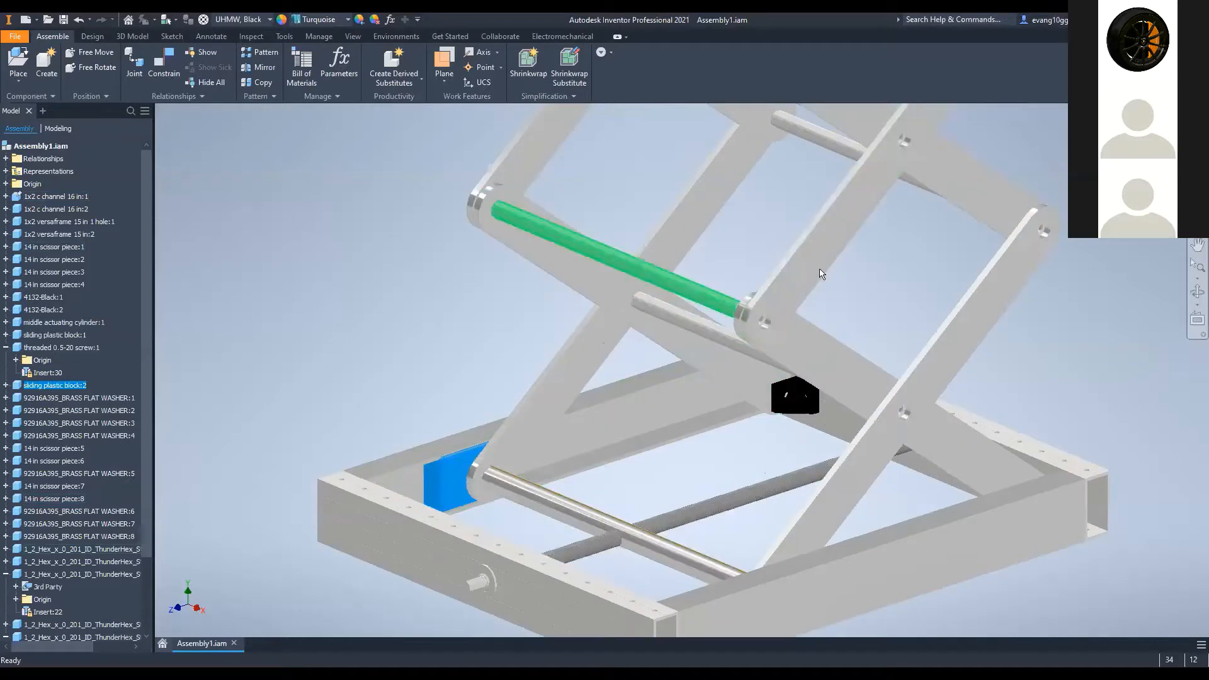
pyautogui.click(807, 261)
pyautogui.scroll(5, 806, 260)
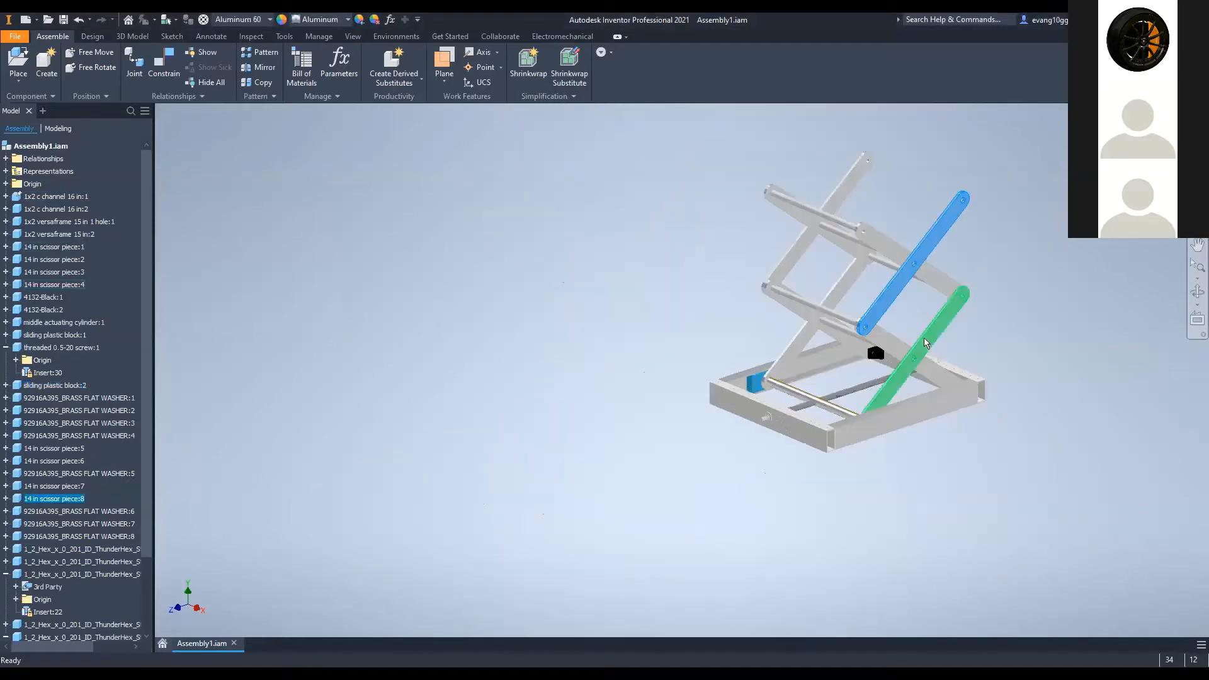
pyautogui.click(829, 280)
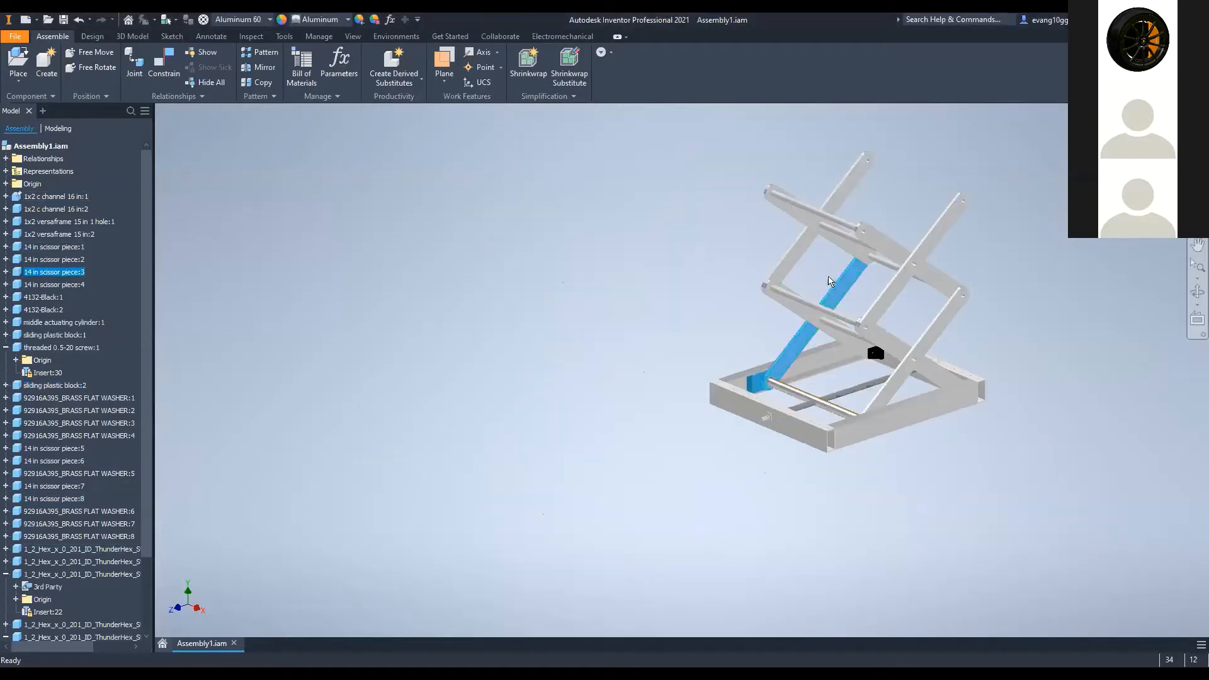
pyautogui.click(829, 276)
pyautogui.click(826, 273)
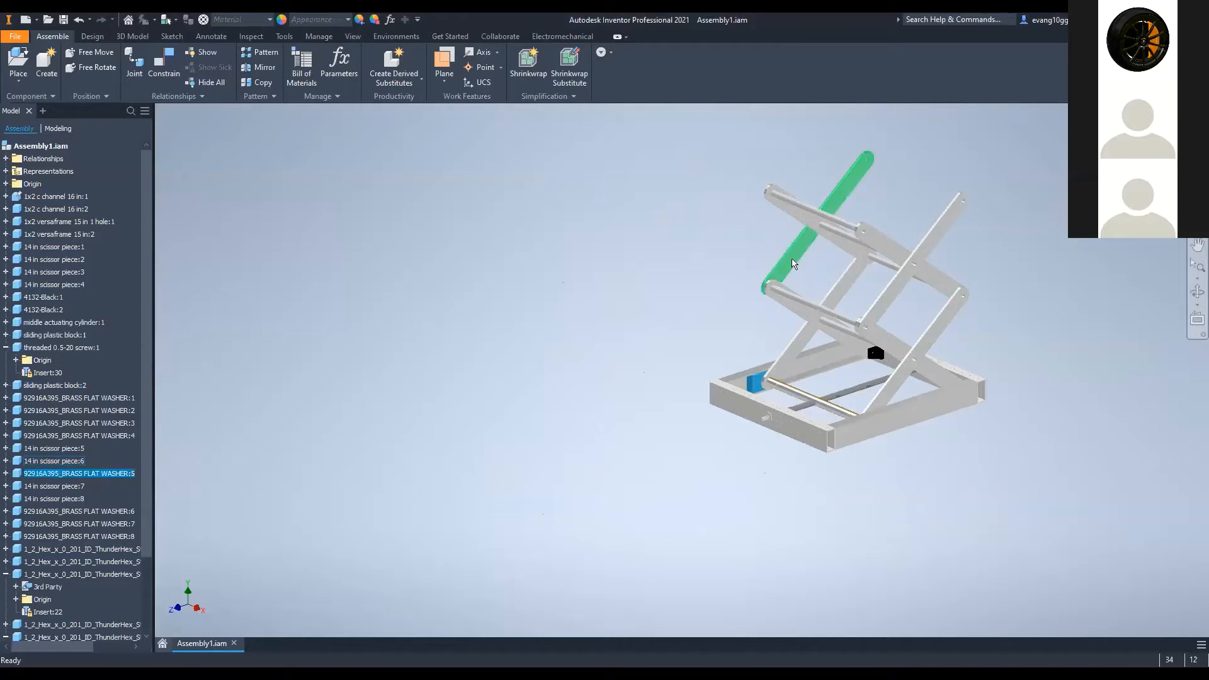
# Step: Try sliding the second plastic block along its base channel to drive the scissor lift, and undo the movement
pyautogui.scroll(-5, 733, 384)
pyautogui.scroll(3, 806, 386)
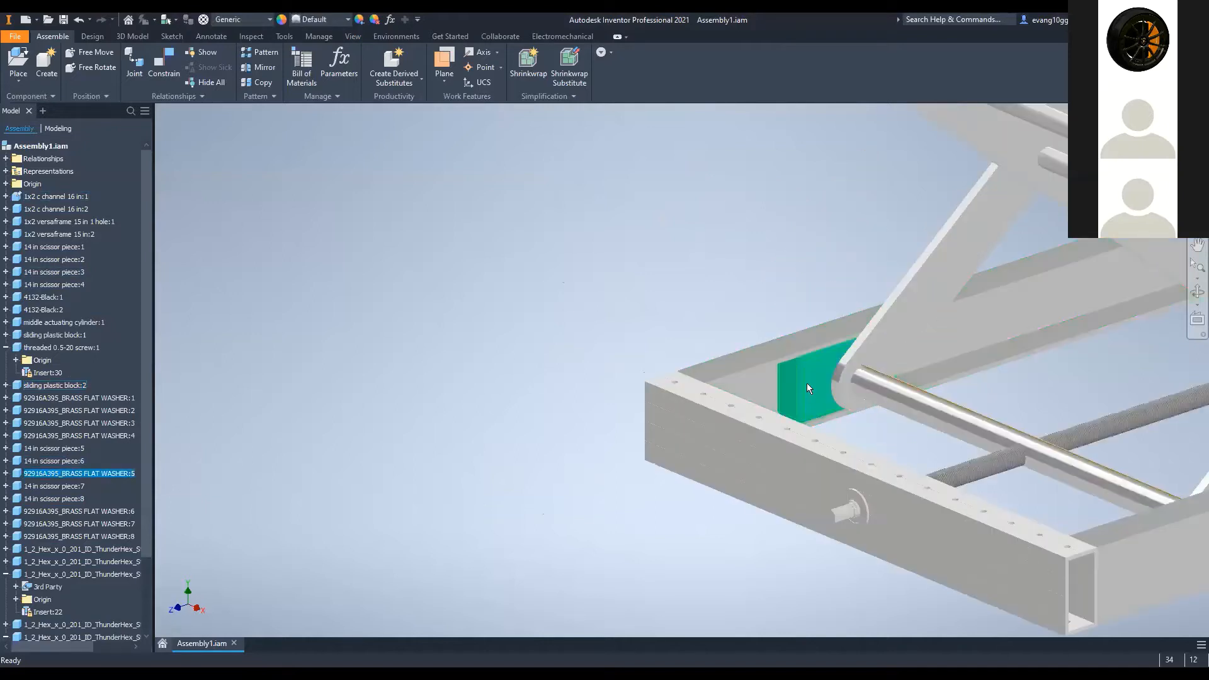
pyautogui.moveTo(808, 389); pyautogui.dragTo(755, 405)
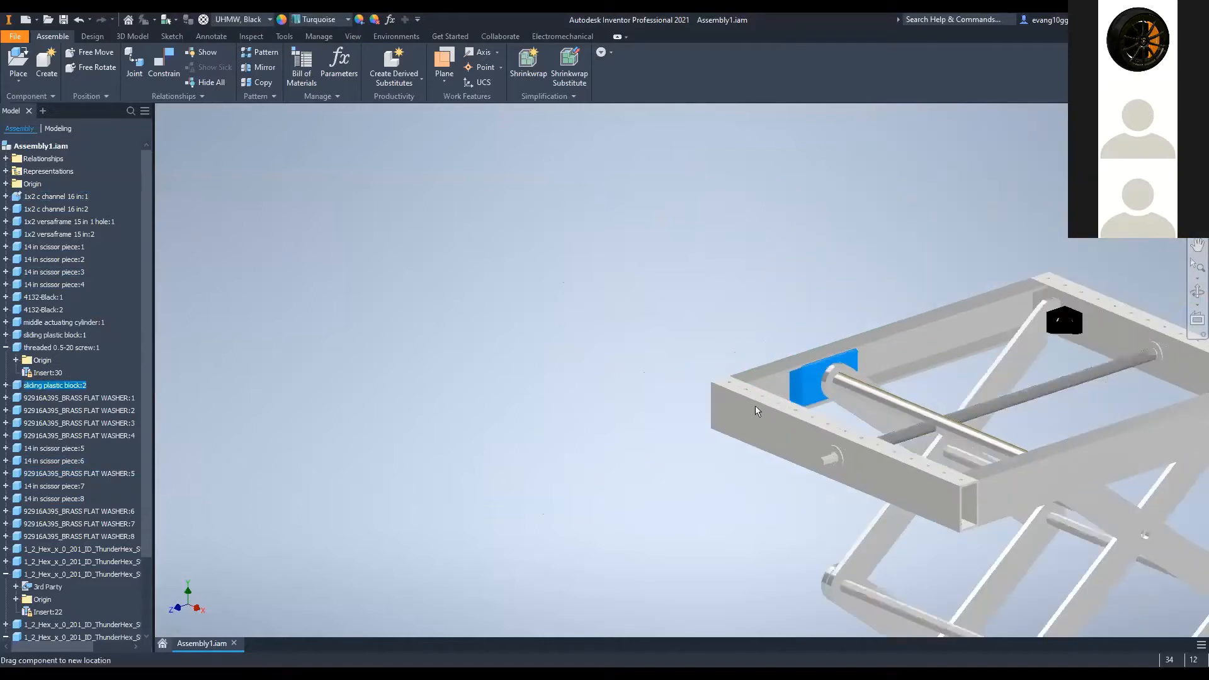
pyautogui.scroll(4, 965, 479)
pyautogui.moveTo(959, 445); pyautogui.dragTo(863, 279, button='middle')
pyautogui.scroll(-3, 941, 405)
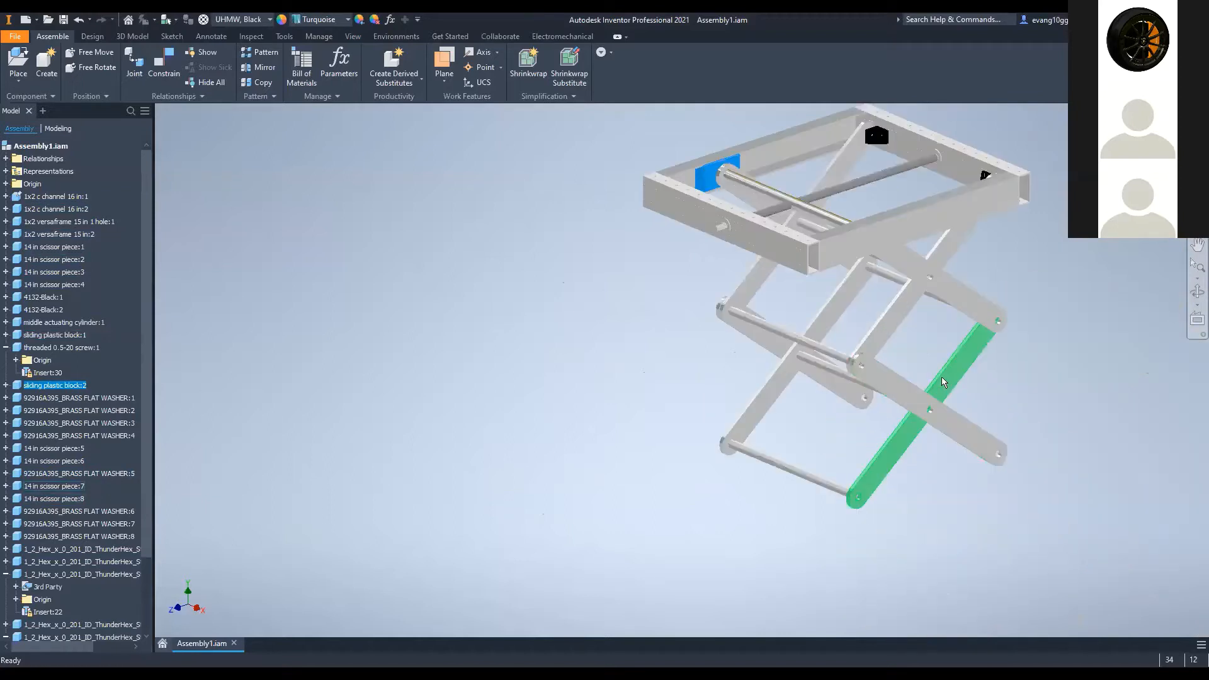
pyautogui.moveTo(837, 224); pyautogui.dragTo(852, 278, button='middle')
pyautogui.hotkey('ctrl', 'z')
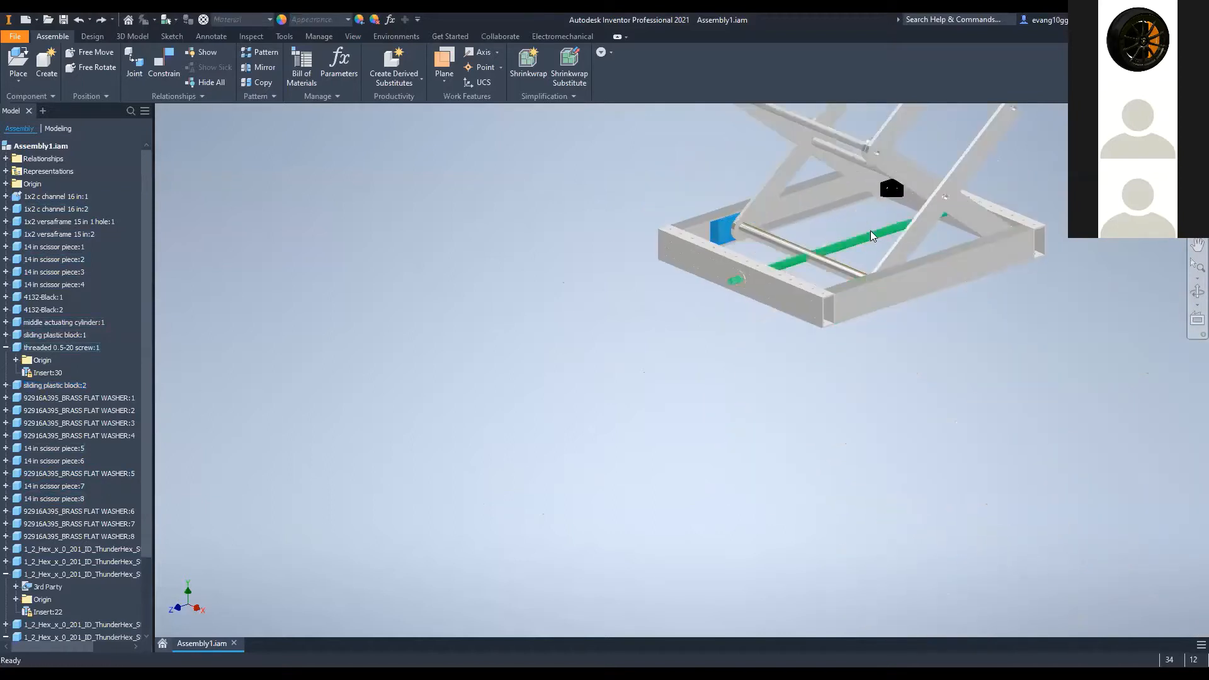
# Step: Examine where the lower scissor piece meets the 1x2 C channel of the base frame
pyautogui.scroll(-6, 903, 258)
pyautogui.scroll(-3, 908, 291)
pyautogui.click(882, 347)
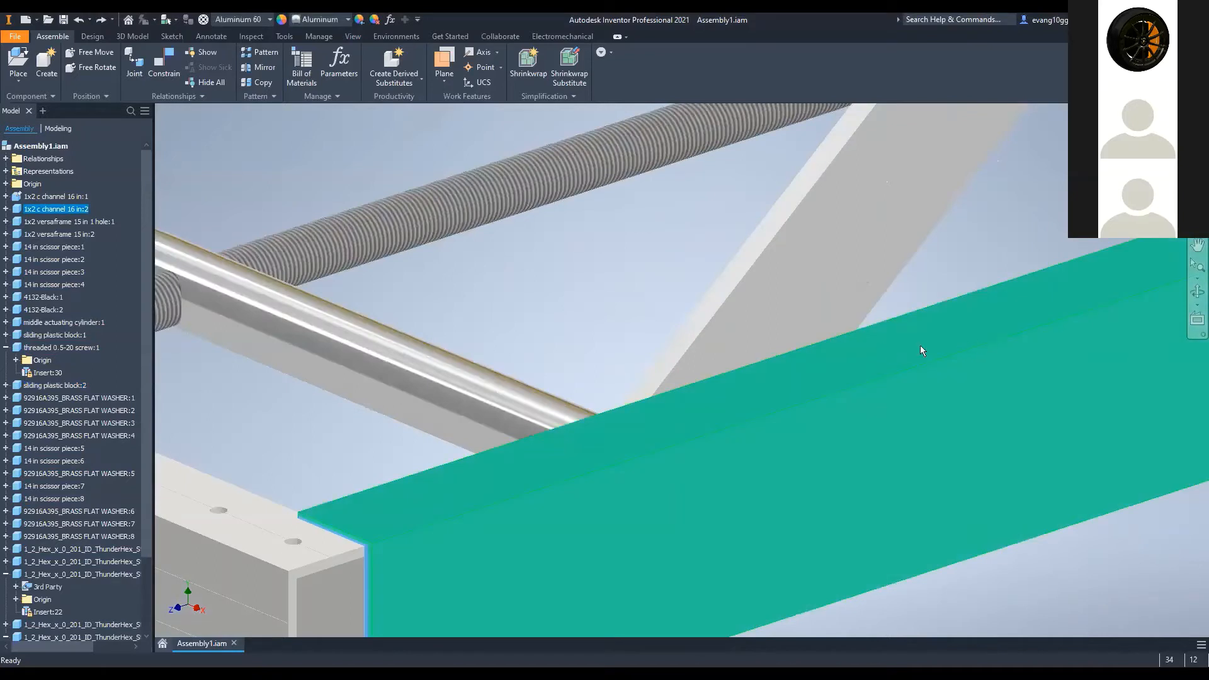
pyautogui.scroll(4, 799, 260)
pyautogui.click(802, 259)
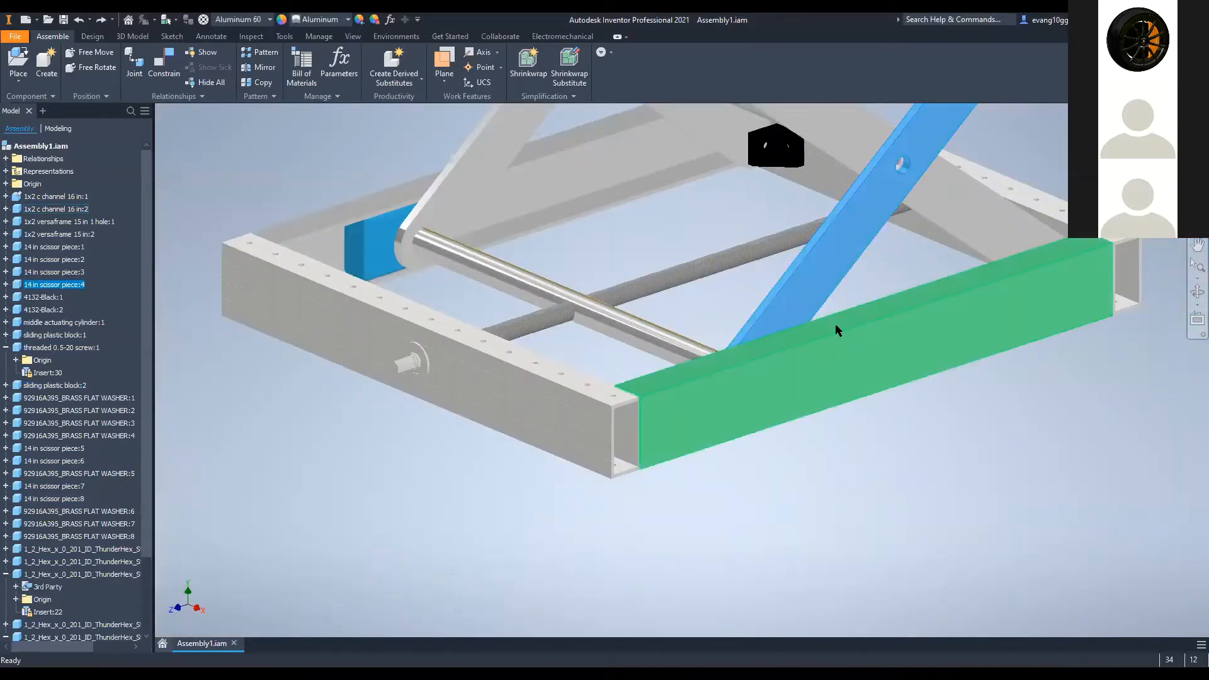
pyautogui.scroll(5, 803, 312)
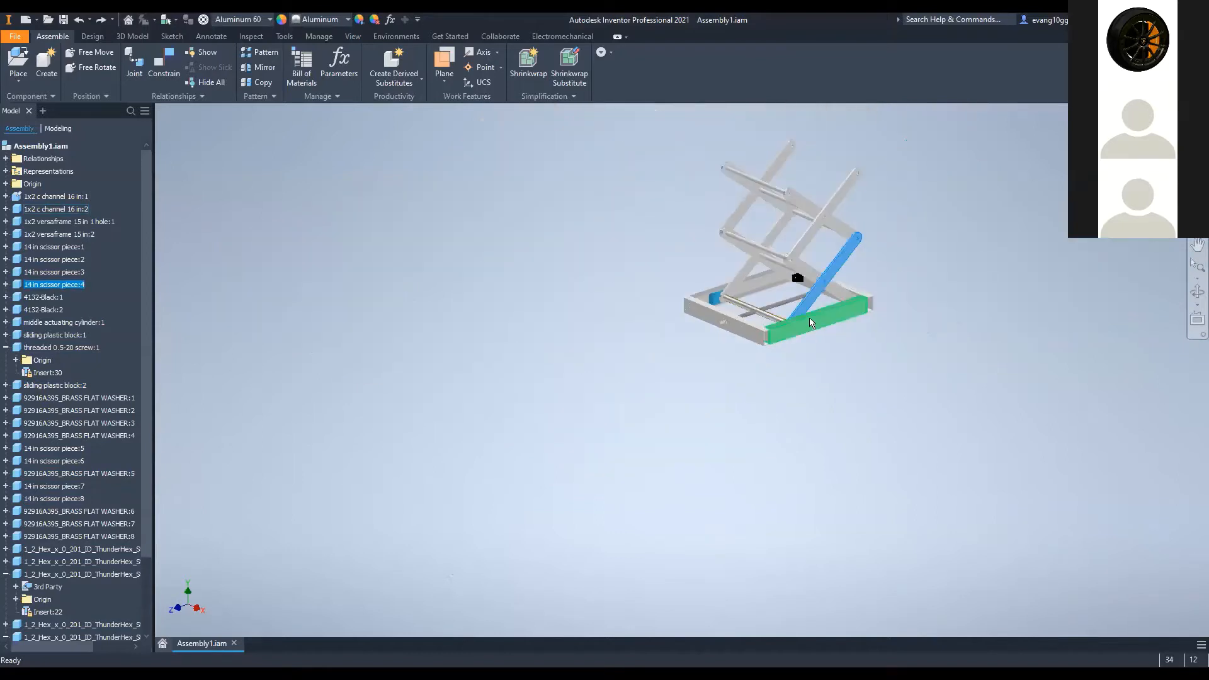
pyautogui.scroll(-5, 807, 309)
pyautogui.click(839, 301)
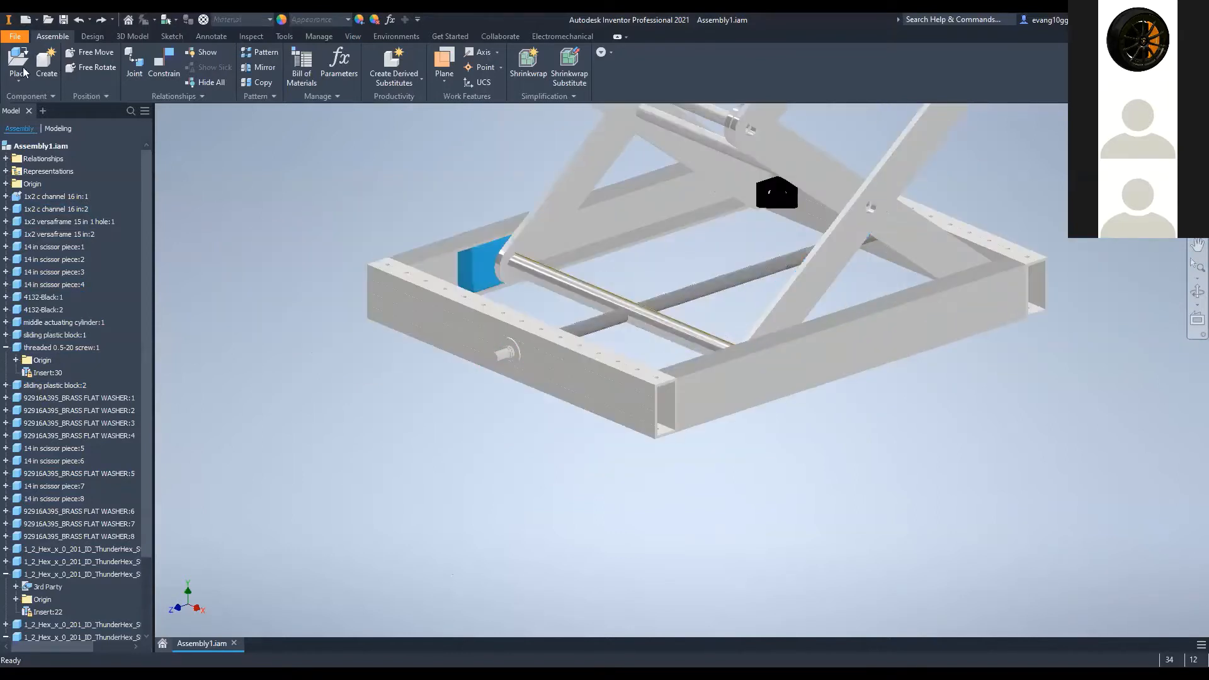
pyautogui.press('c')
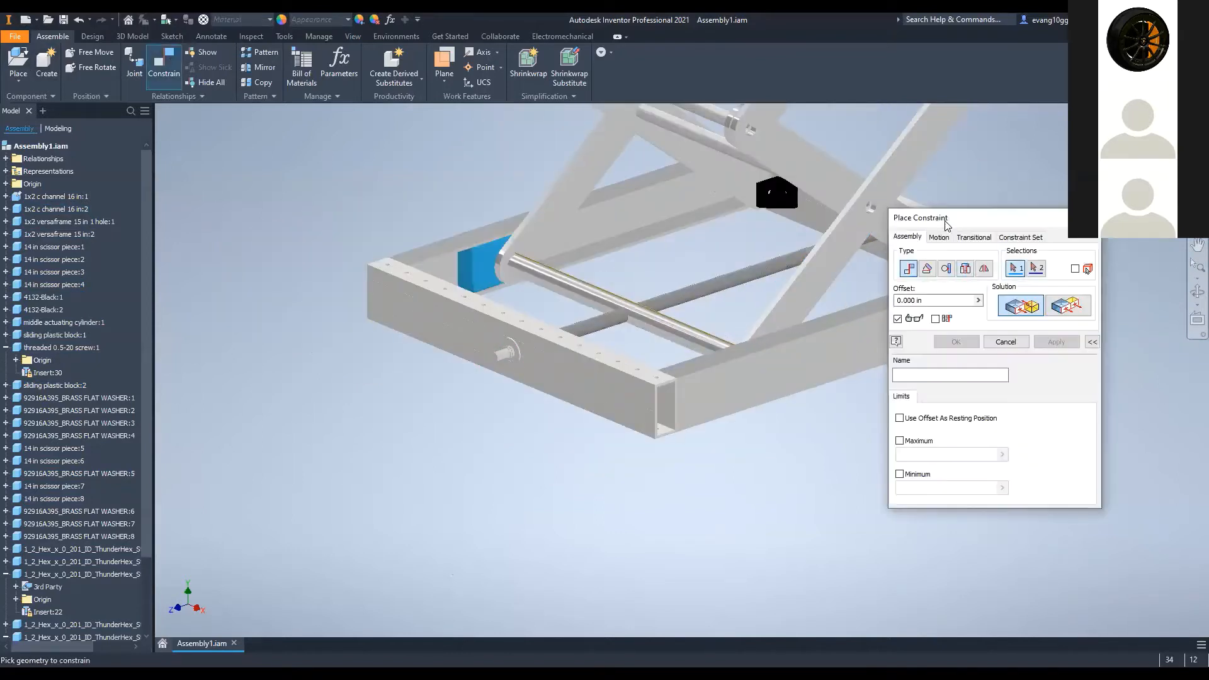
pyautogui.click(920, 220)
pyautogui.click(958, 220)
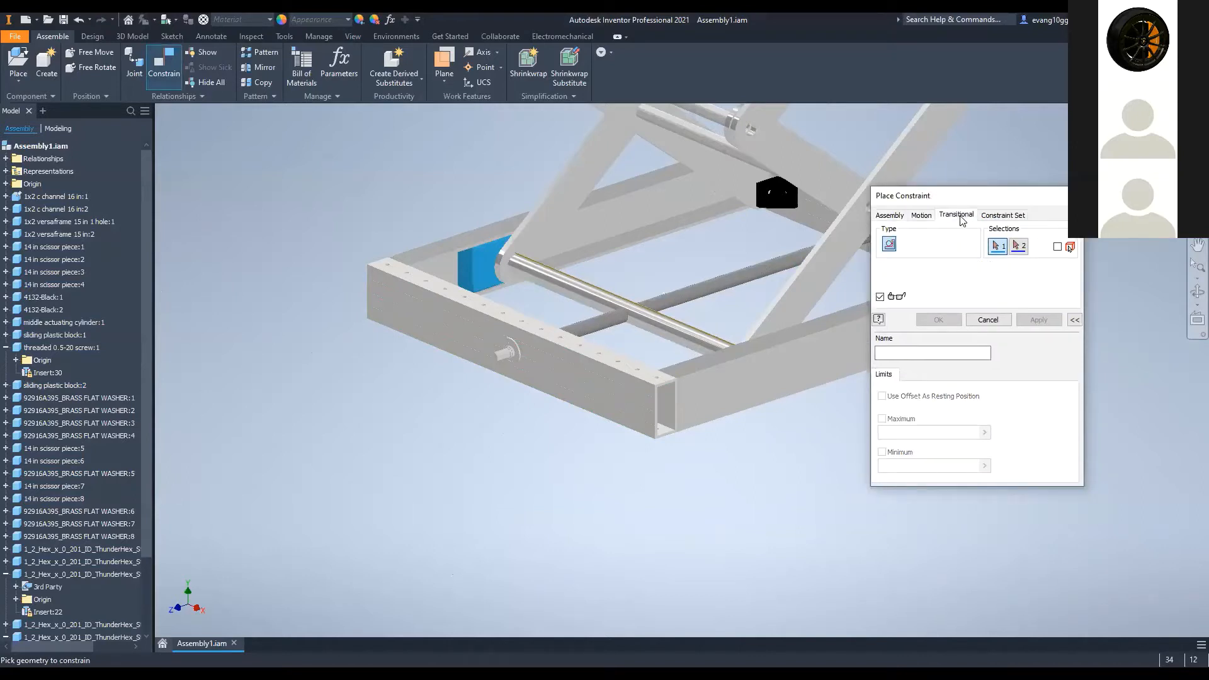
pyautogui.click(886, 219)
pyautogui.click(909, 246)
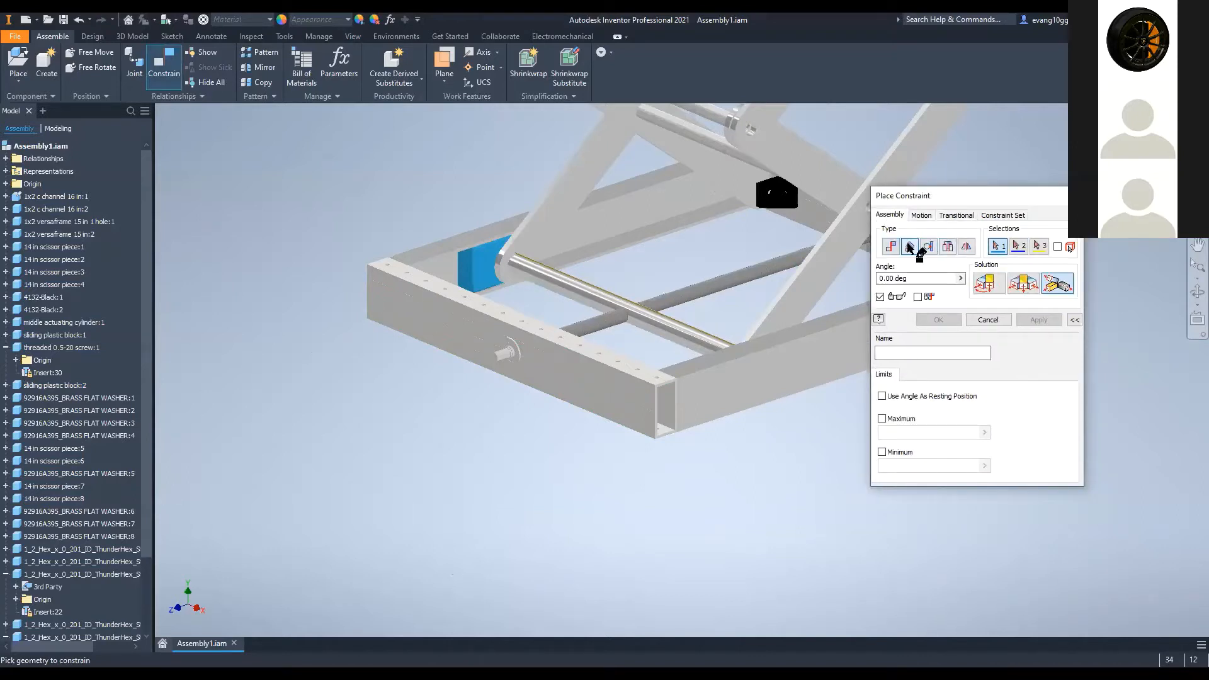
pyautogui.click(802, 327)
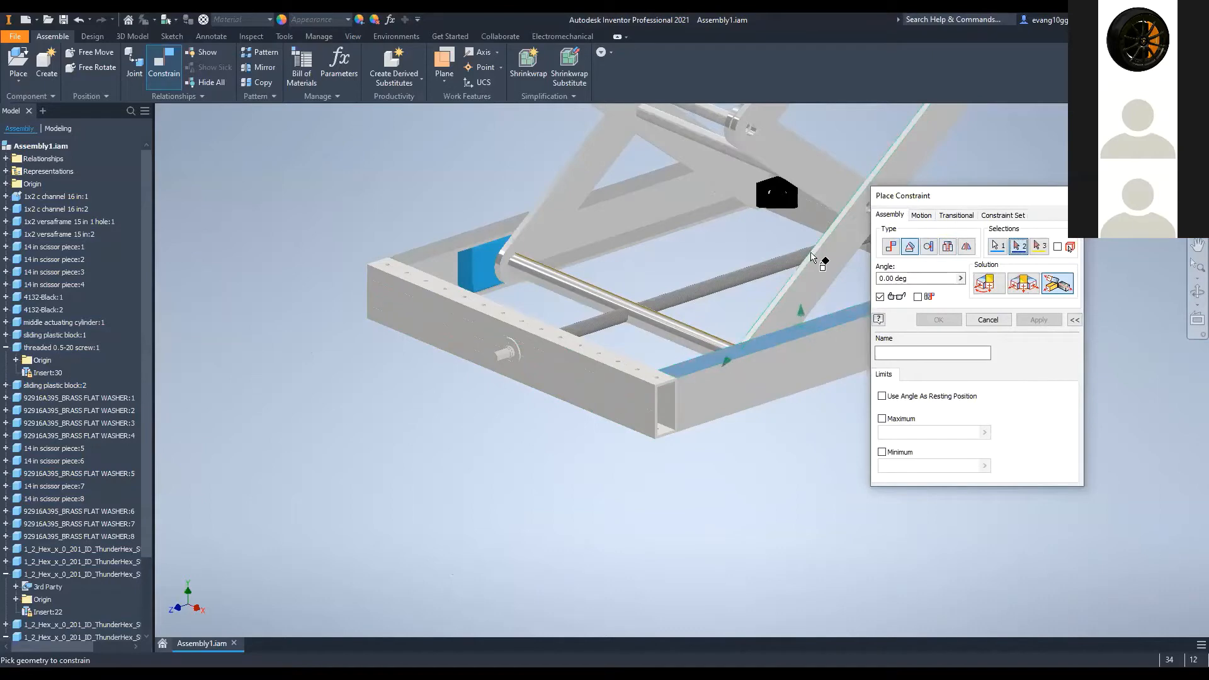
pyautogui.scroll(5, 802, 296)
pyautogui.click(802, 291)
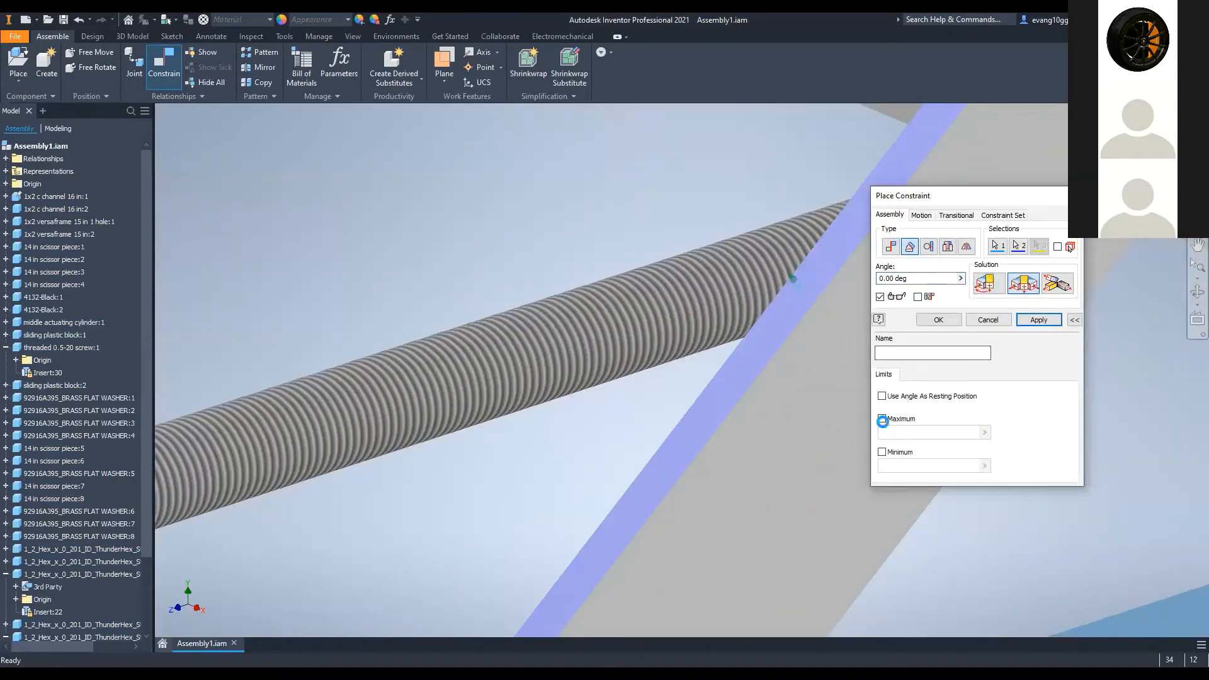
pyautogui.scroll(-8, 694, 372)
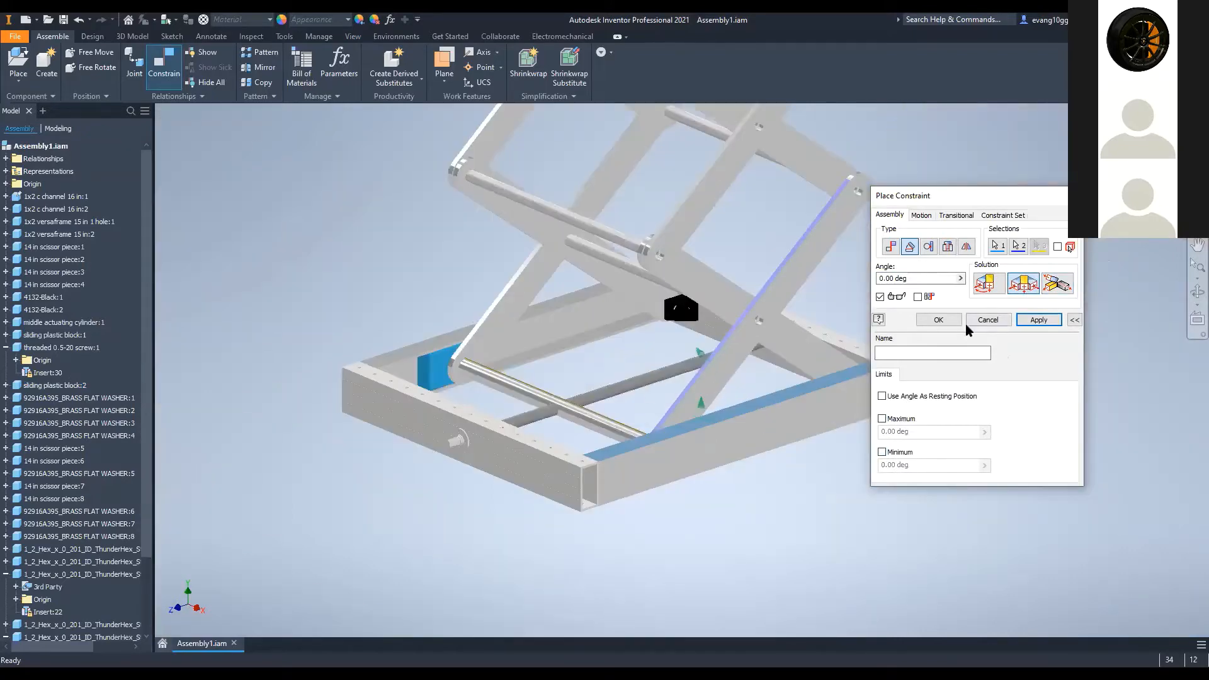
pyautogui.click(996, 327)
pyautogui.scroll(5, 734, 378)
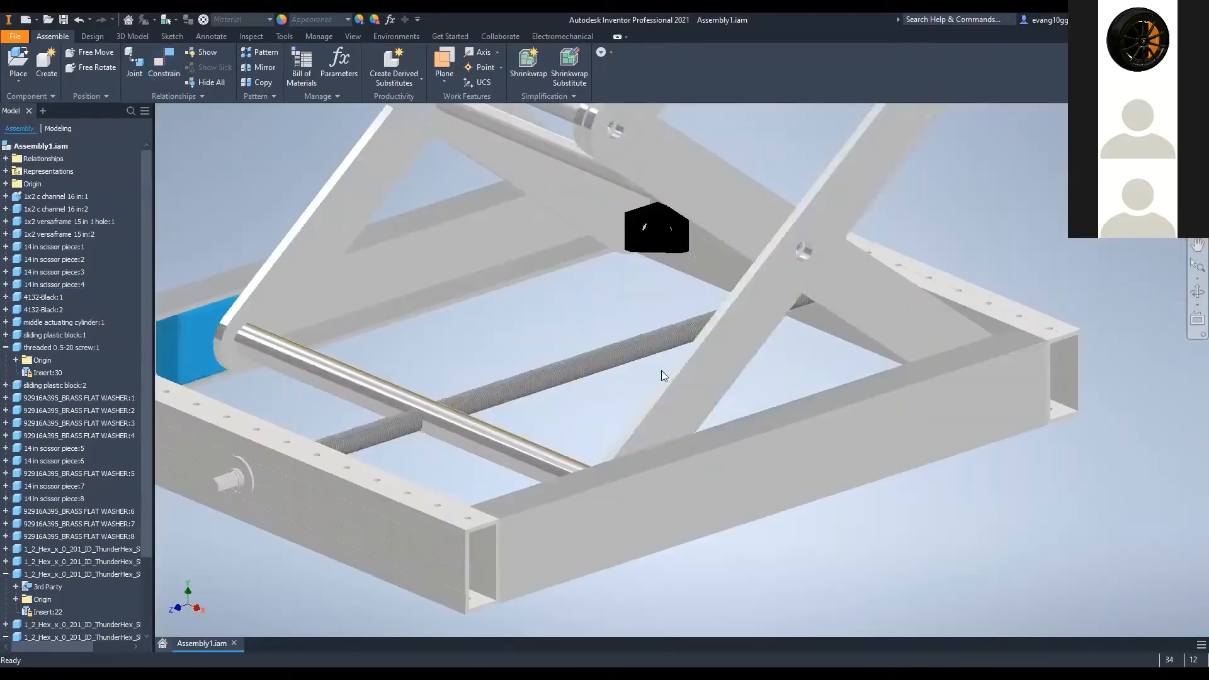
pyautogui.scroll(-3, 655, 416)
pyautogui.scroll(4, 655, 416)
pyautogui.scroll(-3, 798, 402)
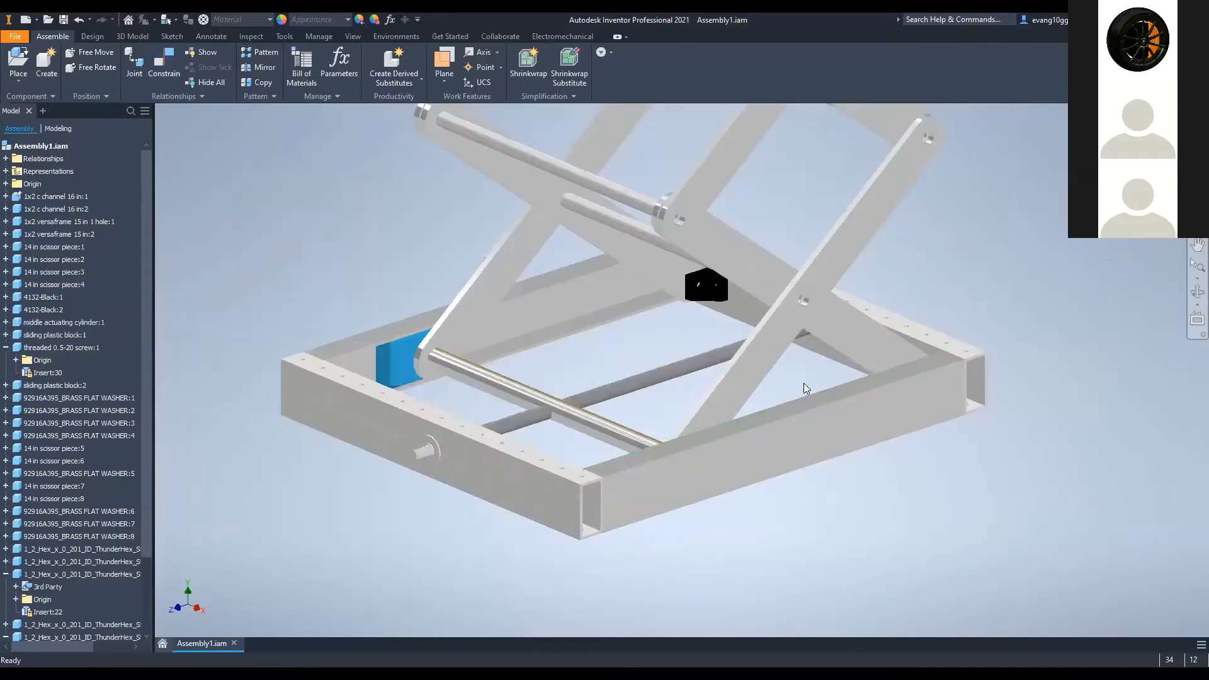
pyautogui.keyDown('shift'); pyautogui.moveTo(715, 403); pyautogui.dragTo(756, 398, button='middle'); pyautogui.keyUp('shift')
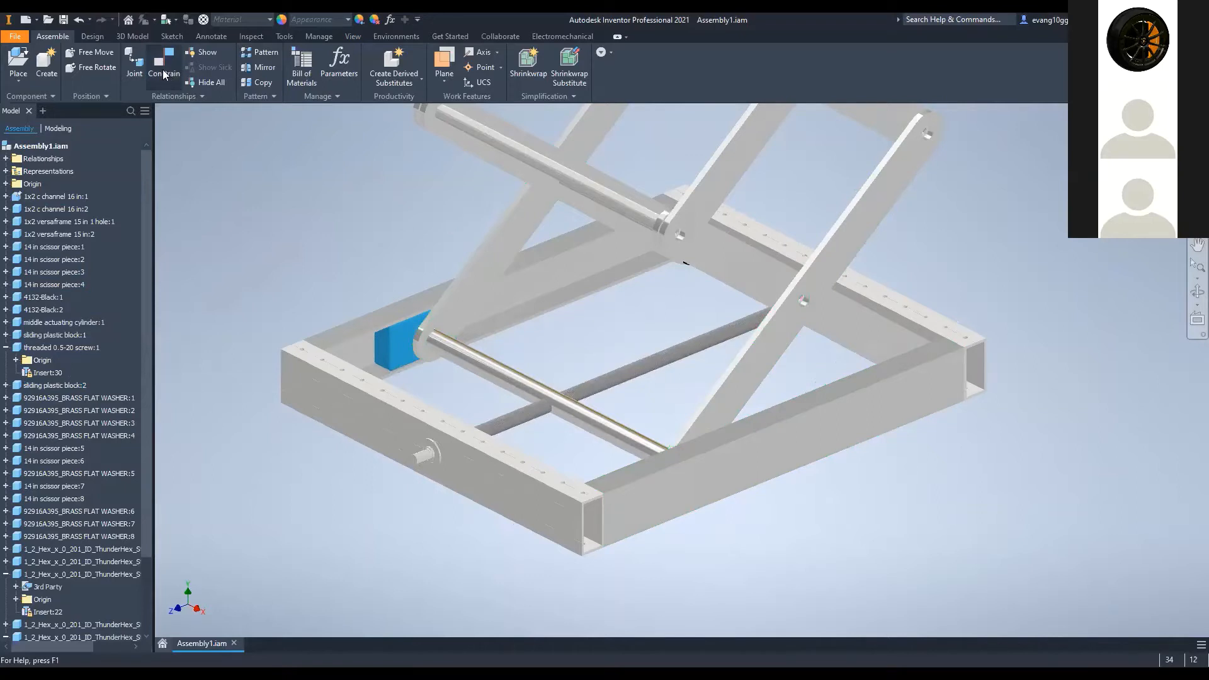
# Step: Swing the scissor lift through its range by moving the second sliding plastic block and the lift's free end
pyautogui.scroll(-8, 785, 337)
pyautogui.scroll(7, 768, 335)
pyautogui.moveTo(866, 357); pyautogui.dragTo(784, 242, button='middle')
pyautogui.moveTo(552, 406); pyautogui.dragTo(400, 456)
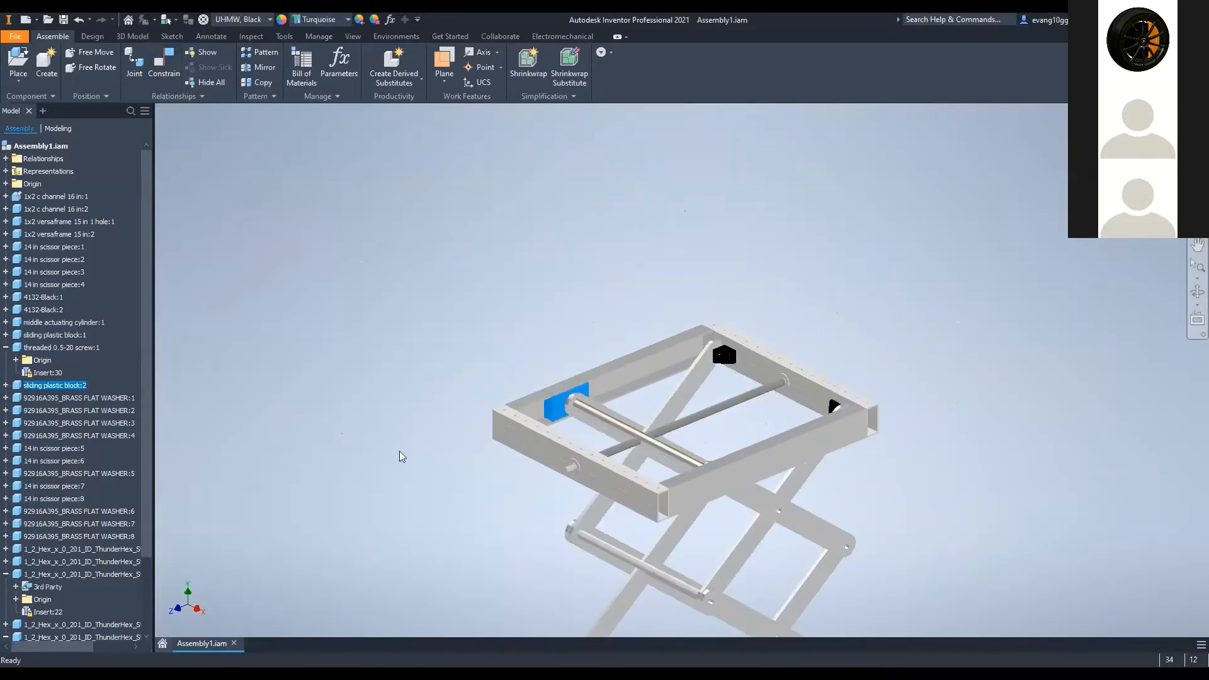
pyautogui.scroll(-2, 605, 453)
pyautogui.moveTo(597, 444); pyautogui.dragTo(555, 312, button='middle')
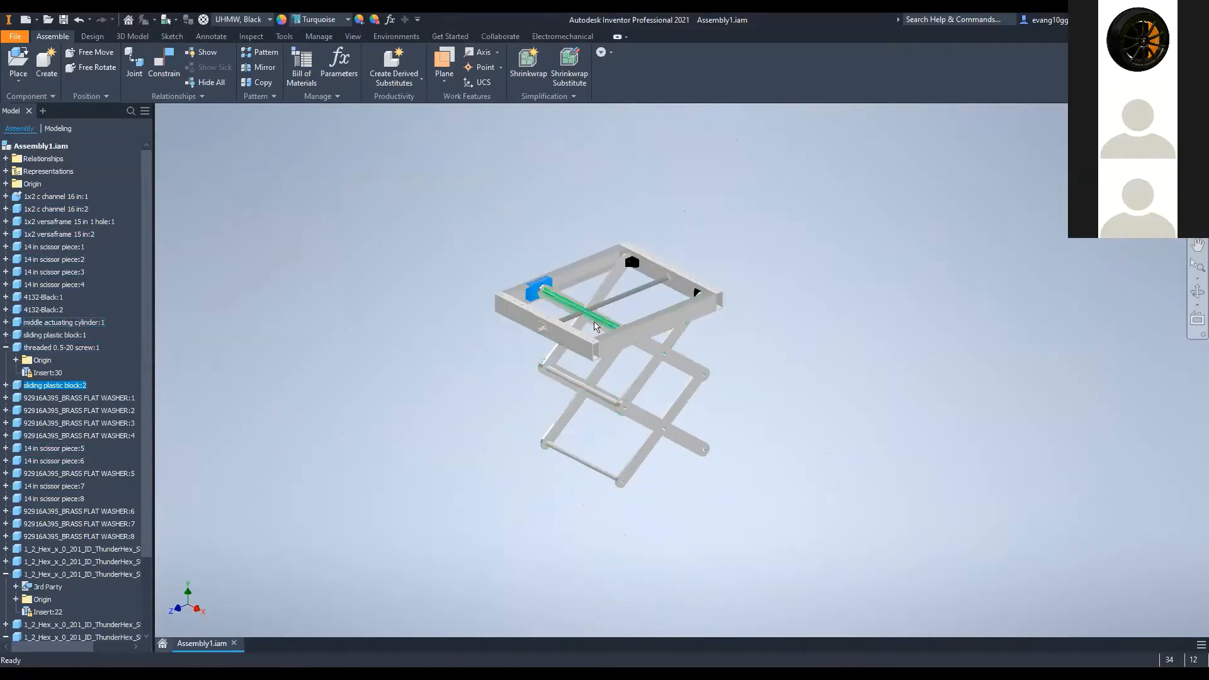
pyautogui.moveTo(615, 475); pyautogui.dragTo(617, 376)
pyautogui.moveTo(773, 322); pyautogui.dragTo(784, 434, button='middle')
pyautogui.scroll(-3, 528, 411)
pyautogui.moveTo(620, 309); pyautogui.dragTo(600, 374, button='middle')
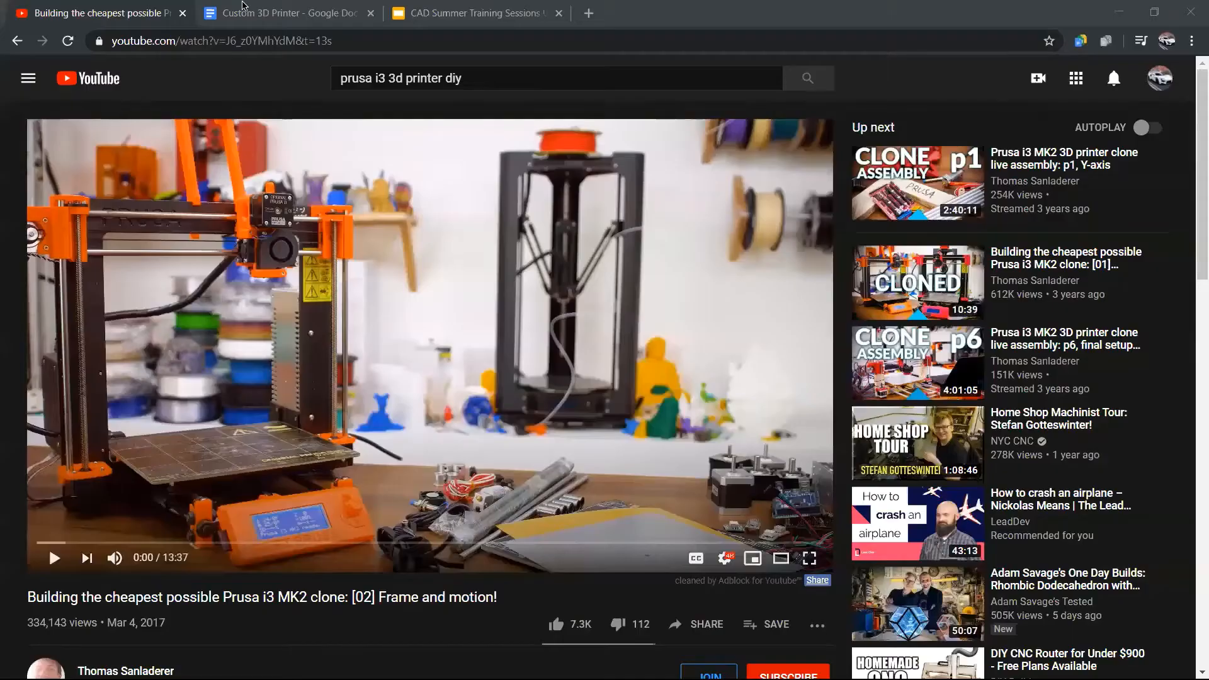
# Step: Switch in the browser to the Custom 3D Printer document and on to the CAD Summer Training Sessions presentation
pyautogui.click(237, 5)
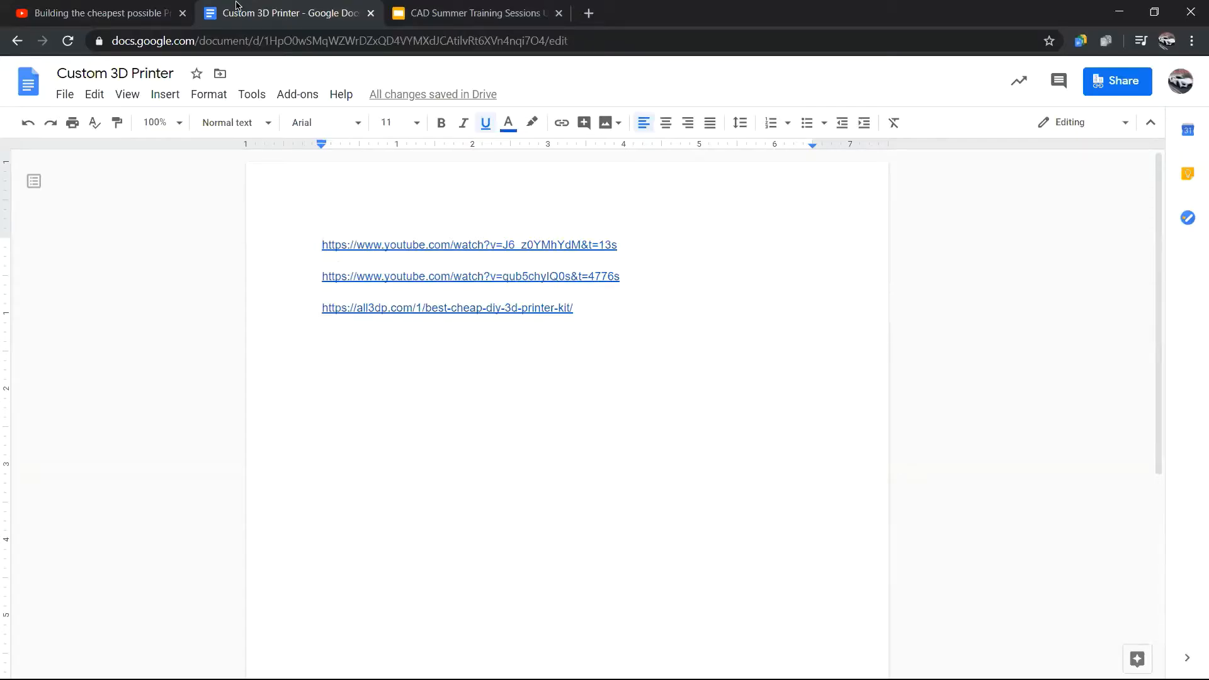
pyautogui.click(441, 12)
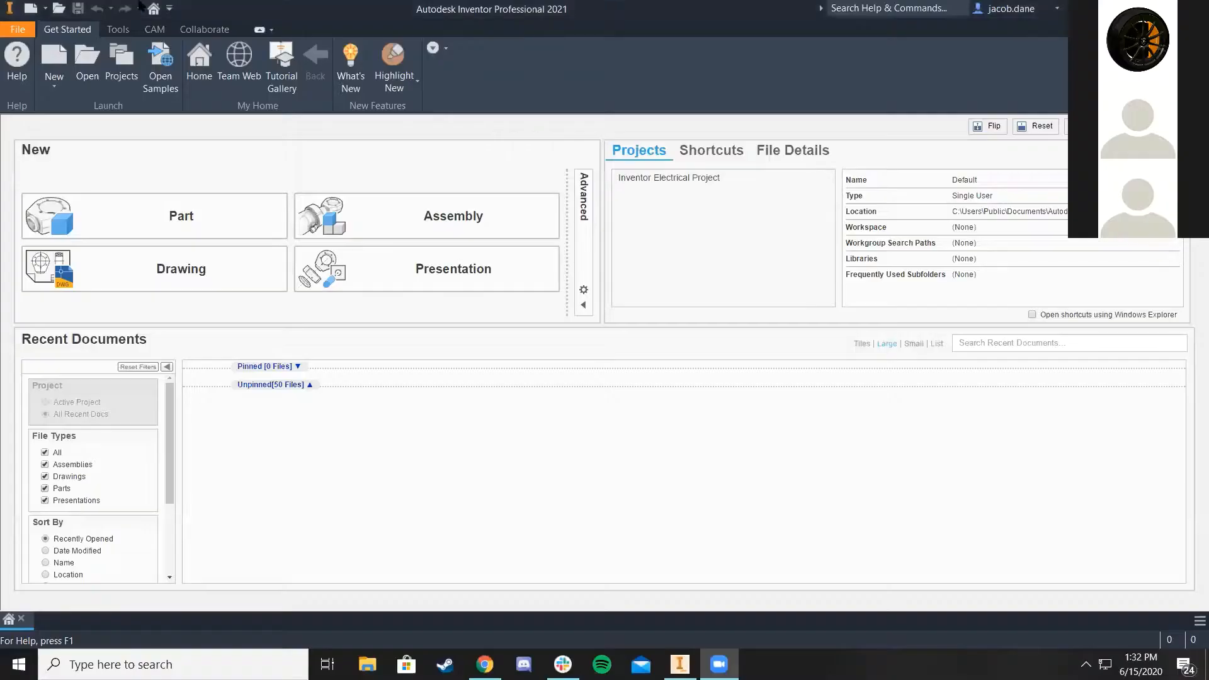
# Step: In Autodesk Inventor, start opening a file and browse through Documents and GrabCAD to the 2020 Outreach folder
pyautogui.click(94, 69)
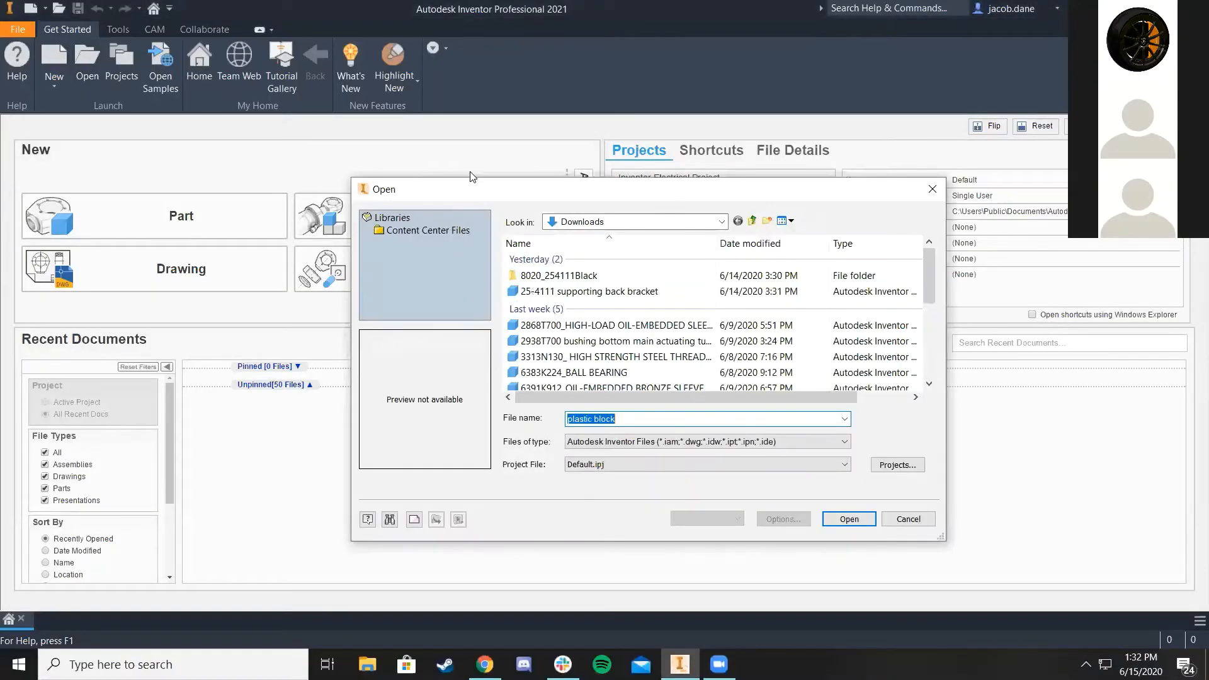
pyautogui.click(595, 224)
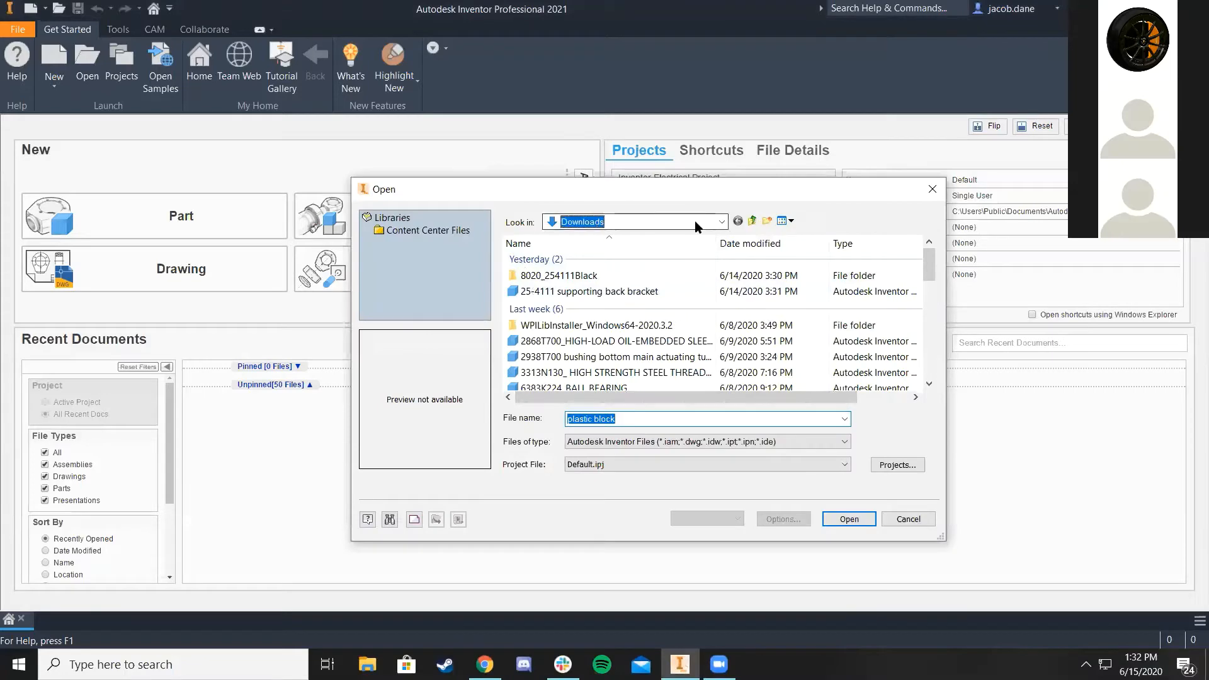
pyautogui.click(696, 227)
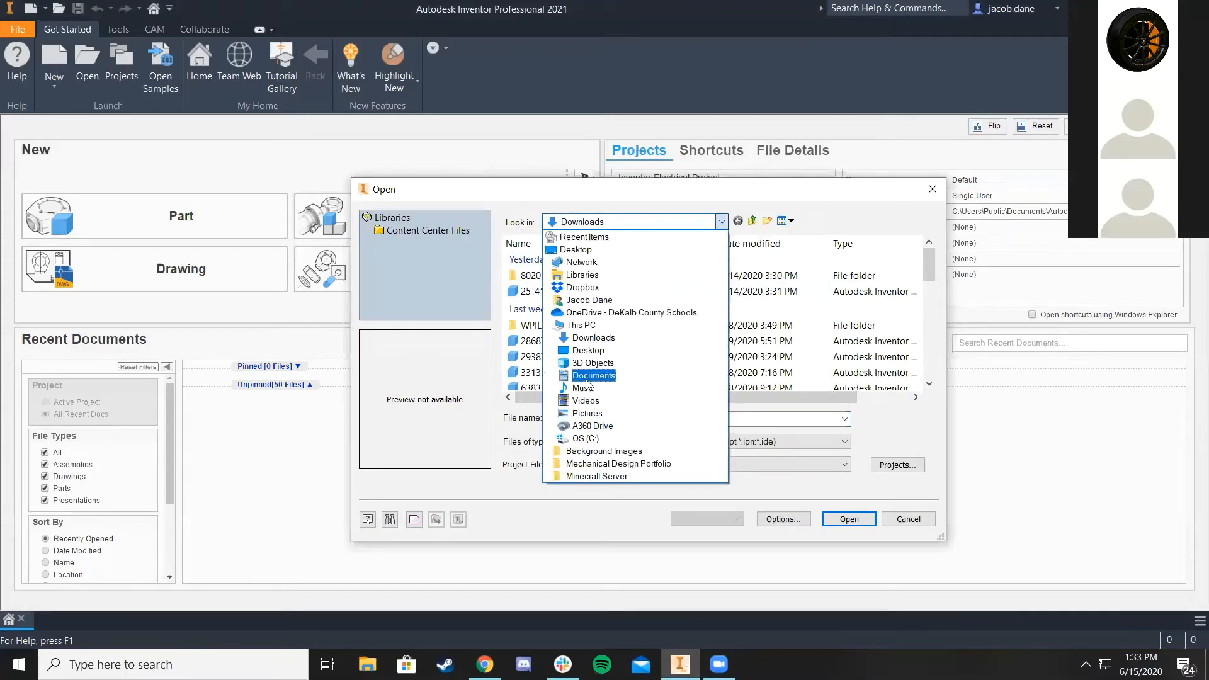
pyautogui.click(591, 373)
pyautogui.scroll(-3, 580, 351)
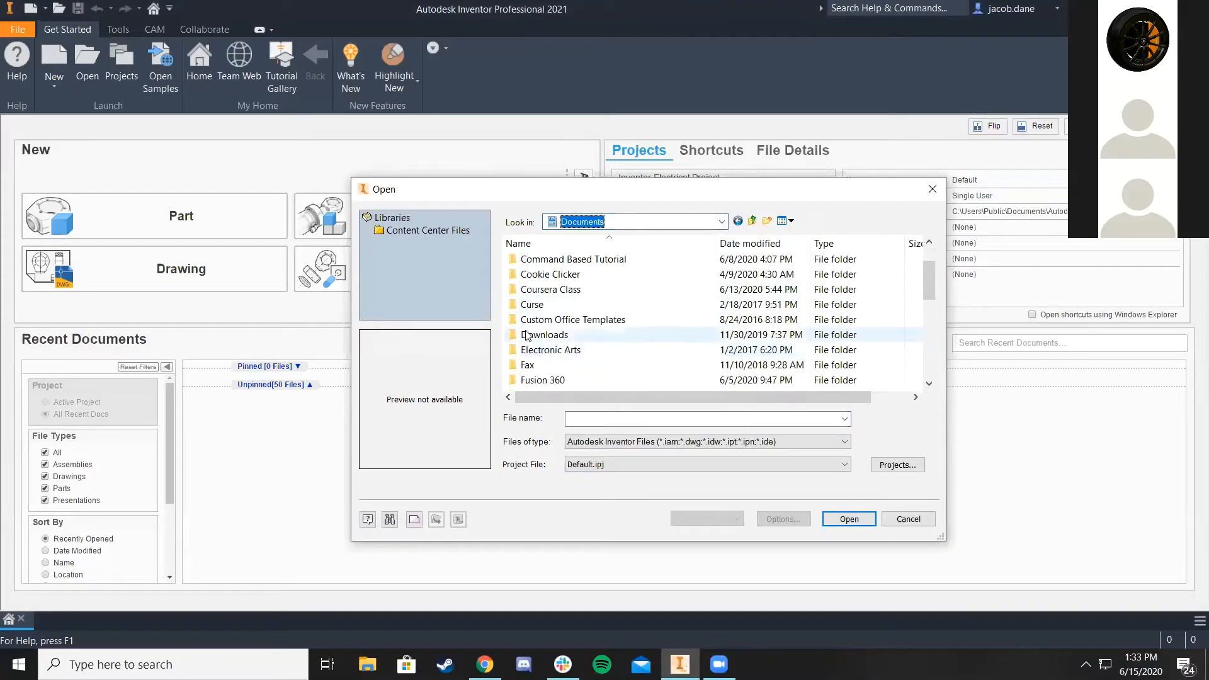
pyautogui.click(549, 305)
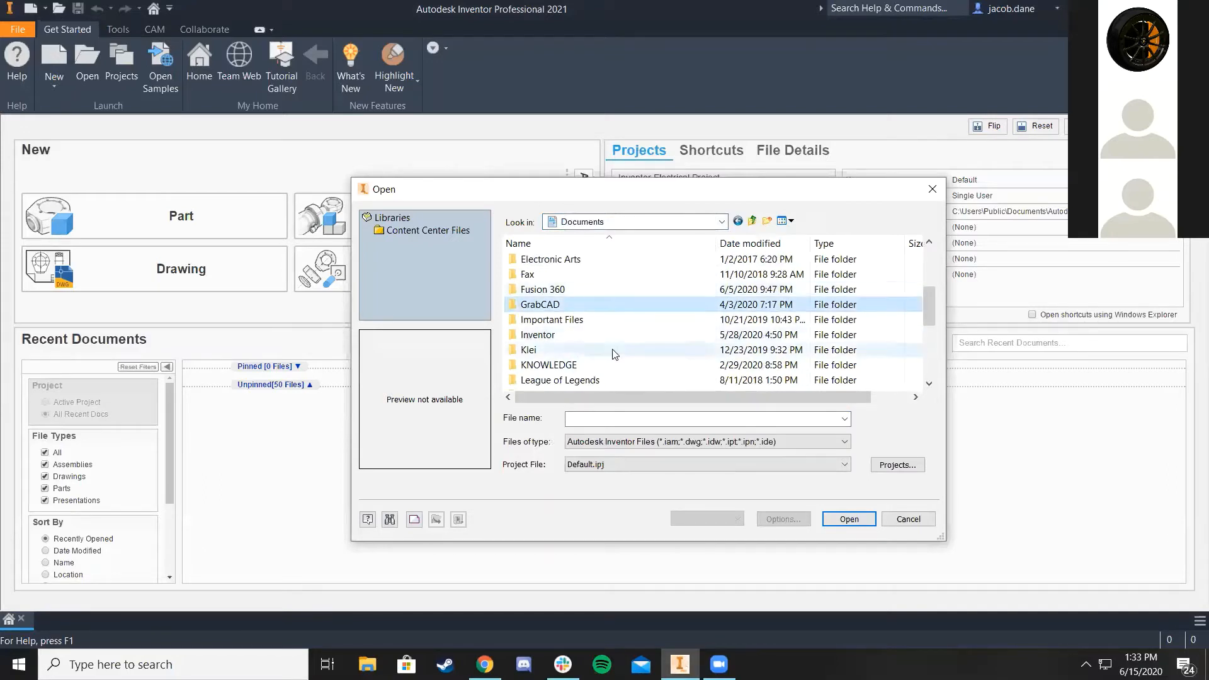
pyautogui.doubleClick(567, 306)
pyautogui.doubleClick(567, 320)
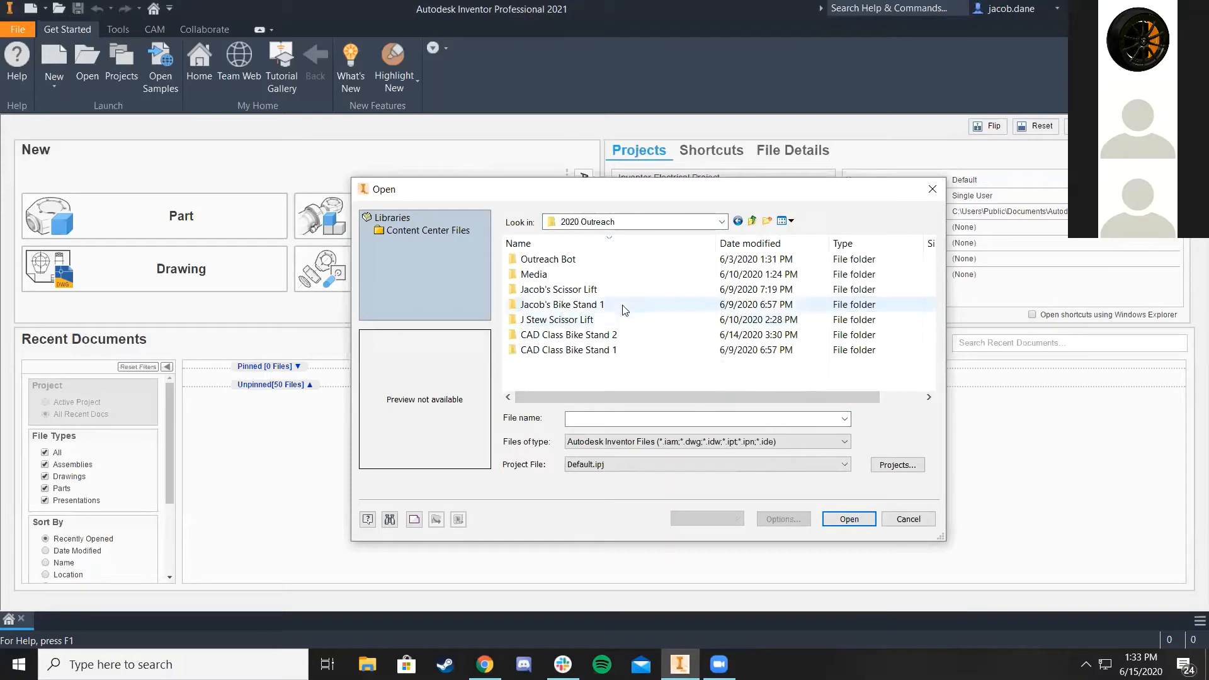
# Step: Open the Full bike stand assembly from the CAD Class Bike Stand 2 folder
pyautogui.doubleClick(604, 335)
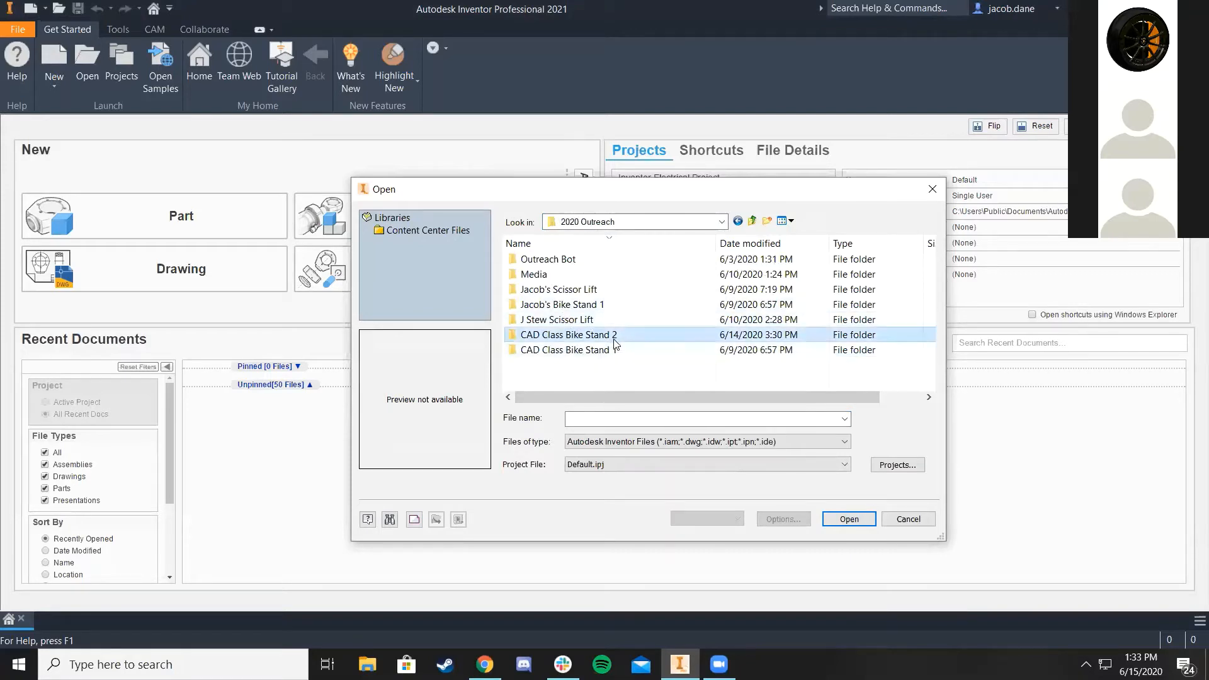
pyautogui.scroll(-2, 585, 325)
pyautogui.click(573, 335)
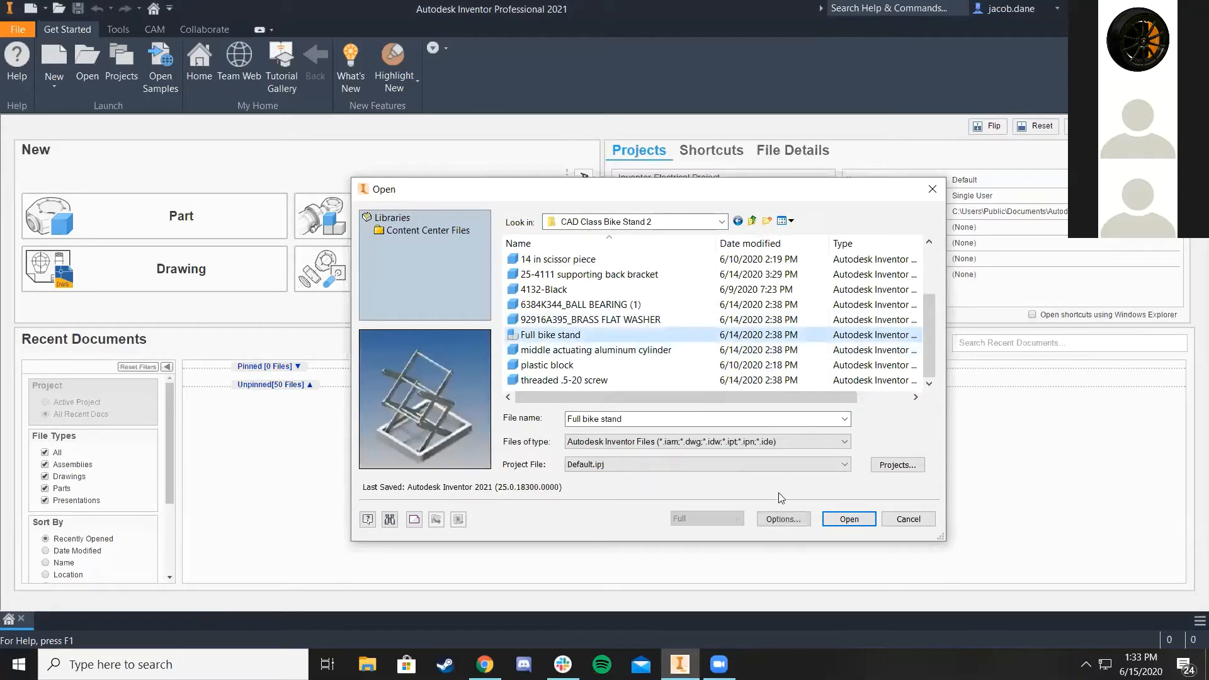
pyautogui.click(835, 520)
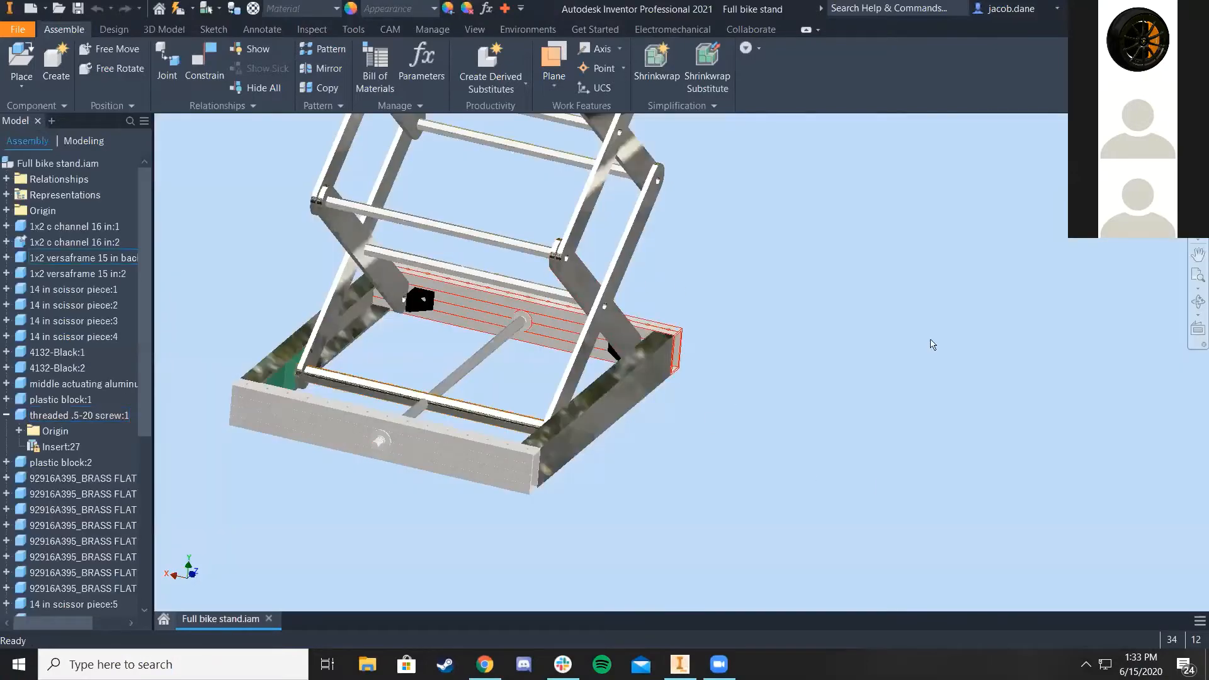
pyautogui.moveTo(702, 265); pyautogui.dragTo(631, 600, button='middle')
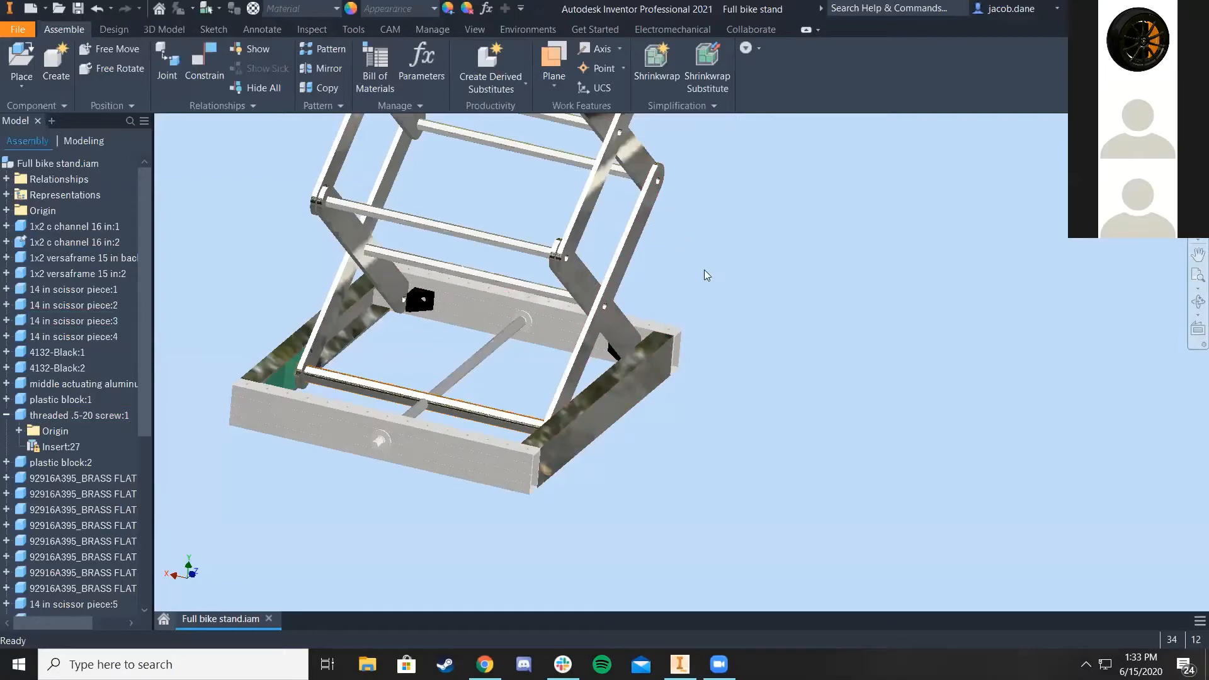
# Step: Show the bike stand in its home isometric view and examine the base frame, sliding bar and threaded screw
pyautogui.moveTo(704, 271); pyautogui.dragTo(920, 423, button='middle')
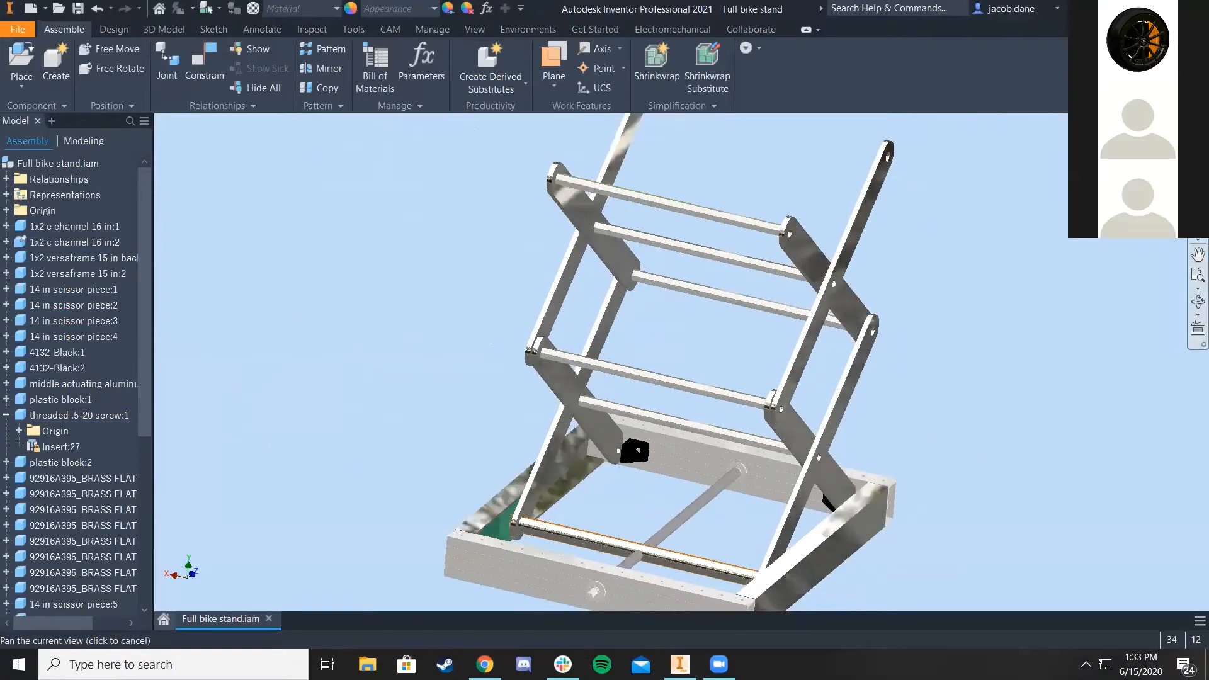
pyautogui.press('F6')
pyautogui.scroll(3, 788, 469)
pyautogui.scroll(-3, 785, 454)
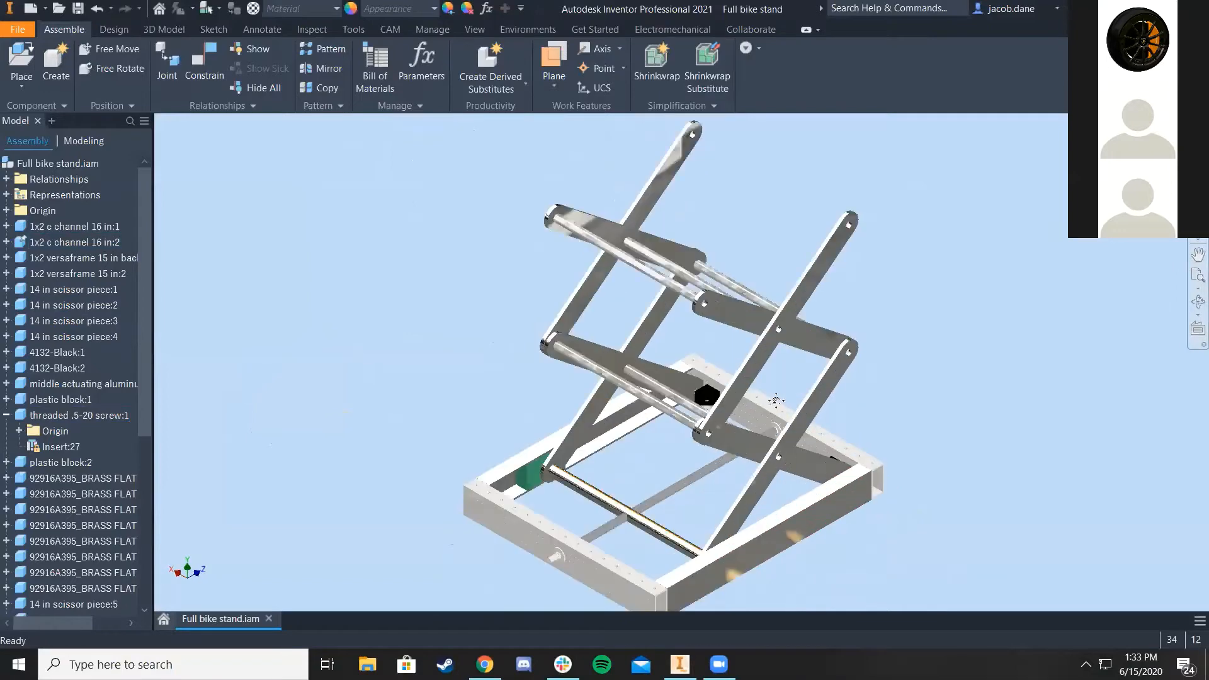
pyautogui.moveTo(776, 400); pyautogui.dragTo(767, 346, button='middle')
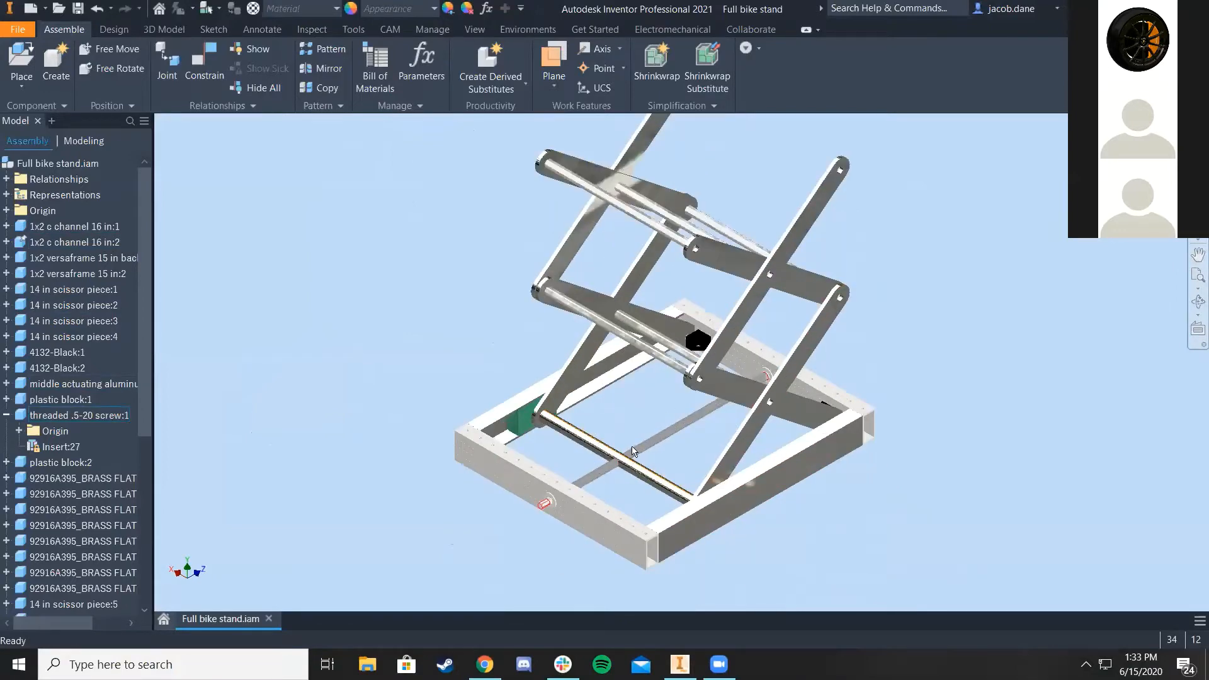
pyautogui.scroll(-5, 601, 440)
pyautogui.moveTo(610, 418); pyautogui.dragTo(608, 374, button='middle')
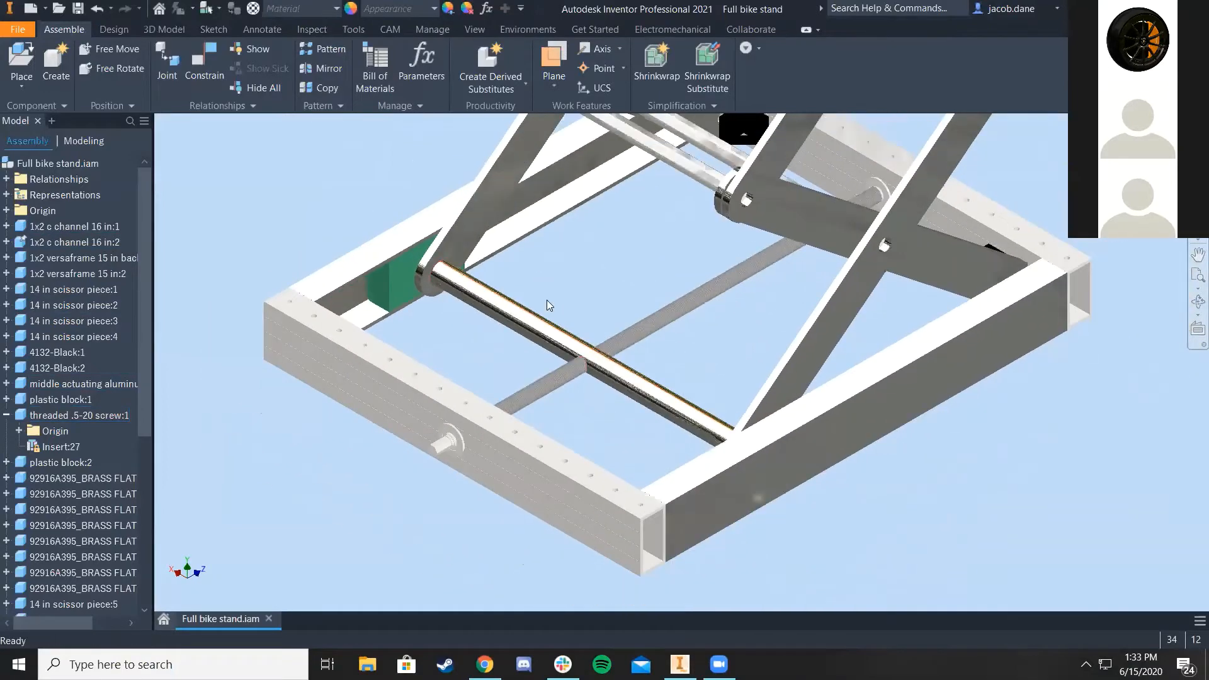
pyautogui.scroll(3, 546, 300)
pyautogui.moveTo(547, 300); pyautogui.dragTo(441, 310, button='middle')
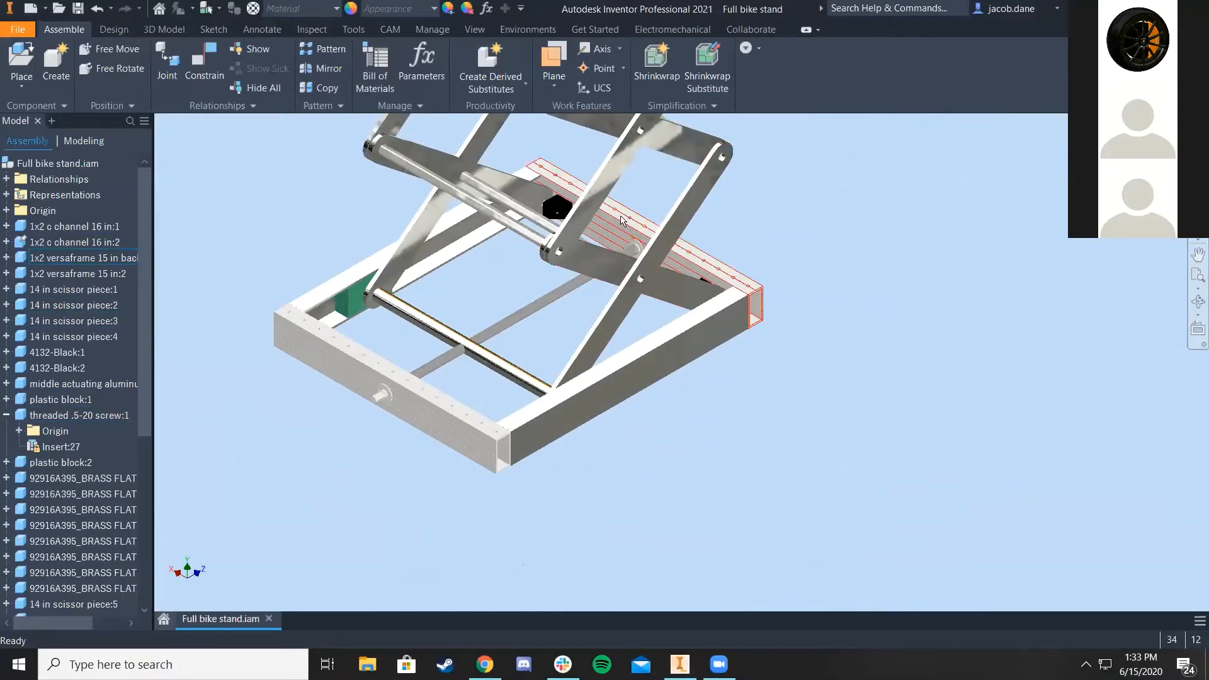
# Step: Highlight the back and front 1x2 versaframe pieces and examine the bearing where the threaded screw exits the front piece
pyautogui.click(655, 263)
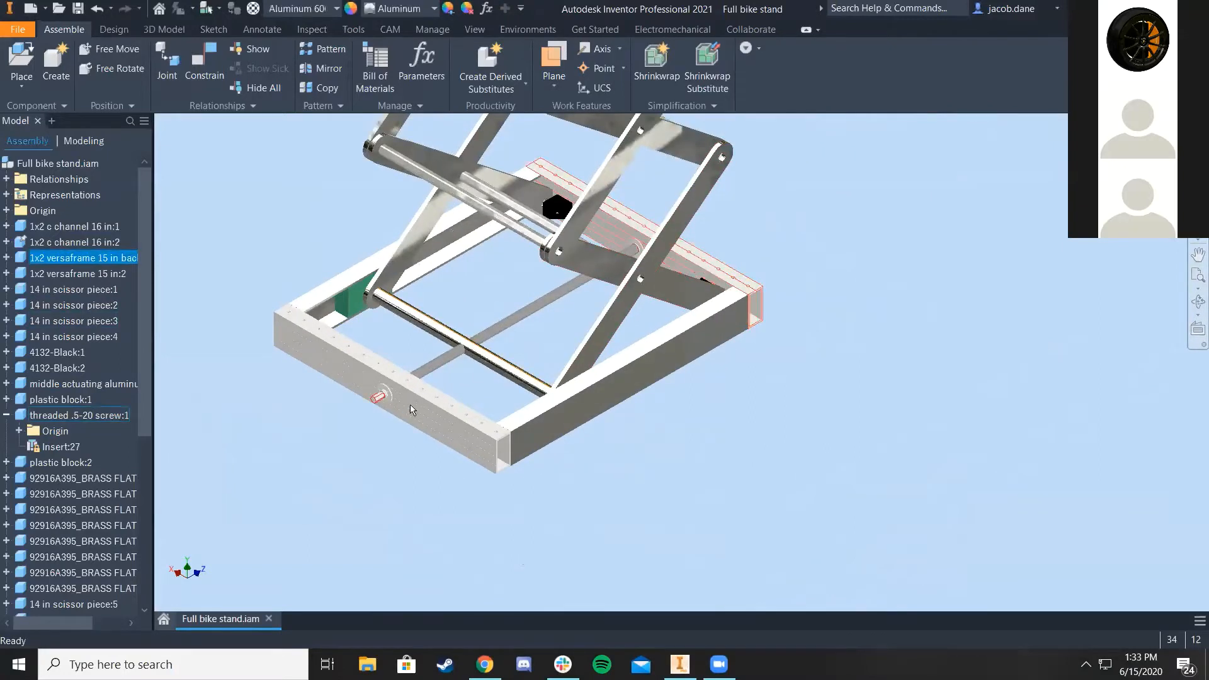
pyautogui.keyDown('shift'); pyautogui.moveTo(409, 403); pyautogui.dragTo(448, 335, button='middle'); pyautogui.keyUp('shift')
pyautogui.scroll(-3, 435, 399)
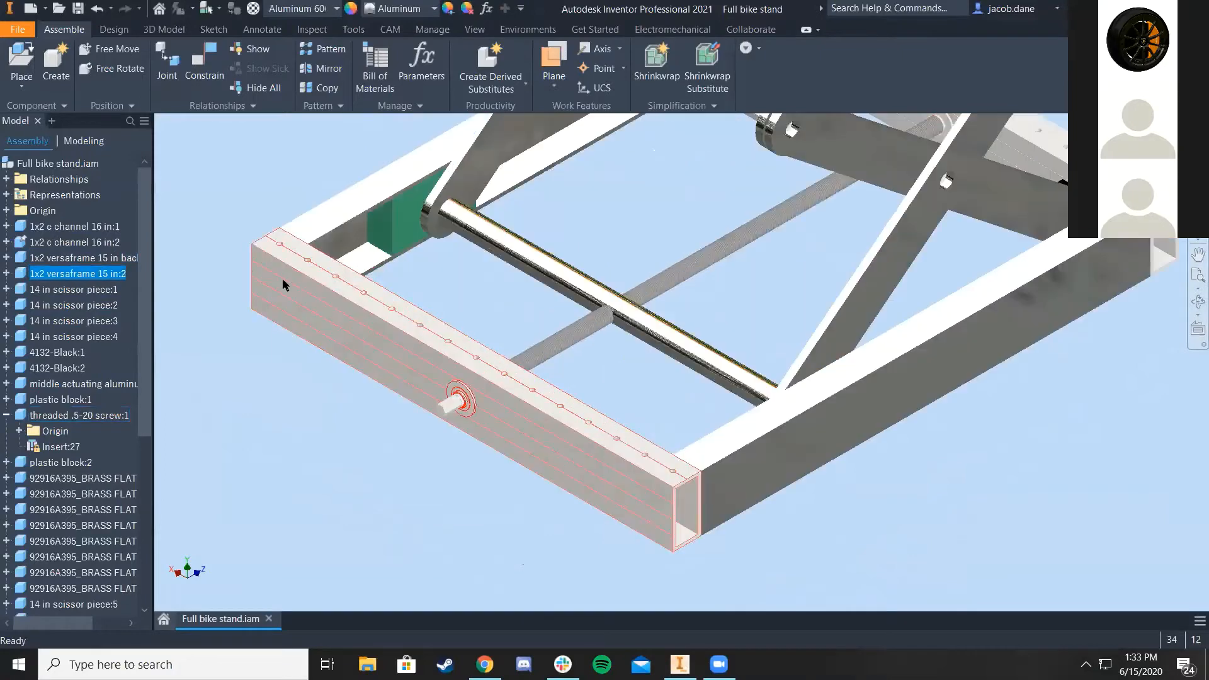
pyautogui.moveTo(504, 365); pyautogui.dragTo(497, 370, button='middle')
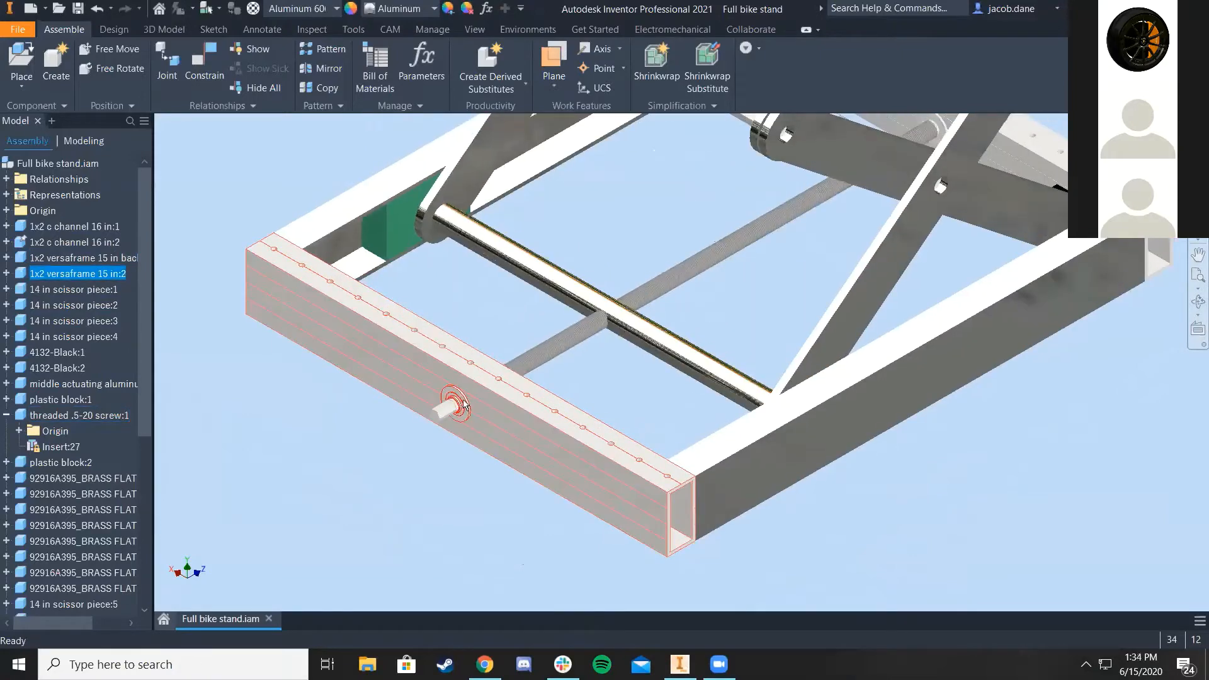
pyautogui.scroll(-3, 467, 398)
pyautogui.press('Escape')
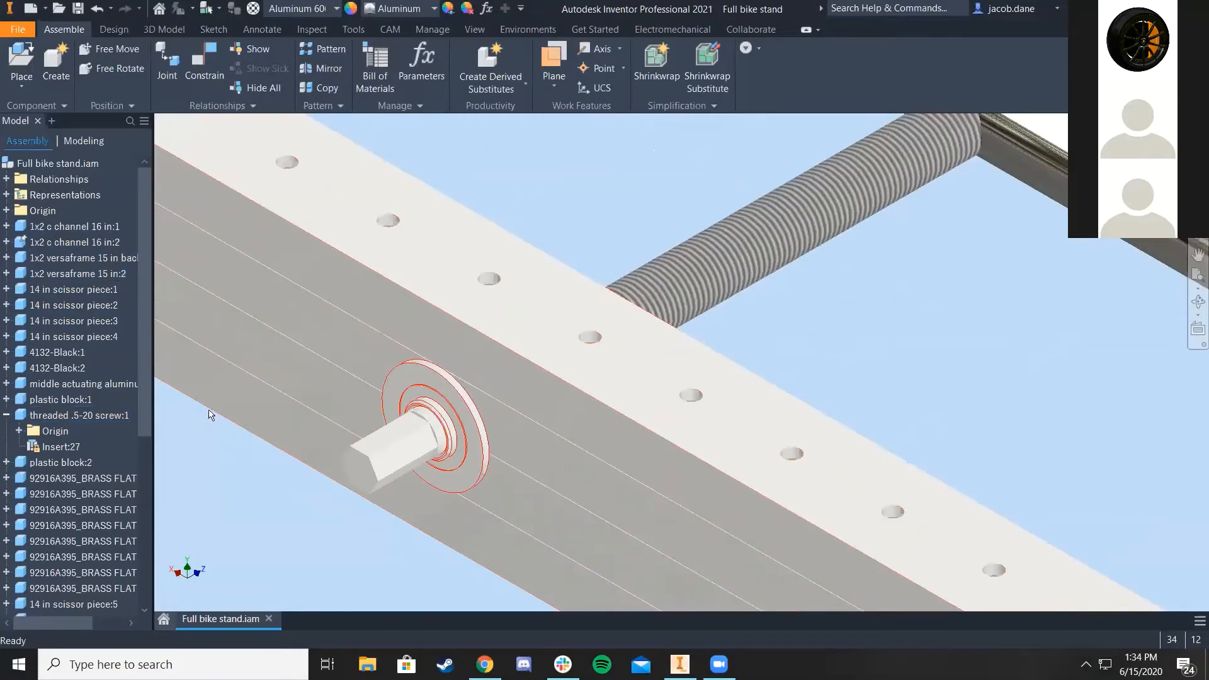
pyautogui.scroll(3, 467, 424)
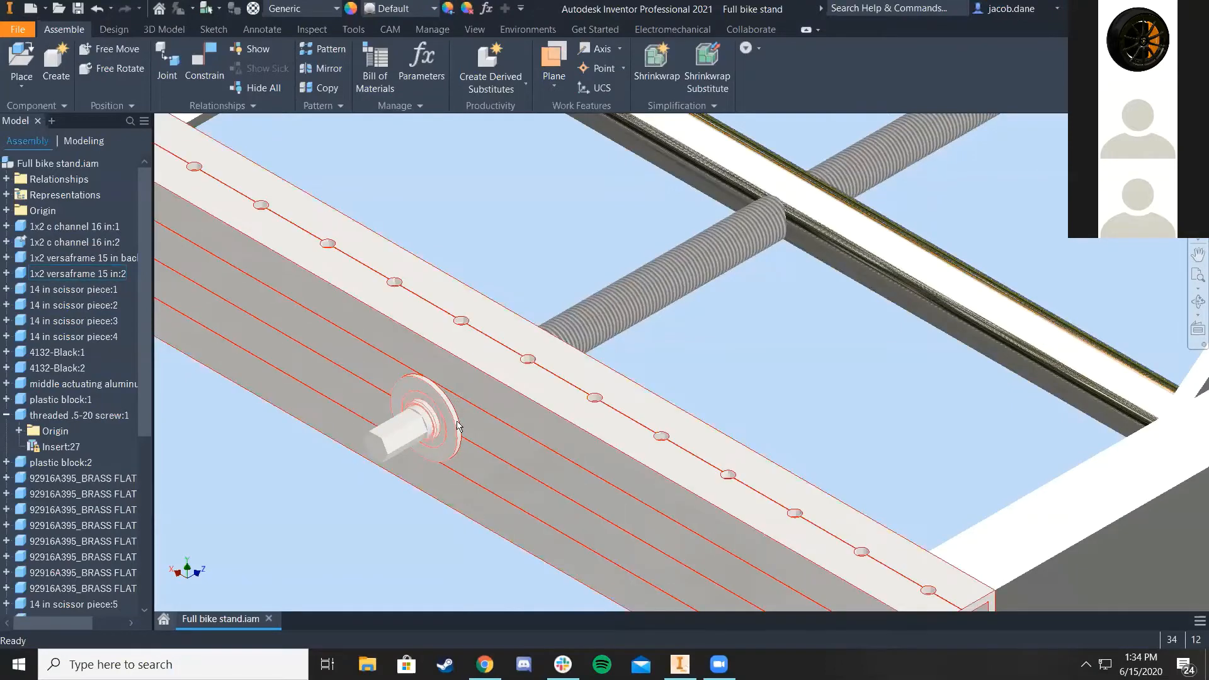
# Step: Highlight the threaded .5-20 screw and examine how it runs through the middle actuating bar and both versaframe pieces
pyautogui.scroll(-6, 464, 411)
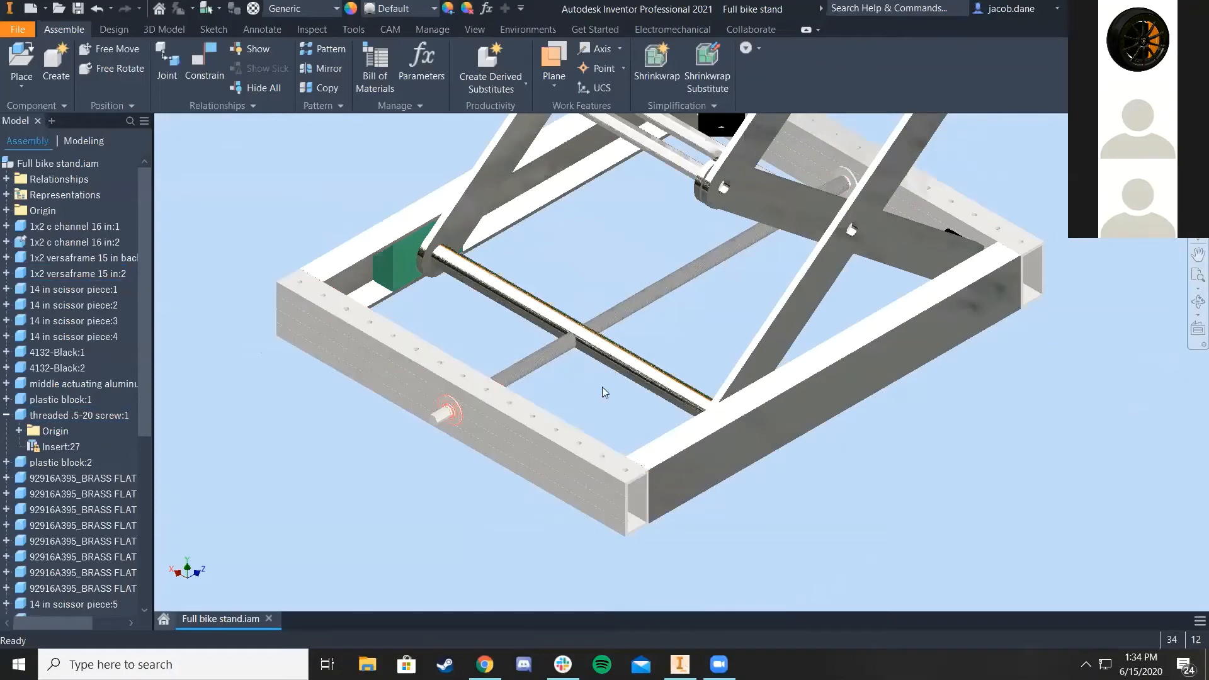
pyautogui.scroll(-3, 492, 337)
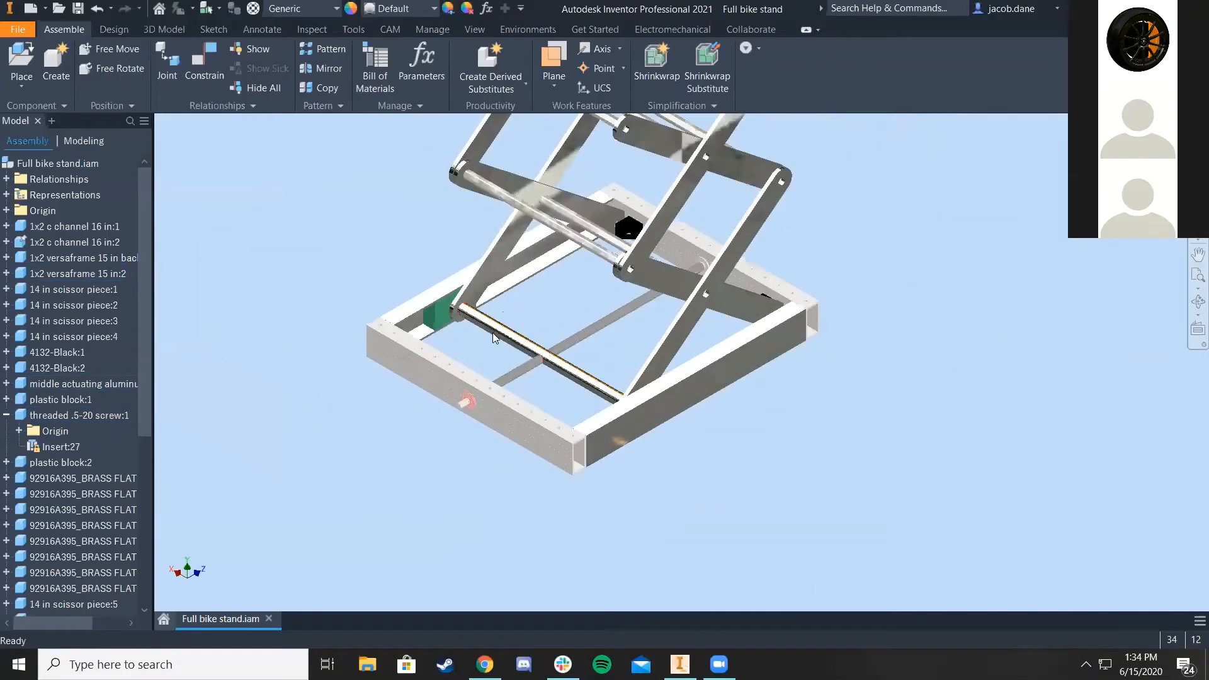
pyautogui.scroll(3, 492, 336)
pyautogui.click(674, 309)
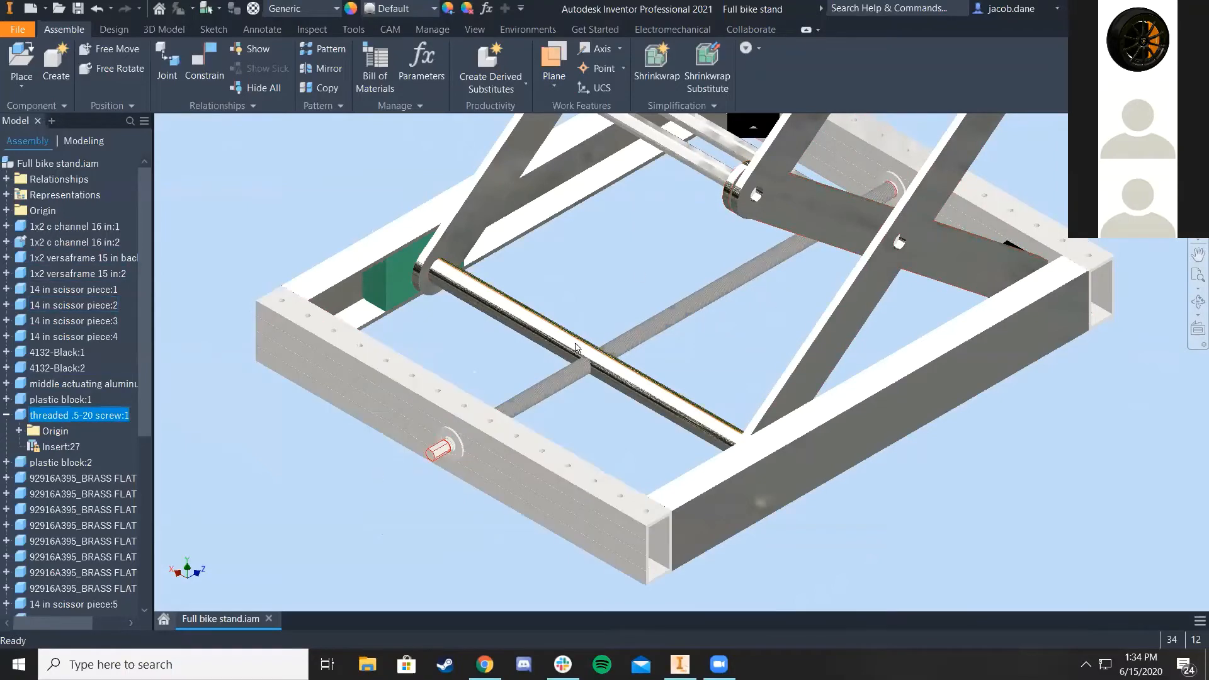
pyautogui.scroll(-3, 575, 348)
pyautogui.moveTo(575, 348); pyautogui.dragTo(566, 353, button='middle')
pyautogui.moveTo(587, 311); pyautogui.dragTo(568, 333, button='middle')
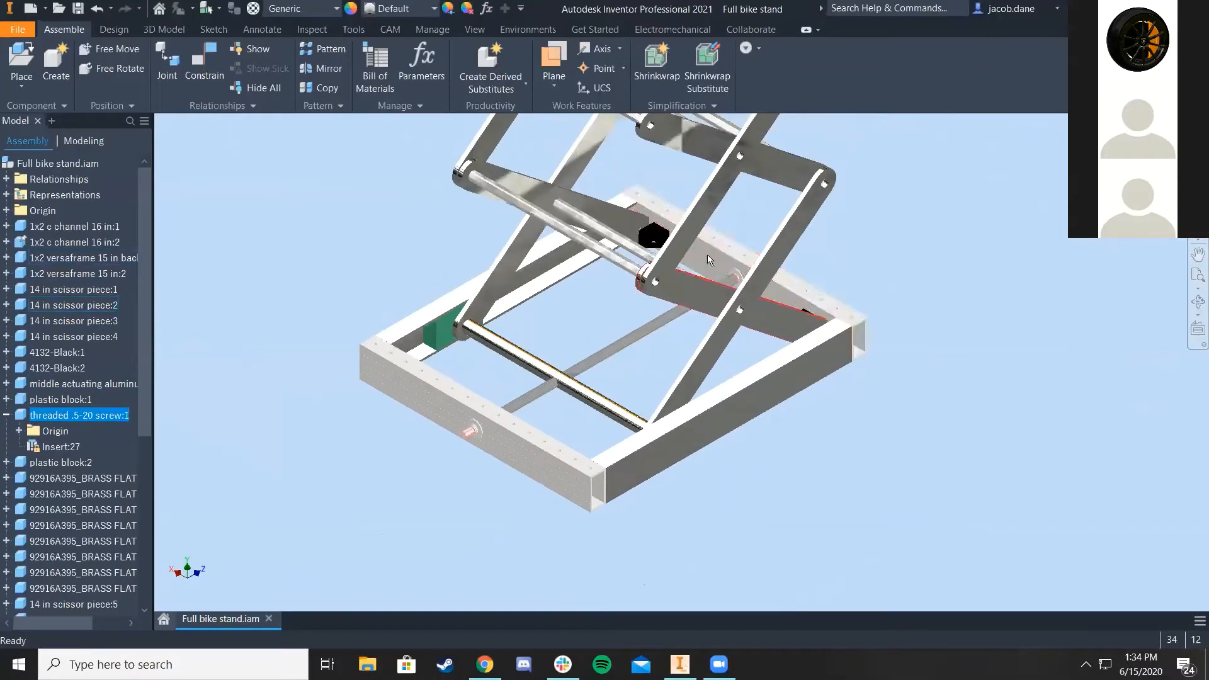
# Step: List the constraints of 14 in scissor piece:3 and inspect where Insert:23 joins it to the middle actuating bar
pyautogui.click(784, 233)
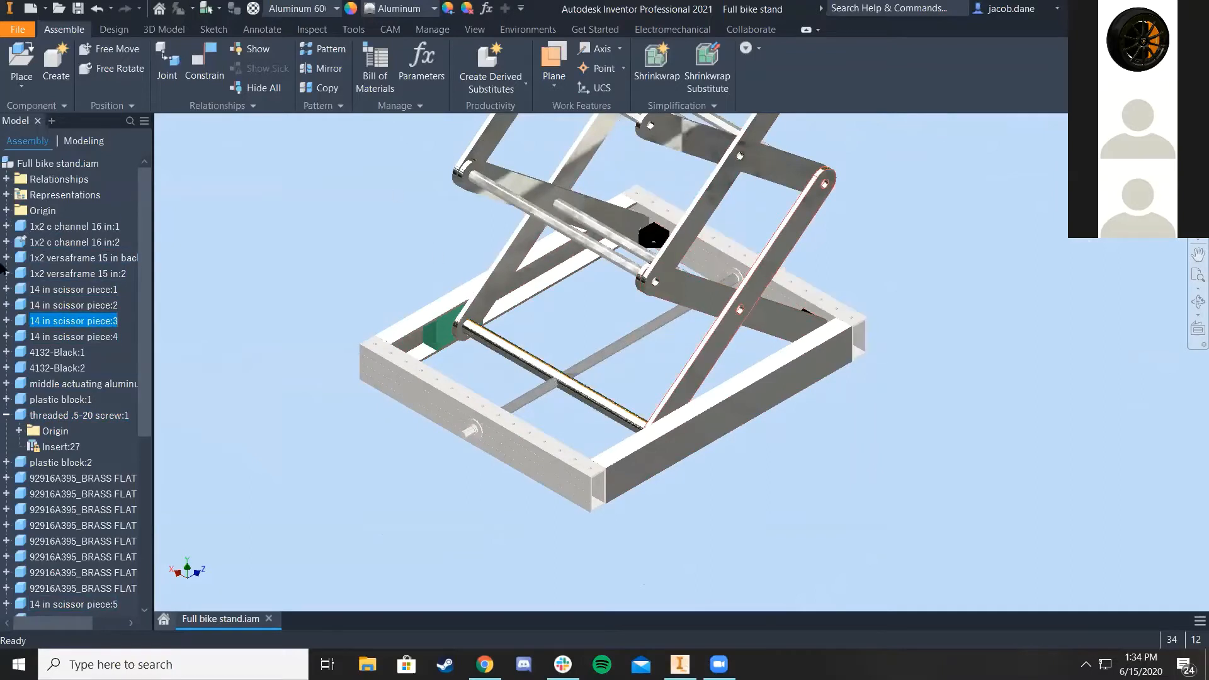
pyautogui.click(7, 321)
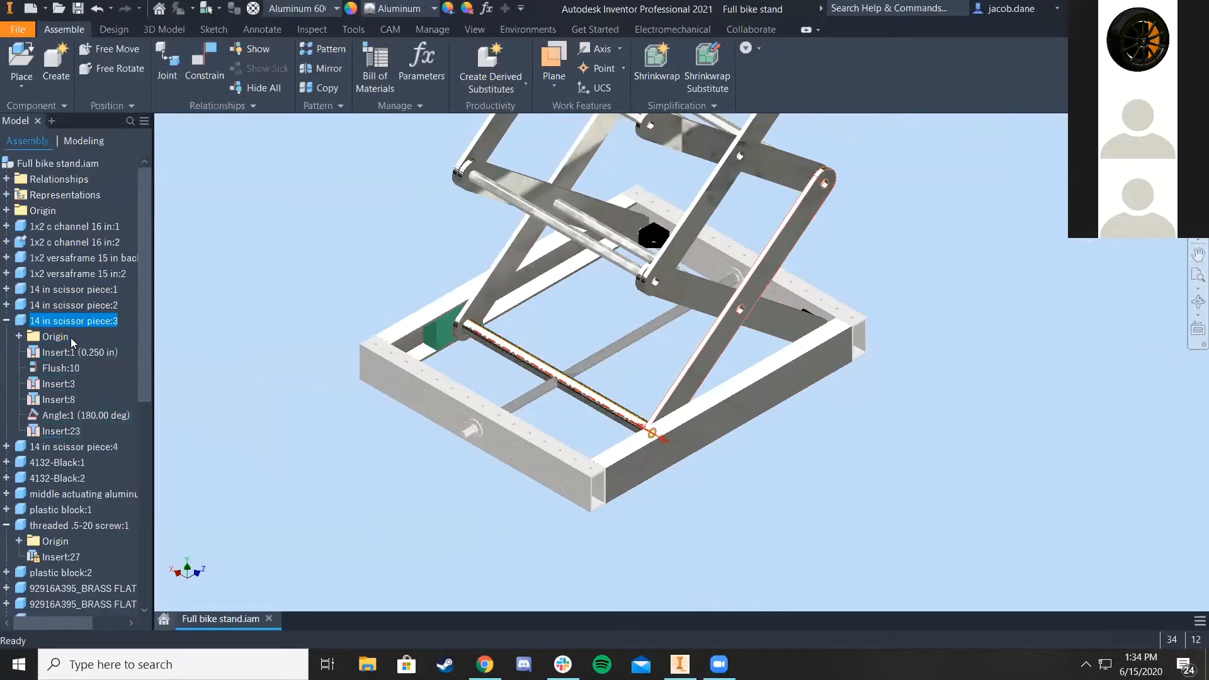
pyautogui.click(62, 432)
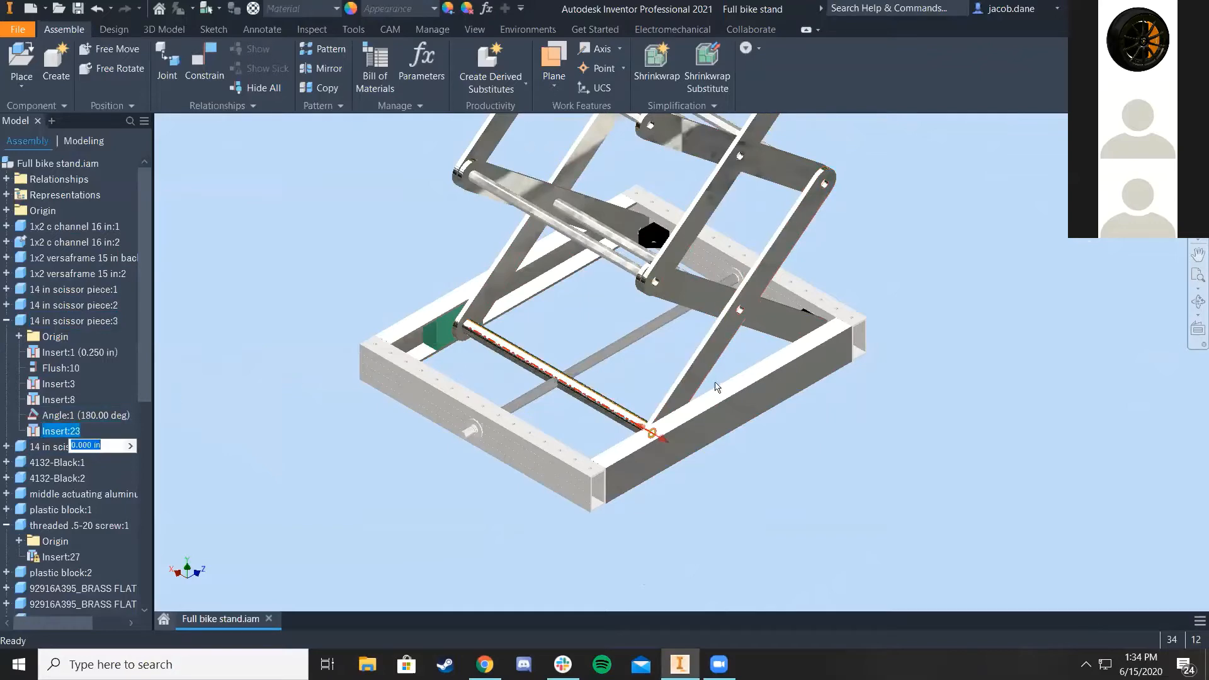
pyautogui.scroll(5, 648, 458)
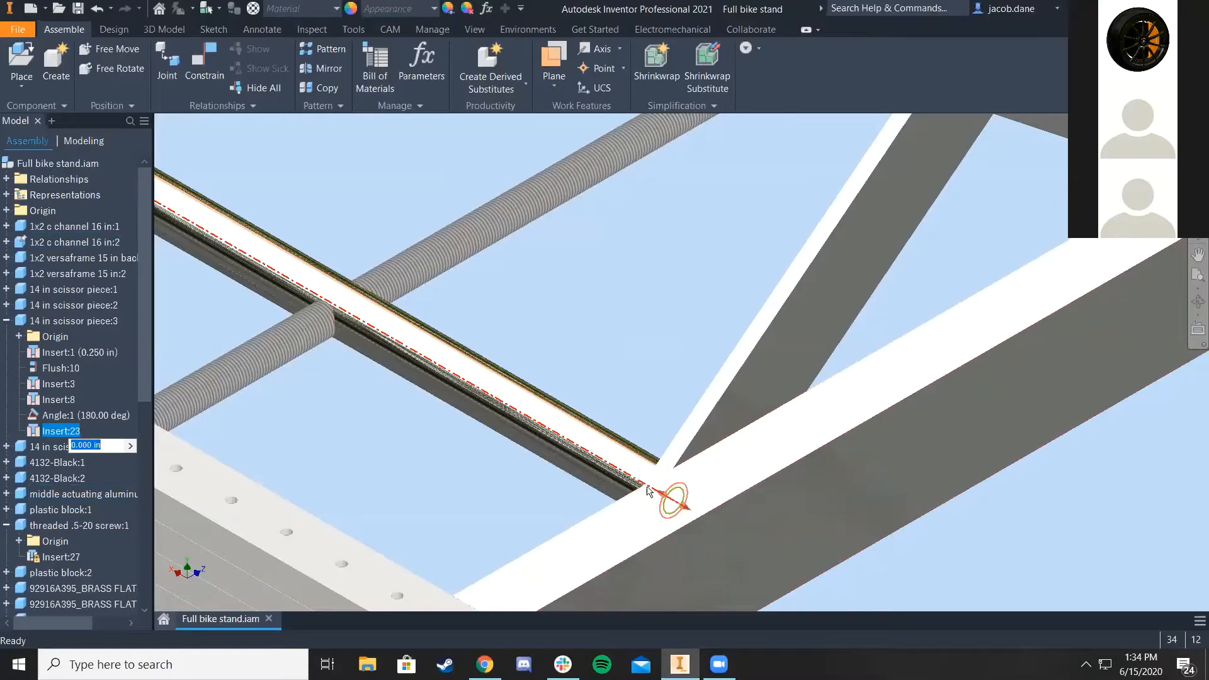
pyautogui.scroll(-5, 238, 247)
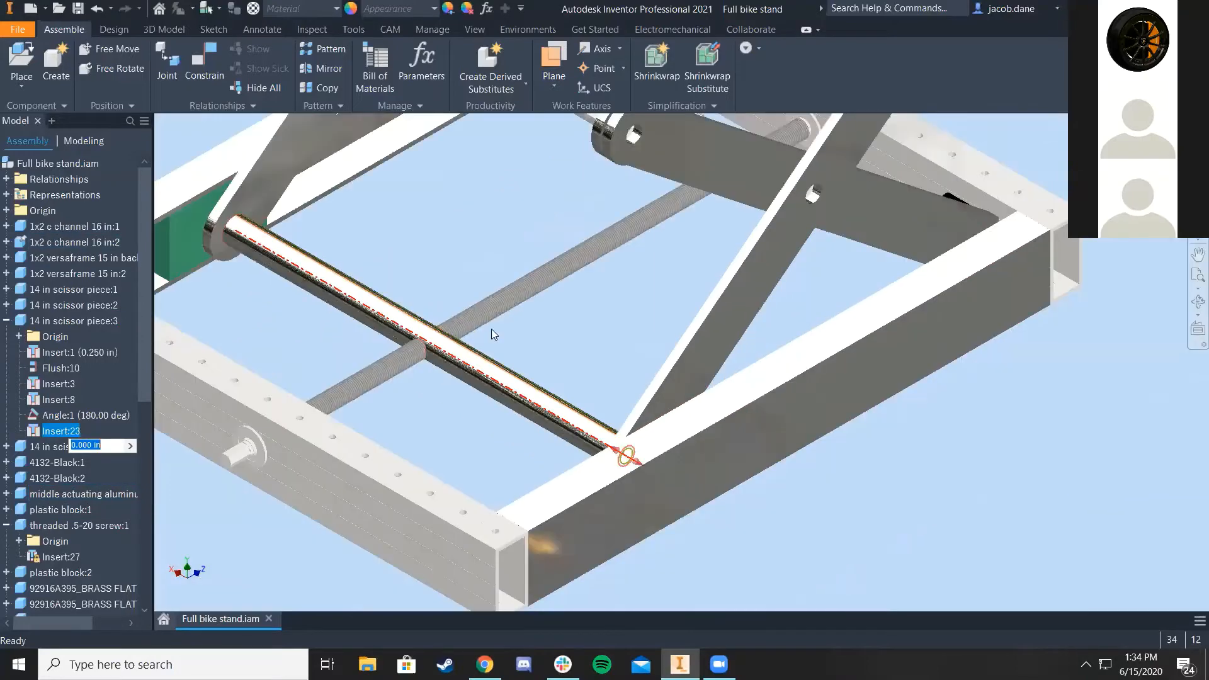
pyautogui.scroll(3, 554, 413)
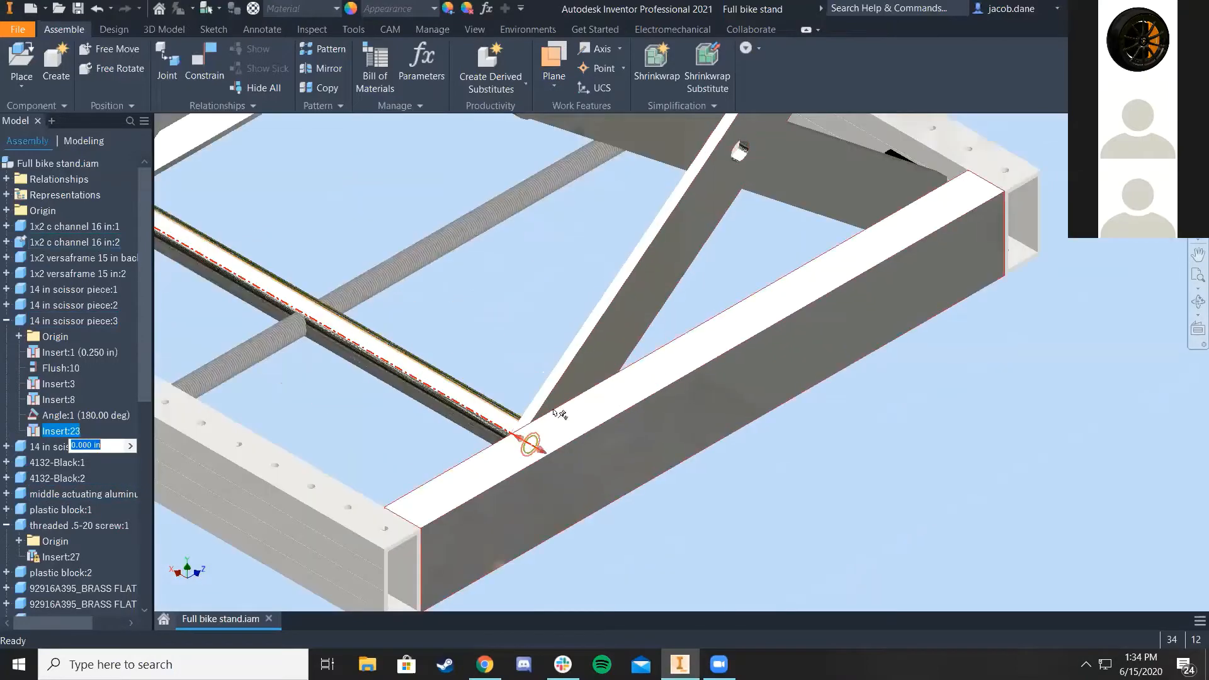
pyautogui.scroll(-5, 546, 449)
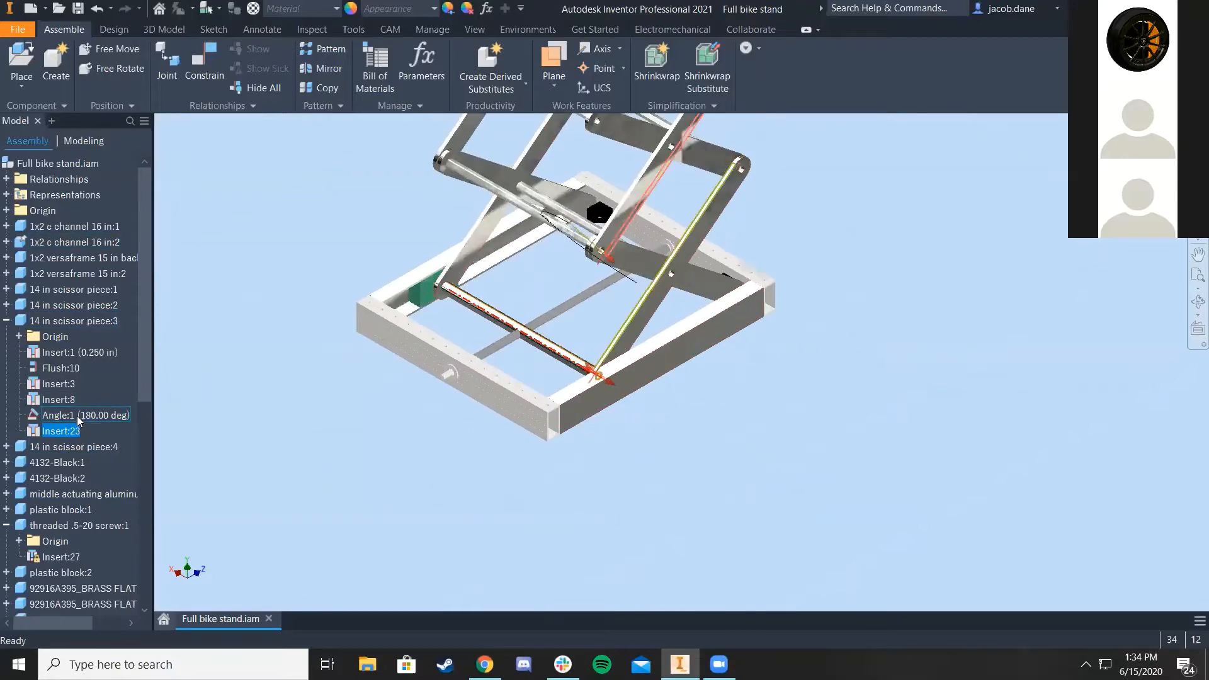
# Step: Inspect the Angle:1 constraint of 14 in scissor piece:3 and the scissor arms that it relates
pyautogui.moveTo(472, 235); pyautogui.dragTo(340, 312, button='middle')
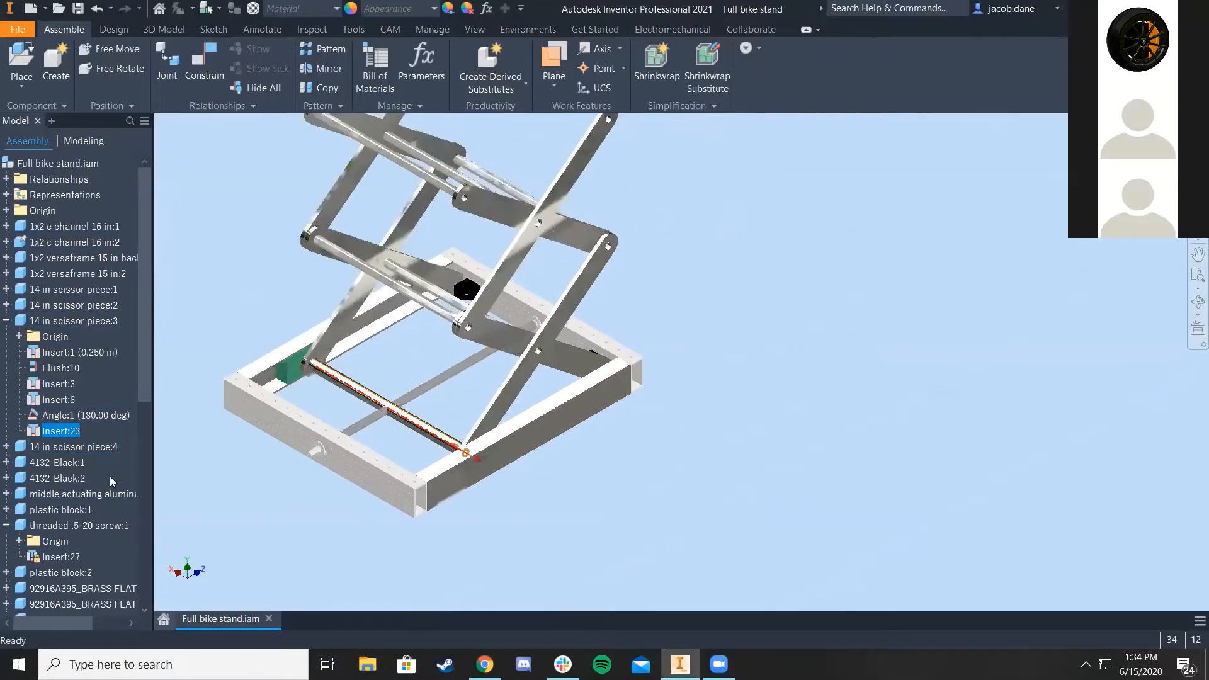
pyautogui.doubleClick(99, 416)
pyautogui.scroll(3, 557, 316)
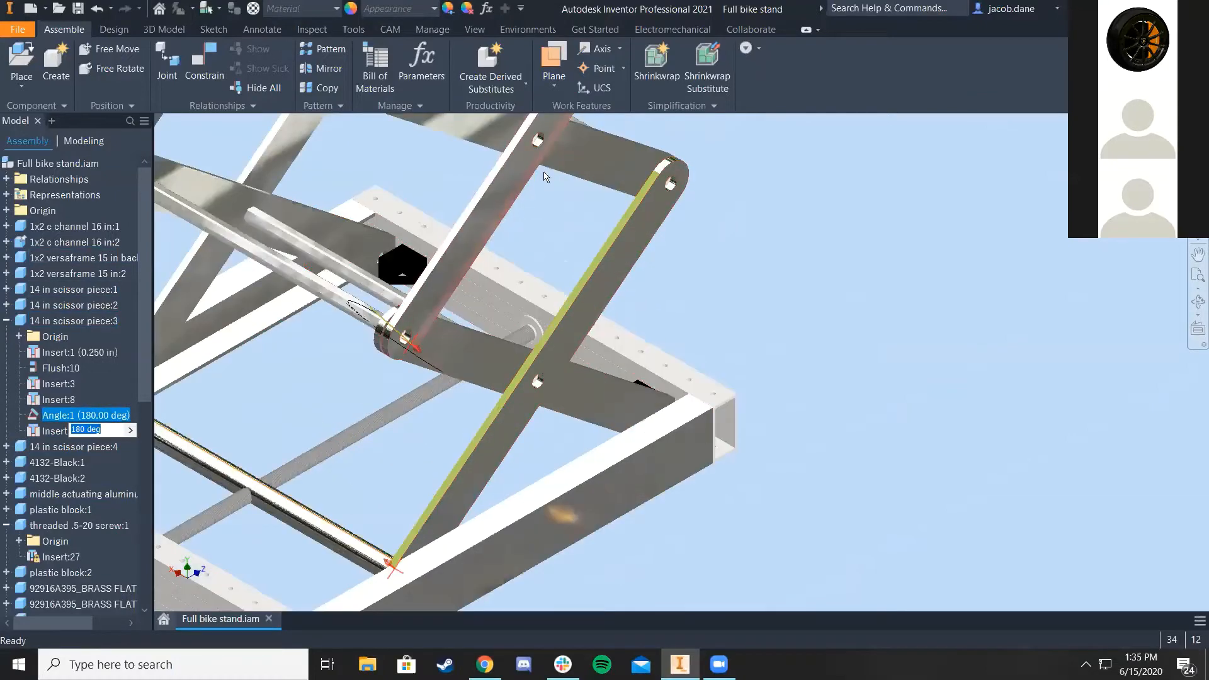
pyautogui.scroll(-3, 554, 287)
pyautogui.moveTo(554, 287); pyautogui.dragTo(634, 223, button='middle')
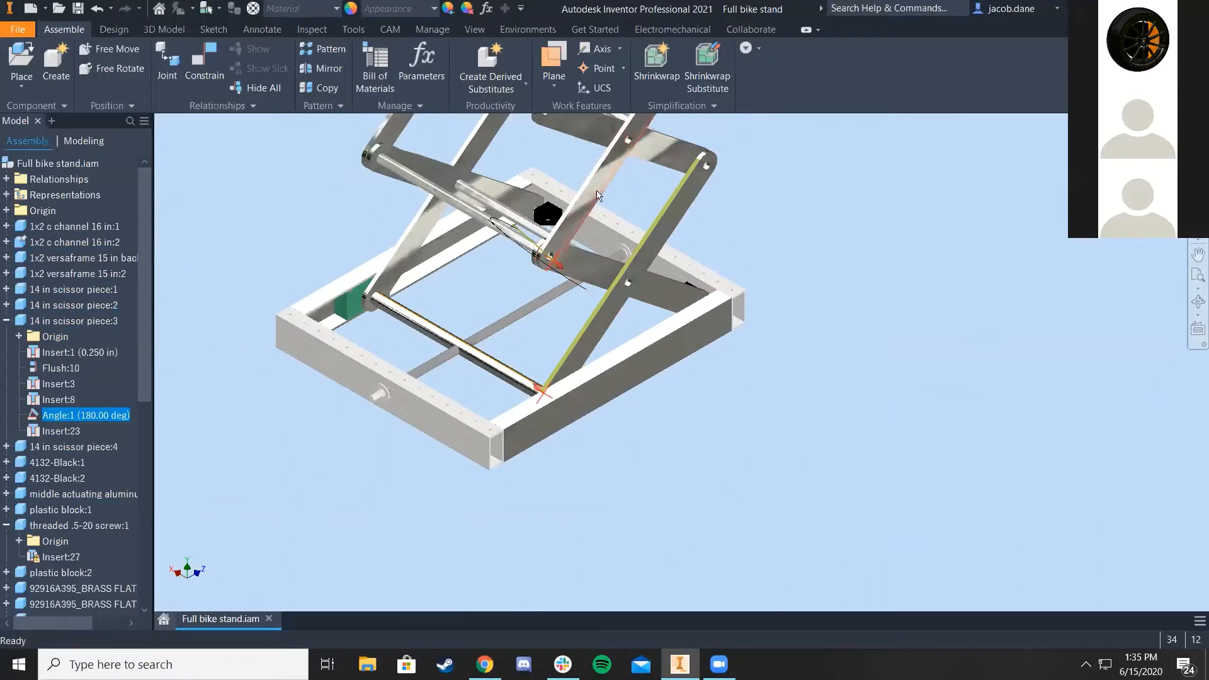
pyautogui.moveTo(482, 350); pyautogui.dragTo(404, 445, button='middle')
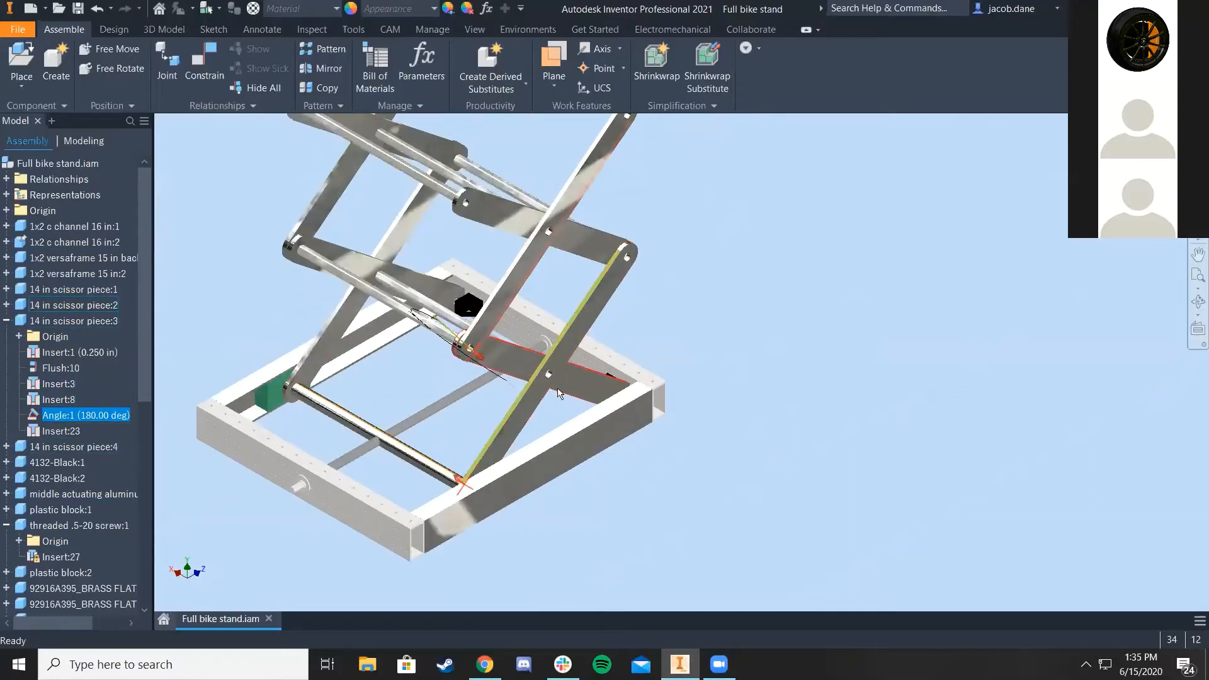
pyautogui.moveTo(510, 236); pyautogui.dragTo(540, 256, button='middle')
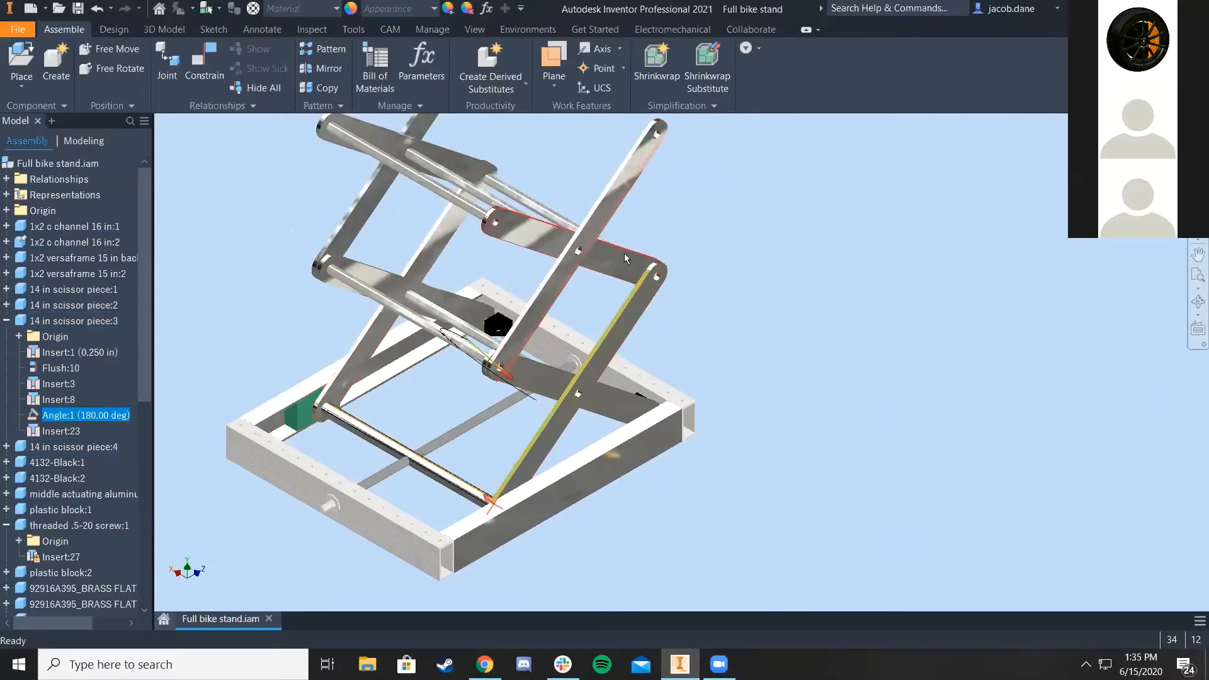
pyautogui.scroll(-3, 623, 235)
pyautogui.scroll(2, 577, 292)
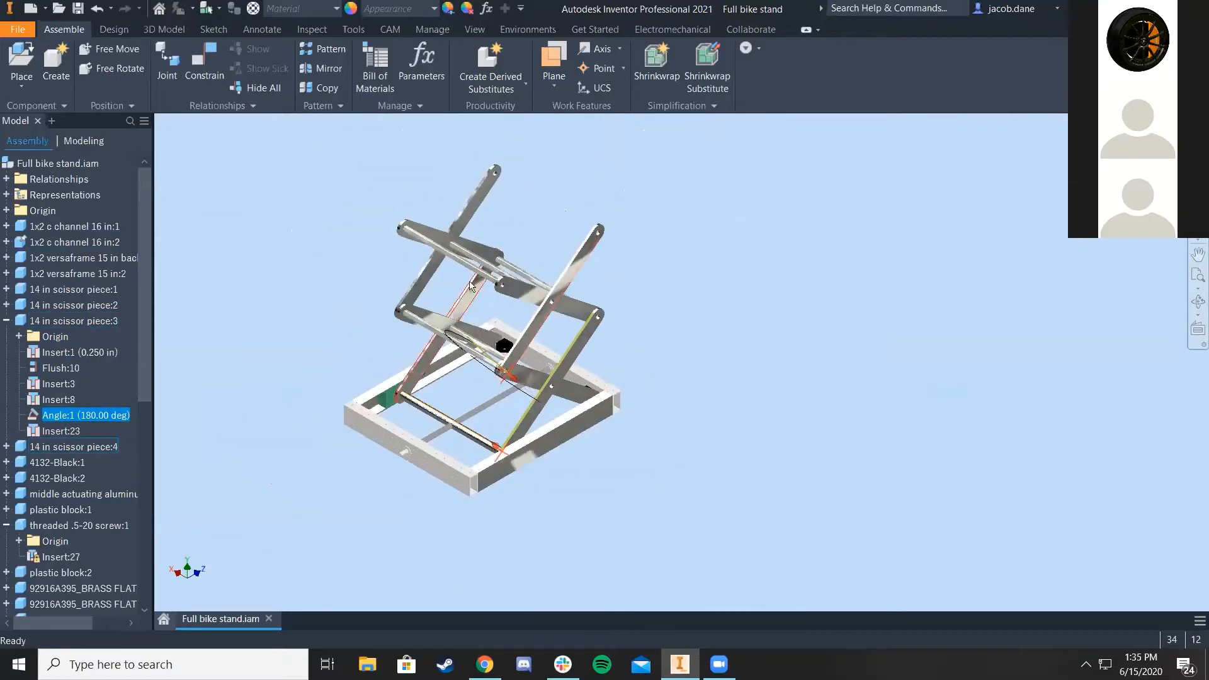
pyautogui.scroll(3, 480, 359)
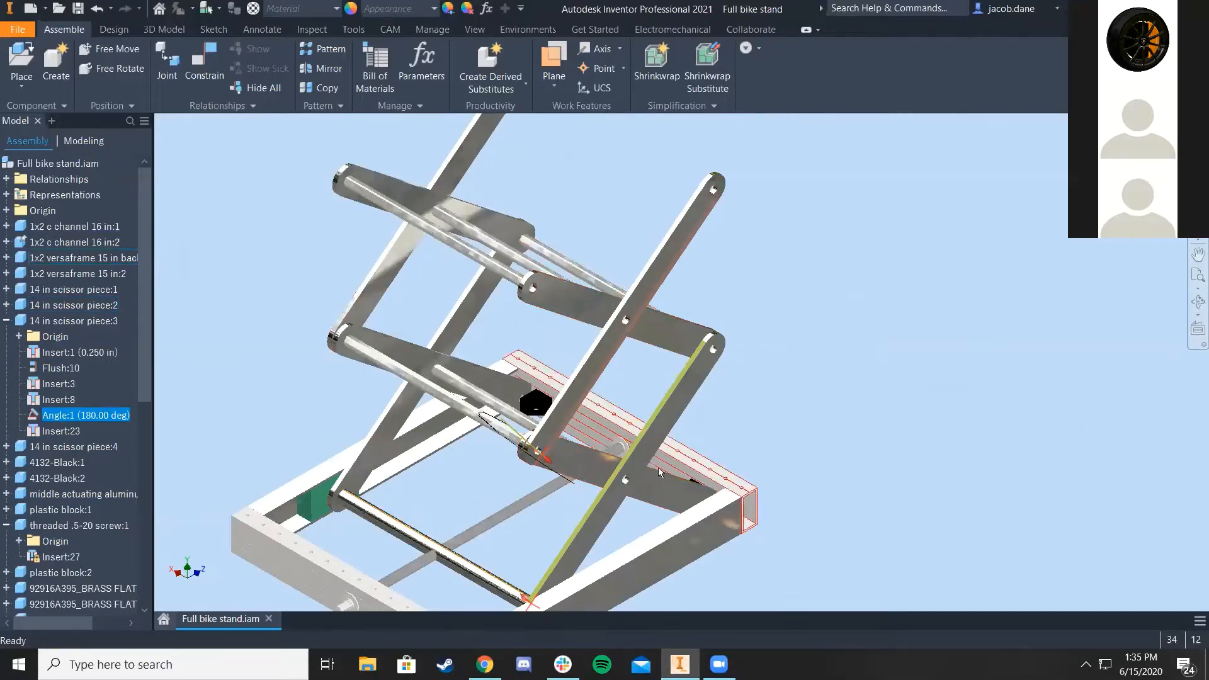
pyautogui.moveTo(534, 194); pyautogui.dragTo(608, 129, button='middle')
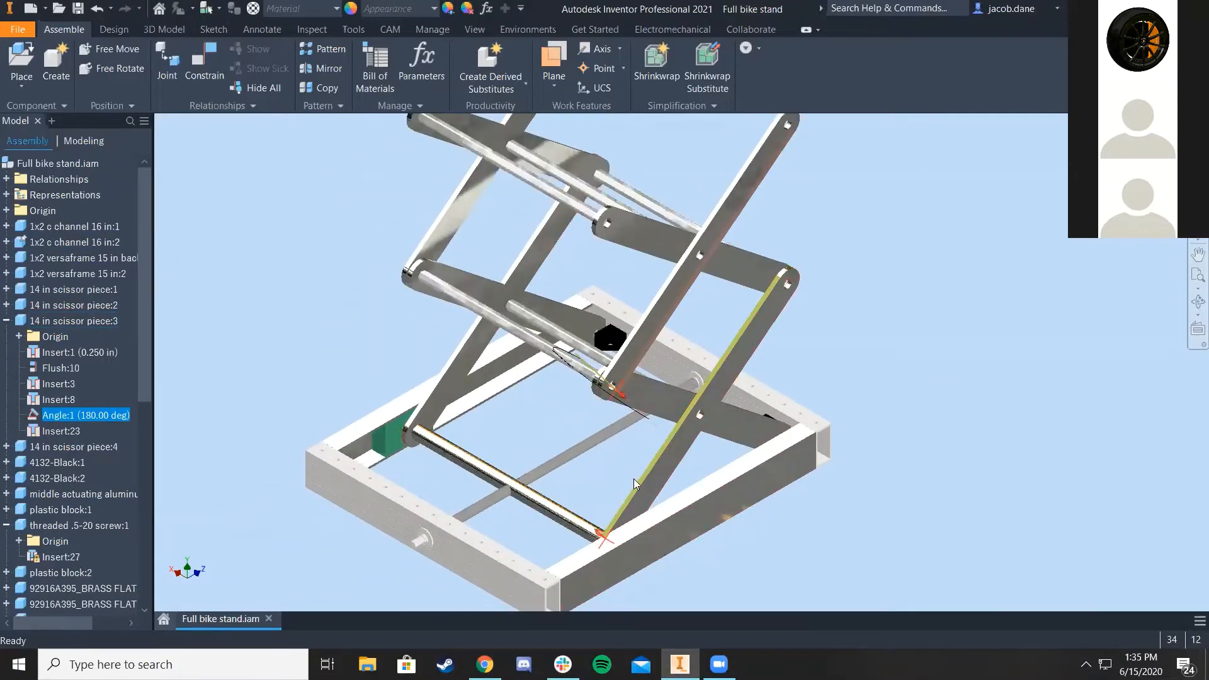
# Step: Highlight the hexagonal crossbar at the lower scissor joints and examine its fit in the scissor piece and the arms above
pyautogui.scroll(-3, 636, 479)
pyautogui.moveTo(674, 479); pyautogui.dragTo(571, 452, button='middle')
pyautogui.scroll(2, 602, 414)
pyautogui.scroll(3, 601, 419)
pyautogui.scroll(-3, 571, 448)
pyautogui.moveTo(379, 322); pyautogui.dragTo(452, 321, button='middle')
pyautogui.click(452, 321)
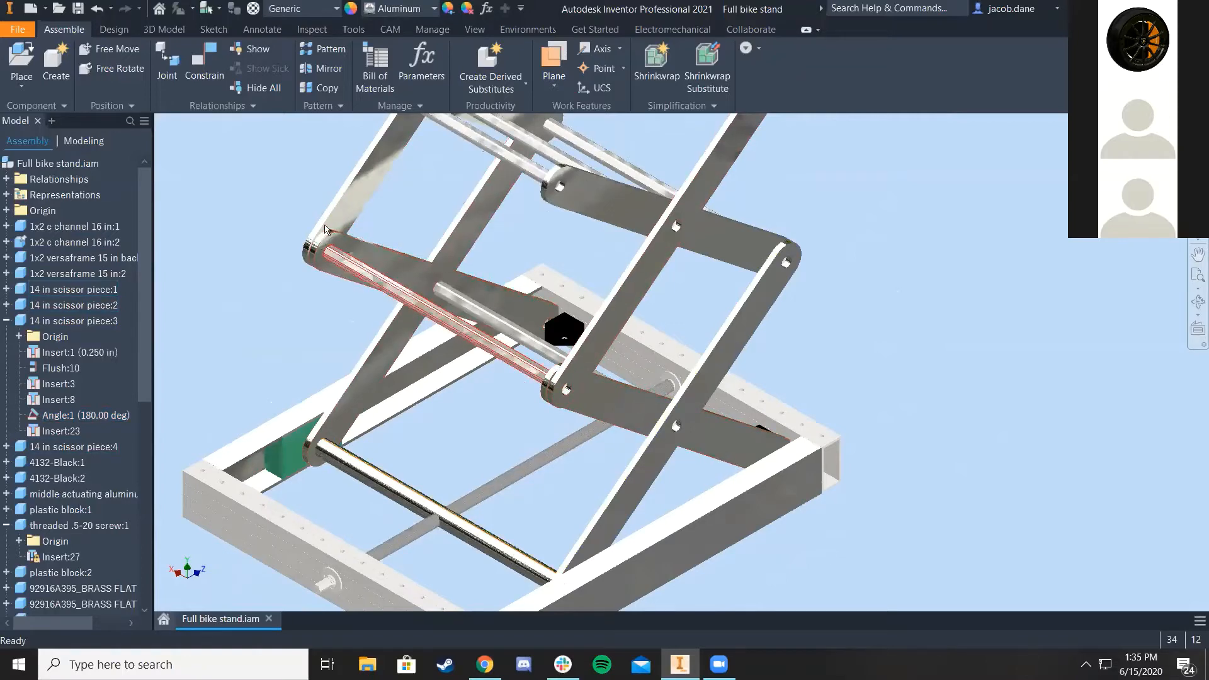
pyautogui.scroll(-8, 325, 228)
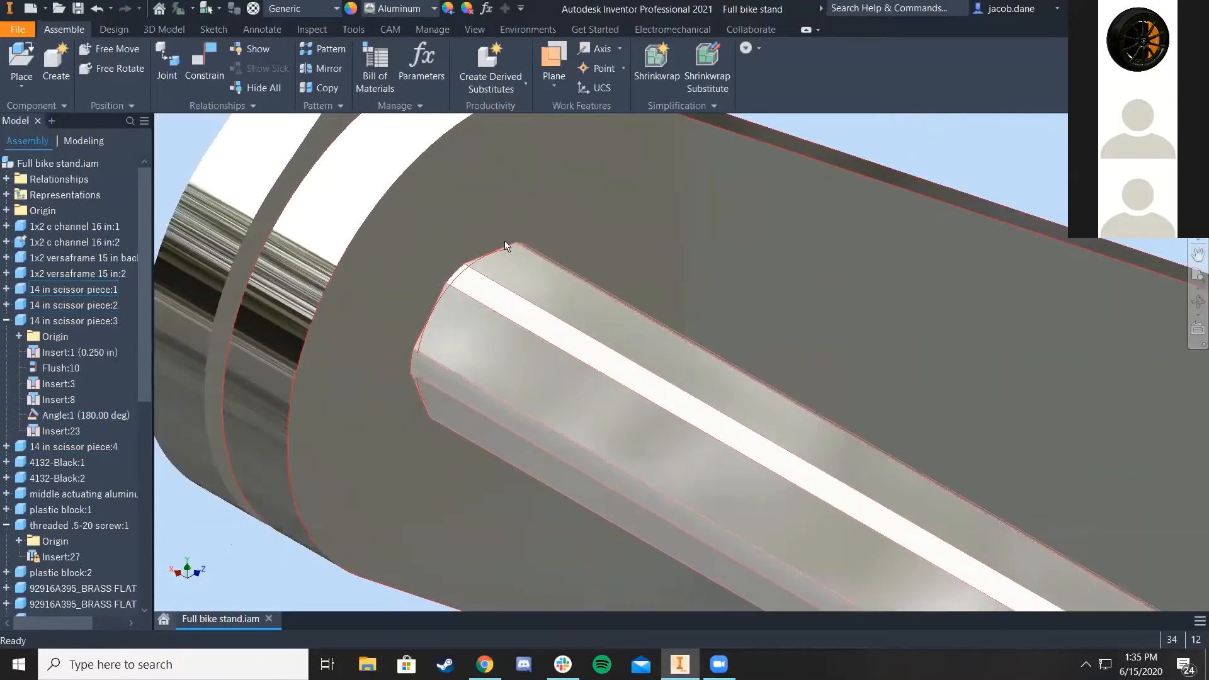
pyautogui.scroll(8, 505, 244)
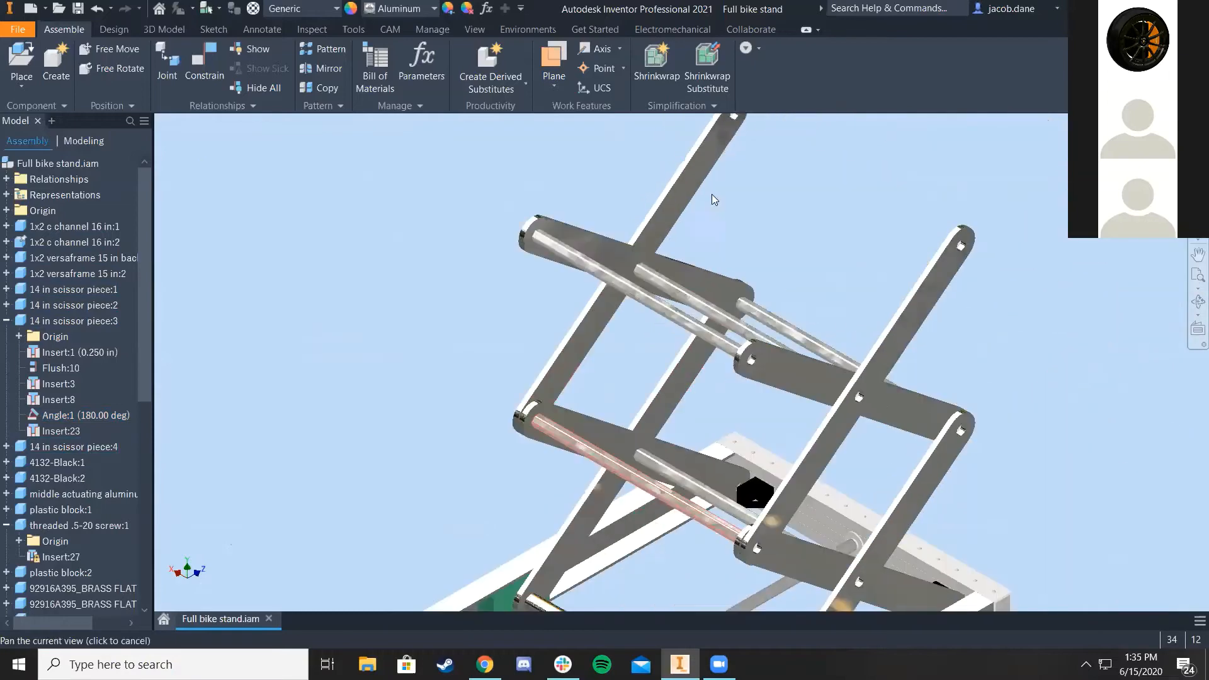
pyautogui.scroll(3, 593, 250)
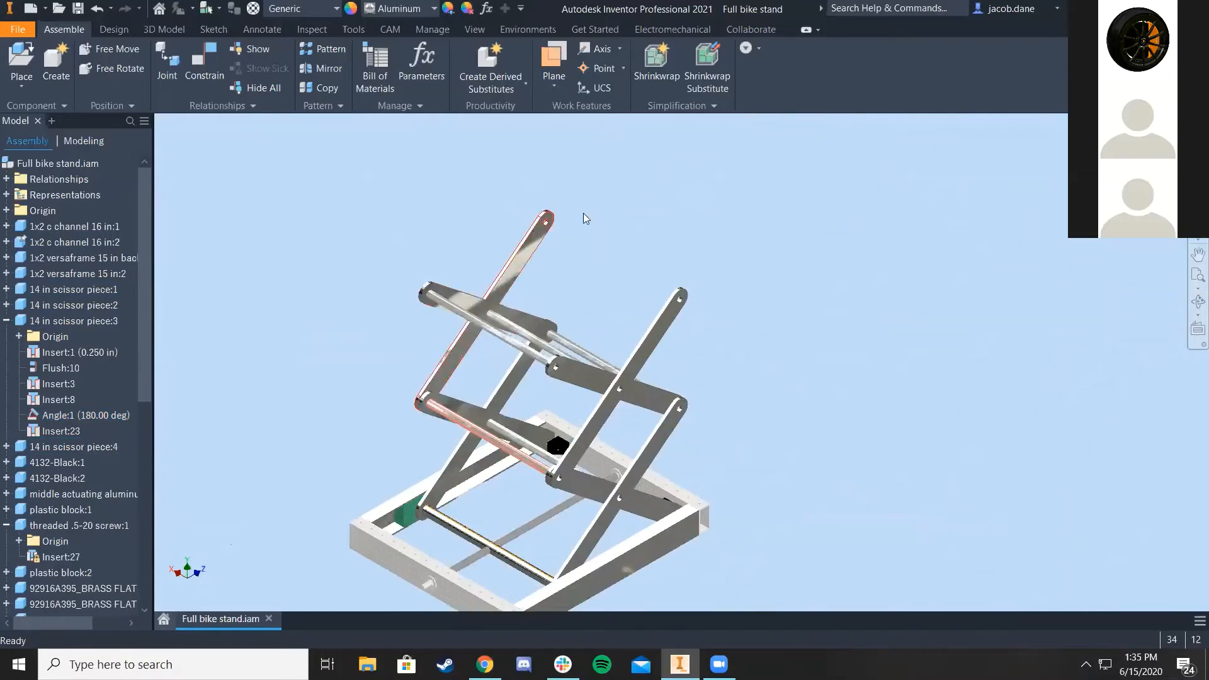
pyautogui.scroll(-5, 584, 365)
pyautogui.scroll(5, 585, 366)
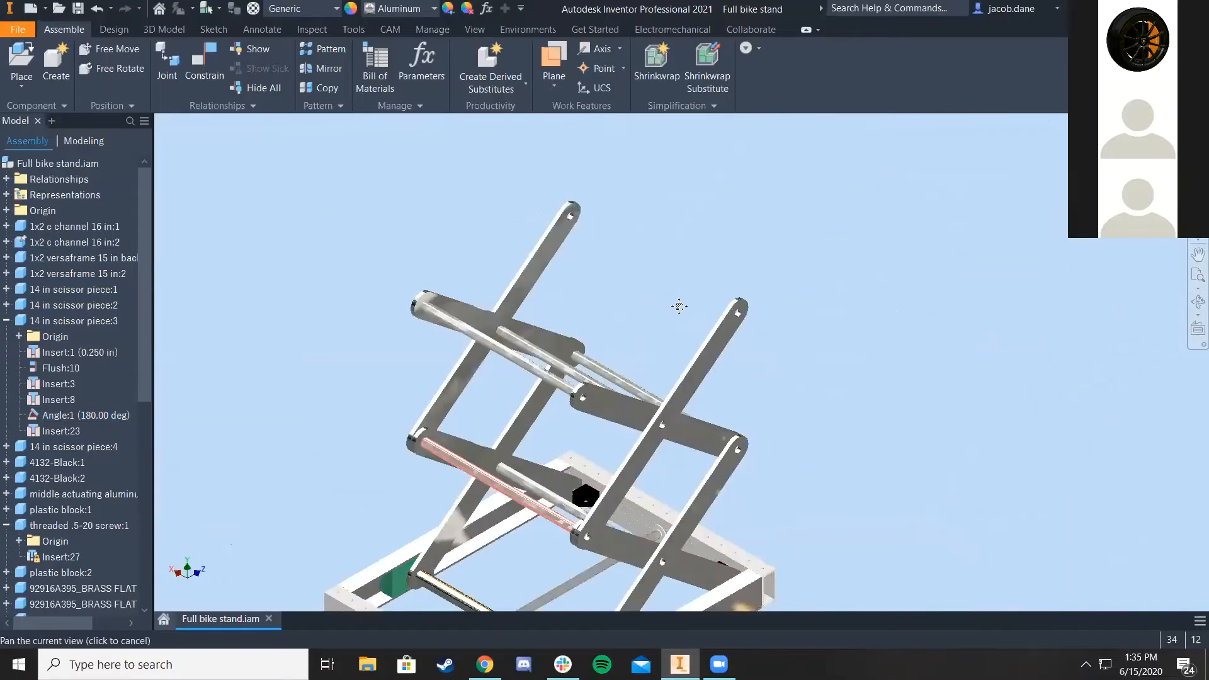
pyautogui.scroll(-2, 674, 305)
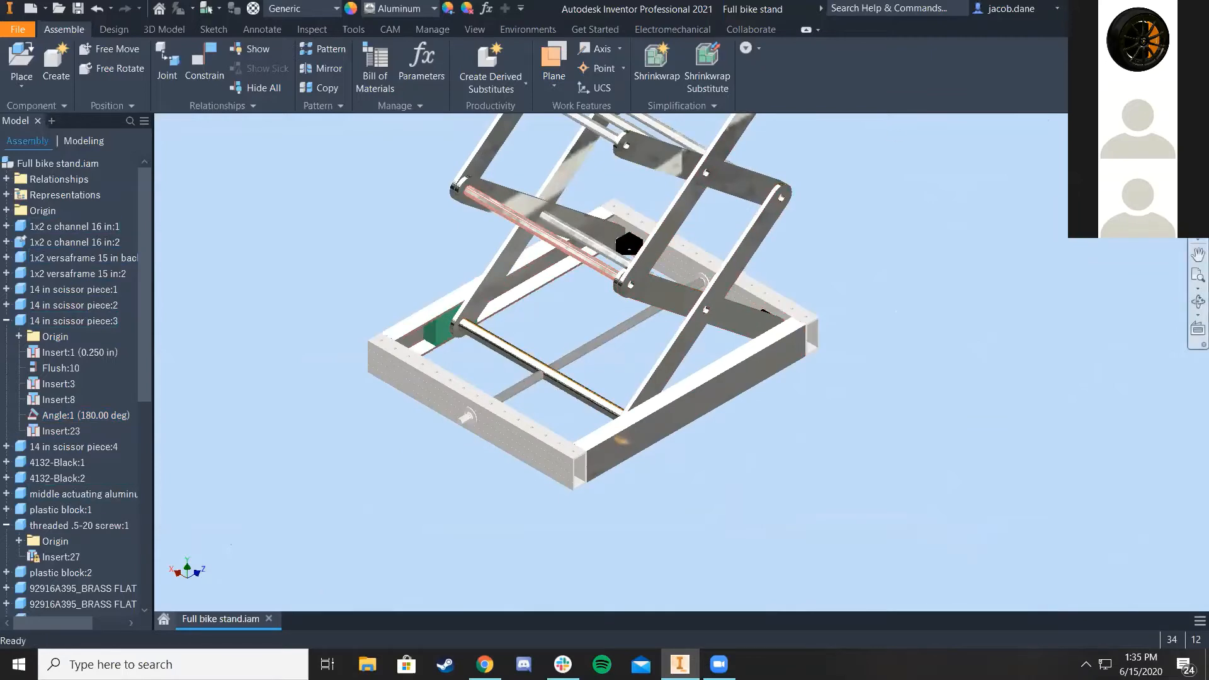
# Step: Examine head-on how the crossbars end at the paired scissor arms and the gap between these arms and the side channel
pyautogui.keyDown('shift'); pyautogui.moveTo(727, 397); pyautogui.dragTo(790, 435, button='middle'); pyautogui.keyUp('shift')
pyautogui.scroll(-2, 790, 436)
pyautogui.press('F5')
pyautogui.scroll(-5, 982, 385)
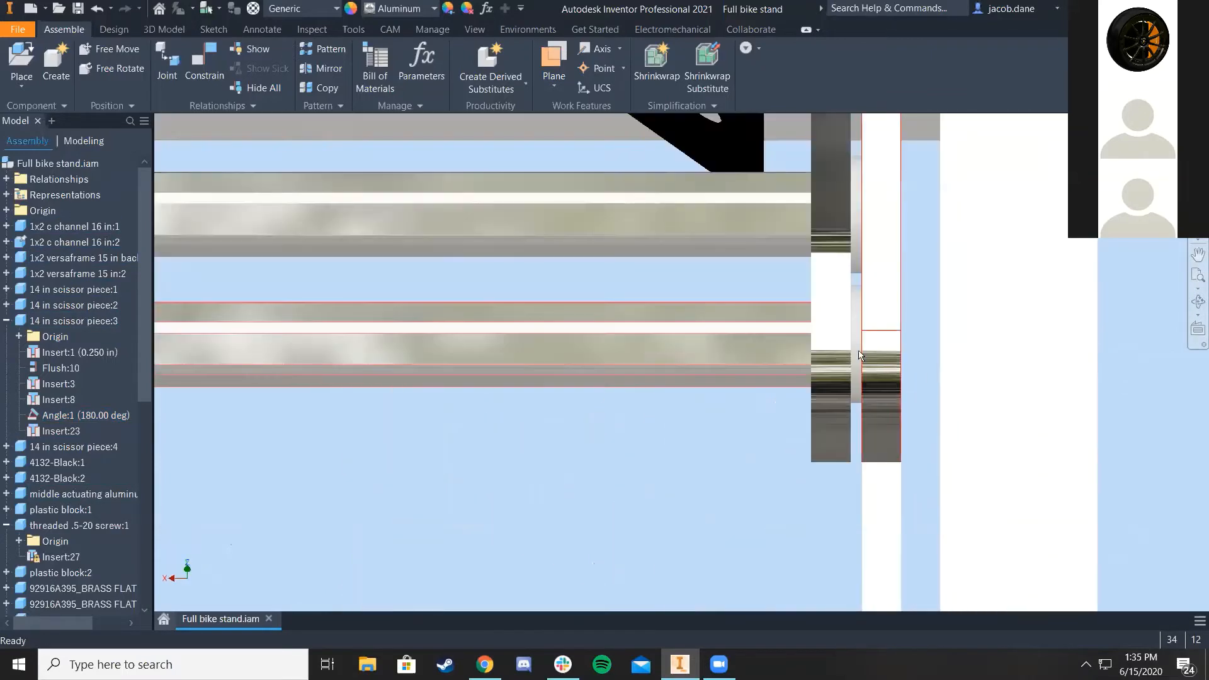
pyautogui.scroll(2, 847, 221)
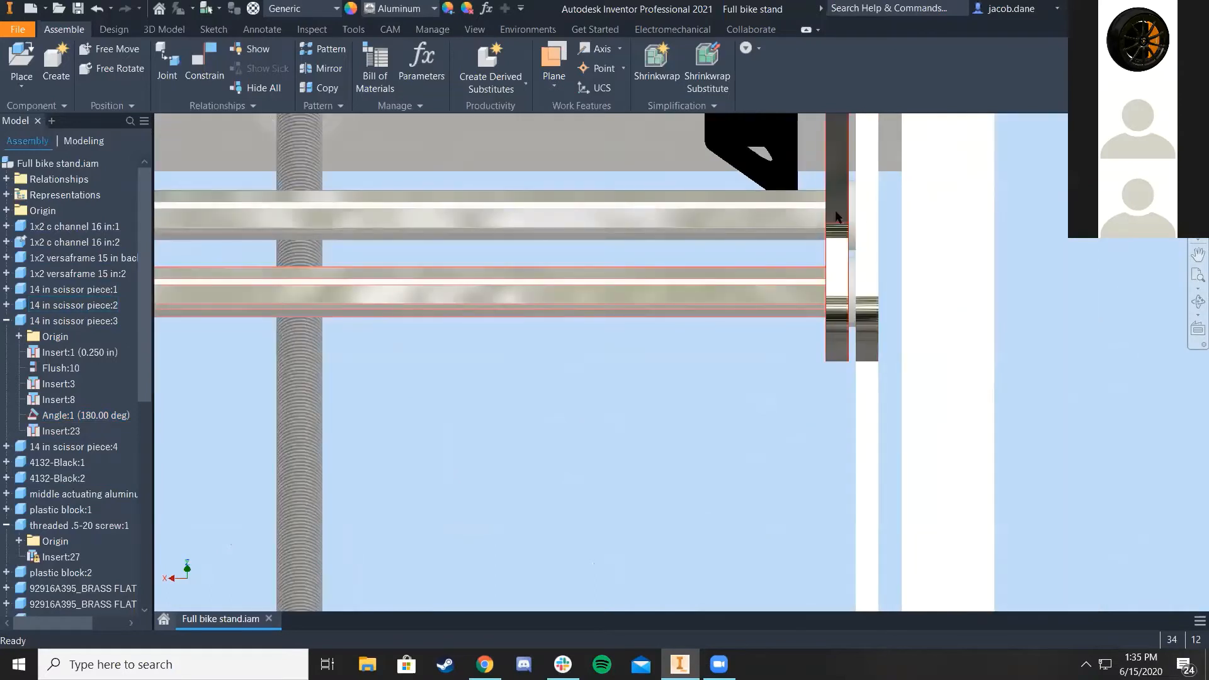
pyautogui.scroll(-3, 837, 360)
pyautogui.scroll(3, 819, 231)
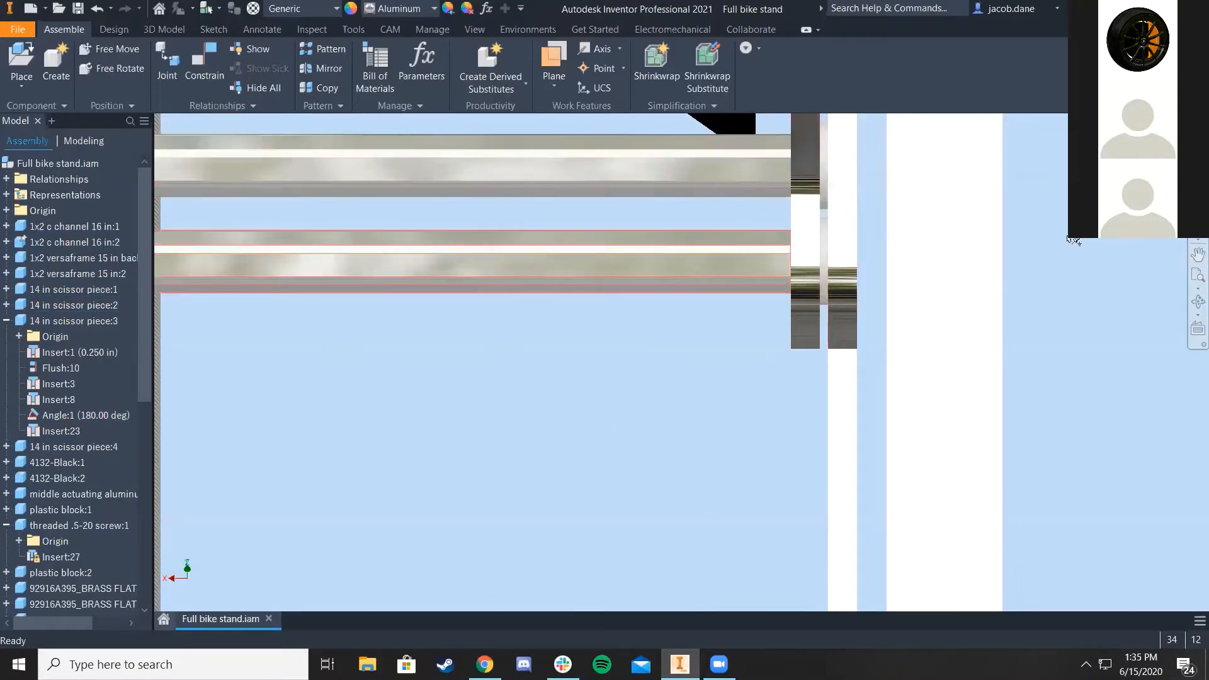
pyautogui.middleClick(632, 349)
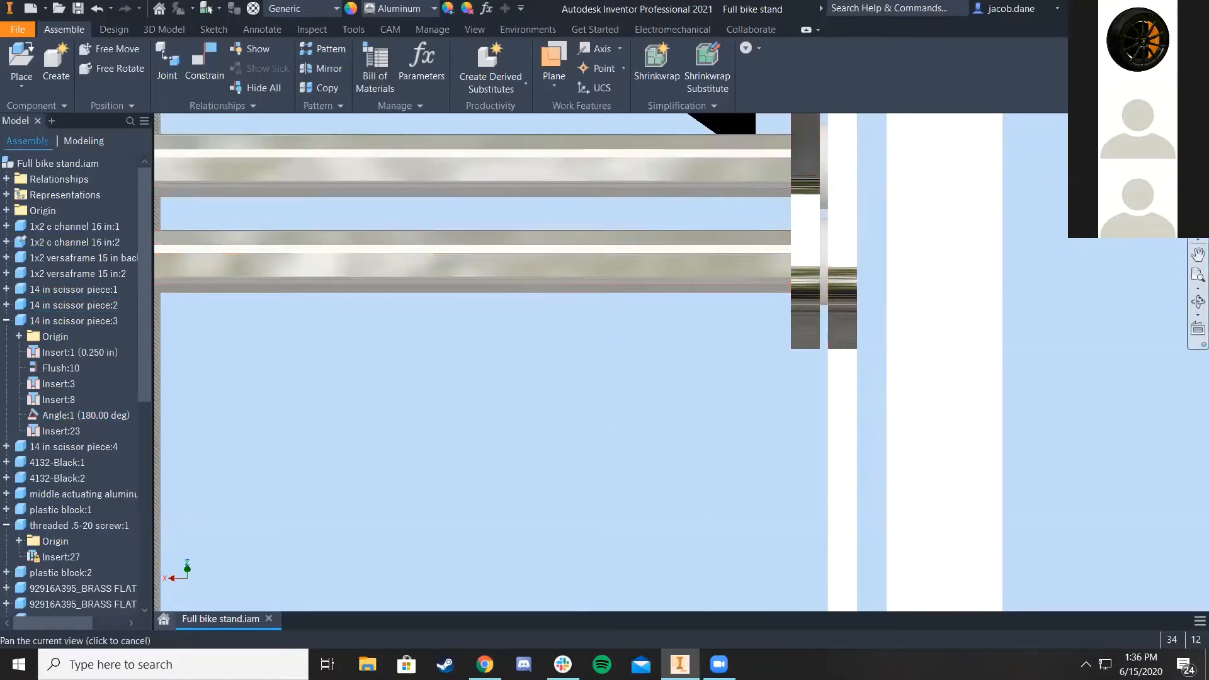
# Step: Return to the home view and examine the scissor arms and their pivot holes, from the lower joint up to the whole stand
pyautogui.press('F6')
pyautogui.scroll(-5, 701, 234)
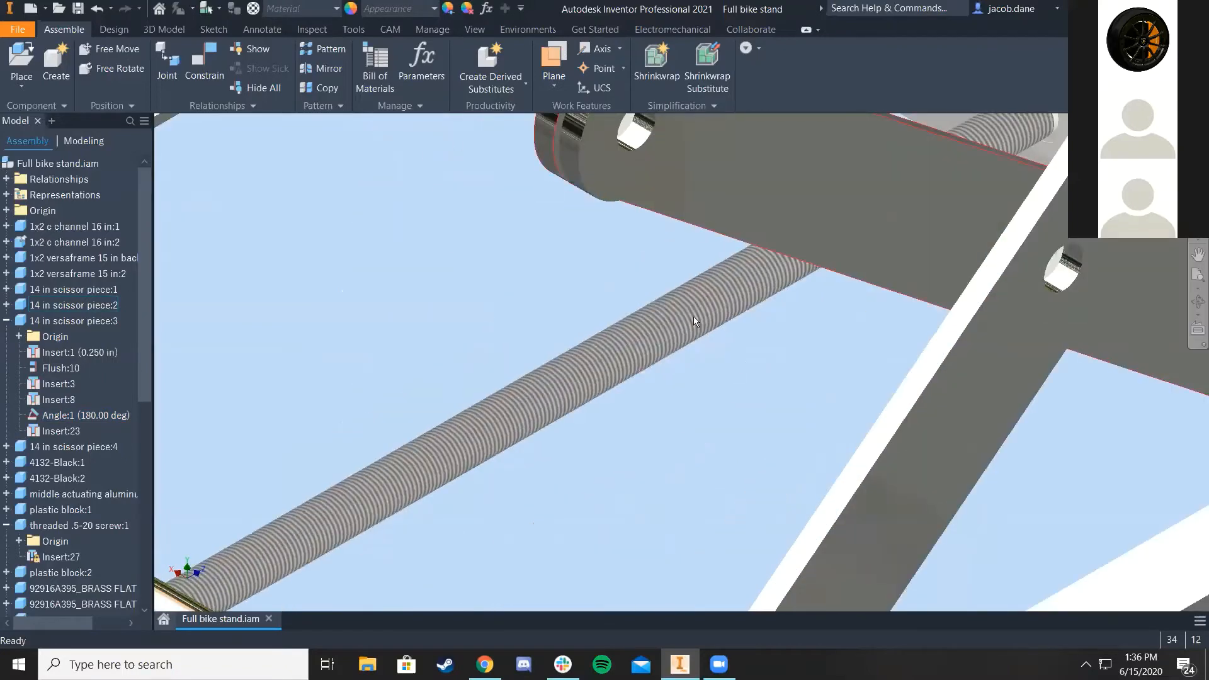
pyautogui.moveTo(627, 142); pyautogui.dragTo(661, 296, button='middle')
pyautogui.scroll(5, 681, 288)
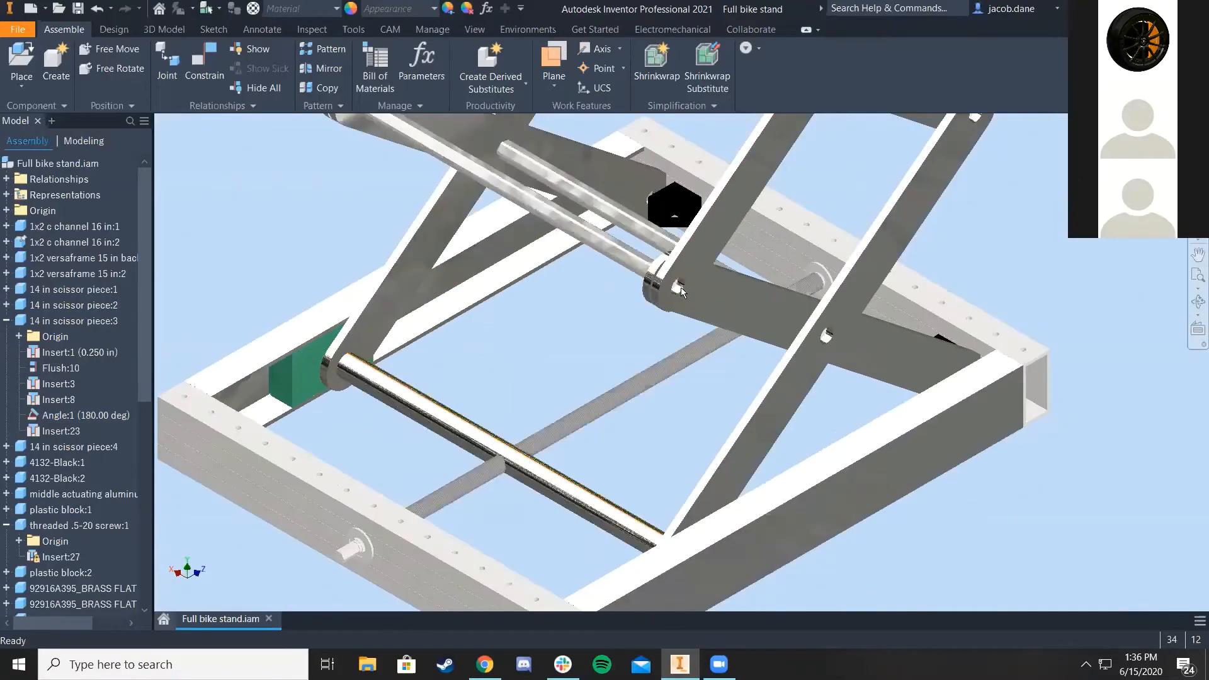
pyautogui.moveTo(604, 347); pyautogui.dragTo(604, 401, button='middle')
pyautogui.moveTo(558, 303); pyautogui.dragTo(500, 455, button='middle')
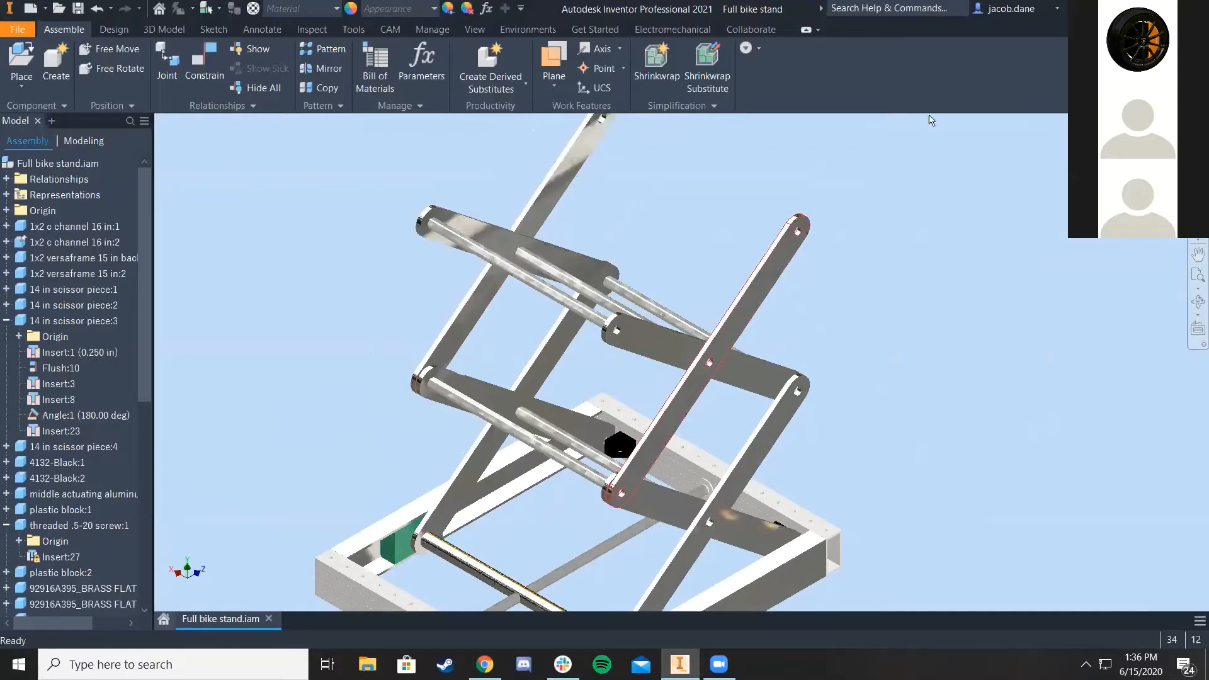
pyautogui.scroll(3, 749, 280)
pyautogui.moveTo(749, 280); pyautogui.dragTo(795, 218, button='middle')
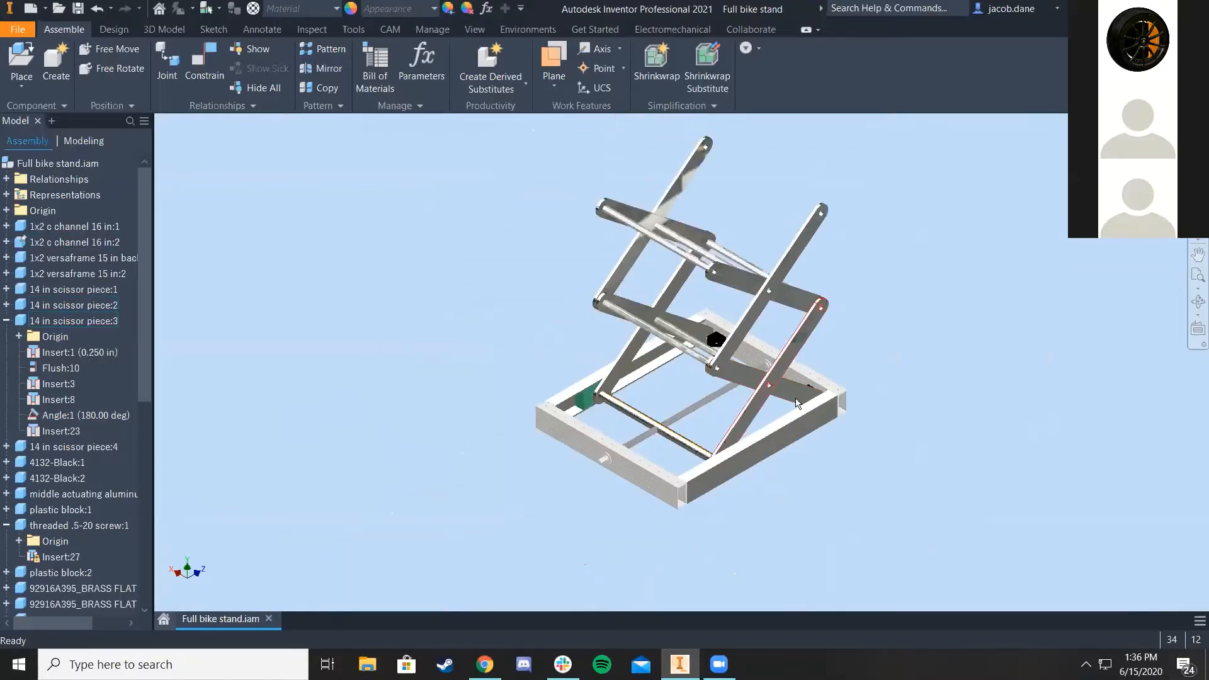
pyautogui.scroll(-3, 614, 341)
pyautogui.moveTo(615, 342); pyautogui.dragTo(552, 322, button='middle')
pyautogui.moveTo(701, 337); pyautogui.dragTo(659, 396, button='middle')
pyautogui.scroll(3, 610, 262)
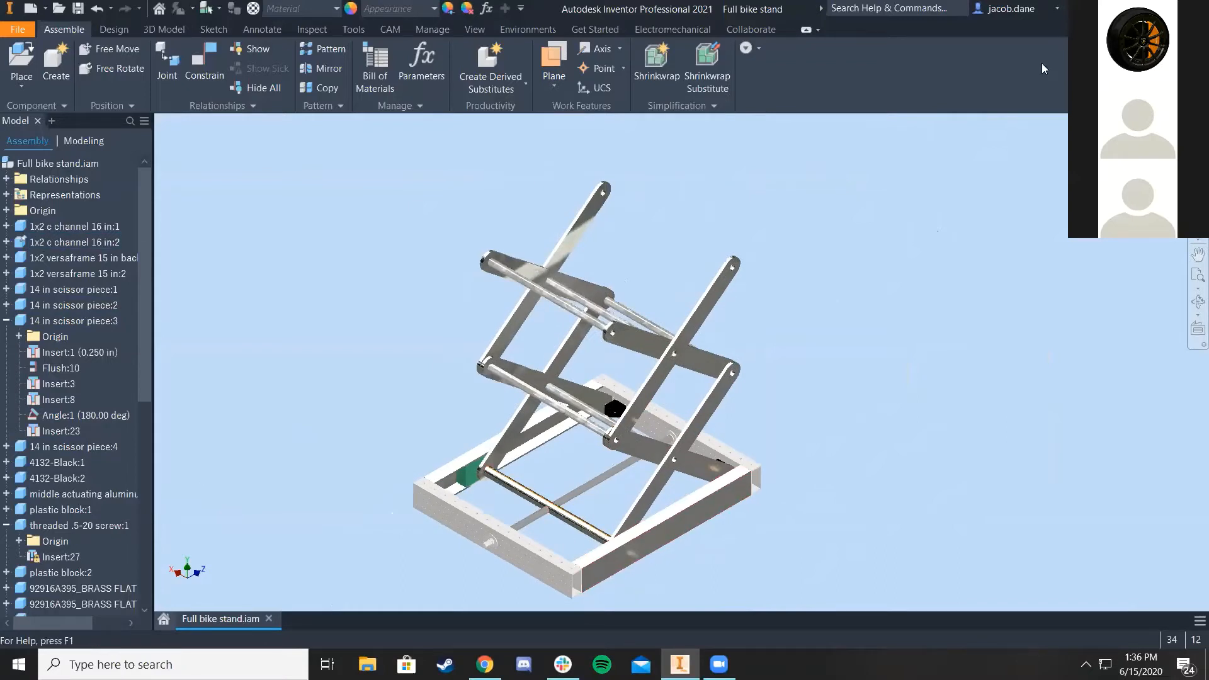
pyautogui.moveTo(616, 380); pyautogui.dragTo(698, 354, button='middle')
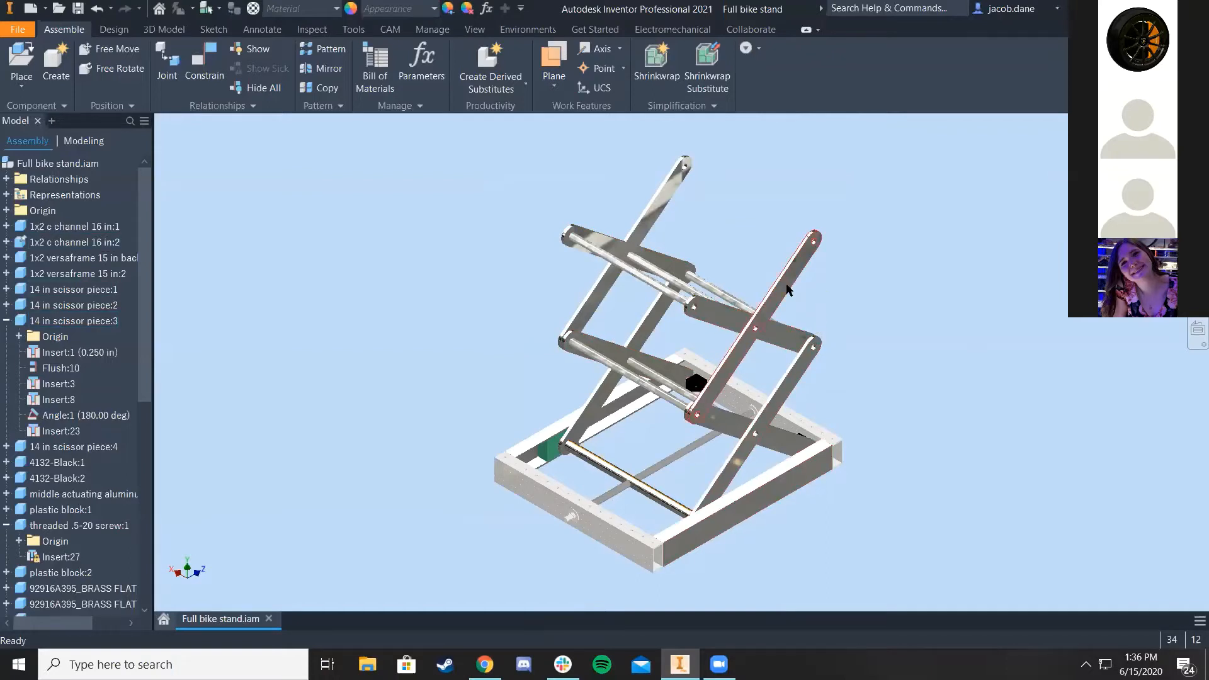
# Step: Highlight plastic block:2 and examine how it sits in the side channel and meets the scissor arm and actuating bar
pyautogui.scroll(5, 565, 434)
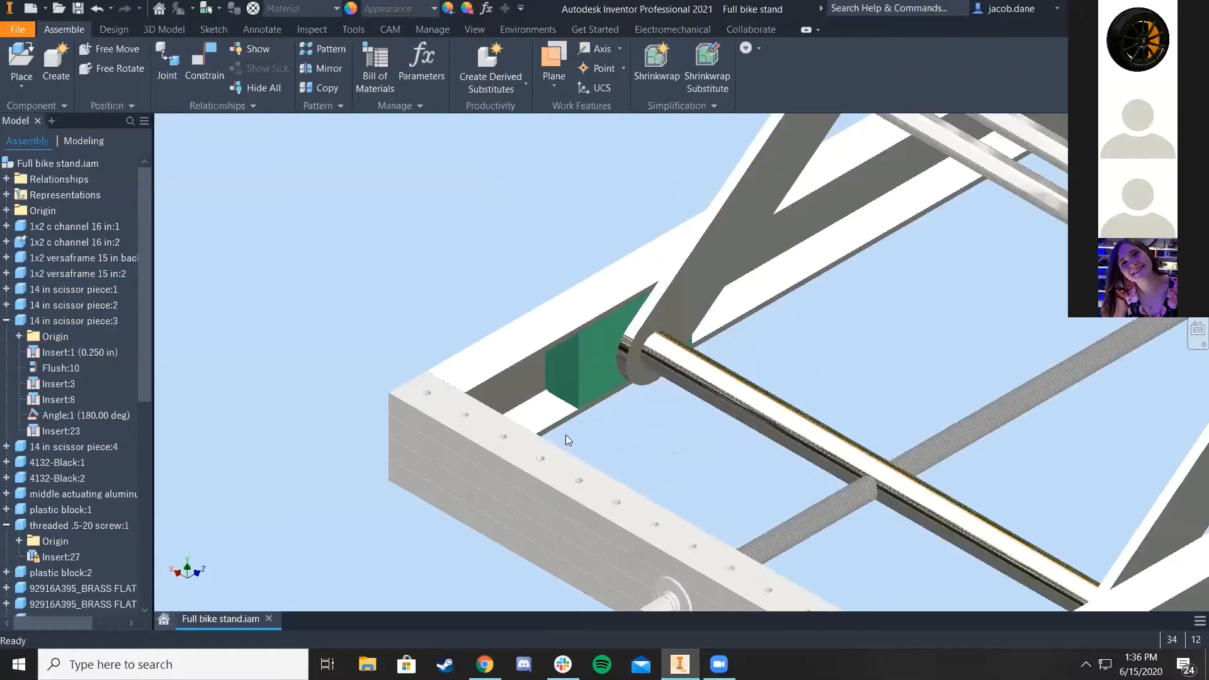
pyautogui.scroll(-2, 583, 352)
pyautogui.click(592, 360)
pyautogui.scroll(-5, 899, 341)
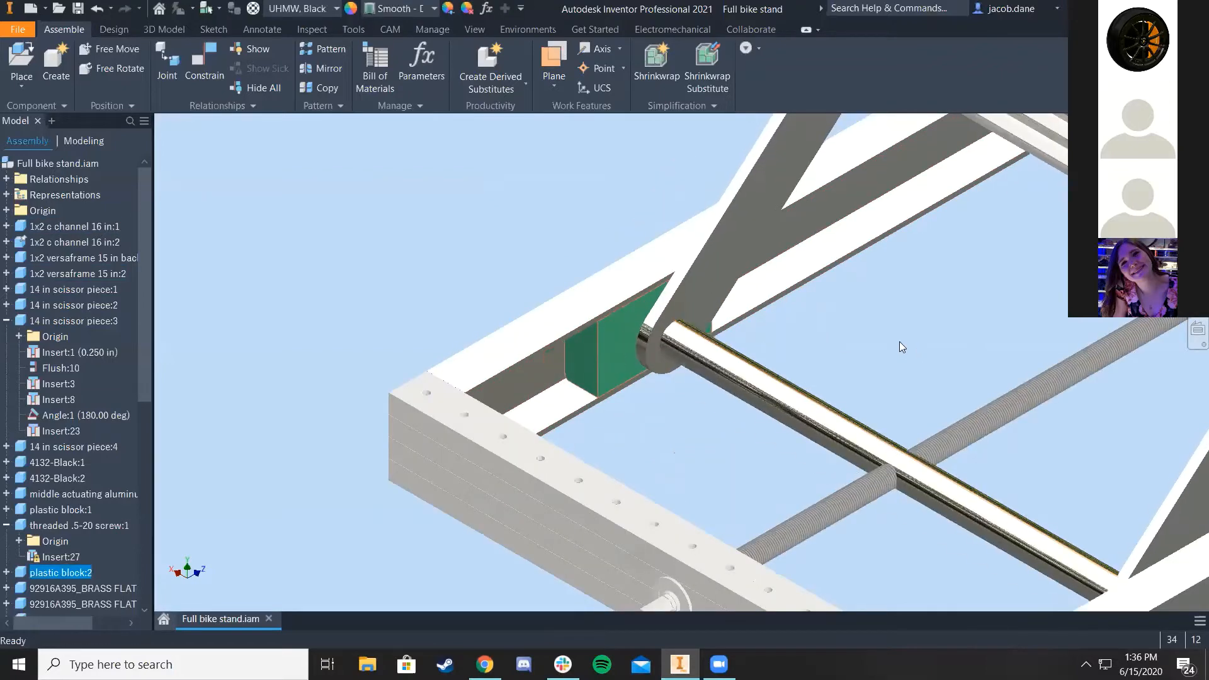
pyautogui.moveTo(824, 363); pyautogui.dragTo(725, 473, button='middle')
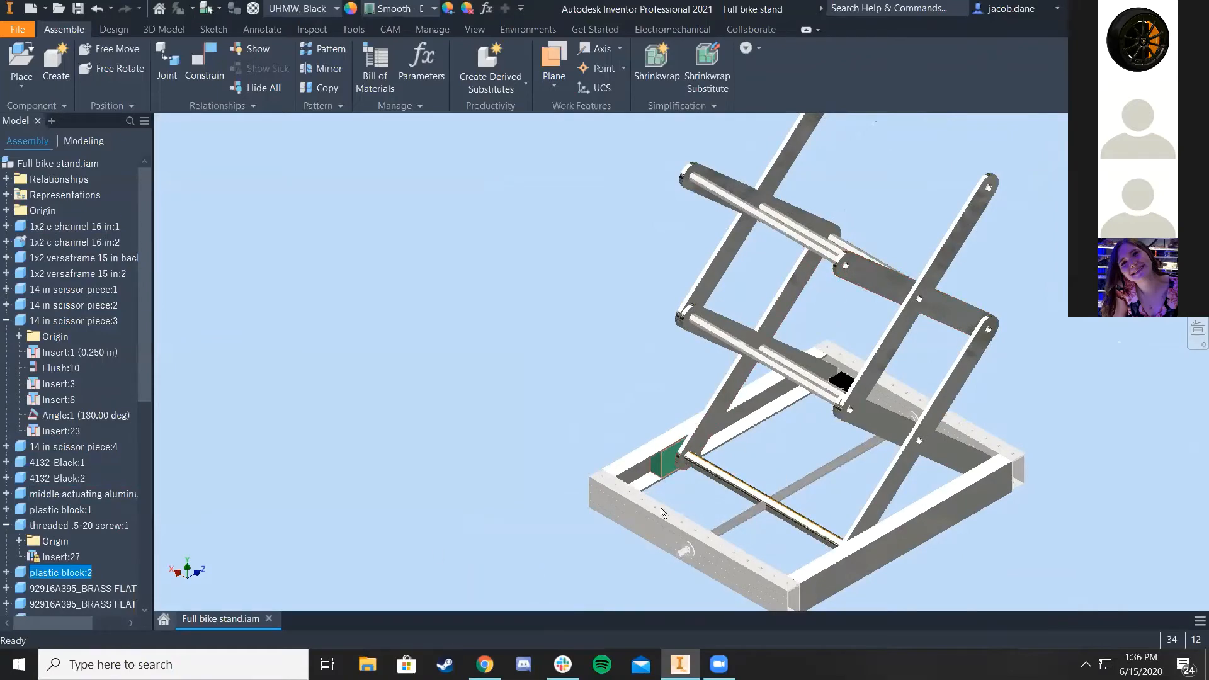
pyautogui.scroll(2, 644, 476)
pyautogui.scroll(2, 630, 418)
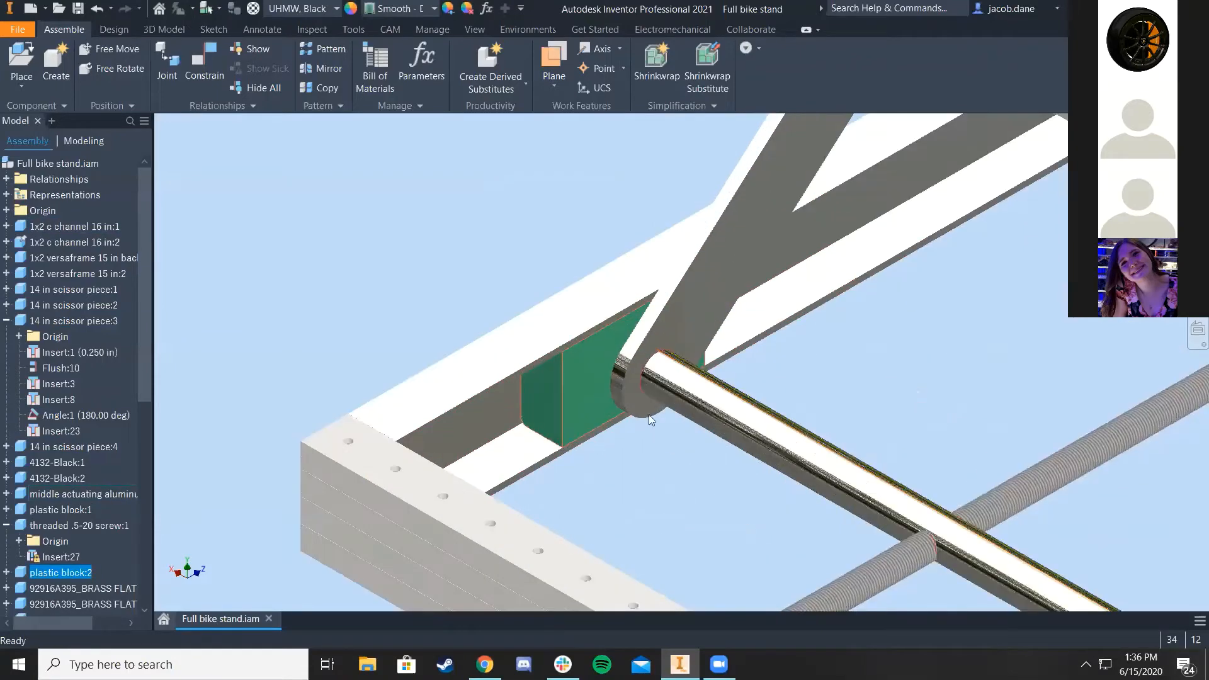
pyautogui.scroll(2, 648, 414)
pyautogui.scroll(-3, 682, 391)
pyautogui.scroll(1, 644, 400)
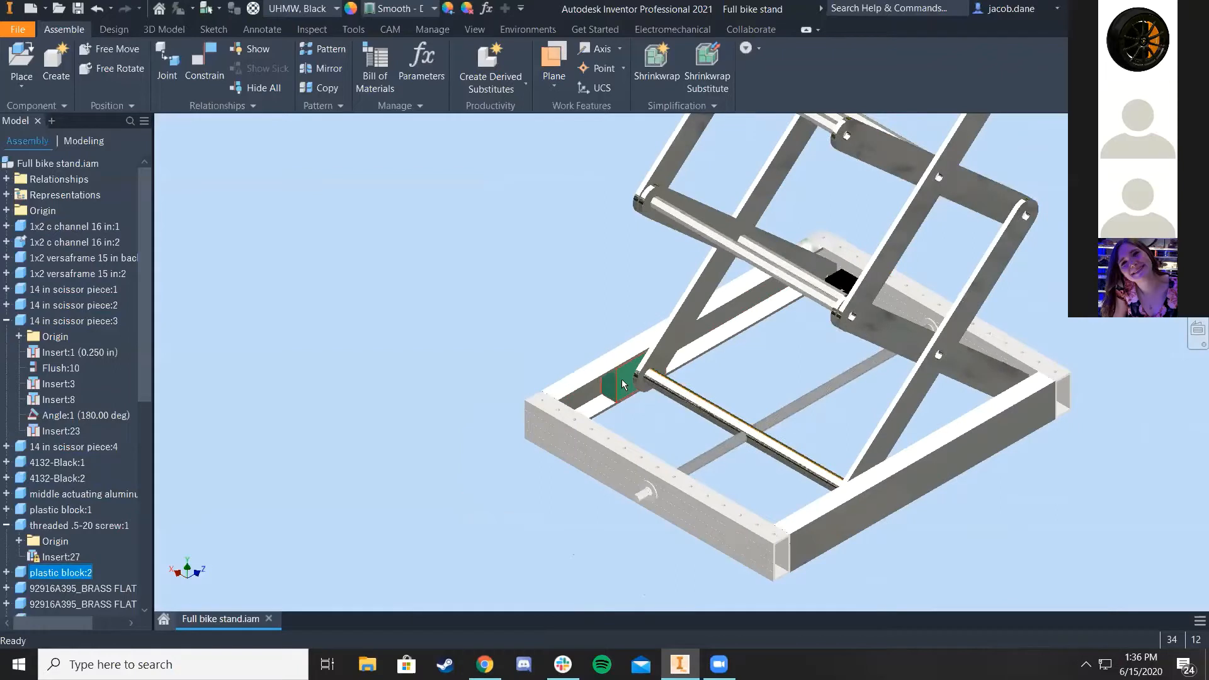
pyautogui.moveTo(724, 393); pyautogui.dragTo(645, 385, button='middle')
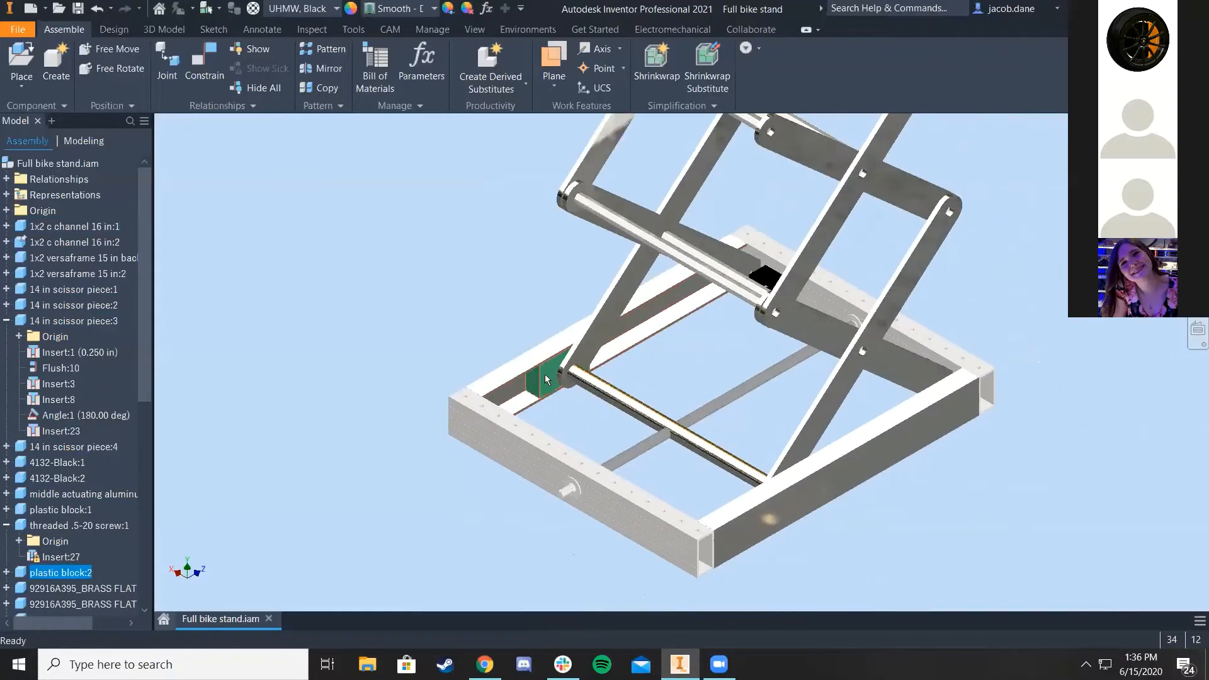
# Step: Slide plastic block:2 along its channel toward the rear of the frame to raise the scissor arms, and list its constraints
pyautogui.moveTo(545, 374); pyautogui.dragTo(639, 330)
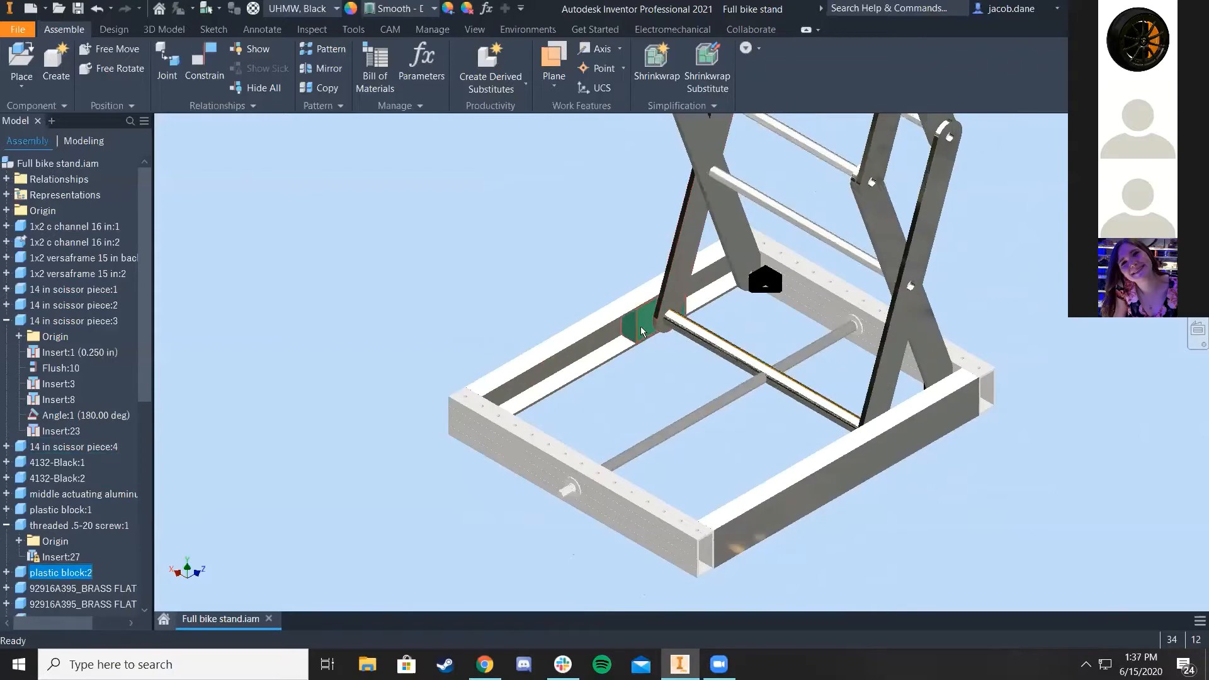
pyautogui.click(6, 572)
pyautogui.scroll(-4, 75, 440)
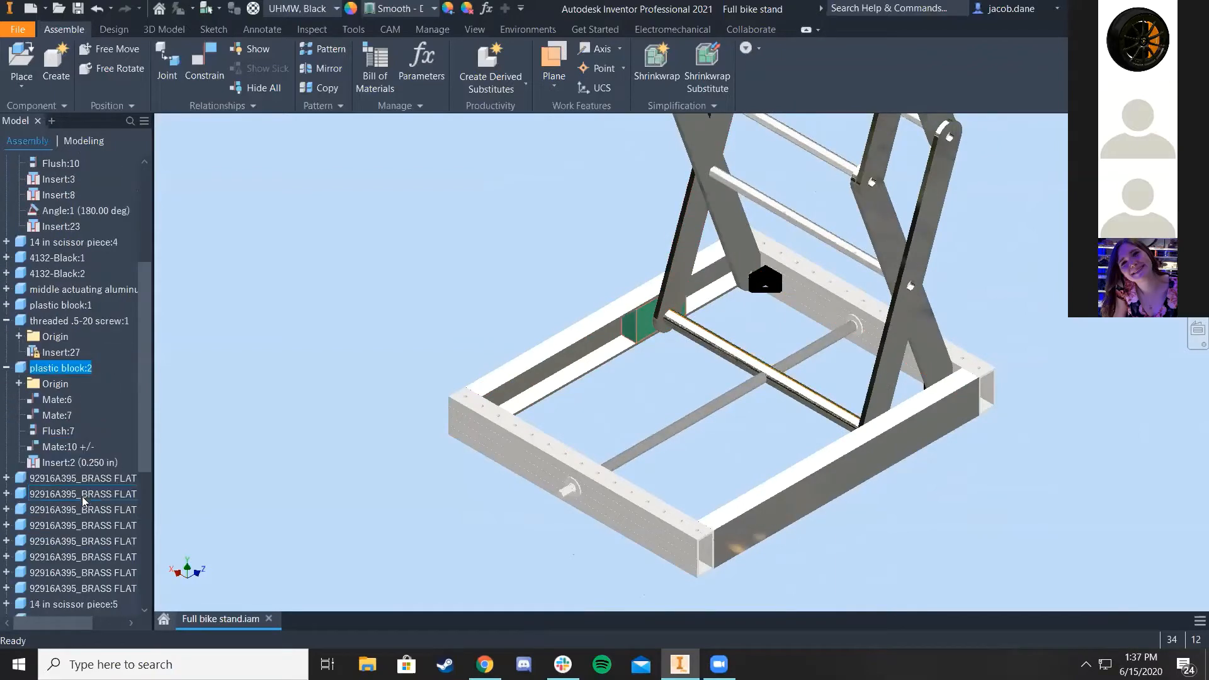
# Step: Delete the Mate:10 limit constraint from plastic block:2
pyautogui.click(78, 453)
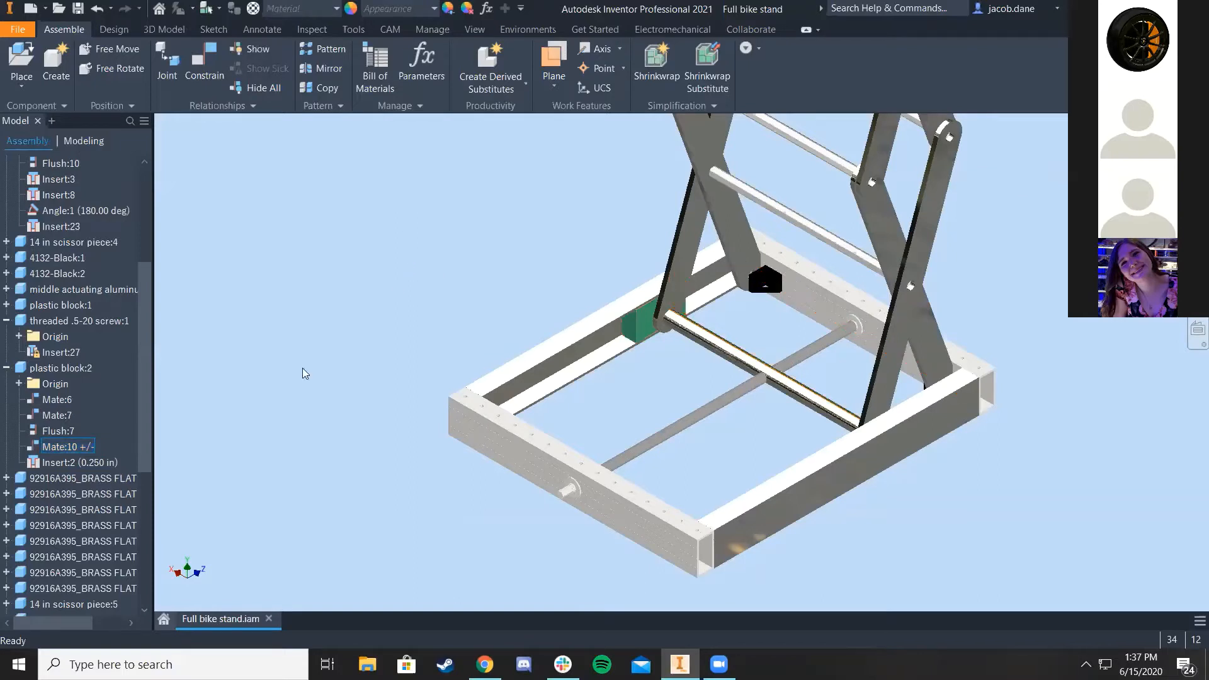
pyautogui.rightClick(80, 446)
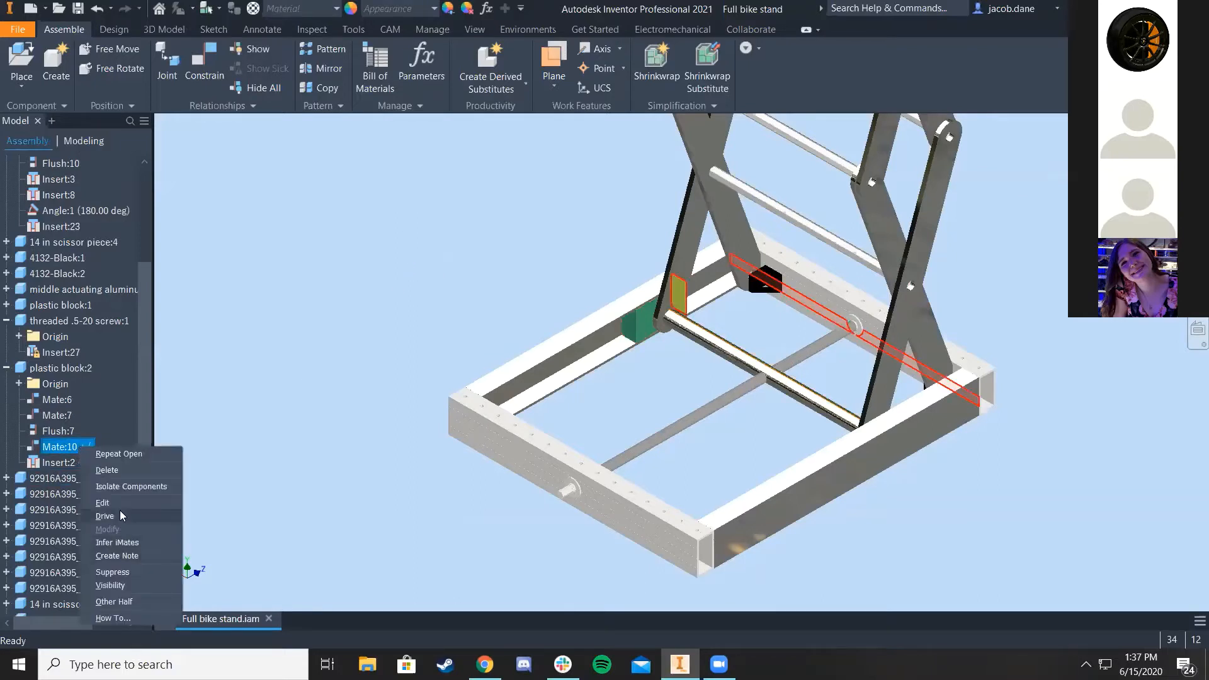
pyautogui.click(107, 470)
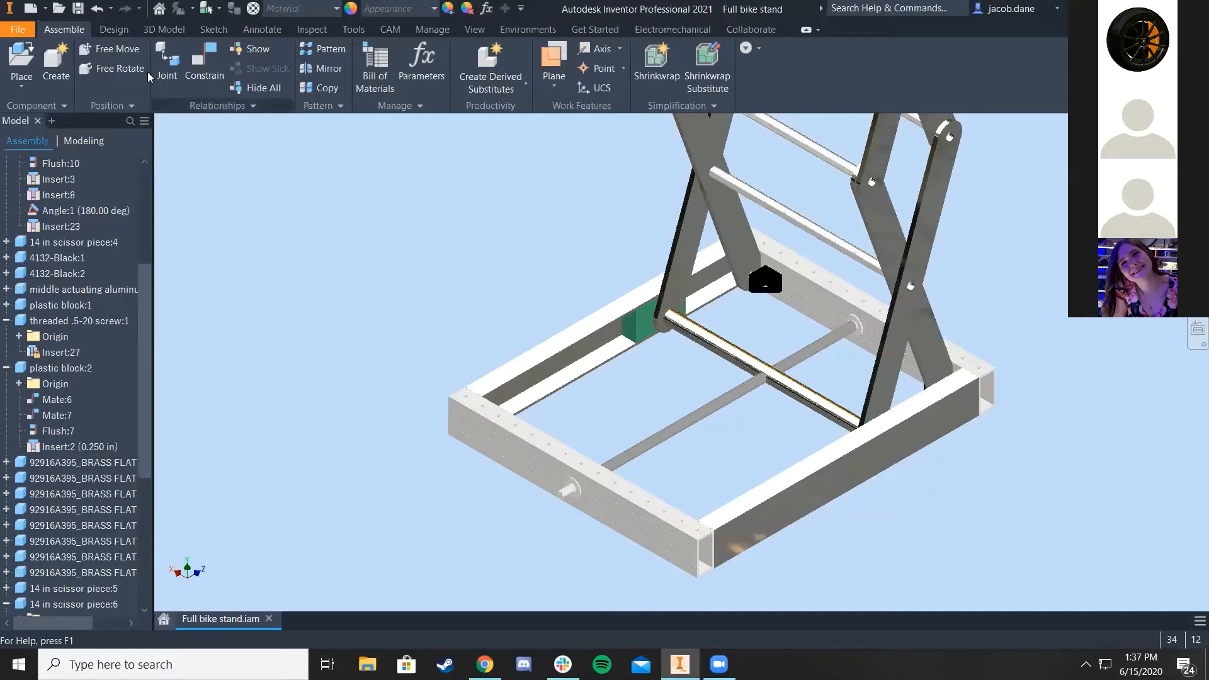
# Step: Start a Mate constraint with the exposed end face of plastic block:2 as its first selection
pyautogui.click(205, 63)
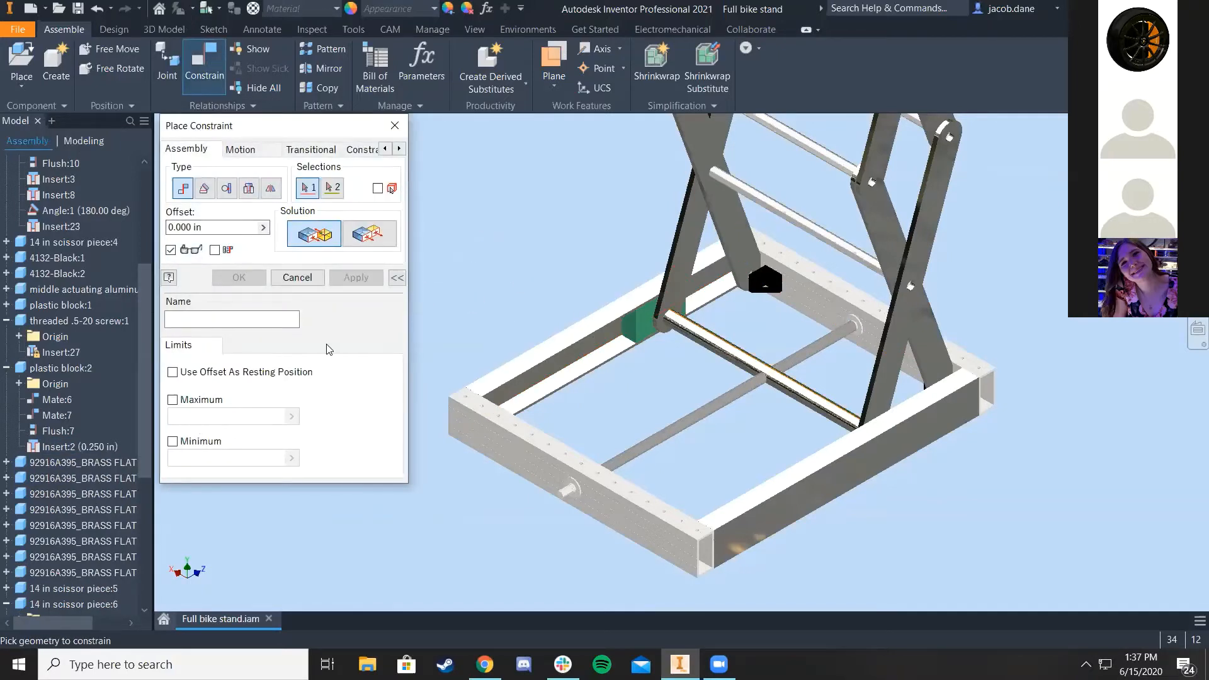
pyautogui.scroll(5, 645, 349)
pyautogui.click(626, 289)
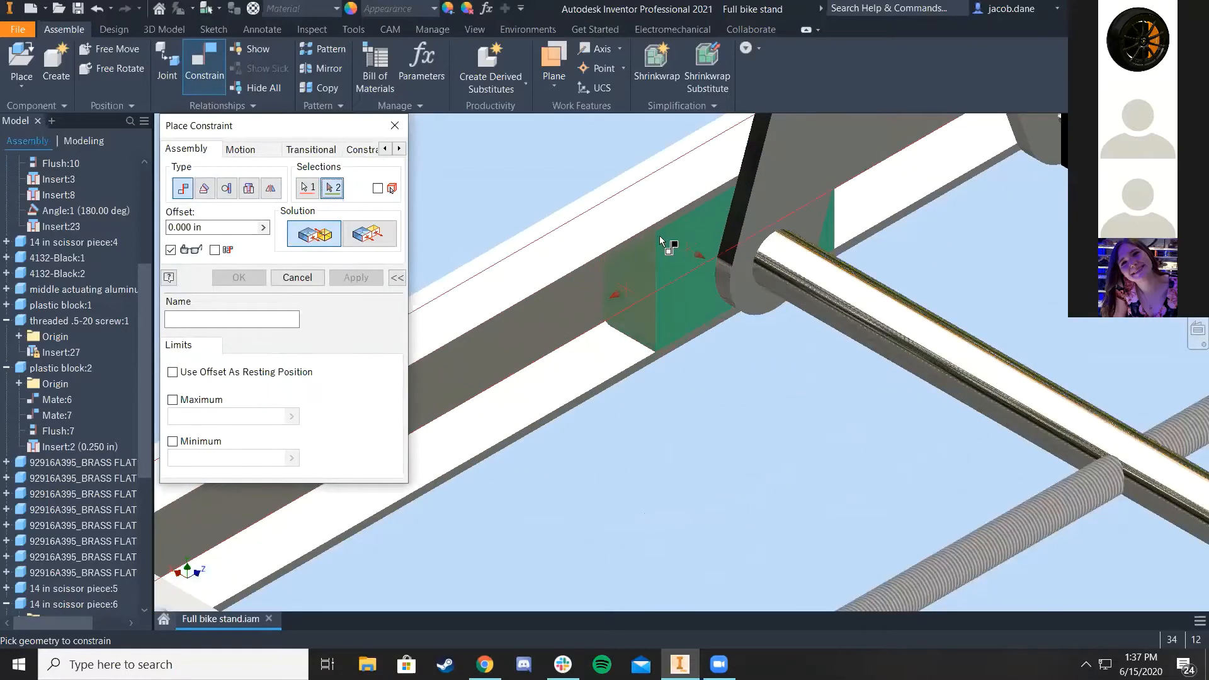
pyautogui.scroll(-5, 526, 279)
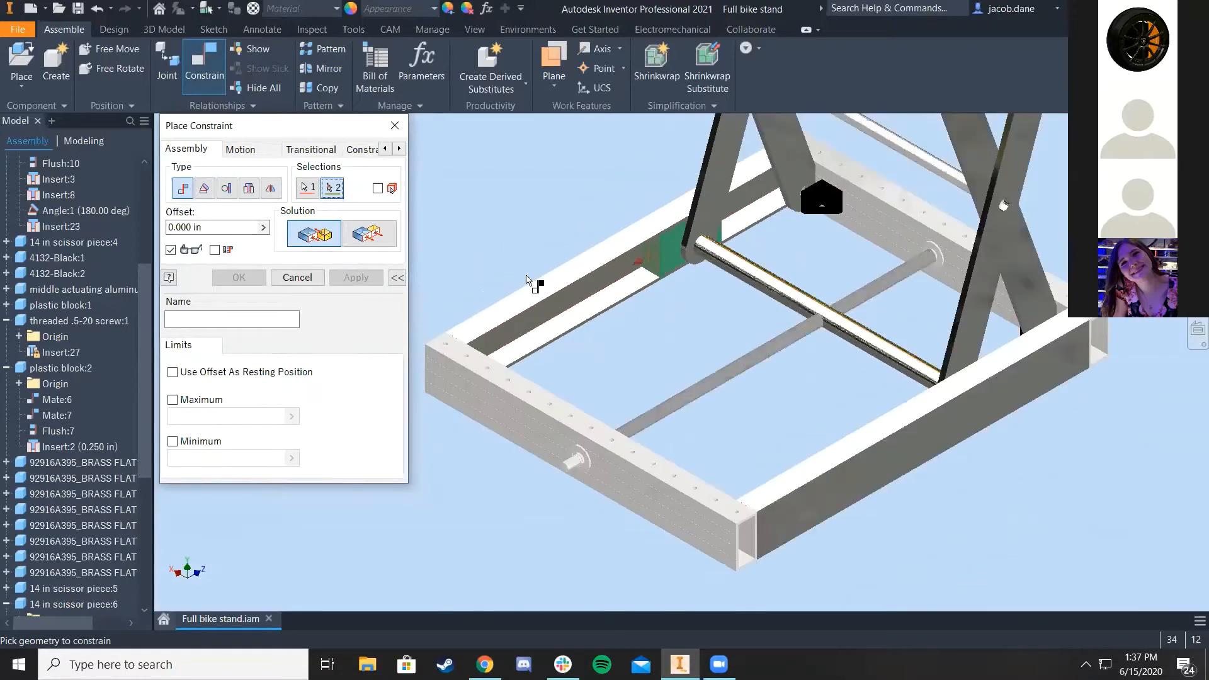
# Step: Enable the mate's maximum and minimum limits, setting the maximum to 10 and the minimum to 2
pyautogui.click(173, 442)
pyautogui.click(174, 400)
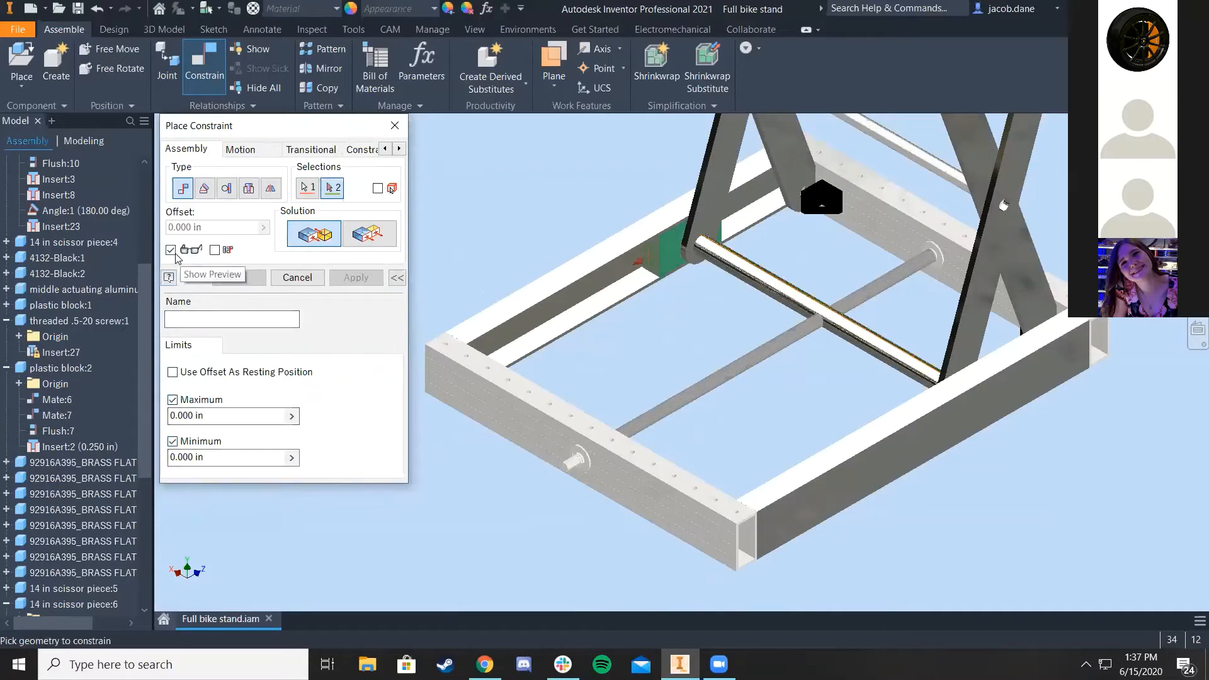
pyautogui.click(398, 278)
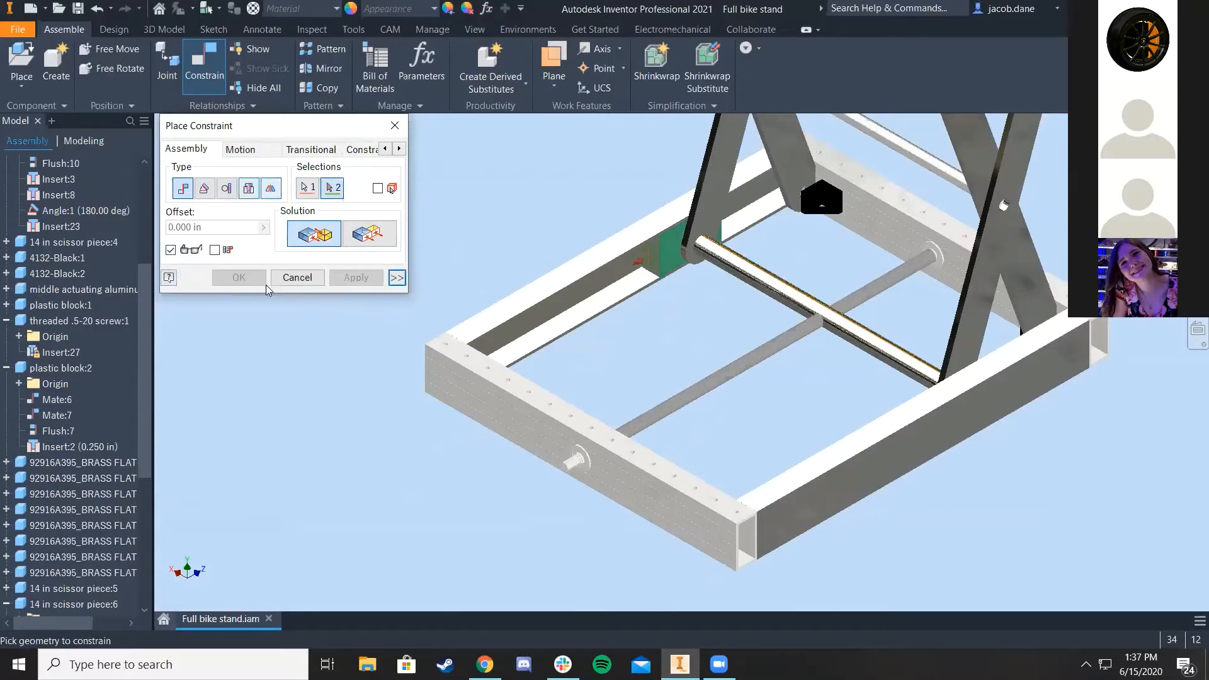
pyautogui.click(397, 278)
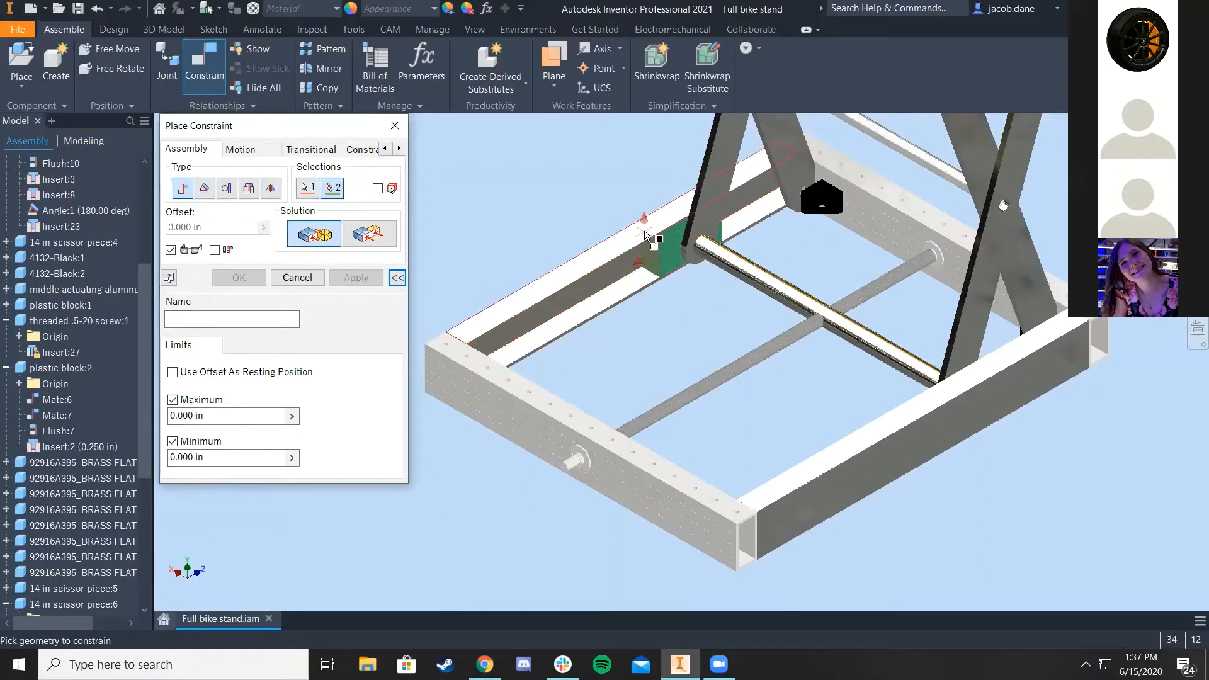
pyautogui.click(603, 287)
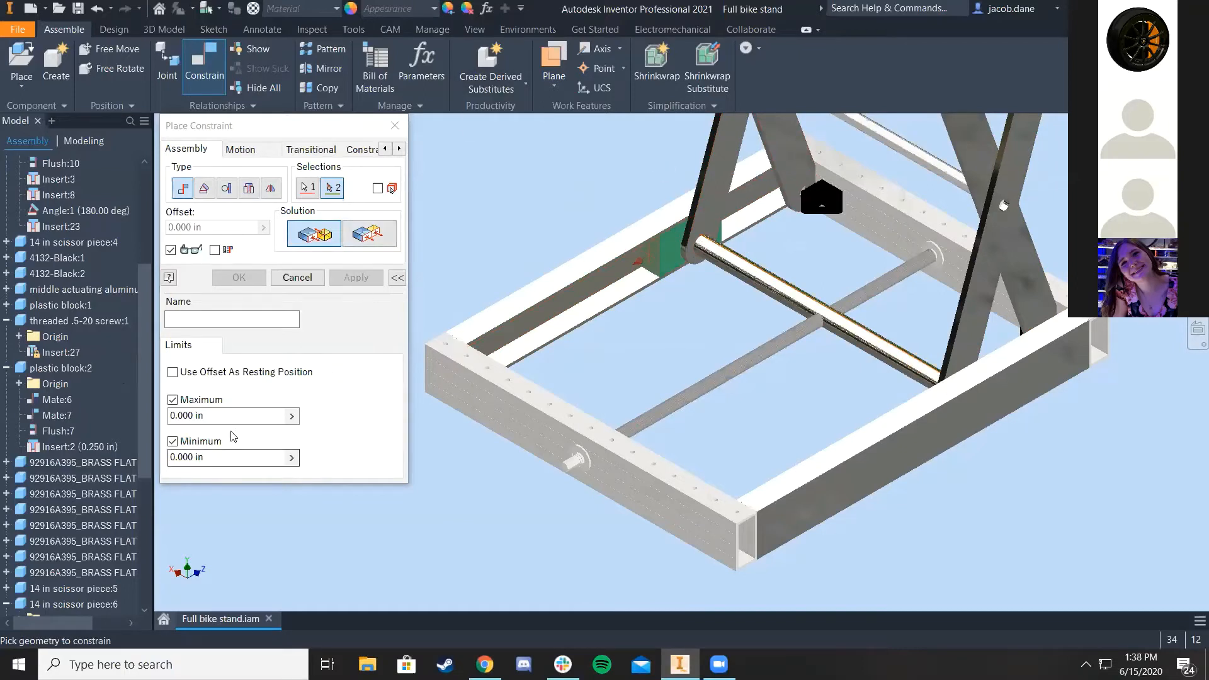
pyautogui.click(217, 417)
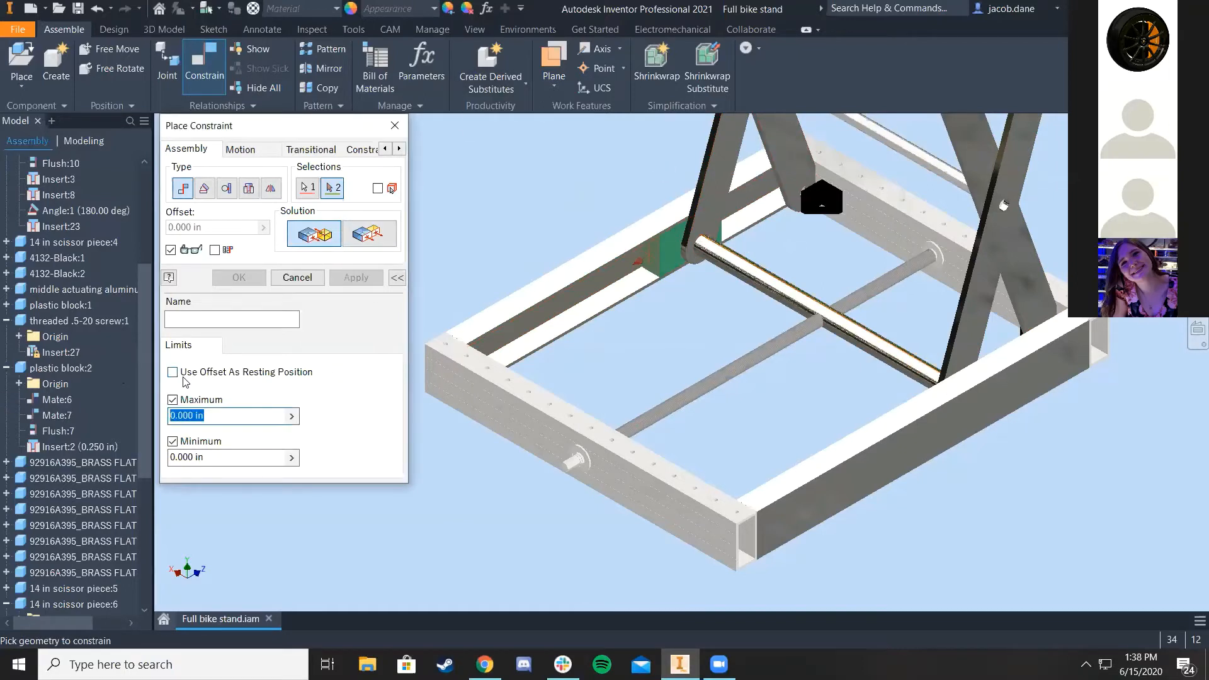
pyautogui.write('10')
pyautogui.click(283, 464)
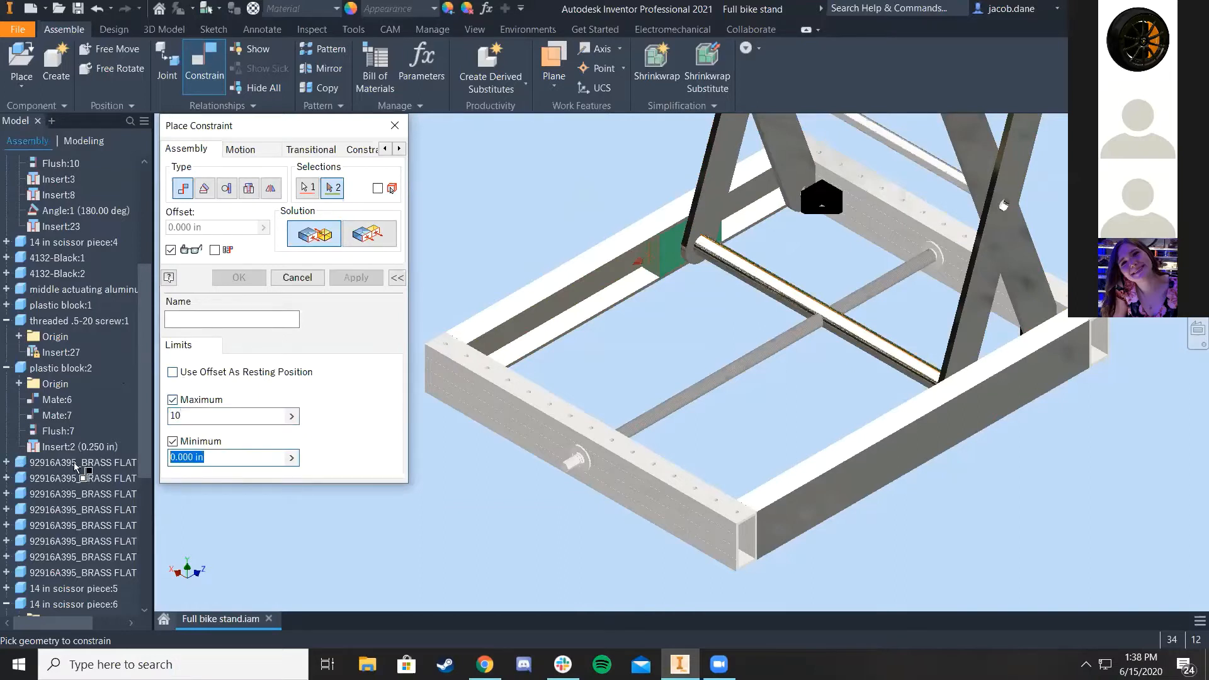
pyautogui.write('2')
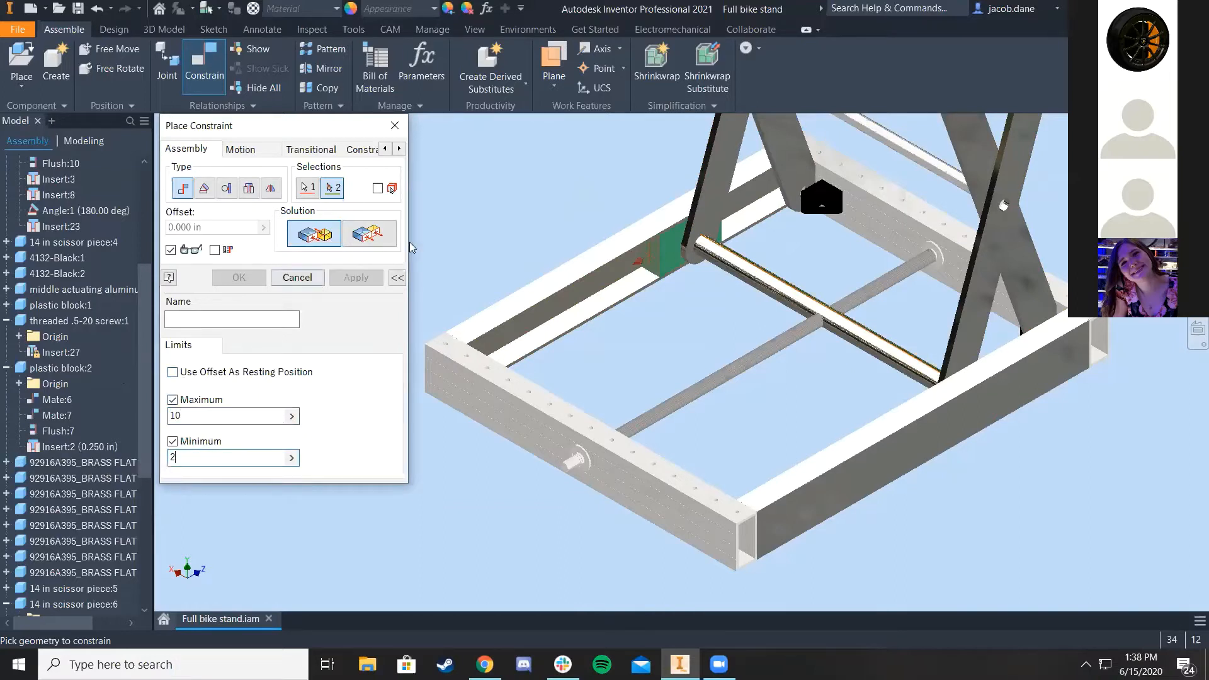
# Step: Choose the inner face of the rear versaframe as the mate's second selection and create the constraint
pyautogui.scroll(2, 607, 458)
pyautogui.keyDown('shift'); pyautogui.moveTo(692, 441); pyautogui.dragTo(634, 454, button='middle'); pyautogui.keyUp('shift')
pyautogui.scroll(-6, 634, 454)
pyautogui.click(761, 377)
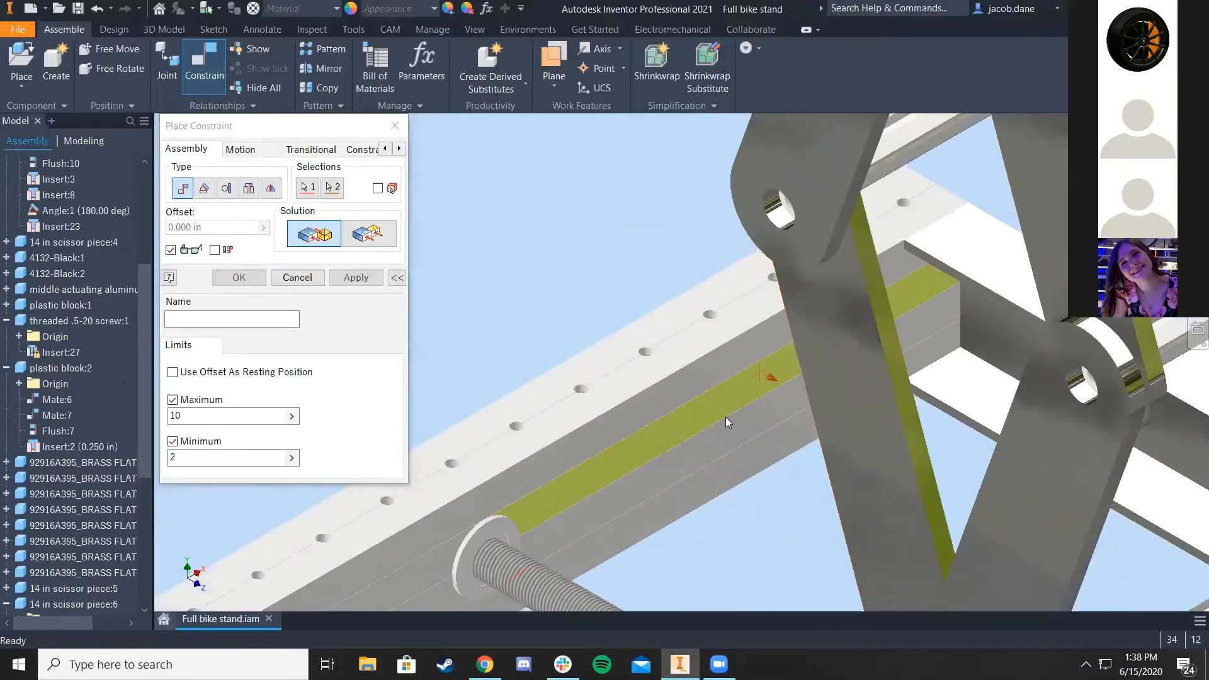
pyautogui.scroll(5, 725, 416)
pyautogui.click(264, 278)
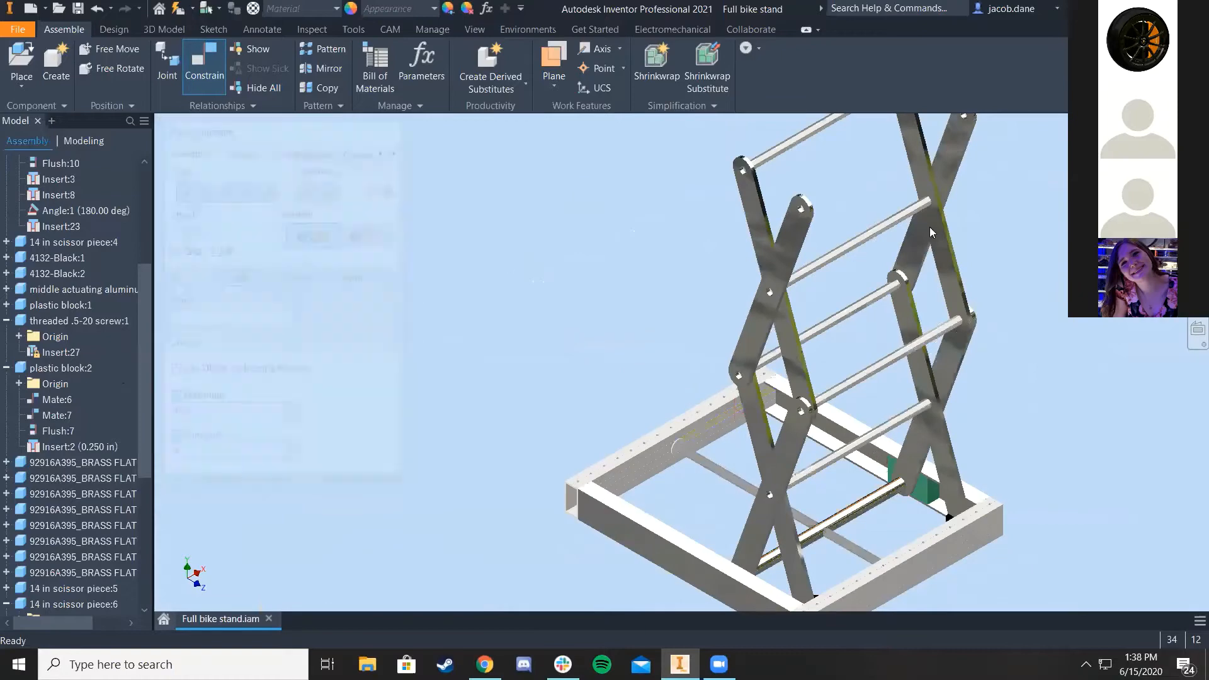
# Step: Return to the home view and slide plastic block:2 toward the front of the frame to test the limited travel
pyautogui.keyDown('shift'); pyautogui.moveTo(680, 554); pyautogui.dragTo(724, 566, button='middle'); pyautogui.keyUp('shift')
pyautogui.press('F6')
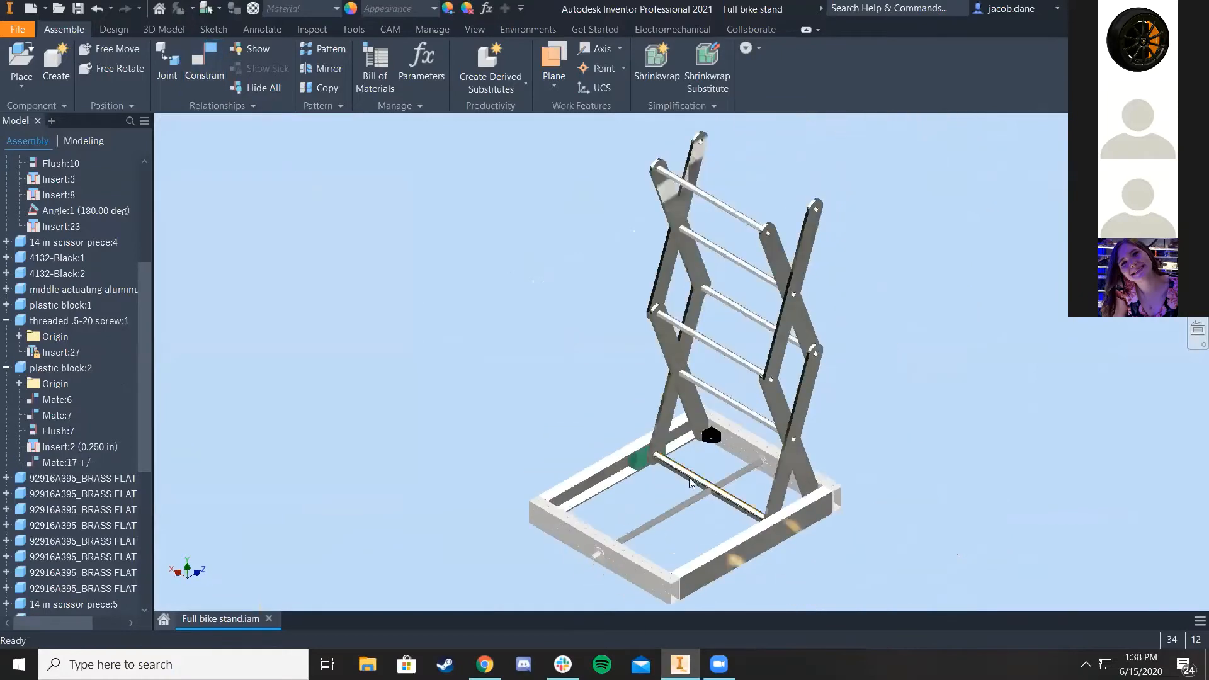
pyautogui.scroll(-5, 686, 480)
pyautogui.scroll(1, 644, 395)
pyautogui.moveTo(645, 395); pyautogui.dragTo(760, 277, button='middle')
pyautogui.moveTo(660, 285); pyautogui.dragTo(373, 443)
pyautogui.scroll(2, 487, 395)
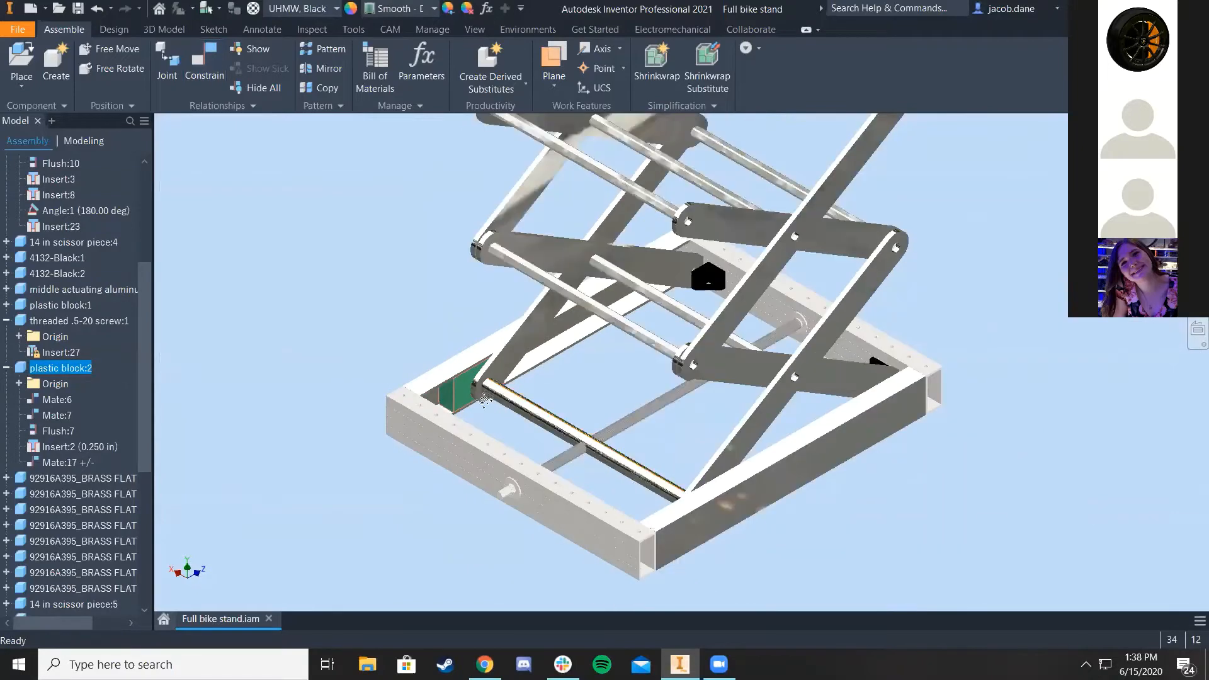
# Step: Slide plastic block:2 toward the rear of the frame to raise the scissor lift within its limited travel
pyautogui.moveTo(488, 396); pyautogui.dragTo(480, 402, button='middle')
pyautogui.scroll(-6, 387, 436)
pyautogui.scroll(4, 592, 281)
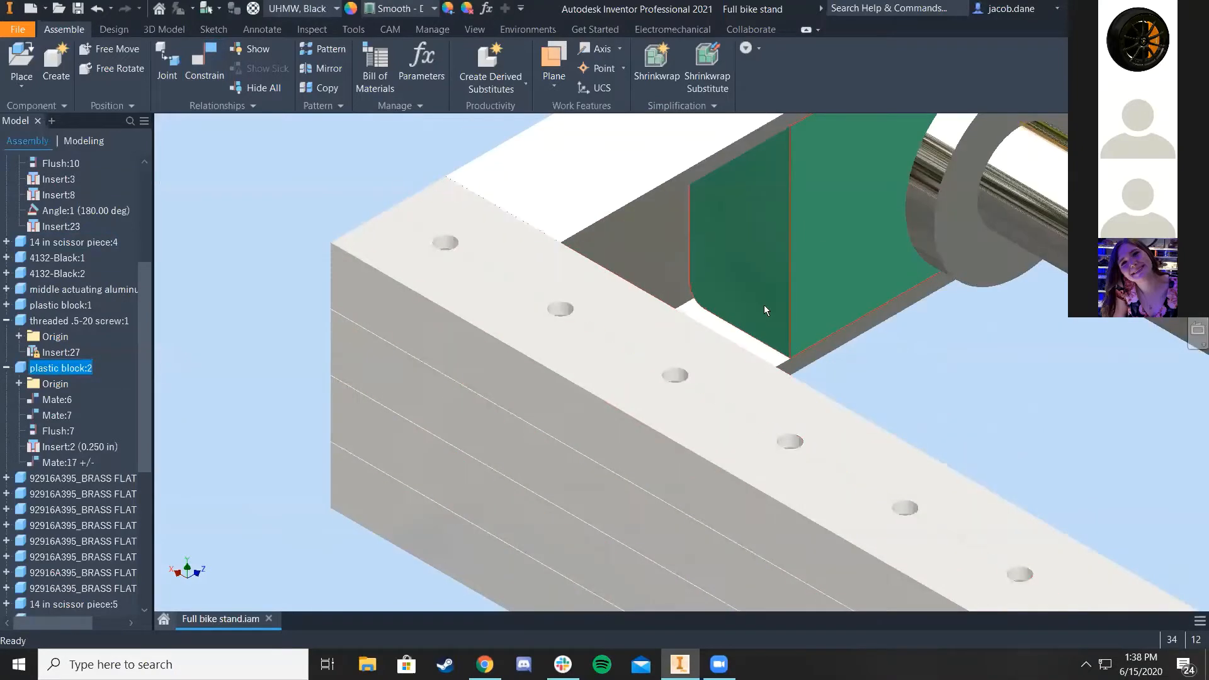
pyautogui.scroll(-3, 545, 389)
pyautogui.click(545, 389)
pyautogui.scroll(2, 561, 379)
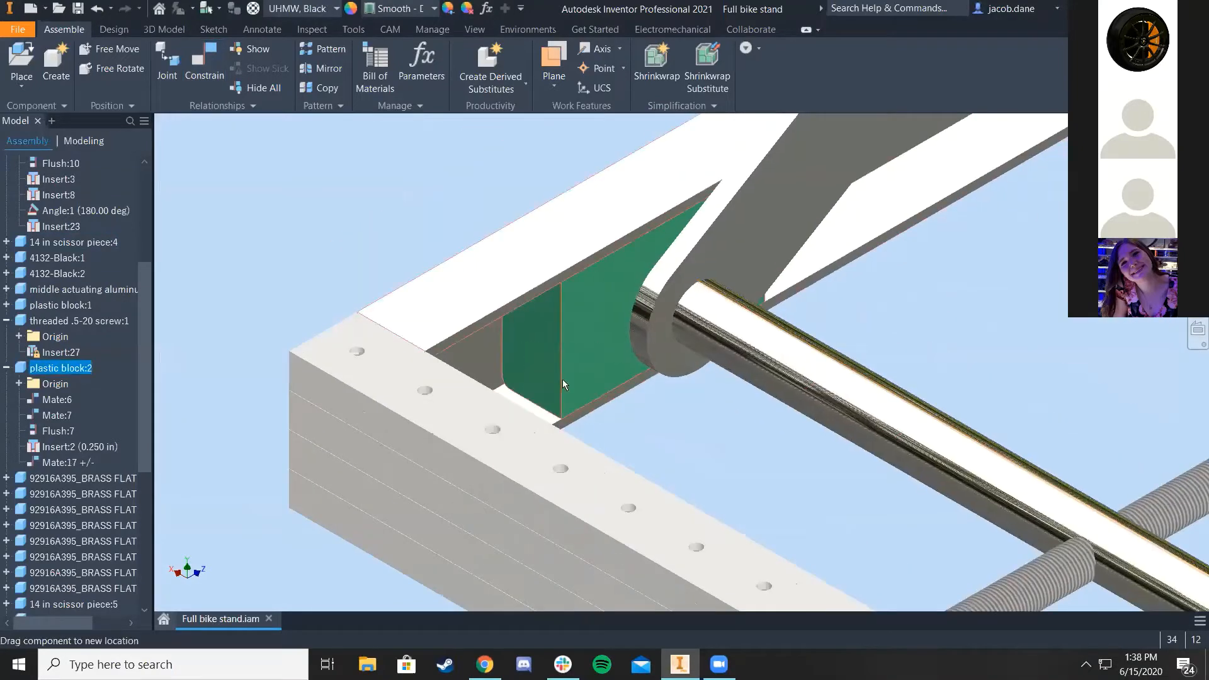
pyautogui.scroll(2, 656, 428)
pyautogui.scroll(2, 656, 422)
pyautogui.moveTo(655, 422); pyautogui.dragTo(504, 450, button='middle')
pyautogui.scroll(2, 504, 450)
pyautogui.moveTo(559, 384); pyautogui.dragTo(666, 326)
# Step: Try sliding plastic block:2 toward the front of the frame to lower the raised lift, and undo the move
pyautogui.scroll(-3, 601, 378)
pyautogui.scroll(4, 592, 393)
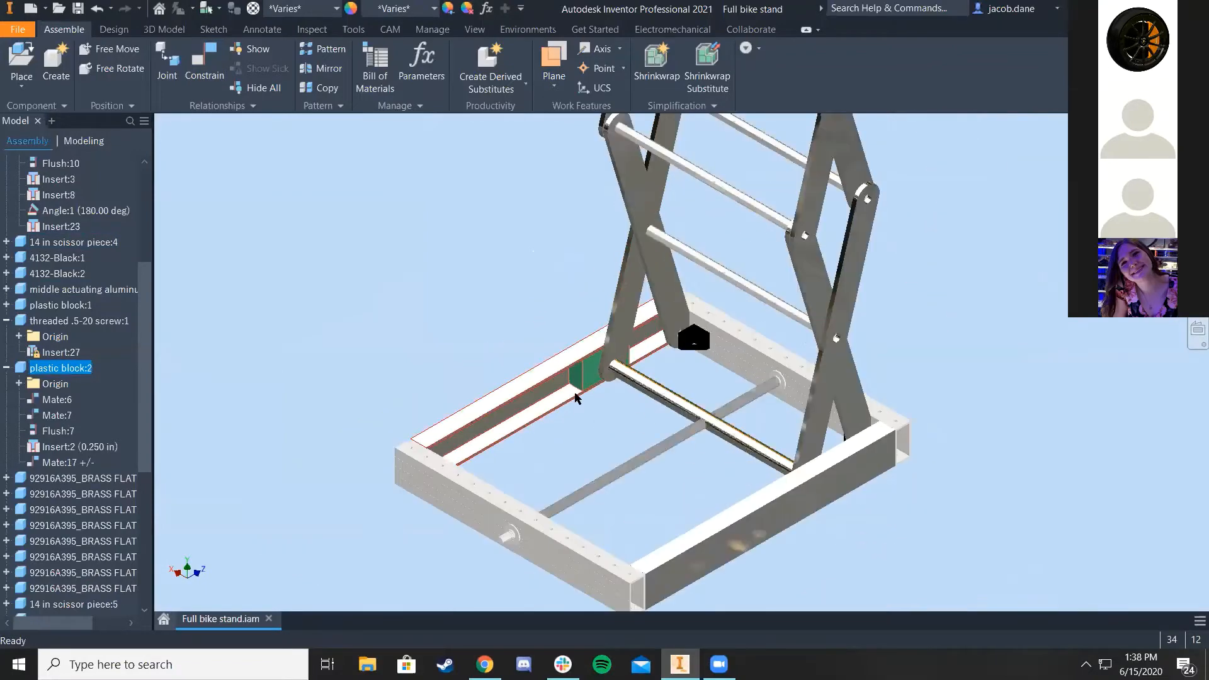
pyautogui.scroll(2, 654, 314)
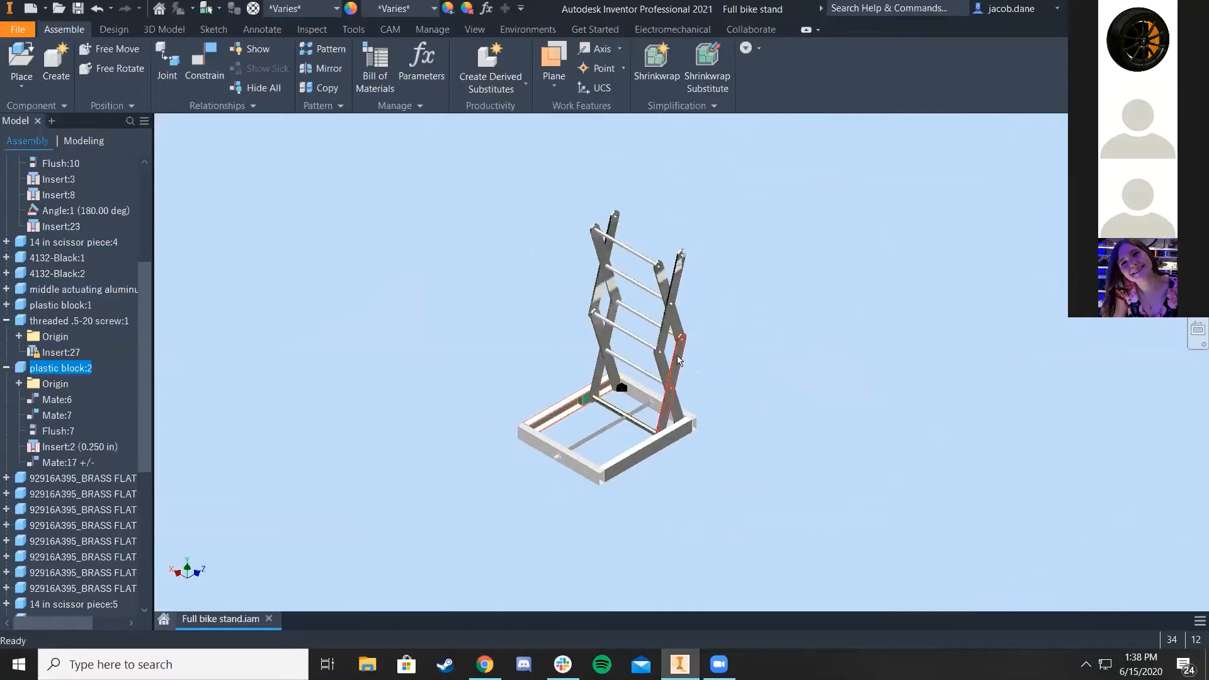
pyautogui.scroll(-5, 621, 459)
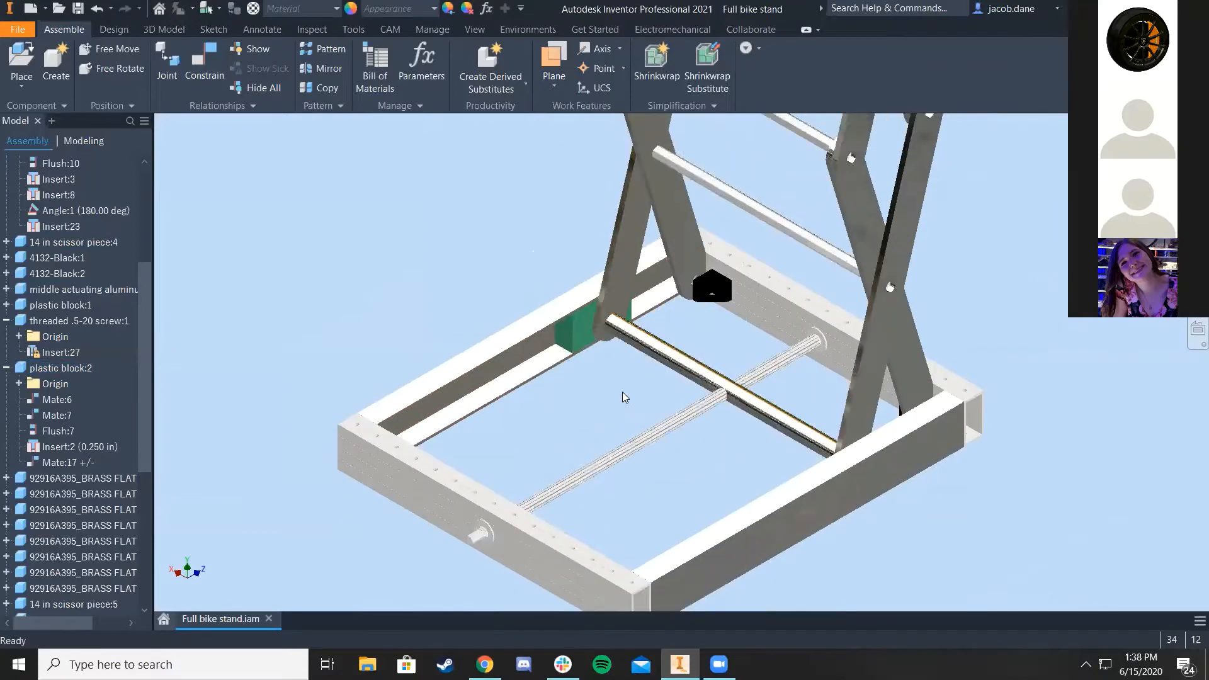
pyautogui.scroll(5, 622, 395)
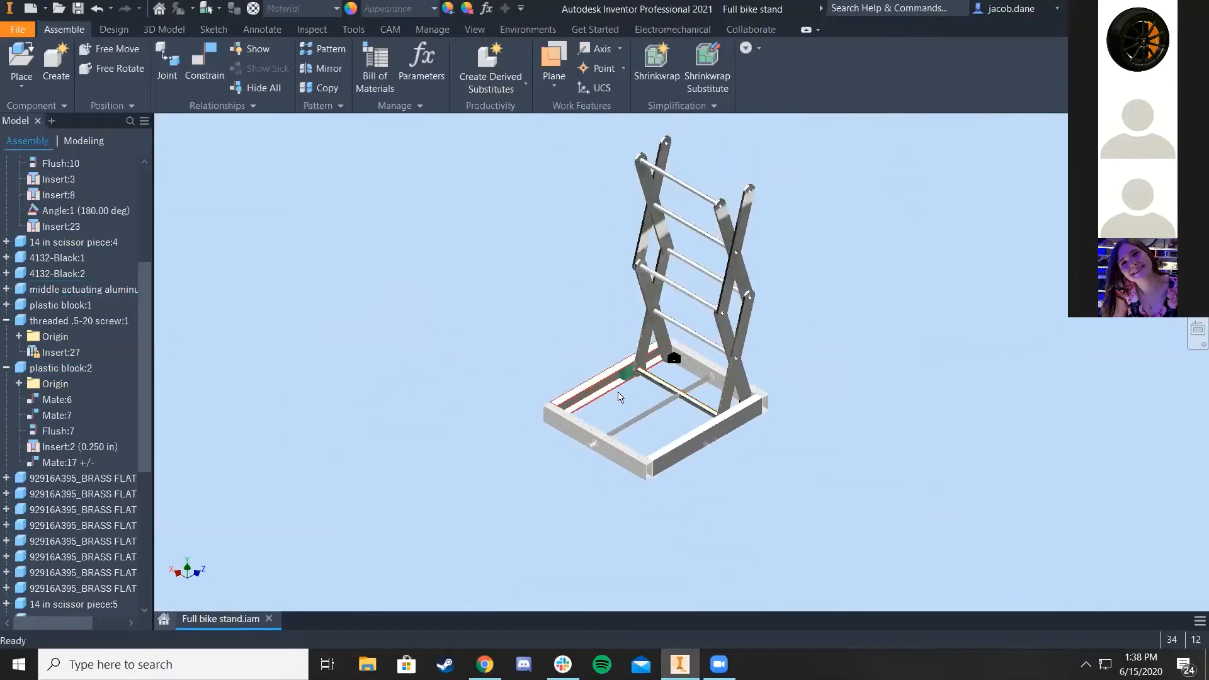
pyautogui.scroll(-3, 620, 385)
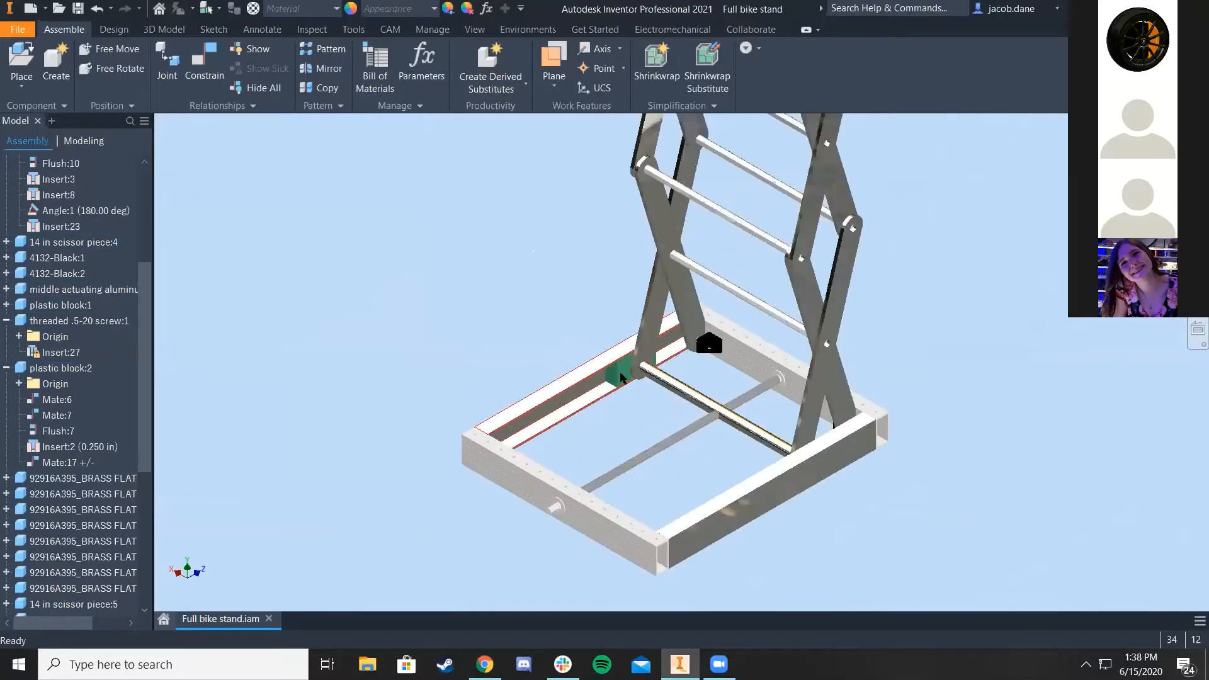
pyautogui.moveTo(620, 377); pyautogui.dragTo(603, 400)
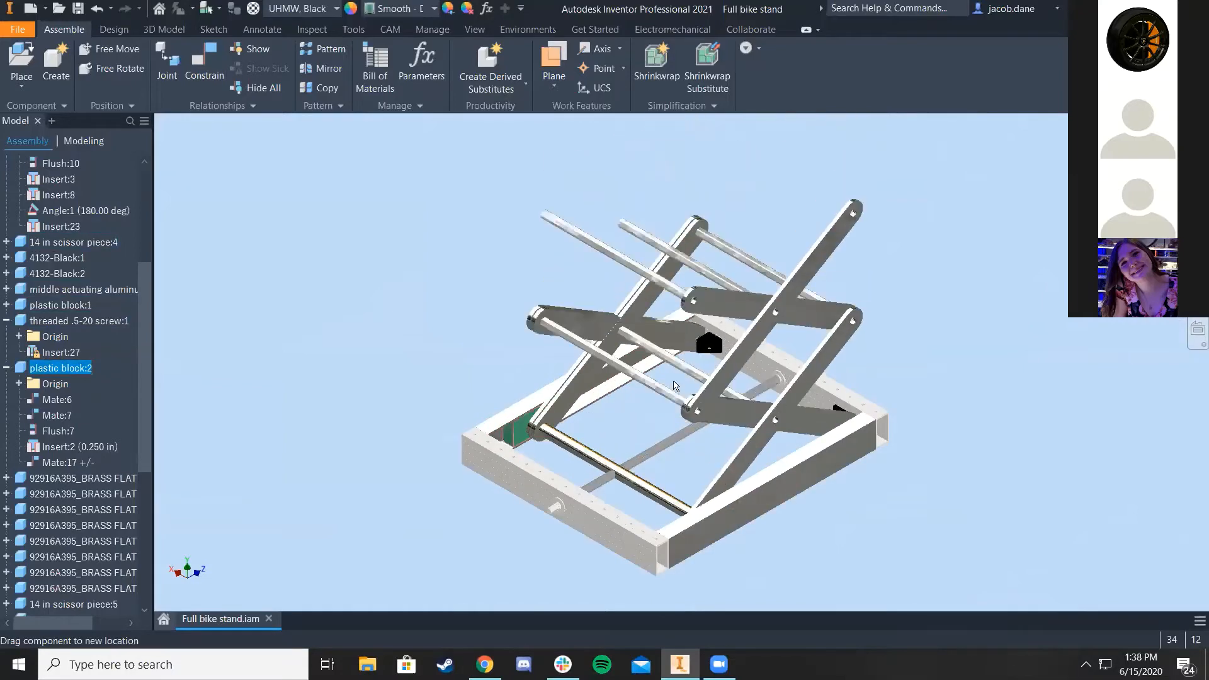
pyautogui.hotkey('ctrl', 'z')
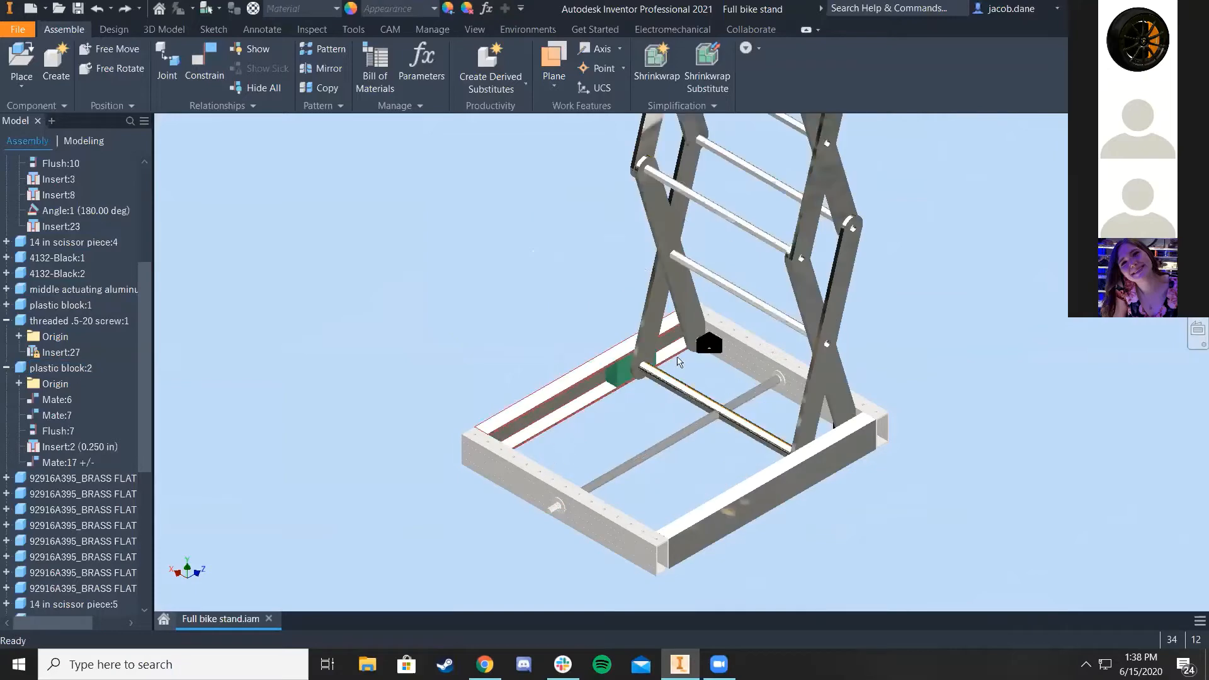
# Step: Slide plastic block:2 partway toward the front of the frame to lower the scissor lift from its raised position
pyautogui.scroll(4, 611, 387)
pyautogui.moveTo(612, 396); pyautogui.dragTo(588, 405, button='middle')
pyautogui.scroll(-5, 603, 384)
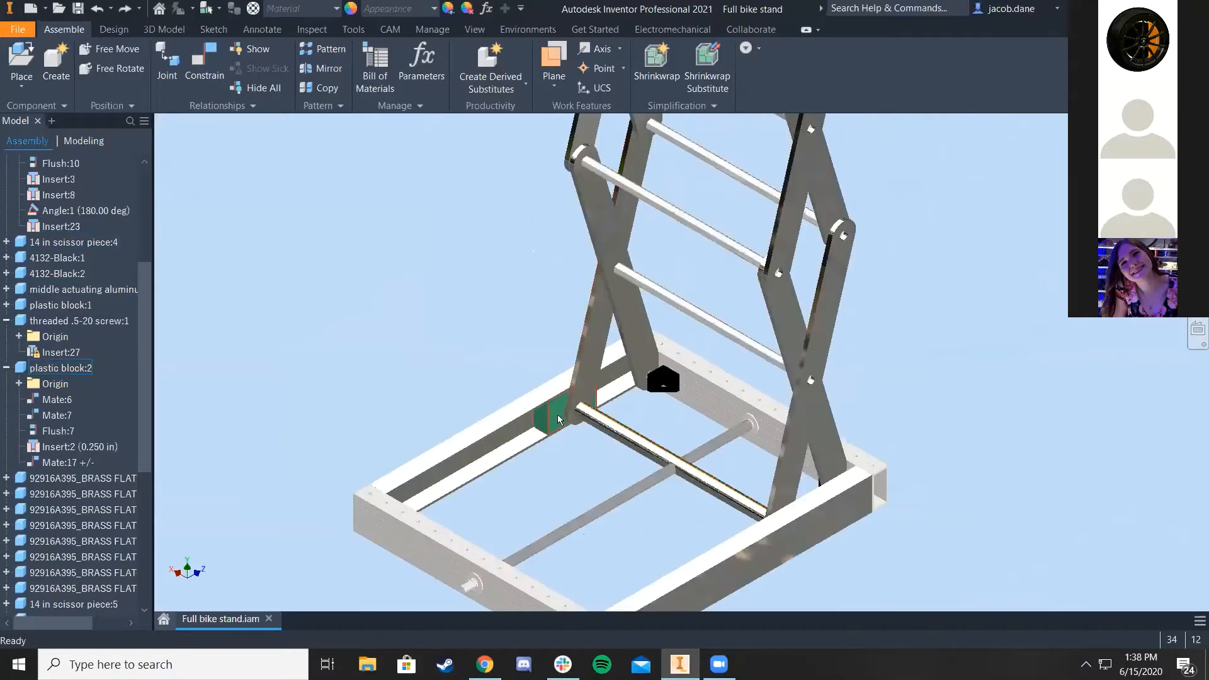
pyautogui.moveTo(557, 419); pyautogui.dragTo(478, 459)
pyautogui.scroll(3, 451, 433)
pyautogui.moveTo(451, 432); pyautogui.dragTo(508, 397, button='middle')
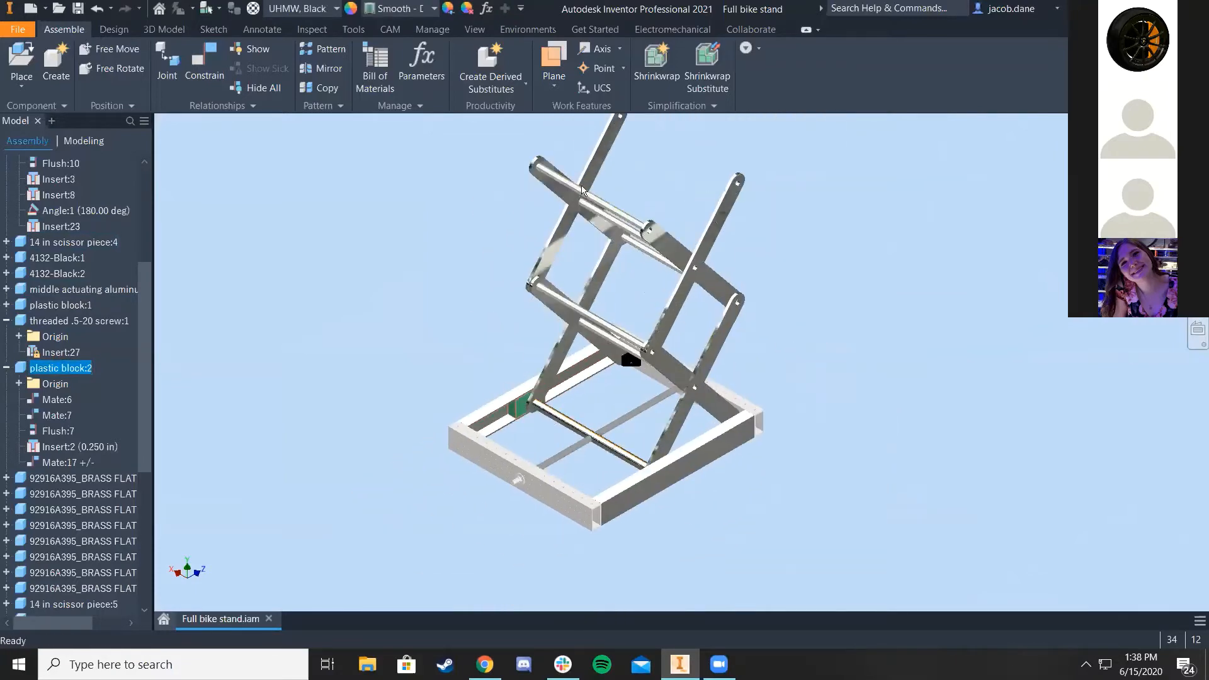
# Step: Slide plastic block:2 forward to lower the lift further, and back slightly to raise it again
pyautogui.scroll(2, 584, 446)
pyautogui.scroll(-3, 487, 433)
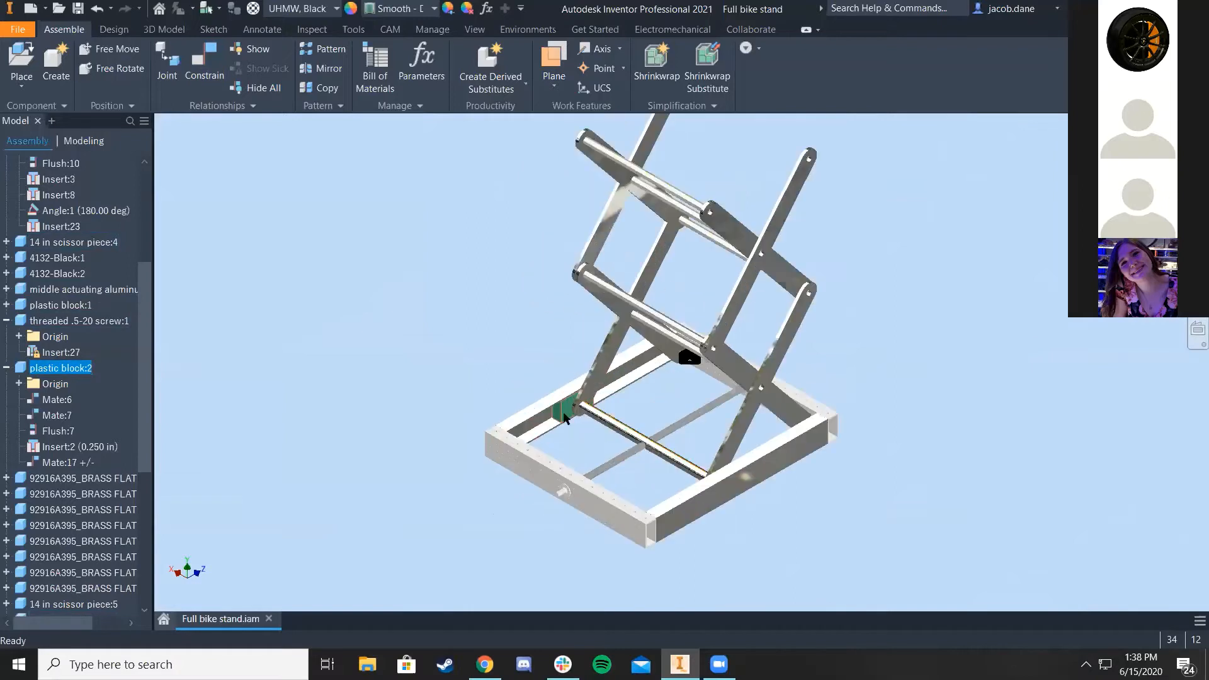
pyautogui.moveTo(650, 441); pyautogui.dragTo(553, 432, button='middle')
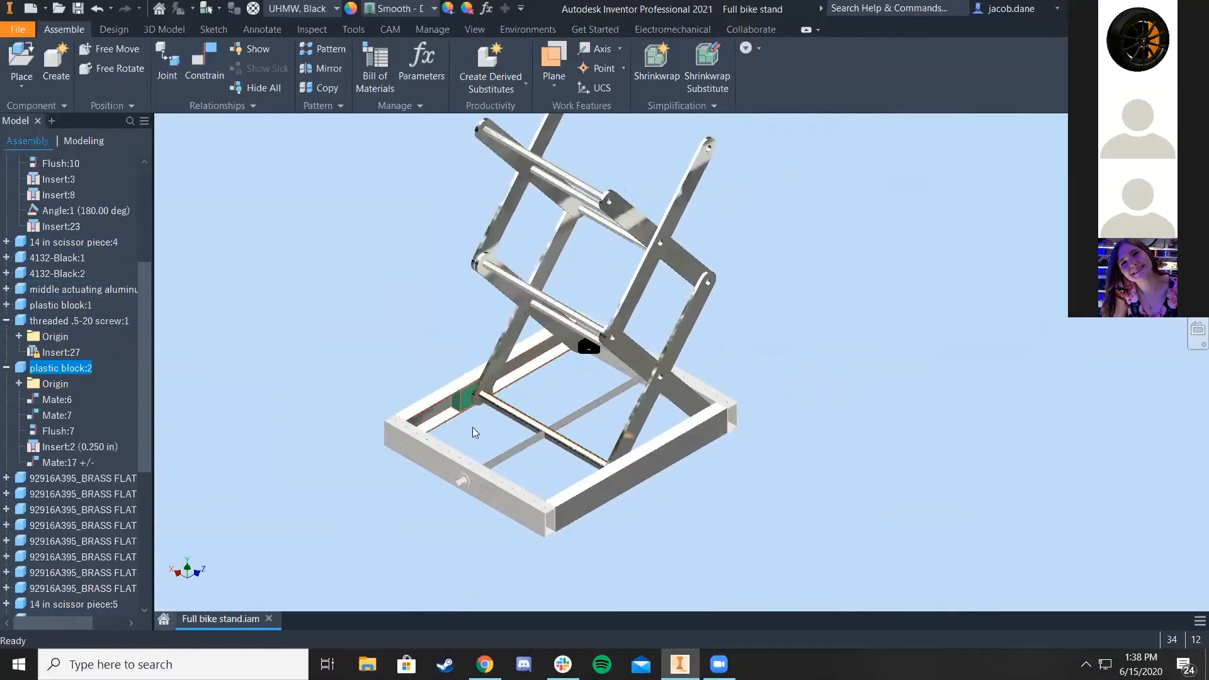
pyautogui.moveTo(474, 432); pyautogui.dragTo(480, 443, button='middle')
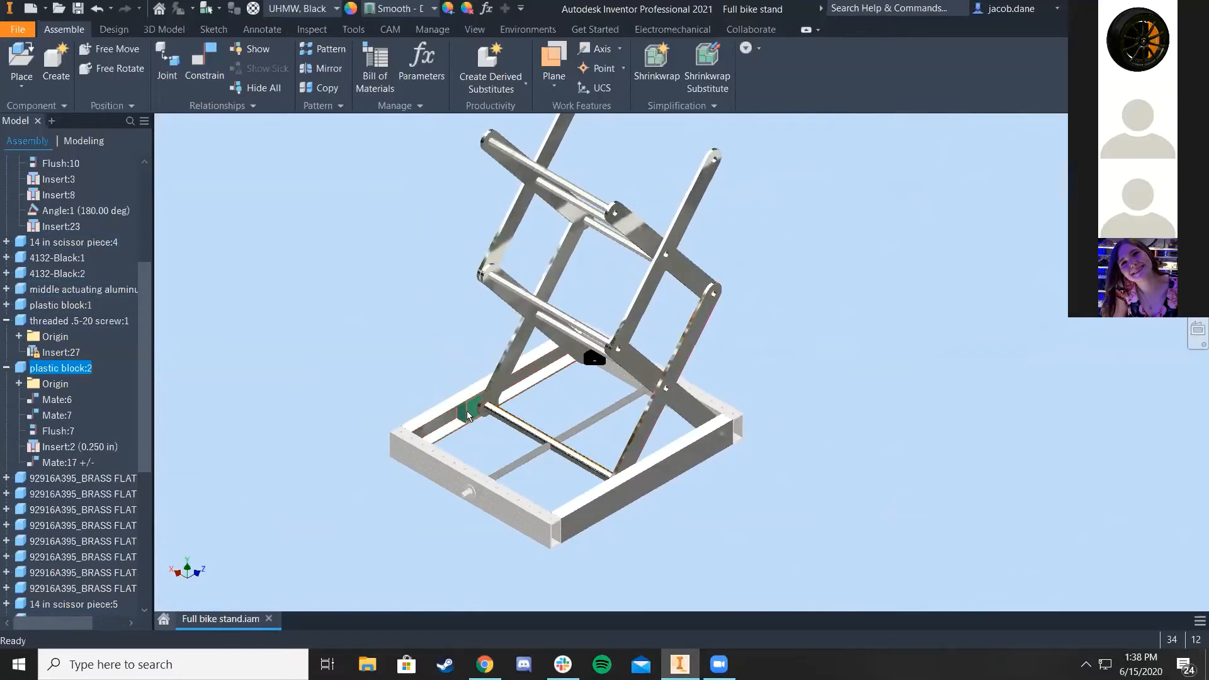
pyautogui.moveTo(466, 412)
pyautogui.mouseDown()
pyautogui.moveTo(493, 399)
pyautogui.moveTo(472, 414)
pyautogui.mouseUp()
pyautogui.scroll(2, 503, 427)
pyautogui.scroll(-3, 503, 427)
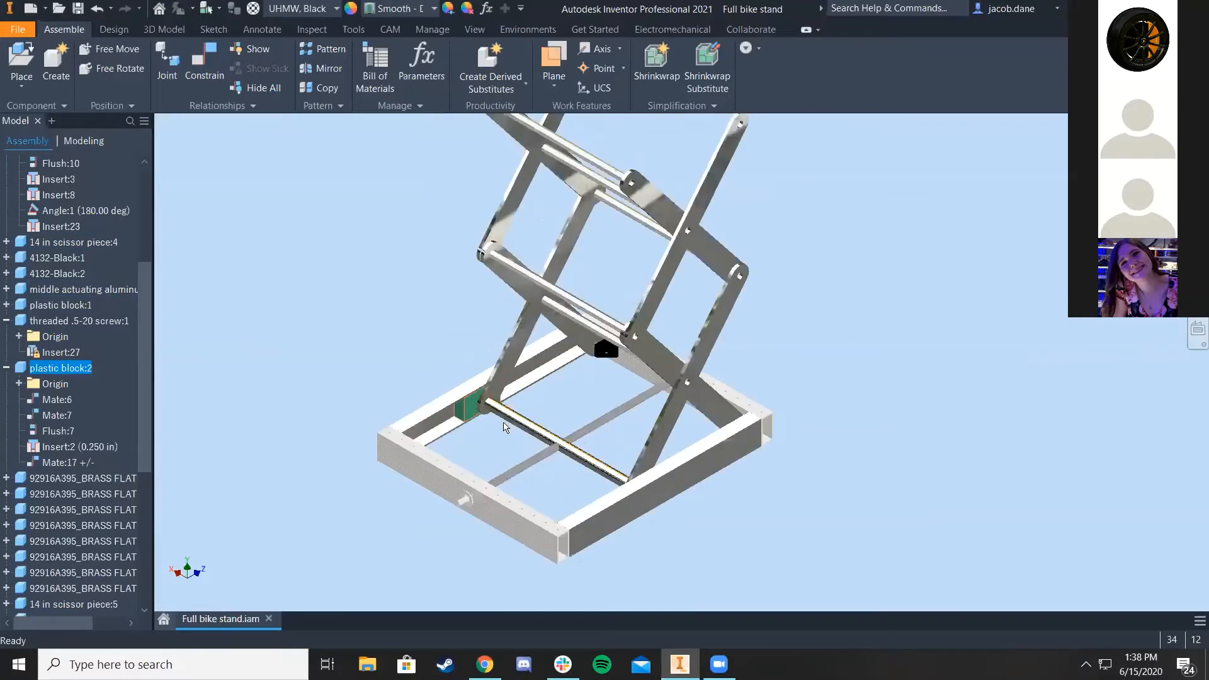
pyautogui.moveTo(540, 419); pyautogui.dragTo(559, 449, button='middle')
pyautogui.moveTo(486, 439)
pyautogui.mouseDown()
pyautogui.moveTo(402, 481)
pyautogui.moveTo(466, 448)
pyautogui.mouseUp()
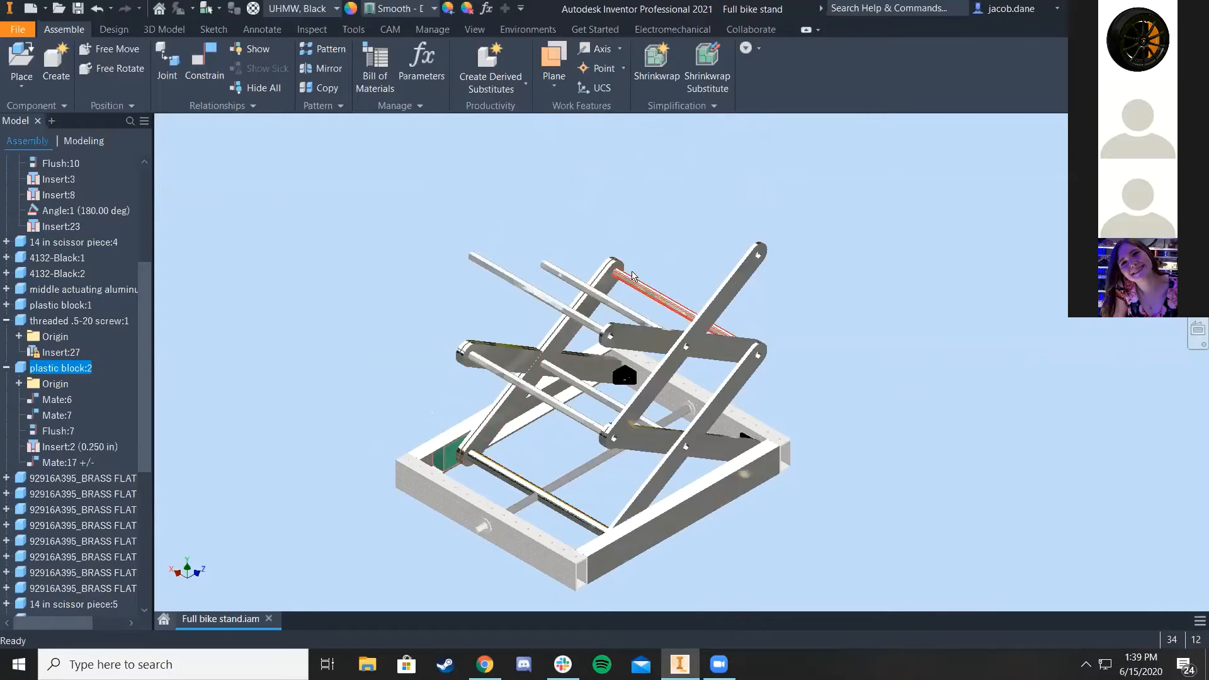
pyautogui.moveTo(447, 454)
pyautogui.mouseDown()
pyautogui.moveTo(485, 435)
pyautogui.moveTo(469, 447)
pyautogui.mouseUp()
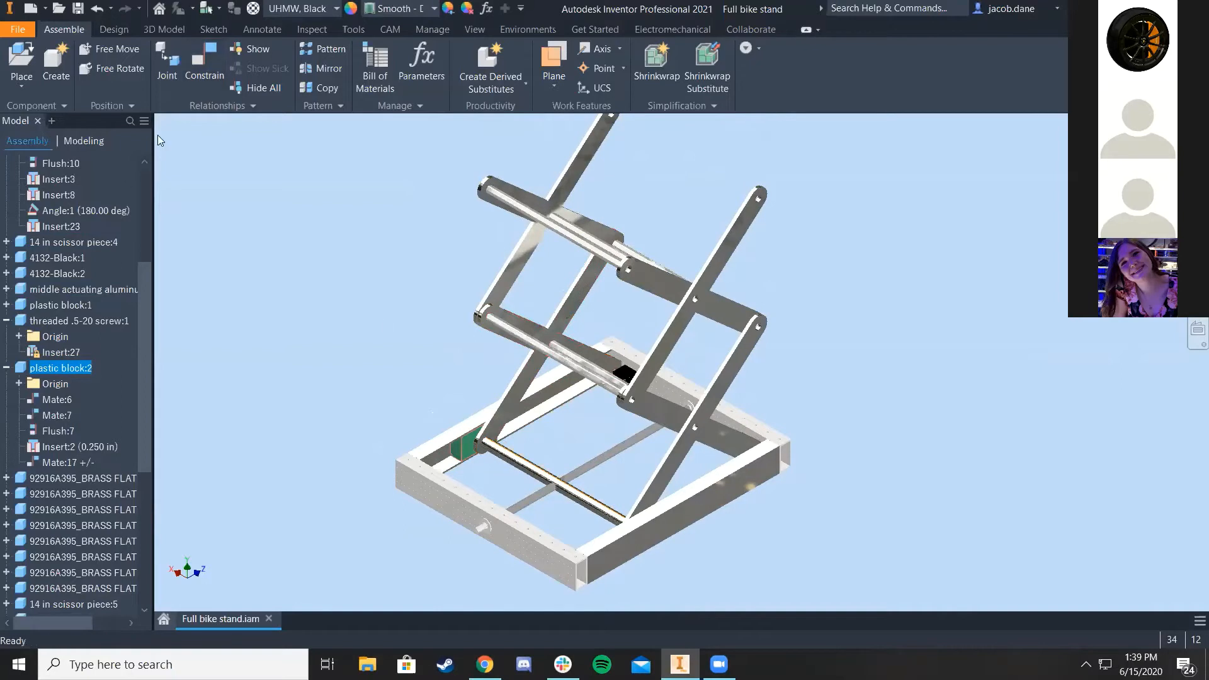
pyautogui.press('c')
pyautogui.scroll(-4, 733, 517)
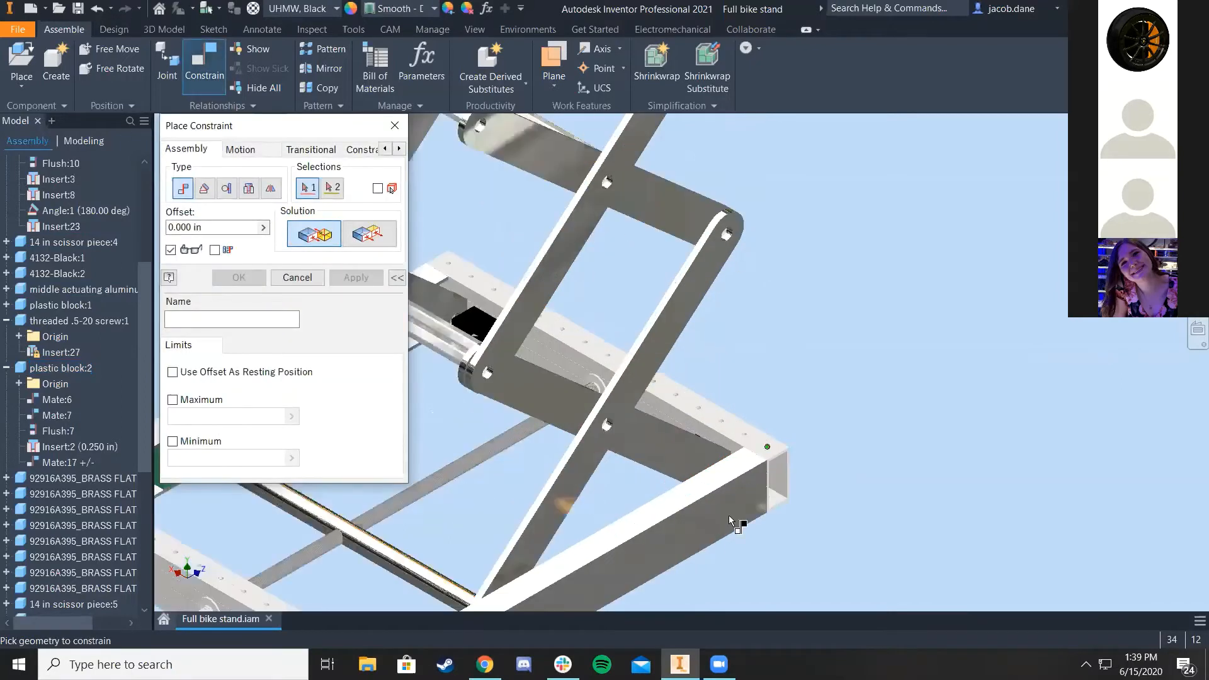
pyautogui.scroll(3, 734, 472)
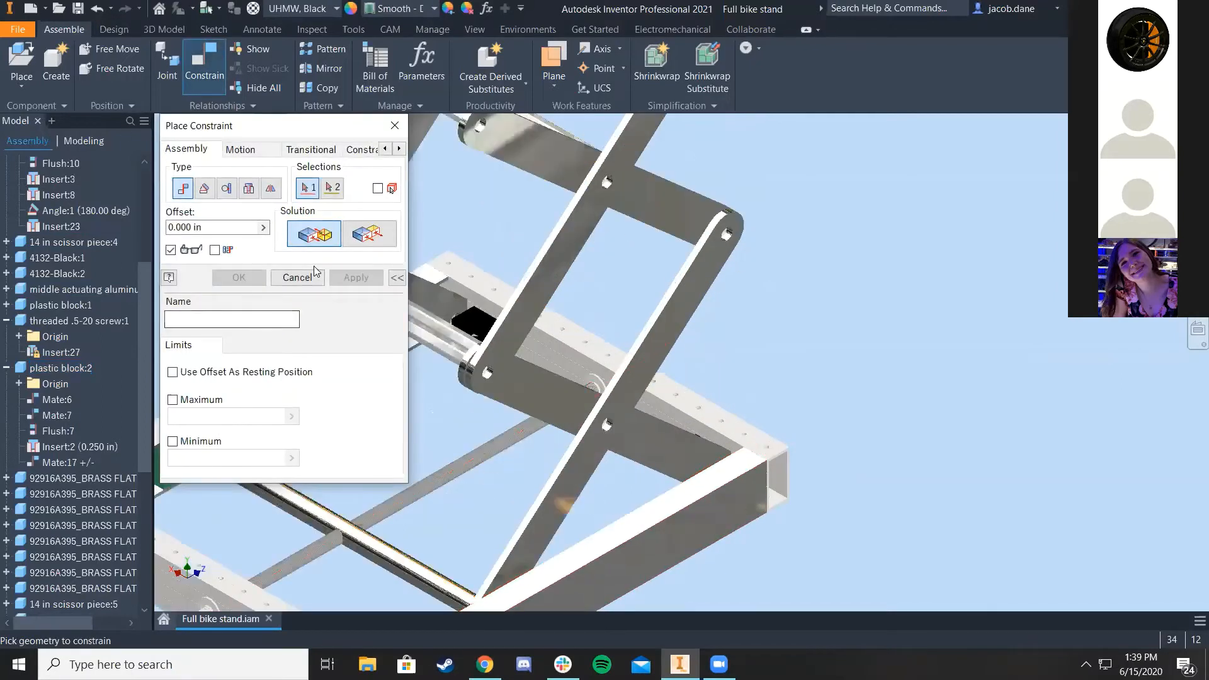
pyautogui.click(297, 277)
# Step: Raise the scissor lift by moving plastic block:2 toward the rear of the frame
pyautogui.scroll(4, 604, 355)
pyautogui.moveTo(604, 356); pyautogui.dragTo(569, 359)
pyautogui.moveTo(566, 265); pyautogui.dragTo(534, 290, button='middle')
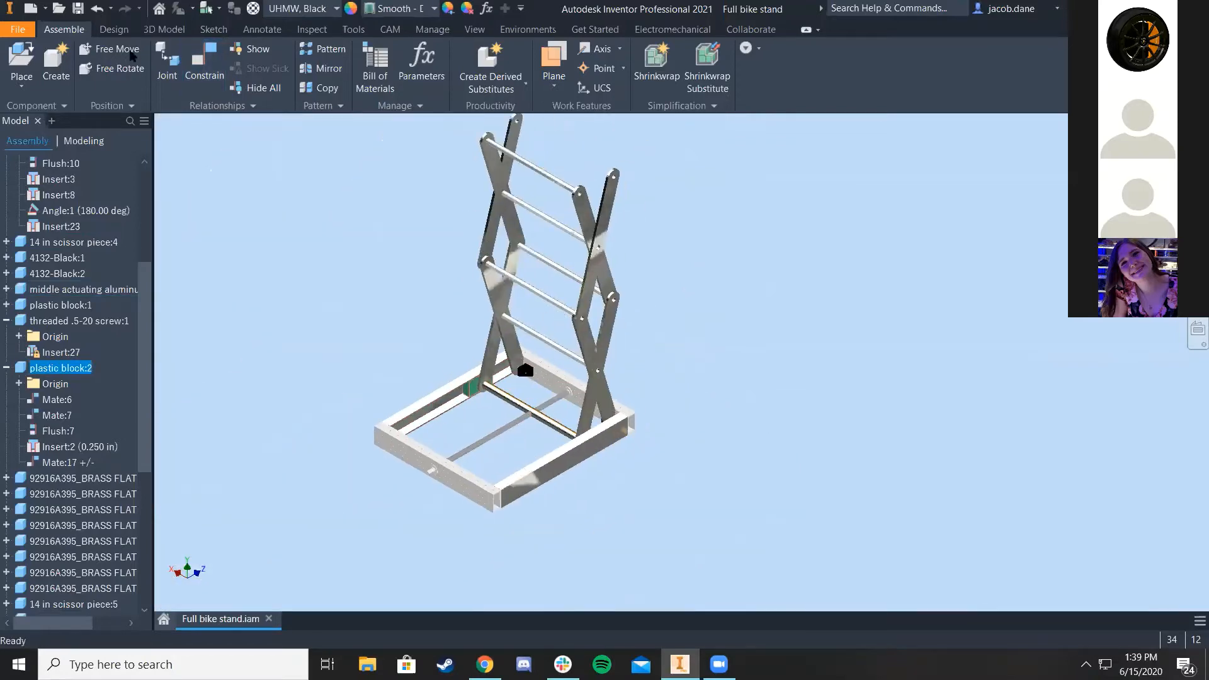
# Step: Measure the distance from the side versaframe's top face to the uppermost hole of the nearest scissor arm, and end the measurement
pyautogui.click(352, 29)
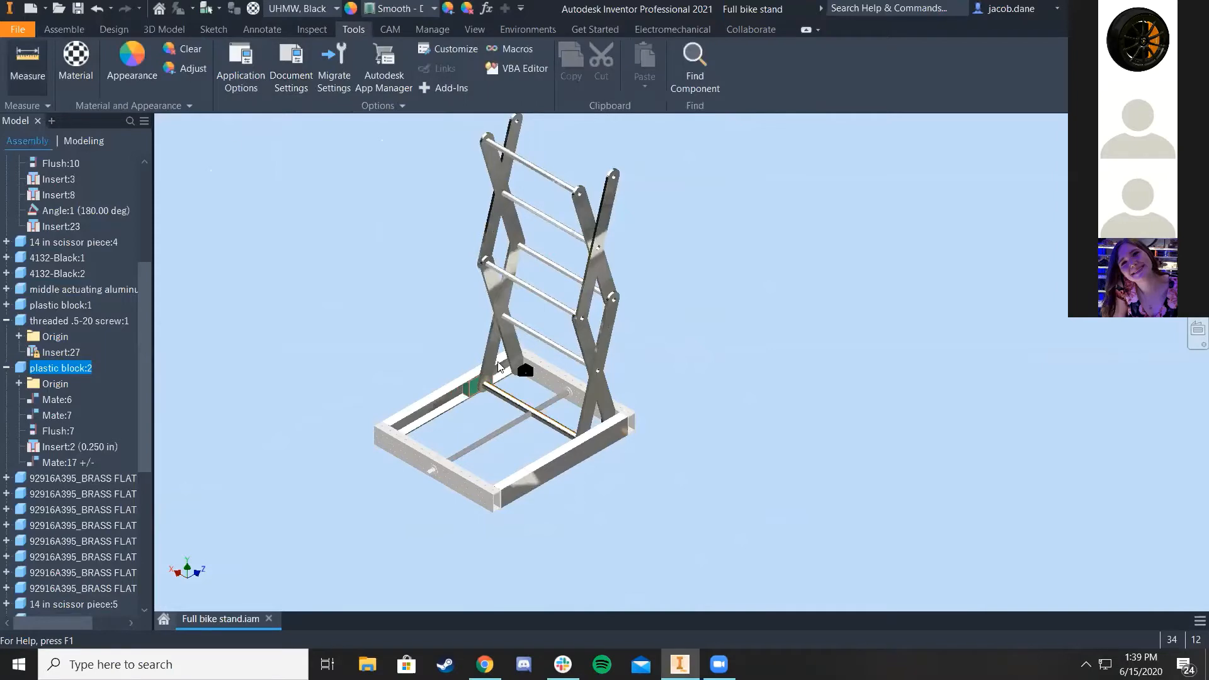
pyautogui.scroll(5, 503, 377)
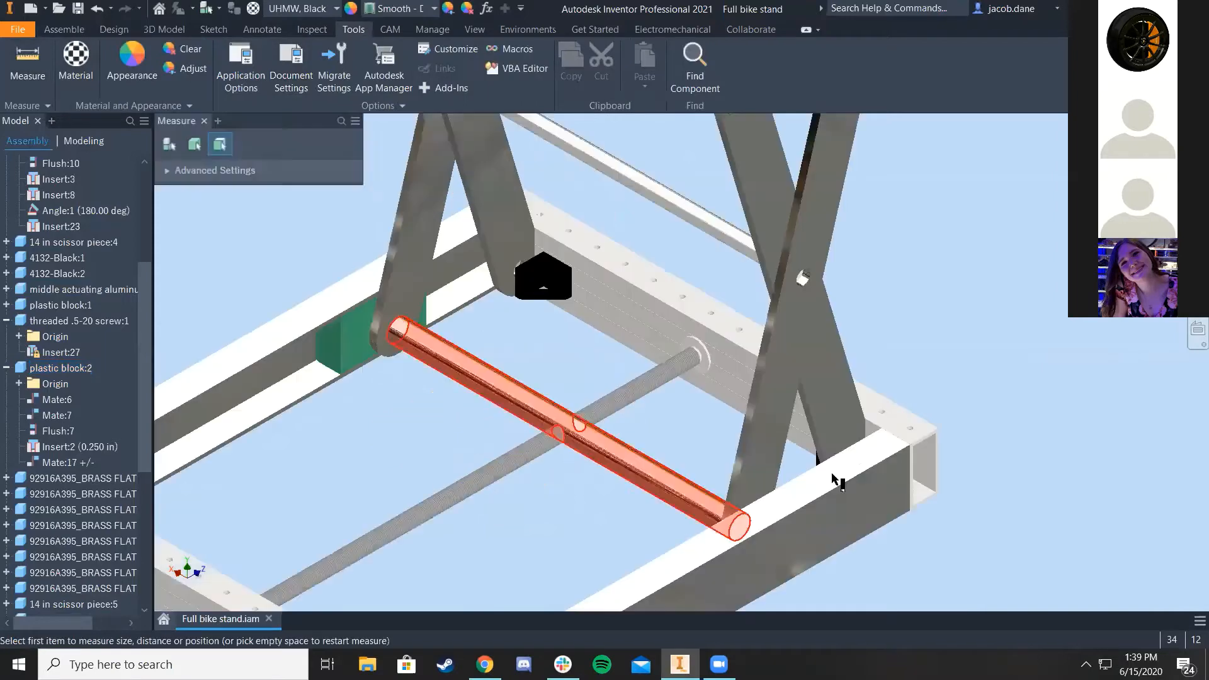
pyautogui.click(874, 456)
pyautogui.scroll(-5, 871, 435)
pyautogui.scroll(8, 799, 372)
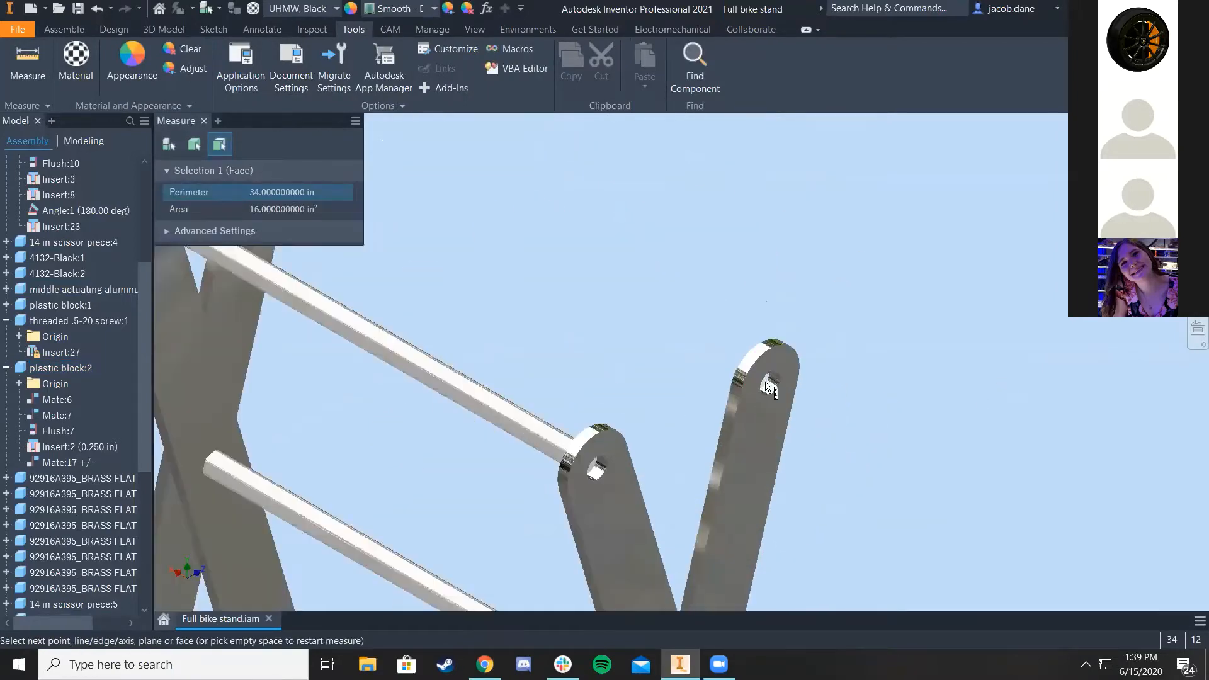
pyautogui.scroll(2, 768, 385)
pyautogui.click(775, 383)
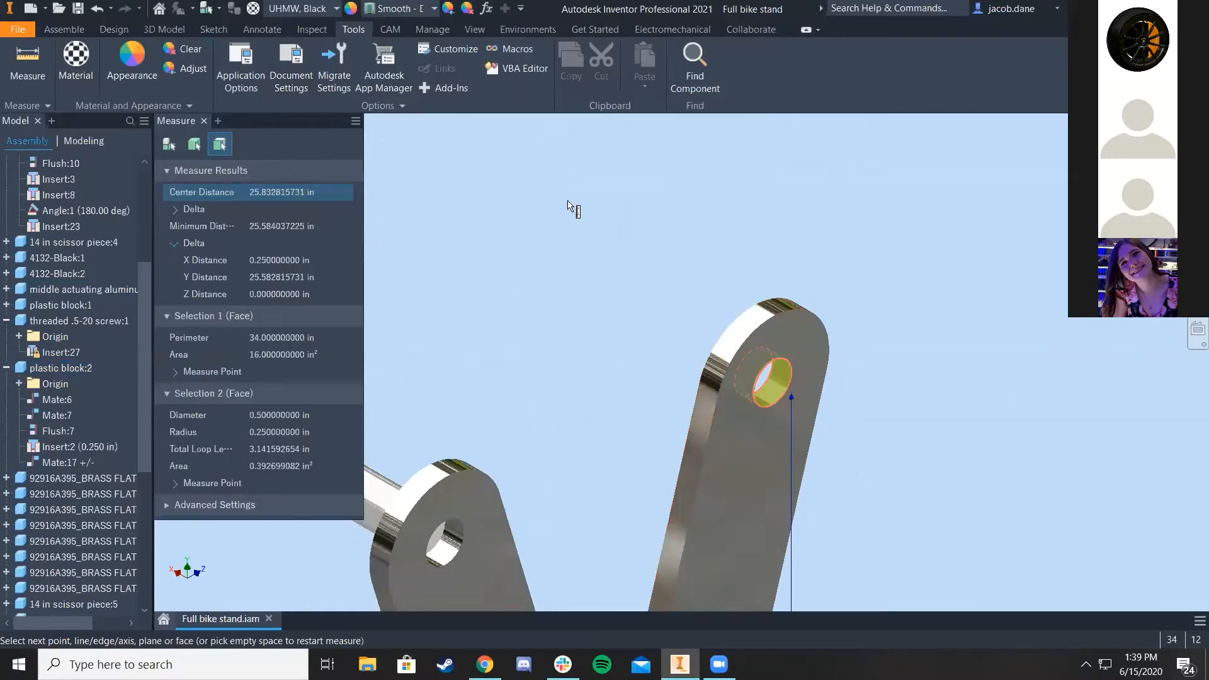
pyautogui.scroll(-5, 520, 239)
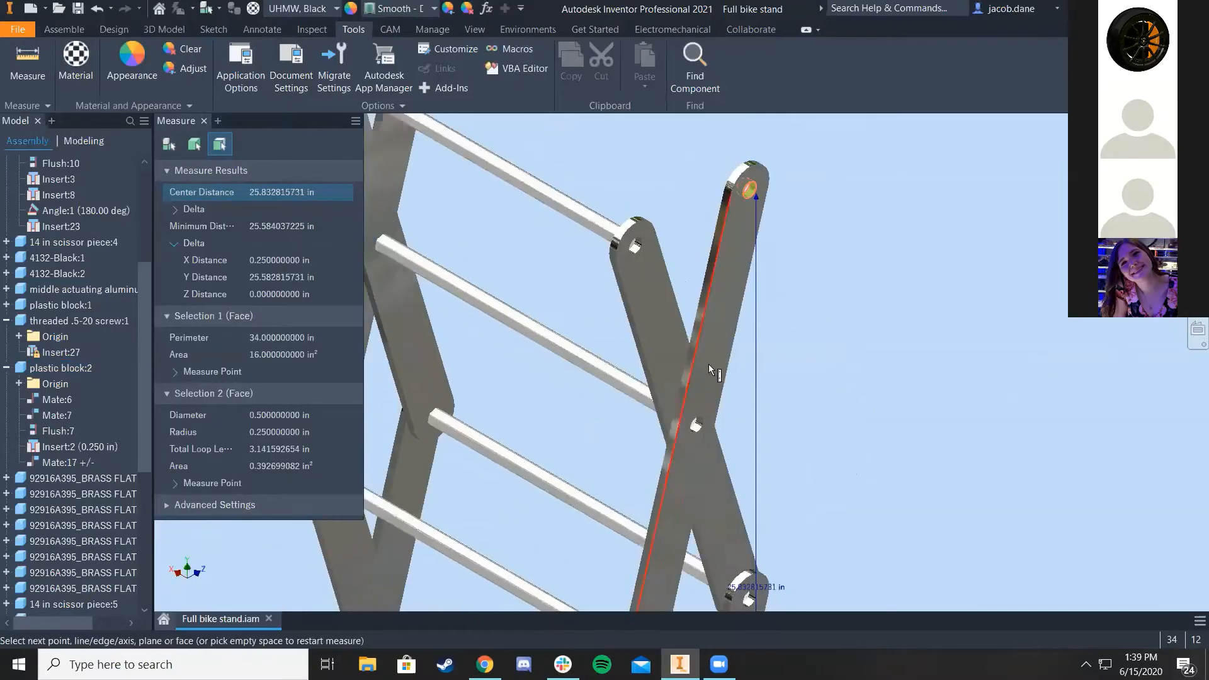
pyautogui.click(204, 121)
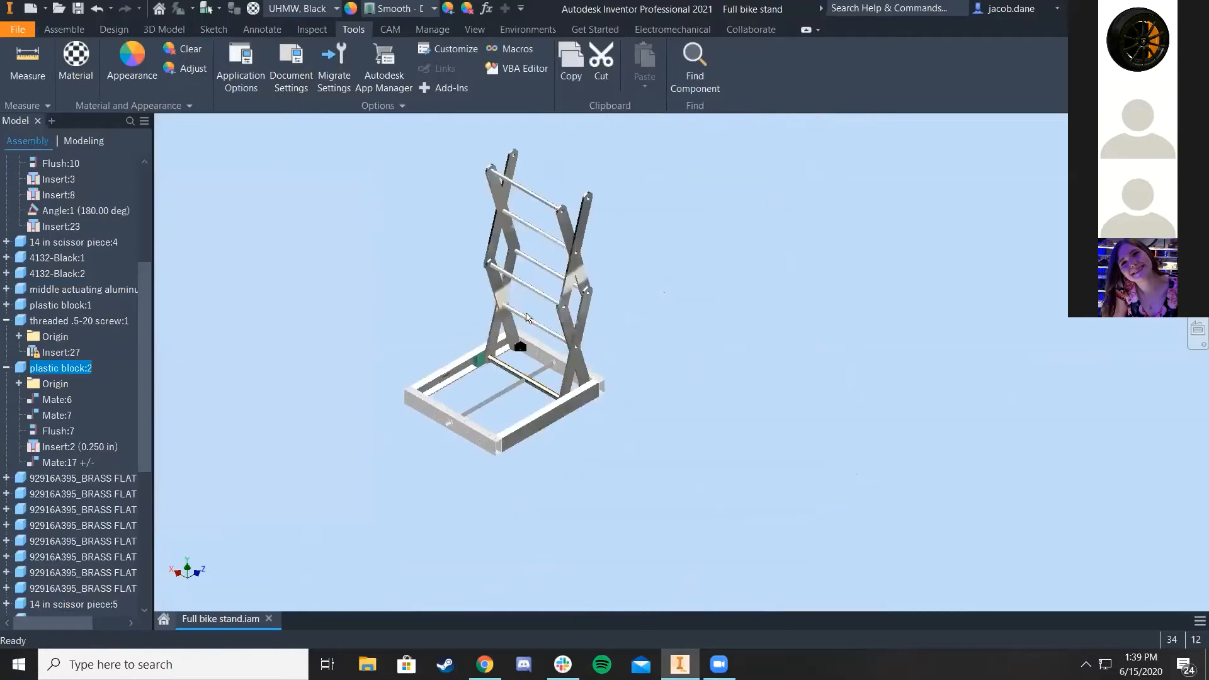
# Step: Start a Mate constraint with the top face of the side versaframe as its first selection
pyautogui.click(64, 29)
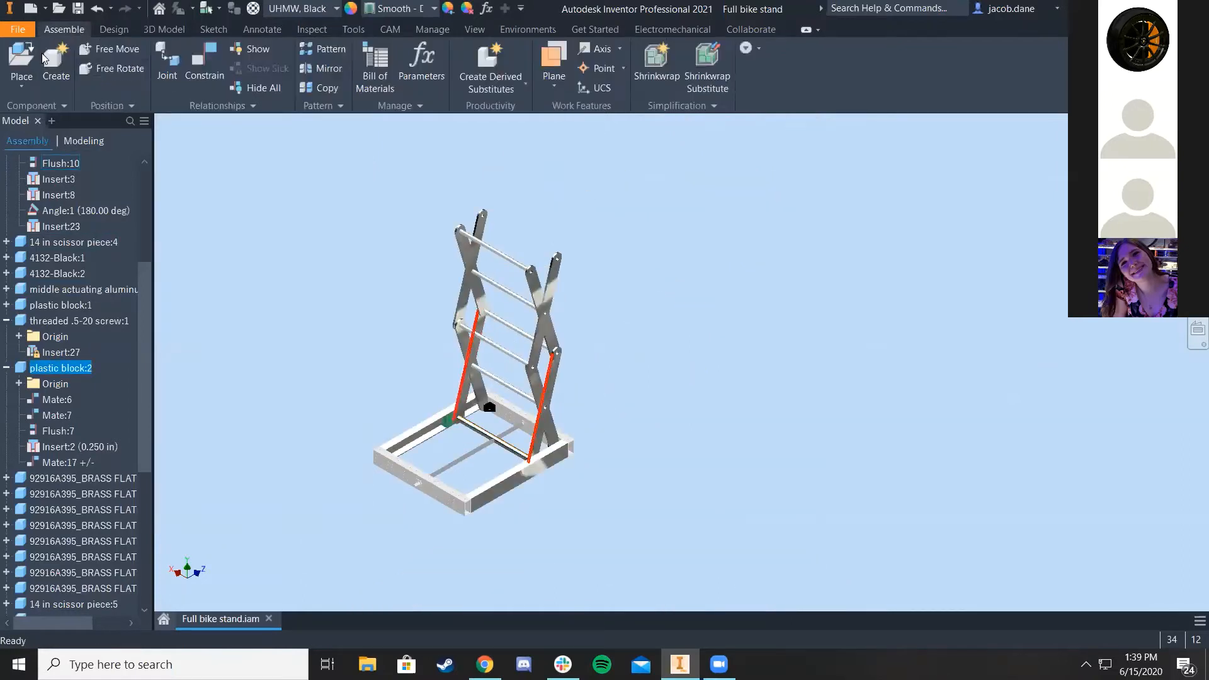
pyautogui.click(204, 60)
pyautogui.scroll(-6, 460, 435)
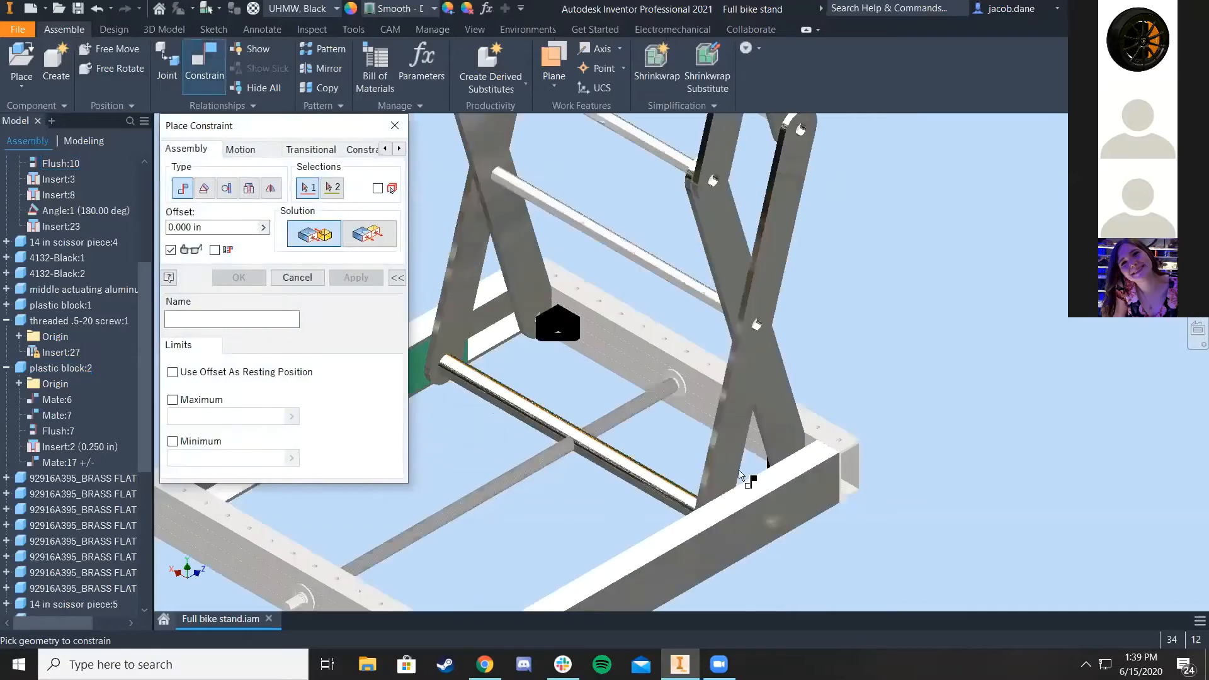
pyautogui.click(1101, 458)
pyautogui.scroll(6, 1096, 457)
pyautogui.moveTo(1084, 324); pyautogui.dragTo(945, 427, button='middle')
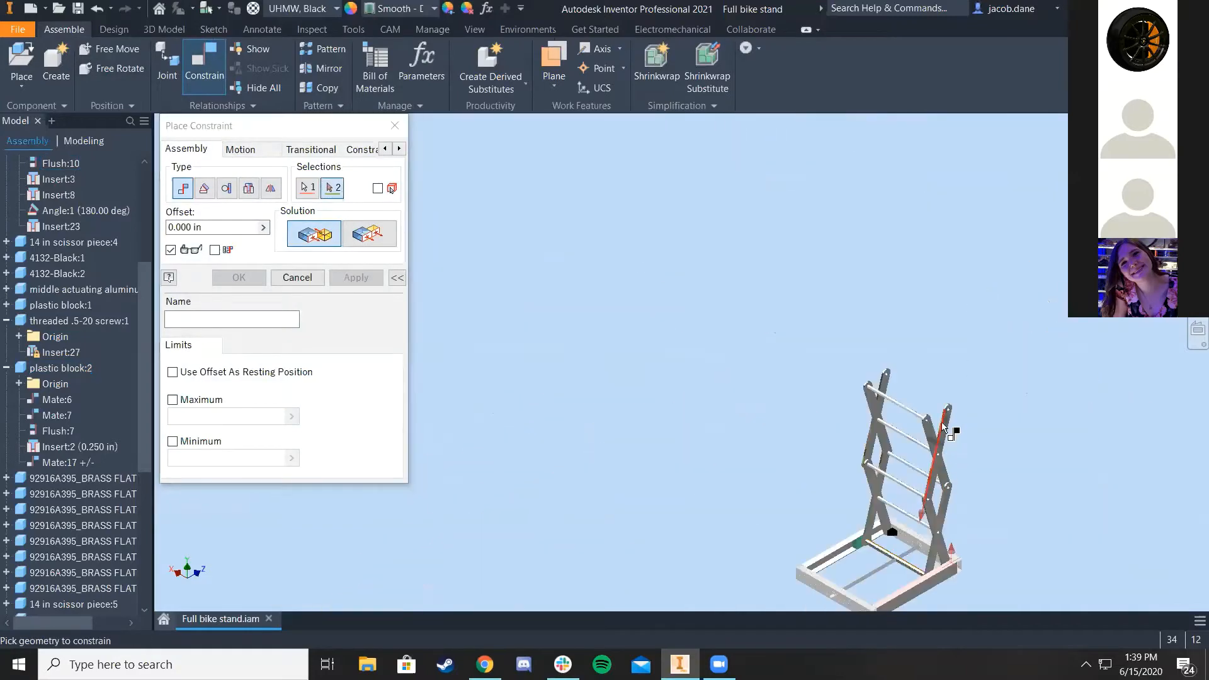
# Step: Choose the axis of the uppermost hole in the nearest scissor arm as the mate's second selection
pyautogui.scroll(-3, 944, 427)
pyautogui.moveTo(644, 322); pyautogui.dragTo(520, 171, button='middle')
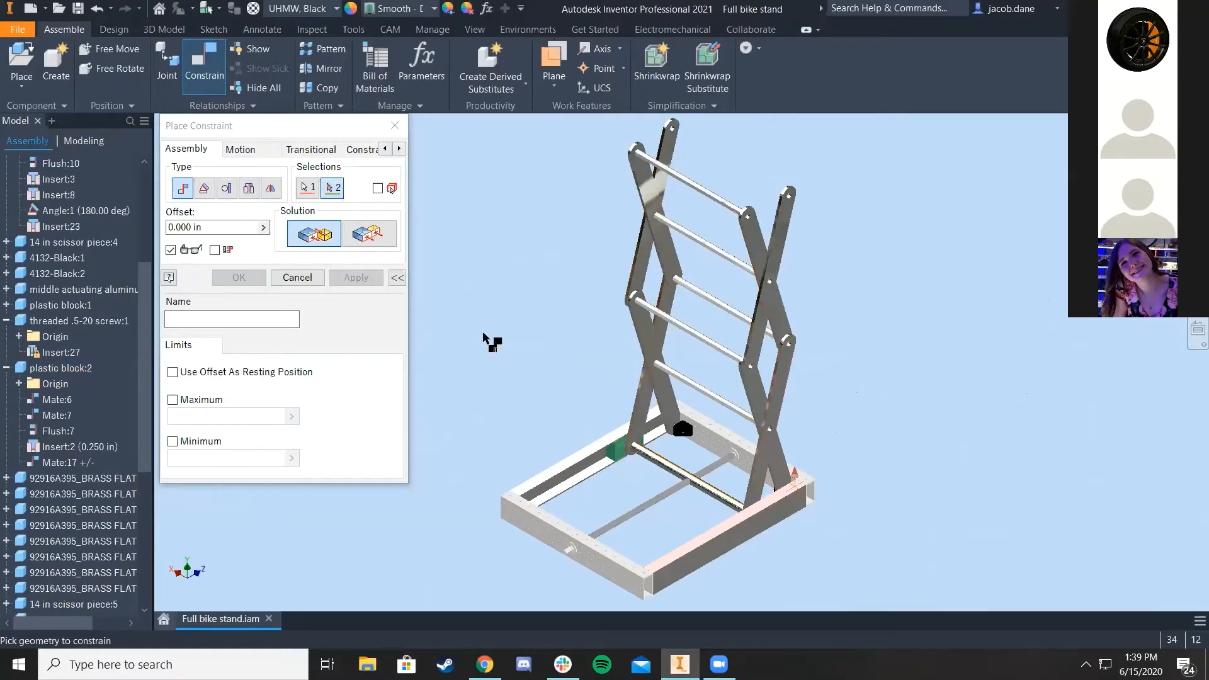
pyautogui.scroll(-6, 782, 198)
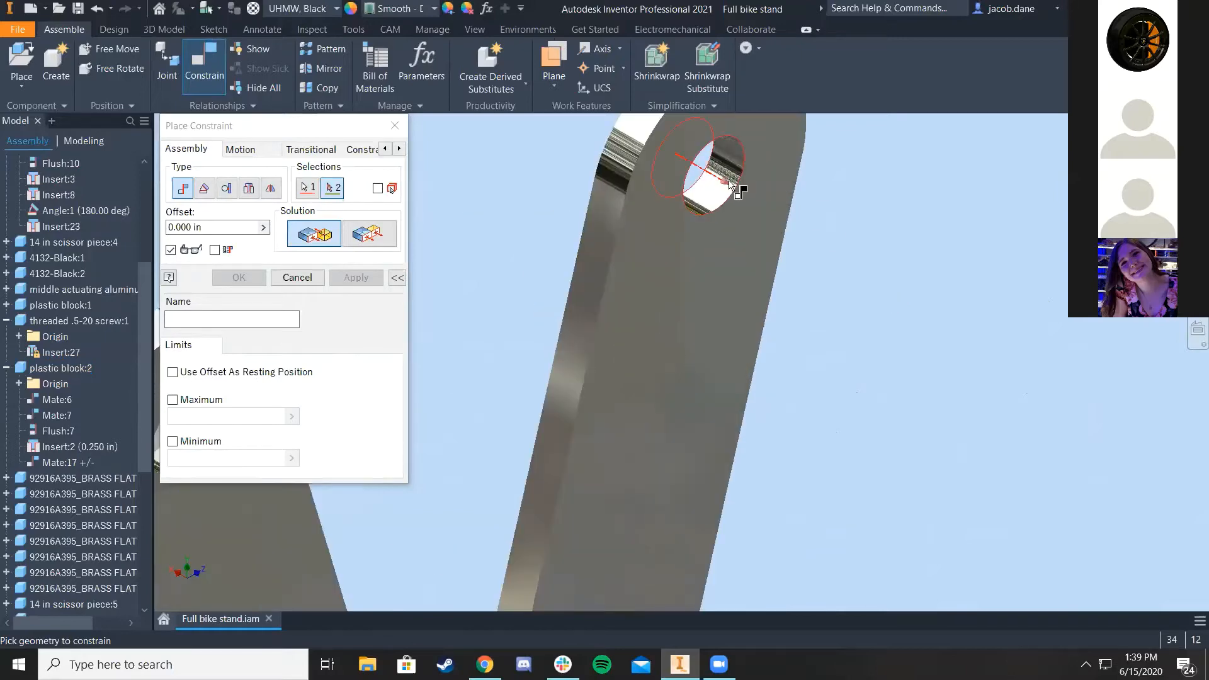
pyautogui.click(730, 184)
pyautogui.scroll(8, 719, 239)
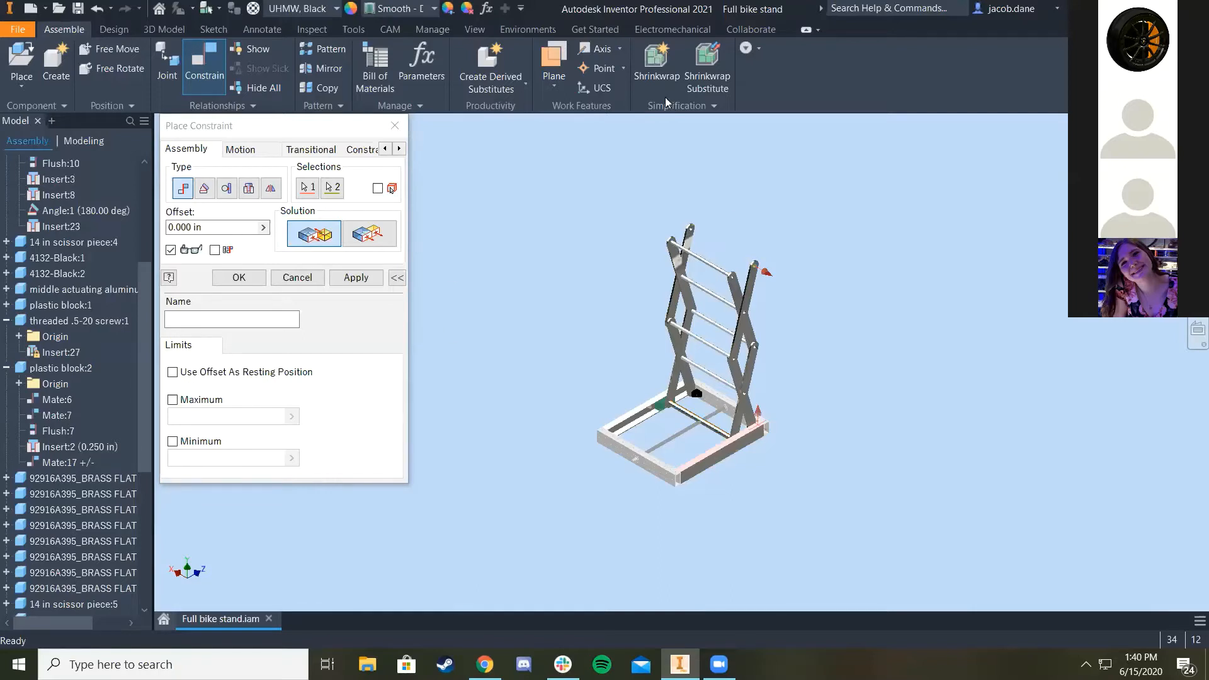
# Step: Enable the mate's maximum and minimum limits, set the maximum to 26 in with the minimum at 0.000 in, and create the constraint
pyautogui.scroll(3, 789, 390)
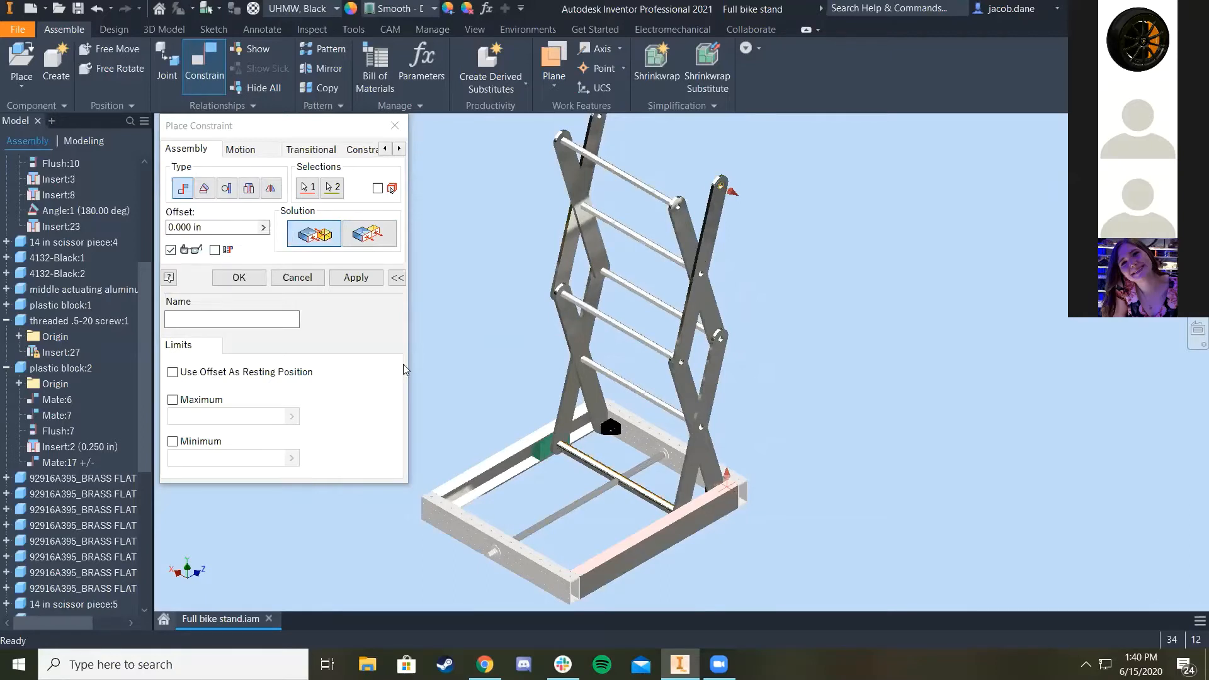
pyautogui.click(172, 442)
pyautogui.click(173, 400)
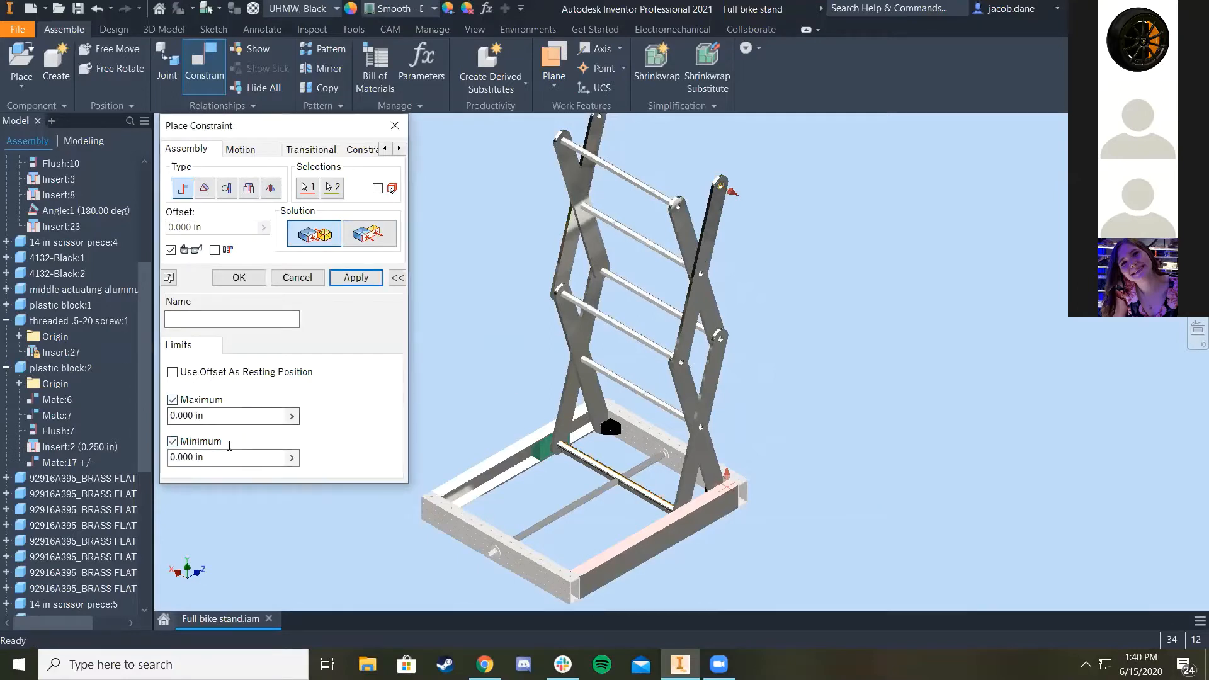
pyautogui.moveTo(217, 417); pyautogui.dragTo(97, 405)
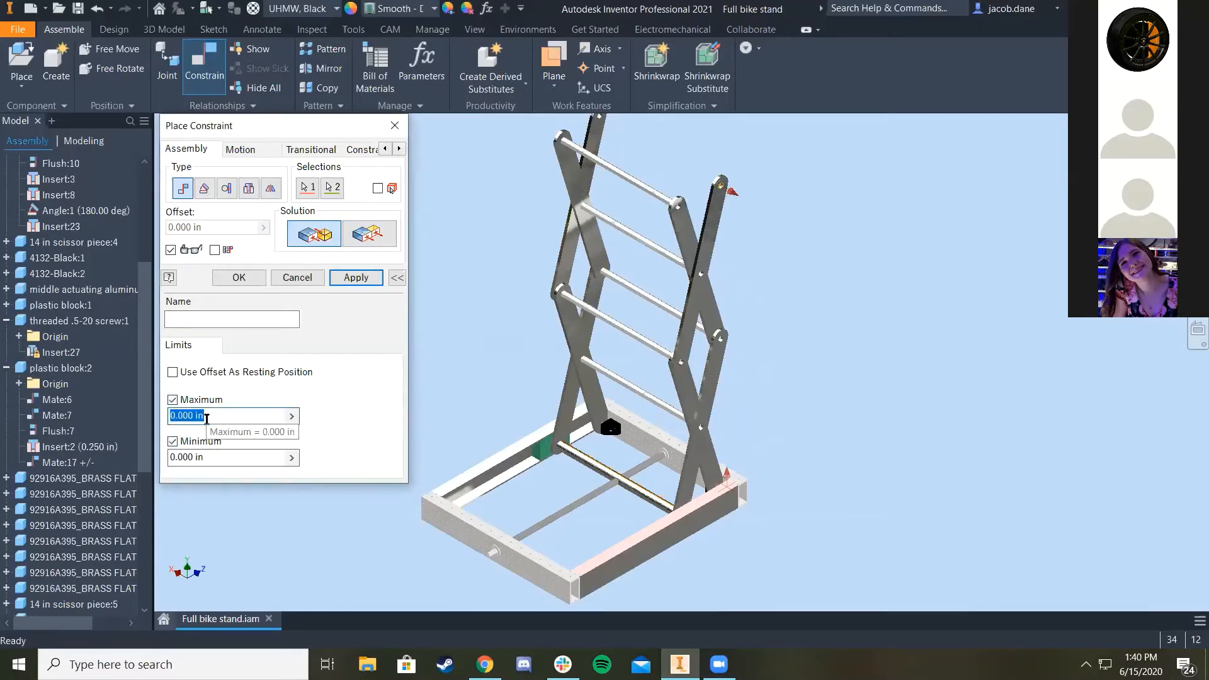
pyautogui.write('26')
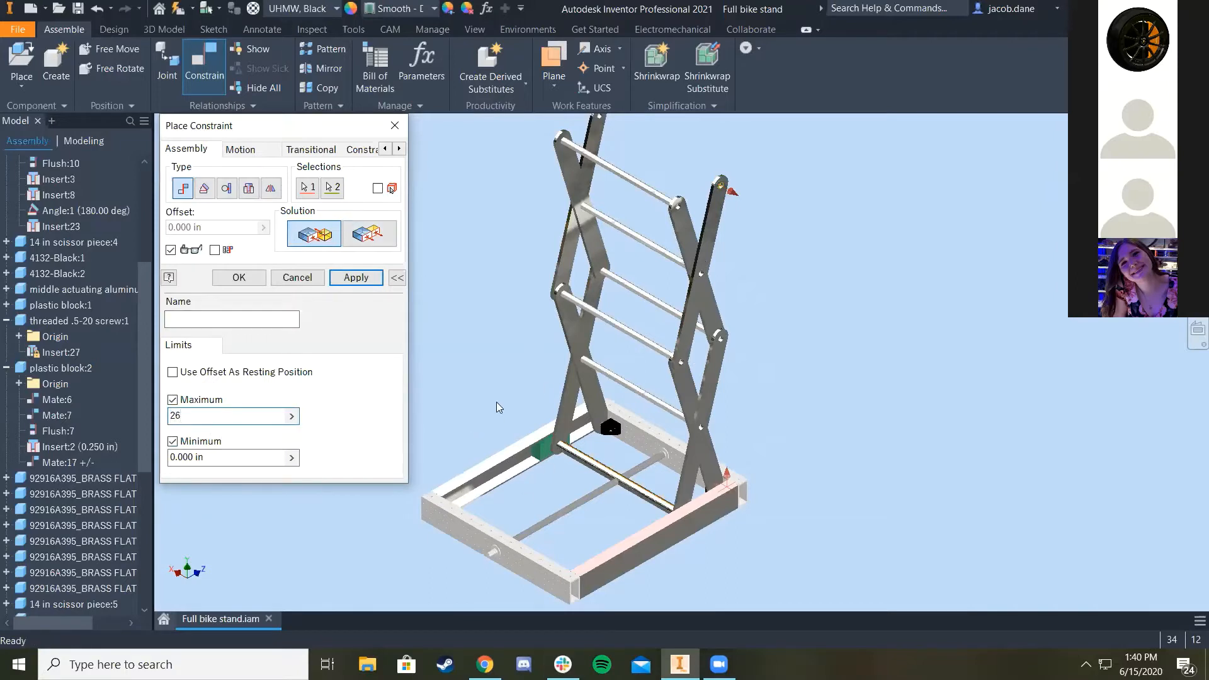
pyautogui.click(243, 278)
# Step: Move plastic block:2 toward the front of the frame to test the scissor lift's limited travel
pyautogui.scroll(3, 559, 479)
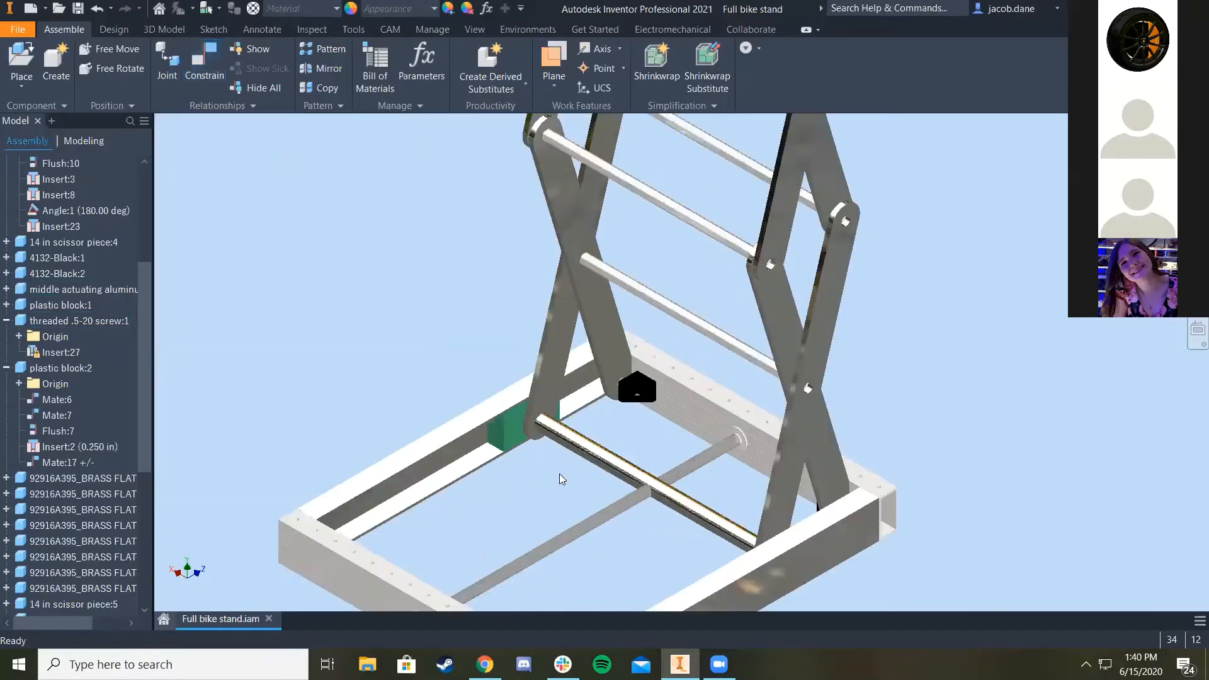
pyautogui.scroll(-3, 560, 479)
pyautogui.moveTo(532, 436); pyautogui.dragTo(432, 539)
pyautogui.scroll(-2, 607, 434)
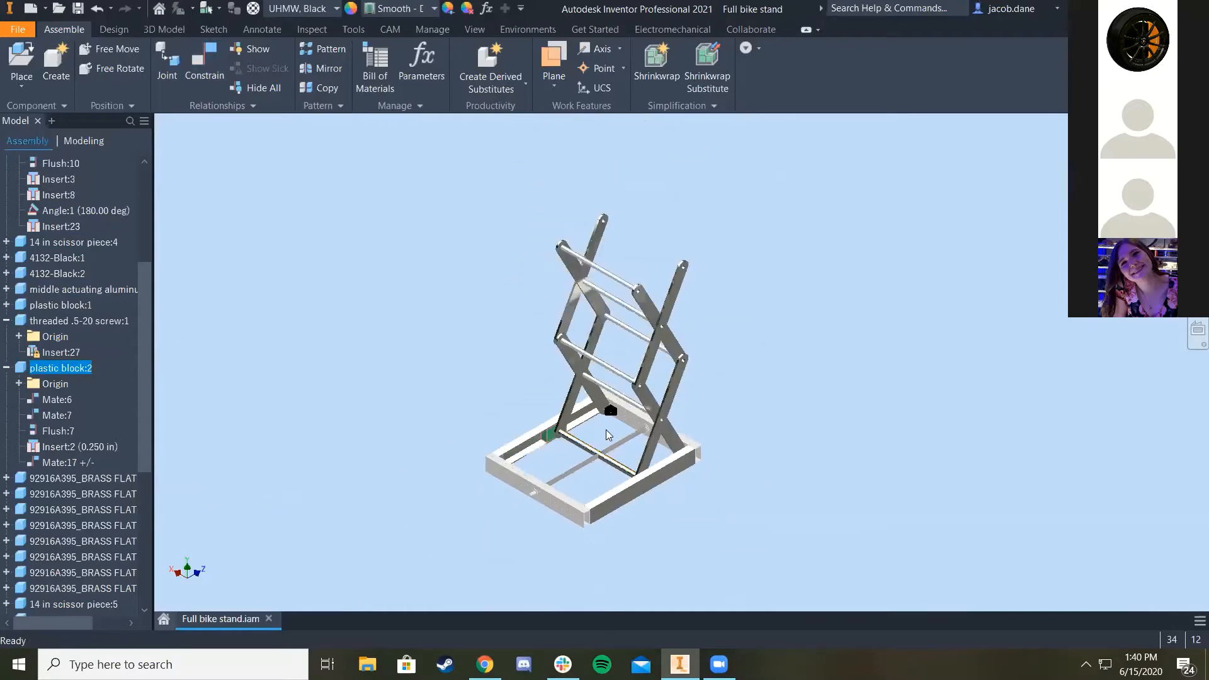
pyautogui.scroll(3, 592, 460)
pyautogui.scroll(-3, 583, 454)
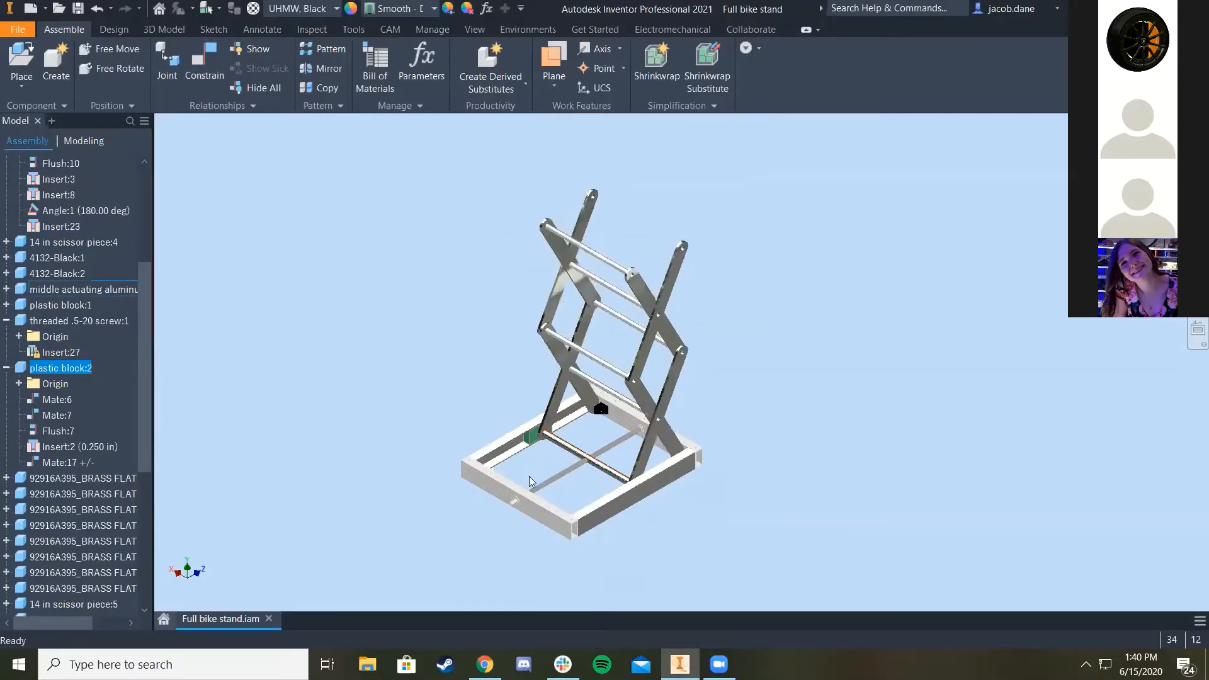
pyautogui.scroll(3, 561, 439)
pyautogui.scroll(1, 561, 439)
pyautogui.scroll(-3, 599, 408)
pyautogui.moveTo(598, 408); pyautogui.dragTo(540, 439, button='middle')
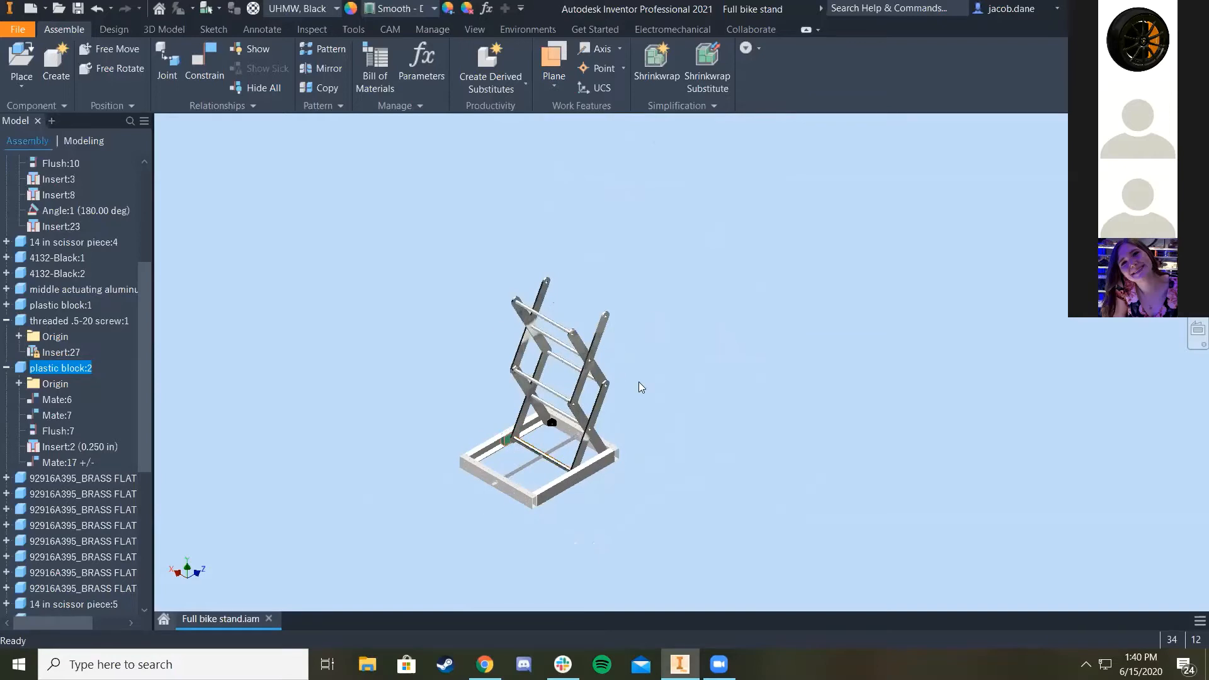
pyautogui.scroll(2, 510, 463)
pyautogui.moveTo(508, 441); pyautogui.dragTo(500, 471, button='middle')
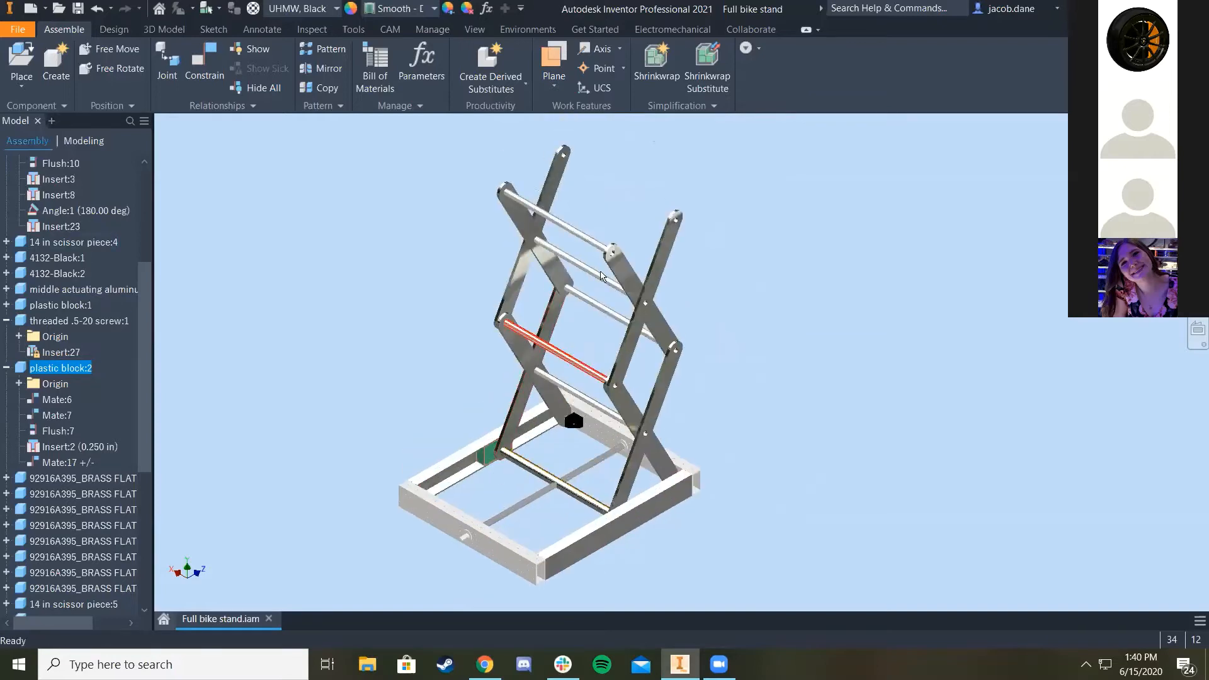
# Step: Examine the black bracket at the rear lower scissor arm hole and how it meets the rear versaframe
pyautogui.scroll(2, 561, 459)
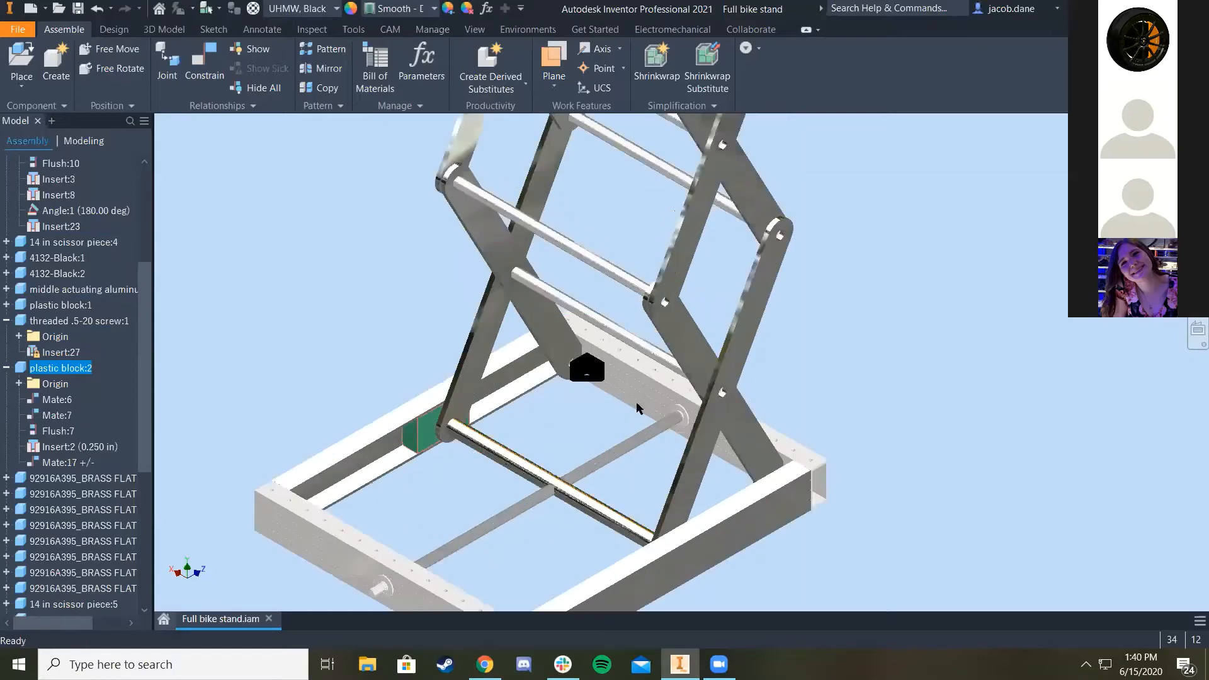
pyautogui.scroll(-1, 667, 374)
pyautogui.scroll(4, 609, 395)
pyautogui.scroll(3, 655, 315)
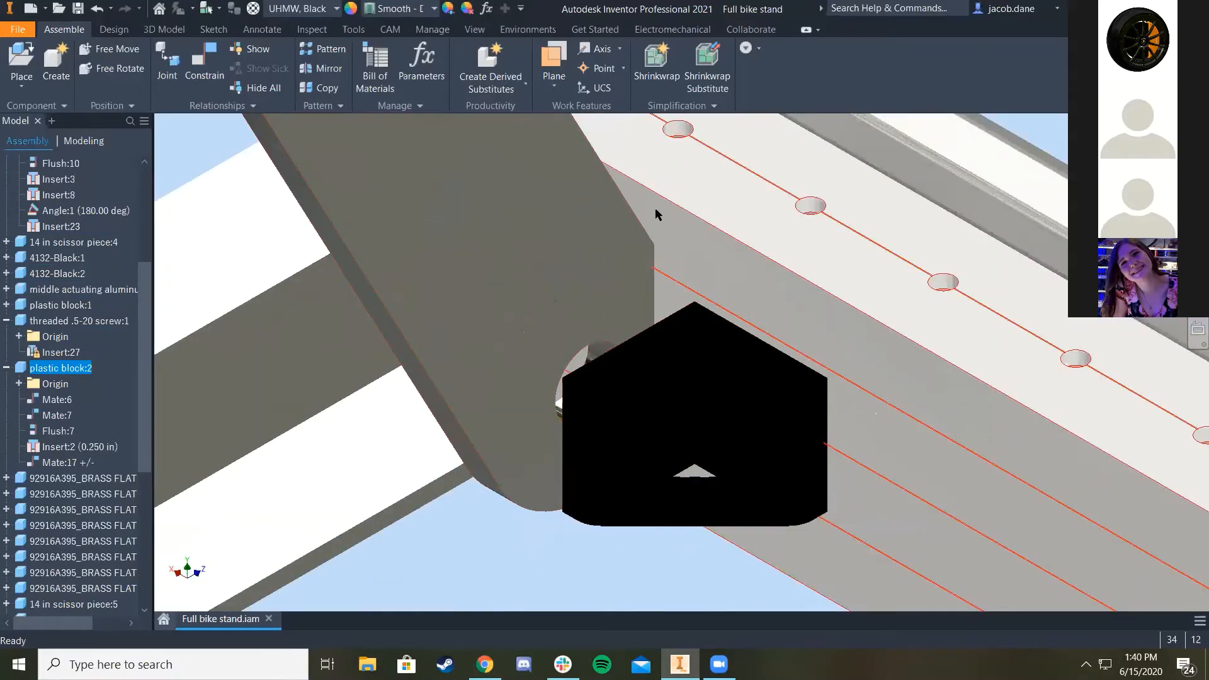
pyautogui.scroll(-3, 656, 239)
pyautogui.scroll(4, 647, 287)
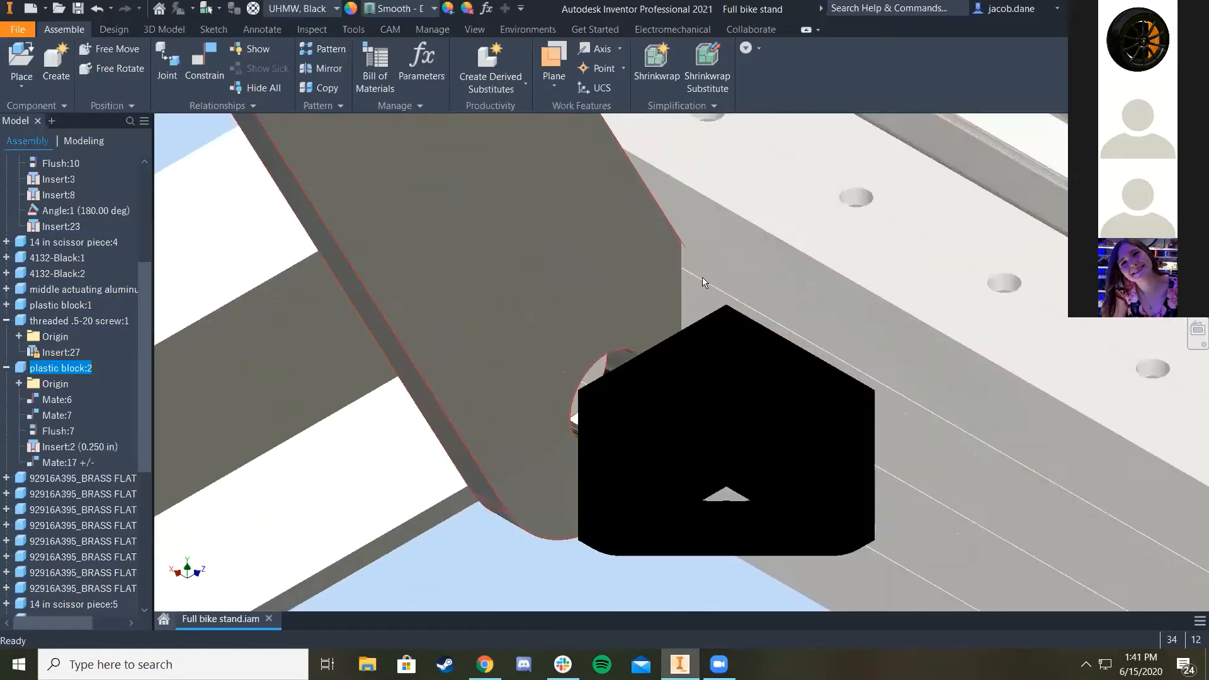
pyautogui.scroll(2, 749, 451)
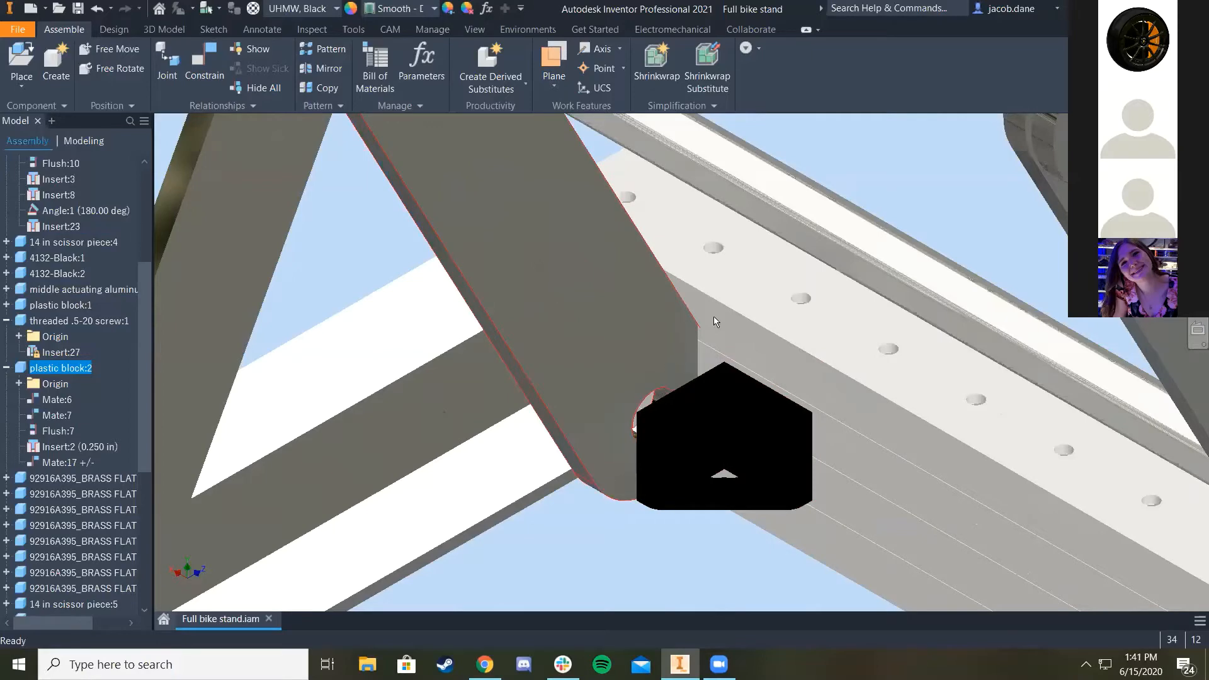
pyautogui.scroll(4, 673, 407)
pyautogui.moveTo(723, 333); pyautogui.dragTo(728, 329, button='middle')
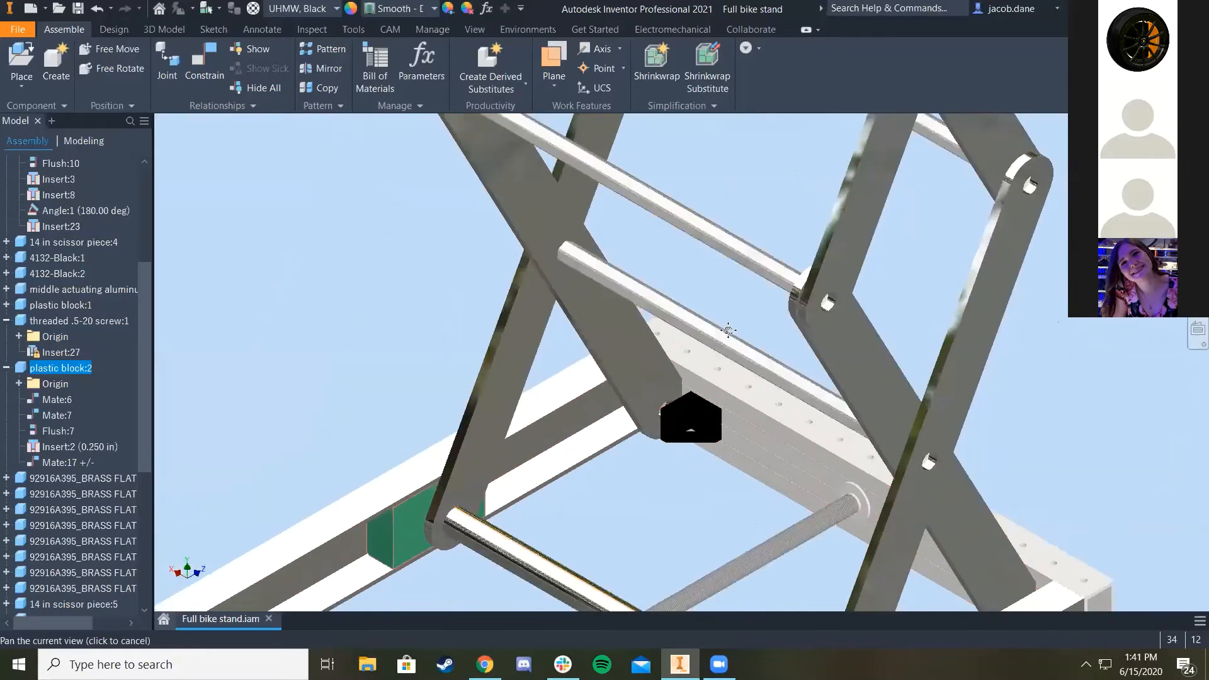
pyautogui.scroll(3, 662, 427)
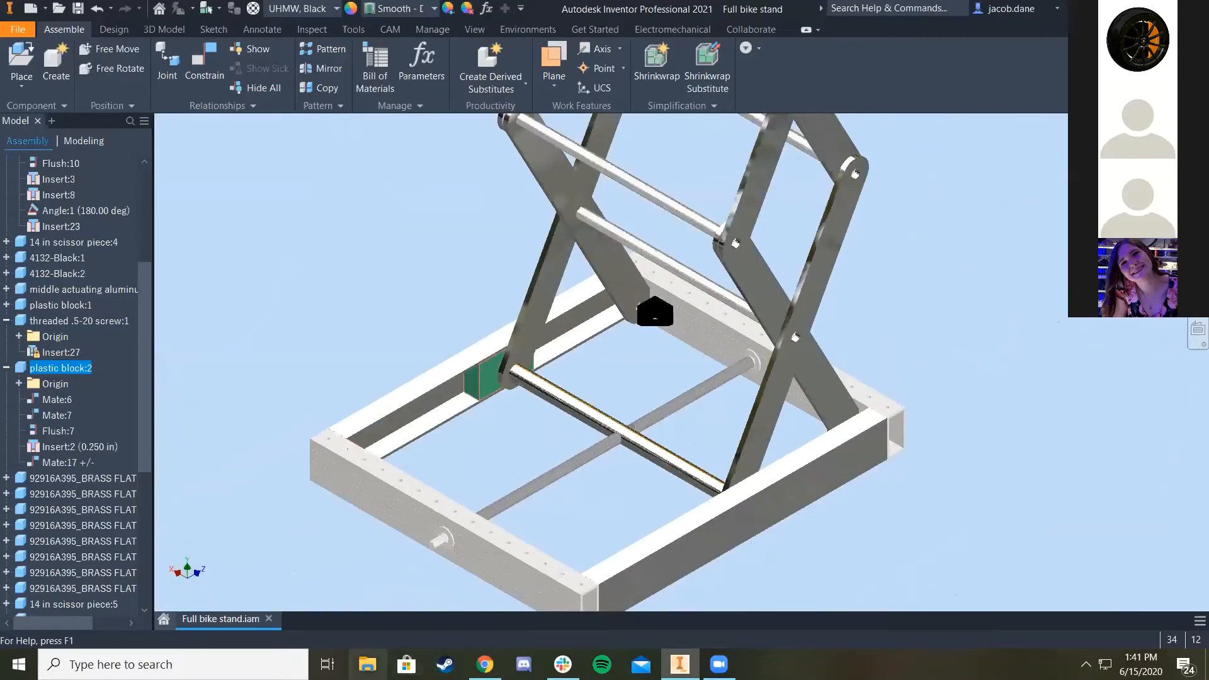
# Step: Load the 25-4111 supporting back bracket part for placement in the assembly
pyautogui.click(22, 63)
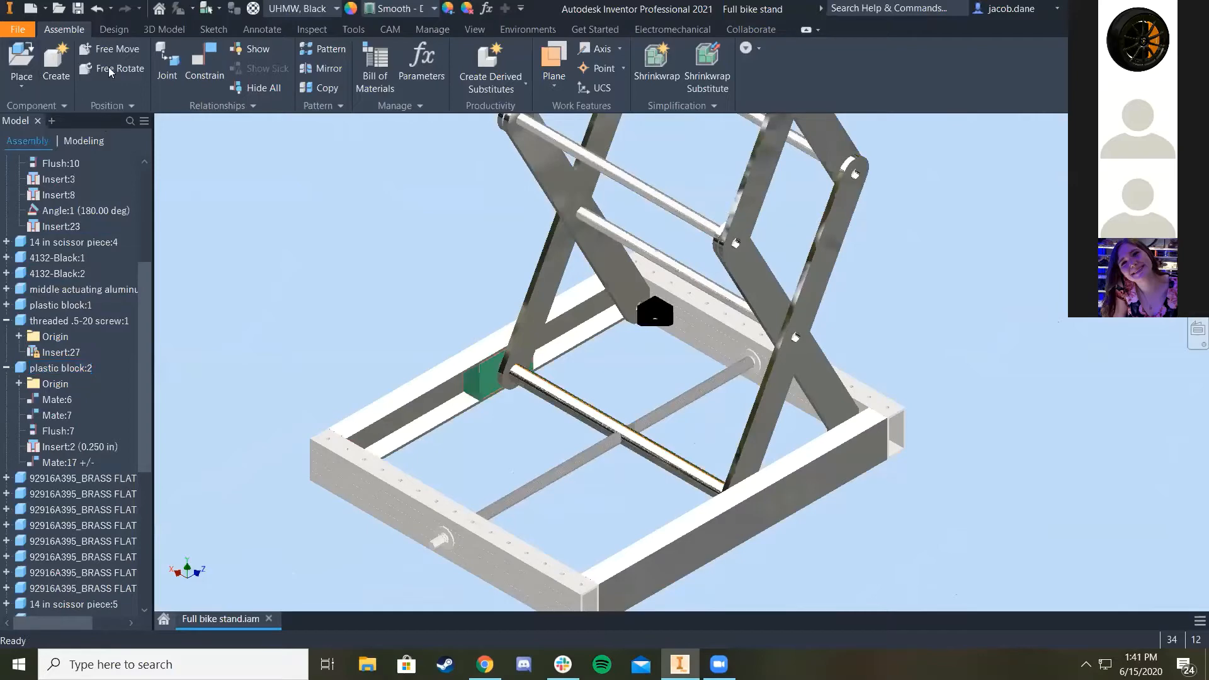
pyautogui.scroll(-2, 541, 327)
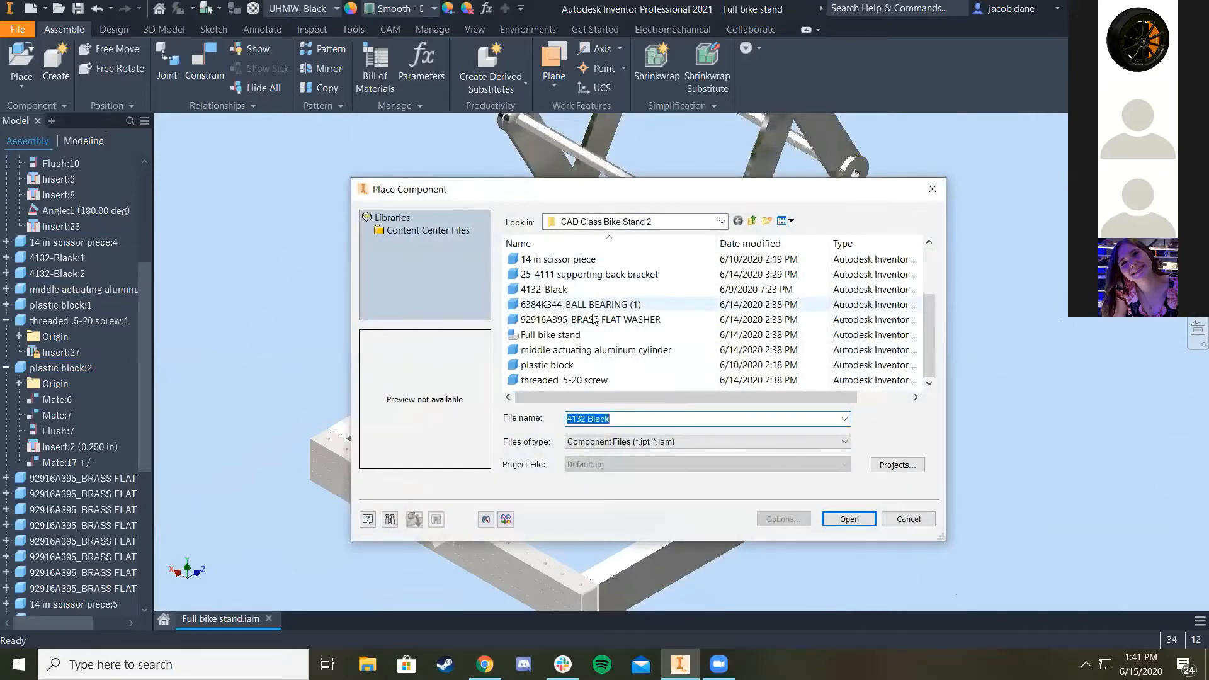
pyautogui.scroll(2, 591, 302)
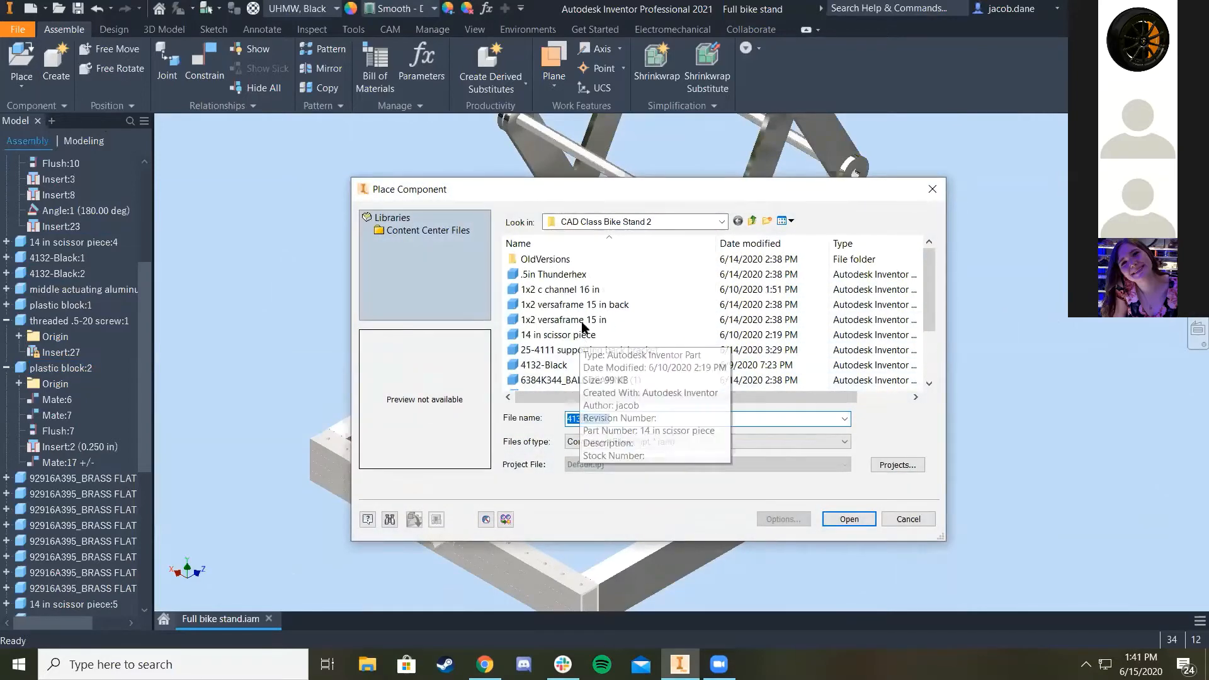
pyautogui.scroll(-1, 604, 296)
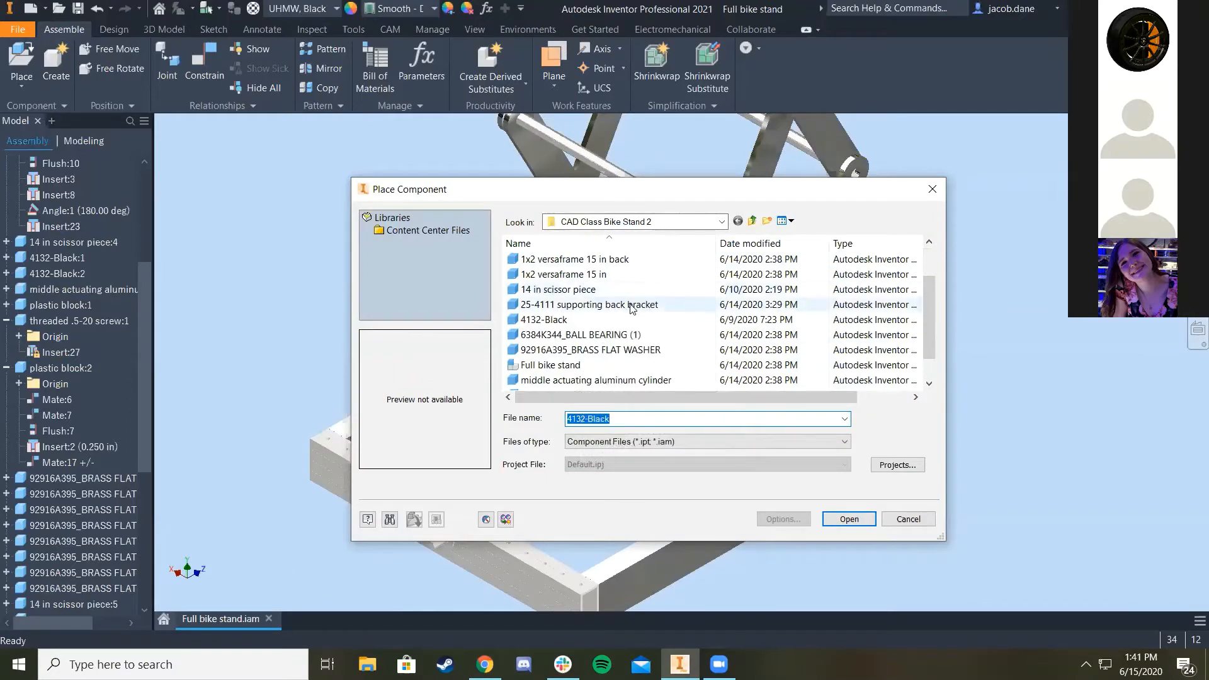
pyautogui.click(589, 305)
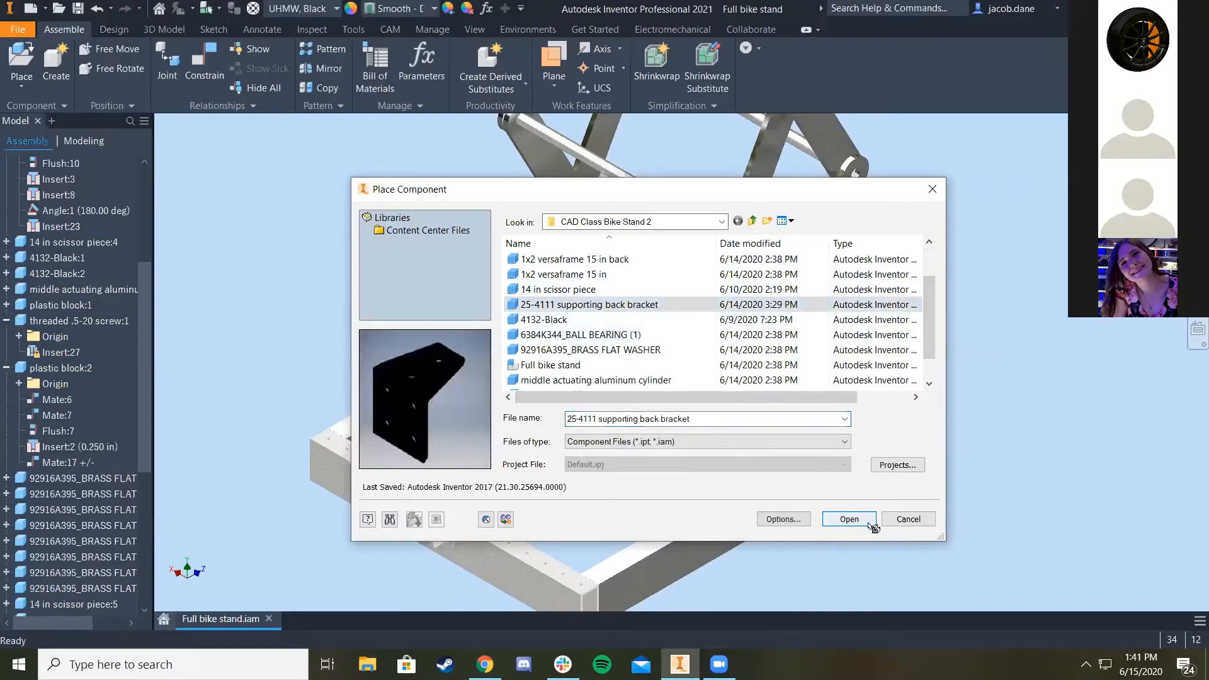
pyautogui.click(848, 520)
# Step: Place two copies of the supporting back bracket in the open space beside the frame, and end the placement
pyautogui.rightClick(671, 343)
pyautogui.scroll(2, 670, 343)
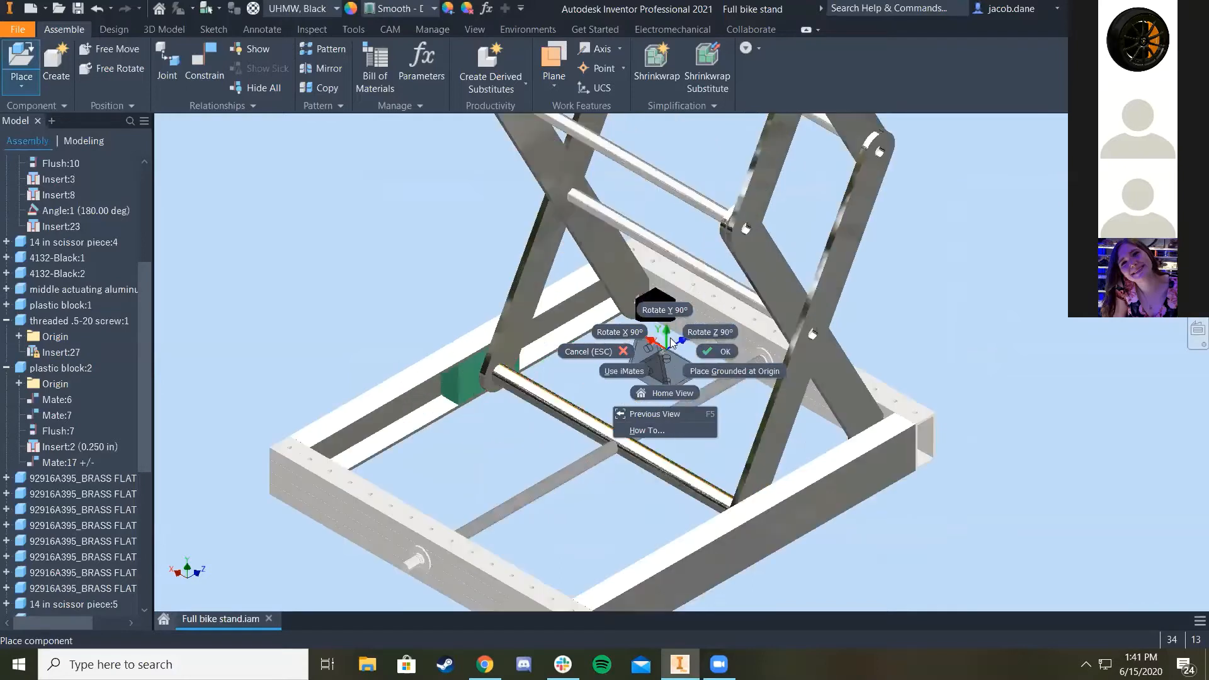
pyautogui.click(660, 348)
pyautogui.click(1023, 278)
pyautogui.click(1111, 380)
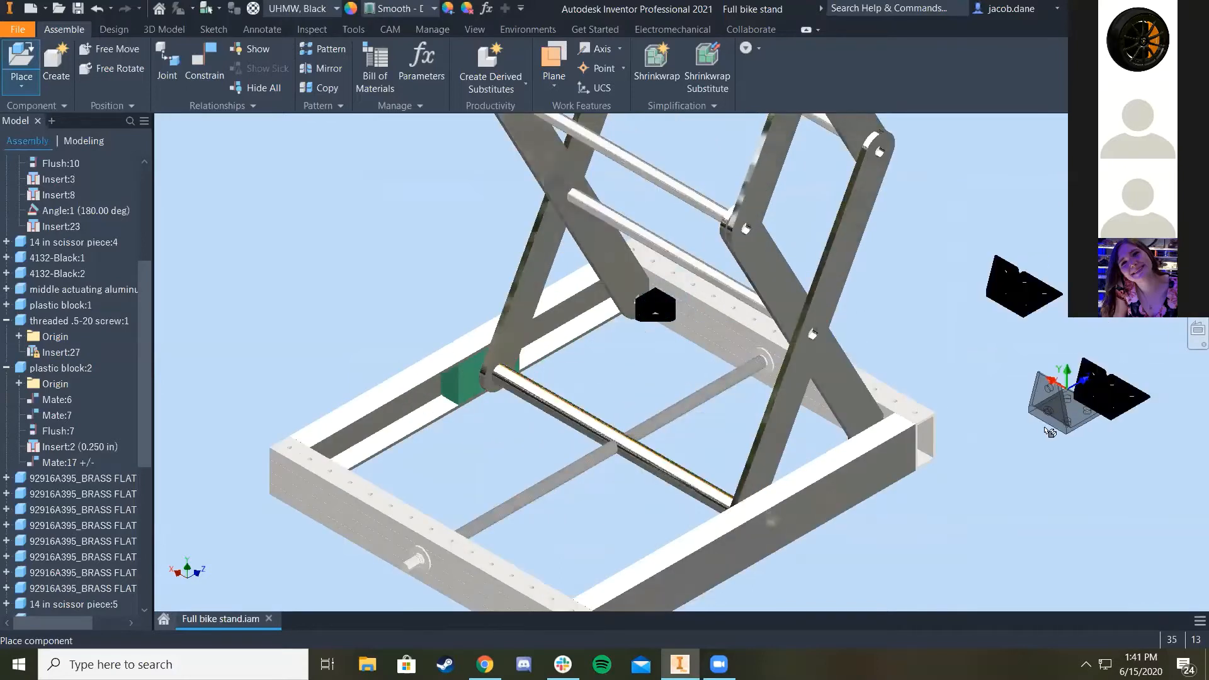
pyautogui.rightClick(1043, 427)
pyautogui.click(980, 426)
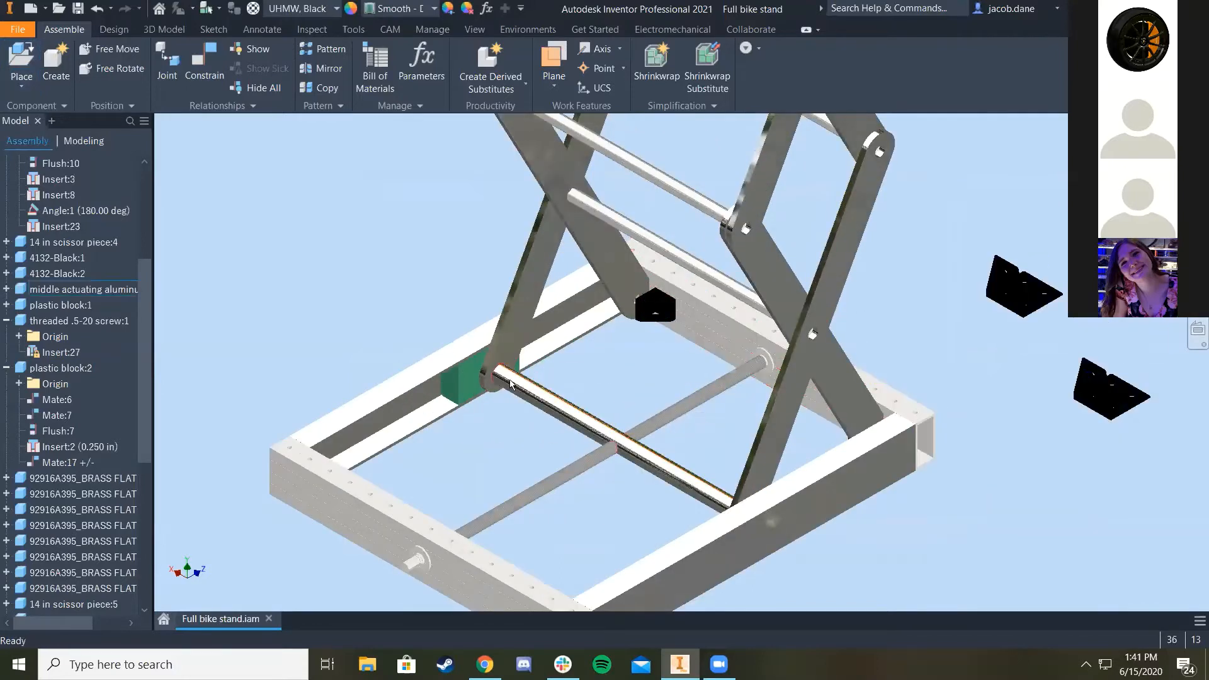
# Step: Lower the lift slightly by moving plastic block:2 forward, and delete the old bracket 4132-Black:2
pyautogui.click(470, 380)
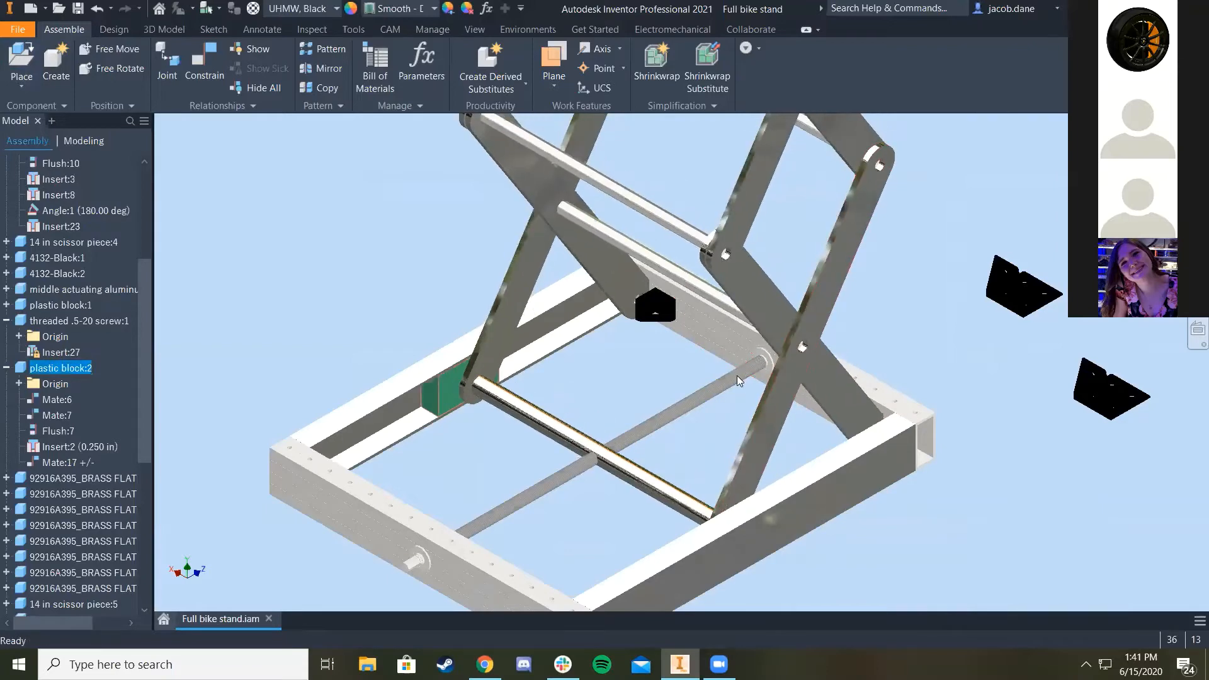
pyautogui.scroll(3, 677, 347)
pyautogui.scroll(-3, 629, 326)
pyautogui.click(628, 327)
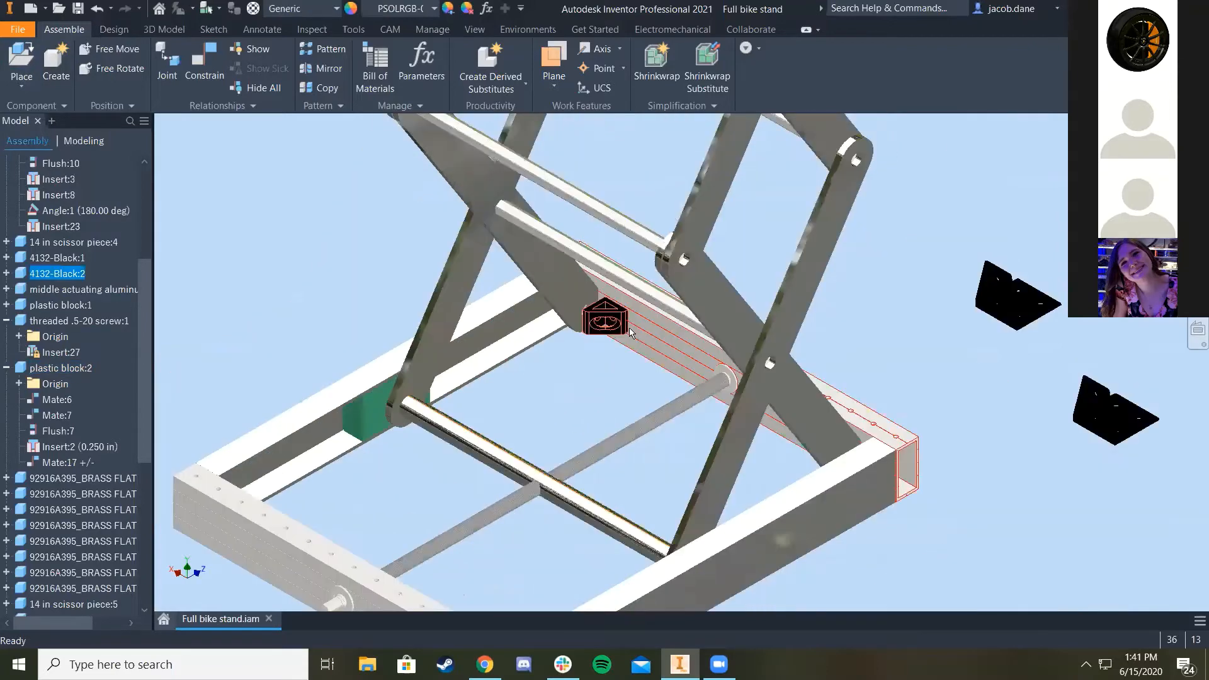
pyautogui.click(552, 353)
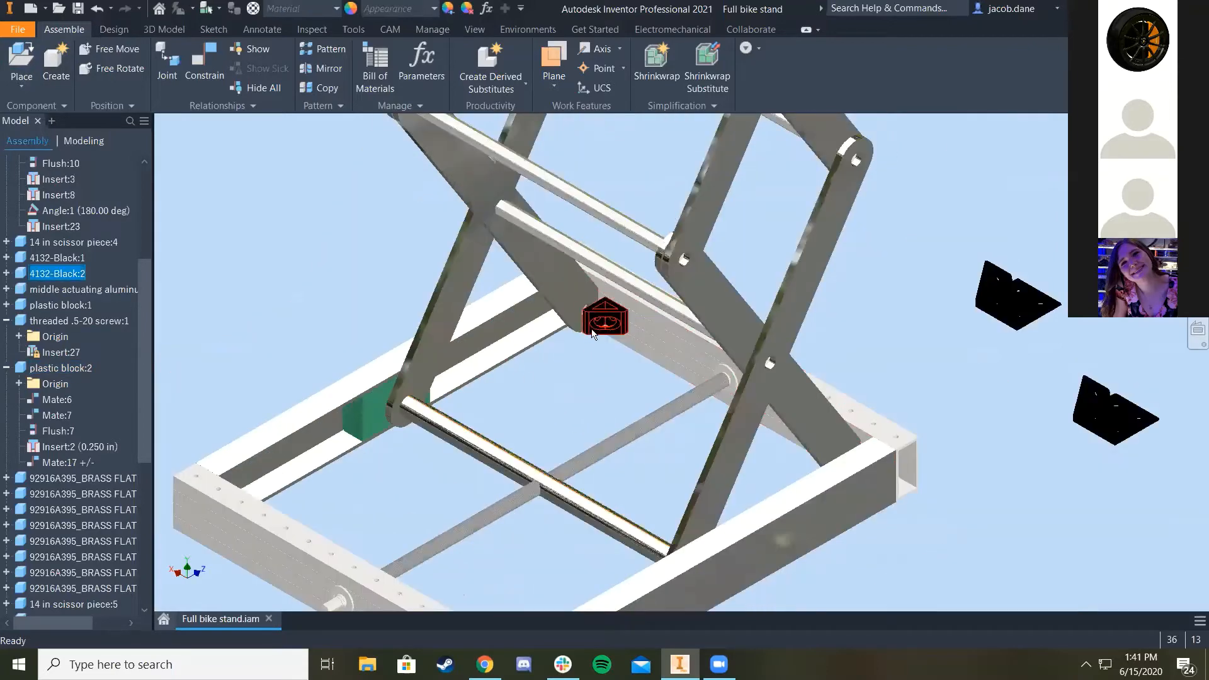
pyautogui.press('Delete')
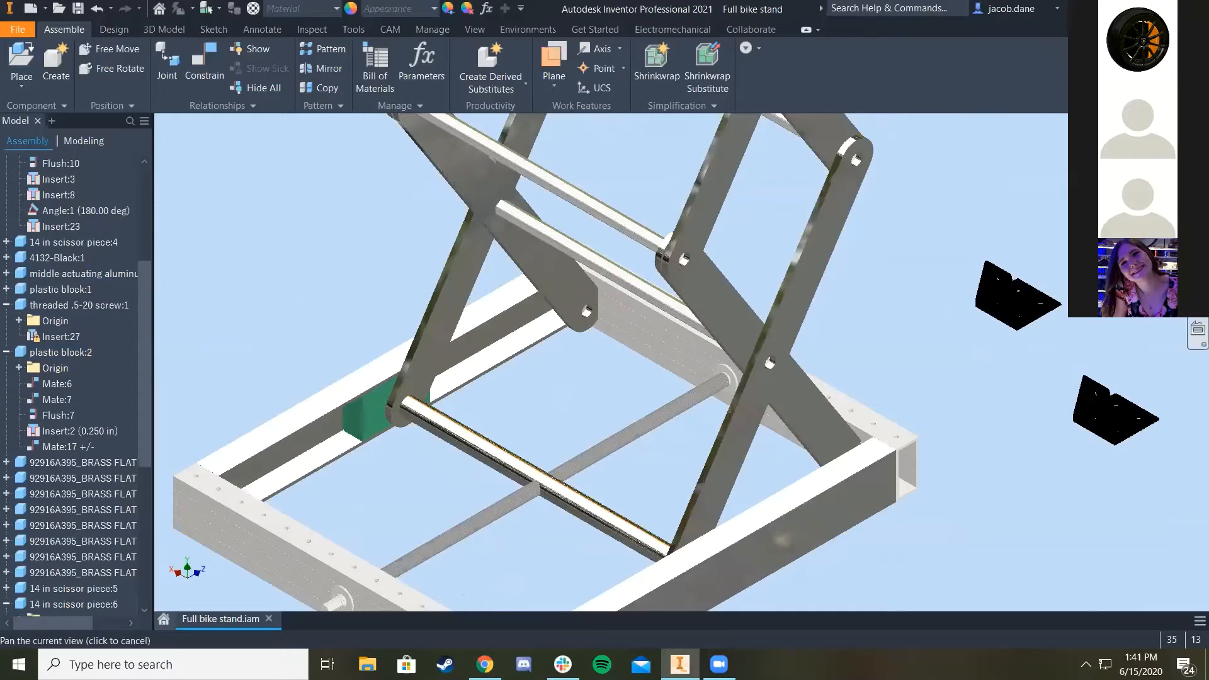
# Step: Delete the remaining old bracket 4132-Black:1 at the opposite rear scissor arm
pyautogui.press('F6')
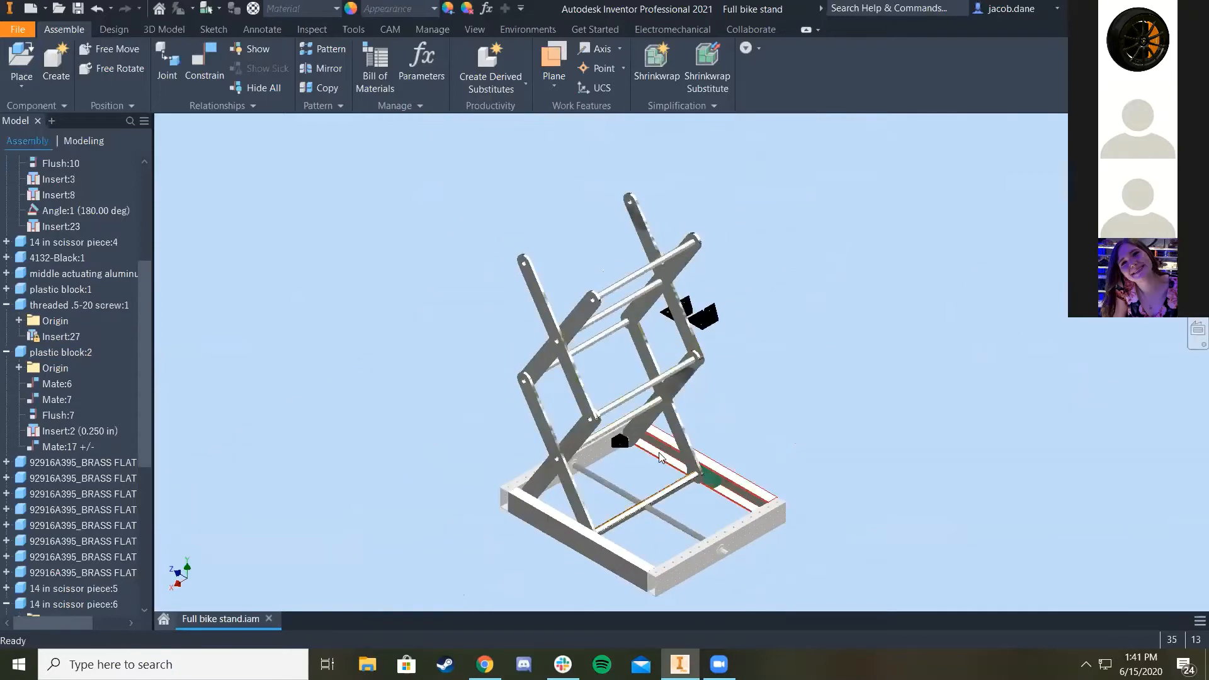
pyautogui.scroll(5, 664, 451)
pyautogui.click(535, 402)
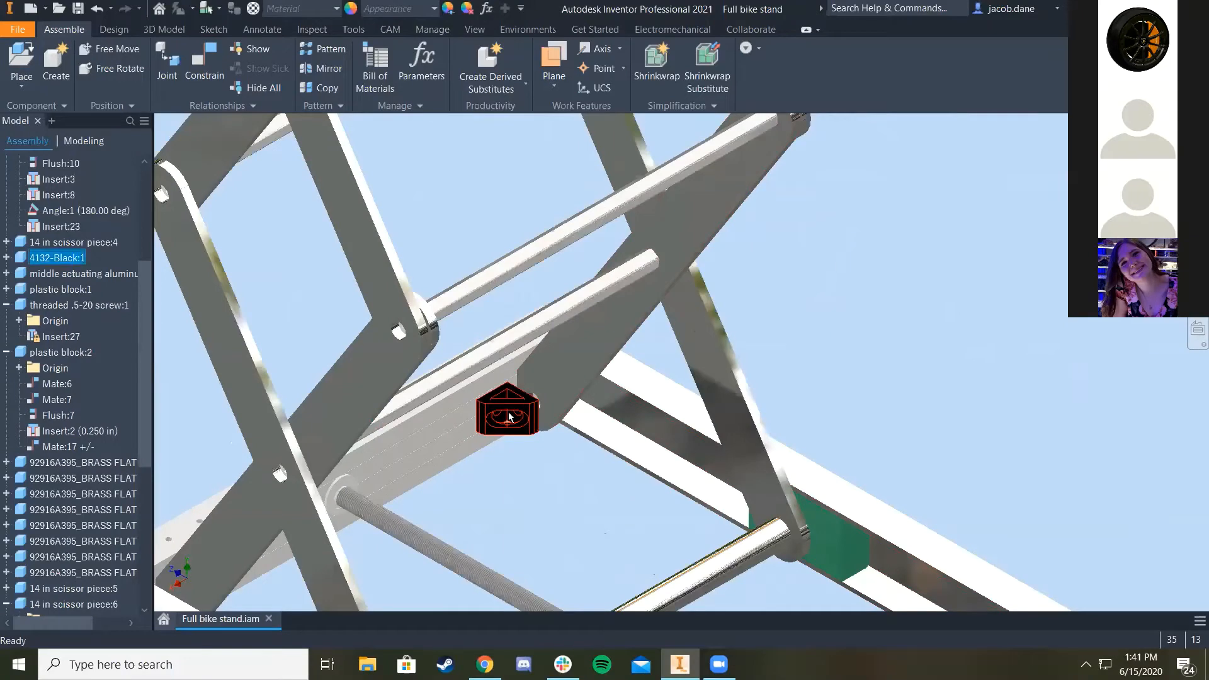
pyautogui.press('Delete')
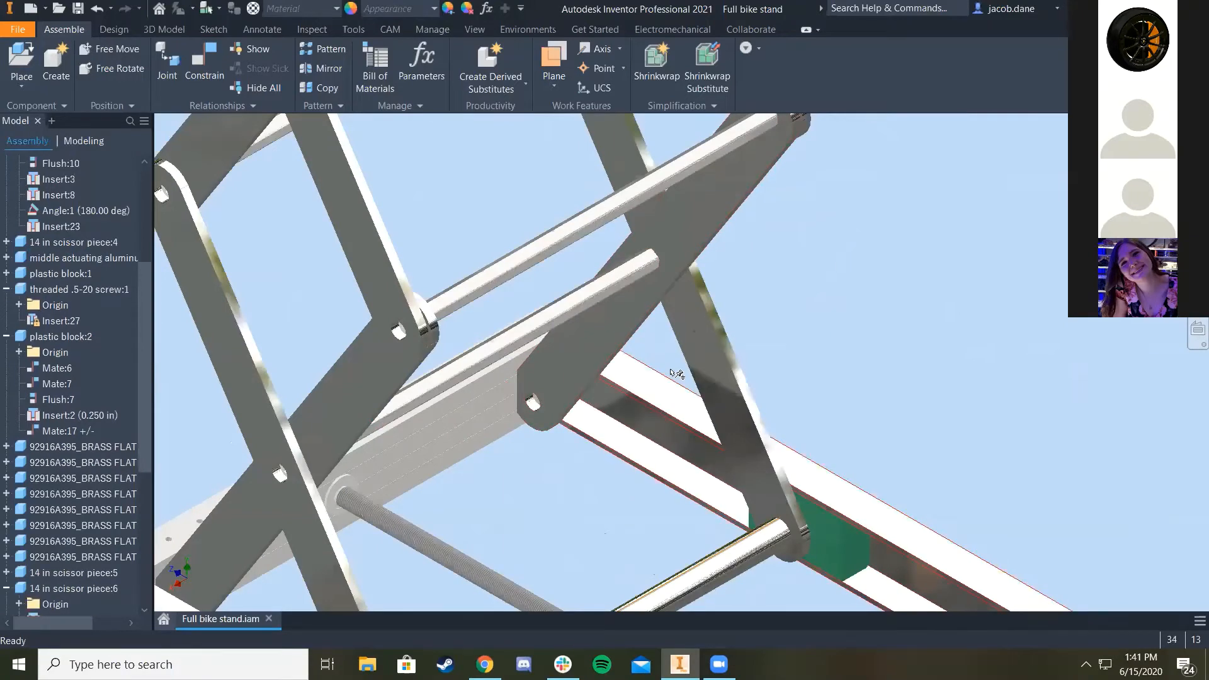
# Step: Mate the four-hole flange face of one supporting back bracket to the inner face of the rear frame tube at 0.000 in offset
pyautogui.scroll(-3, 576, 402)
pyautogui.moveTo(691, 274); pyautogui.dragTo(656, 331, button='middle')
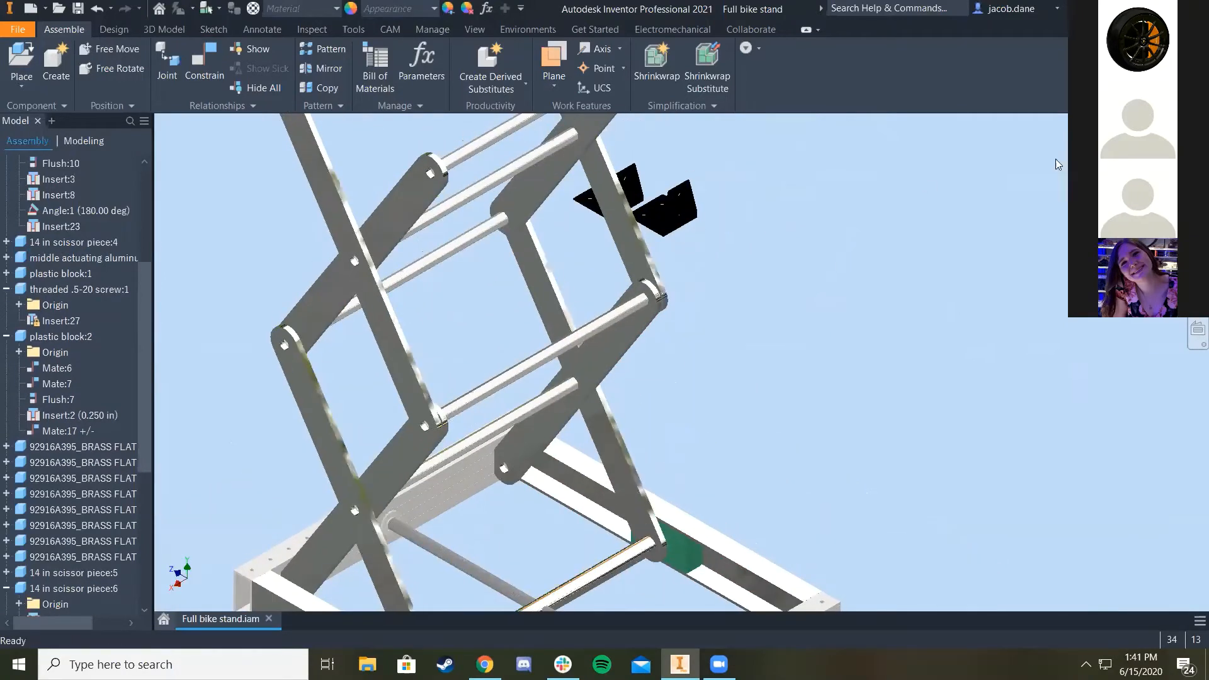
pyautogui.press('F6')
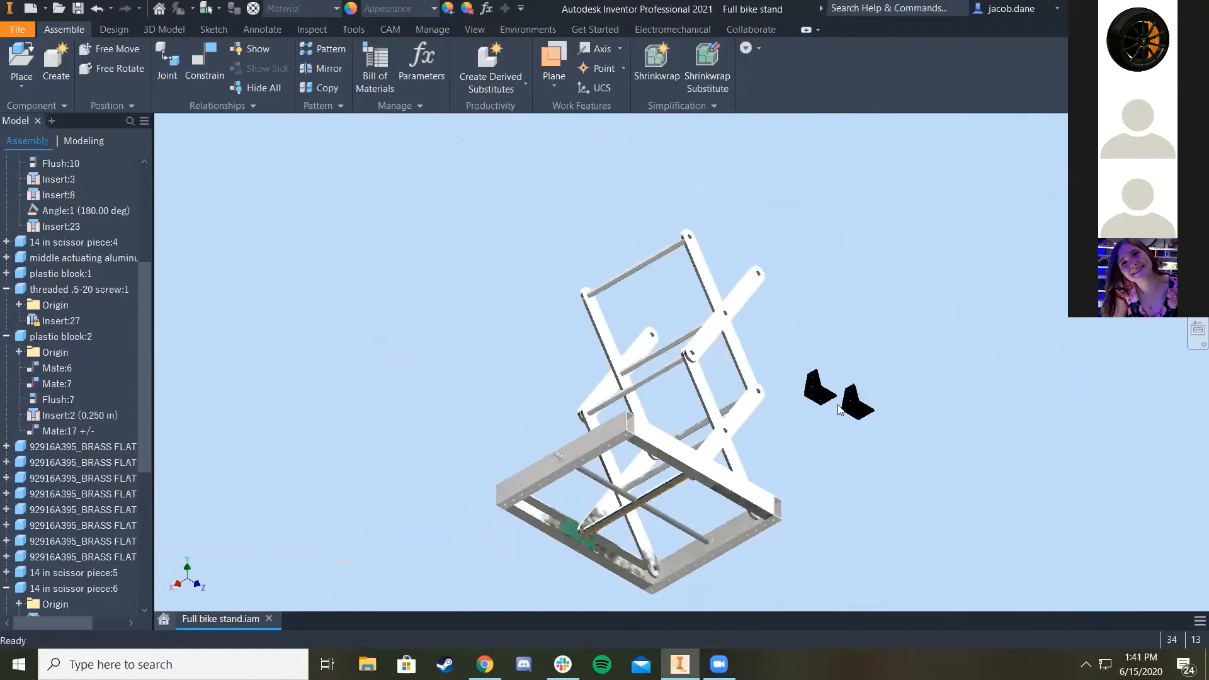
pyautogui.scroll(5, 837, 401)
pyautogui.press('c')
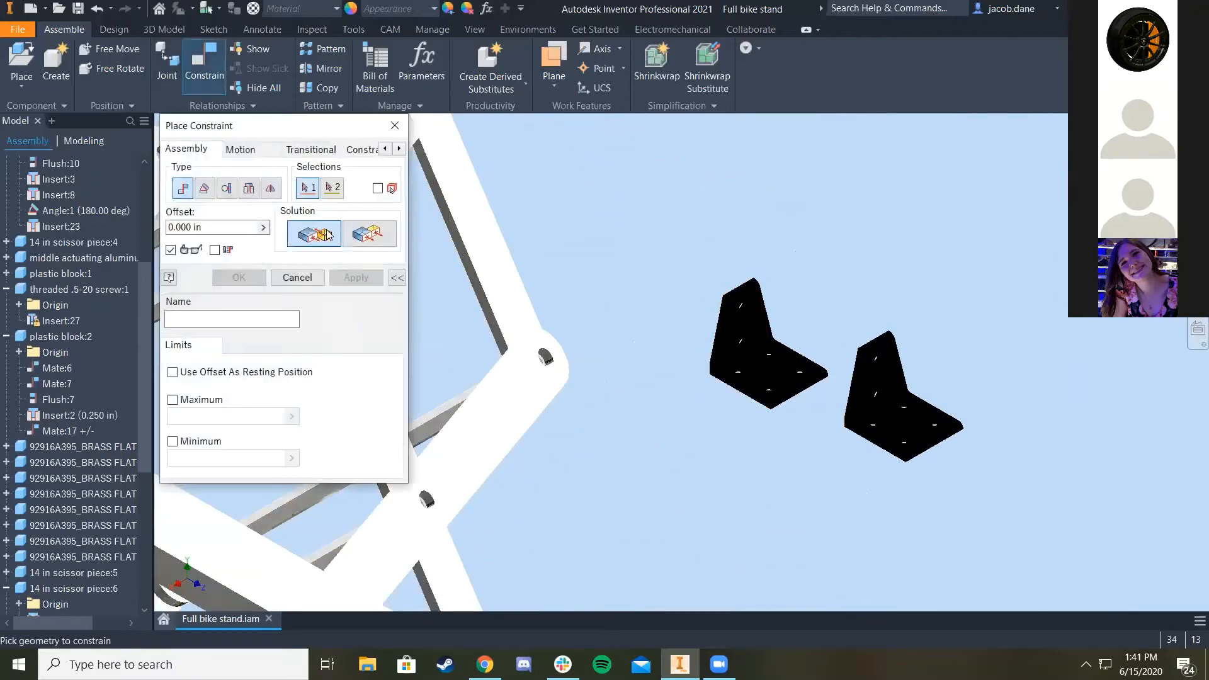
pyautogui.scroll(3, 856, 433)
pyautogui.click(881, 436)
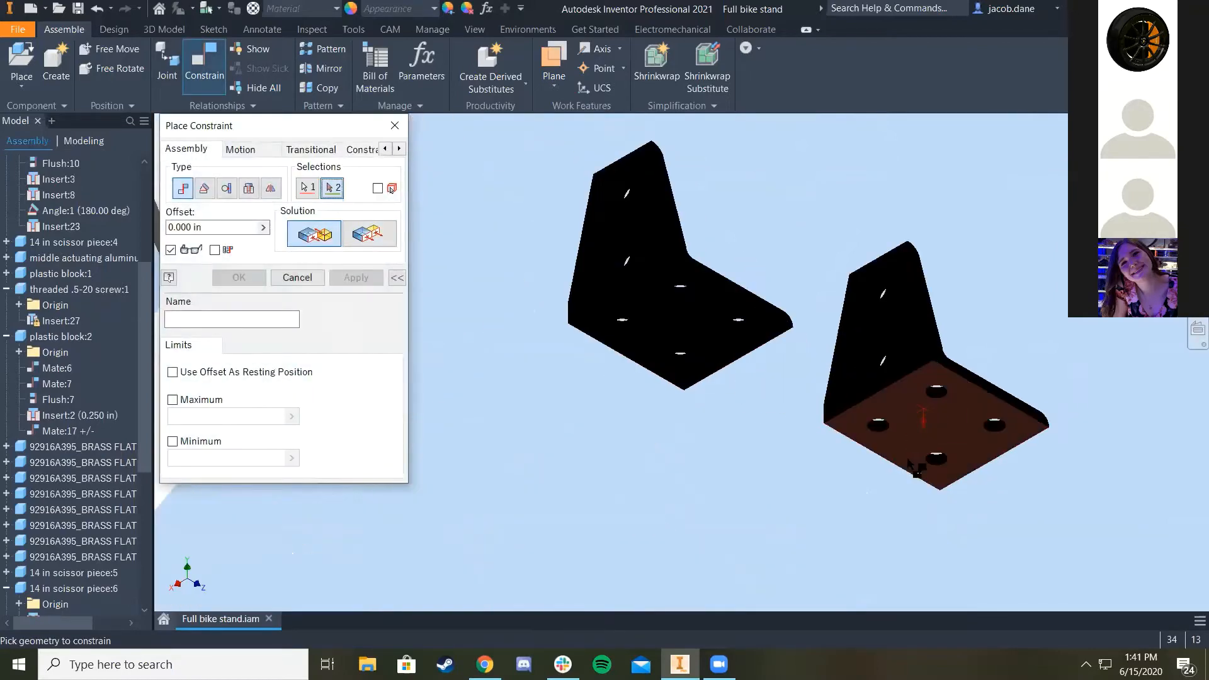
pyautogui.scroll(-6, 913, 466)
pyautogui.press('F6')
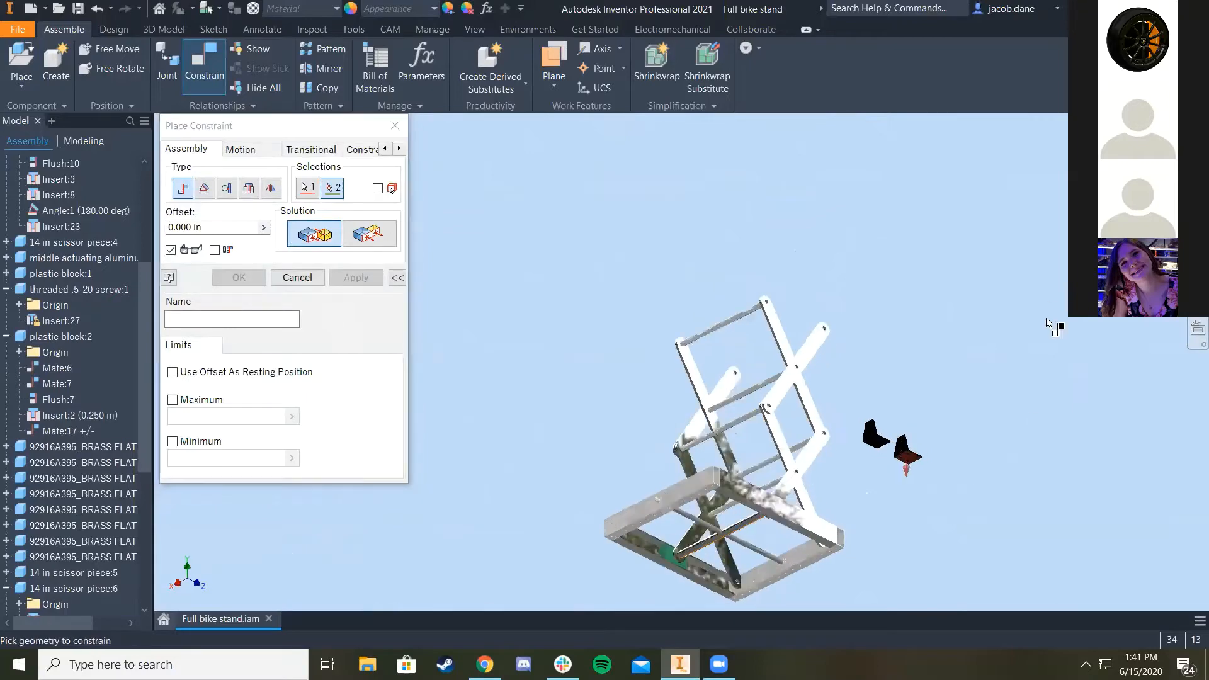
pyautogui.scroll(5, 750, 423)
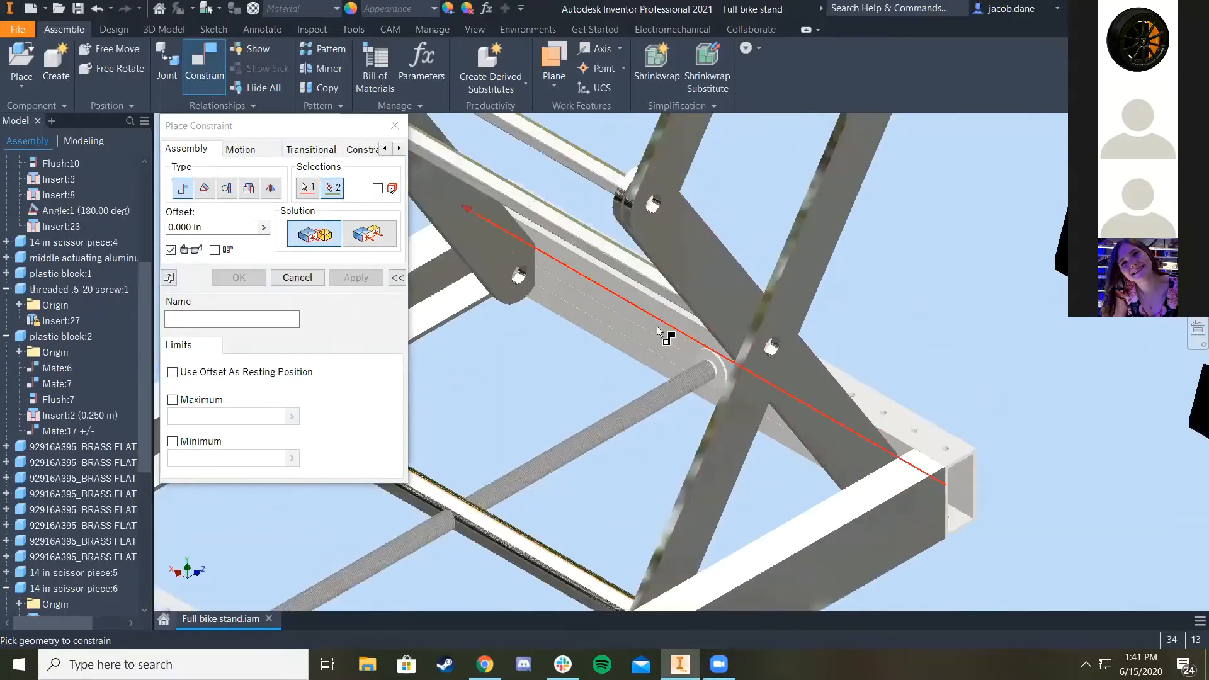
pyautogui.click(560, 280)
pyautogui.scroll(-5, 592, 369)
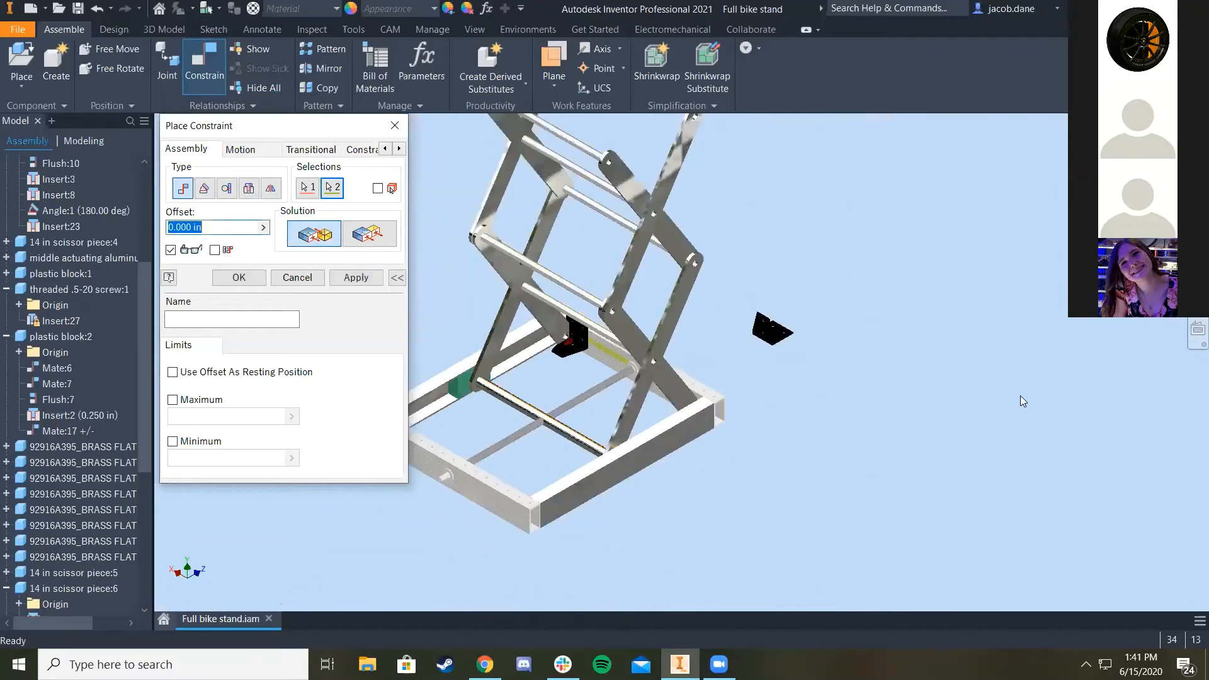
pyautogui.click(359, 274)
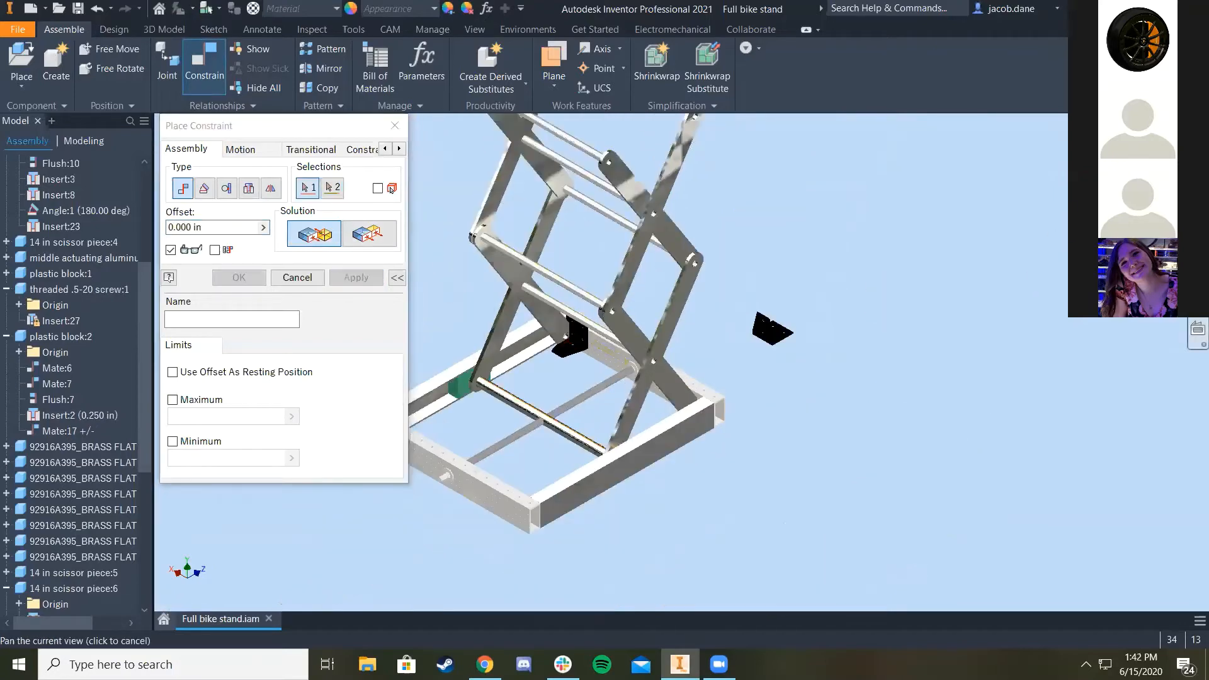
# Step: Mate the other supporting back bracket's four-hole flange face to the same inner tube face at 0.000 in offset, and end constraining
pyautogui.press('F5')
pyautogui.click(848, 385)
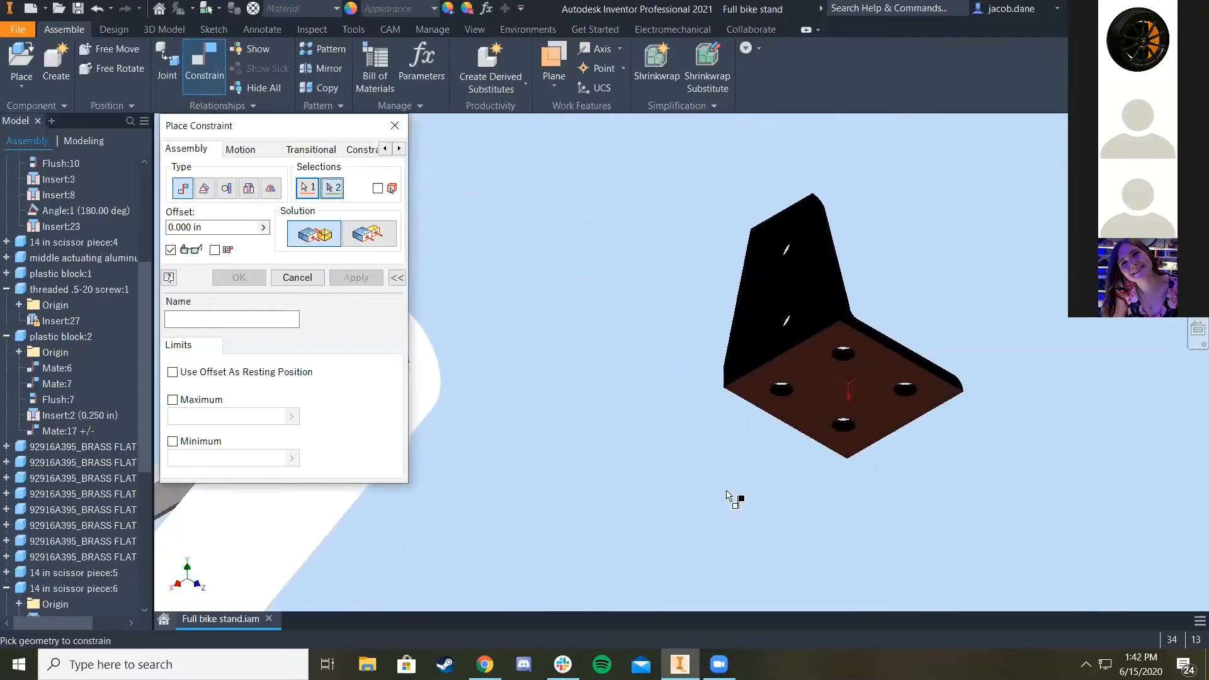
pyautogui.scroll(-5, 729, 497)
pyautogui.scroll(4, 756, 504)
pyautogui.moveTo(756, 540); pyautogui.dragTo(897, 363, button='middle')
pyautogui.scroll(-2, 825, 435)
pyautogui.scroll(-2, 663, 594)
pyautogui.keyDown('shift'); pyautogui.moveTo(841, 532); pyautogui.dragTo(665, 446, button='middle'); pyautogui.keyUp('shift')
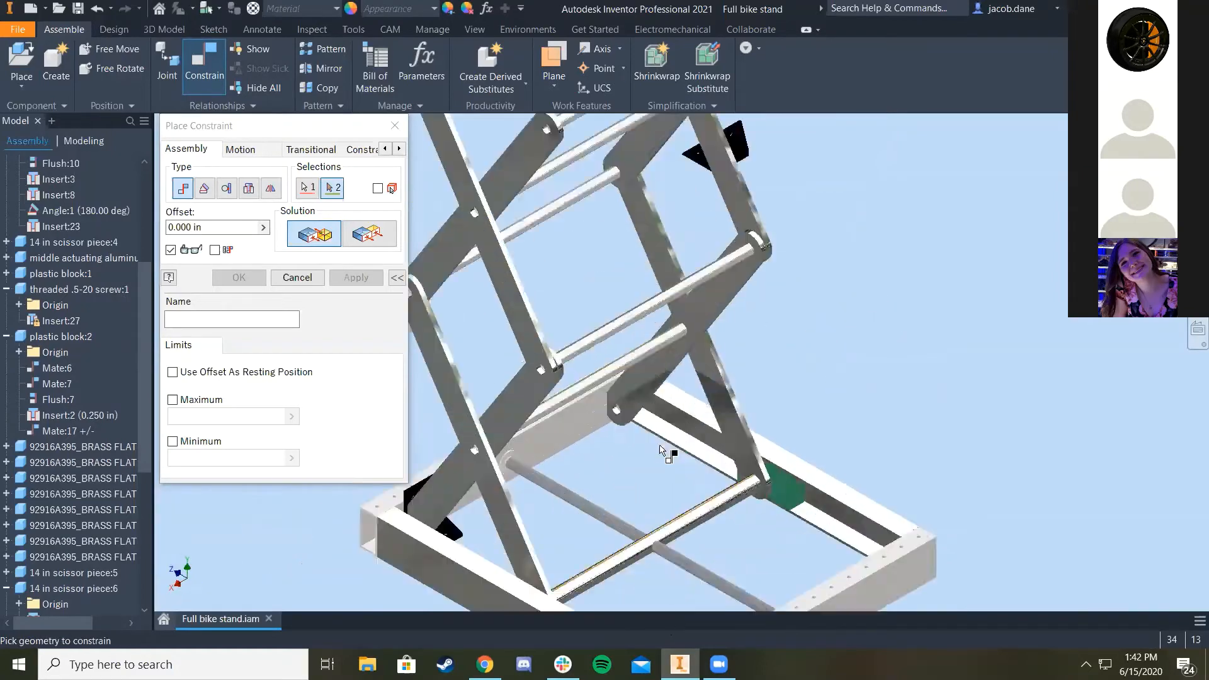
pyautogui.scroll(4, 665, 446)
pyautogui.click(516, 390)
pyautogui.scroll(-3, 628, 422)
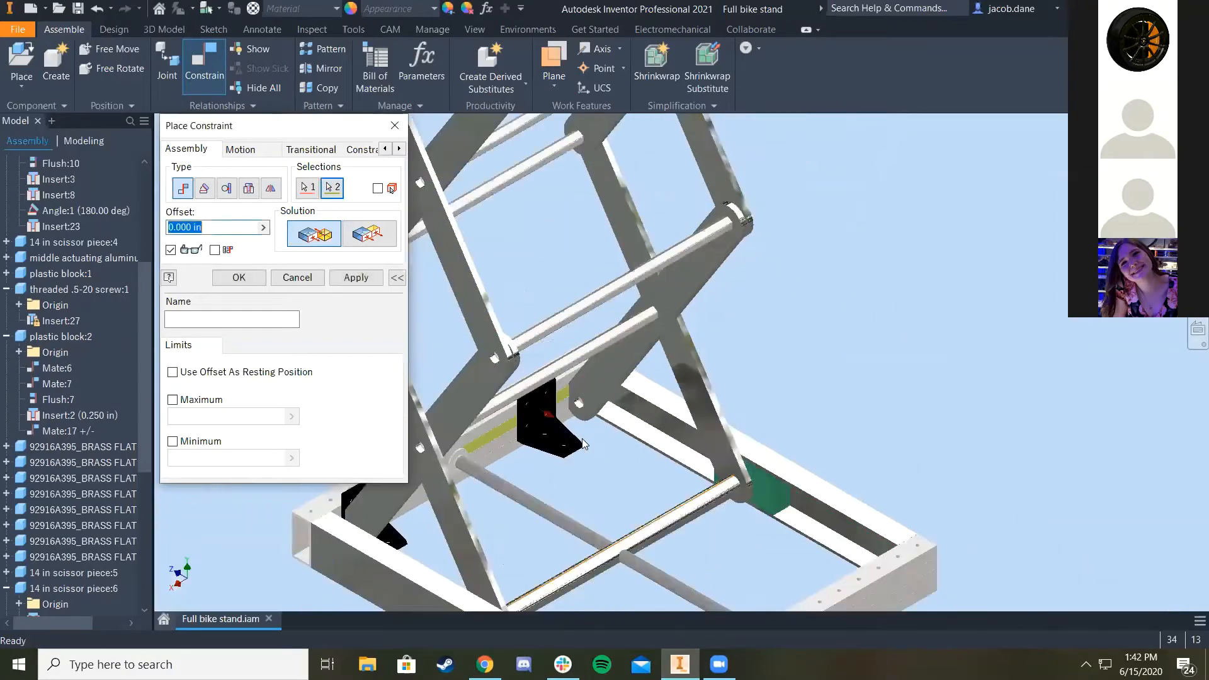
pyautogui.scroll(3, 624, 435)
pyautogui.moveTo(579, 488); pyautogui.dragTo(553, 455, button='middle')
pyautogui.click(356, 277)
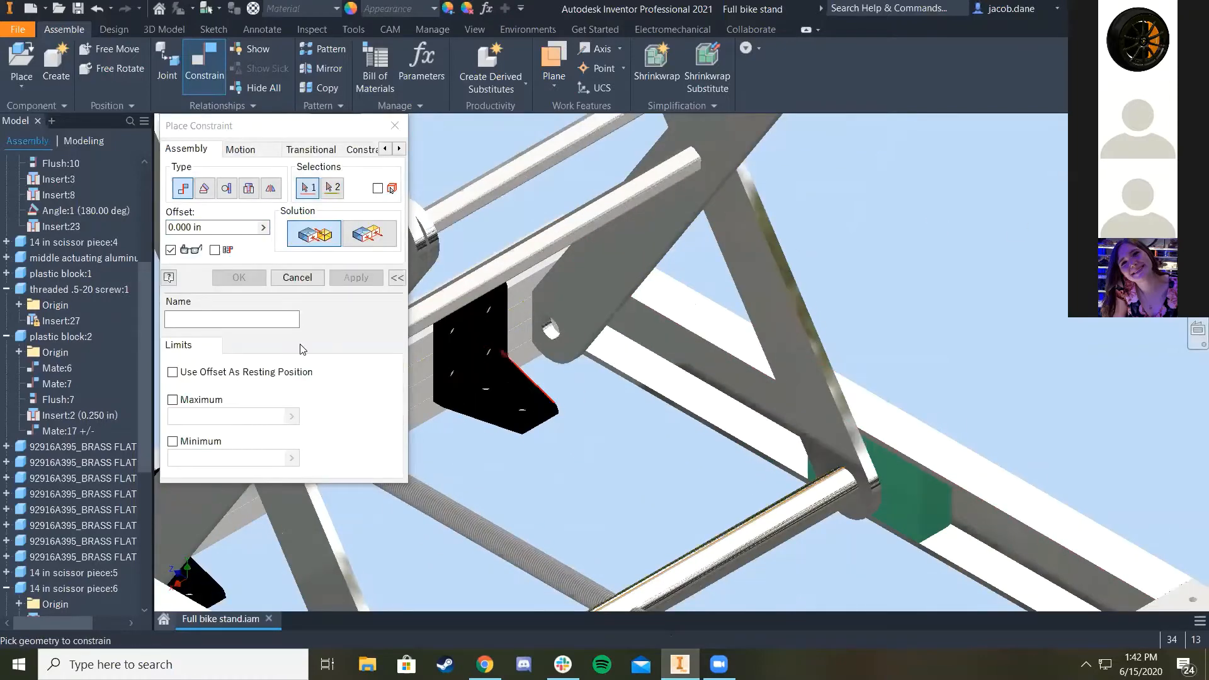
pyautogui.click(297, 277)
pyautogui.click(353, 29)
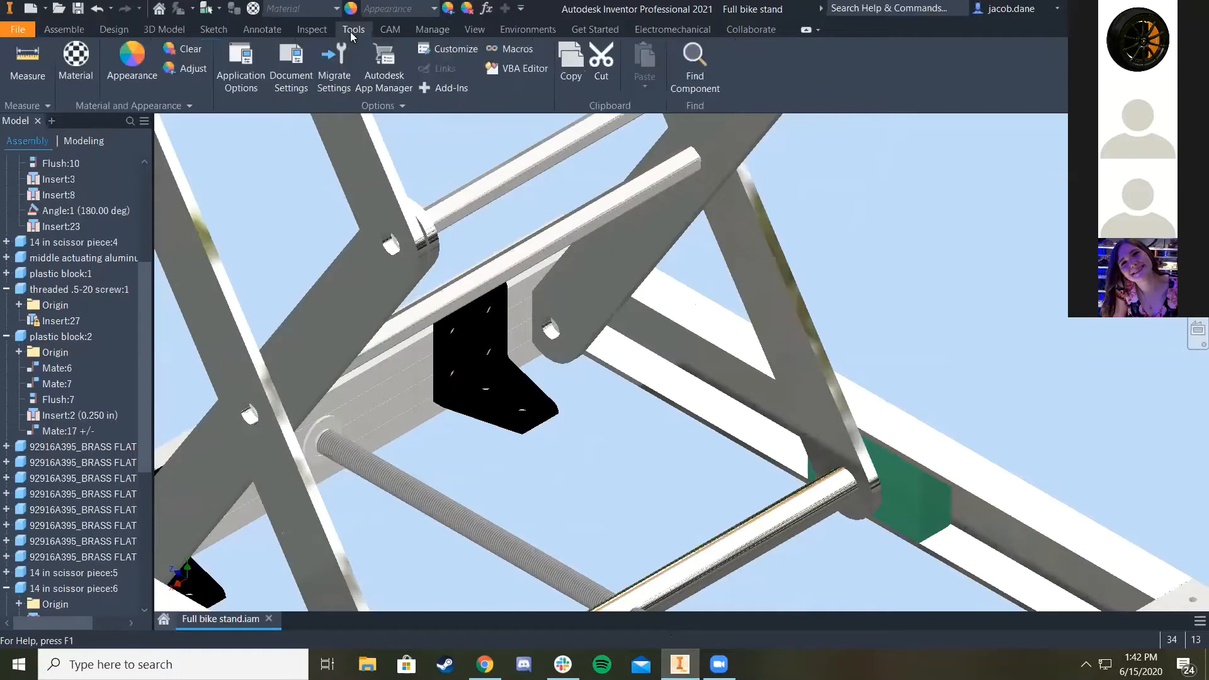
pyautogui.click(27, 63)
pyautogui.scroll(5, 425, 381)
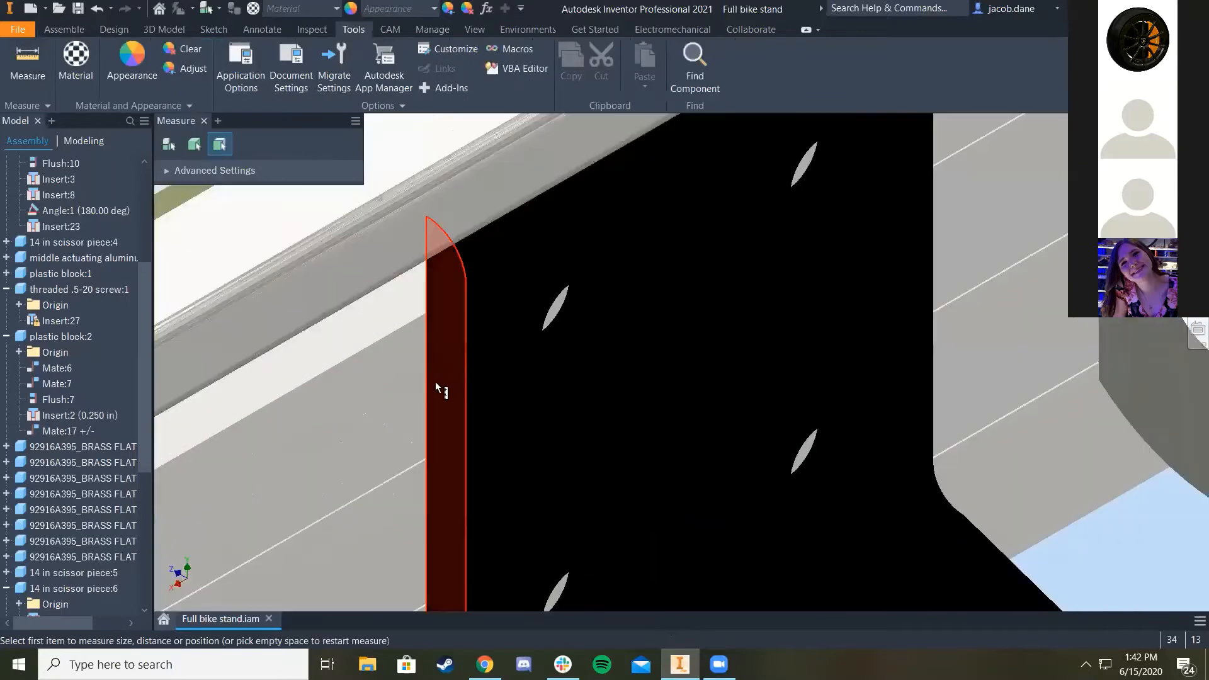
pyautogui.scroll(-8, 440, 387)
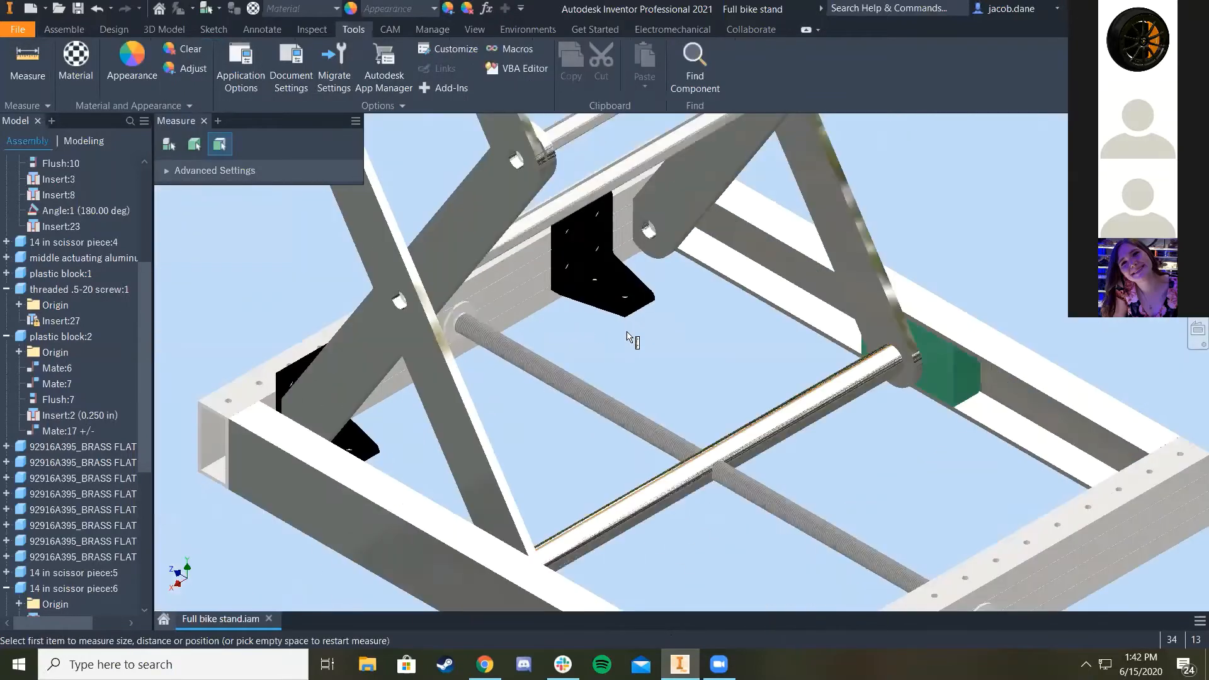
pyautogui.moveTo(627, 331); pyautogui.dragTo(570, 344, button='middle')
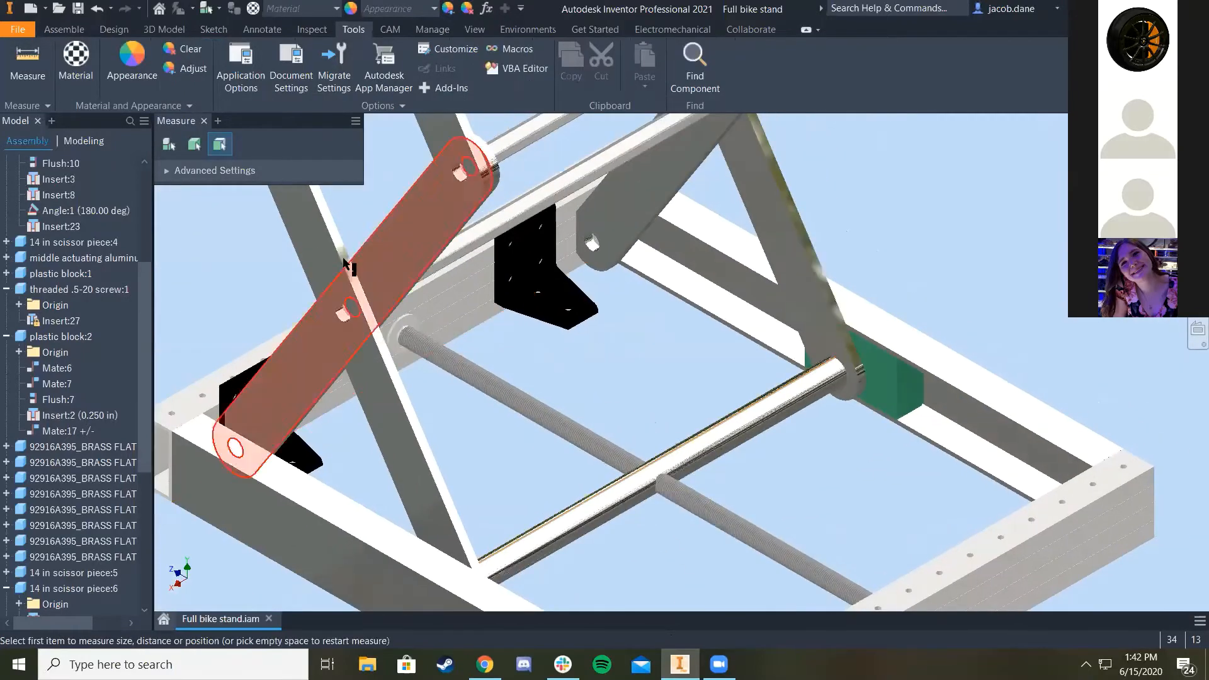
pyautogui.click(205, 121)
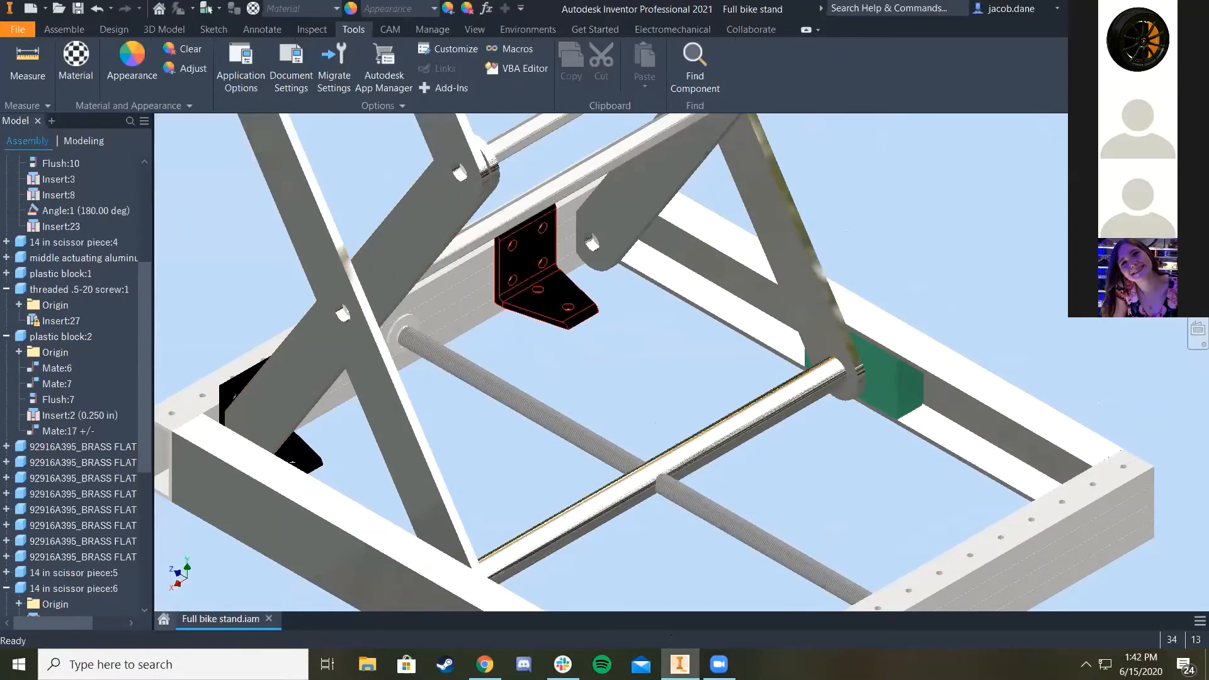
# Step: Open the 25-4111 supporting back bracket part and create a work plane midway between its two opposite side faces
pyautogui.rightClick(525, 233)
pyautogui.click(529, 201)
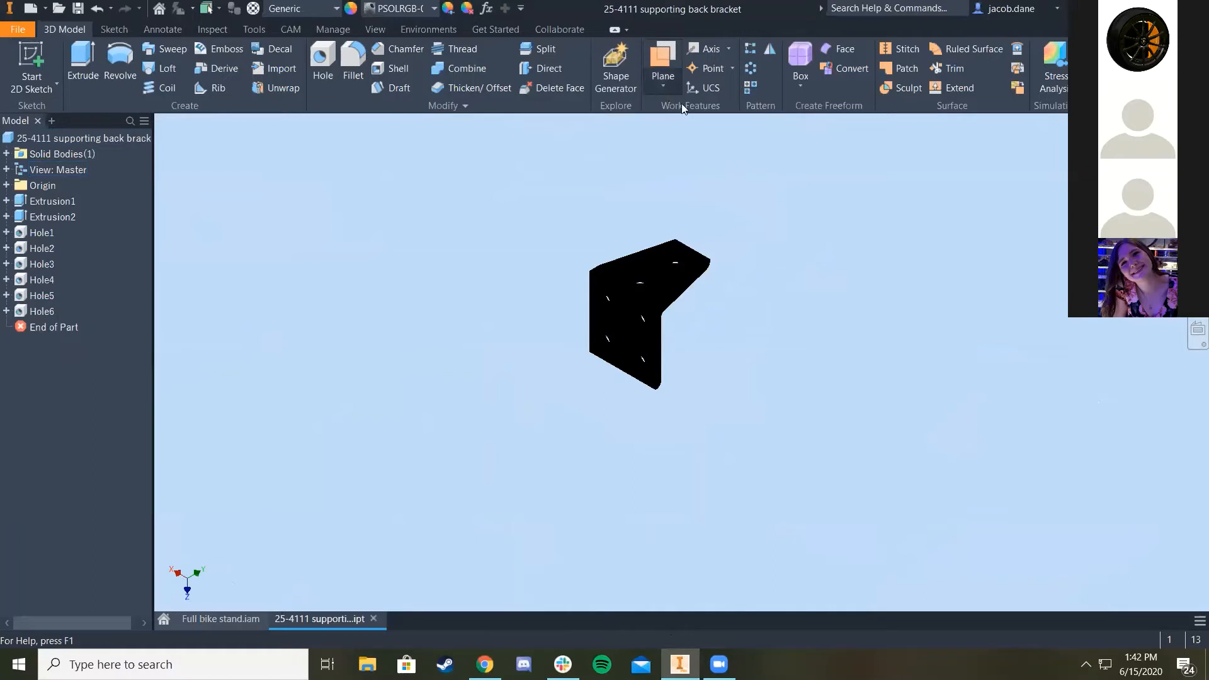
pyautogui.click(663, 81)
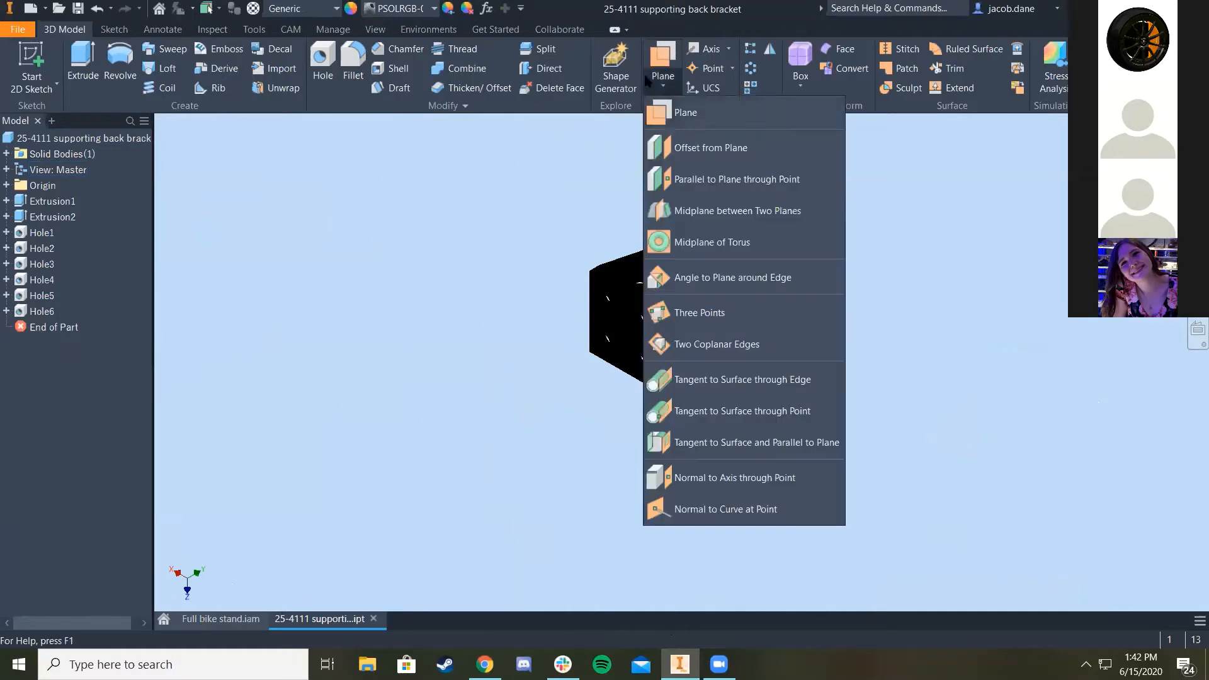
pyautogui.click(763, 210)
pyautogui.scroll(-5, 709, 385)
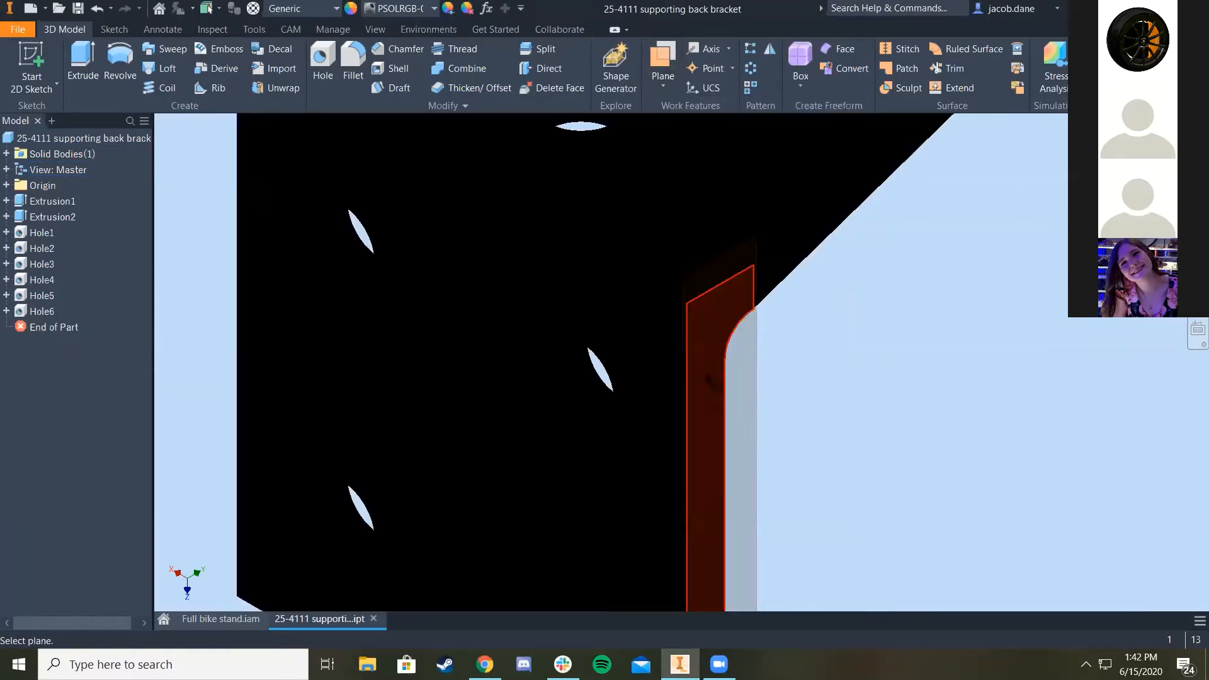
pyautogui.press('Escape')
pyautogui.press('F6')
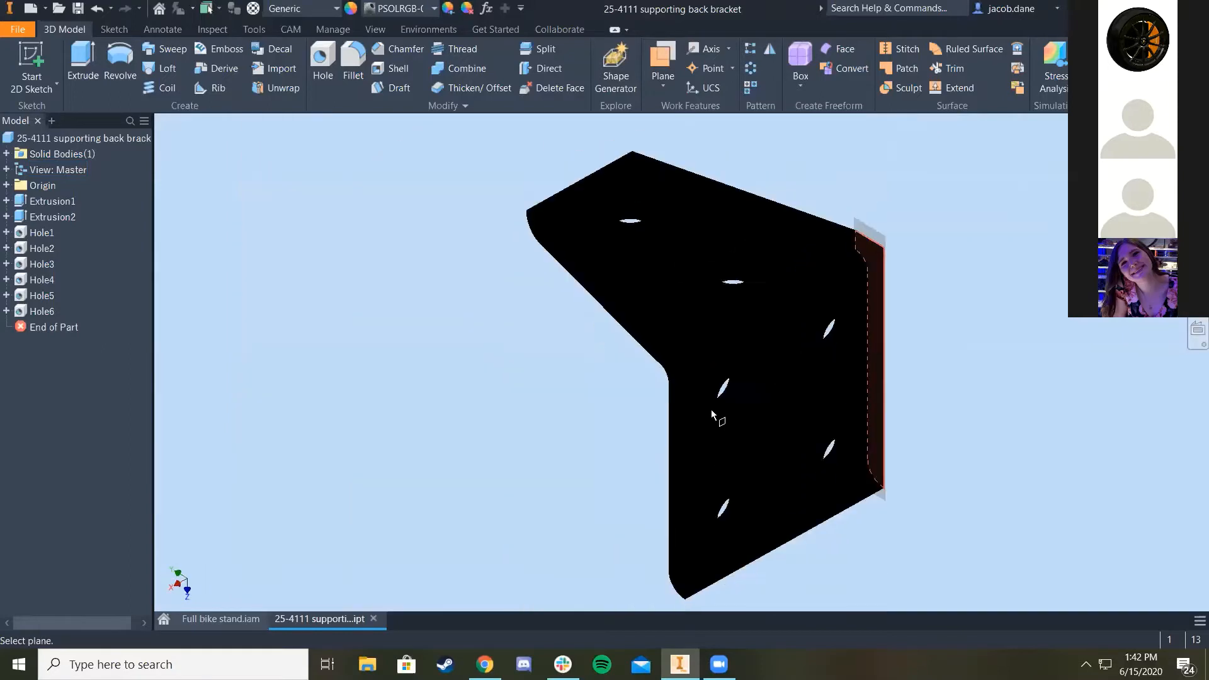
pyautogui.scroll(-5, 712, 410)
pyautogui.click(574, 314)
pyautogui.press('F6')
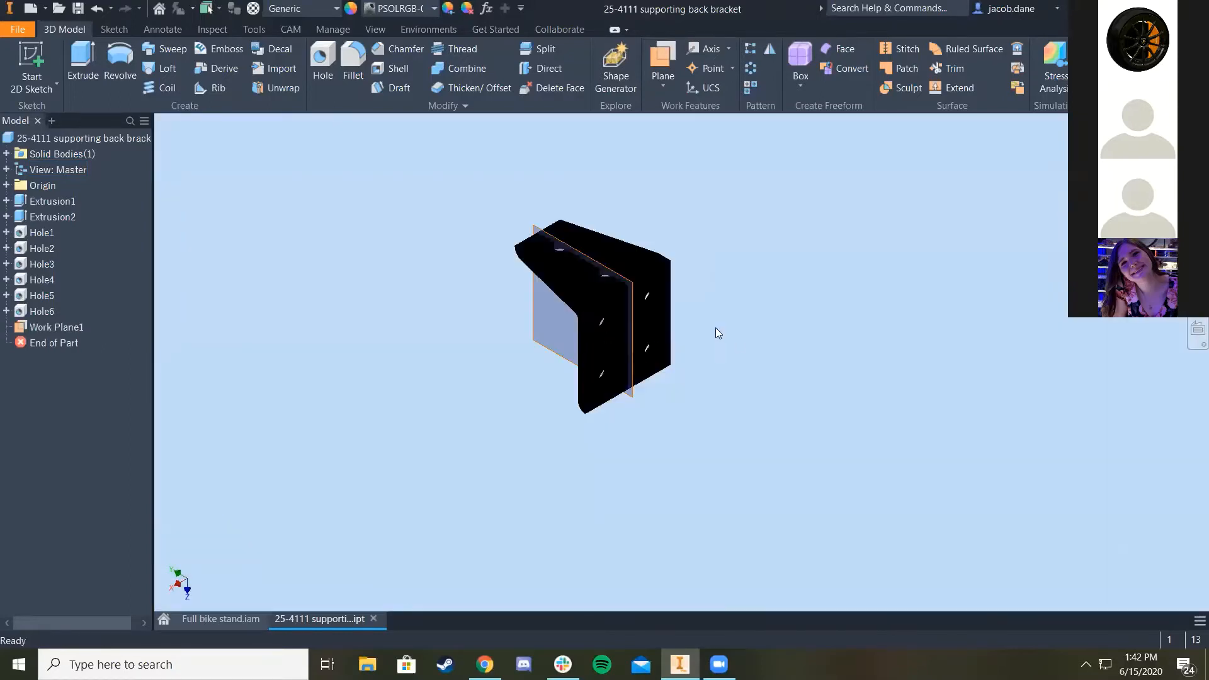
pyautogui.rightClick(350, 267)
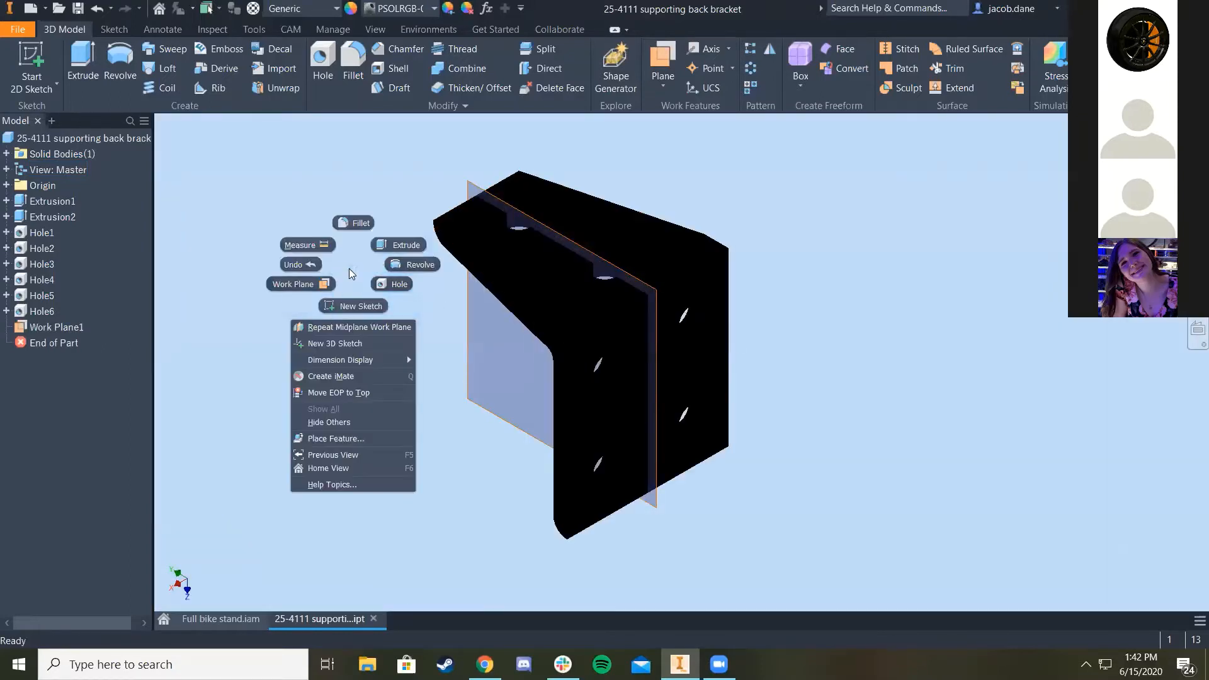
pyautogui.press('Escape')
# Step: From the assembly, open the 1x2 versaframe 15 in back tube and create a midplane between its two hole-patterned narrow faces
pyautogui.click(221, 618)
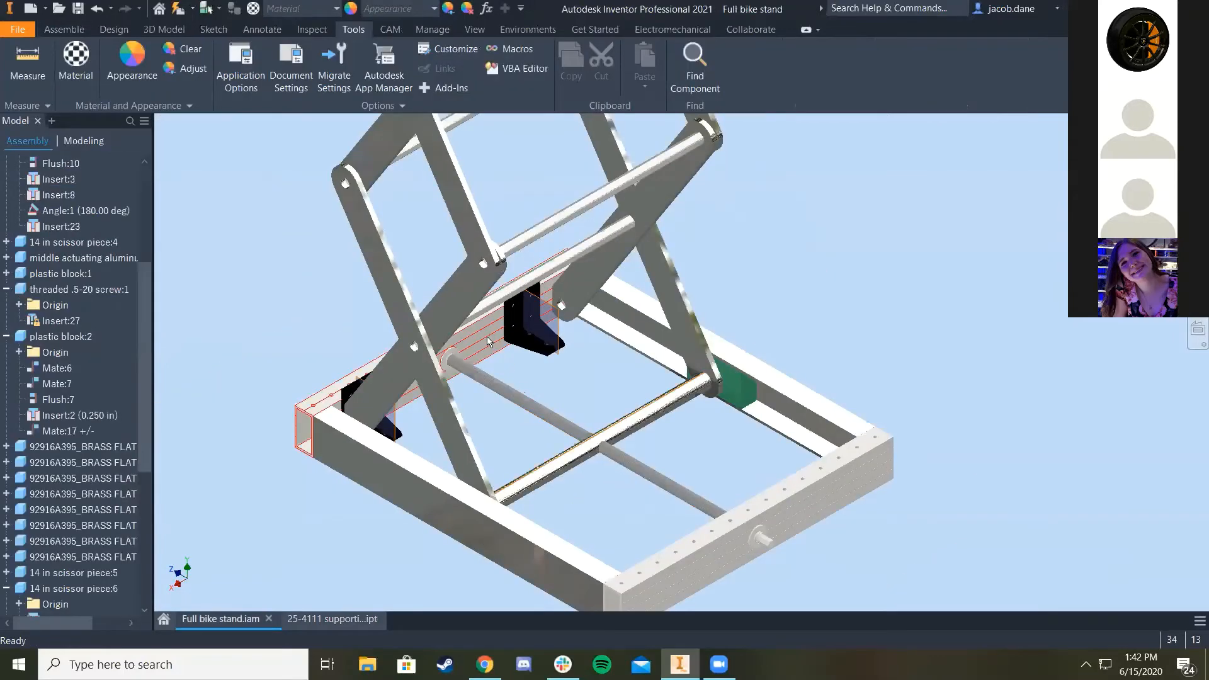
pyautogui.rightClick(486, 337)
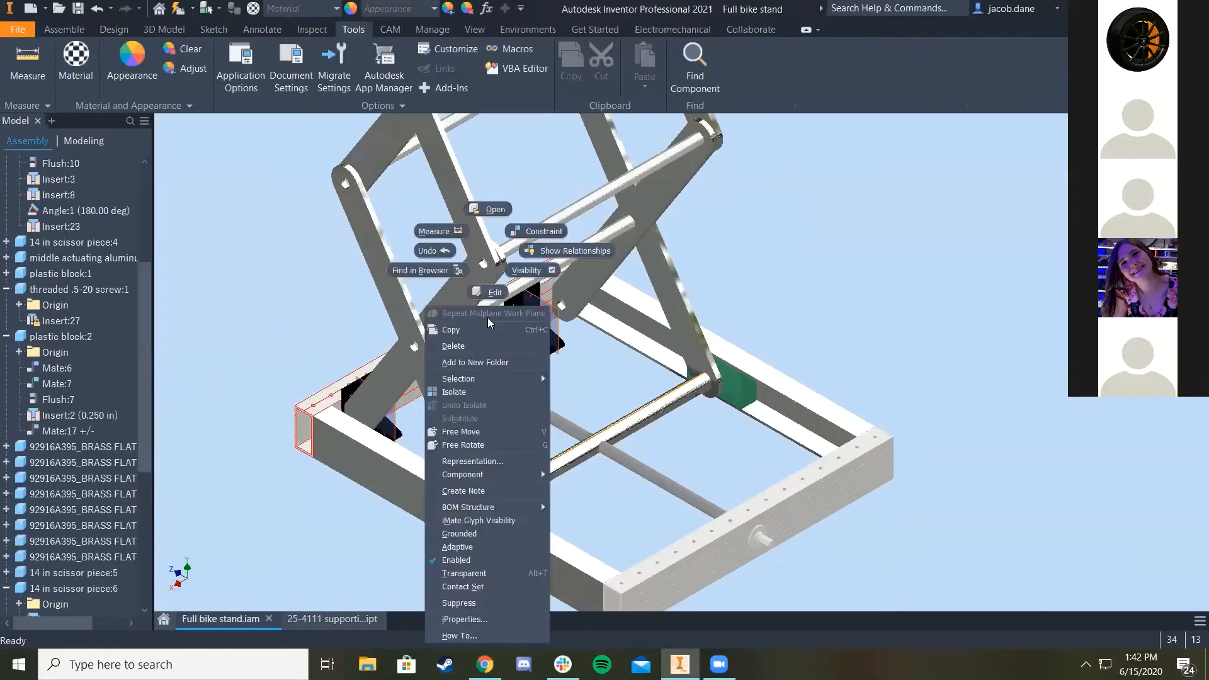
pyautogui.click(492, 205)
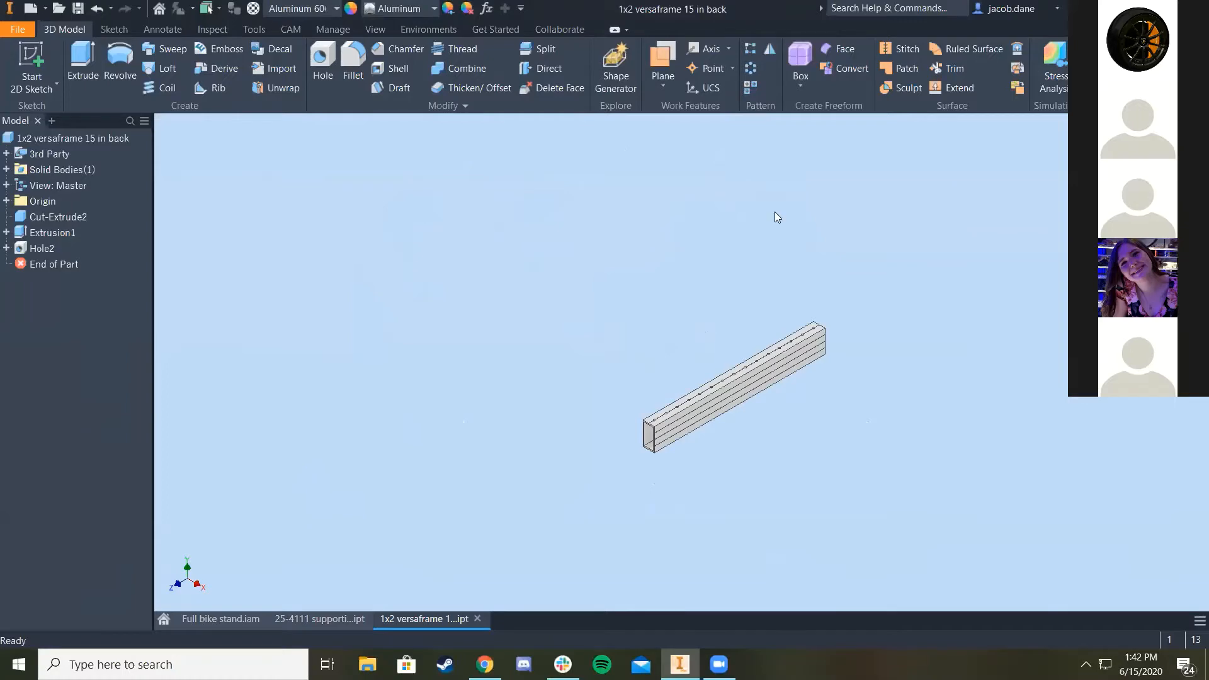
pyautogui.click(662, 69)
pyautogui.click(728, 214)
pyautogui.scroll(-2, 746, 399)
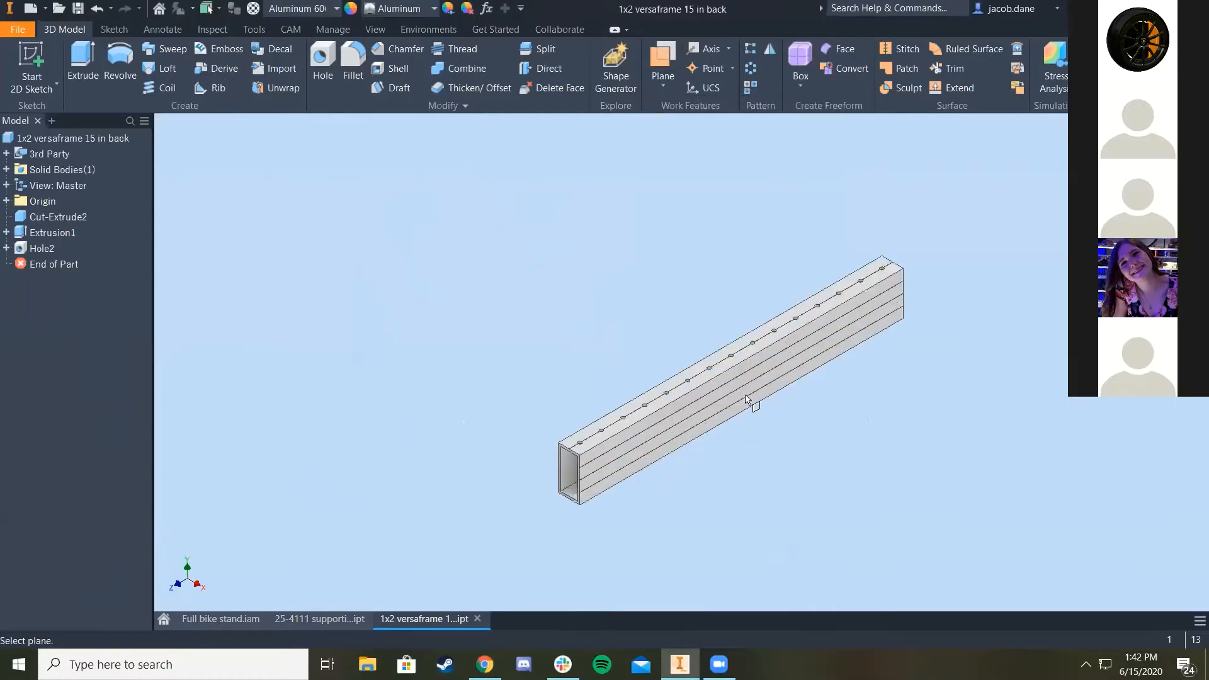
pyautogui.scroll(-5, 746, 395)
pyautogui.click(681, 294)
pyautogui.moveTo(830, 268); pyautogui.dragTo(830, 267, button='middle')
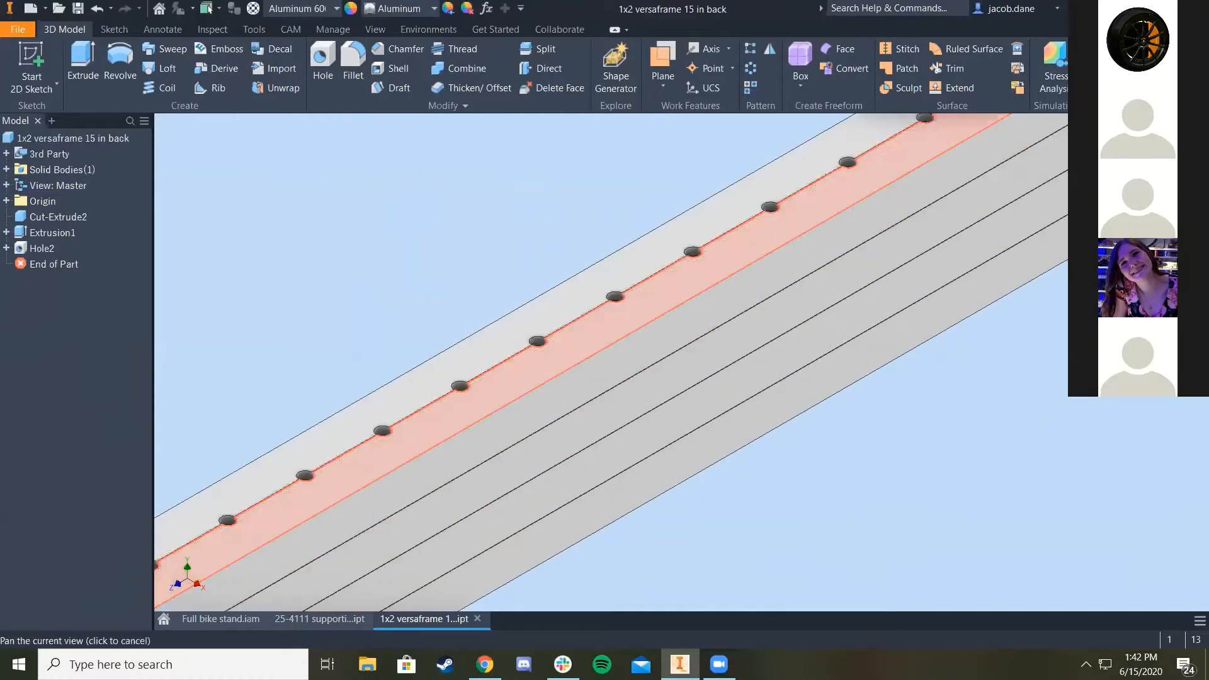
pyautogui.press('F5')
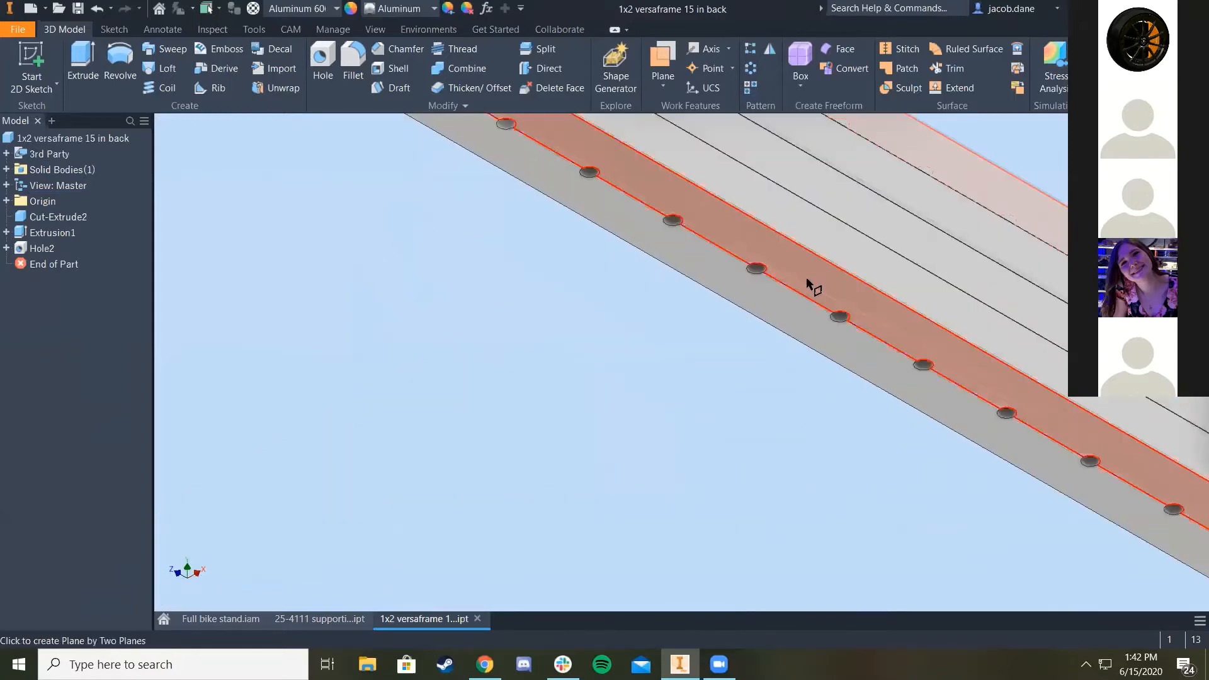
pyautogui.click(809, 282)
pyautogui.scroll(4, 765, 329)
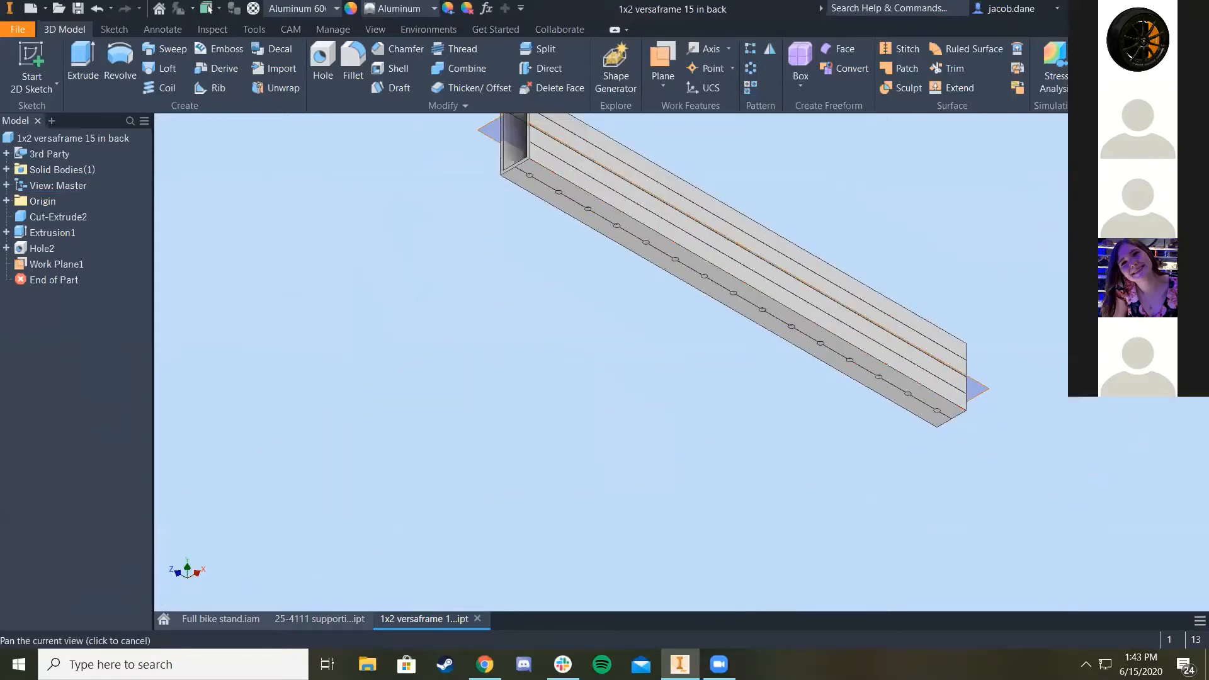
pyautogui.press('F6')
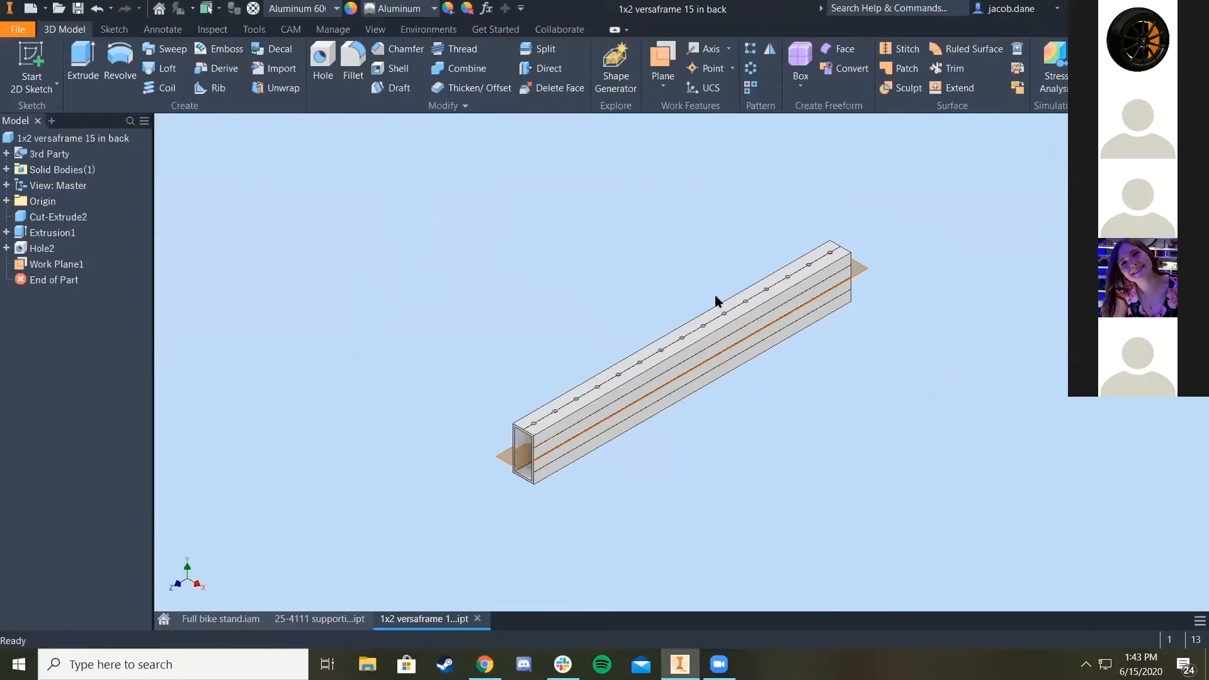
pyautogui.rightClick(615, 274)
pyautogui.click(621, 267)
# Step: In the Full bike stand assembly, constrain one supporting back bracket's work plane flush with the rear tube's midplane at 0.000 in offset
pyautogui.click(207, 618)
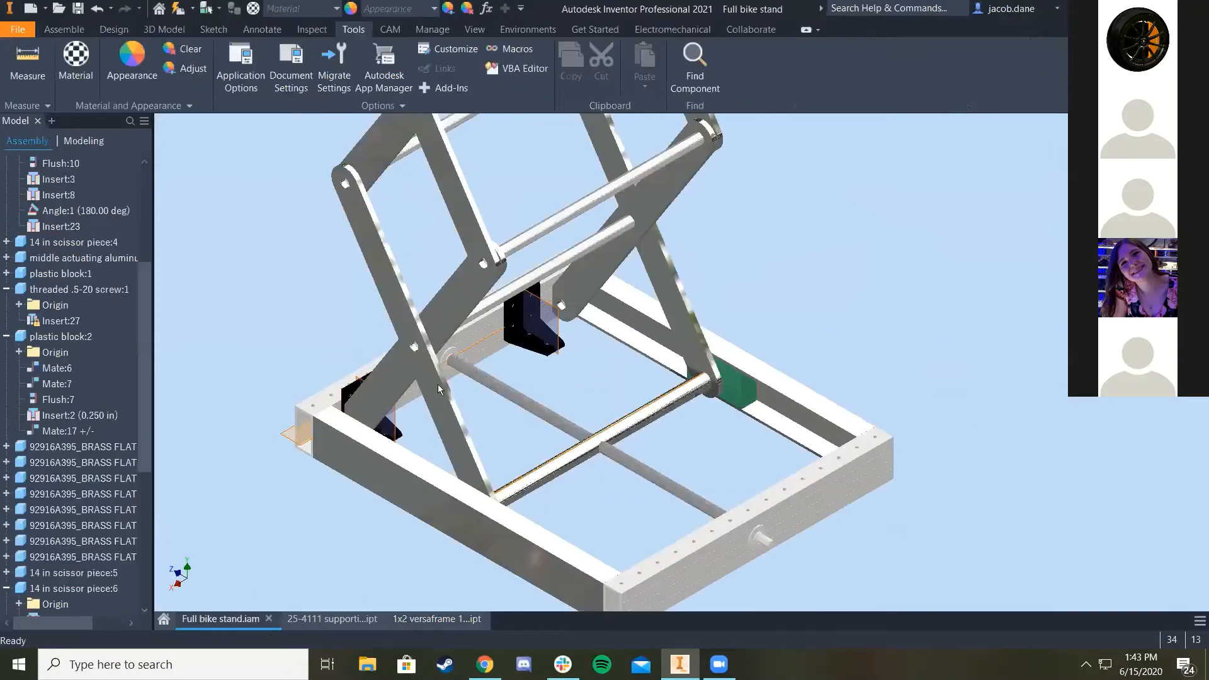
pyautogui.scroll(-3, 479, 335)
pyautogui.scroll(-3, 563, 294)
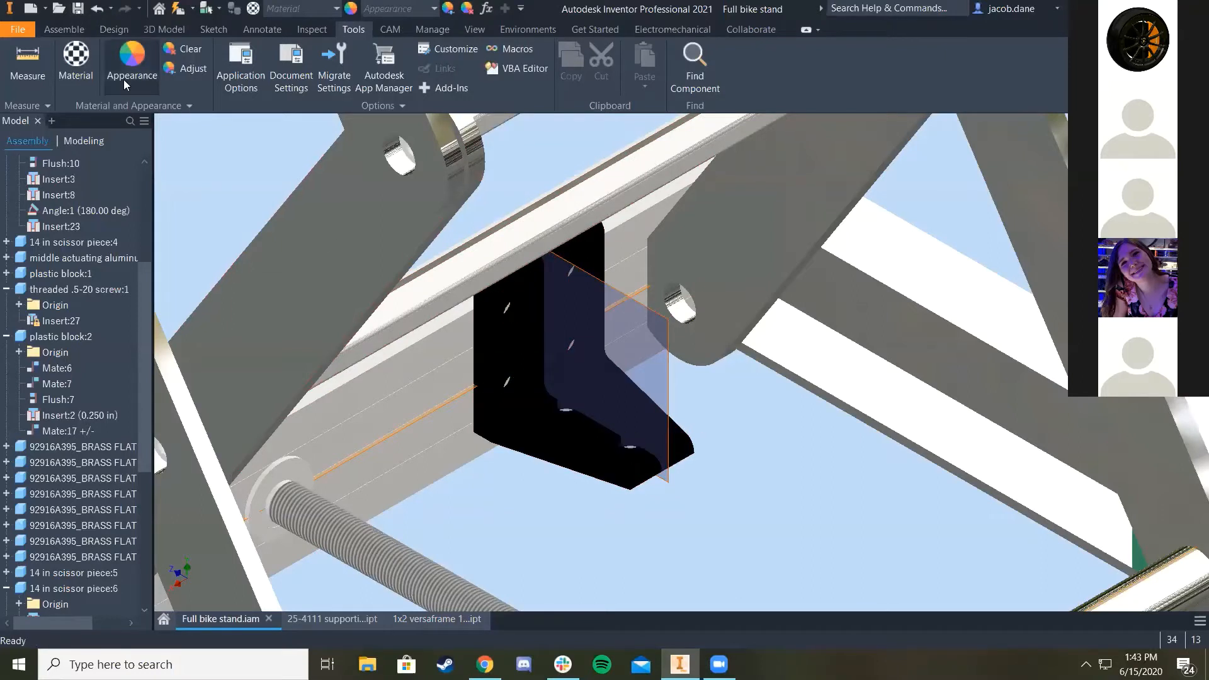
pyautogui.click(64, 29)
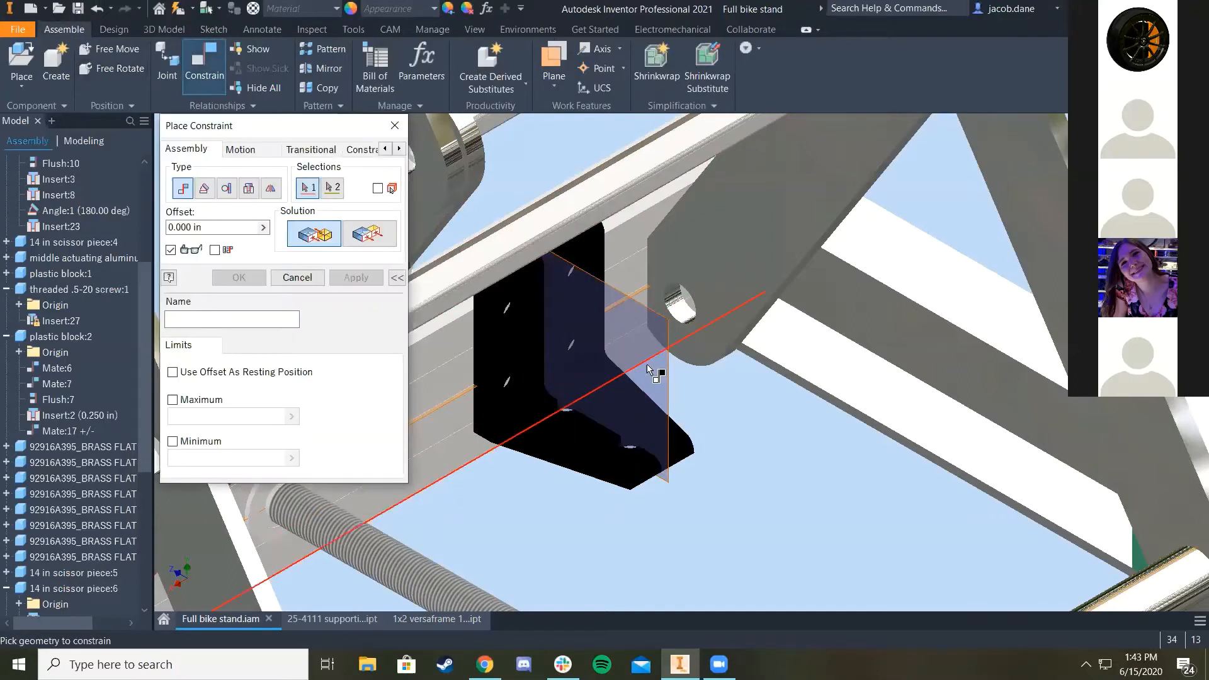
pyautogui.click(670, 324)
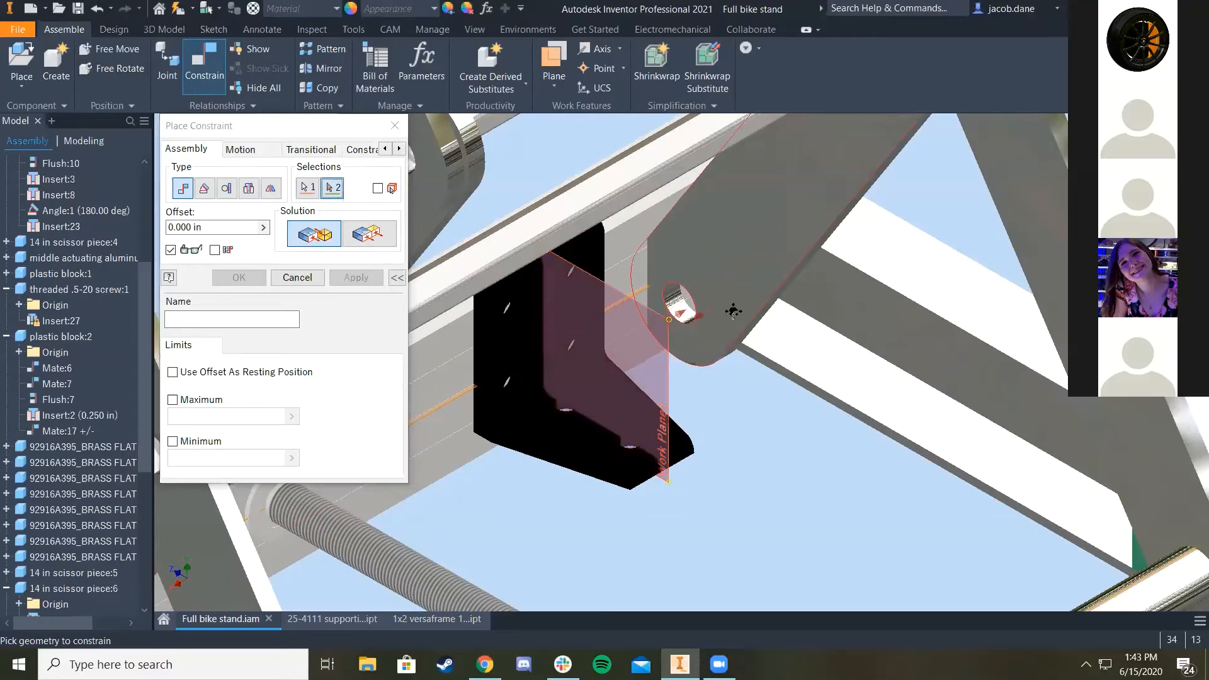
pyautogui.moveTo(670, 324); pyautogui.dragTo(730, 331, button='middle')
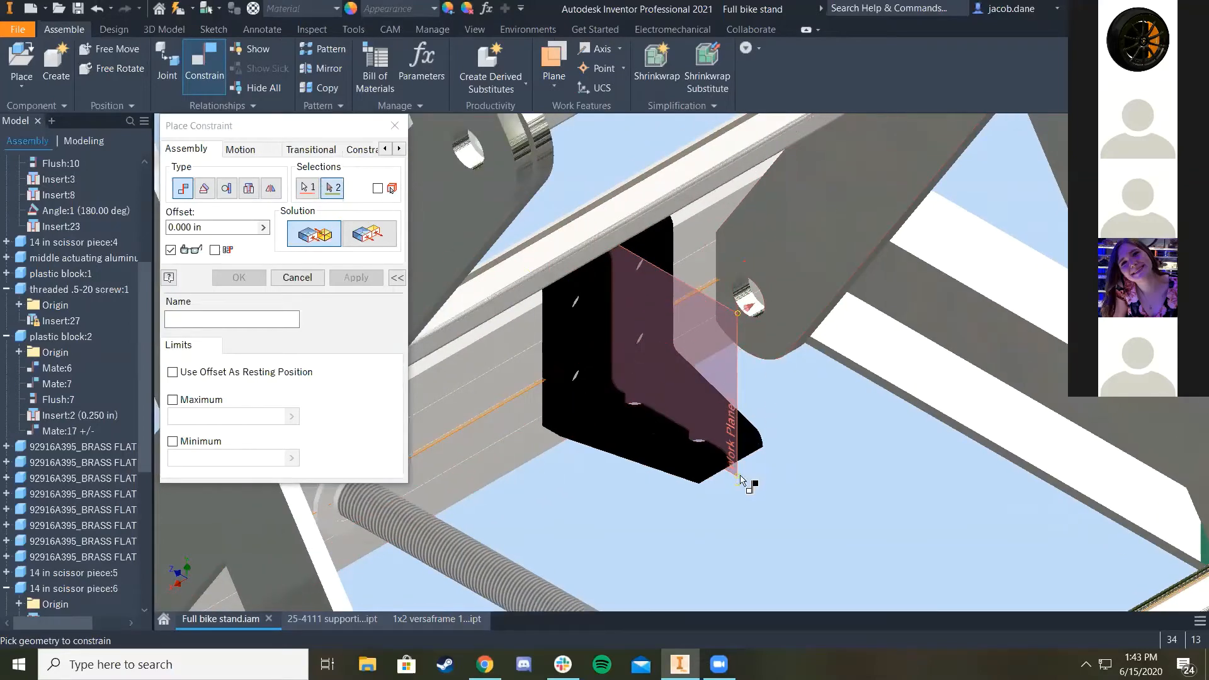
pyautogui.scroll(-7, 550, 367)
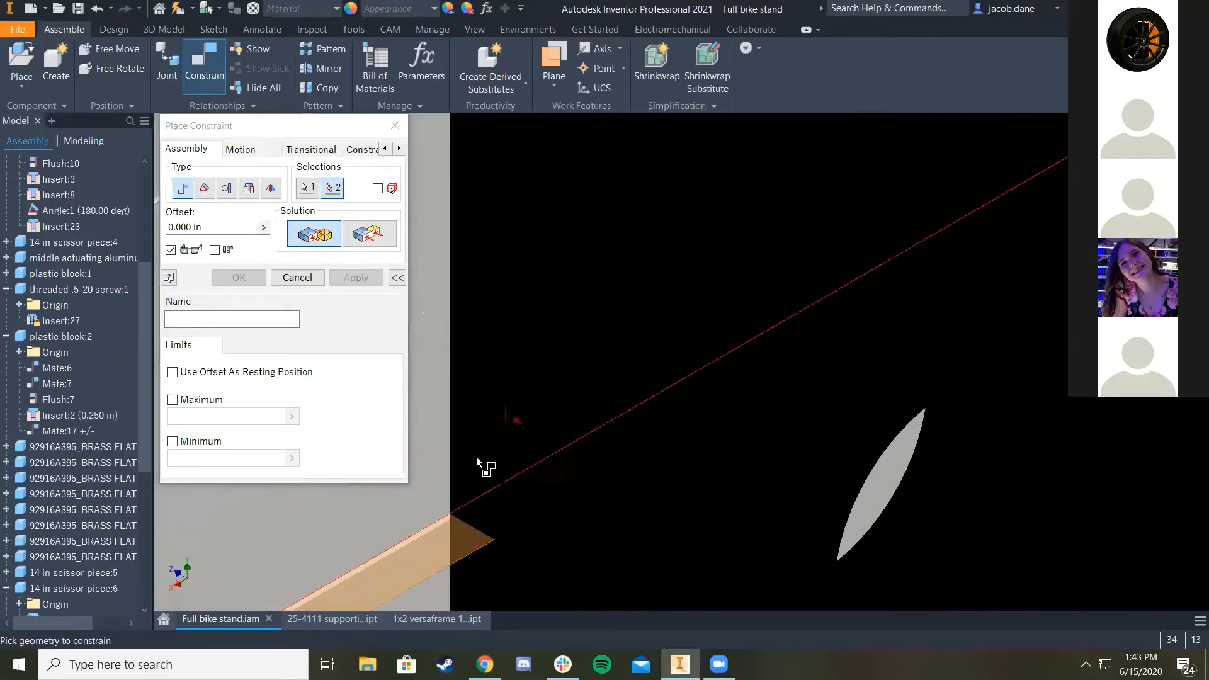
pyautogui.click(462, 558)
pyautogui.scroll(5, 465, 554)
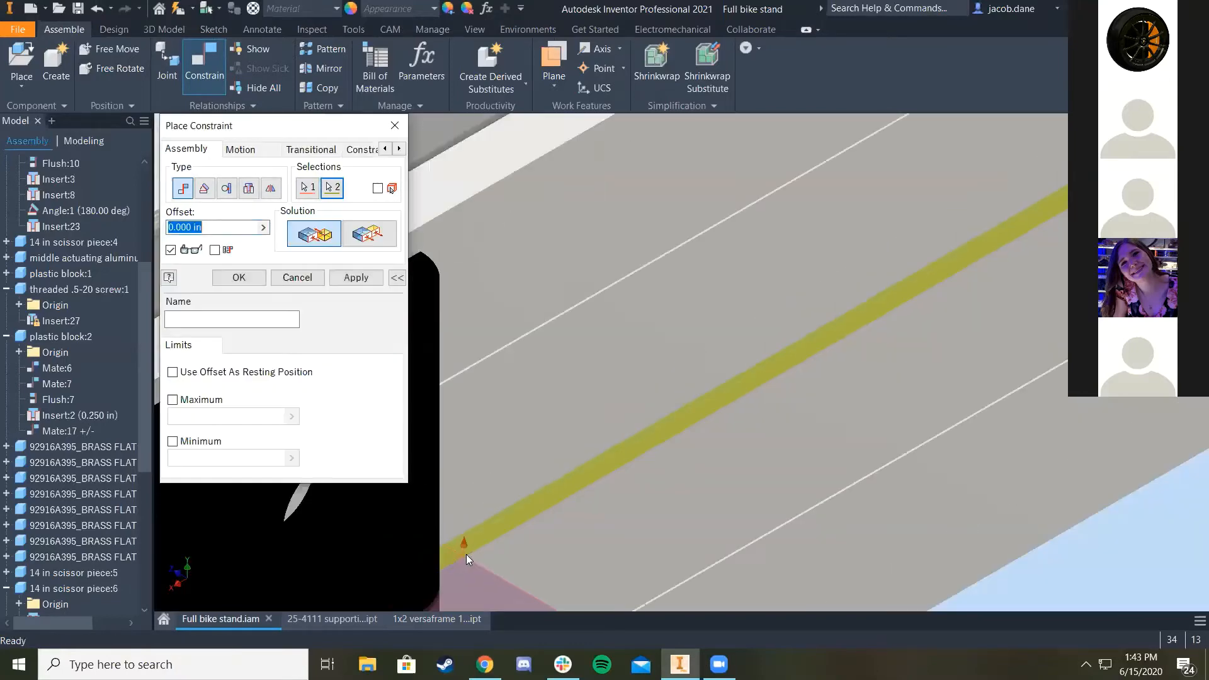
pyautogui.moveTo(595, 595); pyautogui.dragTo(756, 237, button='middle')
pyautogui.scroll(3, 792, 286)
pyautogui.moveTo(742, 291); pyautogui.dragTo(807, 227, button='middle')
pyautogui.click(369, 233)
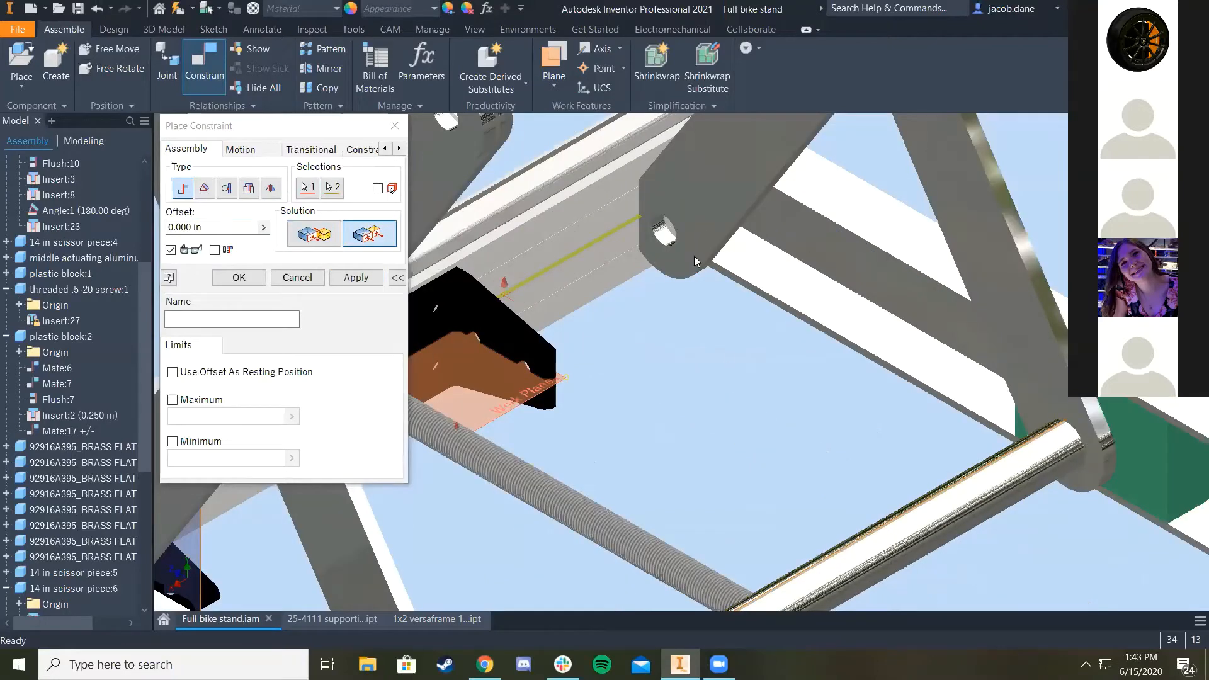
pyautogui.scroll(3, 694, 256)
pyautogui.moveTo(694, 256); pyautogui.dragTo(892, 186, button='middle')
pyautogui.click(375, 279)
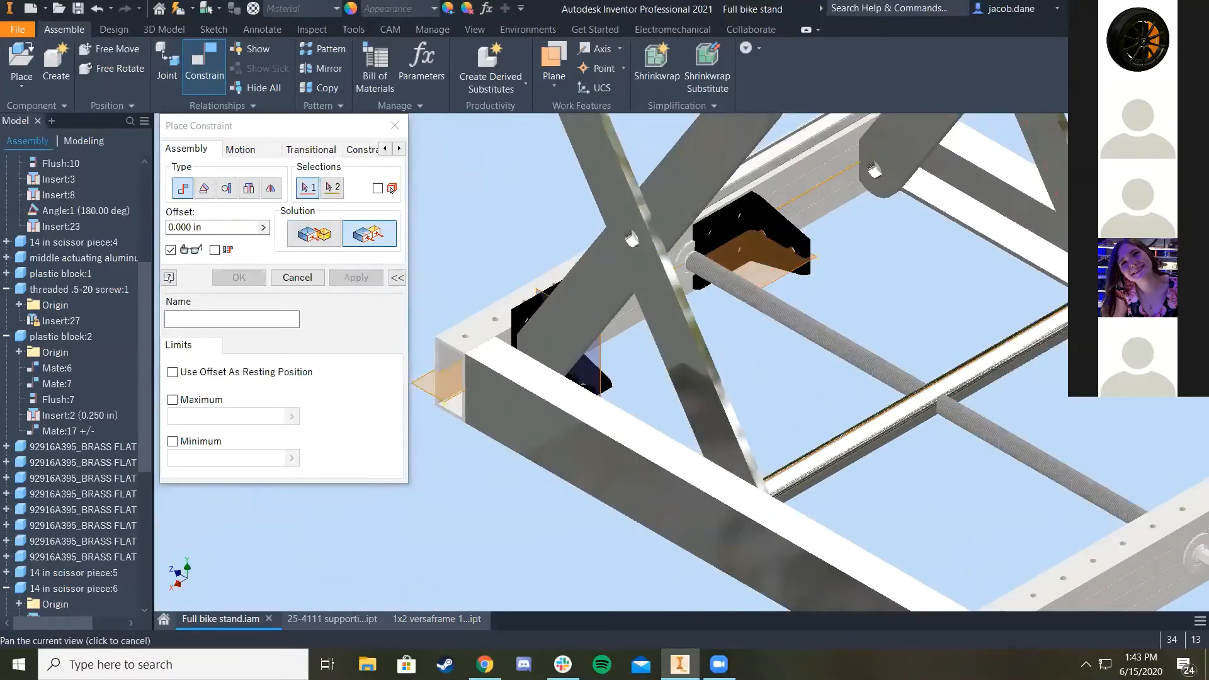
# Step: Mate the other supporting back bracket's work plane to the rear tube's midplane at 0.000 in offset, and slide the brackets along the tube
pyautogui.scroll(5, 618, 463)
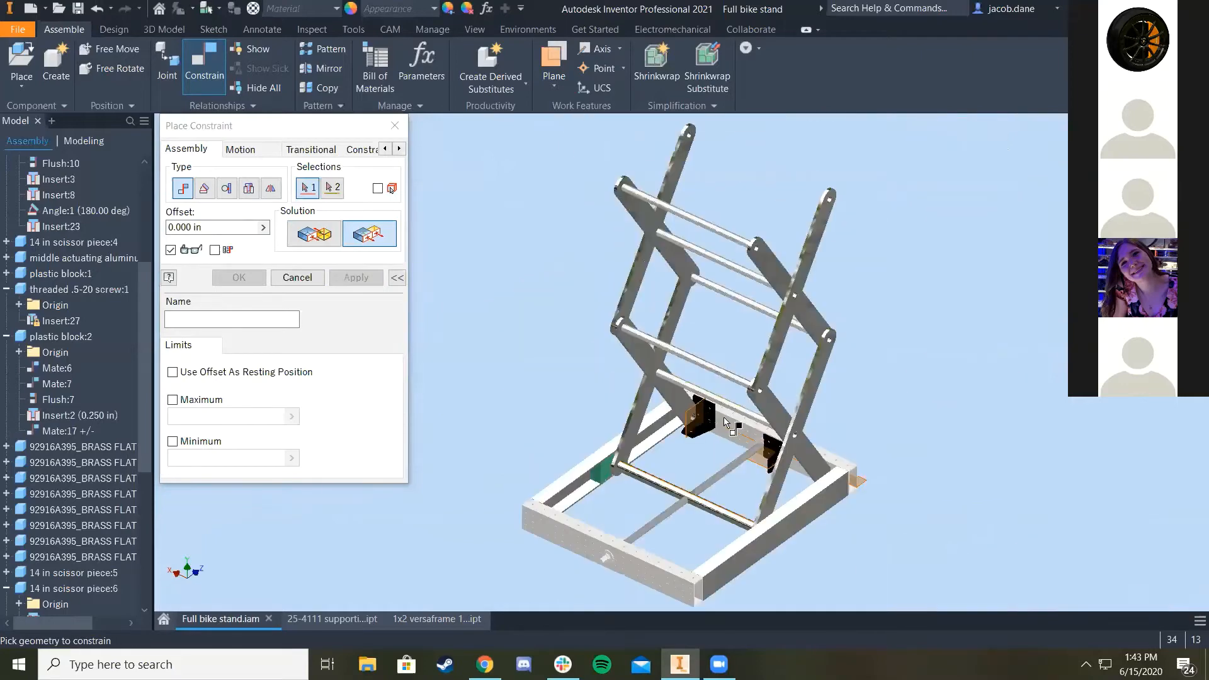
pyautogui.scroll(-8, 783, 348)
pyautogui.moveTo(730, 346); pyautogui.dragTo(716, 537, button='middle')
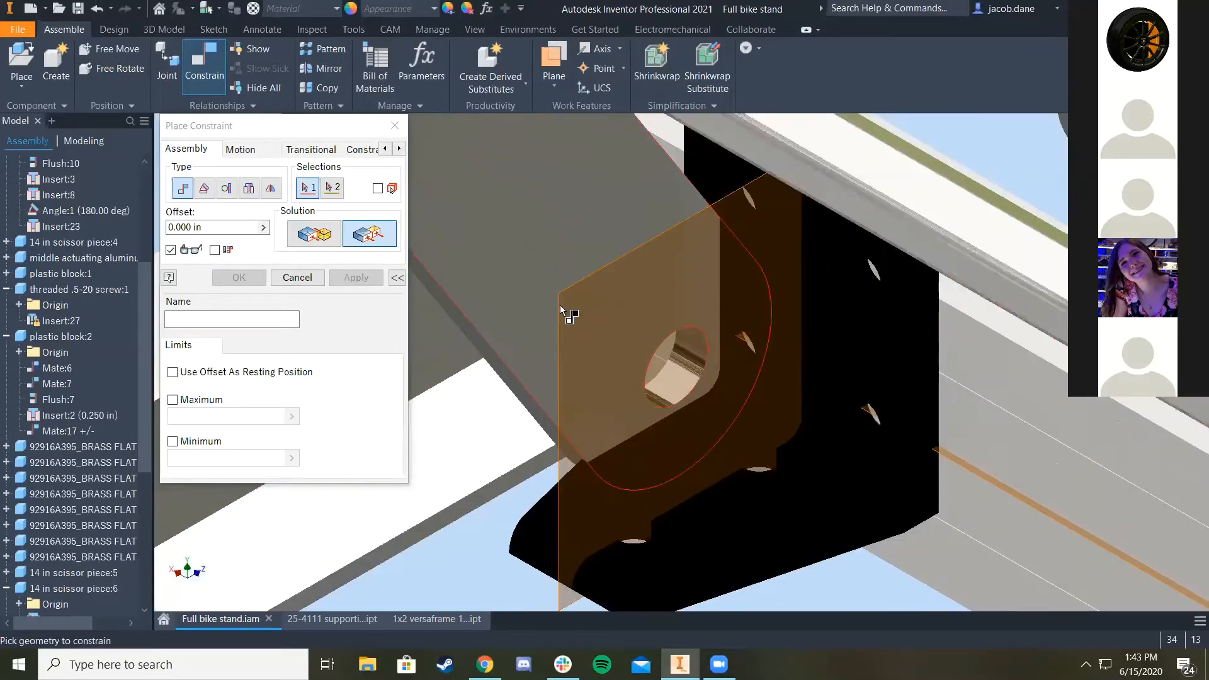
pyautogui.click(567, 292)
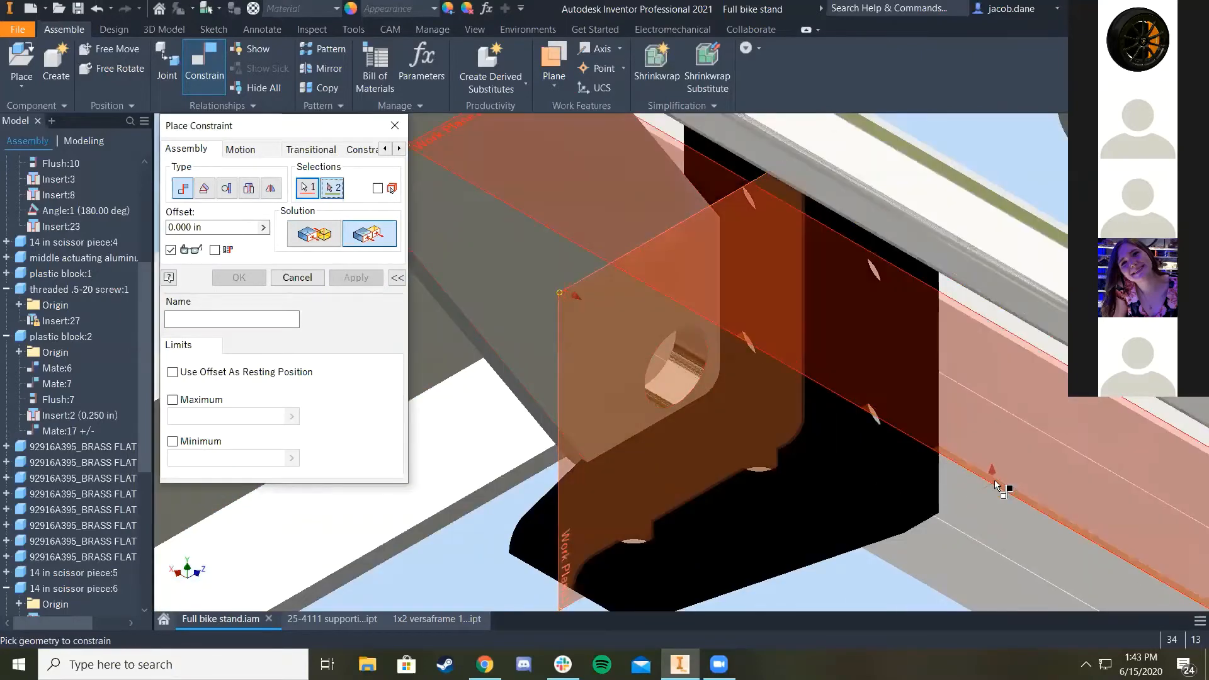
pyautogui.click(973, 496)
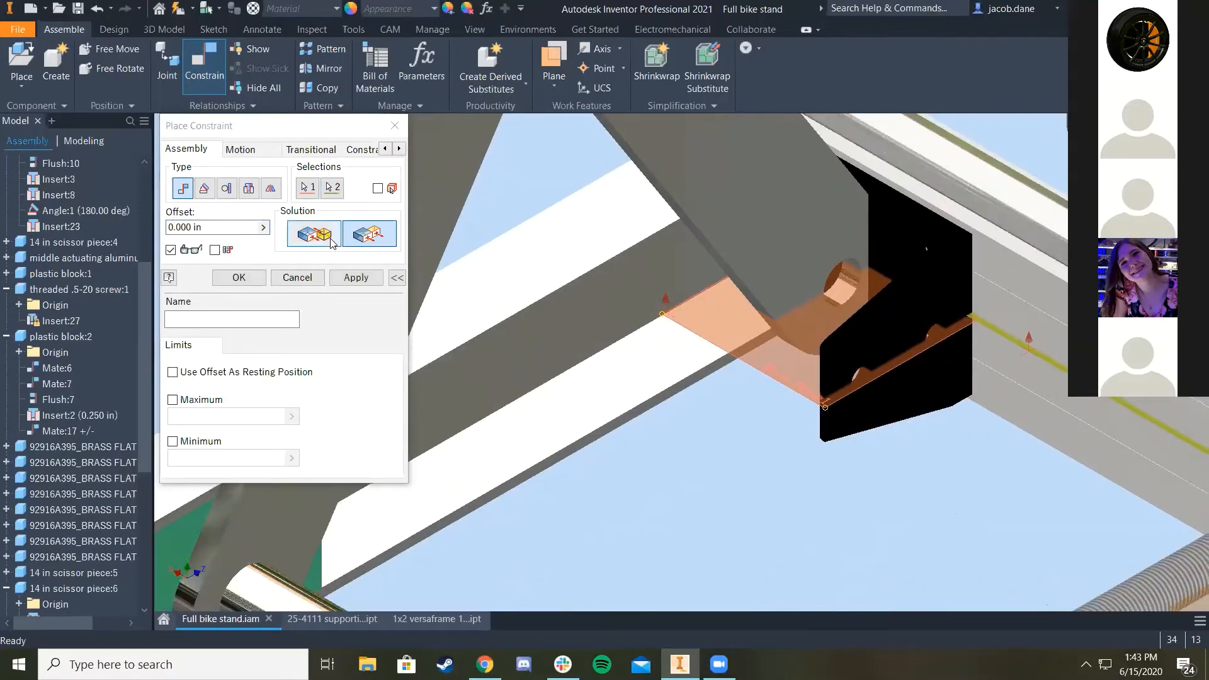
pyautogui.moveTo(881, 451); pyautogui.dragTo(1137, 359, button='middle')
pyautogui.scroll(2, 895, 395)
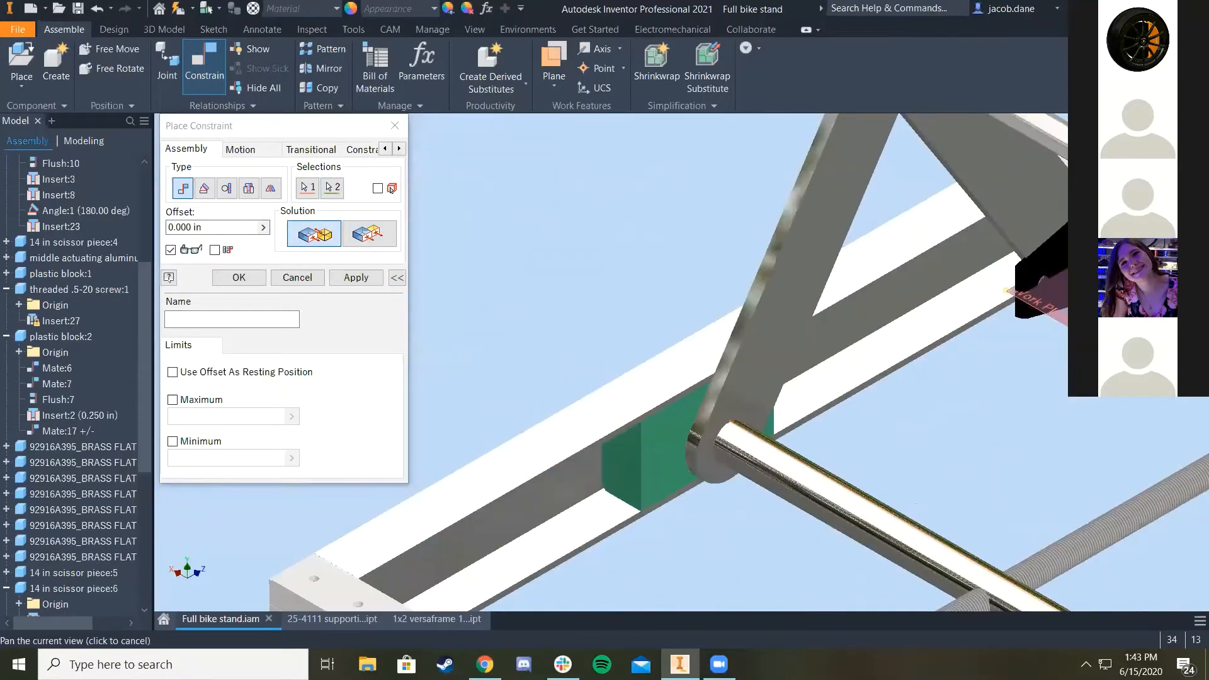
pyautogui.press('F5')
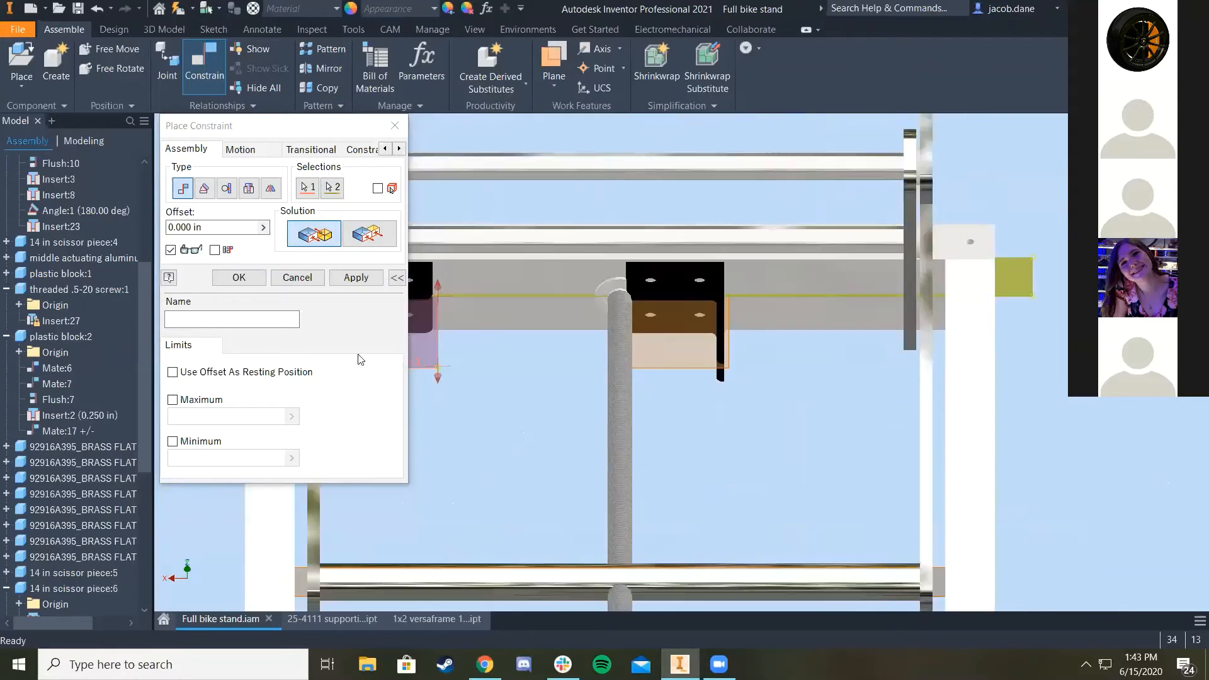
pyautogui.click(239, 278)
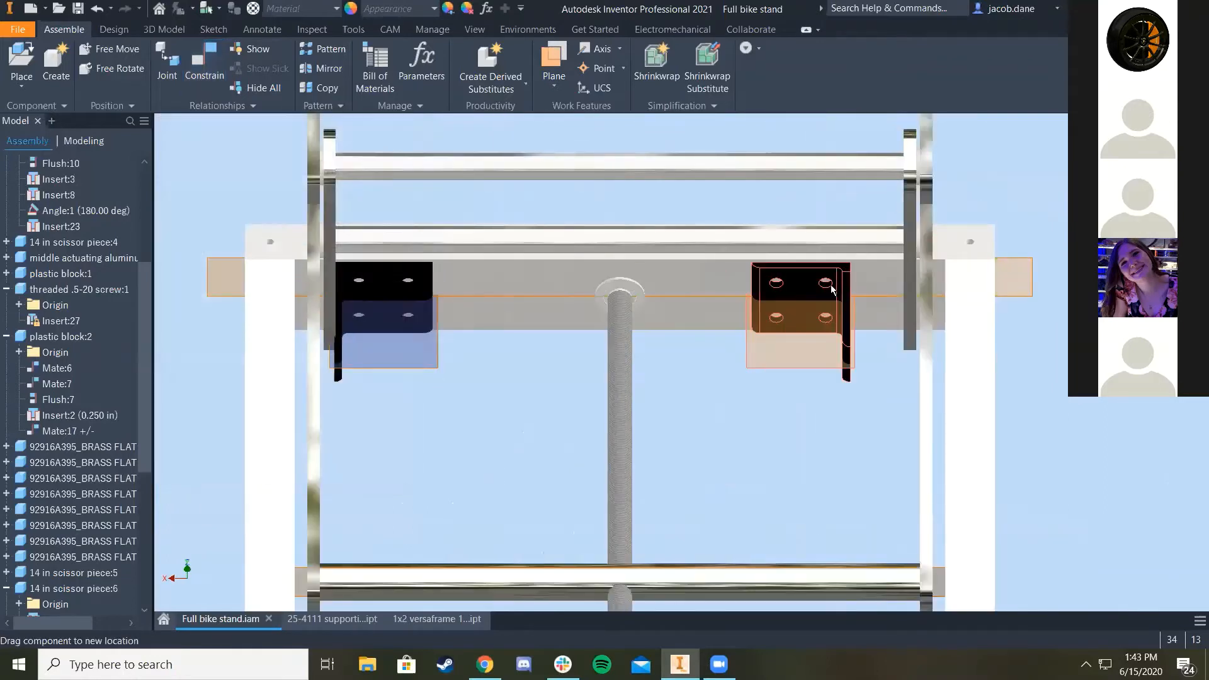
pyautogui.moveTo(382, 307); pyautogui.dragTo(459, 309)
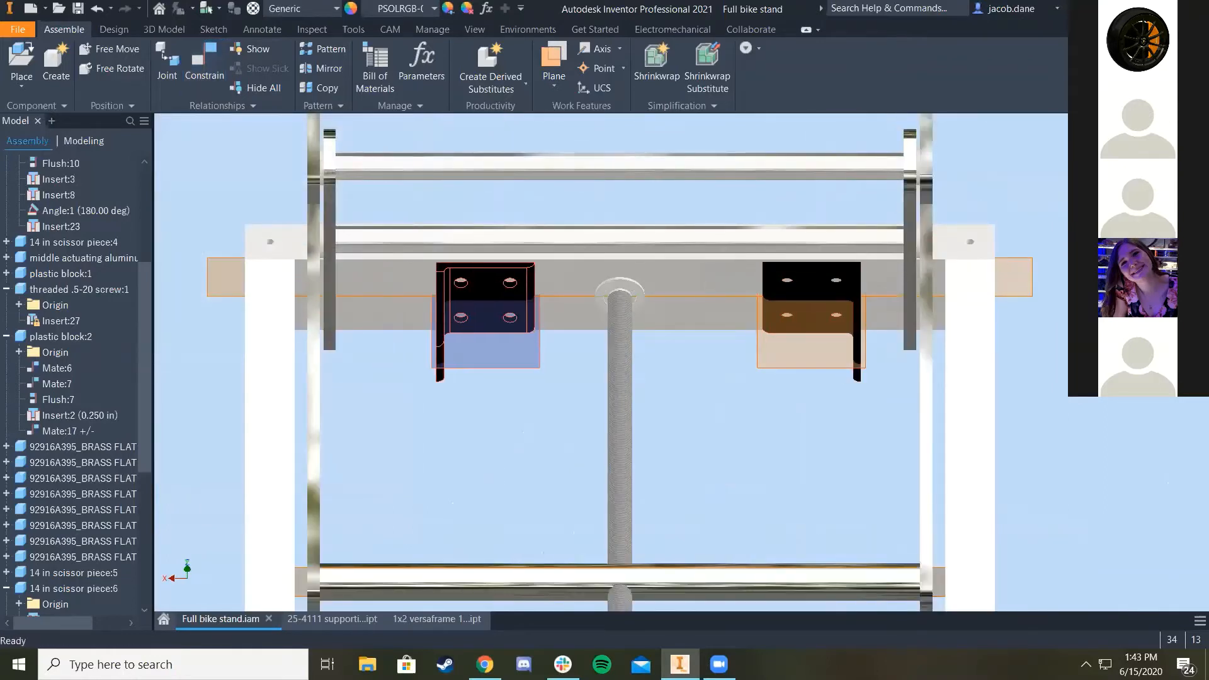
# Step: Mate the axis of a bracket's side-flange hole to the axis of the adjacent lower scissor arm's end hole at 0.000 in offset
pyautogui.press('F6')
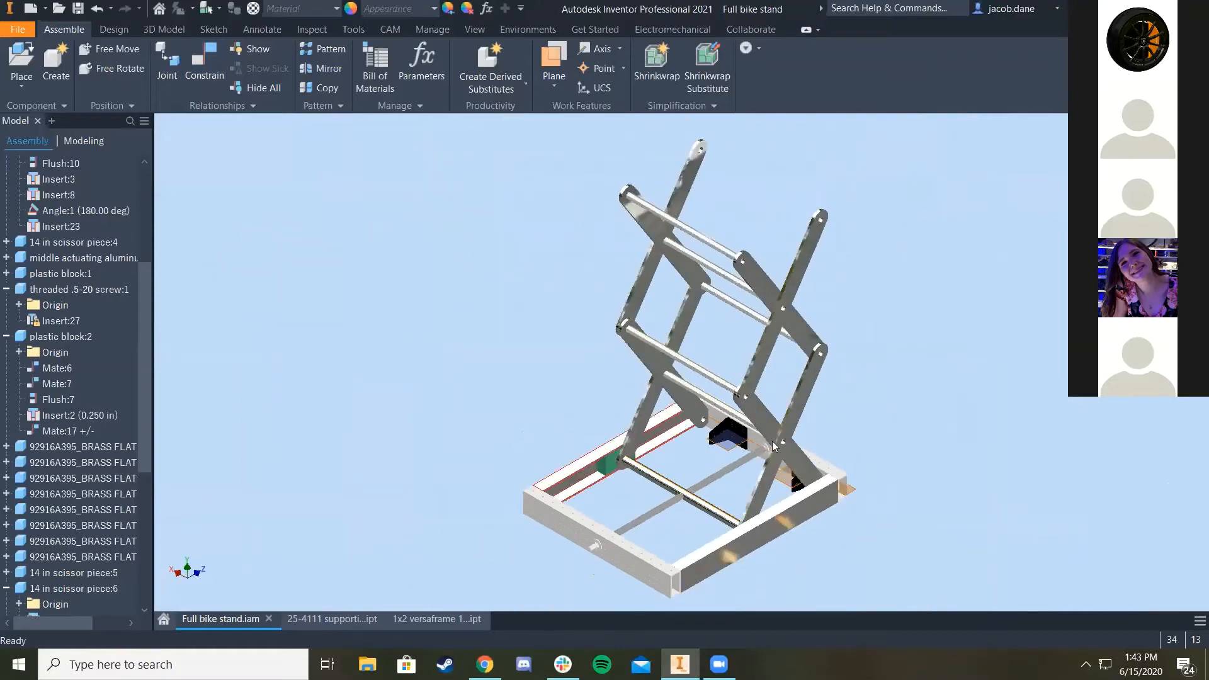
pyautogui.scroll(5, 774, 445)
pyautogui.scroll(4, 714, 413)
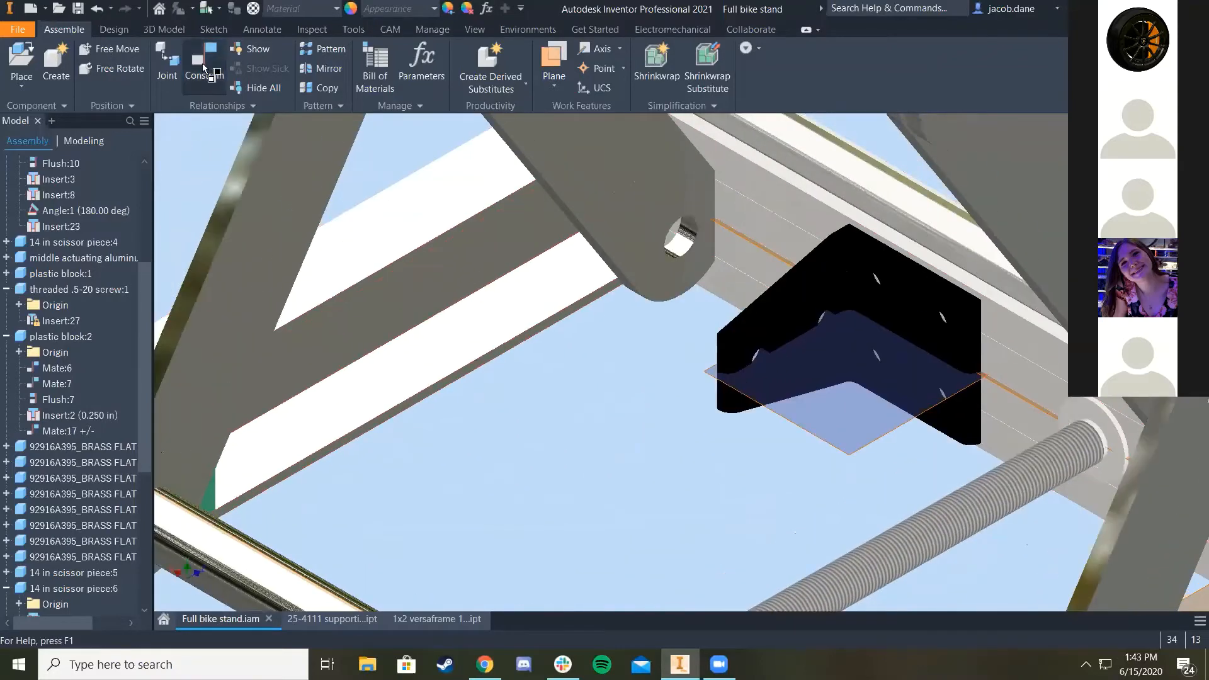
pyautogui.click(202, 63)
pyautogui.scroll(5, 763, 380)
pyautogui.click(699, 282)
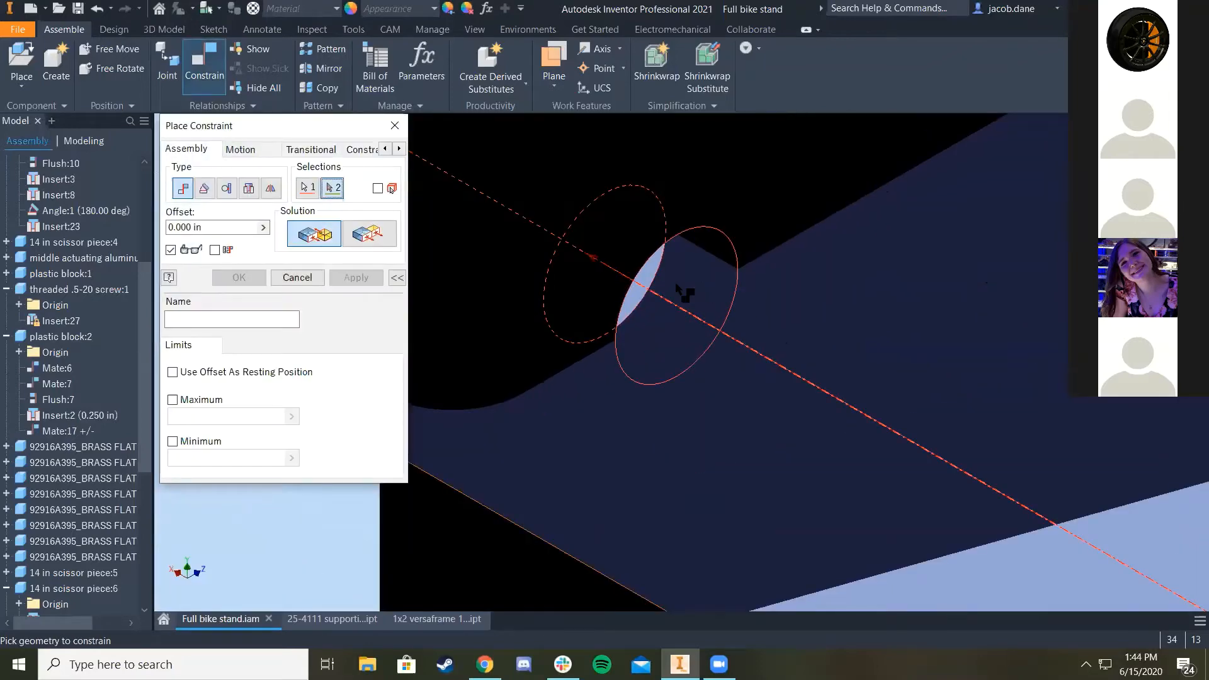
pyautogui.scroll(-6, 724, 328)
pyautogui.scroll(2, 736, 364)
pyautogui.scroll(2, 724, 346)
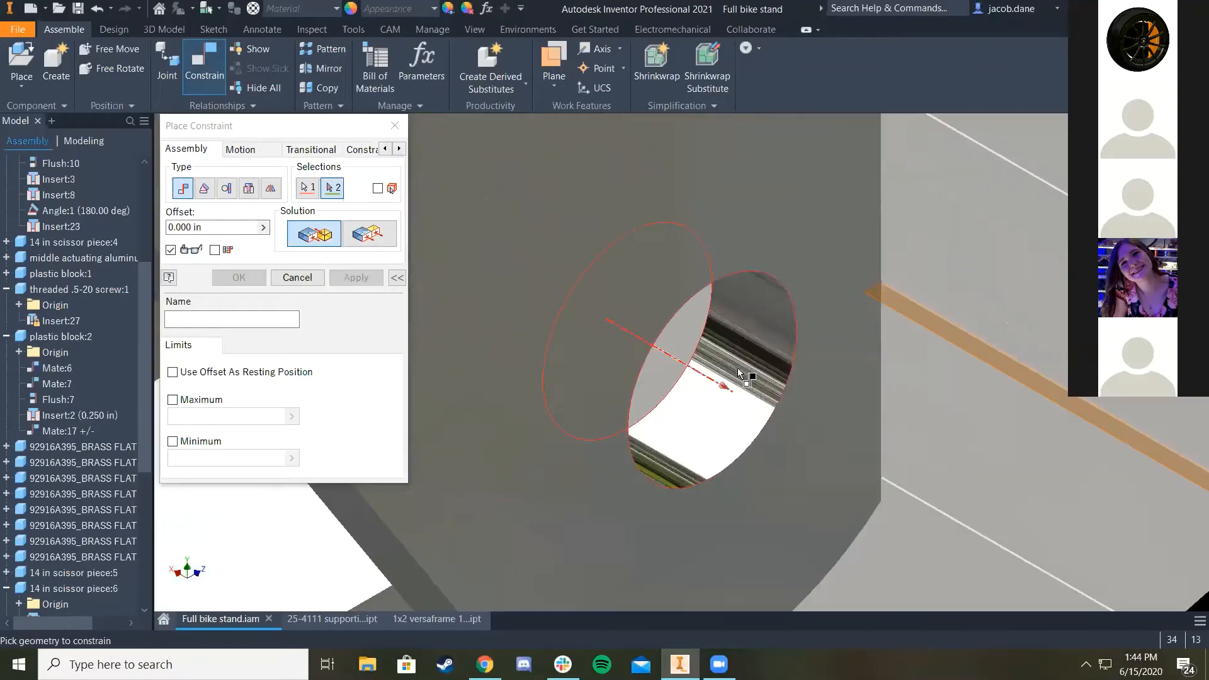
pyautogui.click(738, 368)
pyautogui.scroll(-4, 735, 397)
pyautogui.moveTo(735, 397); pyautogui.dragTo(710, 195, button='middle')
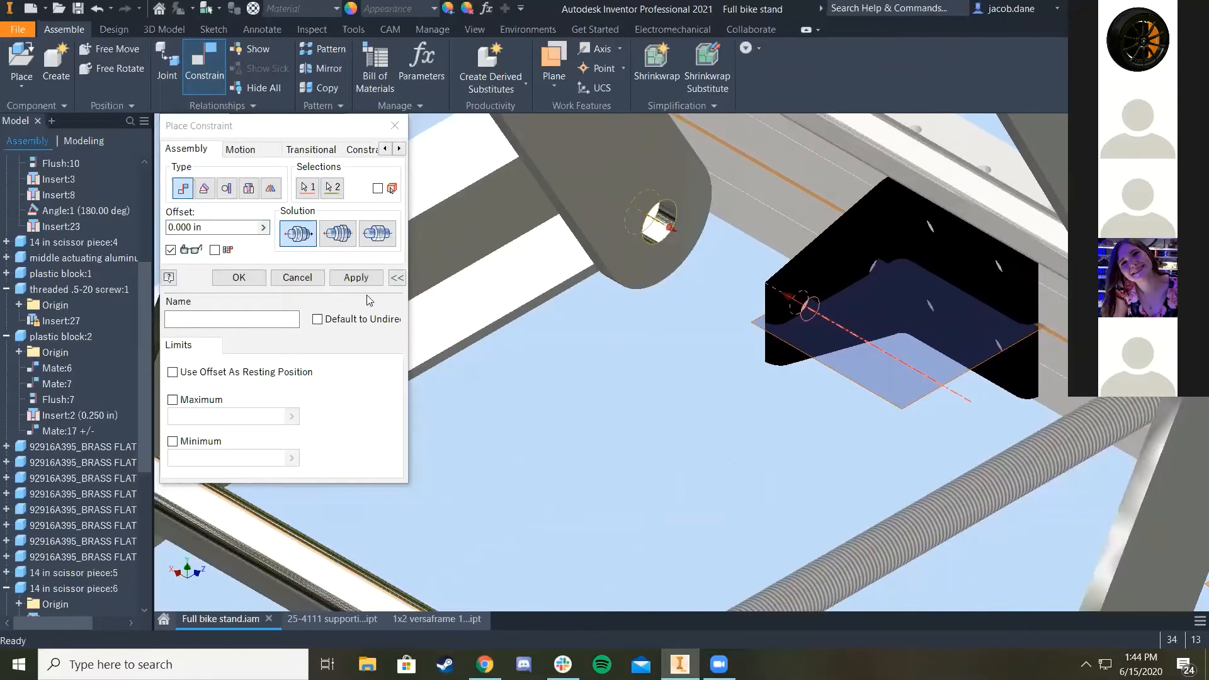
pyautogui.click(355, 277)
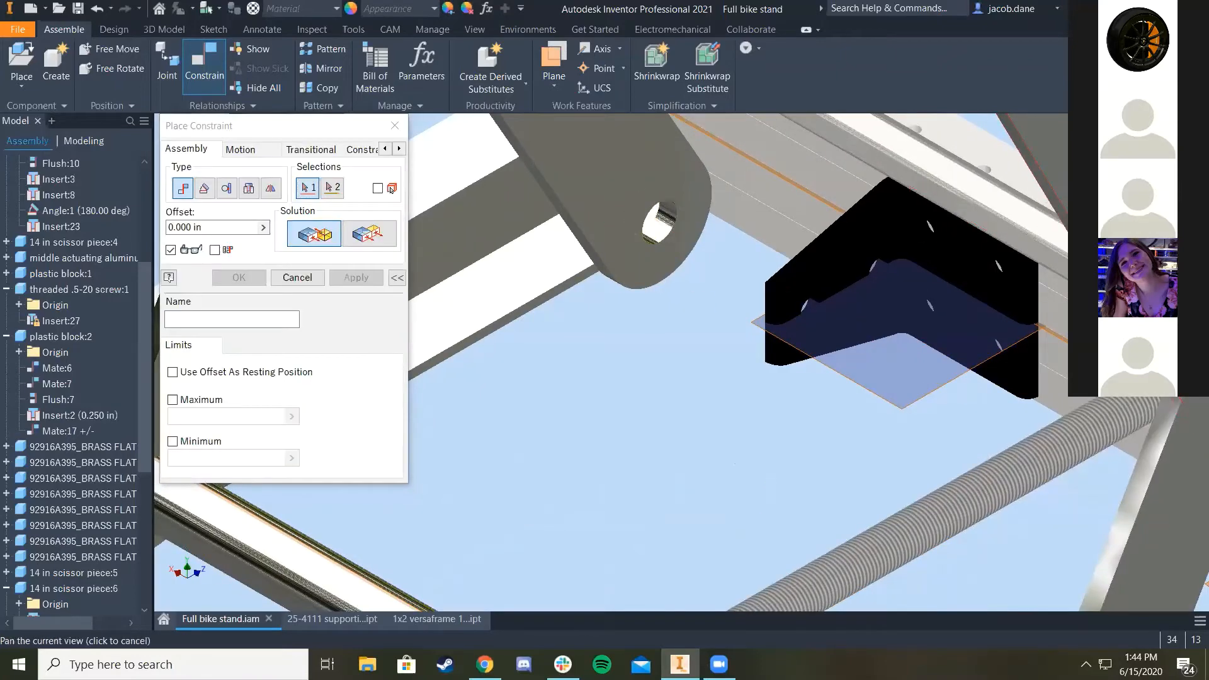
# Step: Mate the opposite lower scissor arm's inner face to its adjacent bracket's outer side face with a 1/16 in offset
pyautogui.press('F6')
pyautogui.scroll(5, 675, 444)
pyautogui.scroll(-2, 655, 391)
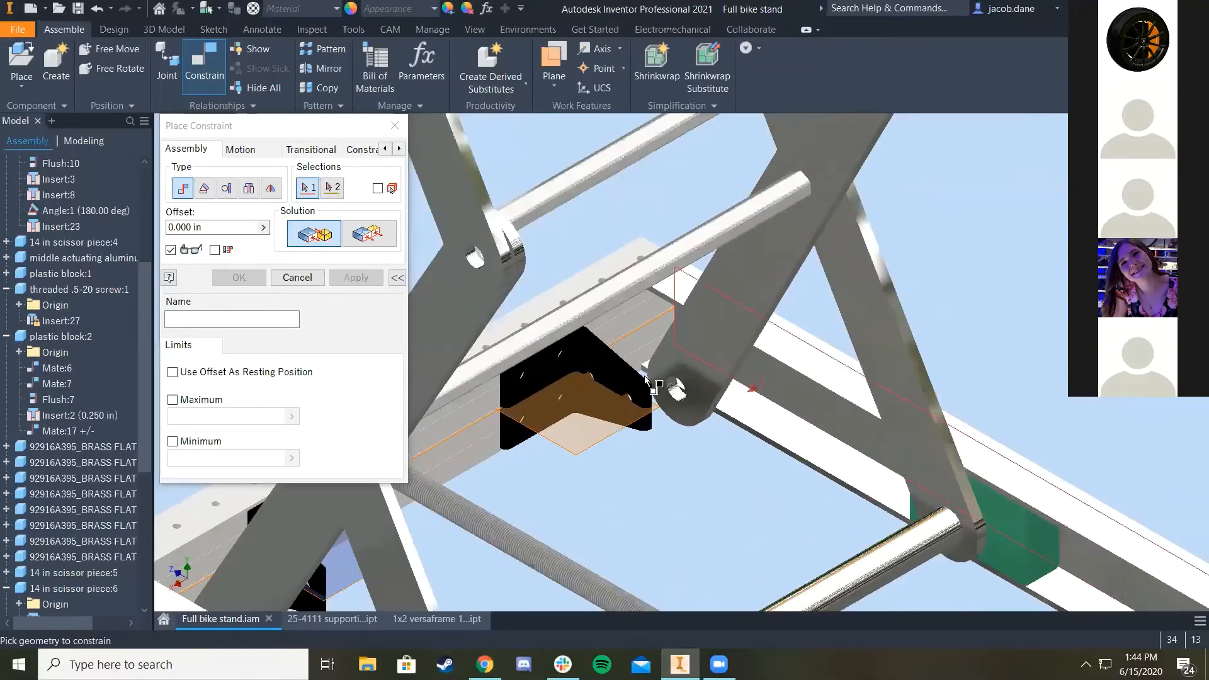
pyautogui.click(677, 362)
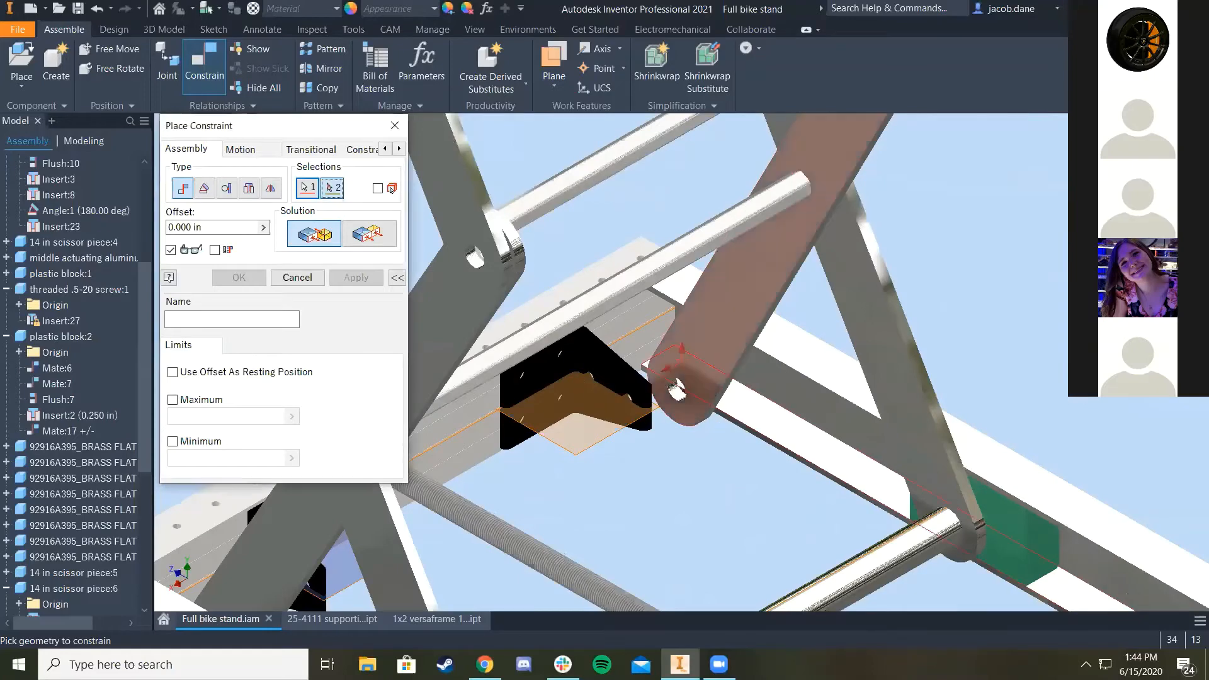
pyautogui.press('F6')
pyautogui.scroll(5, 814, 456)
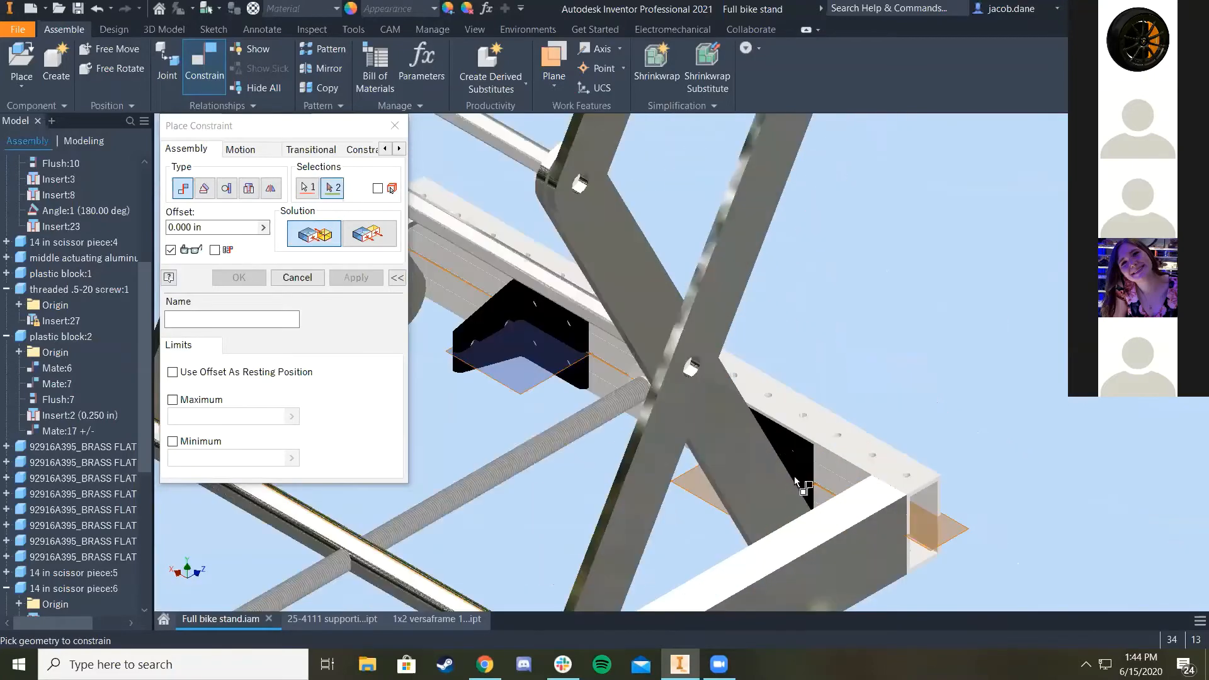
pyautogui.press('F6')
pyautogui.scroll(3, 629, 315)
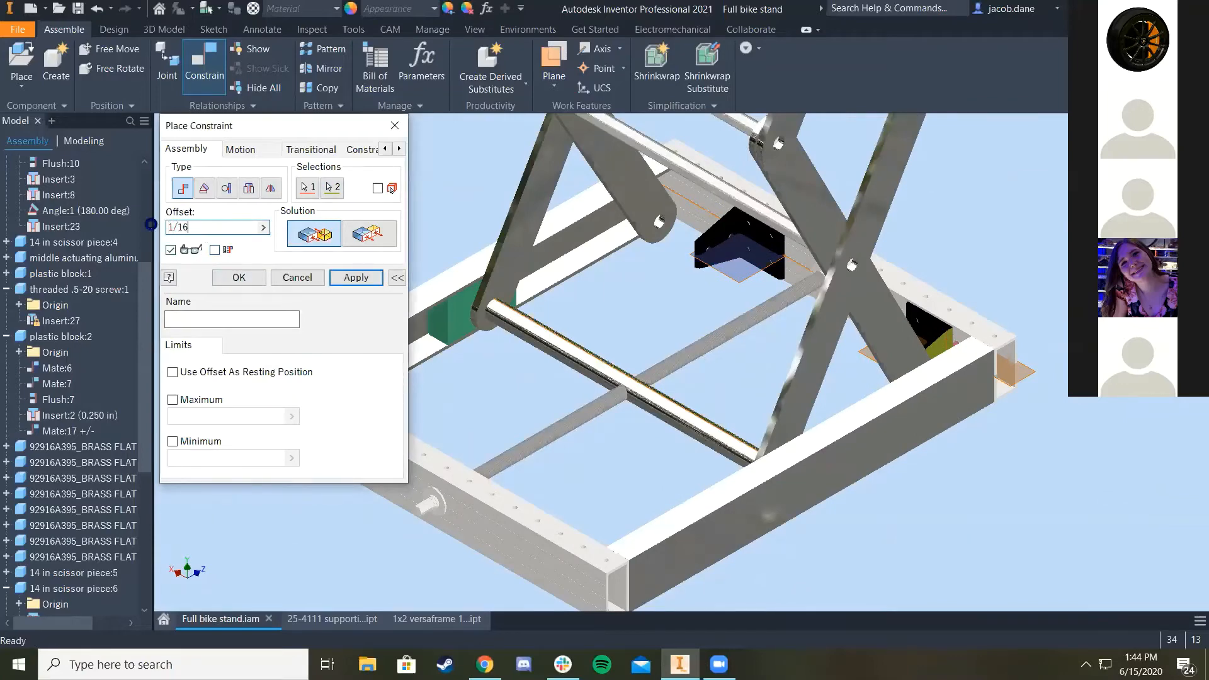
# Step: Mate the remaining lower scissor arm's inner face to the other bracket's outer side face at 1/16 in offset, and end constraining
pyautogui.scroll(5, 709, 242)
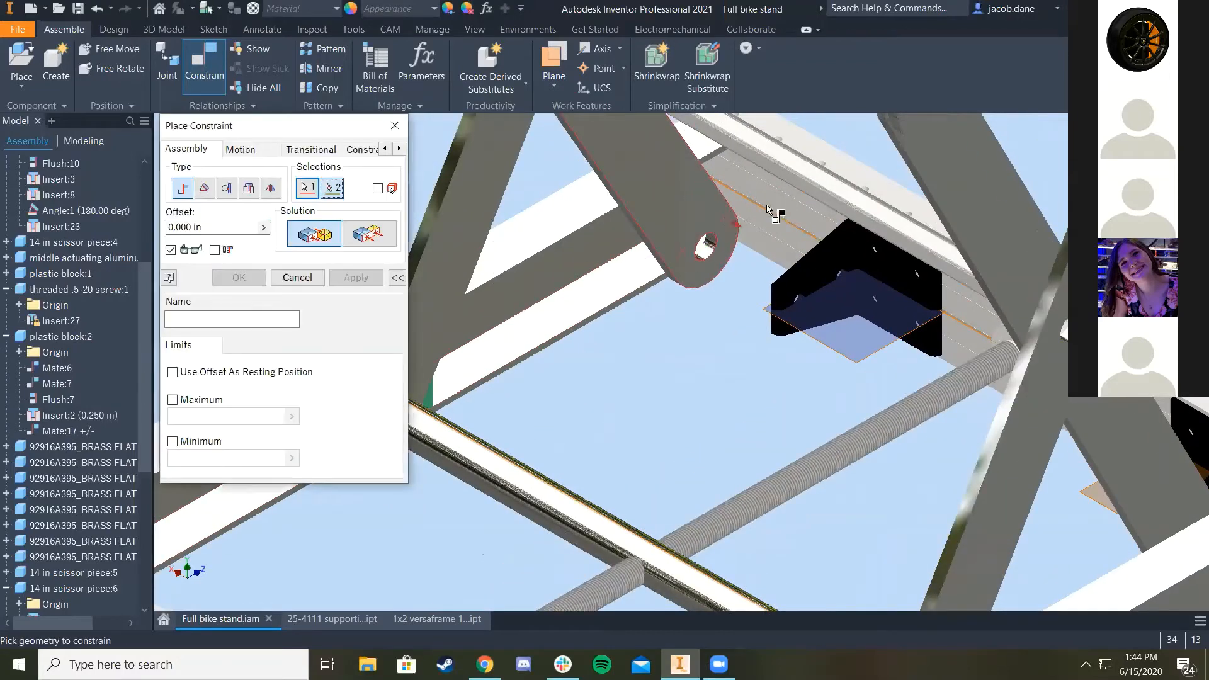
pyautogui.scroll(-5, 601, 477)
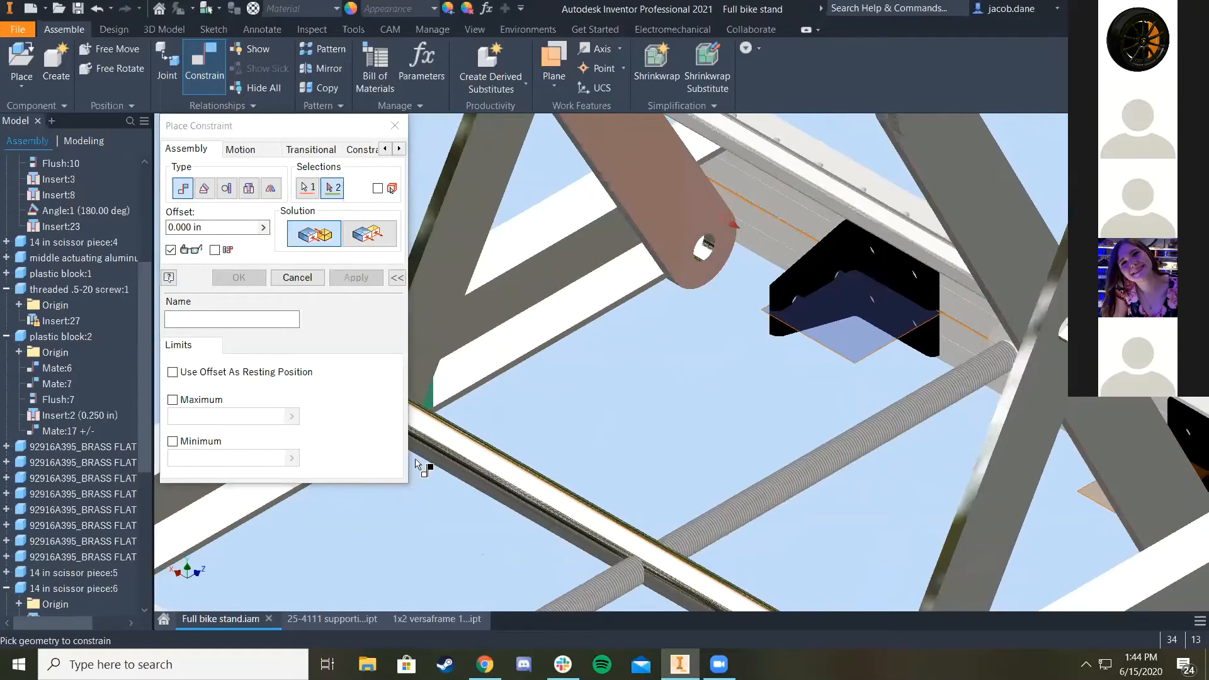
pyautogui.scroll(6, 601, 477)
pyautogui.click(600, 477)
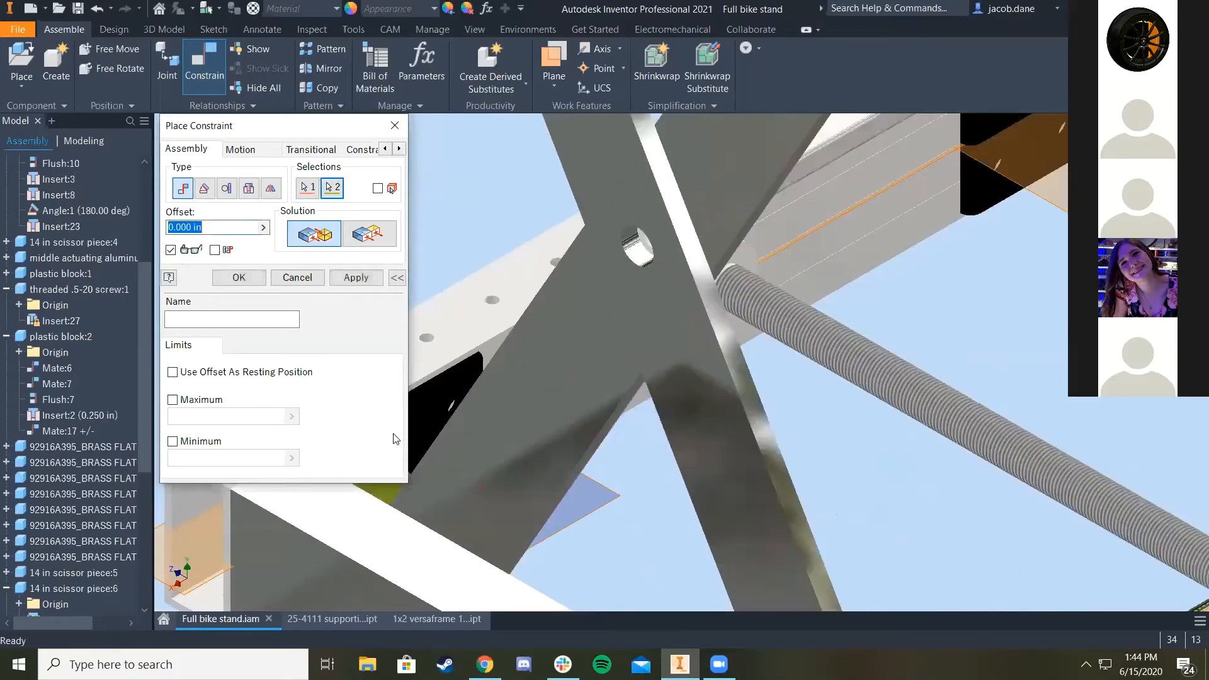
pyautogui.write('1/16')
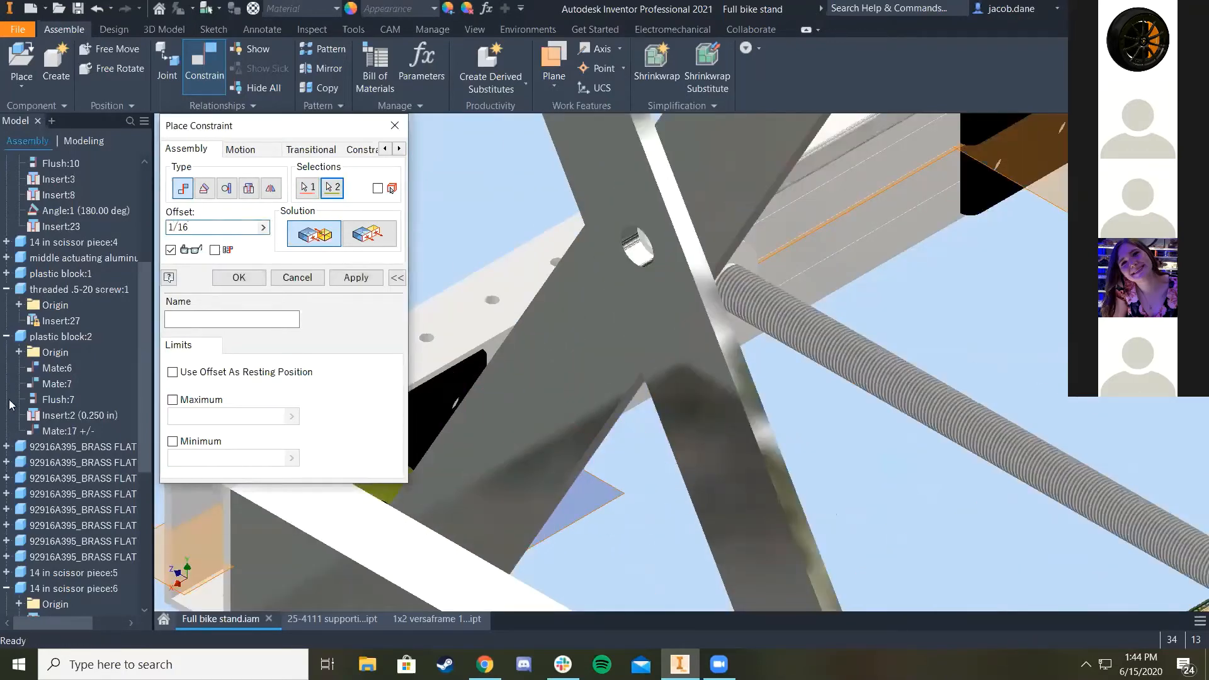
pyautogui.click(262, 281)
pyautogui.scroll(-5, 497, 375)
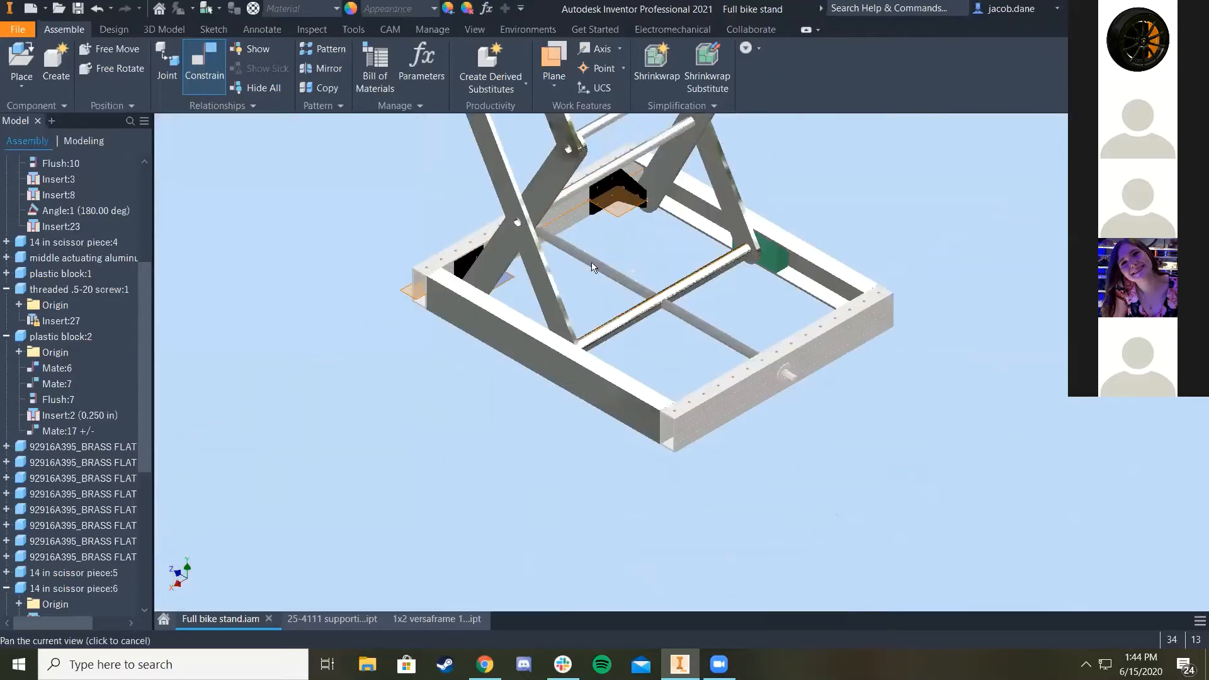
pyautogui.scroll(2, 616, 395)
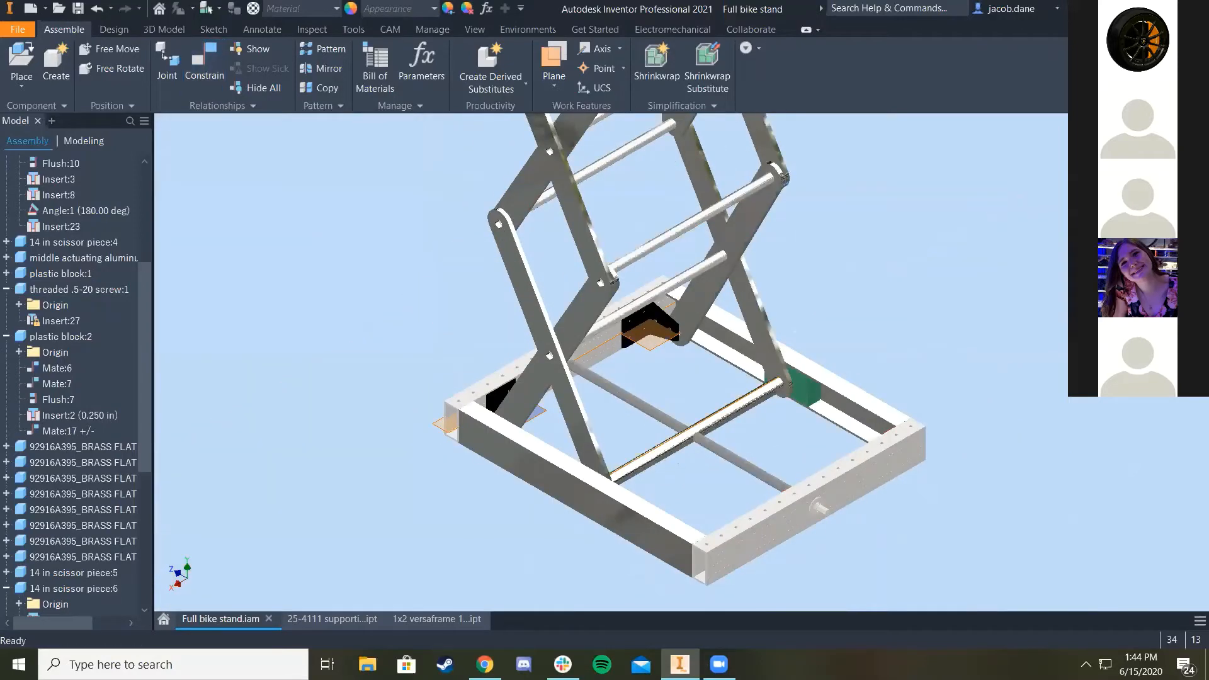
pyautogui.scroll(6, 661, 327)
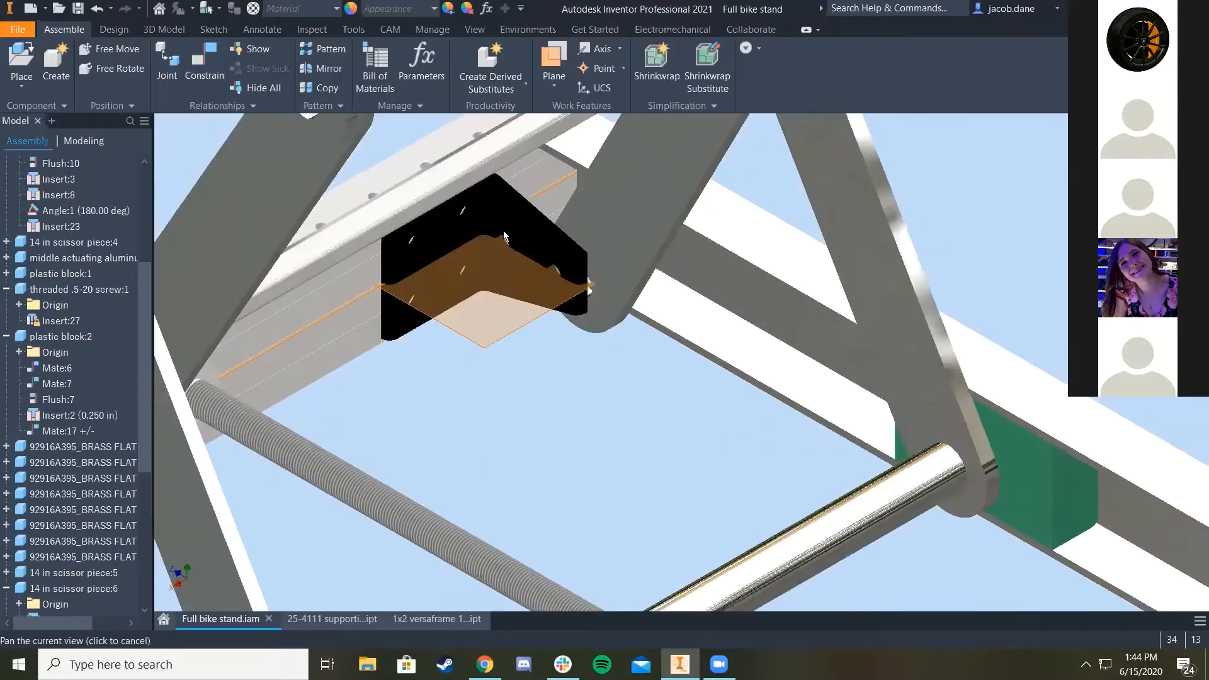
pyautogui.scroll(-4, 583, 277)
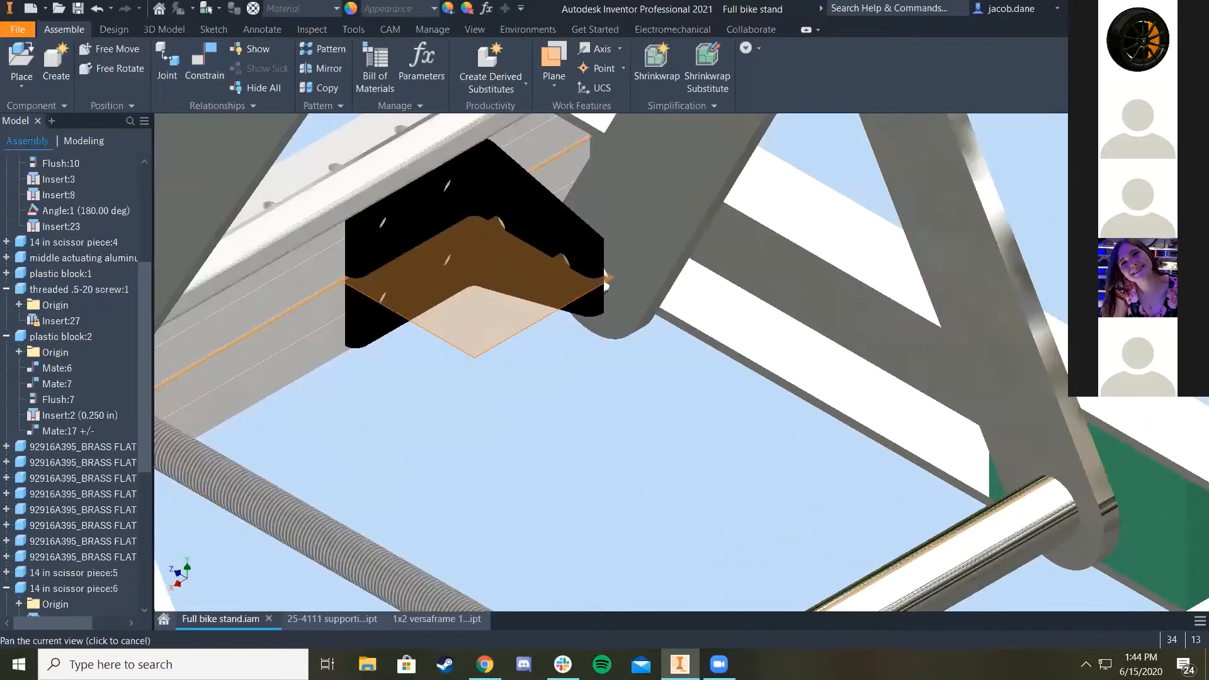
# Step: Lift the scissor arms clear and mate the free lower arm's end hole axis to the adjacent bracket's side-flange hole axis at 0.000 in offset
pyautogui.press('F6')
pyautogui.scroll(8, 677, 438)
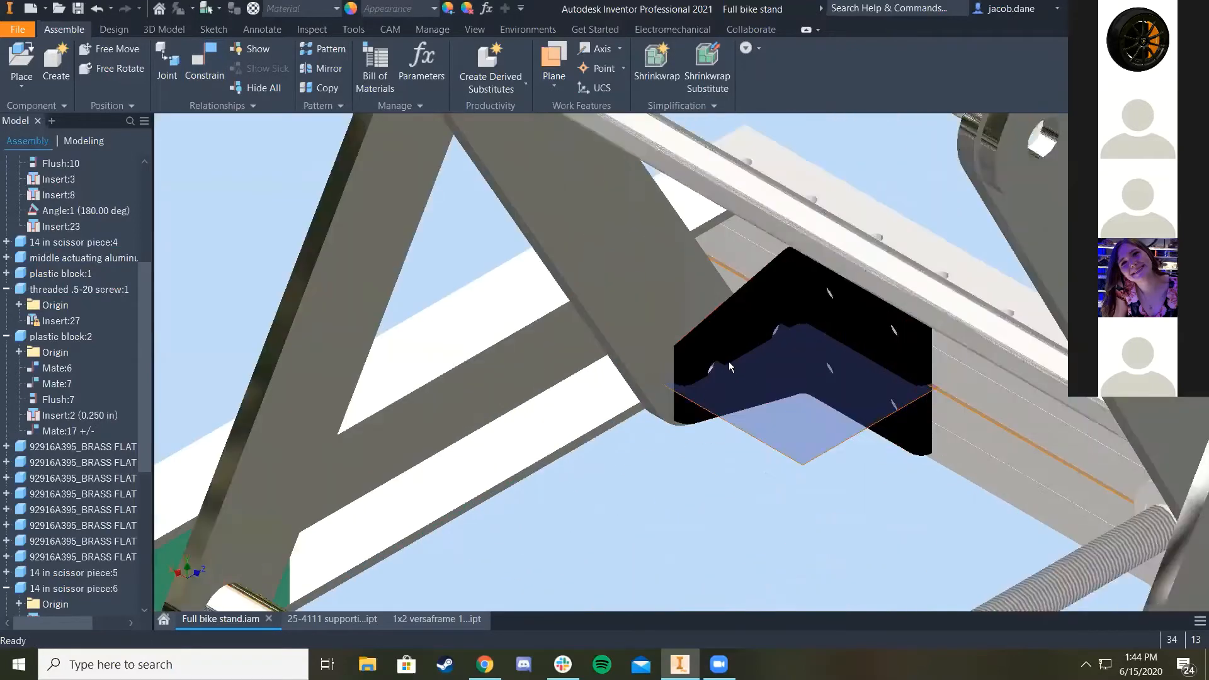
pyautogui.scroll(-5, 856, 455)
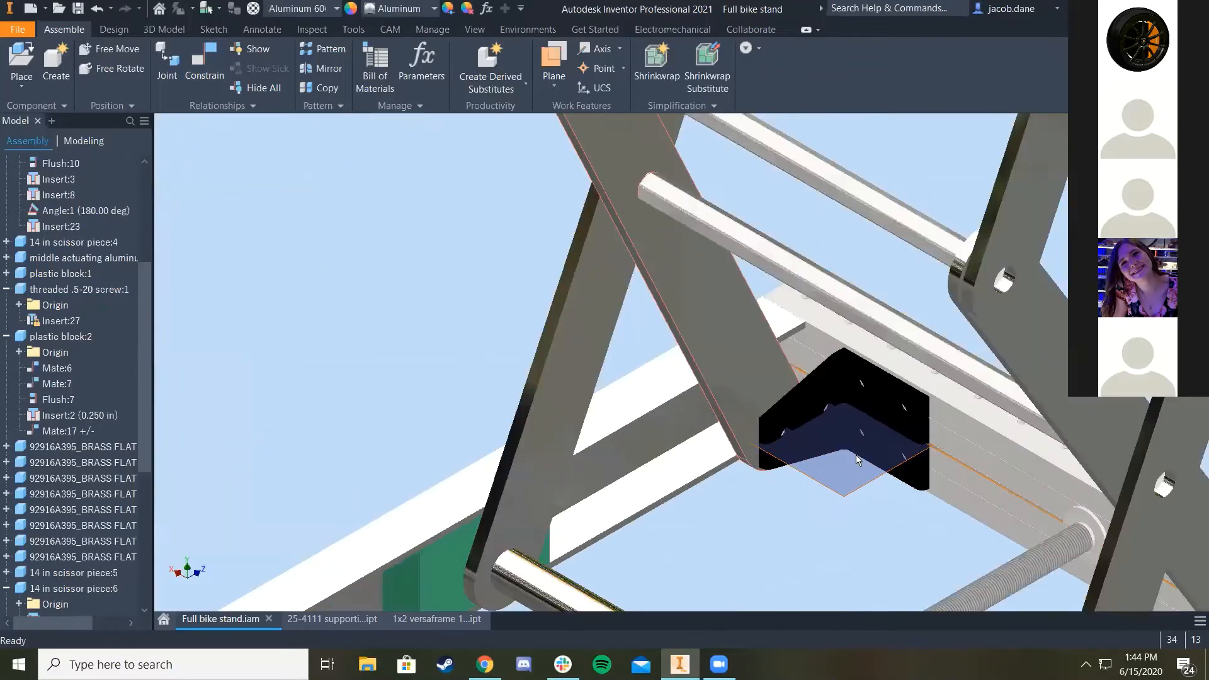
pyautogui.press('F6')
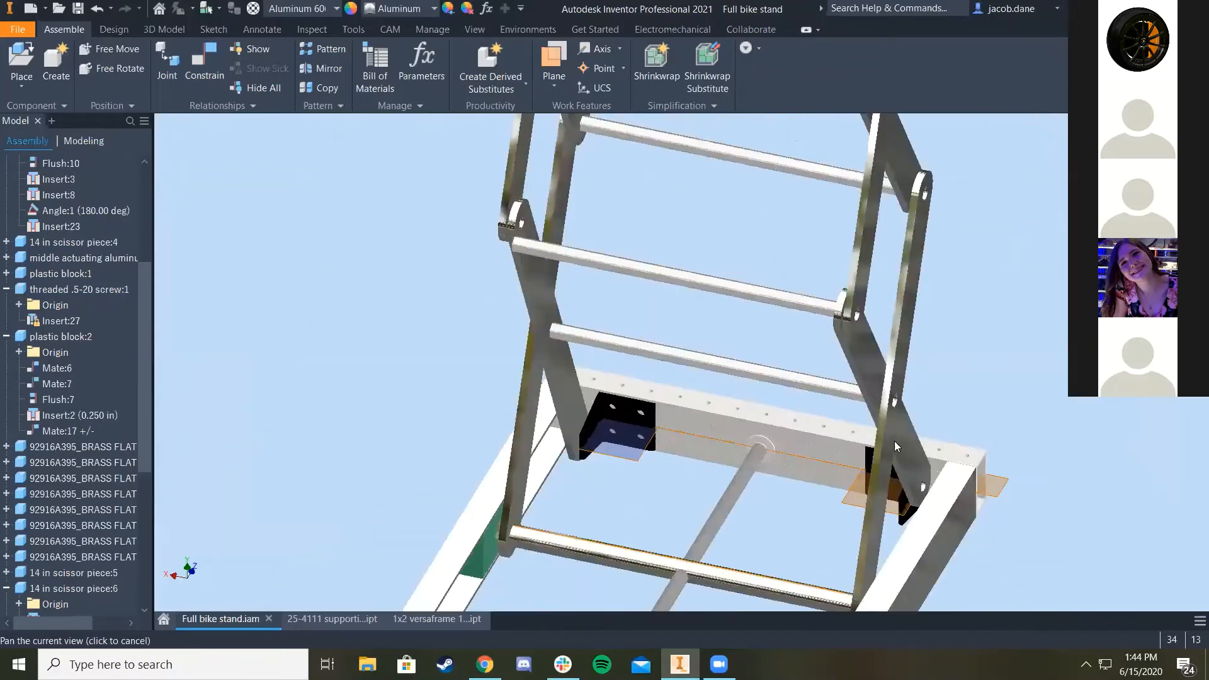
pyautogui.scroll(8, 810, 370)
pyautogui.moveTo(828, 366); pyautogui.dragTo(806, 311)
pyautogui.click(205, 66)
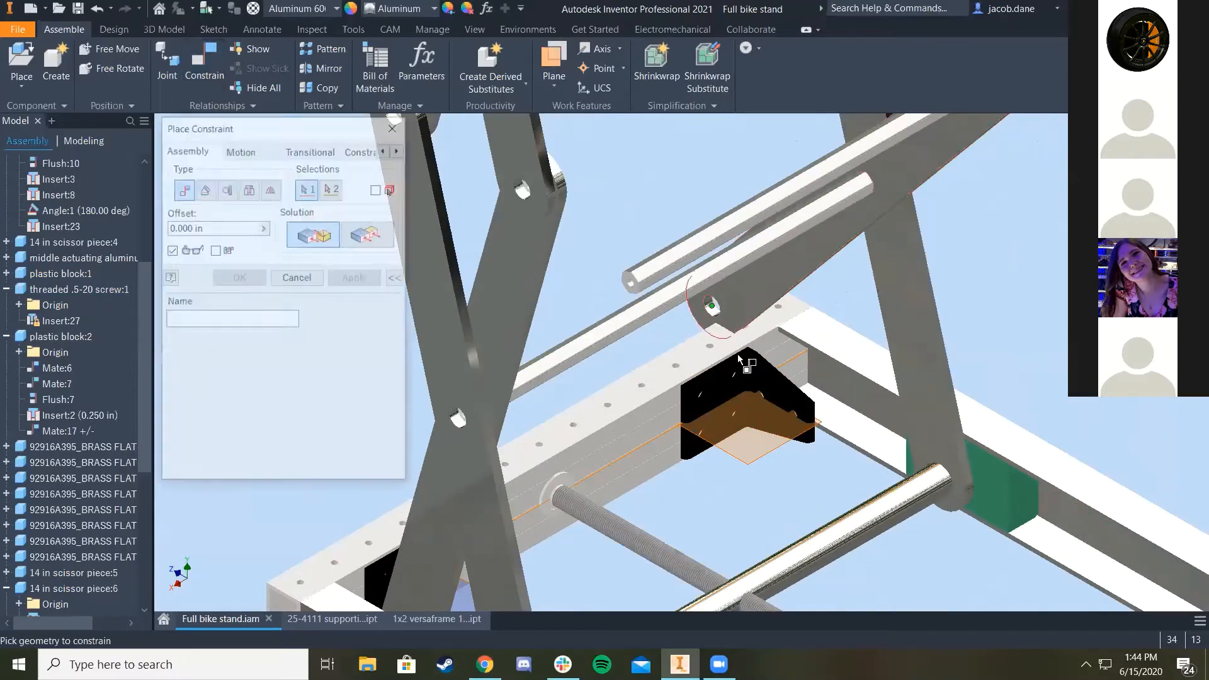
pyautogui.scroll(5, 710, 312)
pyautogui.click(643, 221)
pyautogui.scroll(6, 818, 478)
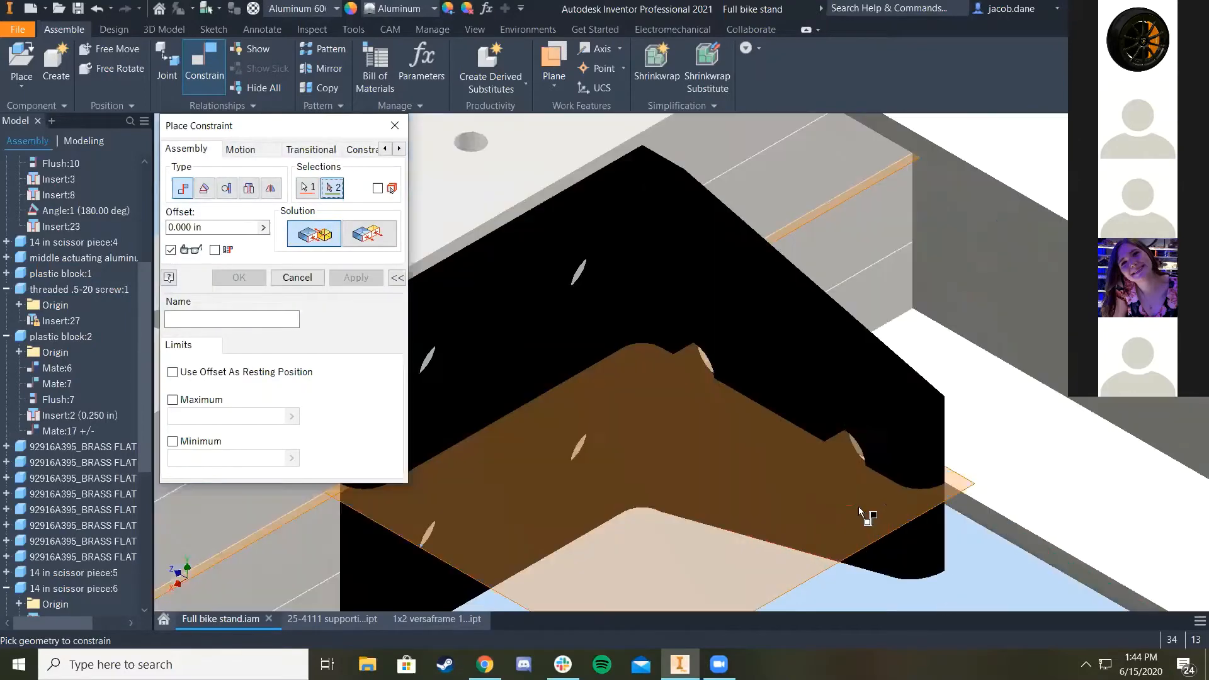
pyautogui.click(819, 416)
pyautogui.scroll(-10, 815, 410)
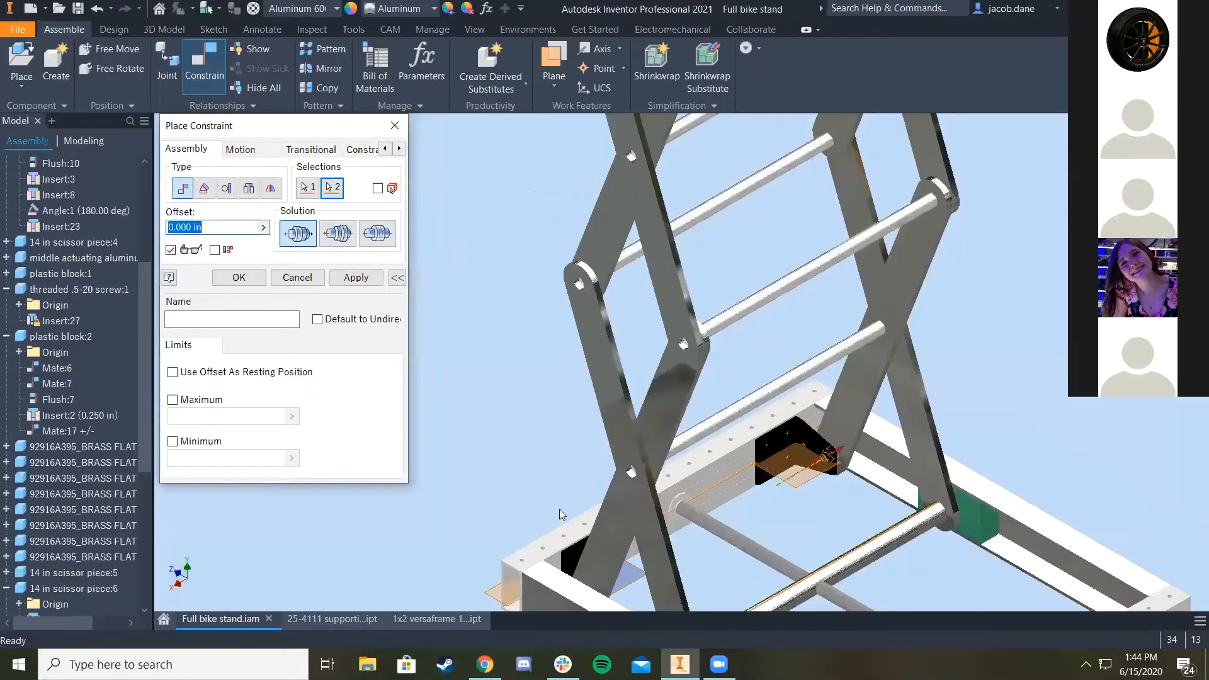
pyautogui.scroll(-2, 601, 434)
# Step: Move the plastic block along the frame's side channel to test the scissor lift's motion
pyautogui.moveTo(753, 500); pyautogui.dragTo(847, 348, button='middle')
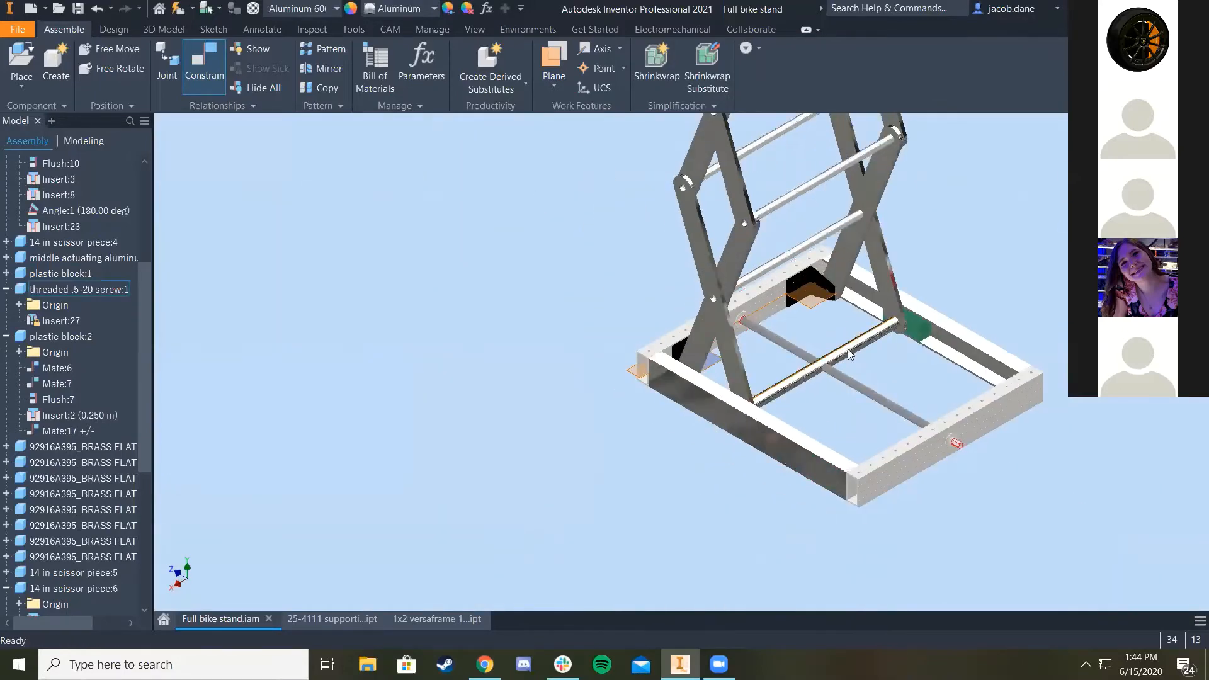
pyautogui.scroll(3, 818, 340)
pyautogui.moveTo(1036, 336); pyautogui.dragTo(1104, 353)
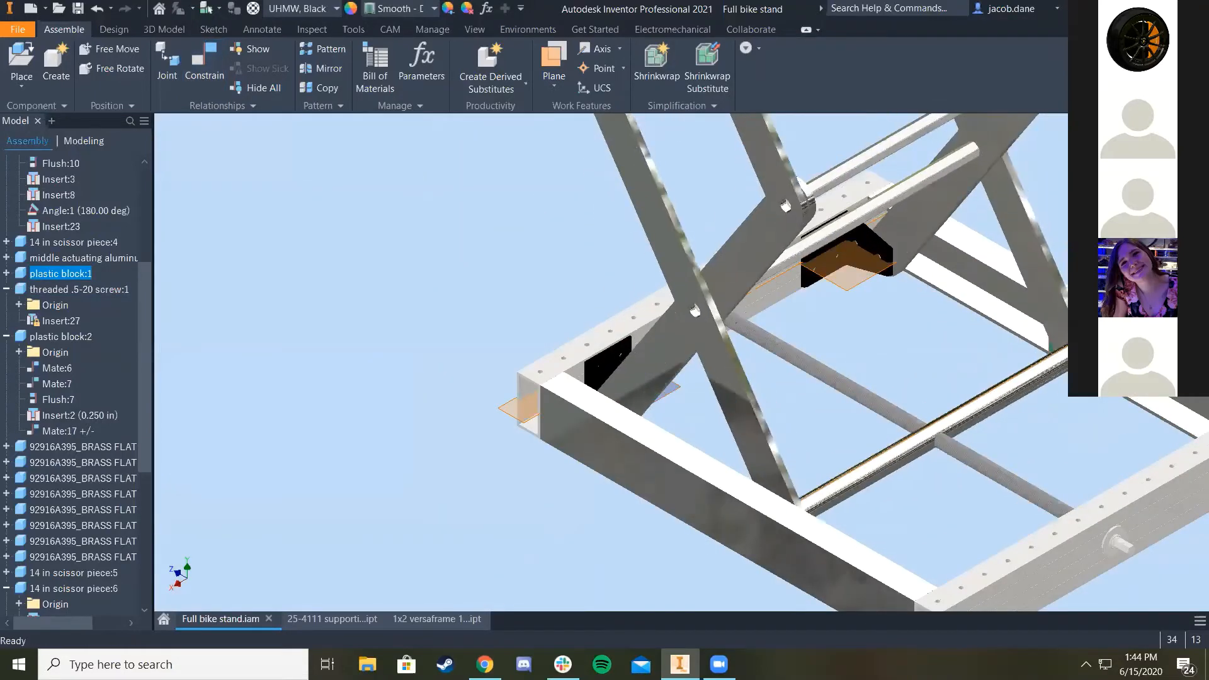
# Step: Examine how the supporting back brackets sit between the rear tube and the lower scissor arms, from above and in close-up
pyautogui.scroll(3, 846, 270)
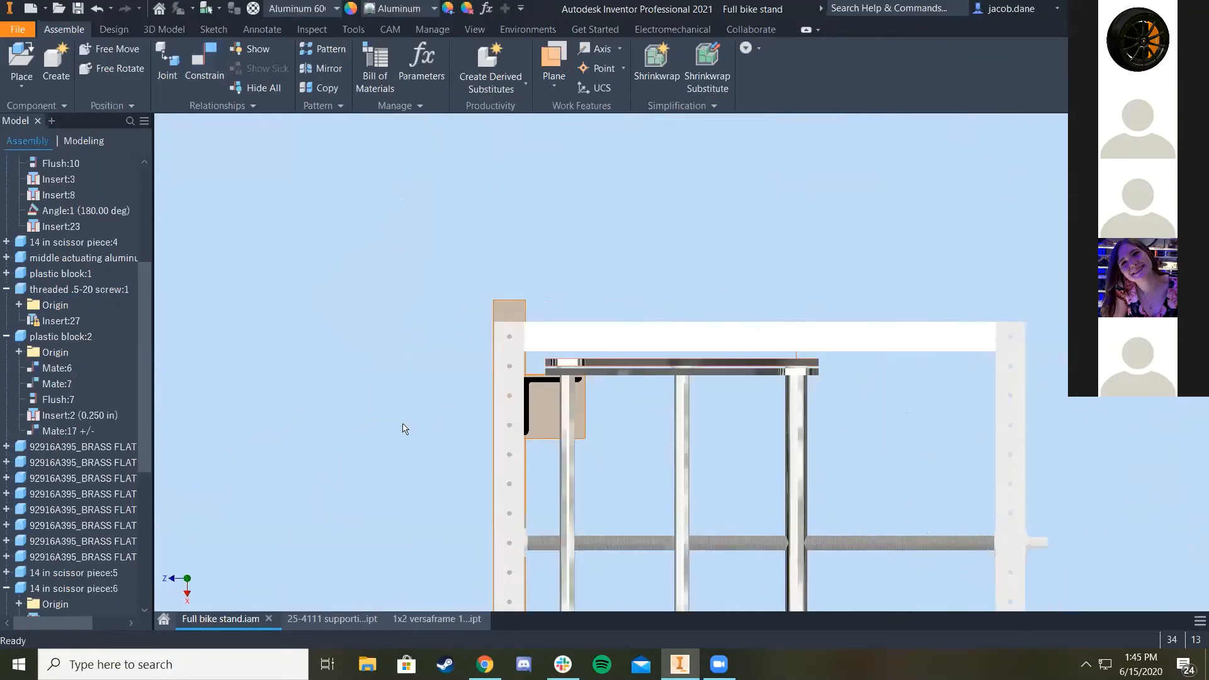
pyautogui.scroll(4, 554, 422)
pyautogui.moveTo(563, 369); pyautogui.dragTo(619, 415, button='middle')
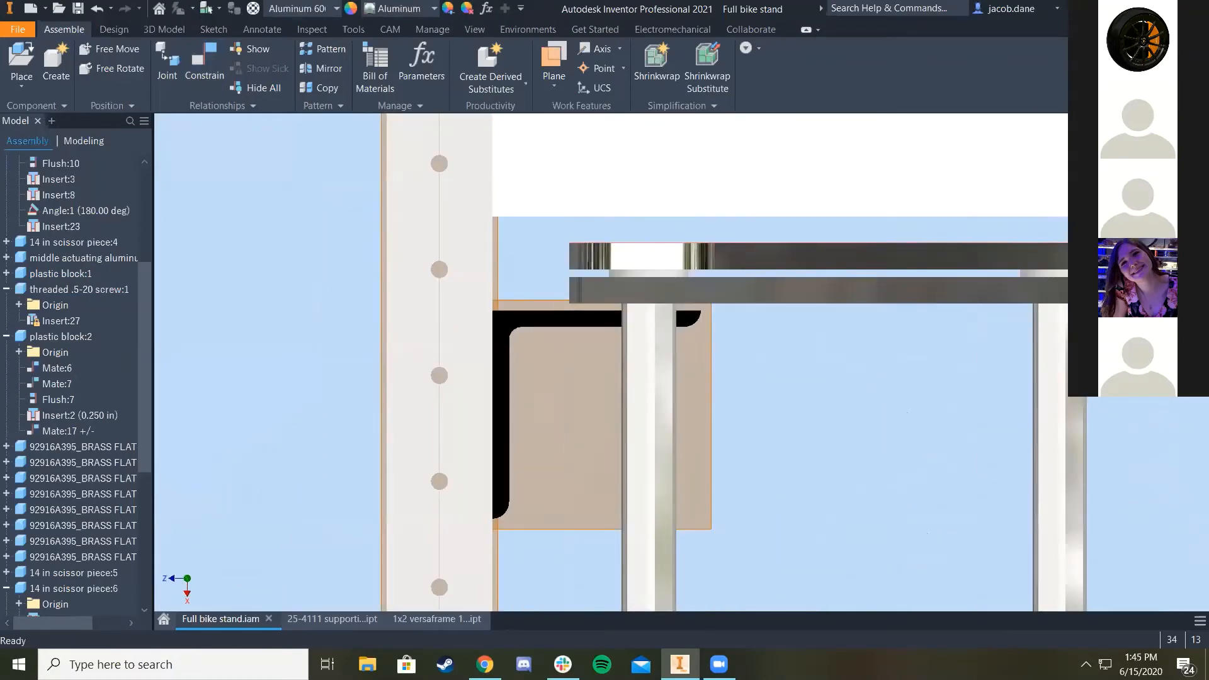
pyautogui.press('F6')
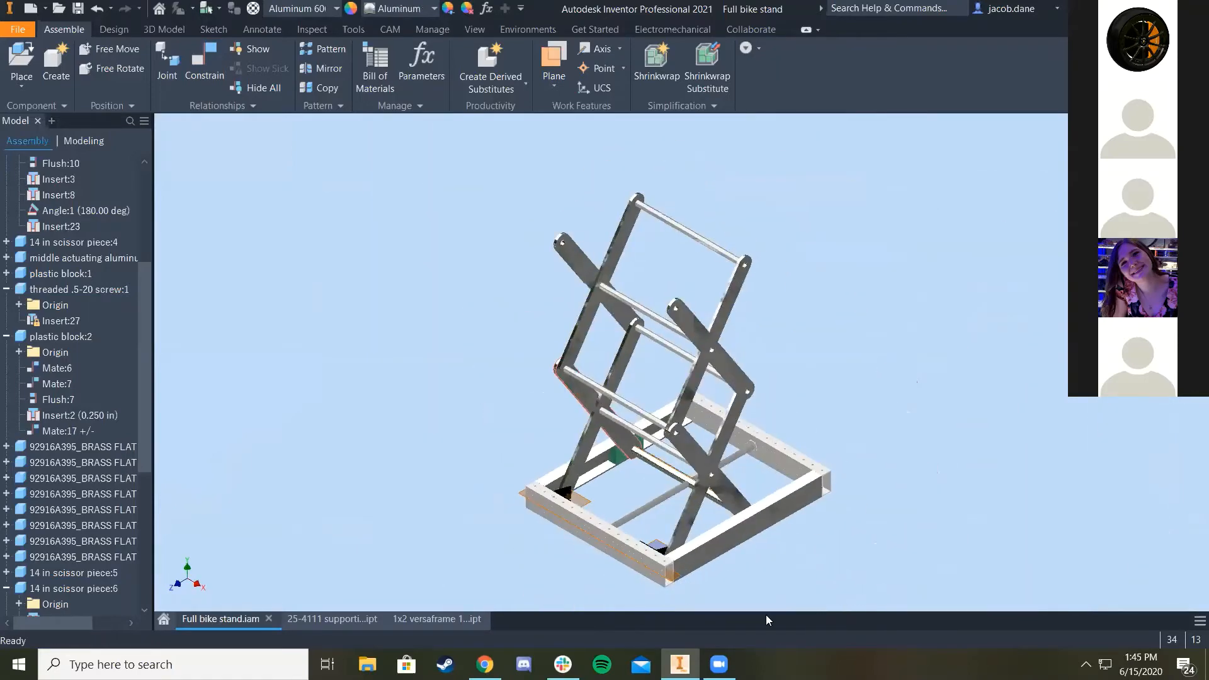
pyautogui.scroll(3, 764, 560)
pyautogui.moveTo(783, 447); pyautogui.dragTo(918, 291, button='middle')
pyautogui.scroll(4, 522, 252)
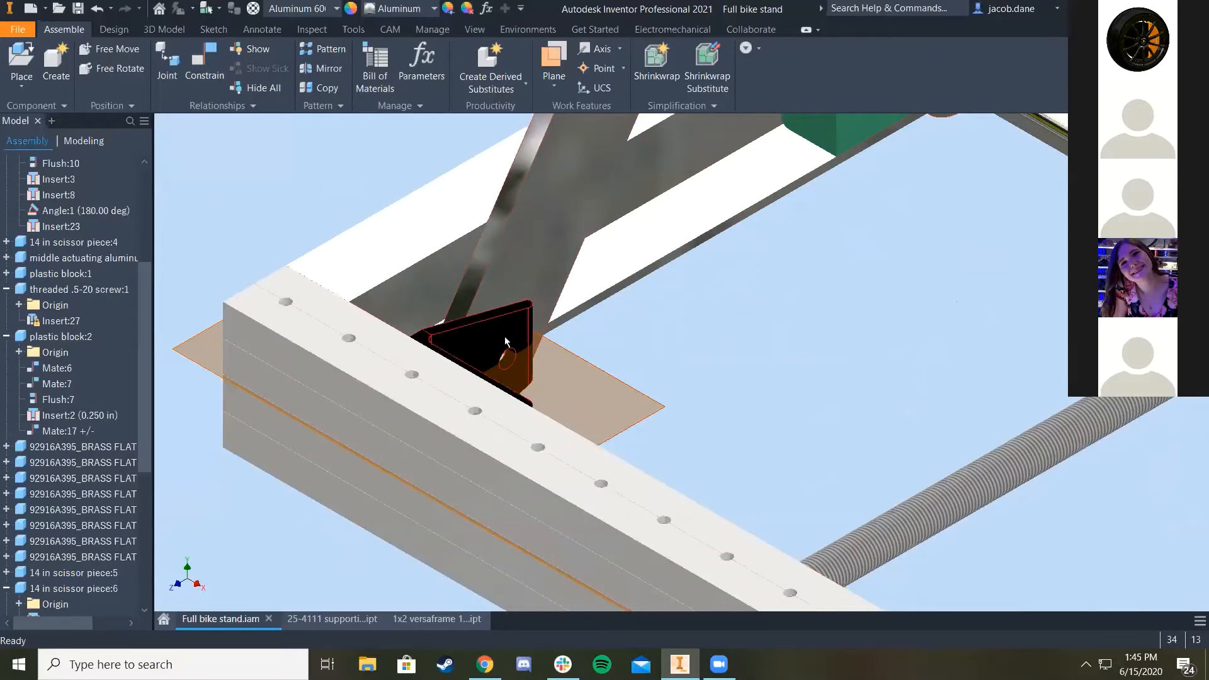
pyautogui.scroll(5, 575, 349)
pyautogui.scroll(-6, 577, 325)
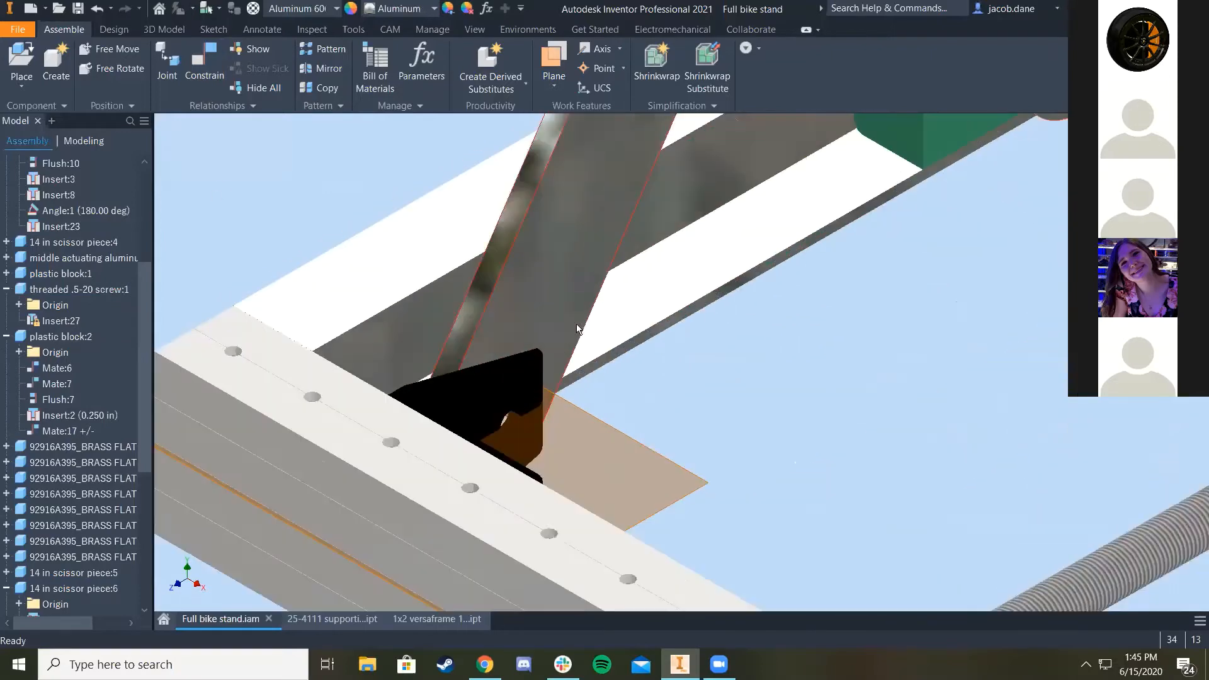
pyautogui.moveTo(616, 360); pyautogui.dragTo(677, 312, button='middle')
pyautogui.scroll(3, 660, 333)
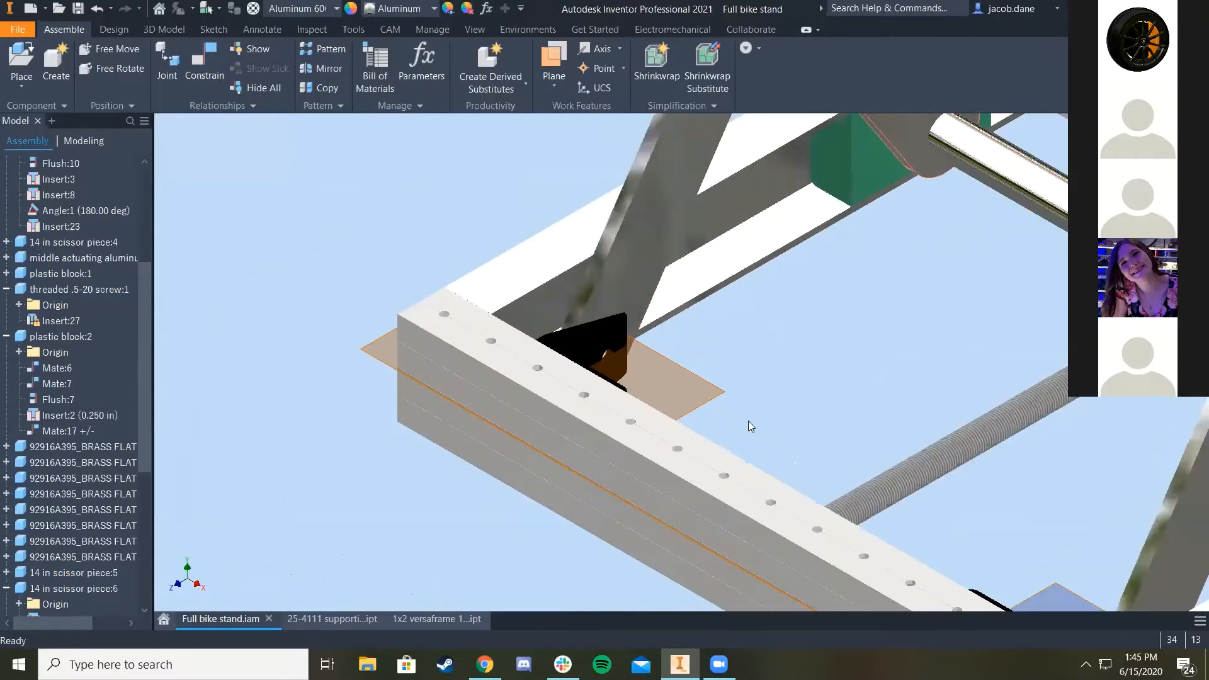
pyautogui.scroll(3, 750, 427)
pyautogui.moveTo(750, 431)
pyautogui.mouseDown(button='middle')
pyautogui.moveTo(561, 259)
pyautogui.moveTo(536, 291)
pyautogui.moveTo(761, 430)
pyautogui.mouseUp(button='middle')
pyautogui.scroll(-5, 660, 397)
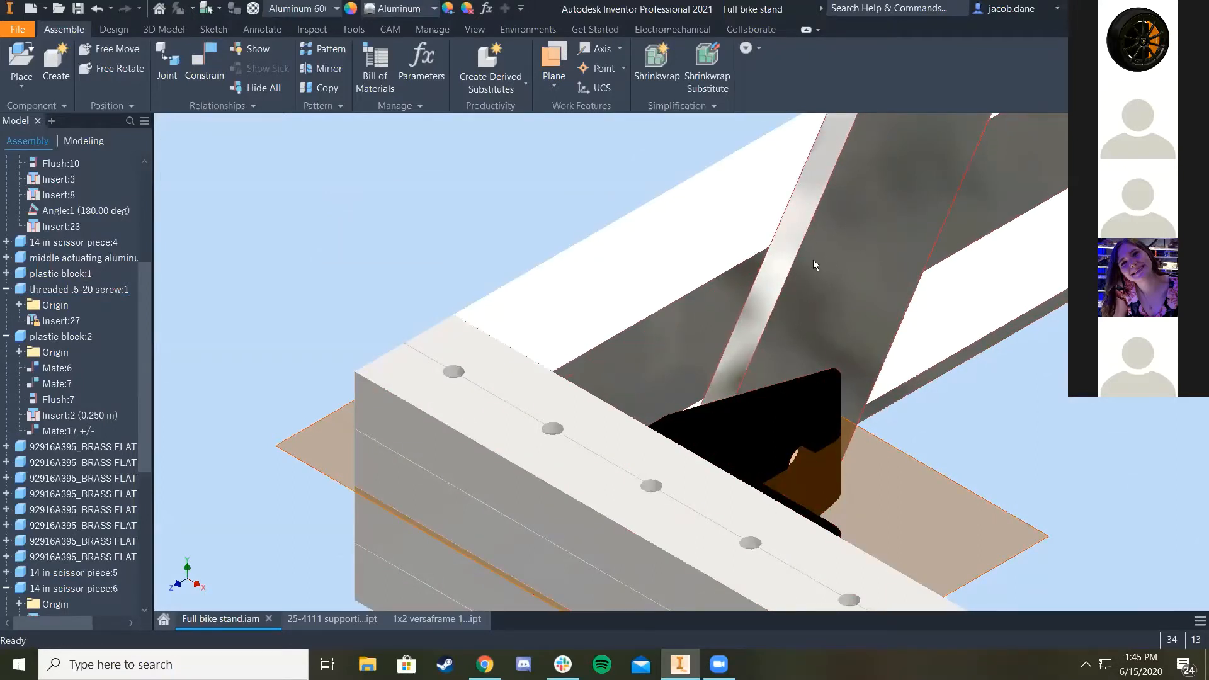
pyautogui.scroll(3, 813, 260)
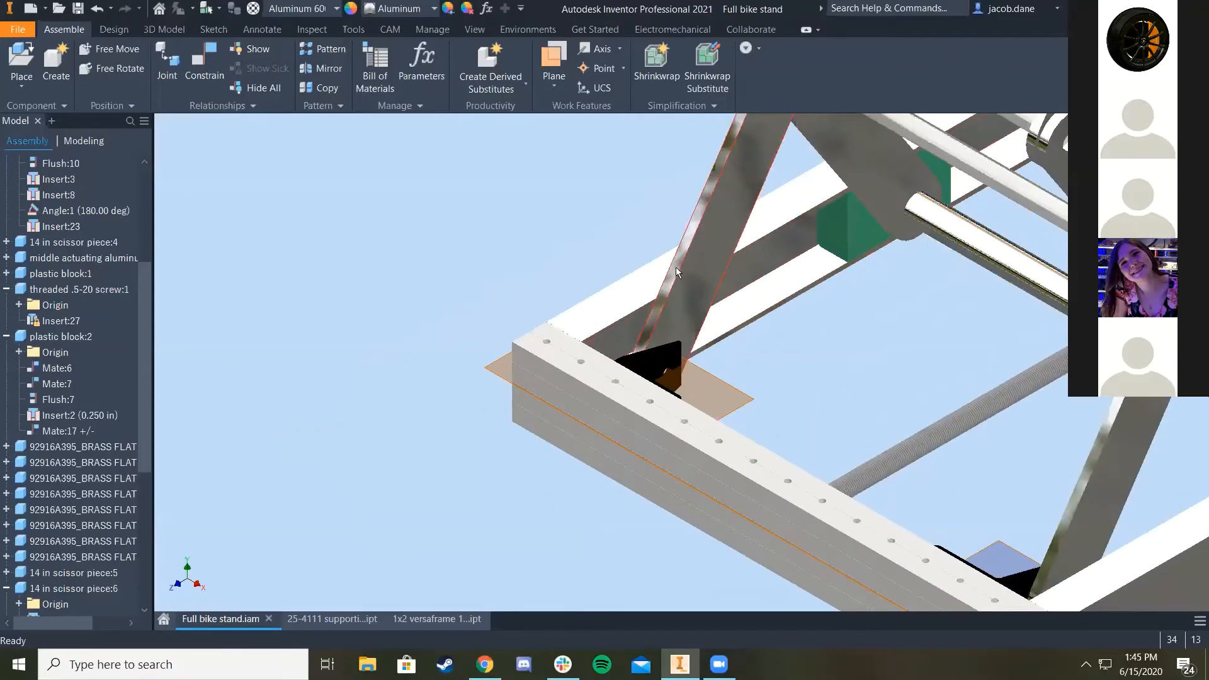
pyautogui.moveTo(629, 281); pyautogui.dragTo(626, 283, button='middle')
pyautogui.scroll(3, 632, 314)
pyautogui.scroll(-3, 710, 361)
pyautogui.moveTo(699, 340); pyautogui.dragTo(652, 391, button='middle')
pyautogui.scroll(1, 652, 391)
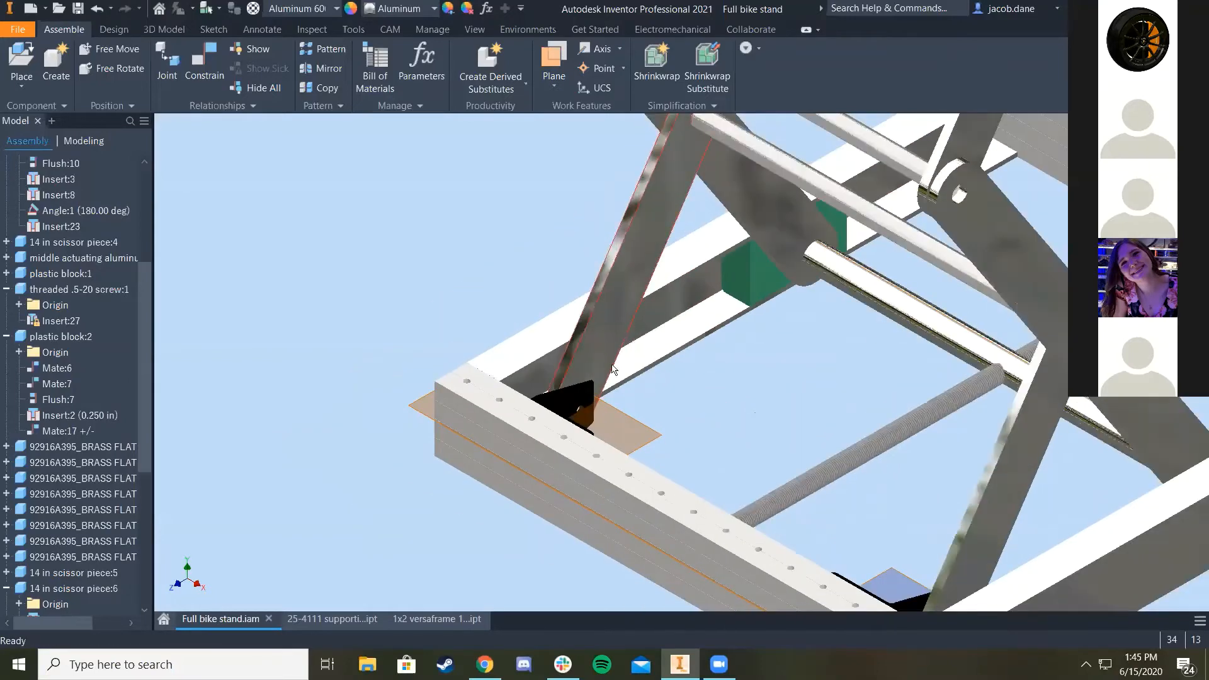
pyautogui.scroll(-5, 504, 359)
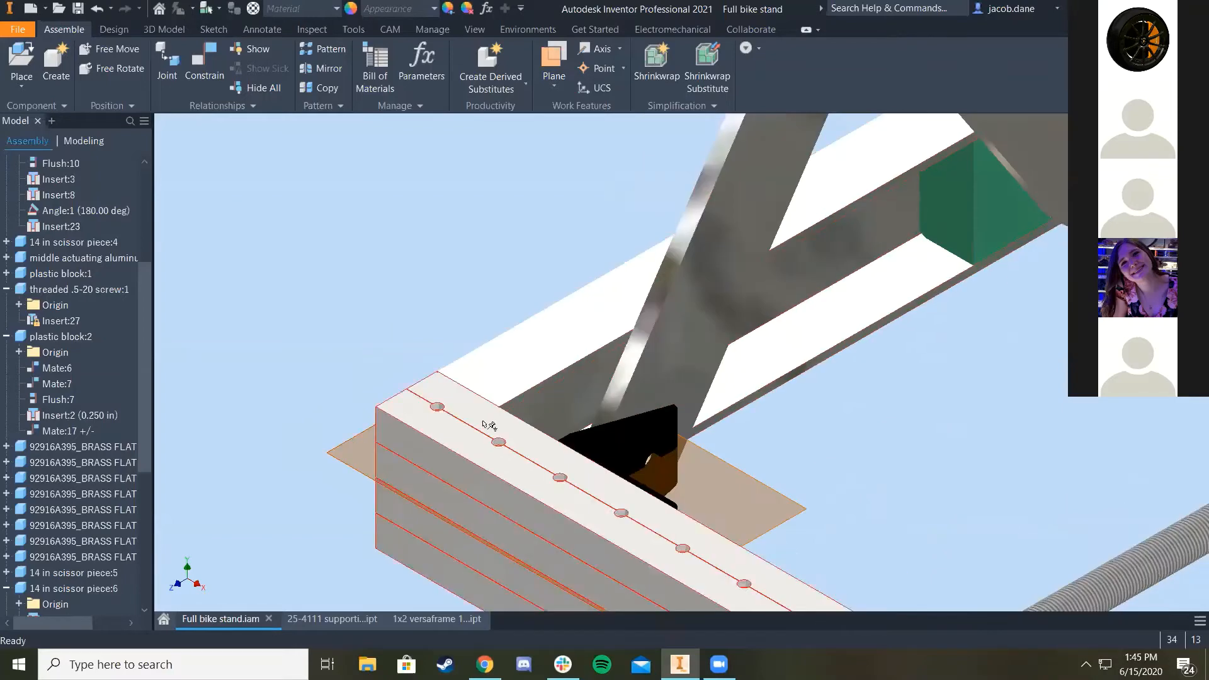
# Step: Examine the outer corners where the side channels meet the rear tube and the space beside the brackets
pyautogui.click(1158, 163)
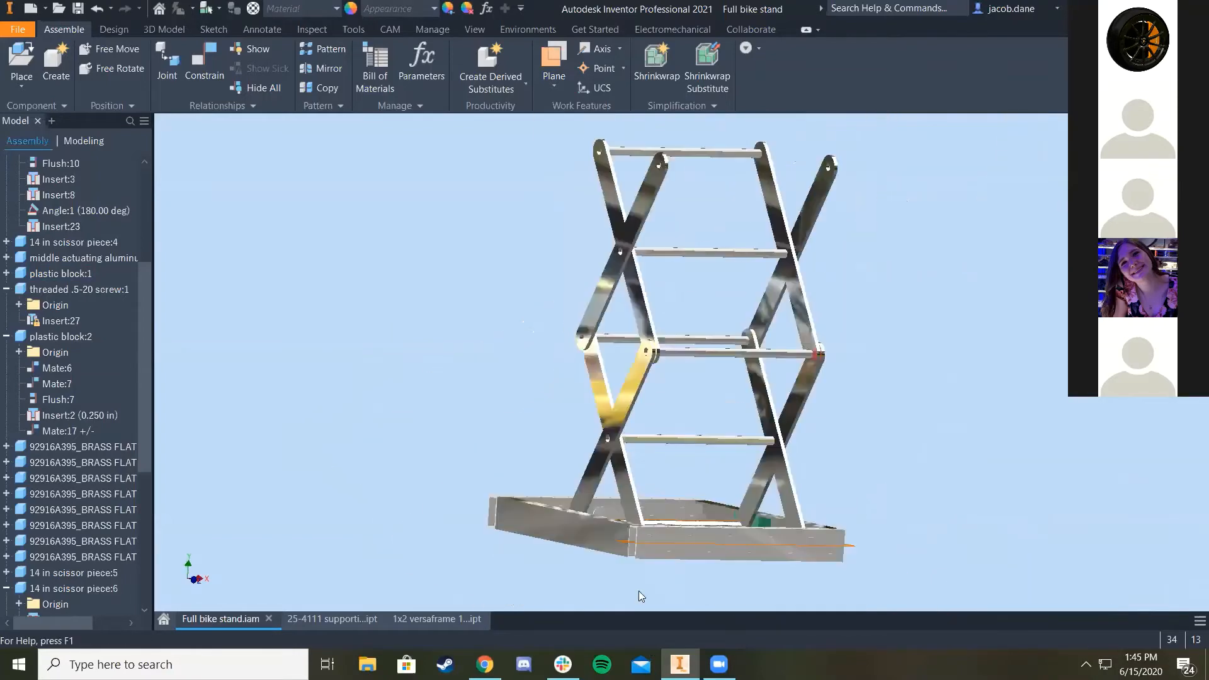
pyautogui.scroll(-4, 639, 564)
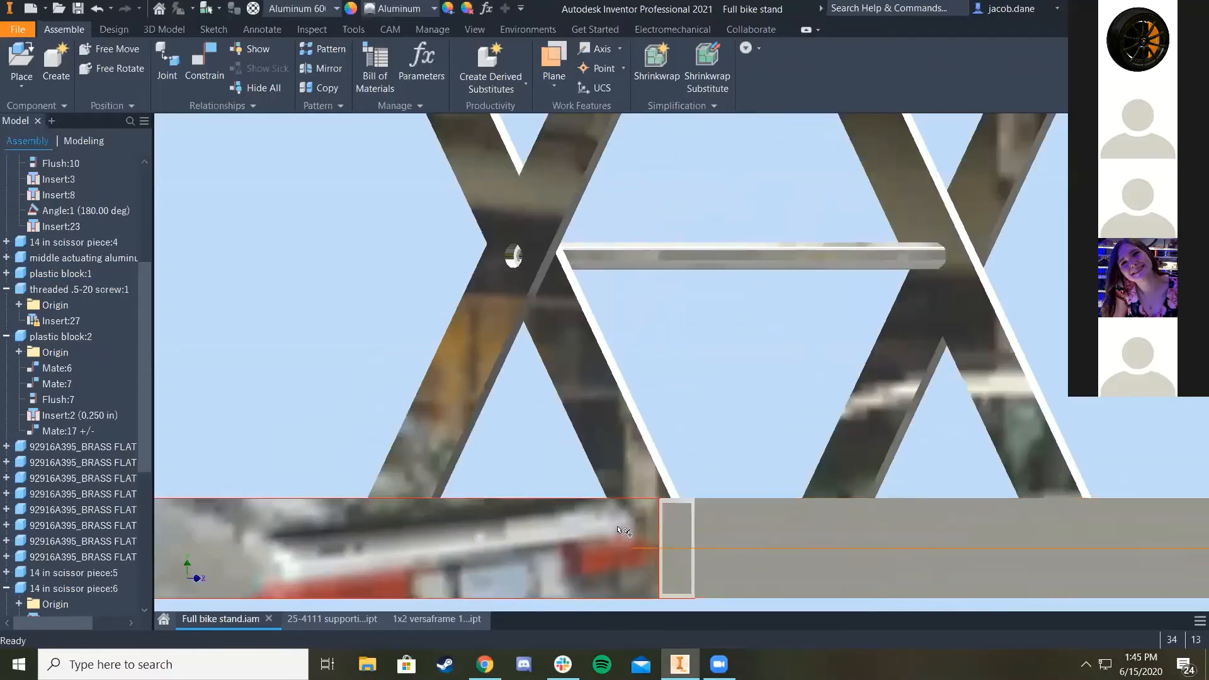
pyautogui.press('F6')
pyautogui.scroll(-4, 893, 413)
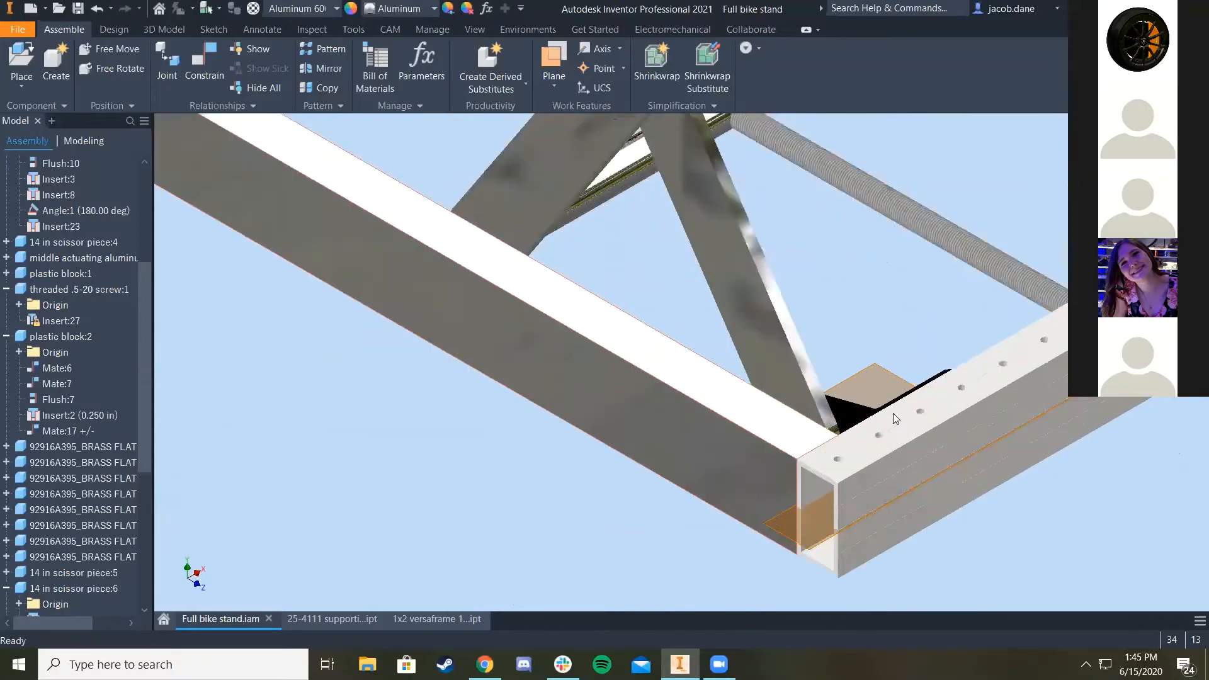
pyautogui.press('F5')
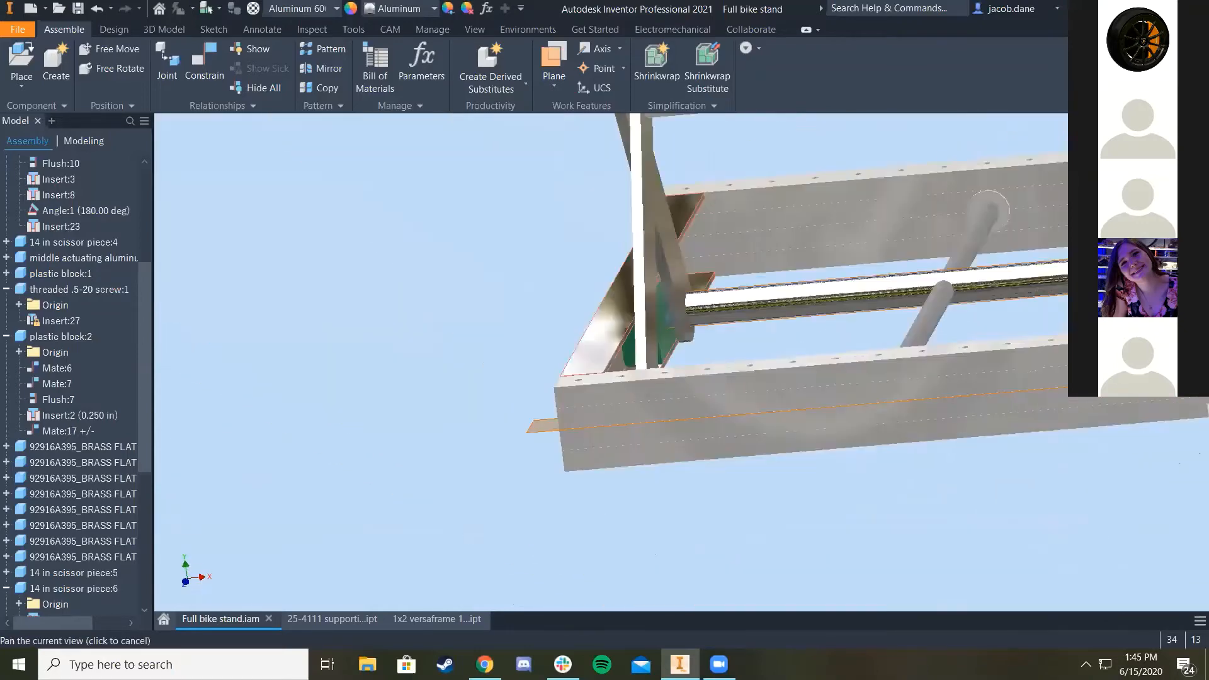
pyautogui.press('F6')
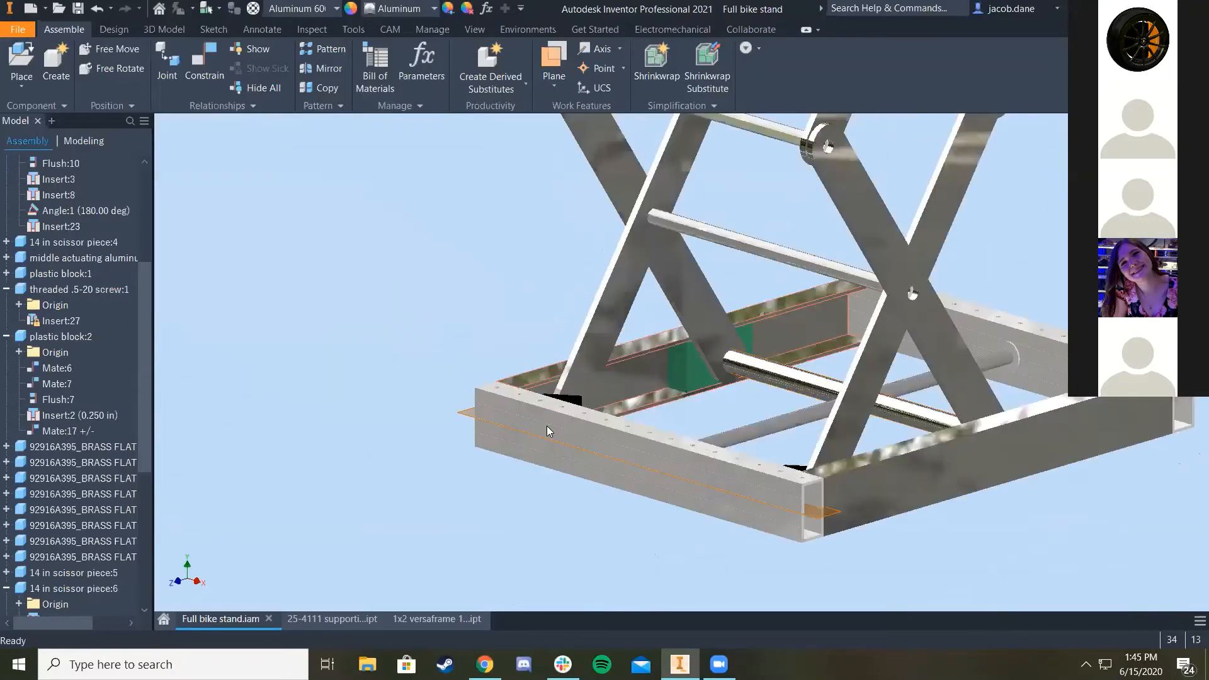
pyautogui.scroll(-3, 550, 459)
pyautogui.moveTo(544, 371); pyautogui.dragTo(524, 282, button='middle')
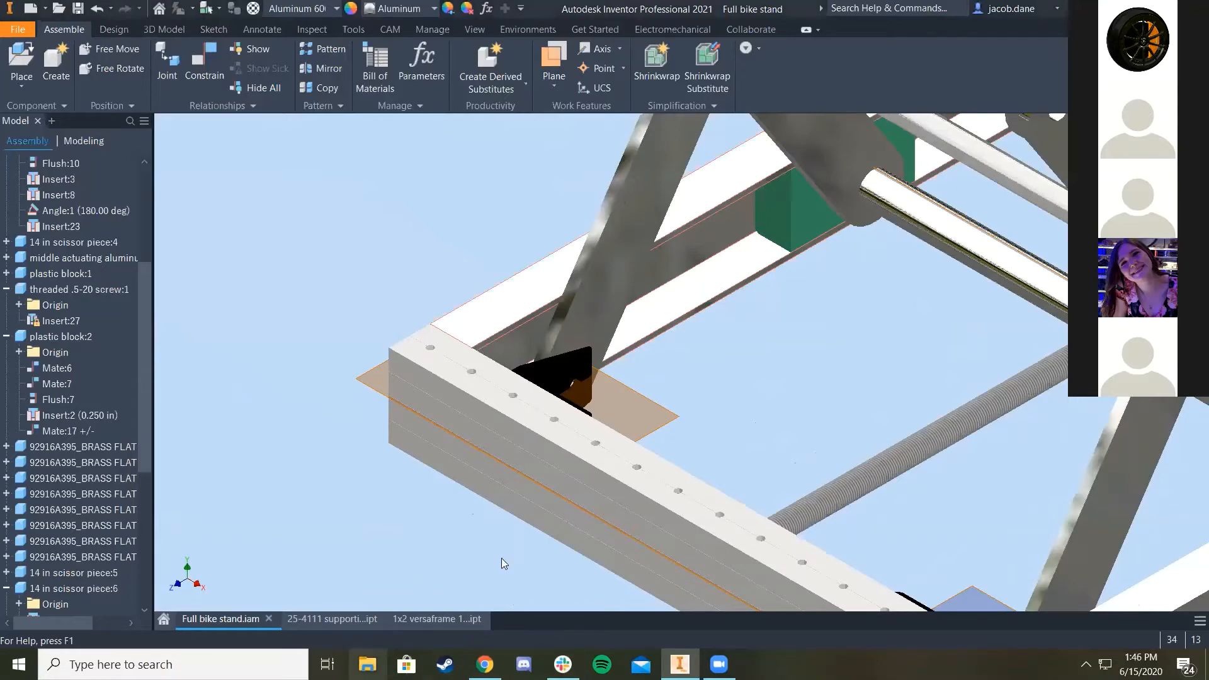
# Step: Switch to File Explorer and go to Documents > GrabCAD > 2020 Outreach > CAD Class Bike Stand 2
pyautogui.click(367, 664)
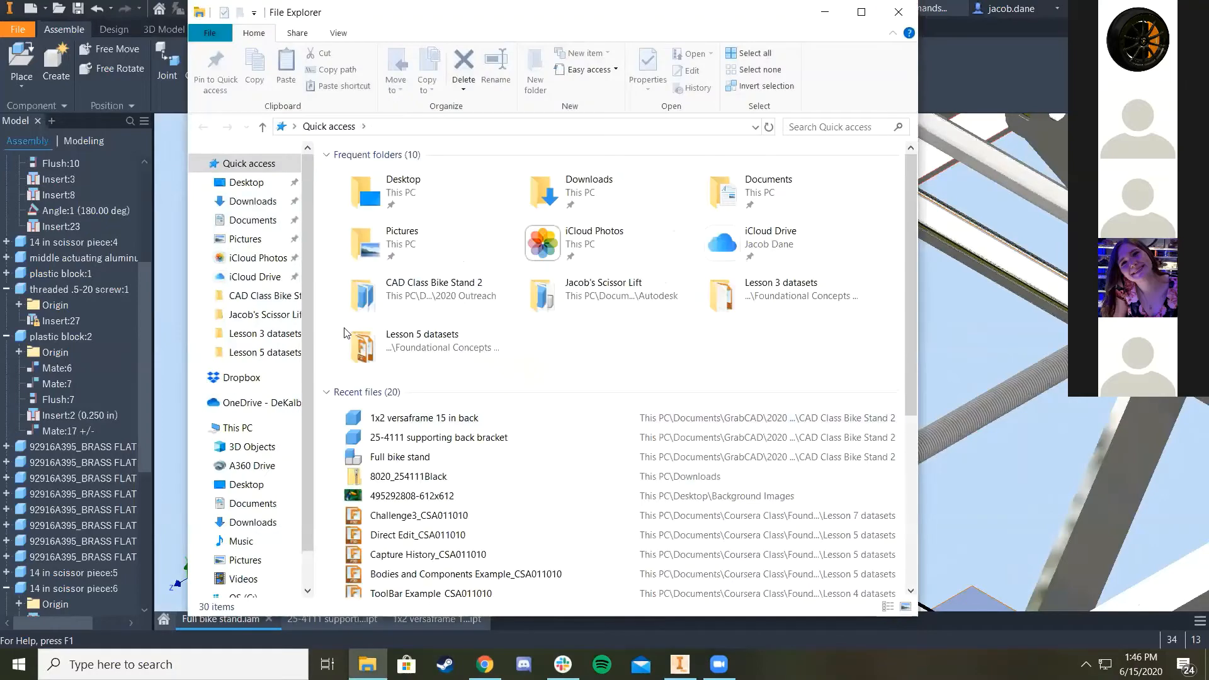
pyautogui.scroll(-5, 386, 275)
pyautogui.scroll(3, 441, 409)
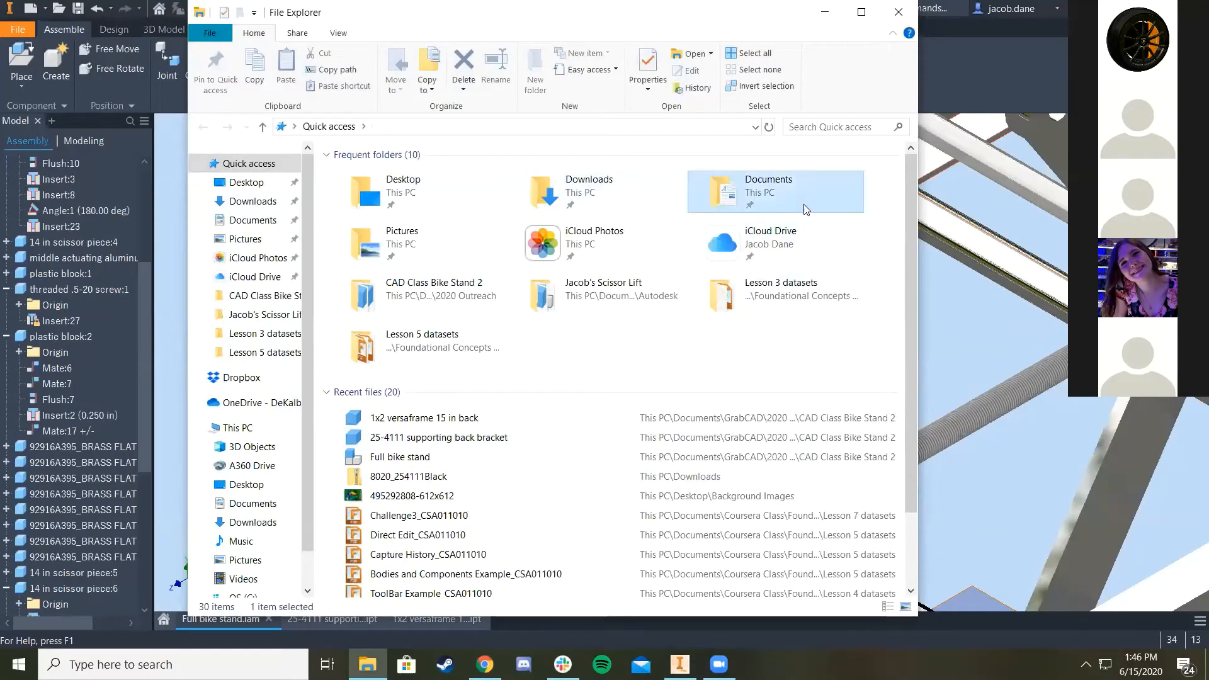
pyautogui.doubleClick(759, 188)
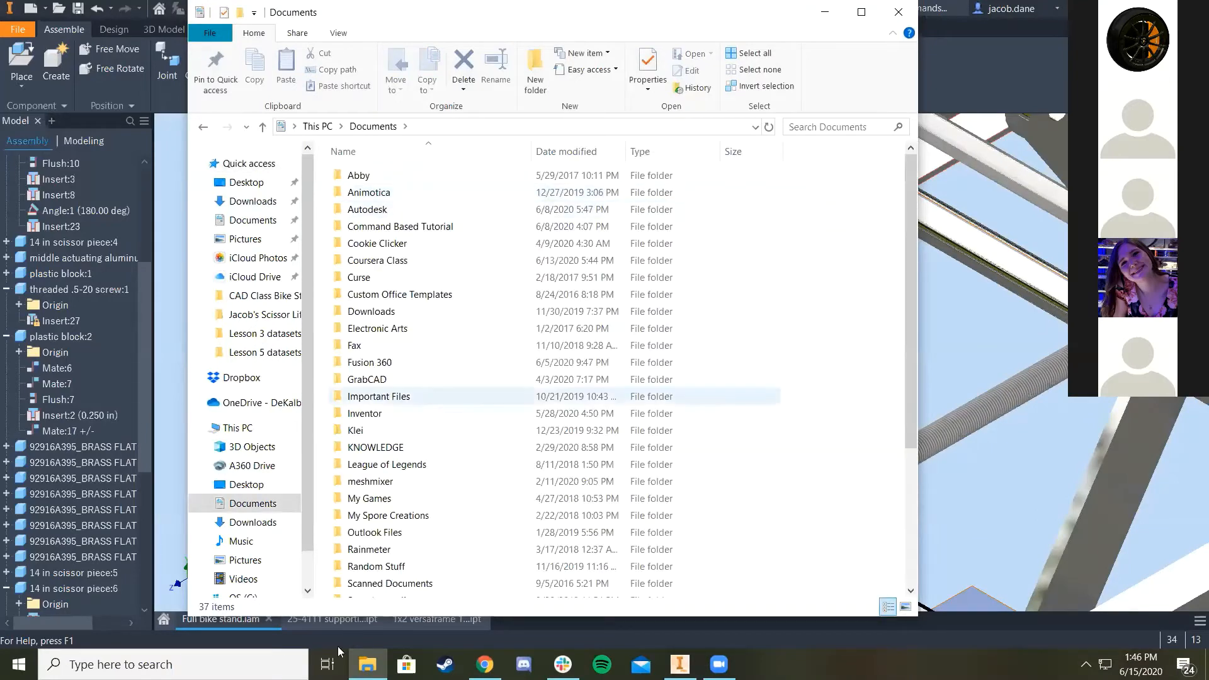
pyautogui.doubleClick(365, 379)
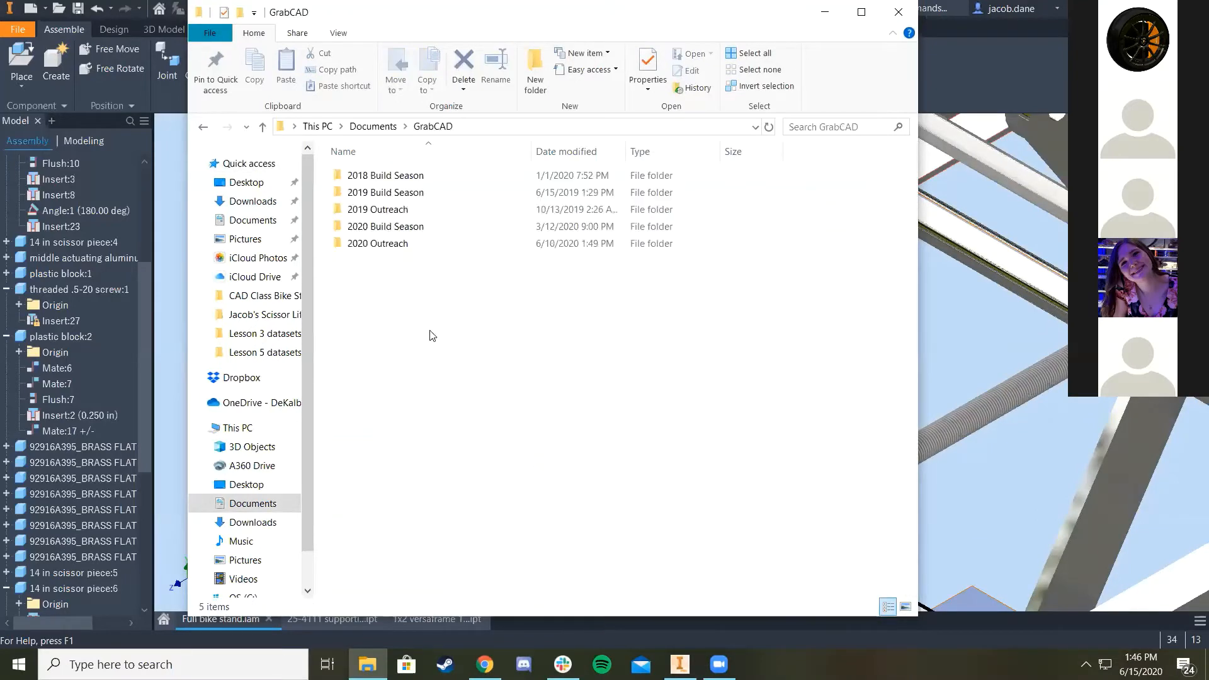
pyautogui.doubleClick(408, 247)
pyautogui.doubleClick(418, 193)
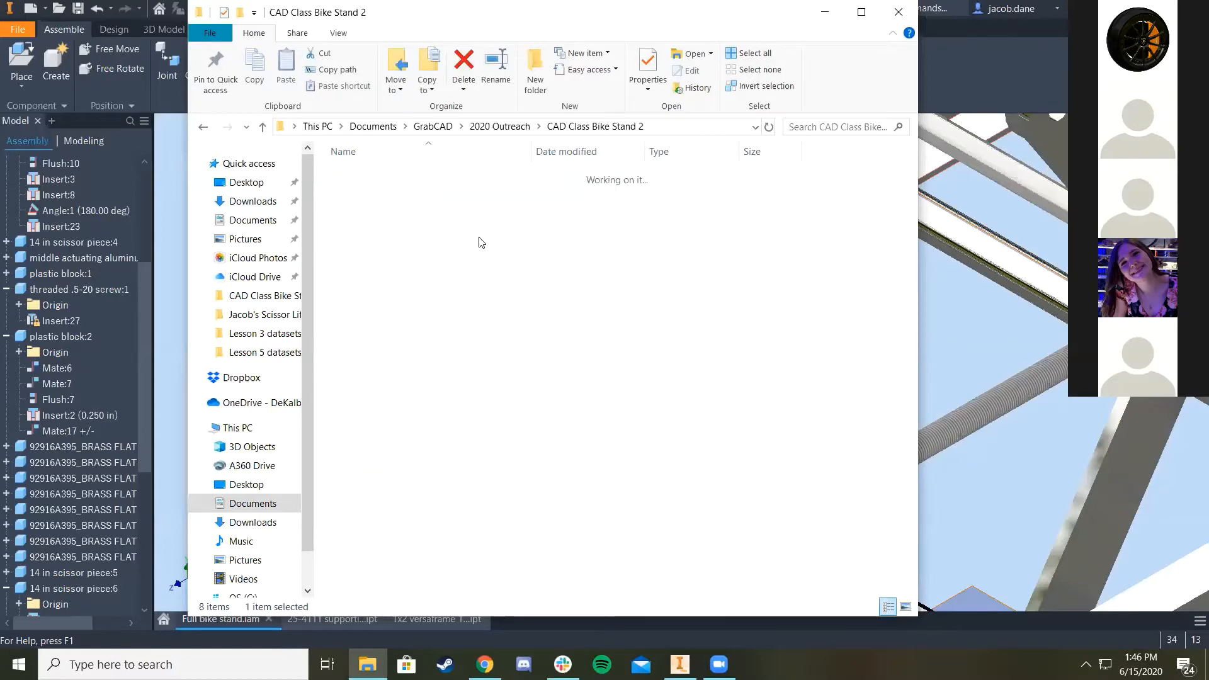
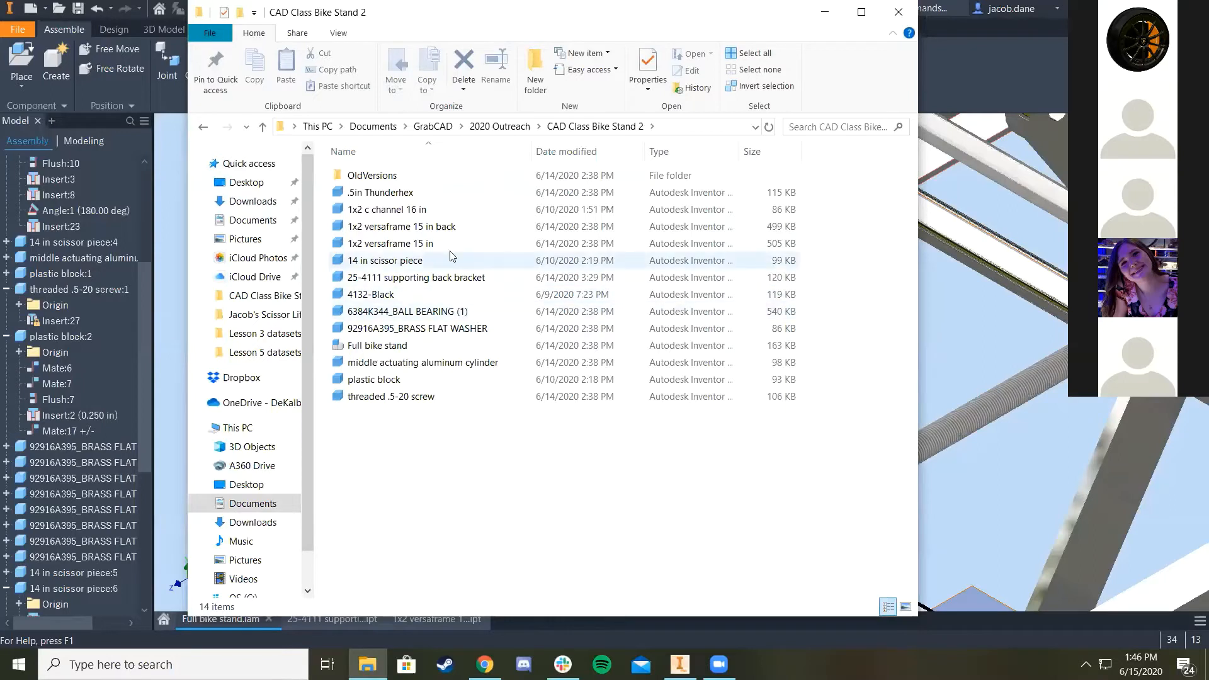
# Step: Duplicate the 1x2 c channel 16 in part file in the same folder and open the copy in Inventor
pyautogui.click(479, 217)
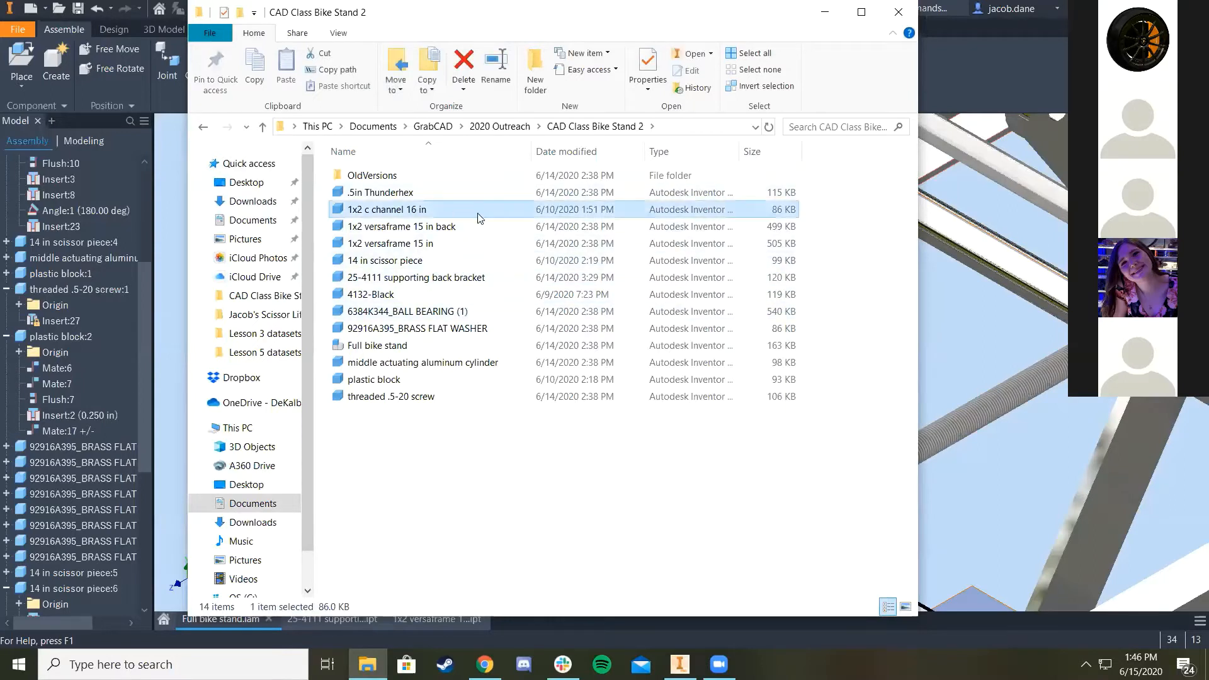
pyautogui.click(422, 507)
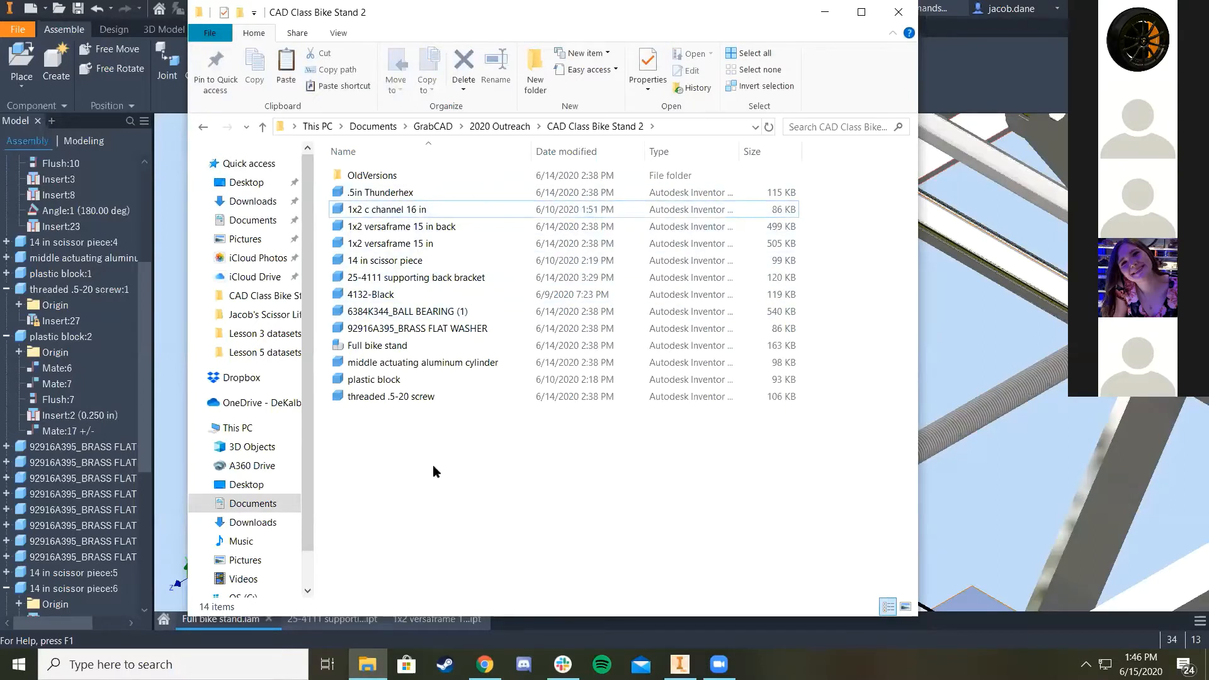
pyautogui.hotkey('ctrl', 'v')
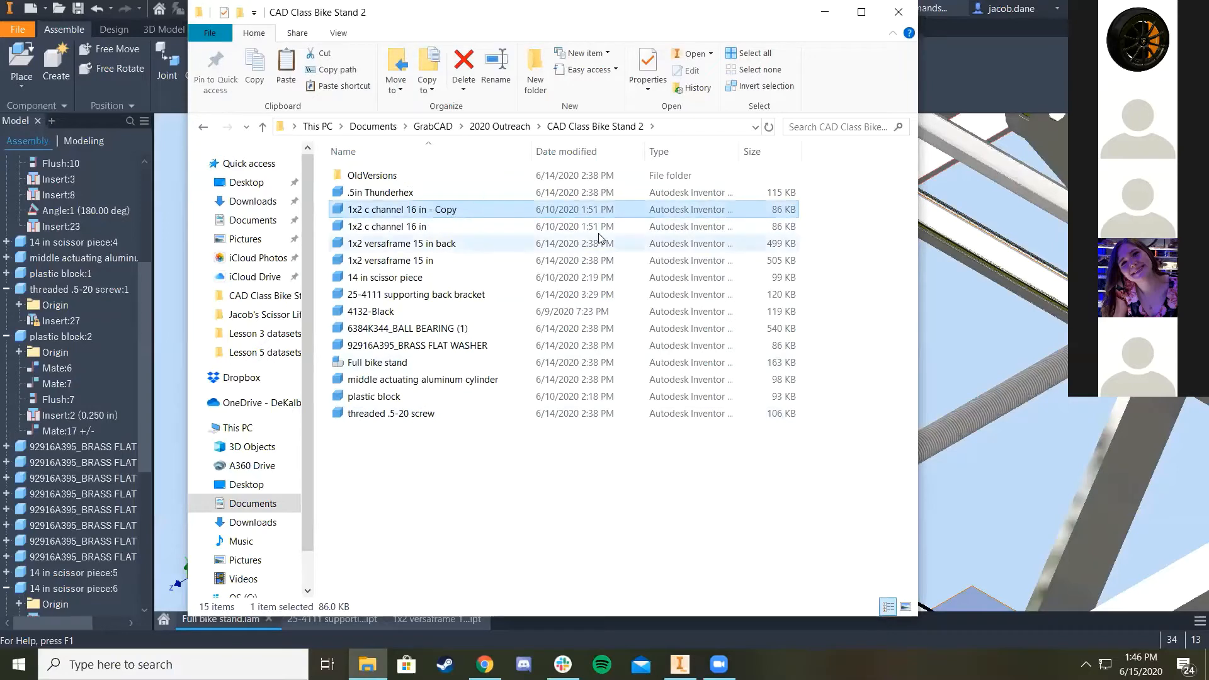
pyautogui.click(836, 446)
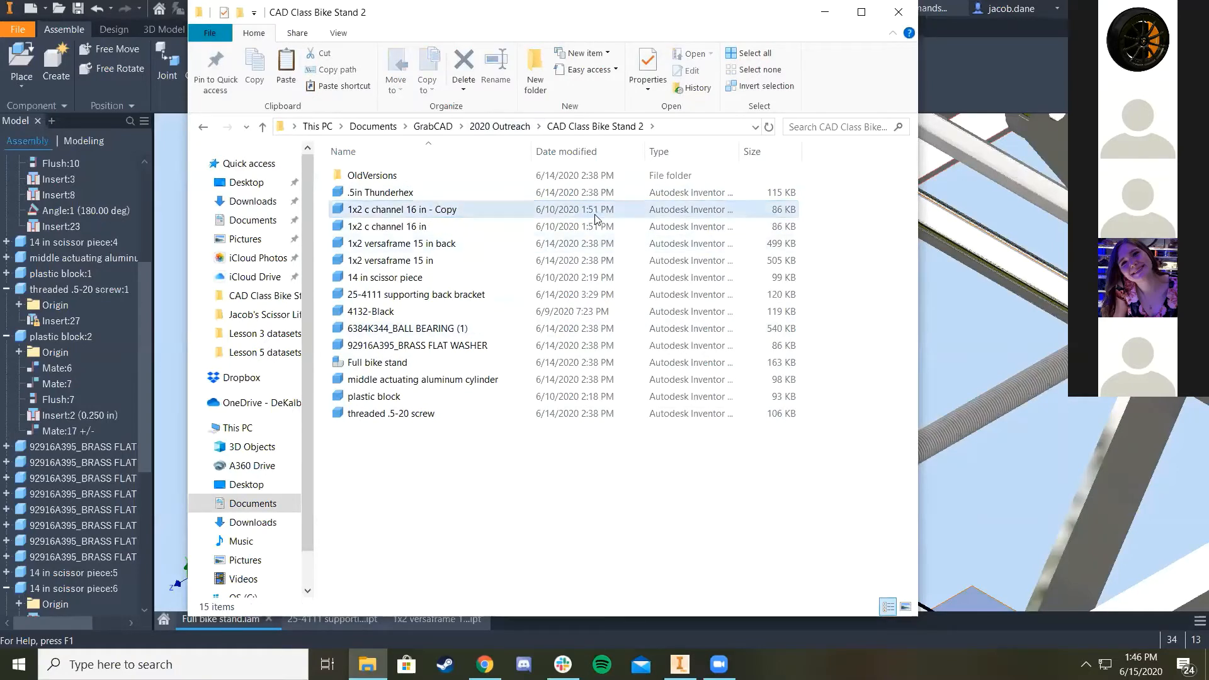
pyautogui.doubleClick(617, 216)
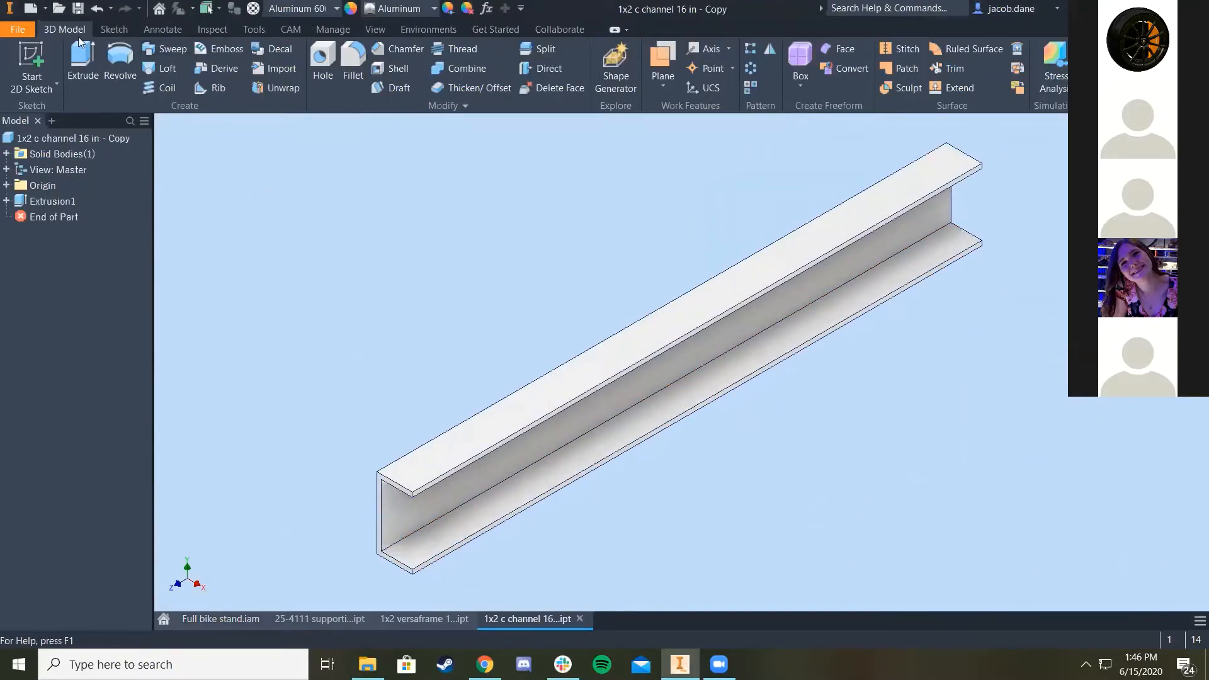
# Step: Switch to the Full bike stand assembly and measure the diameter of the round hole in the supporting back bracket
pyautogui.click(221, 619)
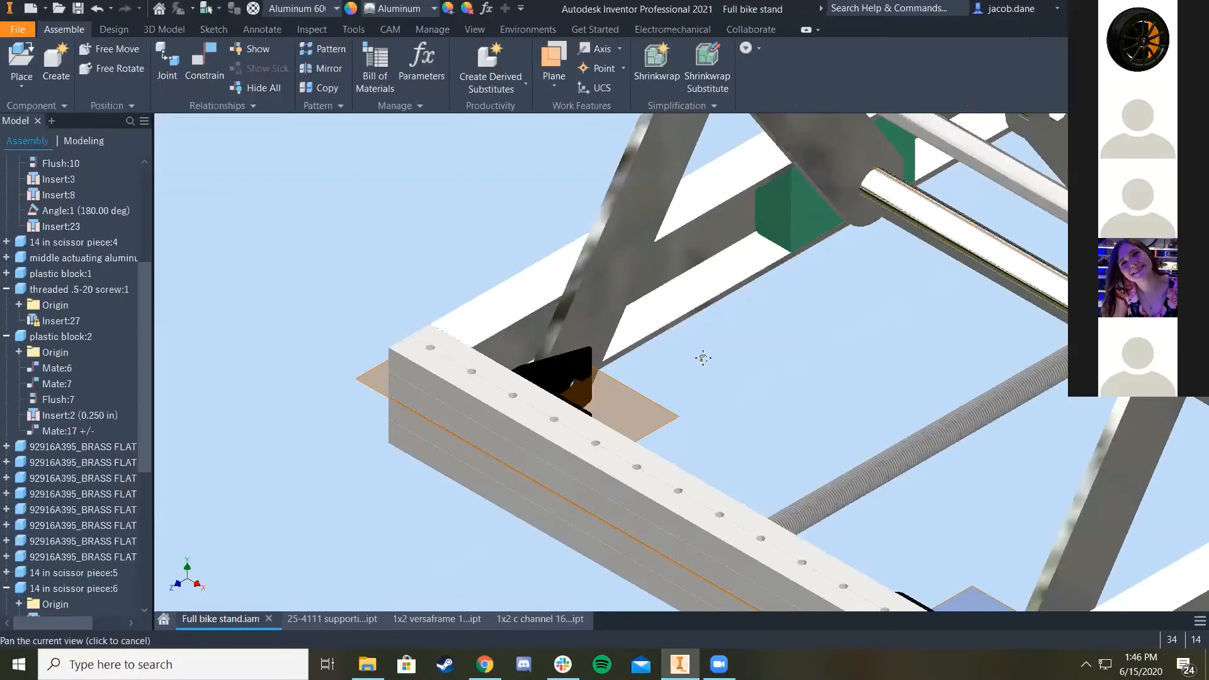
pyautogui.scroll(-5, 788, 339)
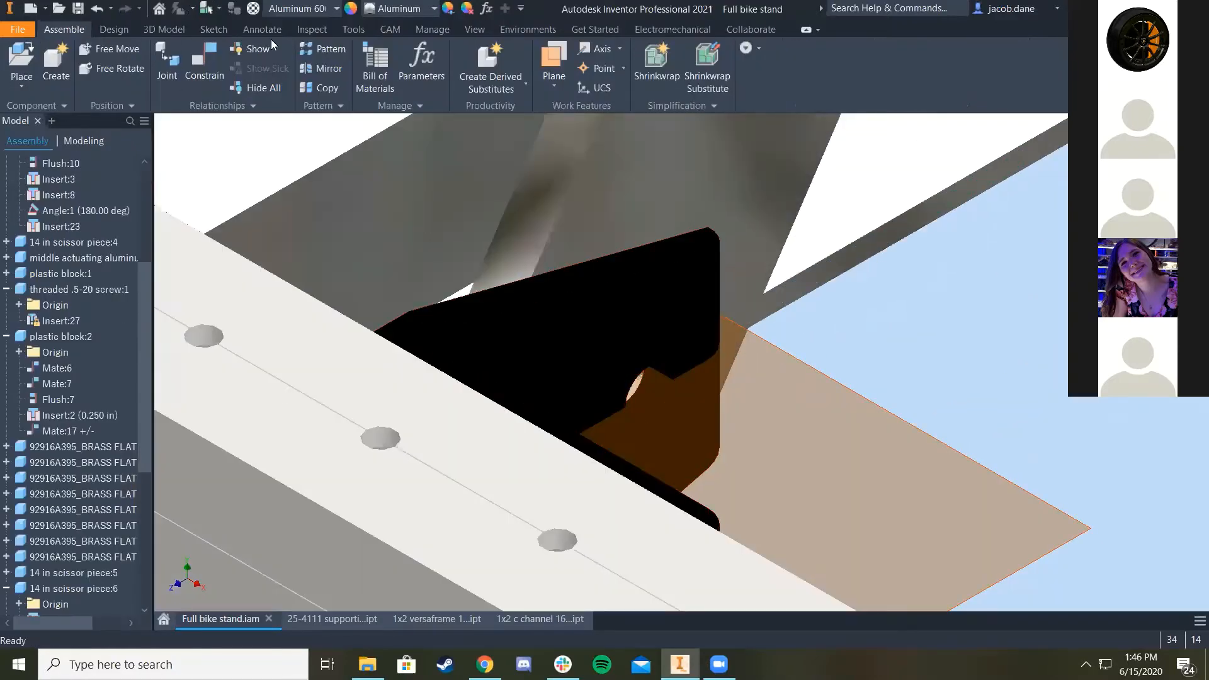
pyautogui.click(353, 28)
pyautogui.click(27, 63)
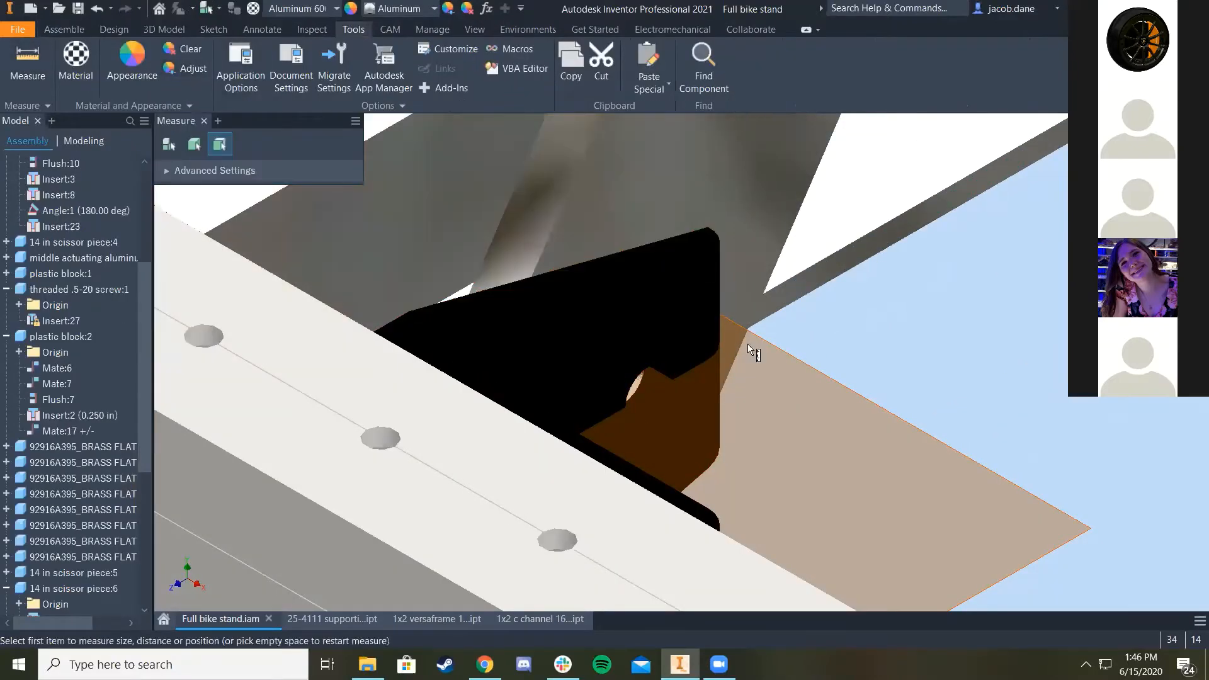
pyautogui.scroll(-5, 435, 385)
pyautogui.click(334, 417)
pyautogui.scroll(3, 361, 424)
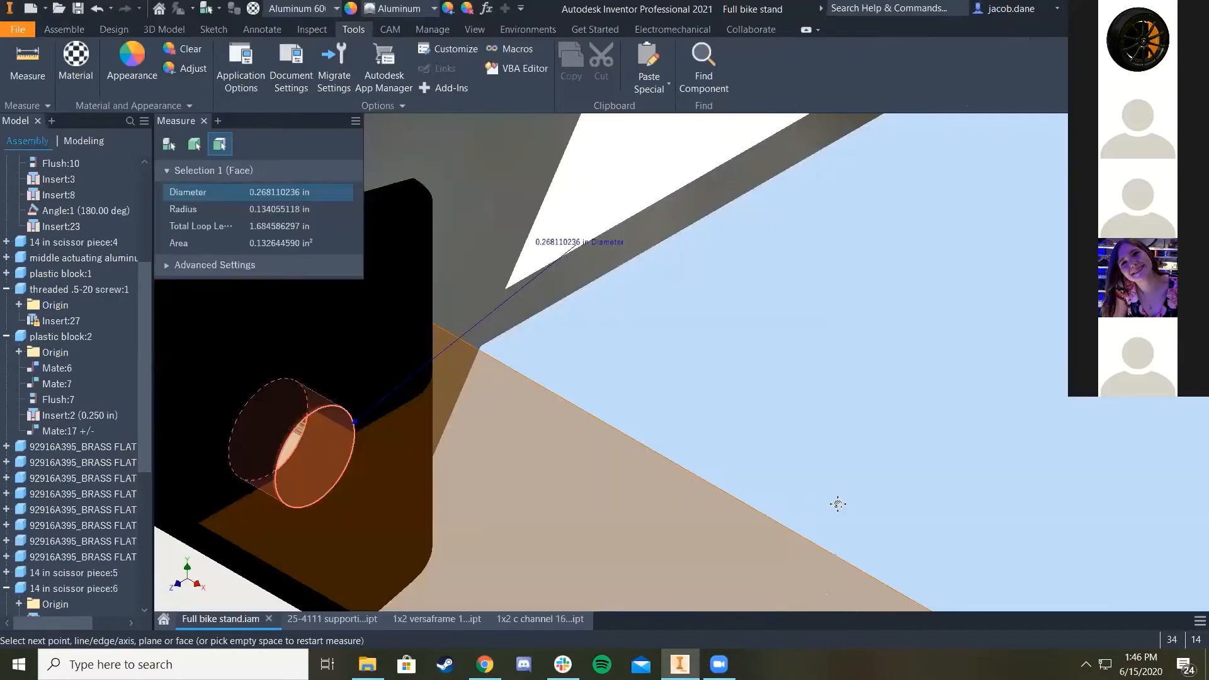
# Step: Measure from the bracket hole to the inner upper edge of the rear tube
pyautogui.moveTo(314, 432); pyautogui.dragTo(838, 504, button='middle')
pyautogui.moveTo(481, 361); pyautogui.dragTo(1047, 558, button='middle')
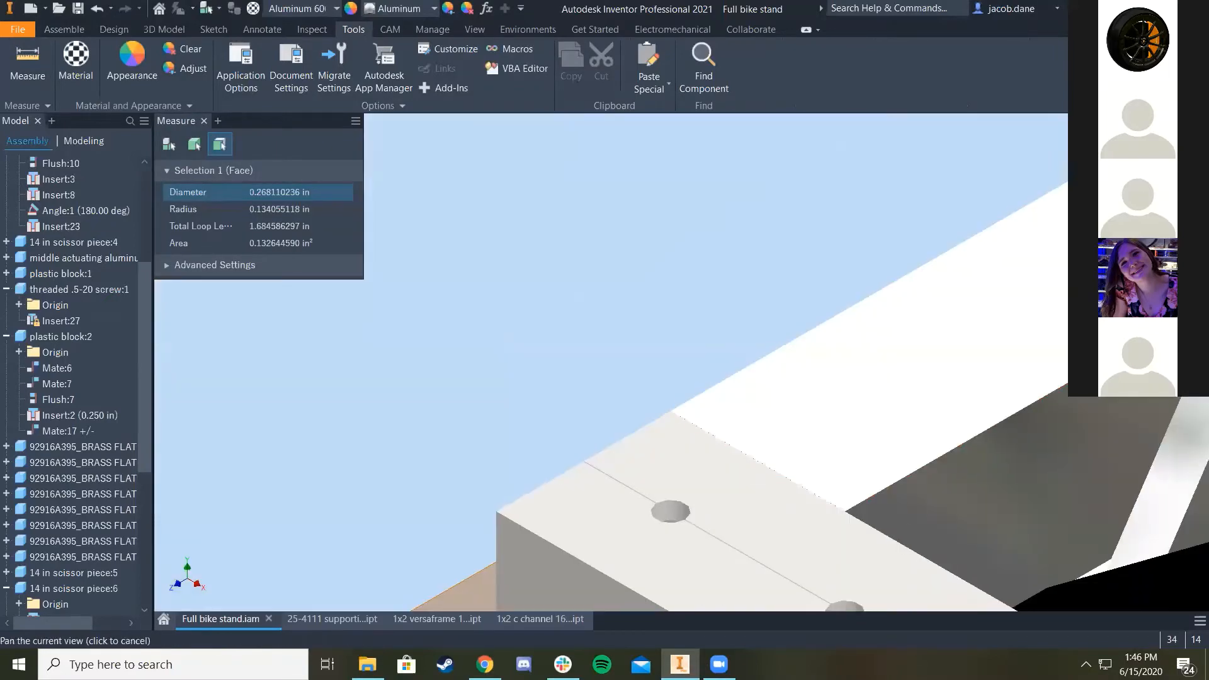
pyautogui.press('F6')
pyautogui.scroll(-5, 803, 451)
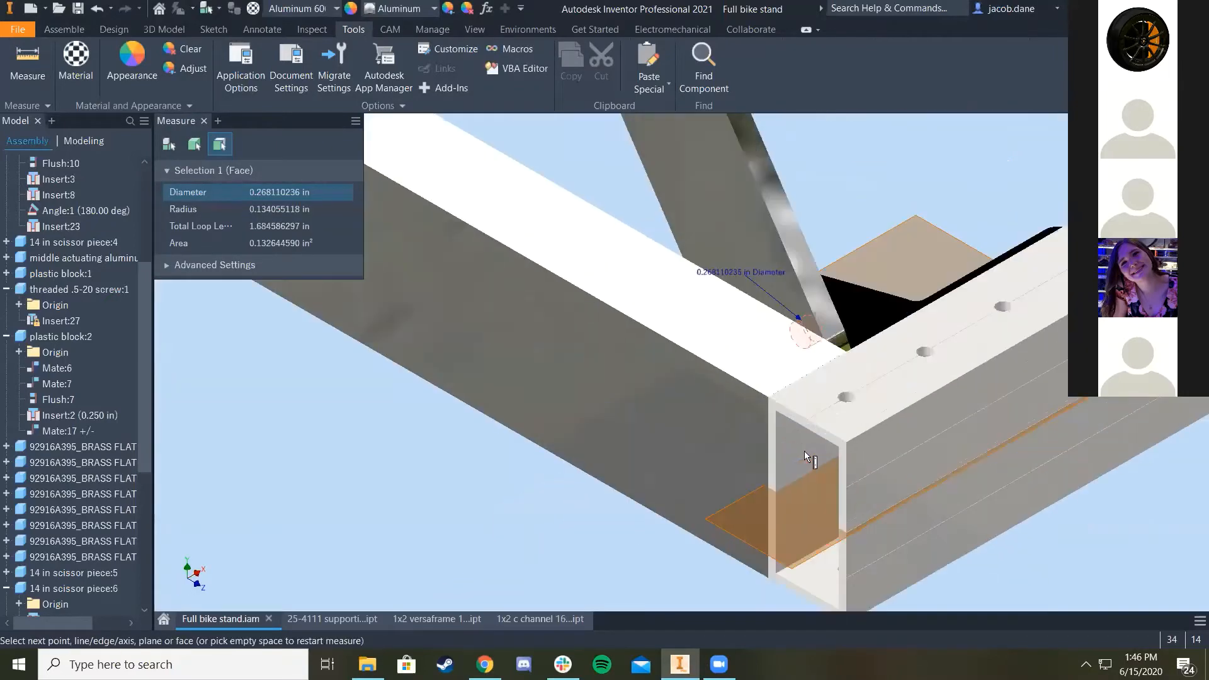
pyautogui.scroll(-2, 822, 377)
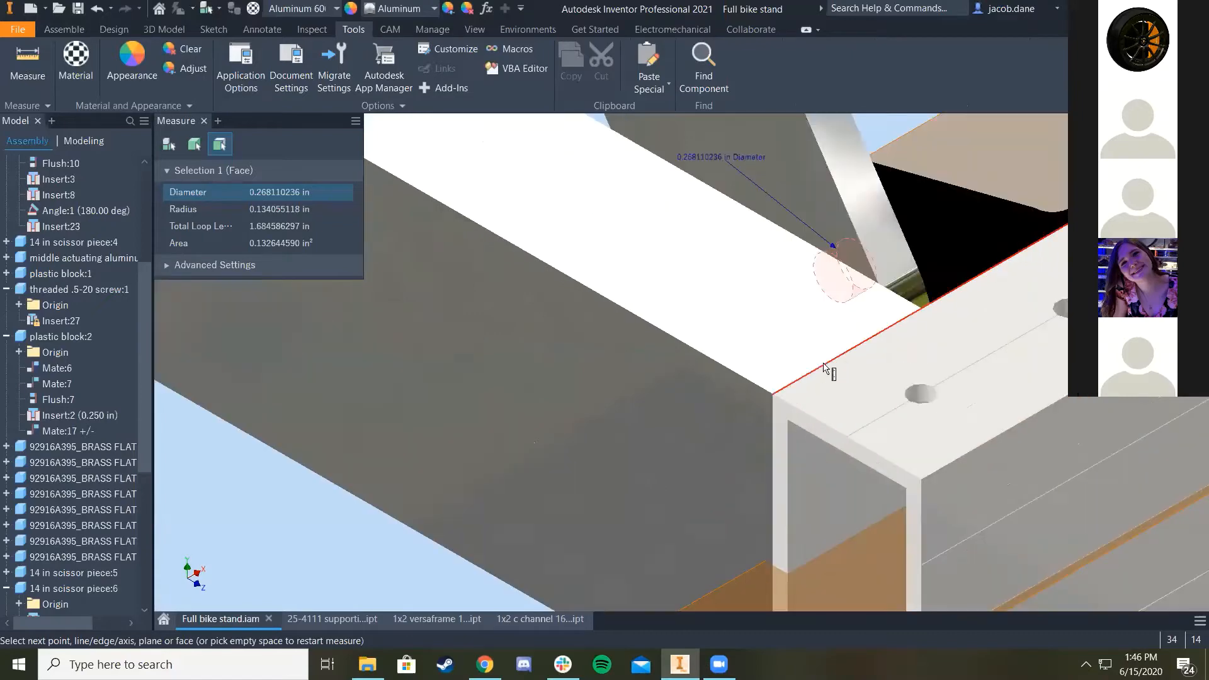
pyautogui.click(883, 352)
pyautogui.scroll(3, 734, 369)
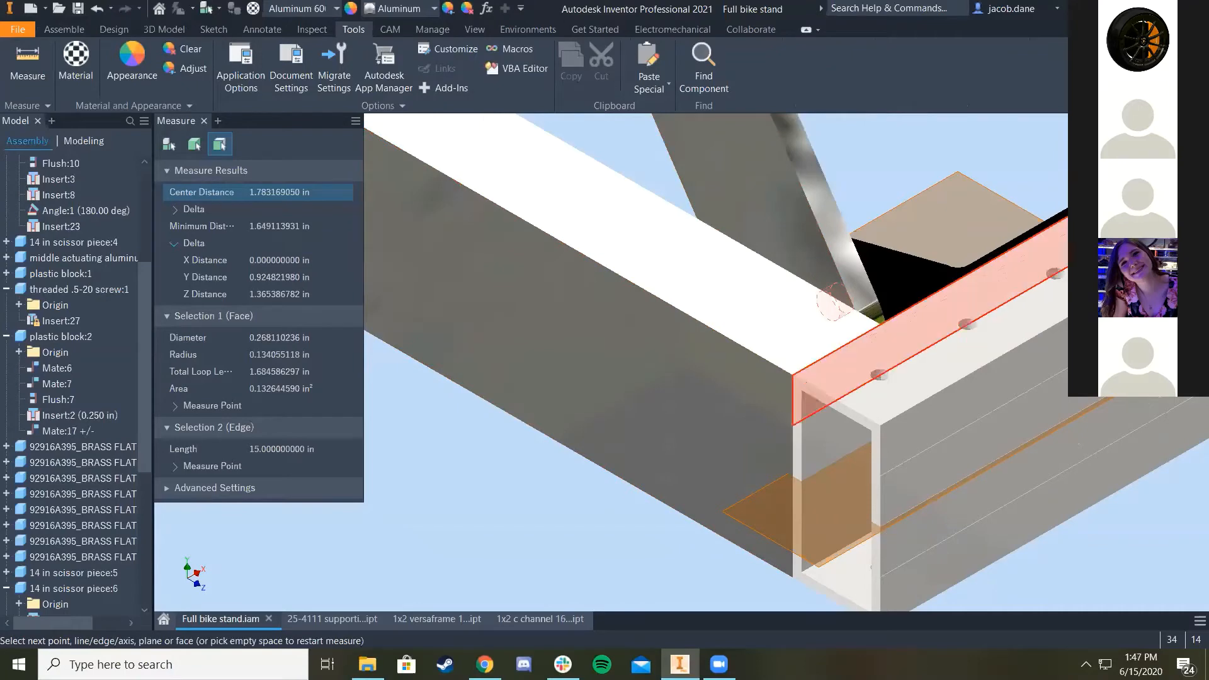
pyautogui.press('F6')
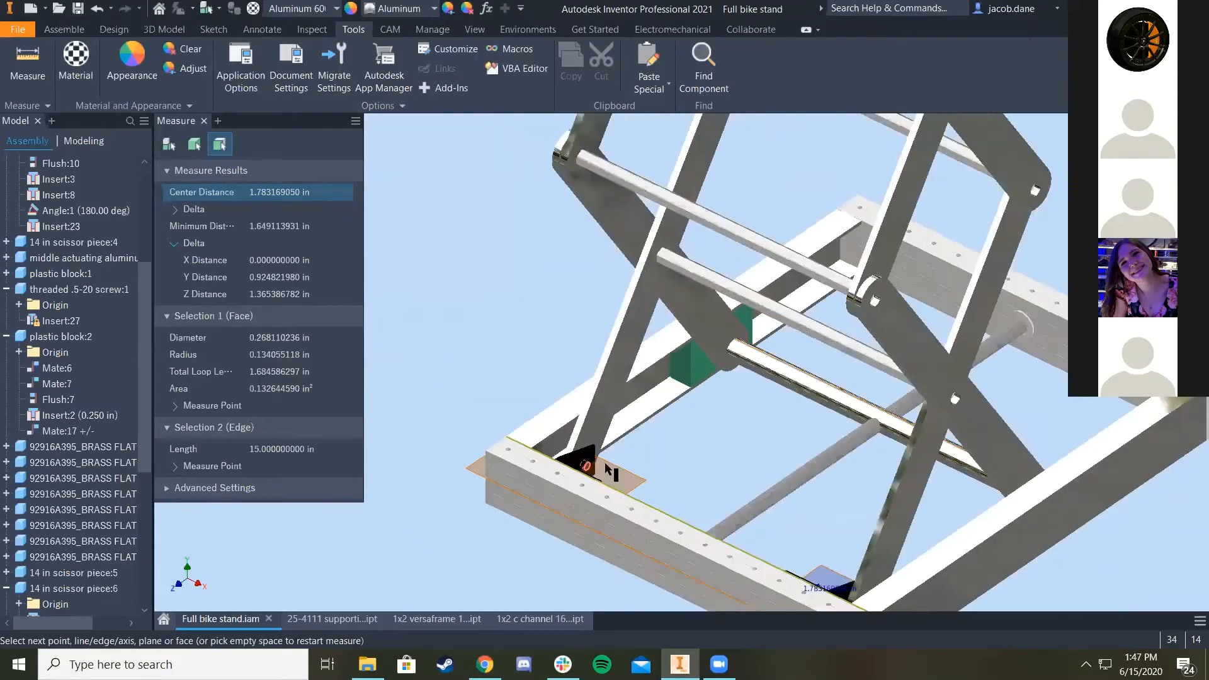
# Step: Restart the measurement and measure from the bracket hole to the uppermost strip of the rear tube's outer face
pyautogui.click(591, 463)
pyautogui.scroll(-5, 592, 464)
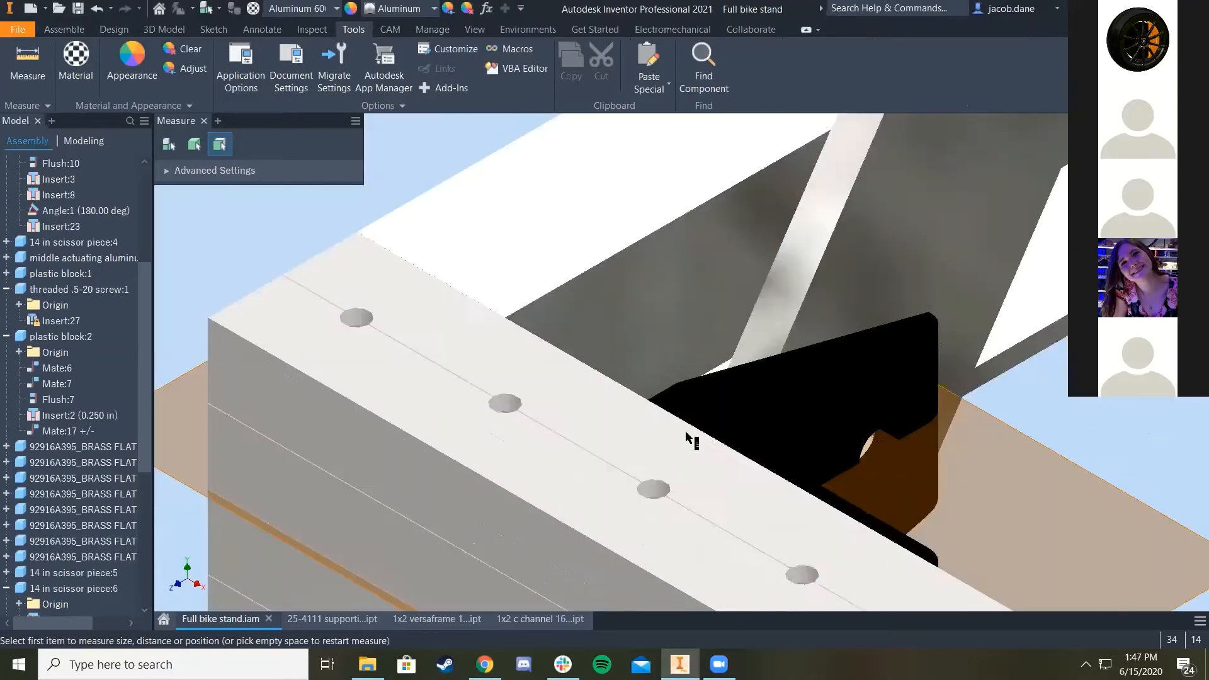
pyautogui.scroll(-4, 875, 441)
pyautogui.click(917, 432)
pyautogui.scroll(4, 759, 369)
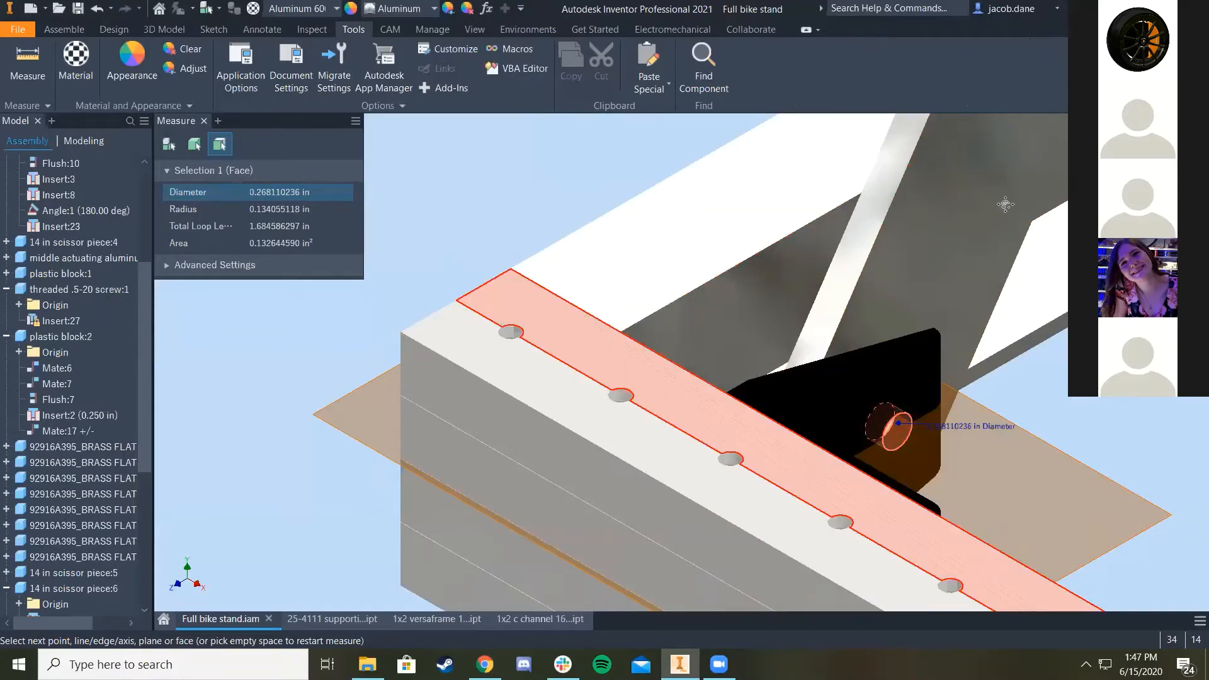
pyautogui.scroll(5, 852, 259)
pyautogui.scroll(-3, 624, 335)
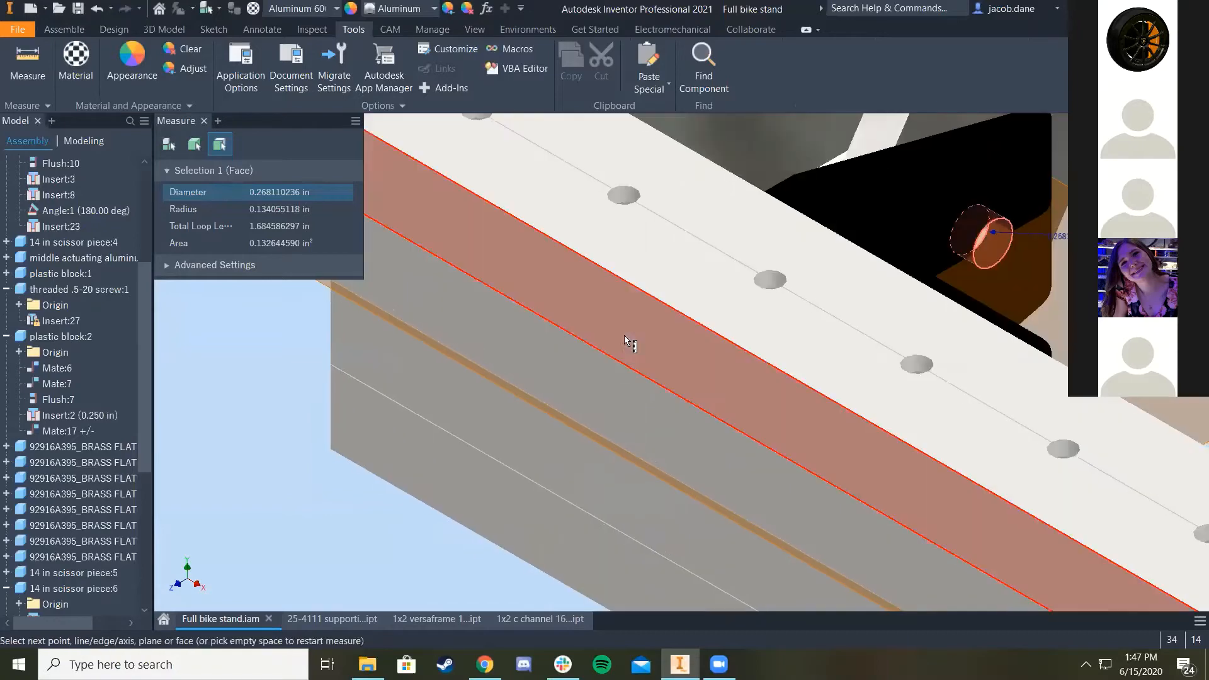
pyautogui.click(633, 331)
pyautogui.scroll(-3, 634, 332)
pyautogui.scroll(3, 697, 365)
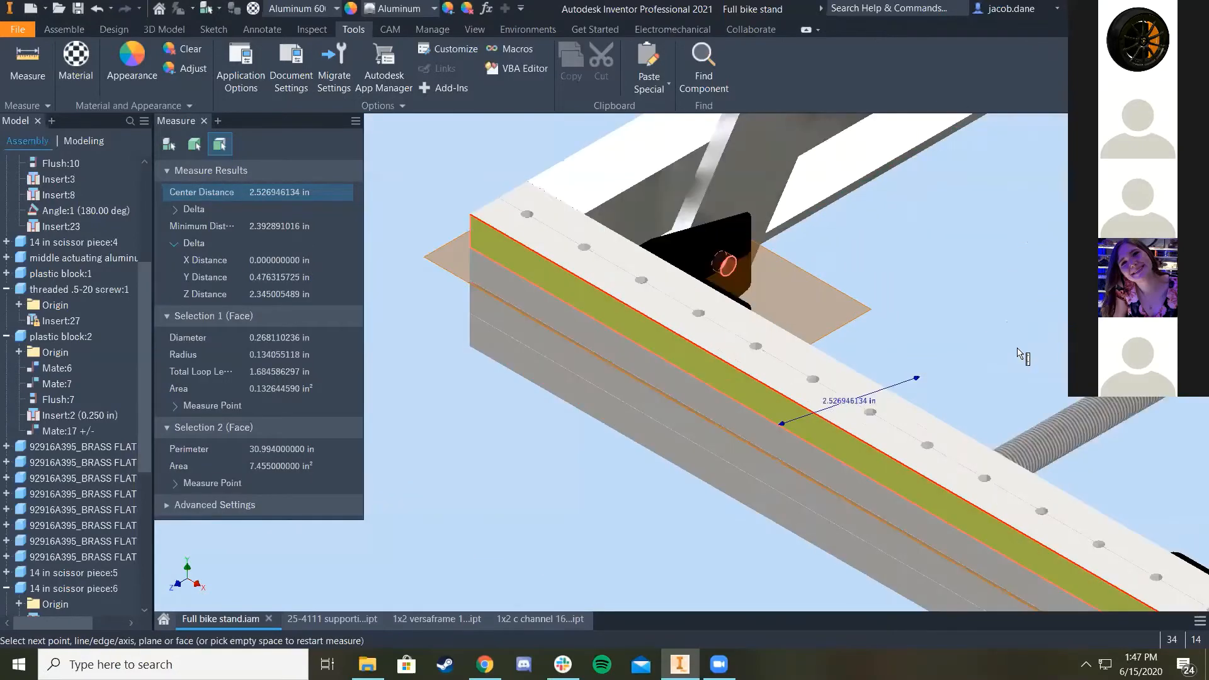
# Step: Examine the Y and Z components of the measured minimum distance in a side view of the rear tube
pyautogui.press('pageup')
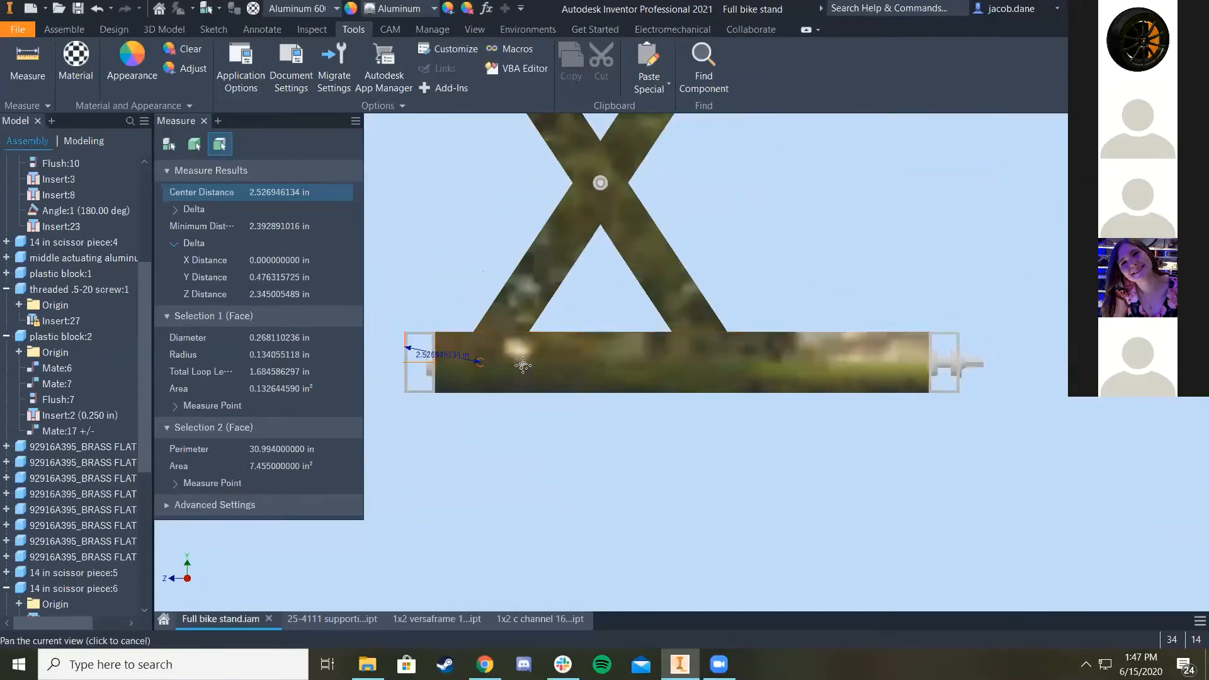
pyautogui.click(244, 276)
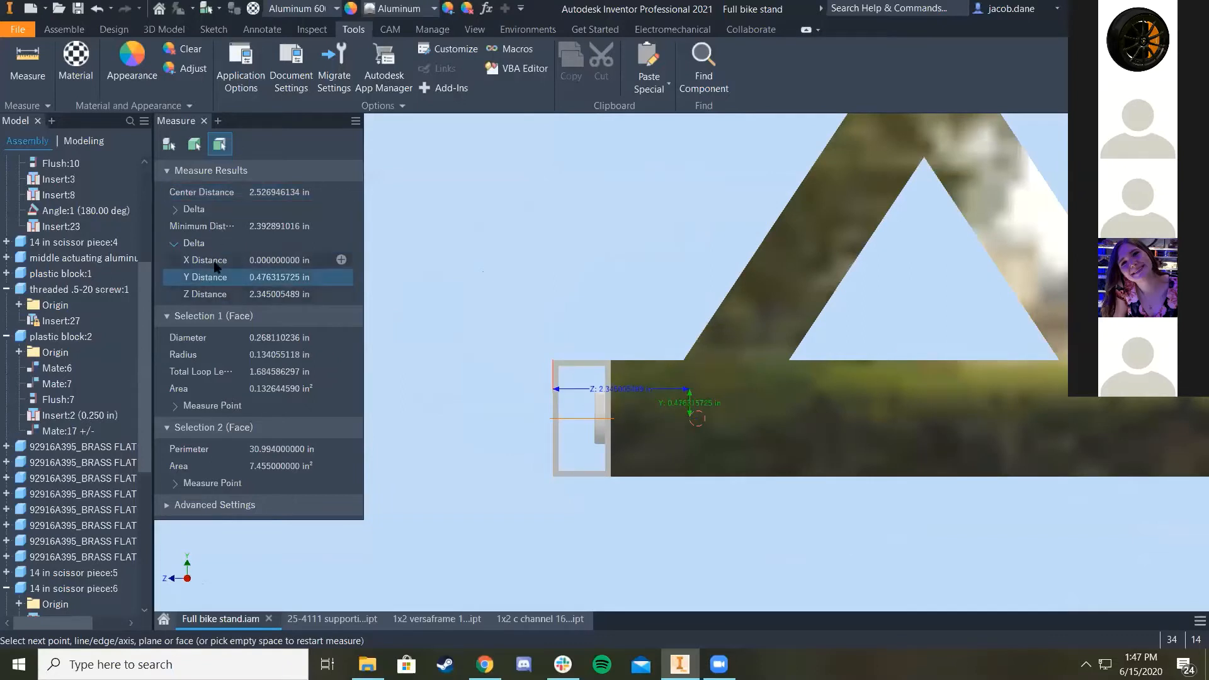
pyautogui.scroll(4, 628, 395)
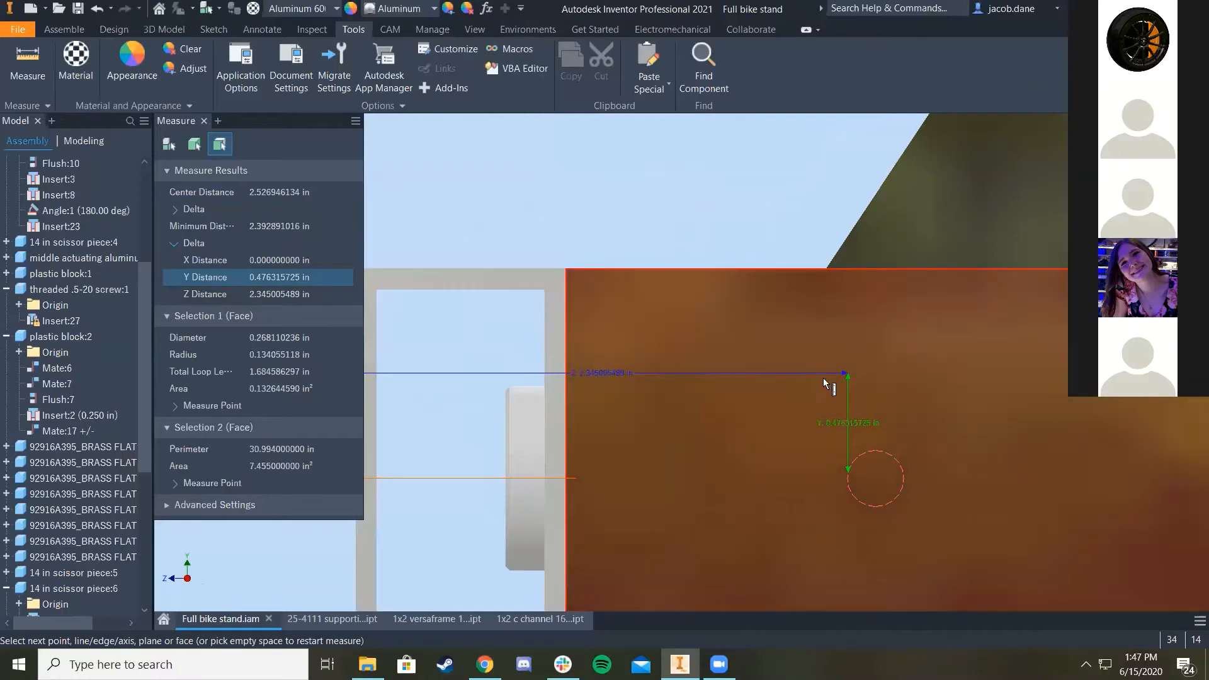
pyautogui.scroll(-2, 906, 510)
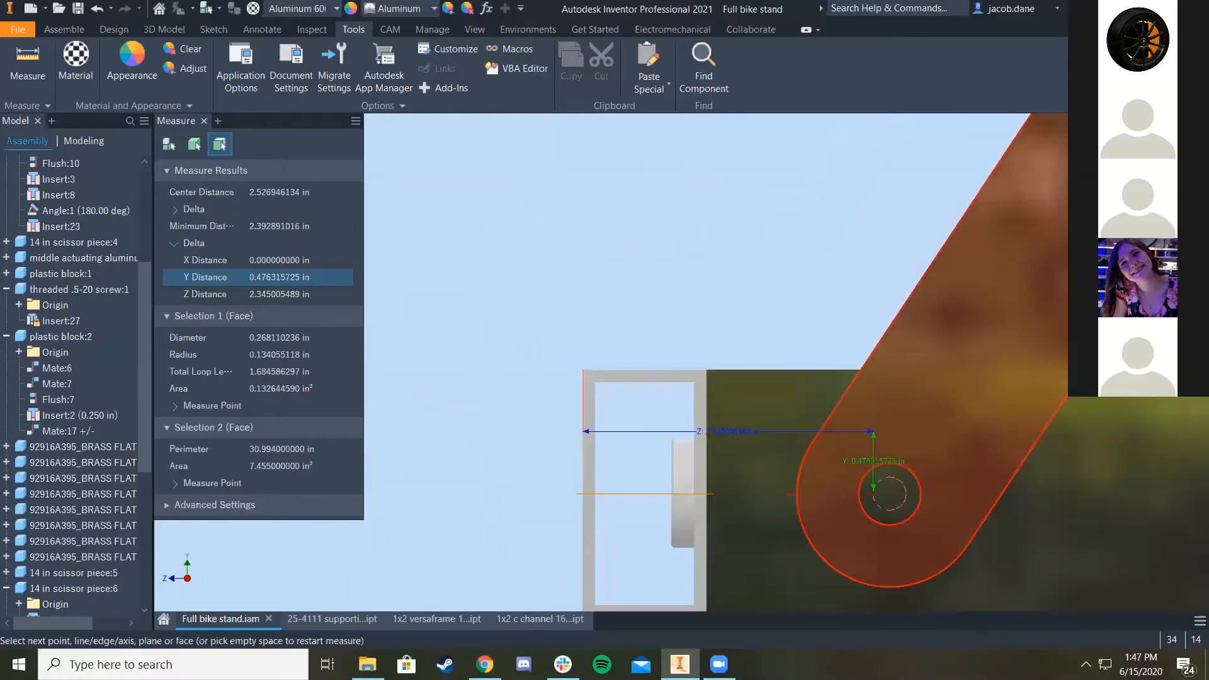
# Step: Restart the measurement and measure from the bracket hole to the rear tube's outer face strip just above its mid-plane
pyautogui.click(904, 479)
pyautogui.scroll(-6, 874, 393)
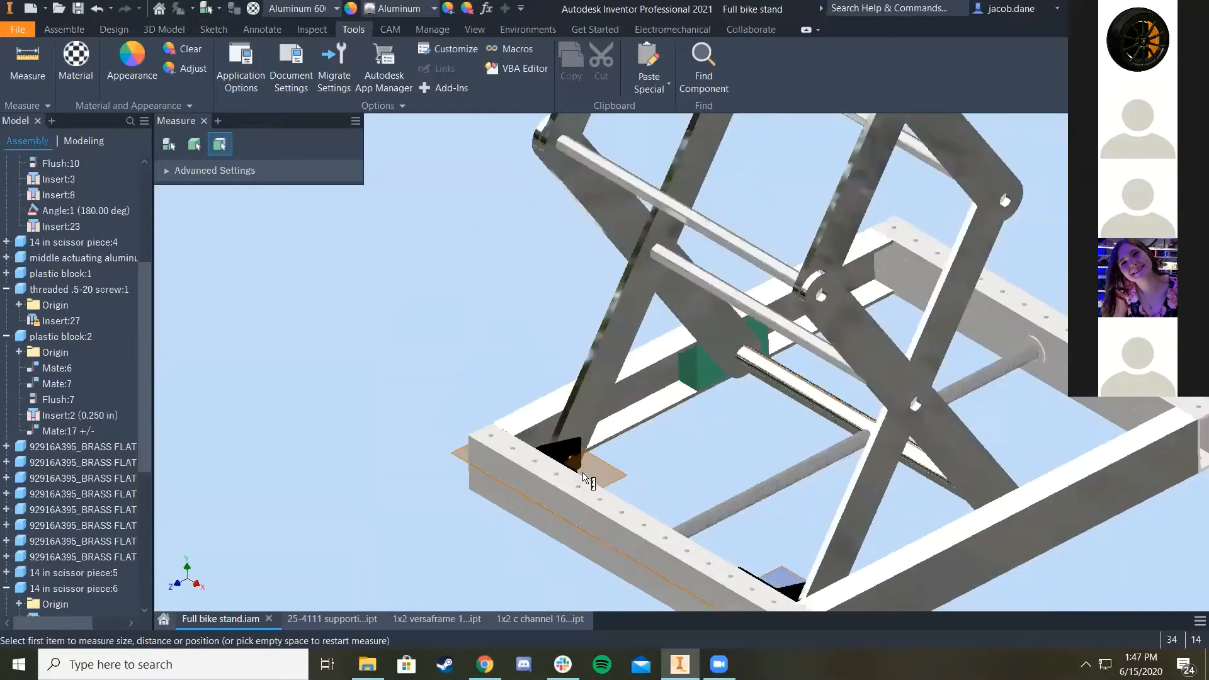
pyautogui.scroll(6, 629, 461)
pyautogui.click(637, 451)
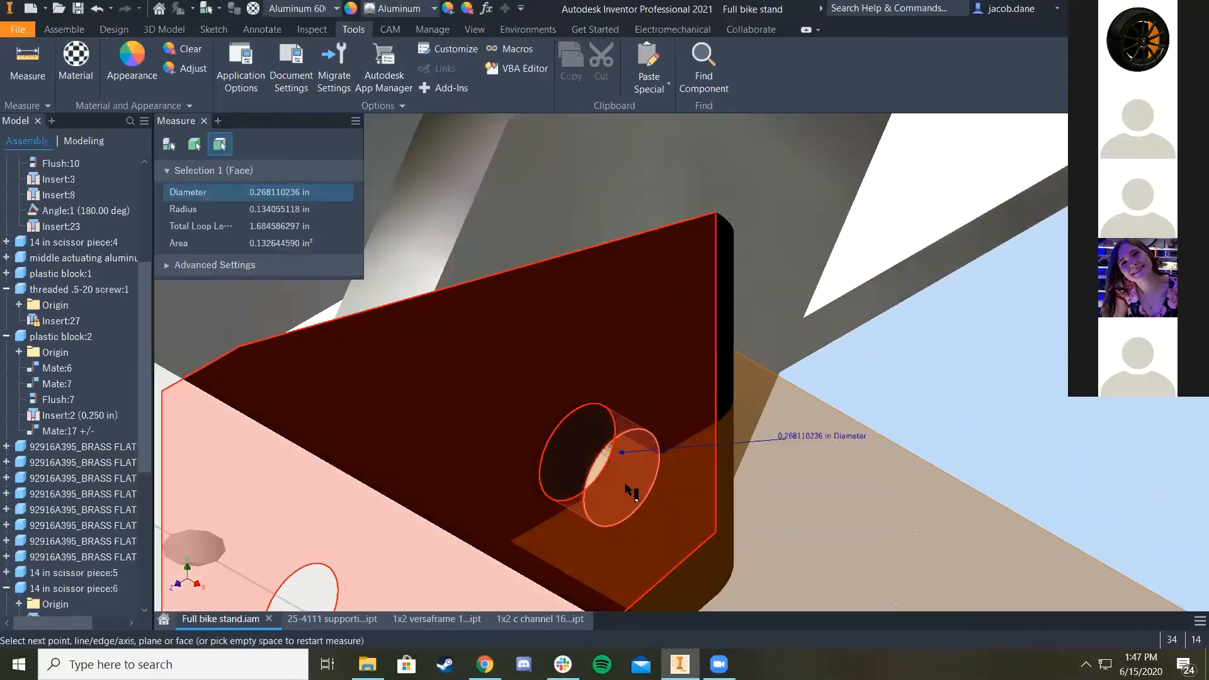
pyautogui.scroll(-4, 629, 485)
pyautogui.scroll(4, 630, 391)
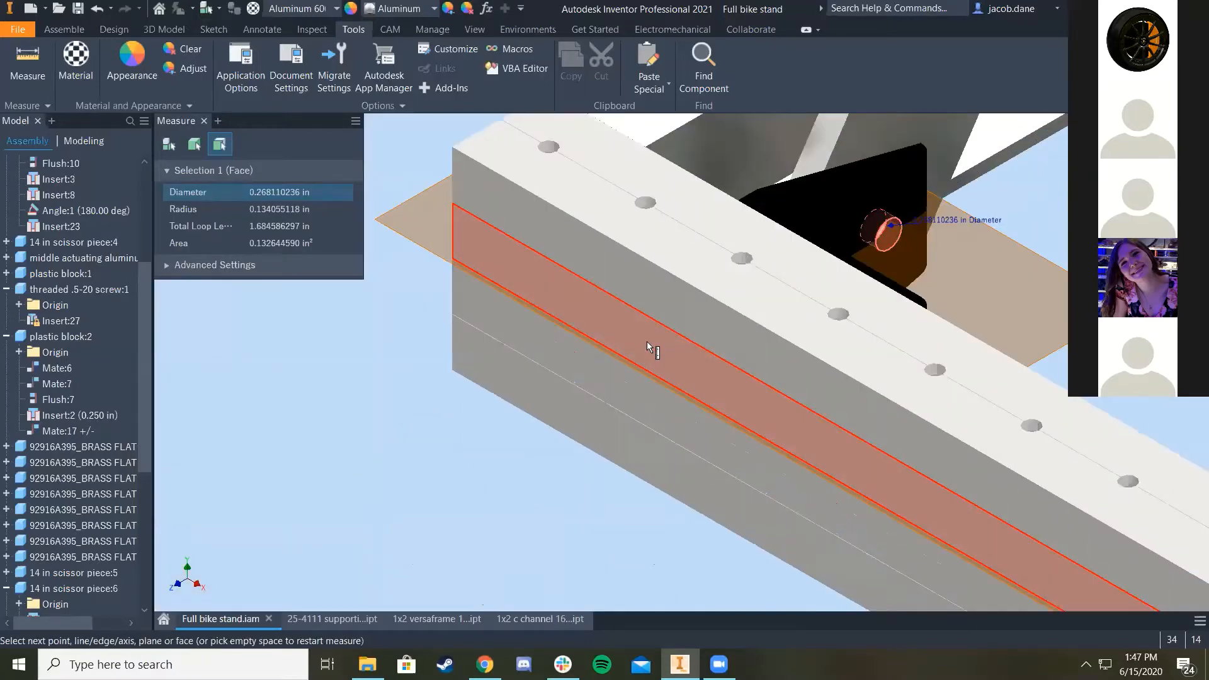
pyautogui.click(648, 341)
pyautogui.press('pageup')
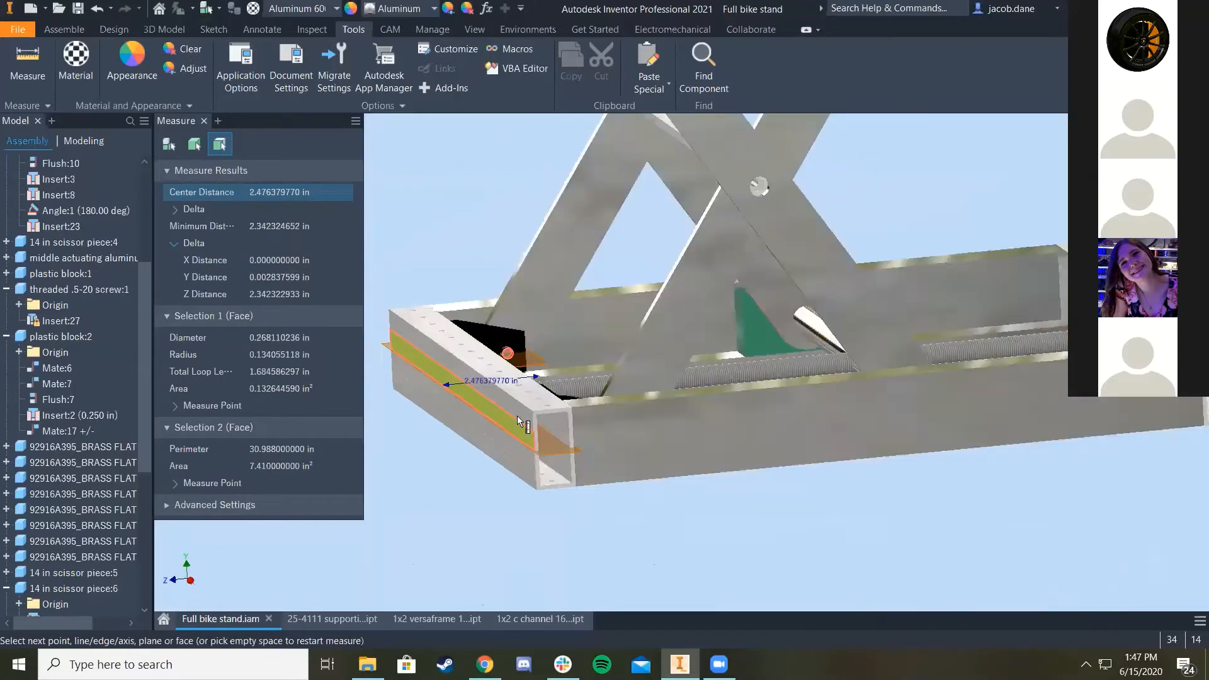
# Step: Expand the center distance into its X, Y and Z components and examine the Z distance in the side view
pyautogui.scroll(3, 698, 347)
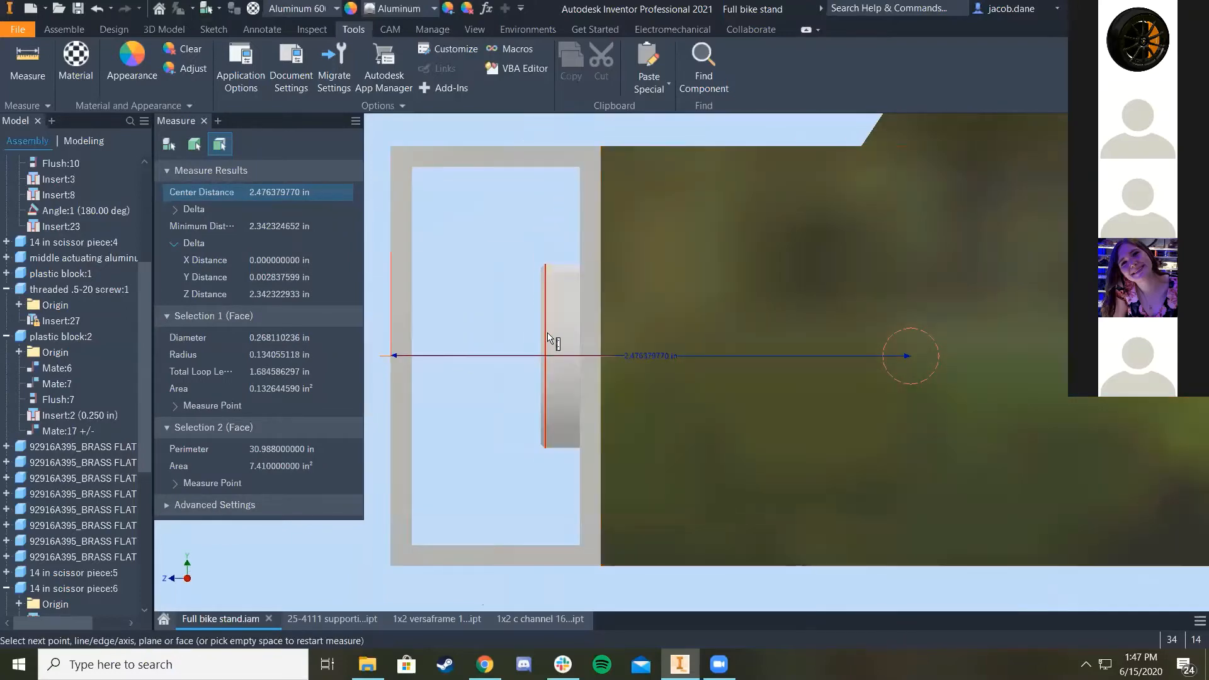
pyautogui.click(264, 226)
pyautogui.click(272, 190)
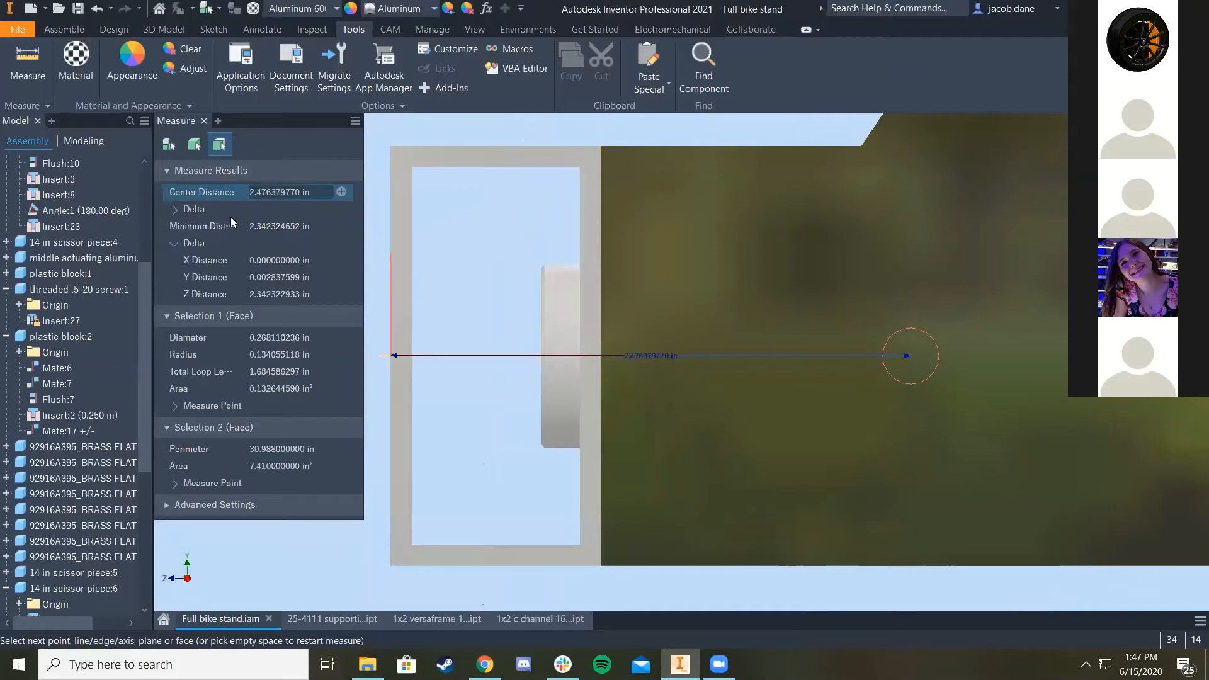
pyautogui.click(192, 209)
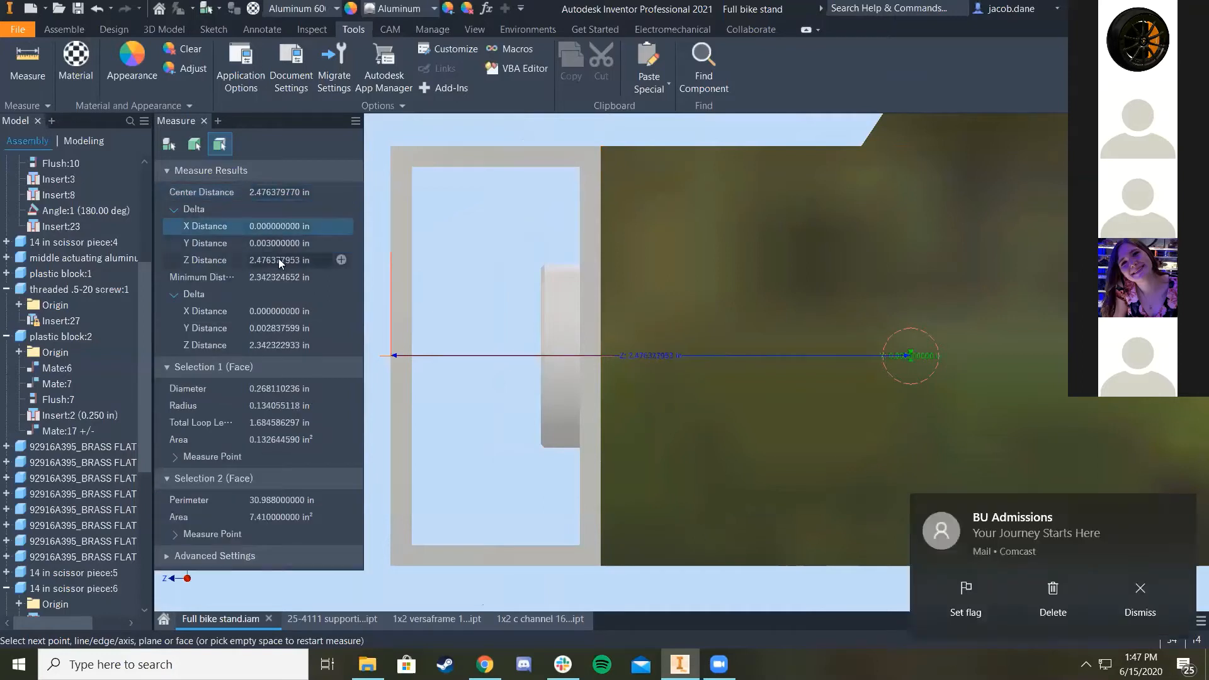
pyautogui.click(279, 260)
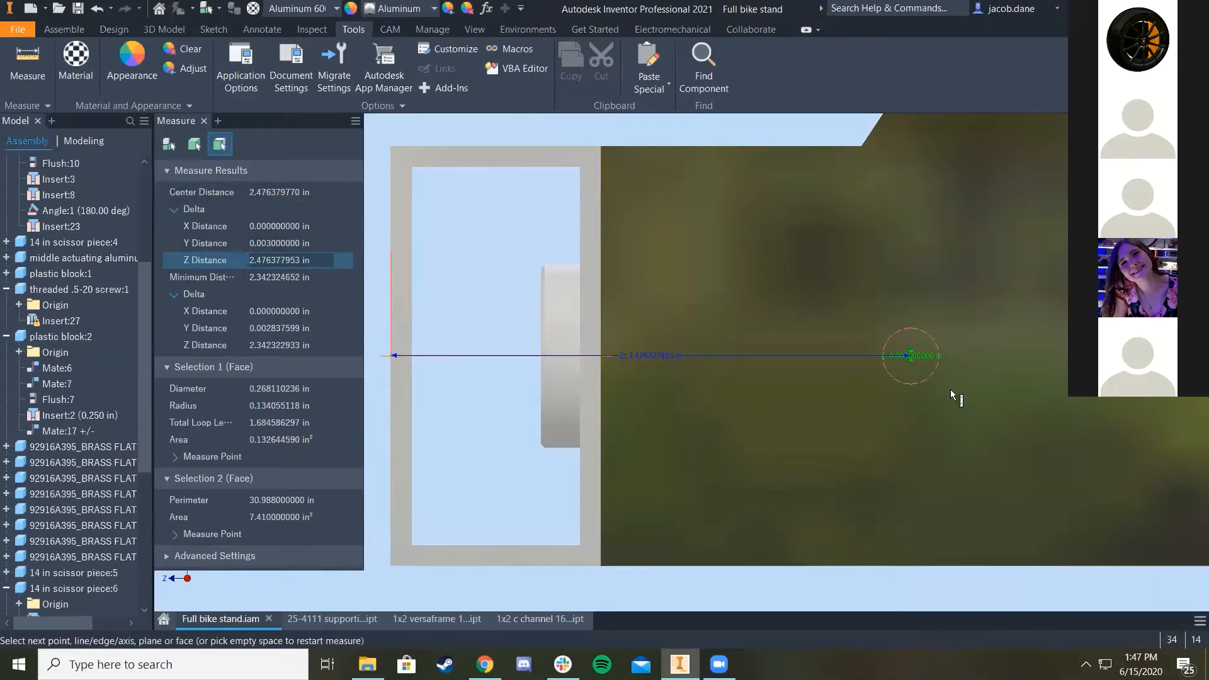
pyautogui.scroll(-3, 574, 343)
pyautogui.moveTo(791, 355); pyautogui.dragTo(768, 349, button='middle')
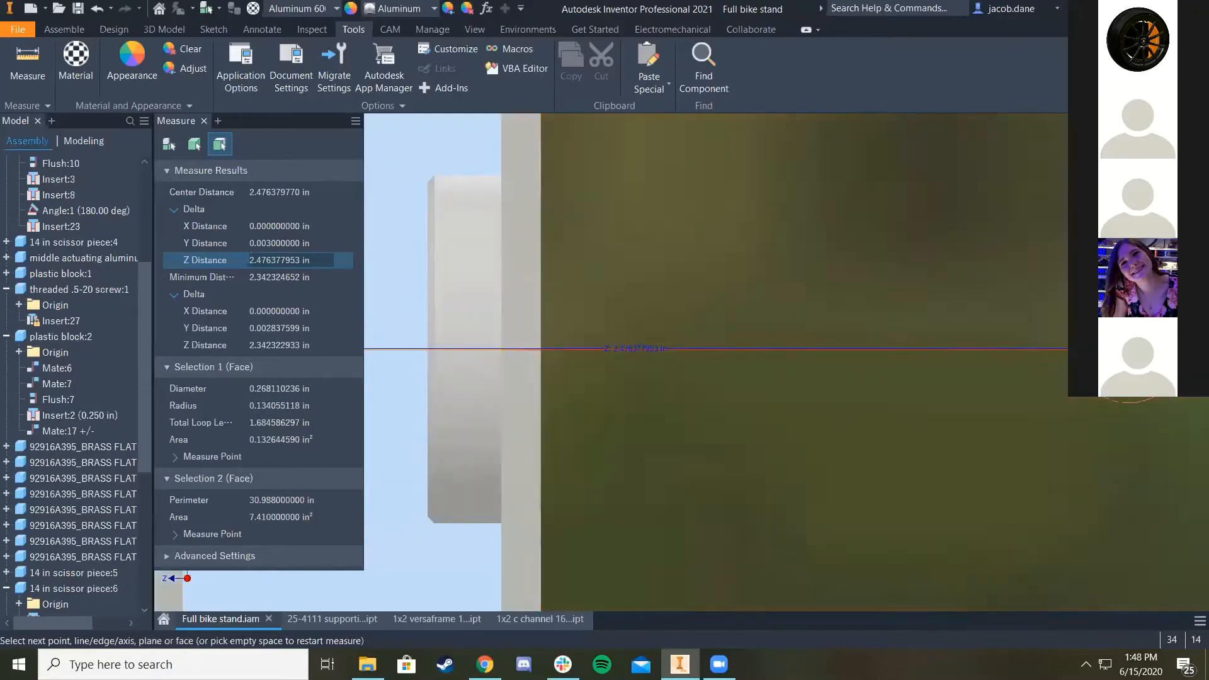
pyautogui.scroll(4, 671, 313)
pyautogui.moveTo(671, 329); pyautogui.dragTo(695, 355, button='middle')
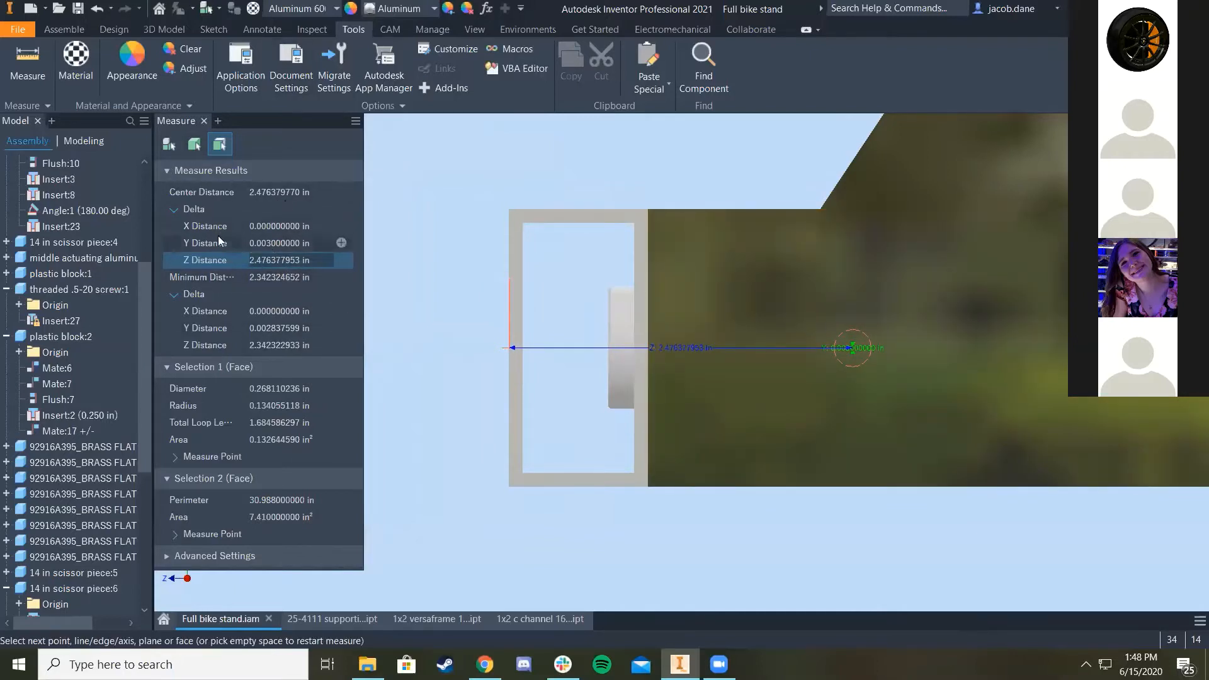
# Step: Copy the Z component of the center distance between the bracket hole and the rear tube's outer face
pyautogui.rightClick(272, 257)
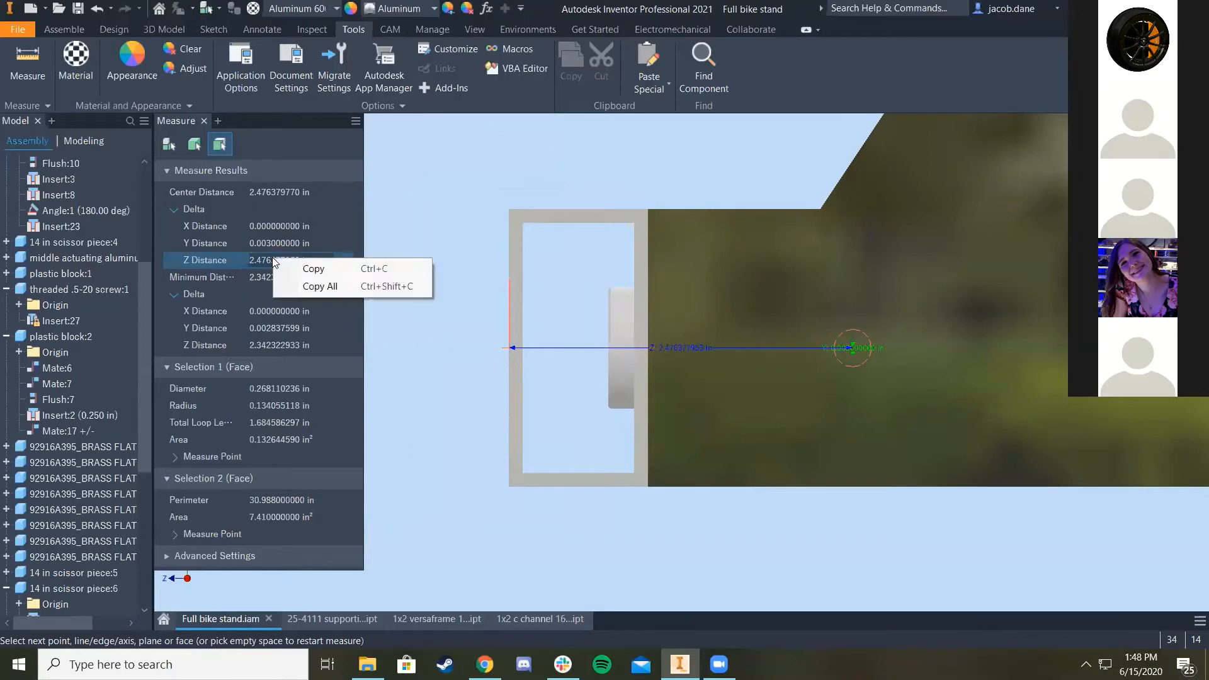
pyautogui.click(313, 262)
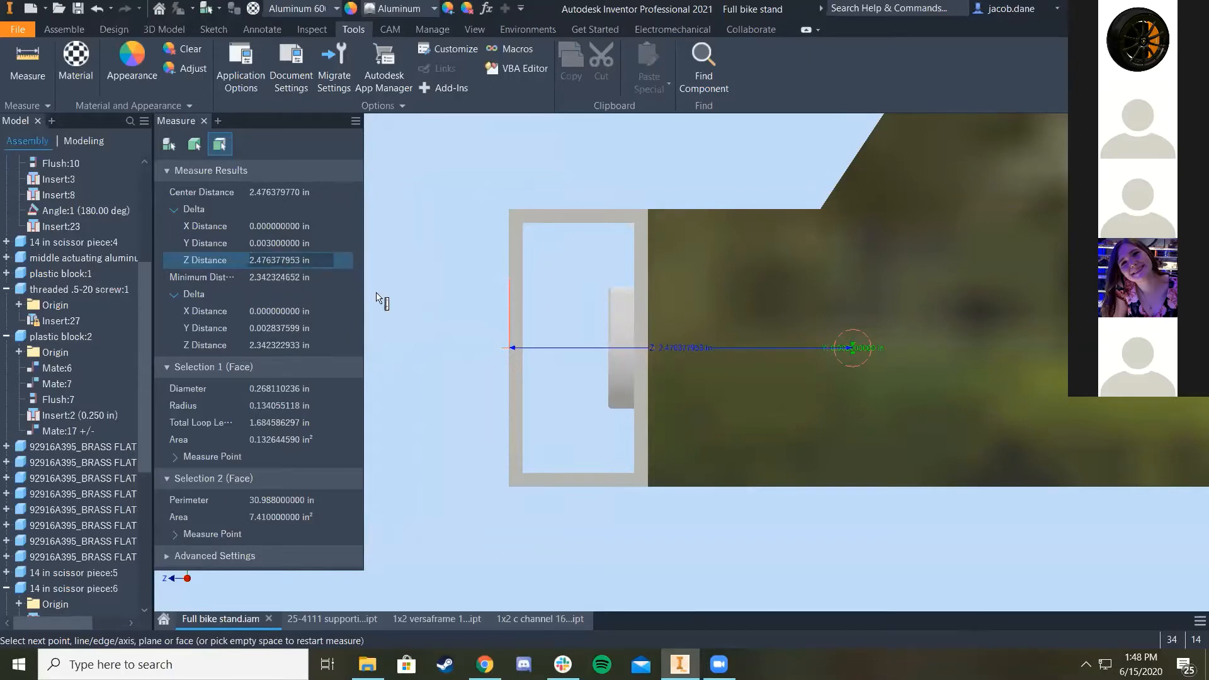
pyautogui.moveTo(560, 308); pyautogui.dragTo(521, 313, button='middle')
pyautogui.press('F6')
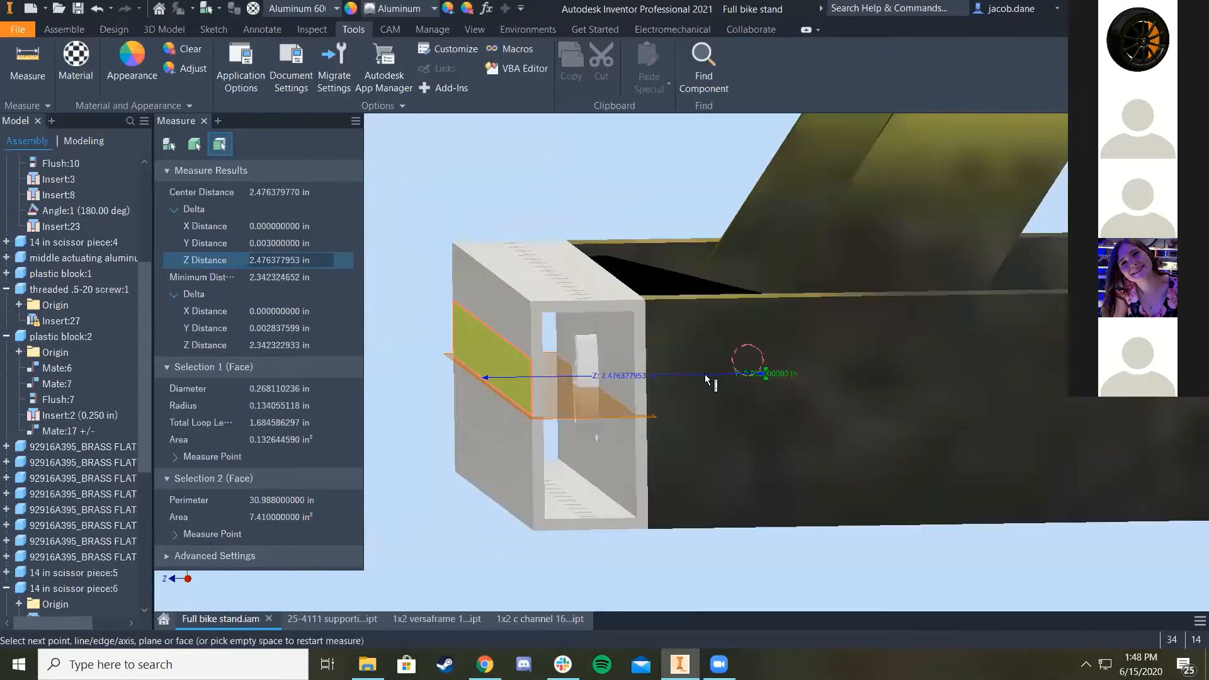
# Step: Switch to the 1x2 c channel 16 in - Copy part and place a simple hole on the outer web face near its end
pyautogui.click(499, 626)
pyautogui.moveTo(670, 447); pyautogui.dragTo(804, 397, button='middle')
pyautogui.press('F6')
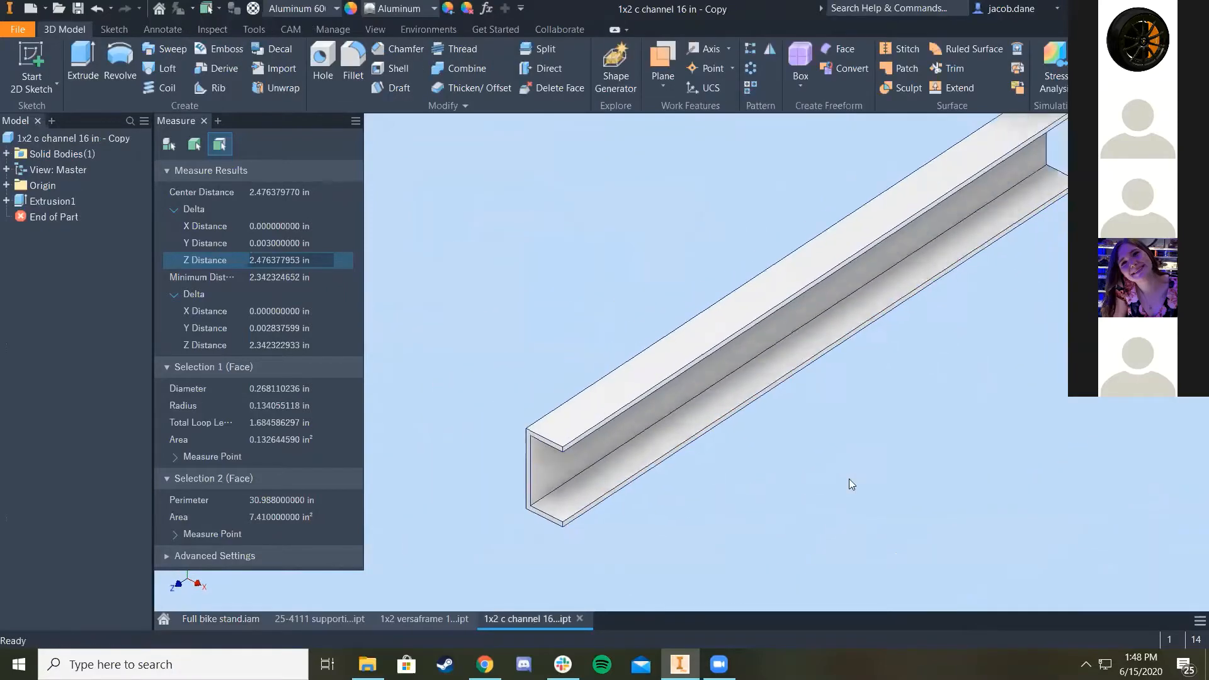
pyautogui.scroll(-2, 868, 456)
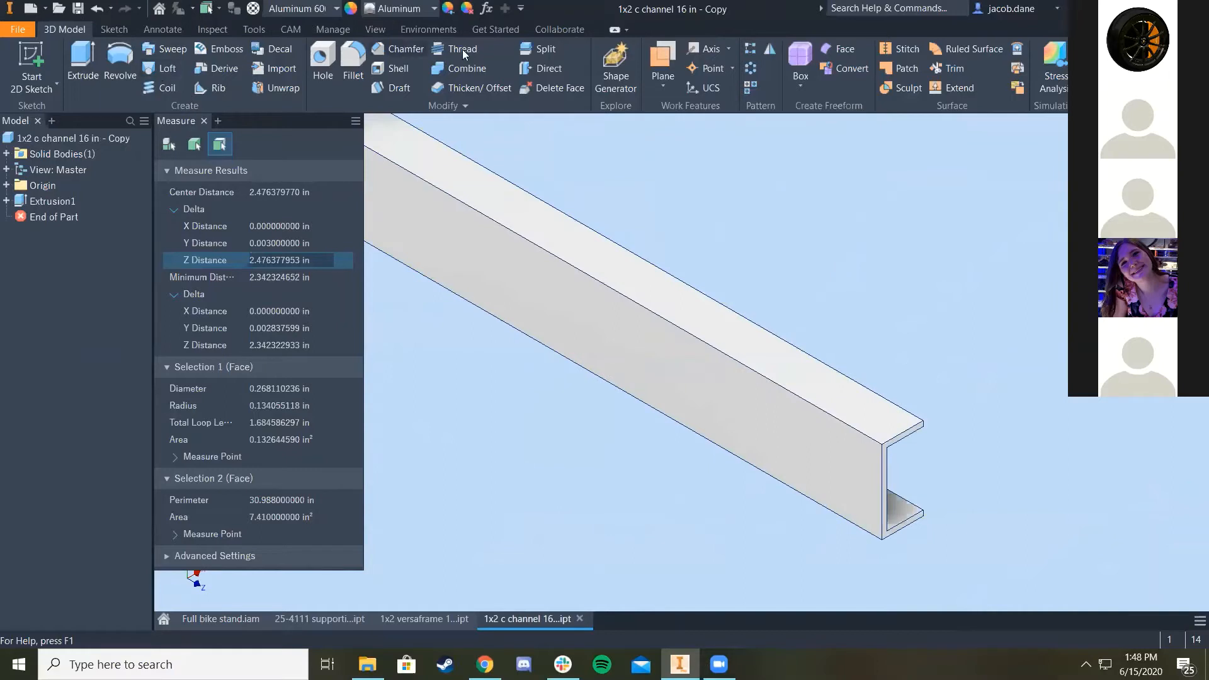
pyautogui.click(330, 65)
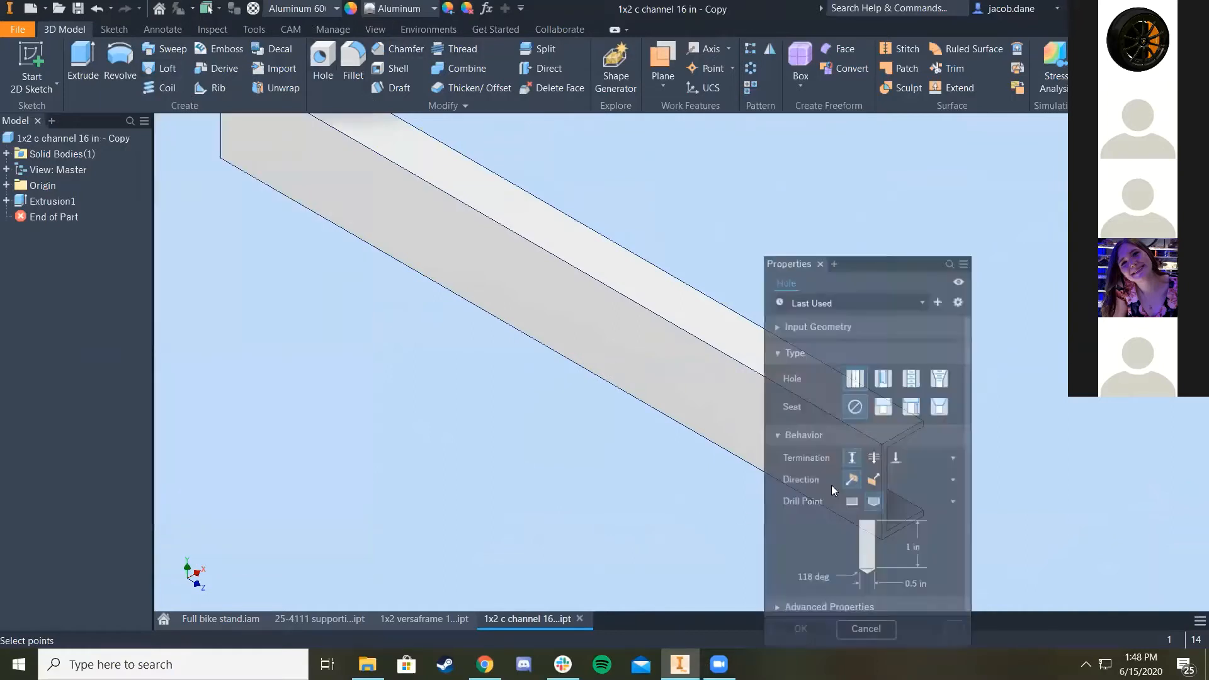
pyautogui.moveTo(833, 484); pyautogui.dragTo(584, 409, button='middle')
pyautogui.click(568, 402)
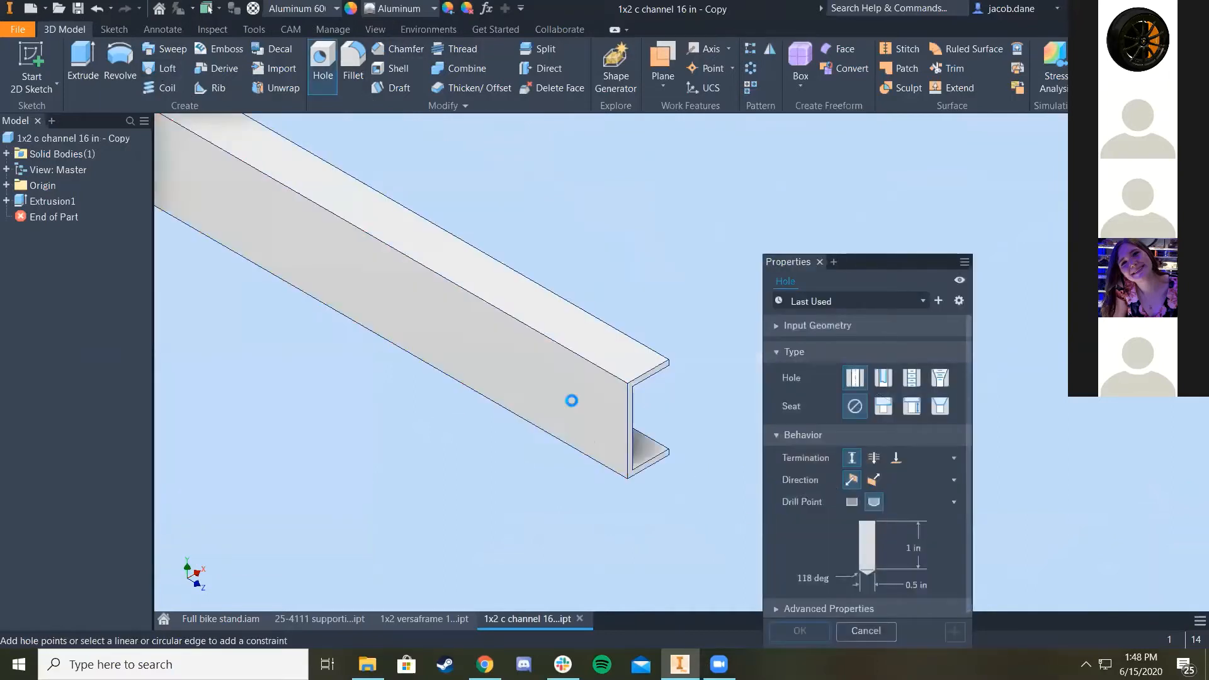
pyautogui.scroll(-2, 644, 427)
pyautogui.scroll(-3, 643, 427)
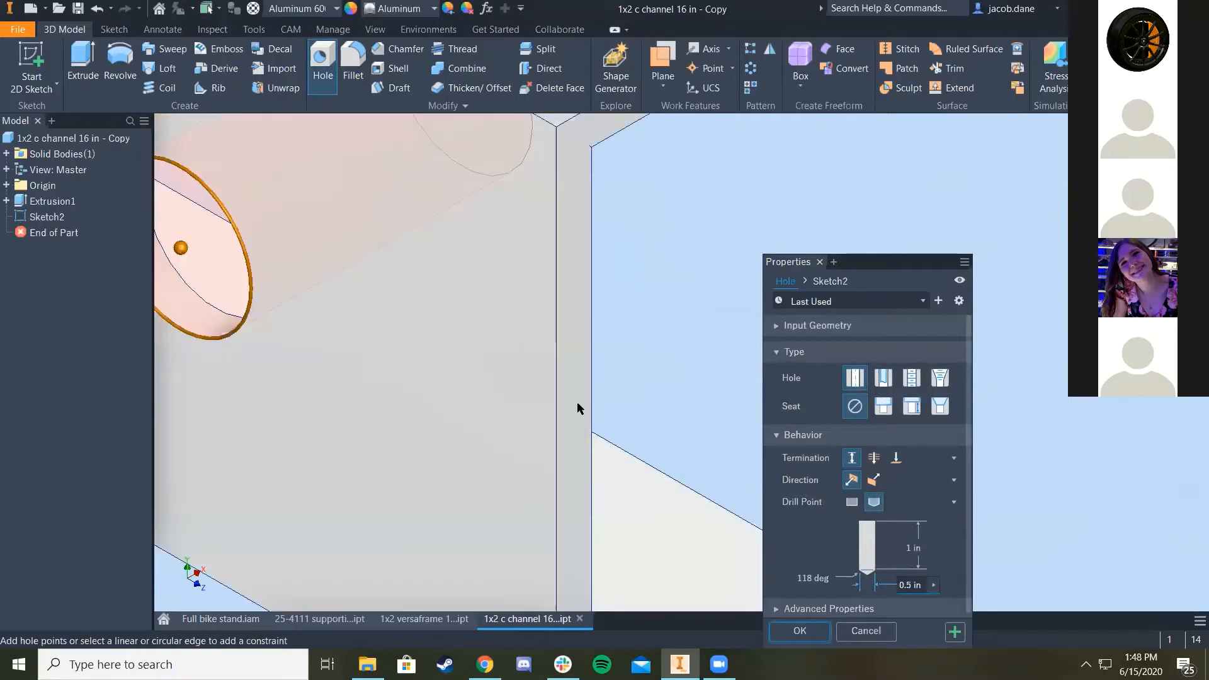
# Step: Constrain the hole's centre to 1.476377953 in from the vertical end edge of the C channel's web
pyautogui.click(555, 370)
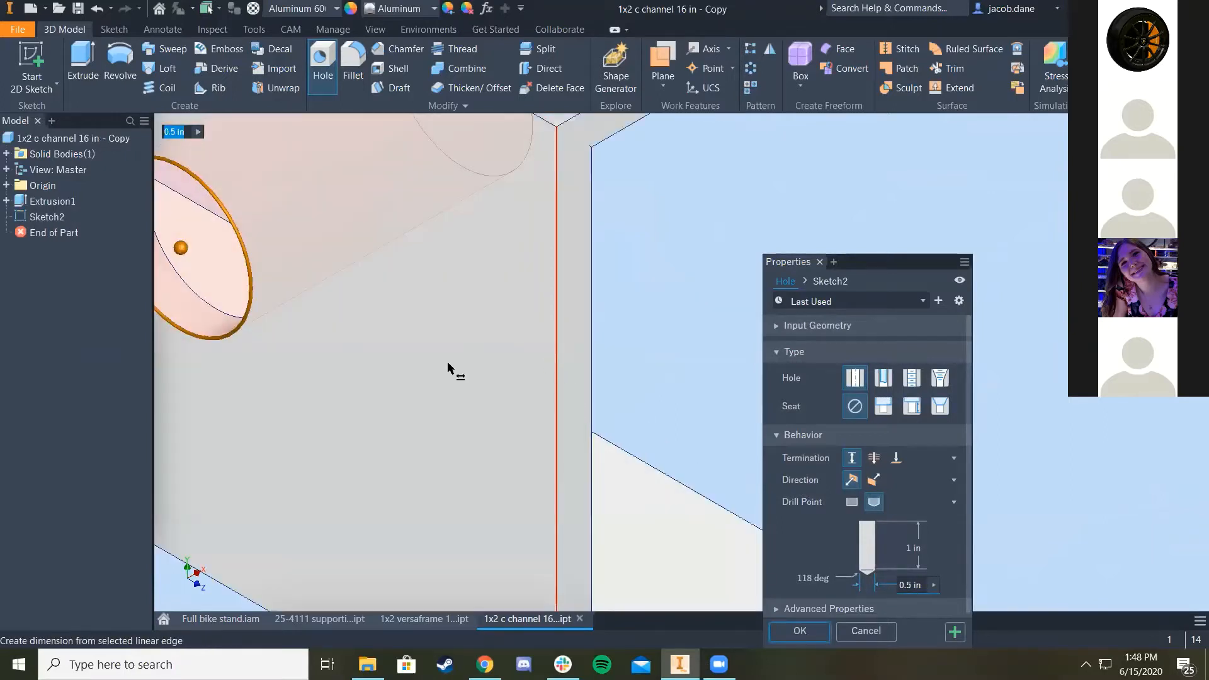
pyautogui.hotkey('ctrl', 'v')
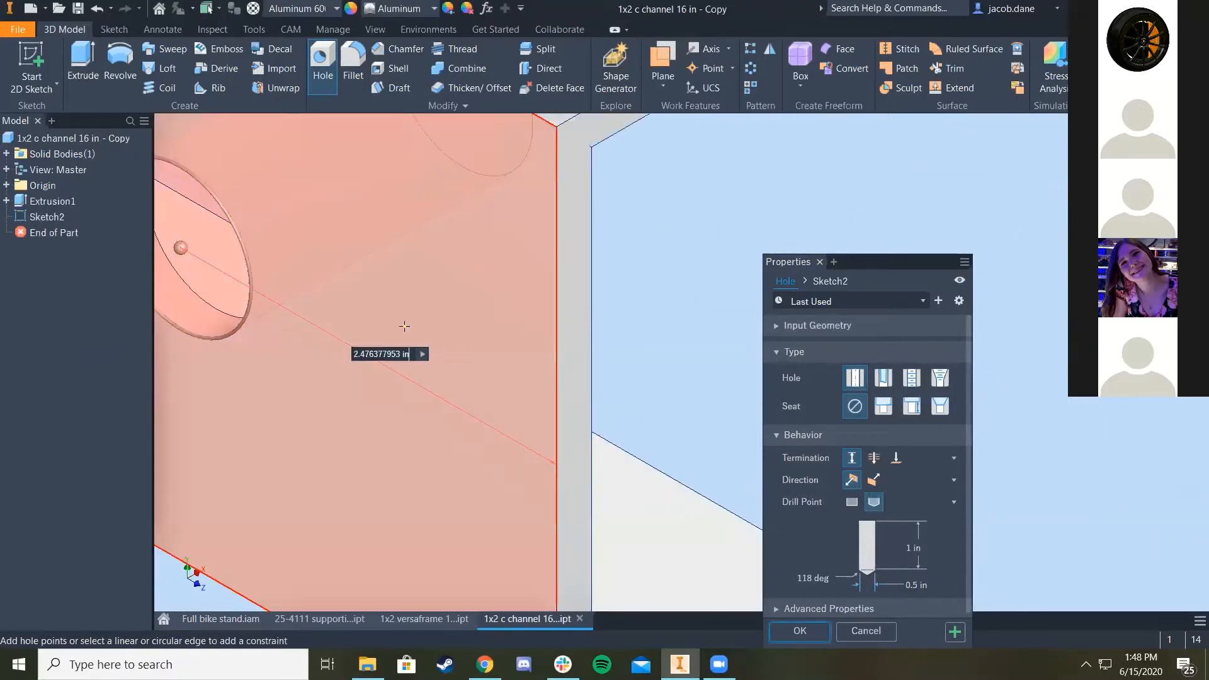
pyautogui.moveTo(450, 333); pyautogui.dragTo(975, 400, button='middle')
pyautogui.scroll(3, 566, 324)
pyautogui.moveTo(566, 321); pyautogui.dragTo(421, 365, button='middle')
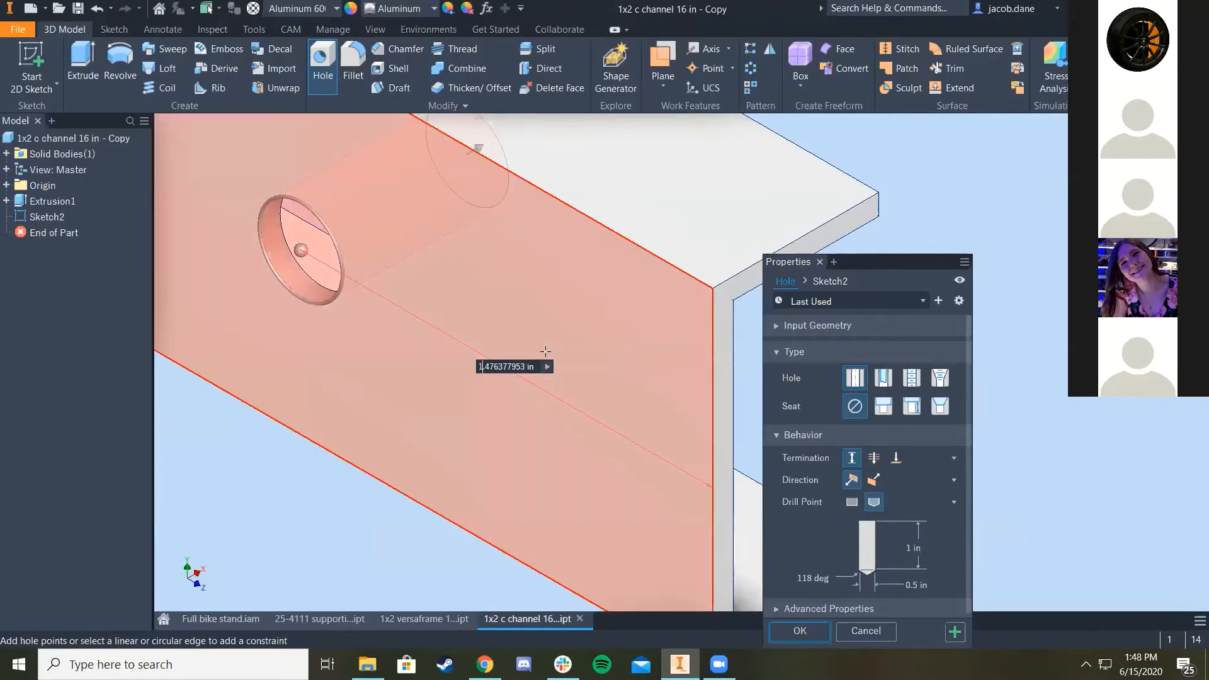
pyautogui.press('Return')
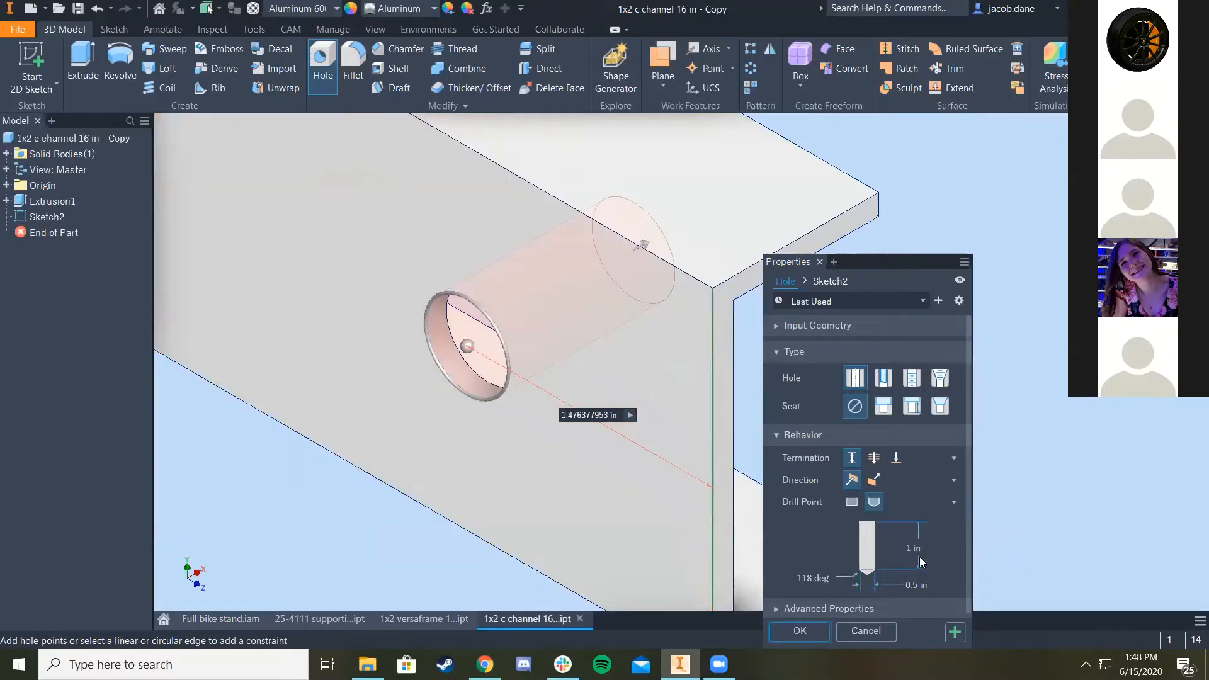
# Step: Set the hole diameter to 0.5 in and create the hole in the channel's web
pyautogui.scroll(-1, 941, 552)
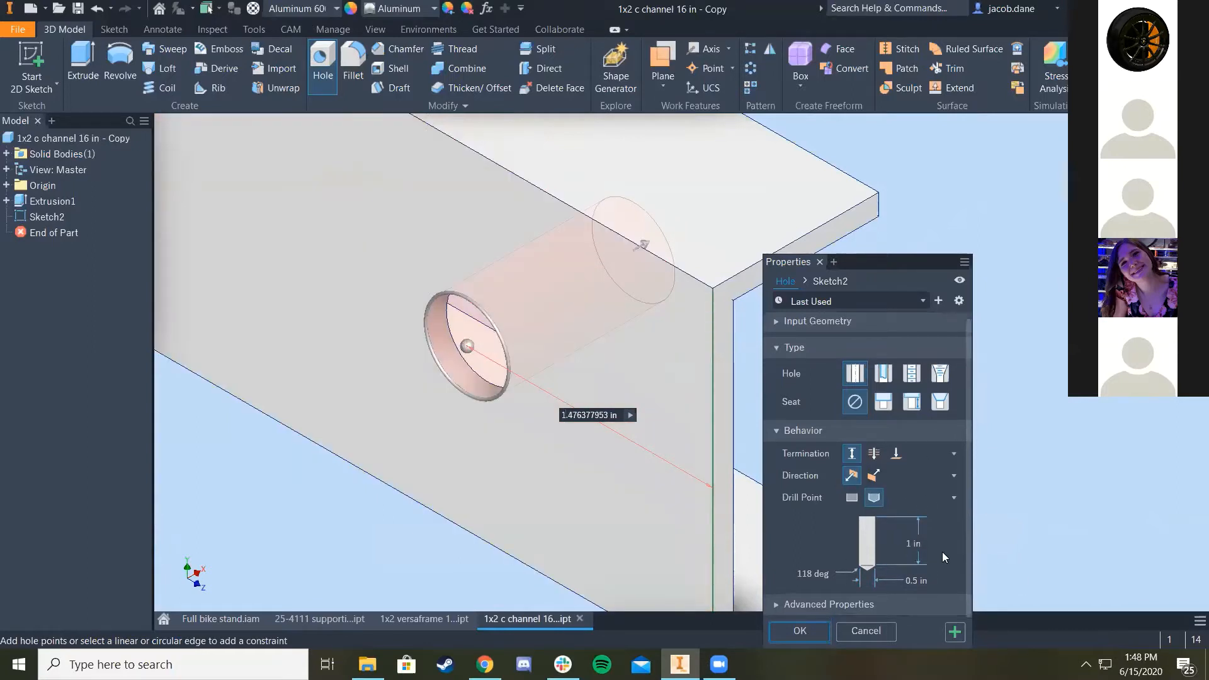
pyautogui.click(907, 578)
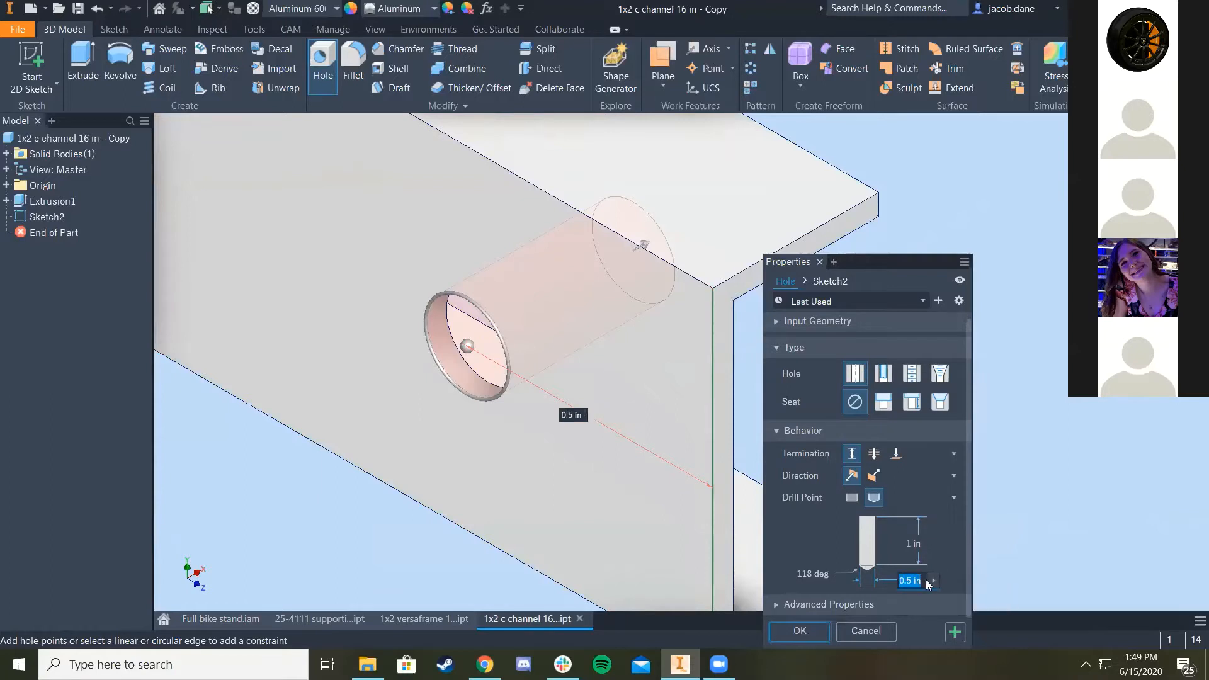
pyautogui.write('3/')
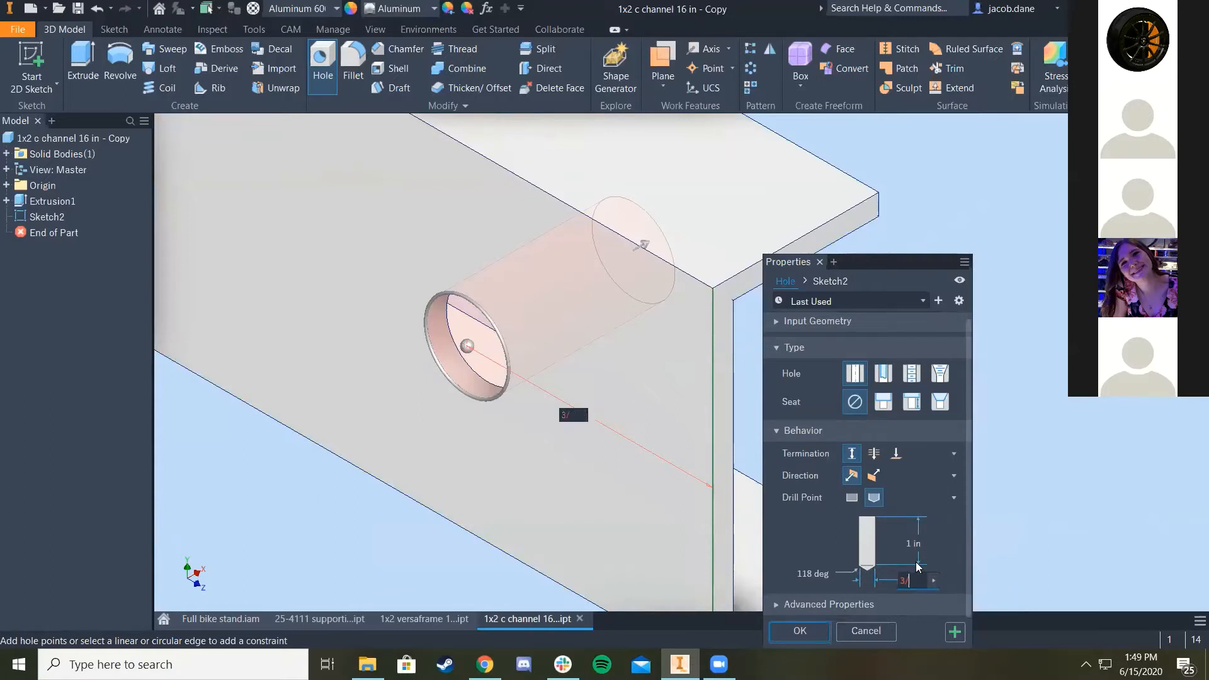
pyautogui.write('8')
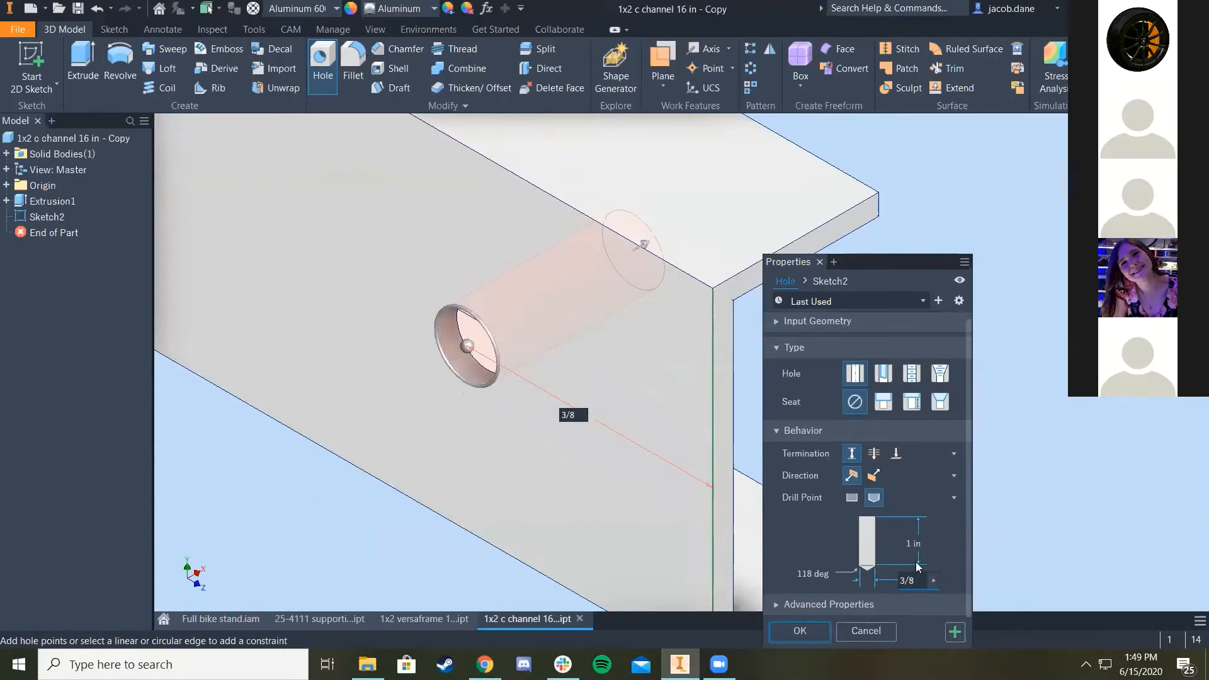
pyautogui.press('BackSpace')
pyautogui.press('BackSpace')
pyautogui.press('BackSpace')
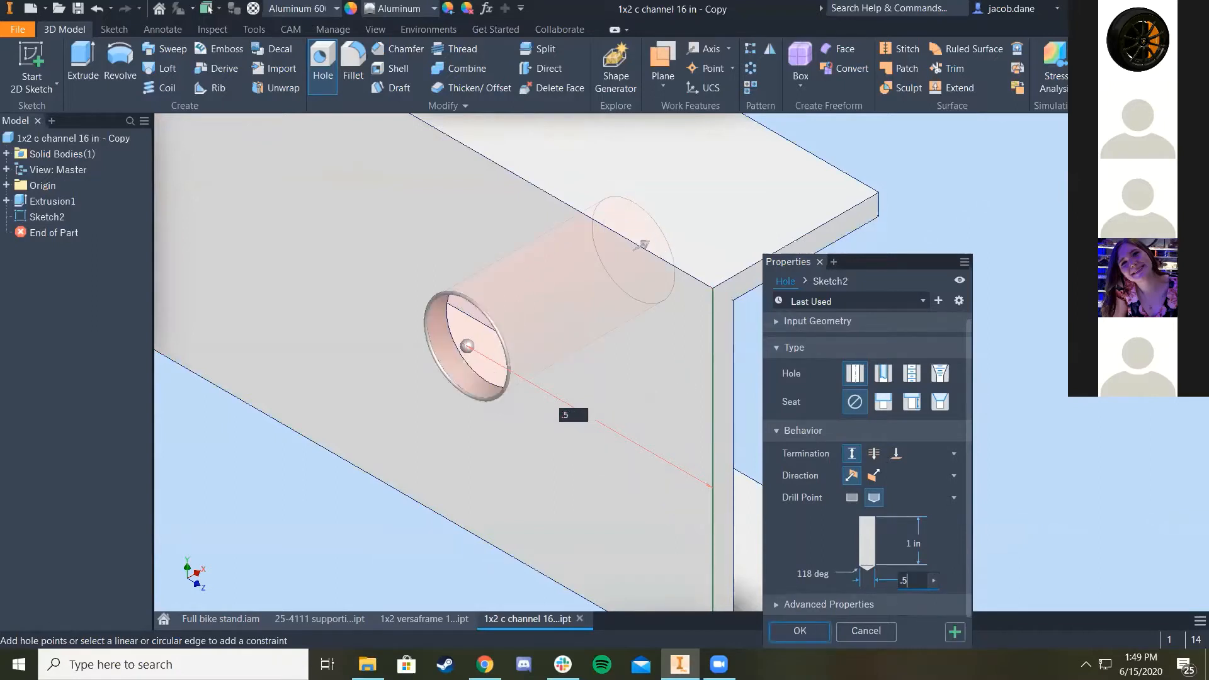
pyautogui.click(799, 631)
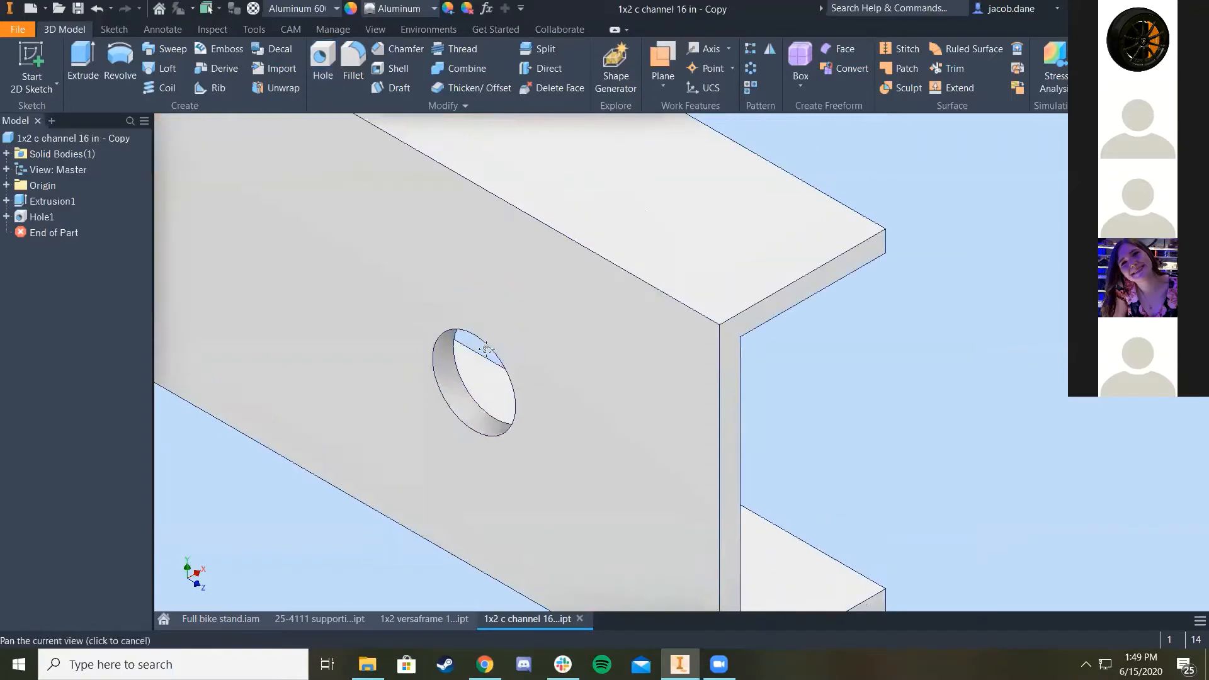
# Step: Edit the hole's sketch, dimension its centre point 1 in from the web's upper edge, and finish the sketch
pyautogui.rightClick(42, 218)
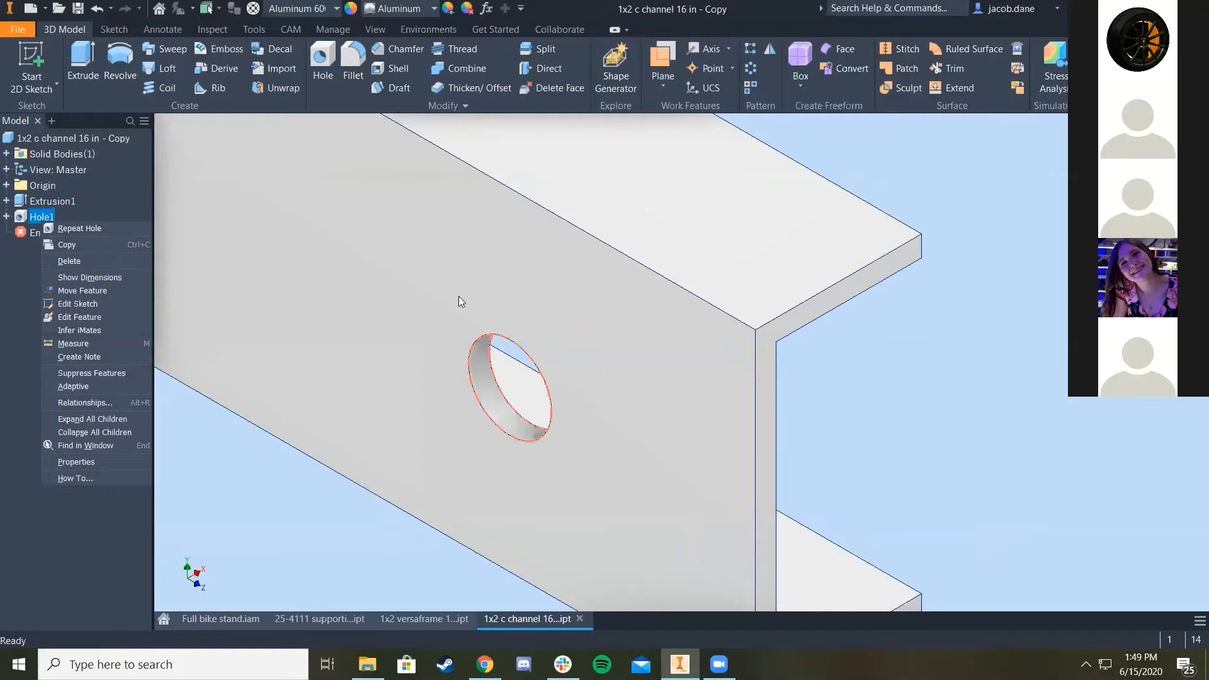
pyautogui.click(78, 304)
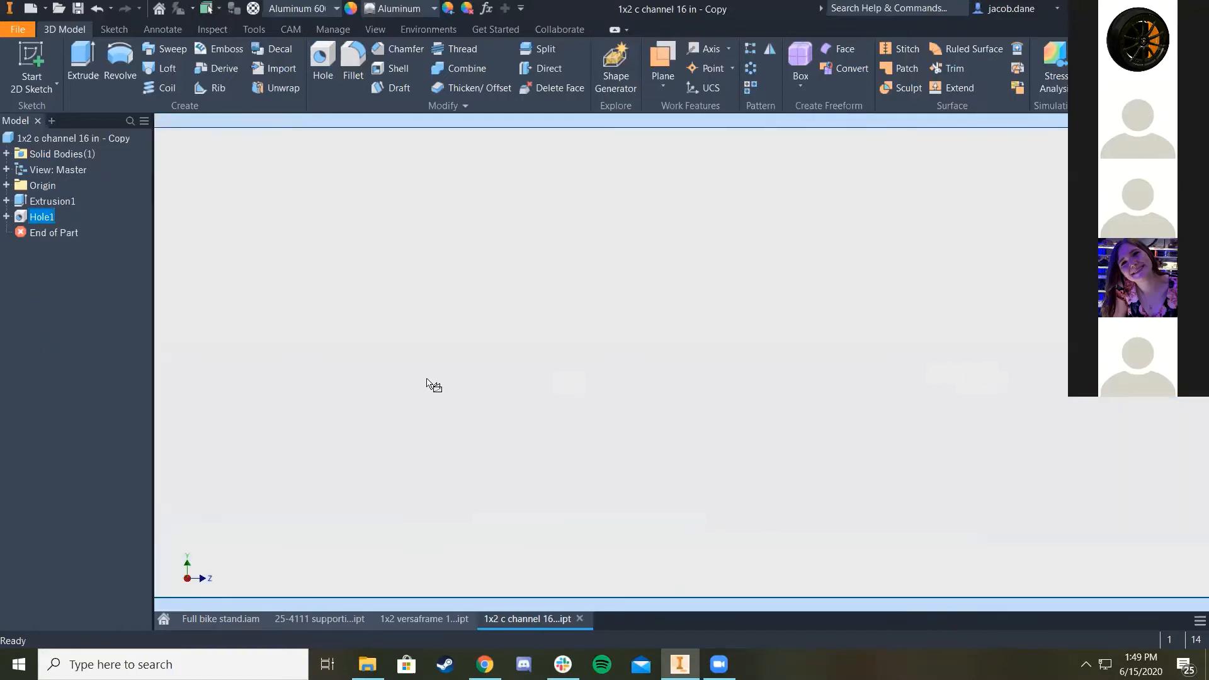
pyautogui.scroll(-3, 1110, 373)
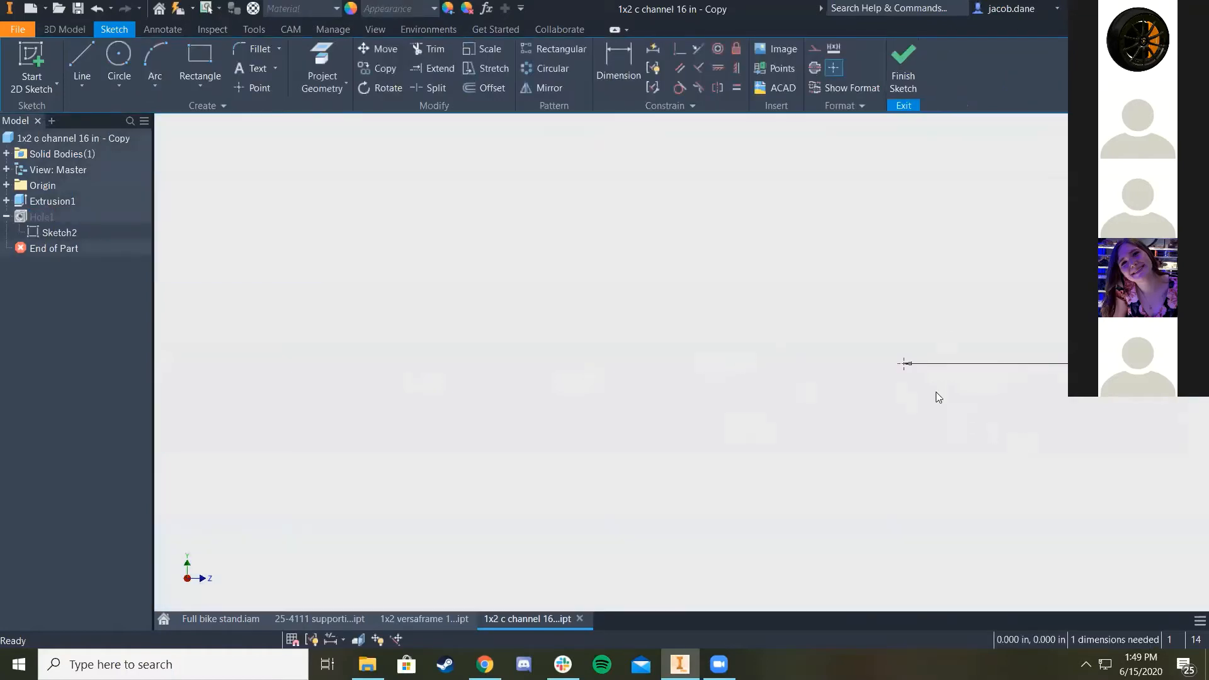
pyautogui.press('d')
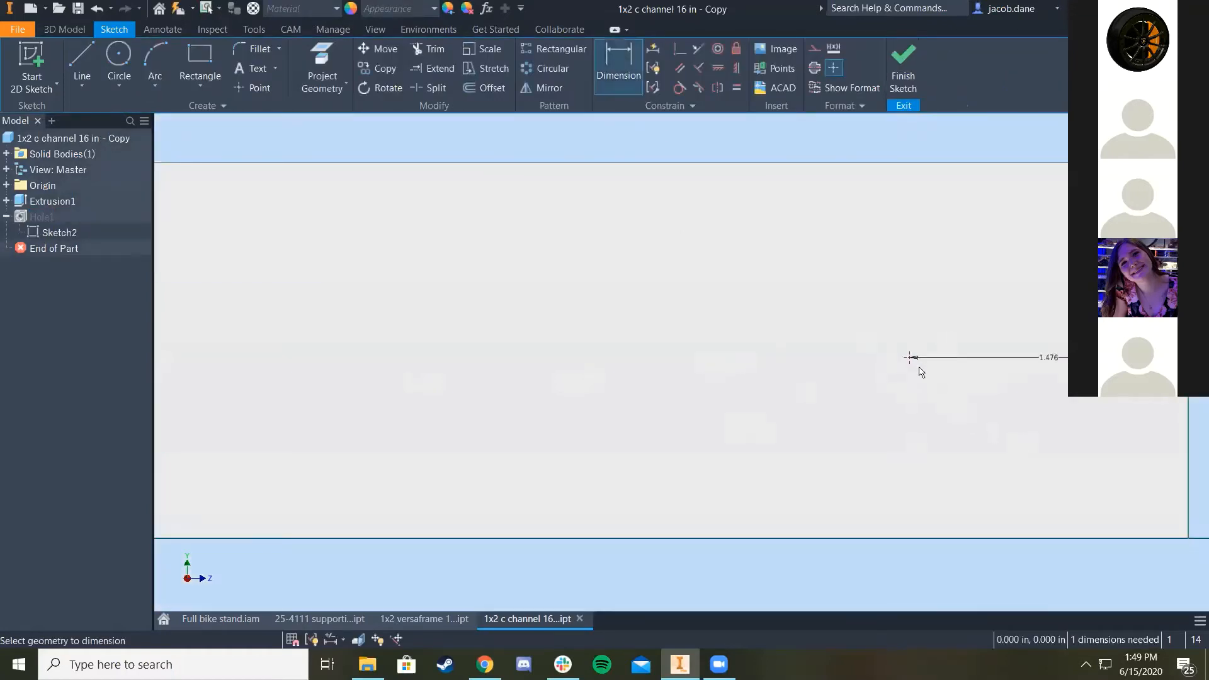
pyautogui.click(909, 162)
pyautogui.click(921, 256)
pyautogui.write('1.0391840')
pyautogui.press('Return')
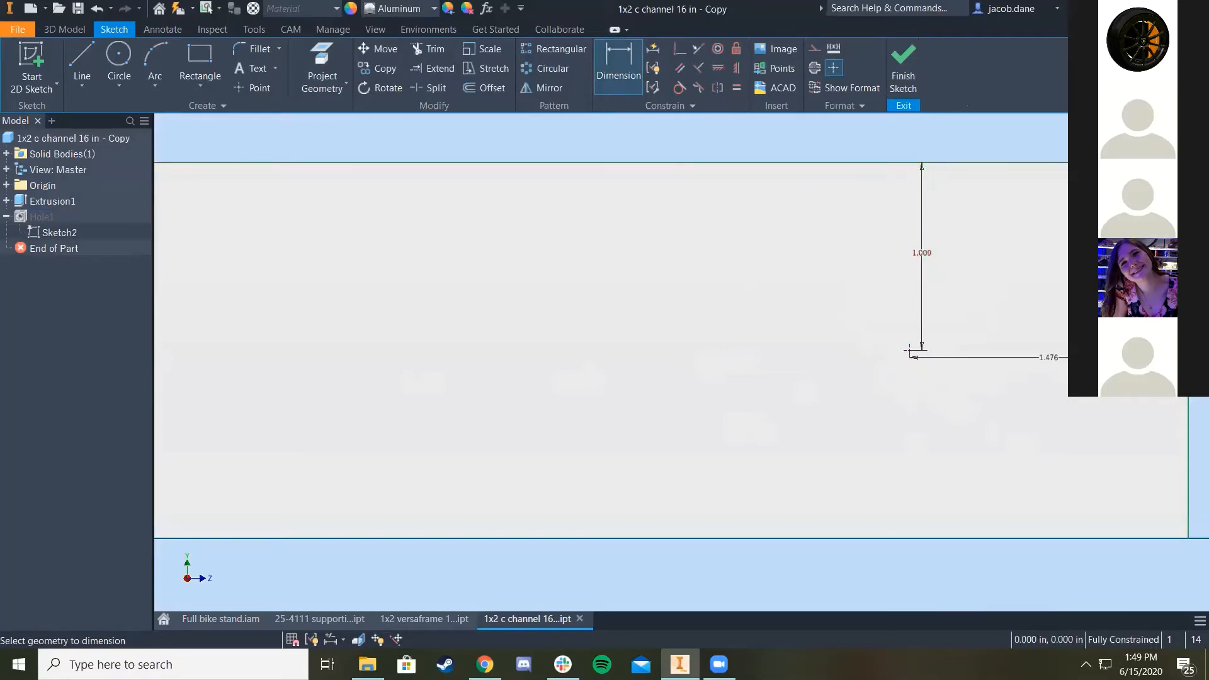
pyautogui.click(903, 69)
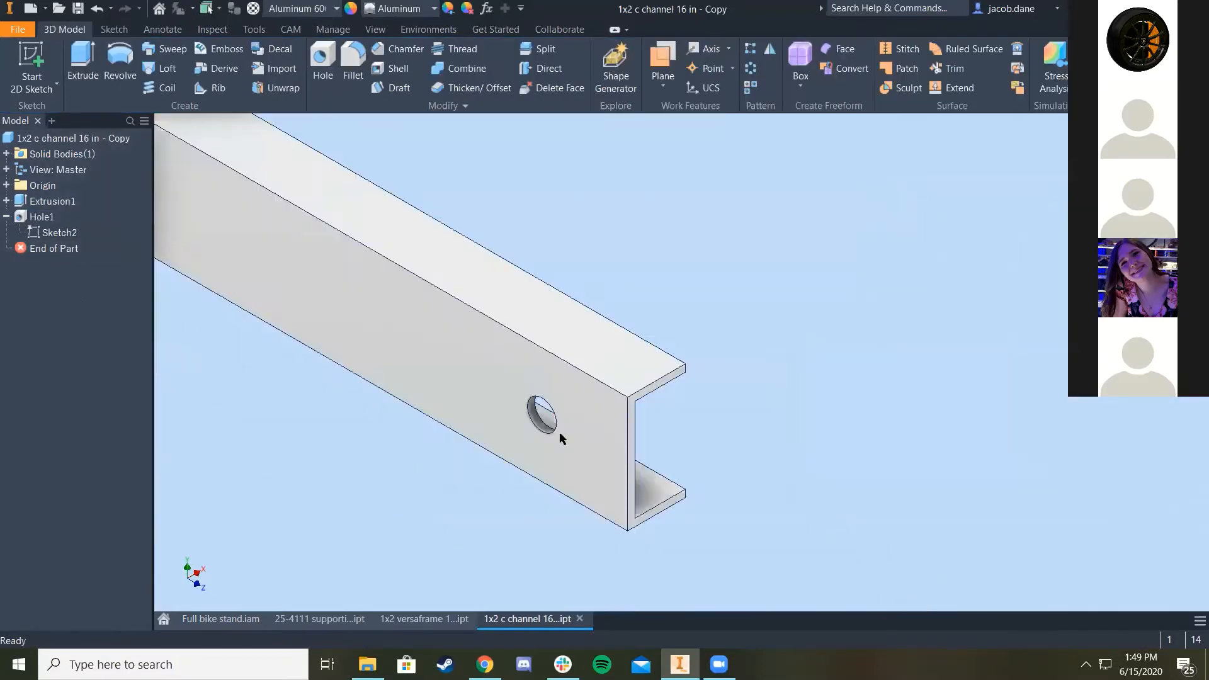
# Step: Save the C channel copy with its new hole
pyautogui.moveTo(559, 432); pyautogui.dragTo(508, 479, button='middle')
pyautogui.scroll(2, 495, 356)
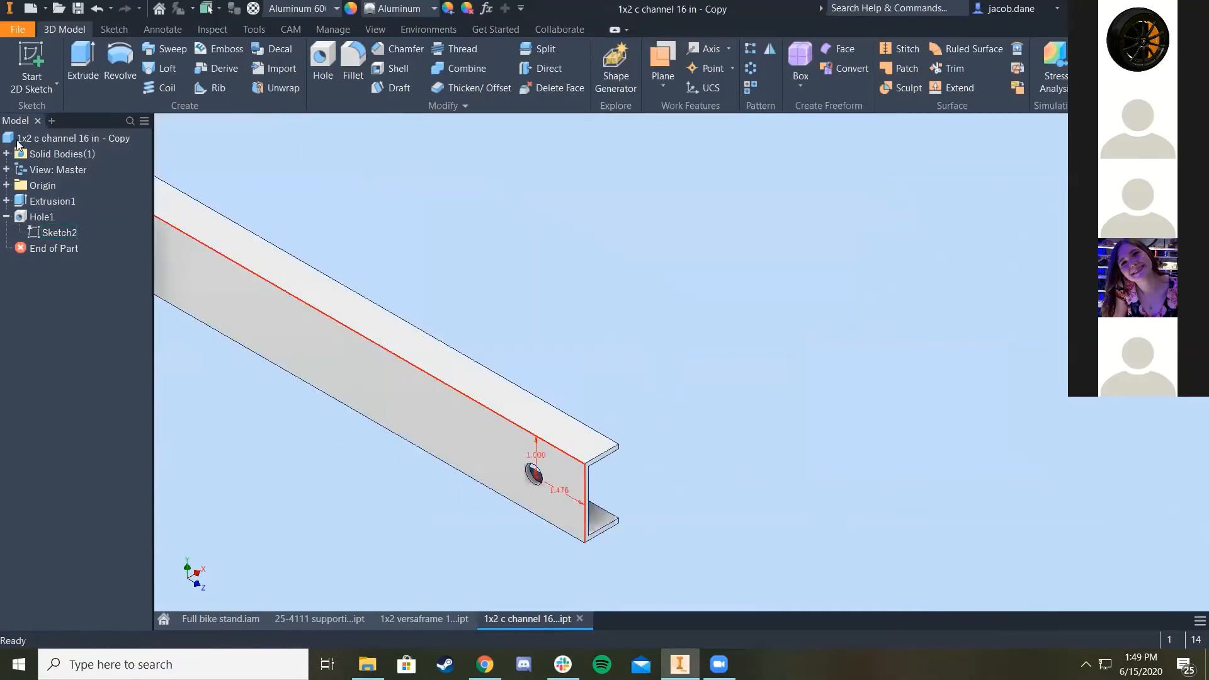
pyautogui.click(81, 8)
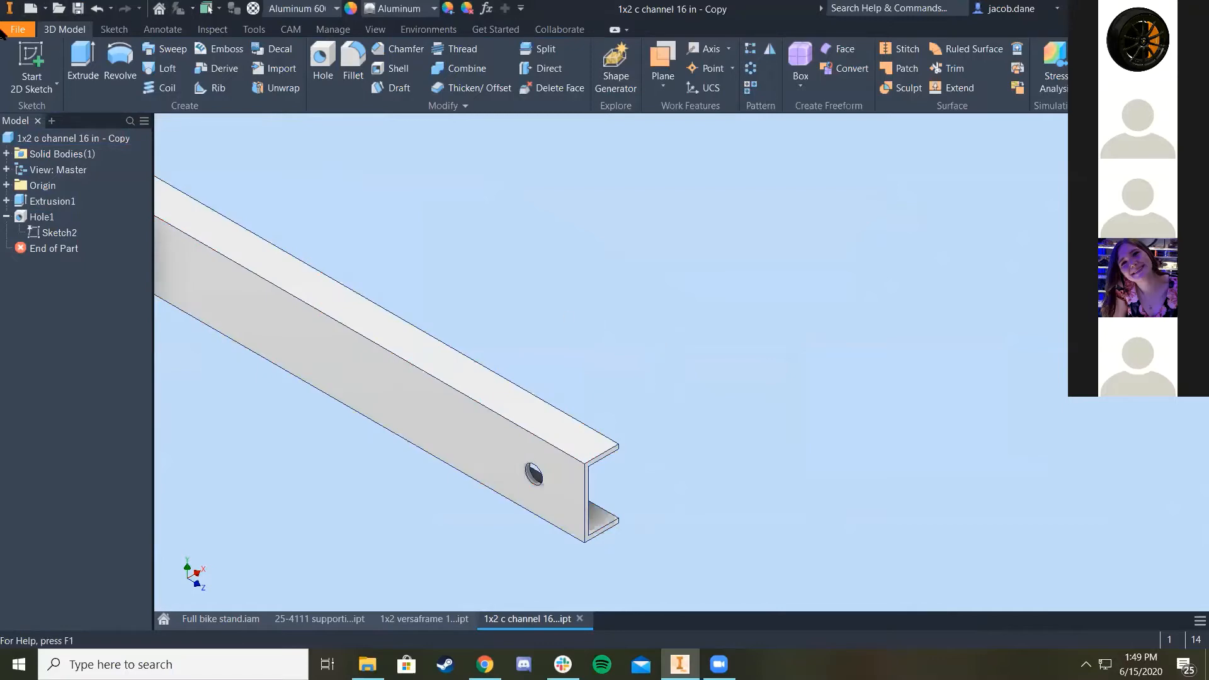
pyautogui.click(18, 29)
pyautogui.click(63, 197)
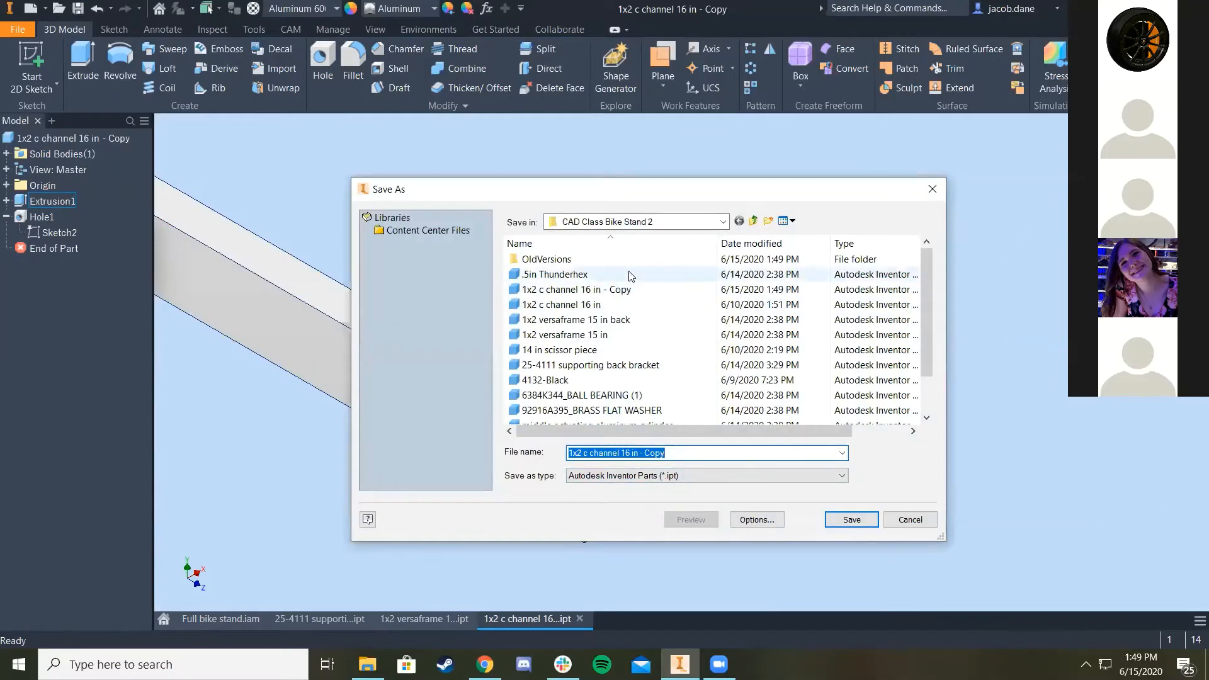
pyautogui.click(851, 519)
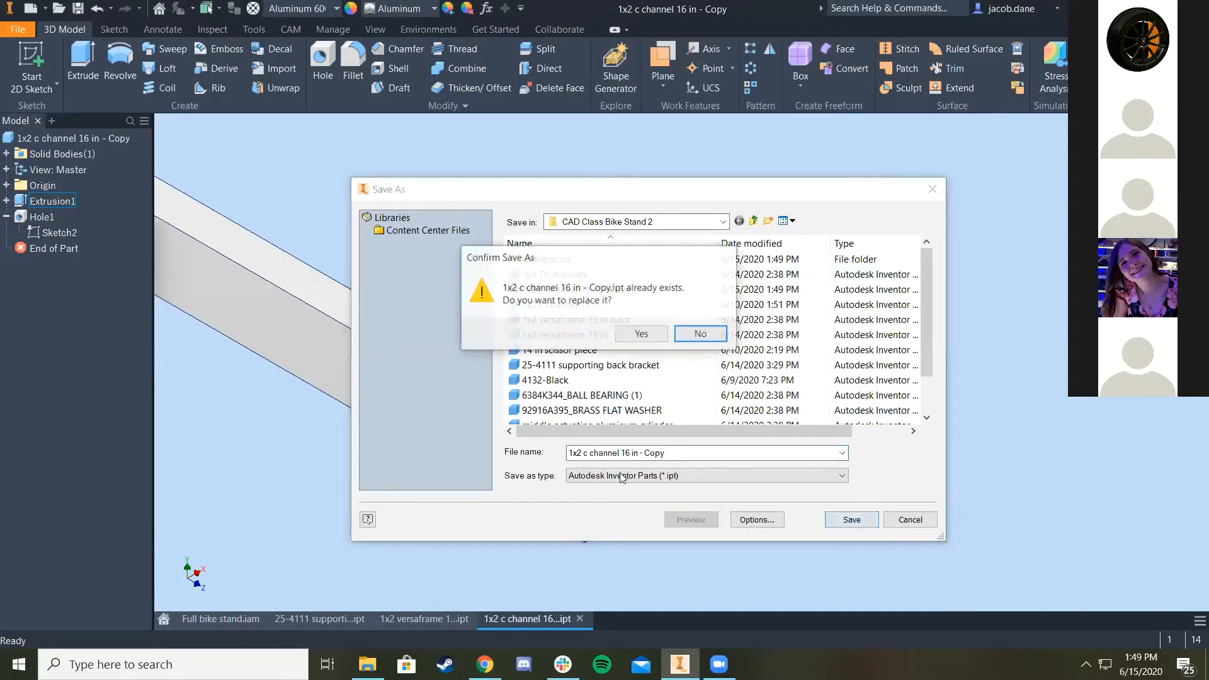
pyautogui.click(700, 334)
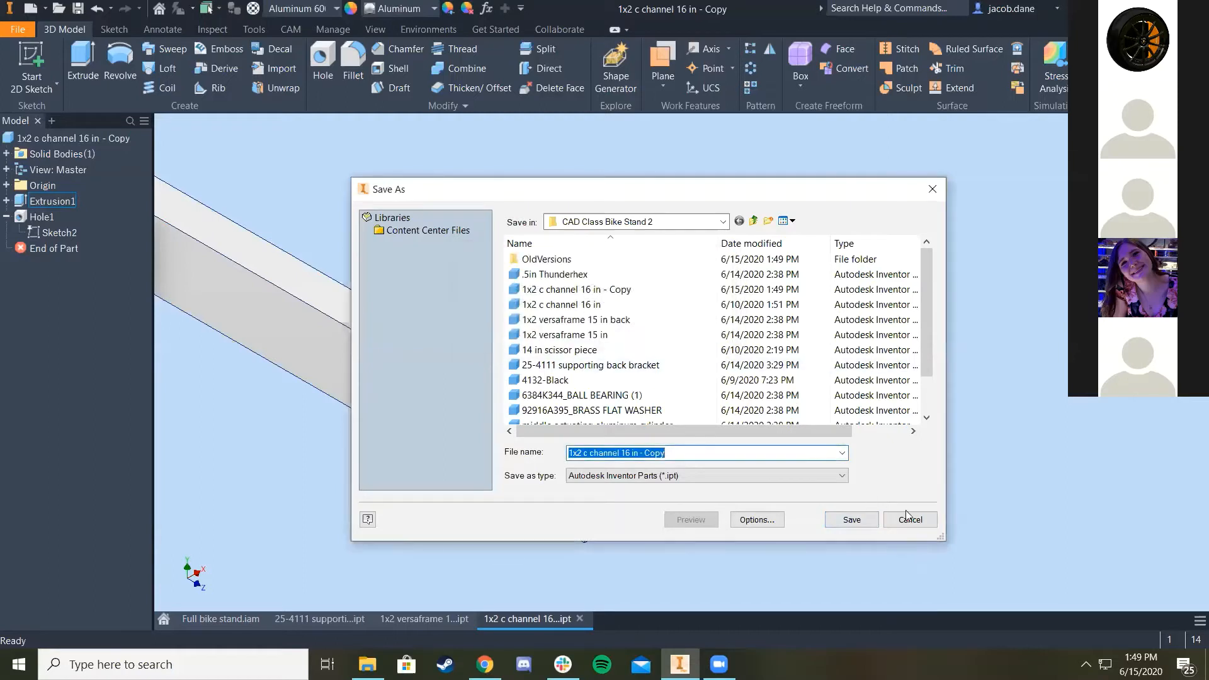
pyautogui.click(907, 516)
# Step: Switch to the Full bike stand assembly and collapse its expanded components, including the threaded screw, plastic block:2, and scissor pieces 3 and 6
pyautogui.scroll(3, 650, 502)
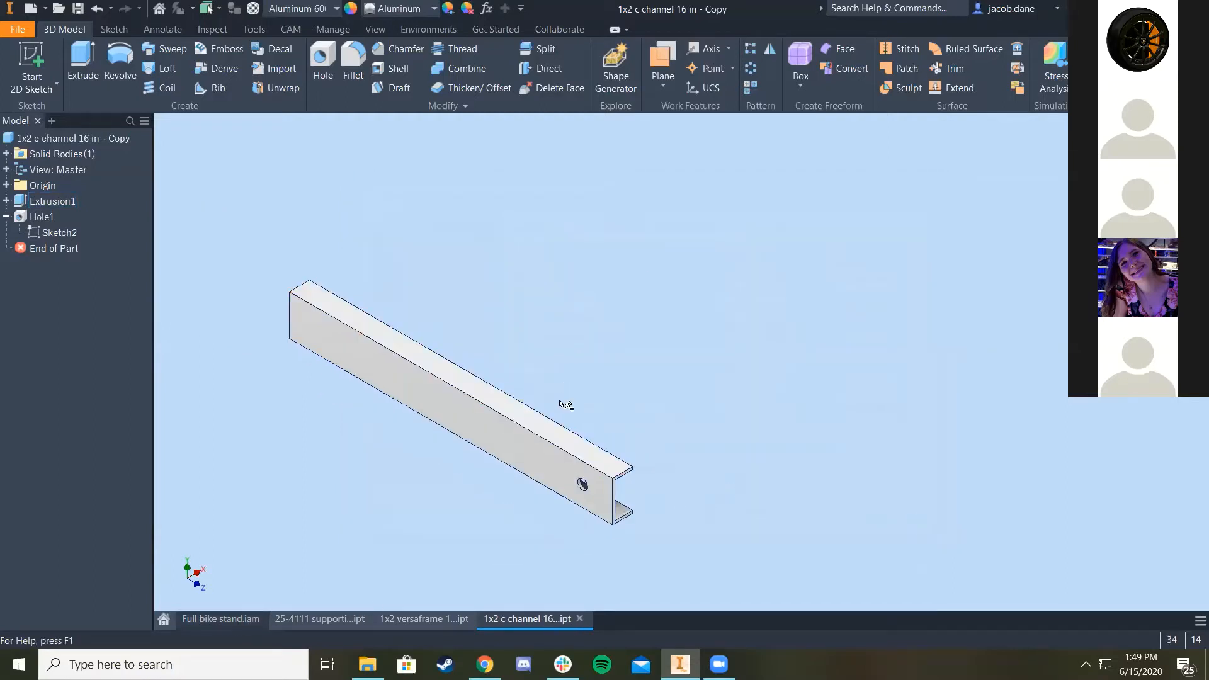
pyautogui.moveTo(804, 518); pyautogui.dragTo(674, 432, button='middle')
pyautogui.scroll(2, 675, 432)
pyautogui.moveTo(617, 465); pyautogui.dragTo(579, 484, button='middle')
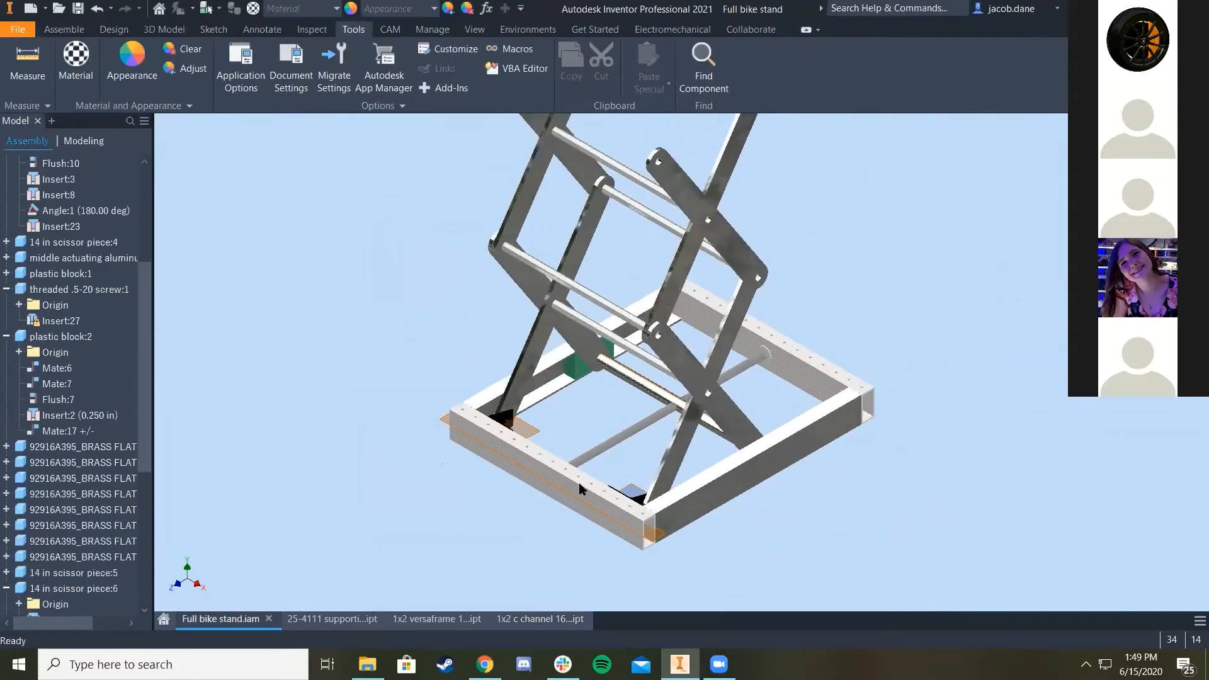
pyautogui.click(6, 289)
pyautogui.scroll(1, 18, 251)
pyautogui.scroll(1, 18, 251)
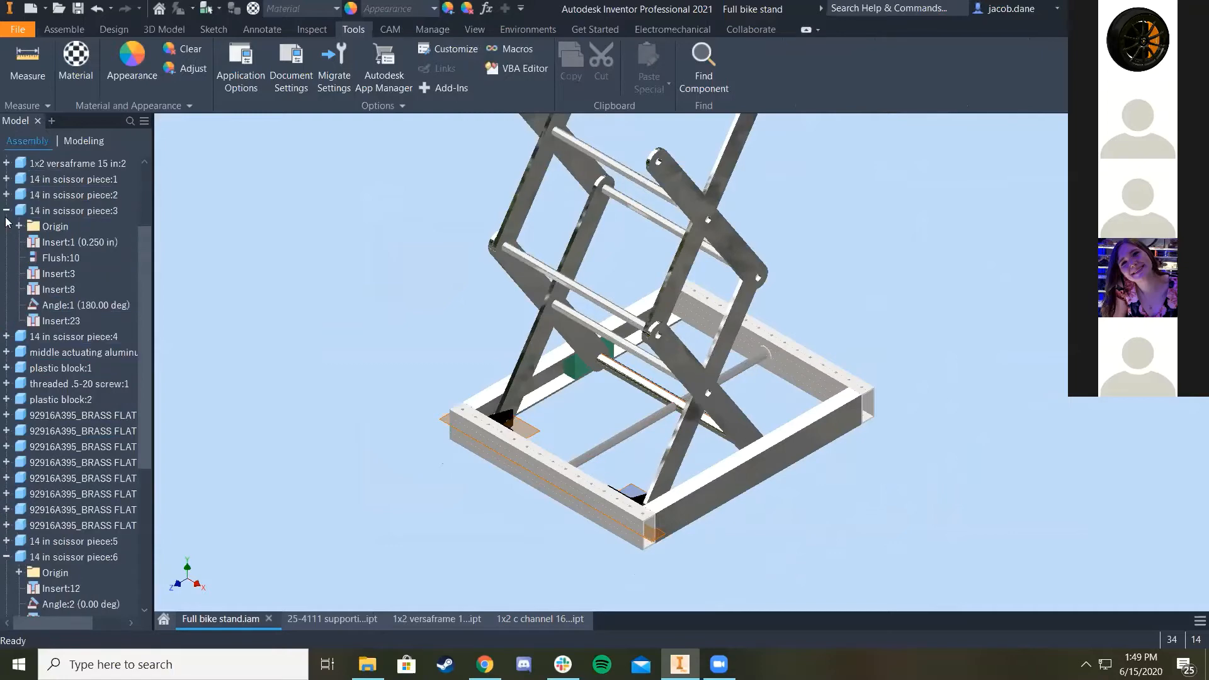
pyautogui.click(6, 212)
pyautogui.scroll(-2, 4, 315)
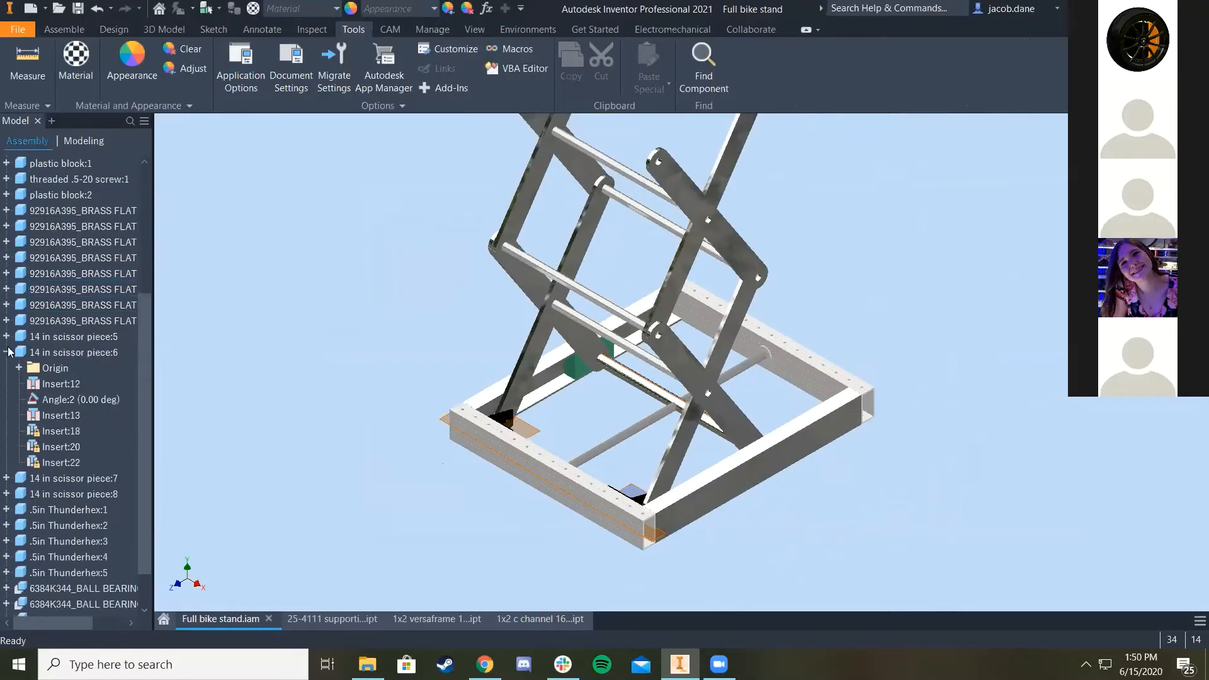
pyautogui.click(7, 352)
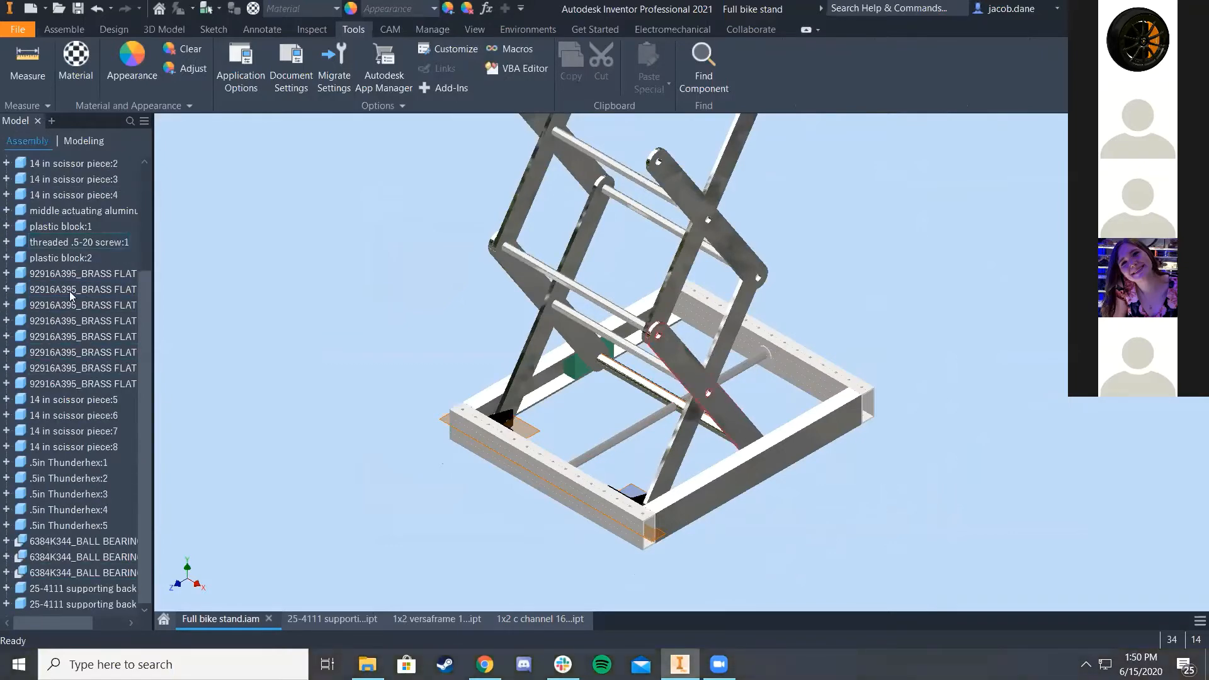
# Step: Select the C channel 1x2 c channel 16 in:2 in the assembly's base frame and start replacing only that component
pyautogui.scroll(3, 87, 428)
pyautogui.scroll(-5, 434, 538)
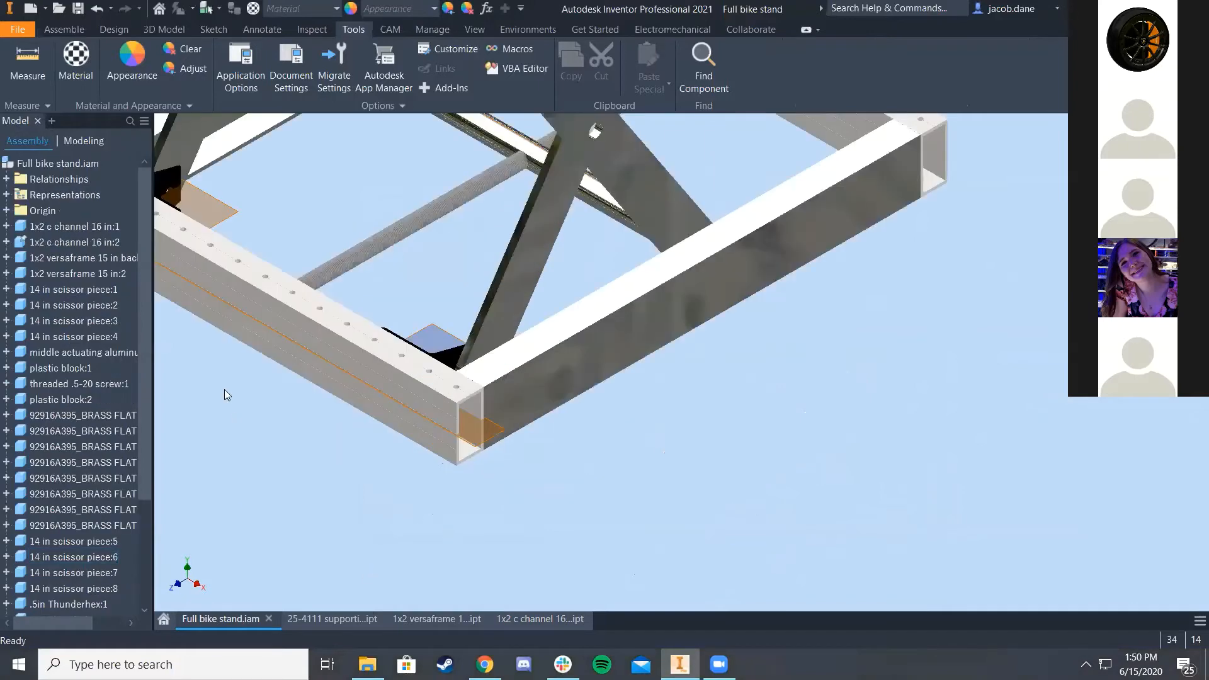
pyautogui.moveTo(189, 302); pyautogui.dragTo(788, 585, button='middle')
pyautogui.moveTo(643, 461); pyautogui.dragTo(408, 389, button='middle')
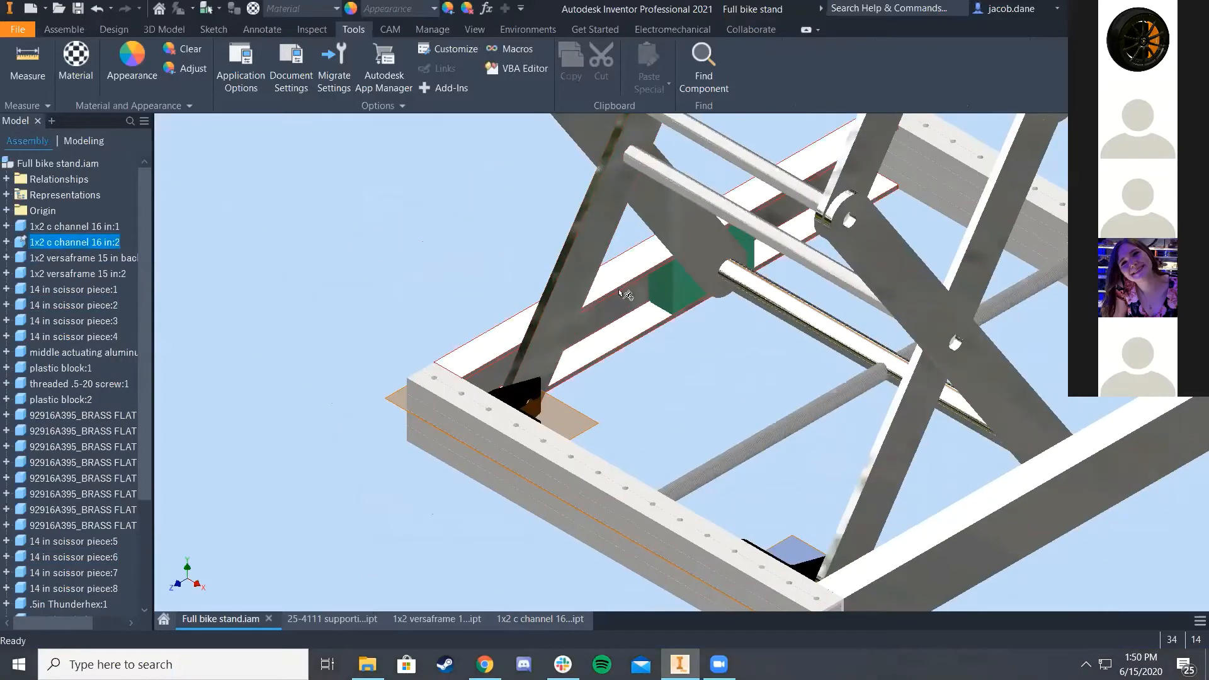
pyautogui.click(623, 315)
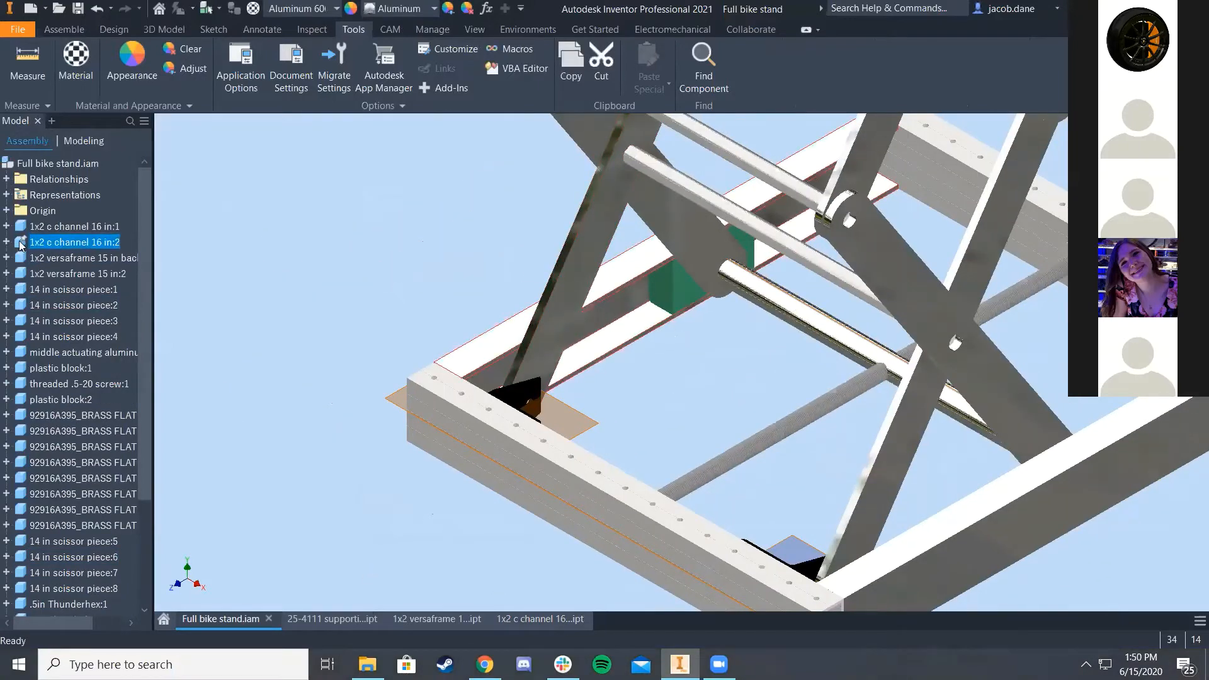
pyautogui.rightClick(56, 248)
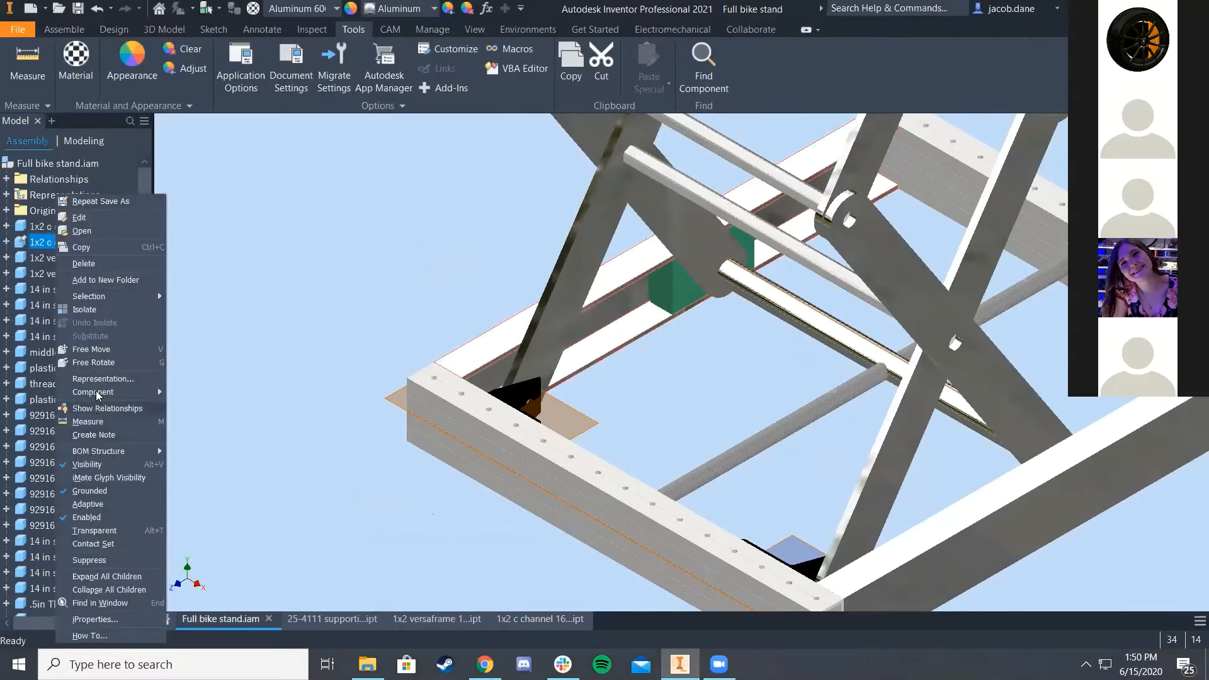
pyautogui.moveTo(98, 395)
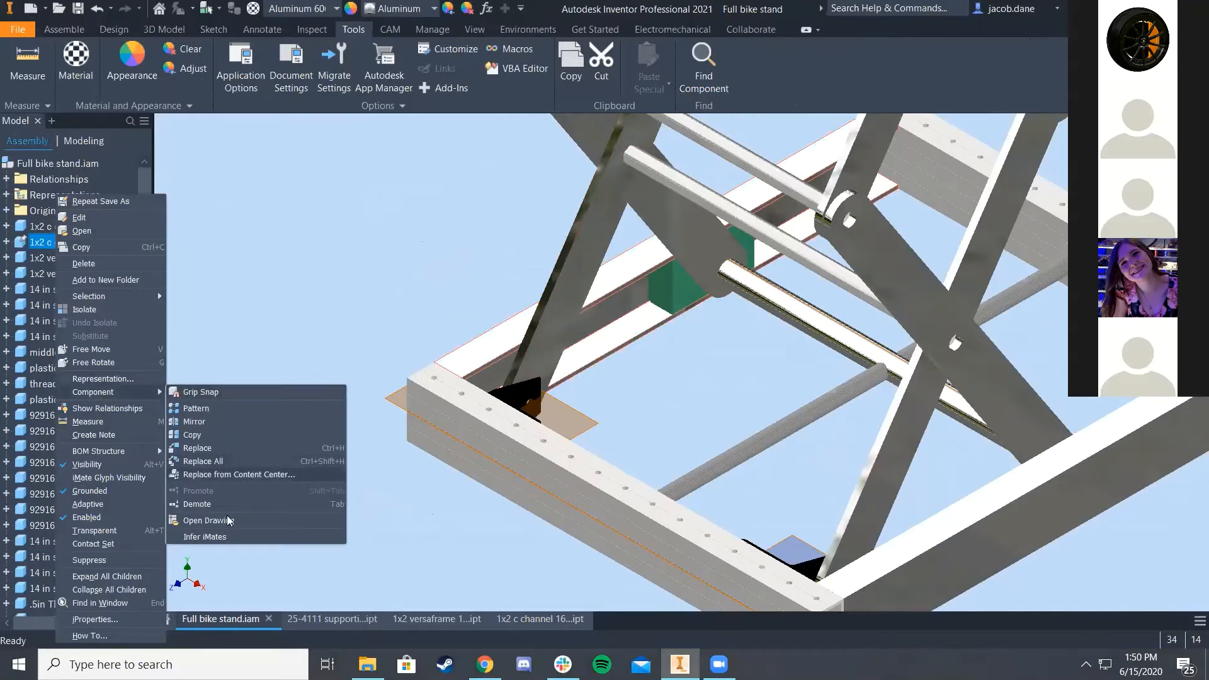
pyautogui.click(215, 450)
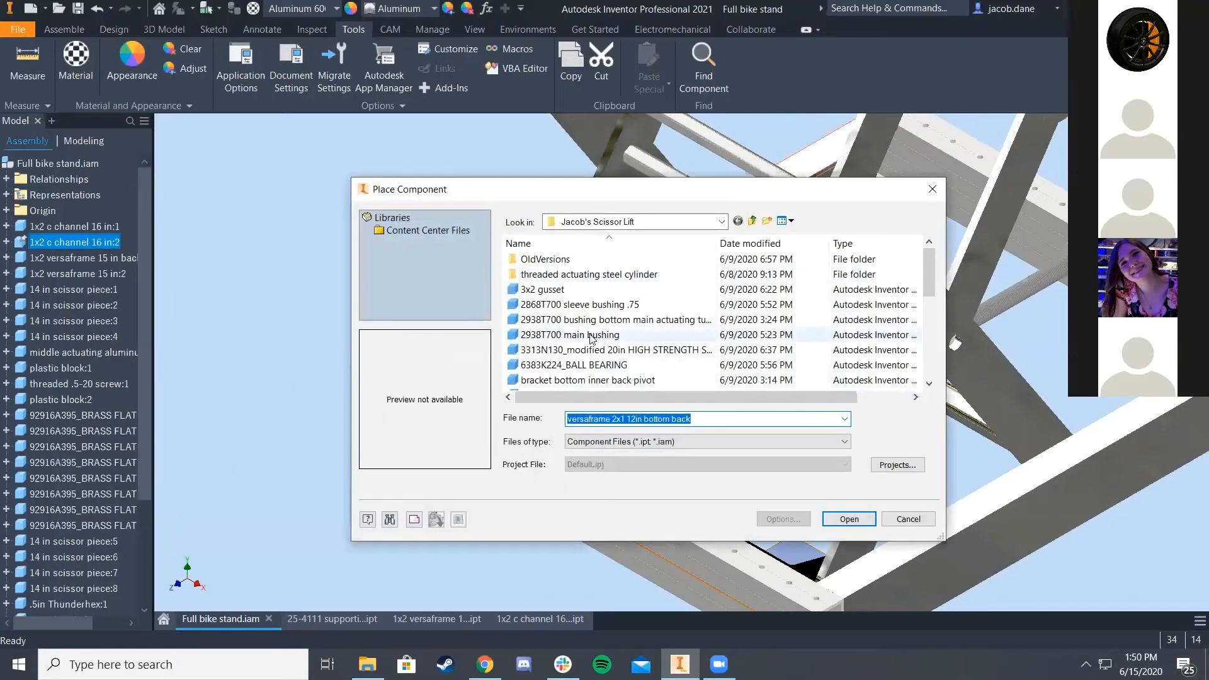
# Step: Choose 1x2 c channel 16 in - Copy from Documents > GrabCAD > 2020 Outreach > CAD Class Bike Stand 2 as the replacement part
pyautogui.scroll(-5, 591, 338)
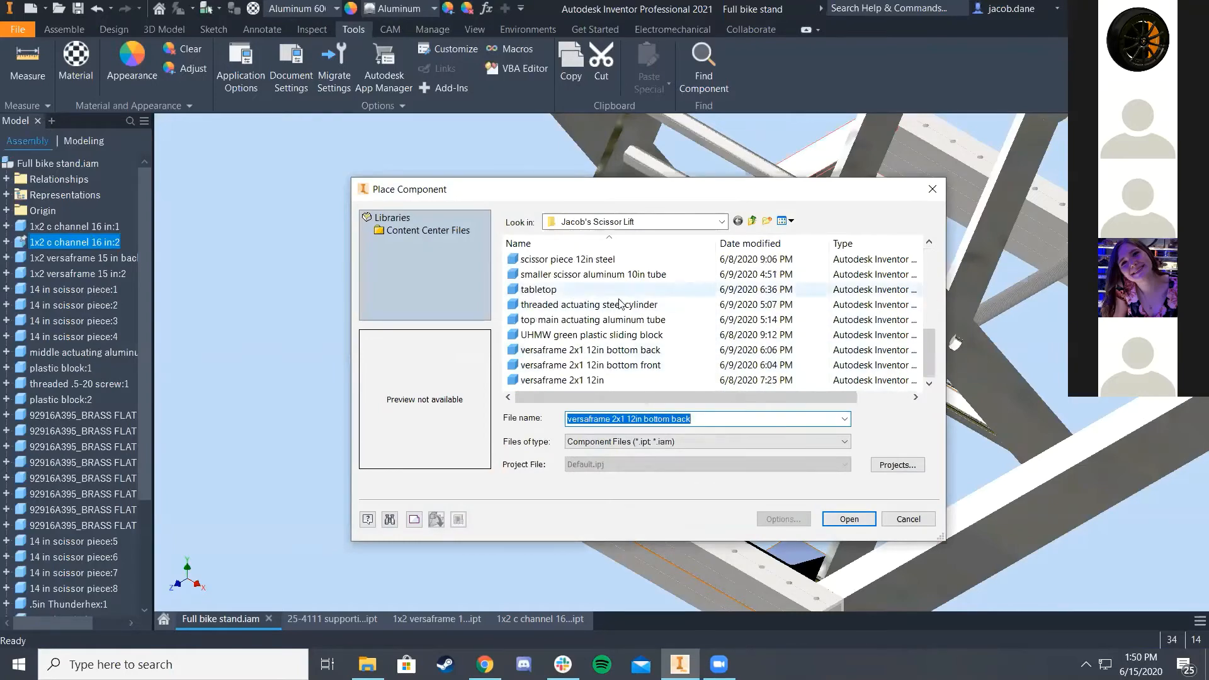
pyautogui.scroll(5, 620, 304)
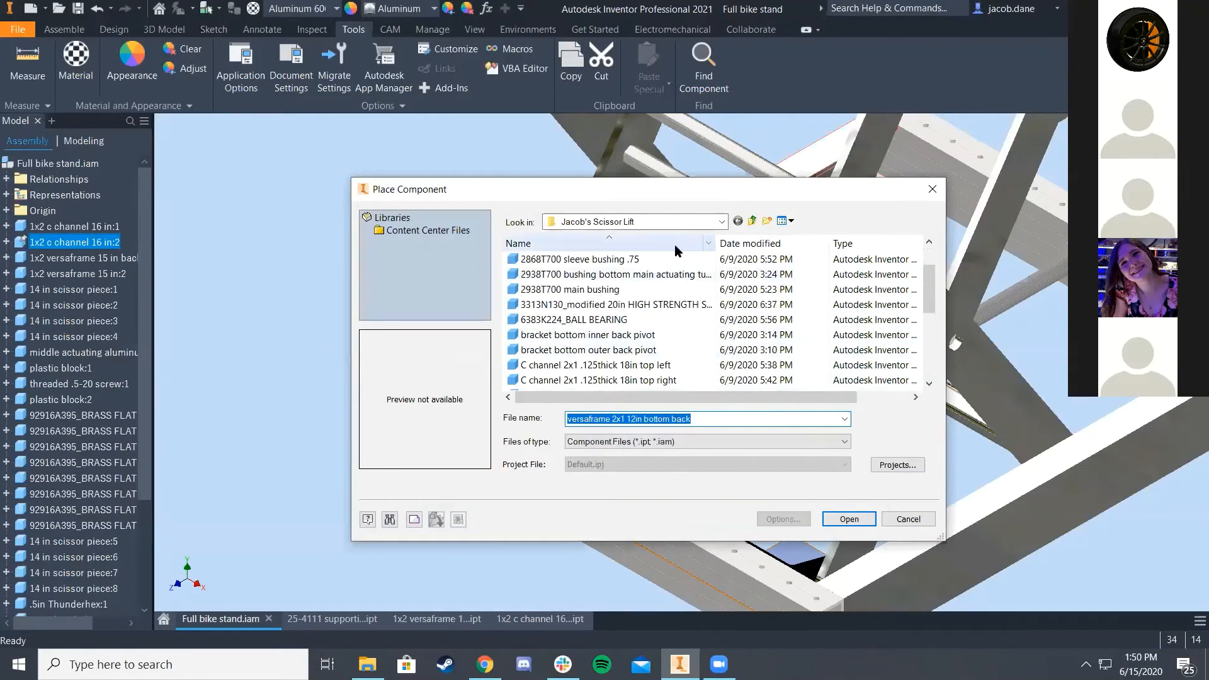
pyautogui.scroll(1, 675, 250)
pyautogui.scroll(-6, 667, 315)
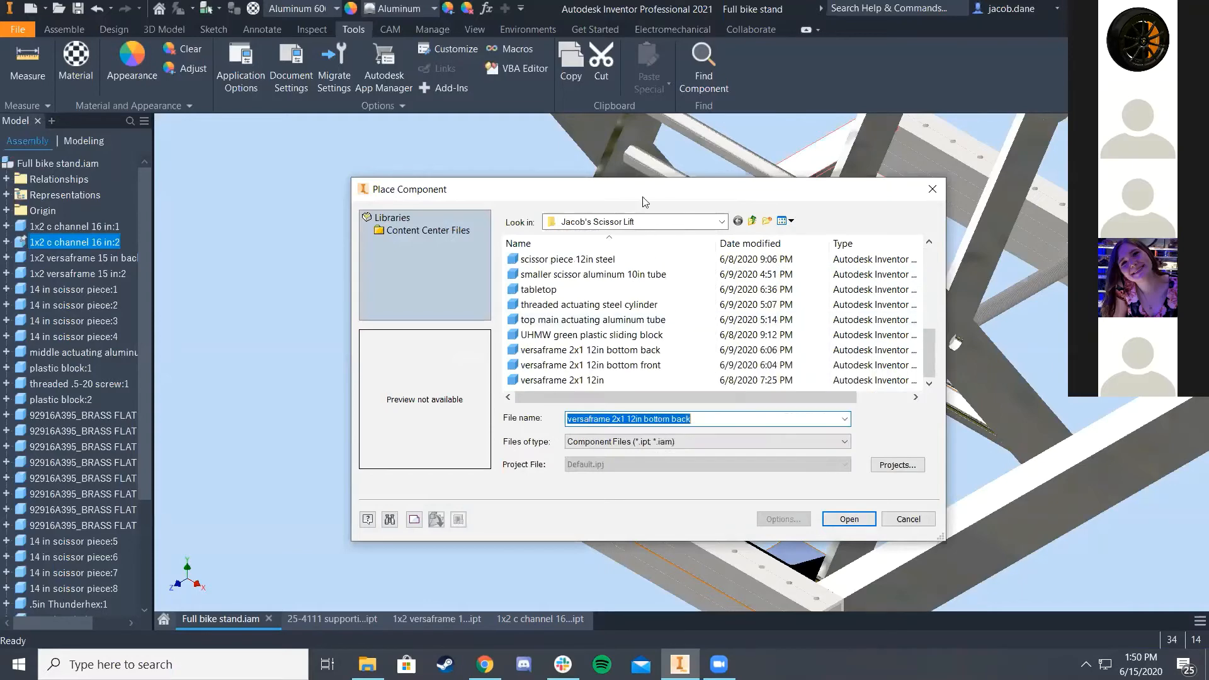
pyautogui.click(645, 224)
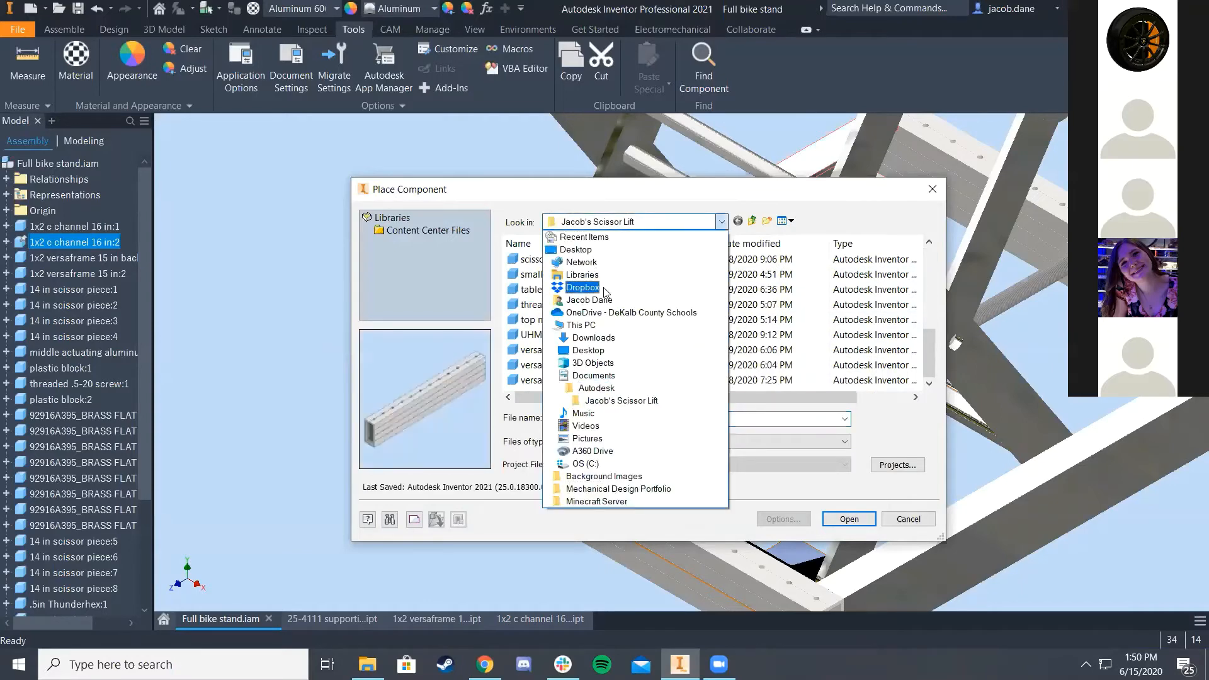
pyautogui.click(606, 376)
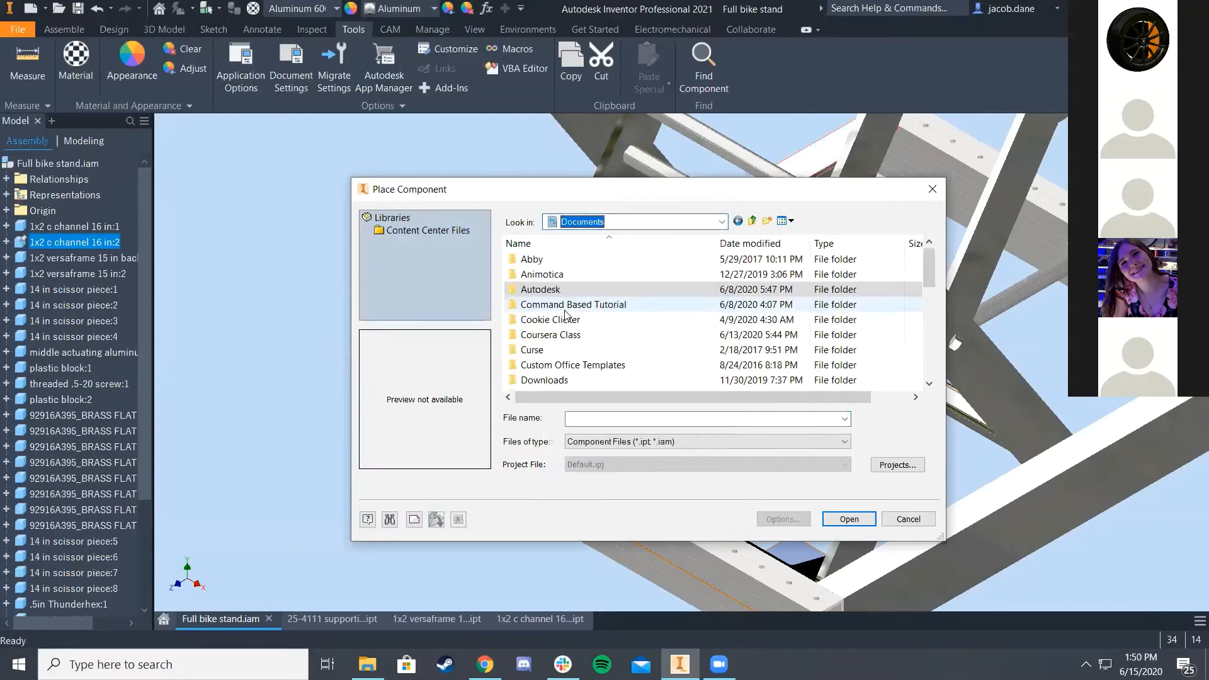
pyautogui.scroll(-3, 565, 312)
pyautogui.doubleClick(548, 306)
pyautogui.click(571, 318)
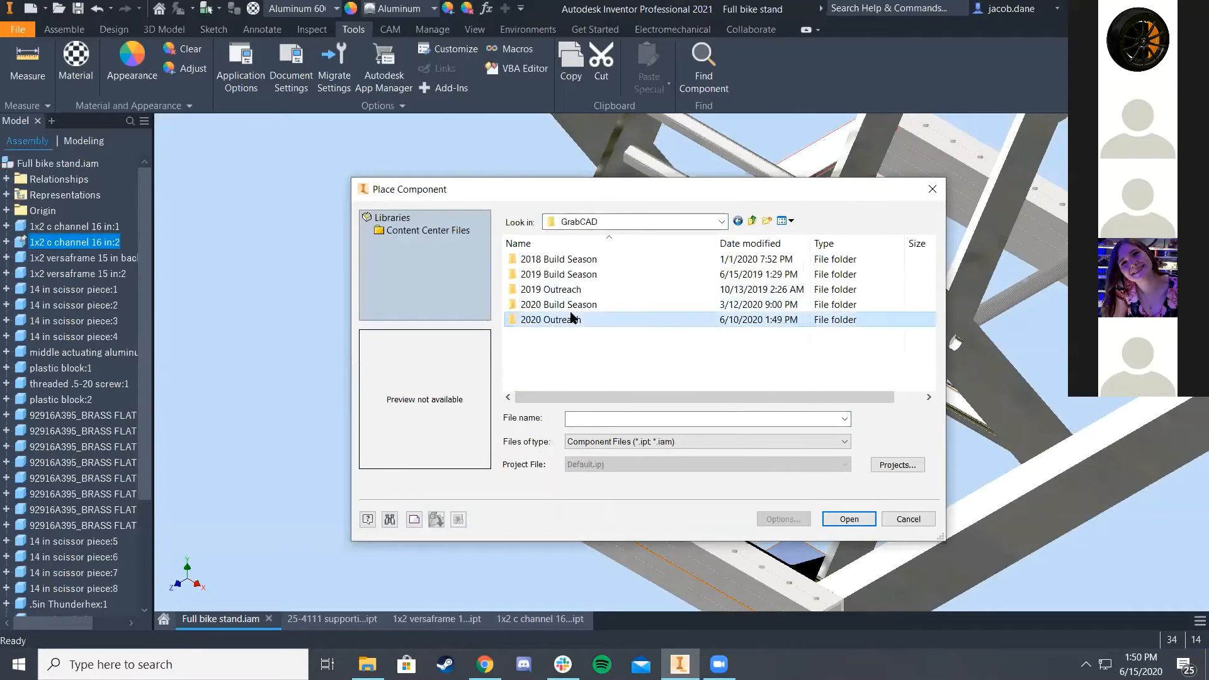
pyautogui.doubleClick(571, 318)
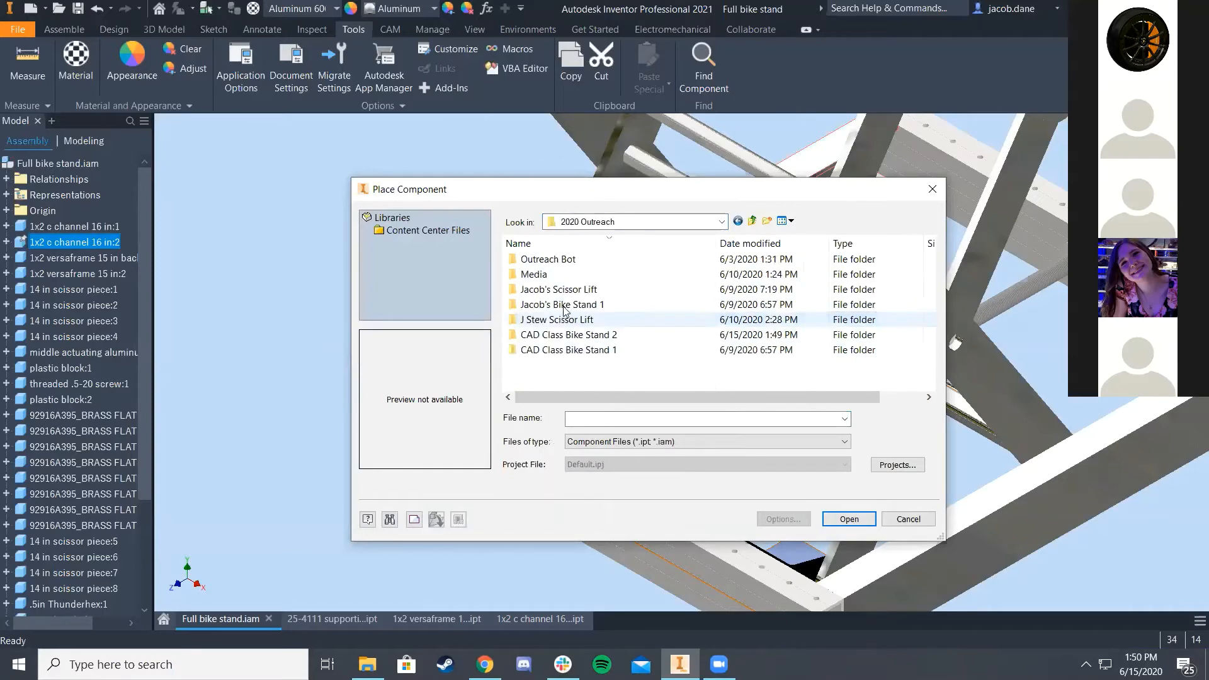
pyautogui.doubleClick(604, 334)
pyautogui.click(617, 291)
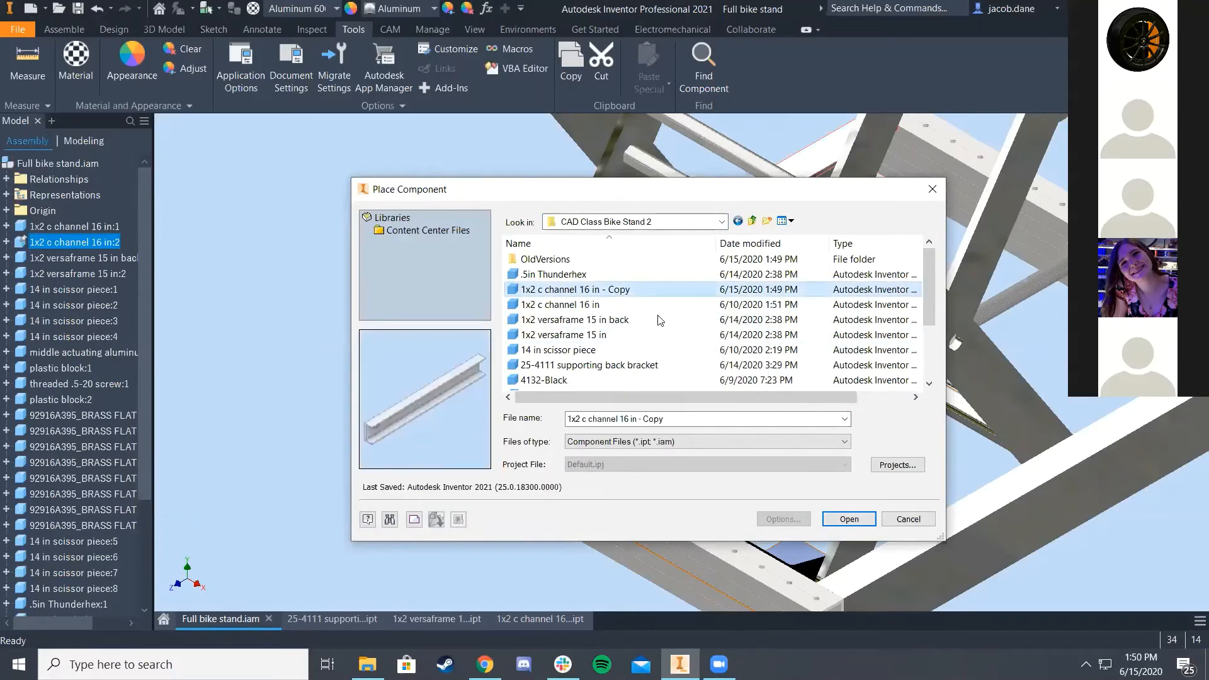
pyautogui.click(848, 518)
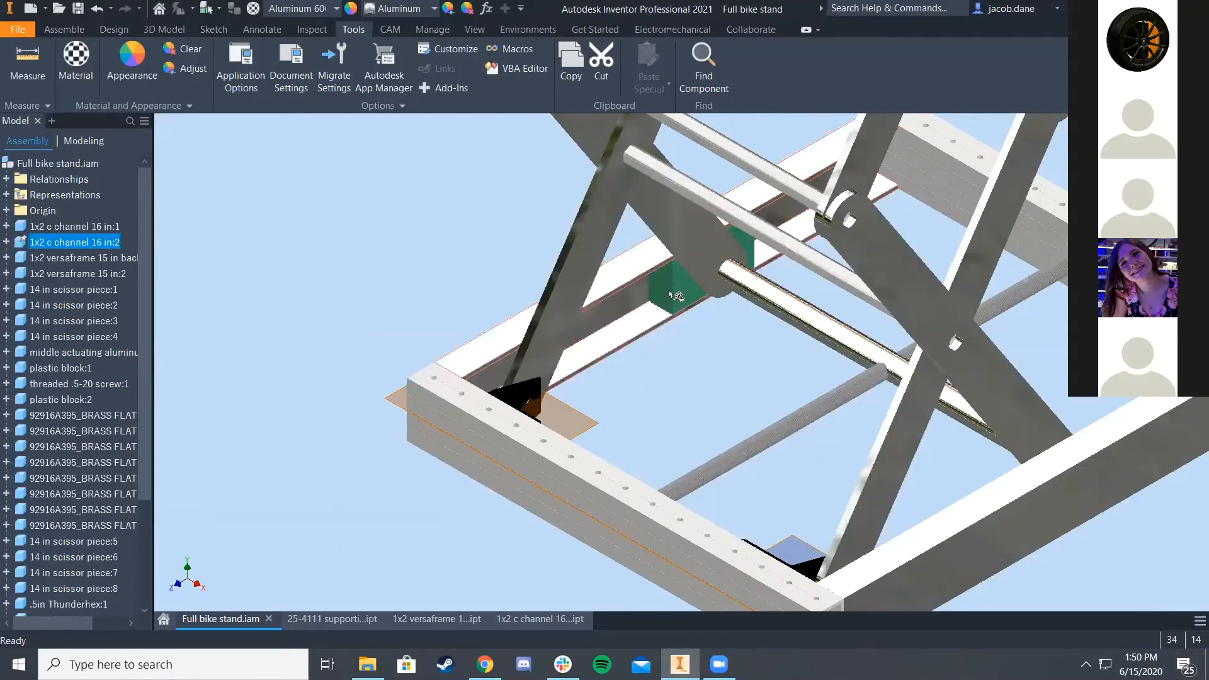
# Step: Inspect the hole in the replaced C channel and check which constraints the component carries in the assembly
pyautogui.click(675, 296)
pyautogui.scroll(-5, 485, 377)
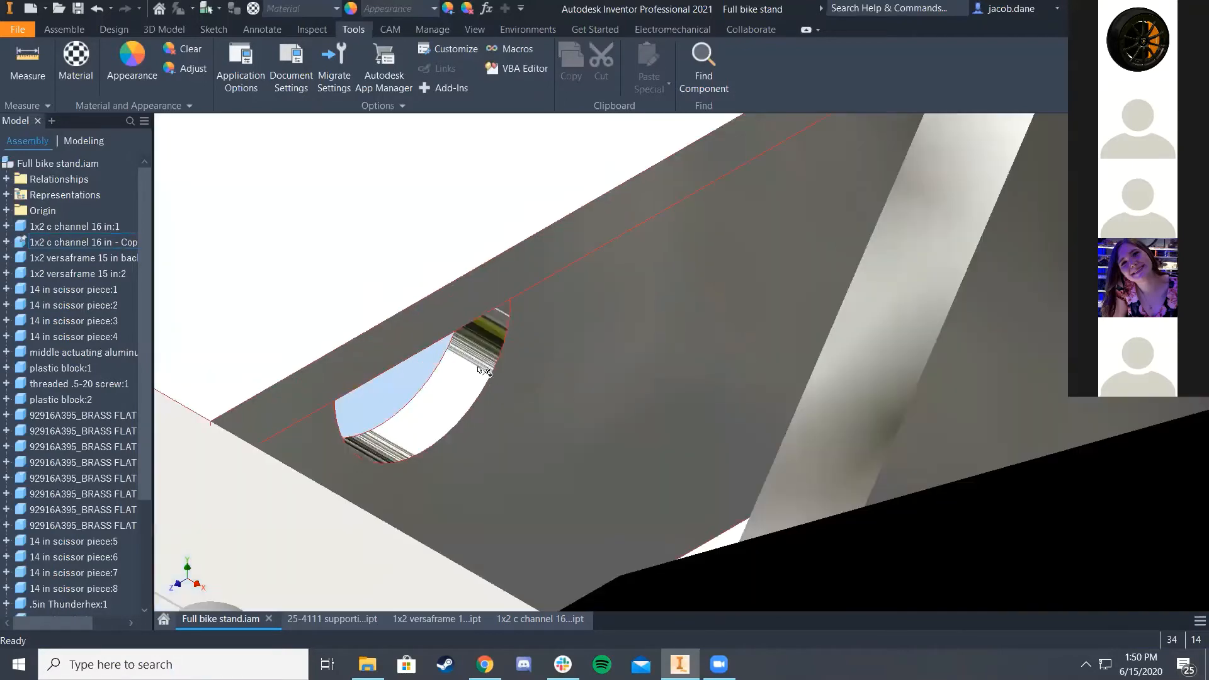
pyautogui.scroll(3, 484, 371)
pyautogui.scroll(-8, 596, 331)
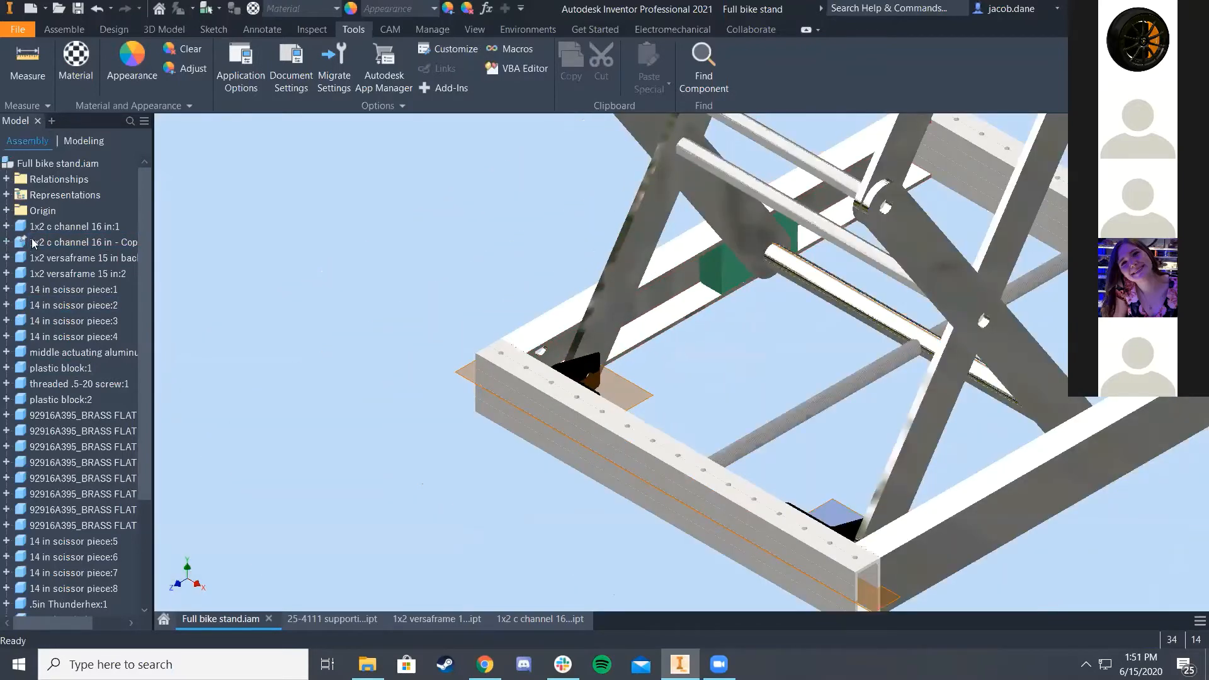
pyautogui.click(6, 242)
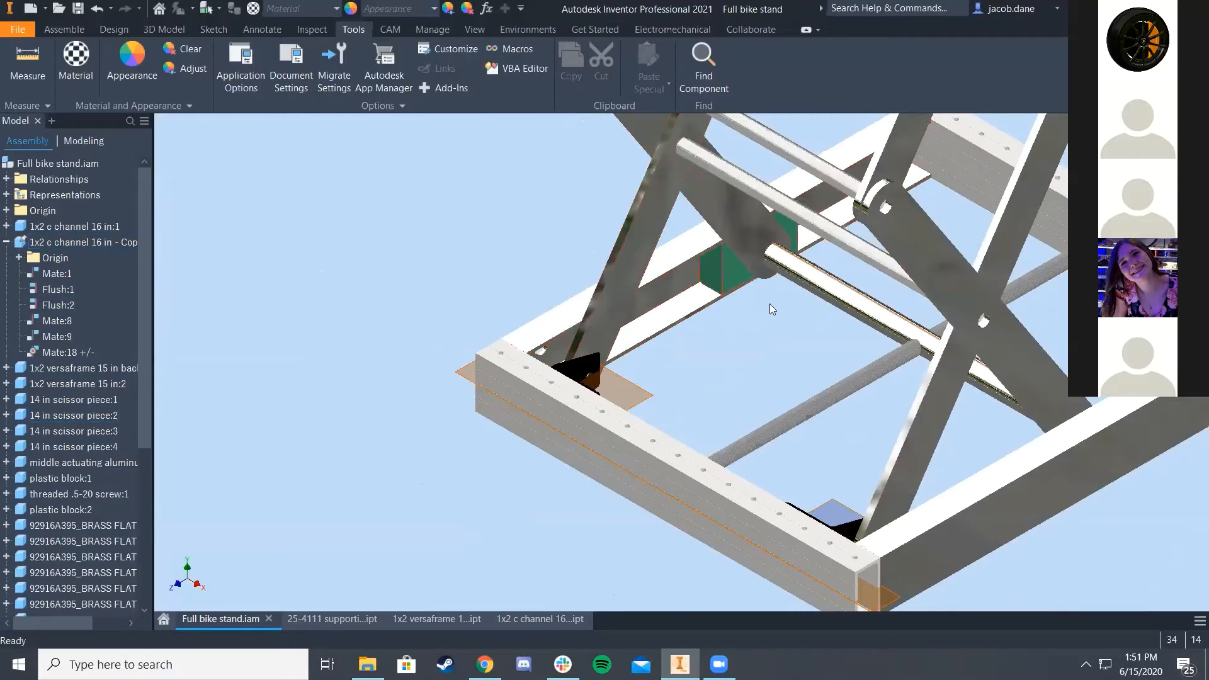
pyautogui.click(7, 242)
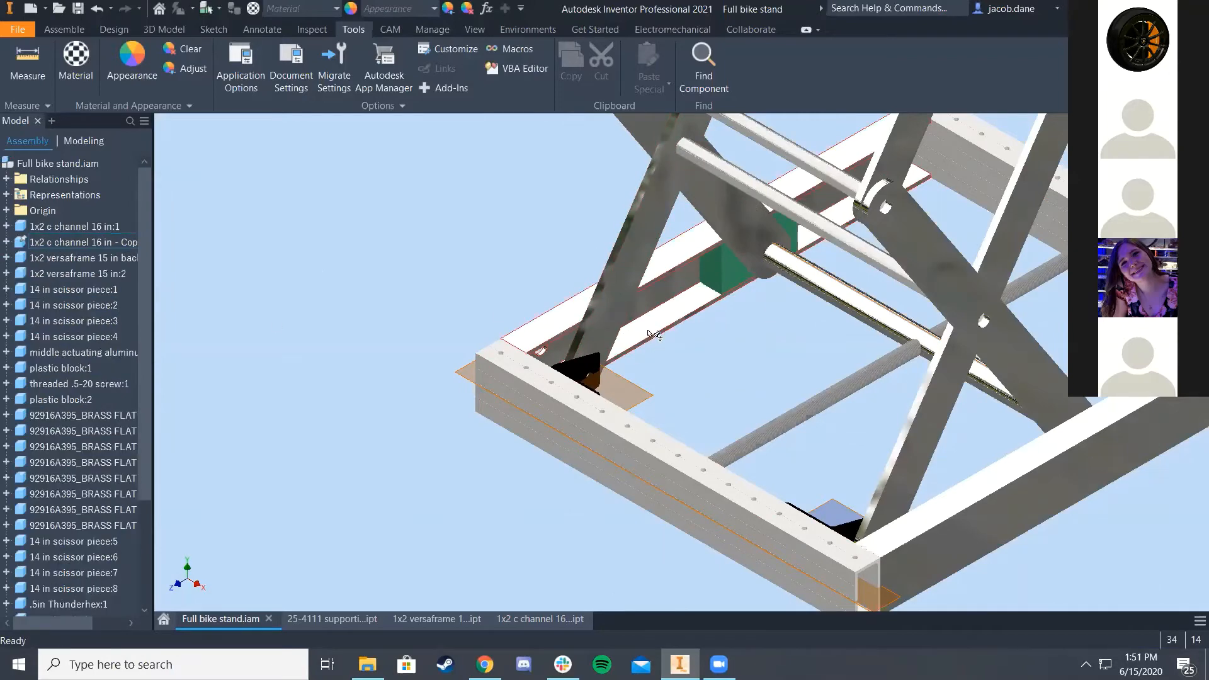
# Step: Replace the opposite channel, 1x2 c channel 16 in:1, with the part 1x2 c channel 16 in - Copy
pyautogui.scroll(-5, 538, 277)
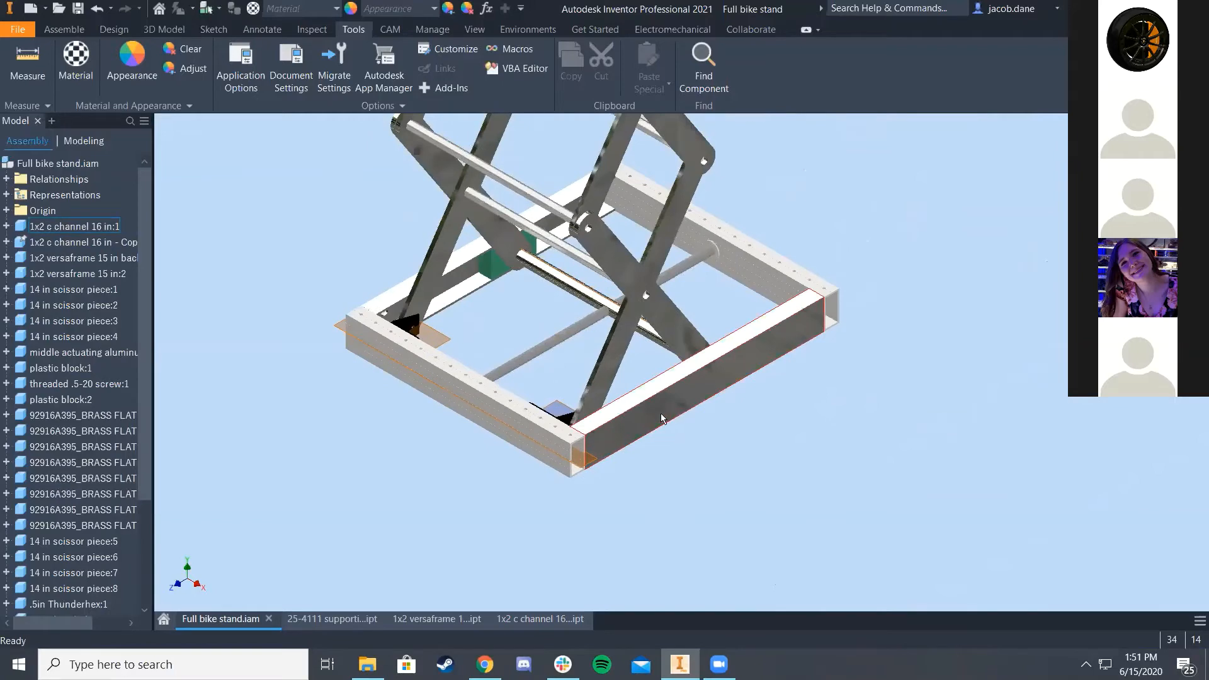
pyautogui.click(637, 408)
pyautogui.rightClick(55, 228)
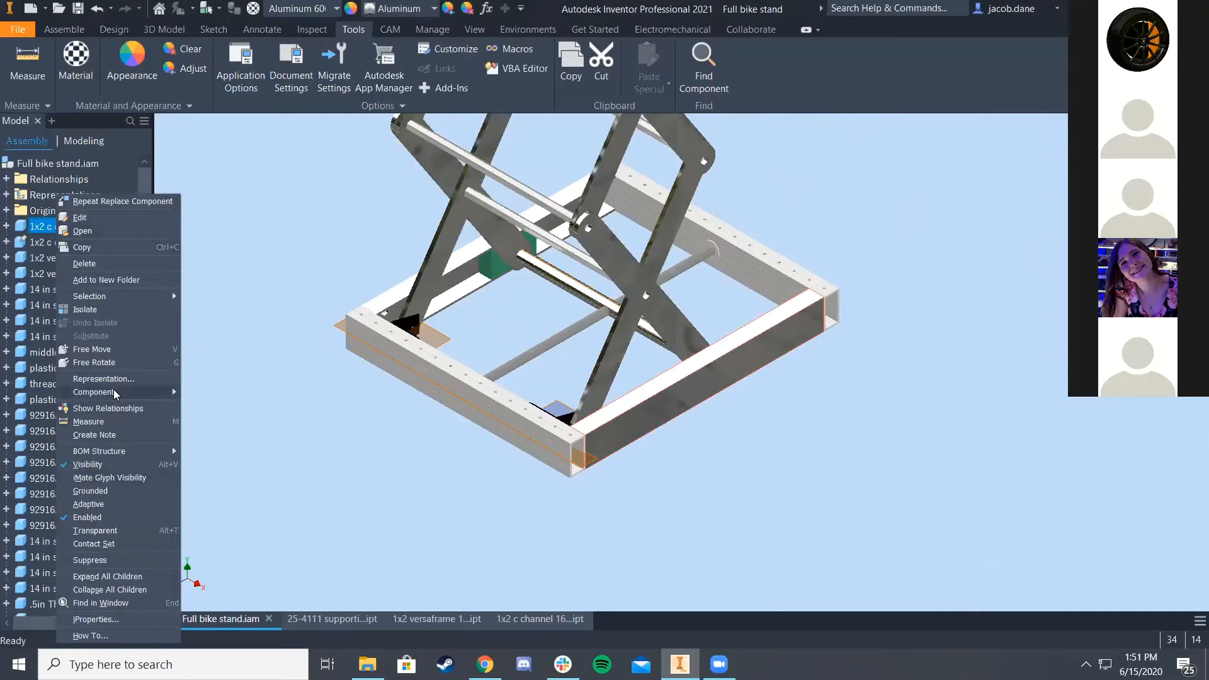
pyautogui.moveTo(156, 394)
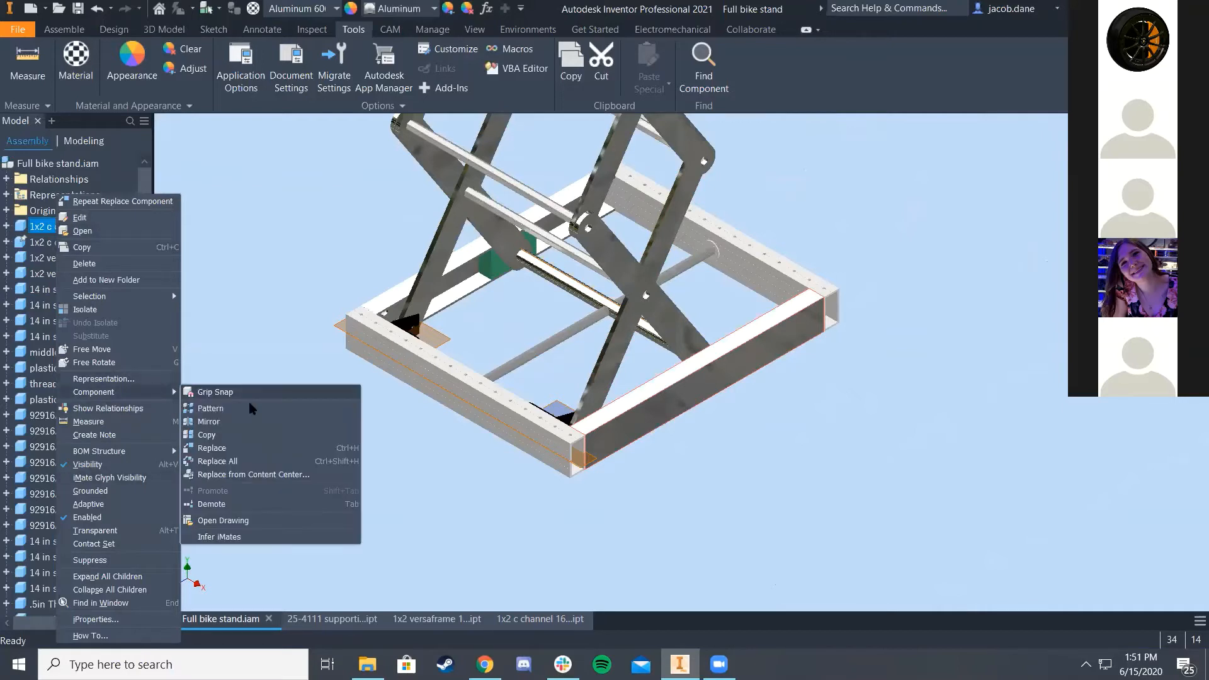
pyautogui.click(231, 449)
pyautogui.click(590, 292)
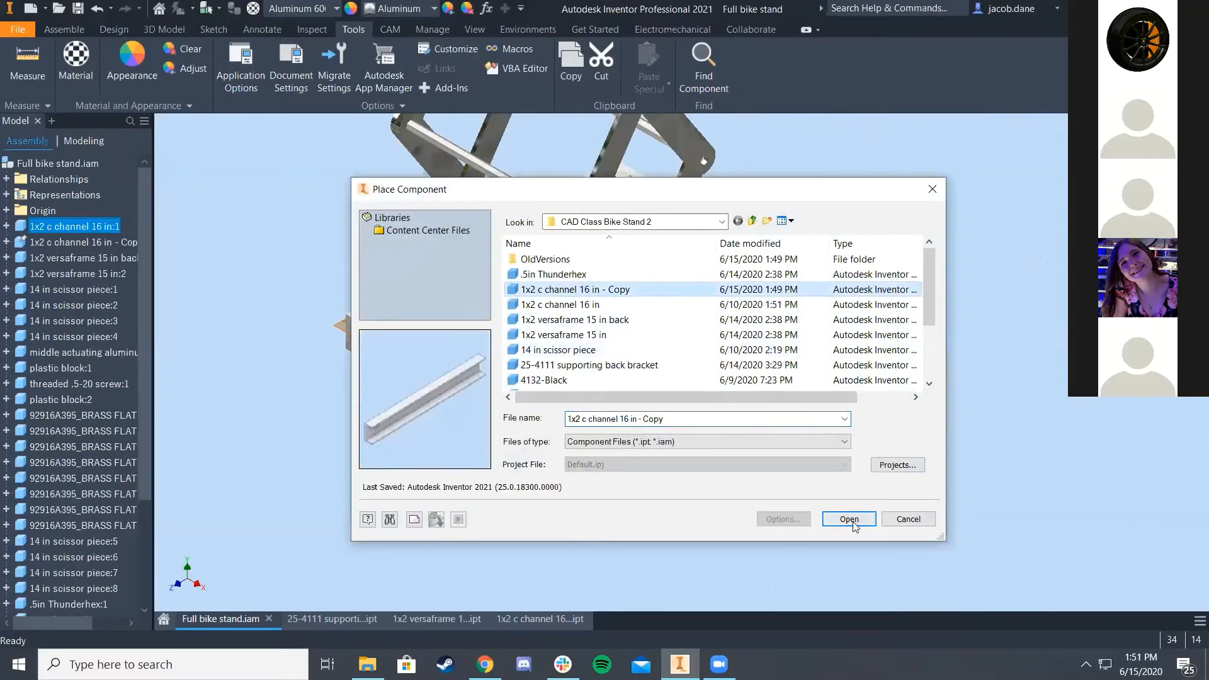
pyautogui.click(864, 518)
# Step: Examine the new hole in the second replaced channel up close and face-on, checking its alignment with the parts behind it
pyautogui.scroll(-3, 606, 439)
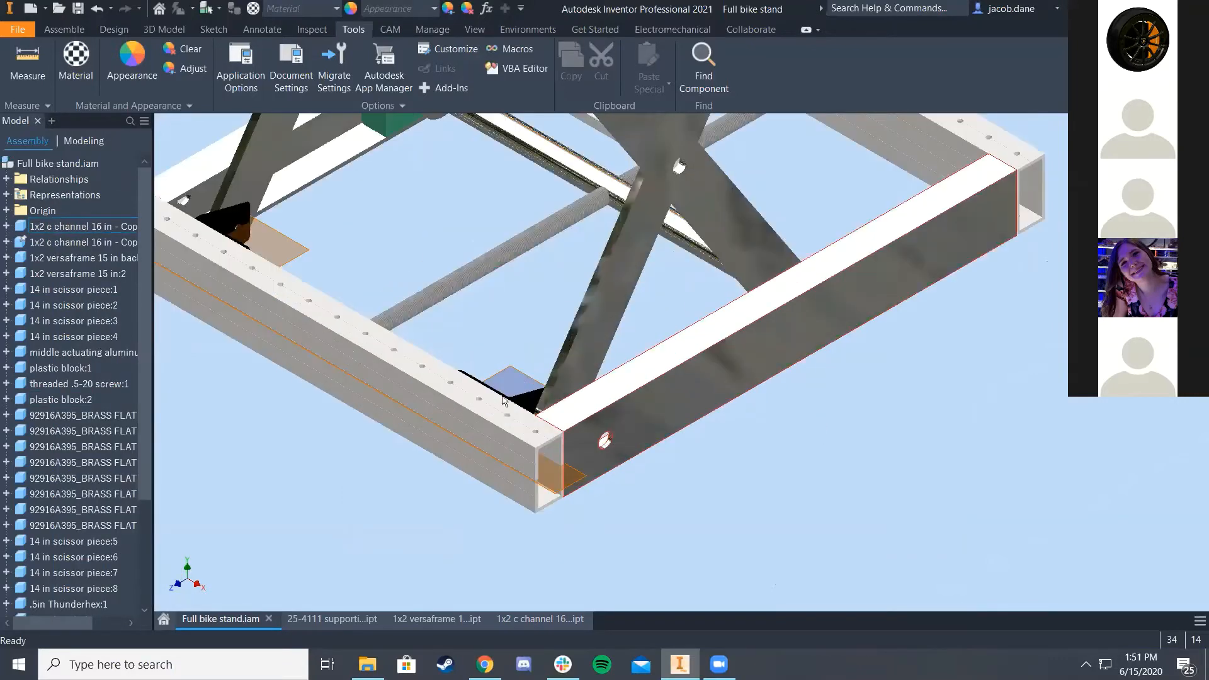
pyautogui.moveTo(606, 439); pyautogui.dragTo(619, 445, button='middle')
pyautogui.scroll(3, 681, 503)
pyautogui.moveTo(668, 497); pyautogui.dragTo(600, 466, button='middle')
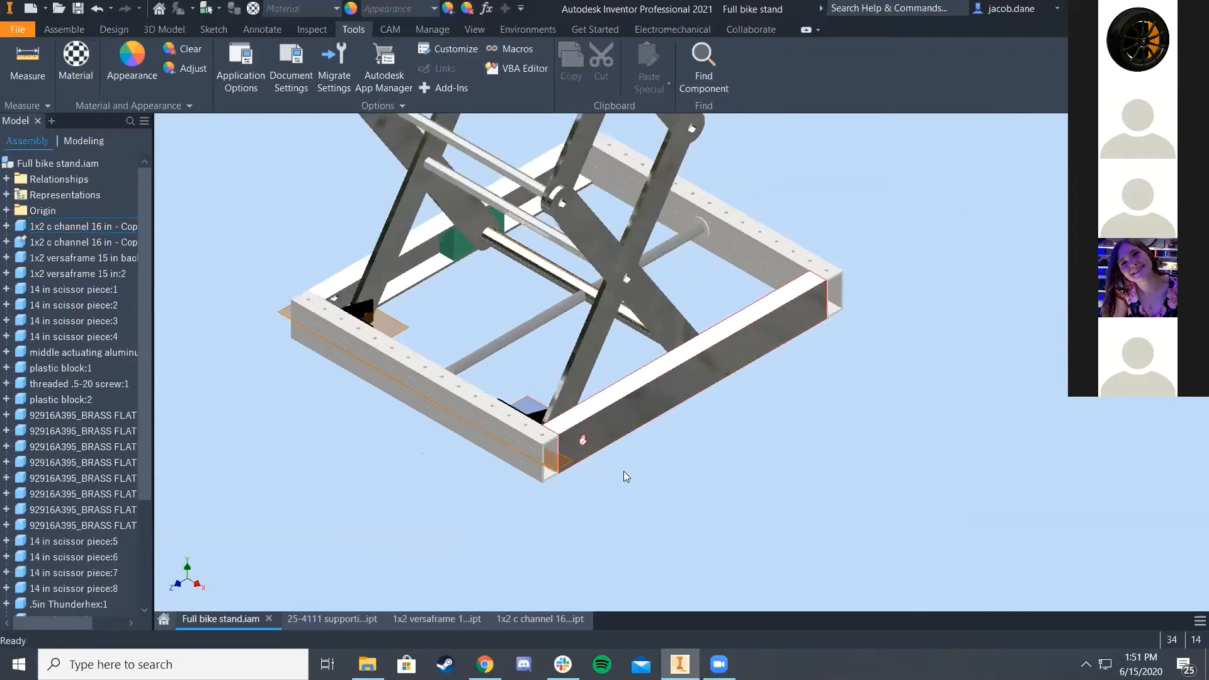
pyautogui.scroll(-5, 623, 474)
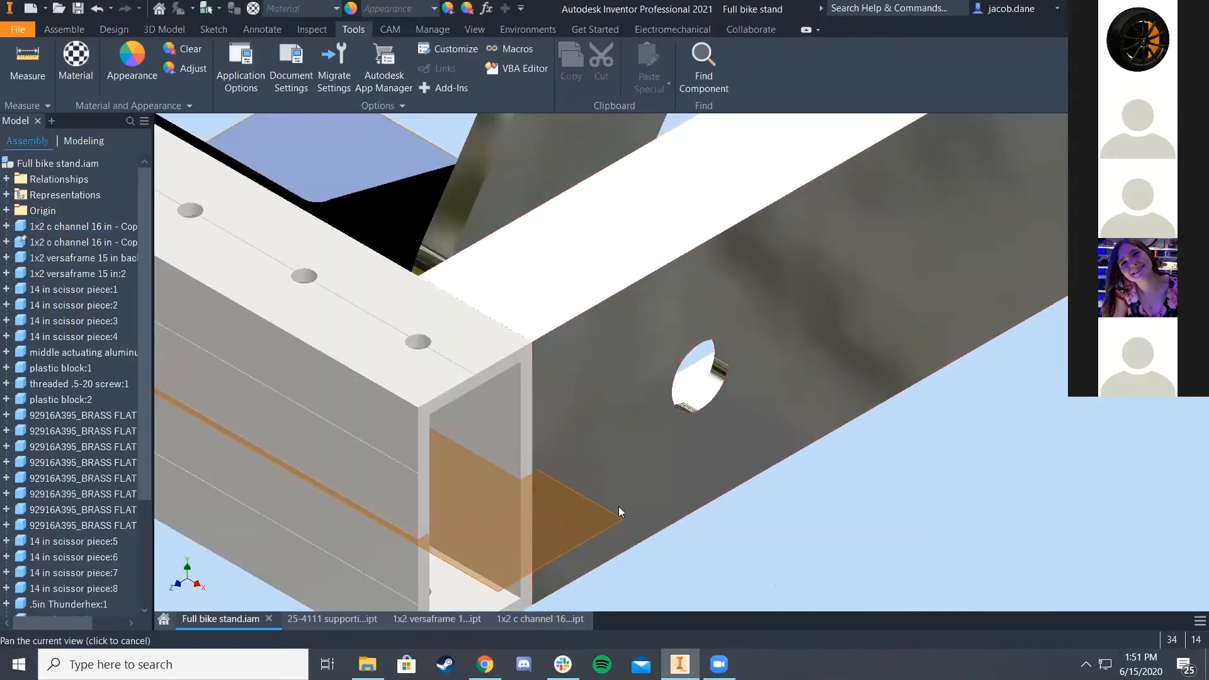
pyautogui.press('F5')
pyautogui.scroll(-6, 608, 515)
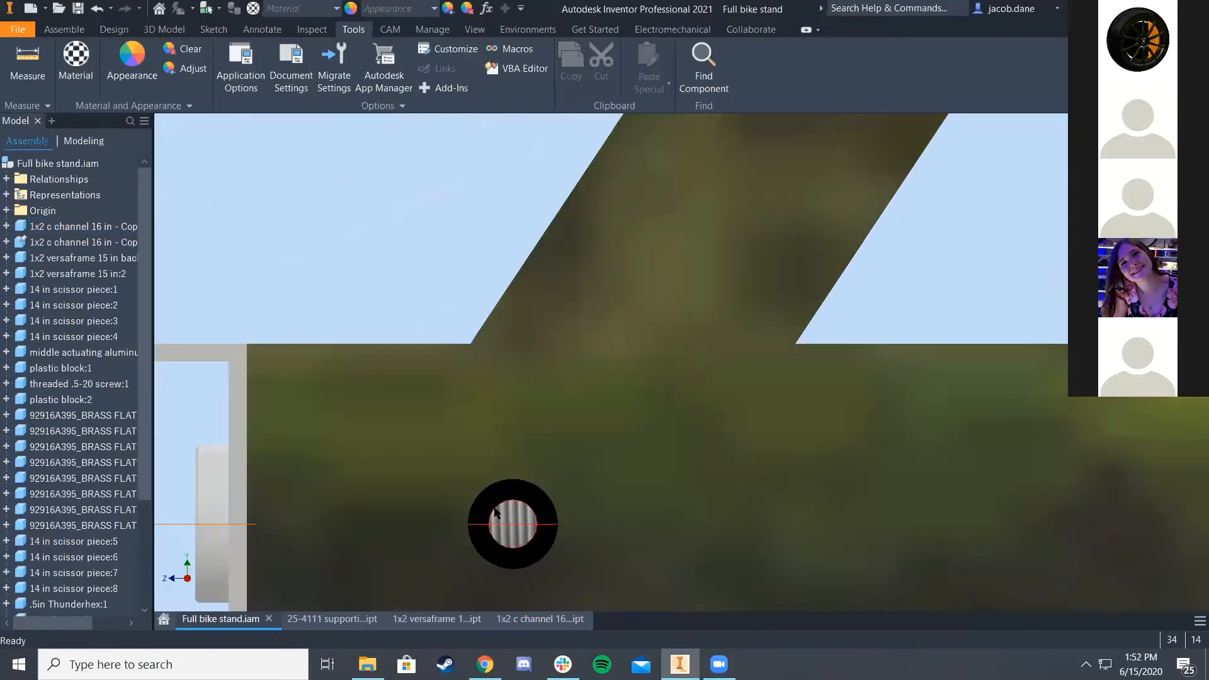
pyautogui.scroll(-3, 496, 513)
pyautogui.scroll(3, 530, 515)
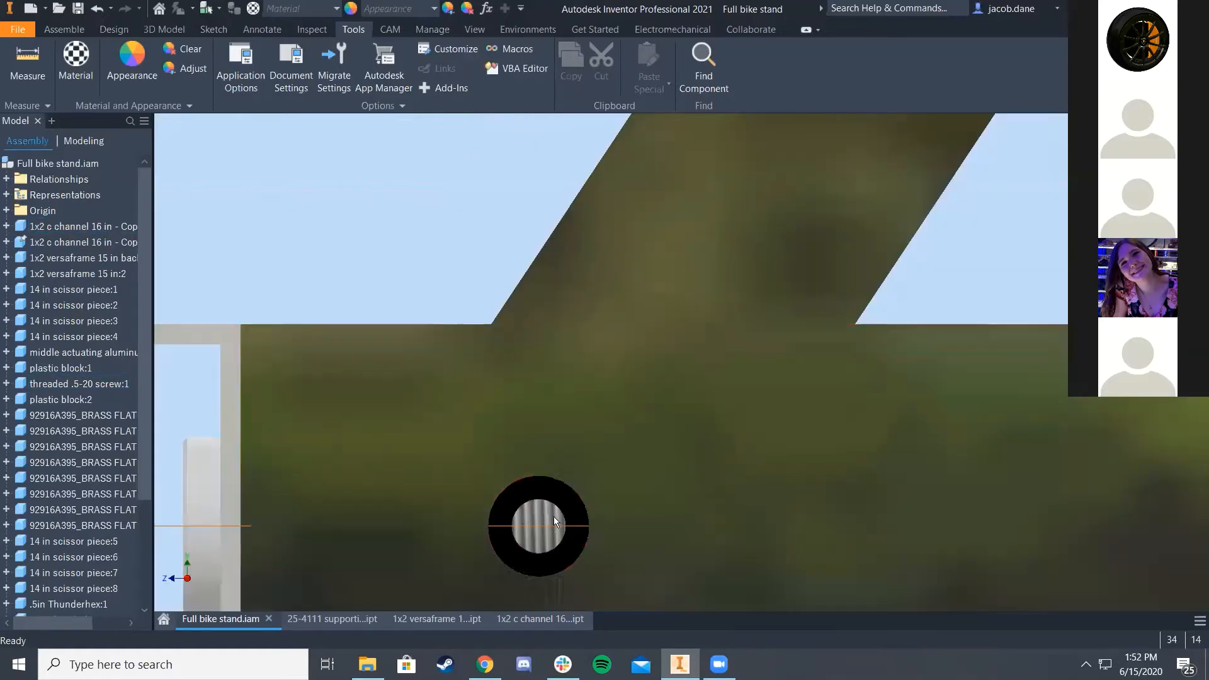
pyautogui.press('F6')
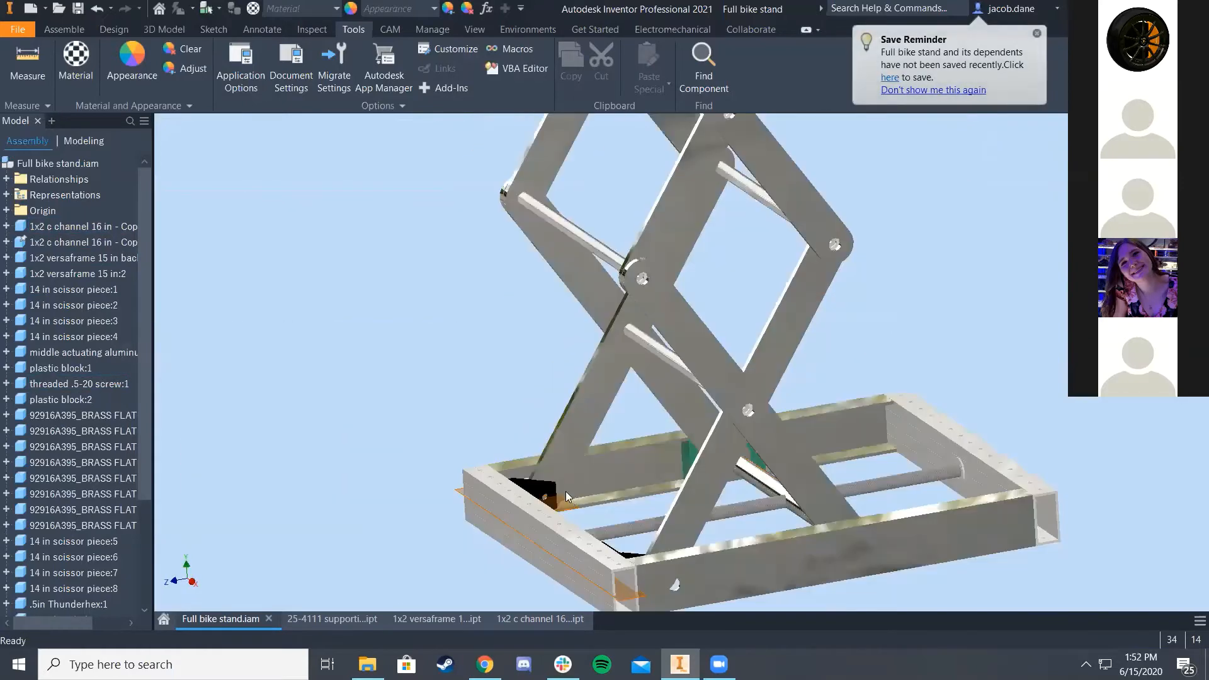
# Step: Examine the upper scissor linkage of the bike stand, focusing on the holes of the 14 in scissor piece with the free end
pyautogui.moveTo(595, 532); pyautogui.dragTo(547, 418, button='middle')
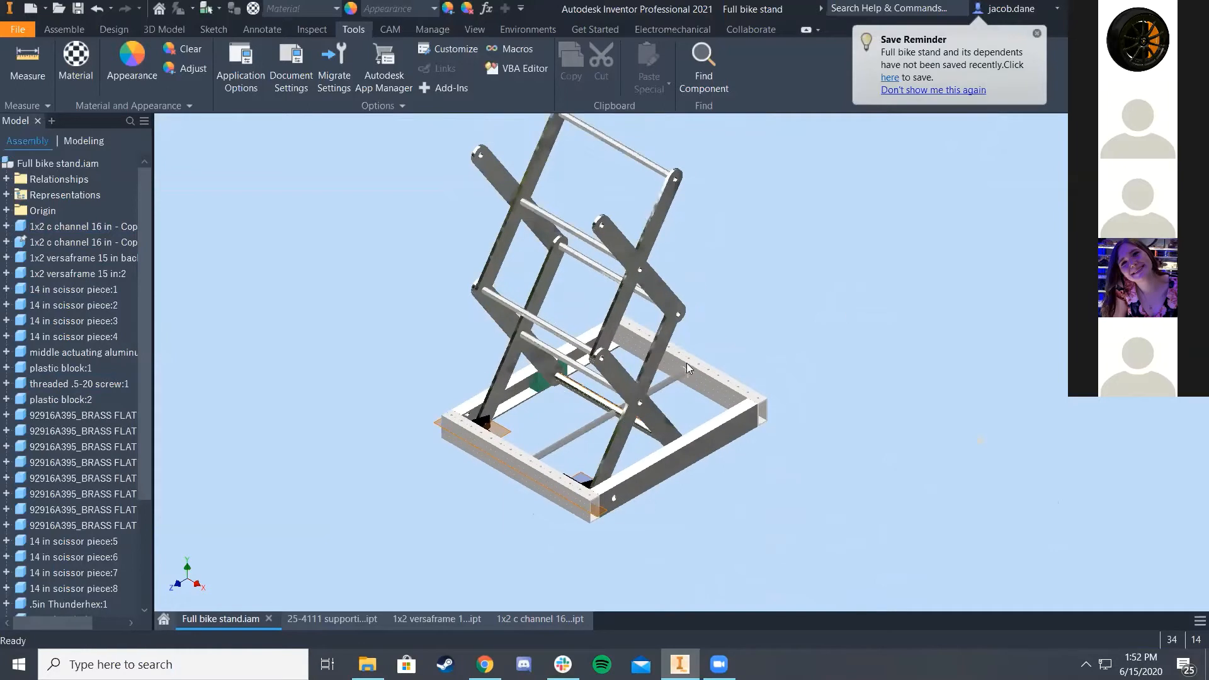
pyautogui.moveTo(513, 380); pyautogui.dragTo(497, 407, button='middle')
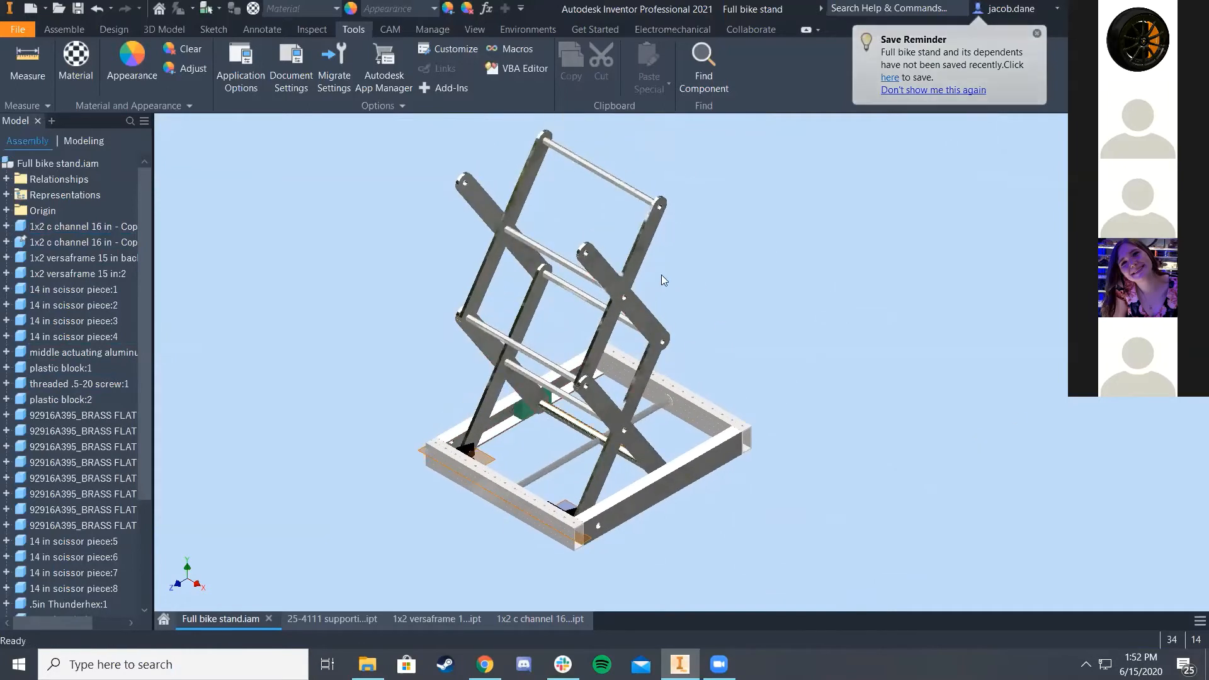
pyautogui.scroll(-5, 629, 255)
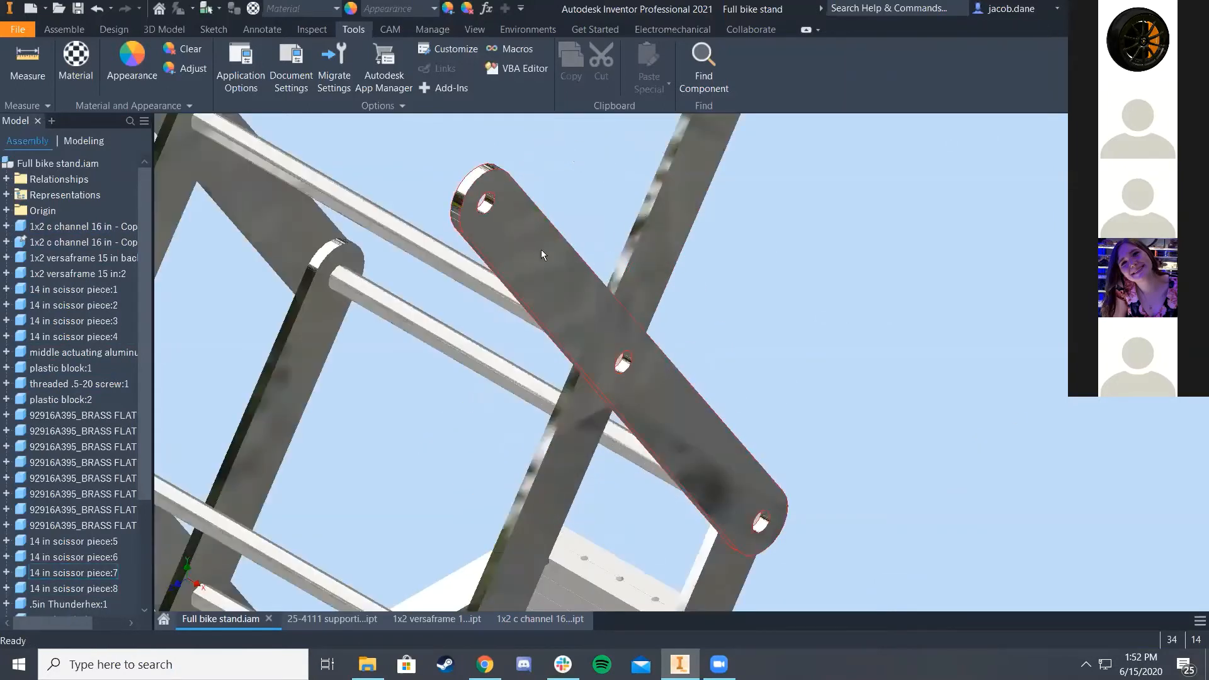
pyautogui.moveTo(541, 262); pyautogui.dragTo(539, 270, button='middle')
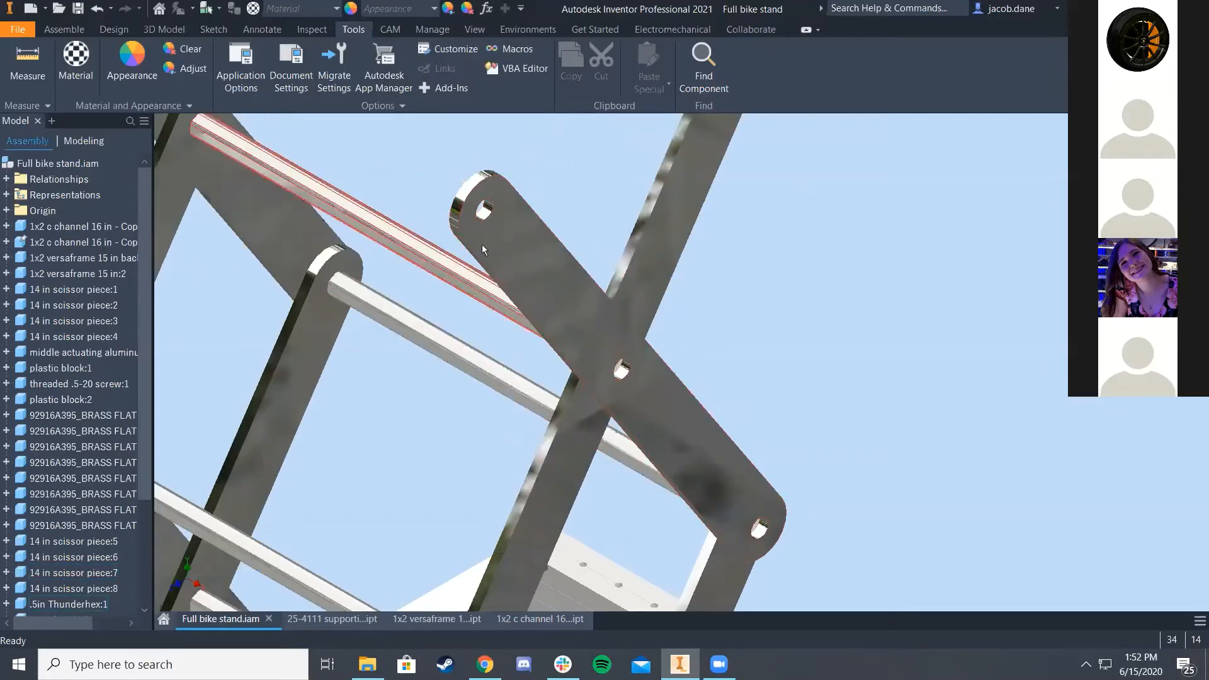
pyautogui.scroll(5, 666, 402)
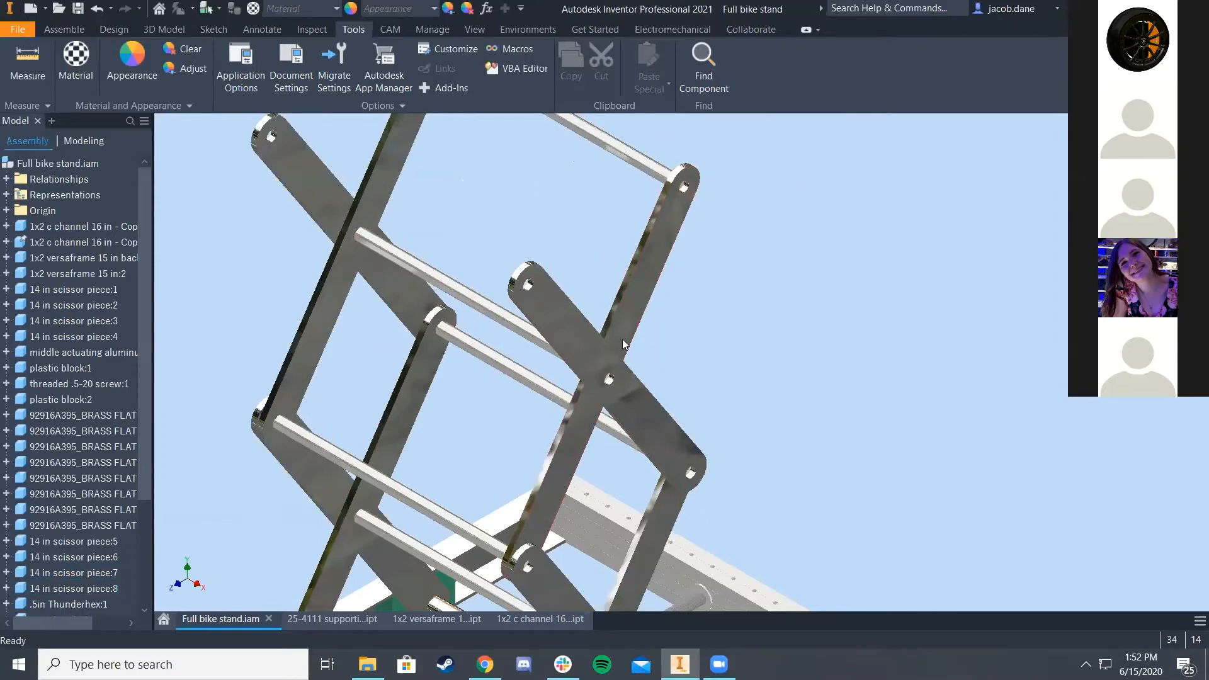
pyautogui.scroll(-3, 564, 315)
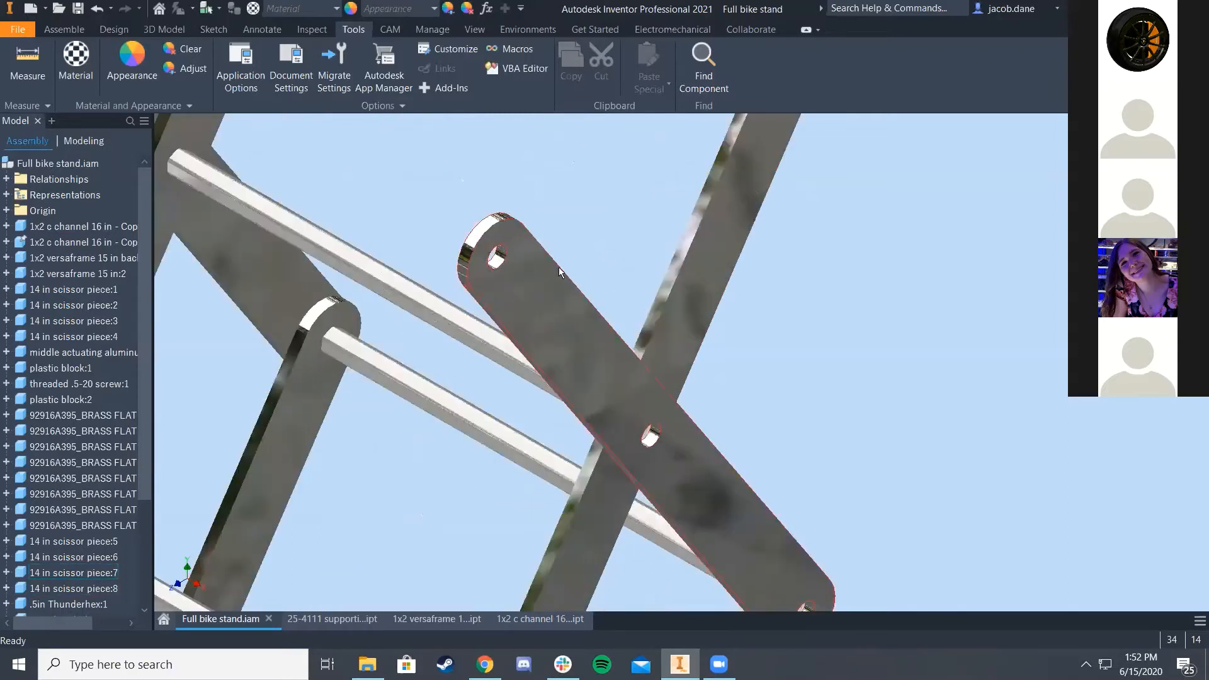
# Step: Examine the whole bike stand assembly from opposite sides, including the scissor linkage and the base frame
pyautogui.scroll(5, 549, 303)
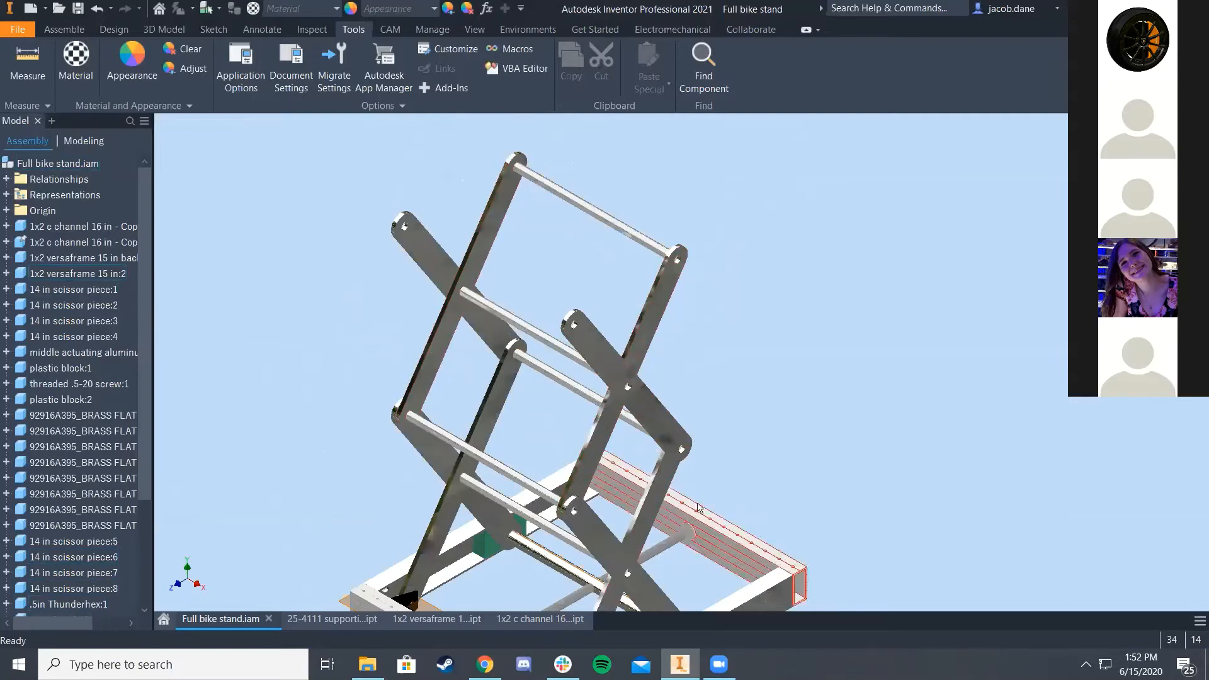
pyautogui.scroll(1, 620, 258)
pyautogui.moveTo(620, 255); pyautogui.dragTo(694, 220, button='middle')
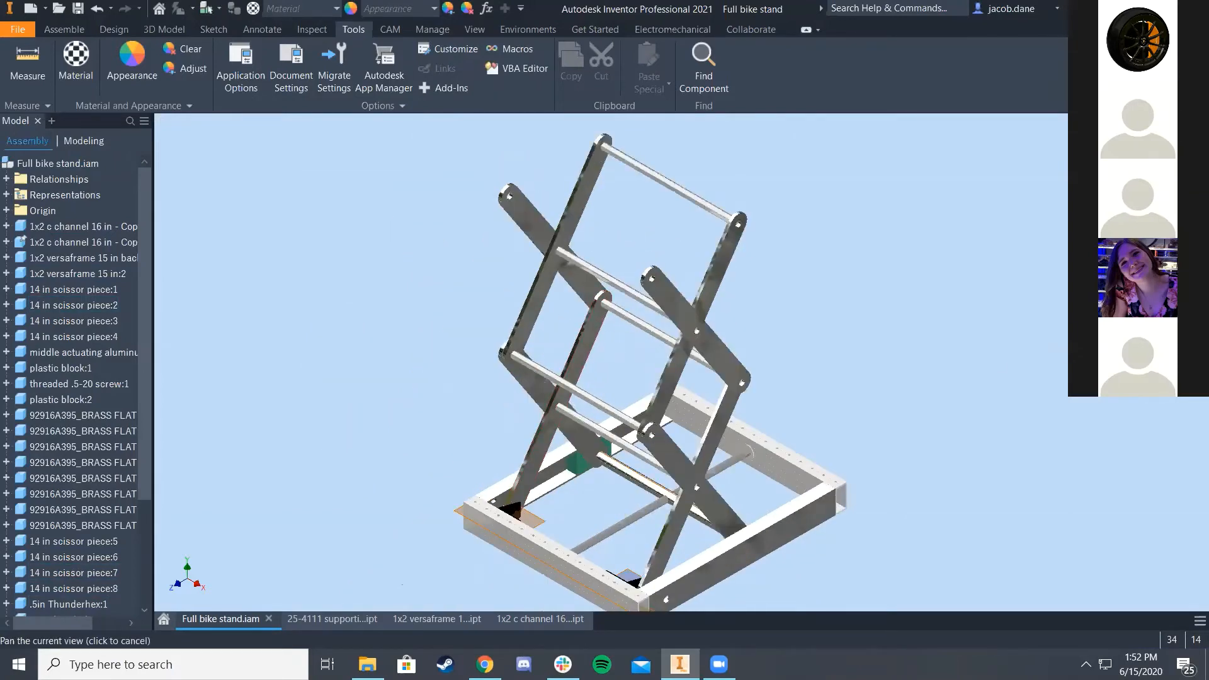
pyautogui.press('F6')
pyautogui.scroll(-3, 694, 489)
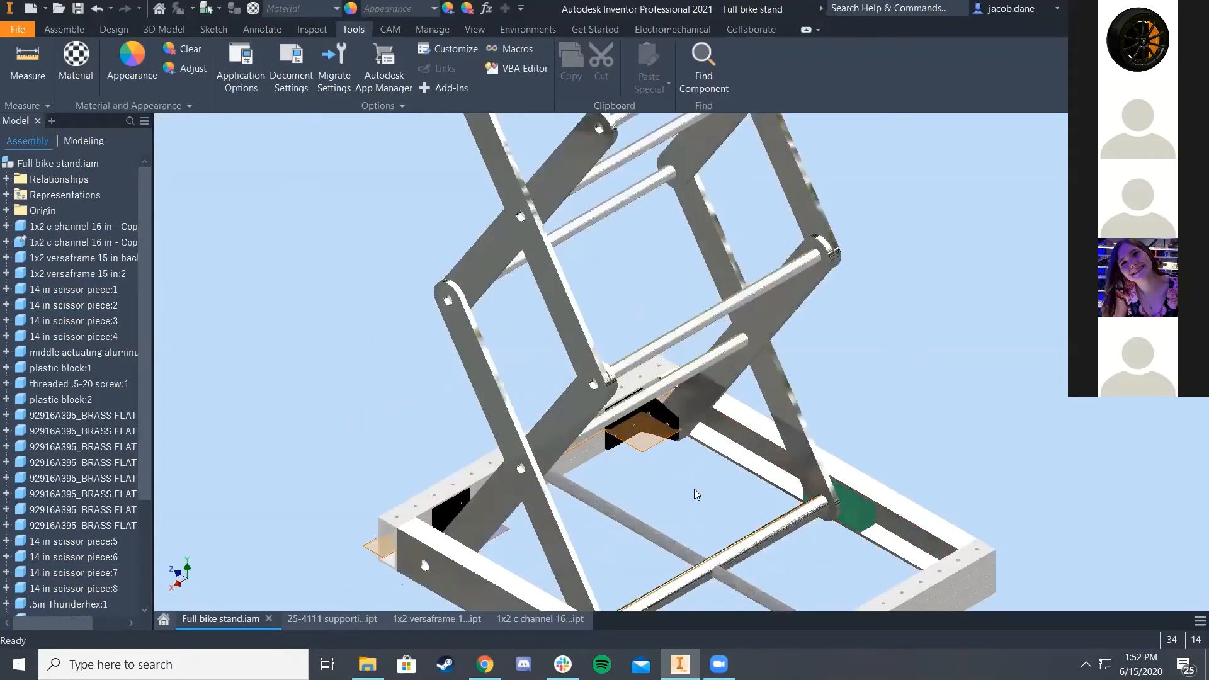
pyautogui.scroll(3, 695, 490)
pyautogui.moveTo(795, 503); pyautogui.dragTo(797, 500)
pyautogui.moveTo(882, 447); pyautogui.dragTo(892, 386, button='middle')
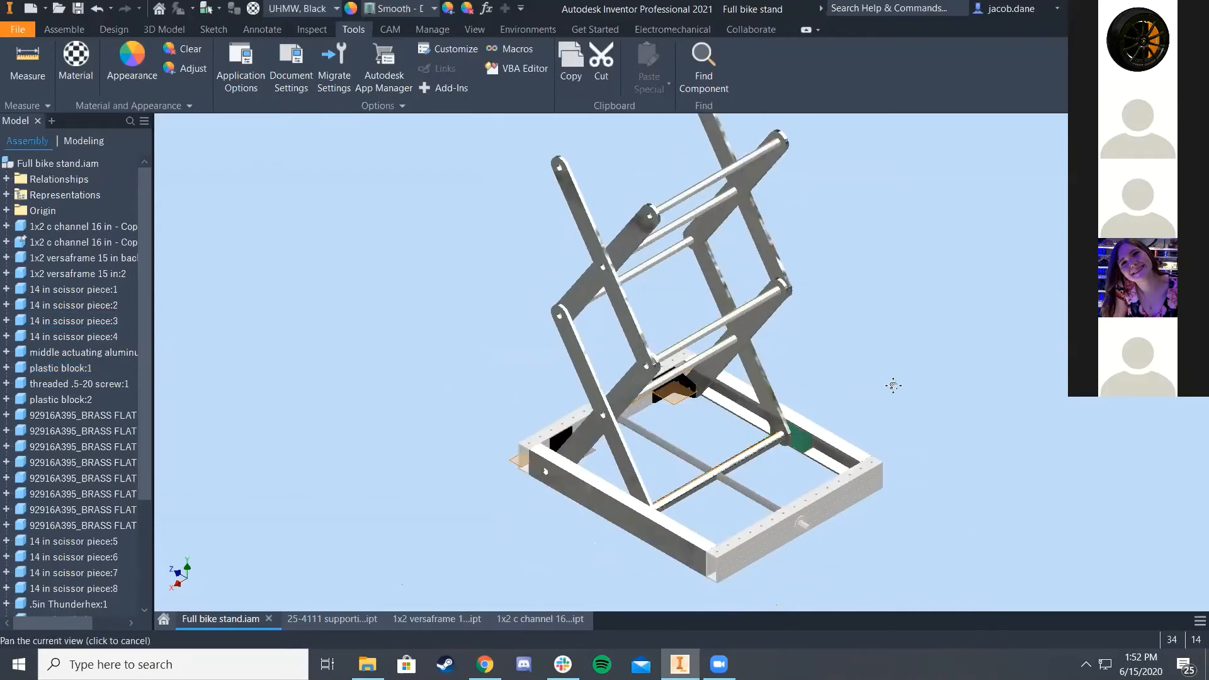
pyautogui.click(560, 371)
pyautogui.moveTo(469, 367); pyautogui.dragTo(439, 387, button='middle')
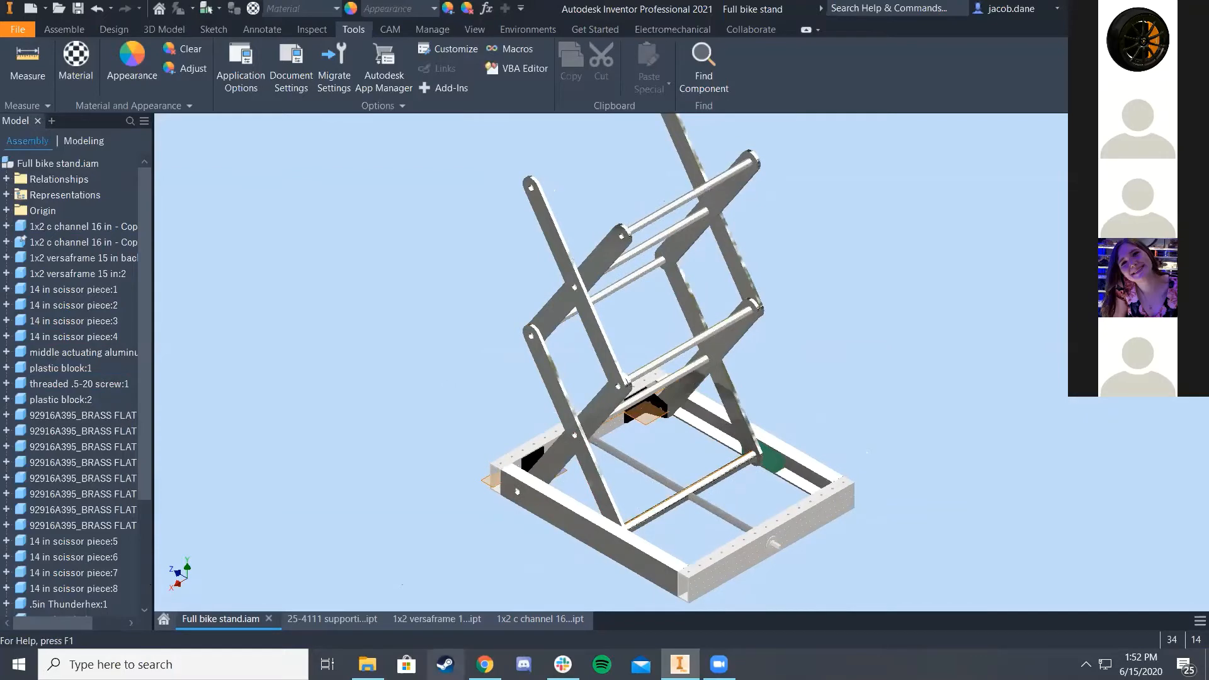
# Step: View the part 92916A395_BRASS FLAT WASHER from the CAD Class Bike Stand 2 folder and close it again
pyautogui.click(367, 664)
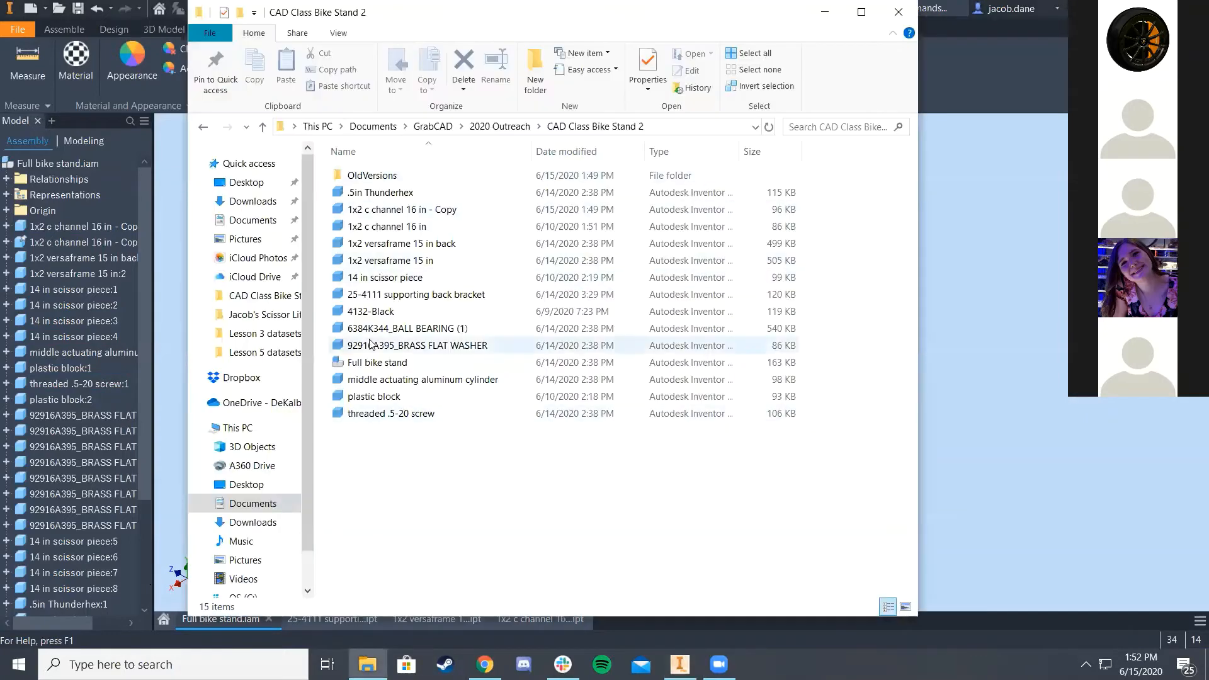
pyautogui.click(463, 328)
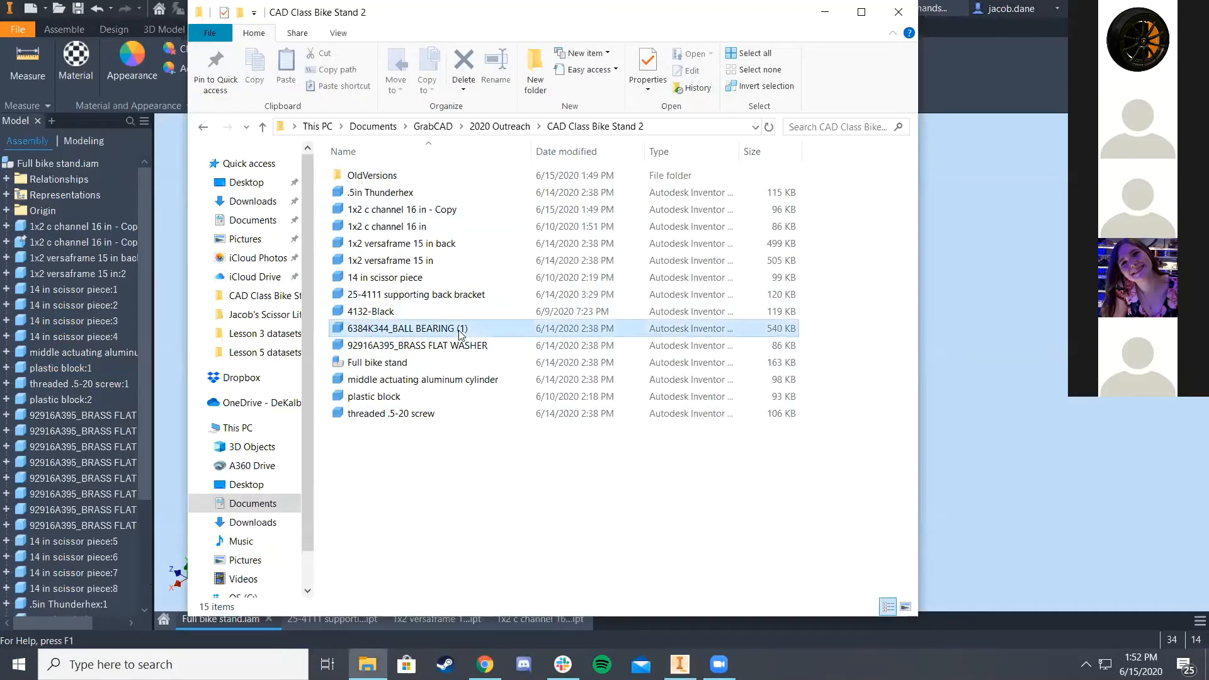
pyautogui.click(448, 348)
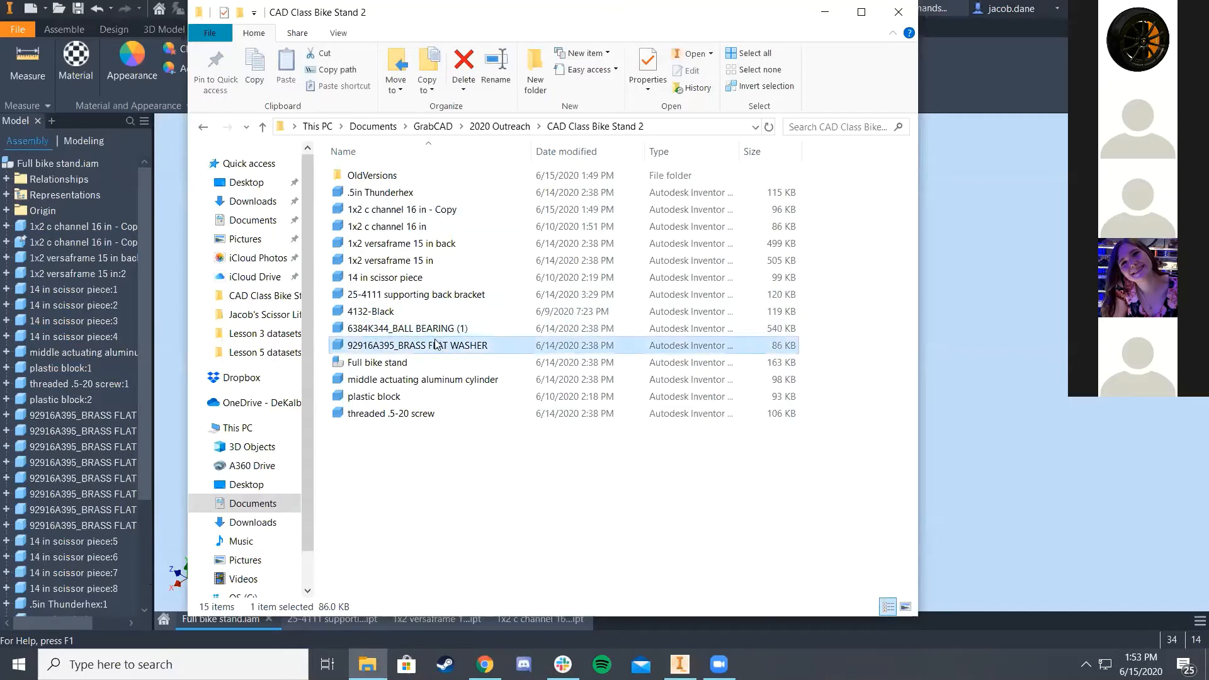
pyautogui.doubleClick(436, 349)
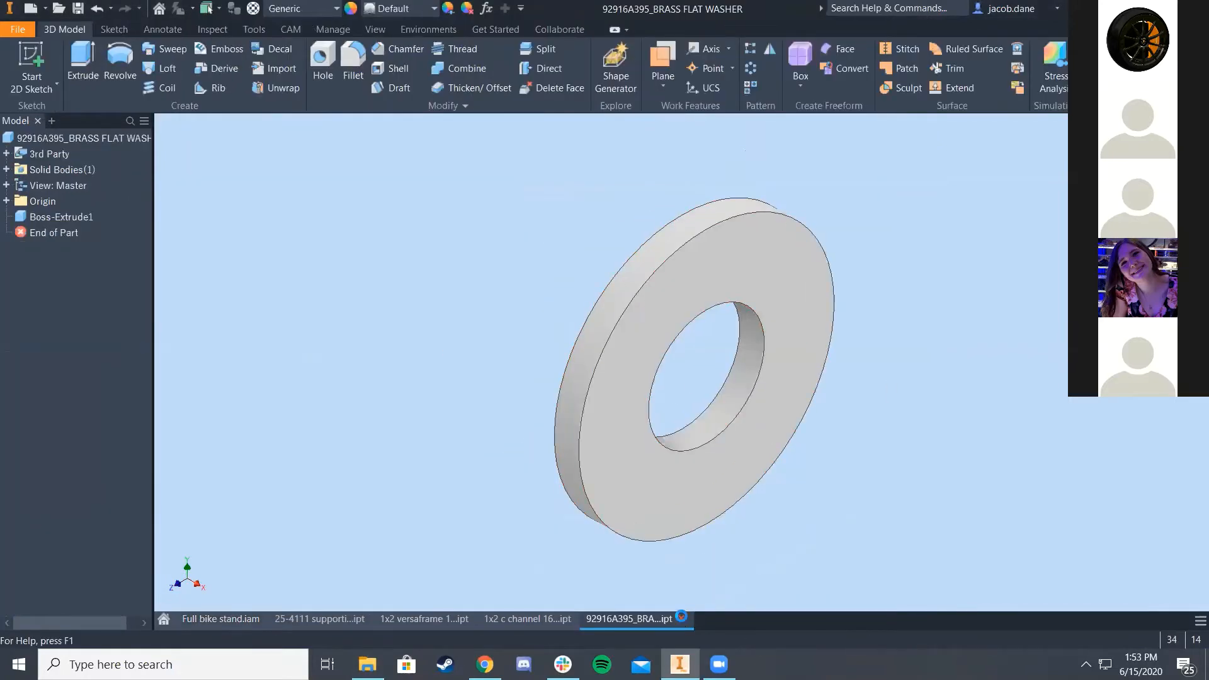
pyautogui.click(681, 616)
# Step: Examine the end hole of the upper 14 in scissor piece and how the hex cross shafts meet the linkage
pyautogui.scroll(-5, 632, 234)
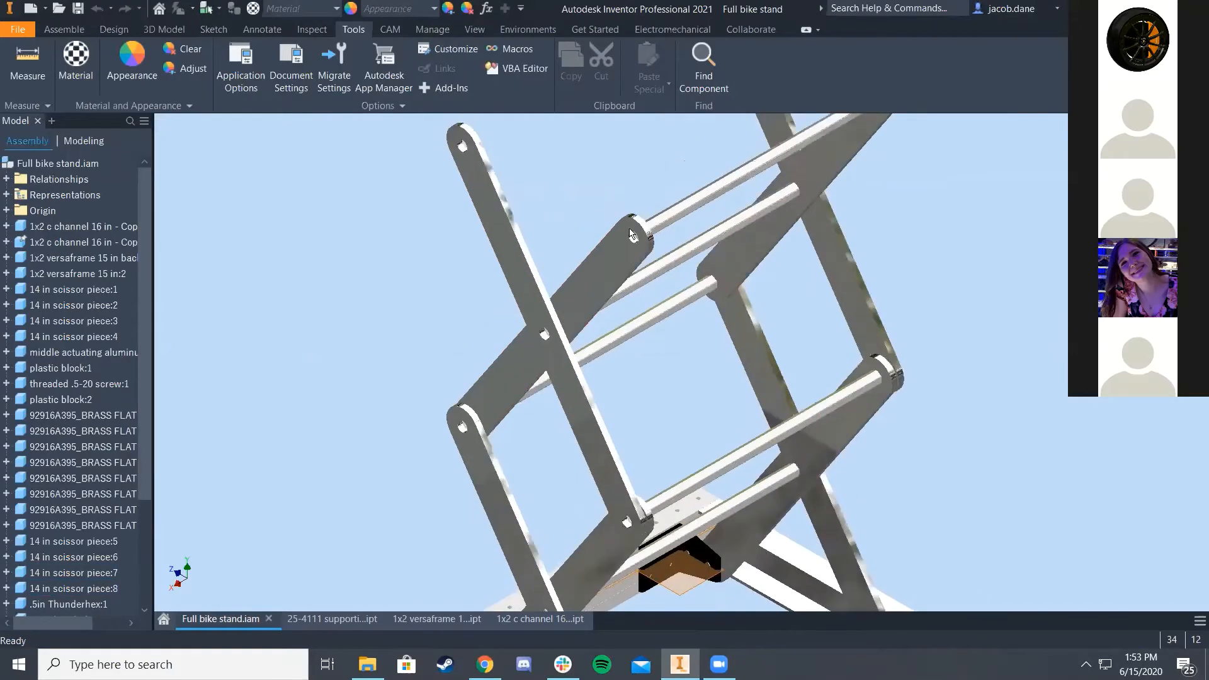
pyautogui.scroll(-3, 642, 240)
pyautogui.scroll(-4, 666, 227)
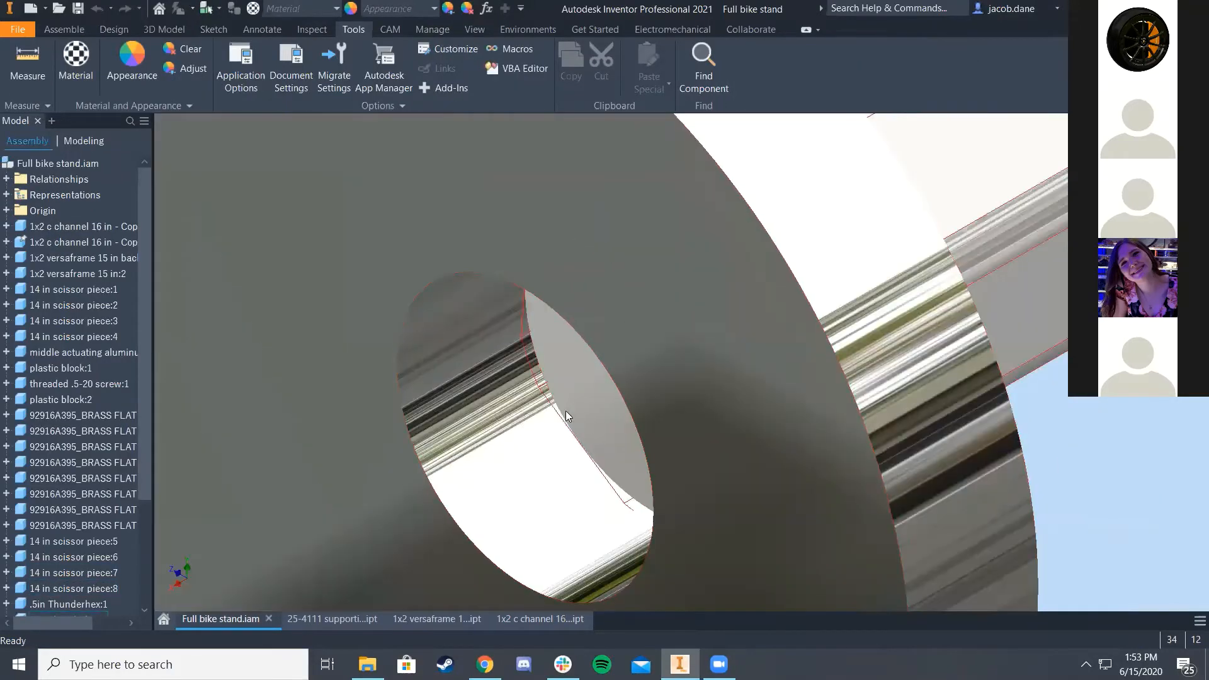
pyautogui.scroll(10, 566, 413)
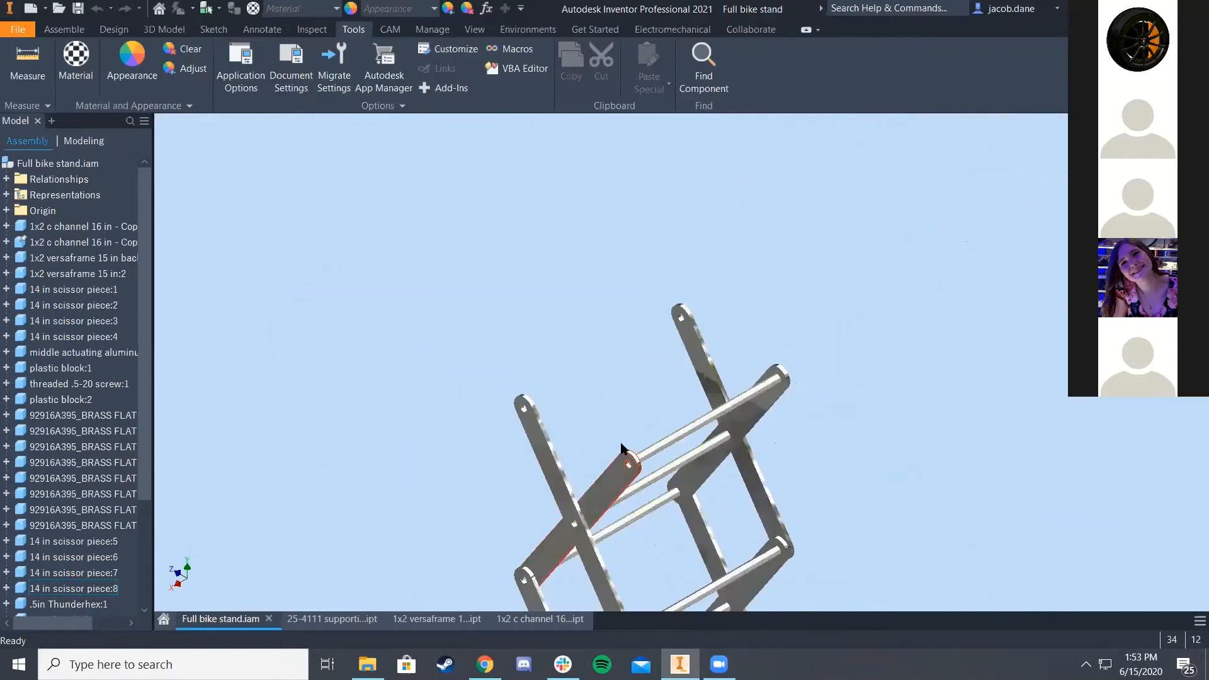
pyautogui.scroll(-8, 652, 461)
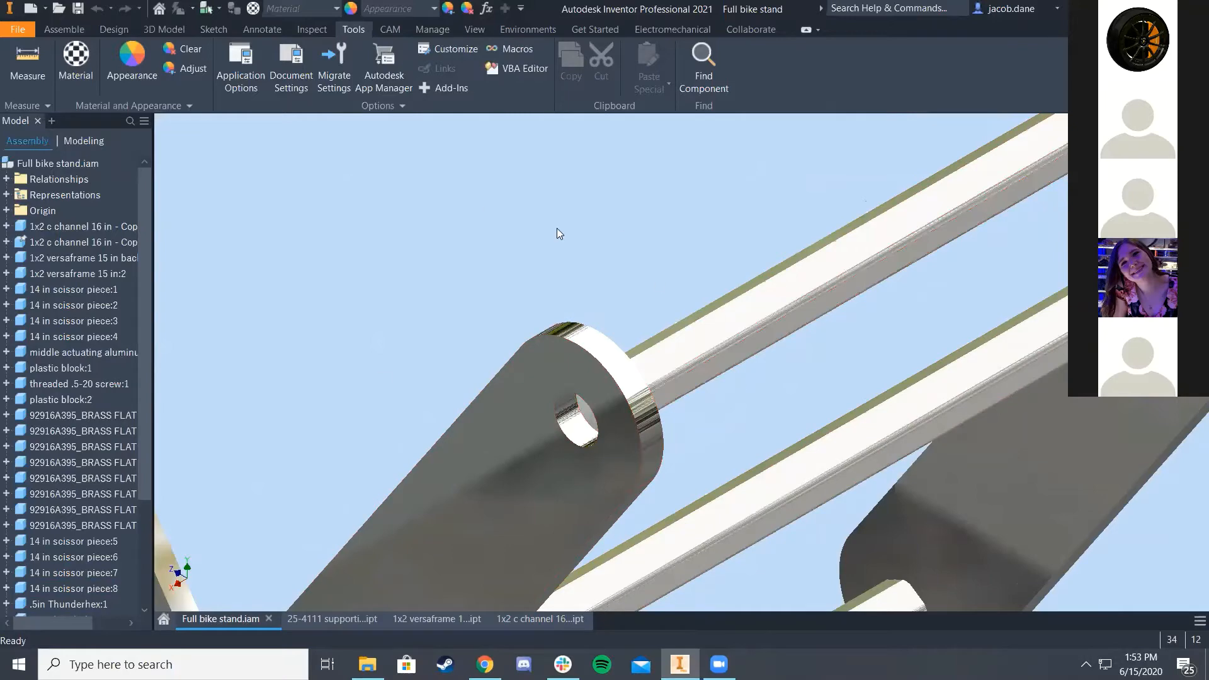
pyautogui.scroll(4, 713, 483)
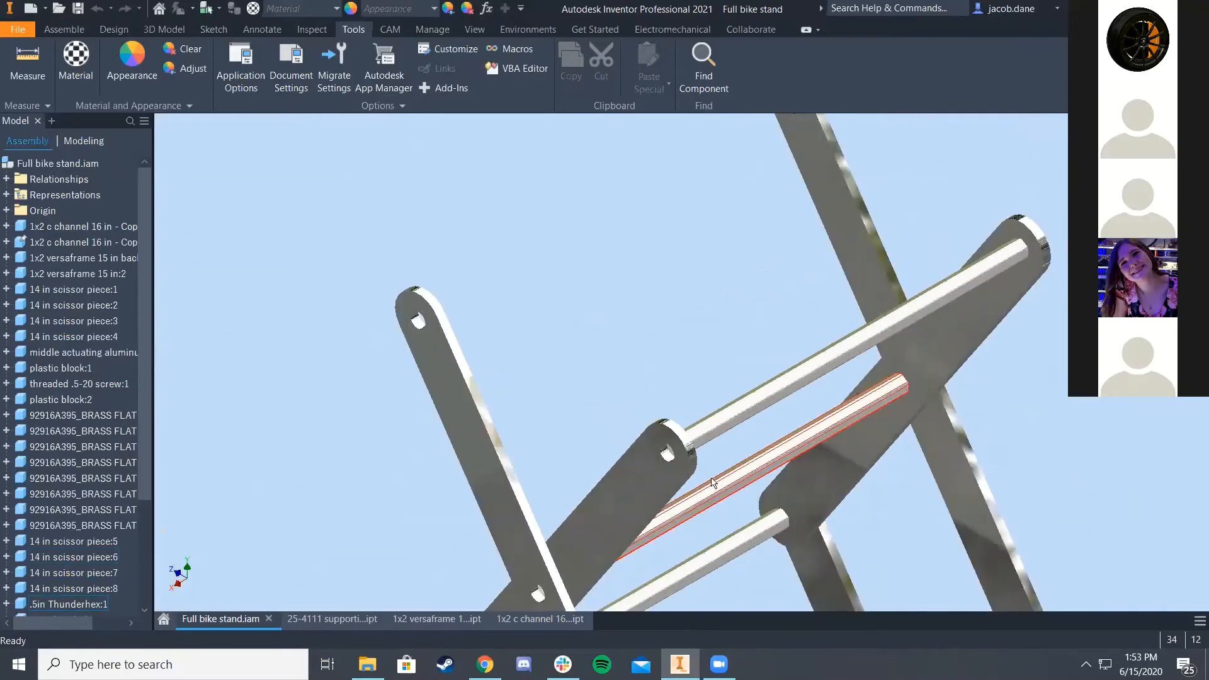
pyautogui.scroll(3, 650, 403)
pyautogui.moveTo(650, 403); pyautogui.dragTo(569, 282, button='middle')
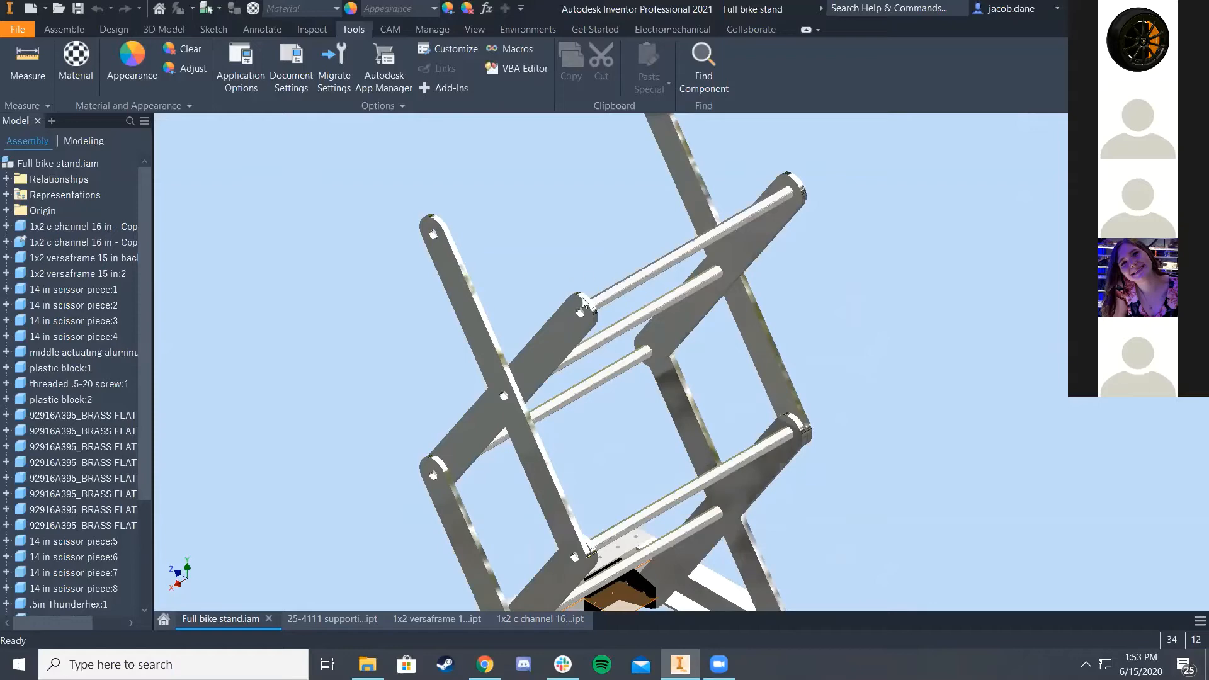
pyautogui.scroll(5, 583, 303)
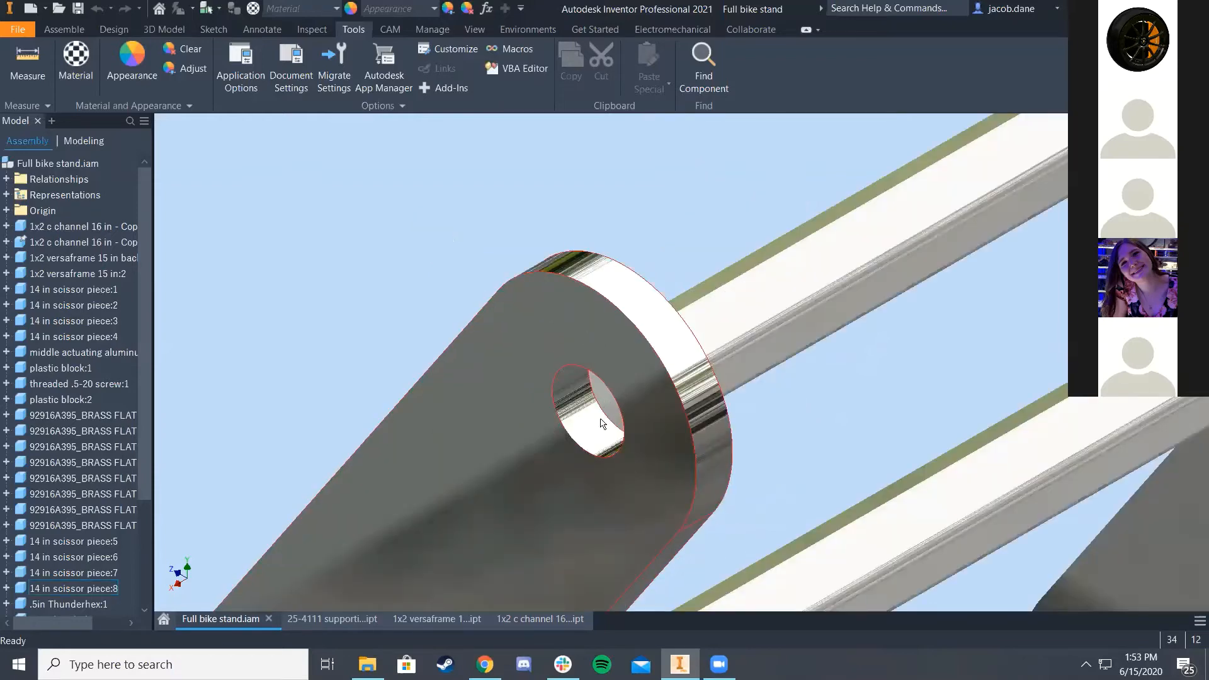
pyautogui.scroll(-5, 629, 378)
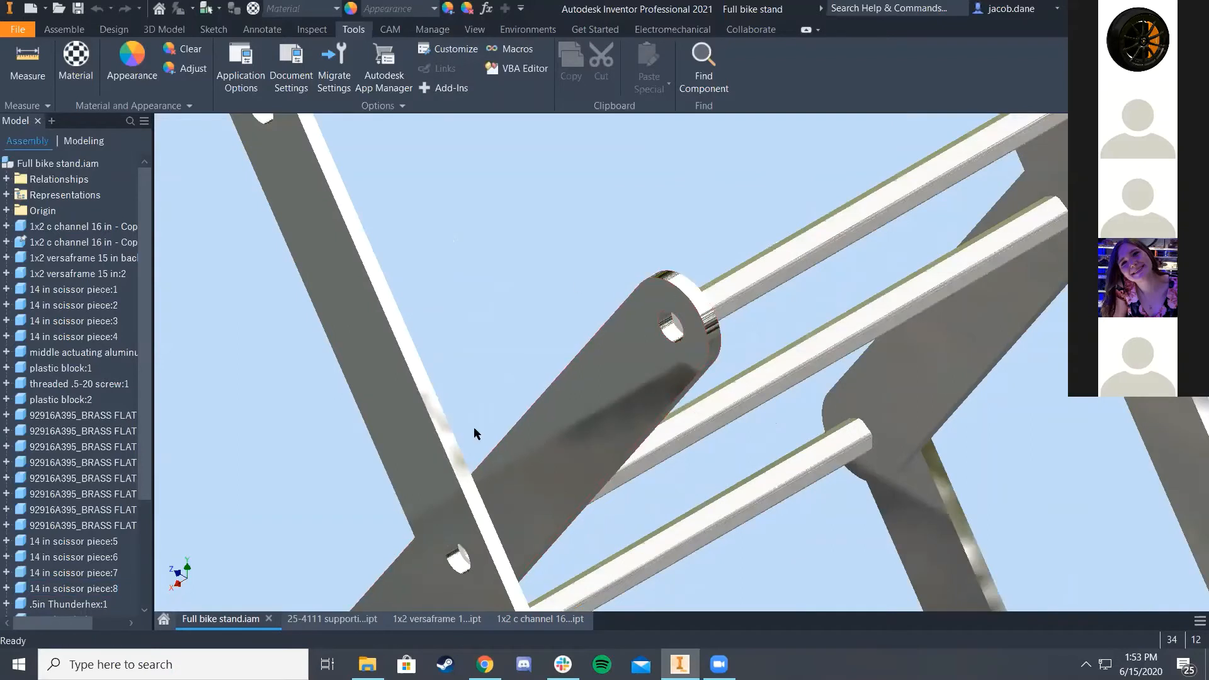
# Step: Open the upper scissor piece, 14 in scissor piece:8, from the assembly as its own part
pyautogui.click(694, 345)
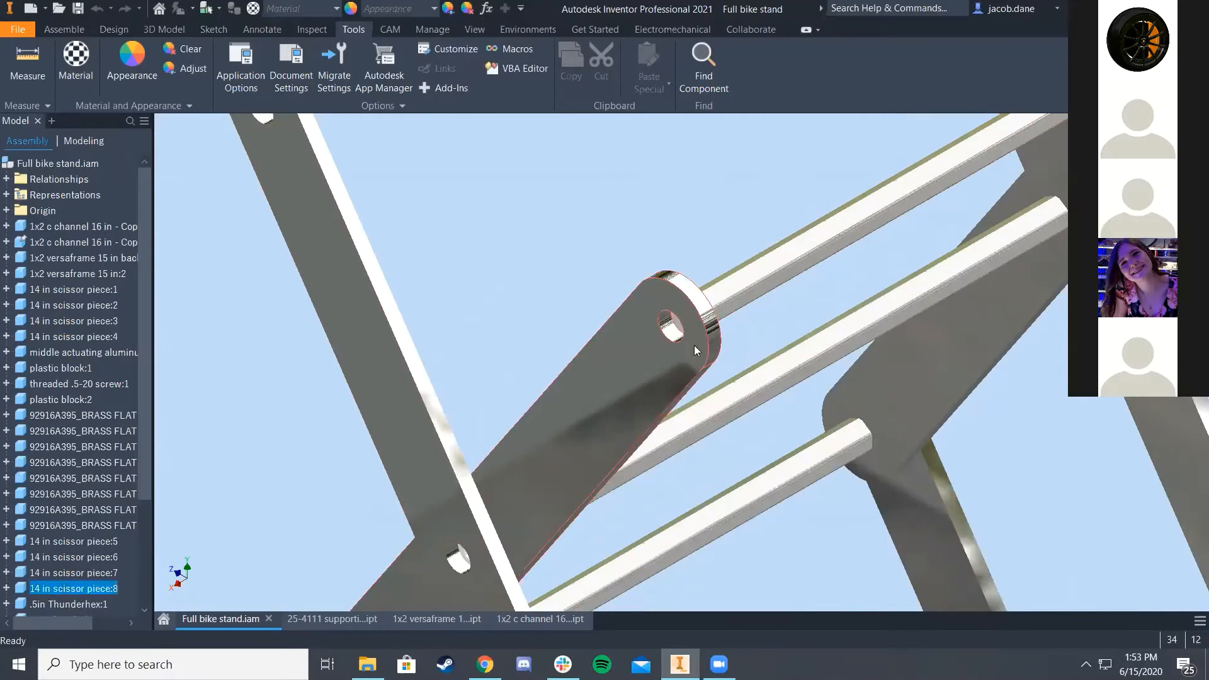
pyautogui.rightClick(693, 345)
pyautogui.click(688, 210)
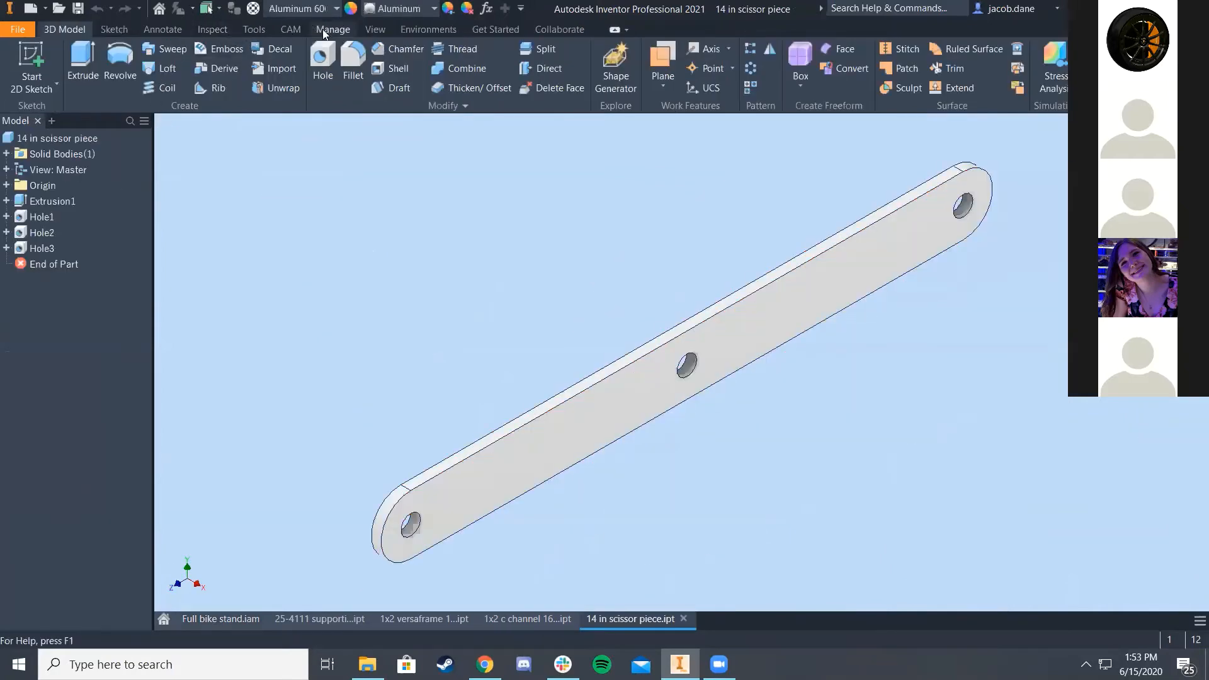
# Step: Measure the diameter of the scissor piece's middle hole and leave the Measure command
pyautogui.click(254, 29)
pyautogui.click(28, 63)
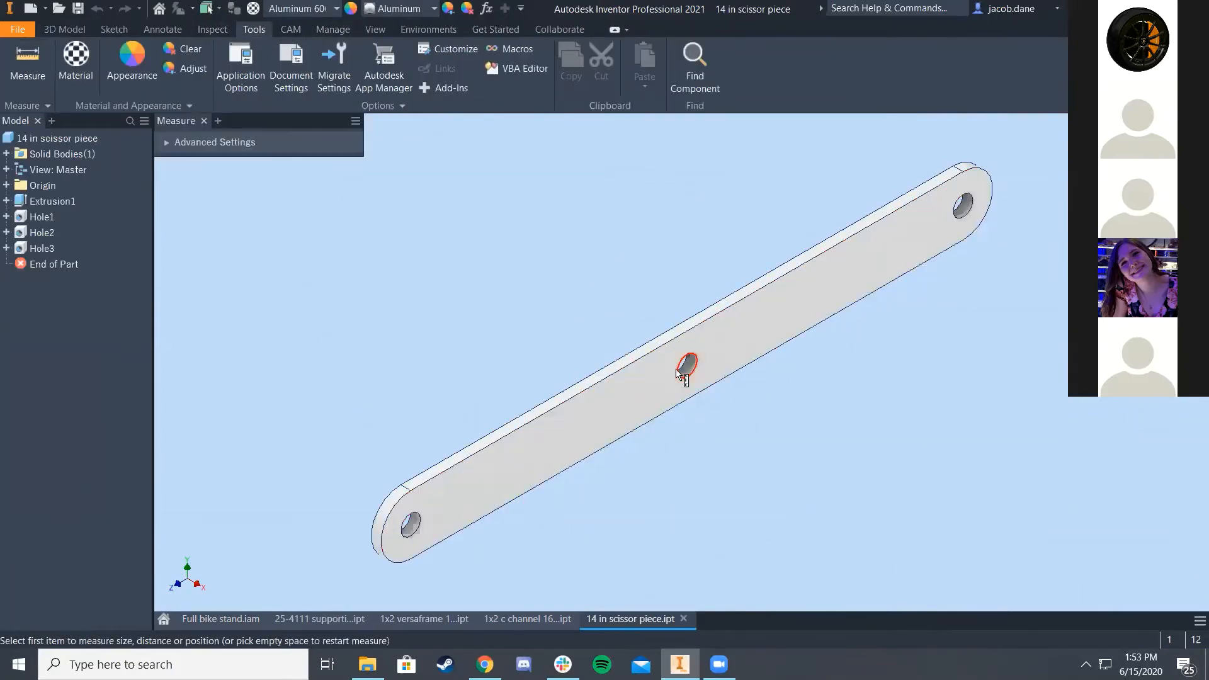
pyautogui.scroll(5, 678, 372)
pyautogui.click(700, 361)
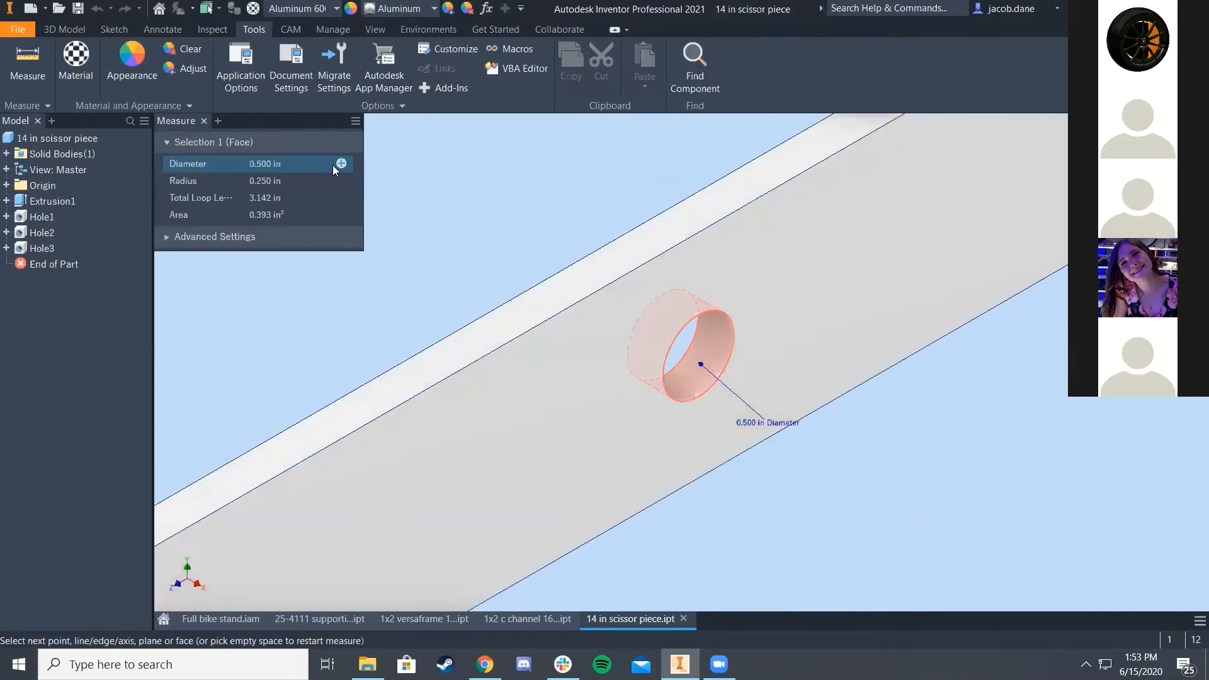
pyautogui.scroll(-4, 648, 227)
pyautogui.rightClick(640, 274)
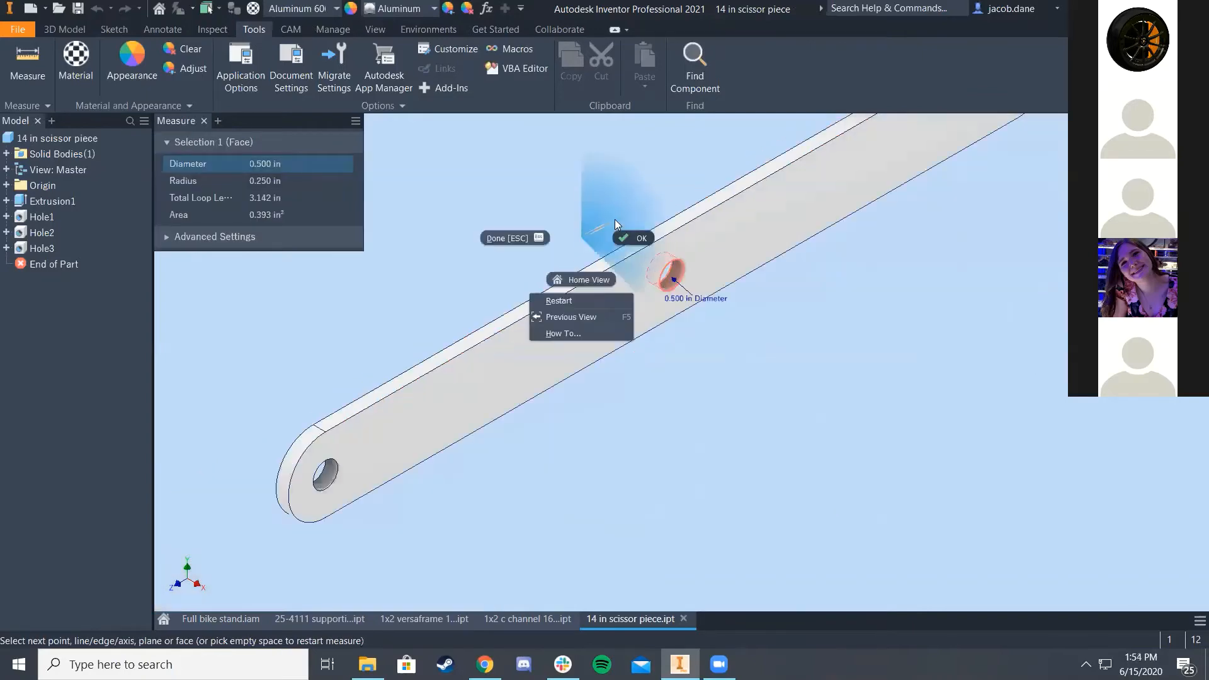
pyautogui.press('Escape')
pyautogui.scroll(-3, 561, 229)
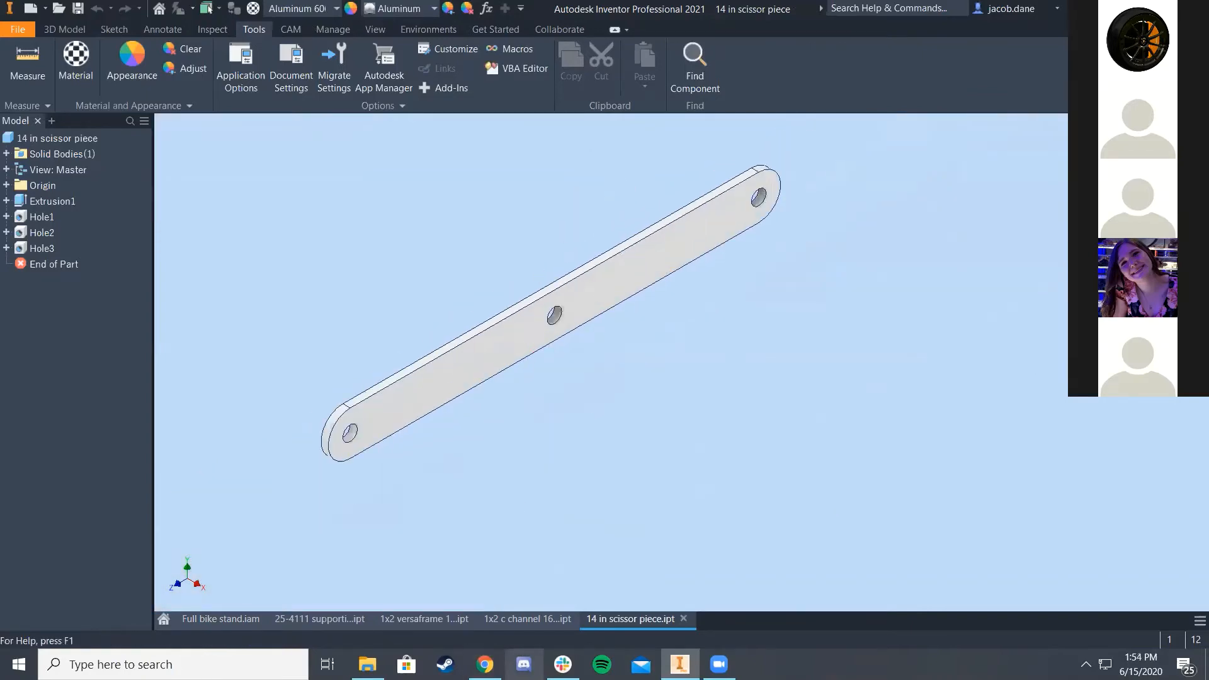
# Step: Switch to Chrome, open the McMaster-Carr site in a new tab and search it for bushing
pyautogui.click(485, 665)
pyautogui.hotkey('ctrl', 't')
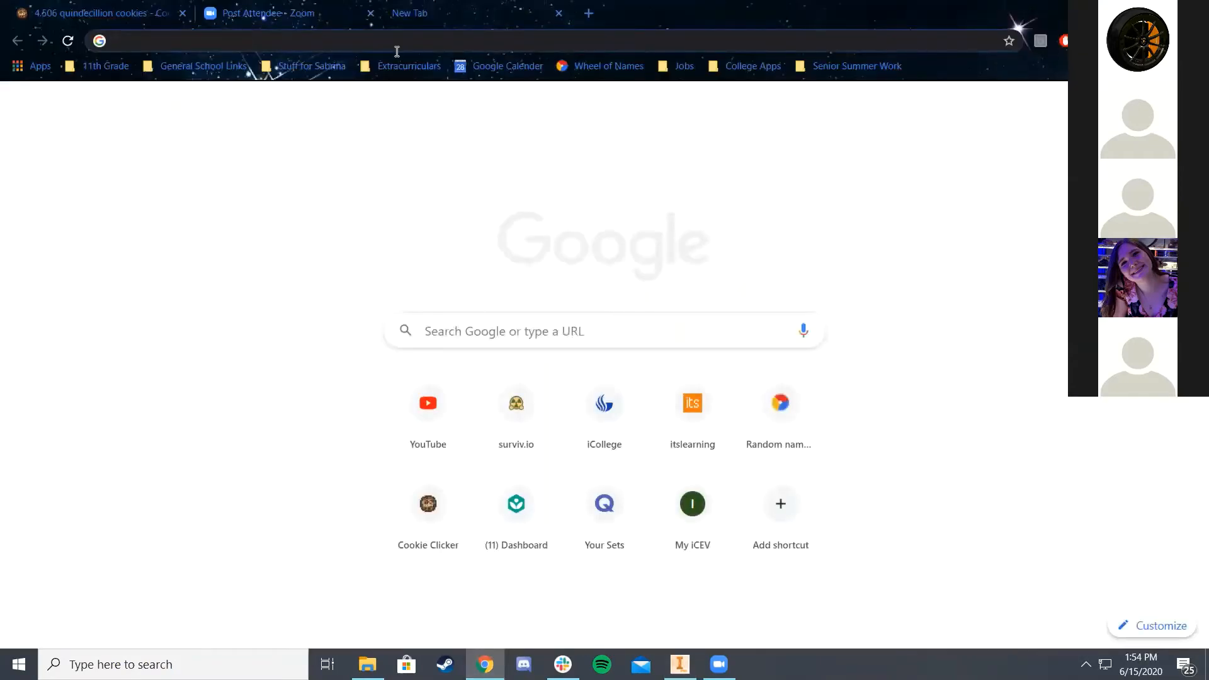
pyautogui.write('mcma')
pyautogui.press('Return')
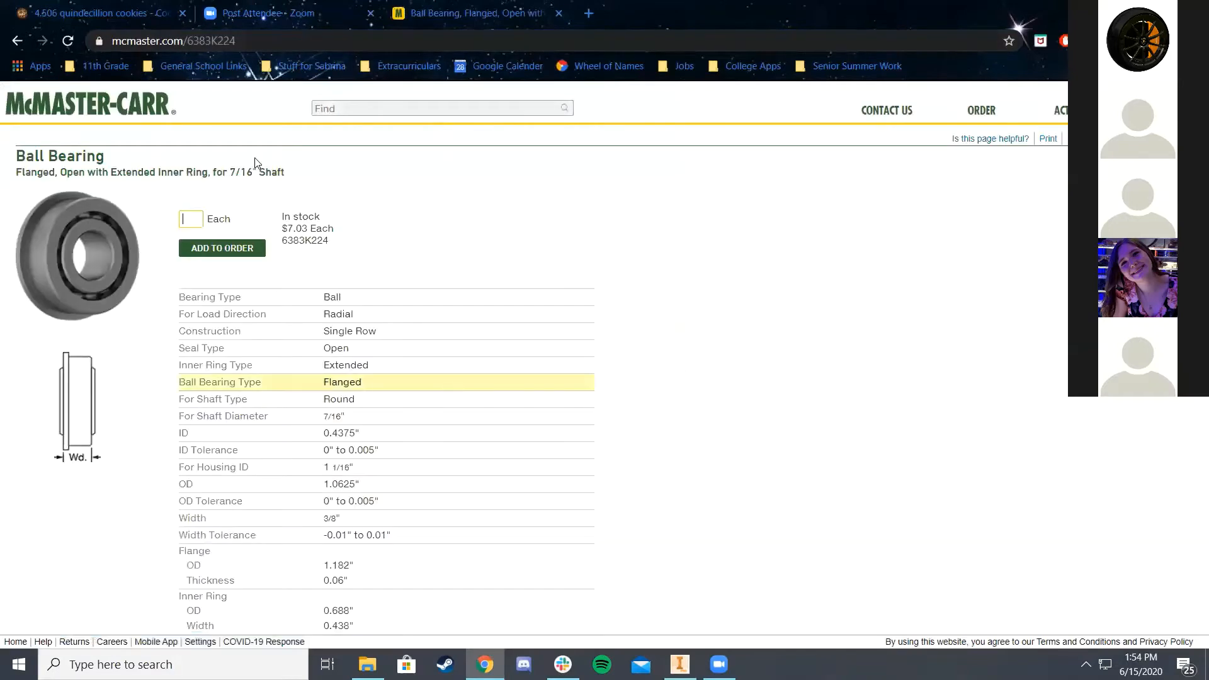
pyautogui.write('bushing')
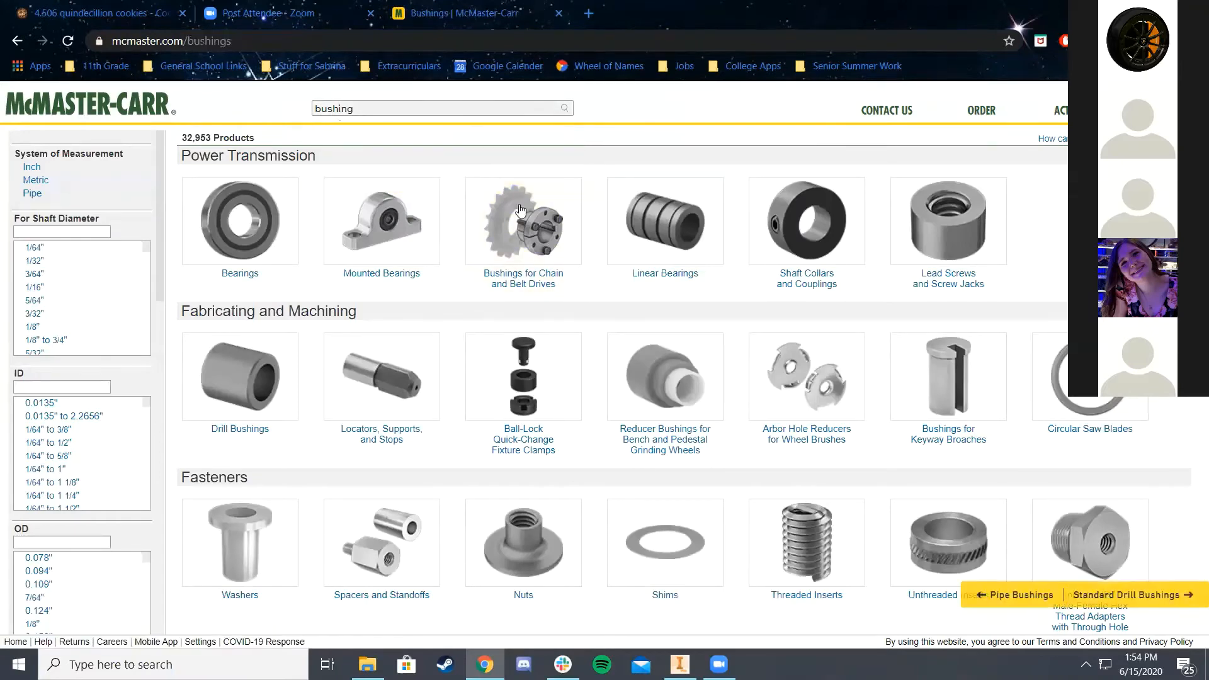
# Step: Look over the bushing product categories and open Bearings under Power Transmission
pyautogui.scroll(-1, 523, 352)
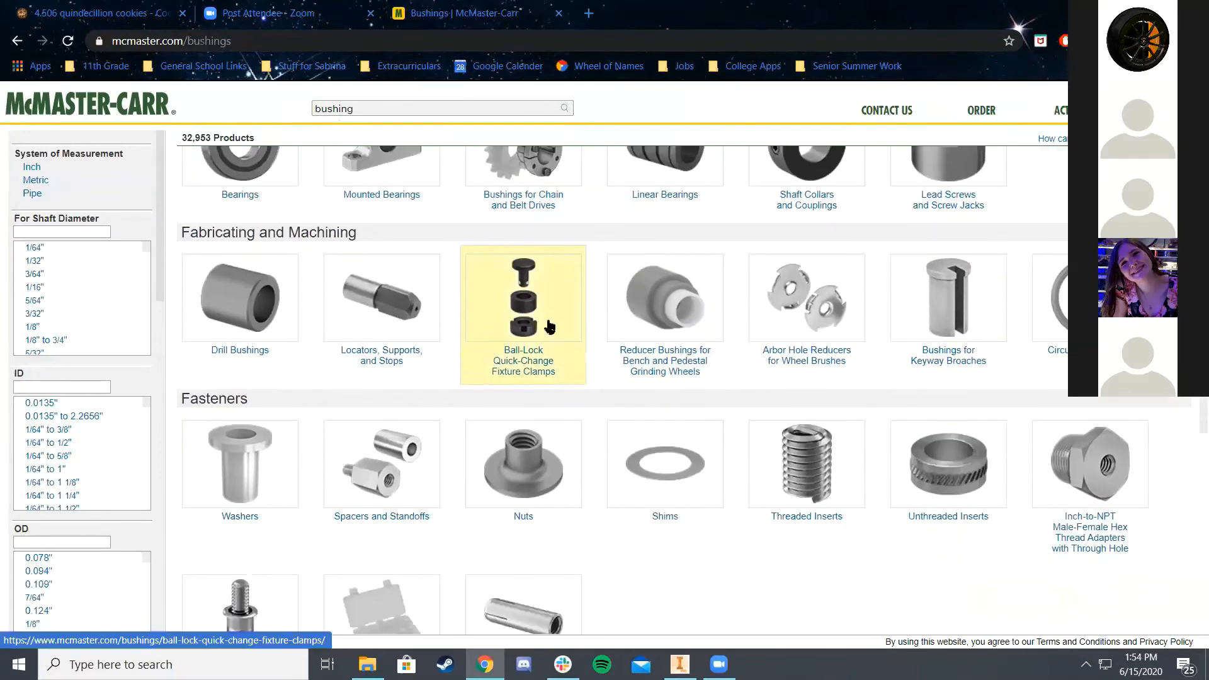
pyautogui.scroll(1, 231, 247)
pyautogui.scroll(-1, 382, 230)
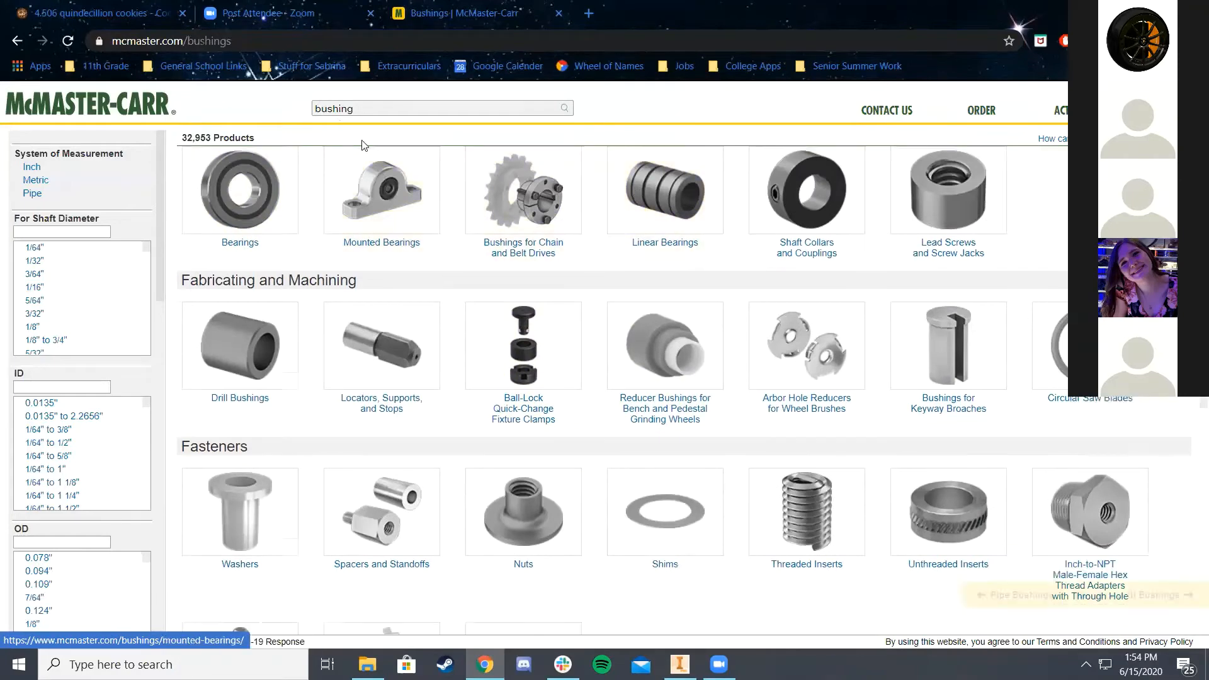
pyautogui.scroll(1, 295, 283)
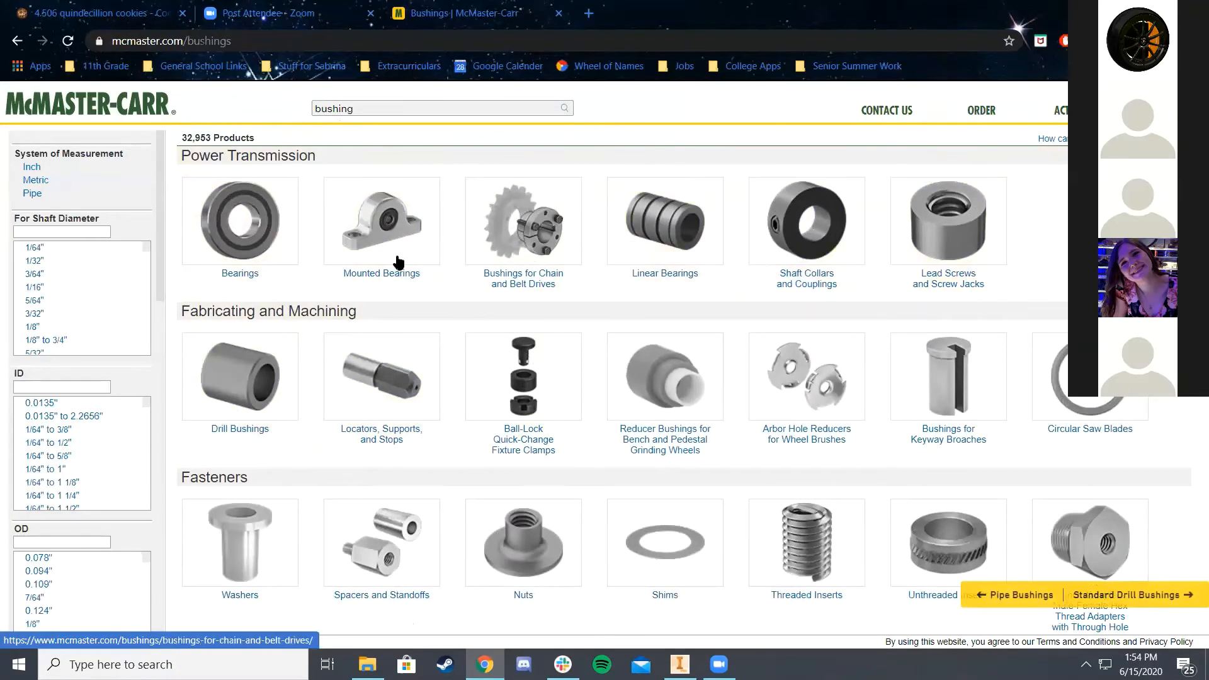
pyautogui.click(243, 232)
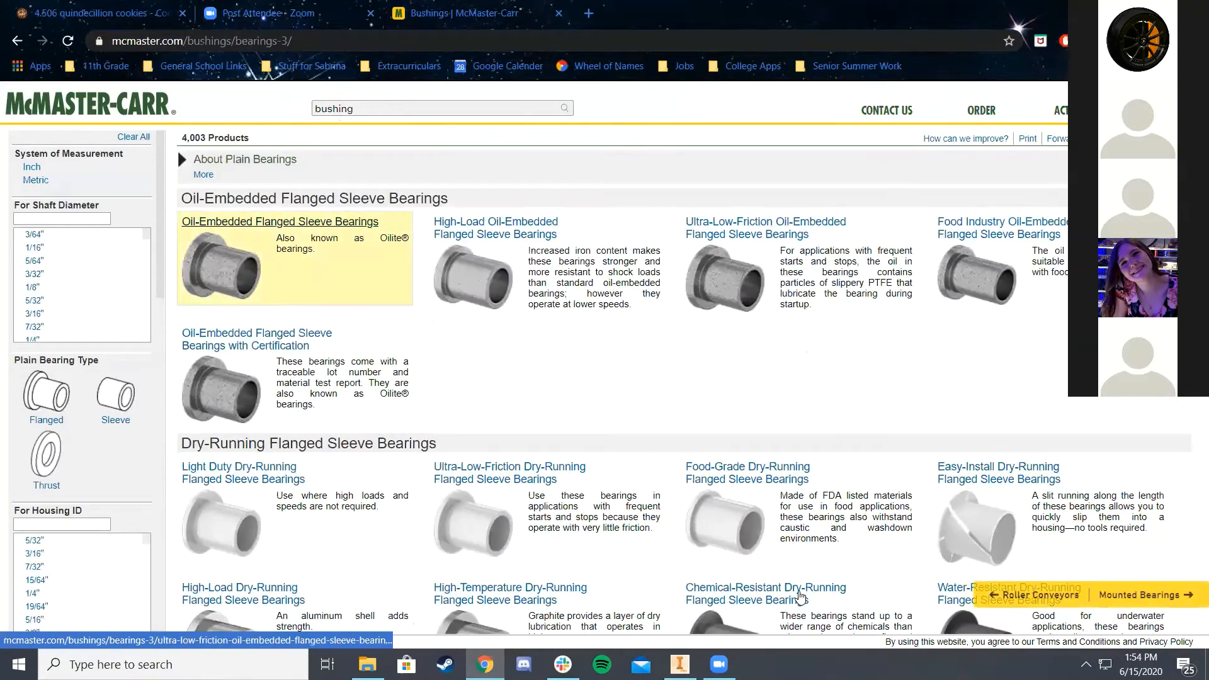
# Step: Review the listed plain bearing families and limit the plain bearing type to Sleeve
pyautogui.scroll(-5, 535, 372)
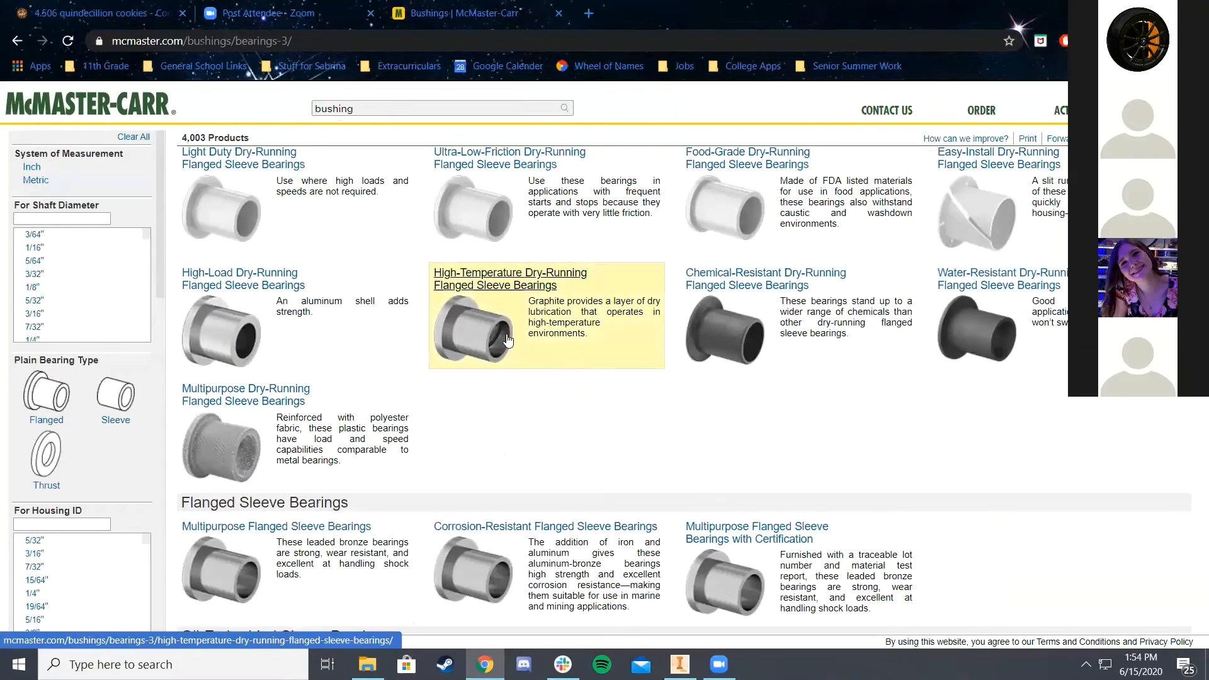
pyautogui.scroll(4, 507, 340)
pyautogui.scroll(-5, 579, 373)
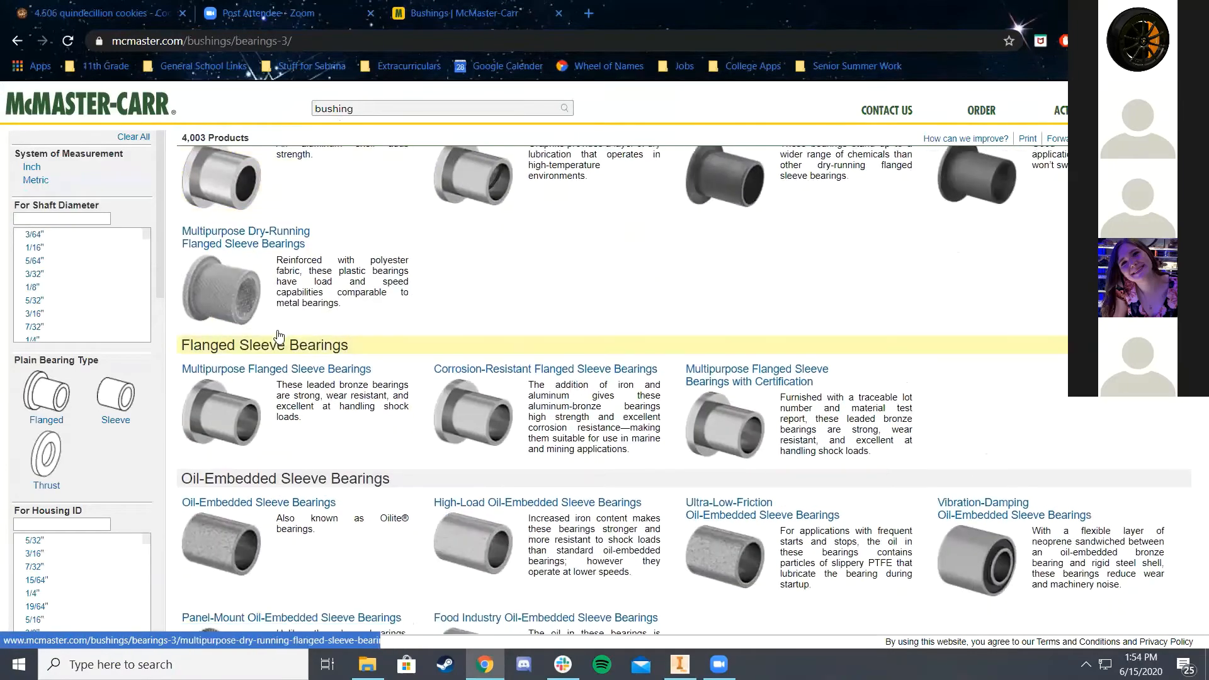
pyautogui.scroll(-2, 579, 373)
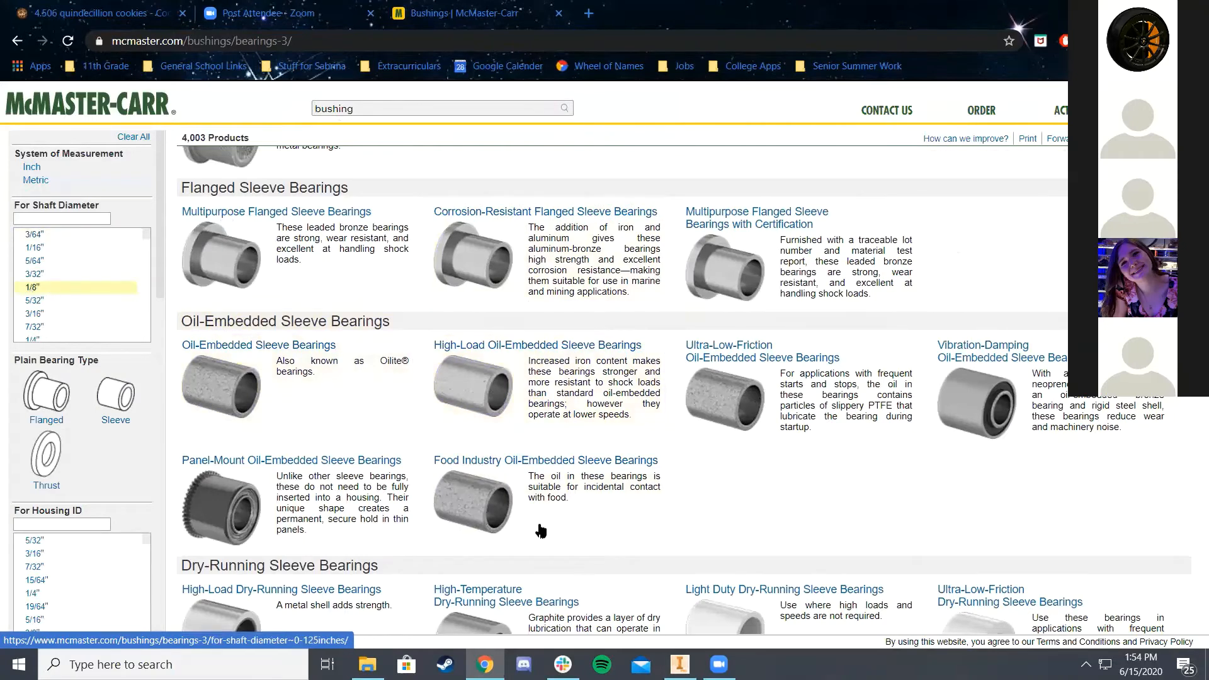
pyautogui.scroll(-3, 541, 466)
pyautogui.click(119, 388)
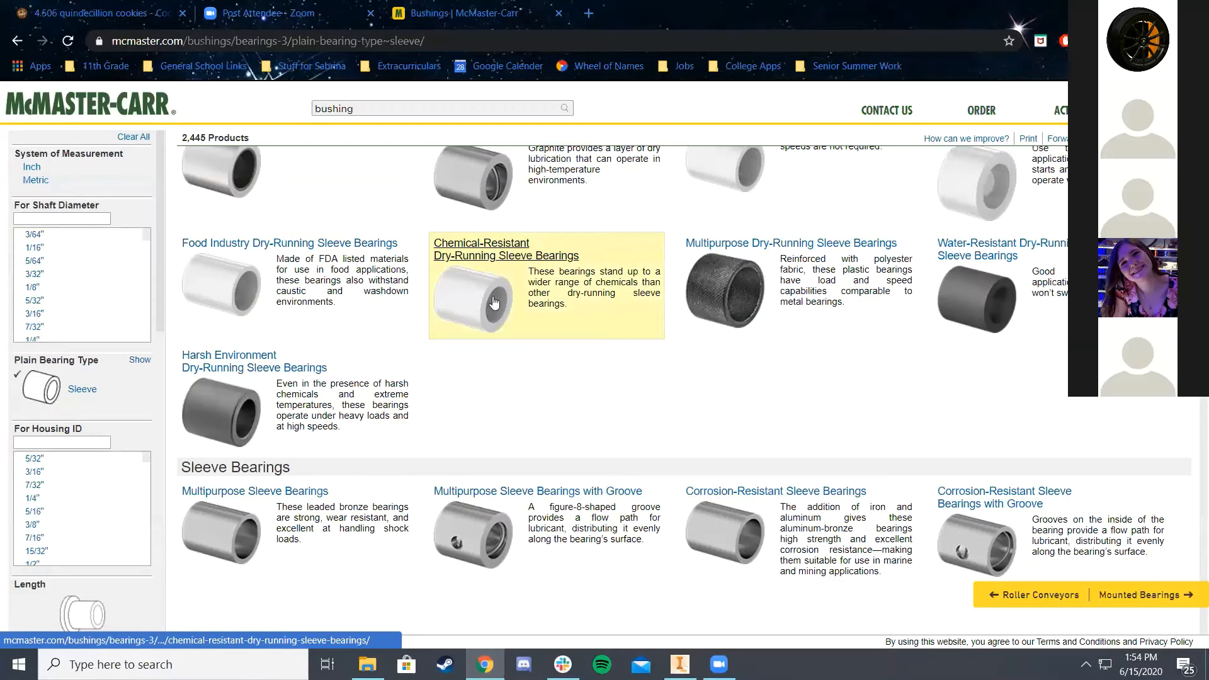
# Step: Narrow the sleeve bearings to a 3/8" shaft diameter and a 1/2" housing ID, and look over the listed sizes
pyautogui.scroll(-4, 69, 315)
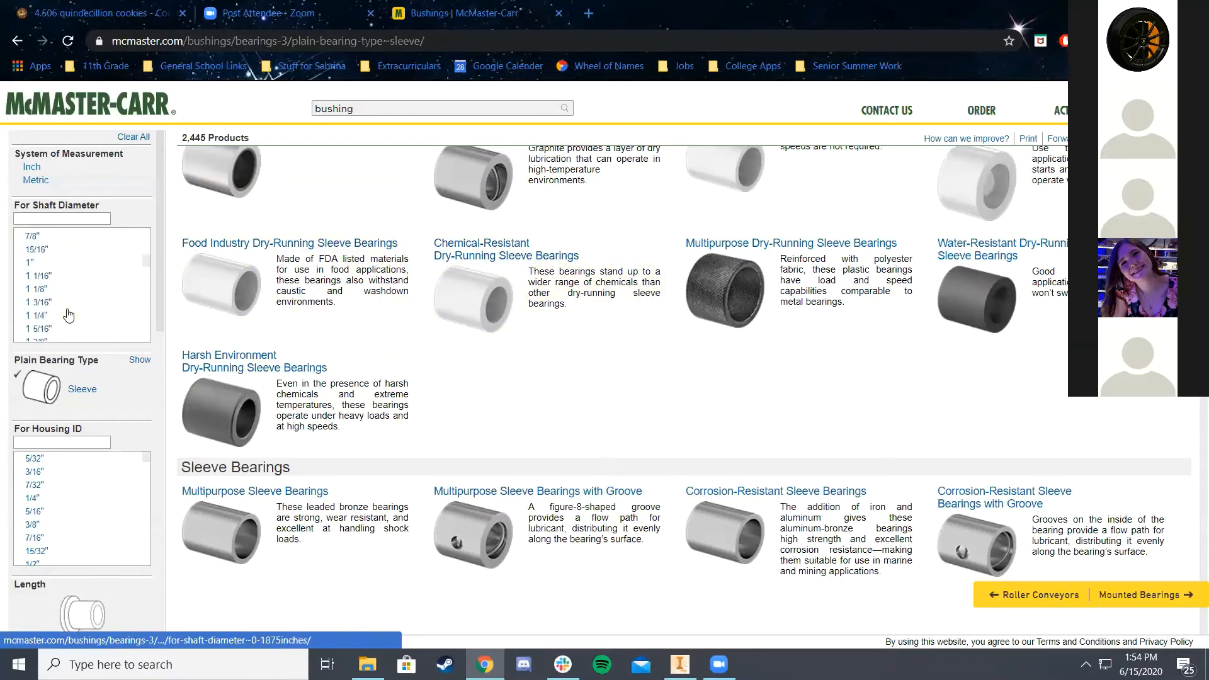
pyautogui.scroll(4, 67, 318)
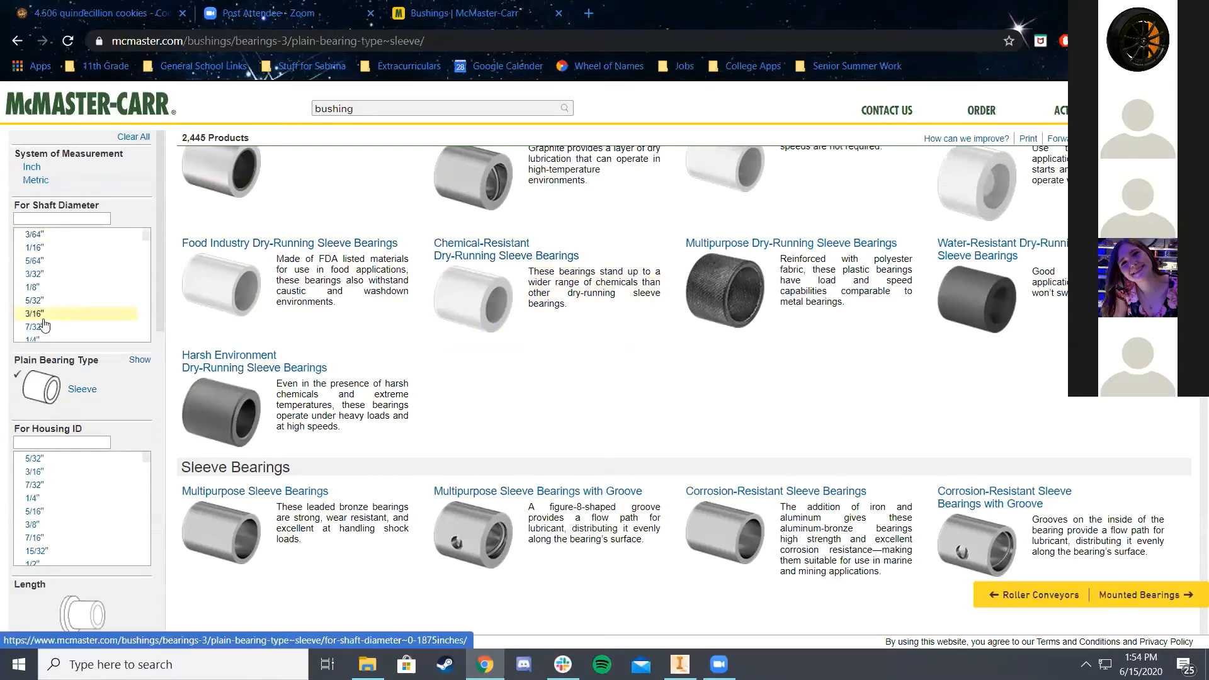
pyautogui.scroll(-2, 45, 324)
pyautogui.click(47, 288)
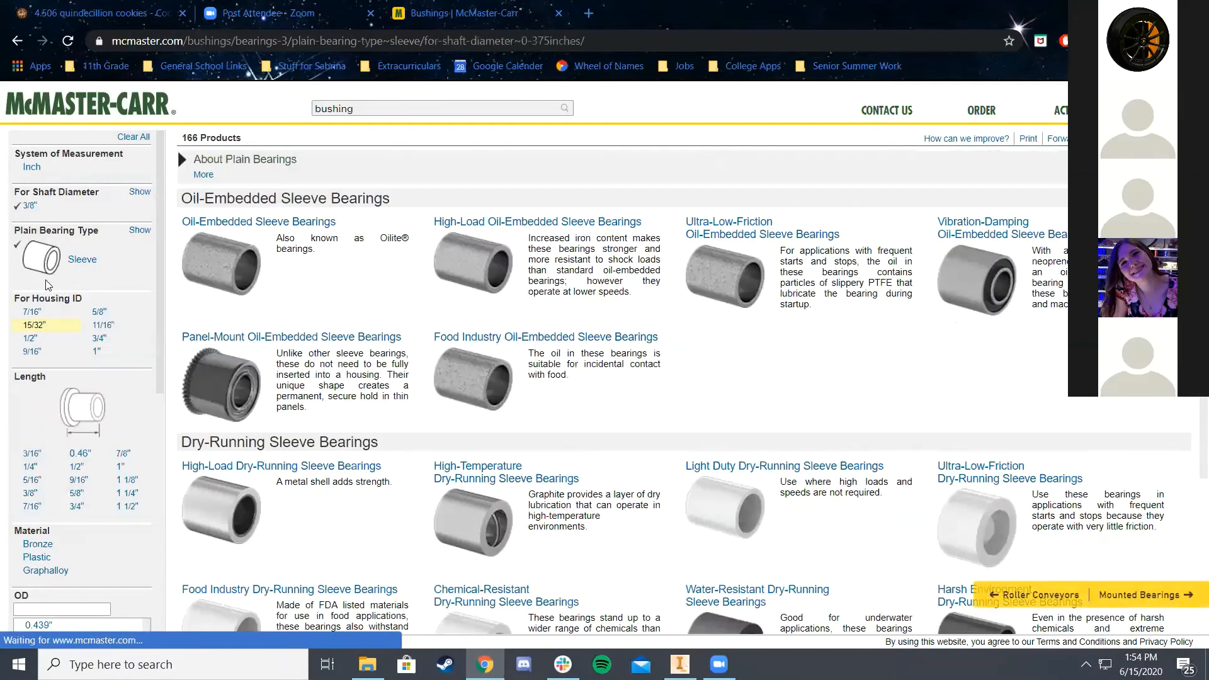
pyautogui.scroll(-1, 50, 264)
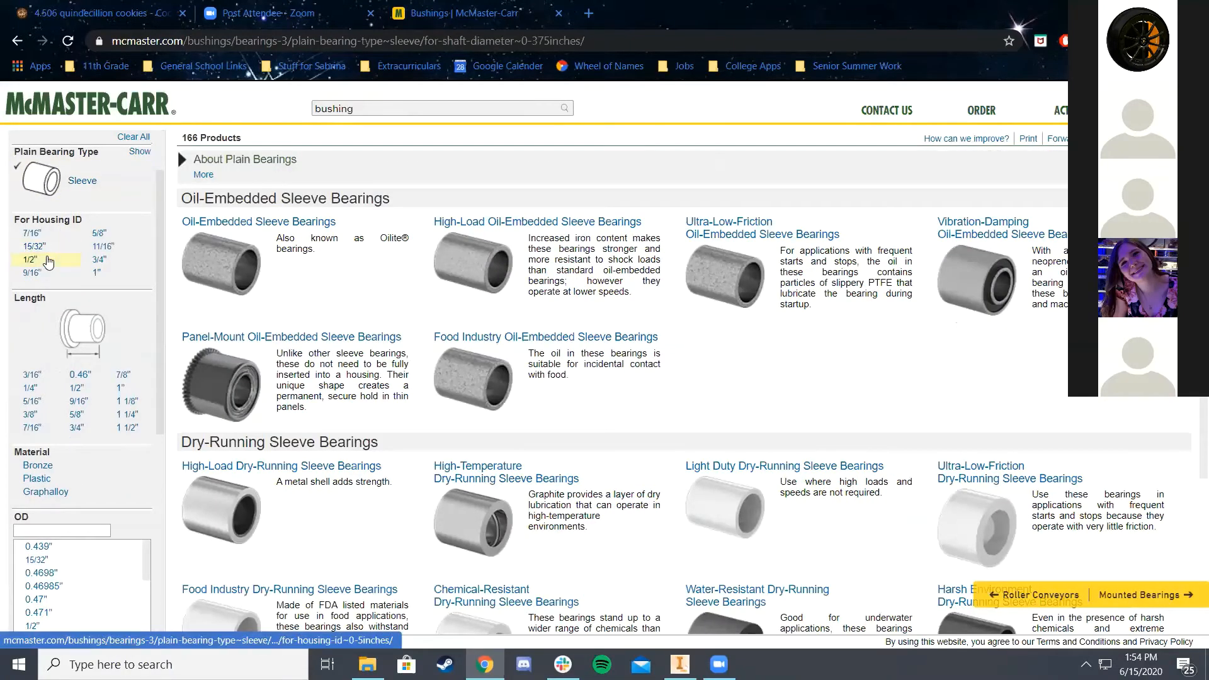
pyautogui.click(49, 260)
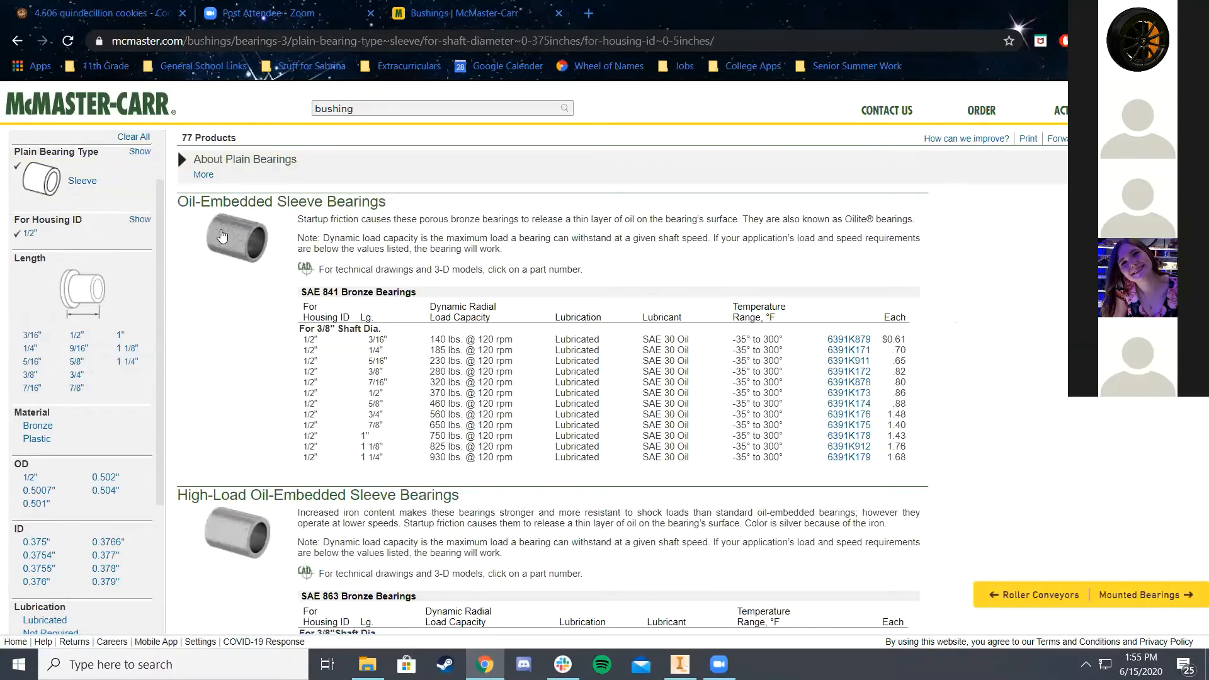
pyautogui.moveTo(208, 198)
pyautogui.scroll(-1, 364, 259)
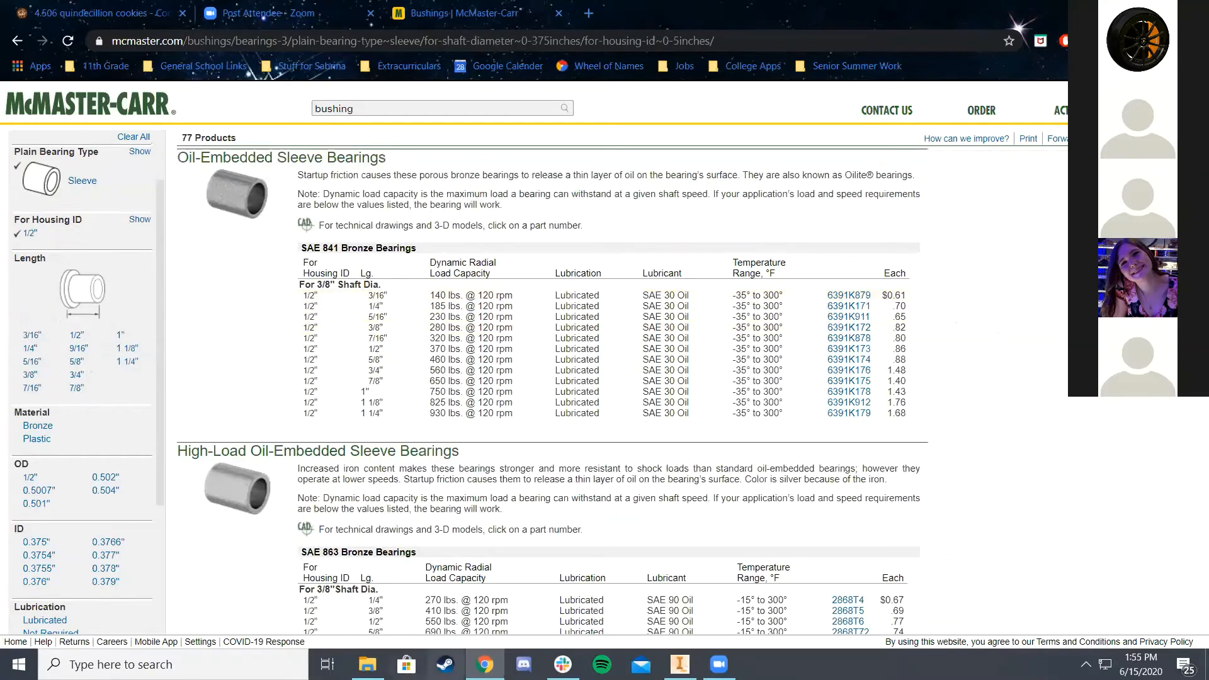
# Step: Switch to Inventor and measure the diameter of the end hole in the 14 in scissor piece
pyautogui.click(680, 664)
pyautogui.scroll(-3, 418, 418)
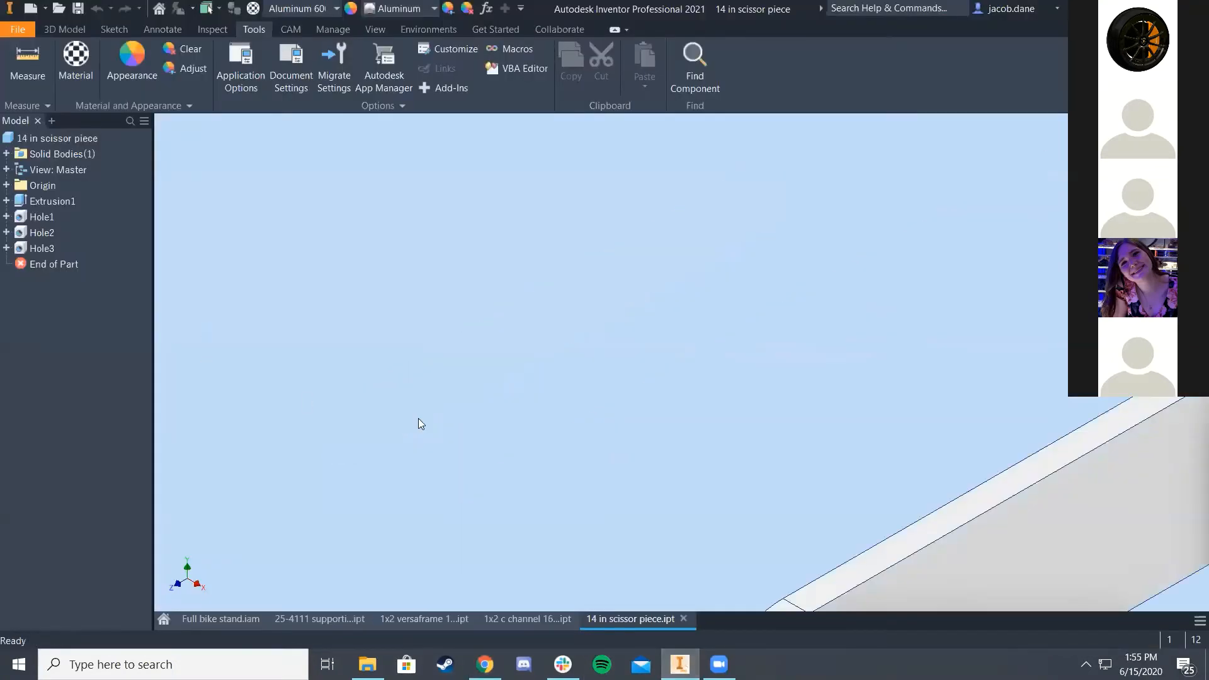
pyautogui.moveTo(418, 418); pyautogui.dragTo(346, 40, button='middle')
pyautogui.moveTo(837, 582); pyautogui.dragTo(797, 406, button='middle')
pyautogui.scroll(2, 796, 406)
pyautogui.scroll(-5, 797, 401)
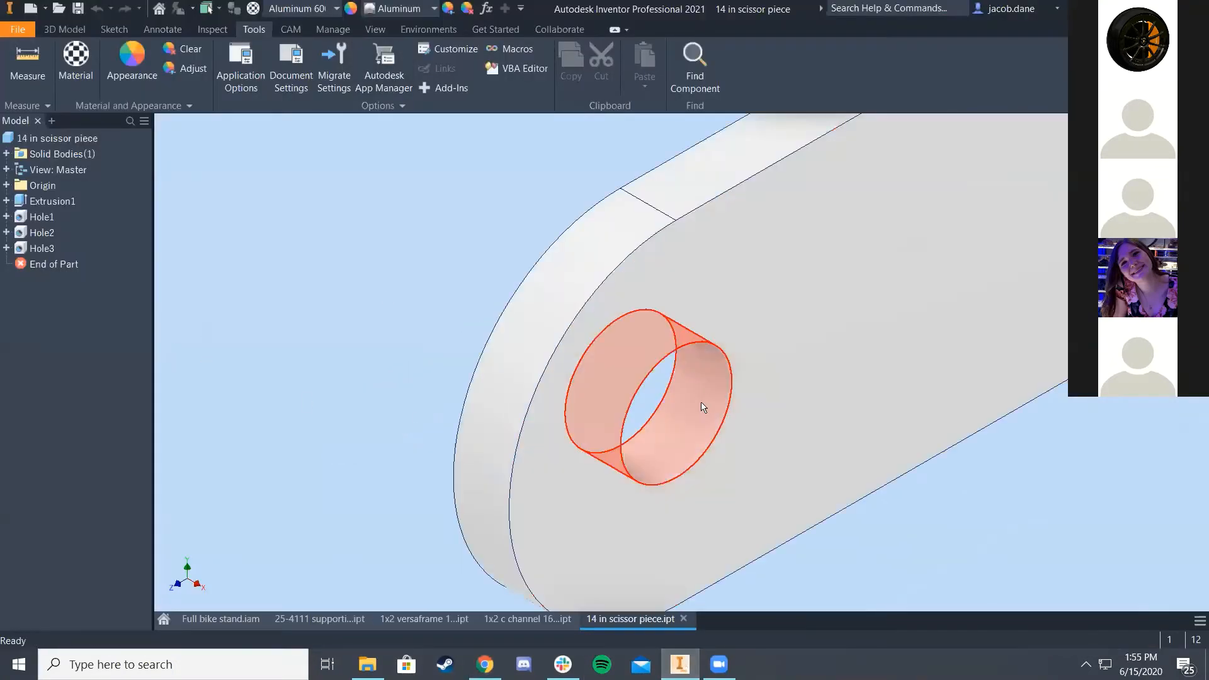
pyautogui.click(694, 425)
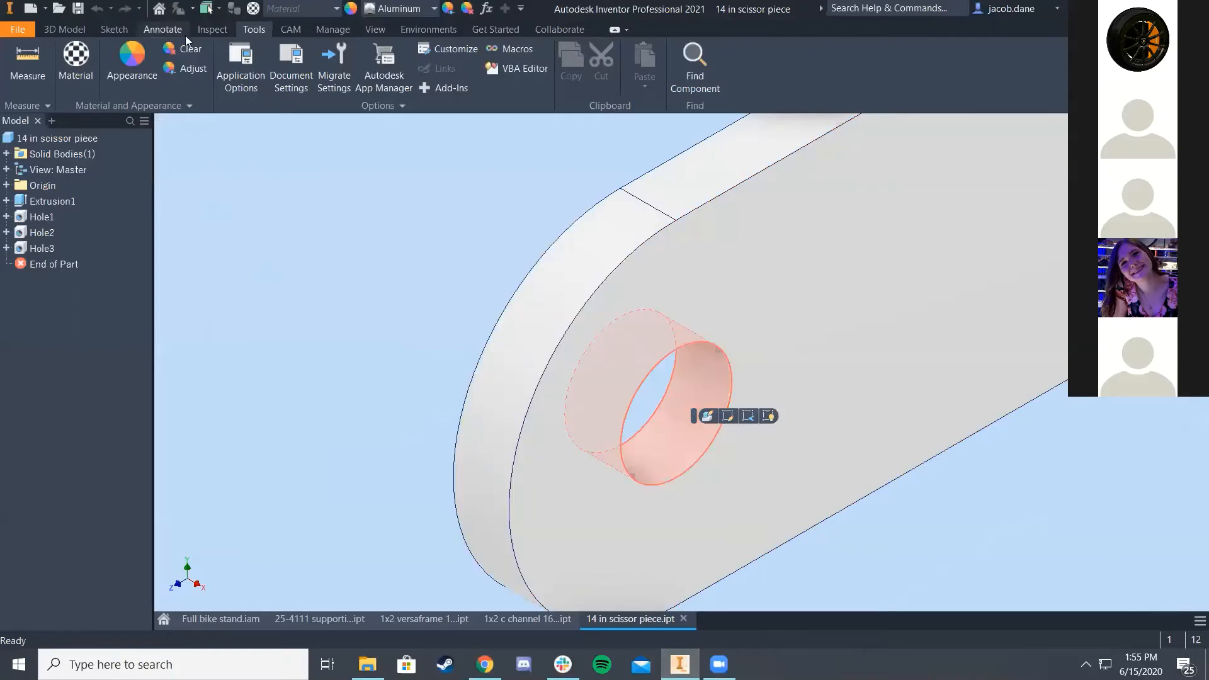
pyautogui.click(28, 63)
# Step: Measure the scissor piece's thickness between its two opposite flat faces
pyautogui.click(680, 291)
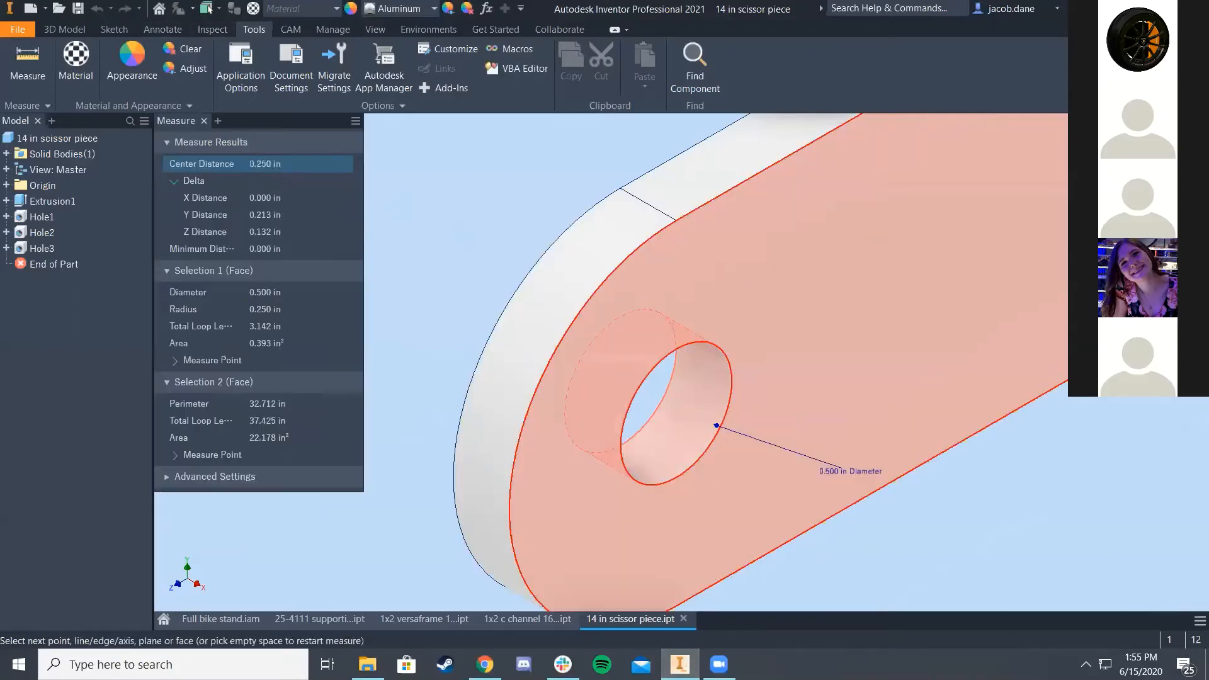
pyautogui.press('F6')
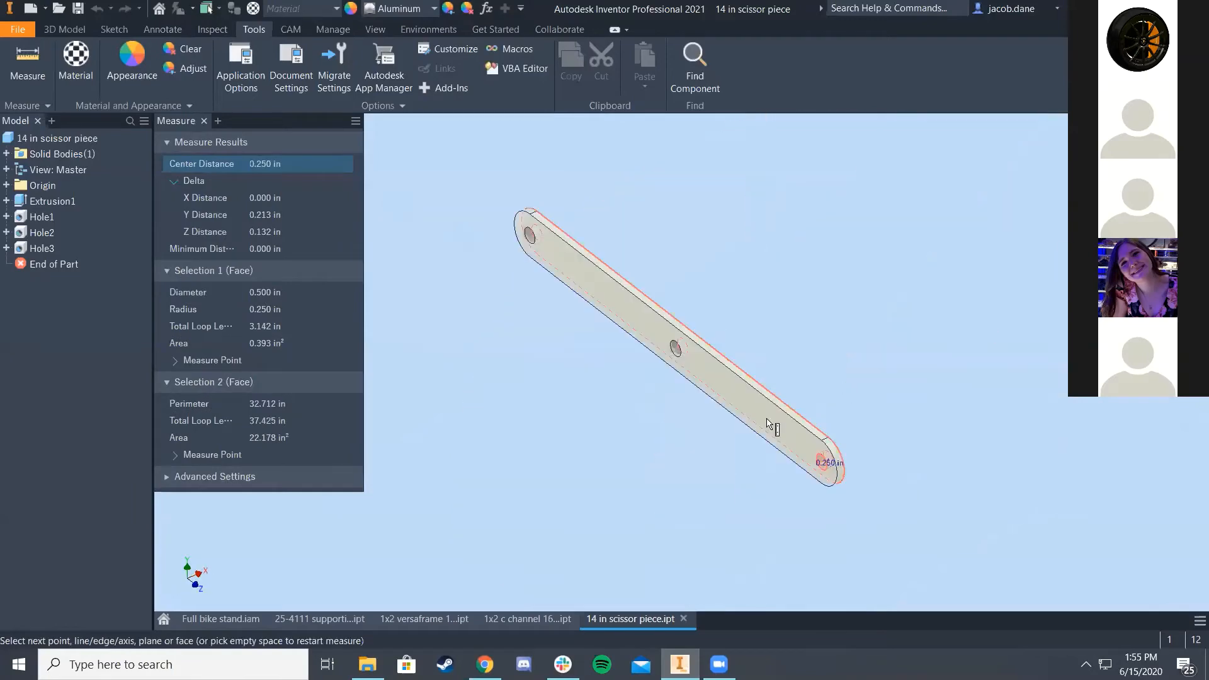
pyautogui.scroll(-3, 772, 426)
pyautogui.click(947, 432)
pyautogui.click(972, 337)
pyautogui.click(947, 474)
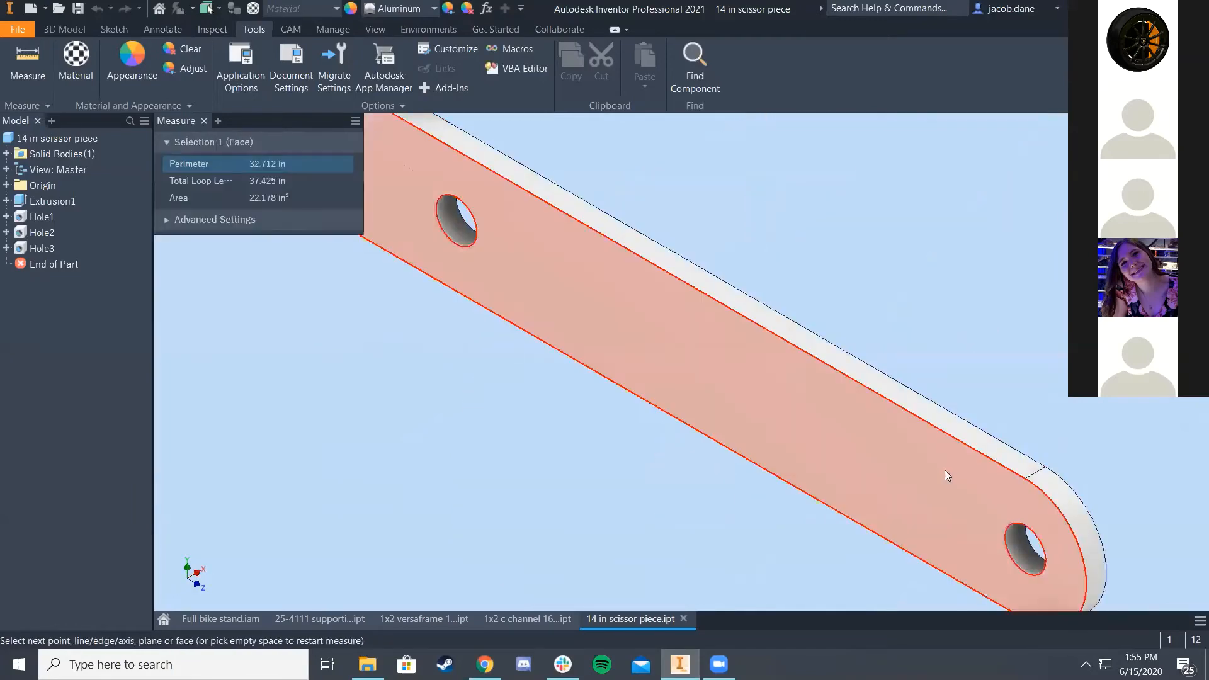
pyautogui.press('F5')
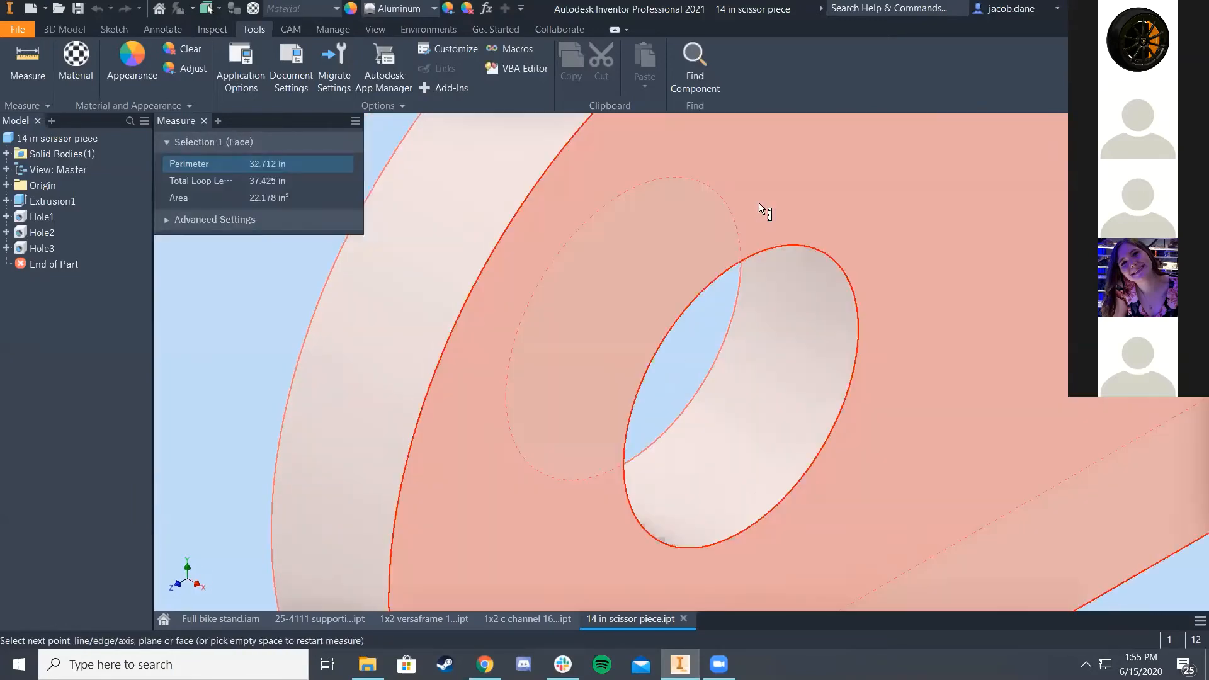
pyautogui.click(760, 202)
pyautogui.scroll(4, 523, 305)
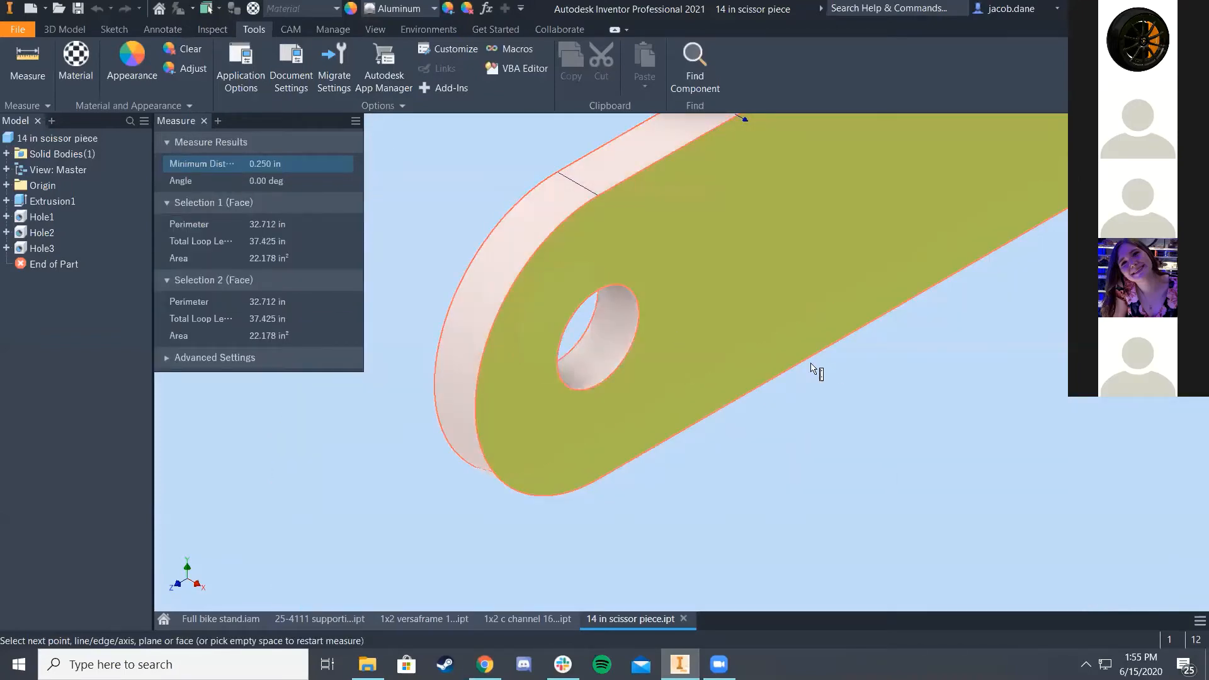
pyautogui.scroll(4, 629, 330)
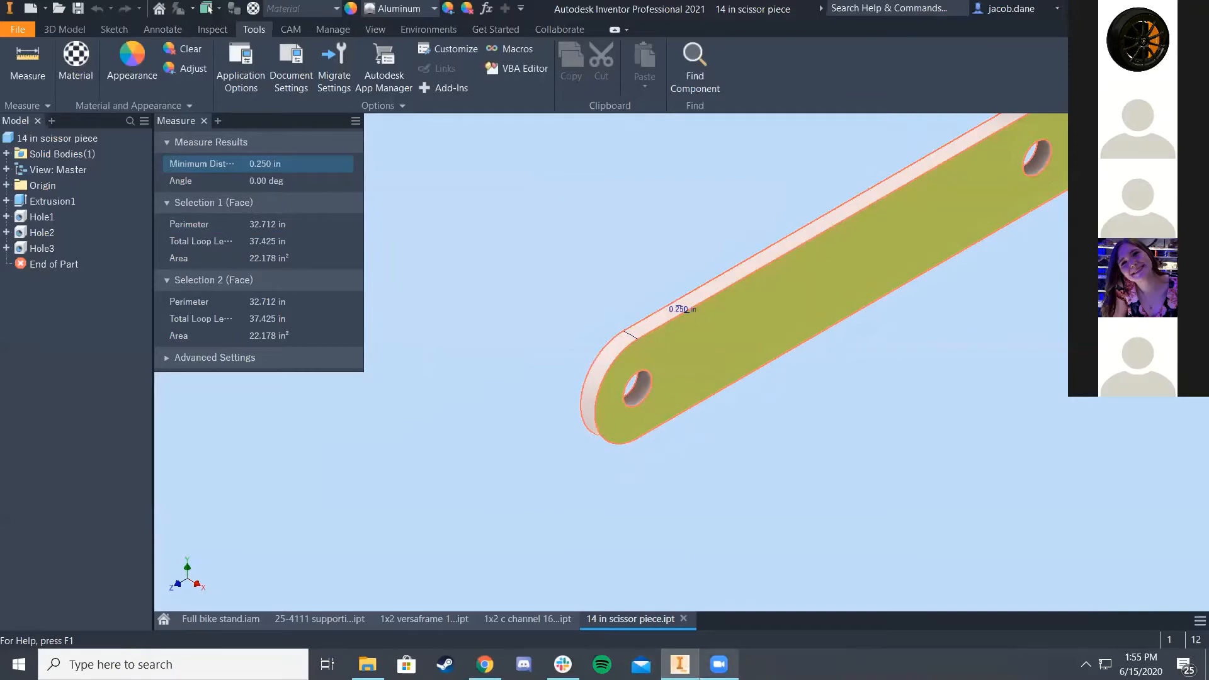
# Step: Switch to Chrome and open the product detail page of the 1/4" long SAE 841 bronze bearing, part 6391K171
pyautogui.click(485, 663)
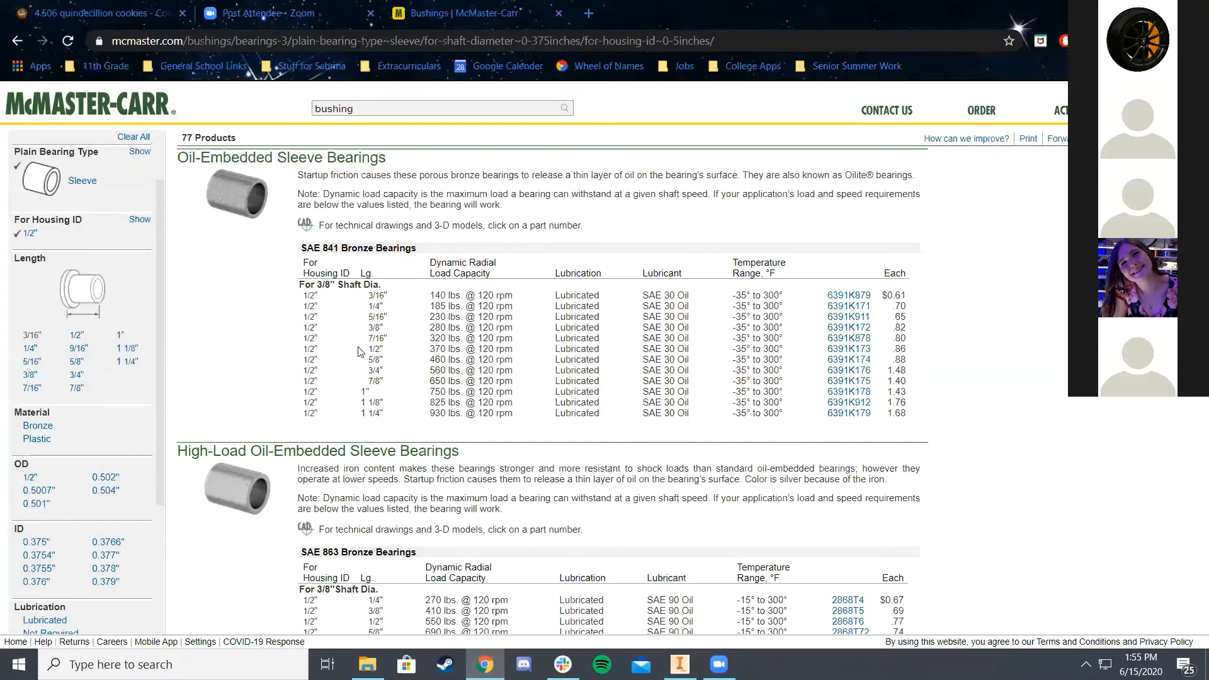
pyautogui.rightClick(370, 340)
pyautogui.click(255, 313)
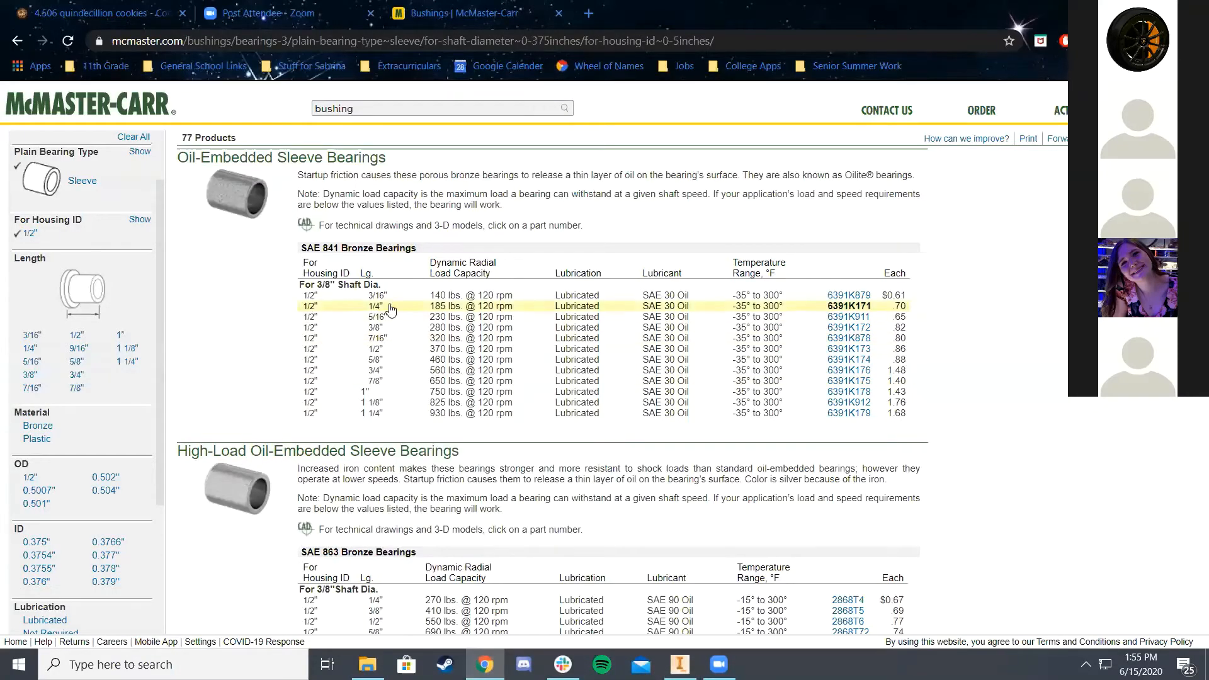
pyautogui.click(381, 309)
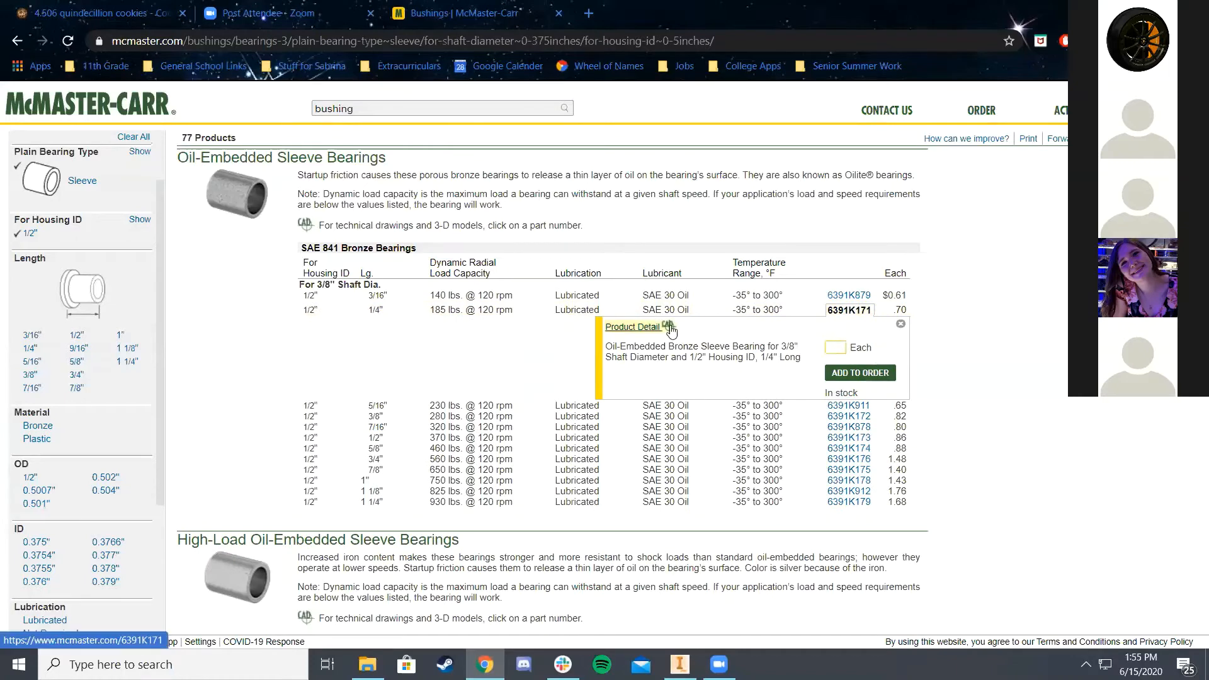
pyautogui.click(640, 326)
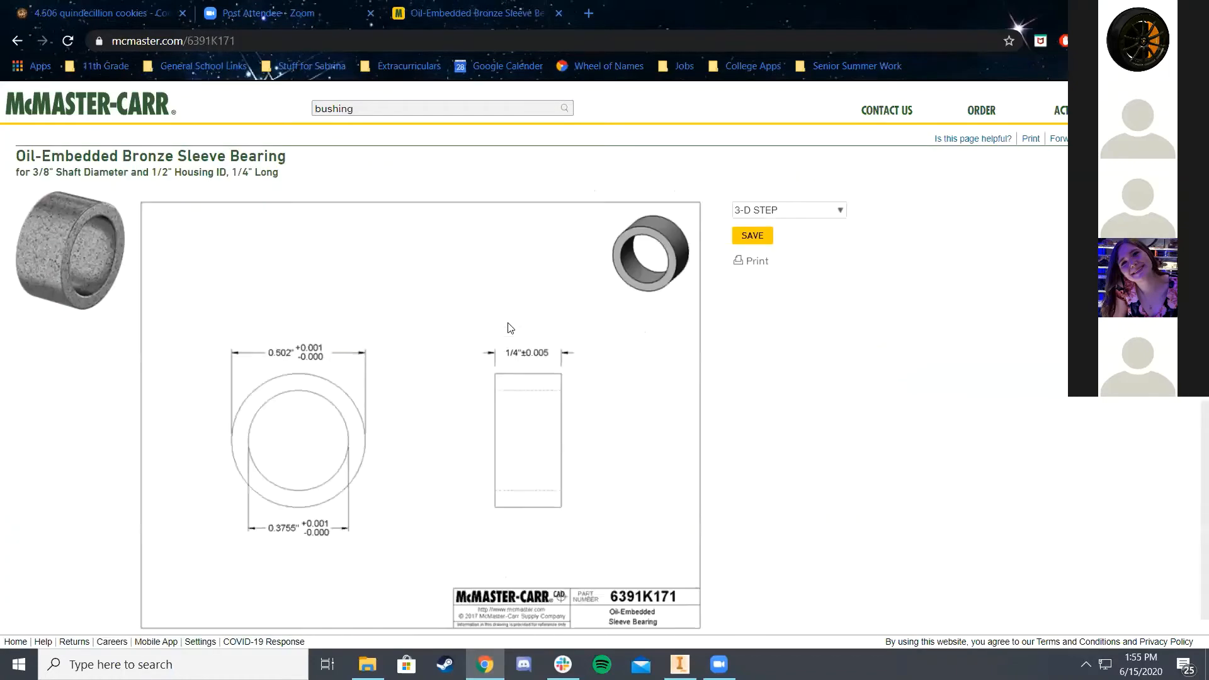
# Step: Save the bearing's 3-D STEP model to the Downloads folder under its suggested file name
pyautogui.click(792, 340)
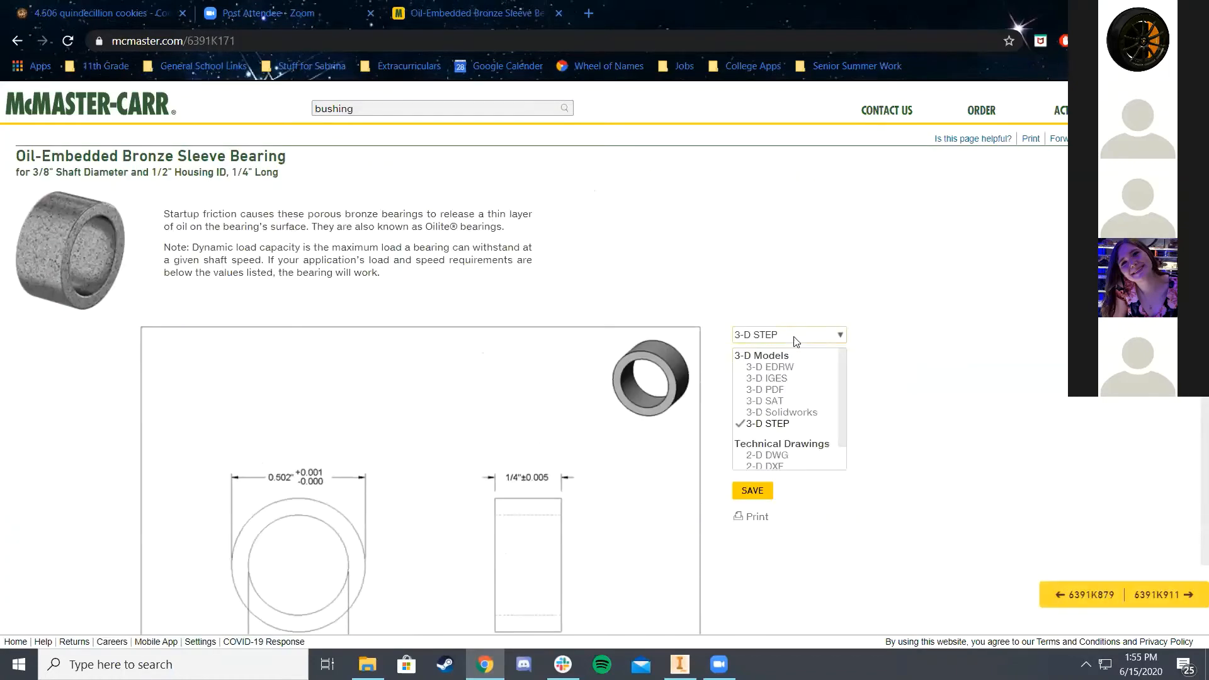
pyautogui.click(752, 490)
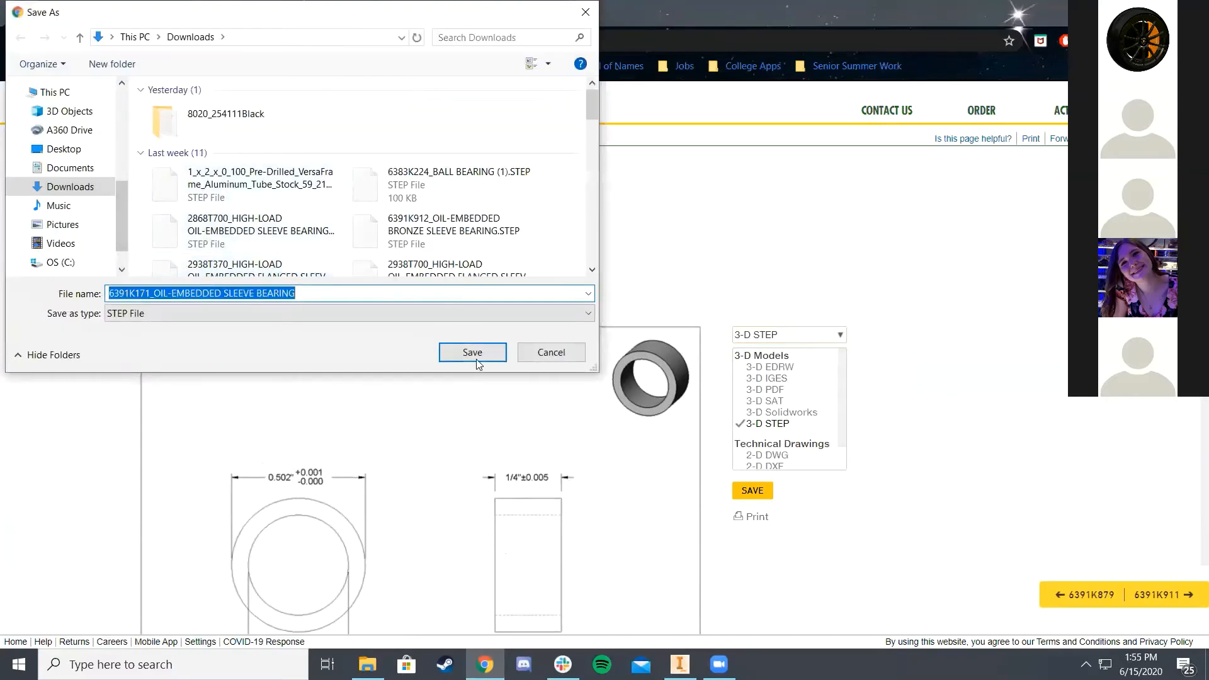
pyautogui.click(472, 352)
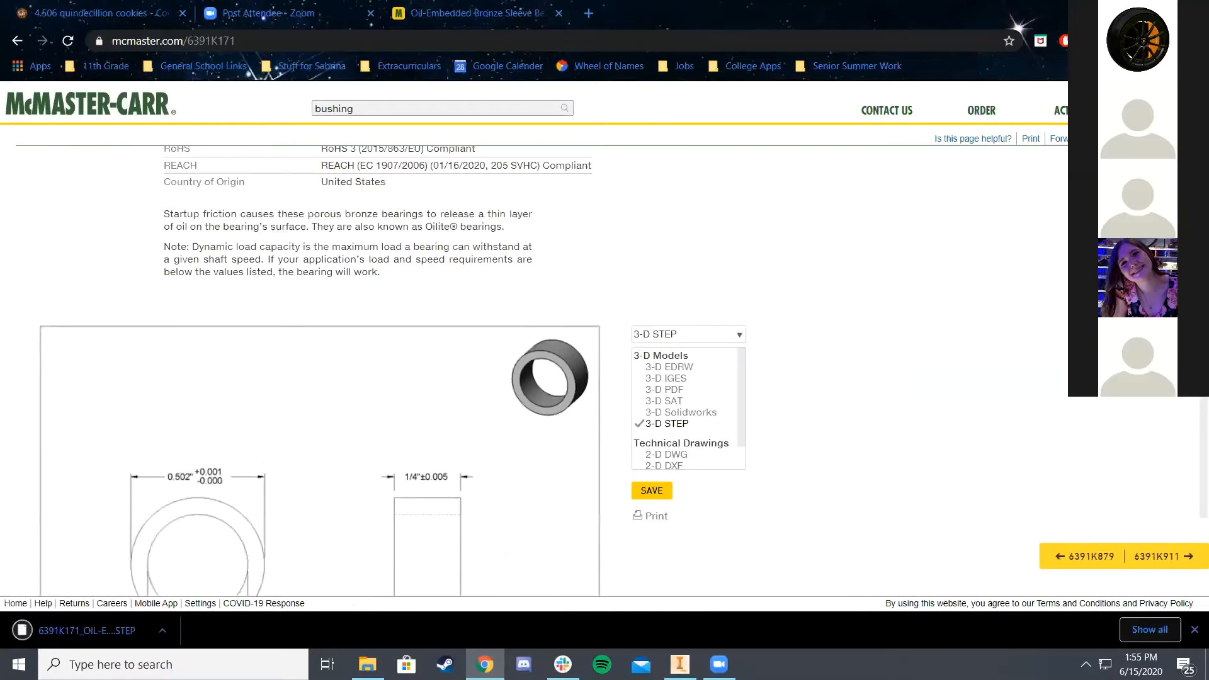
pyautogui.click(367, 664)
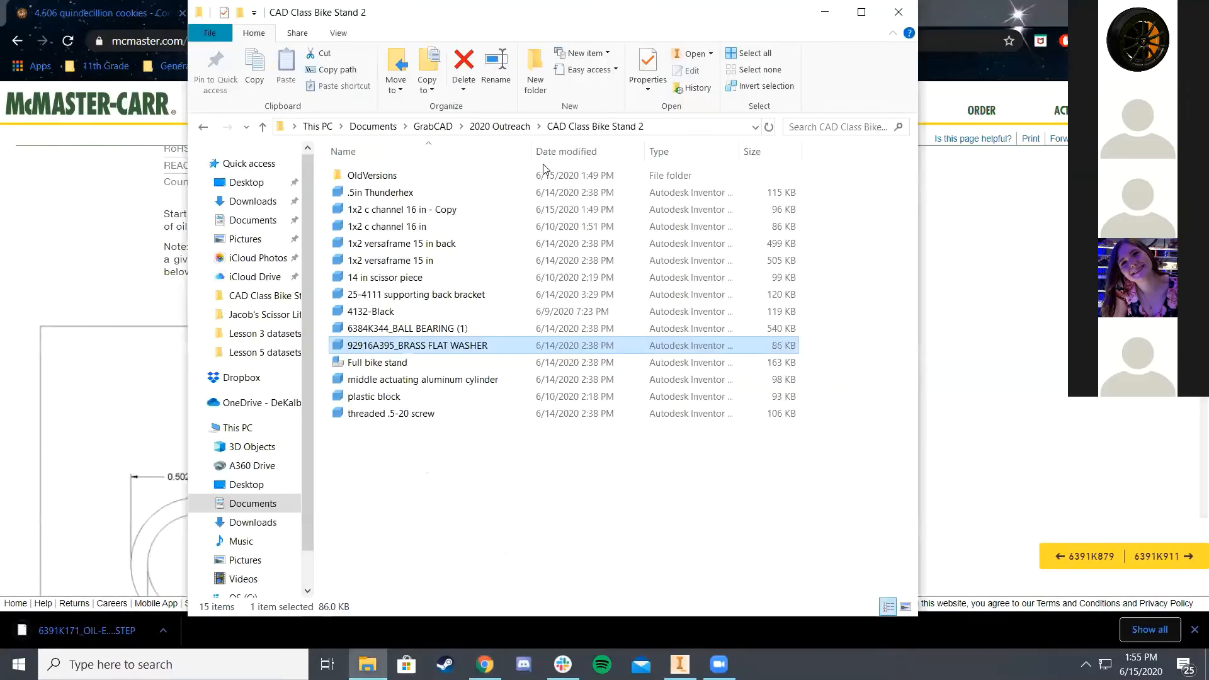
pyautogui.click(1028, 262)
# Step: Switch to Inventor and start opening a file, browsing to the Downloads folder with all file types listed
pyautogui.click(679, 664)
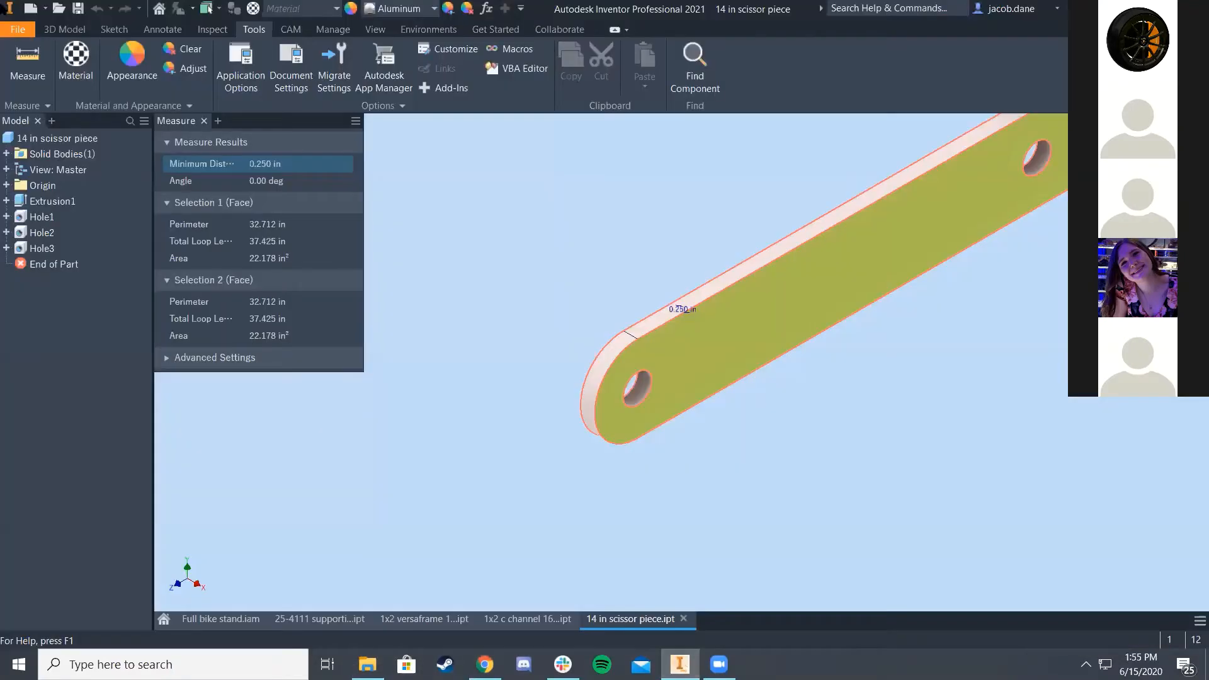
pyautogui.click(20, 33)
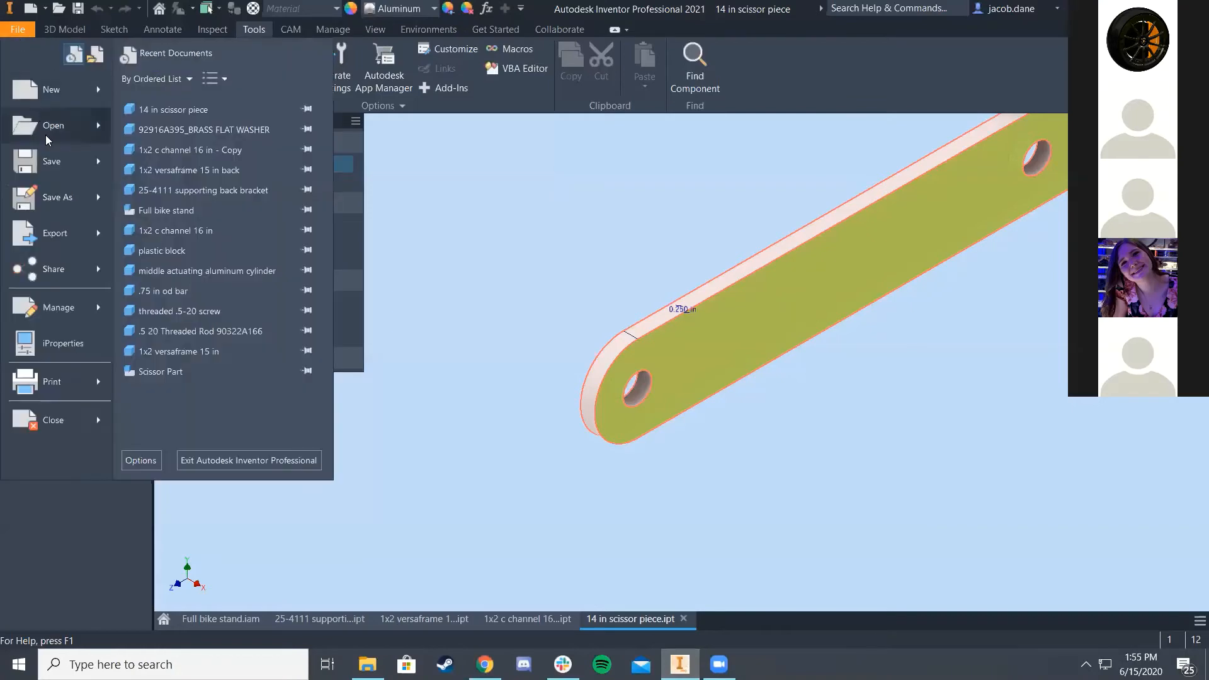
pyautogui.click(68, 130)
pyautogui.click(633, 220)
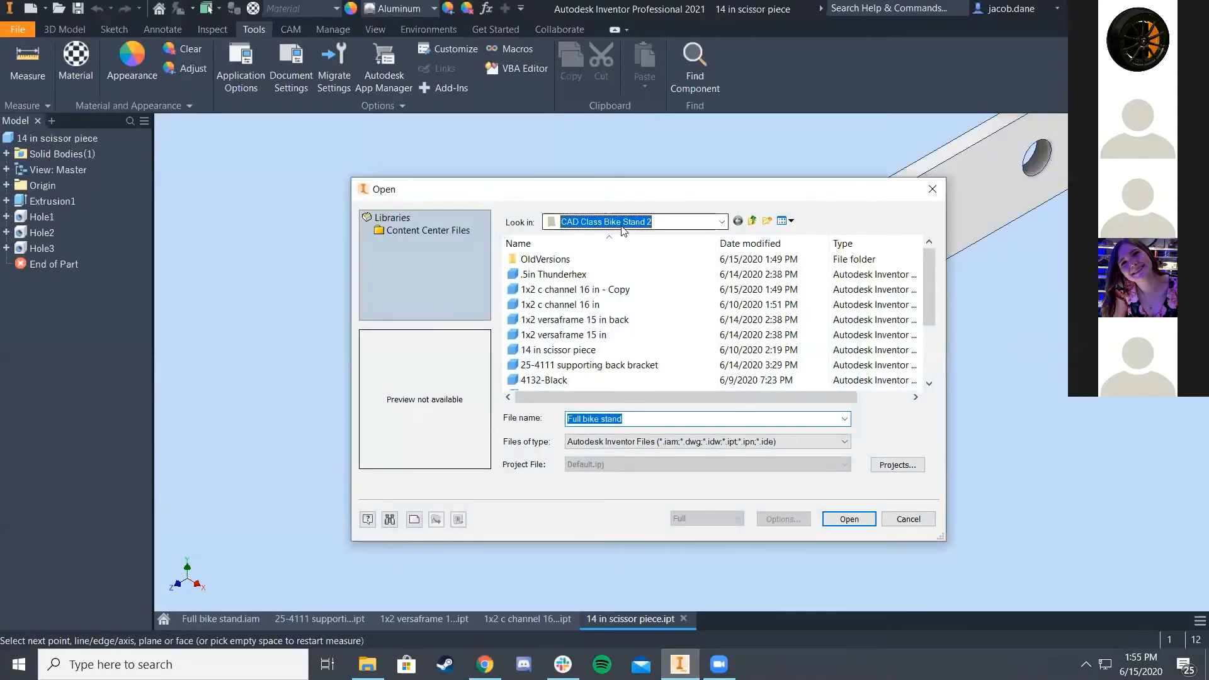
pyautogui.click(603, 339)
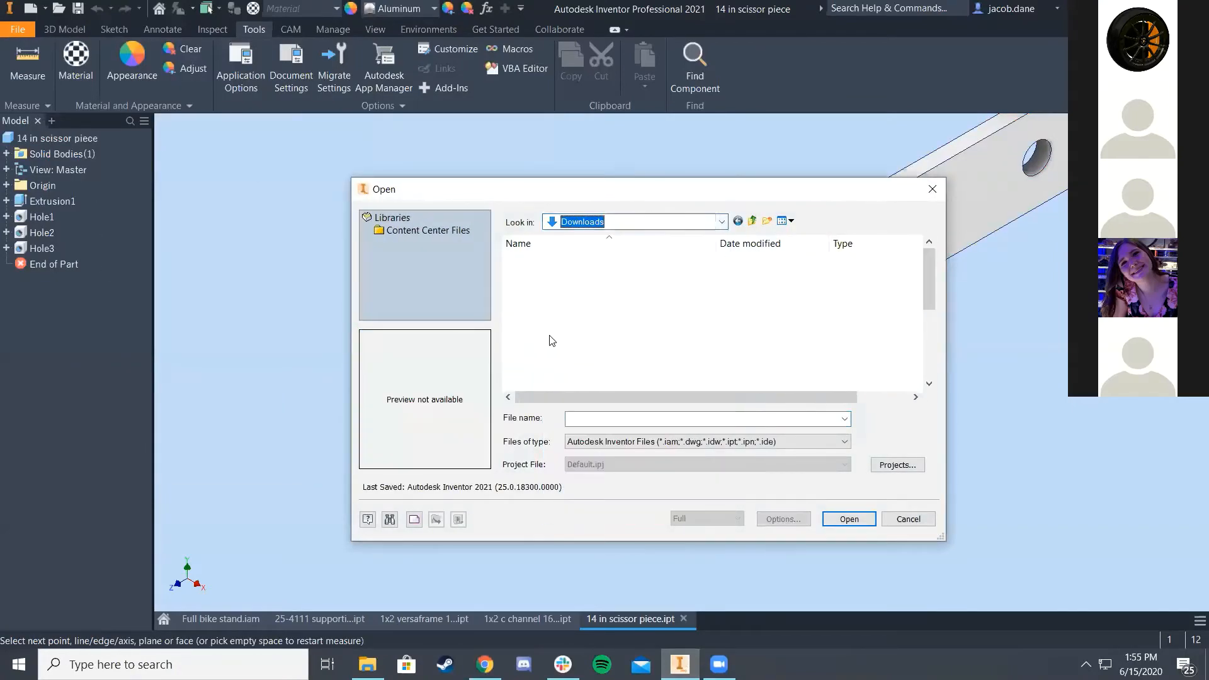
pyautogui.click(771, 441)
pyautogui.click(693, 427)
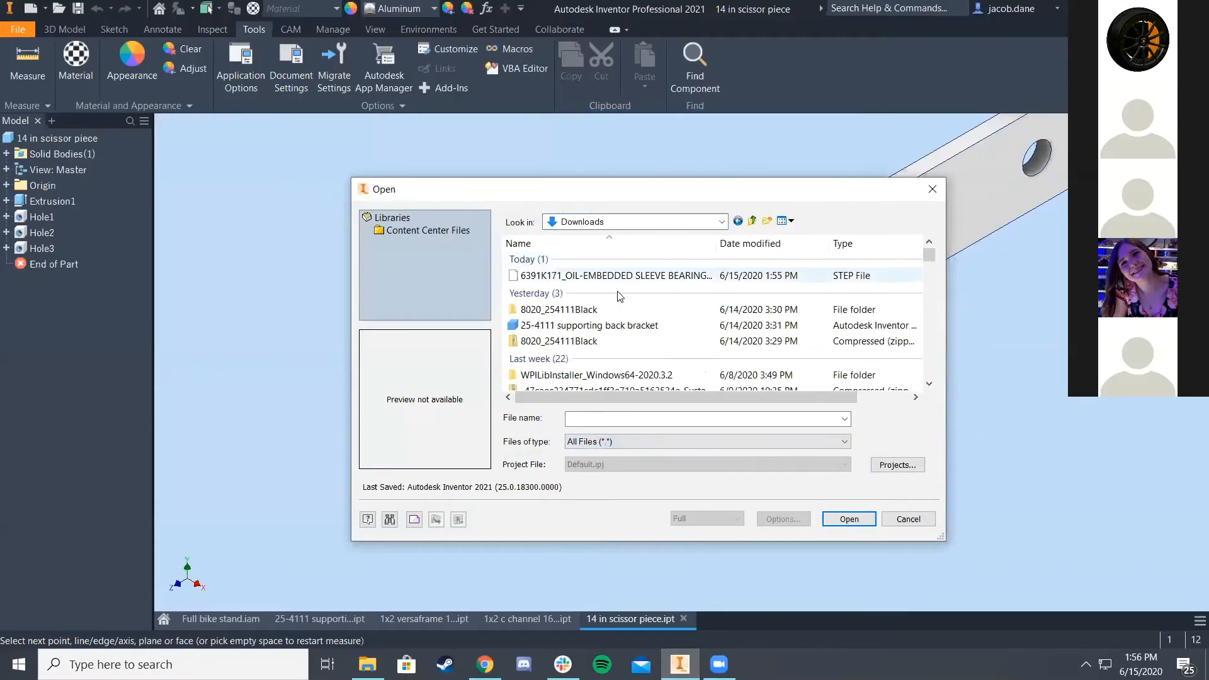
# Step: Import 6391K171_OIL-EMBEDDED SLEEVE BEARING.STEP as a converted model, keeping the length units from source
pyautogui.click(850, 519)
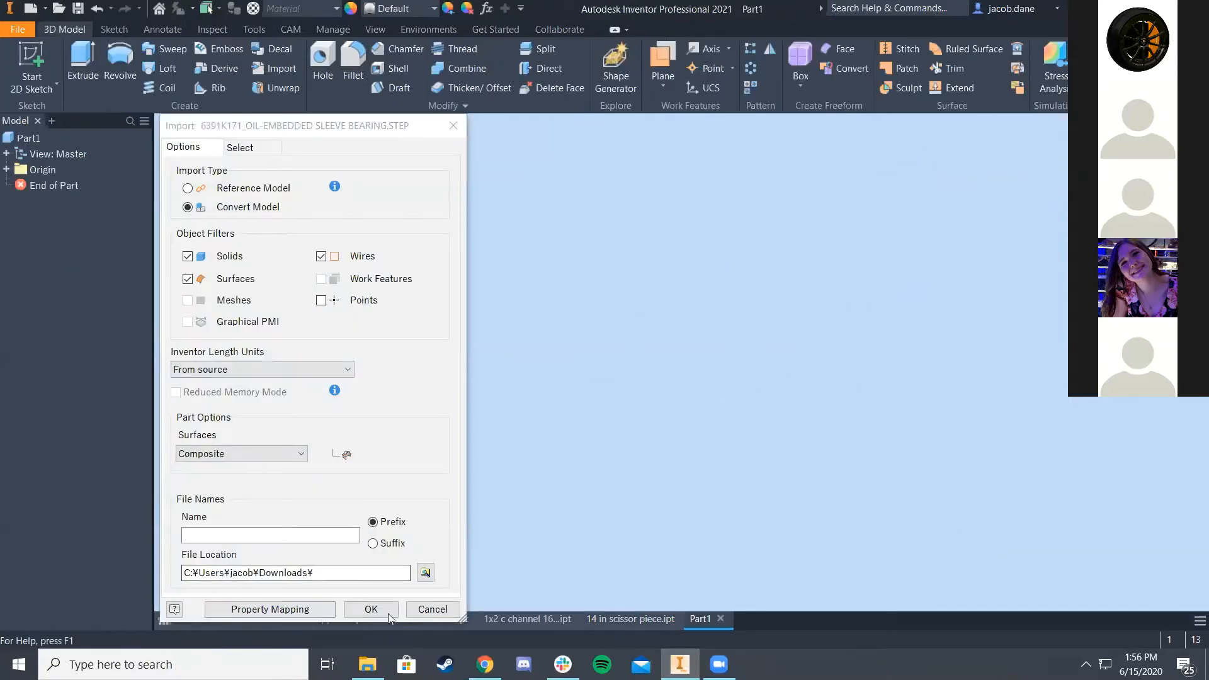
pyautogui.click(371, 609)
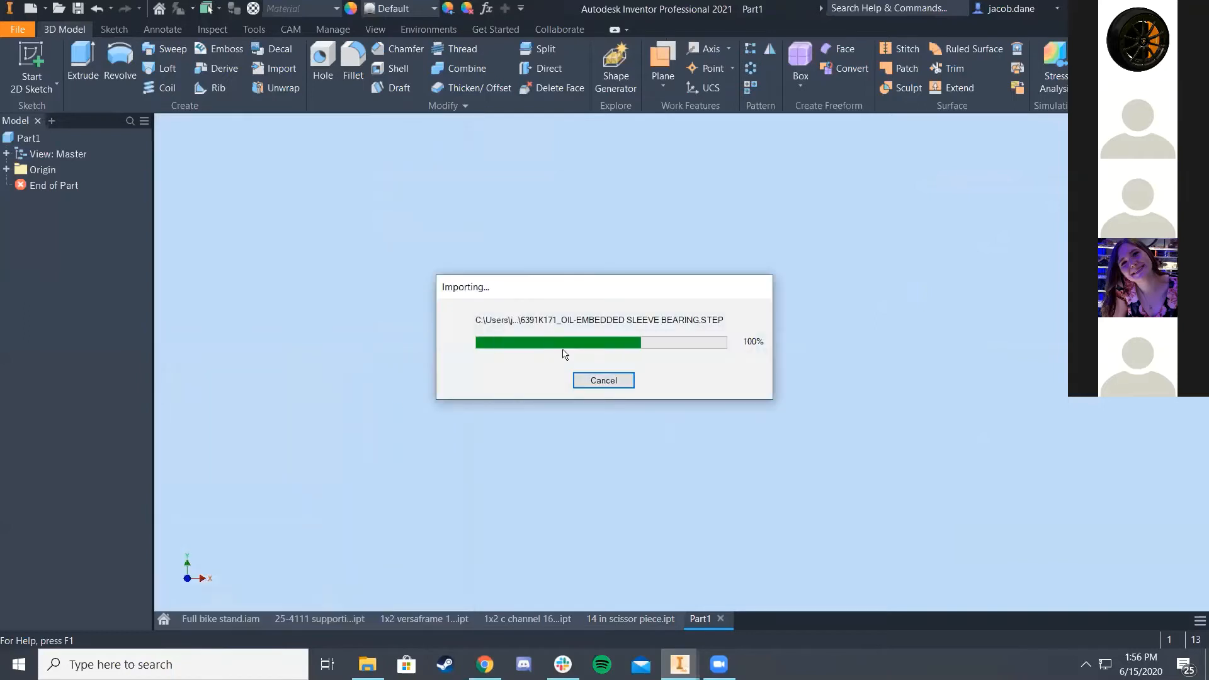
pyautogui.scroll(-5, 792, 353)
pyautogui.moveTo(792, 380); pyautogui.dragTo(659, 403, button='middle')
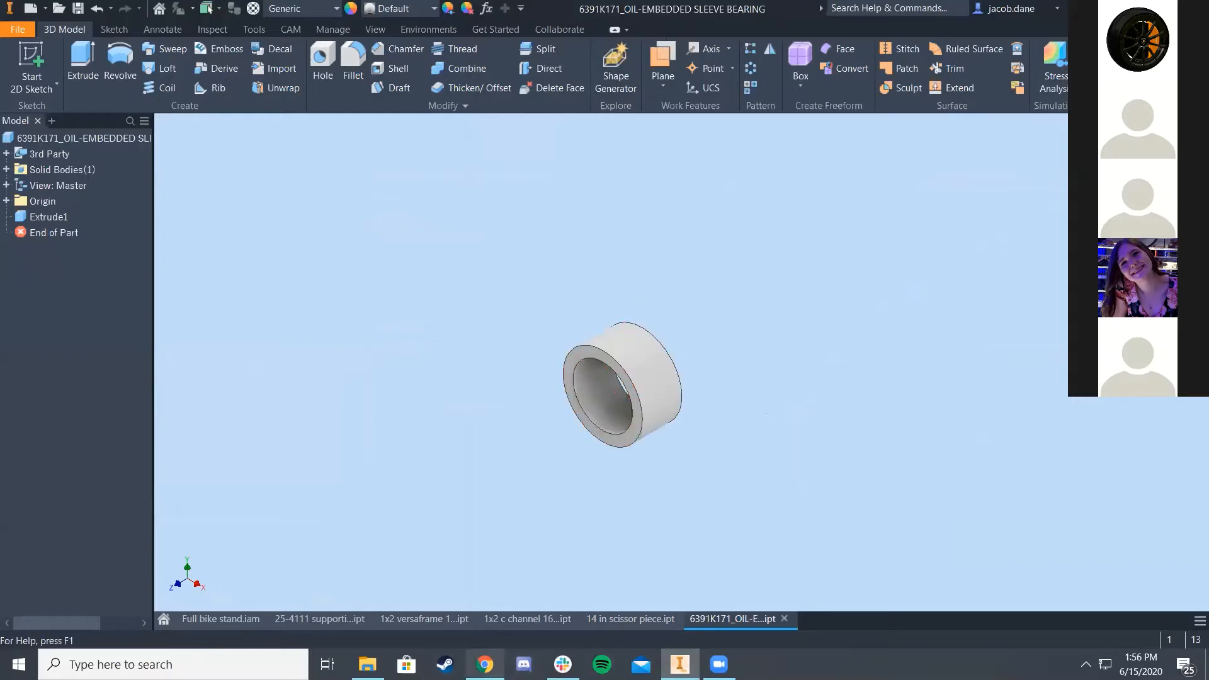
# Step: Switch to Chrome to review the bearing's dimensioned drawing, and return to the imported part in Inventor
pyautogui.click(485, 665)
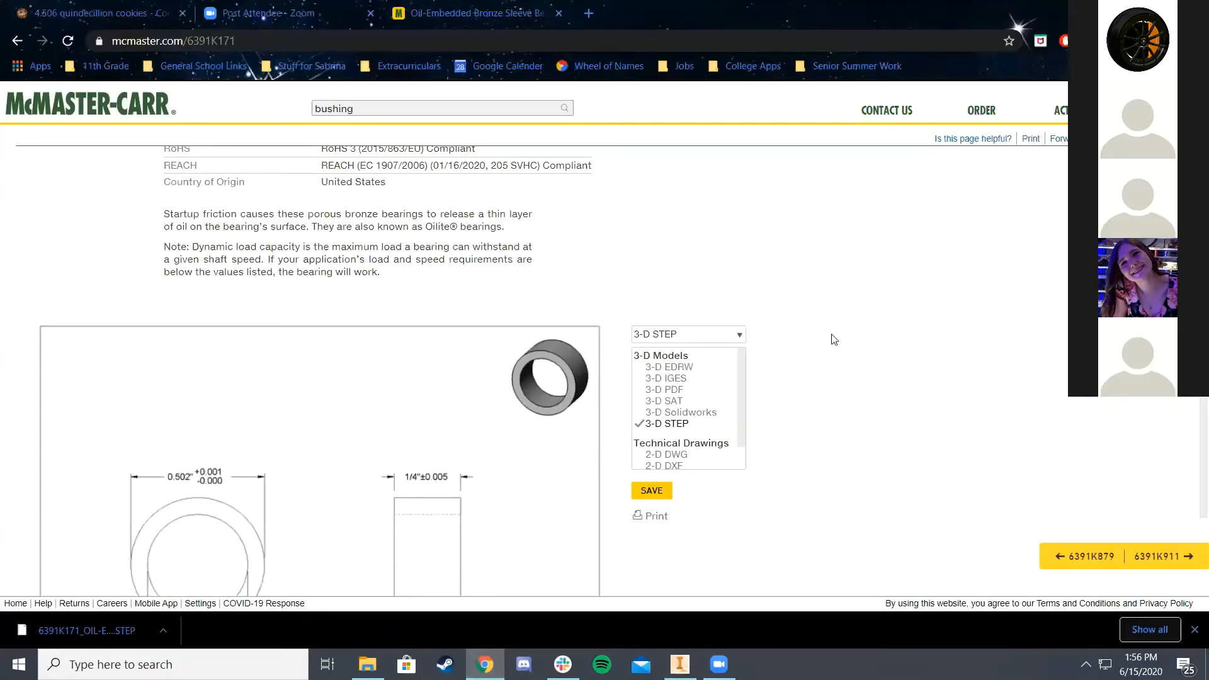
pyautogui.scroll(-3, 688, 364)
pyautogui.scroll(1, 629, 371)
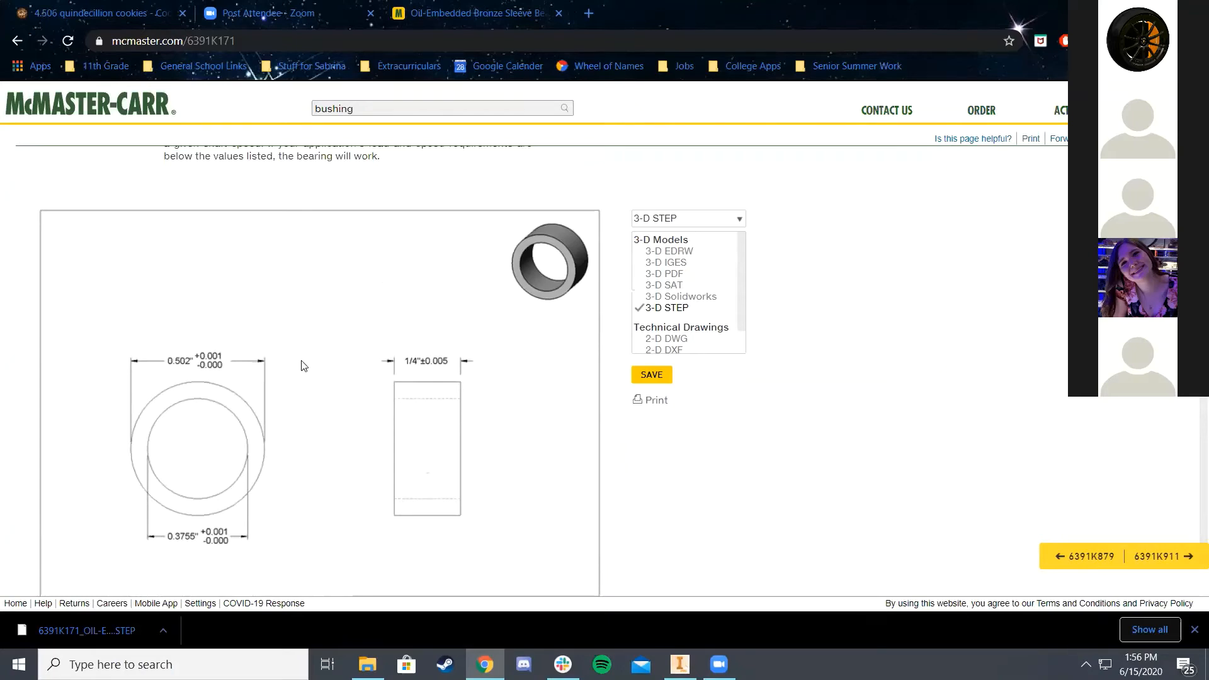
pyautogui.scroll(-1, 235, 339)
pyautogui.scroll(1, 511, 338)
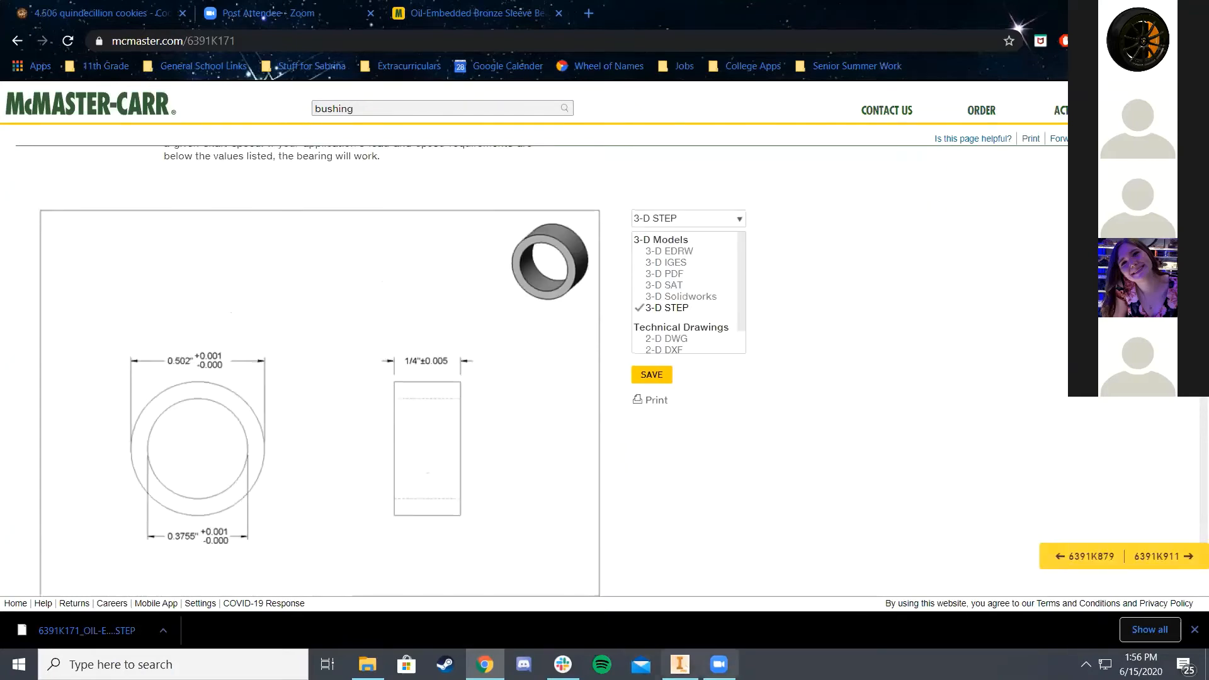
pyautogui.click(680, 665)
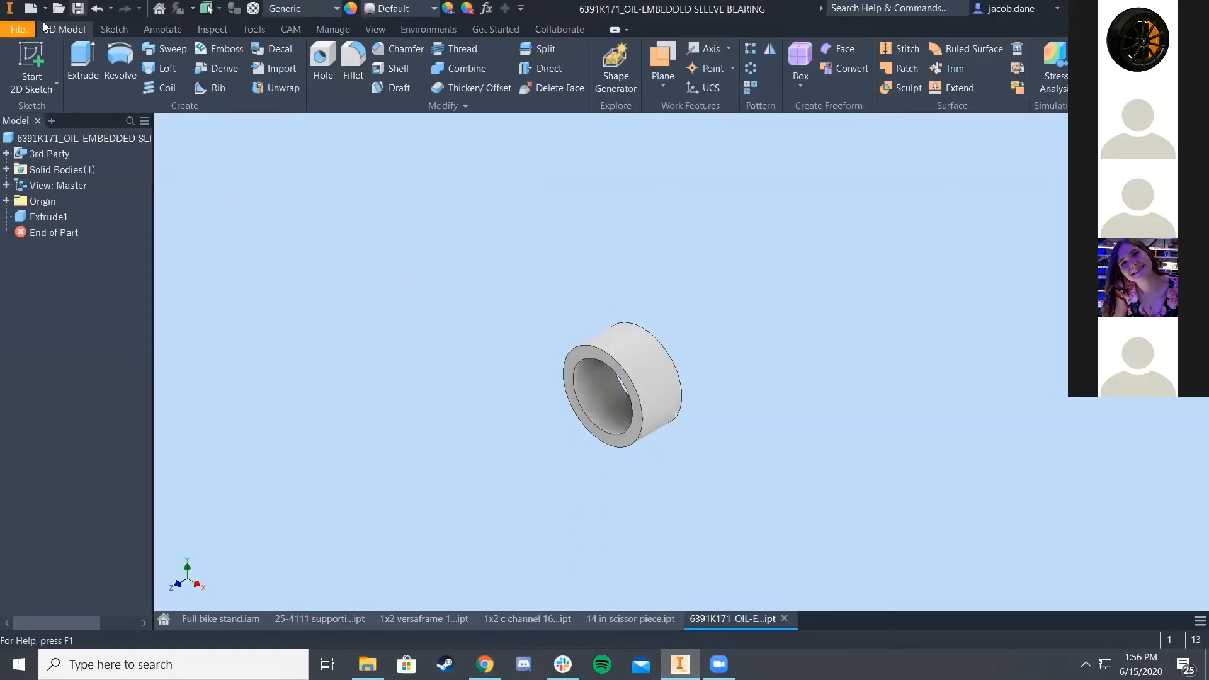
# Step: Start saving the bearing part under a new location, browsing to Documents > GrabCAD > 2020 Outreach > CAD Class Bike Stand 2
pyautogui.click(19, 29)
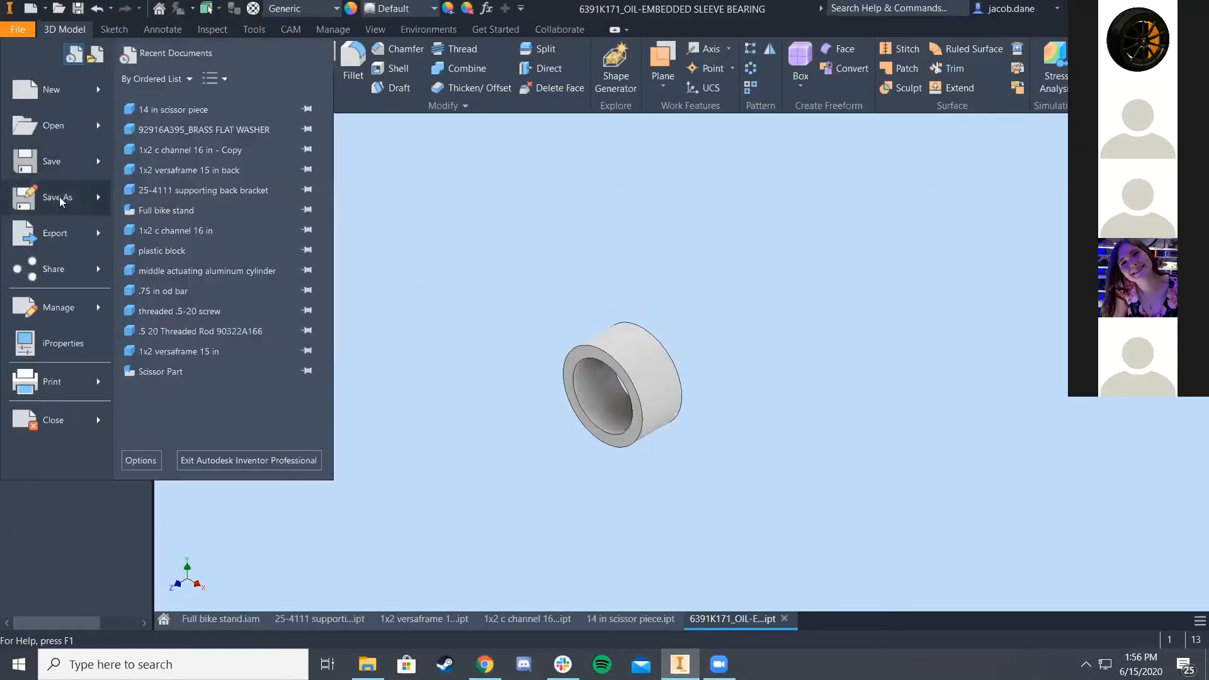
pyautogui.click(38, 197)
pyautogui.click(605, 223)
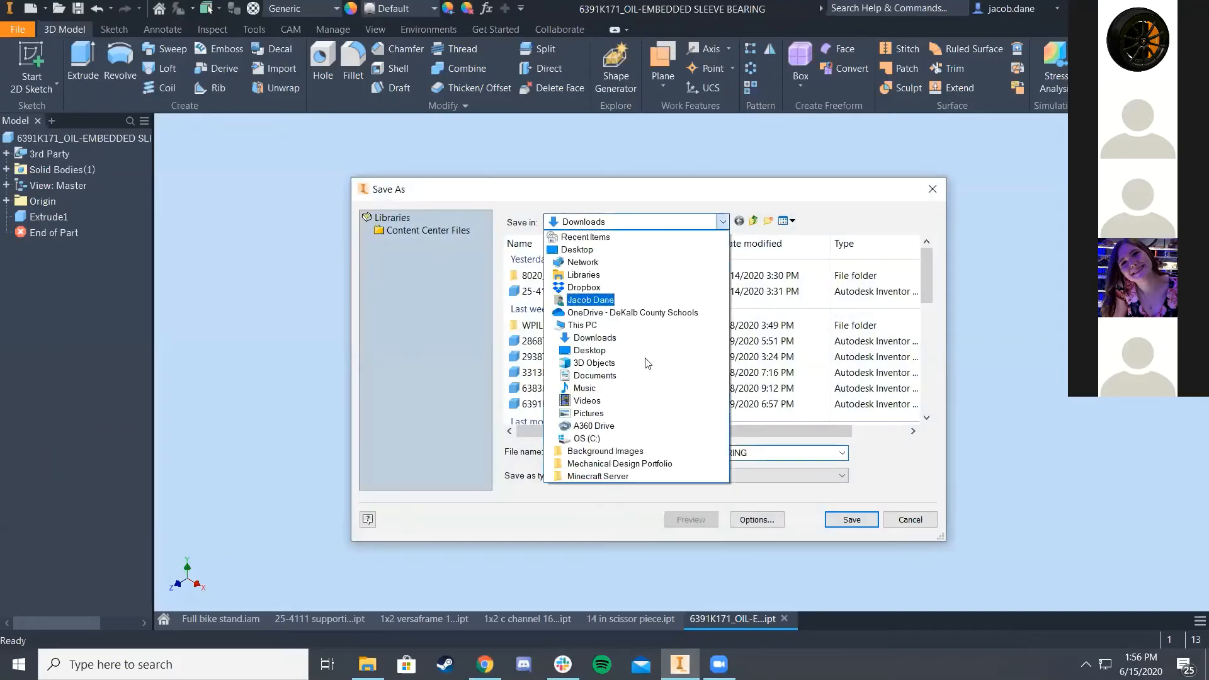
pyautogui.click(598, 378)
pyautogui.scroll(-3, 612, 348)
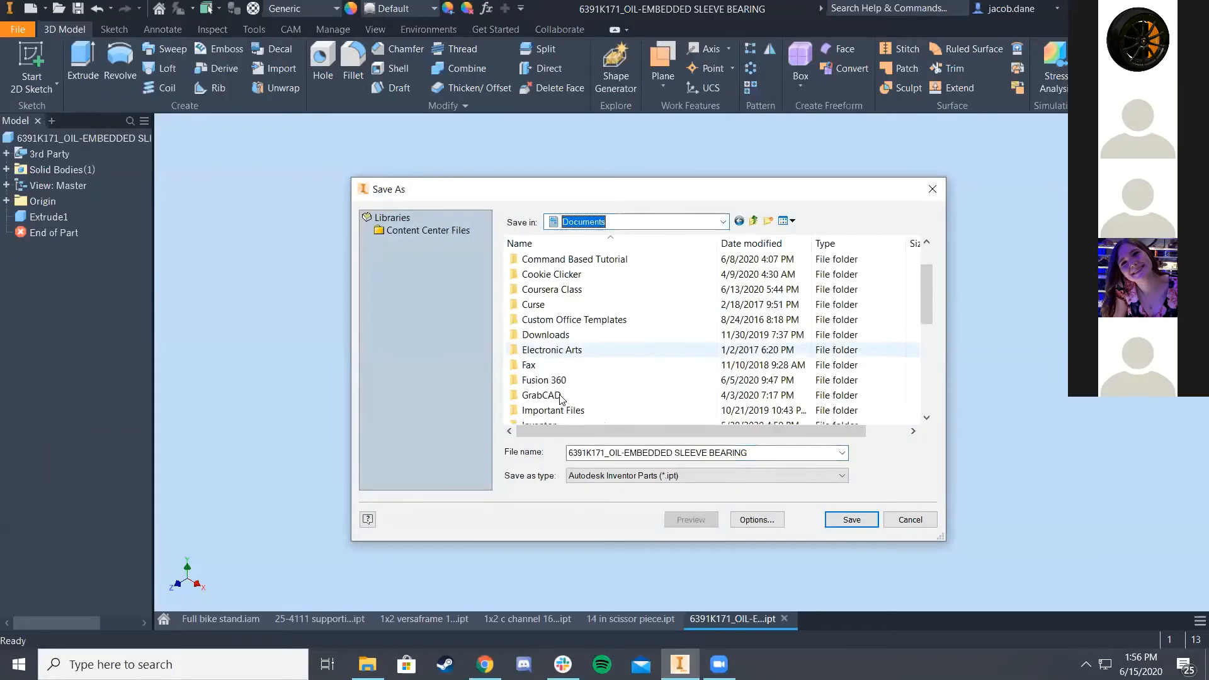
pyautogui.doubleClick(604, 348)
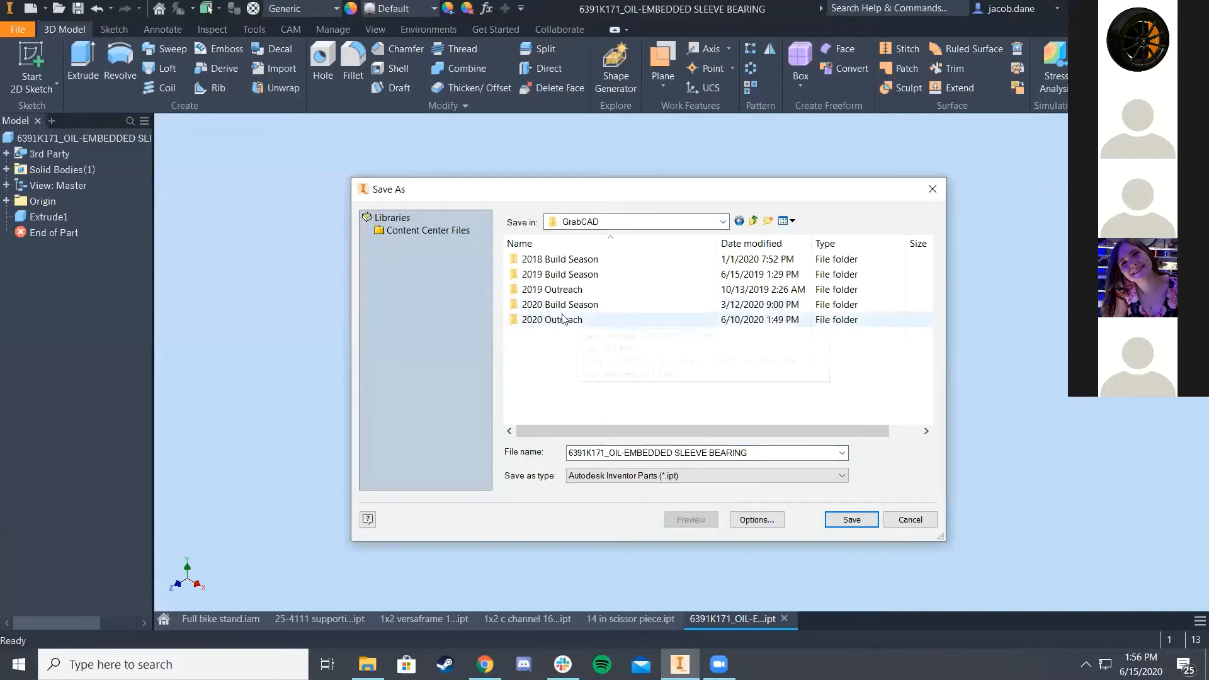
pyautogui.doubleClick(563, 319)
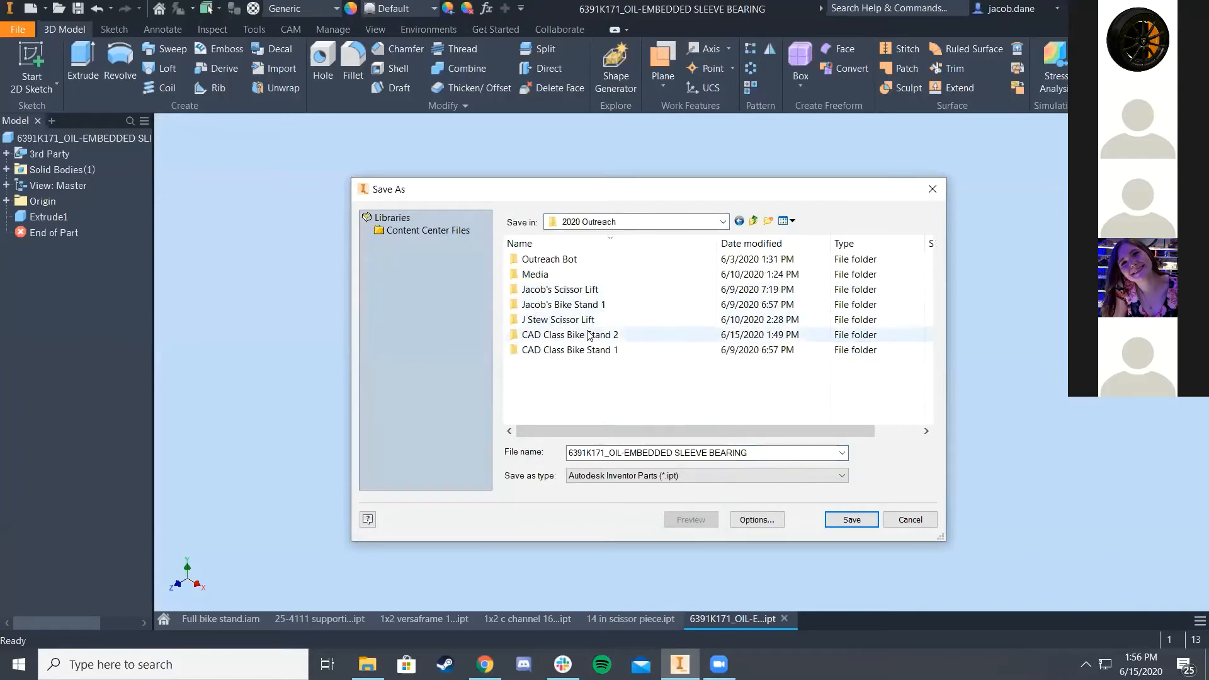
pyautogui.doubleClick(588, 335)
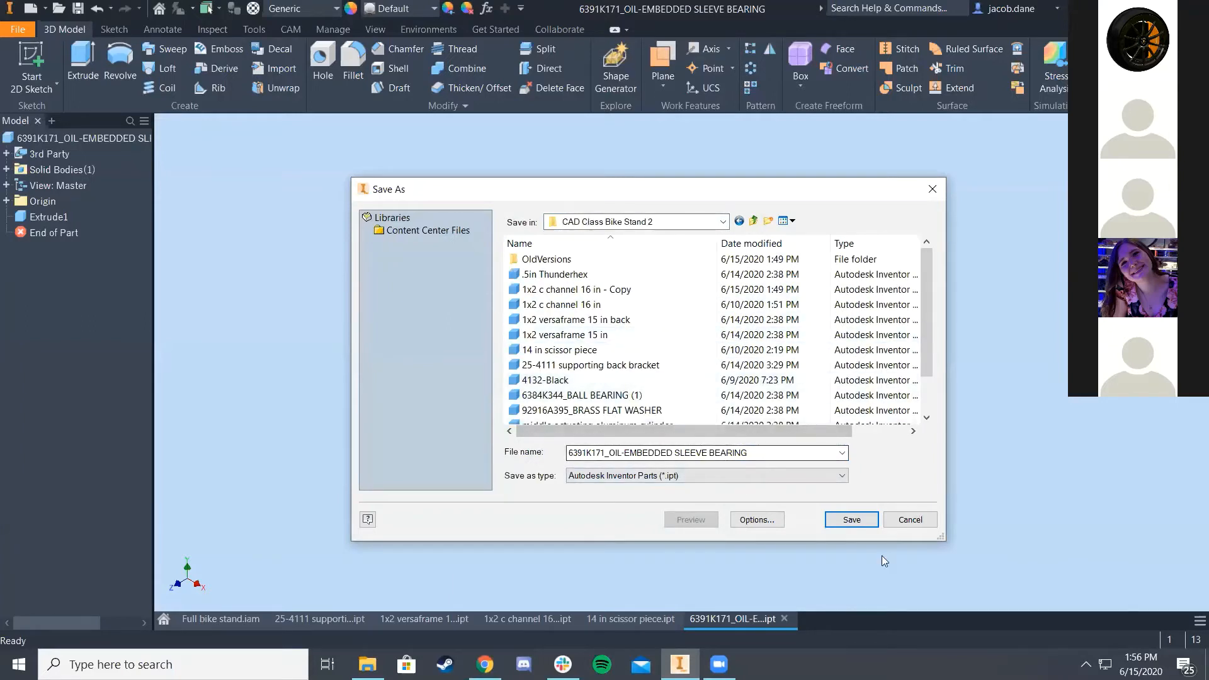
# Step: Shorten the file name to 6391K171_SLEEVE BEARING and save the part as an Inventor part
pyautogui.tripleClick(699, 456)
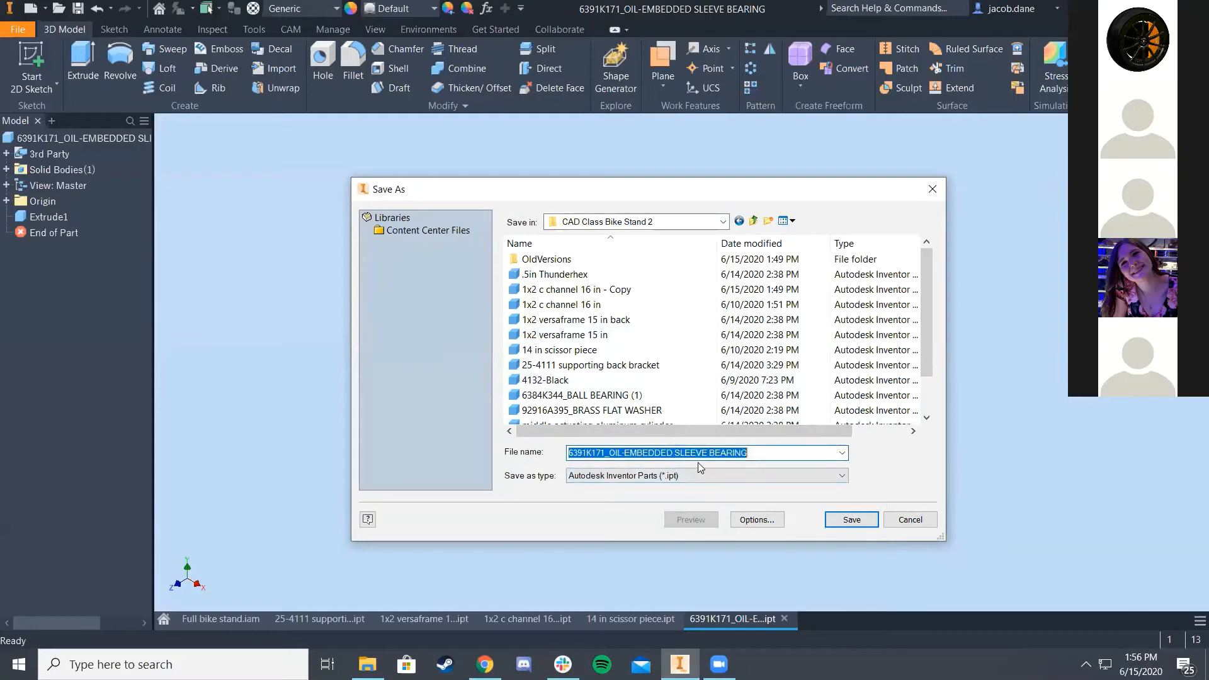
pyautogui.click(678, 455)
pyautogui.press('BackSpace')
pyautogui.press('BackSpace')
pyautogui.press('BackSpace')
pyautogui.press('BackSpace')
pyautogui.press('BackSpace')
pyautogui.press('BackSpace')
pyautogui.press('BackSpace')
pyautogui.press('BackSpace')
pyautogui.press('BackSpace')
pyautogui.press('BackSpace')
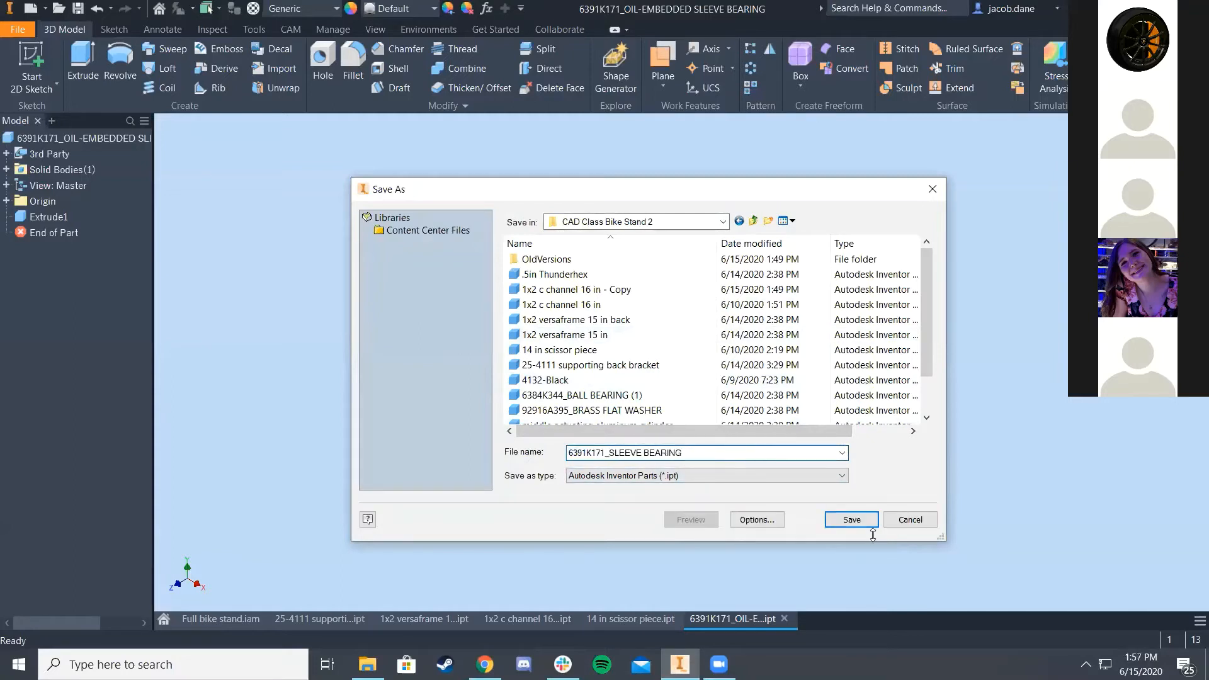
pyautogui.click(855, 525)
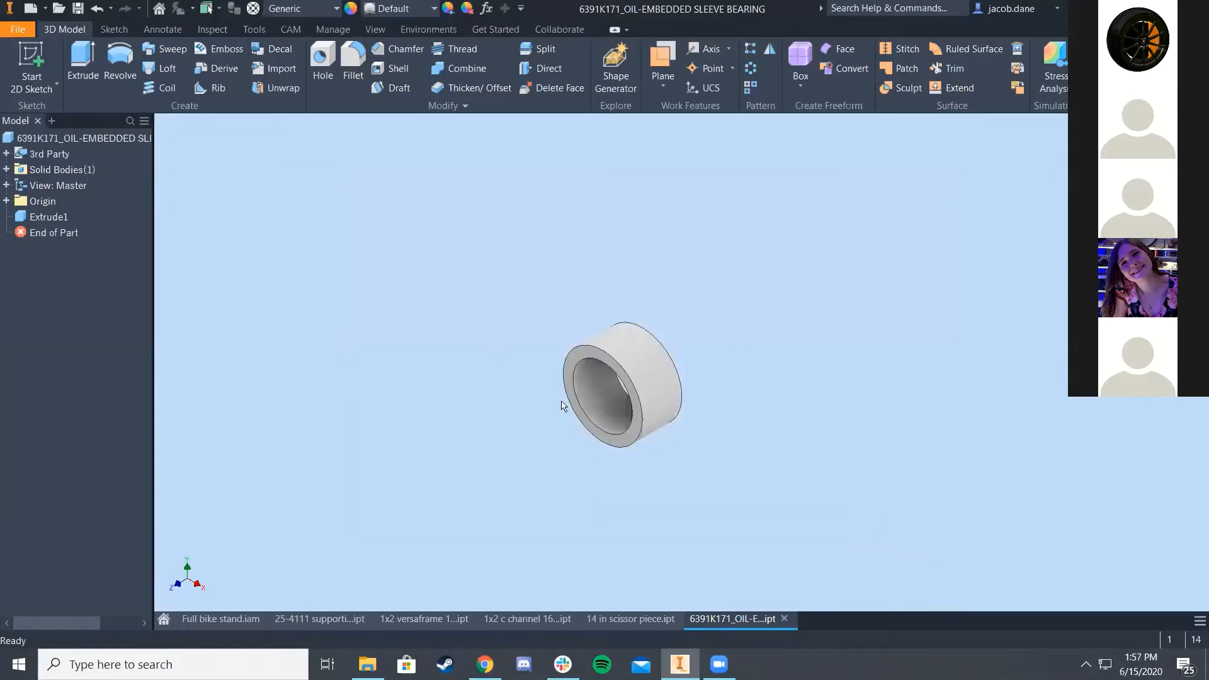
pyautogui.scroll(3, 557, 403)
# Step: Switch to Slack, open the #summercadtraining channel, and start attaching a file from the computer
pyautogui.click(563, 664)
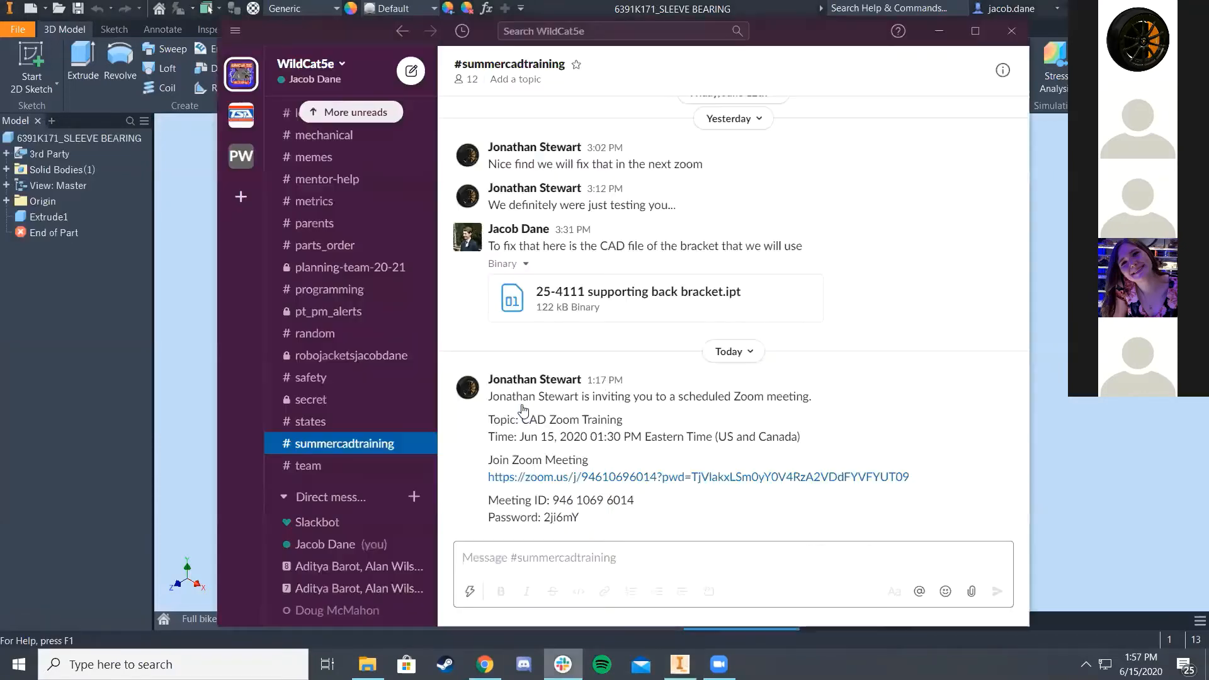
pyautogui.click(331, 422)
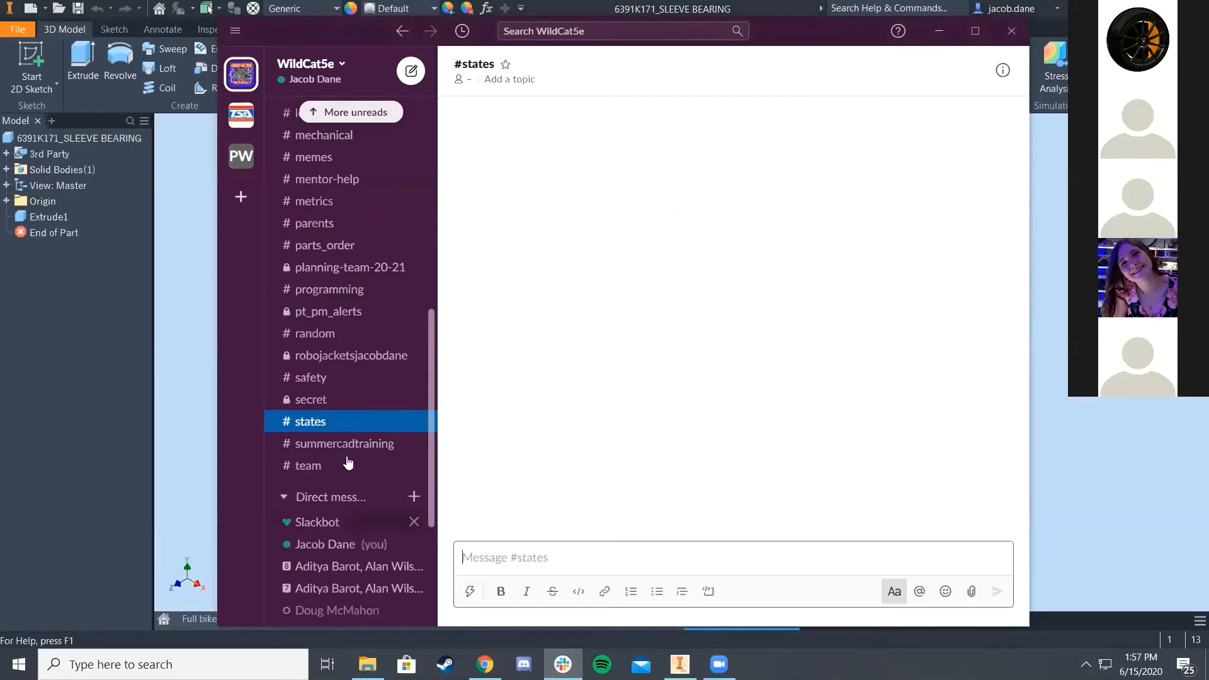
pyautogui.click(347, 444)
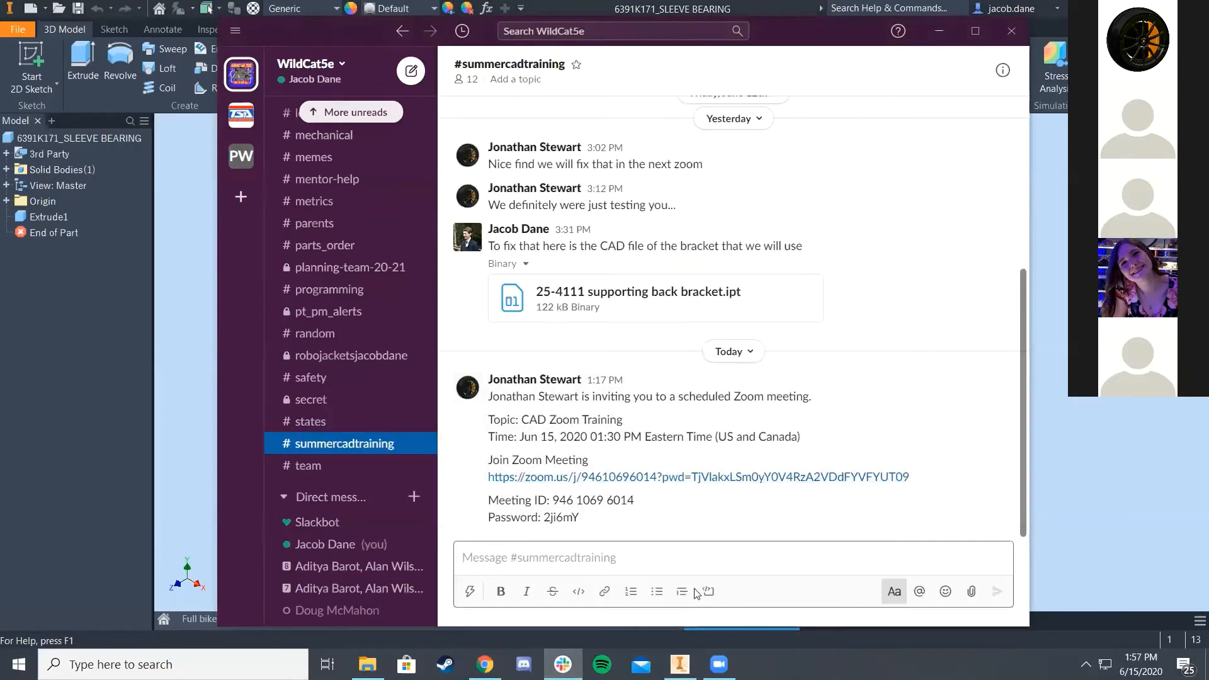
pyautogui.click(972, 592)
pyautogui.click(931, 566)
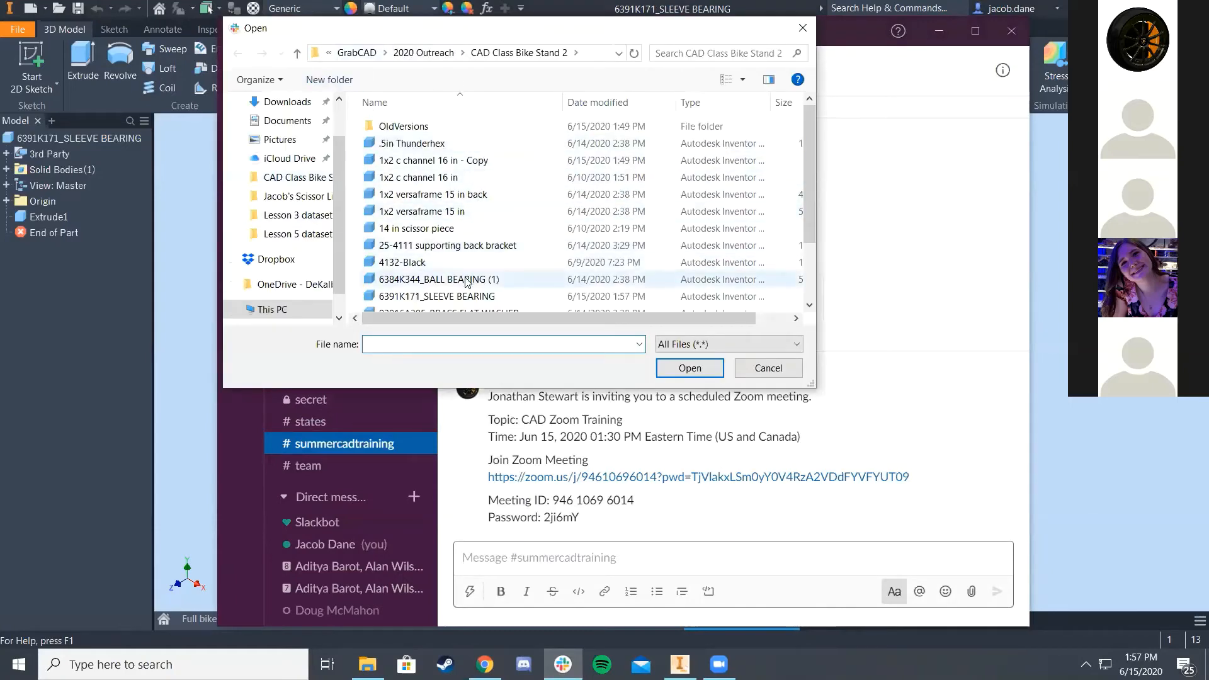
# Step: Attach 6391K171_SLEEVE BEARING from the CAD Class Bike Stand 2 folder, post it to the channel, and return to Inventor
pyautogui.click(453, 296)
pyautogui.scroll(-1, 465, 296)
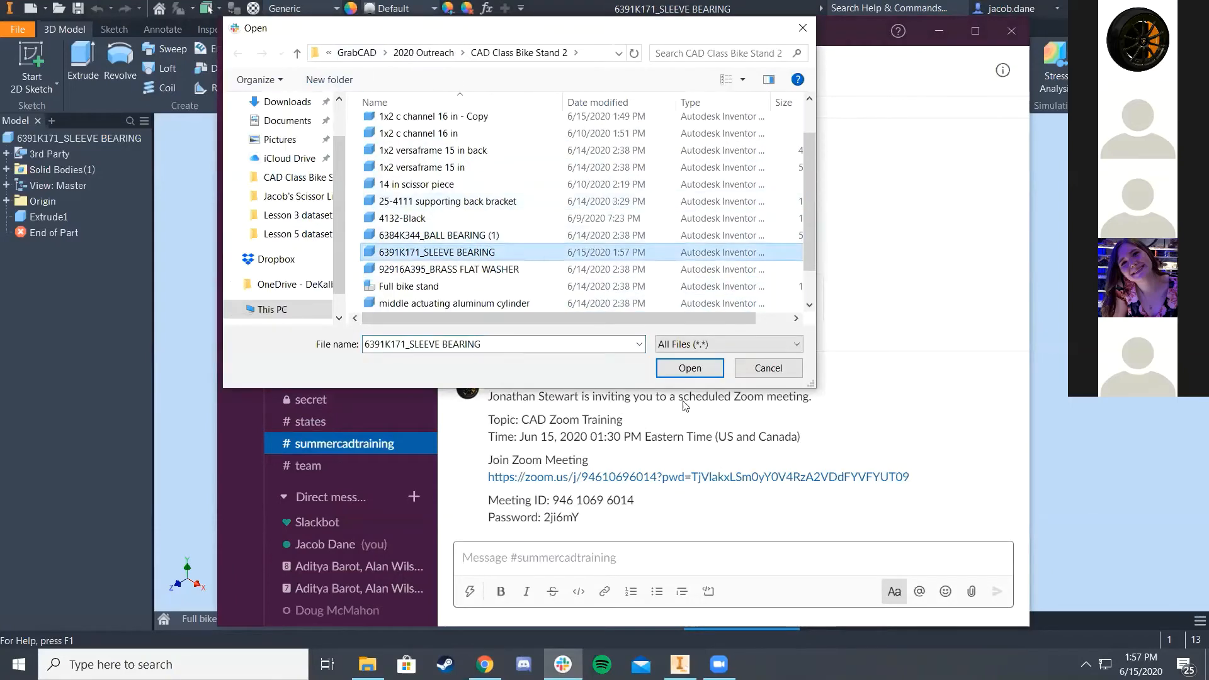
pyautogui.click(683, 371)
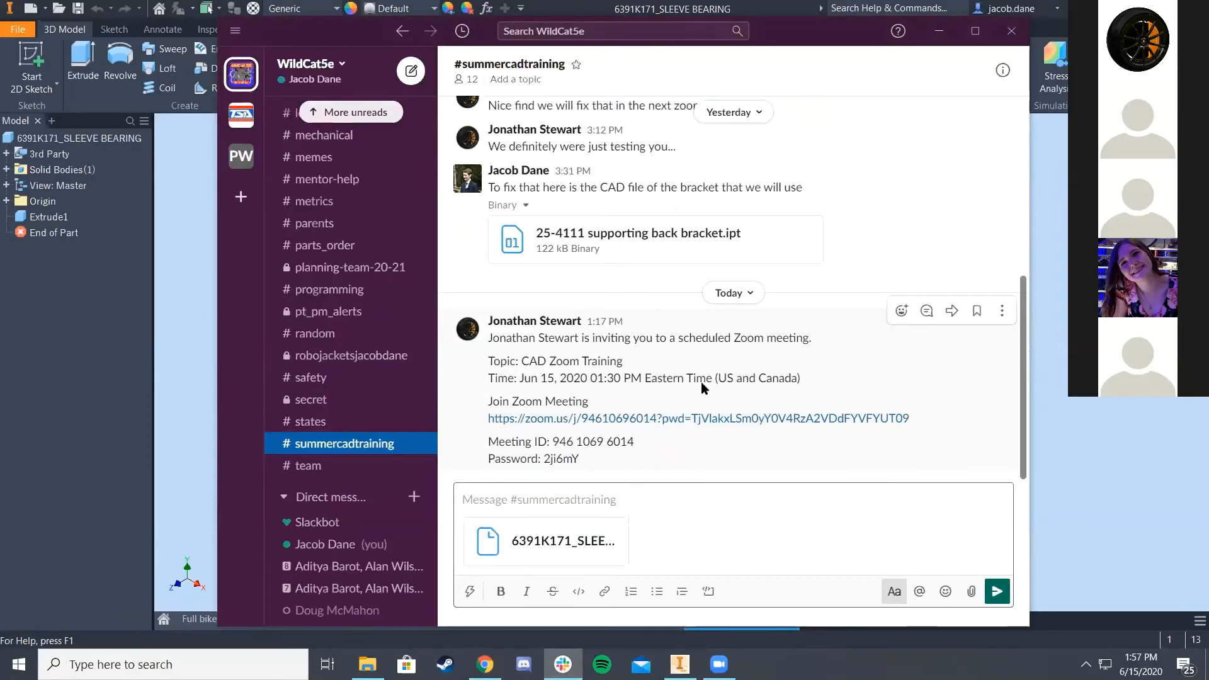
pyautogui.click(997, 590)
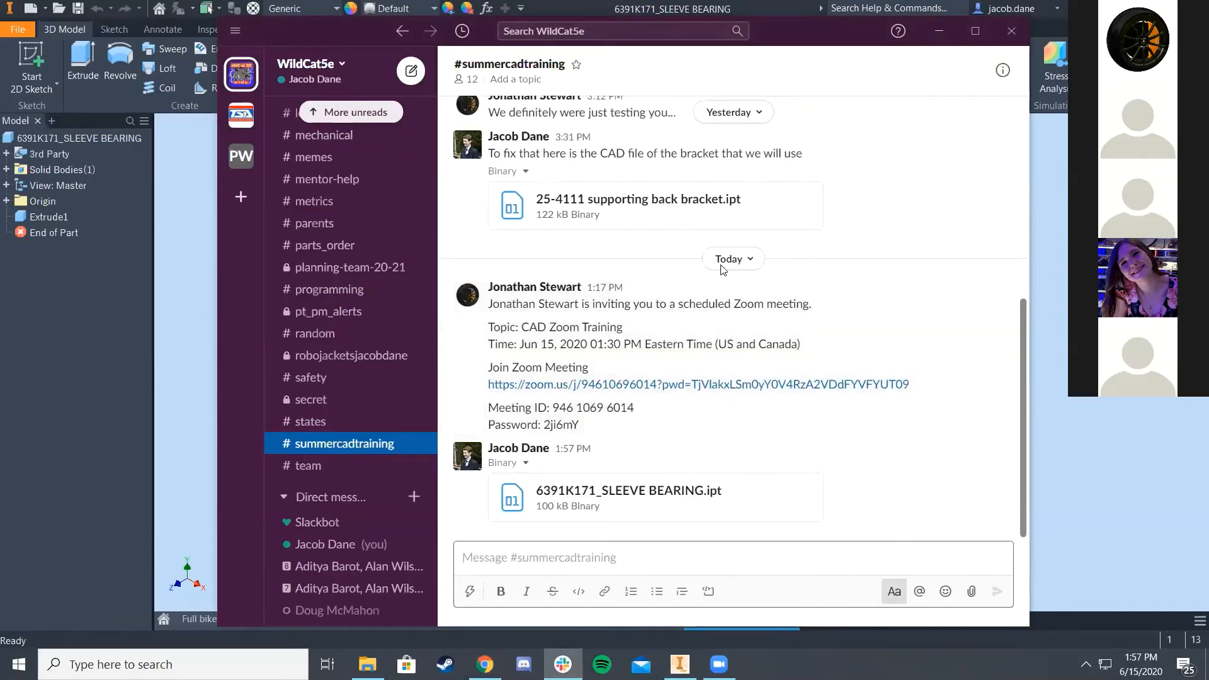
pyautogui.click(1109, 492)
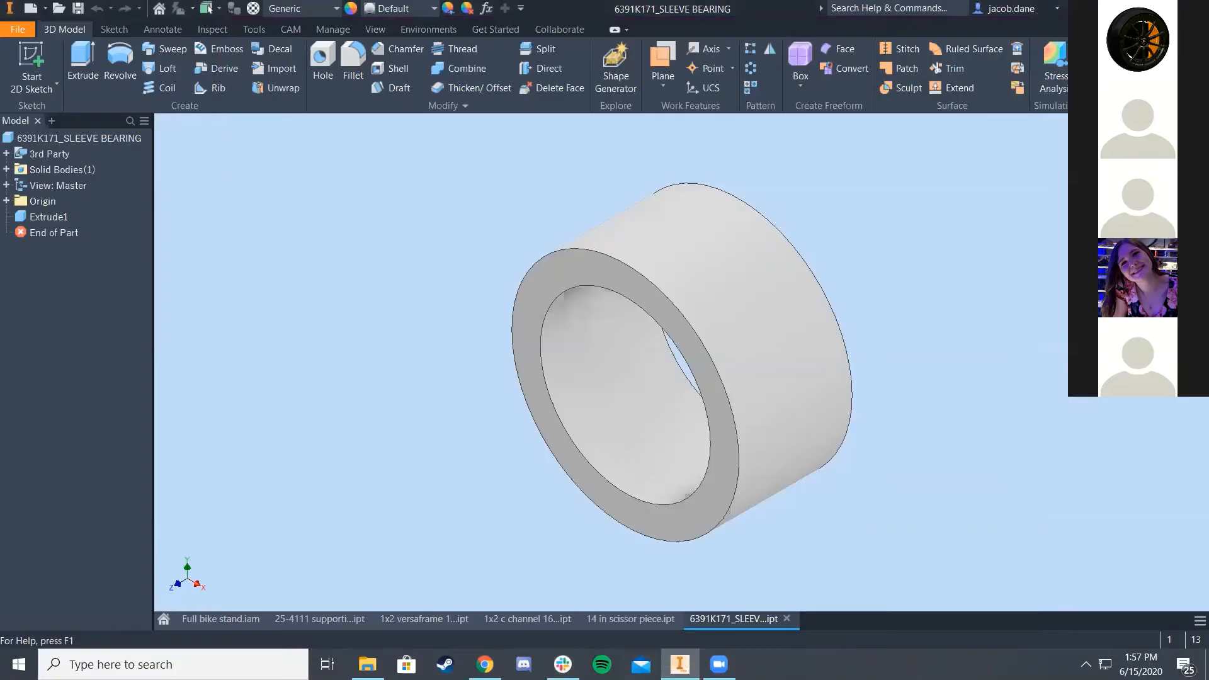
# Step: Switch to the Full bike stand assembly and examine the scissor linkage's pivot holes, cross bars and base frame
pyautogui.scroll(5, 502, 369)
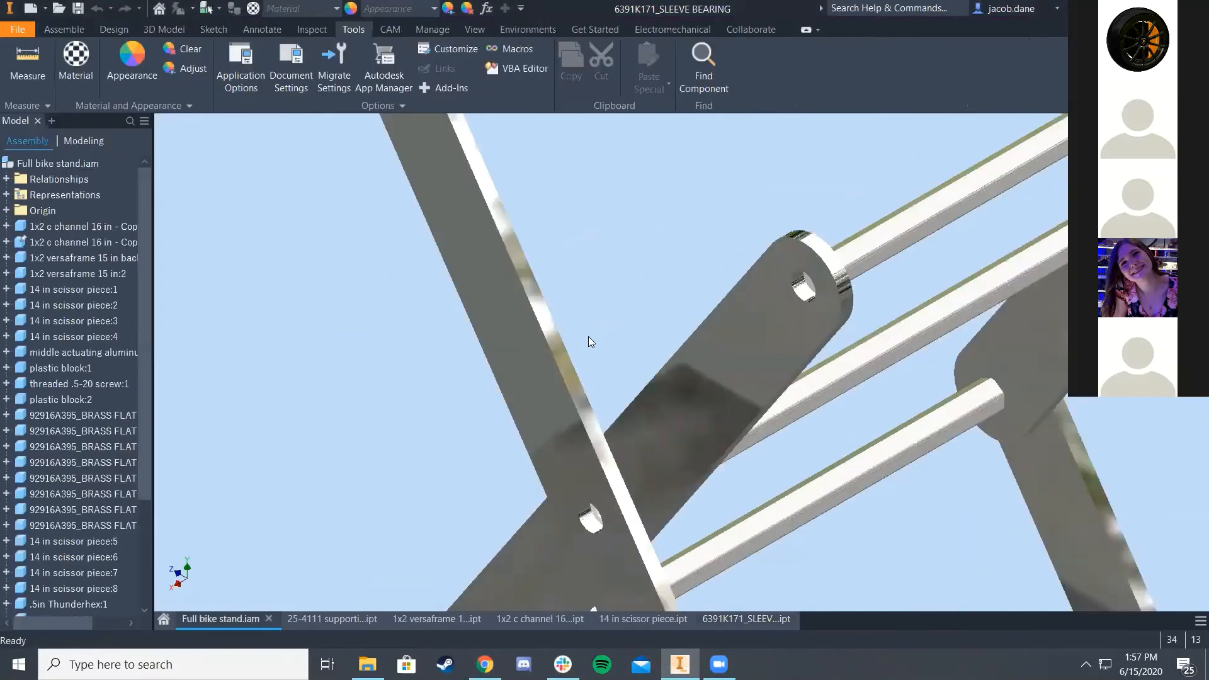
pyautogui.scroll(3, 588, 336)
pyautogui.moveTo(588, 336); pyautogui.dragTo(493, 307, button='middle')
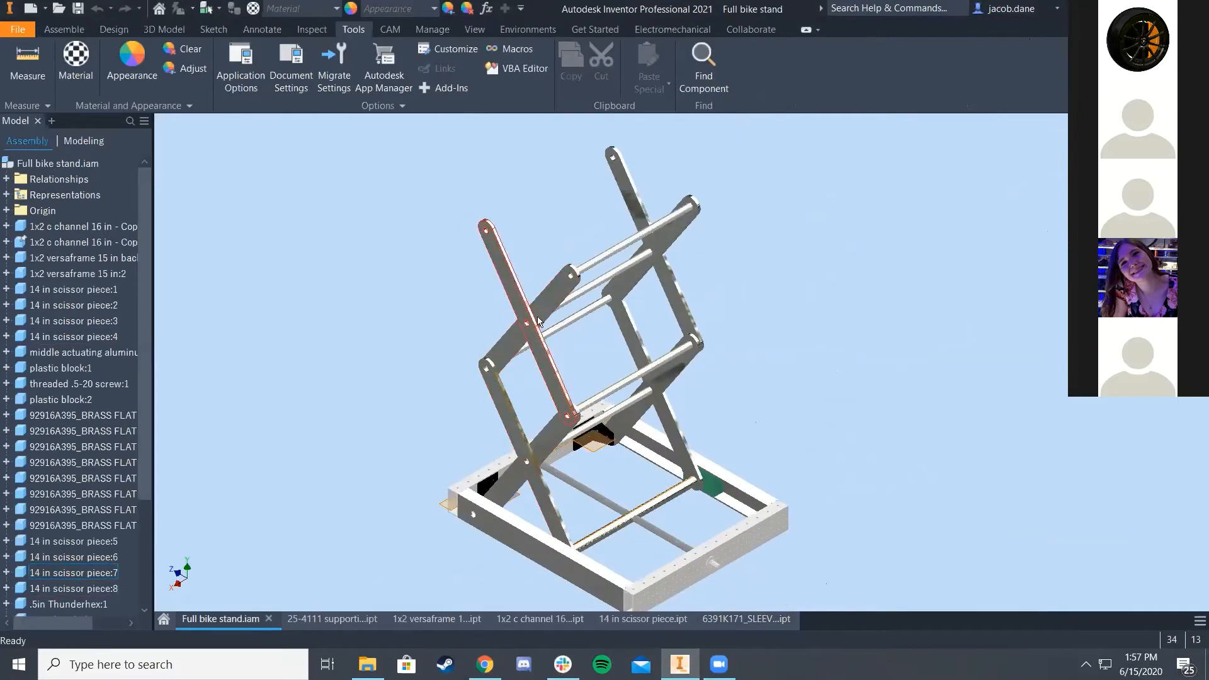
pyautogui.scroll(-3, 538, 320)
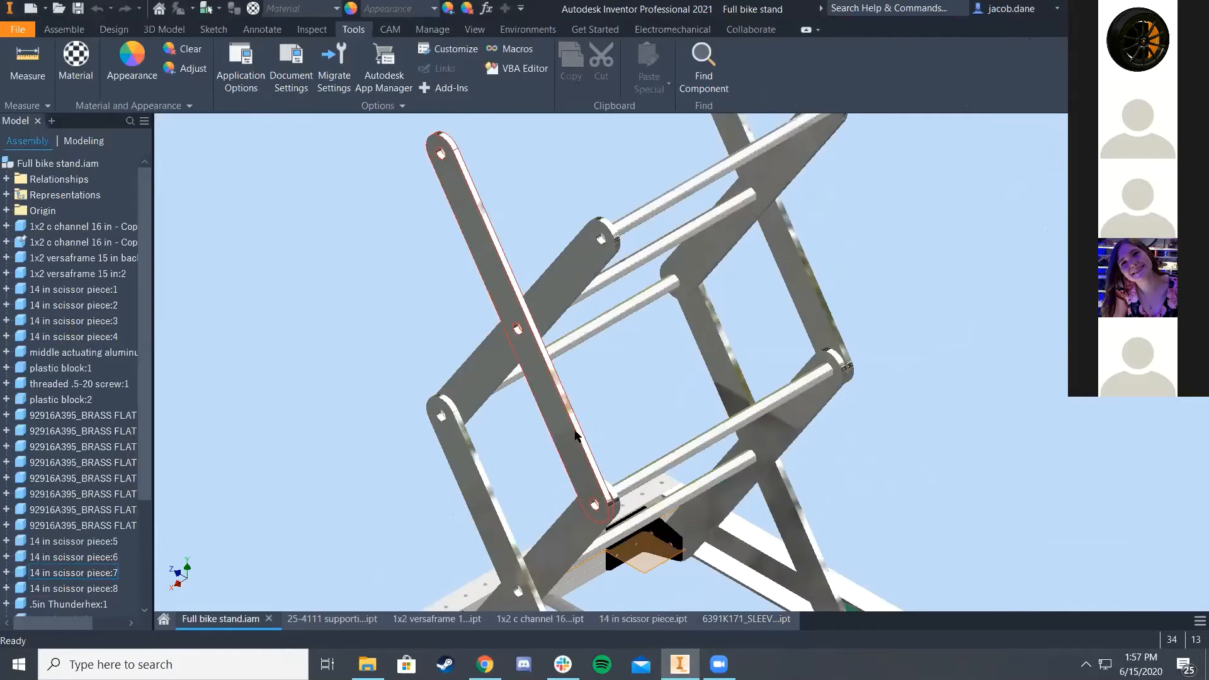
pyautogui.scroll(-2, 592, 511)
pyautogui.scroll(3, 594, 510)
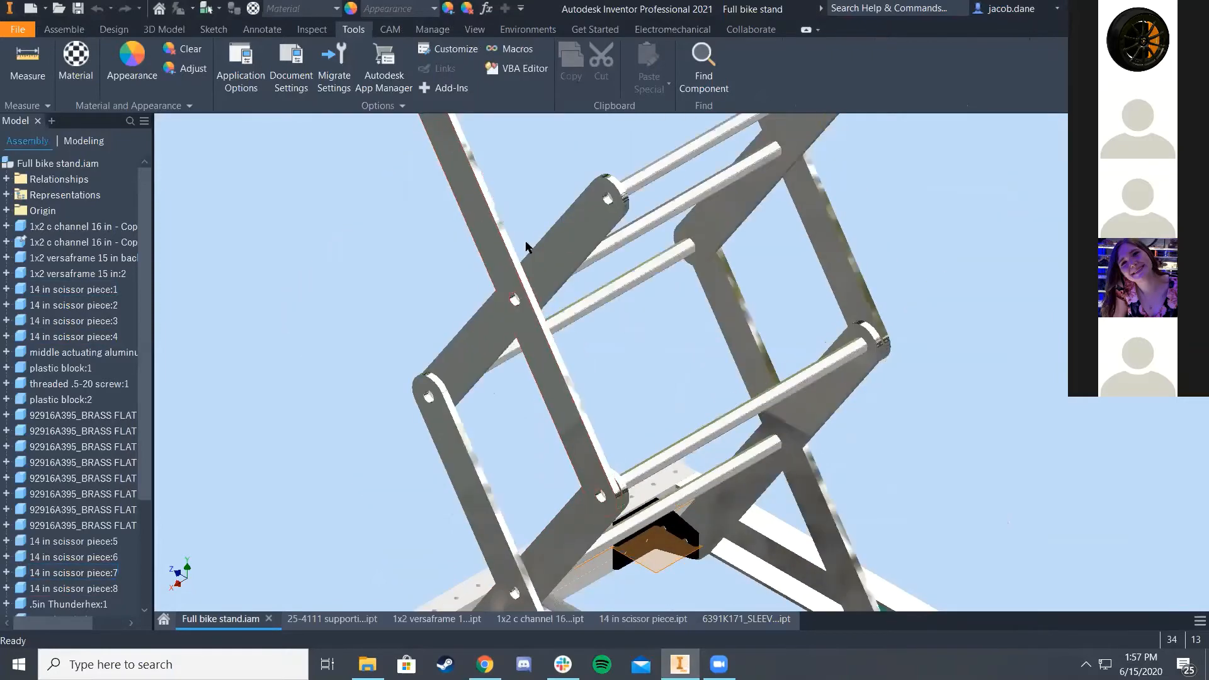
pyautogui.scroll(-5, 426, 430)
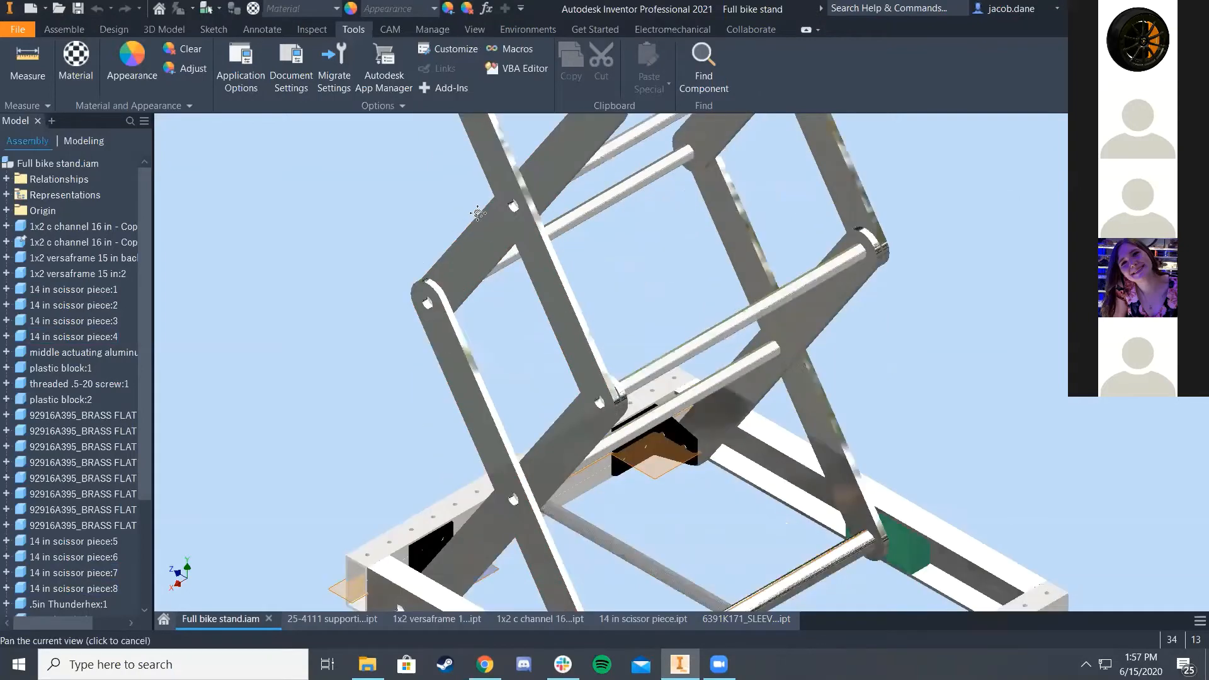
pyautogui.moveTo(528, 340); pyautogui.dragTo(498, 405, button='middle')
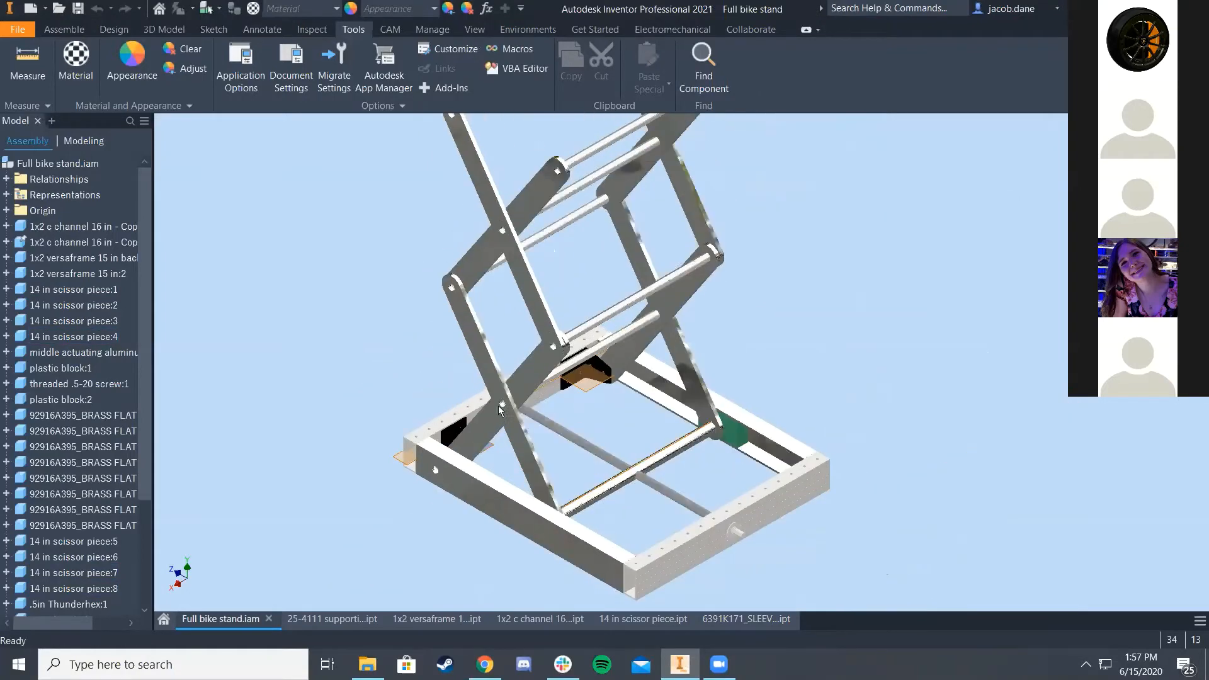
pyautogui.moveTo(467, 128); pyautogui.dragTo(398, 241, button='middle')
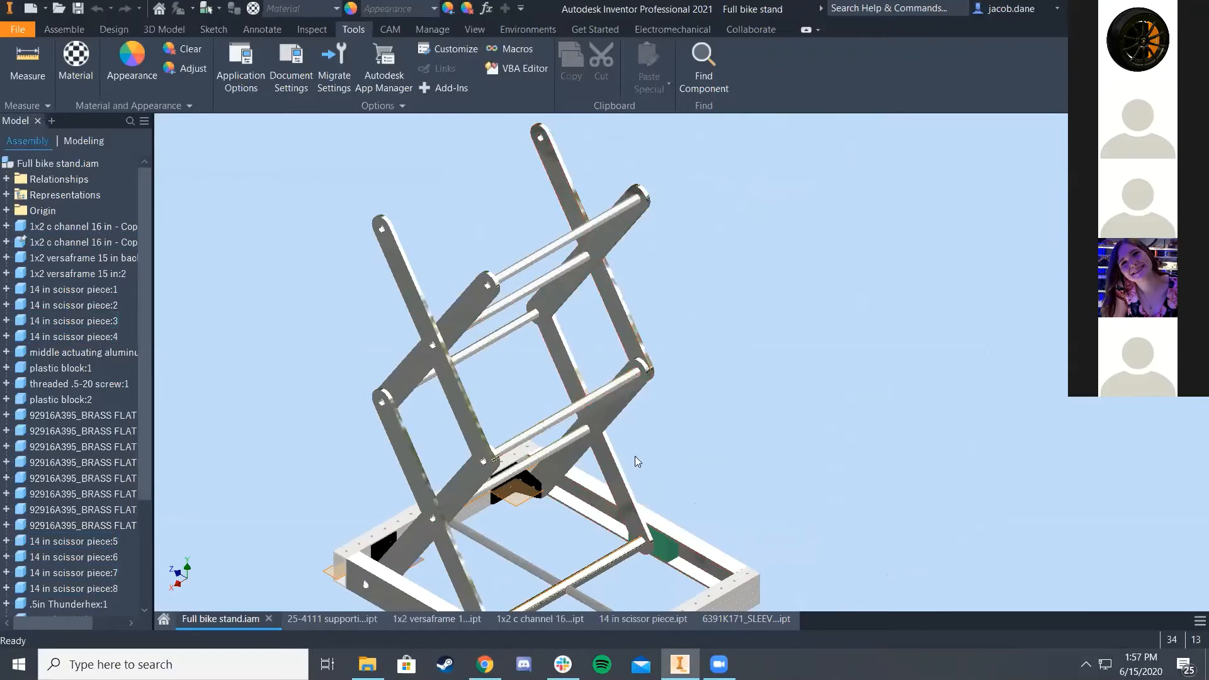
pyautogui.moveTo(634, 456); pyautogui.dragTo(663, 459, button='middle')
pyautogui.keyDown('shift'); pyautogui.moveTo(422, 516); pyautogui.dragTo(653, 397, button='middle'); pyautogui.keyUp('shift')
pyautogui.scroll(-5, 700, 326)
pyautogui.middleClick(512, 458)
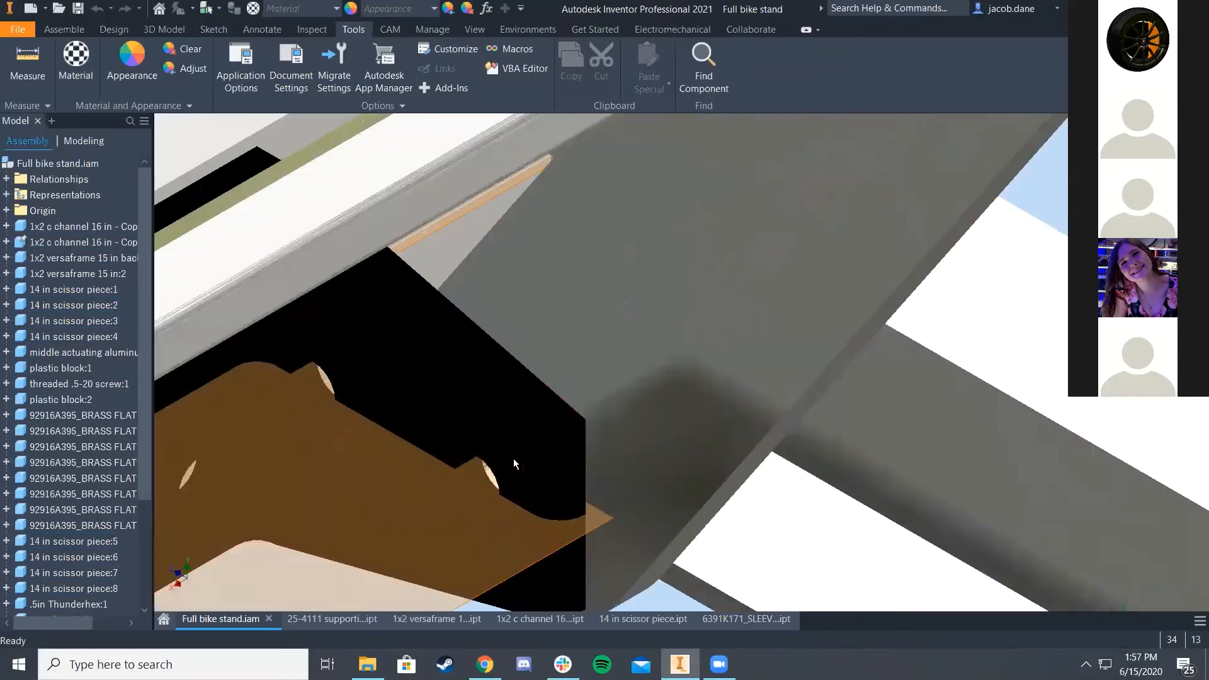
pyautogui.press('Escape')
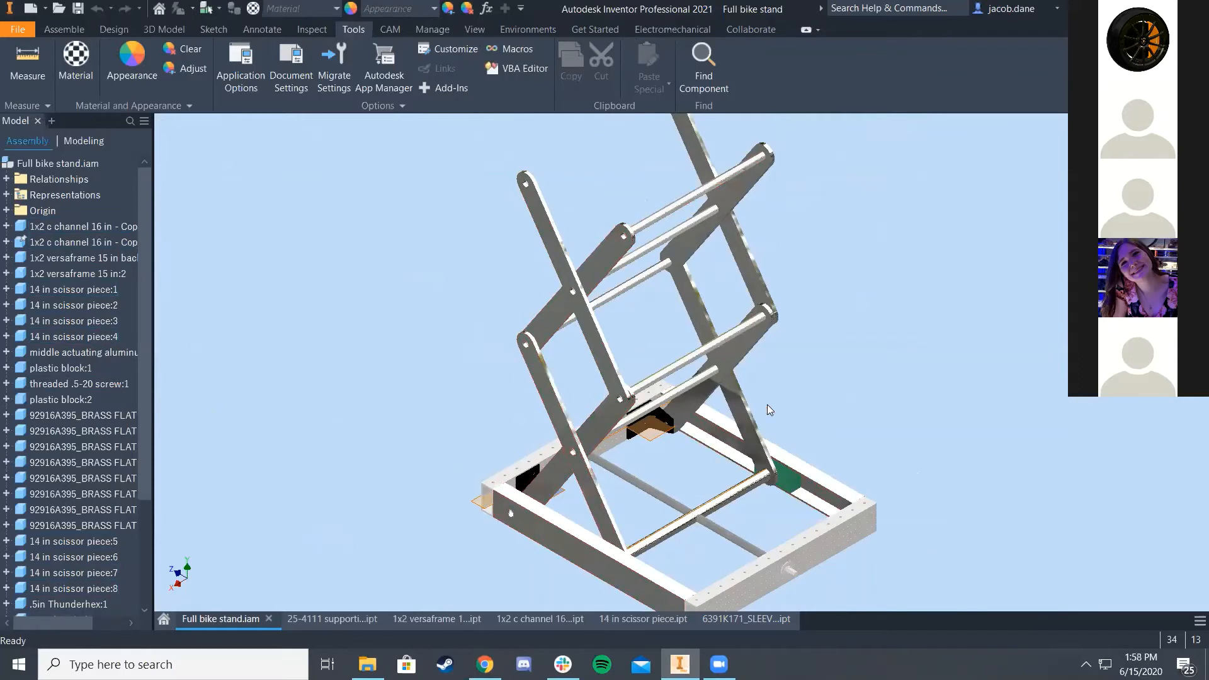
pyautogui.moveTo(804, 410); pyautogui.dragTo(665, 390, button='middle')
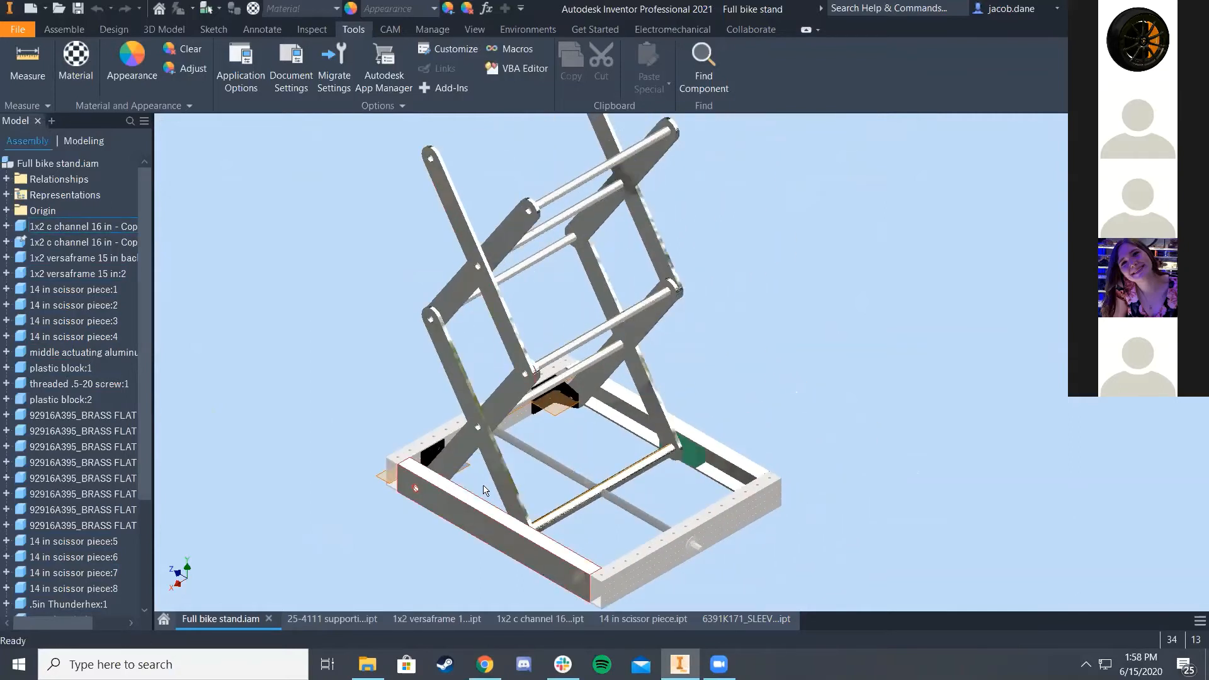
pyautogui.scroll(-5, 639, 441)
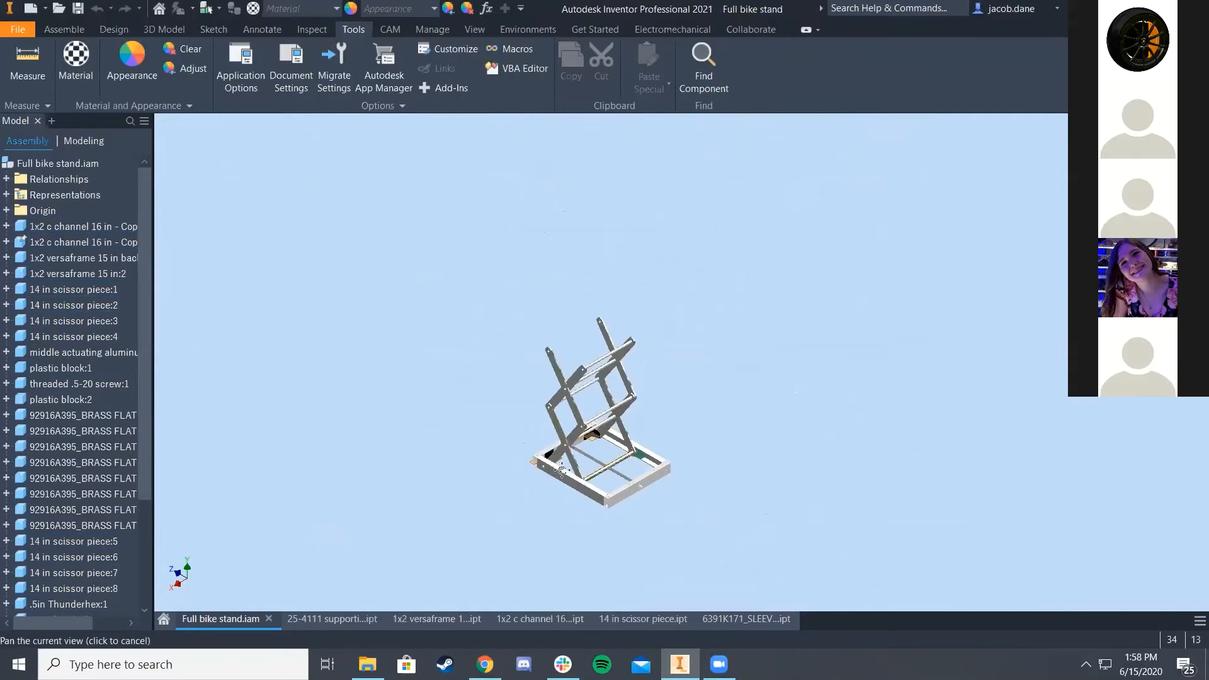
# Step: Start placing a component in the assembly, choosing 6391K171_SLEEVE BEARING from the CAD Class Bike Stand 2 folder
pyautogui.click(63, 30)
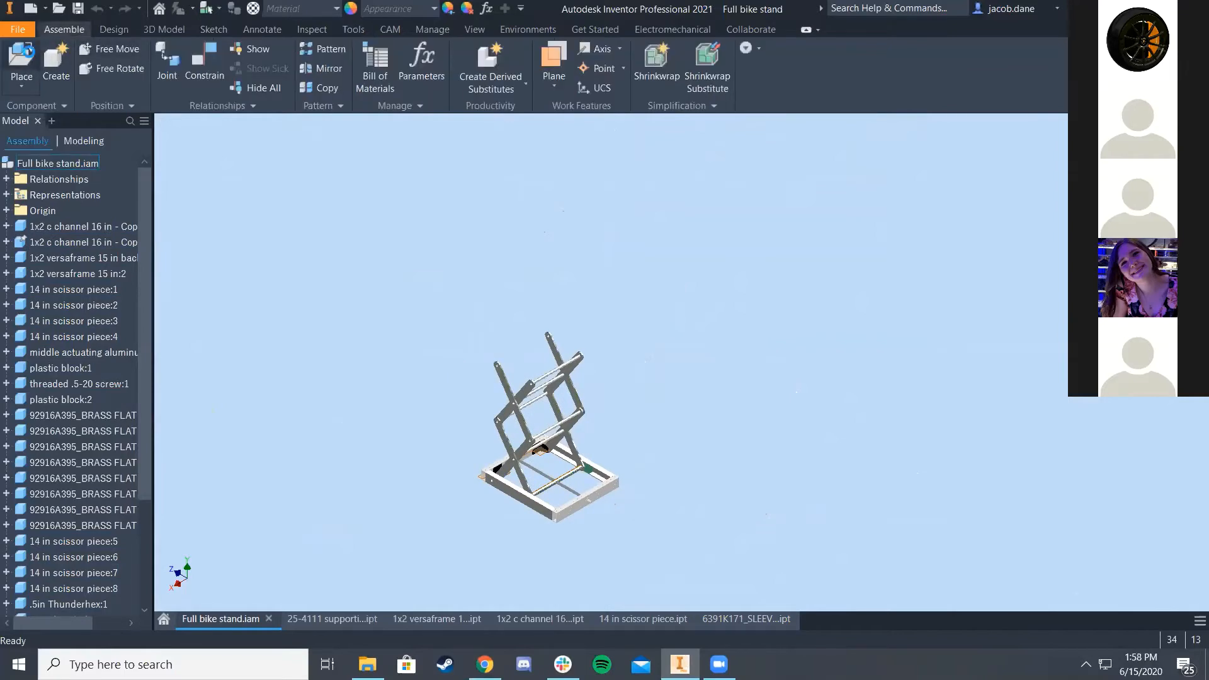
pyautogui.press('p')
pyautogui.scroll(-1, 592, 309)
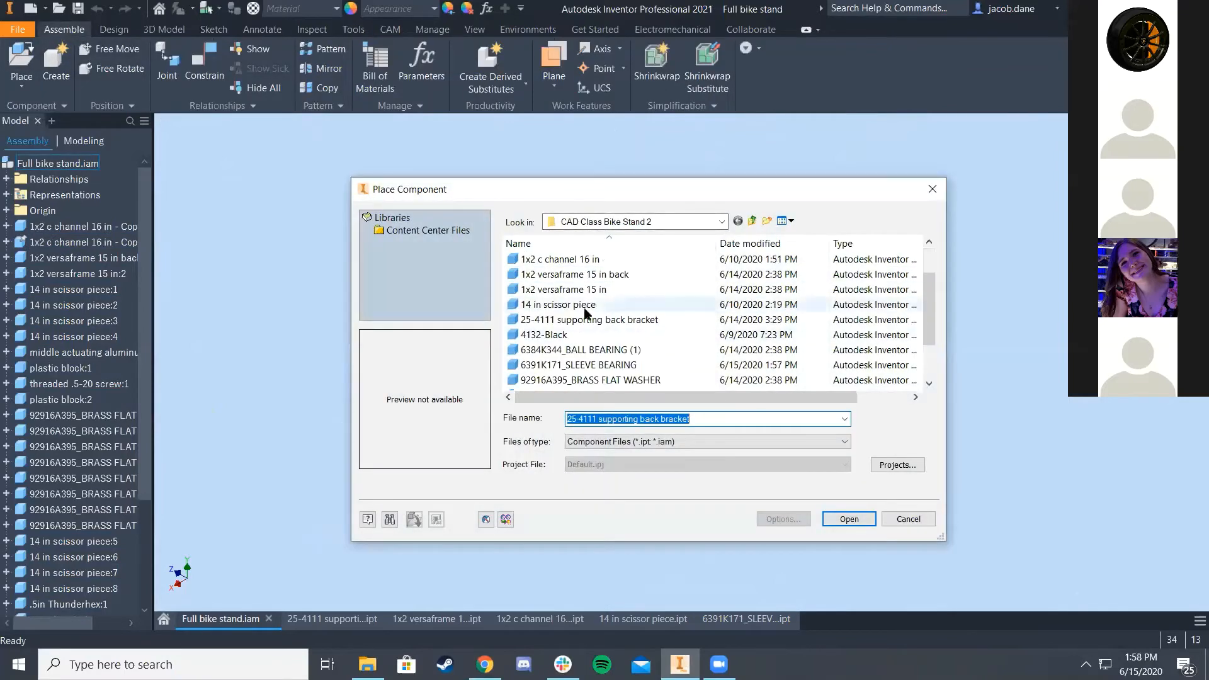
pyautogui.click(601, 366)
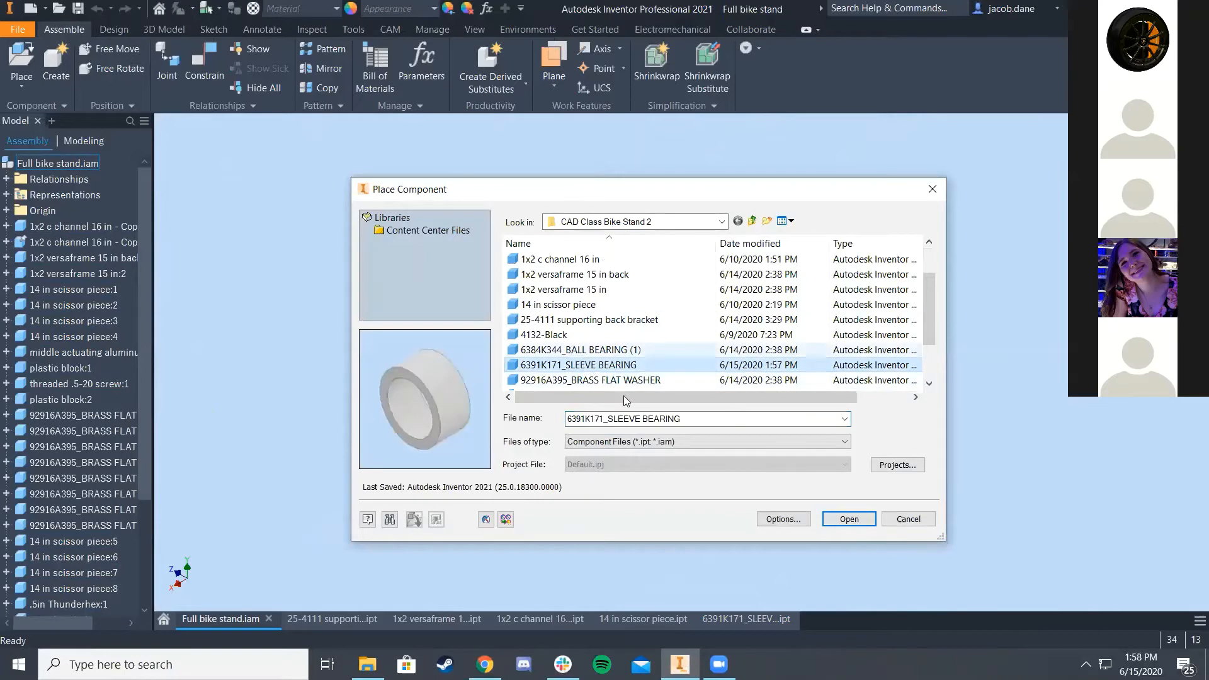
pyautogui.click(832, 520)
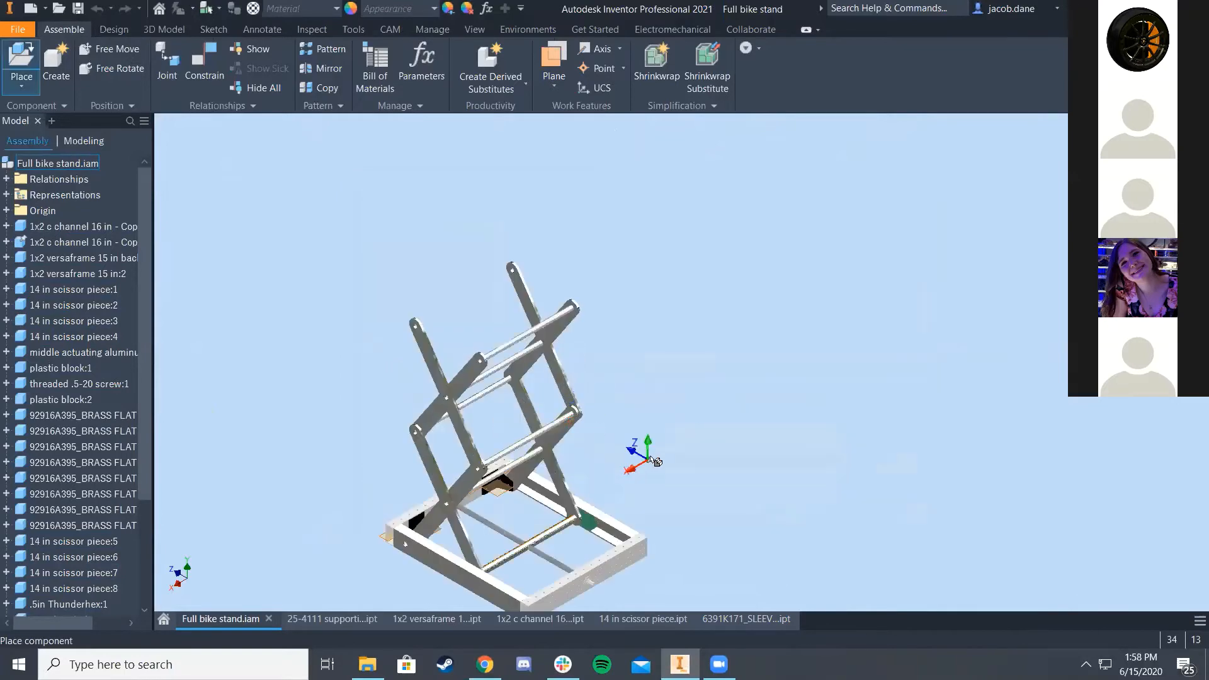
# Step: Place 19 loose copies of the sleeve bearing in the empty space beside the scissor linkage and finish placing
pyautogui.rightClick(649, 457)
pyautogui.click(618, 467)
pyautogui.scroll(-3, 620, 441)
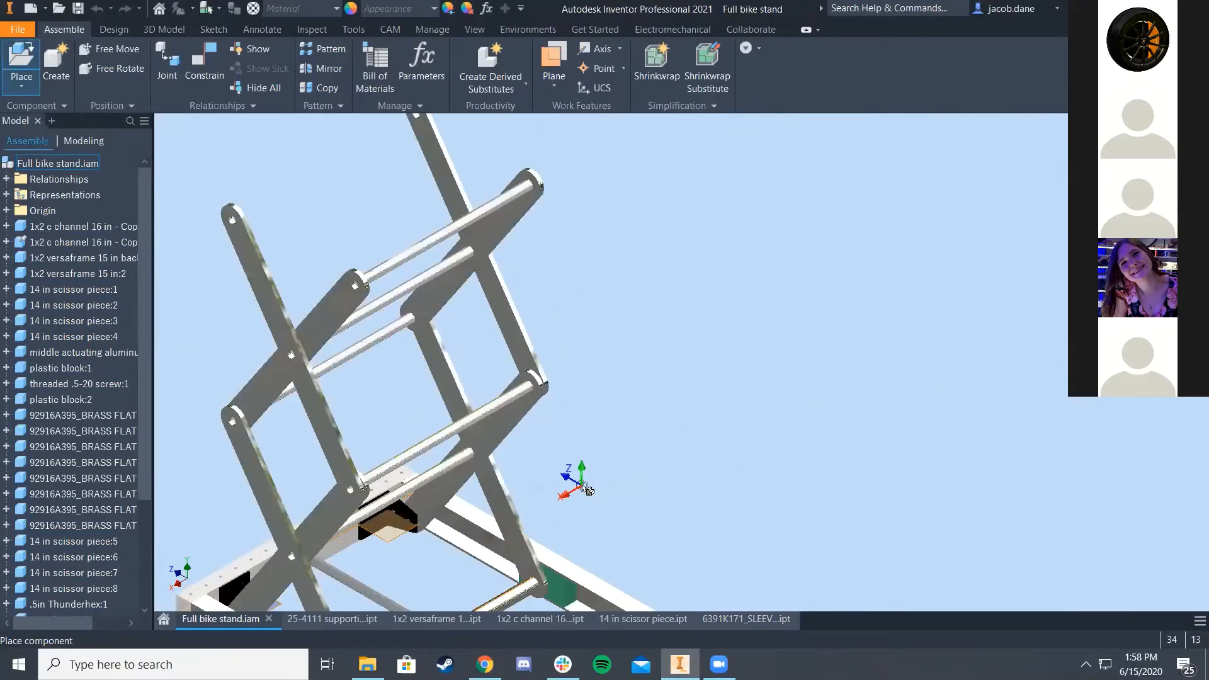
pyautogui.click(608, 480)
pyautogui.click(604, 454)
pyautogui.click(647, 478)
pyautogui.click(641, 428)
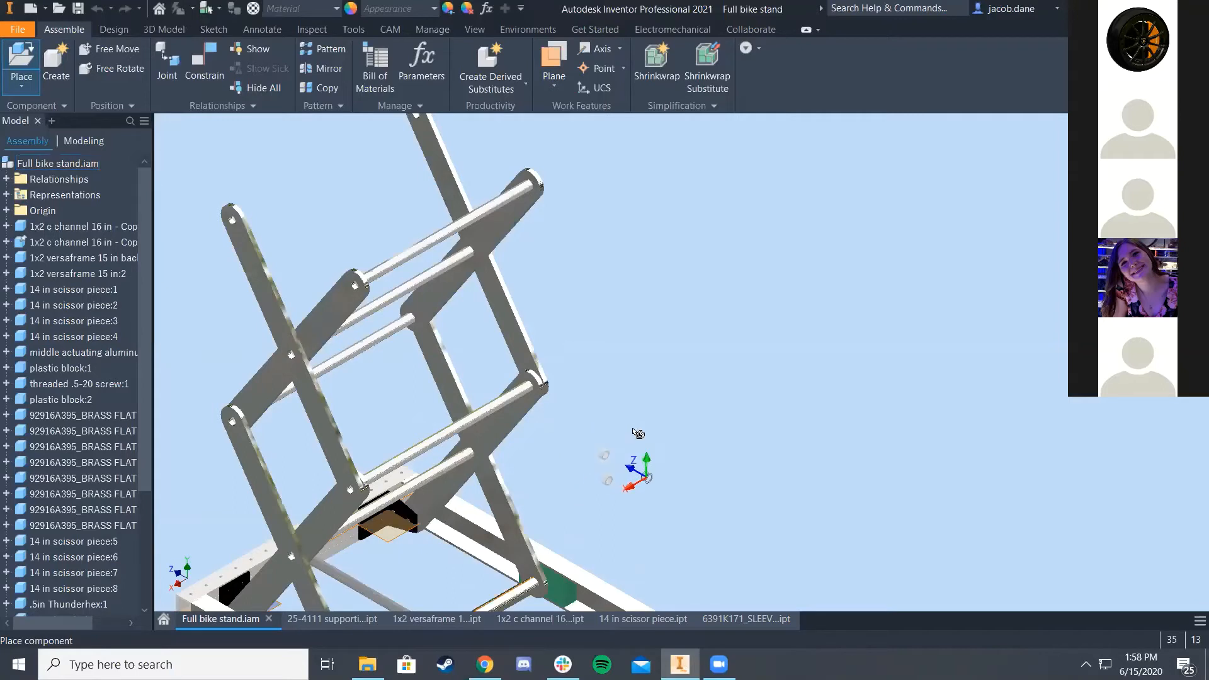
pyautogui.click(599, 412)
pyautogui.click(639, 386)
pyautogui.click(677, 433)
pyautogui.click(634, 457)
pyautogui.click(673, 408)
pyautogui.click(594, 352)
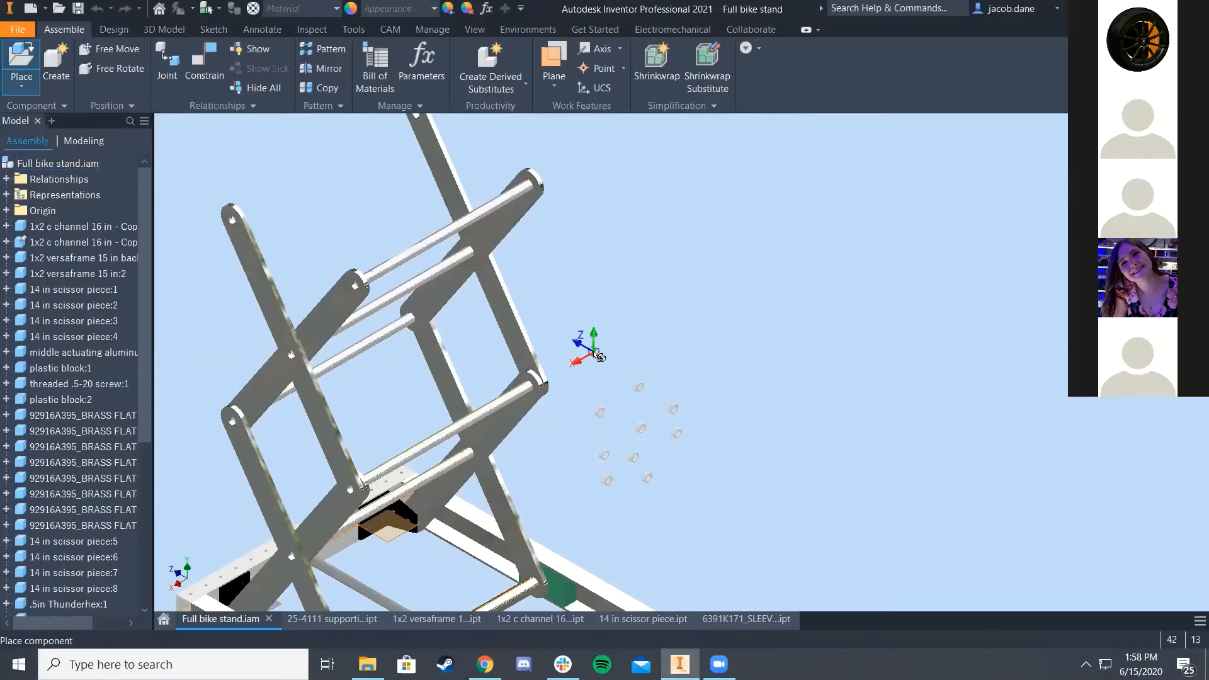
pyautogui.click(654, 328)
pyautogui.click(606, 383)
pyautogui.click(602, 329)
pyautogui.click(621, 288)
pyautogui.click(630, 329)
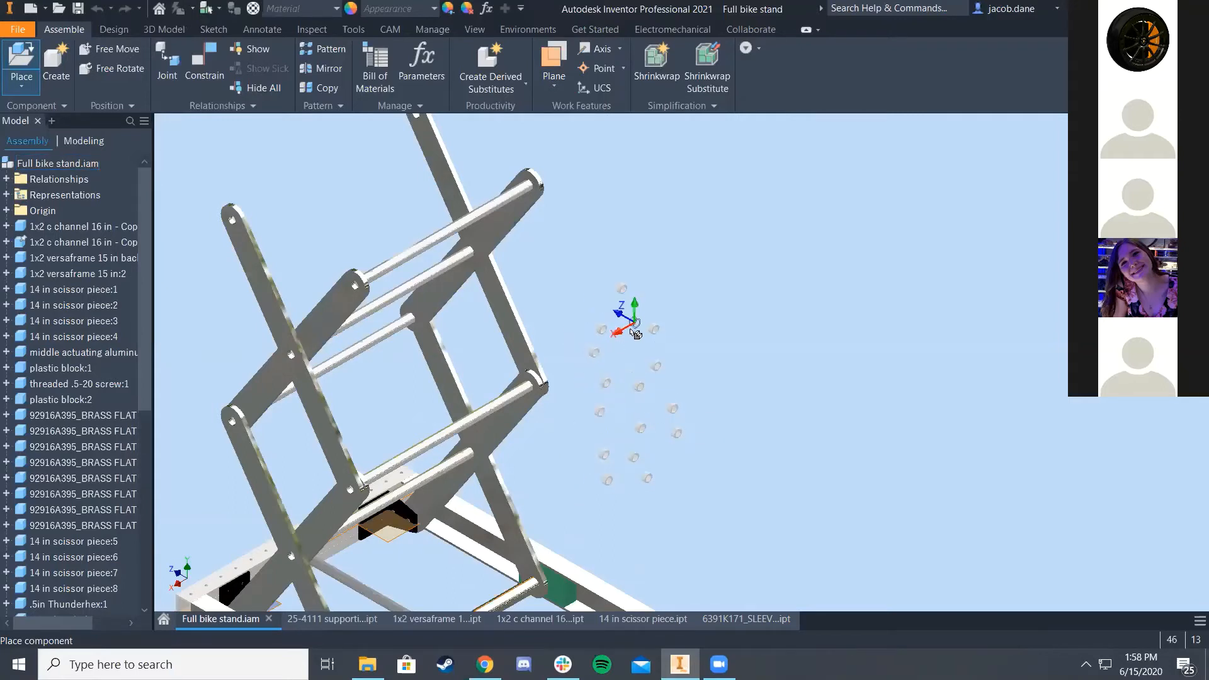
pyautogui.click(668, 284)
pyautogui.click(656, 365)
pyautogui.click(704, 382)
pyautogui.rightClick(708, 410)
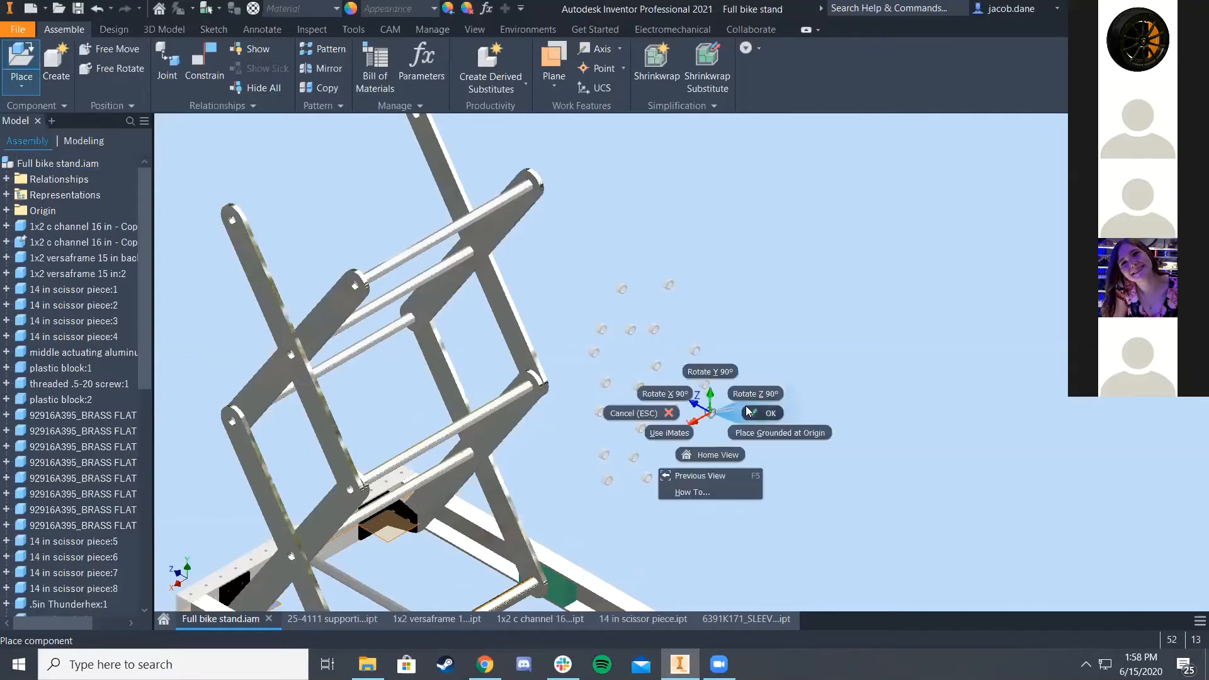
pyautogui.click(756, 411)
# Step: Constrain one sleeve bearing into the near-side linkage's lower crossing hole, using an Insert constraint with the Aligned solution
pyautogui.scroll(-4, 588, 434)
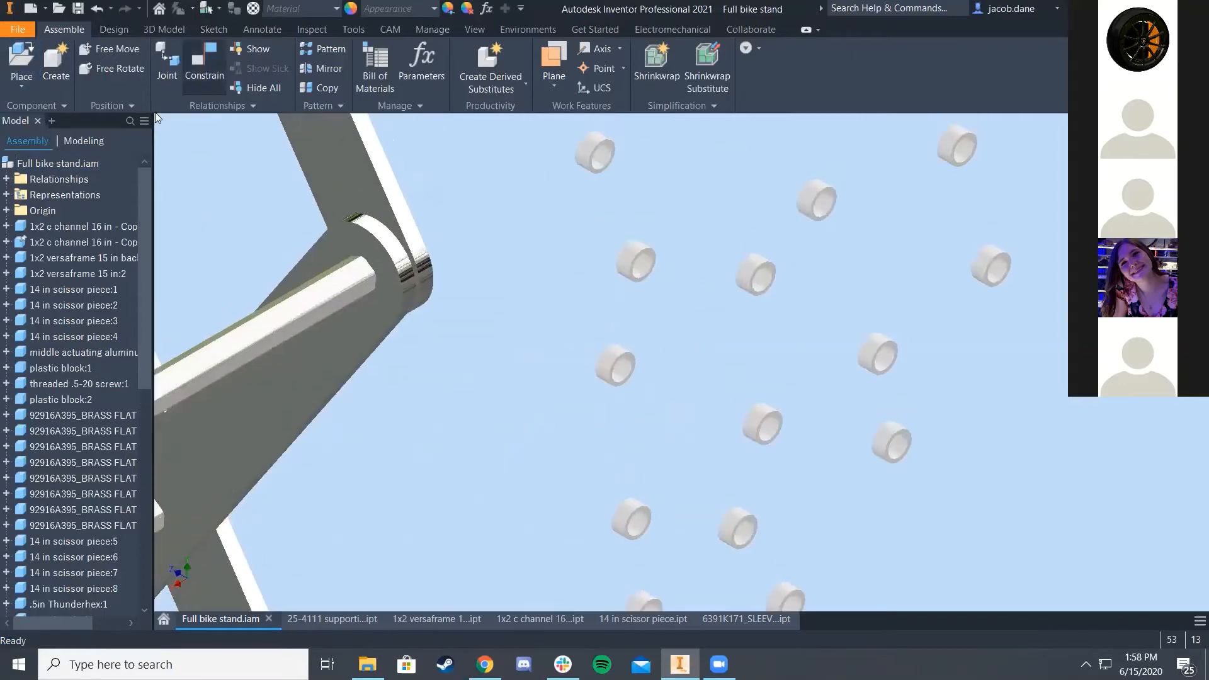
pyautogui.click(205, 63)
pyautogui.click(250, 192)
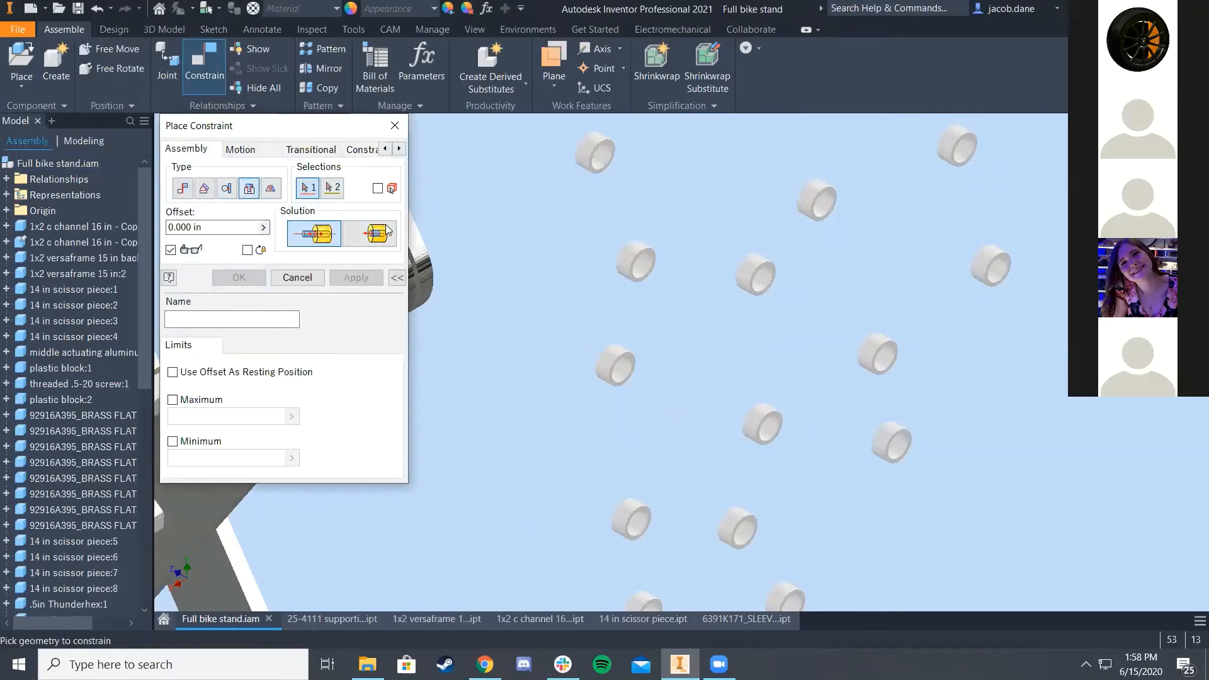
pyautogui.click(369, 237)
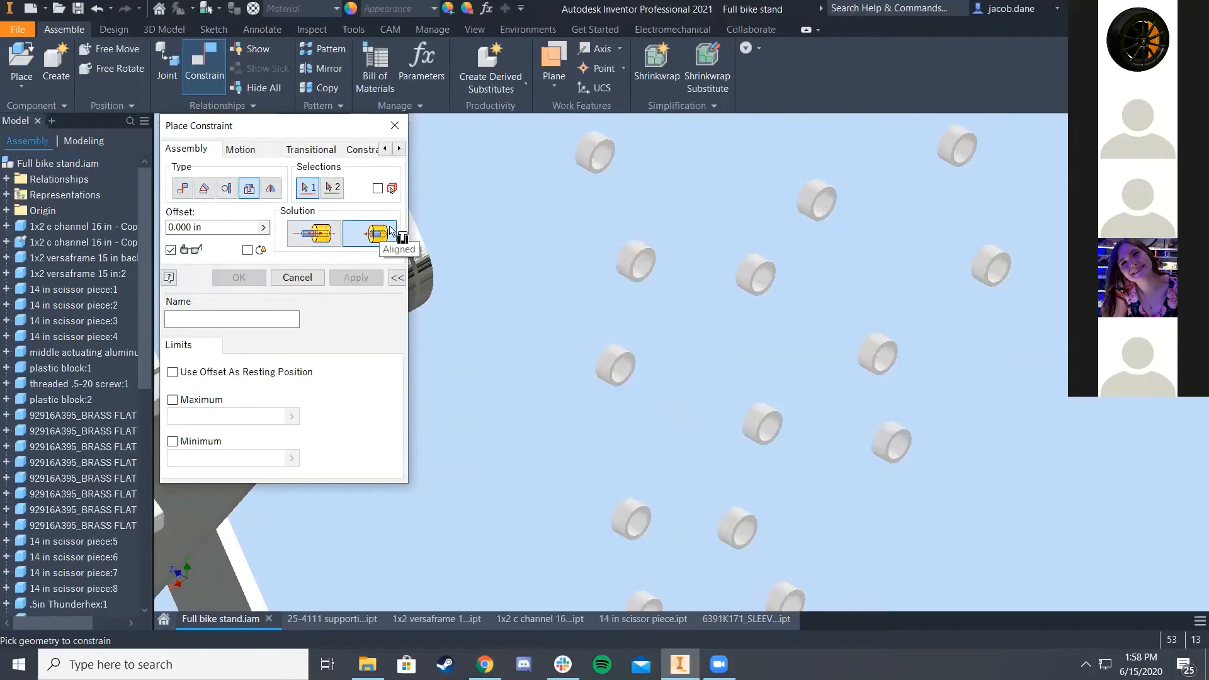
pyautogui.scroll(-4, 790, 277)
pyautogui.click(728, 237)
pyautogui.scroll(6, 722, 332)
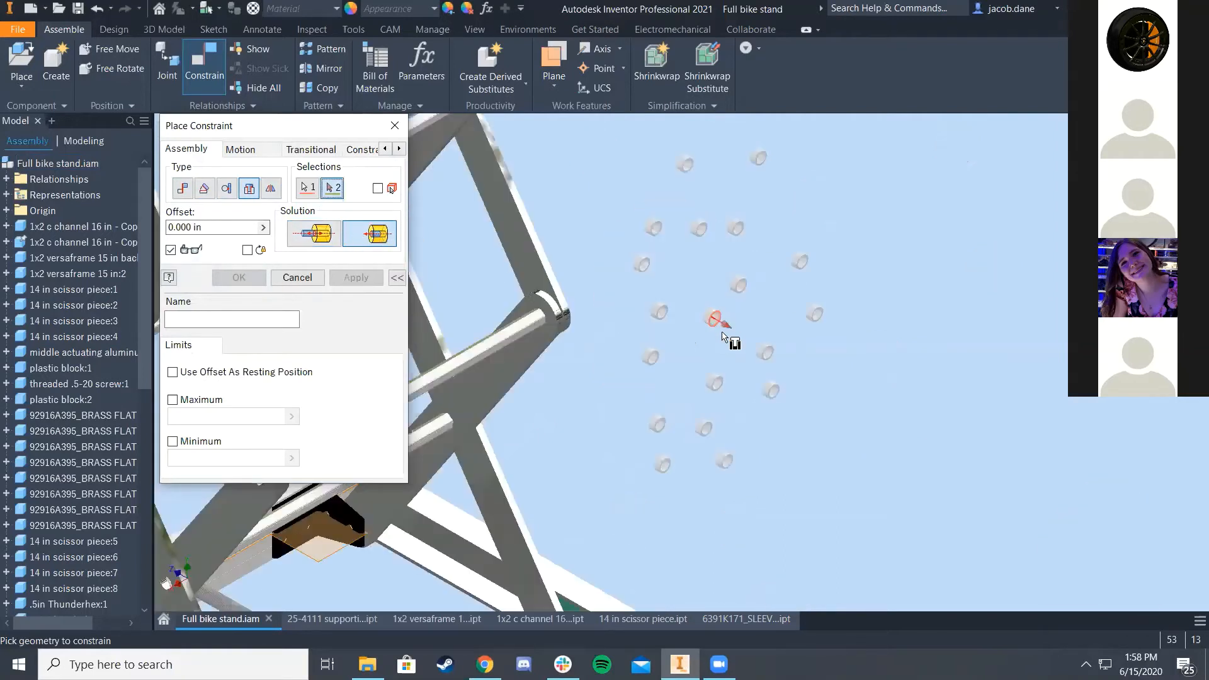
pyautogui.moveTo(601, 395); pyautogui.dragTo(969, 326, button='middle')
pyautogui.scroll(-5, 519, 527)
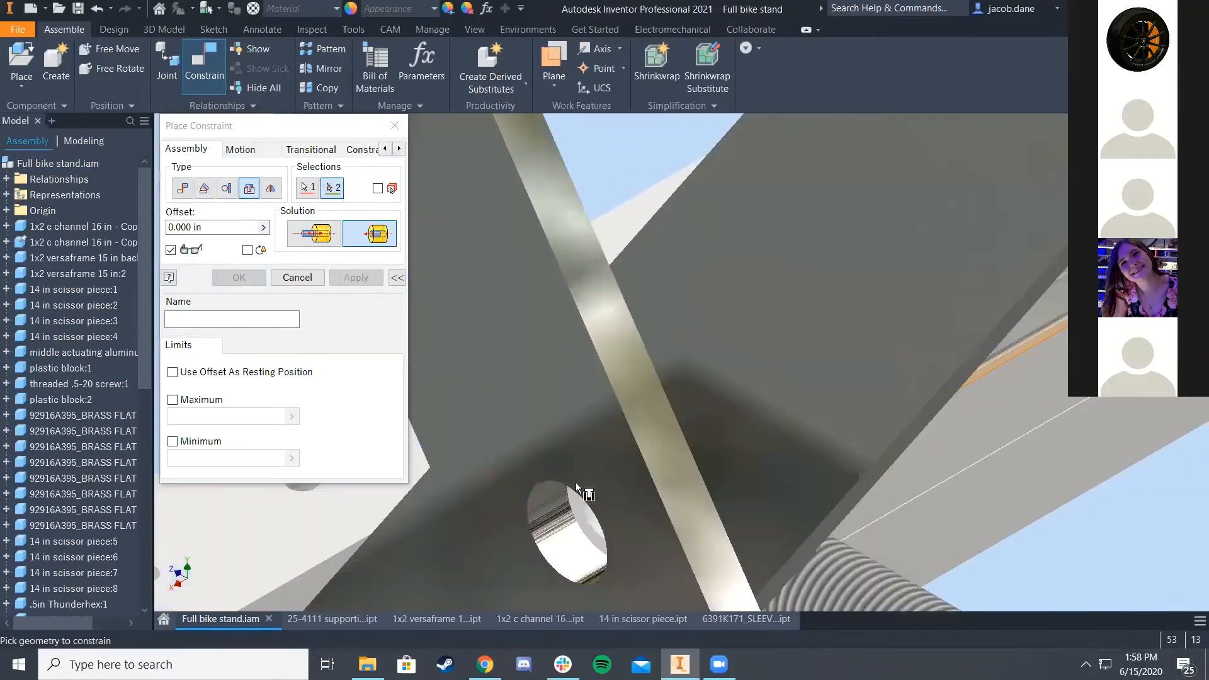
pyautogui.click(556, 484)
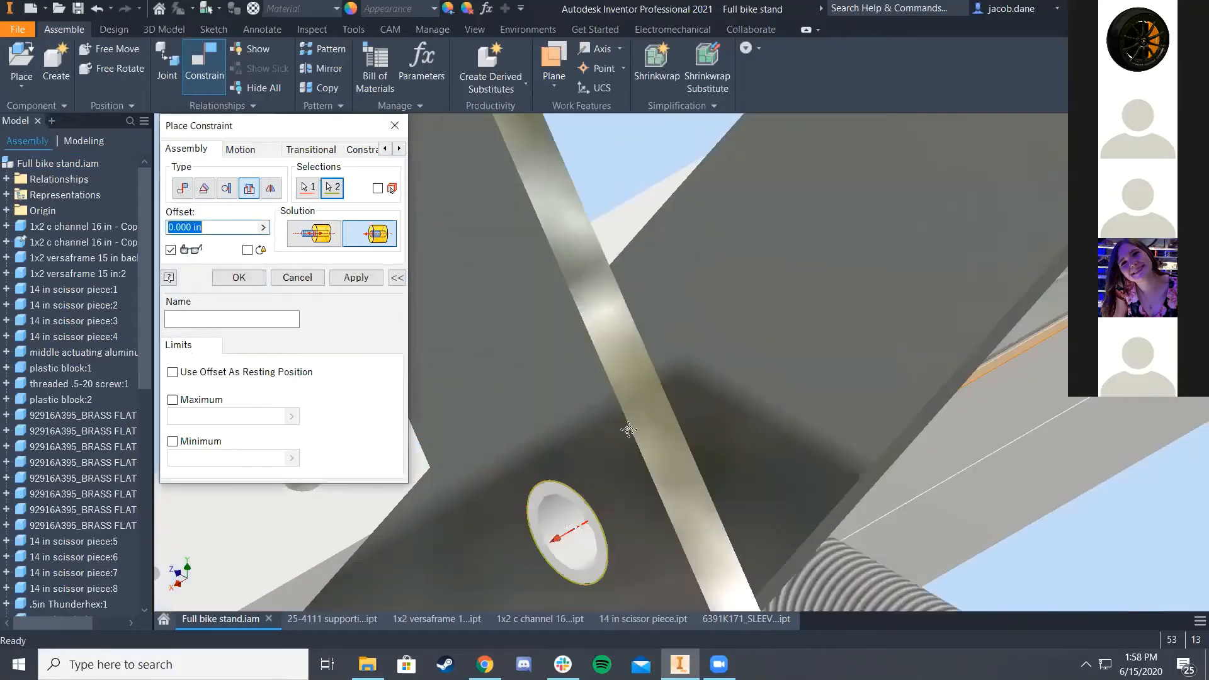
pyautogui.scroll(5, 470, 258)
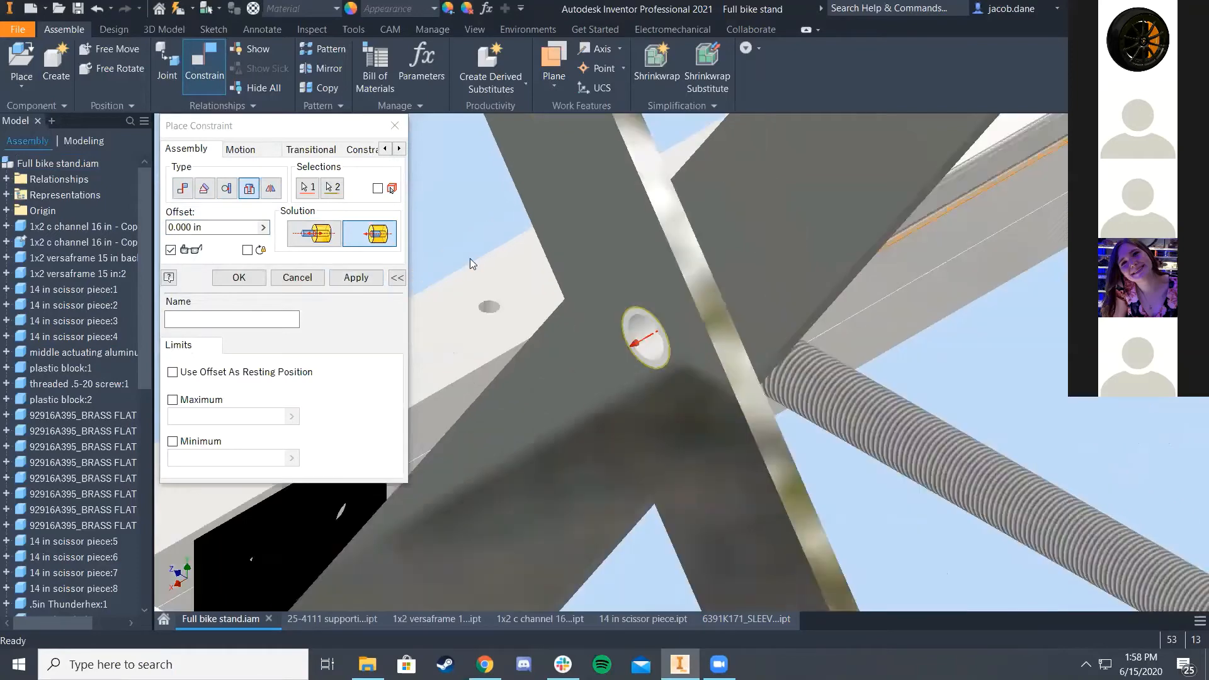
pyautogui.click(356, 278)
# Step: Insert-constrain another sleeve bearing into the near-side linkage's middle end-joint hole, just above the black bracket at the frame's back
pyautogui.moveTo(639, 278)
pyautogui.mouseDown(button='middle')
pyautogui.moveTo(609, 261)
pyautogui.moveTo(663, 278)
pyautogui.mouseUp(button='middle')
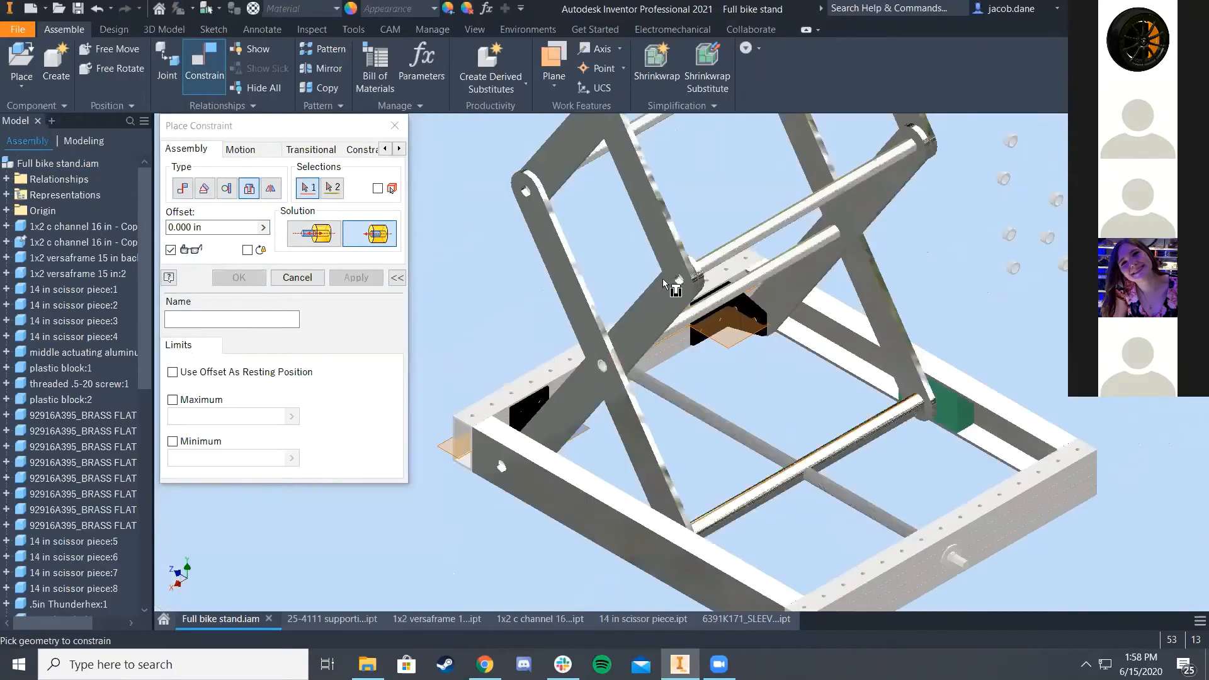
pyautogui.scroll(-5, 764, 251)
pyautogui.click(749, 246)
pyautogui.scroll(5, 960, 279)
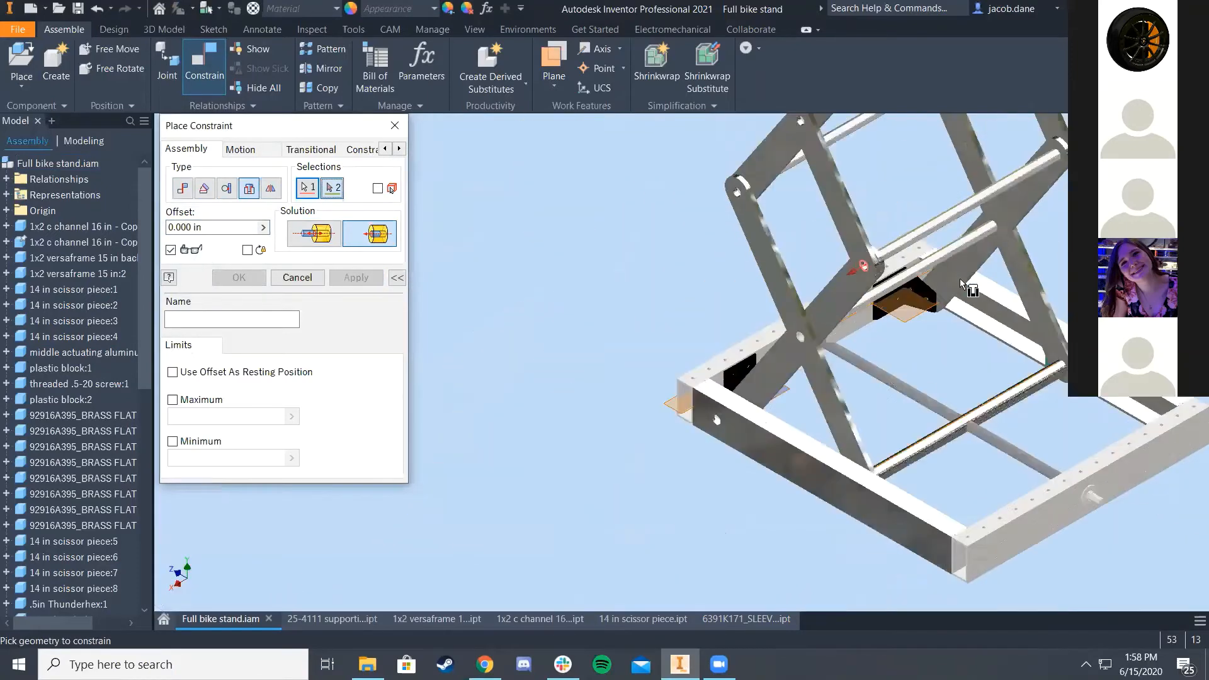
pyautogui.scroll(-5, 893, 296)
pyautogui.scroll(-3, 894, 296)
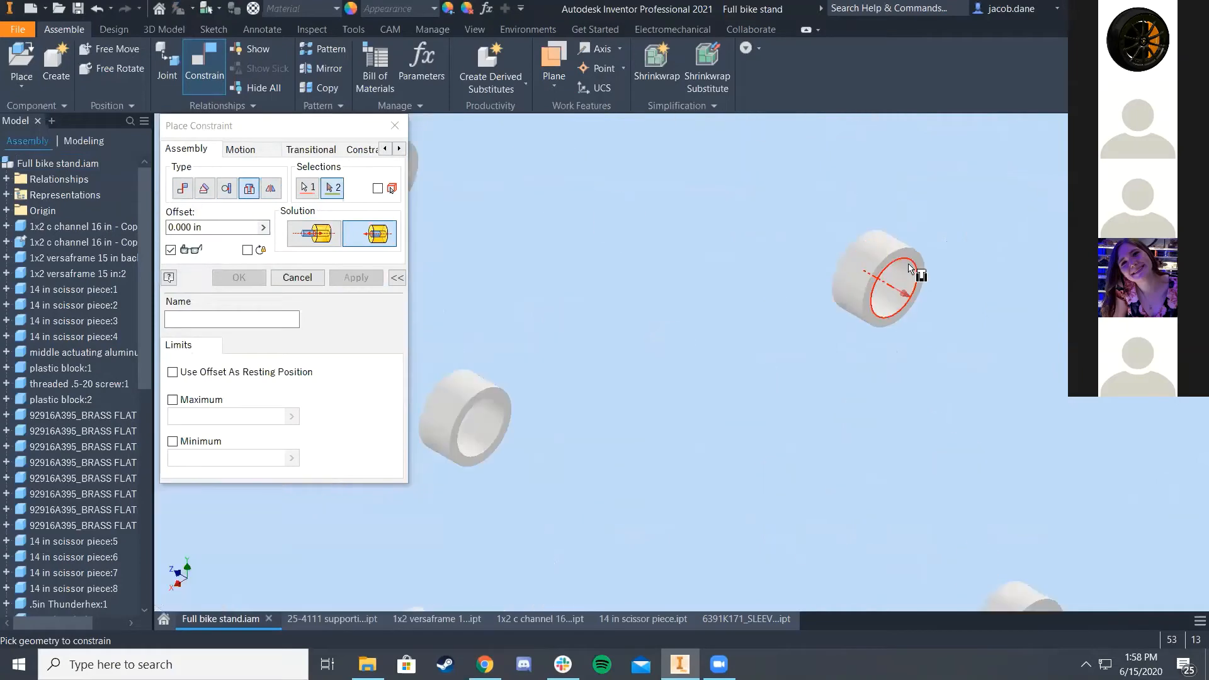
pyautogui.click(913, 269)
pyautogui.scroll(5, 535, 438)
pyautogui.scroll(-5, 722, 455)
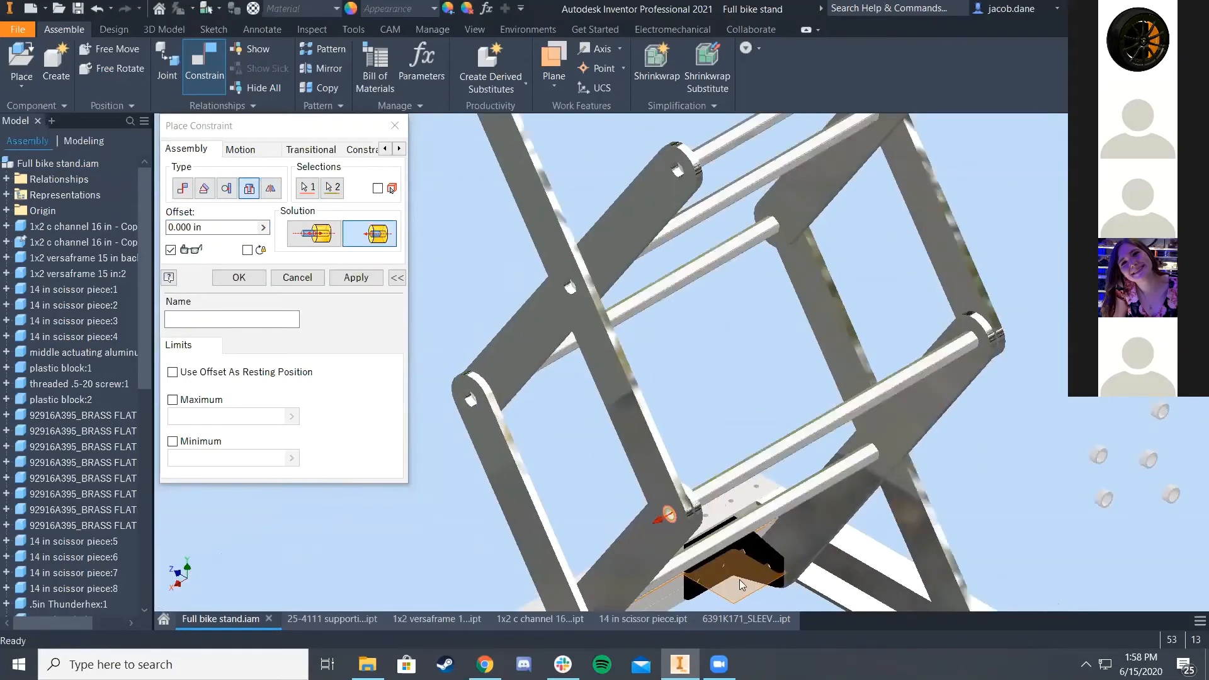
pyautogui.click(357, 281)
# Step: Insert-constrain a sleeve bearing into the near-side linkage's other middle end-joint hole, on the outer end away from the loose bearings
pyautogui.scroll(5, 674, 324)
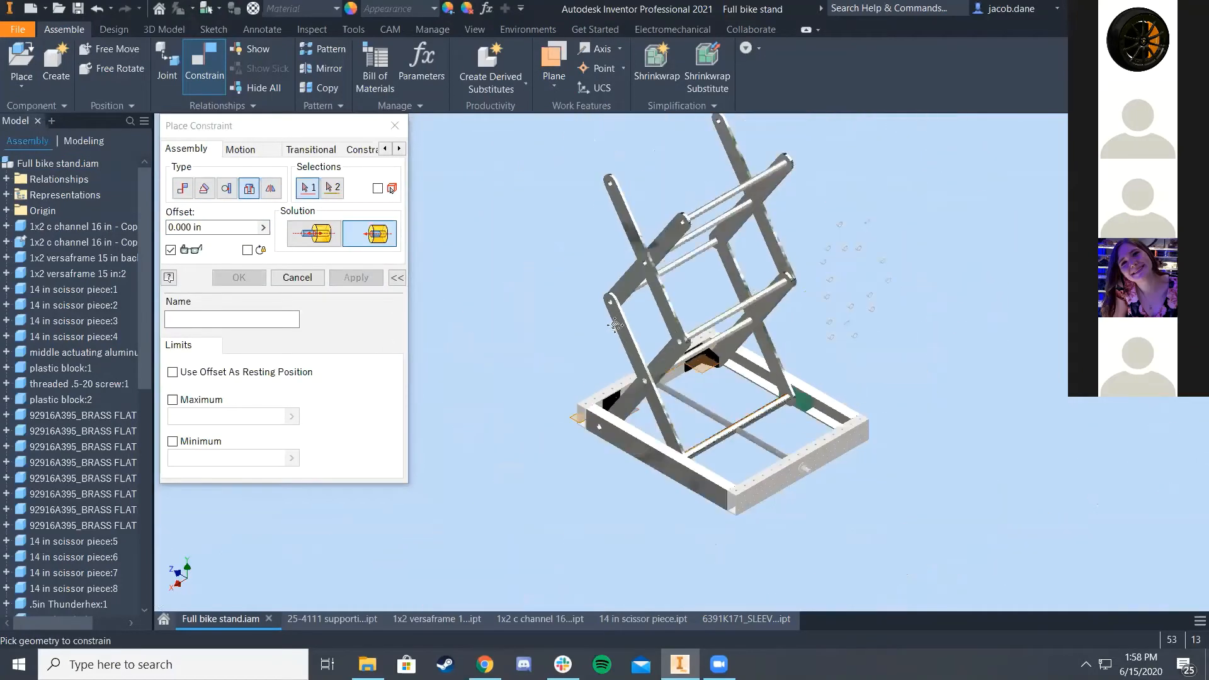
pyautogui.scroll(-6, 602, 331)
pyautogui.click(595, 347)
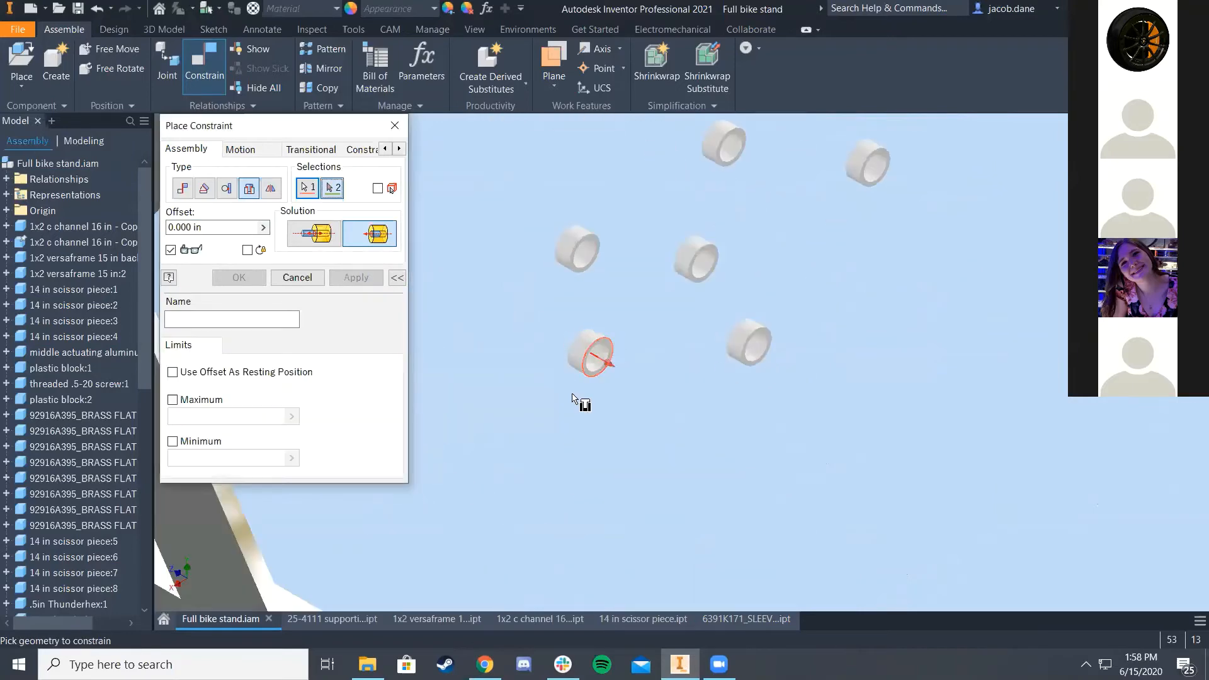
pyautogui.scroll(5, 693, 428)
pyautogui.scroll(-6, 912, 491)
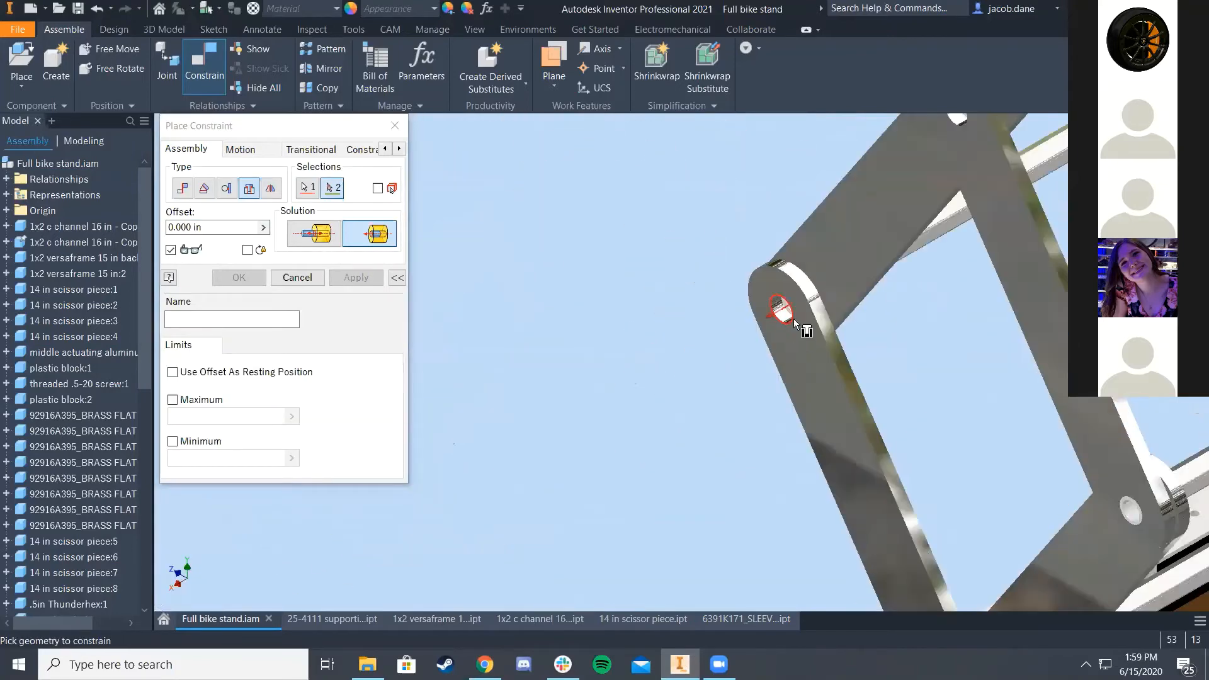
pyautogui.click(795, 322)
pyautogui.scroll(5, 756, 330)
pyautogui.scroll(-6, 882, 340)
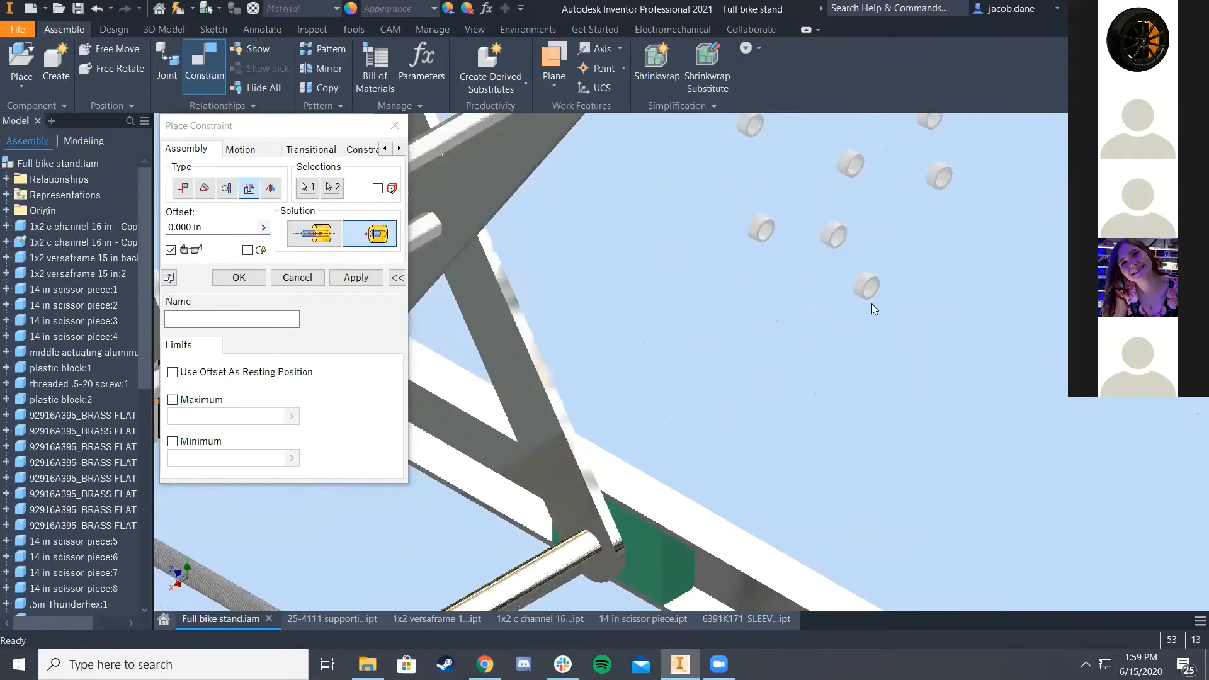
pyautogui.click(355, 277)
# Step: Insert-constrain a sleeve bearing into the hole at the near-side linkage's upper crossing
pyautogui.scroll(-3, 859, 281)
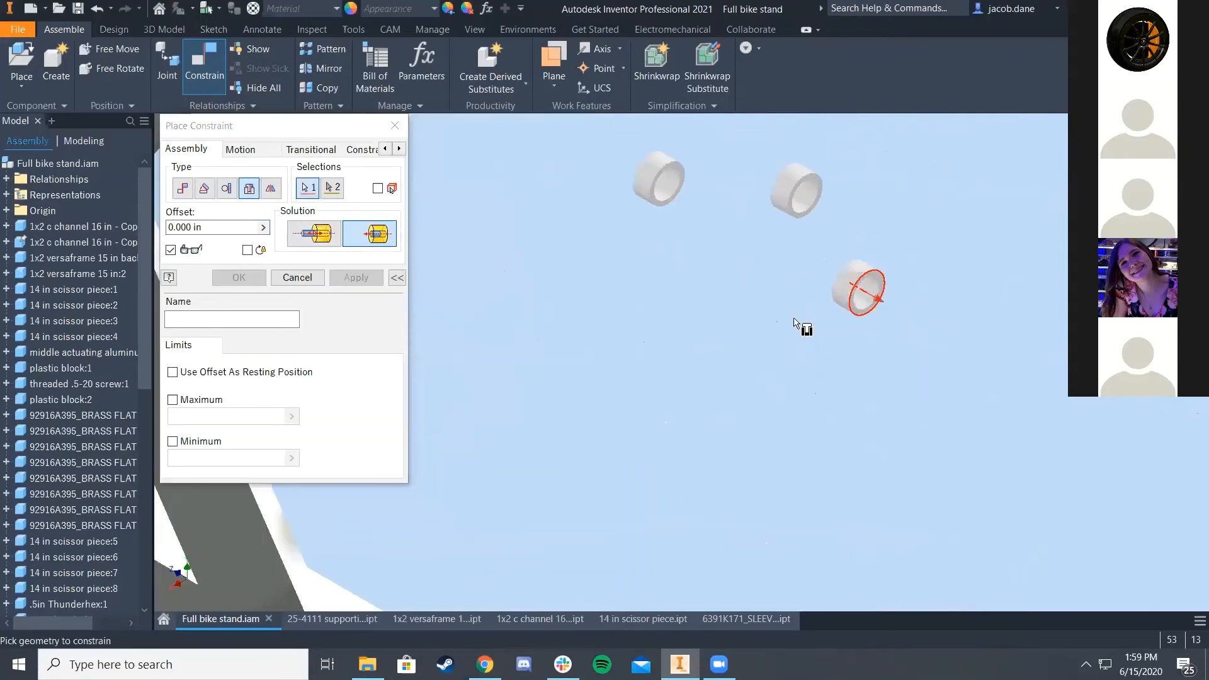
pyautogui.click(794, 322)
pyautogui.scroll(5, 737, 352)
pyautogui.scroll(-5, 596, 262)
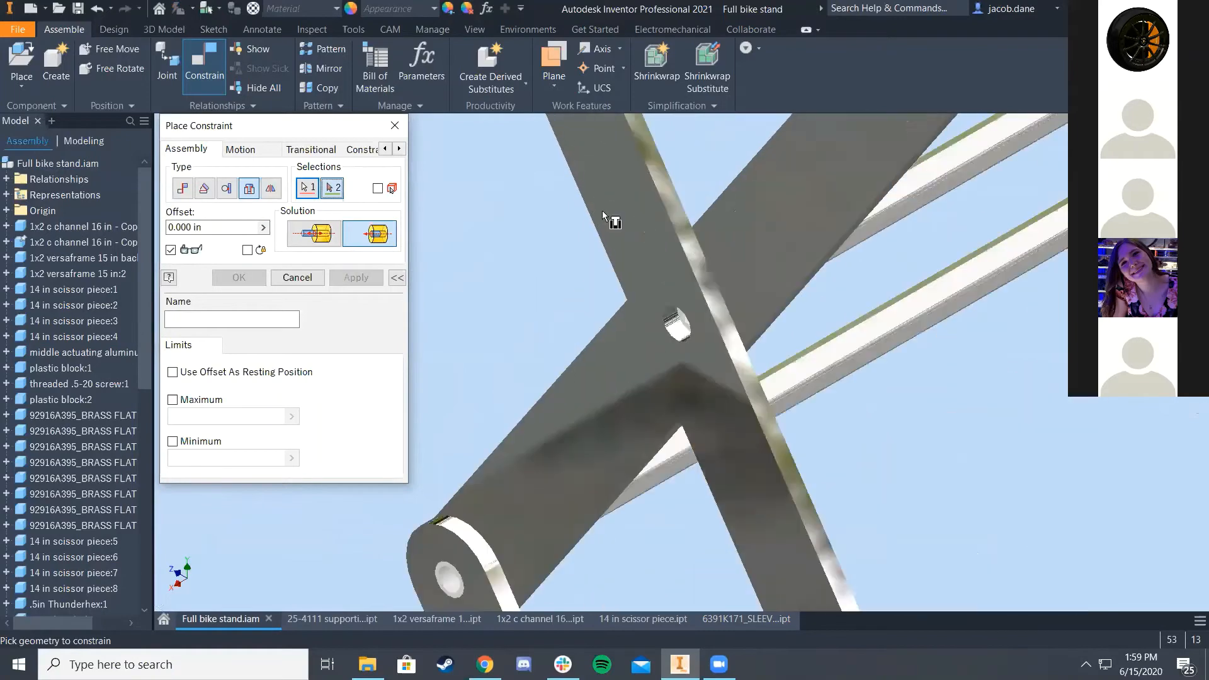
pyautogui.click(677, 318)
pyautogui.scroll(5, 567, 331)
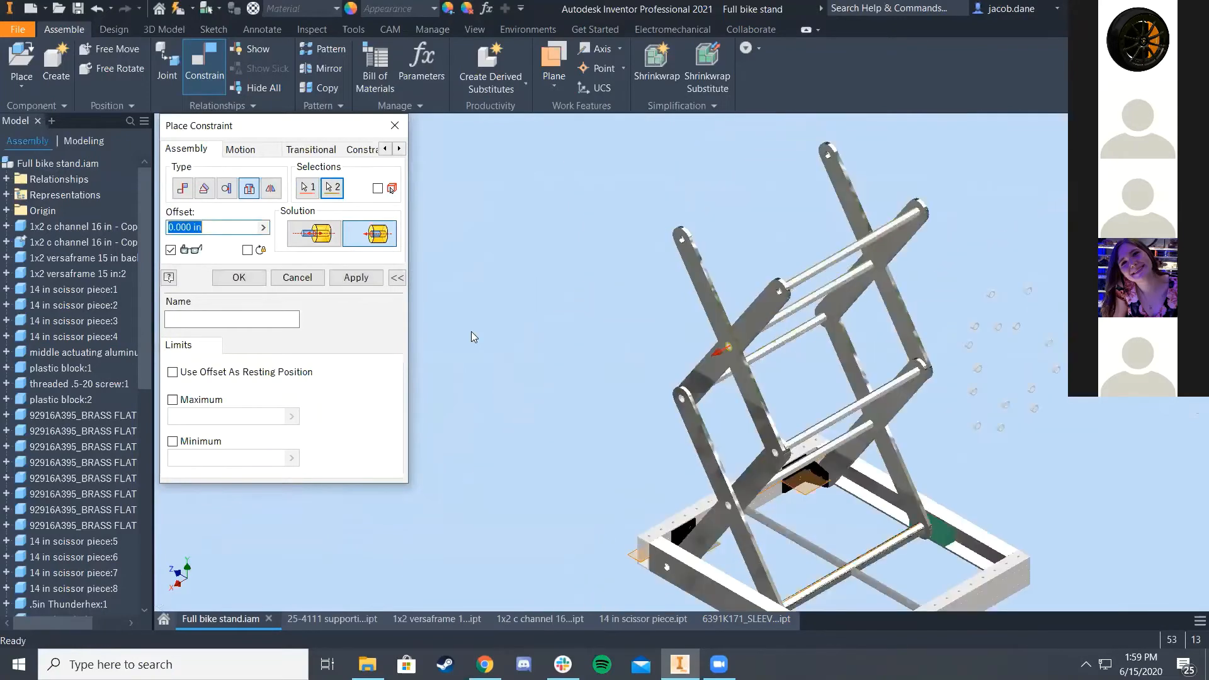
pyautogui.click(349, 277)
# Step: Insert-constrain a sleeve bearing into the near-side linkage's upper end hole where the top cross bar attaches
pyautogui.scroll(-5, 1039, 347)
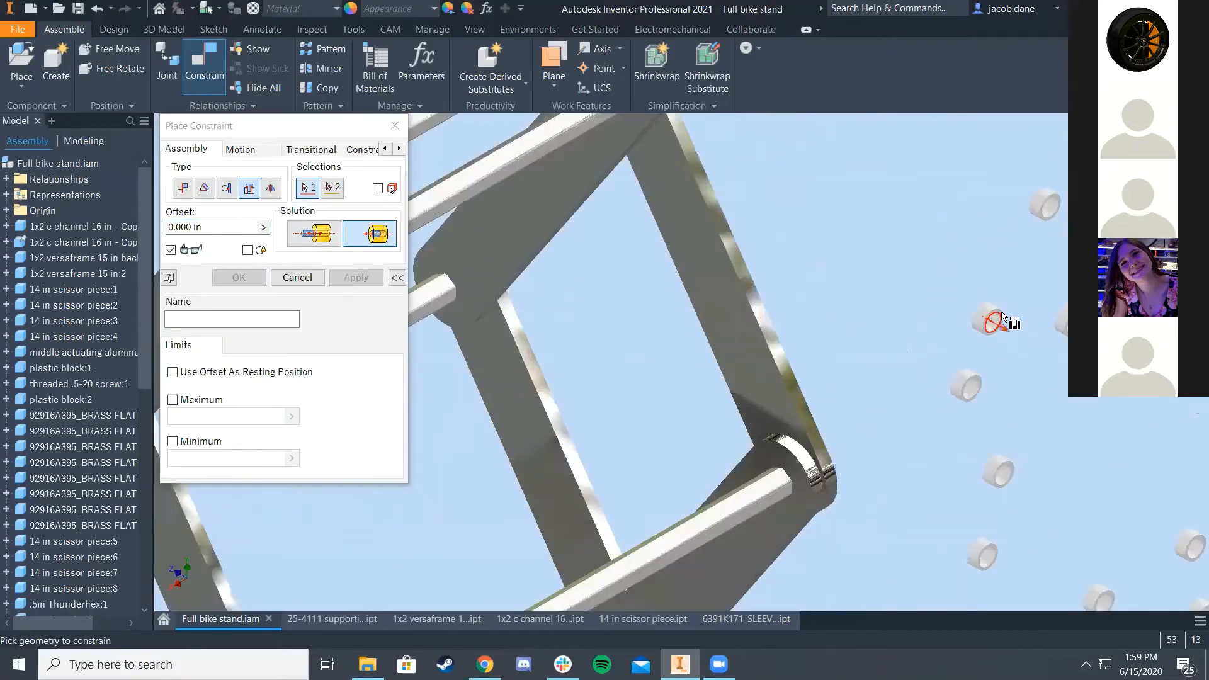
pyautogui.click(1001, 316)
pyautogui.scroll(5, 907, 333)
pyautogui.scroll(-5, 861, 205)
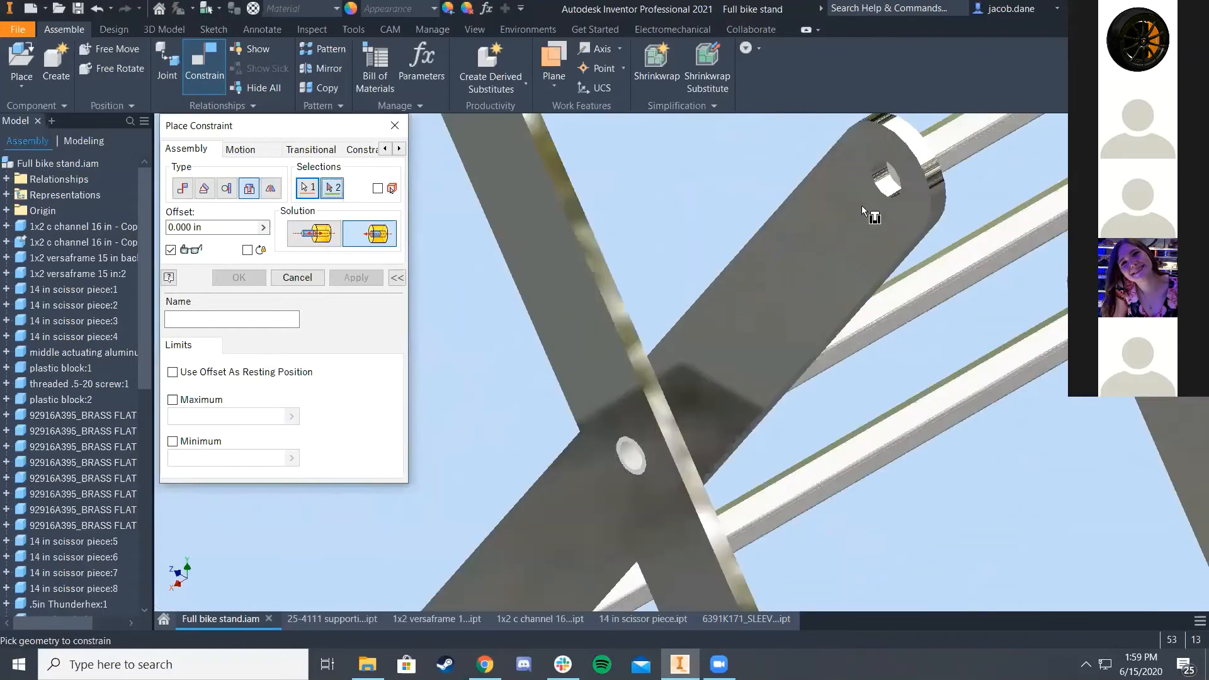
pyautogui.click(888, 176)
pyautogui.scroll(5, 869, 214)
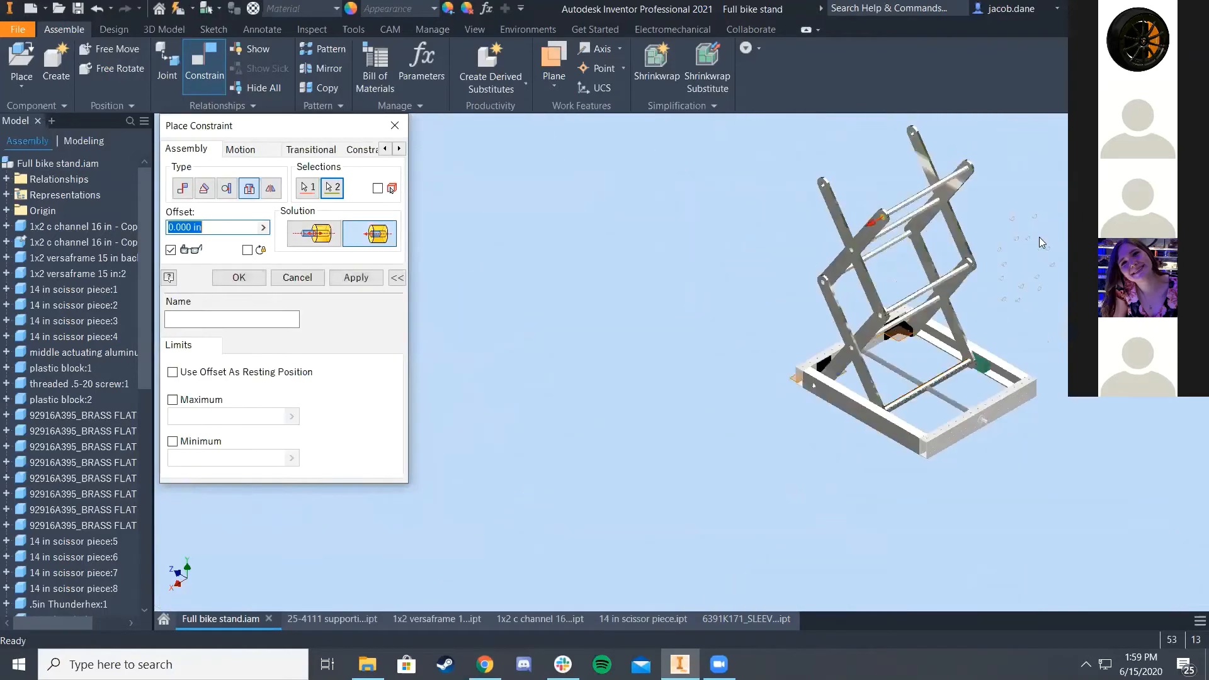
pyautogui.scroll(-5, 795, 244)
pyautogui.click(380, 277)
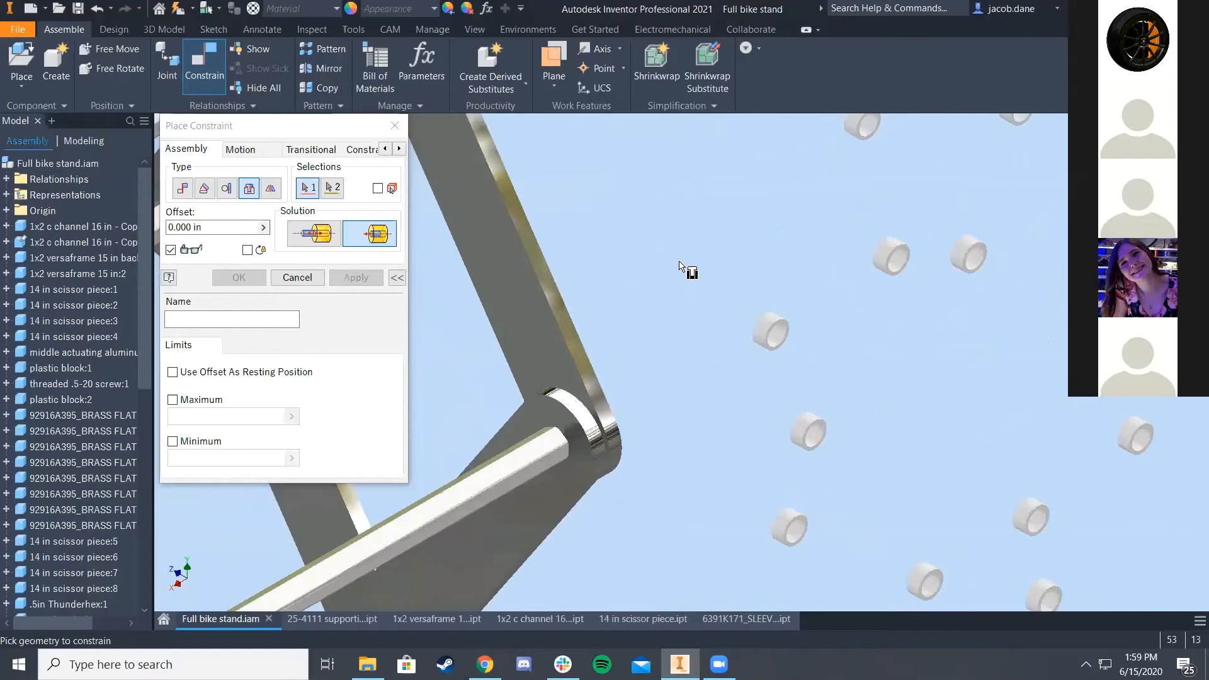
# Step: Insert-constrain a sleeve bearing into the hole at the free top end of the near-side scissor arm
pyautogui.click(880, 252)
pyautogui.scroll(5, 774, 334)
pyautogui.scroll(-6, 747, 380)
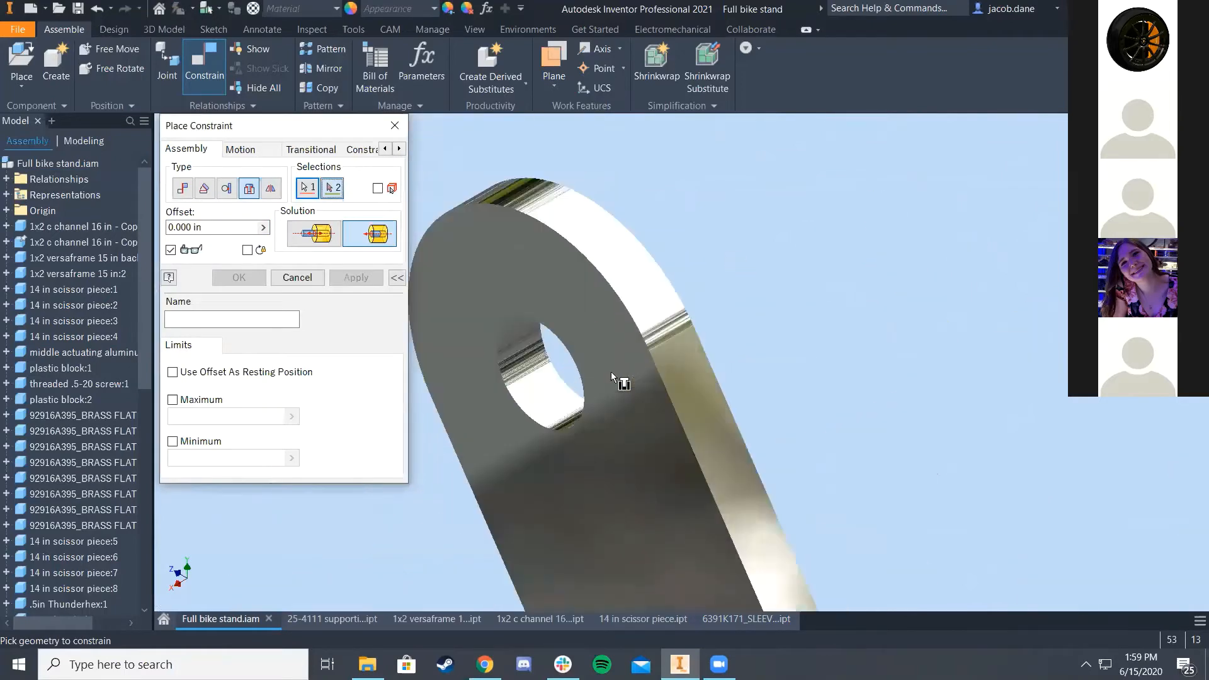
pyautogui.click(570, 360)
pyautogui.scroll(5, 570, 360)
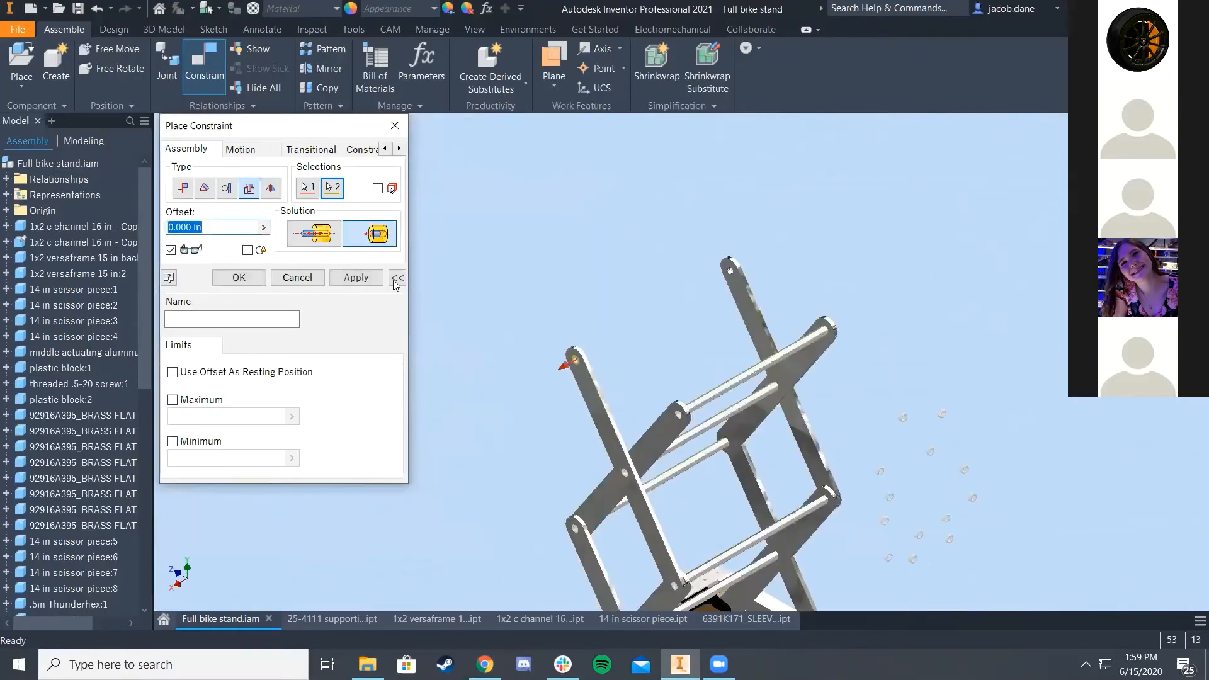
pyautogui.click(350, 277)
# Step: Insert-constrain a sleeve bearing into the opposite-side linkage's upper end hole where the top cross bar attaches
pyautogui.scroll(3, 799, 432)
pyautogui.scroll(-6, 624, 386)
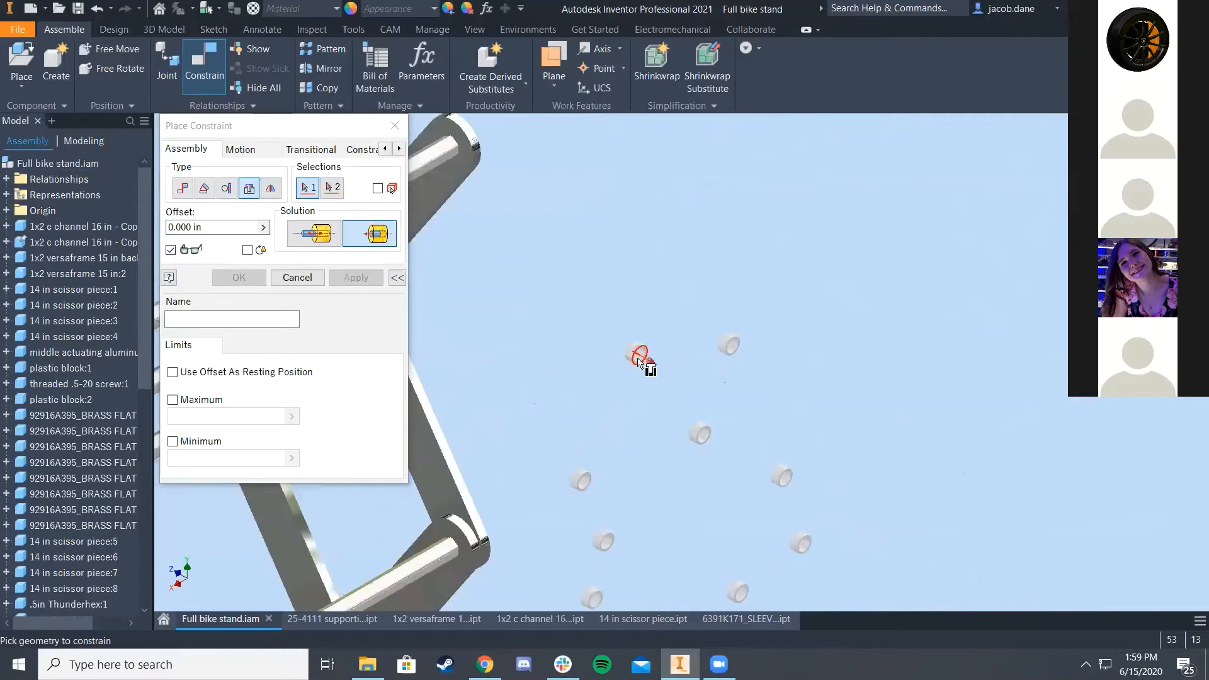
pyautogui.click(639, 361)
pyautogui.scroll(4, 637, 359)
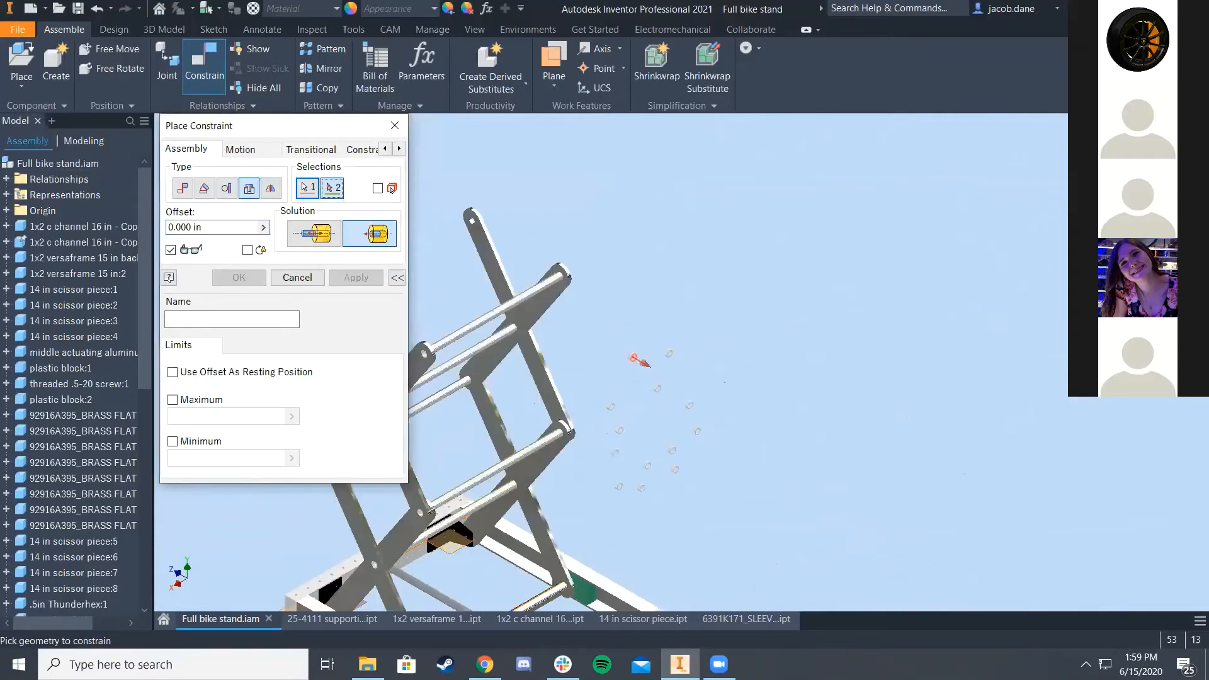
pyautogui.press('F2')
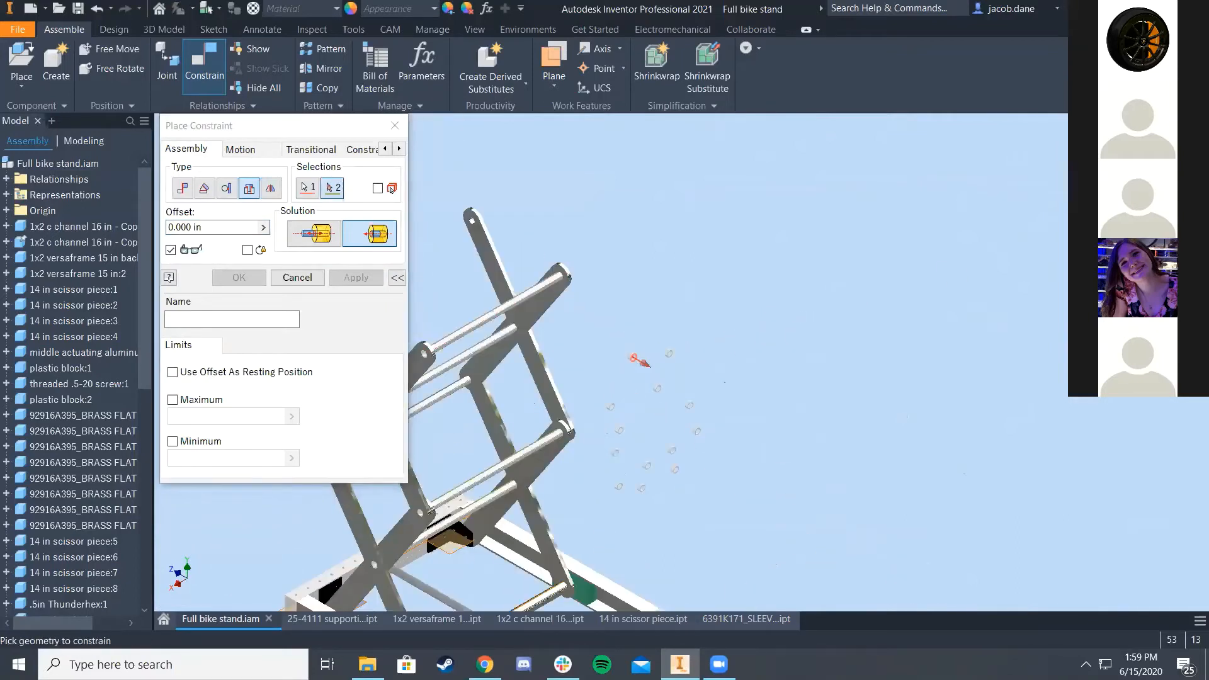
pyautogui.scroll(3, 823, 296)
pyautogui.scroll(-8, 720, 257)
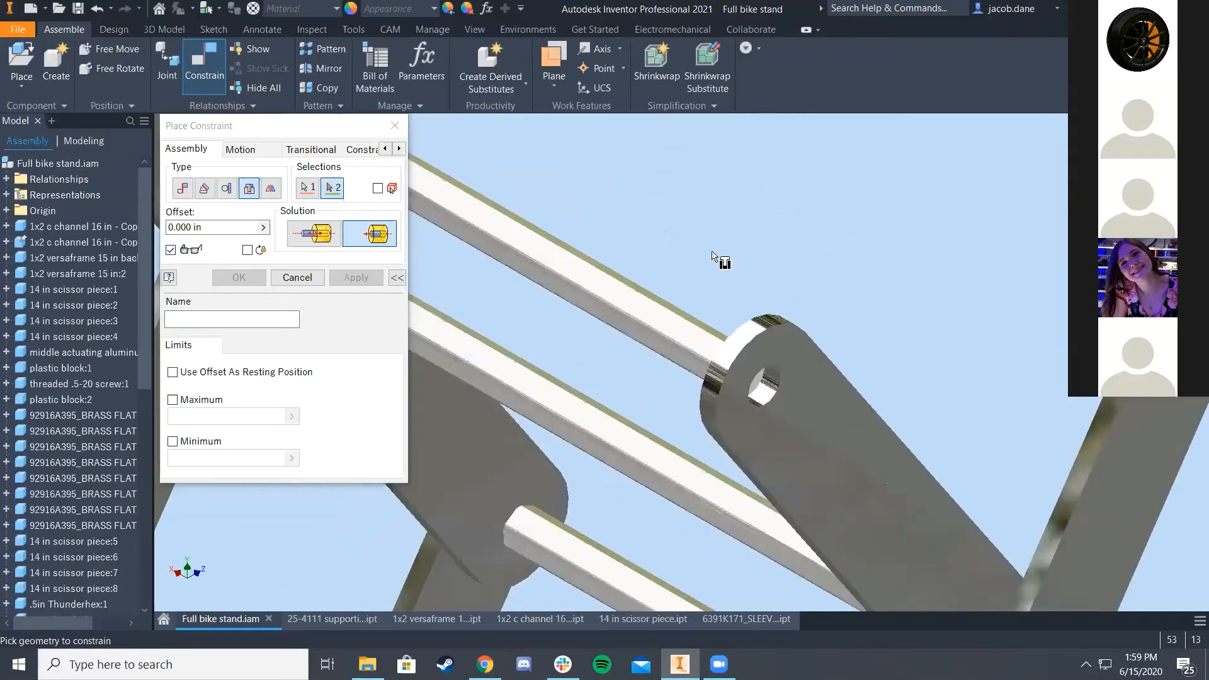
pyautogui.click(836, 481)
pyautogui.scroll(8, 782, 535)
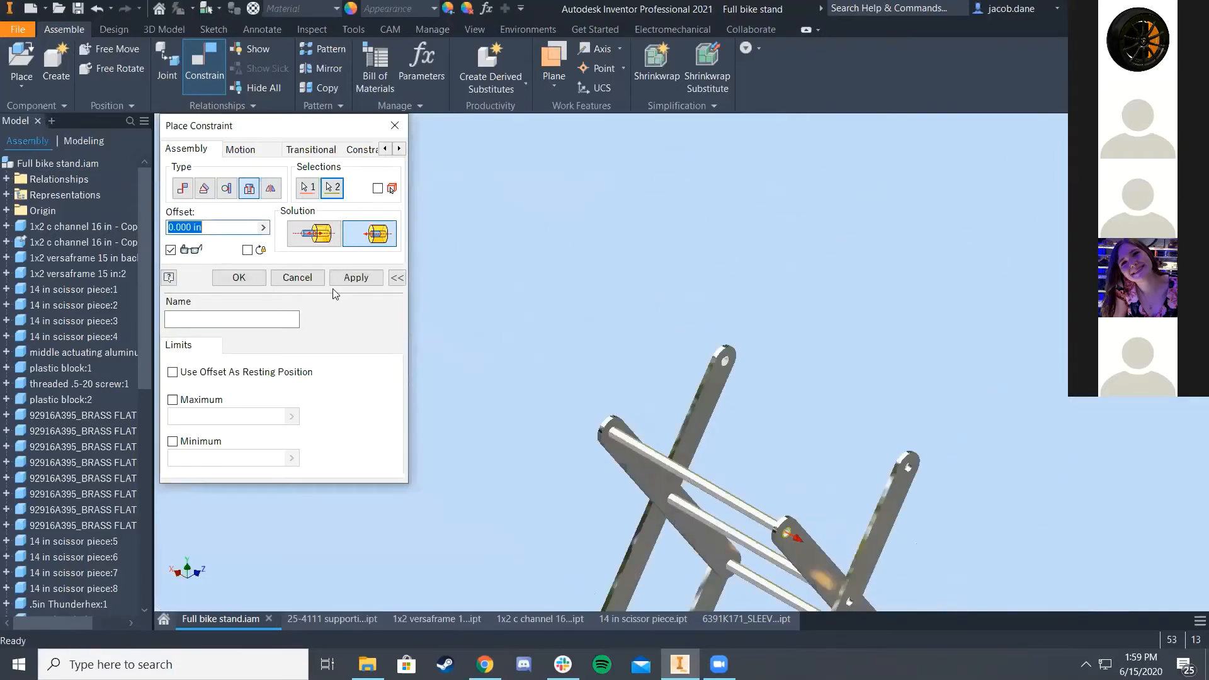
pyautogui.click(358, 278)
pyautogui.scroll(-5, 828, 315)
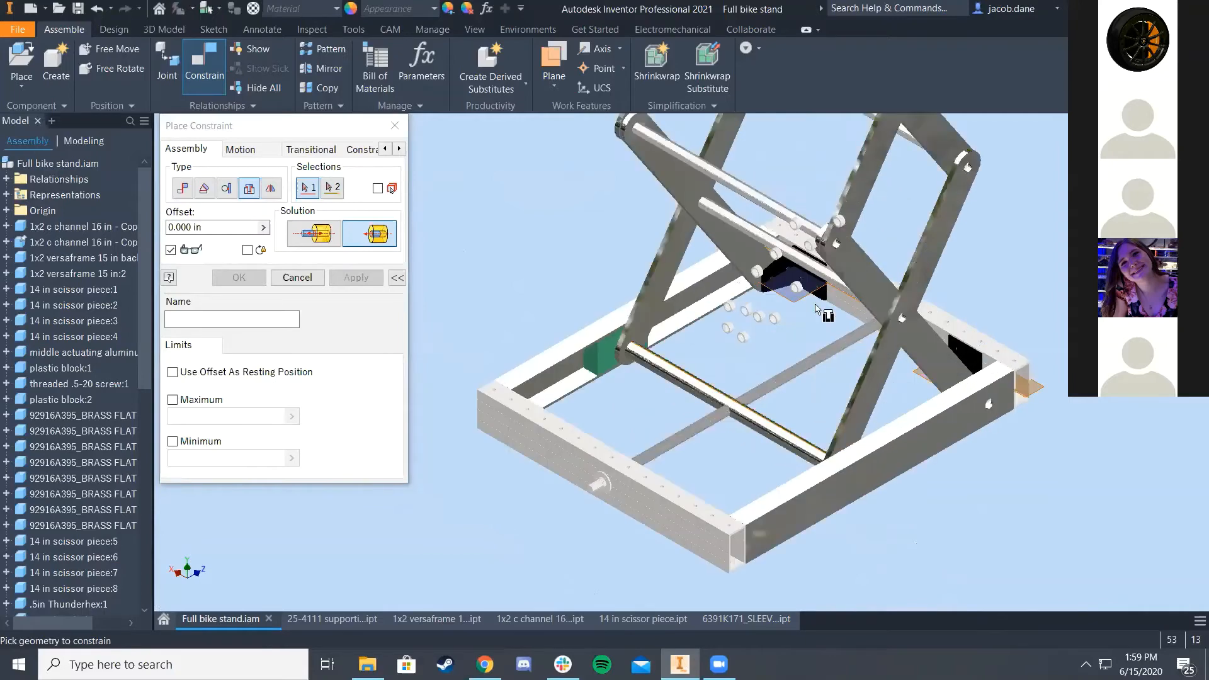
# Step: Insert-constrain a sleeve bearing into the hole at the free top end of the opposite-side scissor arm
pyautogui.scroll(-2, 782, 342)
pyautogui.click(814, 388)
pyautogui.scroll(8, 763, 400)
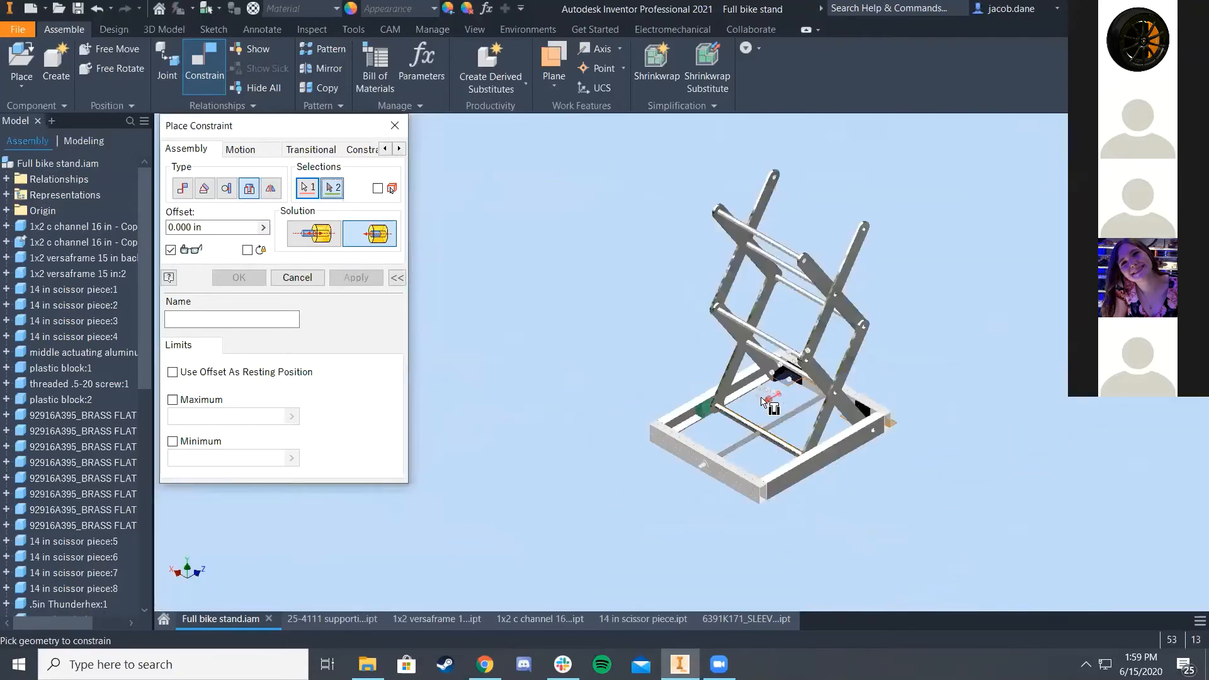
pyautogui.scroll(-6, 779, 317)
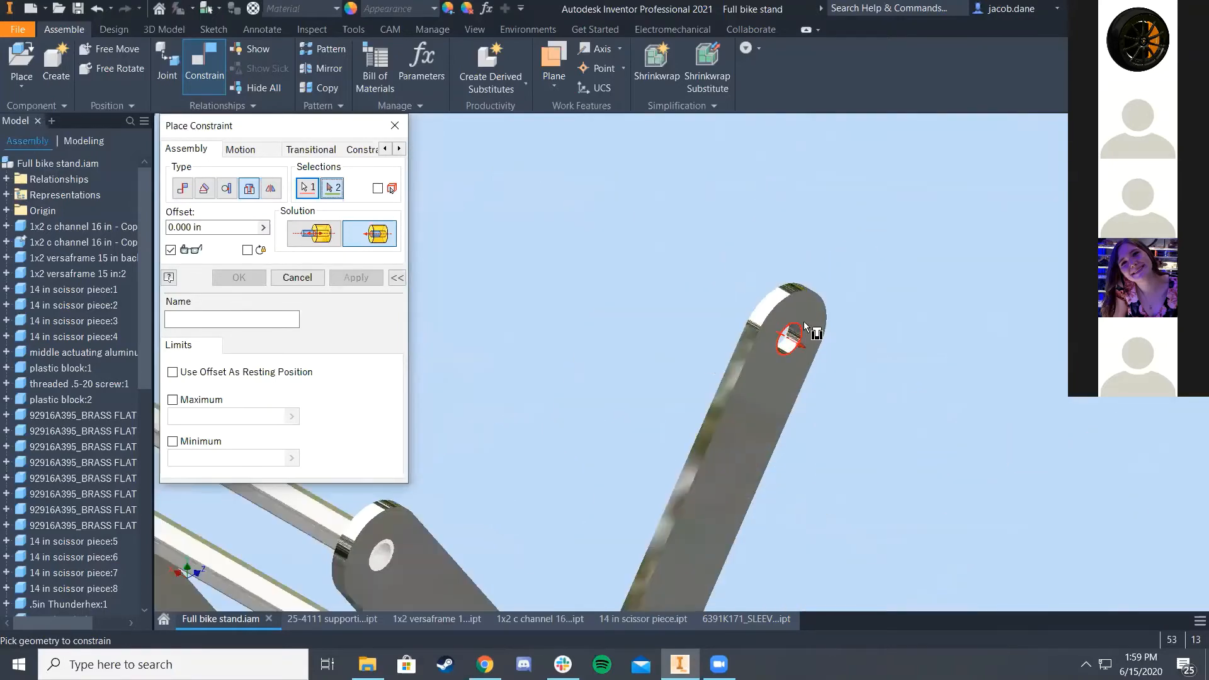
pyautogui.click(803, 322)
pyautogui.scroll(4, 803, 322)
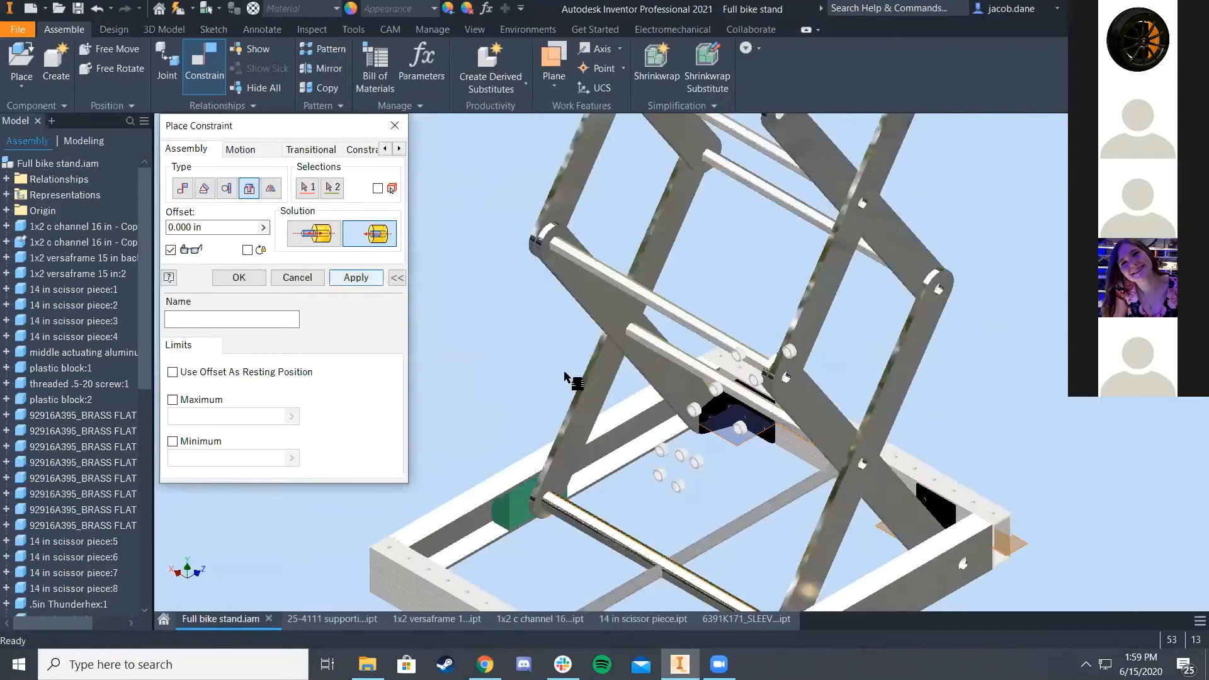
pyautogui.click(355, 277)
# Step: Insert-constrain a sleeve bearing into the hole at the opposite-side linkage's upper crossing
pyautogui.scroll(-4, 723, 381)
pyautogui.click(892, 326)
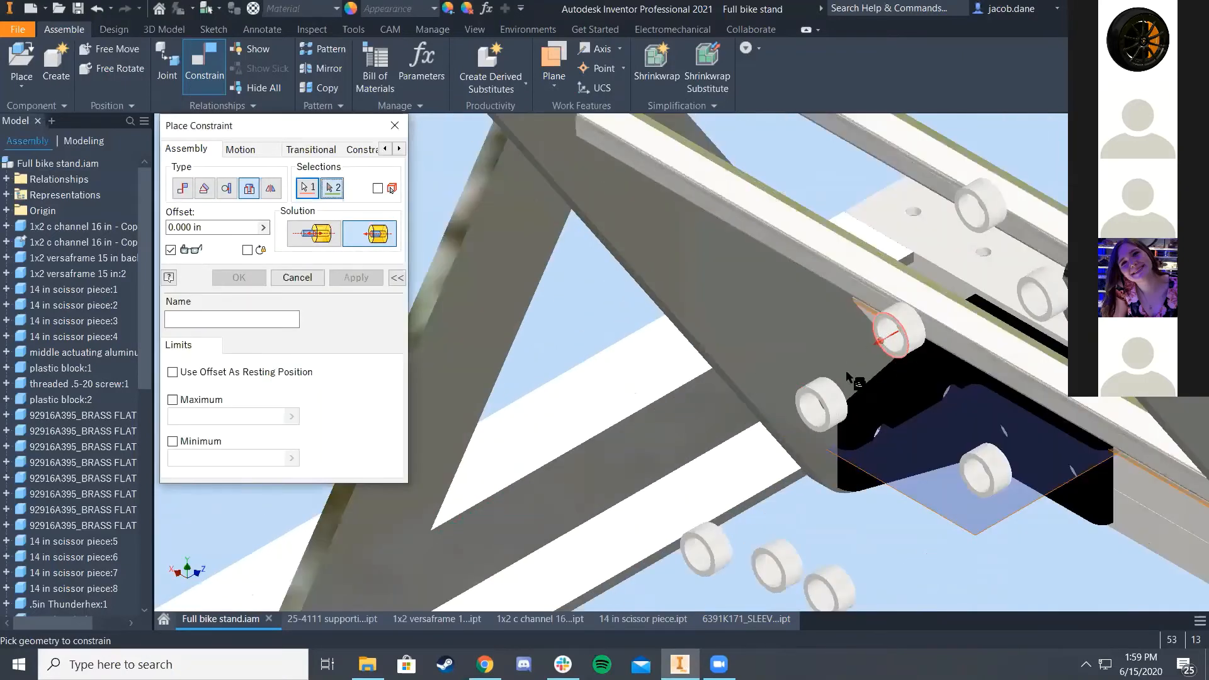
pyautogui.scroll(6, 892, 326)
pyautogui.scroll(-6, 946, 266)
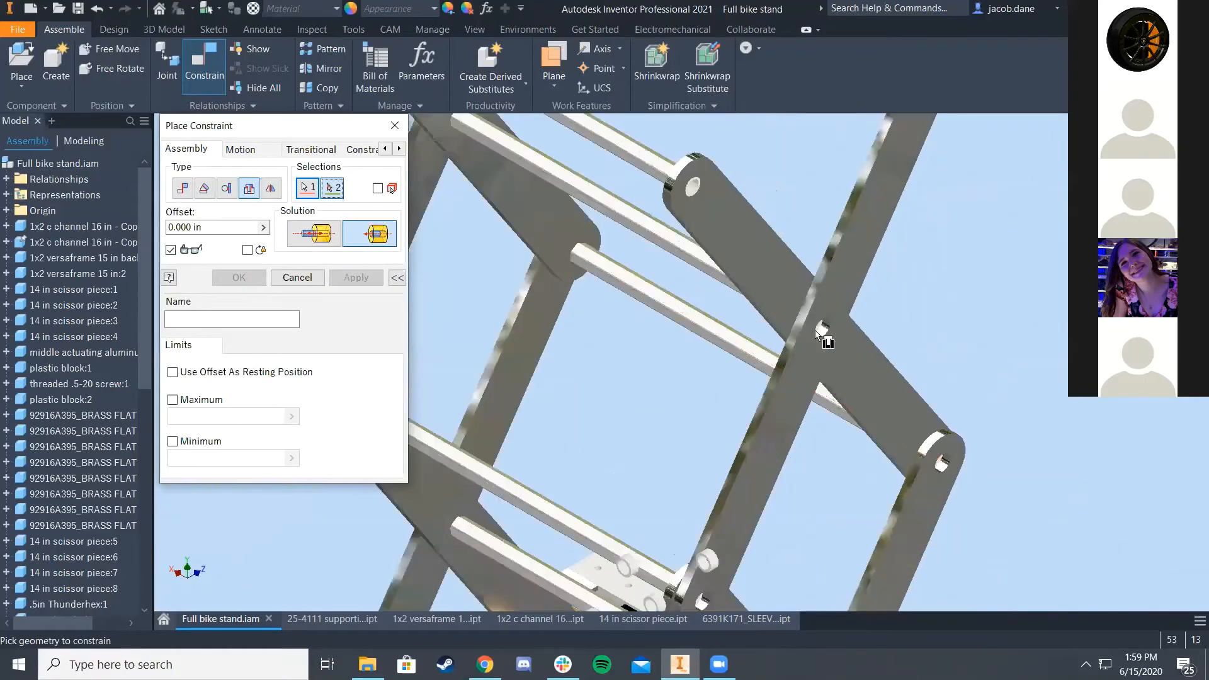
pyautogui.click(815, 329)
pyautogui.scroll(5, 778, 364)
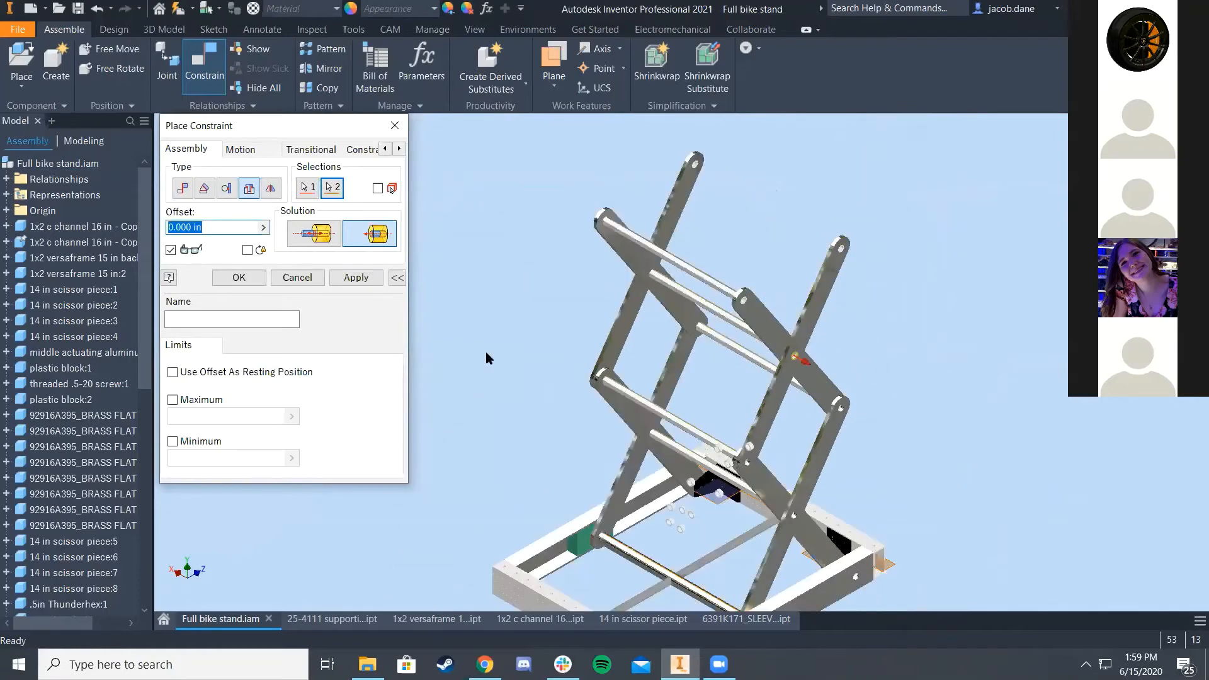
pyautogui.click(356, 276)
# Step: Insert-constrain a sleeve bearing into the opposite-side linkage's rear middle joint, where the upper and lower scissor arms meet
pyautogui.scroll(-3, 700, 420)
pyautogui.scroll(-3, 969, 400)
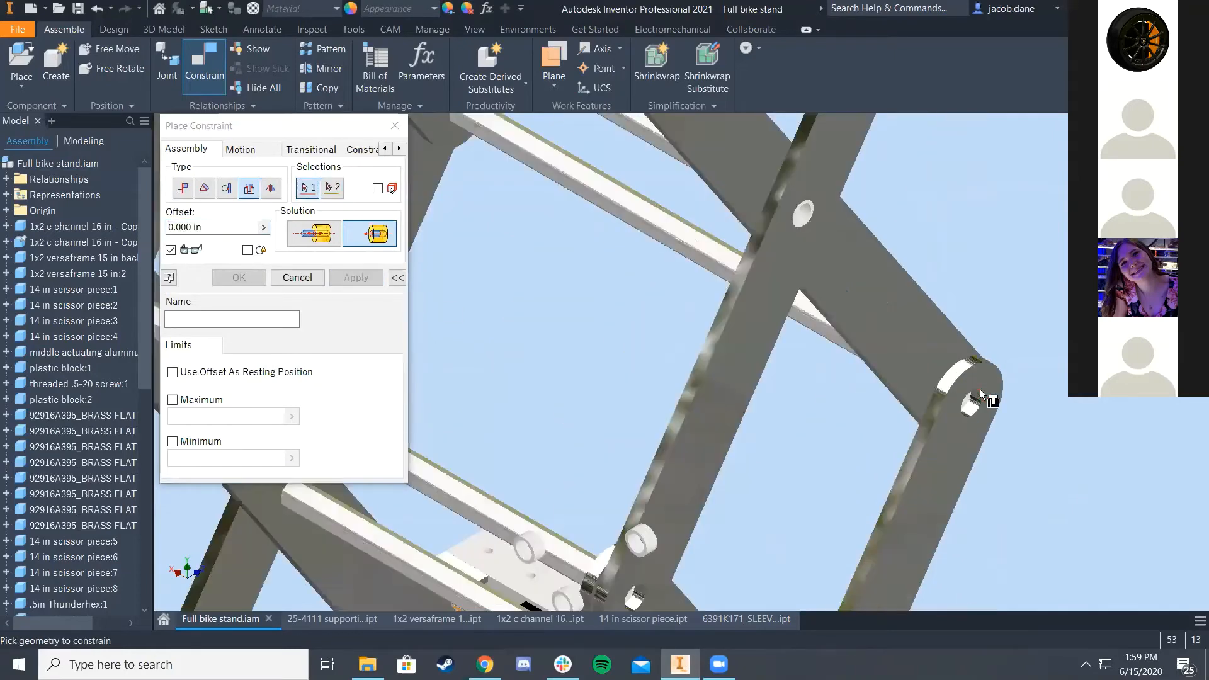
pyautogui.moveTo(844, 420); pyautogui.dragTo(635, 334, button='middle')
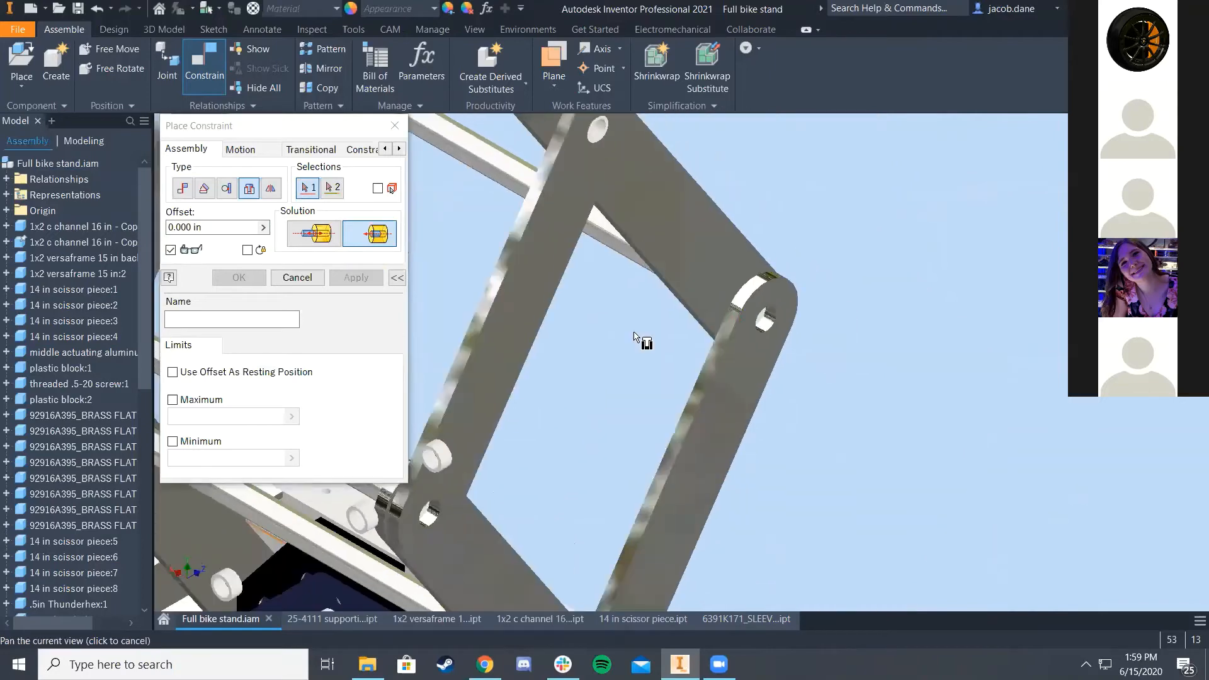
pyautogui.scroll(-3, 765, 325)
pyautogui.click(768, 293)
pyautogui.scroll(4, 689, 376)
pyautogui.scroll(3, 688, 374)
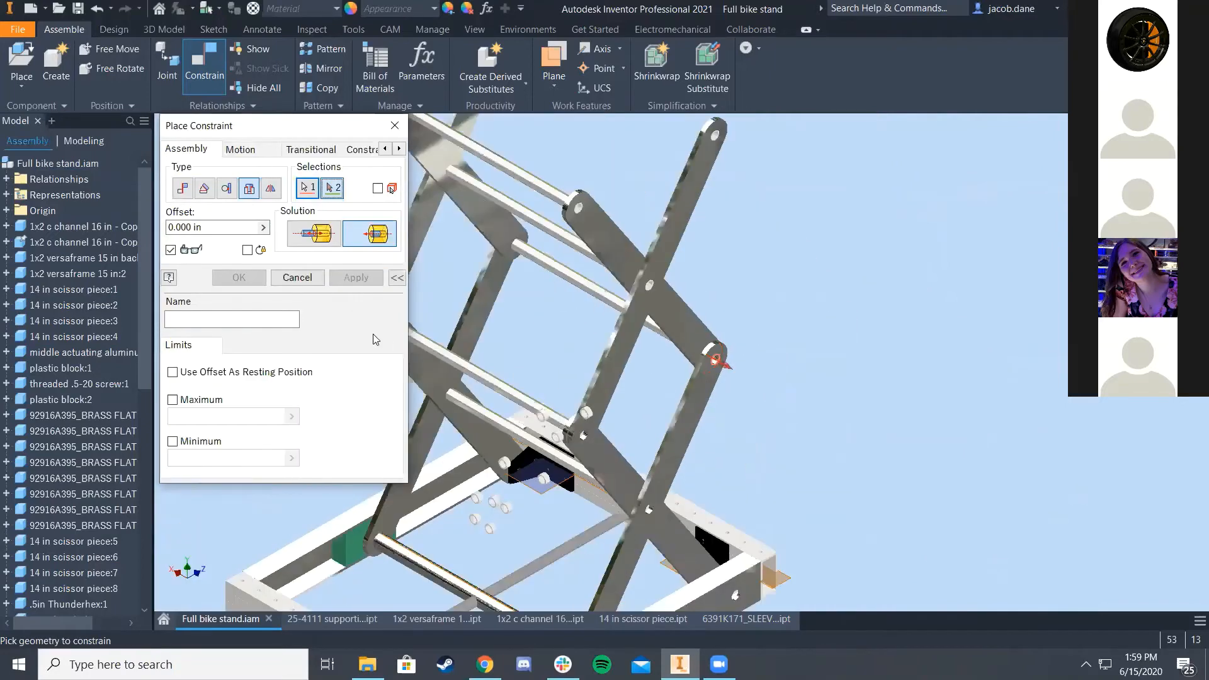
pyautogui.scroll(-5, 721, 331)
pyautogui.scroll(6, 692, 442)
pyautogui.moveTo(599, 553); pyautogui.dragTo(700, 413, button='middle')
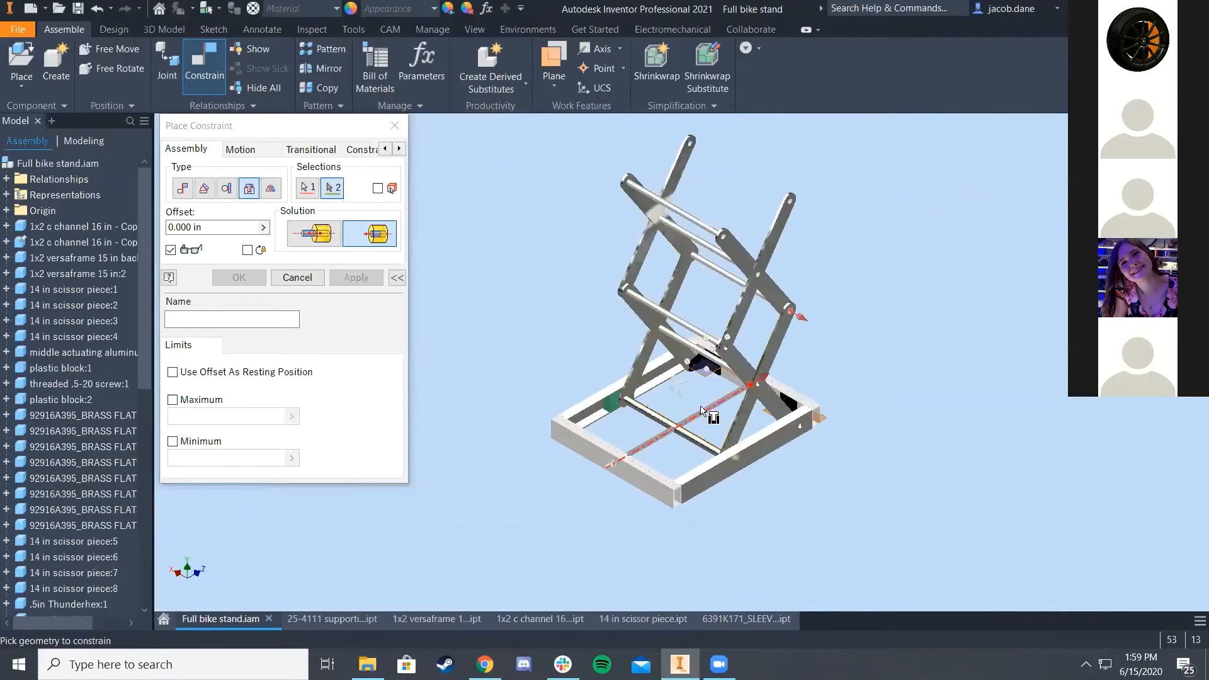
pyautogui.scroll(-5, 700, 413)
pyautogui.click(631, 251)
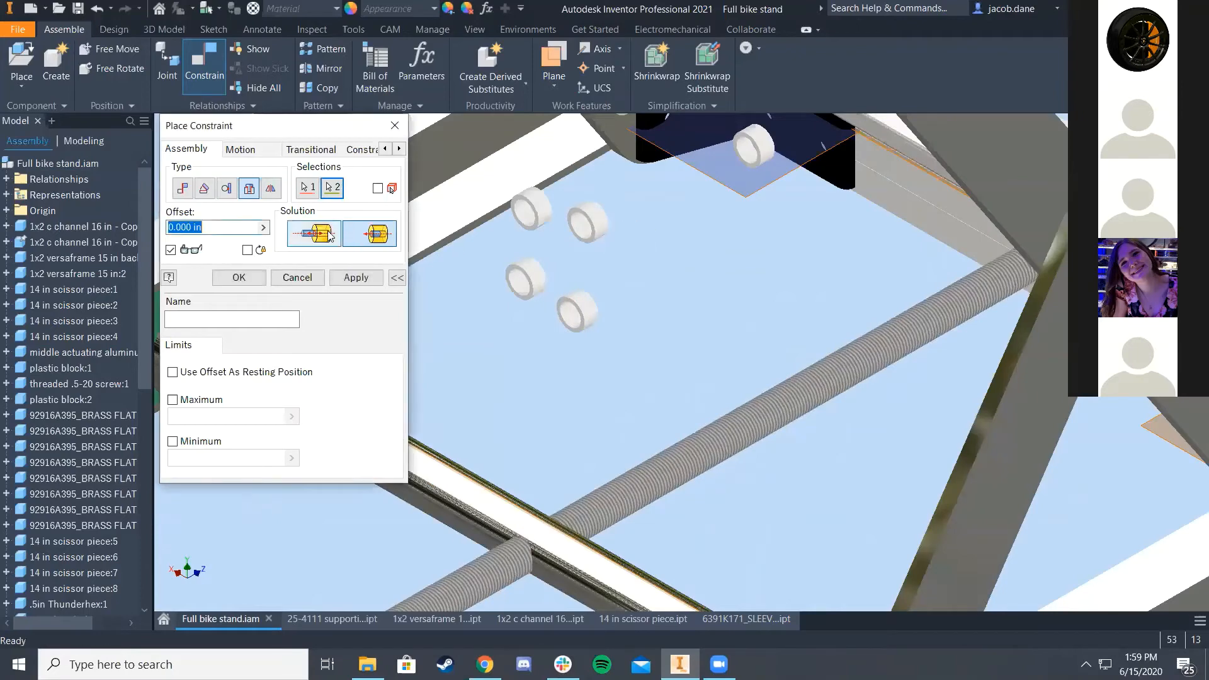
pyautogui.click(354, 278)
# Step: Insert-constrain a sleeve bearing into the opposite-side linkage's front middle joint, where the middle cross bar attaches
pyautogui.scroll(5, 647, 304)
pyautogui.scroll(-7, 646, 250)
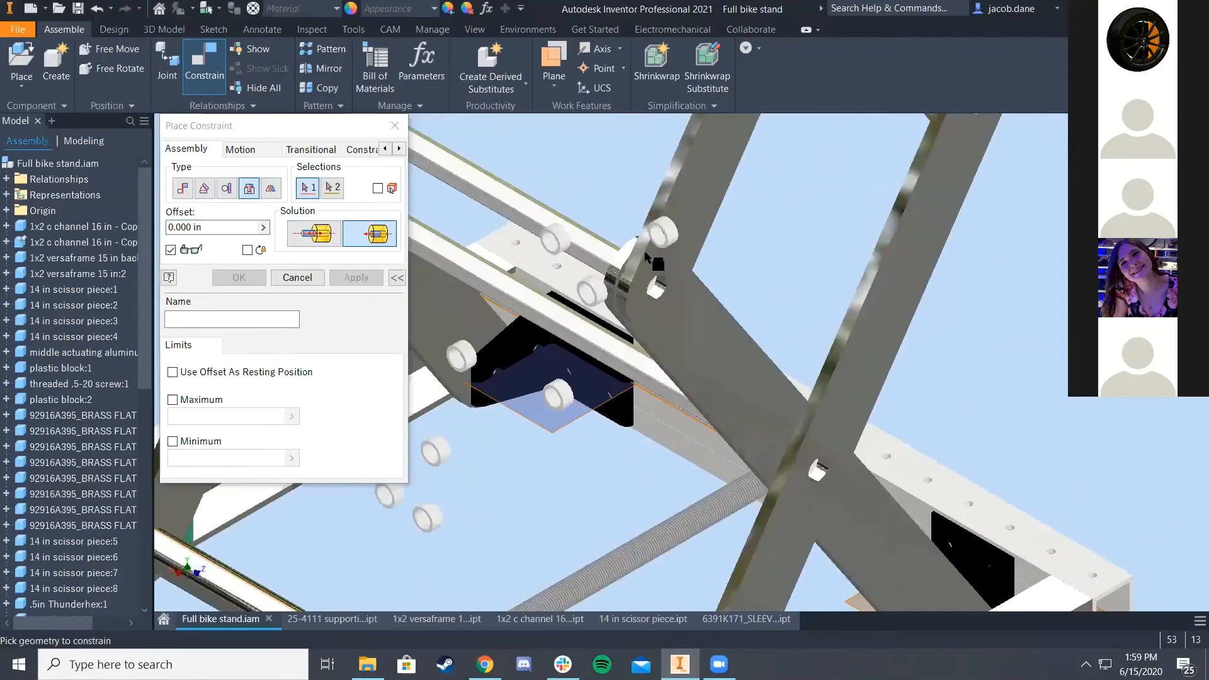
pyautogui.click(671, 295)
pyautogui.click(675, 228)
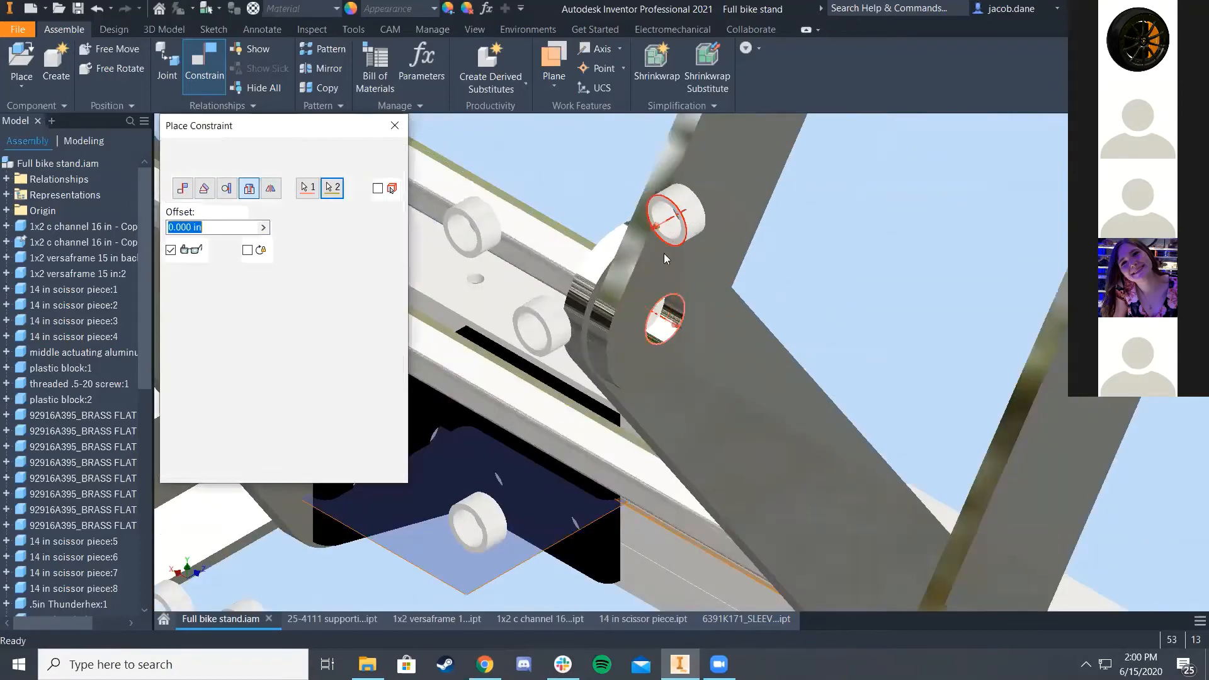
pyautogui.scroll(3, 666, 253)
# Step: Insert-constrain a sleeve bearing into the hole at the opposite-side linkage's lower crossing
pyautogui.scroll(-5, 815, 507)
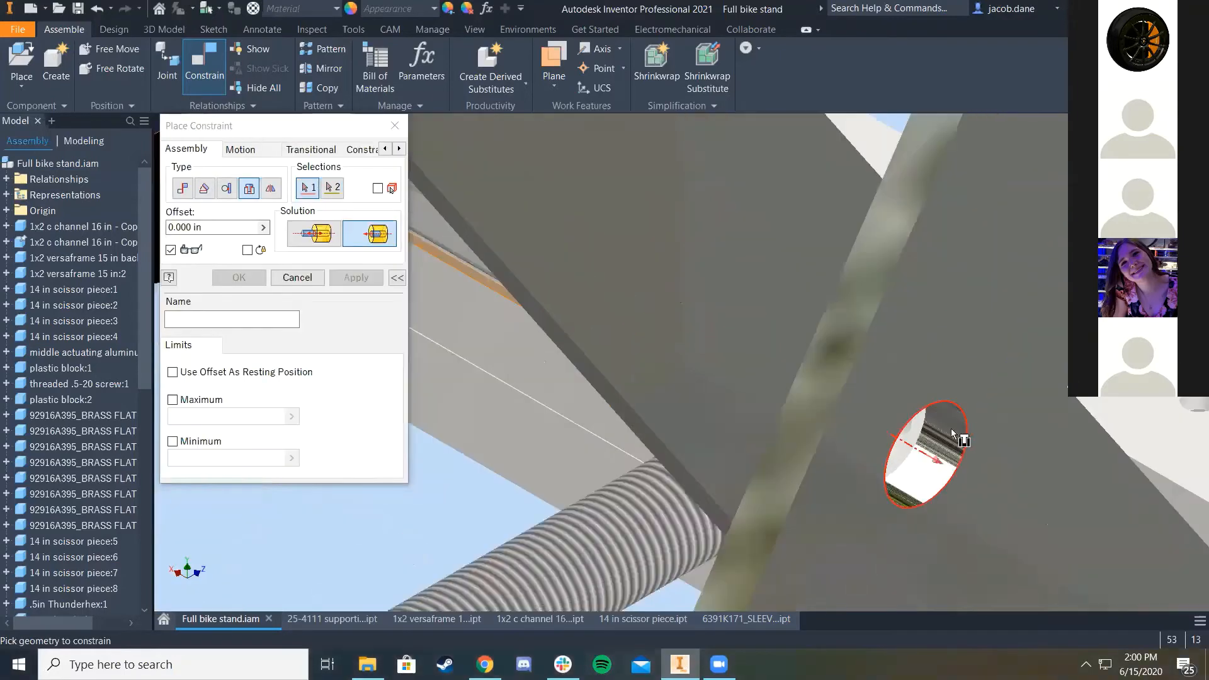
pyautogui.click(959, 428)
pyautogui.scroll(5, 939, 445)
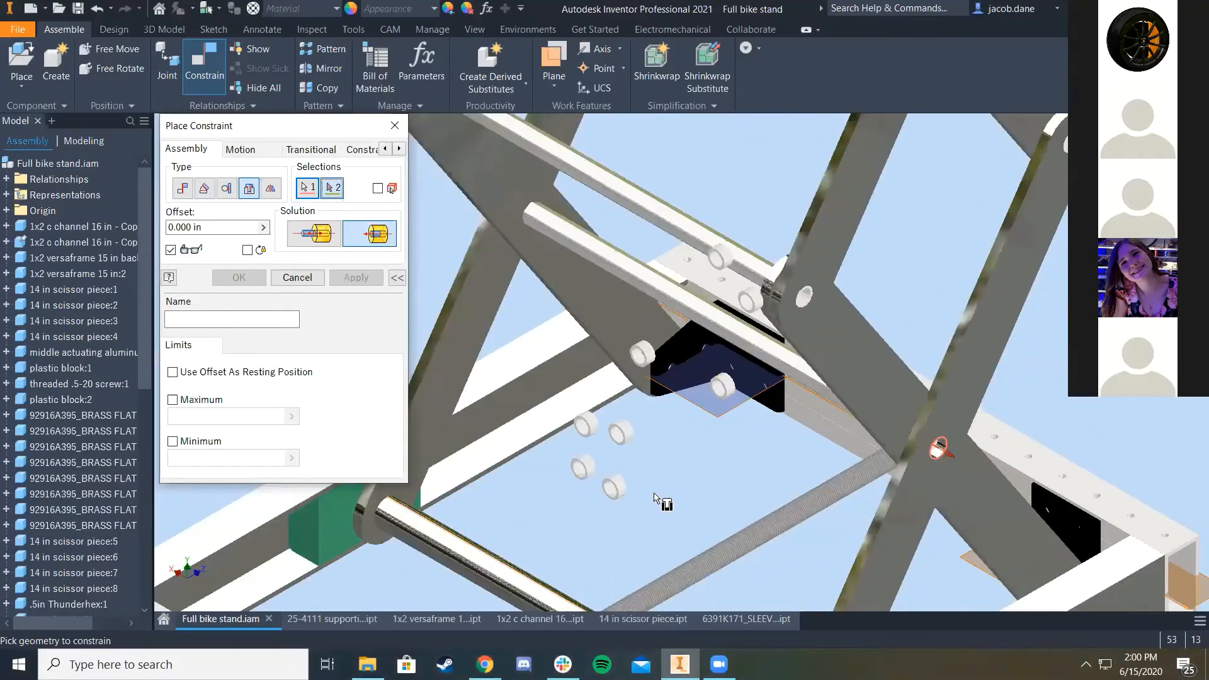
pyautogui.scroll(-5, 655, 495)
pyautogui.click(557, 290)
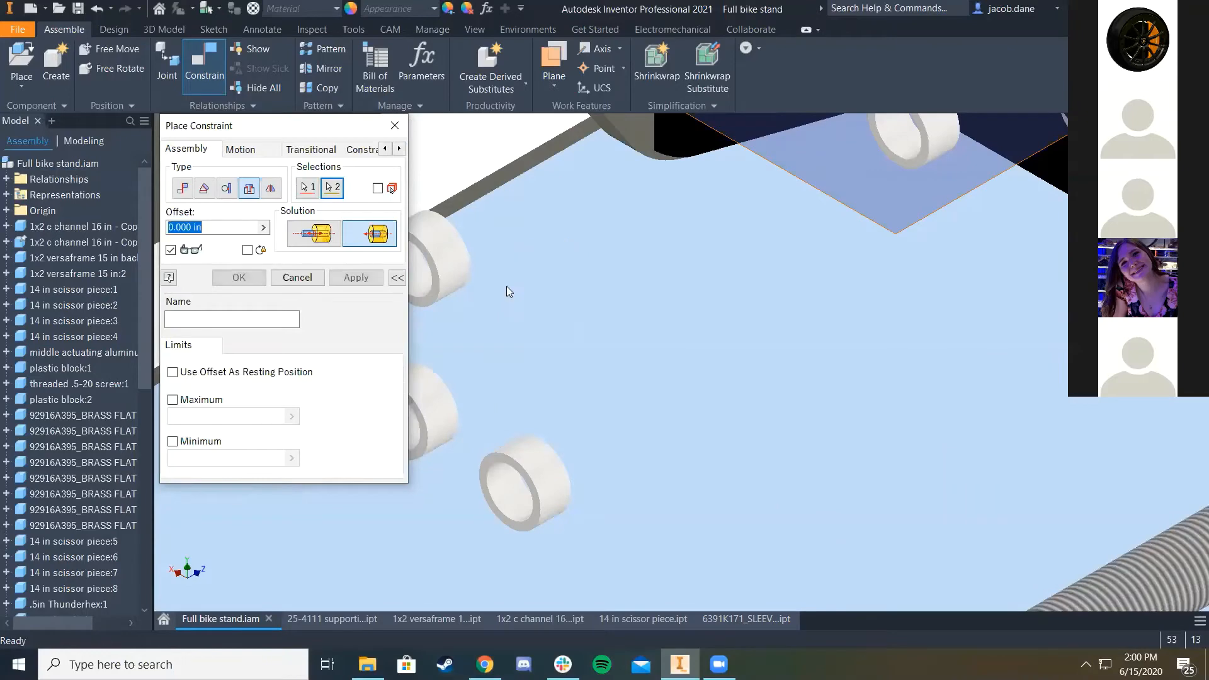
pyautogui.click(365, 276)
# Step: Insert-constrain a sleeve bearing into the hole near the rear end of the base frame's side rail beside the opposite-side linkage
pyautogui.scroll(5, 819, 403)
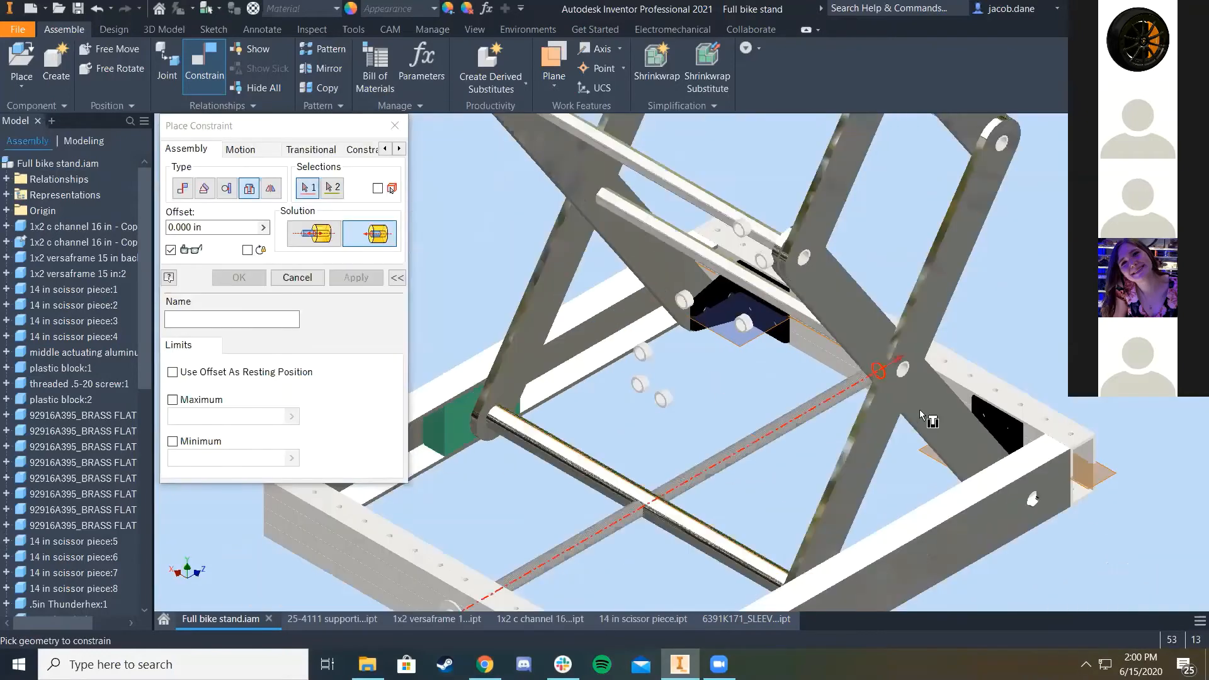
pyautogui.scroll(-8, 919, 410)
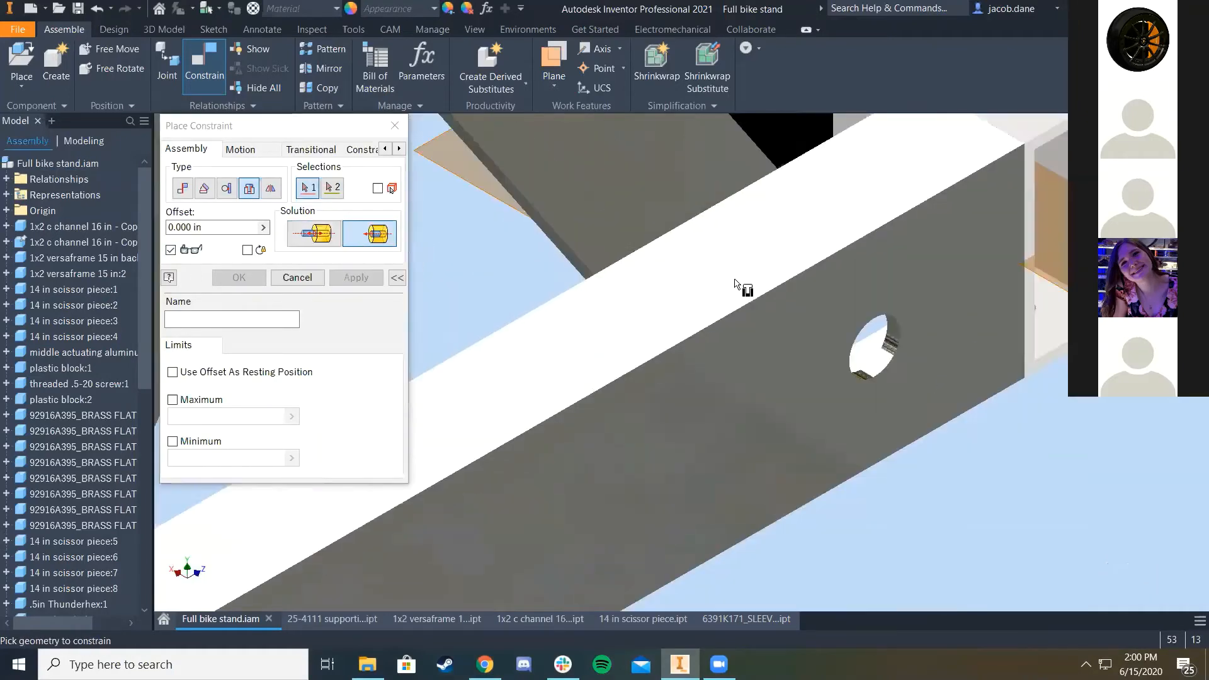
pyautogui.scroll(6, 735, 283)
pyautogui.scroll(-5, 655, 310)
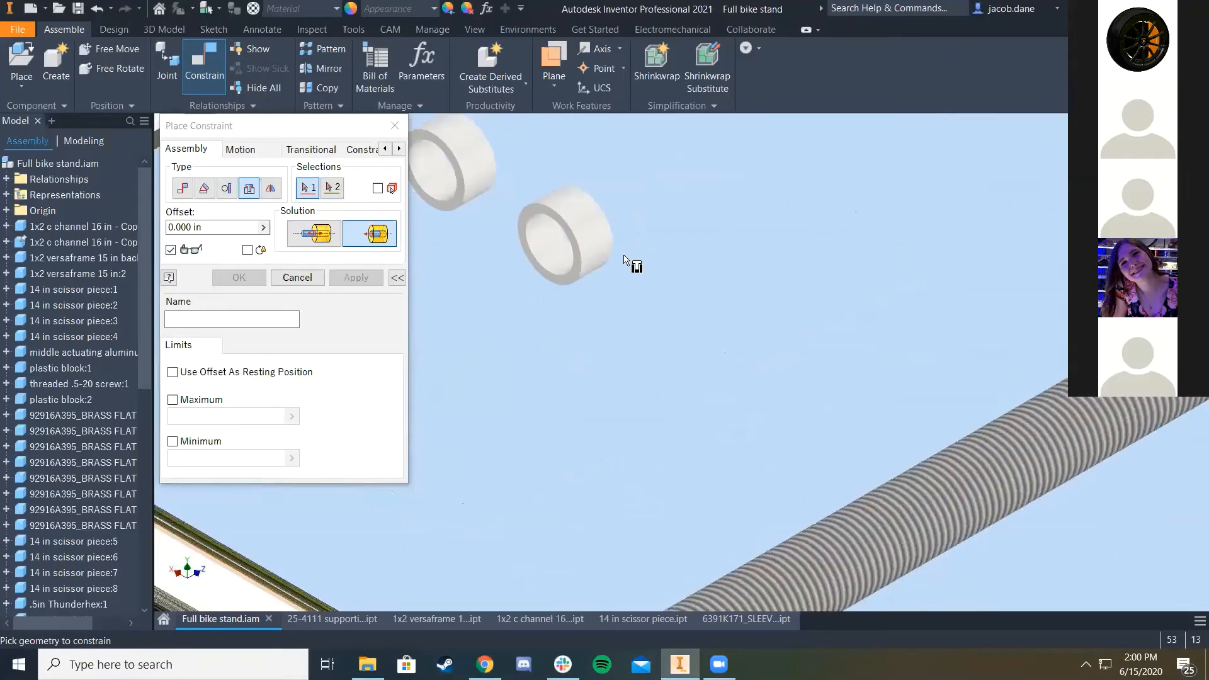
pyautogui.click(564, 230)
pyautogui.scroll(5, 565, 230)
pyautogui.scroll(-6, 781, 302)
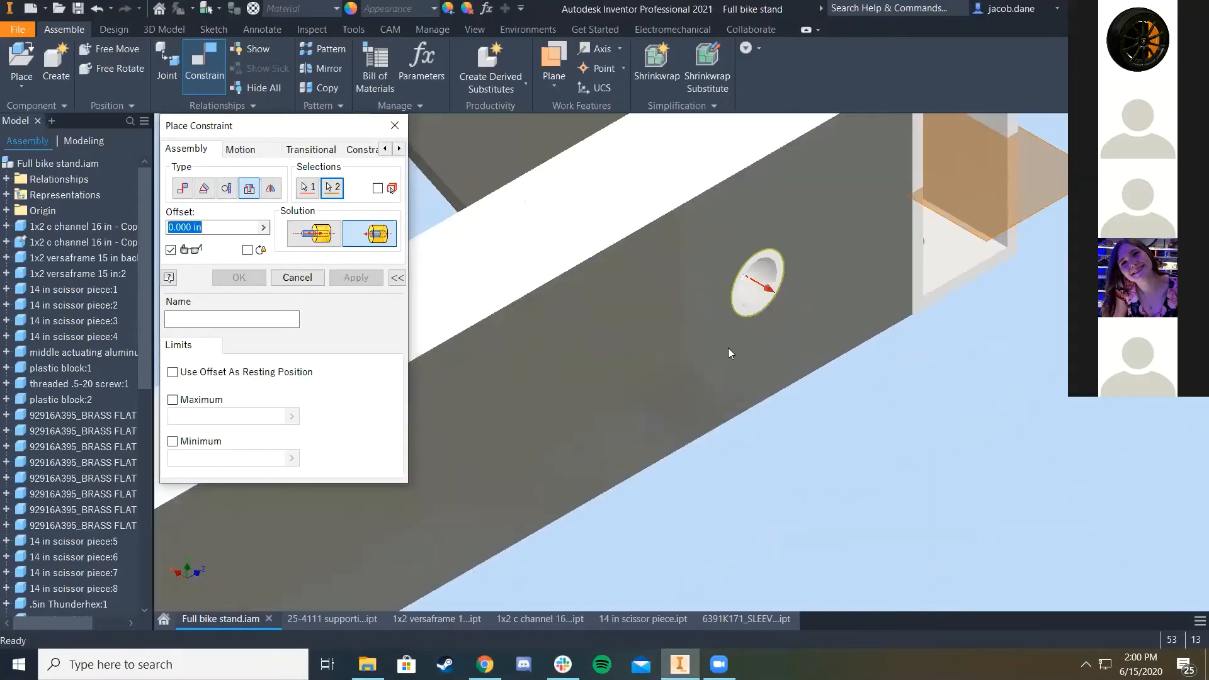
pyautogui.click(729, 353)
pyautogui.scroll(5, 654, 346)
pyautogui.click(376, 281)
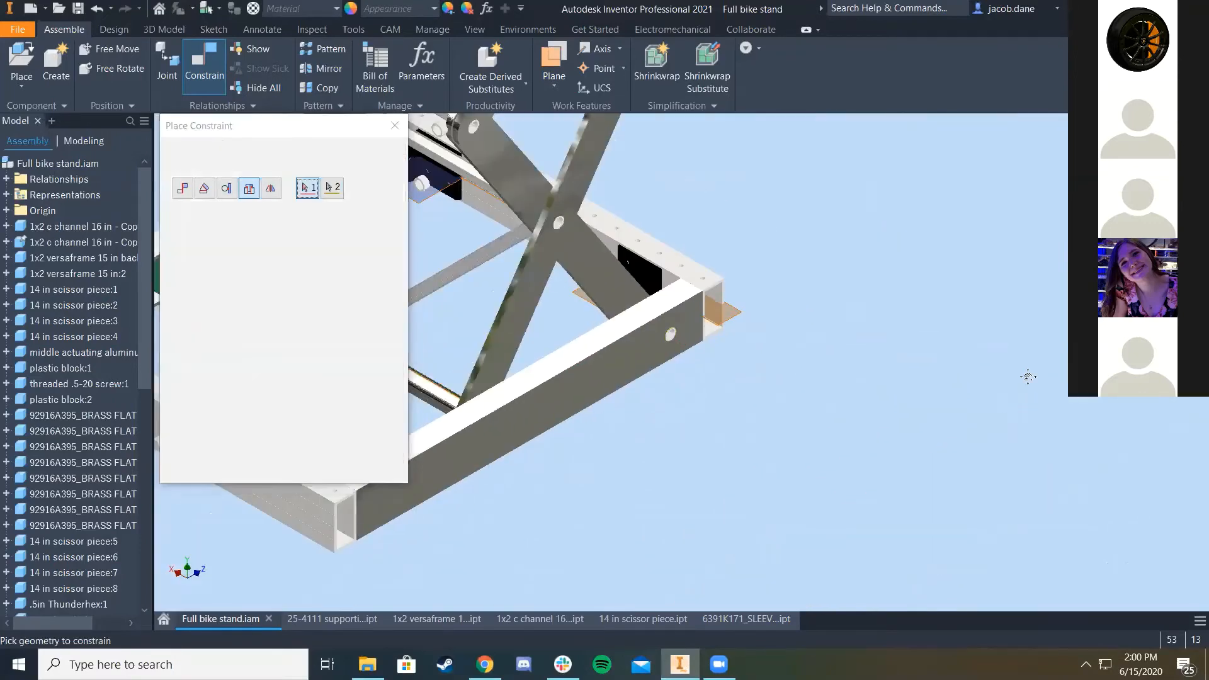
# Step: Insert-constrain a sleeve bearing into the matching hole near the rear end of the base frame's other side rail
pyautogui.moveTo(577, 281); pyautogui.dragTo(1027, 377, button='middle')
pyautogui.scroll(-3, 809, 242)
pyautogui.click(793, 252)
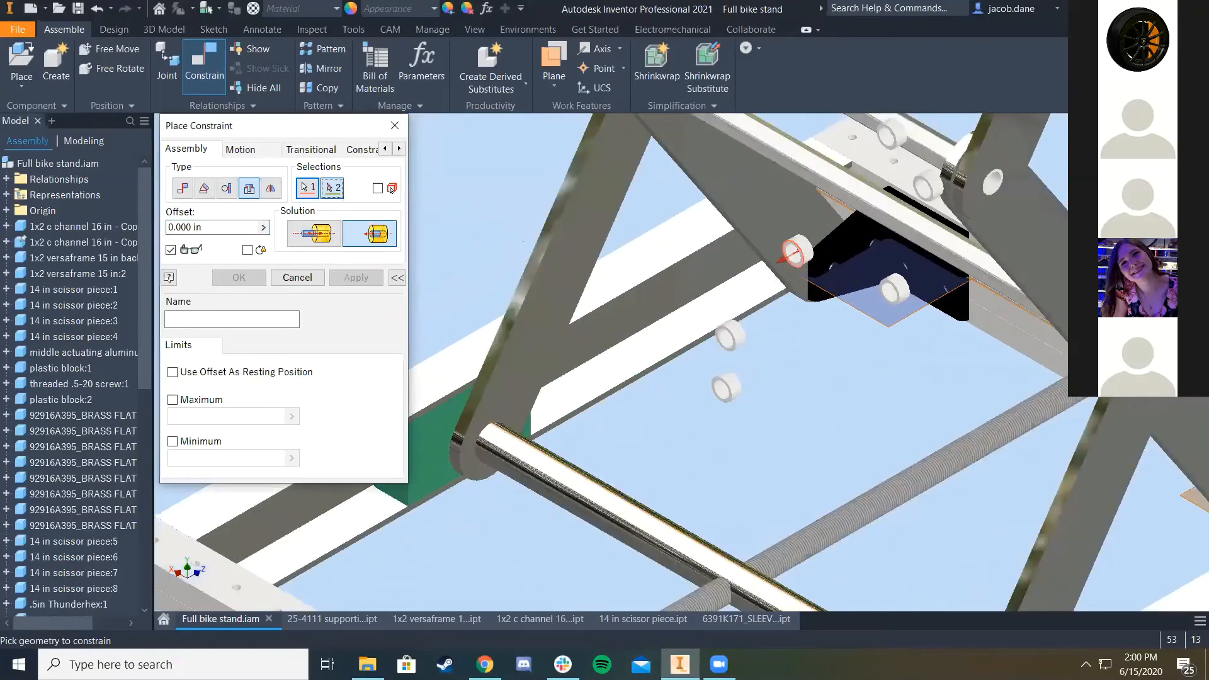
pyautogui.press('F6')
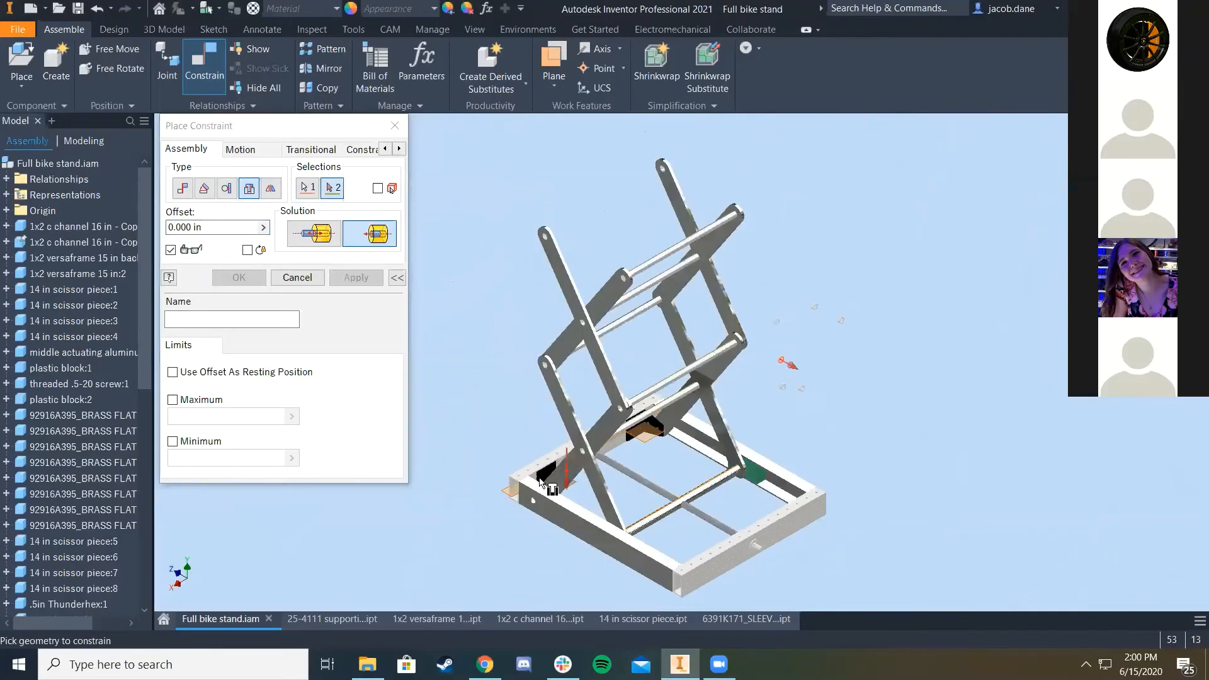
pyautogui.scroll(-4, 501, 531)
pyautogui.click(488, 560)
pyautogui.click(353, 279)
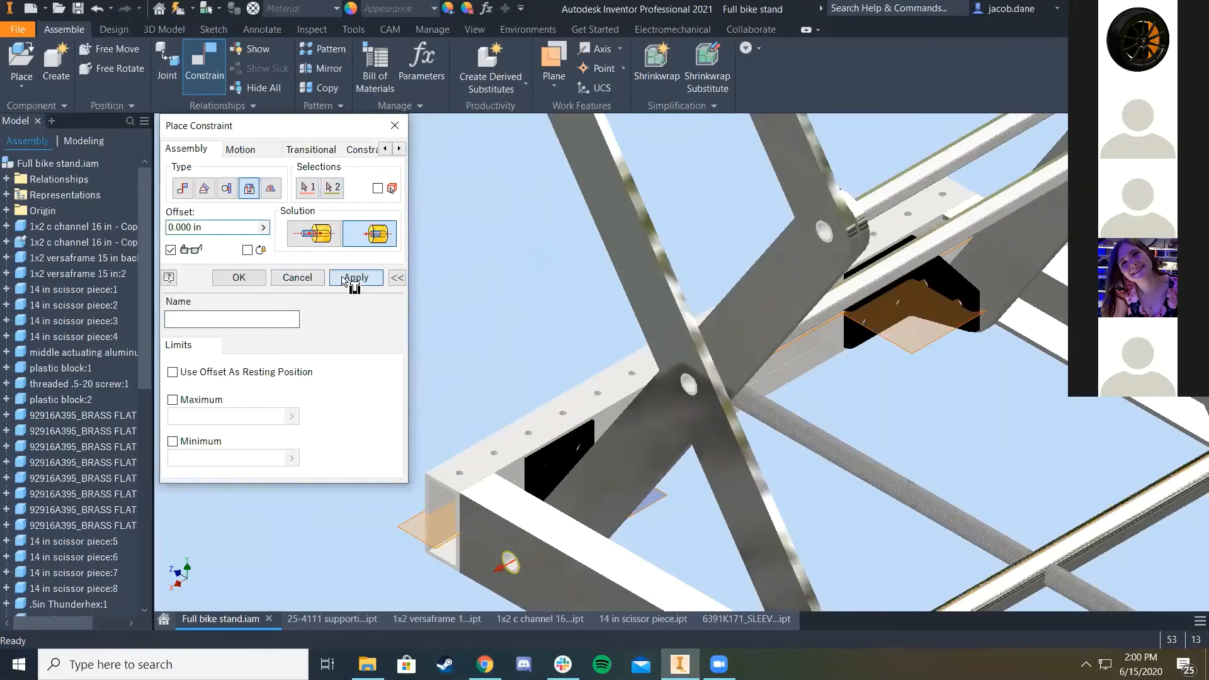
# Step: Check the pivot holes on both sides of the scissor linkage for missing bearings, and end the constraint command
pyautogui.scroll(3, 548, 287)
pyautogui.moveTo(522, 364); pyautogui.dragTo(516, 673, button='middle')
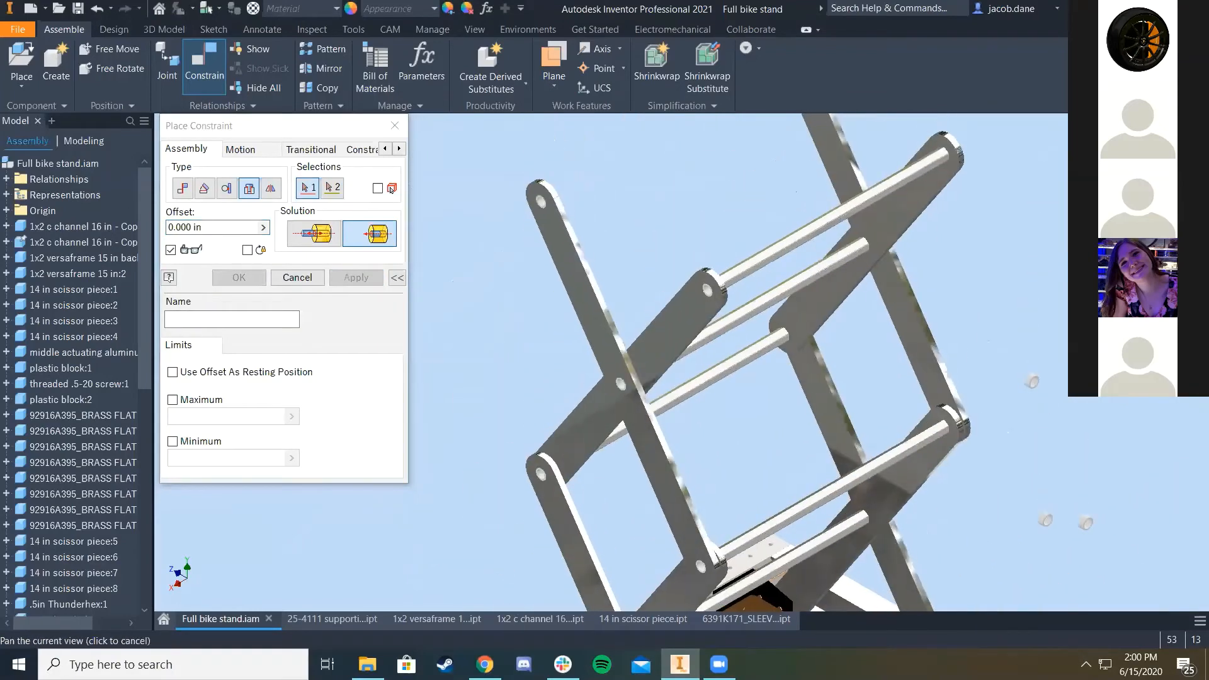
pyautogui.press('F6')
pyautogui.scroll(-4, 781, 237)
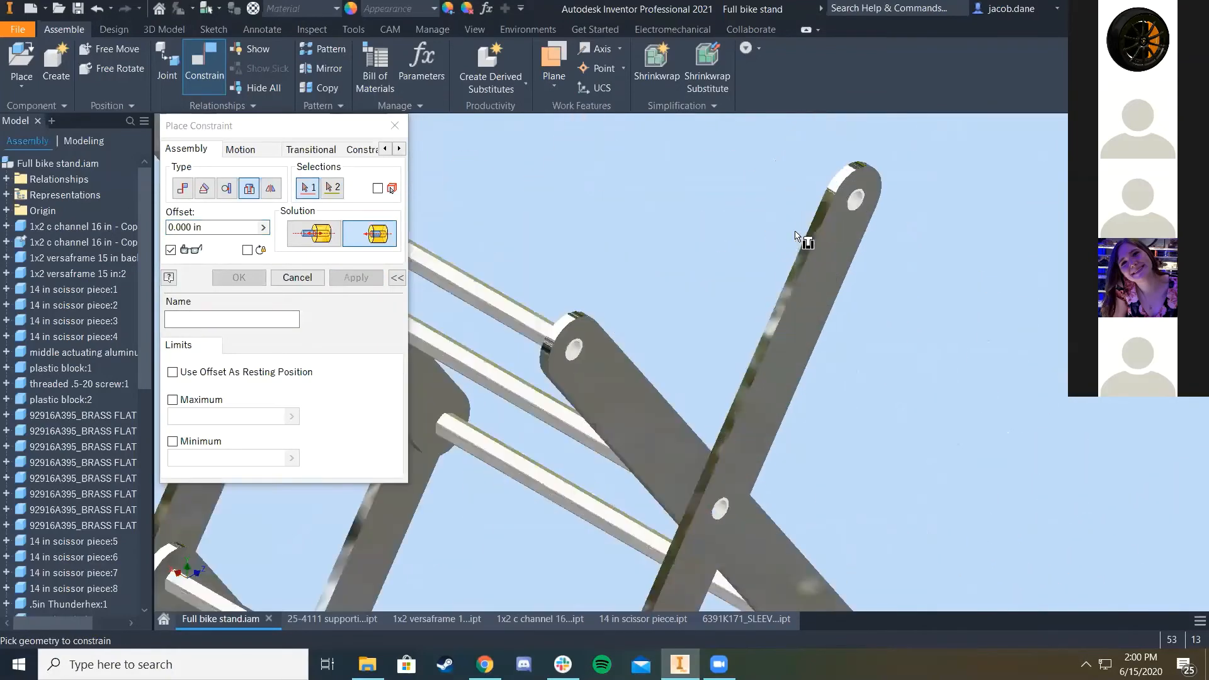
pyautogui.scroll(3, 697, 384)
pyautogui.scroll(5, 887, 437)
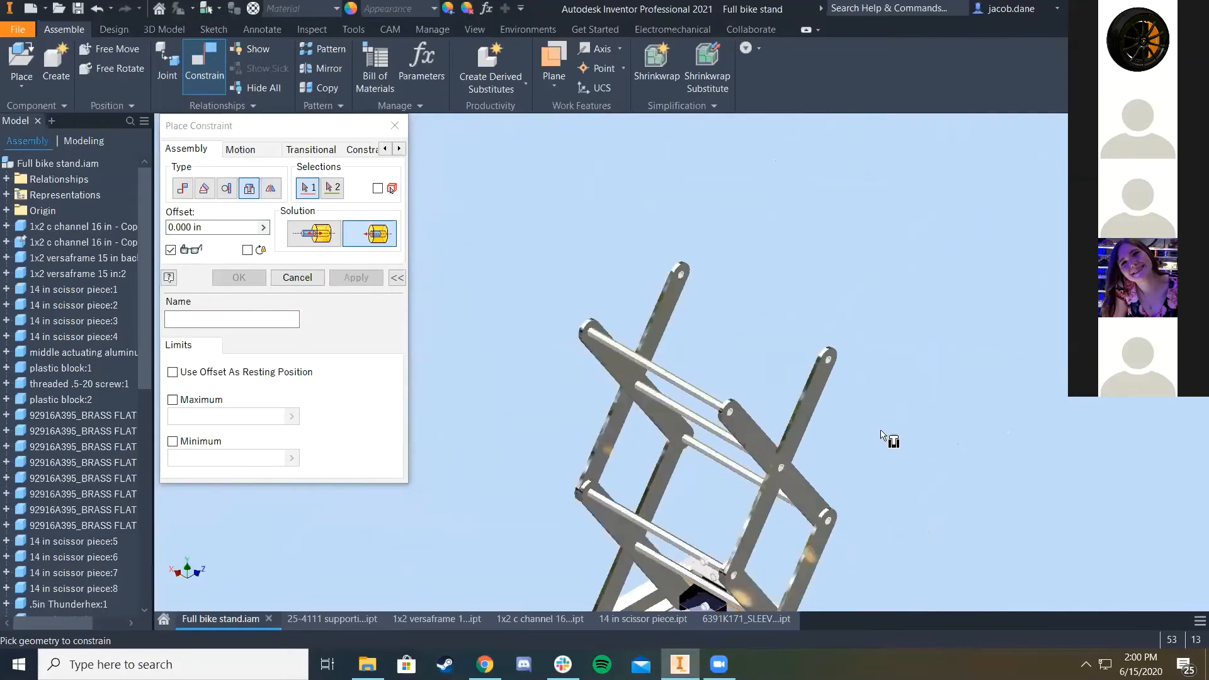
pyautogui.scroll(-1, 715, 372)
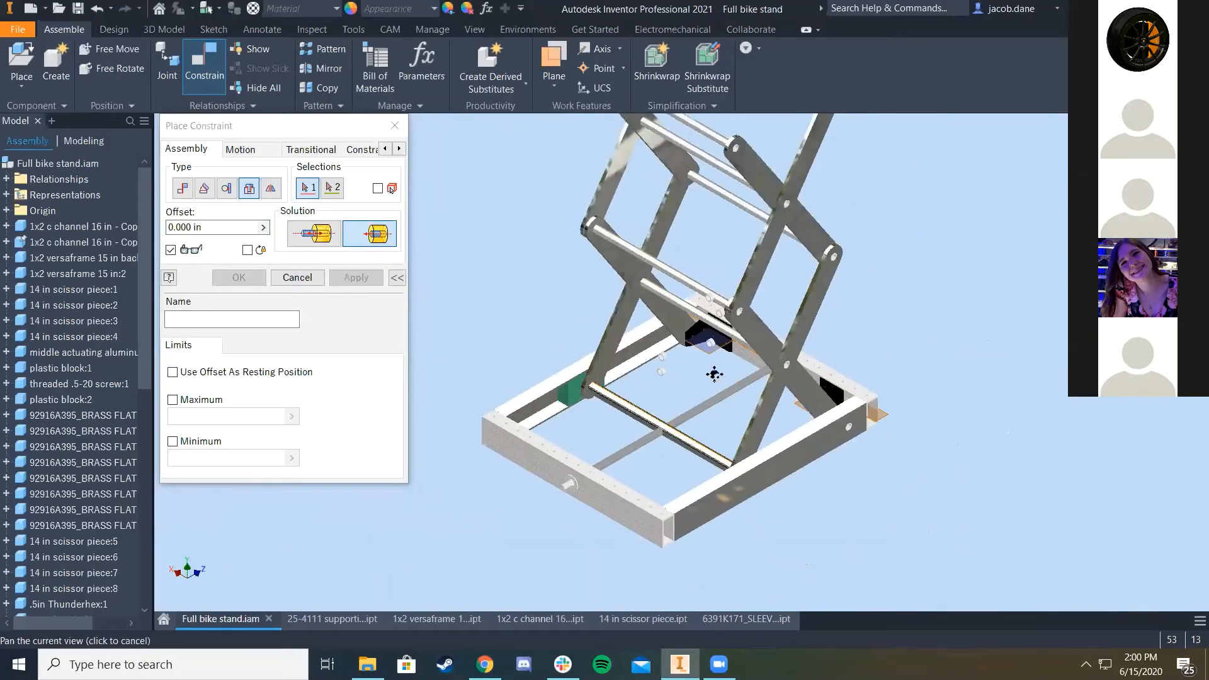
pyautogui.scroll(-2, 707, 340)
pyautogui.scroll(-2, 707, 340)
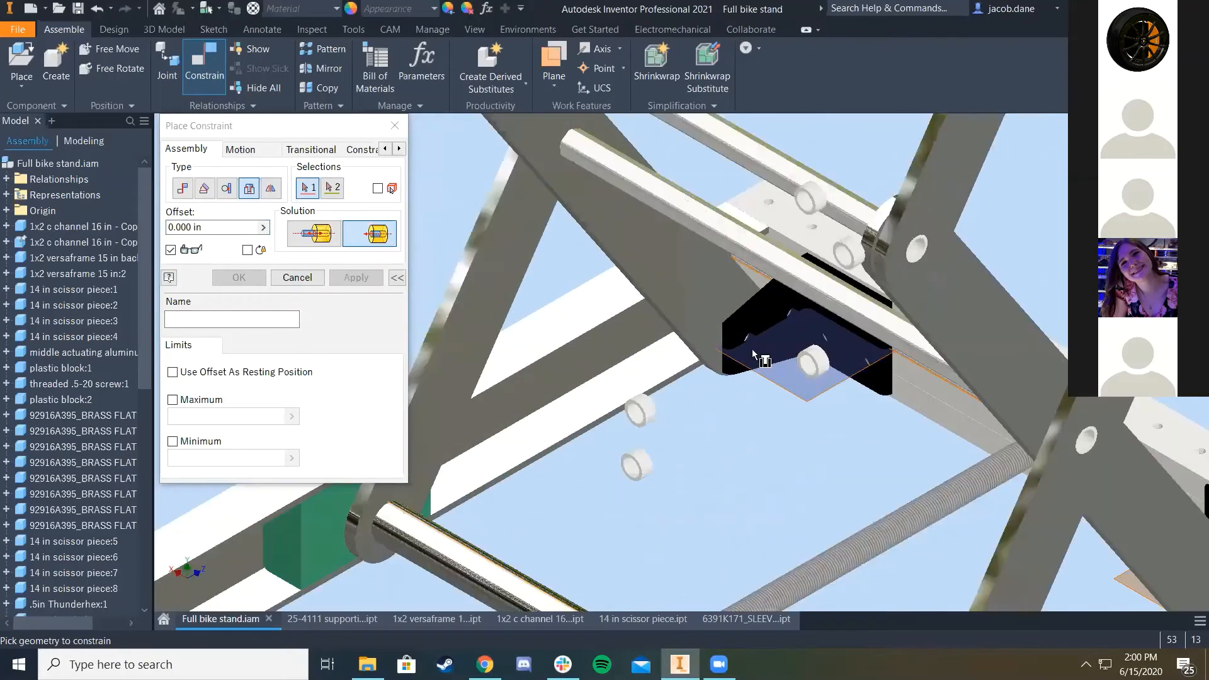
pyautogui.scroll(4, 746, 355)
pyautogui.click(296, 278)
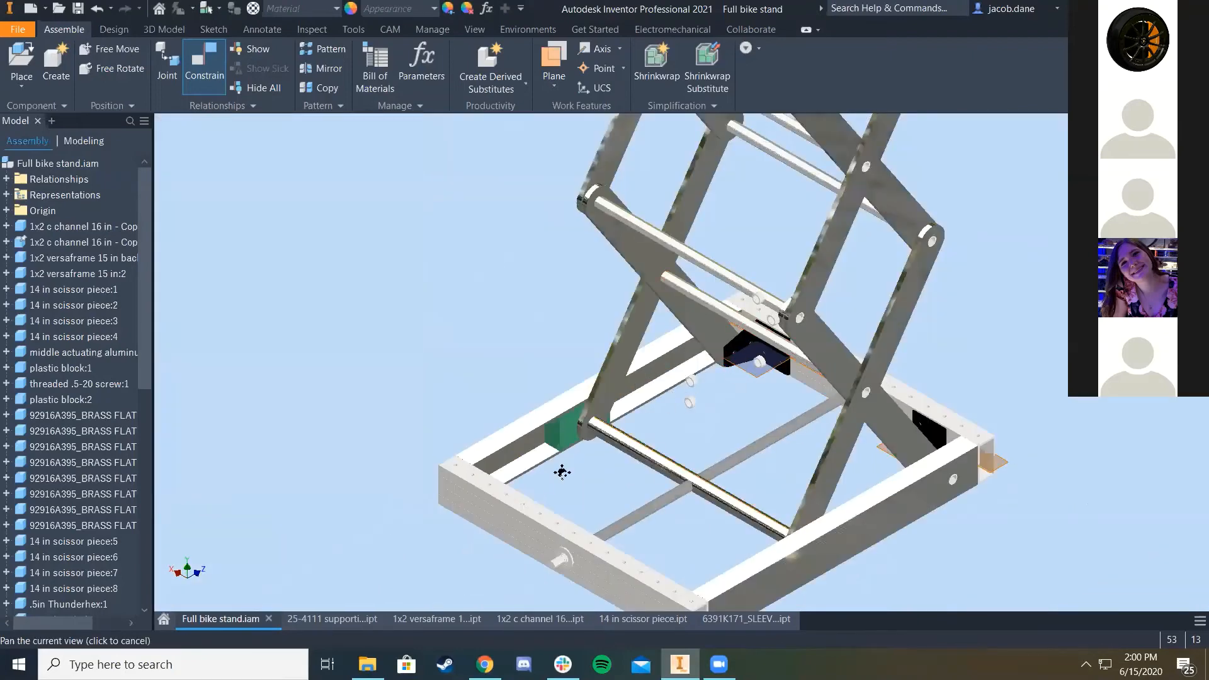
# Step: Examine the cross bars of the upper scissor linkage, selecting the .5in Thunderhex bar at the upper crossing
pyautogui.scroll(2, 573, 186)
pyautogui.moveTo(573, 186); pyautogui.dragTo(594, 291, button='middle')
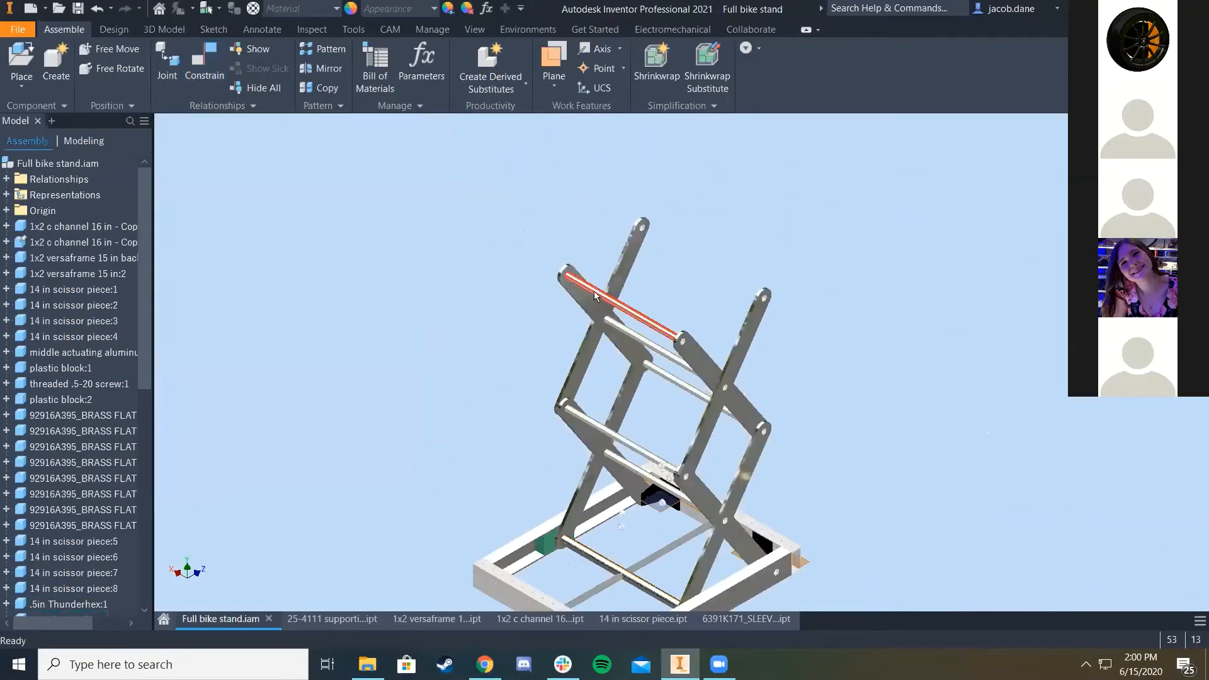
pyautogui.scroll(-6, 617, 327)
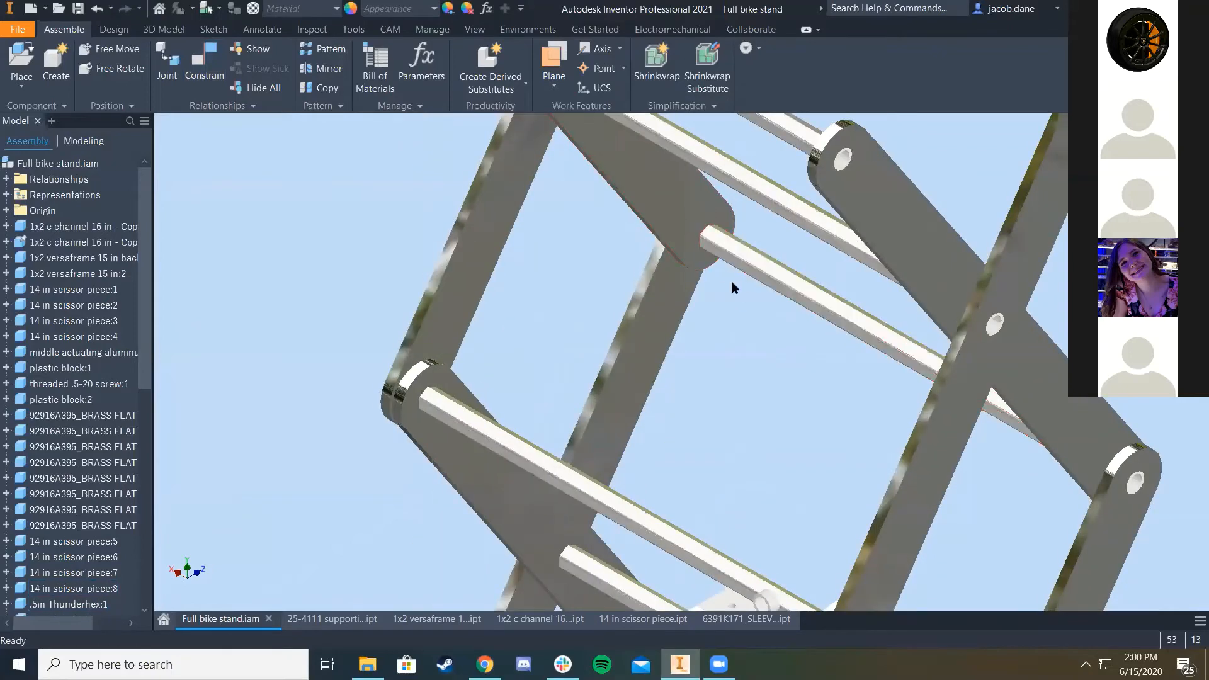
pyautogui.scroll(5, 734, 283)
pyautogui.click(738, 255)
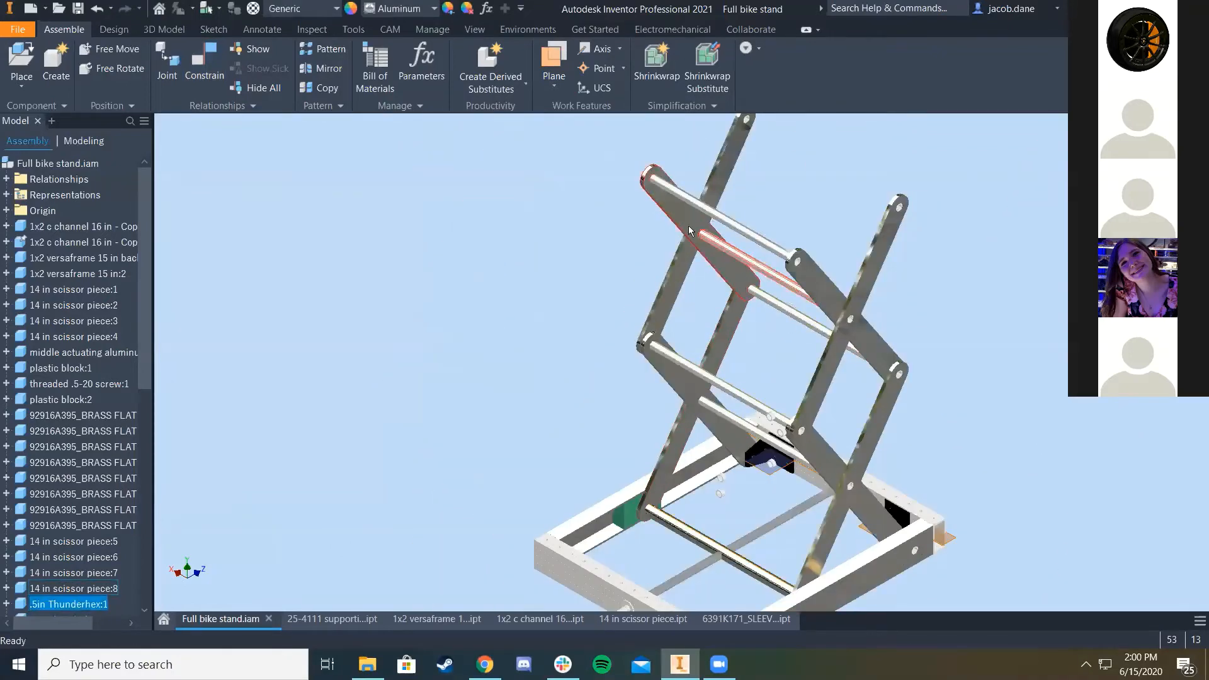
pyautogui.scroll(2, 712, 200)
pyautogui.scroll(-6, 723, 313)
pyautogui.scroll(6, 721, 311)
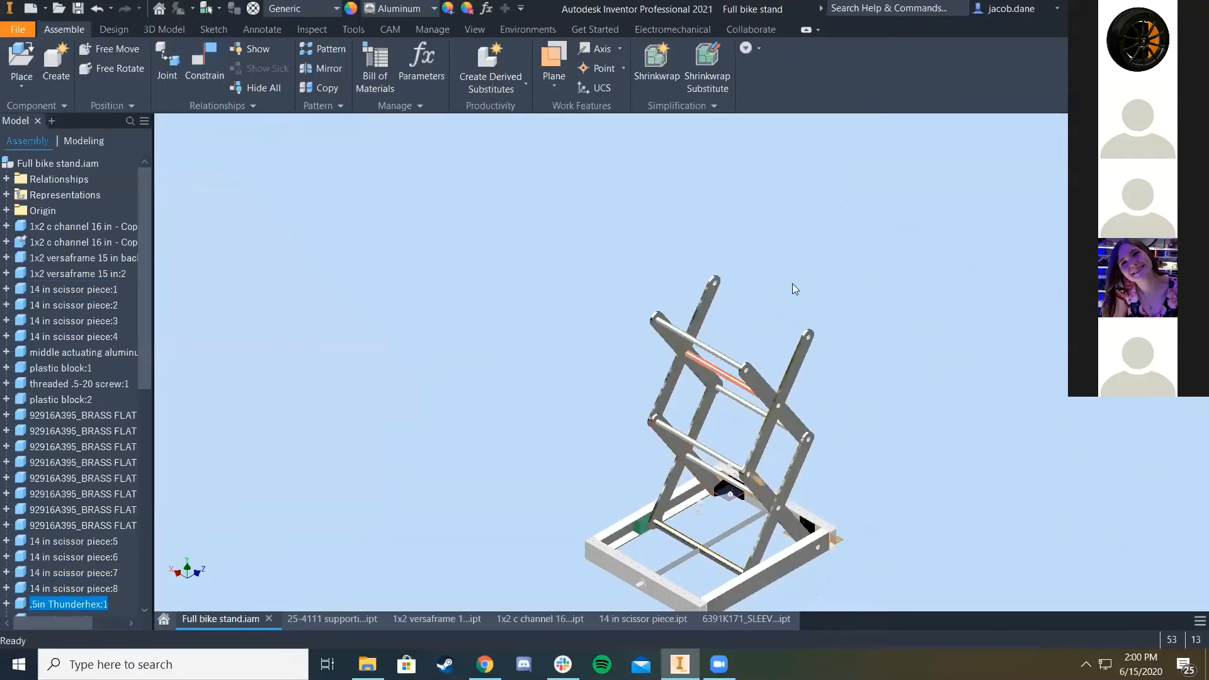
pyautogui.scroll(-3, 767, 327)
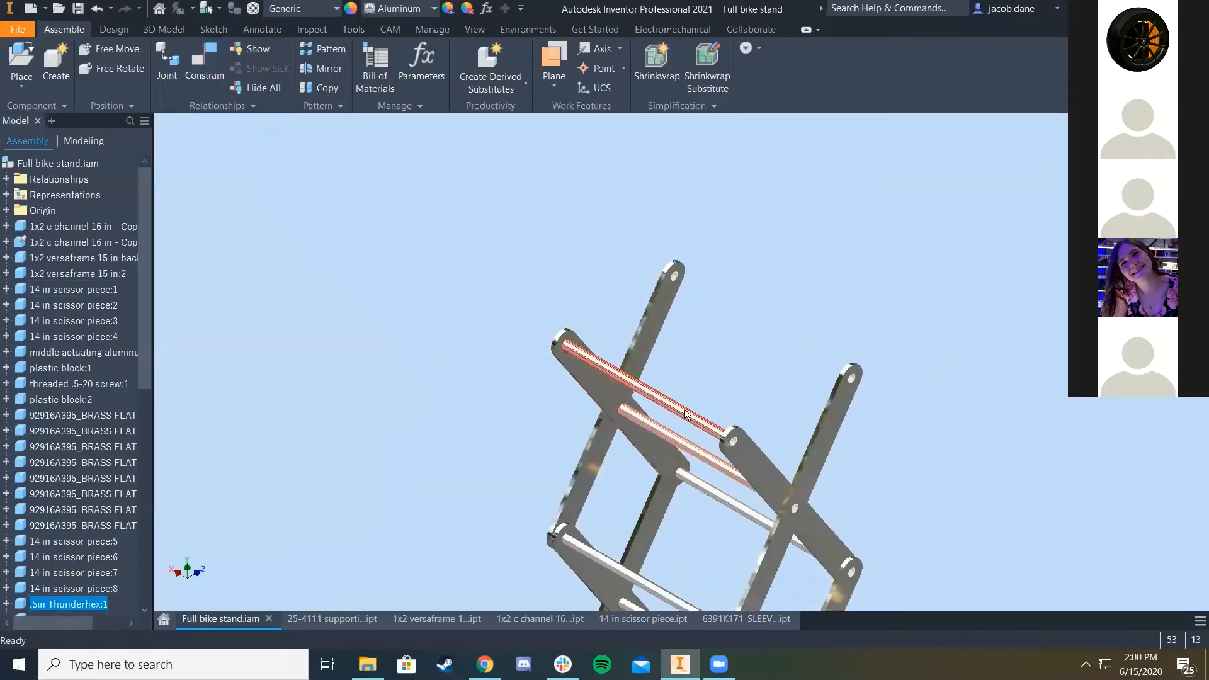
# Step: Hide the middle actuating aluminum cylinder and the lower .5in Thunderhex cross bars, leaving the bar at the upper scissor pivots shown
pyautogui.click(793, 377)
pyautogui.click(692, 459)
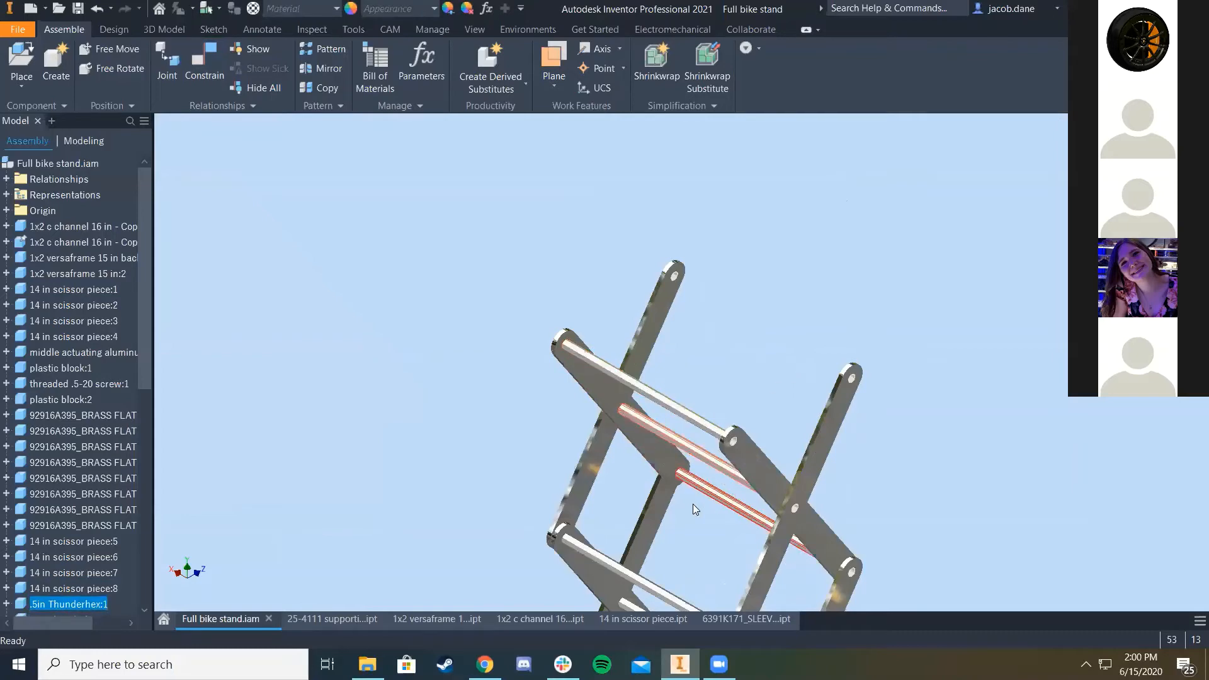
pyautogui.moveTo(674, 524); pyautogui.dragTo(796, 350, button='middle')
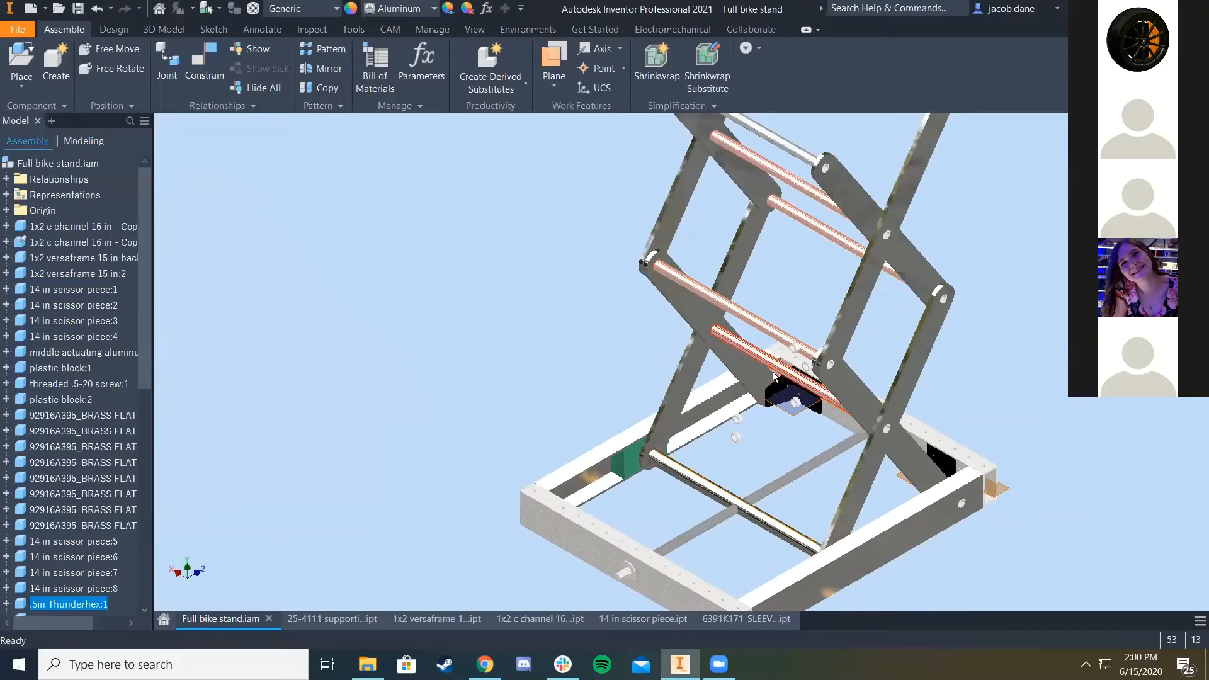
pyautogui.click(678, 479)
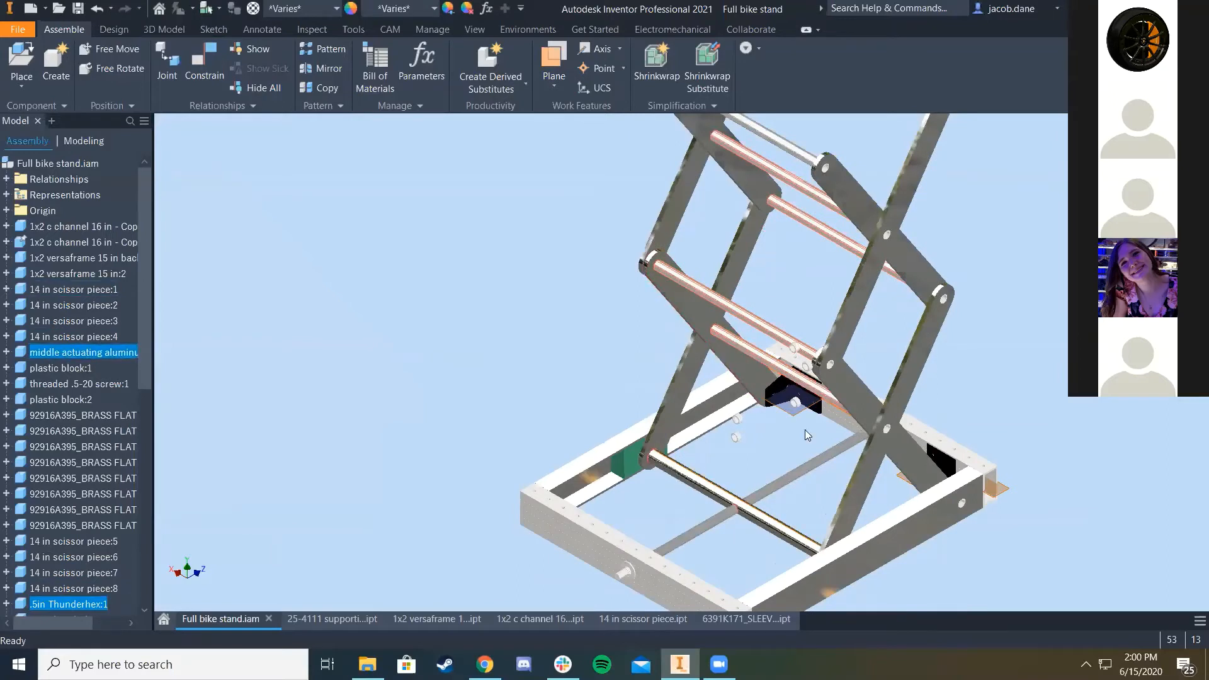
pyautogui.rightClick(92, 354)
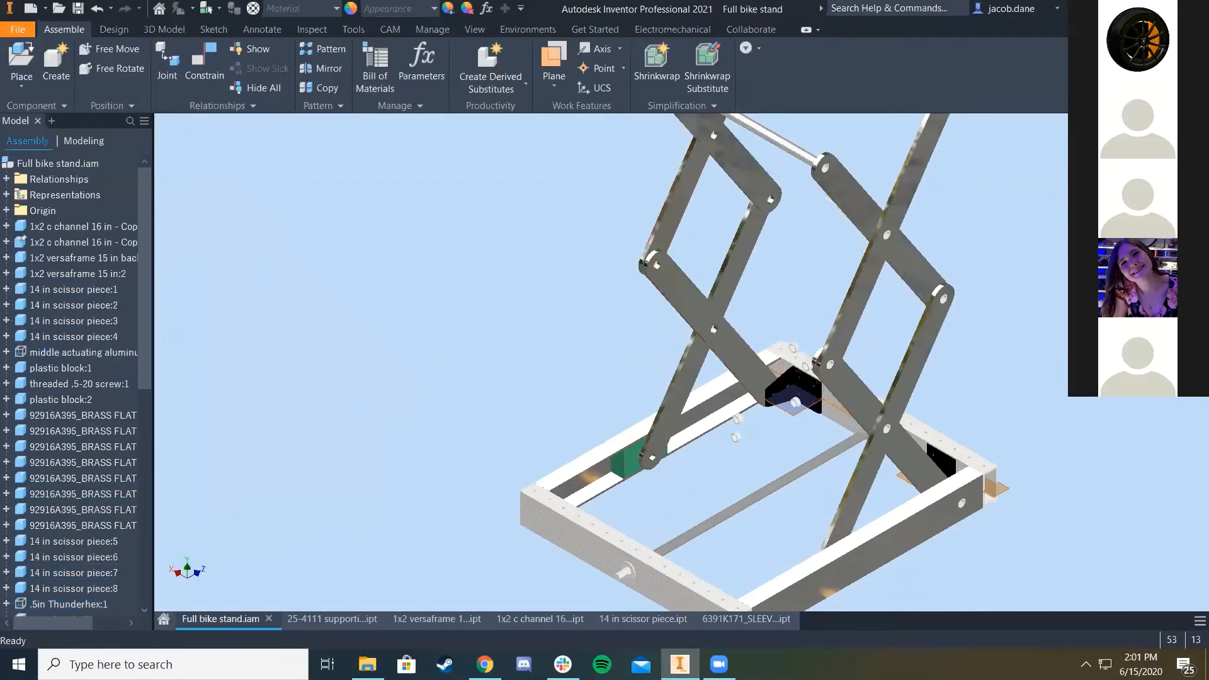
# Step: Insert-constrain a loose sleeve bearing with the aligned solution into the lower scissor arm's end hole at the green plastic block
pyautogui.moveTo(694, 307); pyautogui.dragTo(560, 342, button='middle')
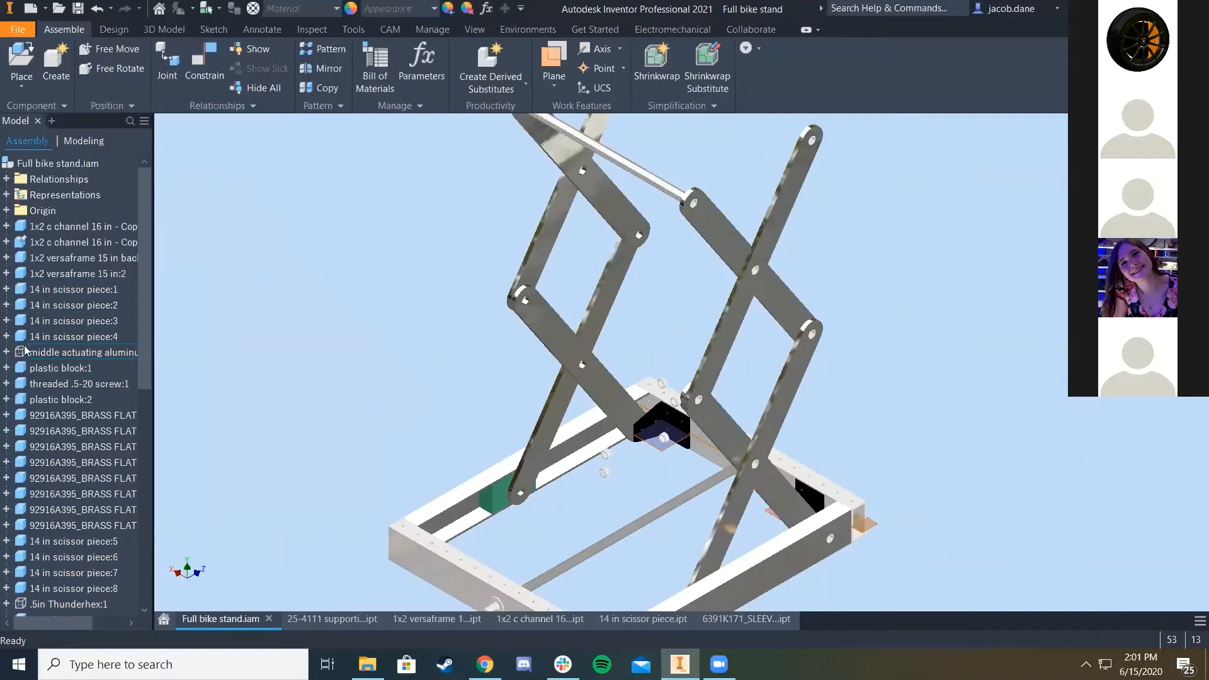
pyautogui.scroll(-3, 475, 459)
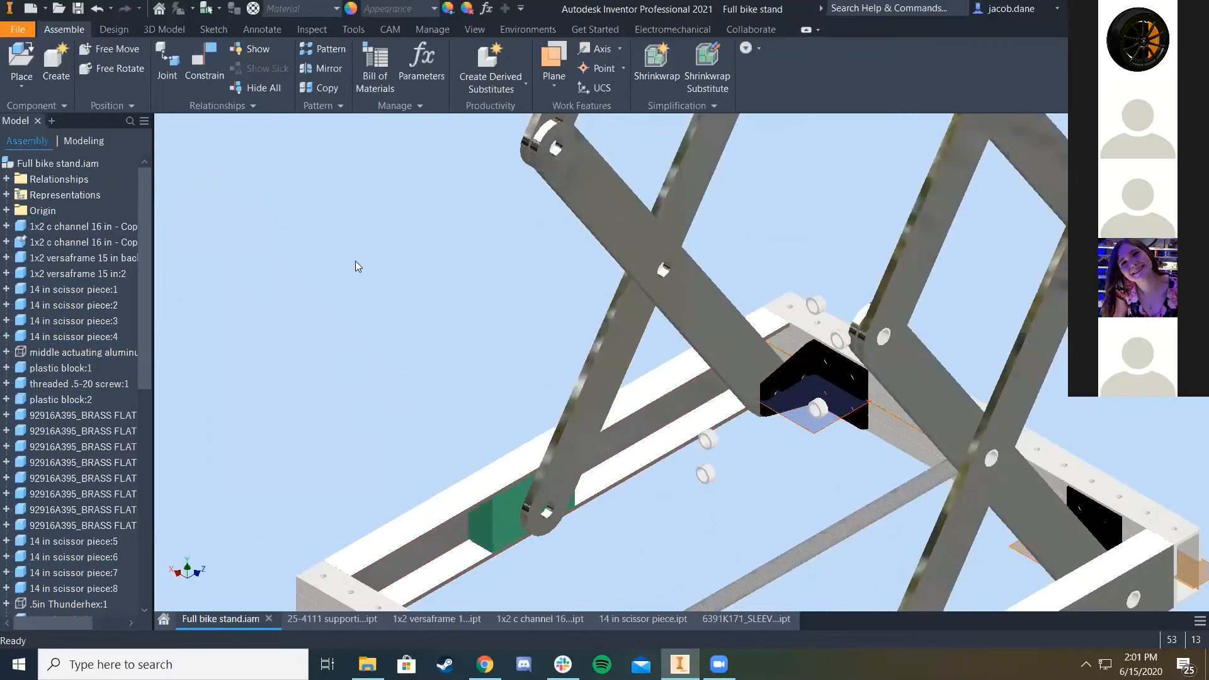
pyautogui.click(205, 70)
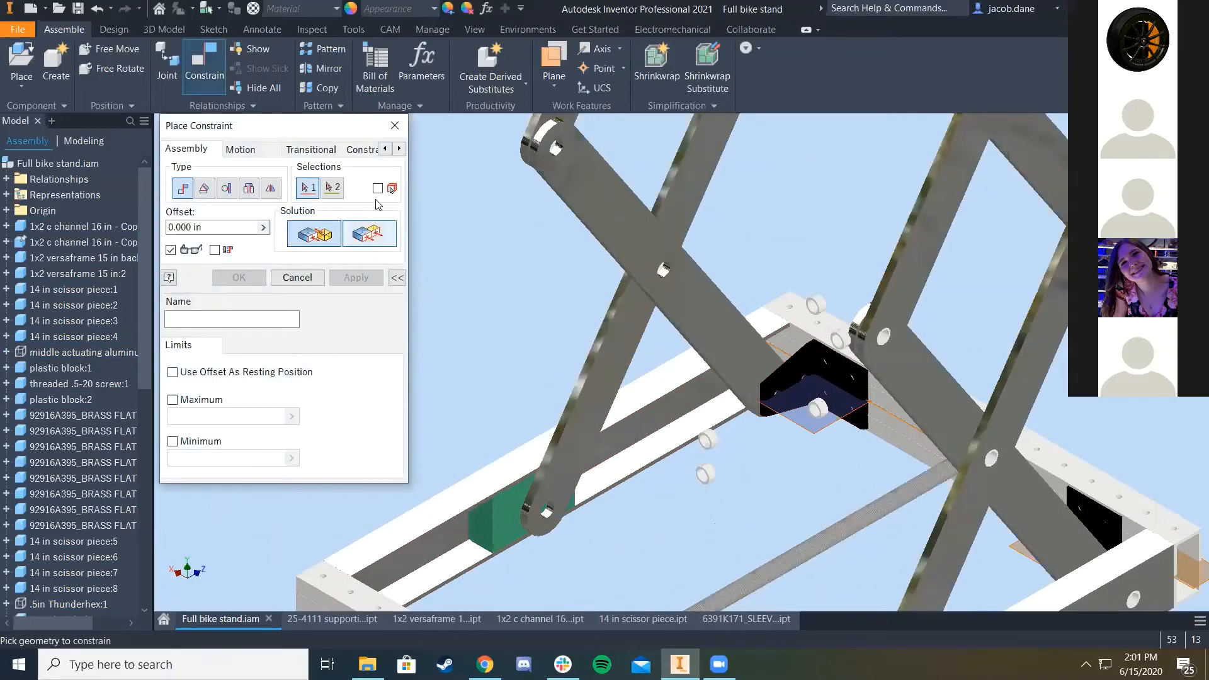
pyautogui.scroll(-5, 695, 507)
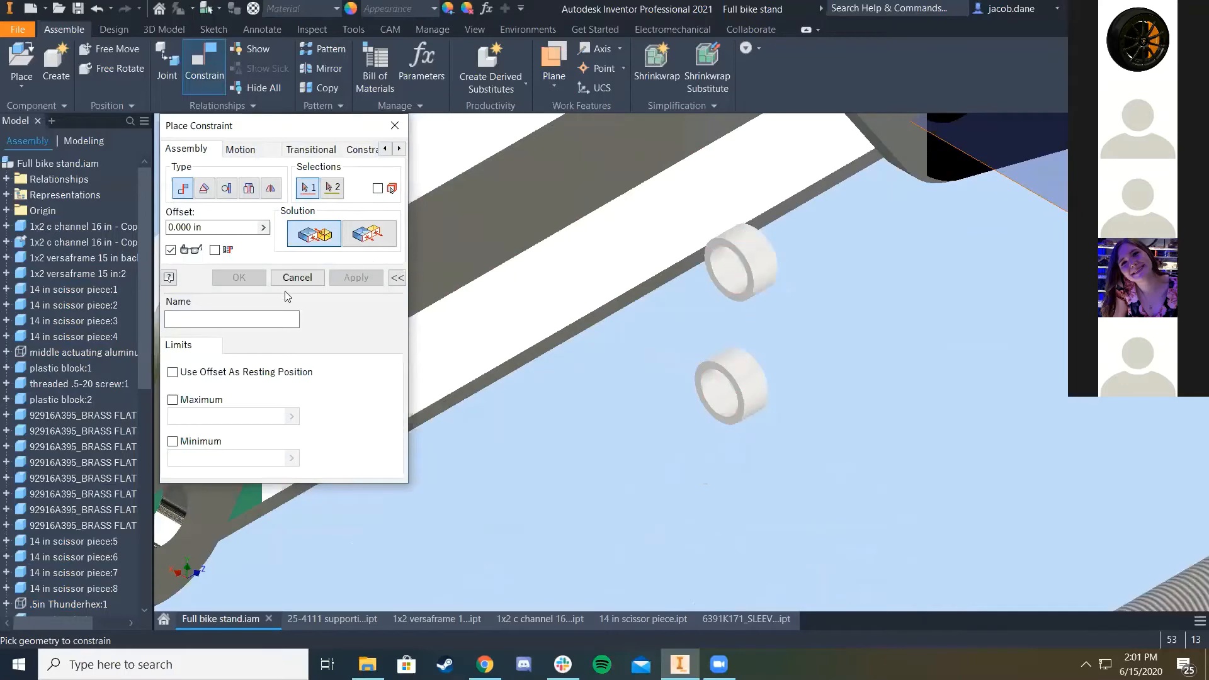
pyautogui.click(249, 187)
pyautogui.scroll(-3, 705, 248)
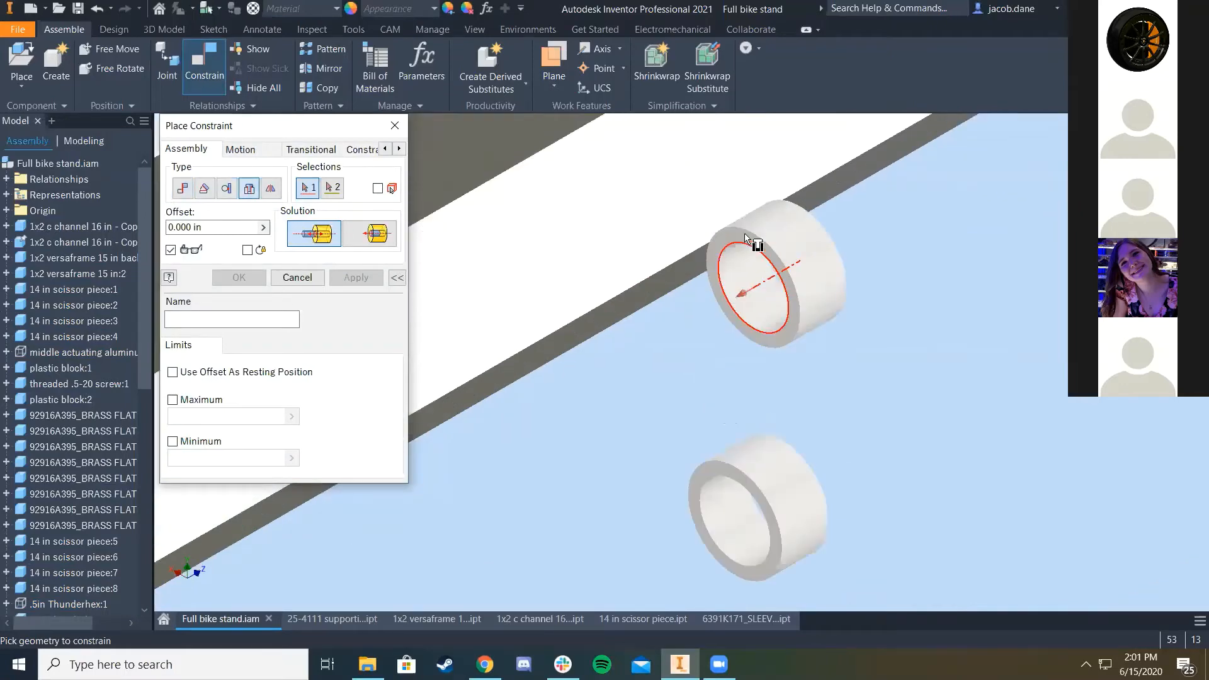
pyautogui.click(722, 313)
pyautogui.scroll(5, 721, 313)
pyautogui.scroll(-4, 554, 398)
pyautogui.click(528, 374)
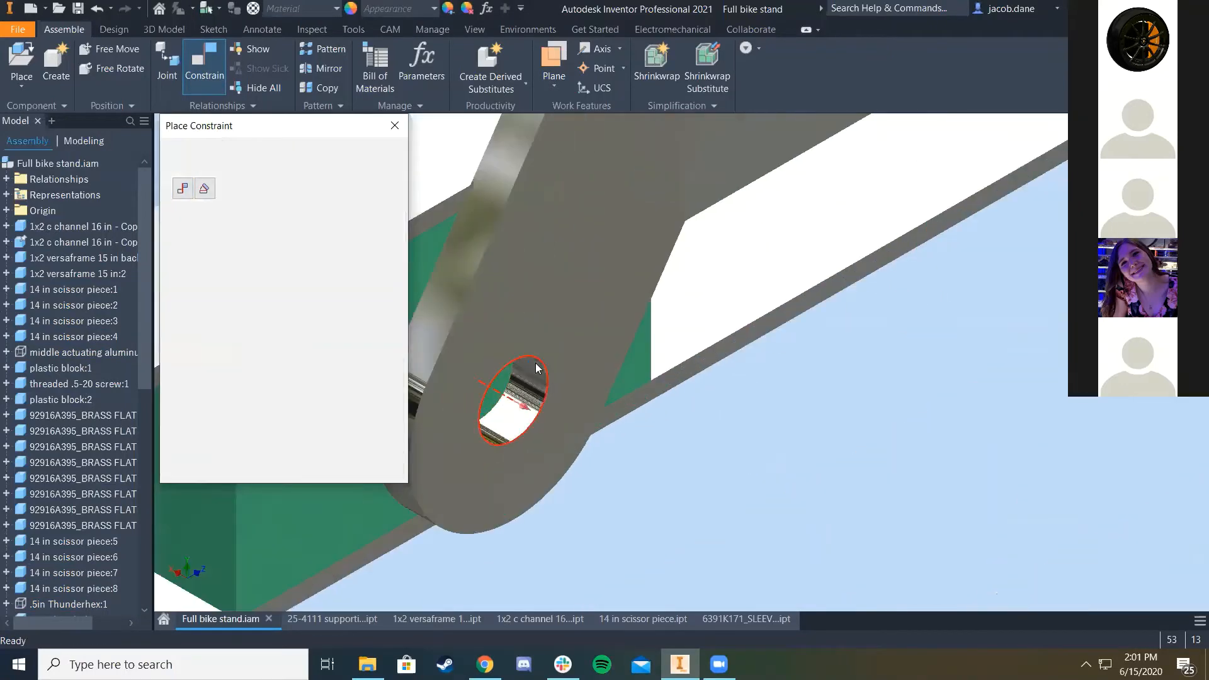
pyautogui.scroll(3, 712, 390)
pyautogui.click(379, 240)
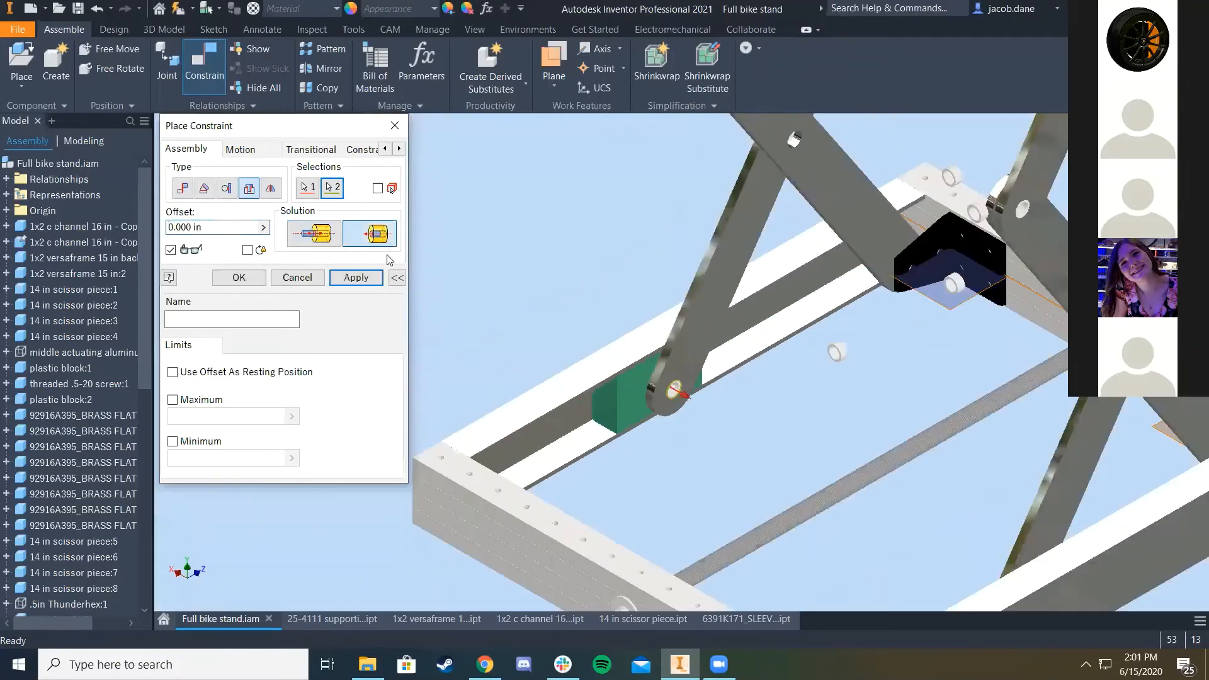
pyautogui.click(356, 278)
# Step: Insert-constrain another loose sleeve bearing into the lower crossing hole of the same side's scissor linkage
pyautogui.scroll(-3, 834, 336)
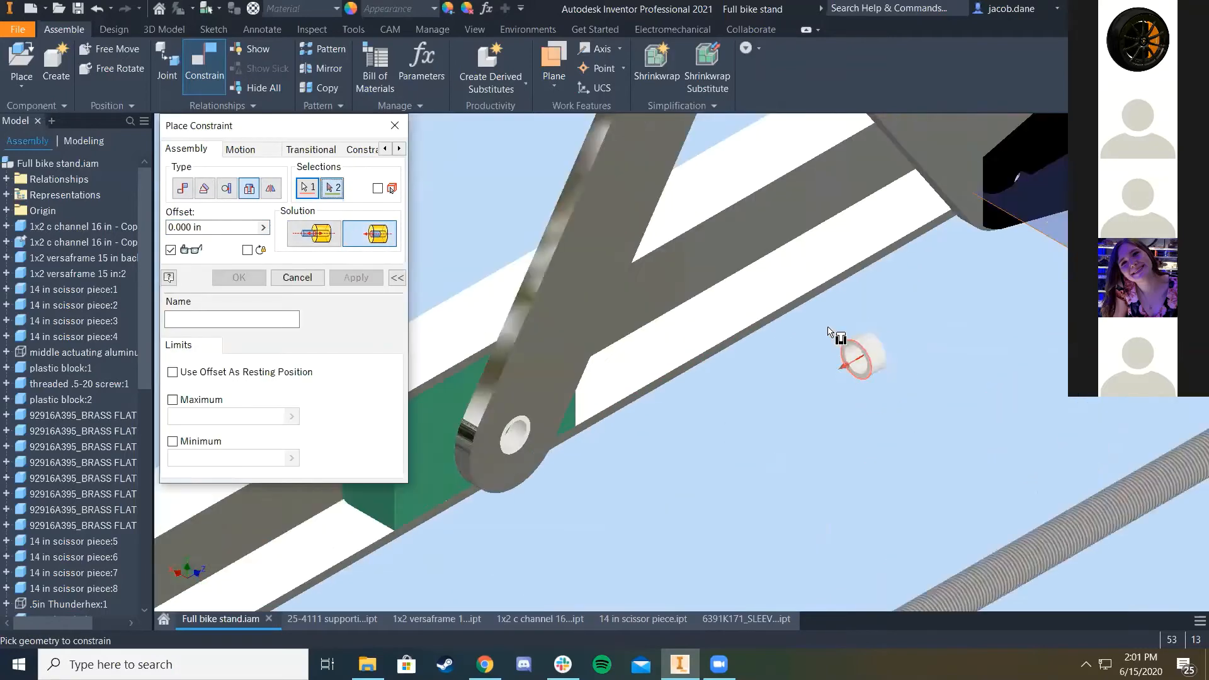
pyautogui.scroll(4, 828, 332)
pyautogui.scroll(-5, 826, 338)
pyautogui.click(796, 385)
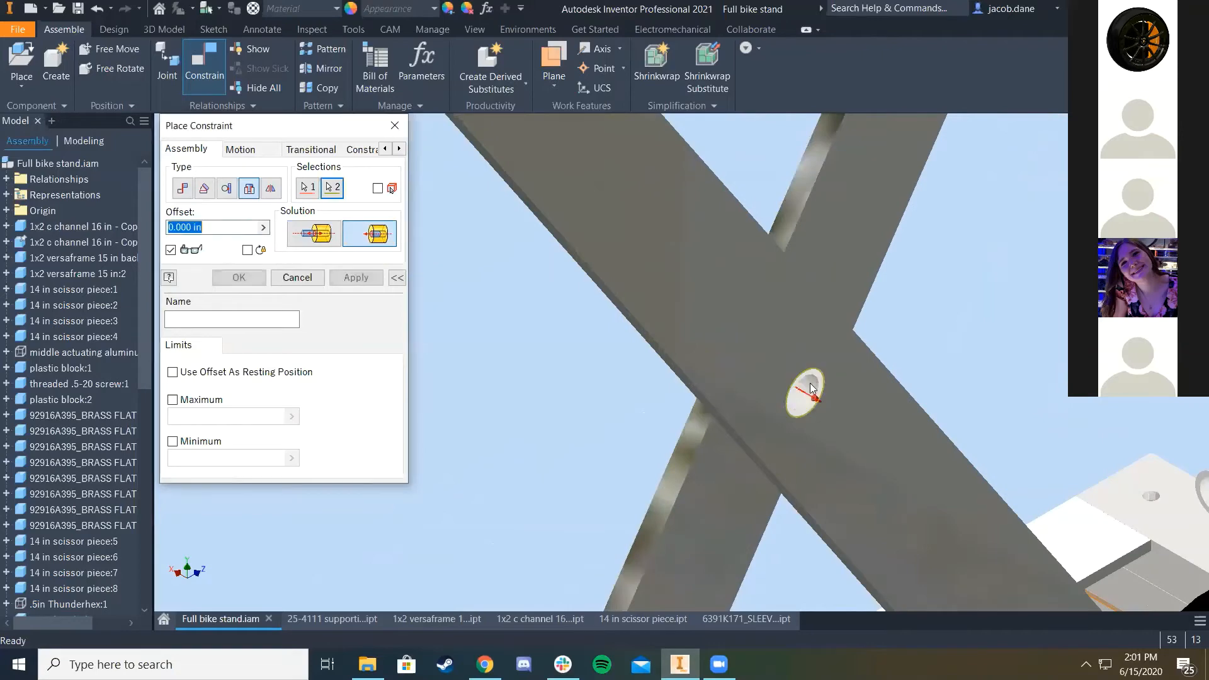
pyautogui.scroll(4, 794, 385)
pyautogui.click(358, 281)
# Step: Insert-constrain the sleeve bearing near the black bracket into the elbow pivot hole above the green plastic block
pyautogui.scroll(-3, 870, 492)
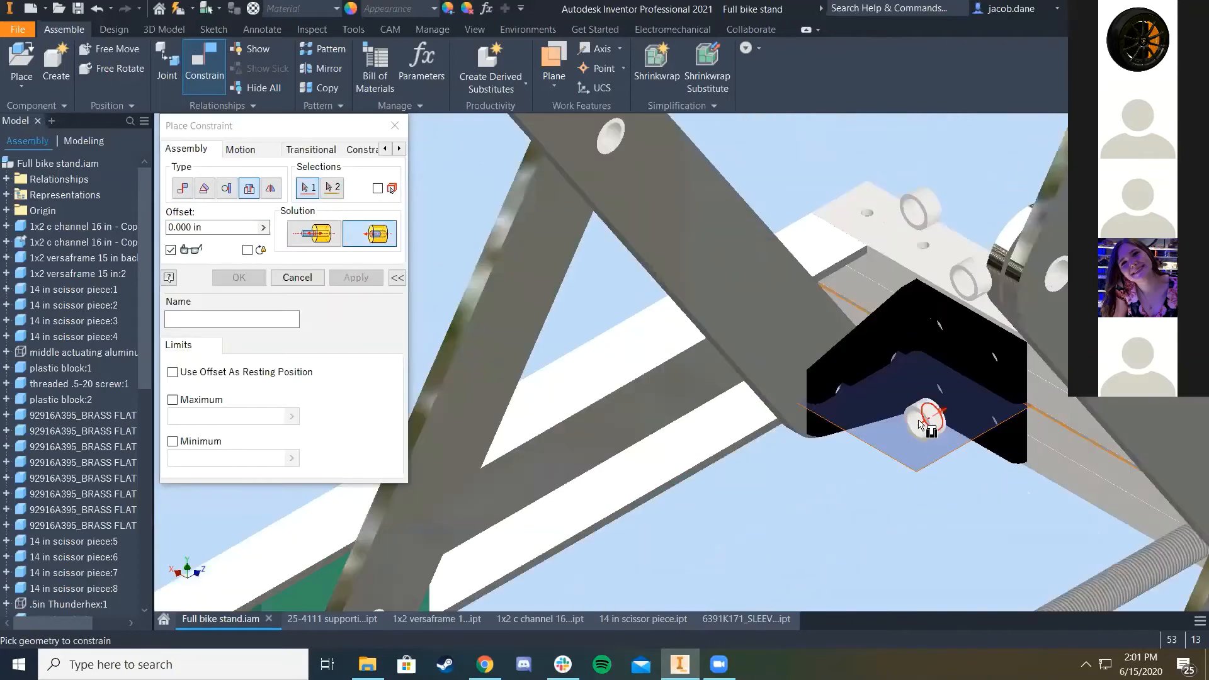
pyautogui.click(917, 418)
pyautogui.scroll(4, 707, 329)
pyautogui.scroll(-5, 670, 223)
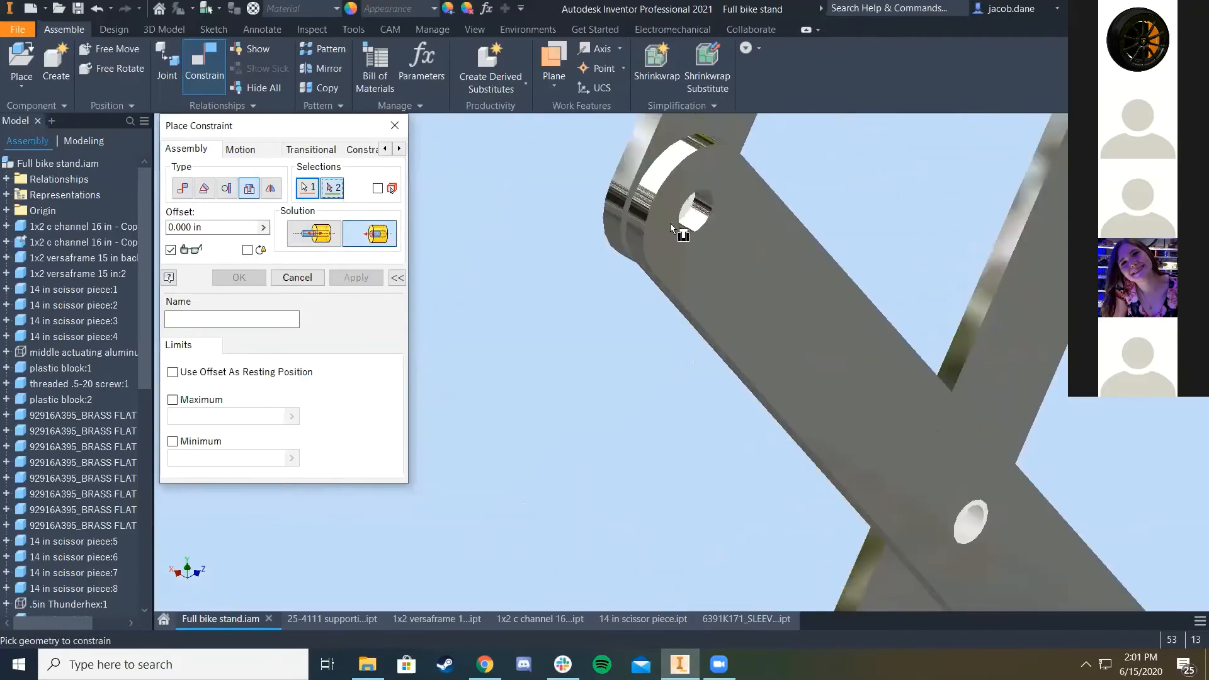
pyautogui.click(706, 189)
pyautogui.scroll(4, 691, 298)
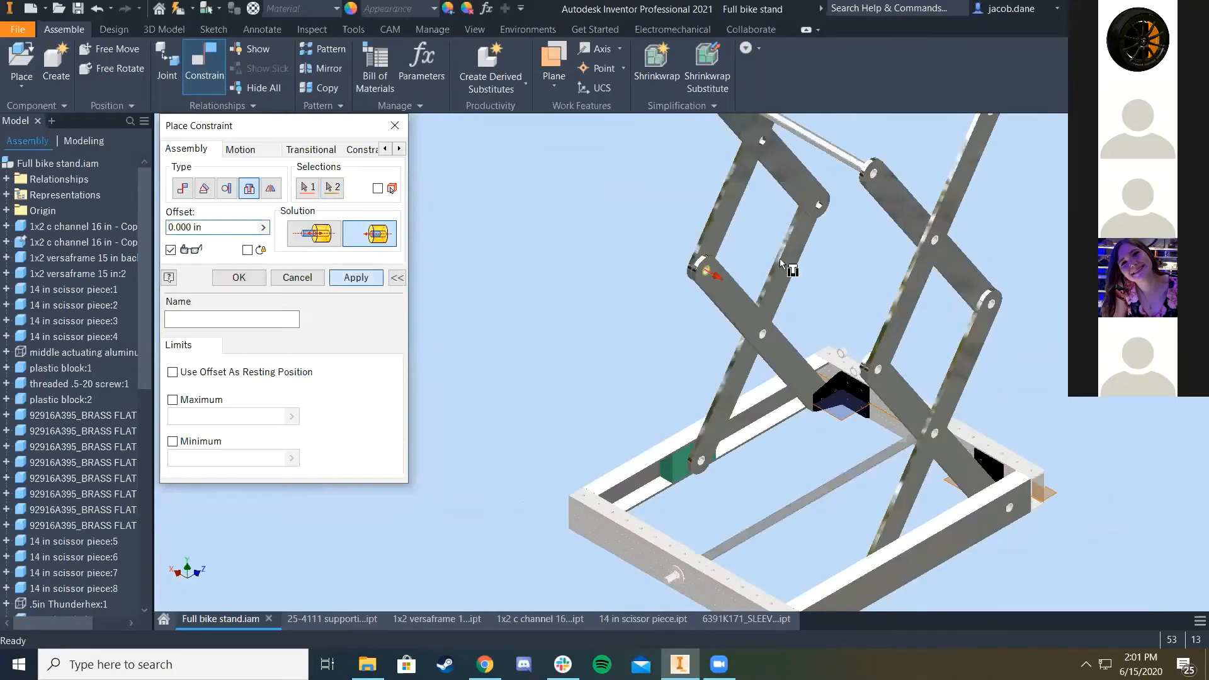
pyautogui.press('Return')
# Step: Insert-constrain a loose sleeve bearing from the rear rail into the opposite elbow pivot hole of the same scissor linkage
pyautogui.scroll(-5, 779, 265)
pyautogui.click(871, 417)
pyautogui.scroll(4, 857, 346)
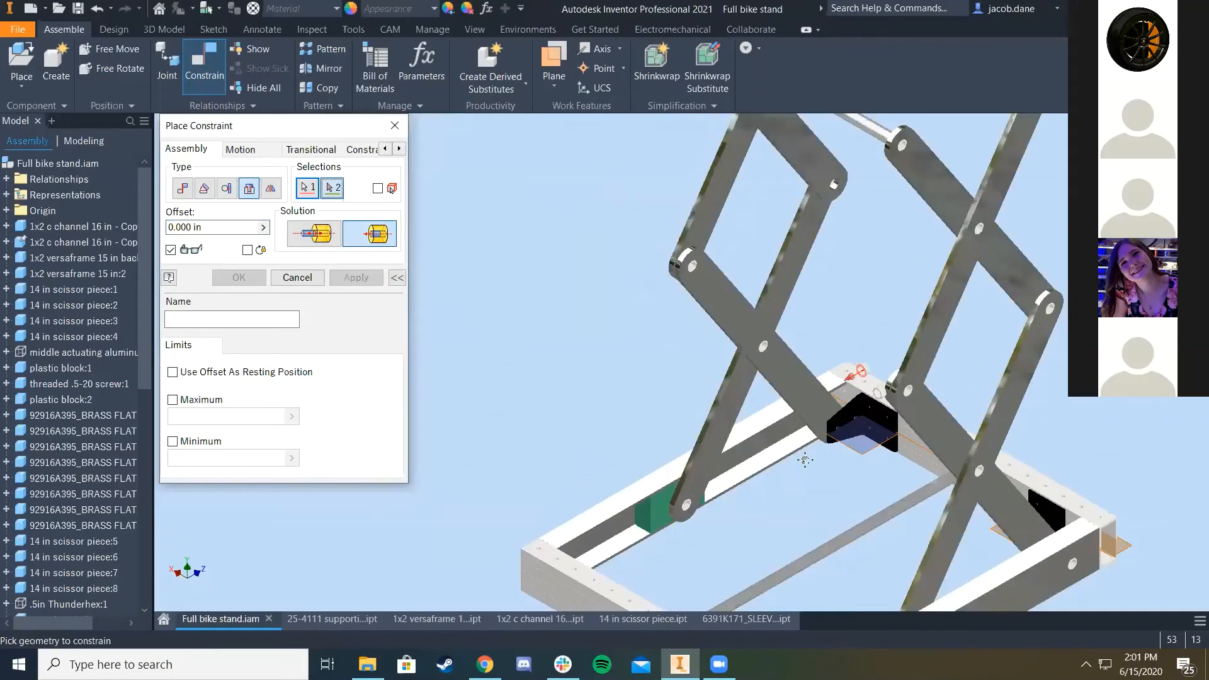
pyautogui.scroll(-5, 787, 280)
pyautogui.click(817, 359)
pyautogui.scroll(4, 805, 378)
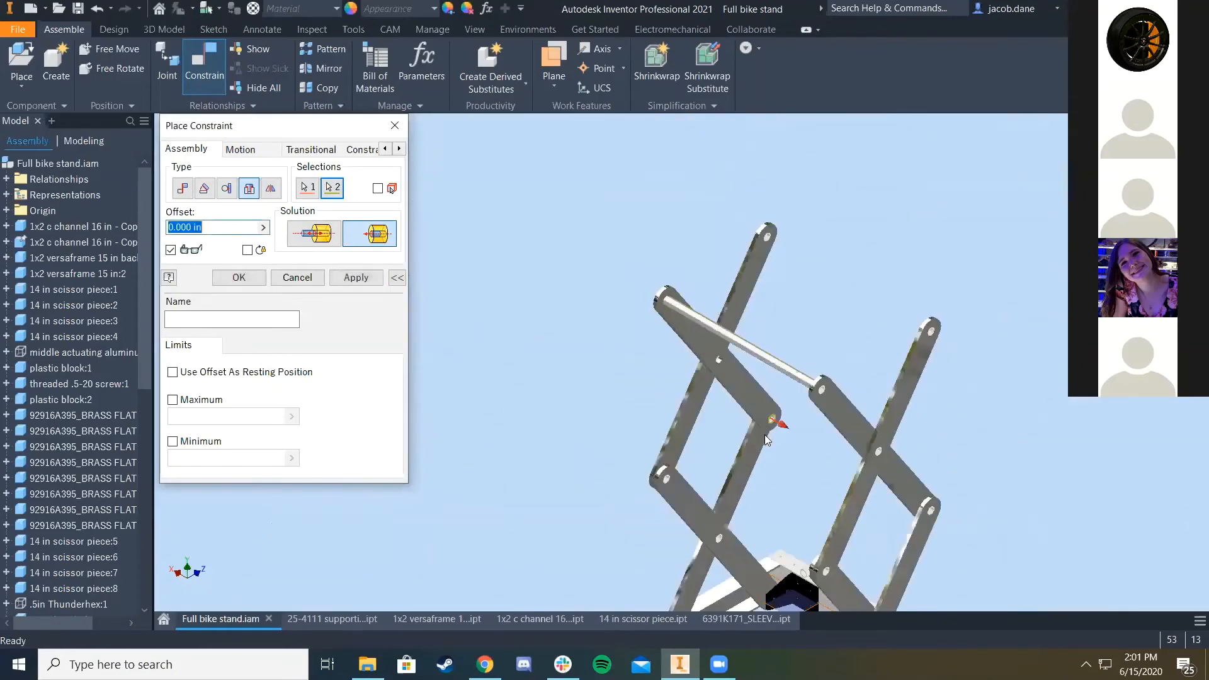
pyautogui.scroll(-3, 736, 457)
pyautogui.press('Return')
# Step: Insert-constrain the last loose sleeve bearing into the upper crossing hole of the same linkage and finish the constraint command
pyautogui.scroll(3, 441, 327)
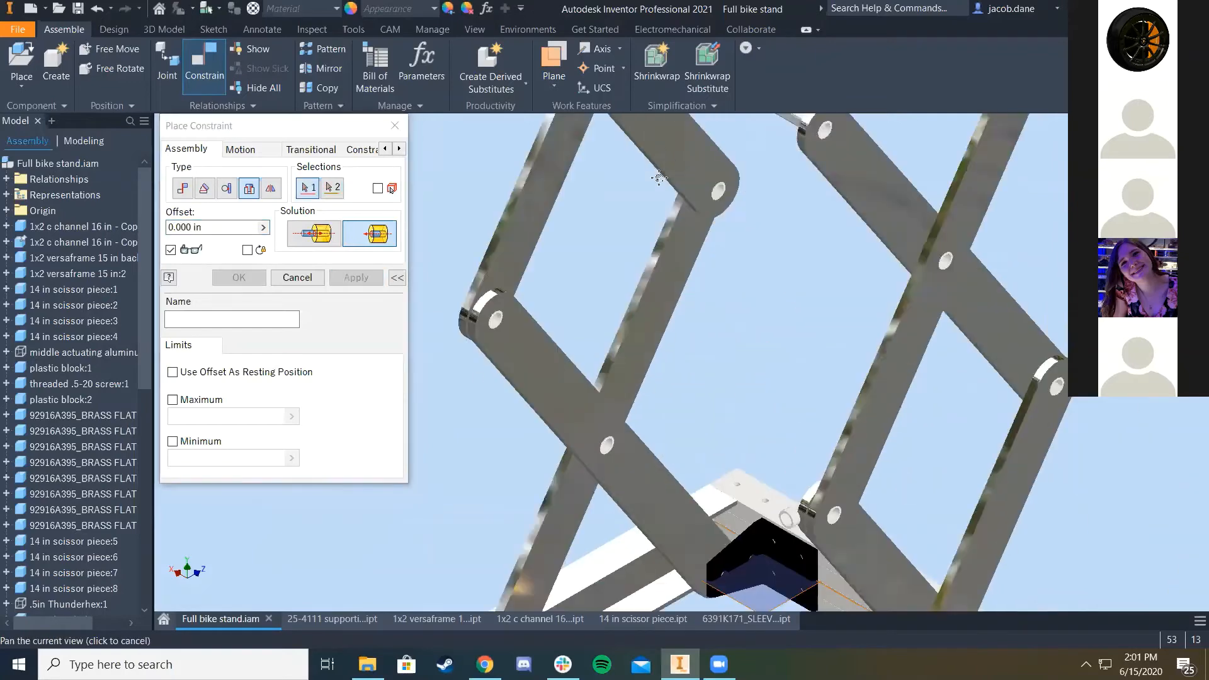
pyautogui.scroll(-5, 692, 403)
pyautogui.click(760, 330)
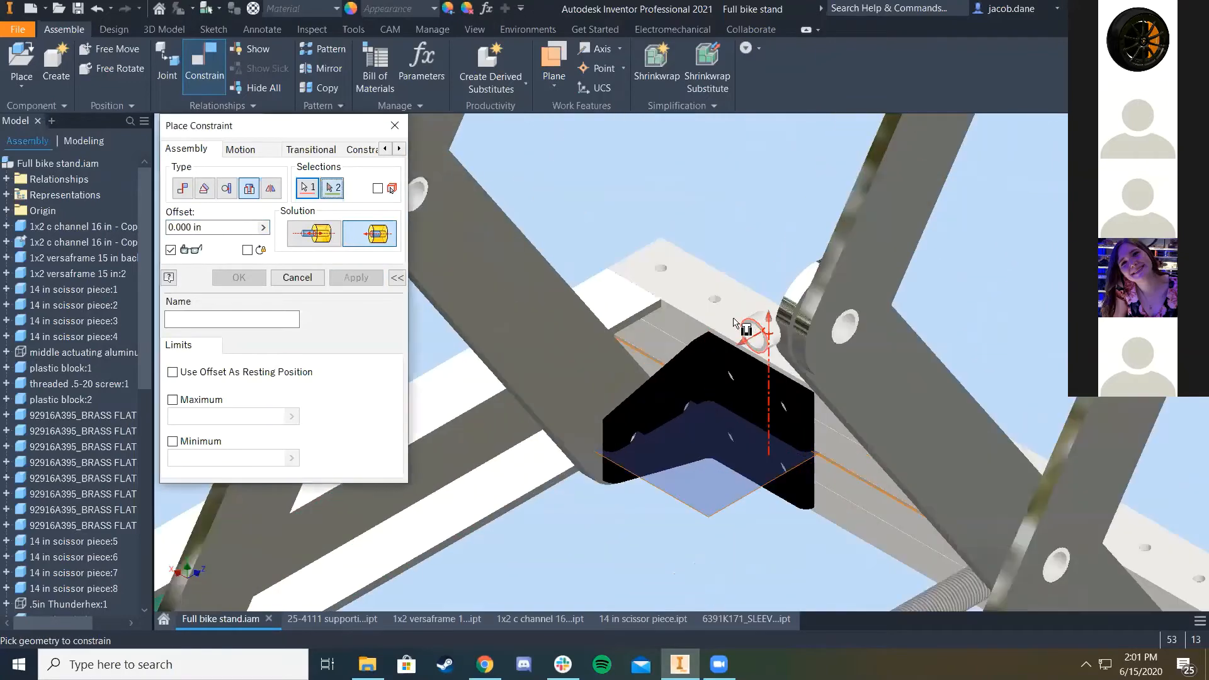
pyautogui.scroll(5, 760, 334)
pyautogui.scroll(-5, 592, 253)
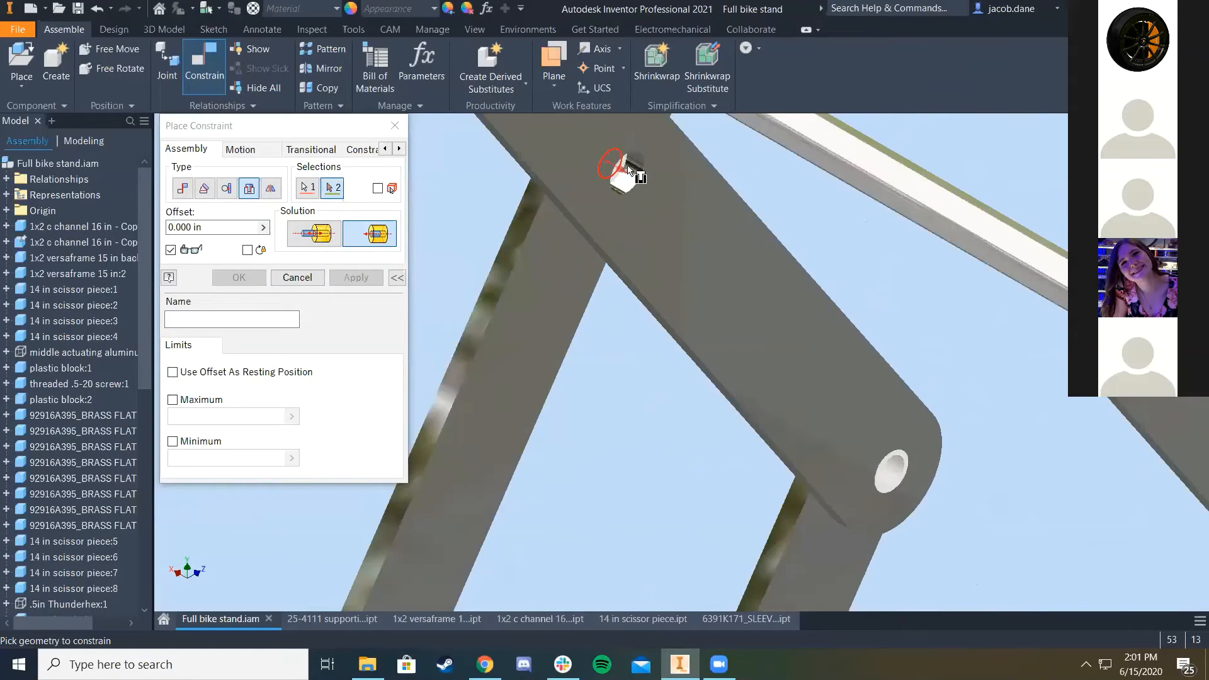
pyautogui.click(622, 168)
pyautogui.scroll(4, 613, 180)
pyautogui.moveTo(613, 180)
pyautogui.mouseDown(button='middle')
pyautogui.moveTo(610, 243)
pyautogui.moveTo(562, 418)
pyautogui.moveTo(688, 318)
pyautogui.moveTo(712, 277)
pyautogui.moveTo(725, 317)
pyautogui.moveTo(677, 121)
pyautogui.mouseUp(button='middle')
pyautogui.moveTo(807, 332); pyautogui.dragTo(774, 270, button='middle')
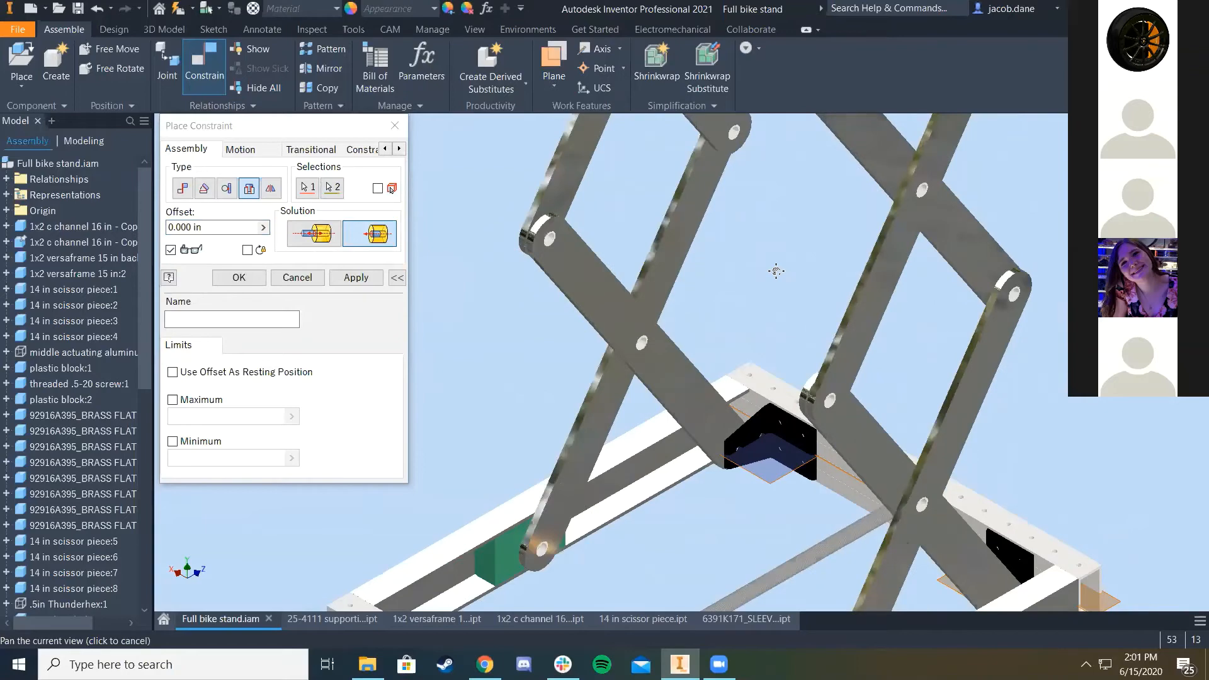
pyautogui.click(260, 283)
# Step: Examine the pivot holes from the other side of the stand for scissor pieces that still lack sleeve bearings
pyautogui.moveTo(839, 418); pyautogui.dragTo(956, 259, button='middle')
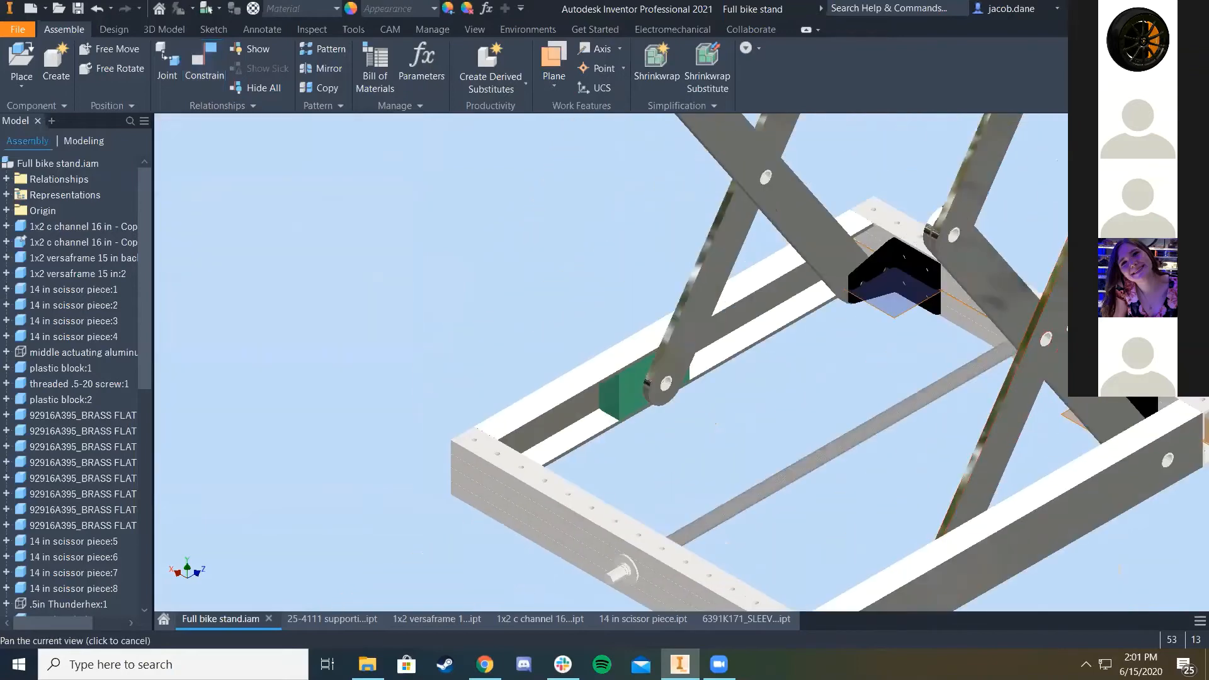
pyautogui.press('F6')
pyautogui.scroll(-5, 698, 409)
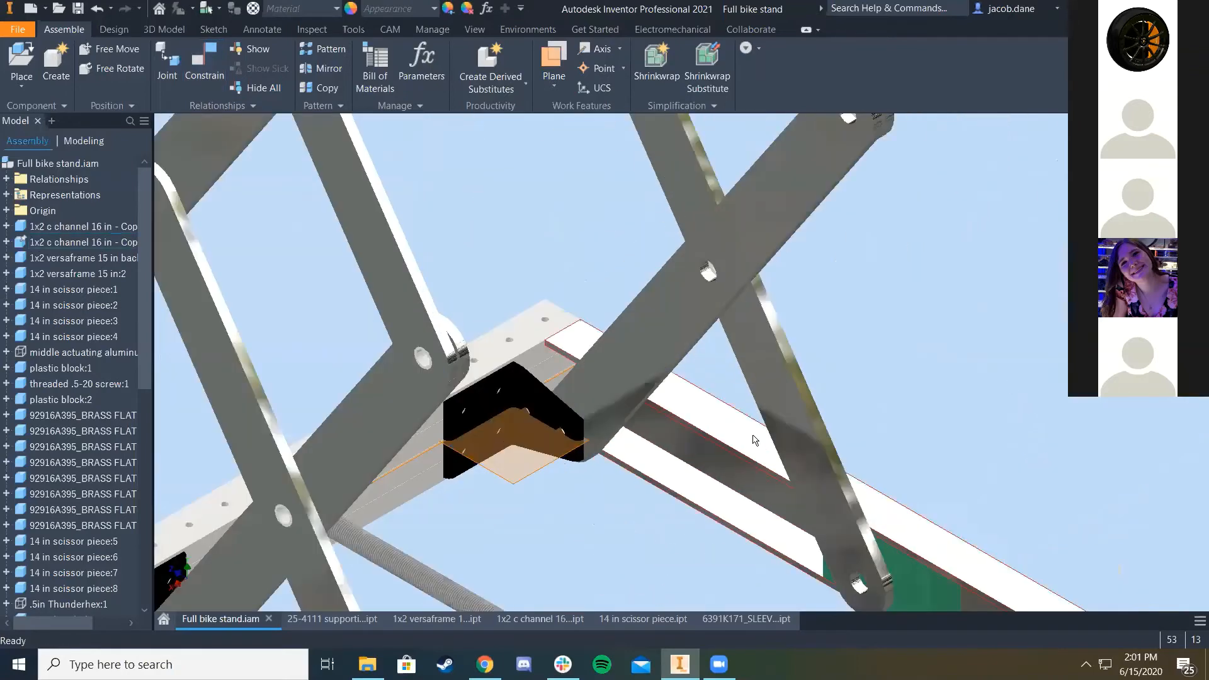
pyautogui.scroll(2, 800, 513)
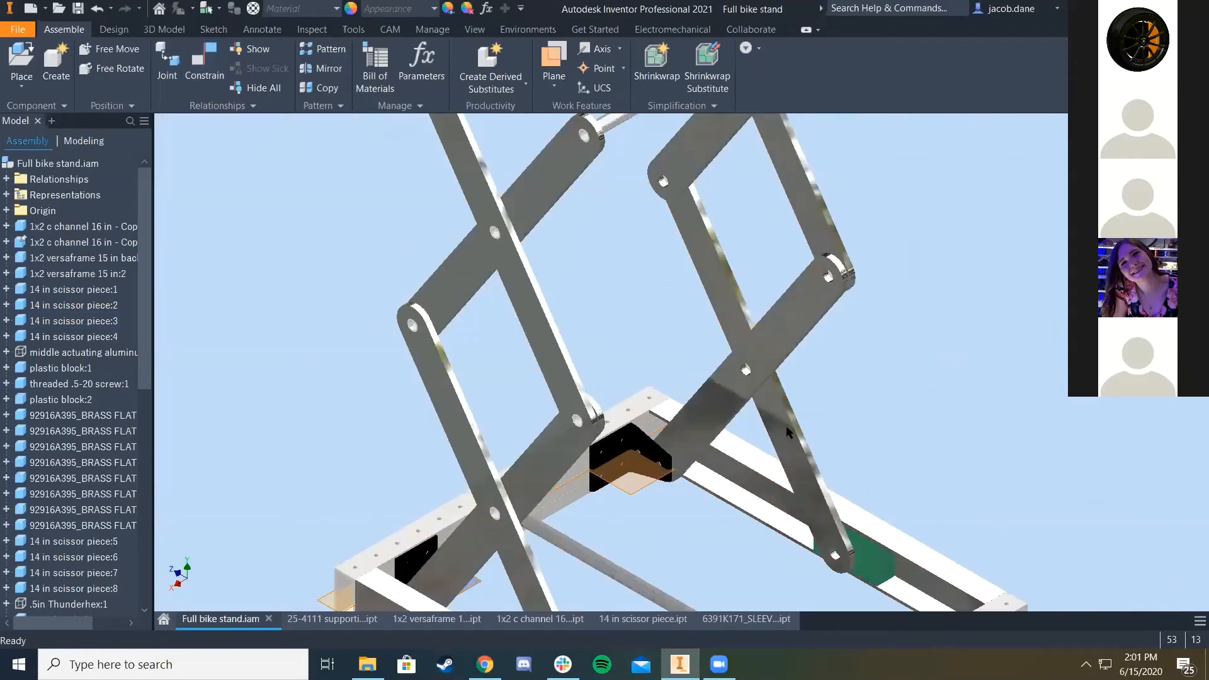
pyautogui.scroll(3, 753, 425)
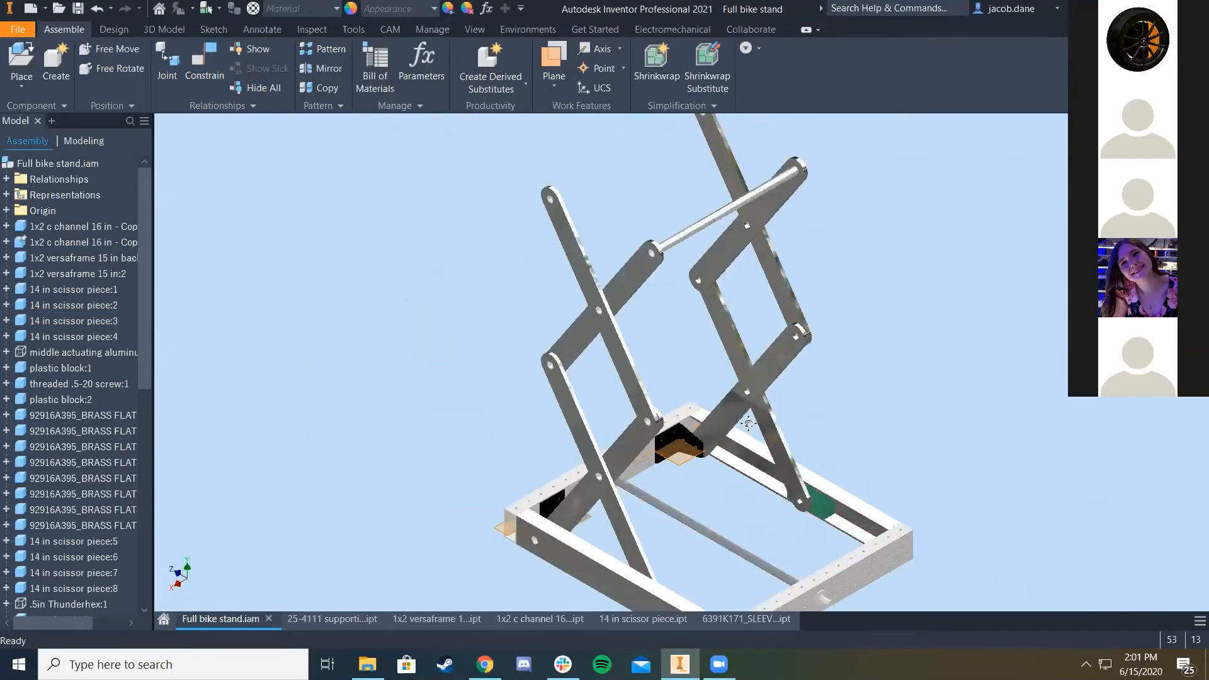
pyautogui.scroll(-5, 391, 340)
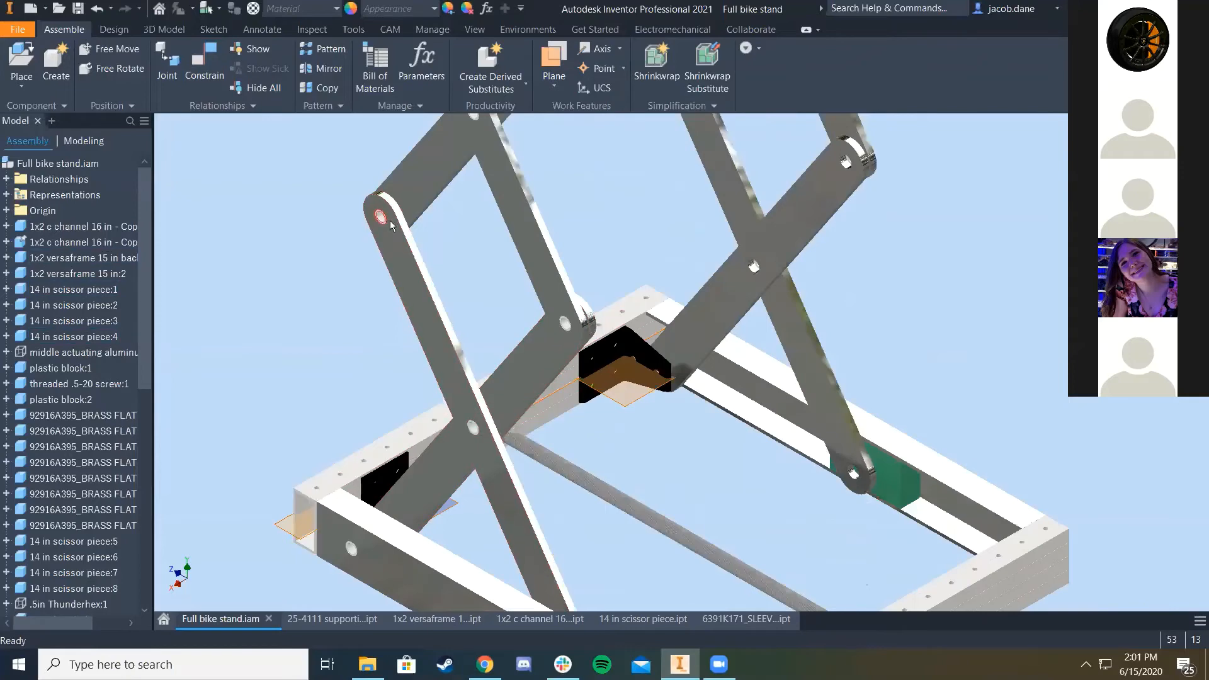
pyautogui.scroll(-3, 478, 425)
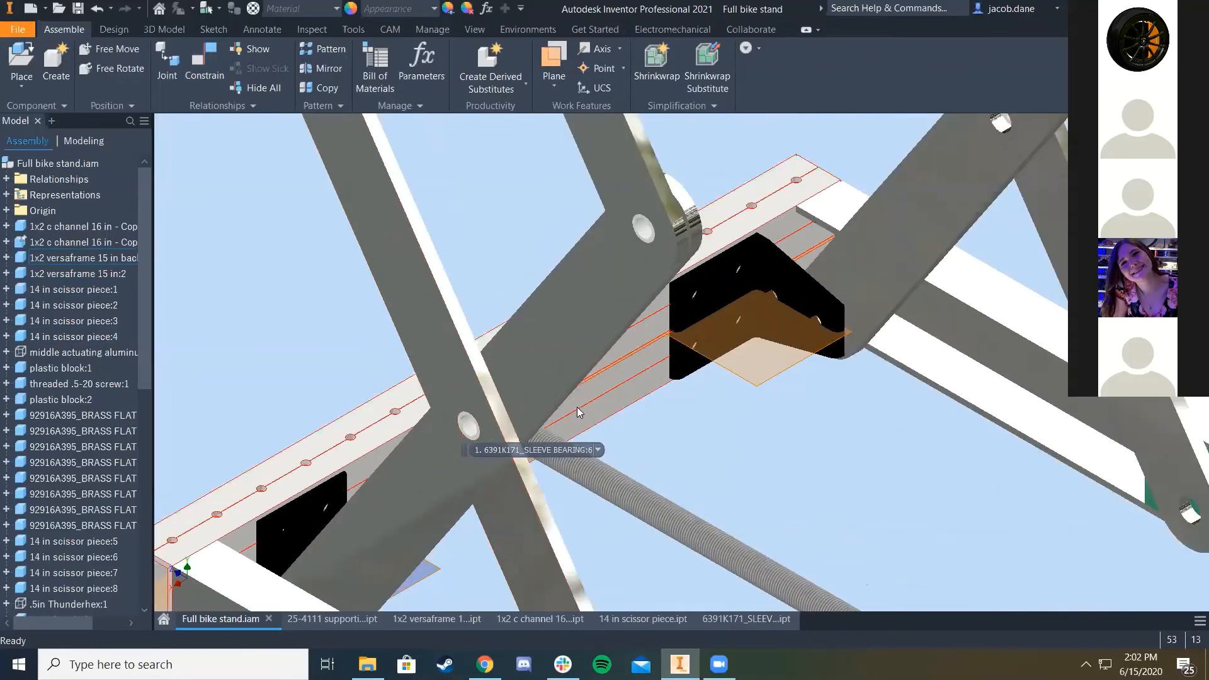
pyautogui.scroll(4, 577, 406)
pyautogui.scroll(-2, 540, 405)
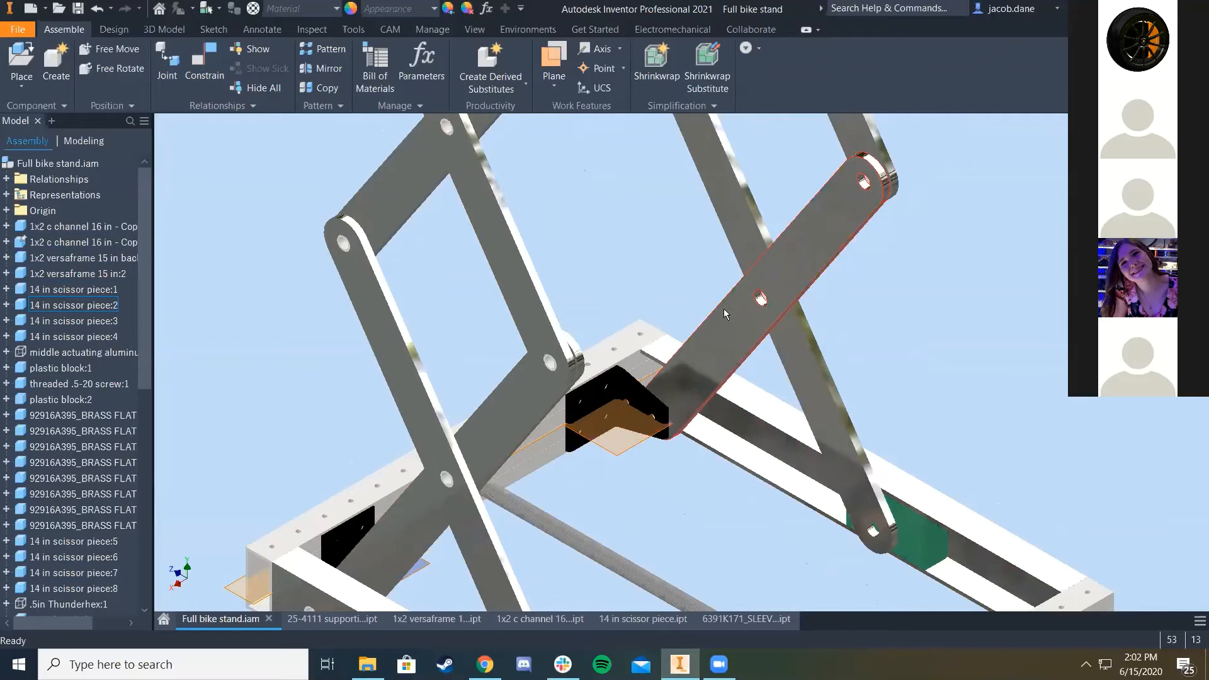
# Step: Slide the green plastic block along the base rail toward the front to lower the scissor linkage
pyautogui.moveTo(922, 540); pyautogui.dragTo(969, 572)
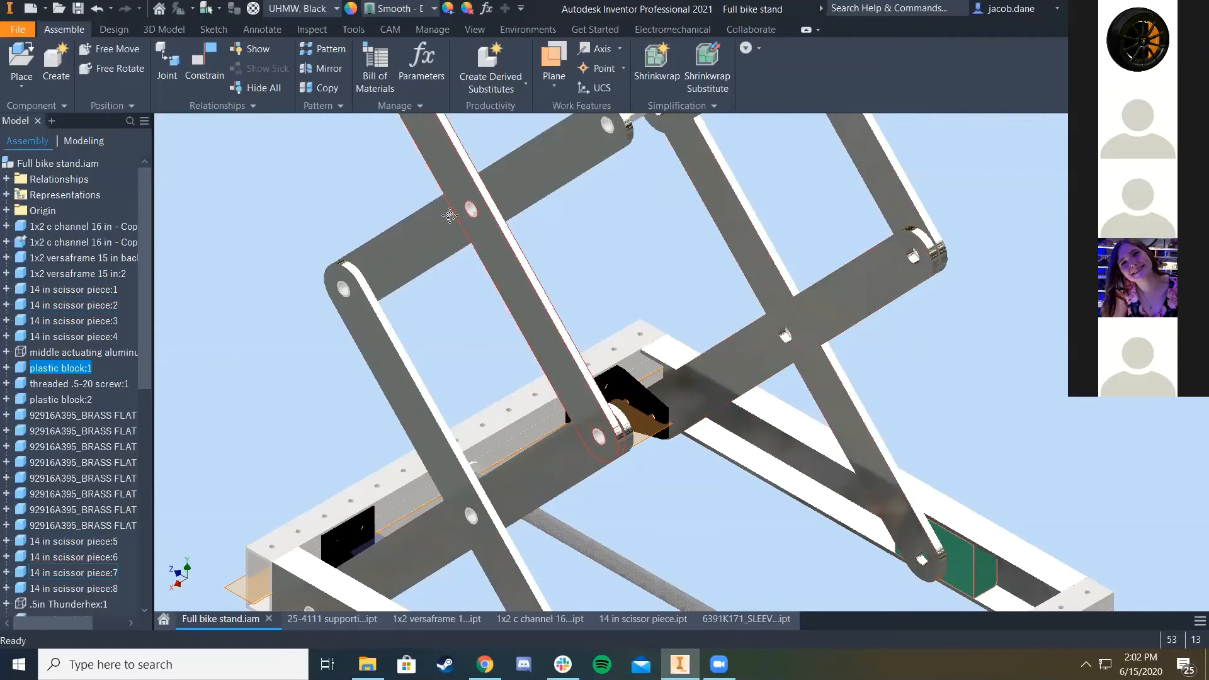
pyautogui.scroll(-3, 584, 389)
pyautogui.moveTo(587, 384); pyautogui.dragTo(515, 421, button='middle')
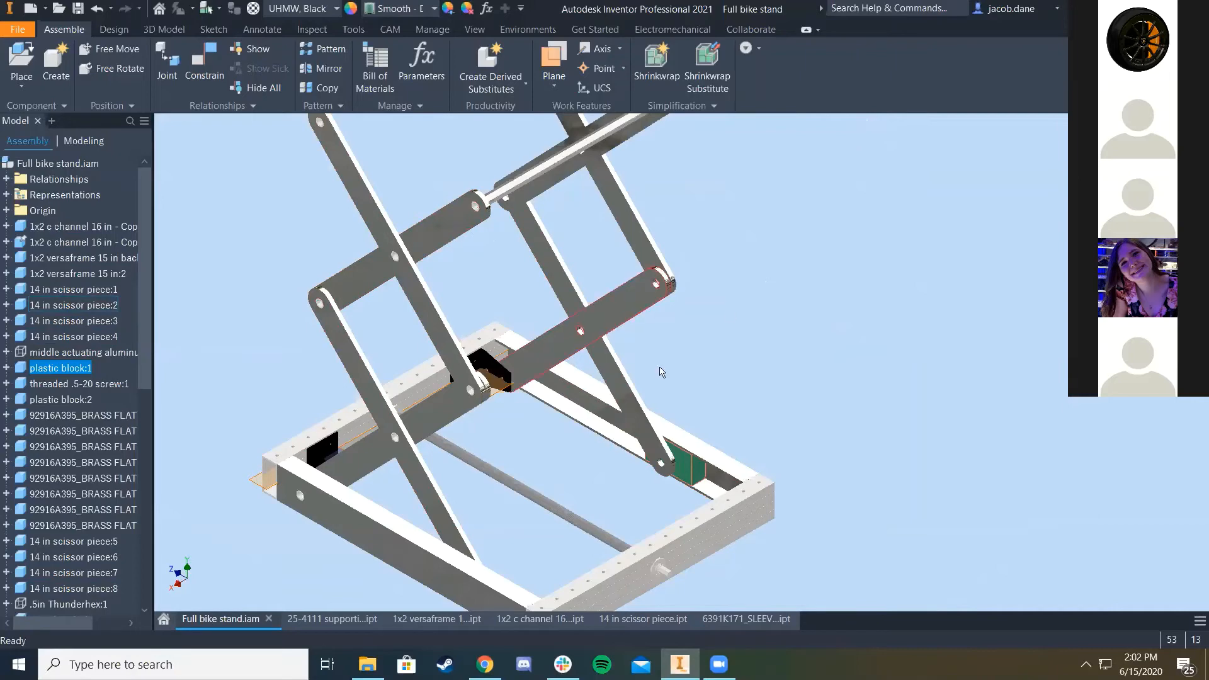
pyautogui.scroll(-3, 787, 388)
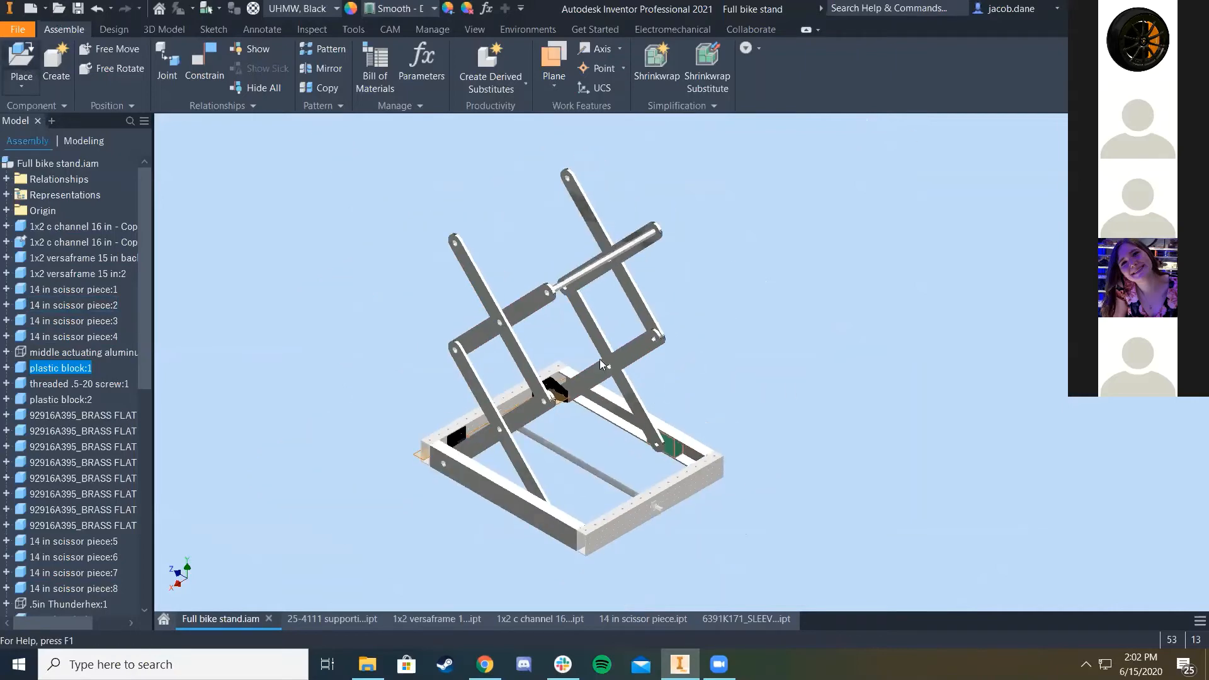
# Step: Place two copies of the 6391K171_SLEEVE BEARING part in the open space between the base rails
pyautogui.press('p')
pyautogui.scroll(-5, 585, 308)
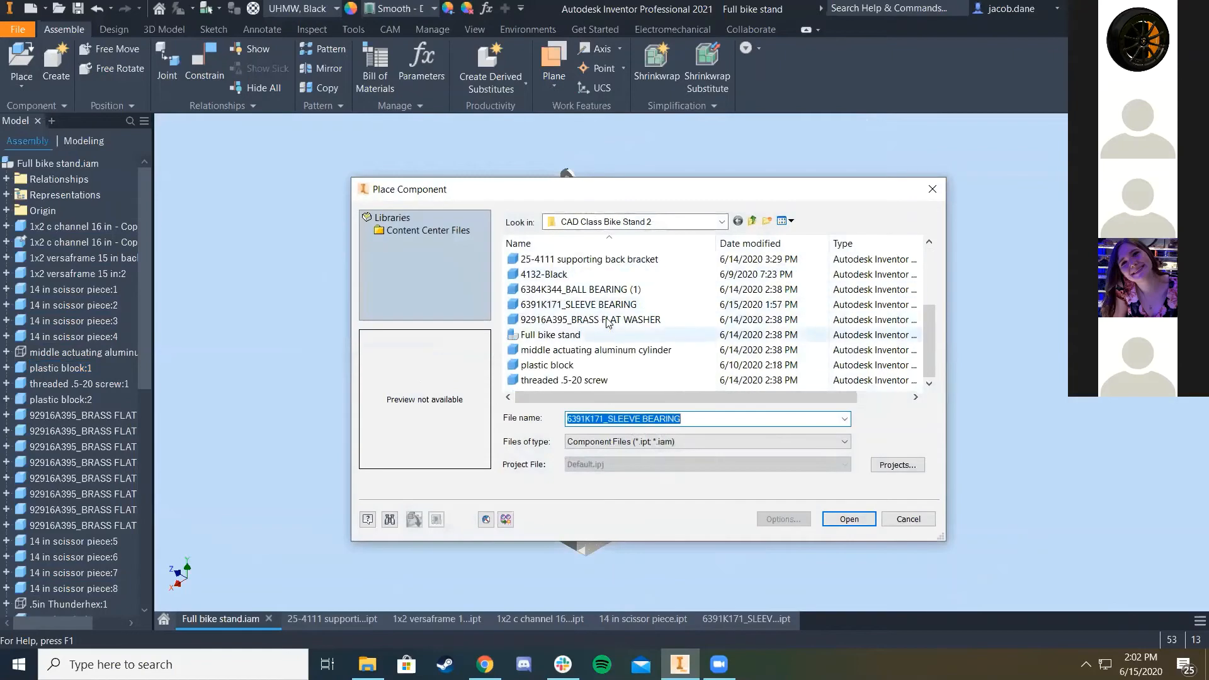
pyautogui.click(579, 304)
pyautogui.click(849, 519)
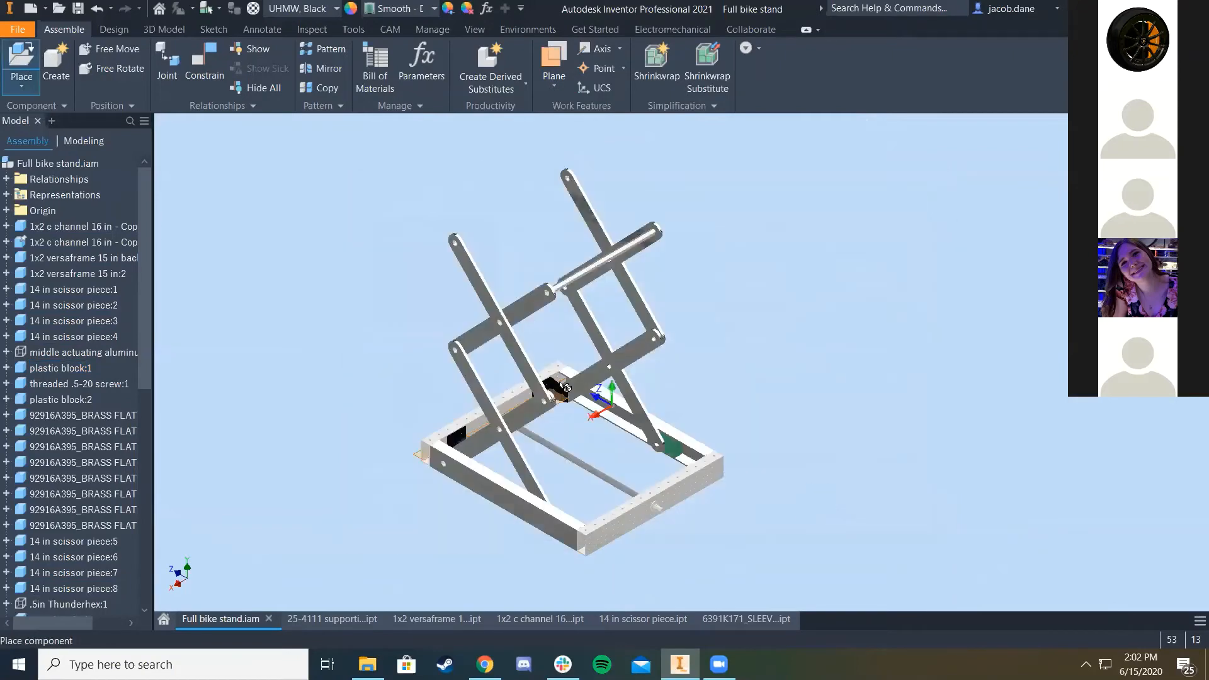
pyautogui.scroll(5, 565, 386)
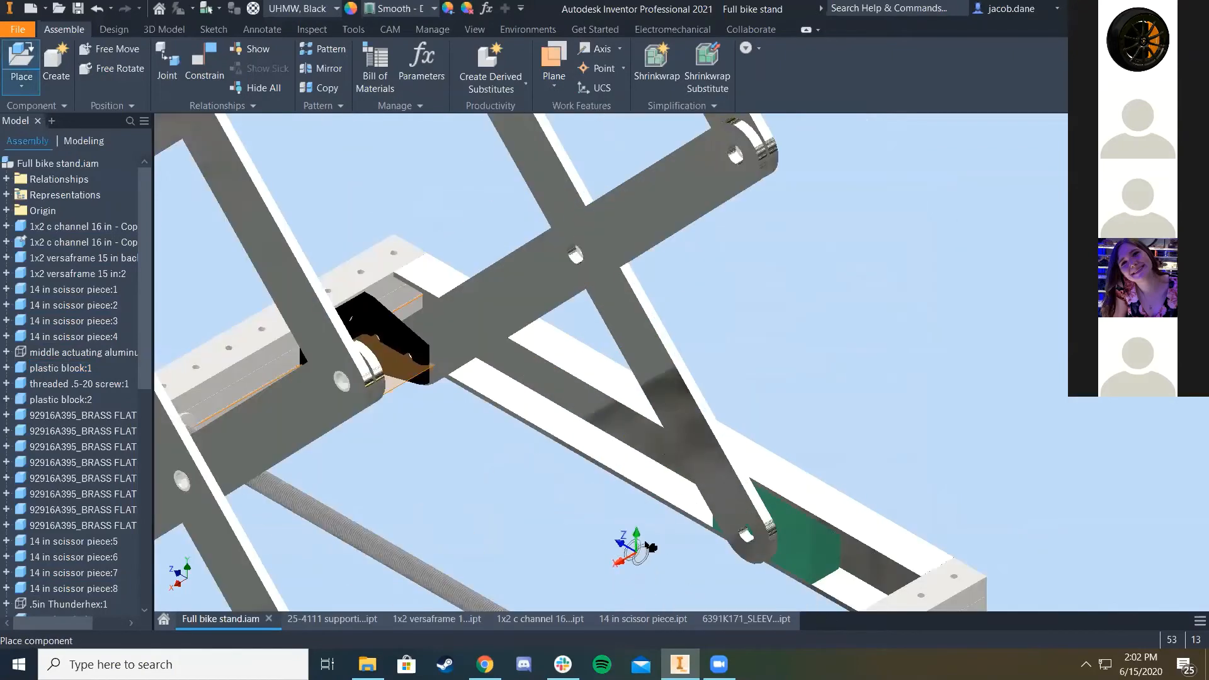
pyautogui.click(643, 546)
pyautogui.click(473, 500)
# Step: Place five more loose sleeve bearing copies around the scissor linkage and finish the placement
pyautogui.scroll(4, 401, 360)
pyautogui.scroll(-3, 403, 358)
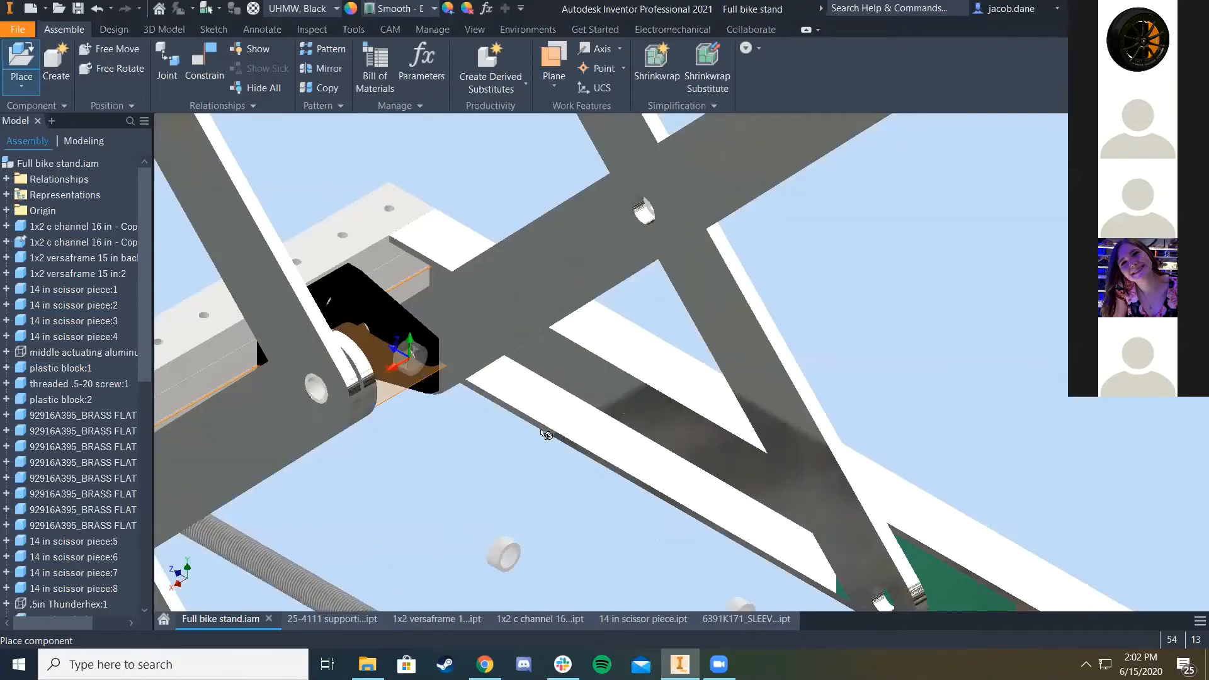
pyautogui.scroll(-3, 542, 437)
pyautogui.scroll(-3, 917, 418)
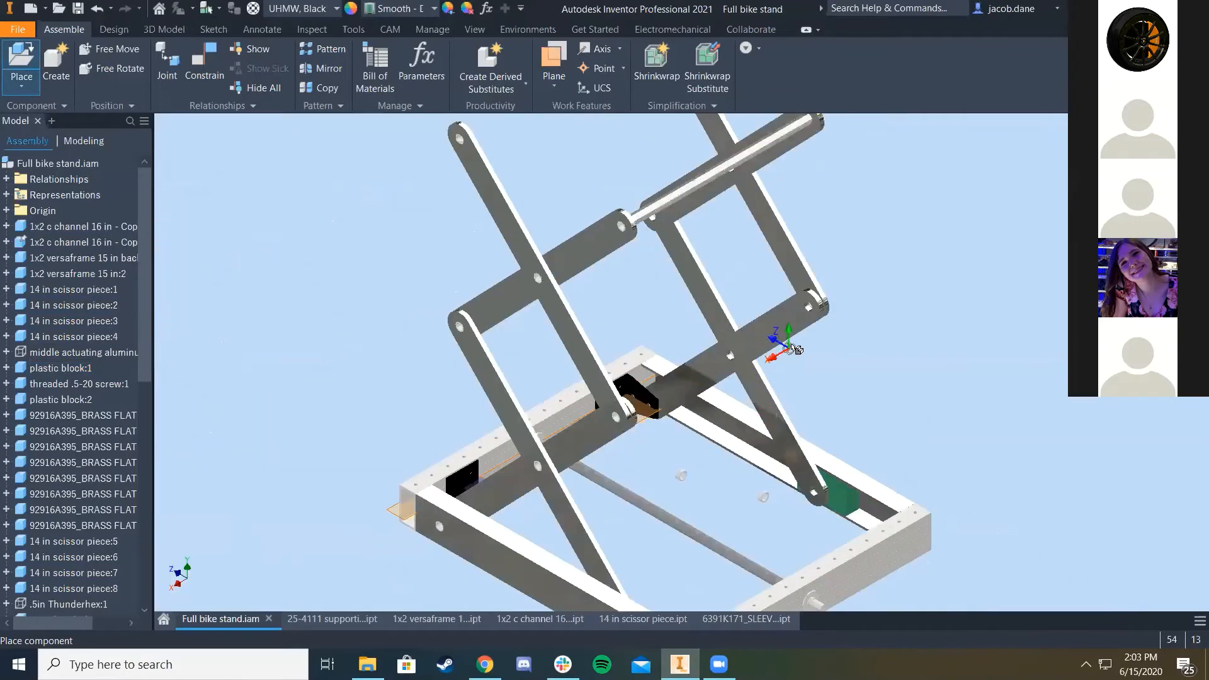
pyautogui.scroll(4, 679, 292)
pyautogui.scroll(-2, 599, 209)
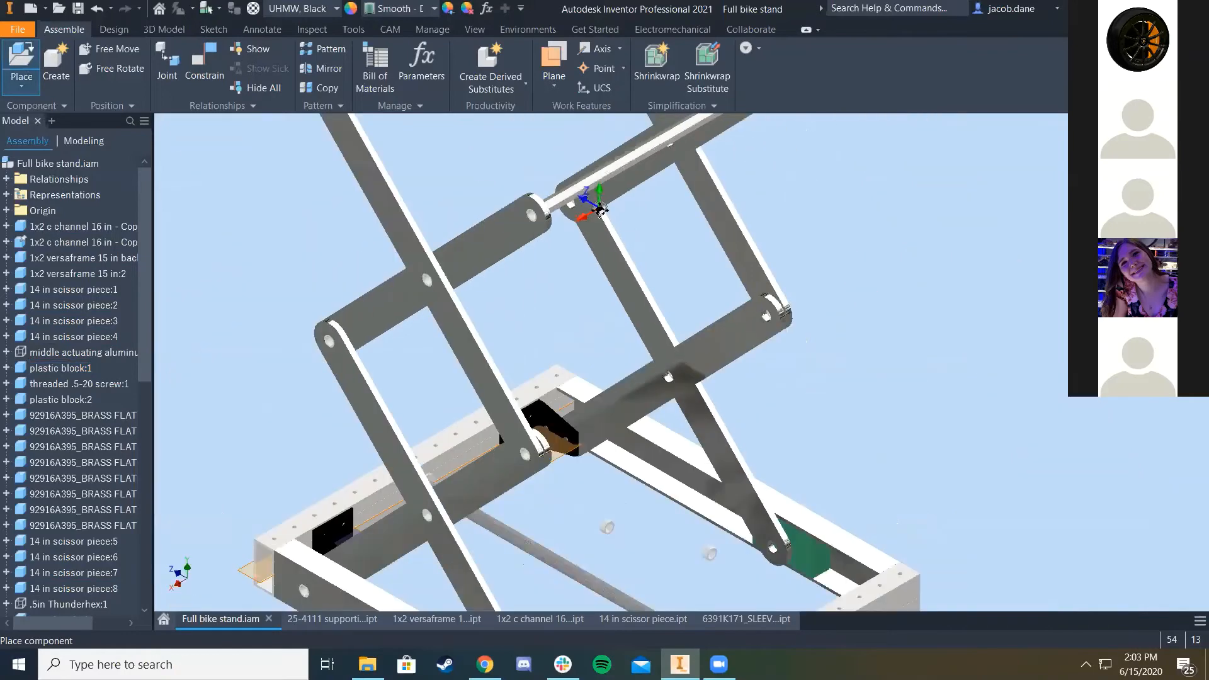
pyautogui.moveTo(665, 157); pyautogui.dragTo(540, 321, button='middle')
pyautogui.scroll(4, 538, 318)
pyautogui.scroll(-4, 523, 265)
pyautogui.moveTo(517, 245); pyautogui.dragTo(519, 12, button='middle')
pyautogui.click(542, 352)
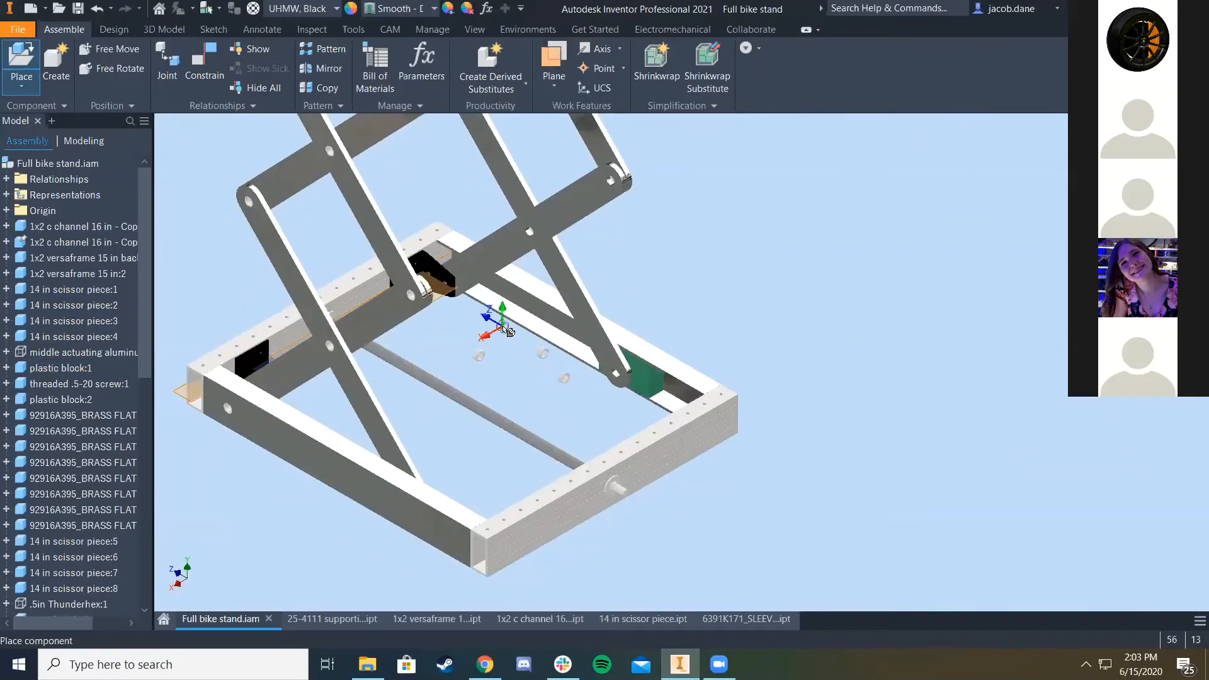
pyautogui.click(502, 326)
pyautogui.click(518, 404)
pyautogui.click(687, 247)
pyautogui.rightClick(726, 315)
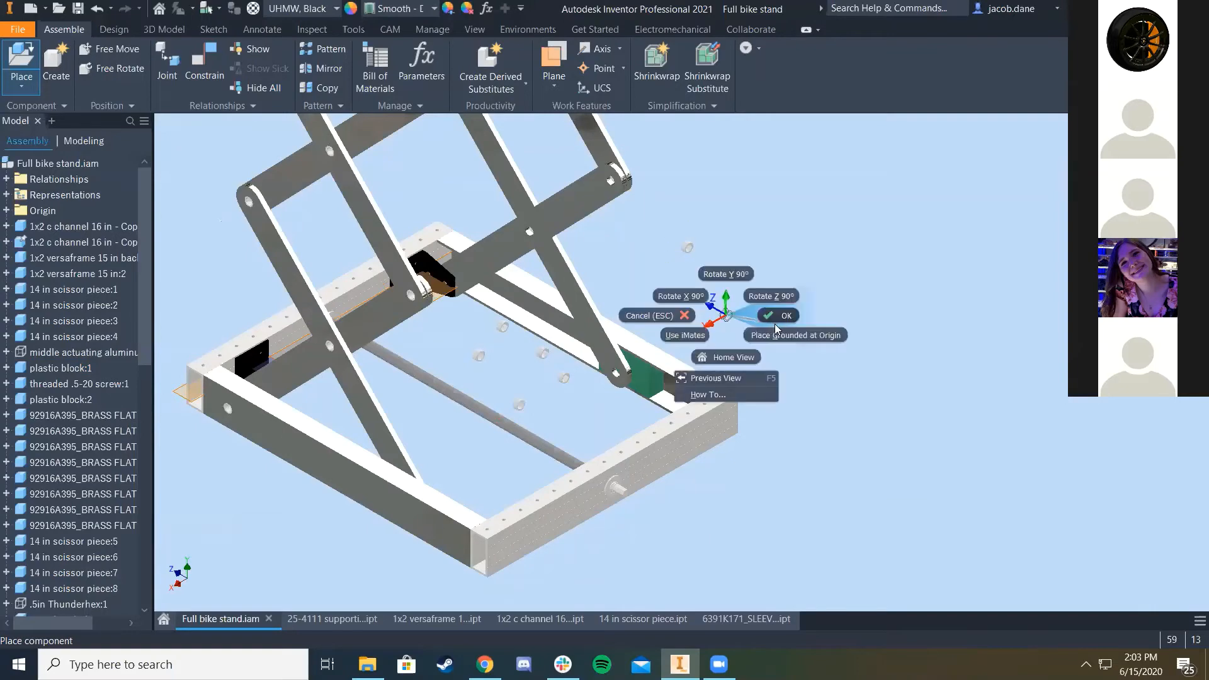
pyautogui.click(778, 317)
# Step: Examine the far scissor linkage's pivot holes, from its upper arms down to the green plastic block, for missing sleeve bearings
pyautogui.scroll(2, 567, 316)
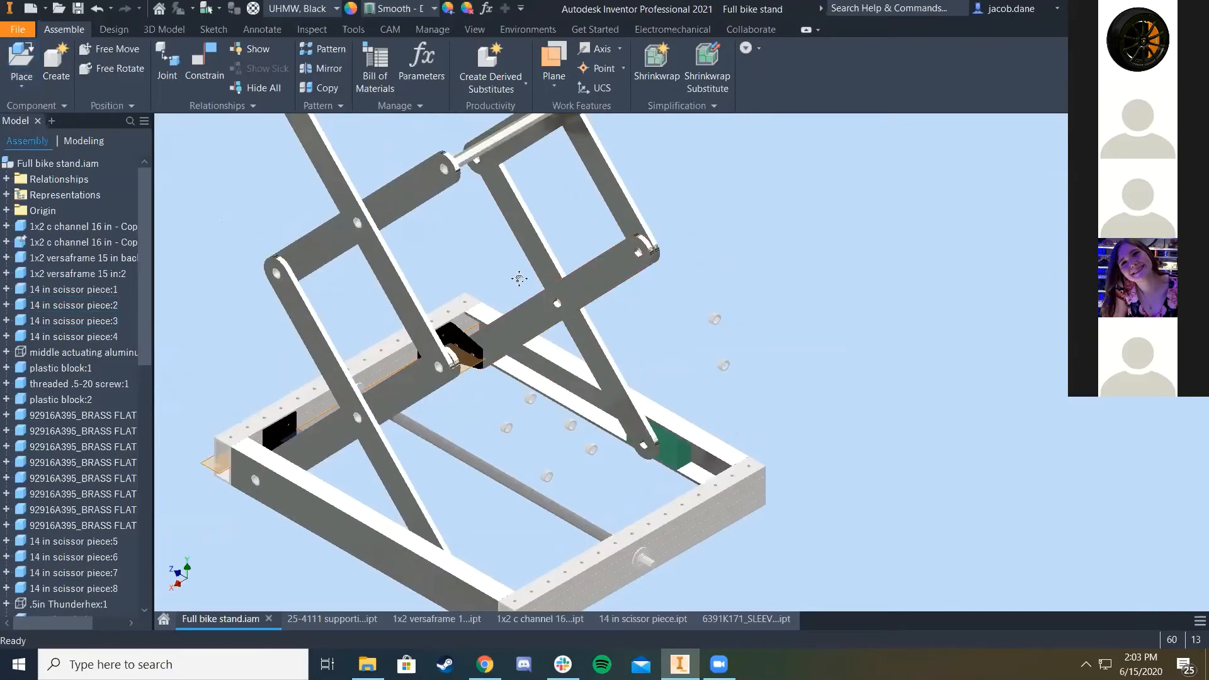
pyautogui.scroll(5, 519, 278)
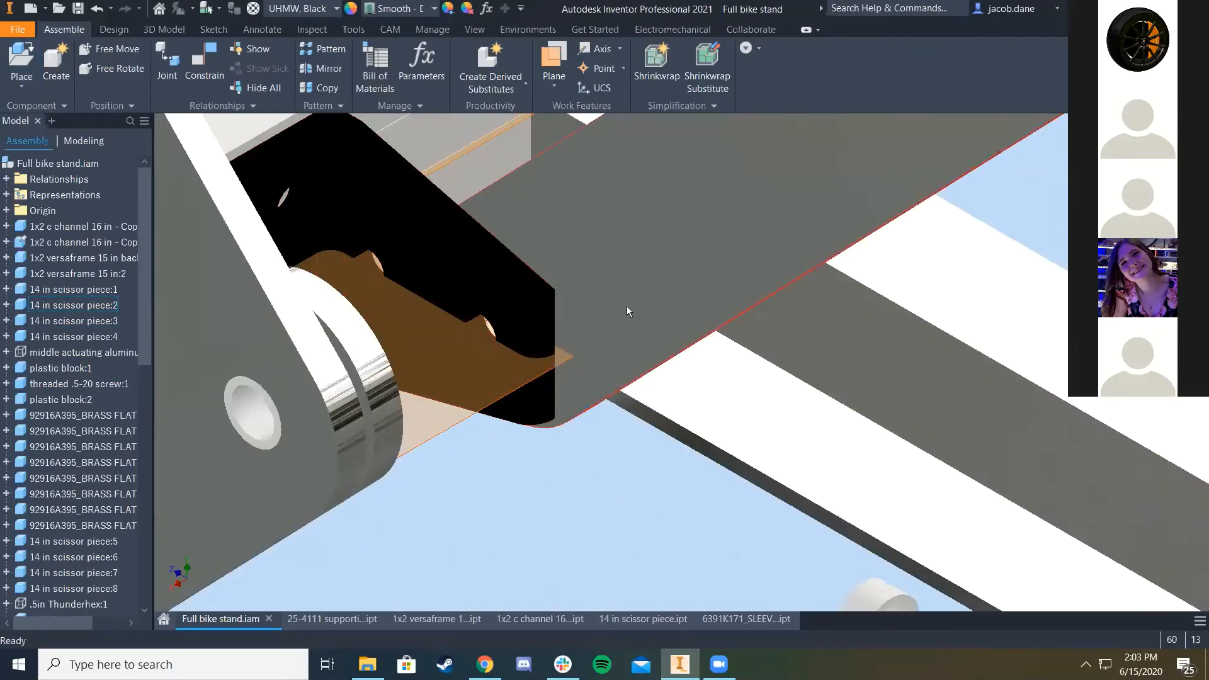
pyautogui.click(607, 318)
pyautogui.scroll(-5, 609, 408)
pyautogui.moveTo(575, 186); pyautogui.dragTo(564, 576, button='middle')
pyautogui.scroll(4, 598, 246)
pyautogui.scroll(-5, 588, 295)
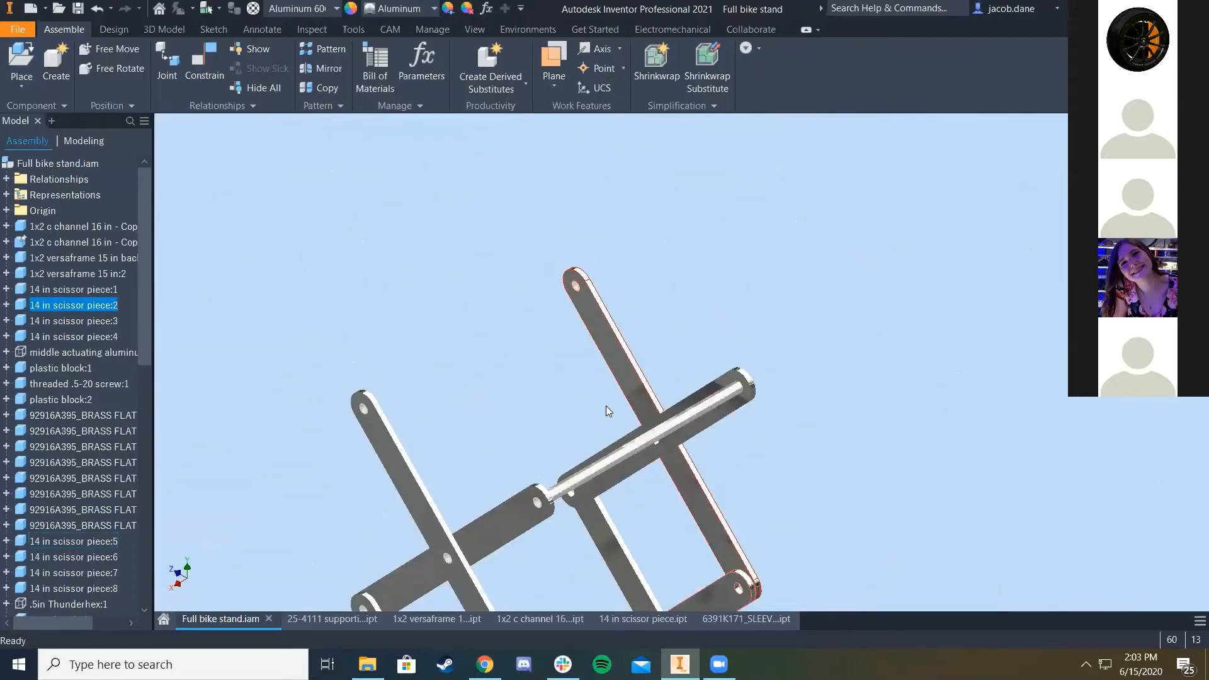
pyautogui.moveTo(608, 377); pyautogui.dragTo(615, 205, button='middle')
pyautogui.moveTo(767, 583); pyautogui.dragTo(715, 323, button='middle')
pyautogui.scroll(5, 715, 340)
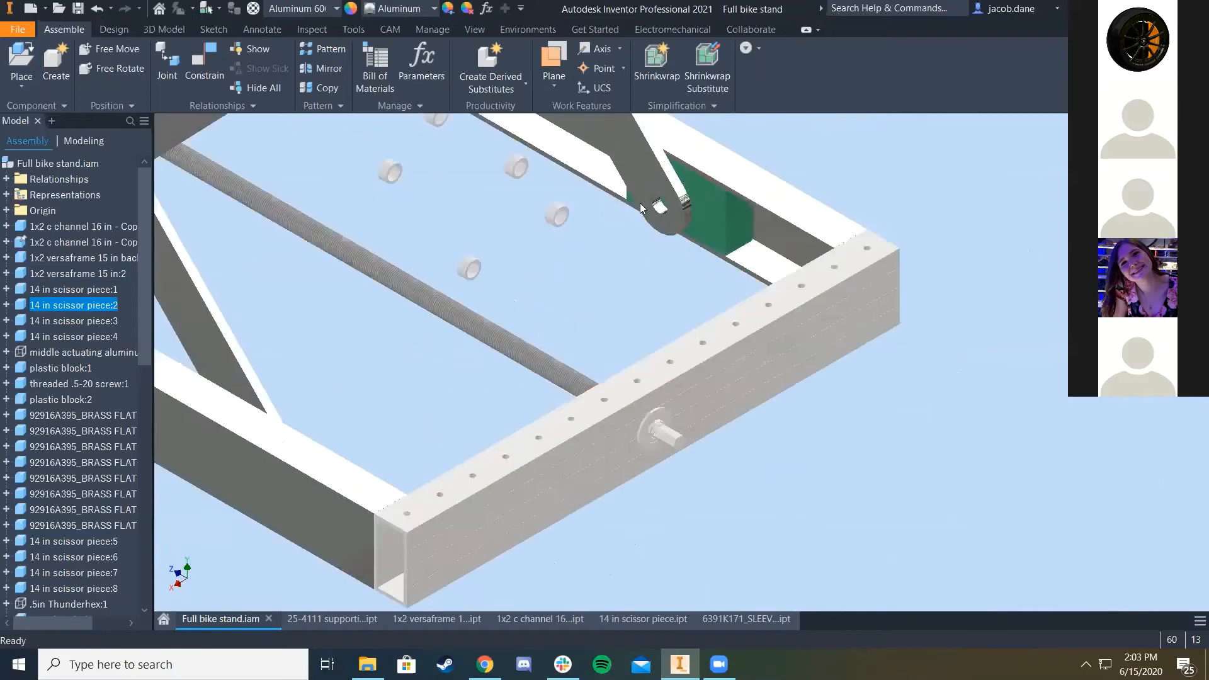
pyautogui.moveTo(668, 236); pyautogui.dragTo(700, 412, button='middle')
pyautogui.scroll(2, 700, 411)
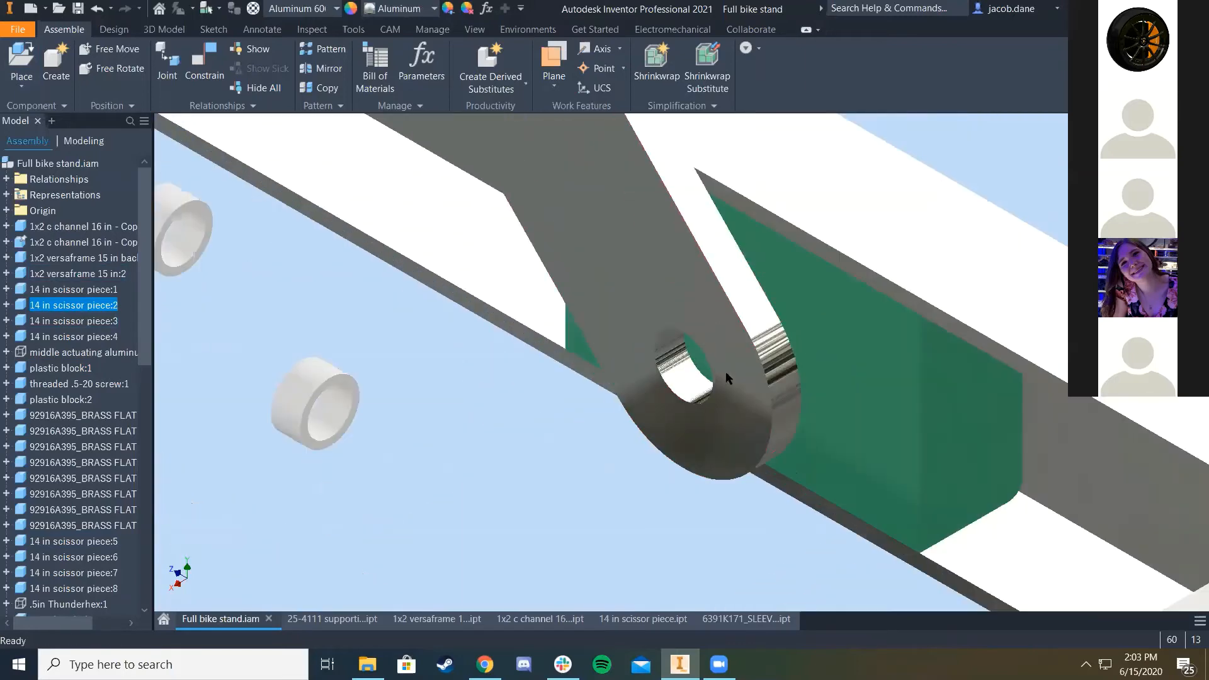
pyautogui.scroll(-4, 725, 377)
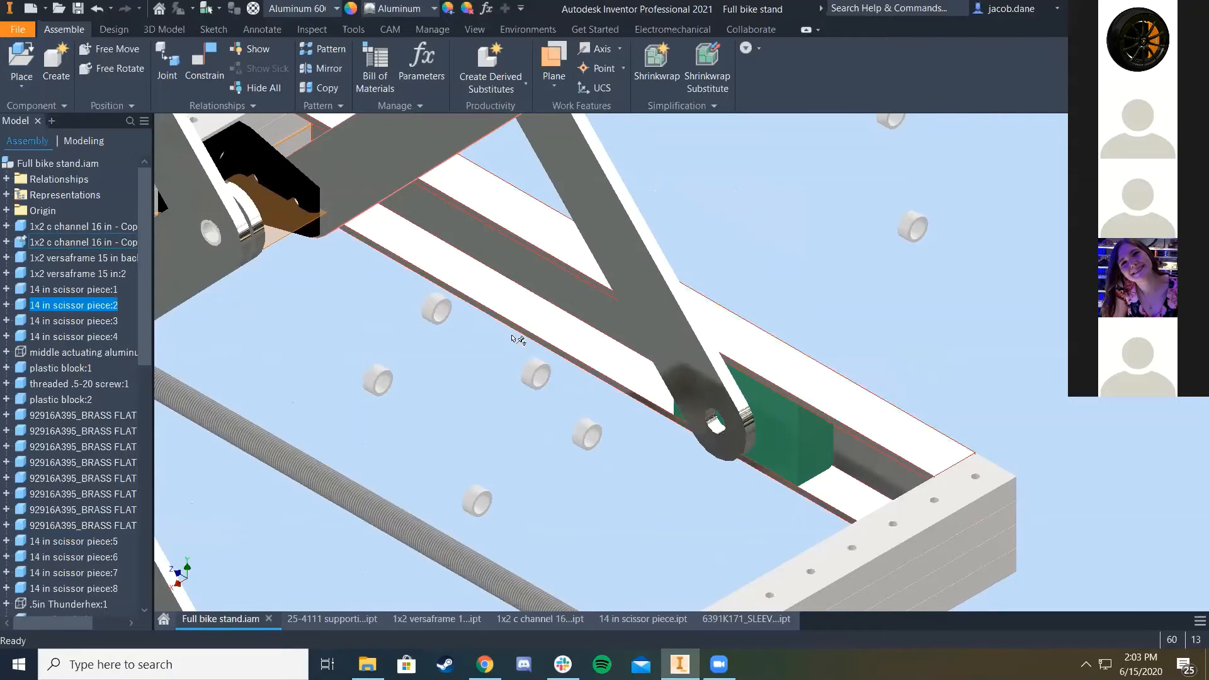
pyautogui.scroll(3, 751, 441)
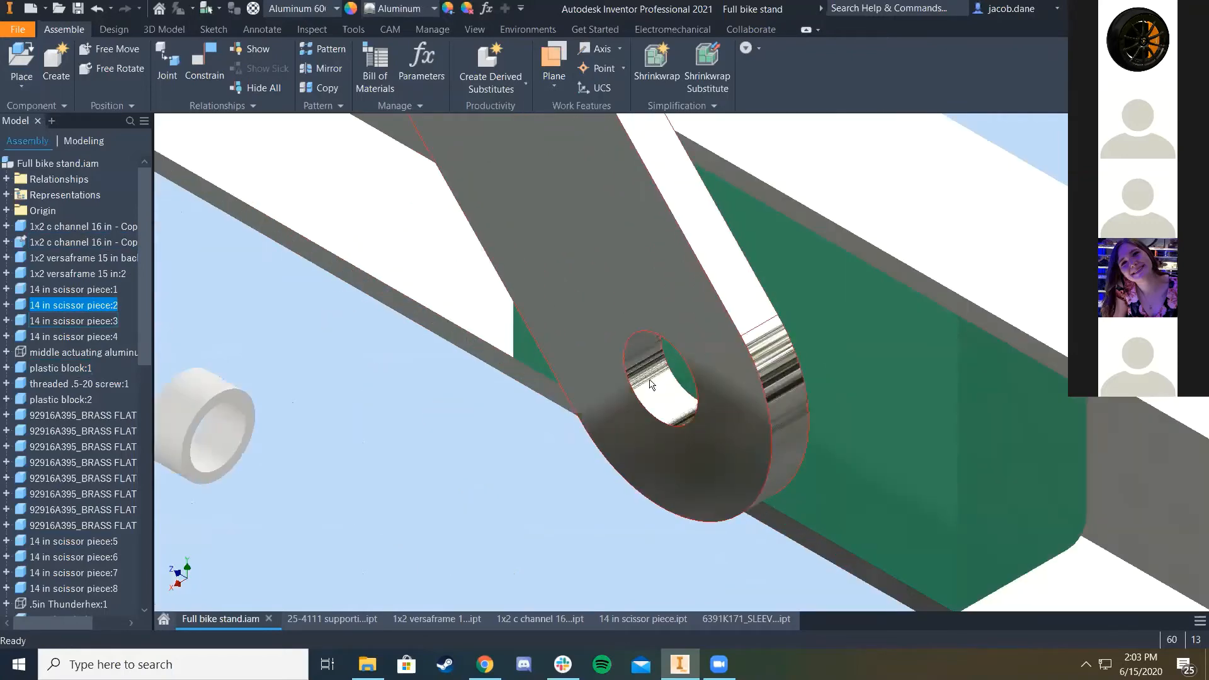
pyautogui.scroll(-2, 651, 384)
pyautogui.scroll(-2, 401, 388)
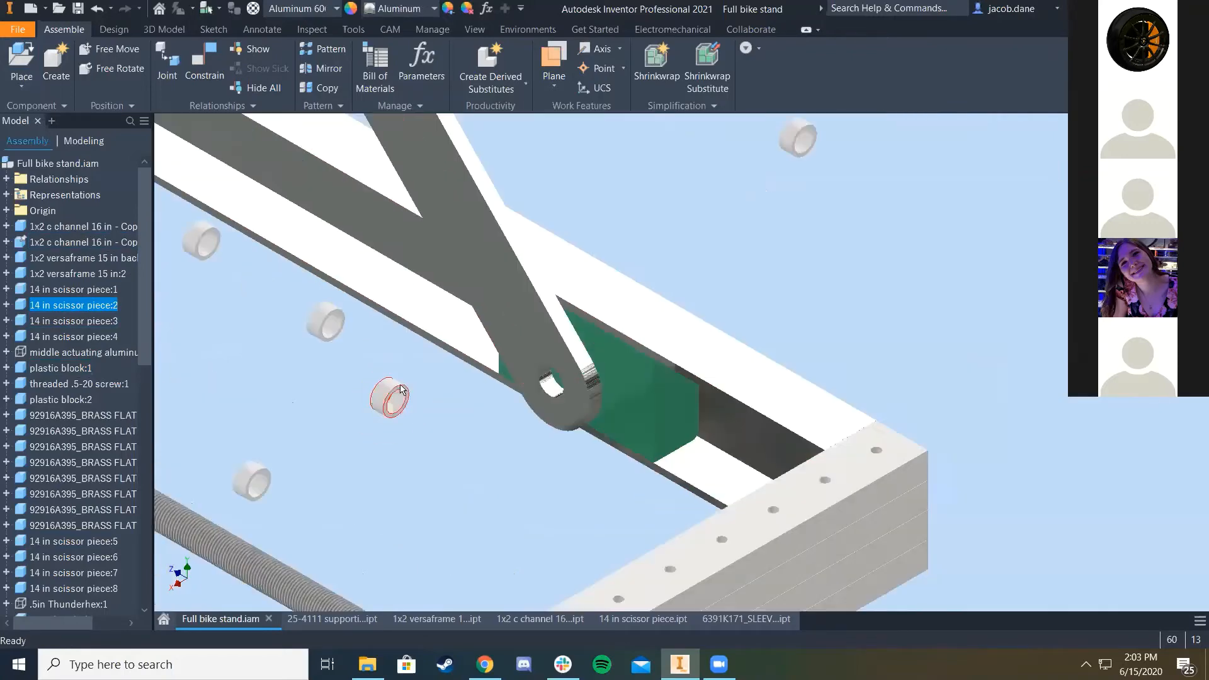
# Step: Insert-constrain a loose sleeve bearing, with the aligned solution, into the scissor piece's lower end hole beside the green plastic block
pyautogui.press('c')
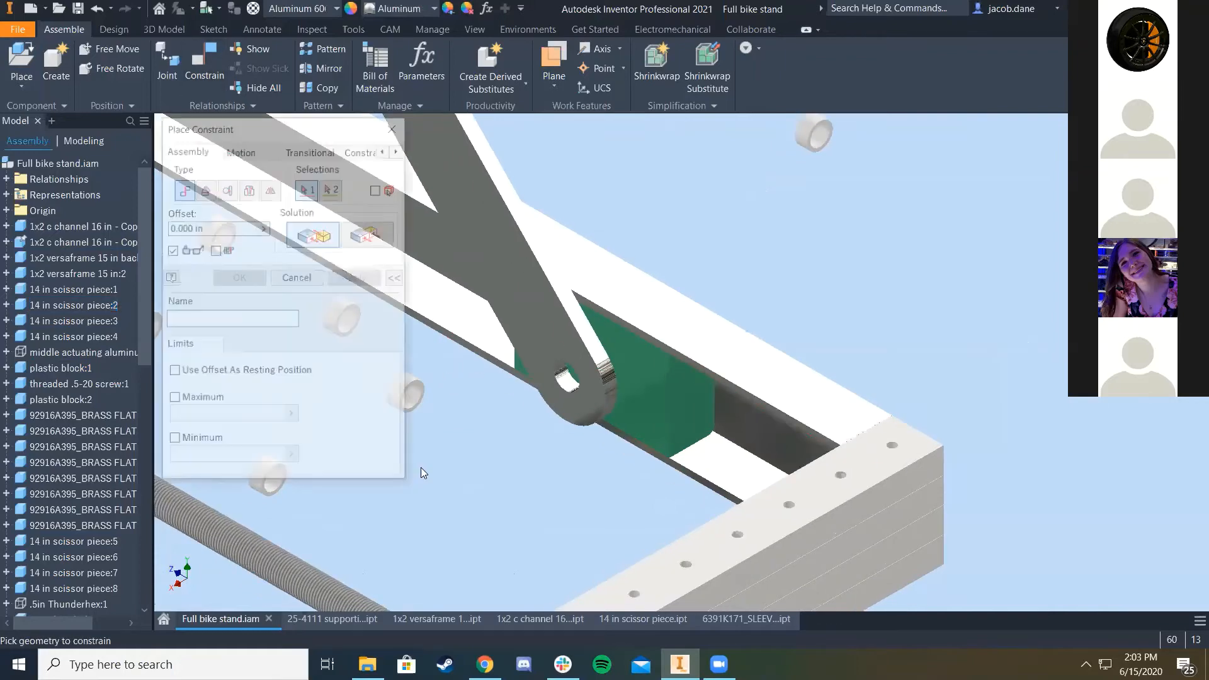
pyautogui.scroll(2, 420, 467)
pyautogui.scroll(-3, 709, 472)
pyautogui.scroll(3, 707, 450)
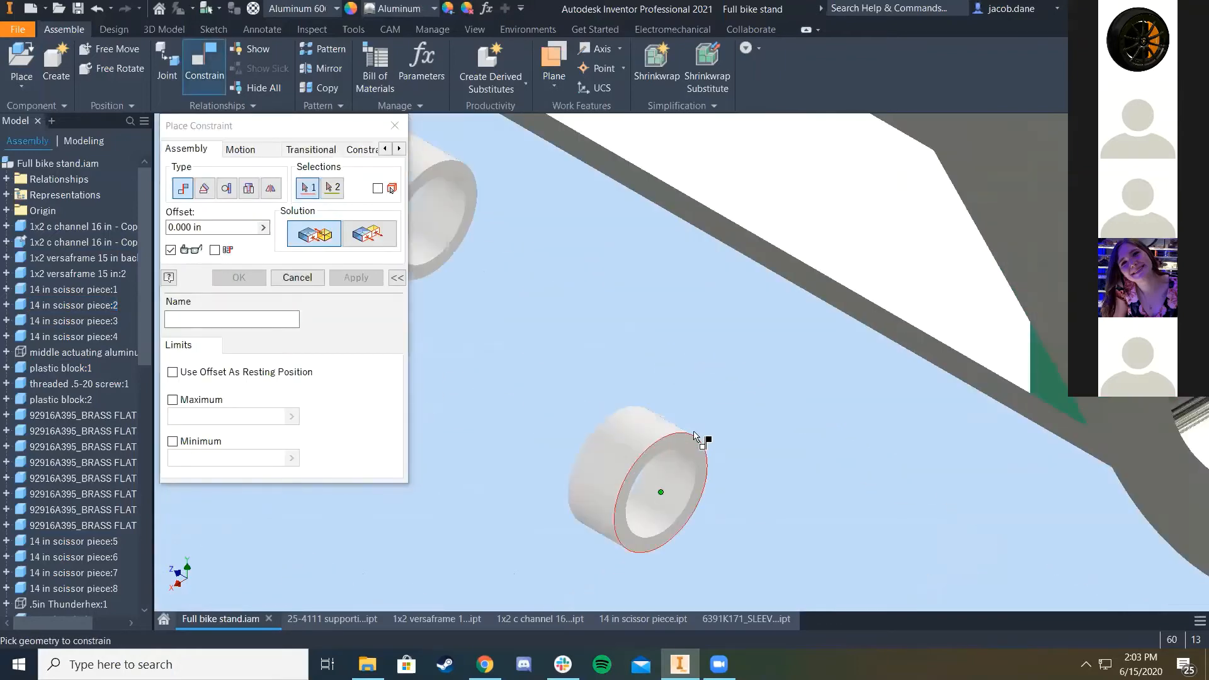
pyautogui.click(247, 192)
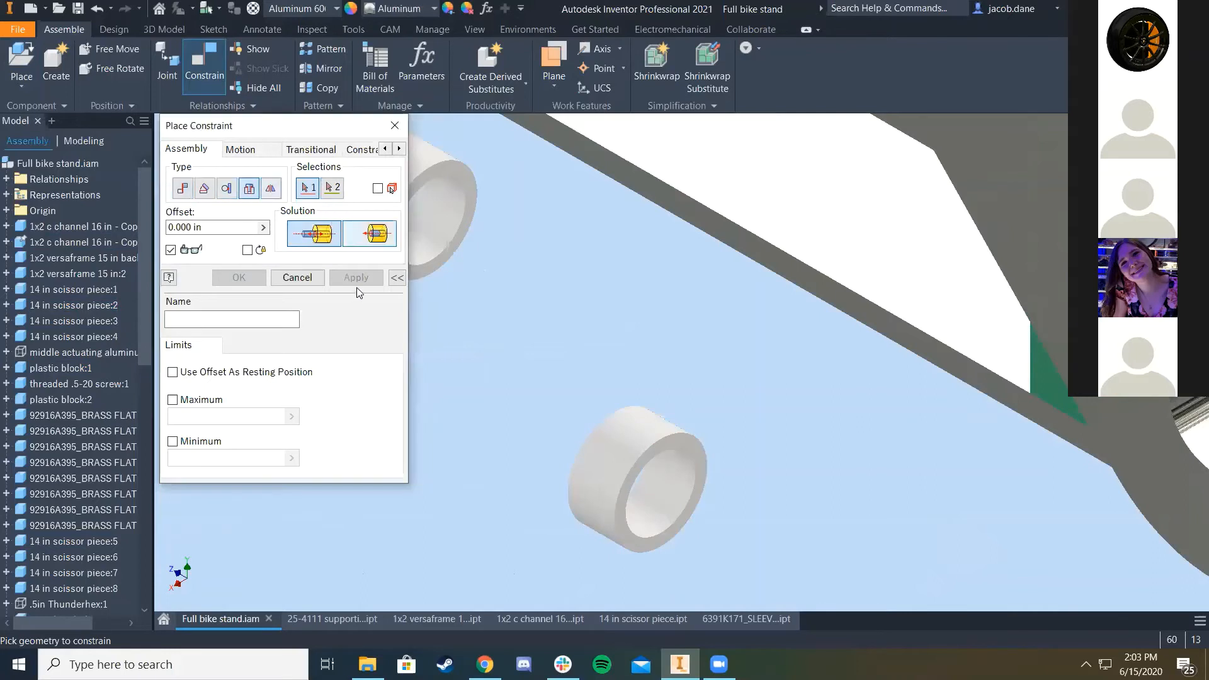
pyautogui.click(368, 225)
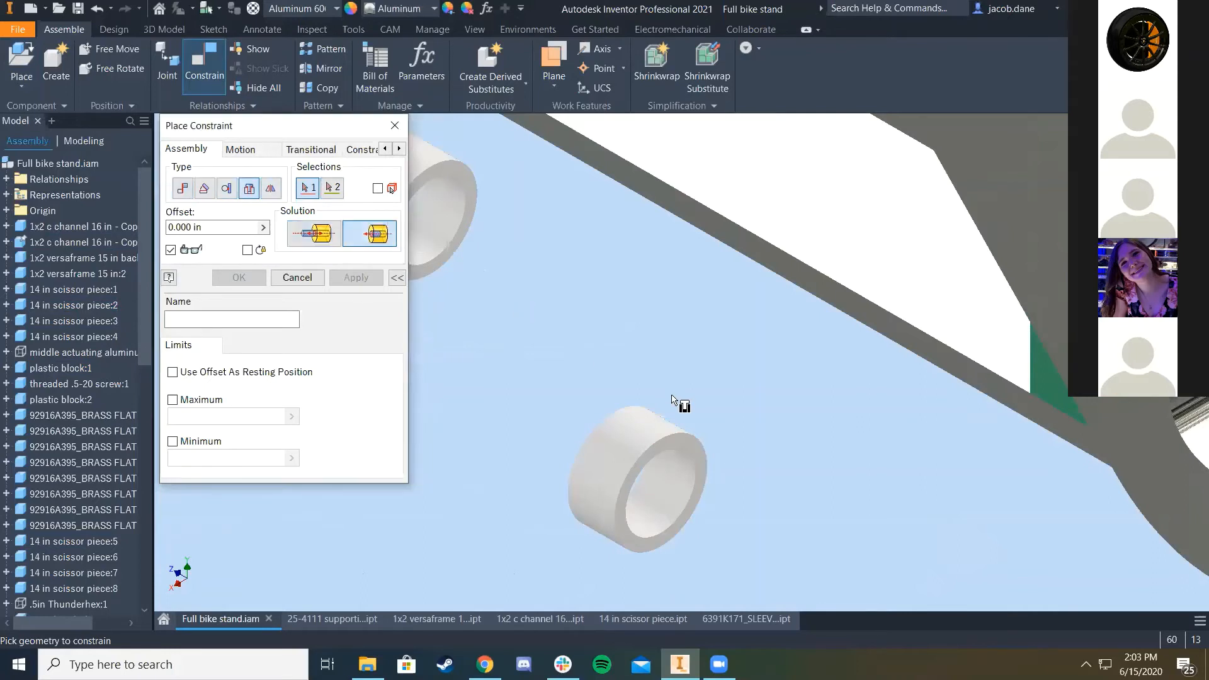
pyautogui.click(672, 435)
pyautogui.scroll(-2, 673, 437)
pyautogui.scroll(-2, 673, 441)
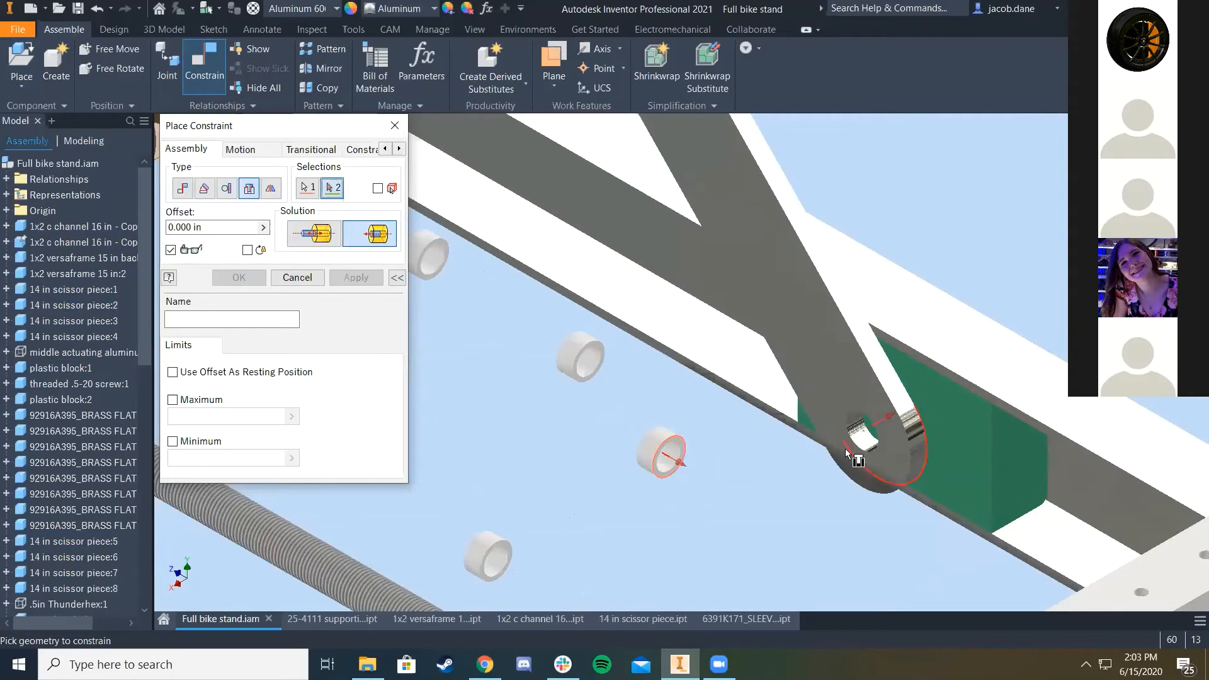
pyautogui.click(861, 418)
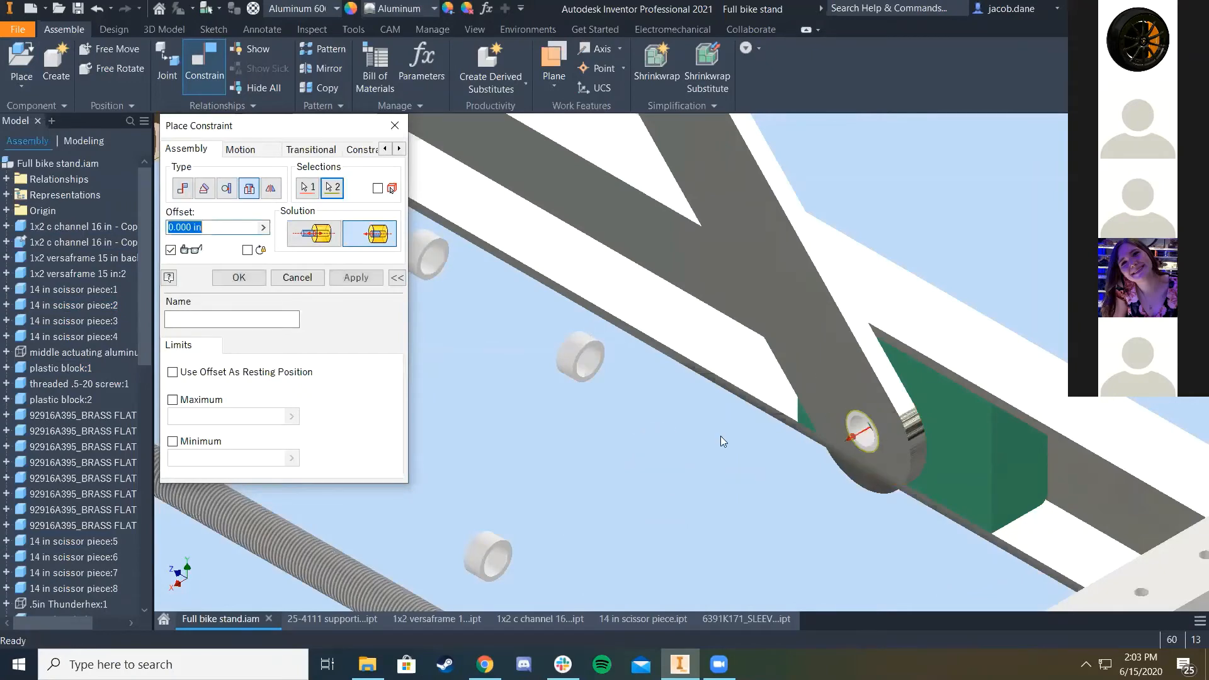
pyautogui.click(356, 277)
# Step: Insert-constrain another loose sleeve bearing into the lower crossing hole of the far scissor linkage
pyautogui.scroll(-3, 620, 399)
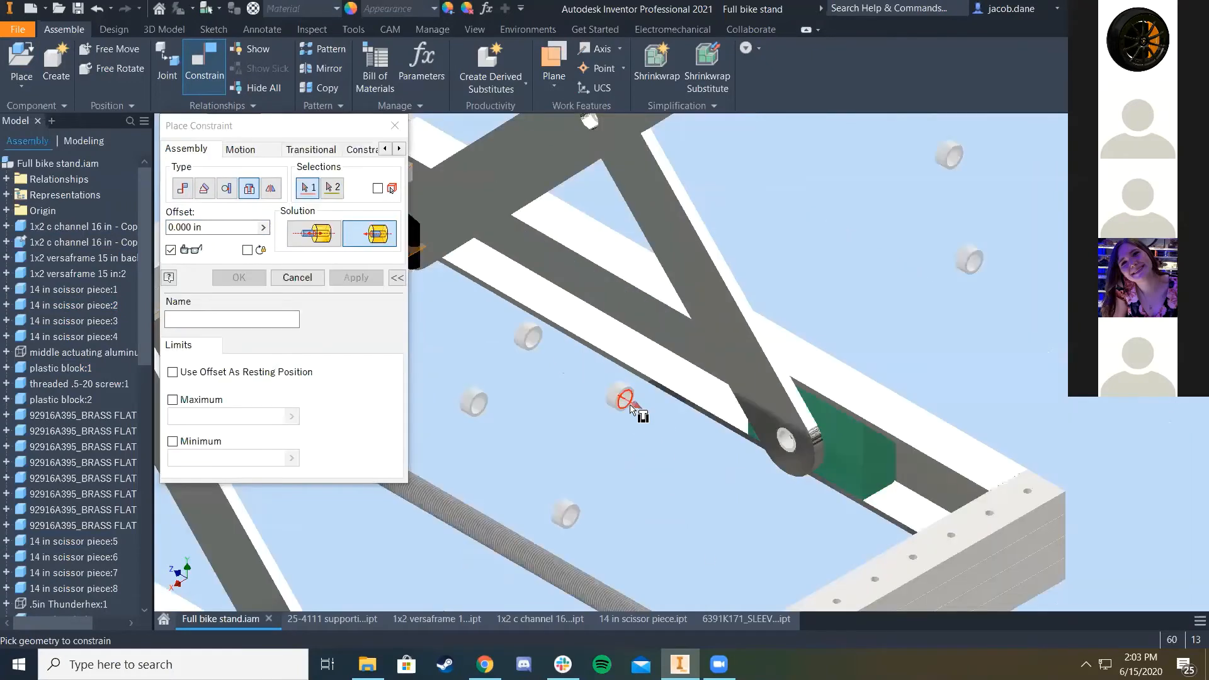
pyautogui.scroll(5, 633, 391)
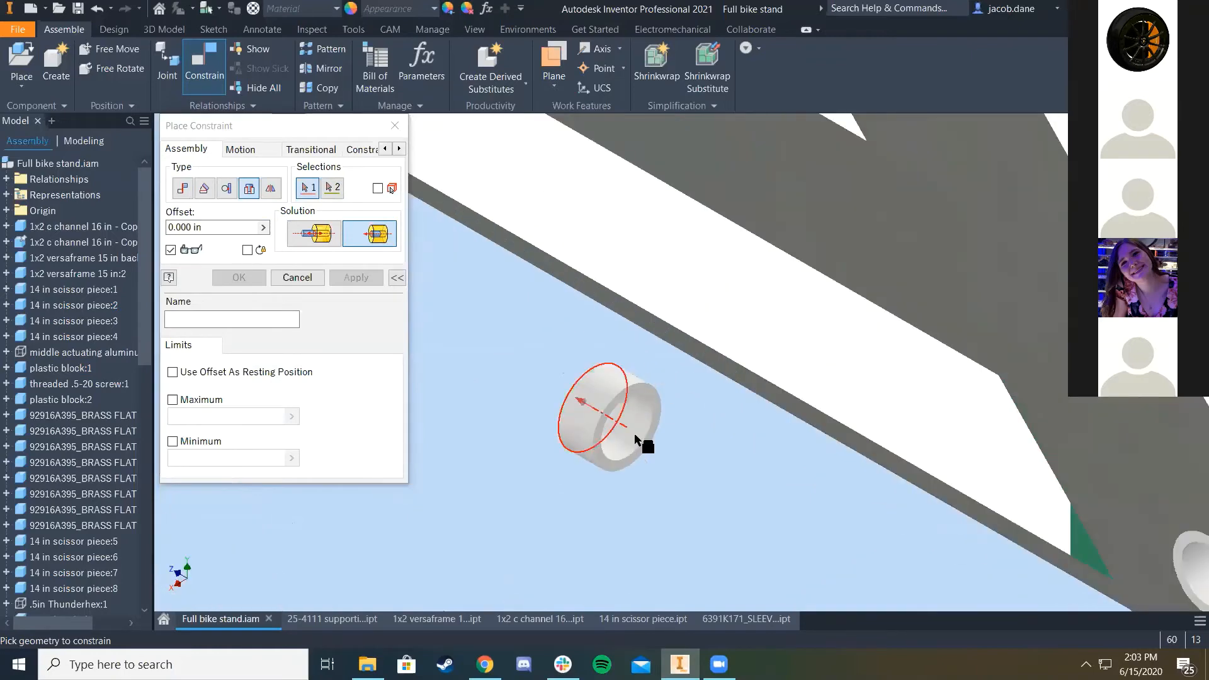
pyautogui.click(610, 409)
pyautogui.scroll(-4, 712, 365)
pyautogui.moveTo(714, 364); pyautogui.dragTo(713, 363, button='middle')
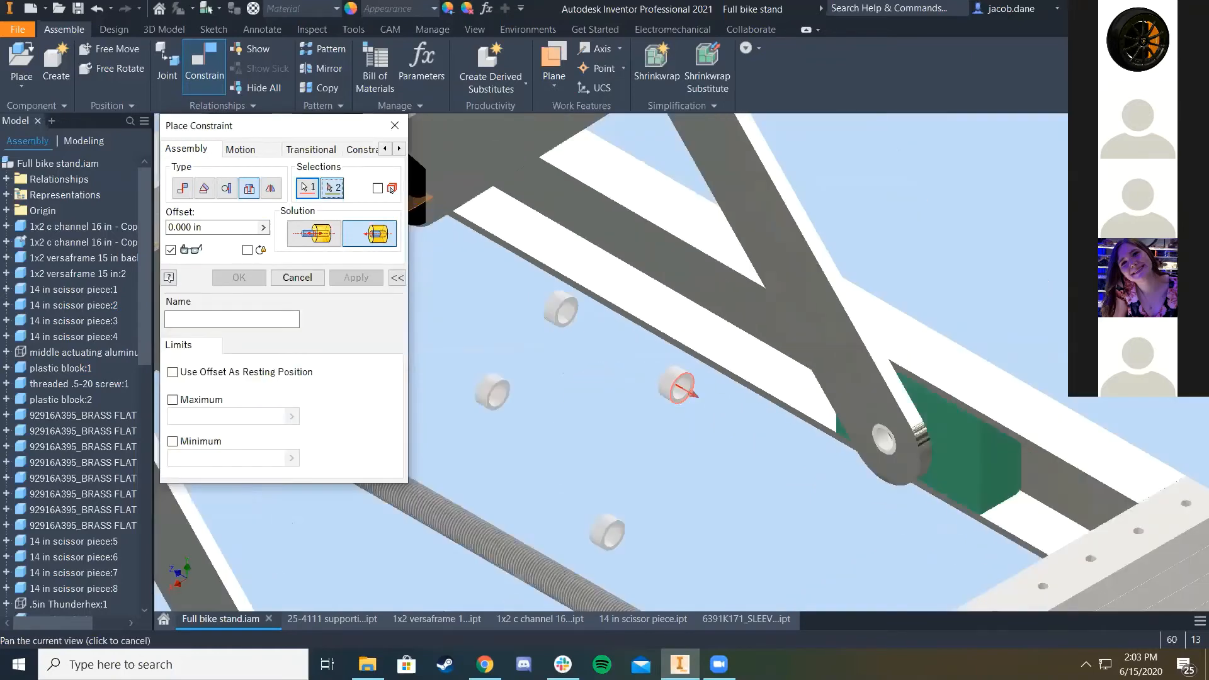
pyautogui.press('F6')
pyautogui.scroll(5, 613, 459)
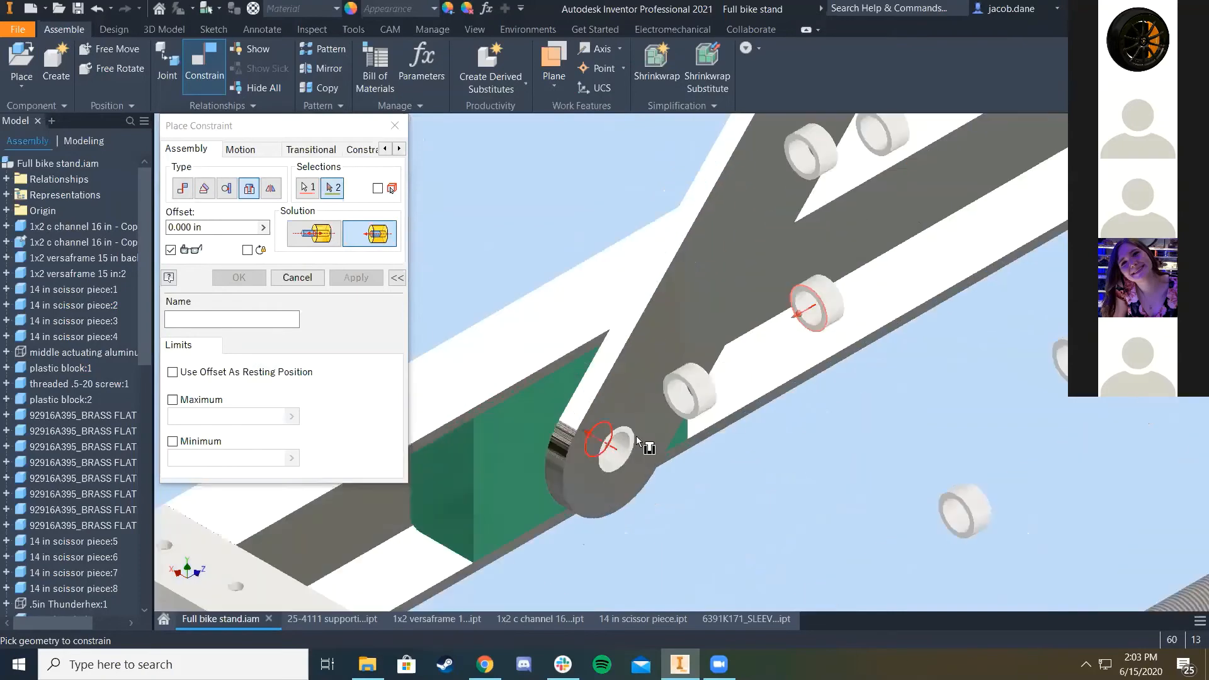
pyautogui.scroll(-5, 656, 462)
pyautogui.moveTo(704, 344); pyautogui.dragTo(612, 414, button='middle')
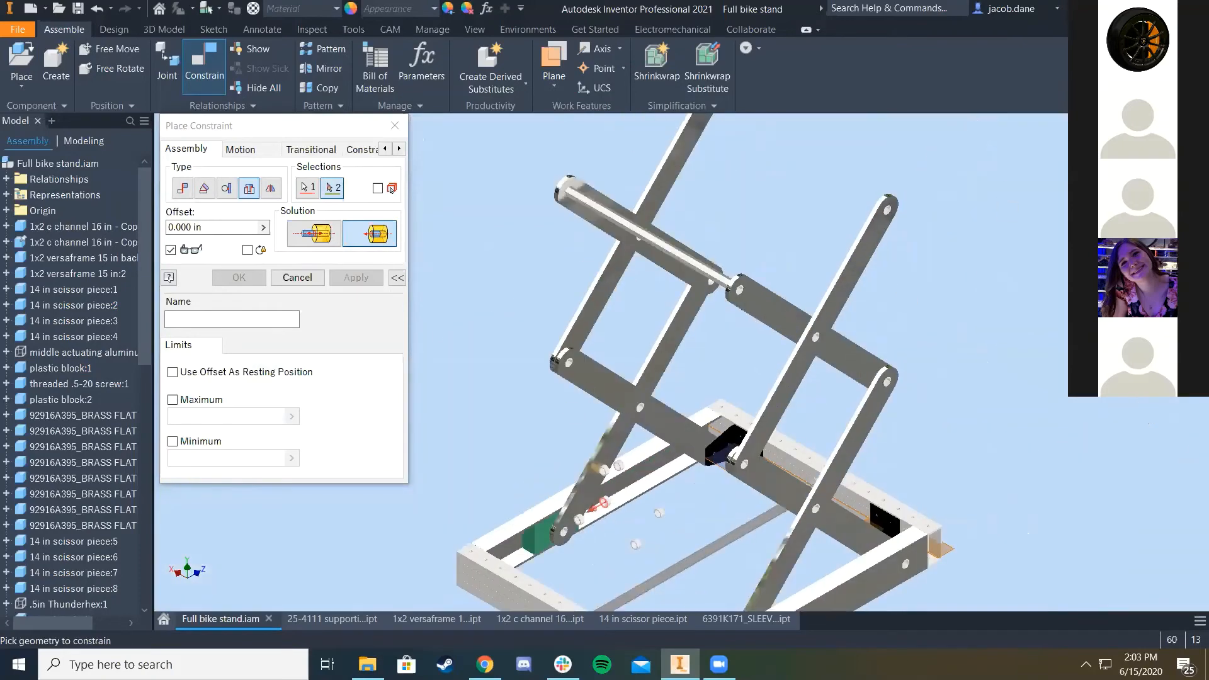
pyautogui.scroll(5, 729, 371)
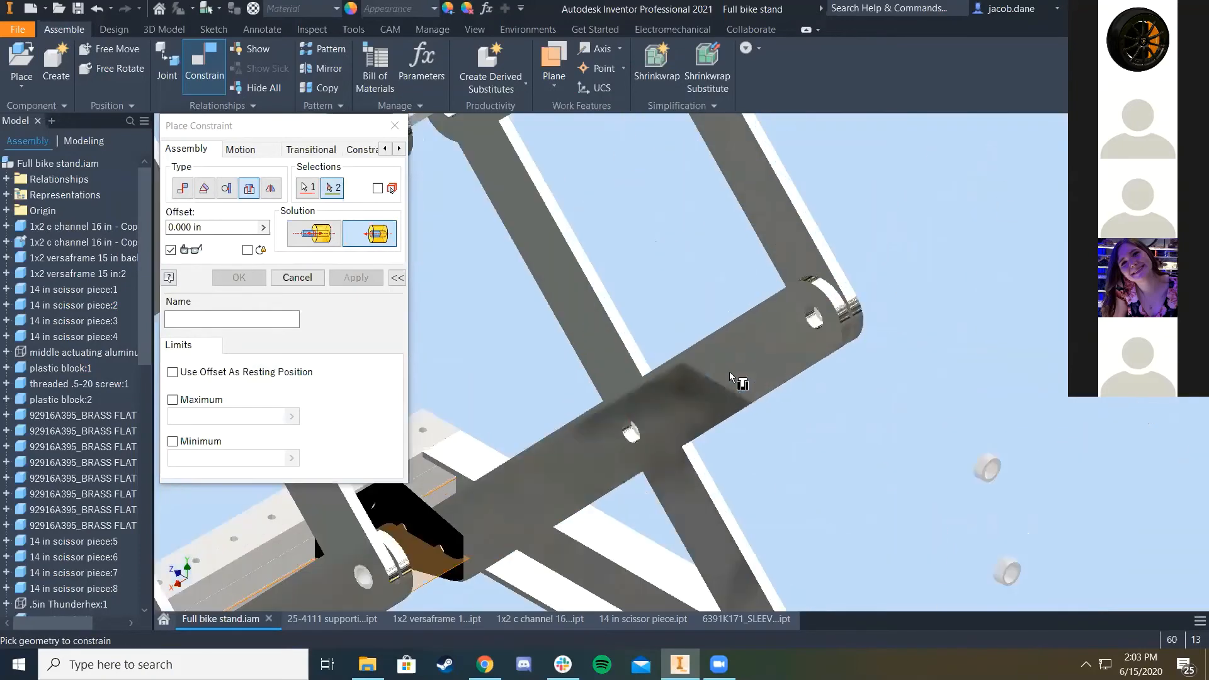
pyautogui.scroll(2, 646, 434)
pyautogui.click(617, 410)
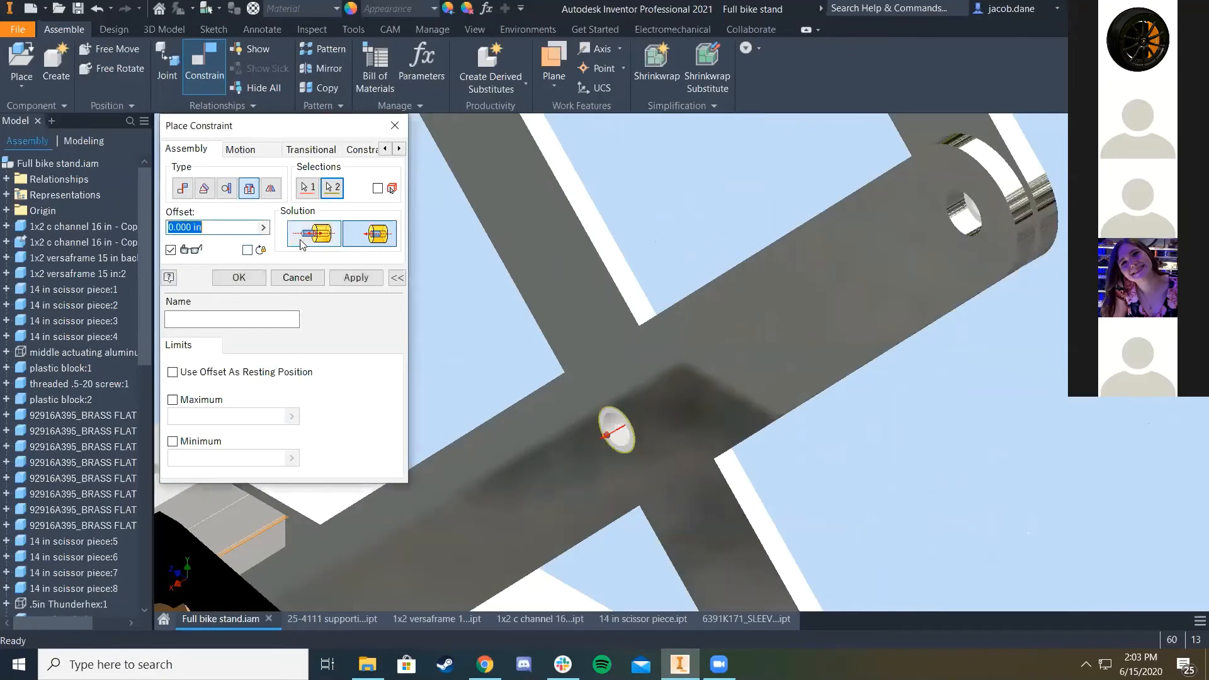
pyautogui.click(356, 278)
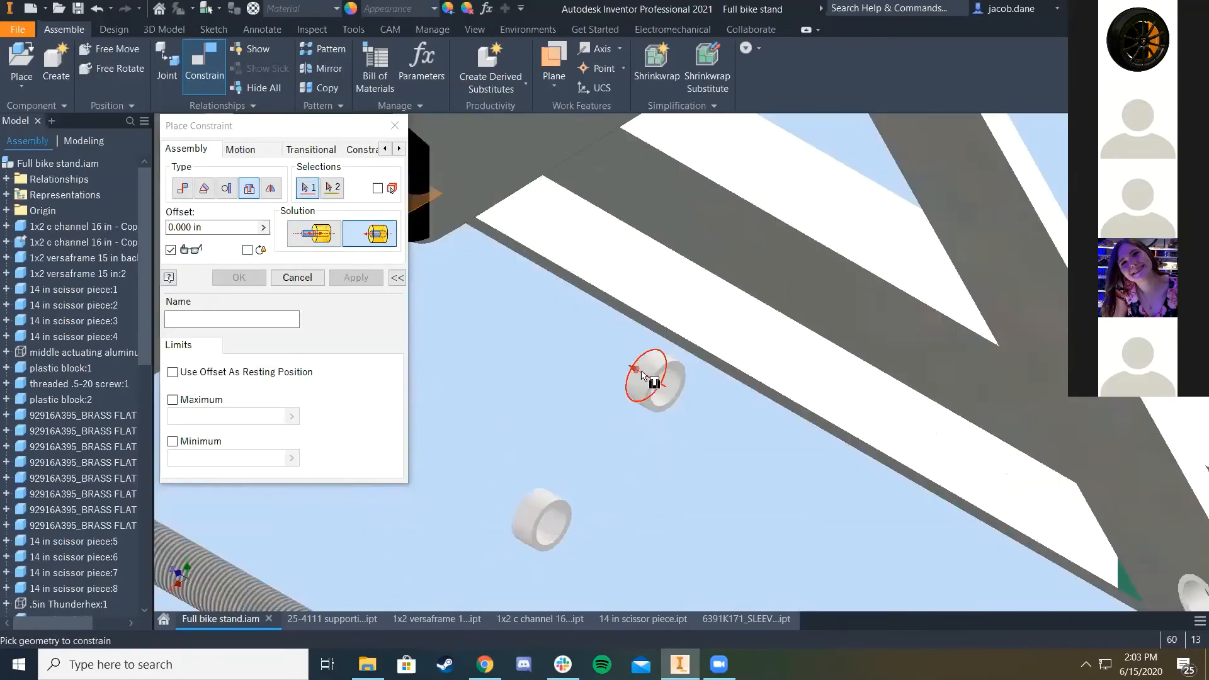
# Step: Insert-constrain a loose sleeve bearing into the outer elbow pivot hole of the far scissor linkage
pyautogui.click(659, 370)
pyautogui.scroll(-3, 660, 370)
pyautogui.scroll(2, 857, 207)
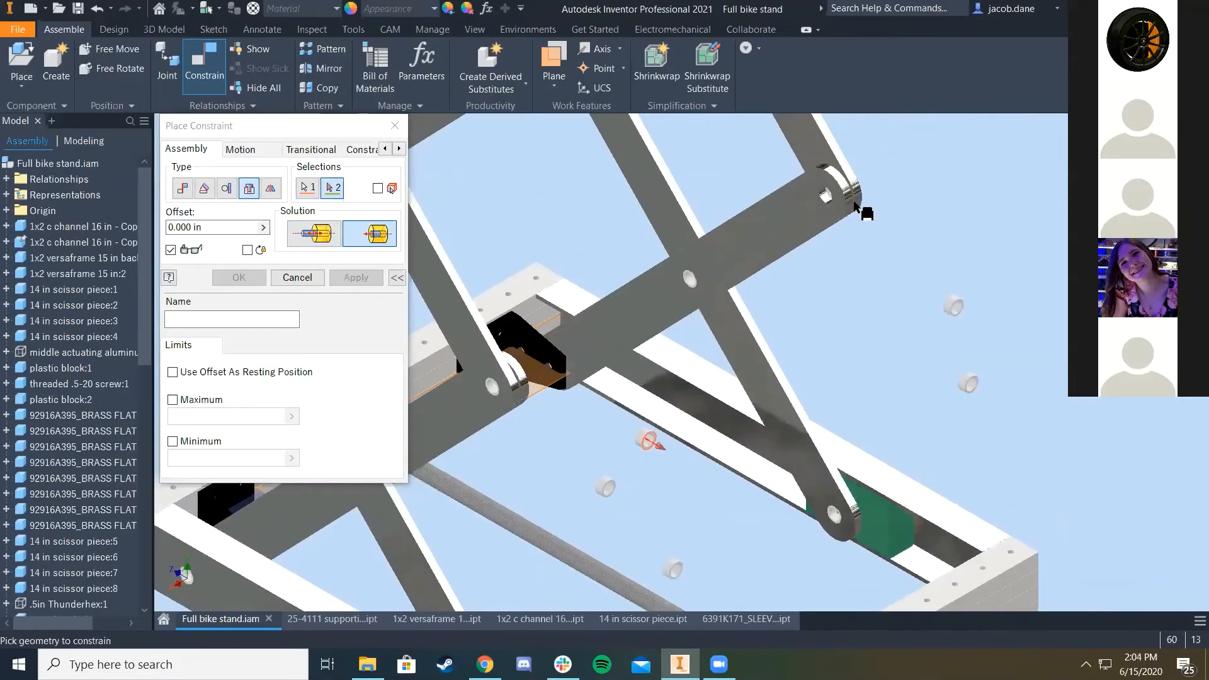
pyautogui.scroll(3, 822, 187)
pyautogui.click(788, 214)
pyautogui.scroll(-3, 788, 214)
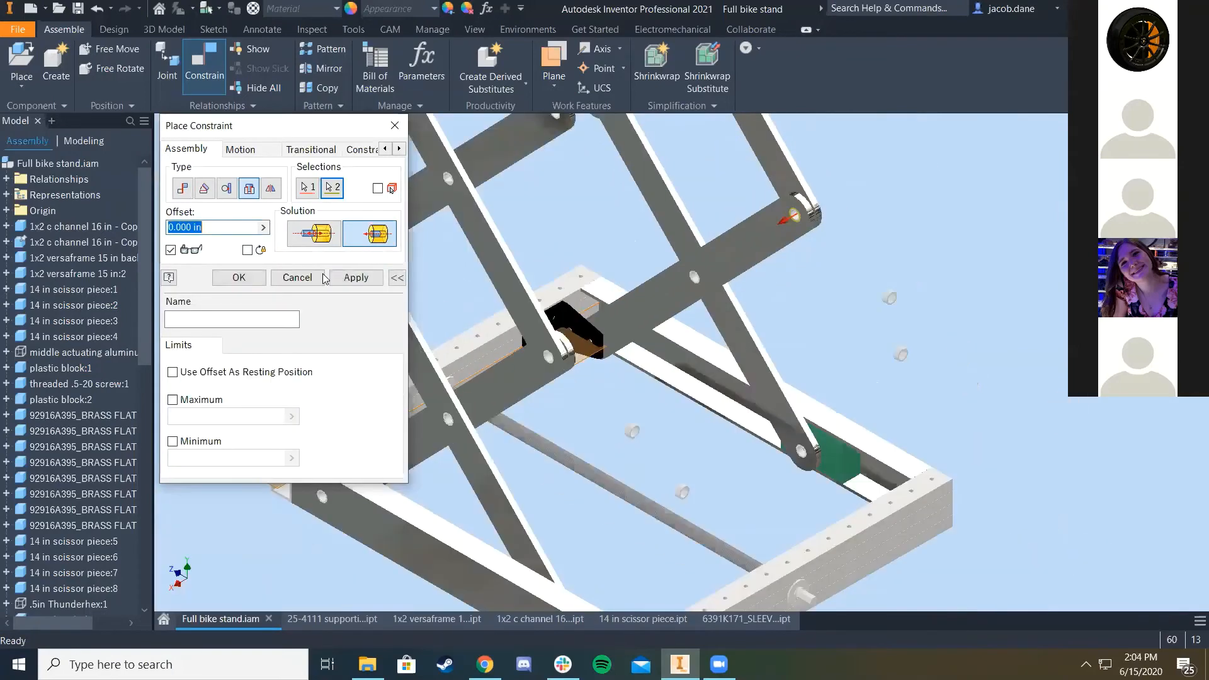
pyautogui.click(356, 277)
# Step: Insert-constrain a loose sleeve bearing into the inner elbow pivot hole beneath the cross bar on the far linkage
pyautogui.scroll(3, 723, 431)
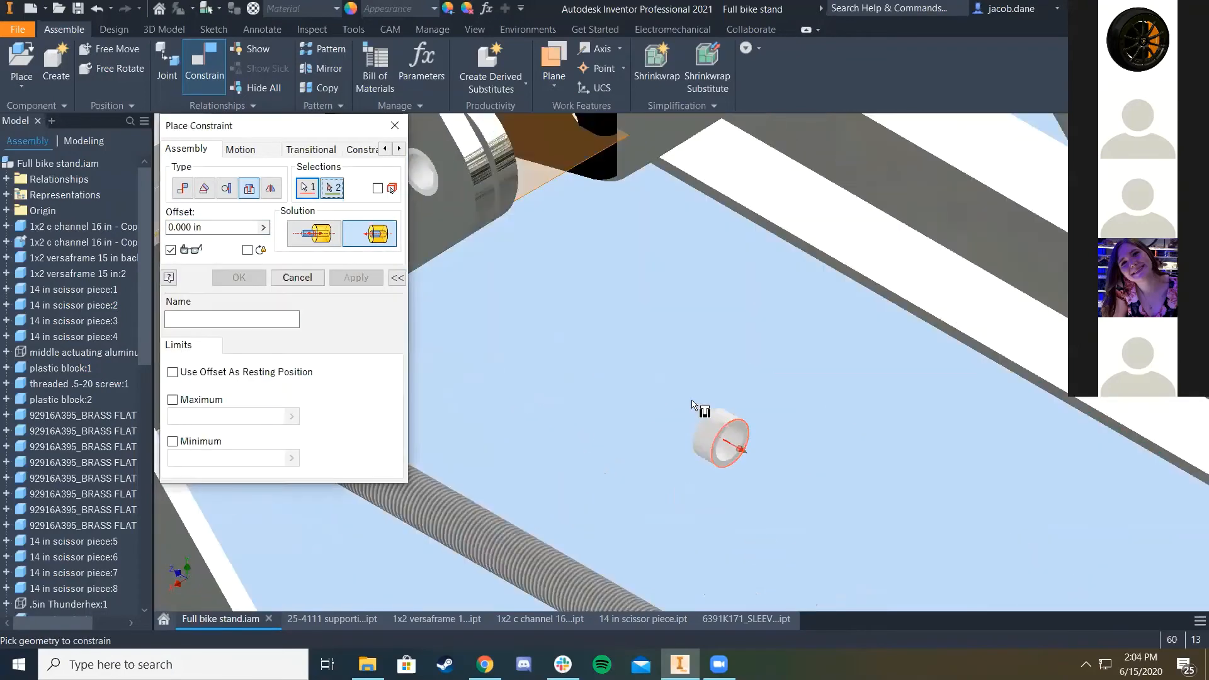
pyautogui.scroll(-2, 673, 410)
pyautogui.scroll(4, 607, 304)
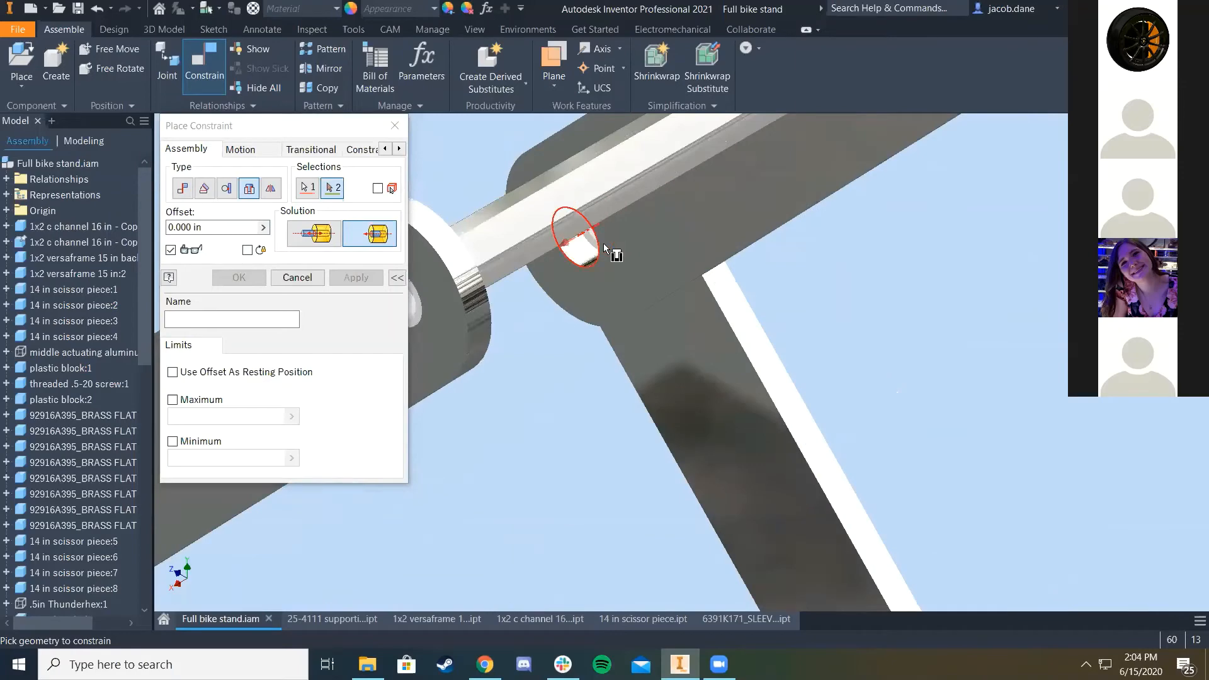
pyautogui.click(604, 244)
pyautogui.scroll(-4, 579, 350)
pyautogui.click(356, 278)
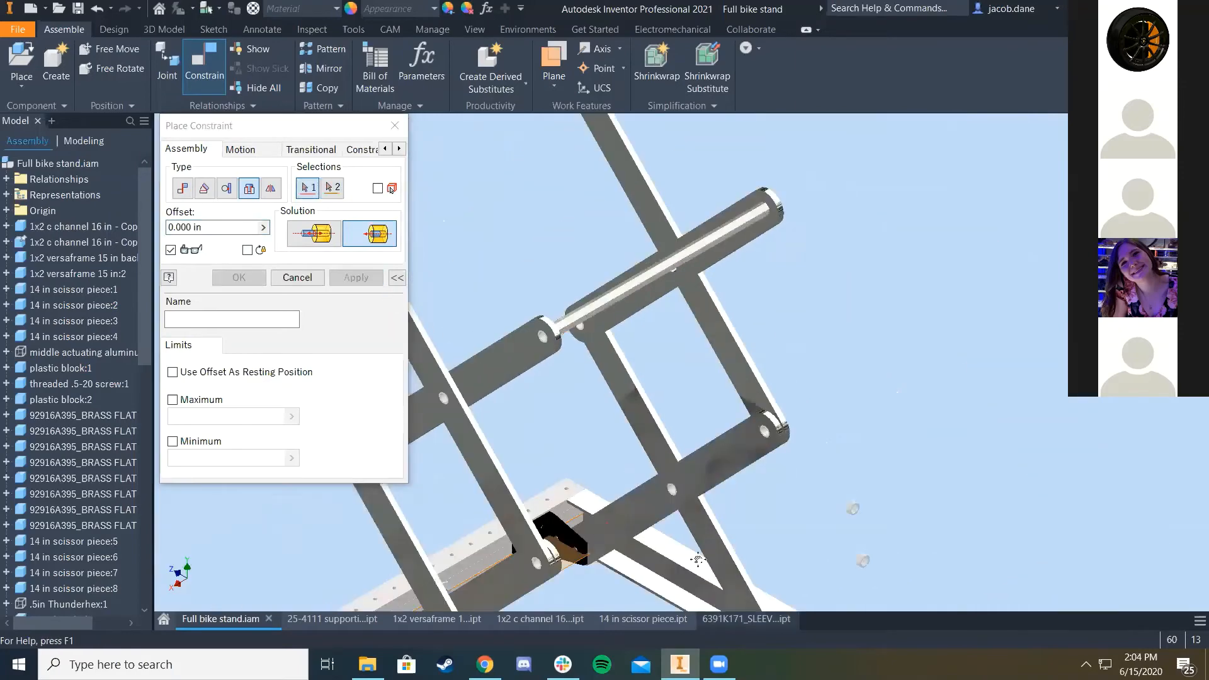
# Step: Select the end edge of the loose sleeve bearing near the threaded rod as the first insert constraint reference
pyautogui.scroll(4, 688, 340)
pyautogui.click(683, 378)
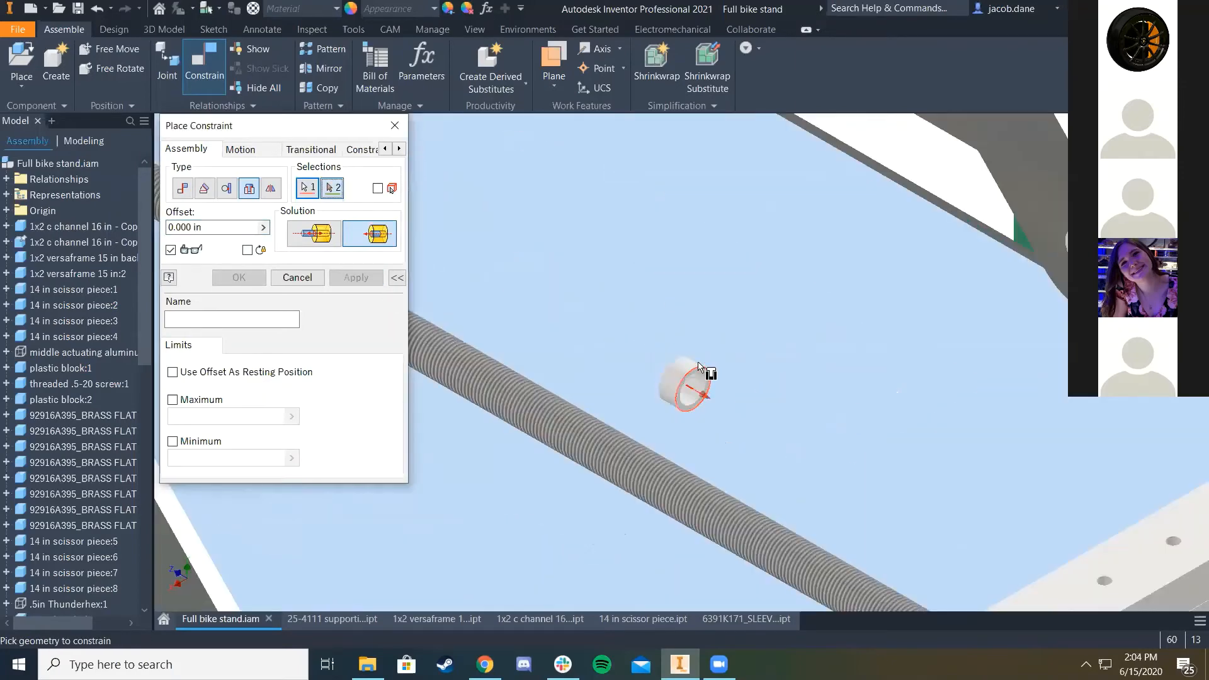
pyautogui.scroll(-3, 686, 396)
pyautogui.keyDown('shift'); pyautogui.moveTo(680, 410); pyautogui.dragTo(382, 277, button='middle'); pyautogui.keyUp('shift')
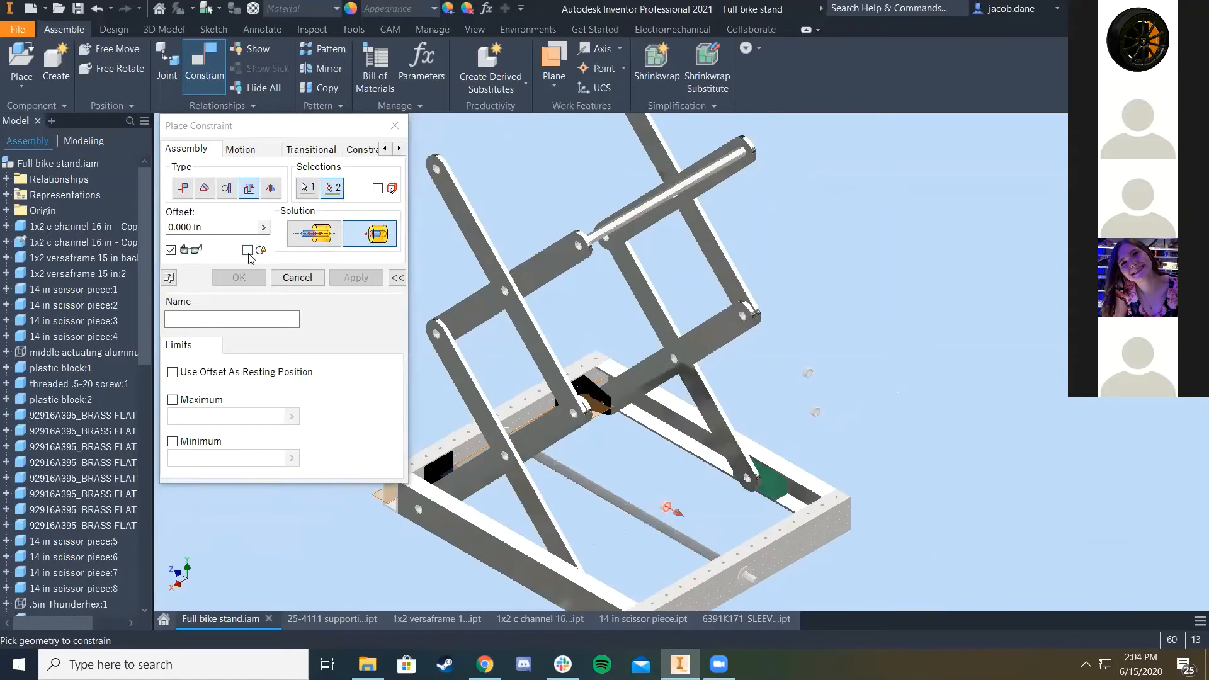
pyautogui.scroll(-2, 617, 284)
pyautogui.scroll(3, 618, 281)
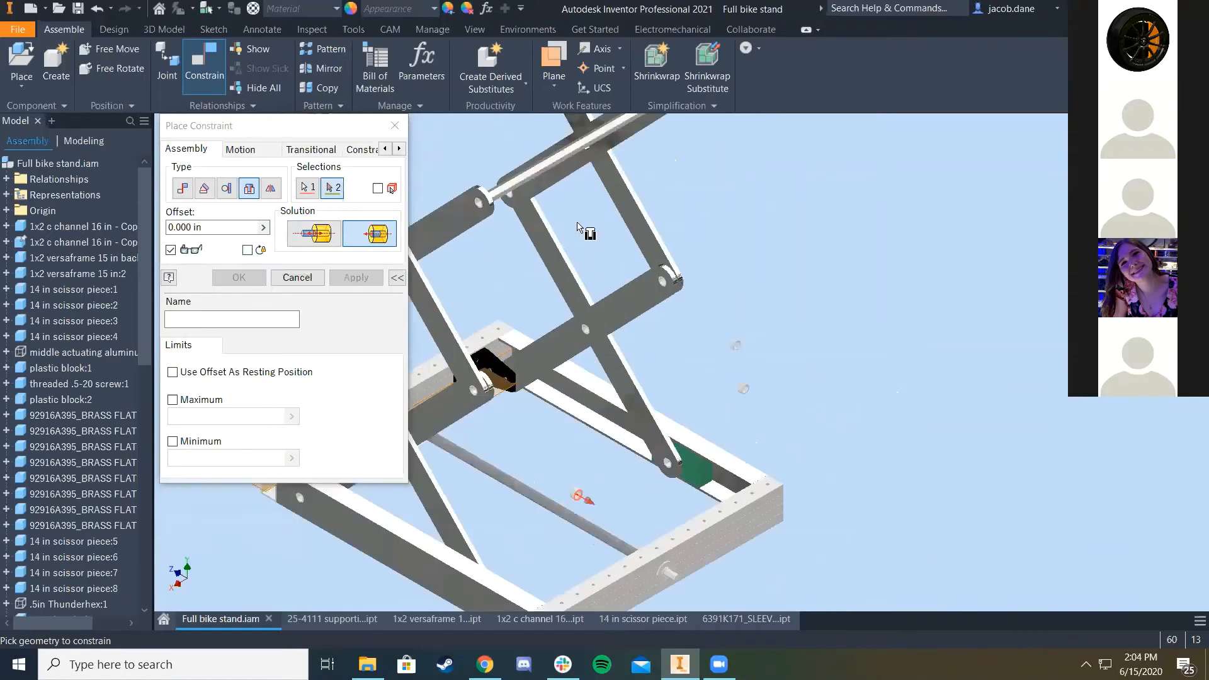
# Step: Apply an aligned Insert constraint with locked rotation and 0.000 in offset, seating the sleeve bearing in the scissor hole below the hex shaft
pyautogui.scroll(5, 595, 327)
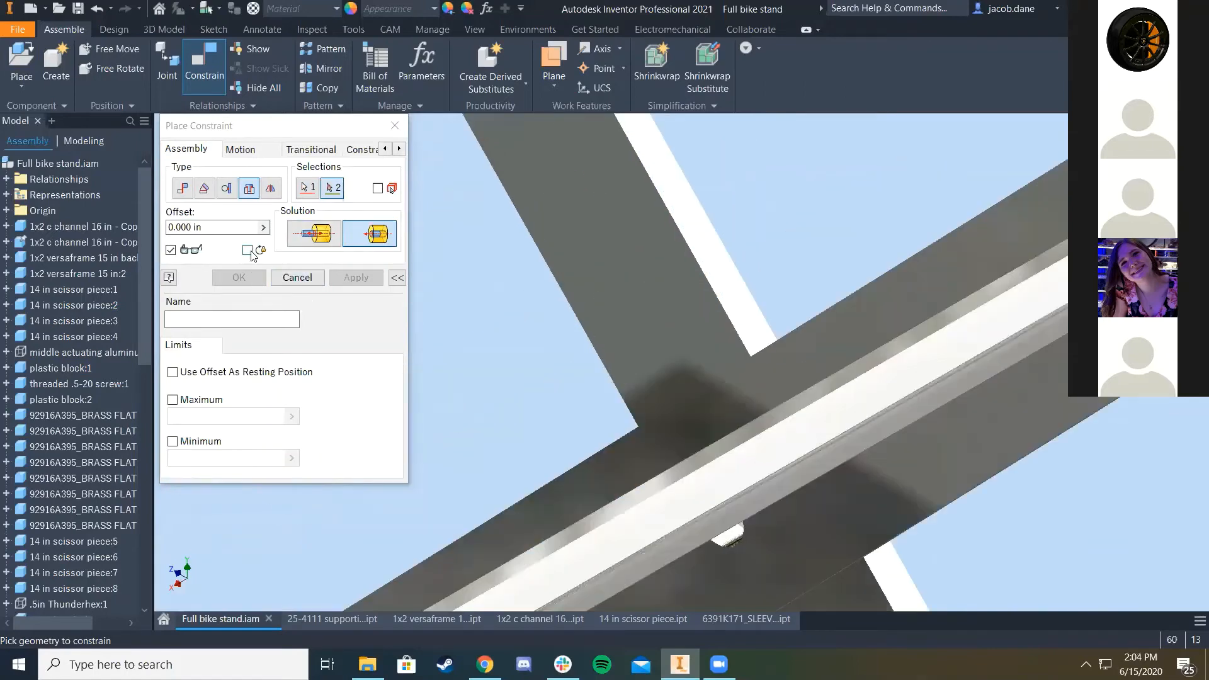
pyautogui.click(247, 250)
pyautogui.scroll(2, 743, 552)
pyautogui.click(759, 499)
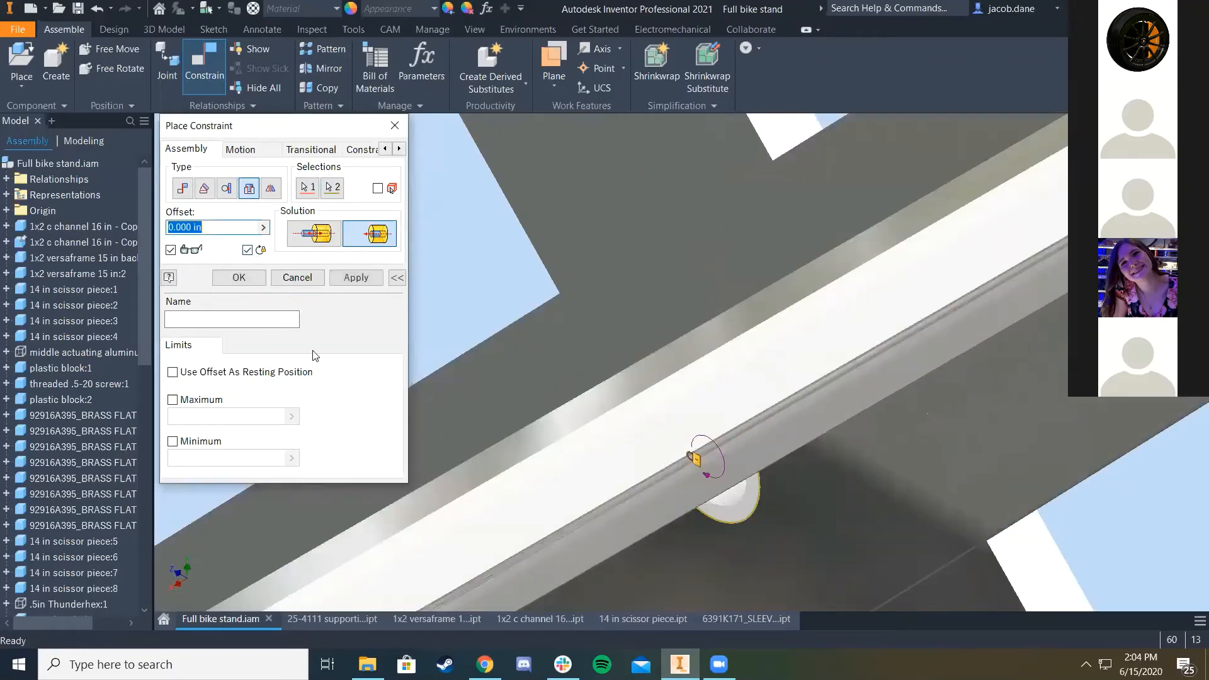
pyautogui.click(340, 281)
pyautogui.scroll(-4, 472, 447)
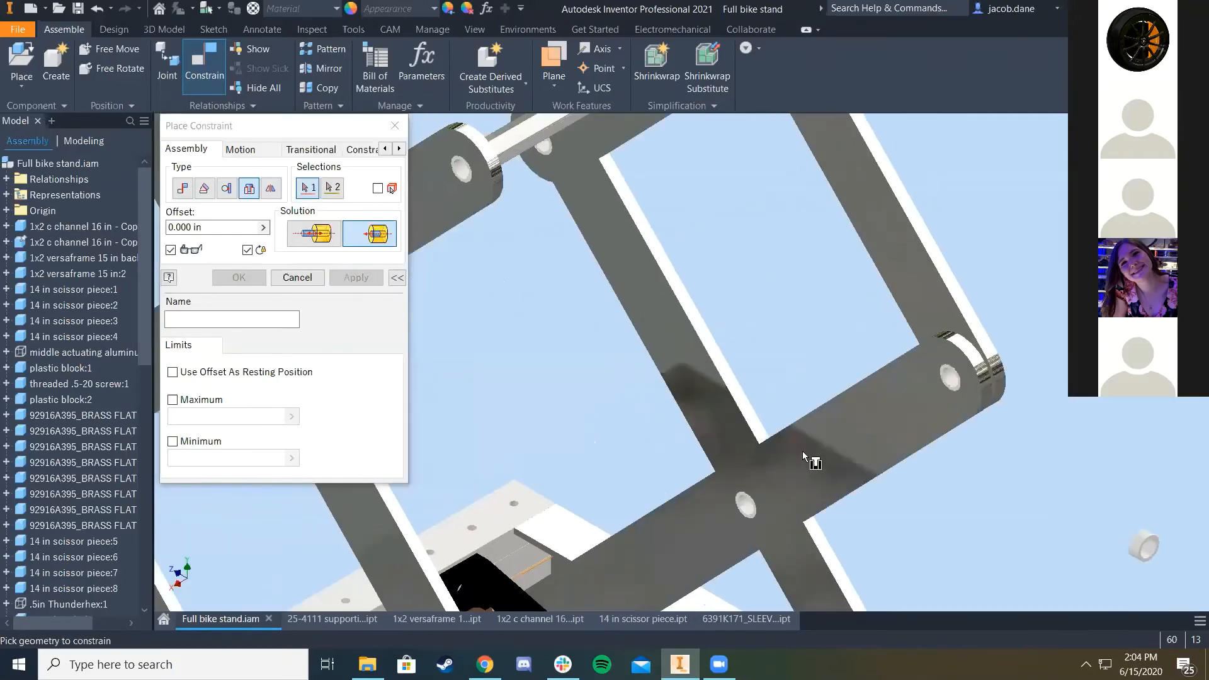
pyautogui.scroll(2, 793, 448)
pyautogui.scroll(-2, 880, 358)
pyautogui.click(942, 316)
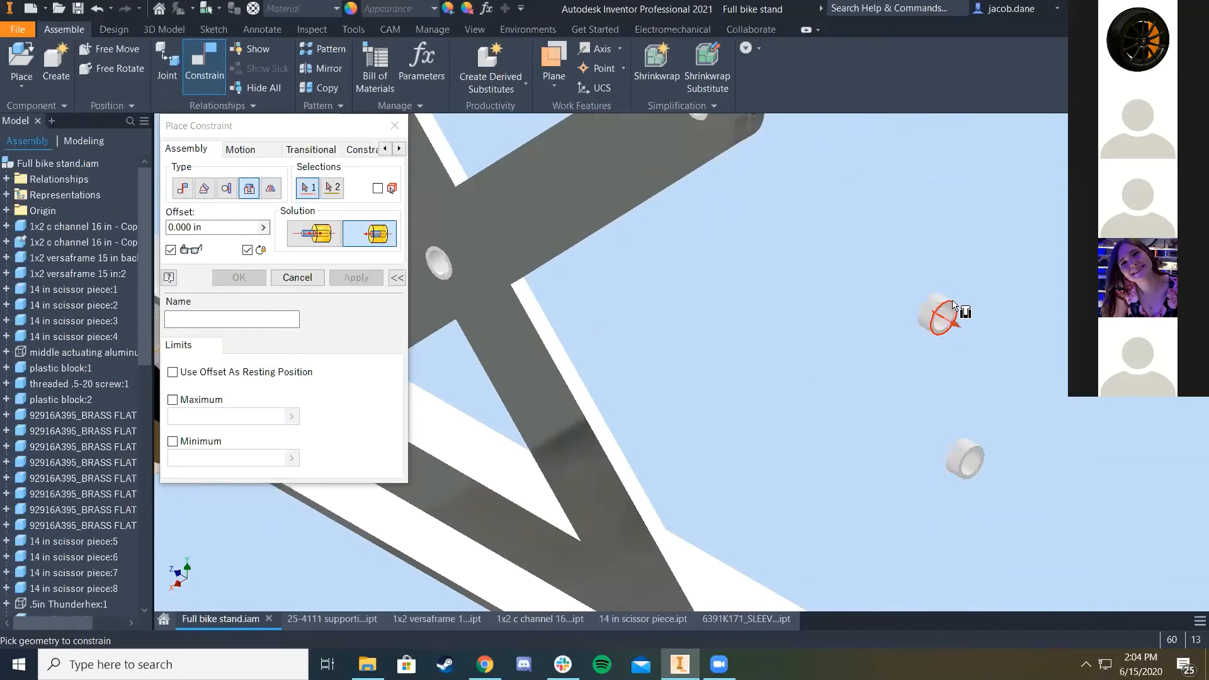
pyautogui.scroll(3, 655, 525)
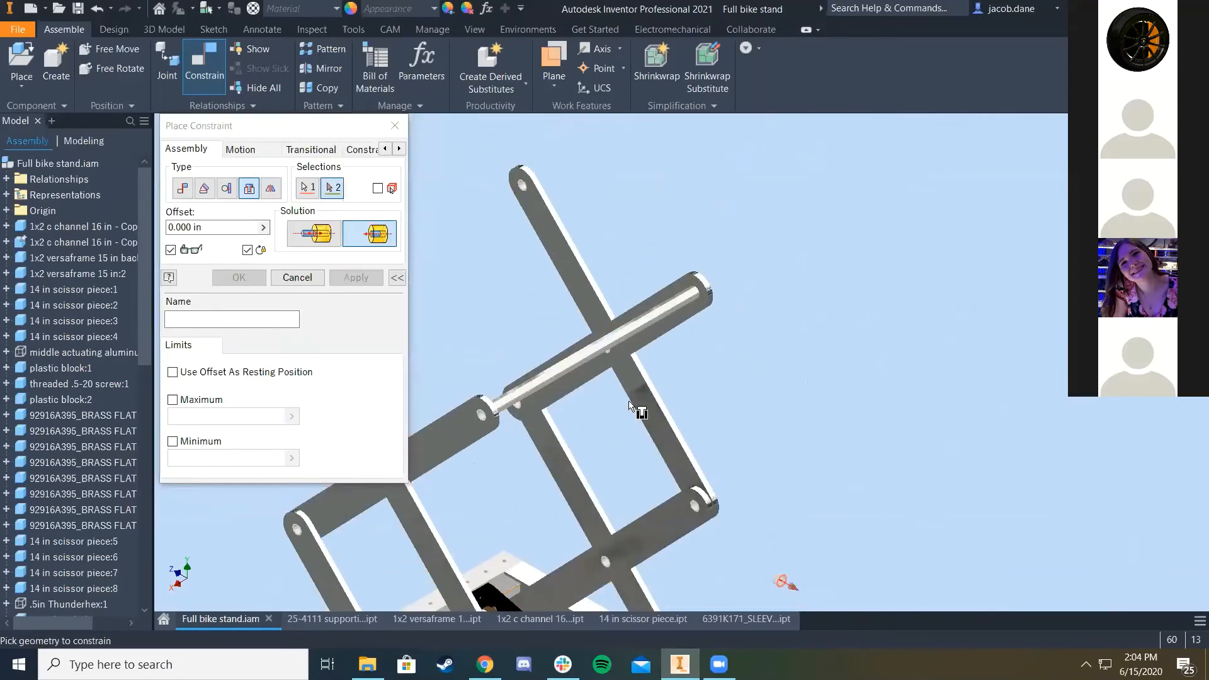
pyautogui.scroll(-4, 530, 406)
pyautogui.scroll(3, 582, 359)
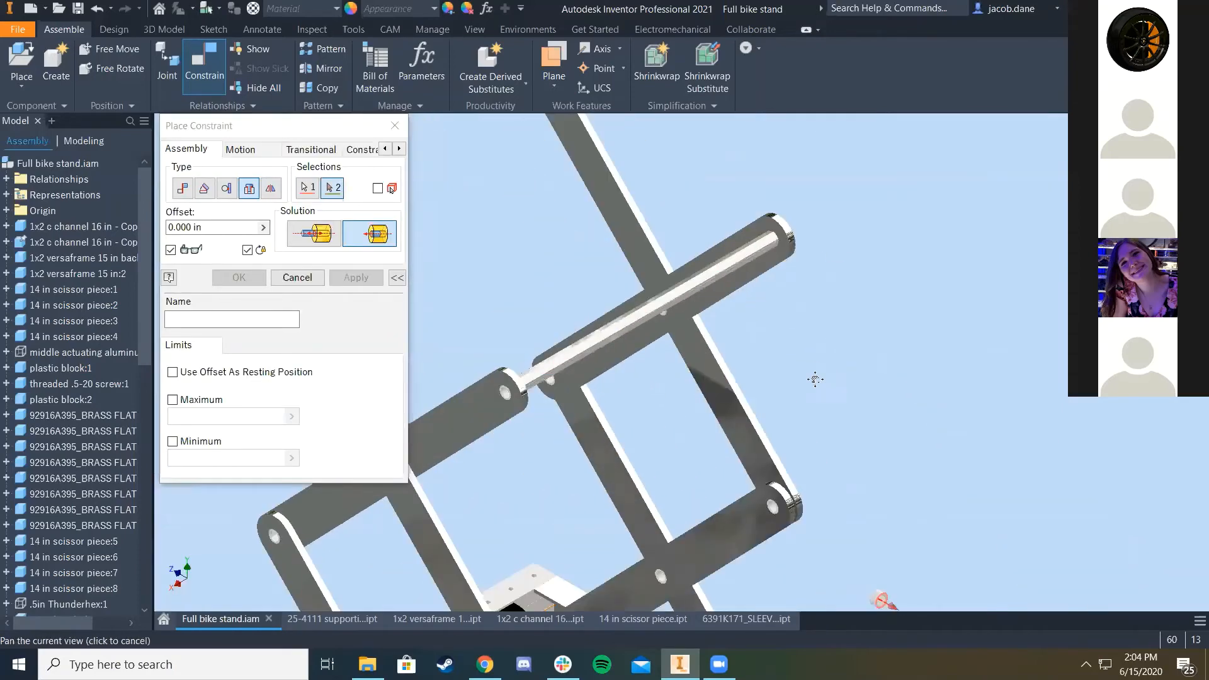
pyautogui.moveTo(815, 377); pyautogui.dragTo(746, 241, button='middle')
pyautogui.click(297, 277)
# Step: Hide both 25-4111 supporting brackets on the rear frame tube
pyautogui.scroll(-6, 696, 421)
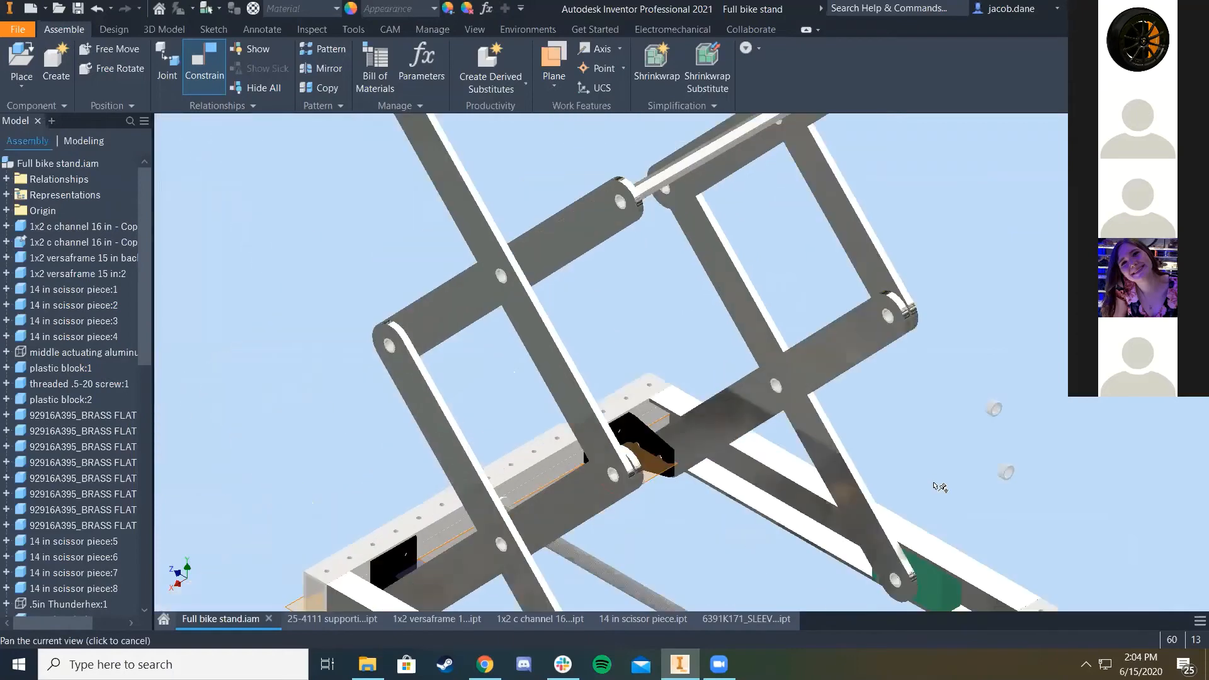
pyautogui.scroll(2, 723, 377)
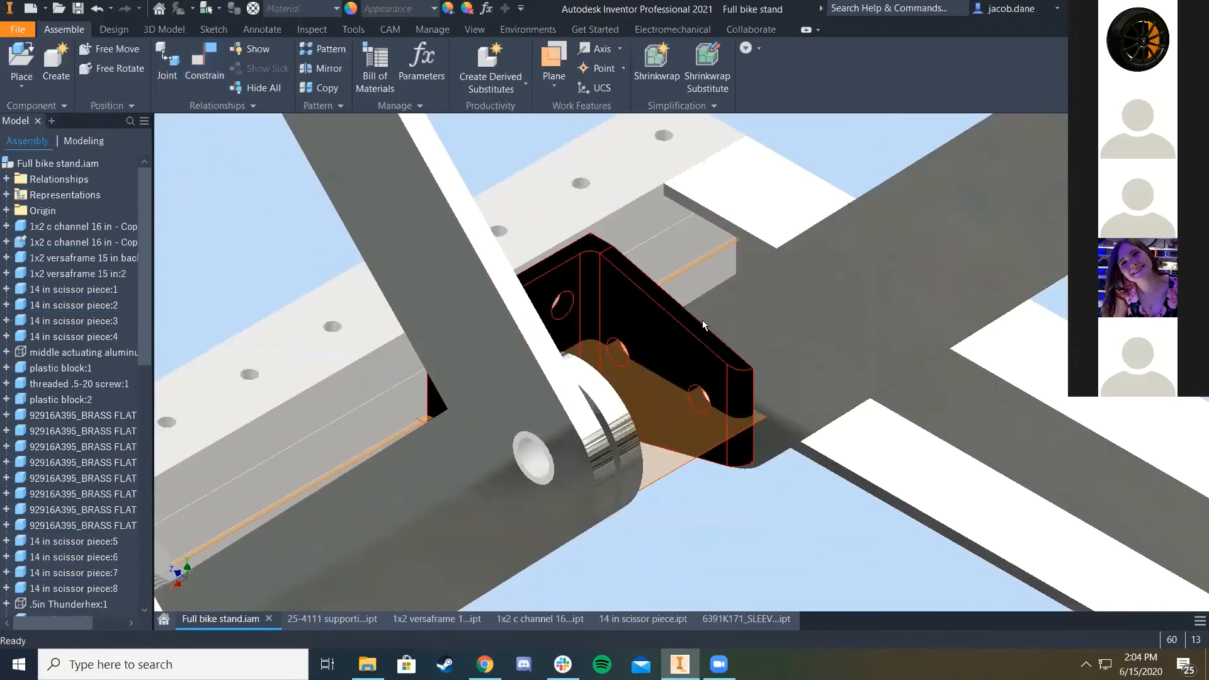
pyautogui.scroll(5, 701, 319)
pyautogui.scroll(-3, 478, 407)
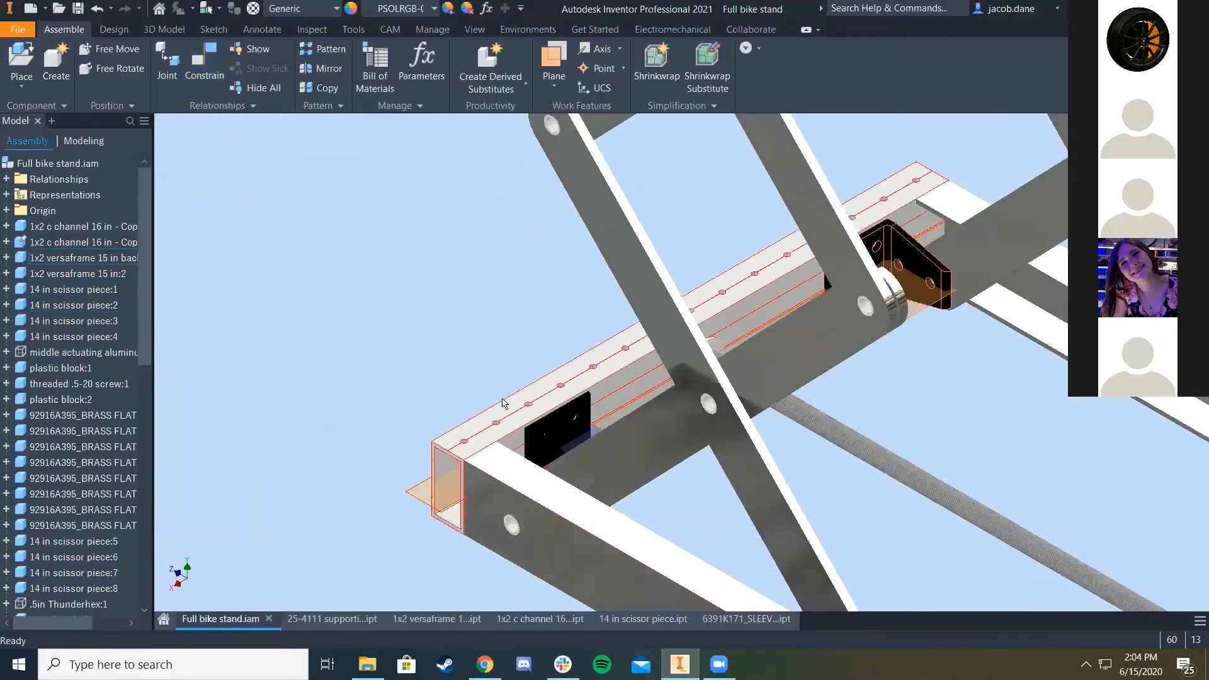
pyautogui.click(559, 428)
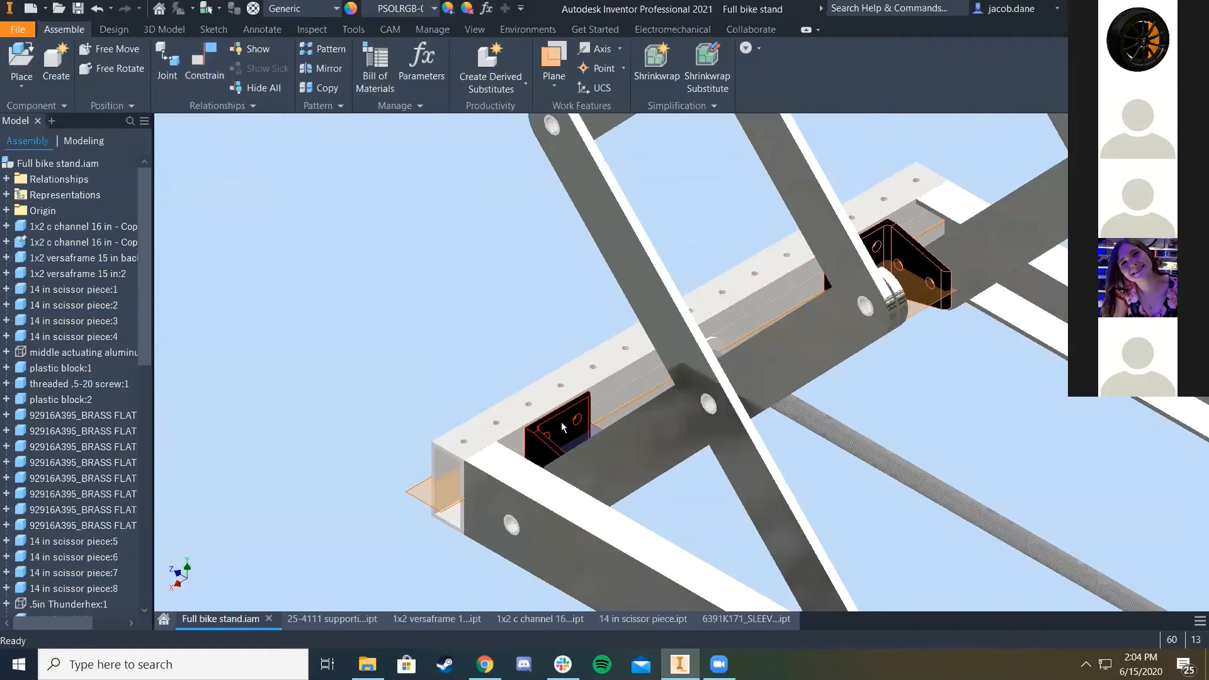
pyautogui.rightClick(561, 422)
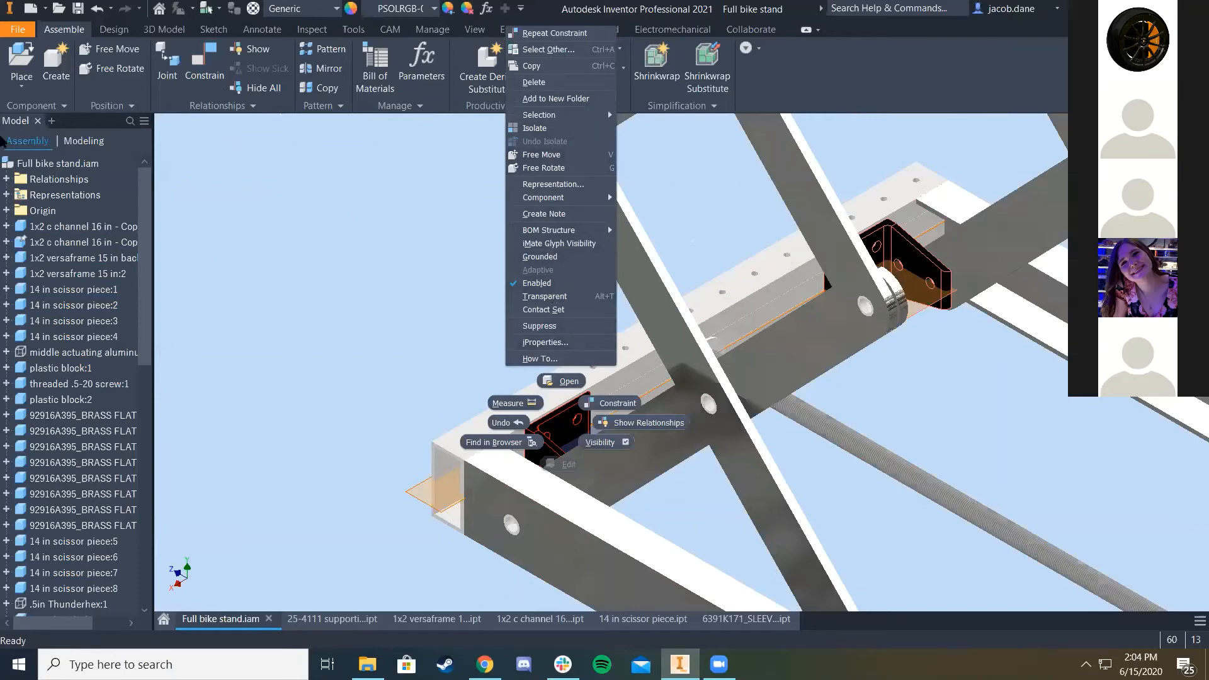
pyautogui.click(74, 335)
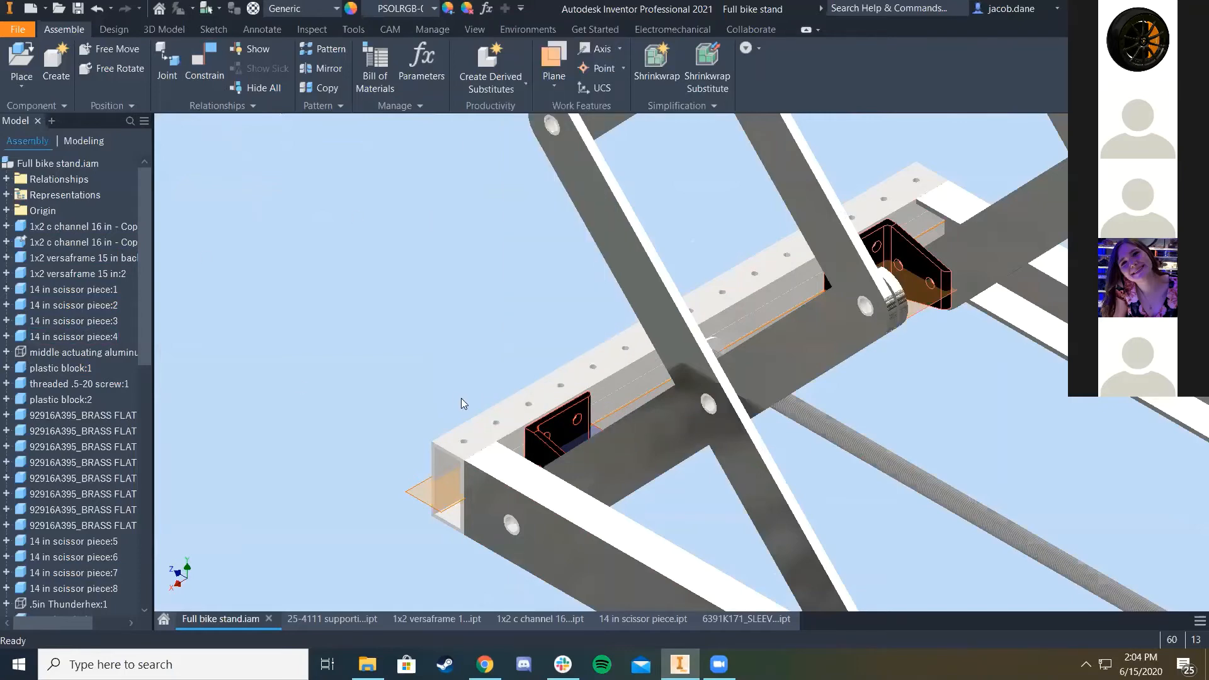
pyautogui.scroll(-4, 126, 371)
pyautogui.rightClick(58, 542)
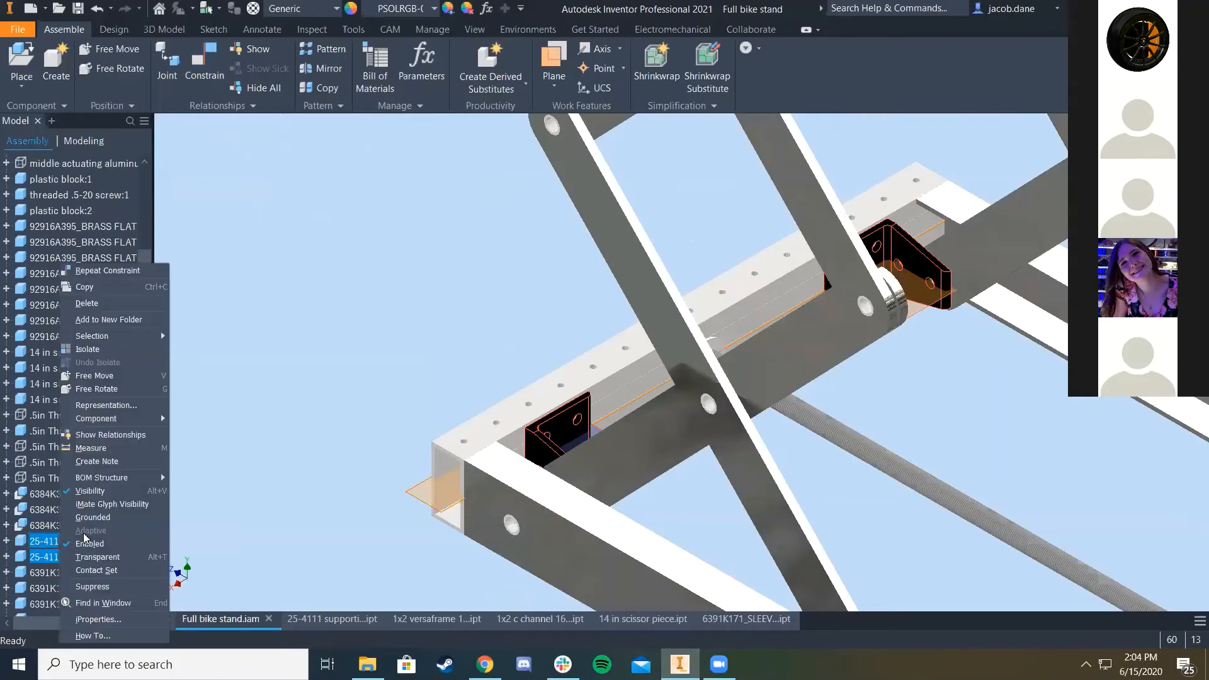
pyautogui.click(90, 490)
# Step: Insert a loose sleeve bearing into the open lower end hole of the far scissor piece, using the aligned solution with locked rotation and 0.000 in offset
pyautogui.scroll(-3, 754, 323)
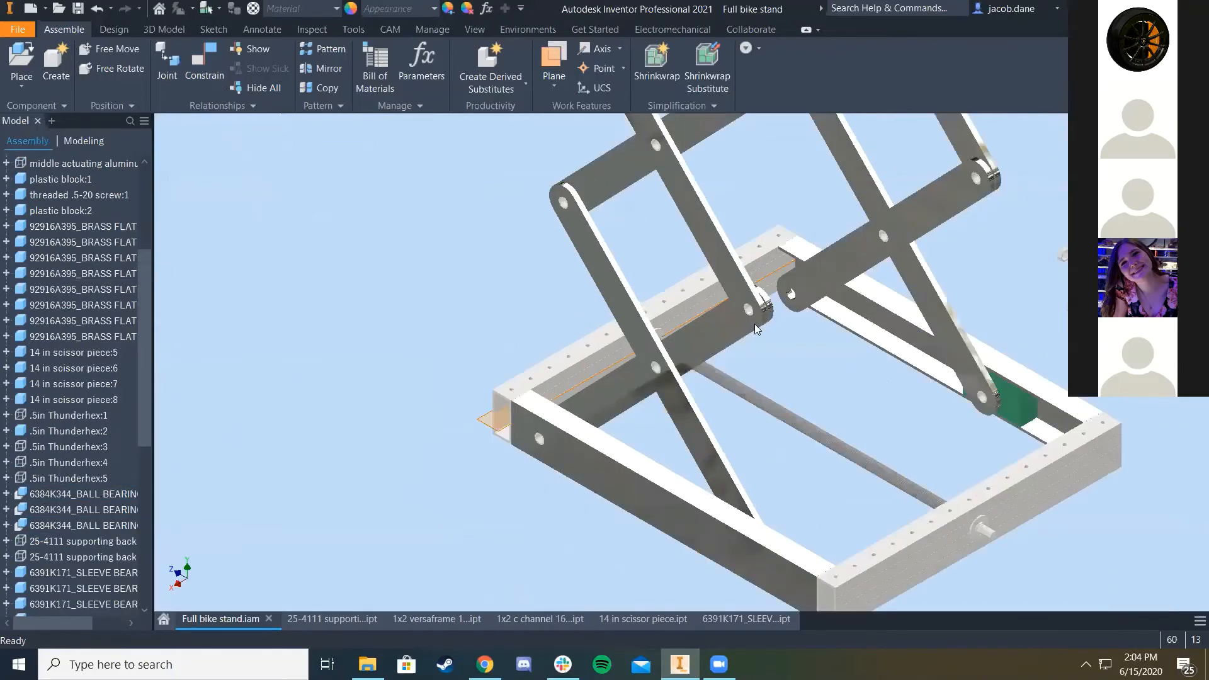
pyautogui.moveTo(754, 323); pyautogui.dragTo(720, 266, button='middle')
pyautogui.scroll(4, 719, 266)
pyautogui.click(205, 63)
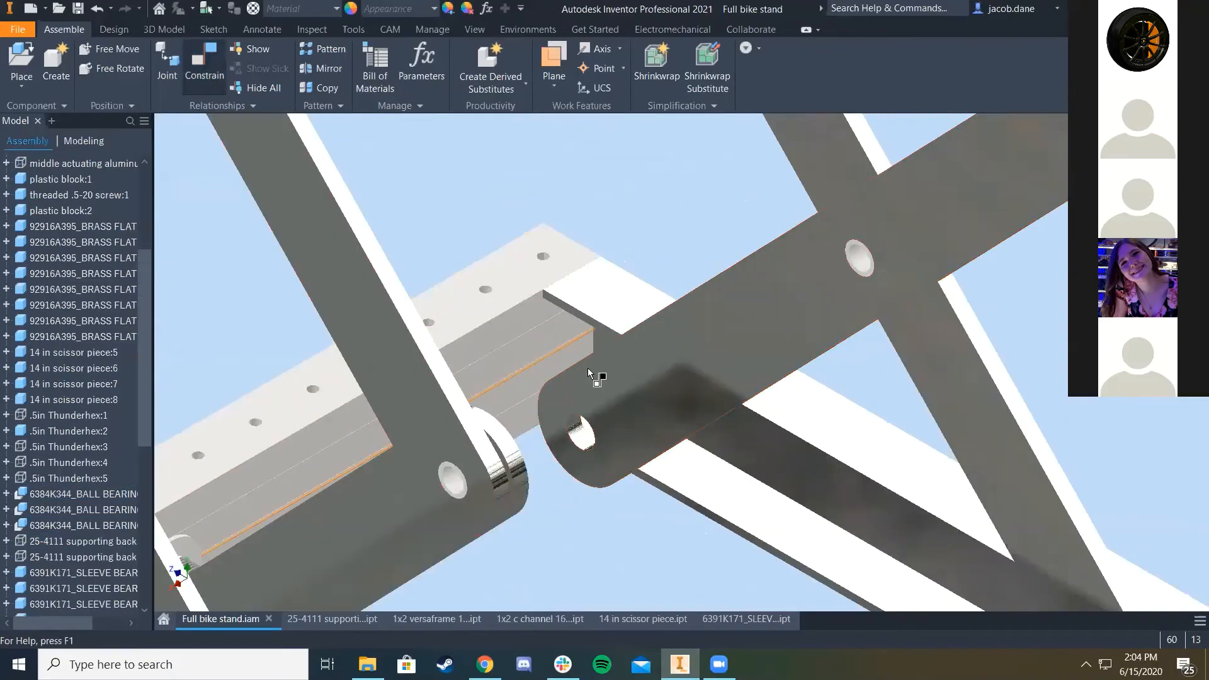
pyautogui.scroll(-5, 576, 374)
pyautogui.scroll(5, 668, 390)
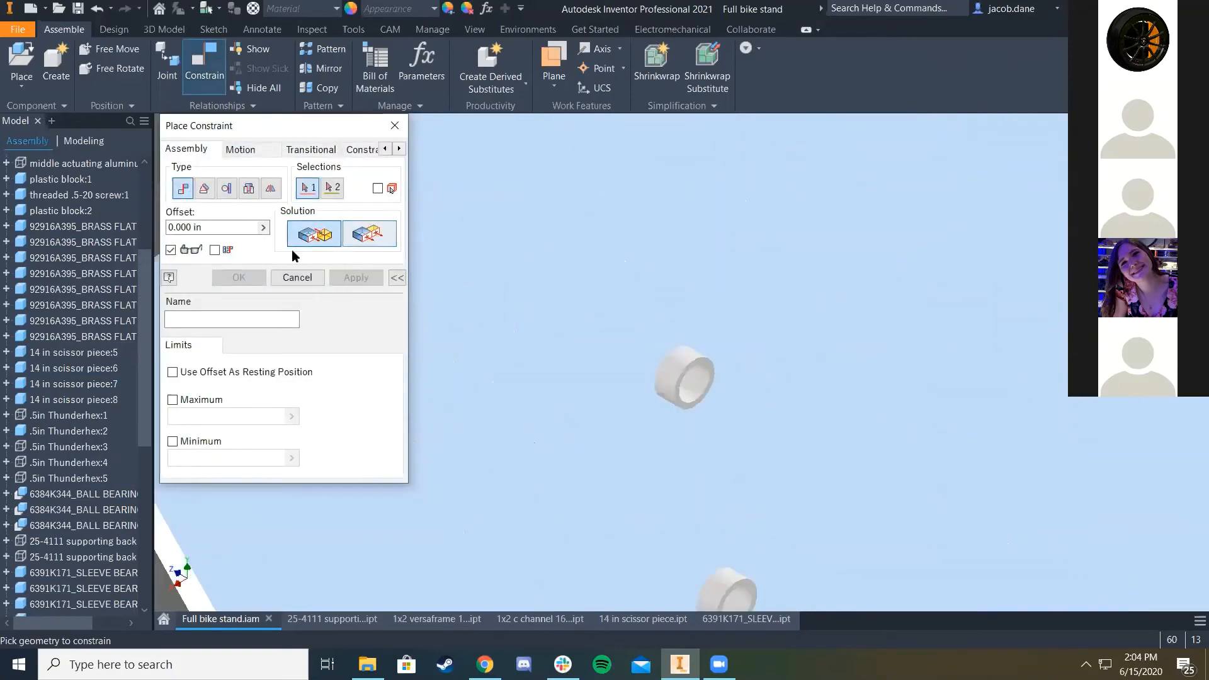
pyautogui.click(257, 189)
pyautogui.scroll(2, 721, 359)
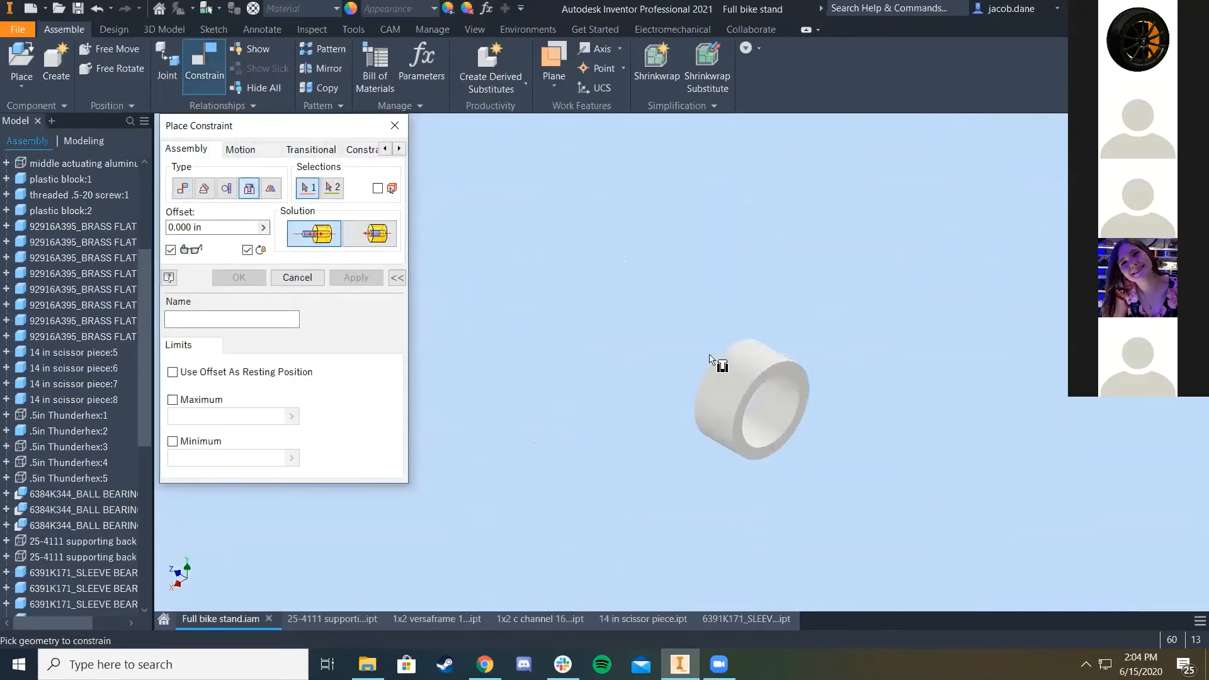
pyautogui.click(802, 371)
pyautogui.scroll(-1, 687, 449)
pyautogui.scroll(-4, 687, 443)
pyautogui.moveTo(685, 445); pyautogui.dragTo(1025, 321, button='middle')
pyautogui.scroll(-2, 723, 372)
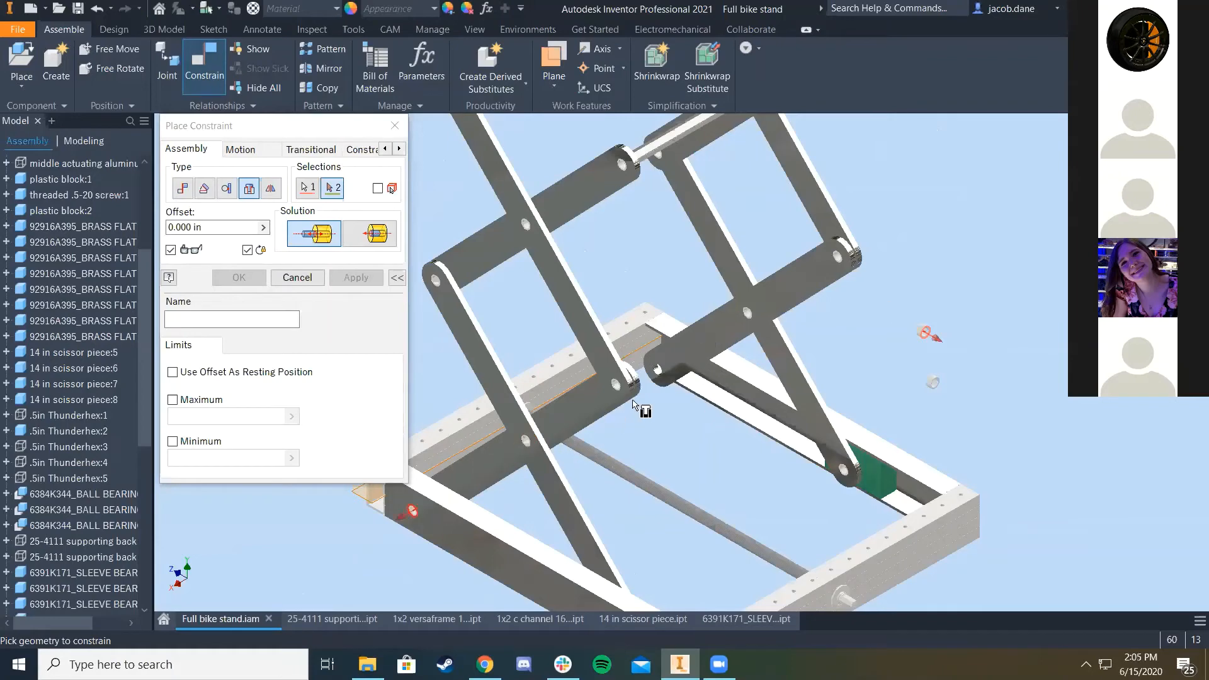
pyautogui.scroll(5, 681, 328)
pyautogui.click(646, 371)
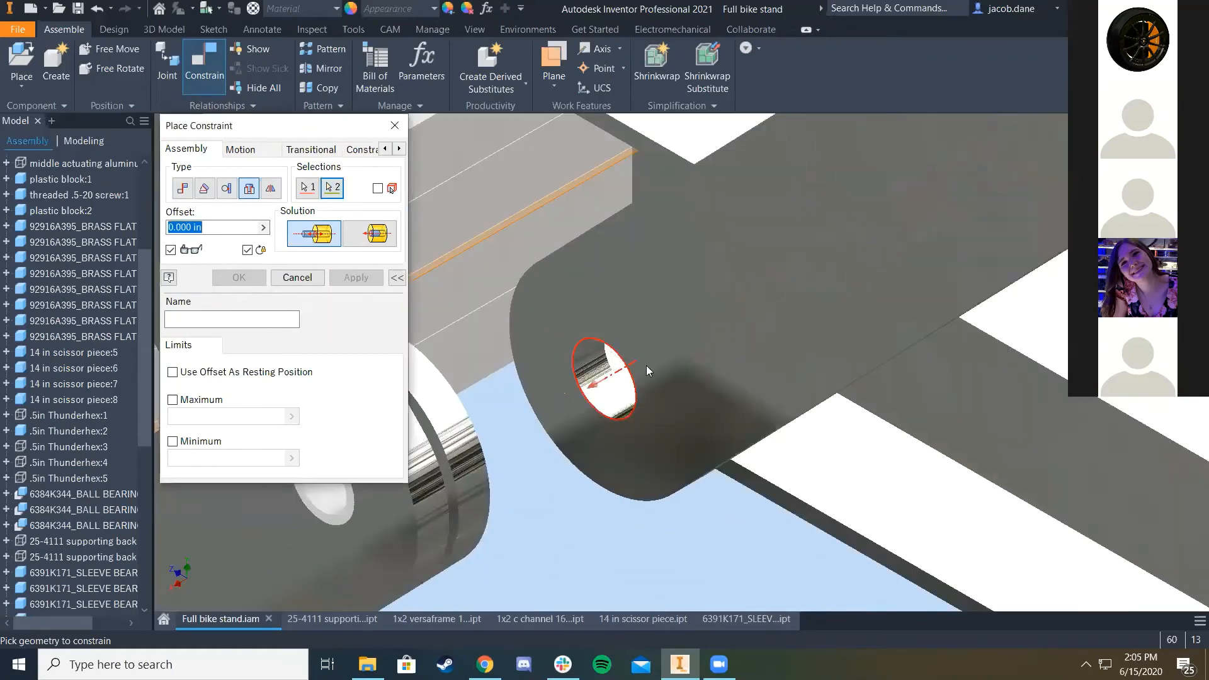
pyautogui.scroll(-3, 646, 399)
pyautogui.click(369, 233)
pyautogui.click(356, 277)
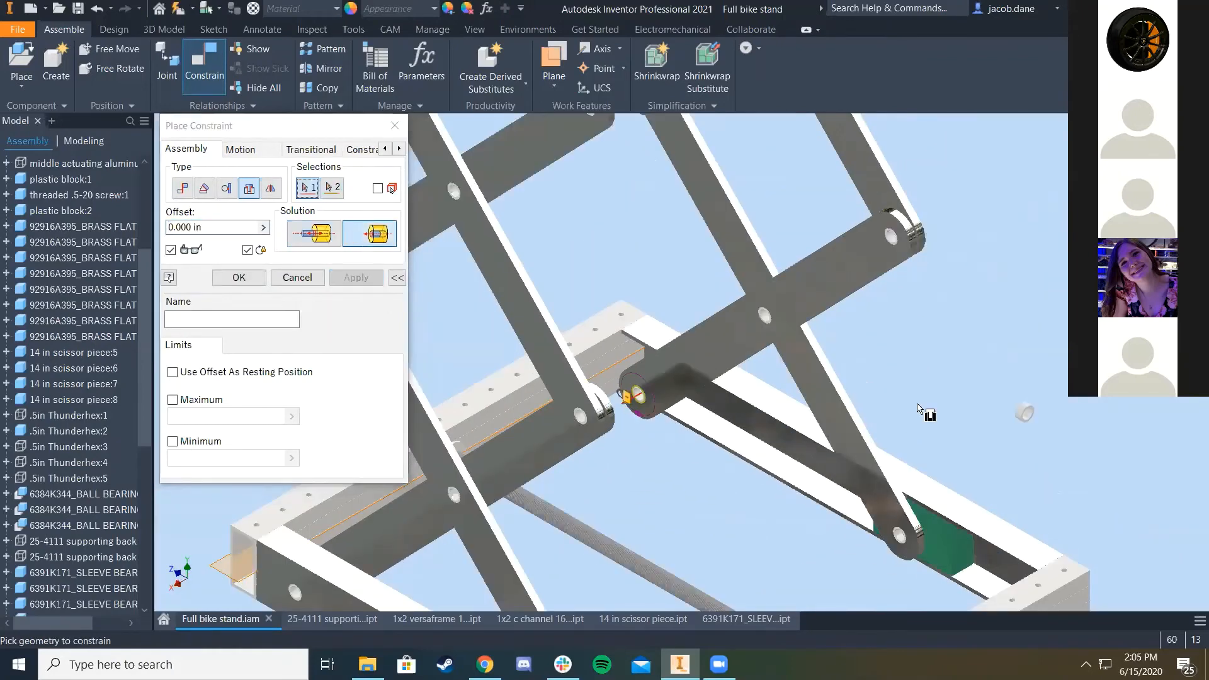
# Step: Insert the remaining loose sleeve bearing into the same end hole from the scissor's opposite face, aligned with locked rotation and 0.000 in offset
pyautogui.scroll(4, 1065, 409)
pyautogui.scroll(3, 1039, 396)
pyautogui.click(987, 395)
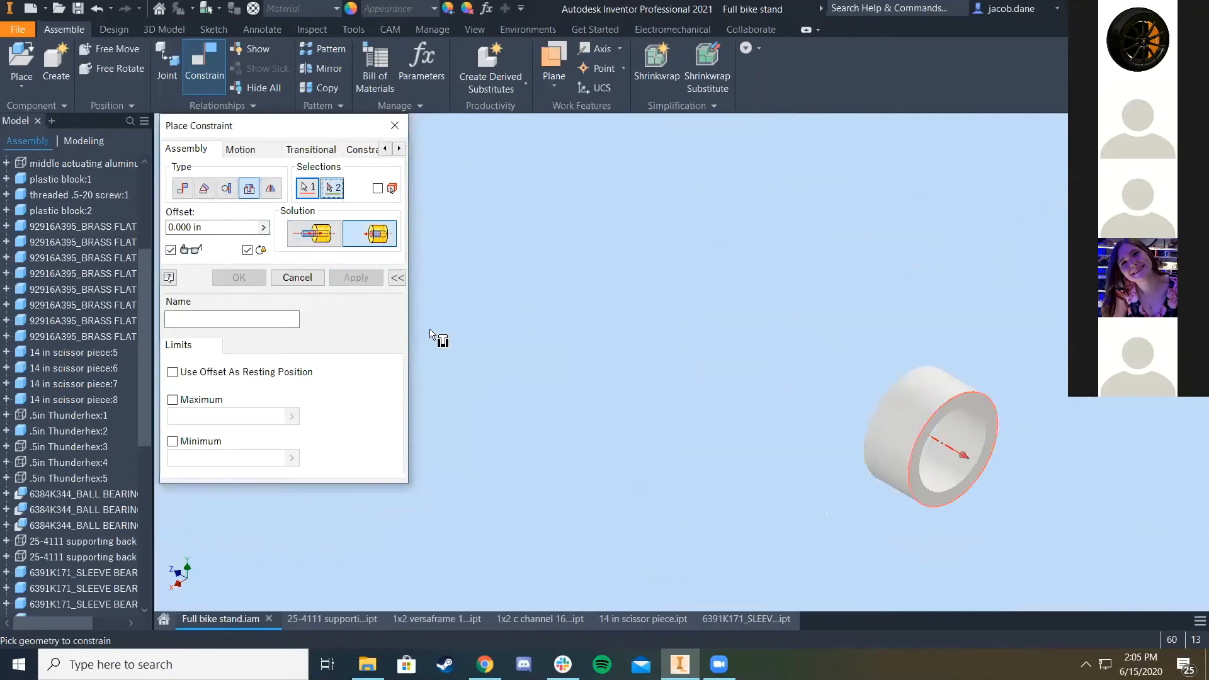
pyautogui.scroll(-4, 504, 340)
pyautogui.moveTo(577, 351); pyautogui.dragTo(774, 370, button='middle')
pyautogui.scroll(-3, 774, 369)
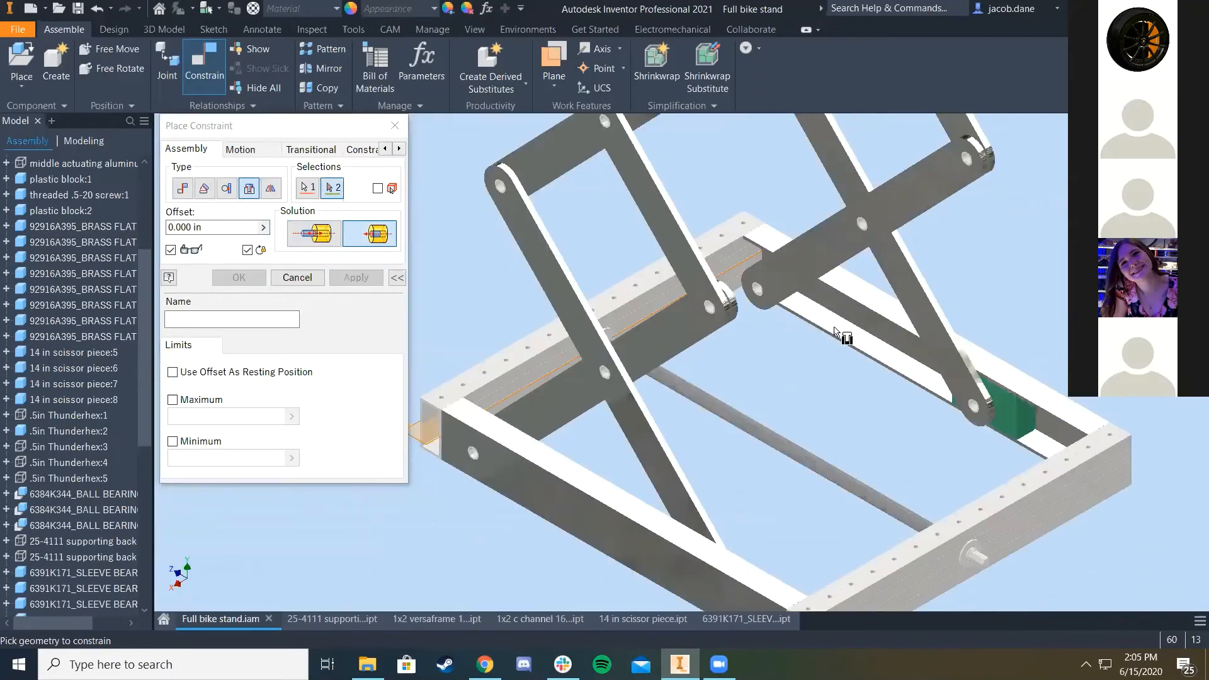
pyautogui.press('F6')
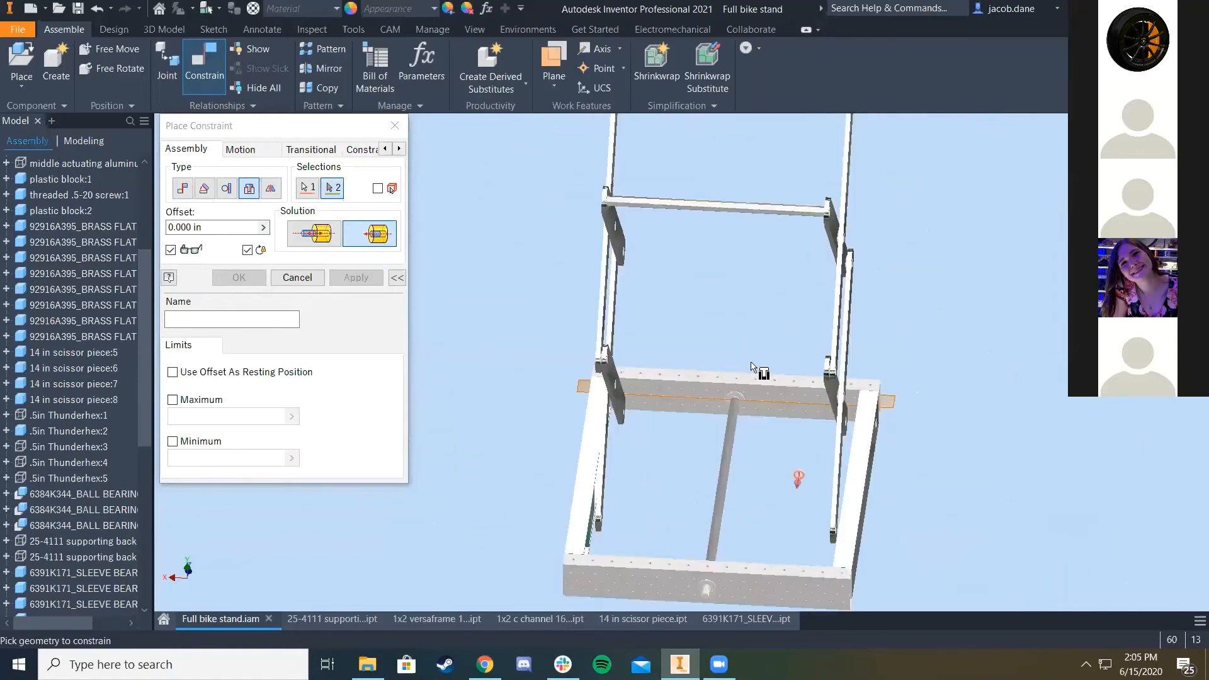
pyautogui.scroll(4, 687, 402)
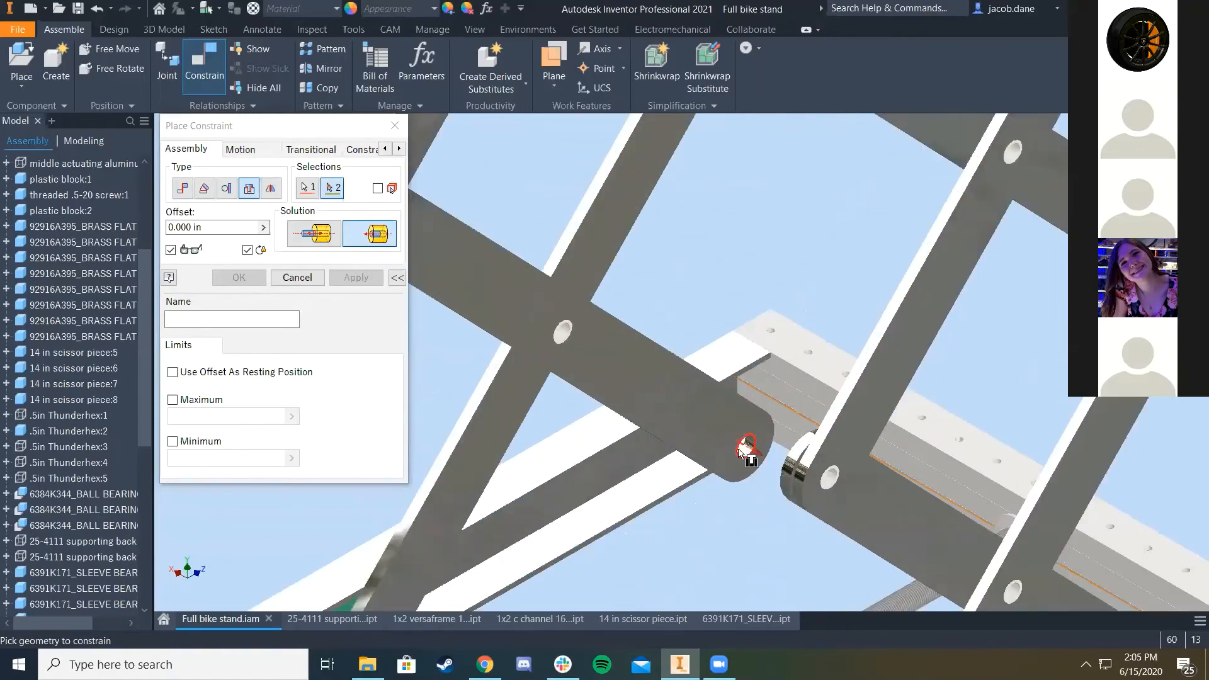
pyautogui.scroll(3, 780, 464)
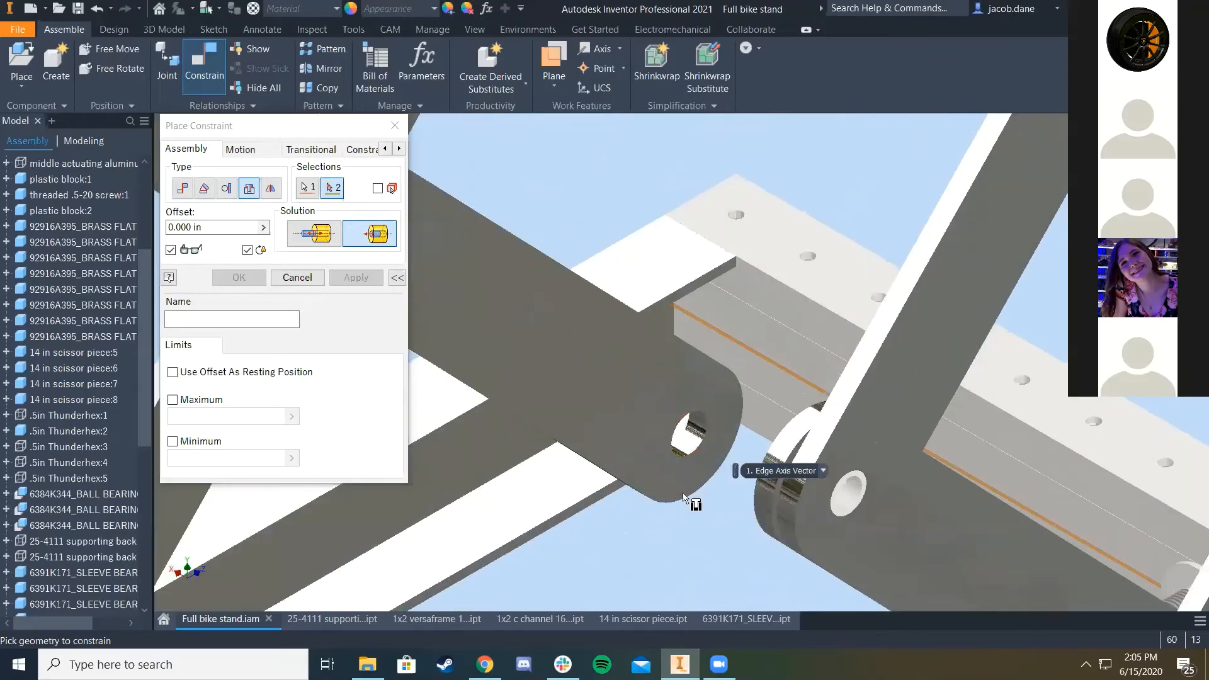
pyautogui.click(697, 426)
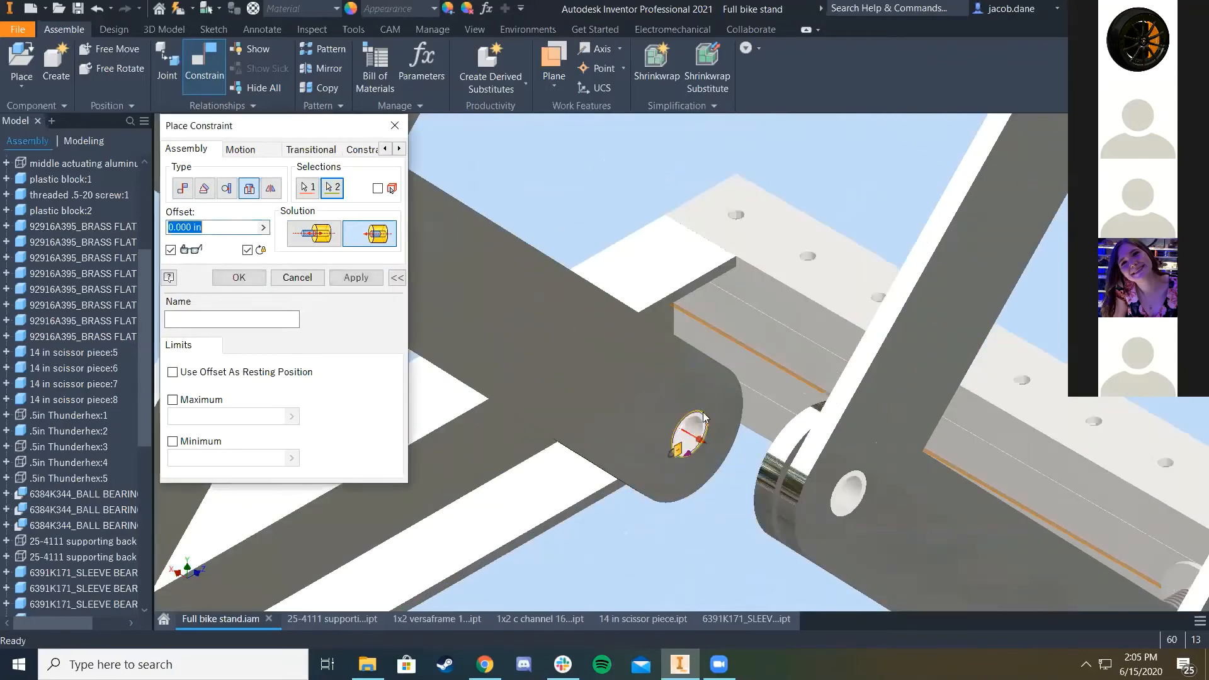
pyautogui.scroll(-5, 697, 426)
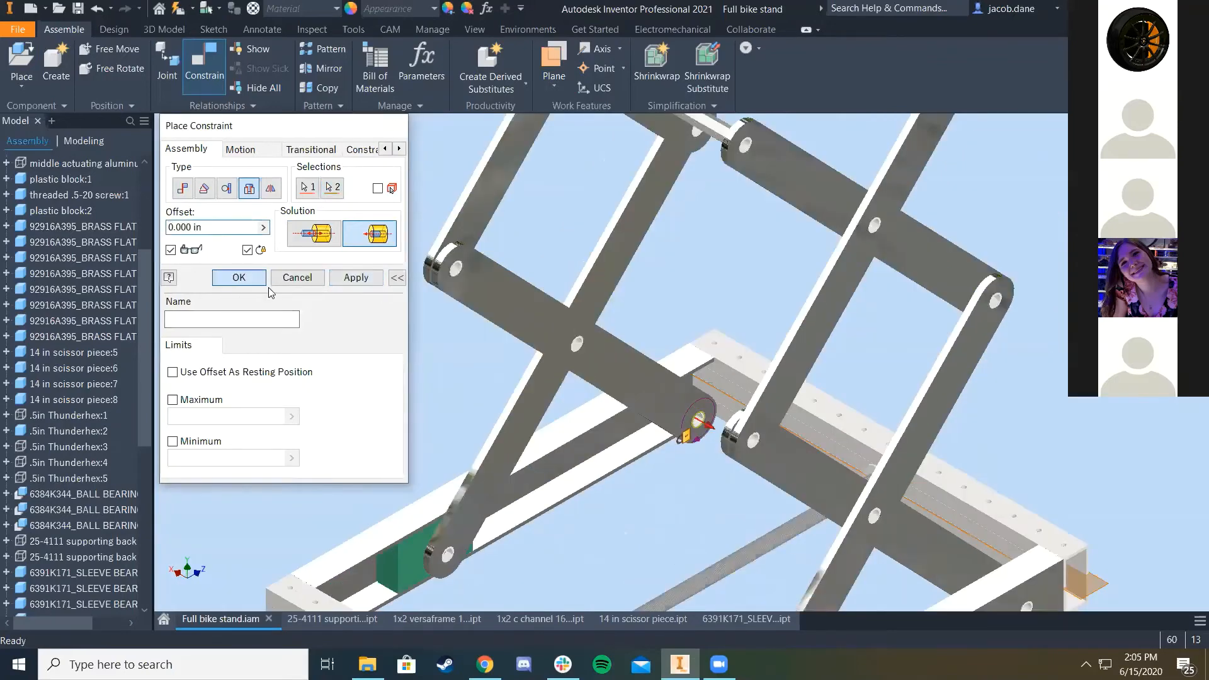
pyautogui.click(239, 277)
pyautogui.scroll(-3, 648, 410)
pyautogui.scroll(5, 641, 369)
pyautogui.scroll(-5, 640, 364)
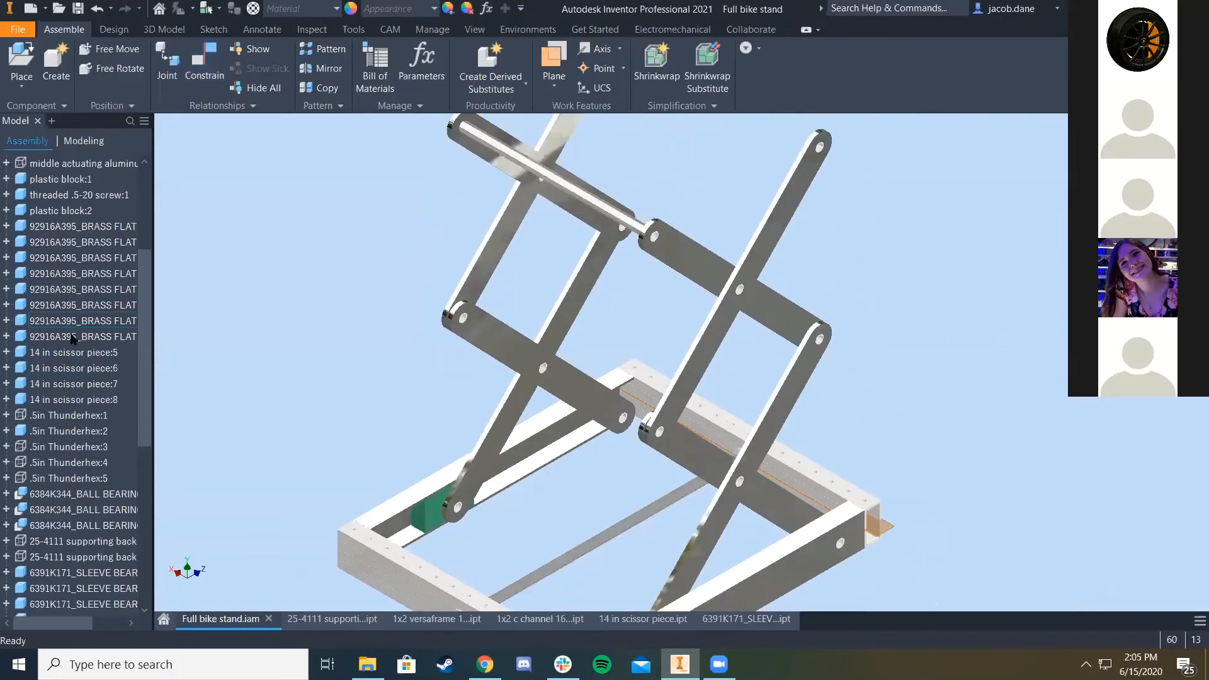
pyautogui.scroll(4, 66, 385)
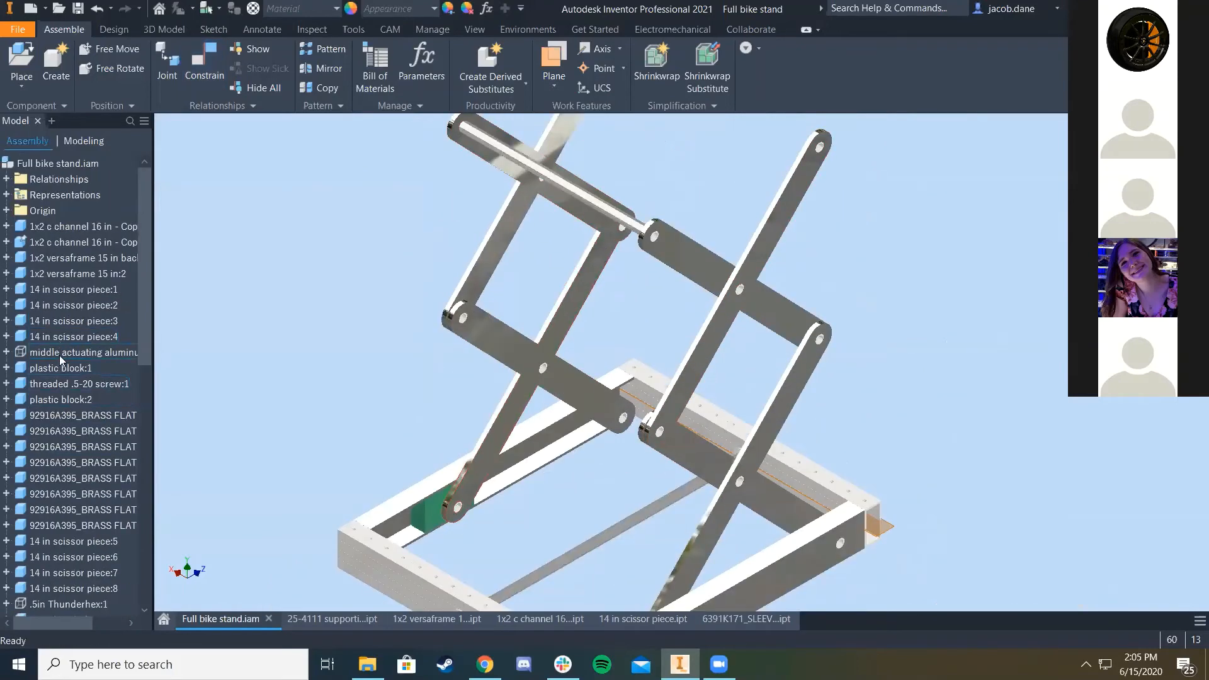
pyautogui.scroll(-4, 67, 304)
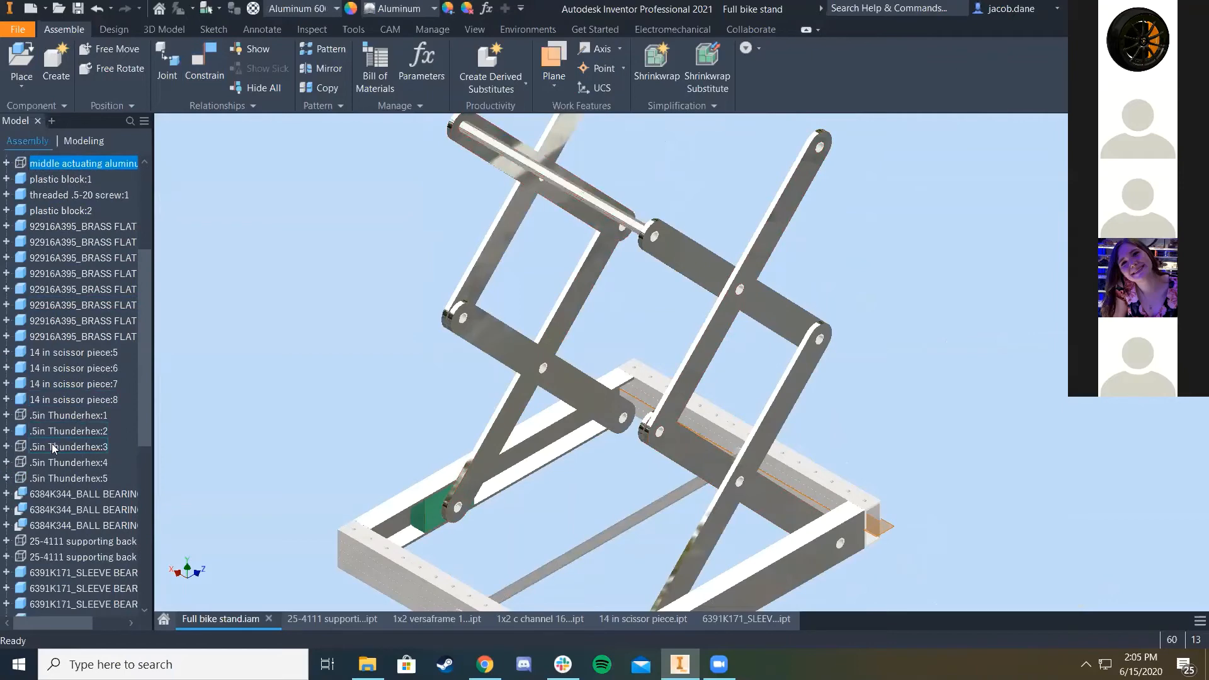
pyautogui.keyDown('shift'); pyautogui.click(58, 419); pyautogui.keyUp('shift')
pyautogui.click(123, 431)
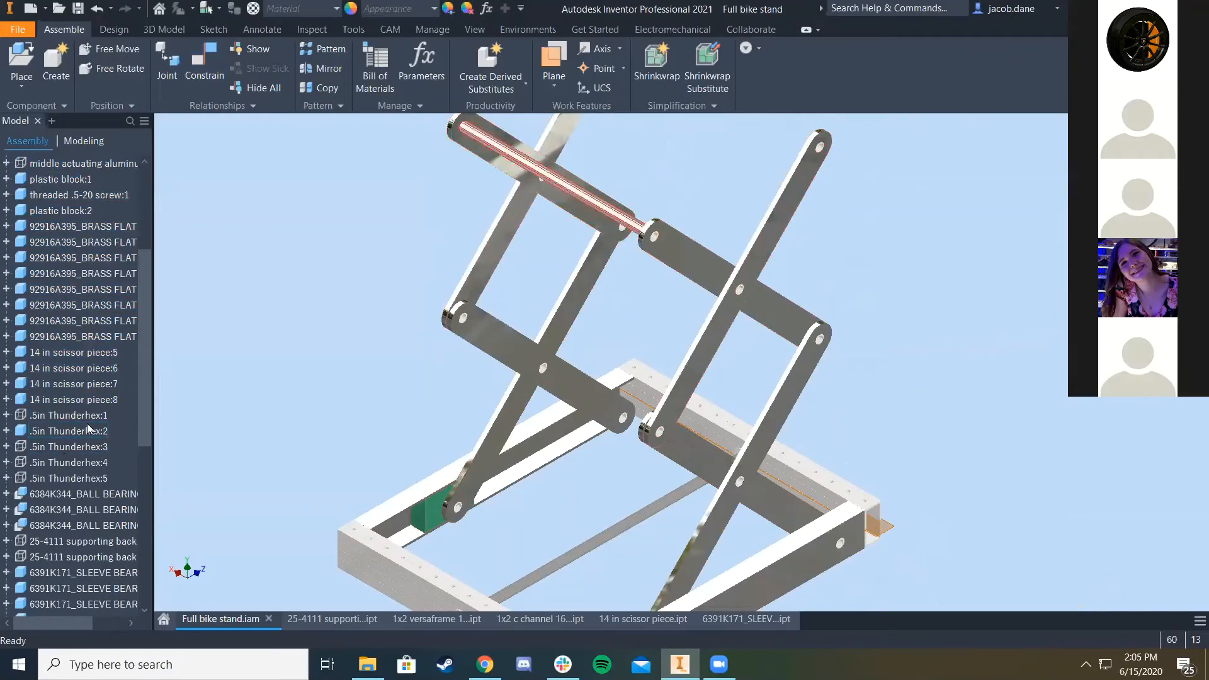
pyautogui.click(56, 418)
pyautogui.scroll(4, 63, 387)
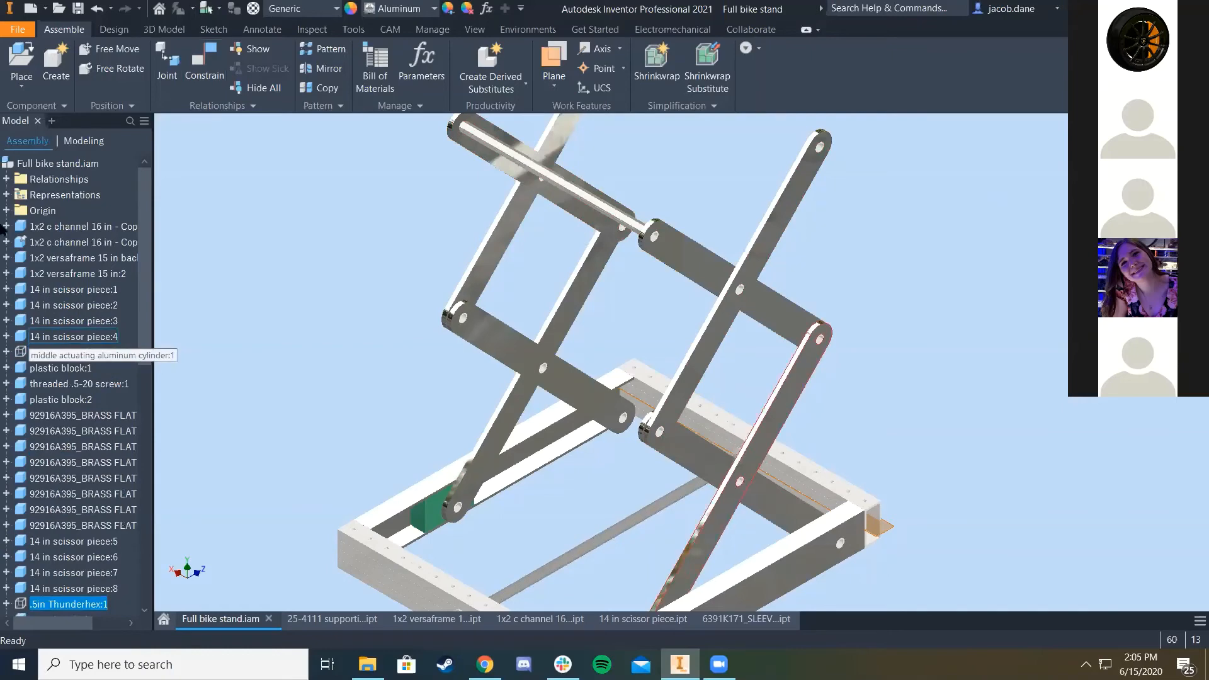
pyautogui.click(77, 352)
pyautogui.scroll(-4, 78, 365)
pyautogui.keyDown('shift'); pyautogui.click(63, 413); pyautogui.keyUp('shift')
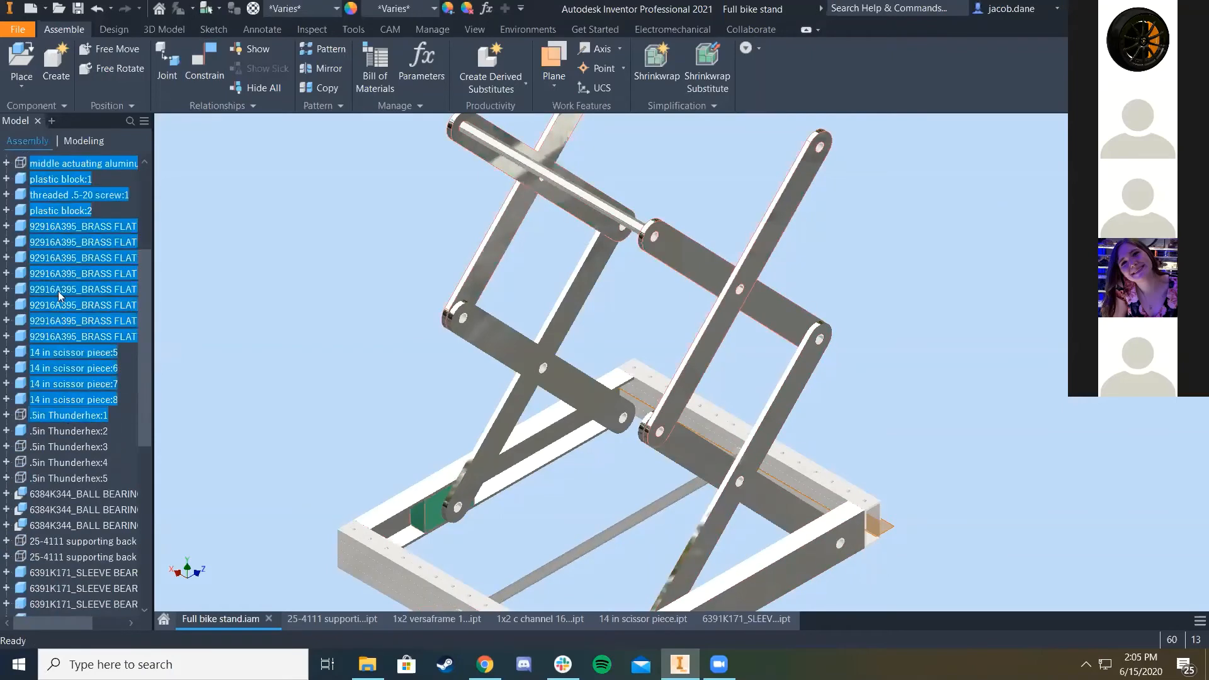
pyautogui.click(84, 428)
# Step: Make the hidden middle actuating aluminum part, .5in Thunderhex shafts 1, 3, 4 and 5, and both 25-4111 supporting brackets visible again
pyautogui.scroll(3, 76, 366)
pyautogui.click(62, 306)
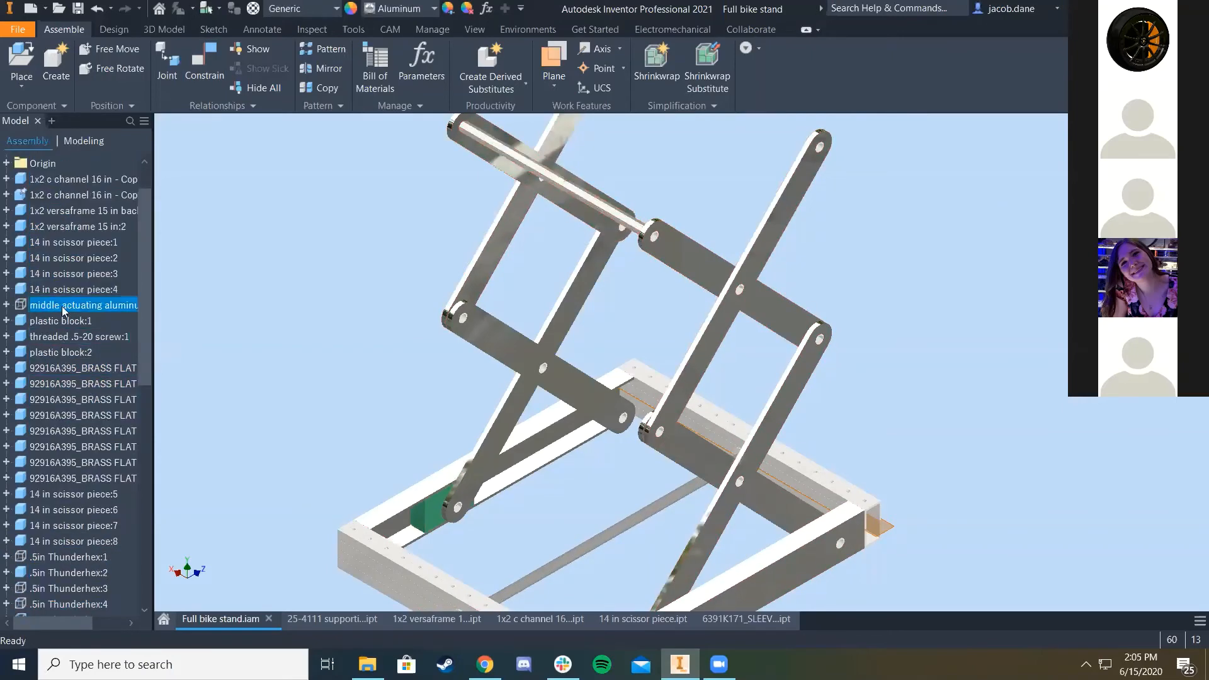
pyautogui.scroll(-2, 57, 397)
pyautogui.keyDown('ctrl'); pyautogui.click(58, 464); pyautogui.keyUp('ctrl')
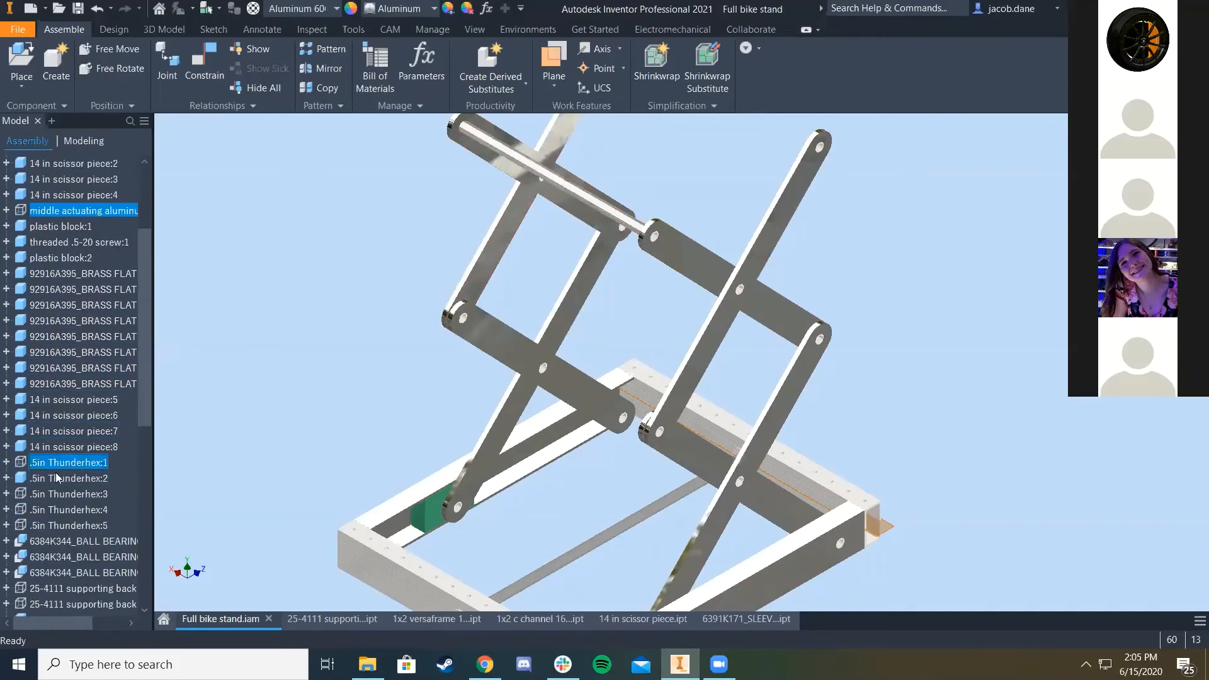
pyautogui.keyDown('ctrl'); pyautogui.click(57, 492); pyautogui.keyUp('ctrl')
pyautogui.keyDown('ctrl'); pyautogui.click(55, 510); pyautogui.keyUp('ctrl')
pyautogui.keyDown('ctrl'); pyautogui.click(53, 525); pyautogui.keyUp('ctrl')
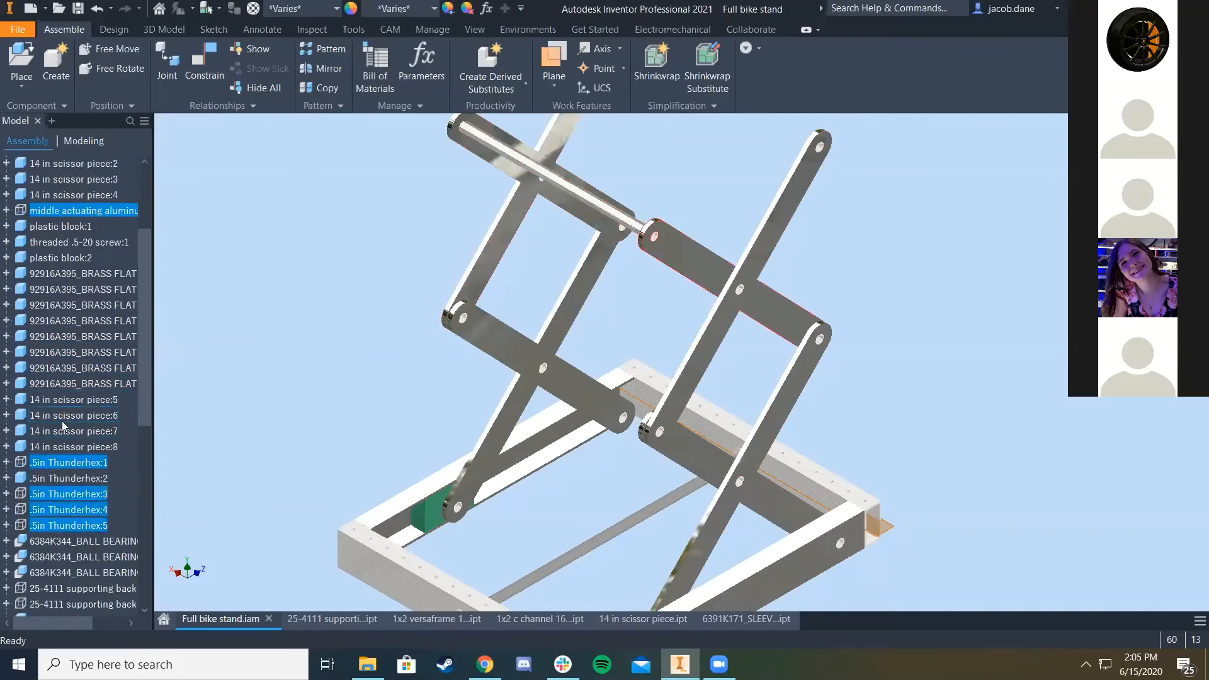
pyautogui.scroll(-2, 37, 461)
pyautogui.keyDown('ctrl'); pyautogui.click(57, 493); pyautogui.keyUp('ctrl')
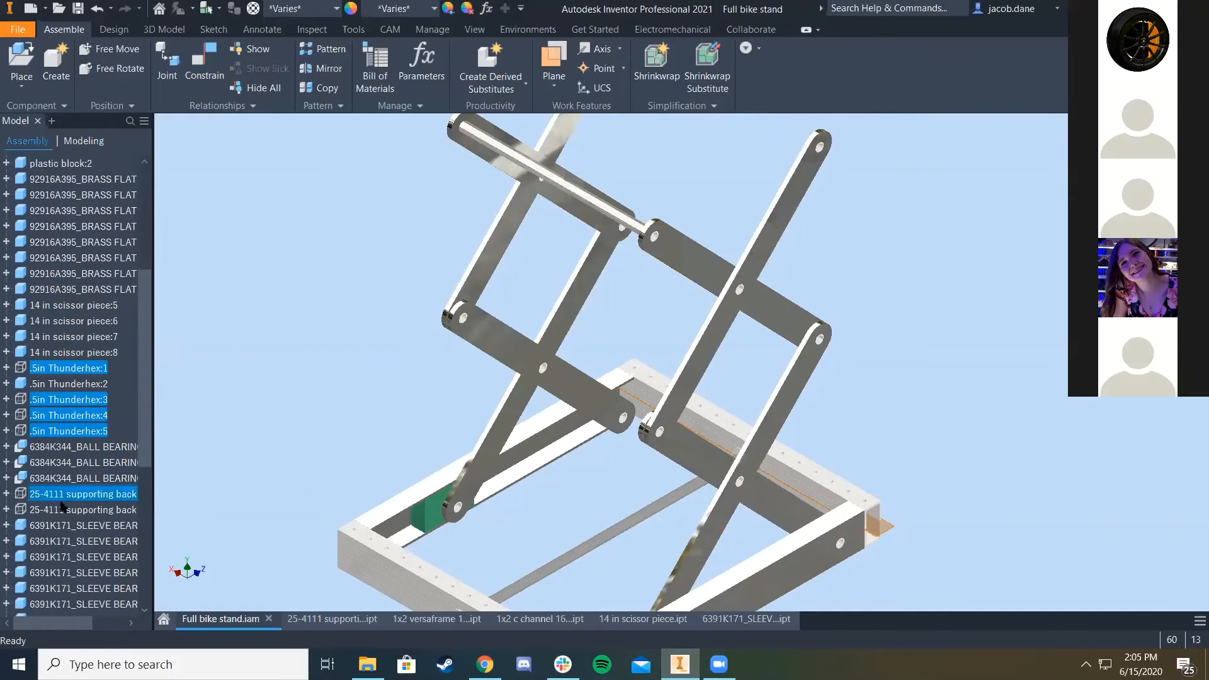
pyautogui.keyDown('ctrl'); pyautogui.click(57, 509); pyautogui.keyUp('ctrl')
pyautogui.scroll(-7, 81, 392)
pyautogui.scroll(9, 79, 406)
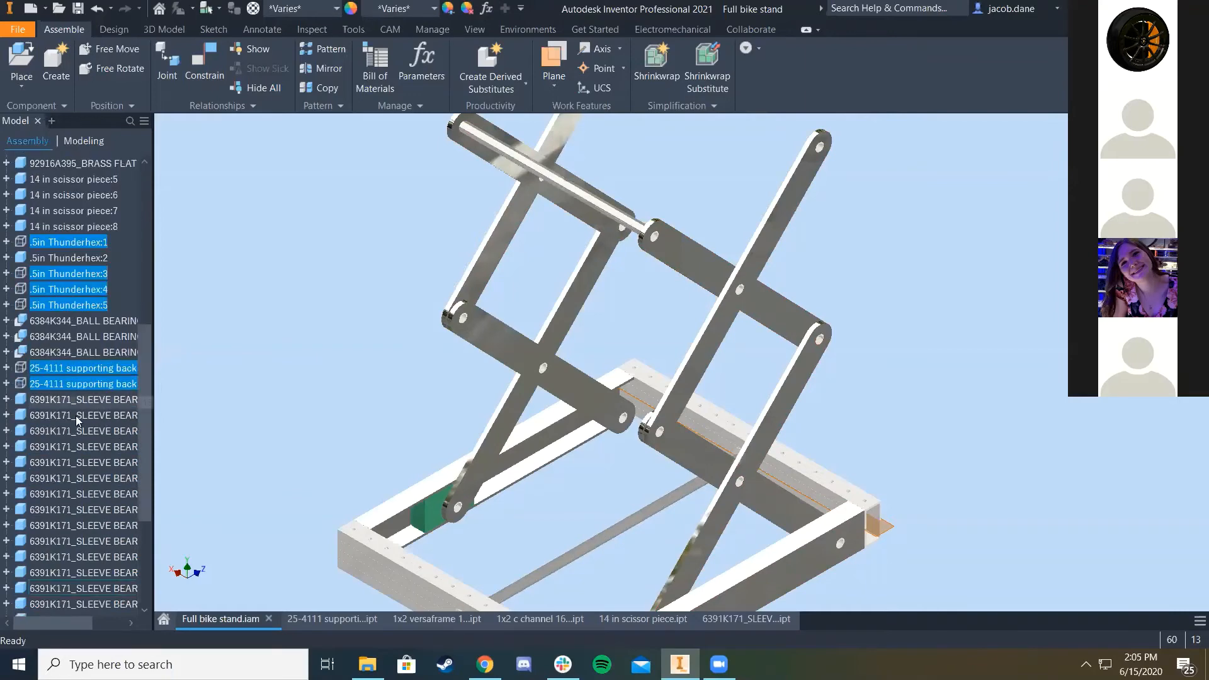
pyautogui.rightClick(67, 509)
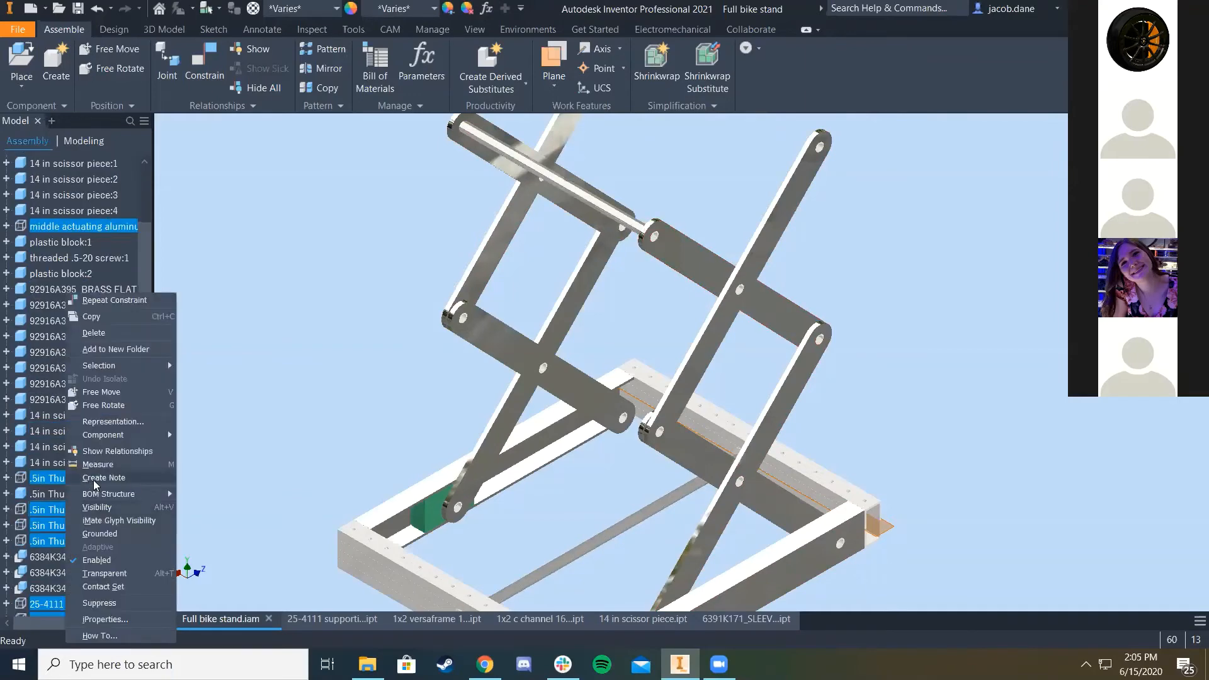
pyautogui.click(105, 509)
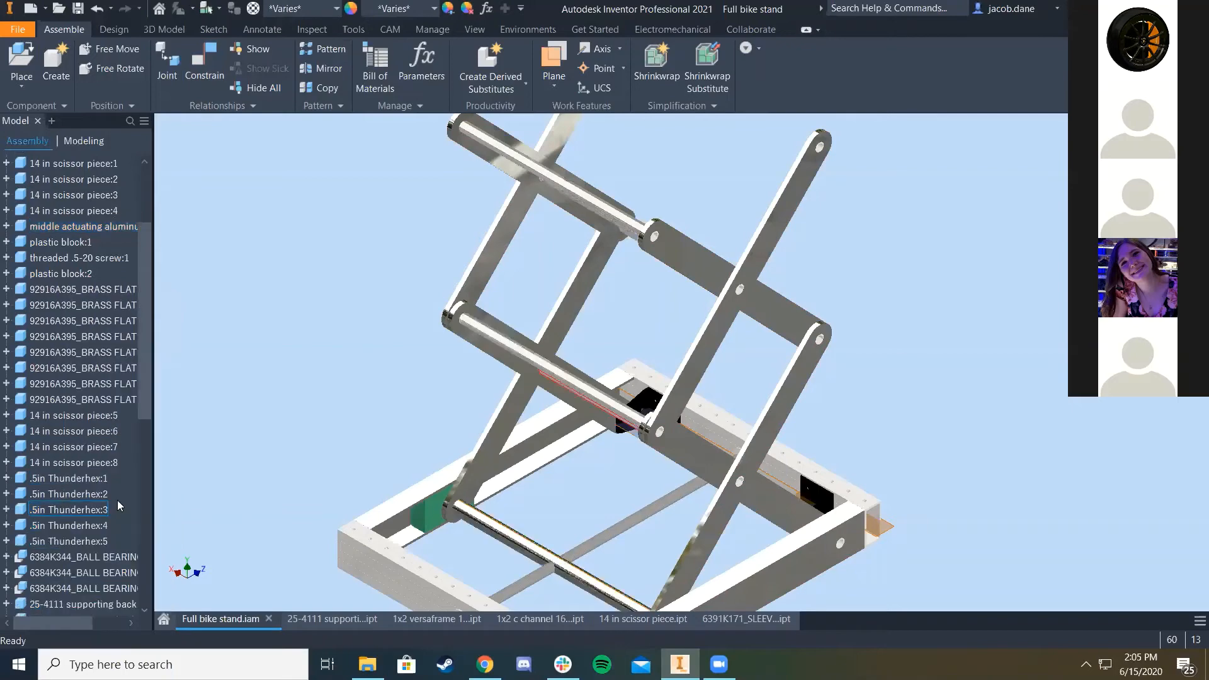
# Step: Examine the complete scissor stand from frame to upper arms with all shafts and brackets shown
pyautogui.scroll(6, 551, 484)
pyautogui.scroll(-3, 620, 397)
pyautogui.scroll(-10, 548, 516)
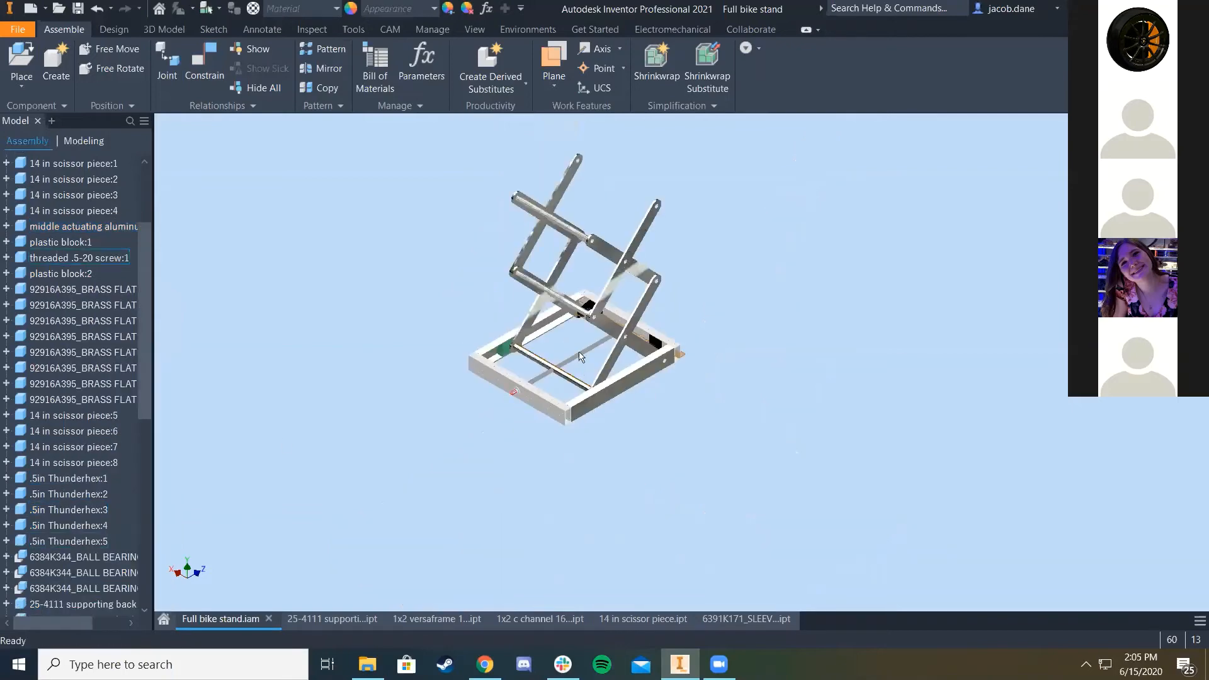
pyautogui.scroll(8, 398, 440)
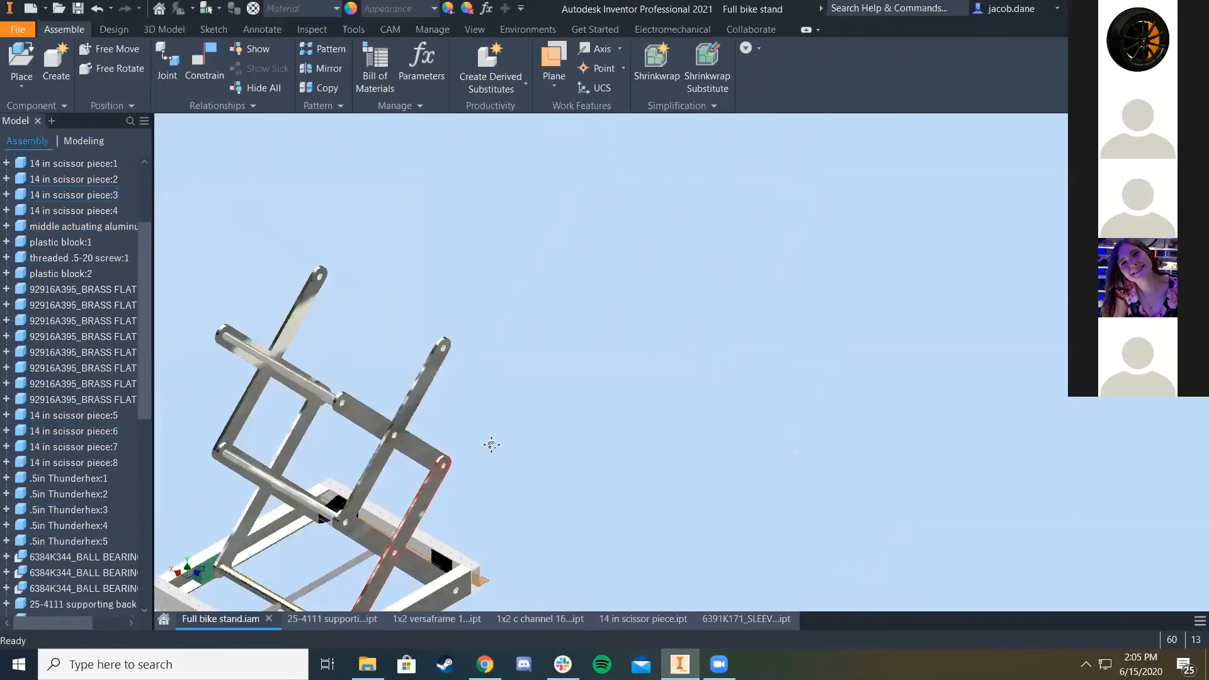
pyautogui.scroll(-3, 452, 375)
pyautogui.scroll(-5, 451, 376)
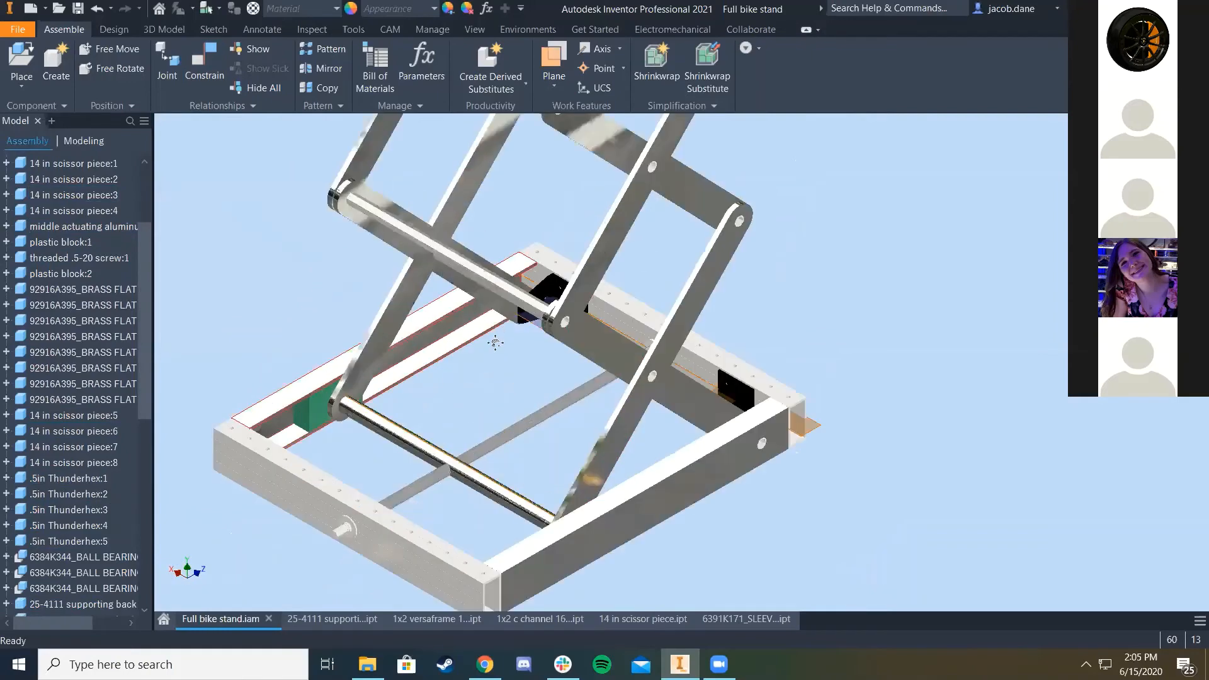
pyautogui.scroll(4, 871, 496)
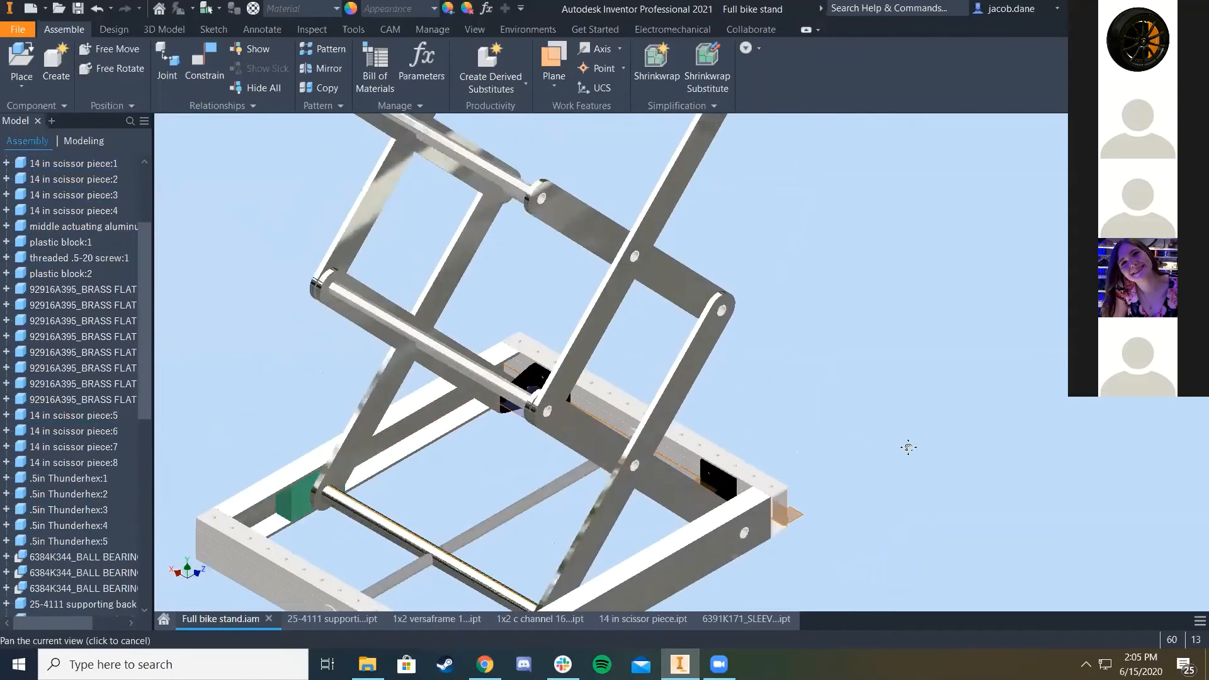
pyautogui.moveTo(593, 194); pyautogui.dragTo(564, 294, button='middle')
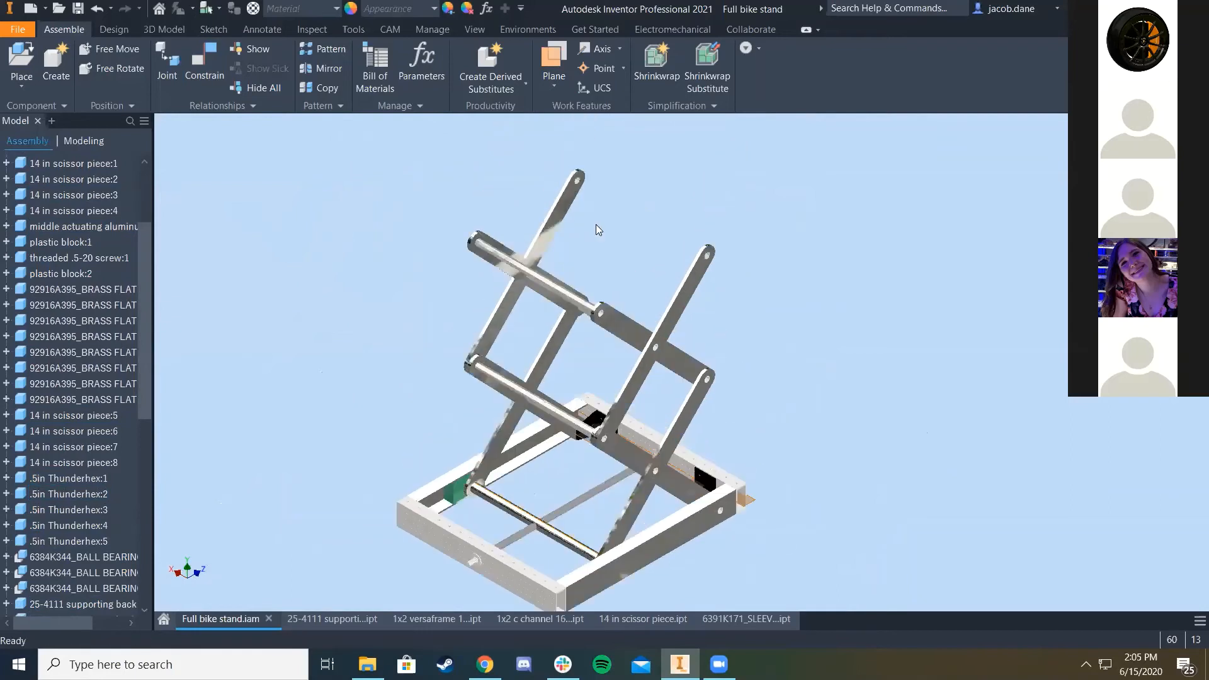
pyautogui.moveTo(631, 257); pyautogui.dragTo(614, 202, button='middle')
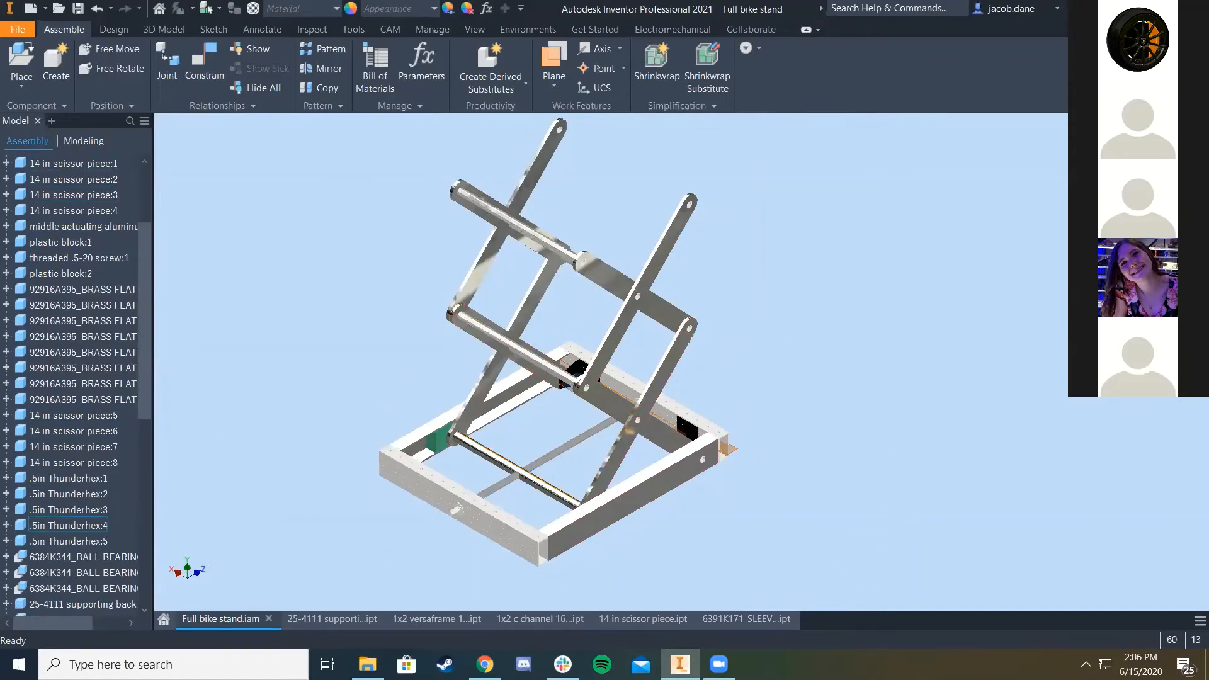
# Step: Copy the four base frame members, both plastic blocks and both 25-4111 supporting brackets, and paste the set beside the stand
pyautogui.click(590, 523)
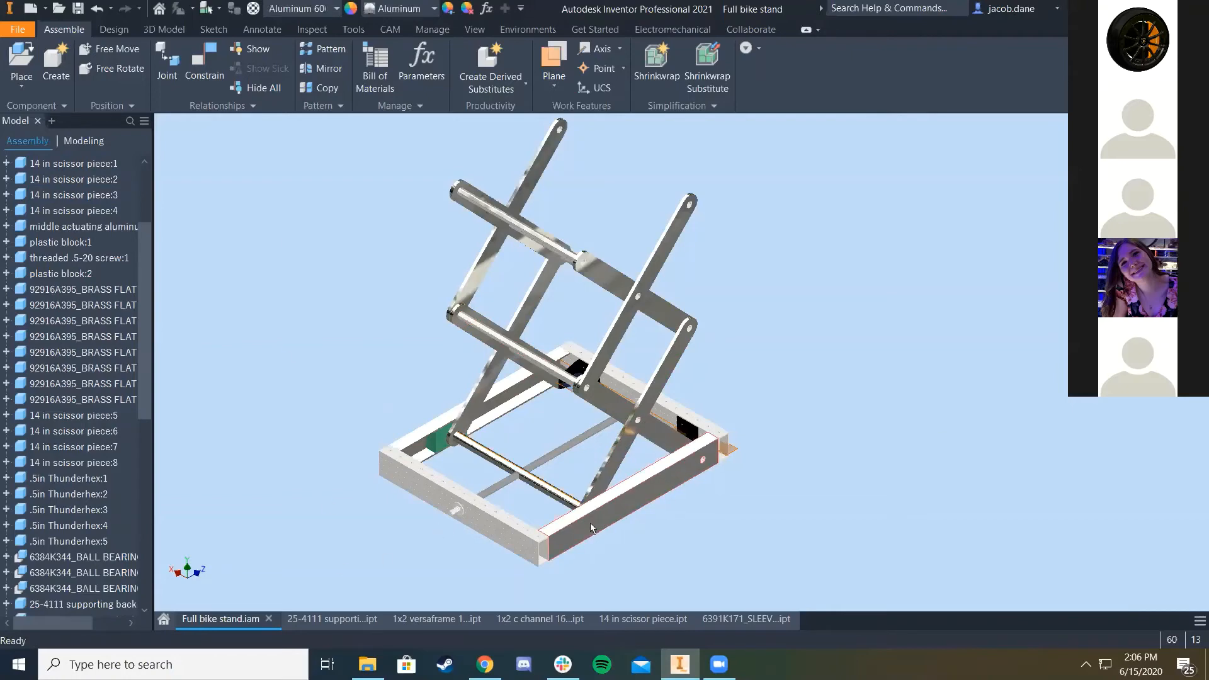
pyautogui.scroll(3, 504, 527)
pyautogui.scroll(-8, 493, 518)
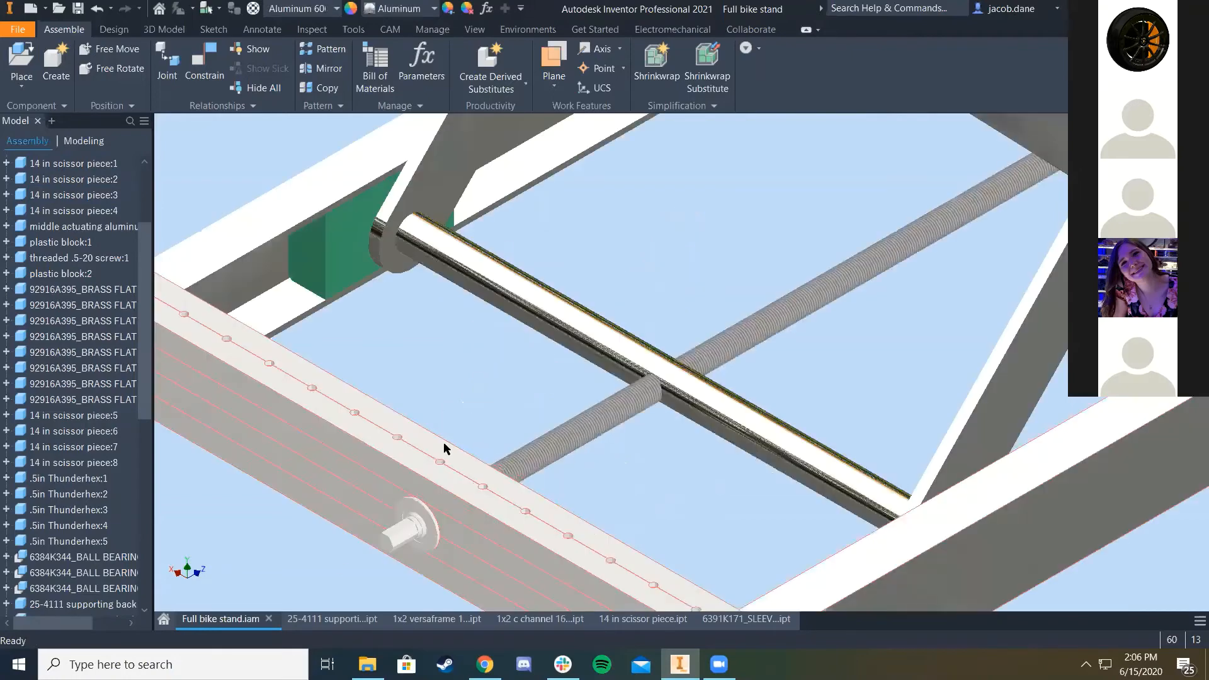
pyautogui.scroll(2, 426, 413)
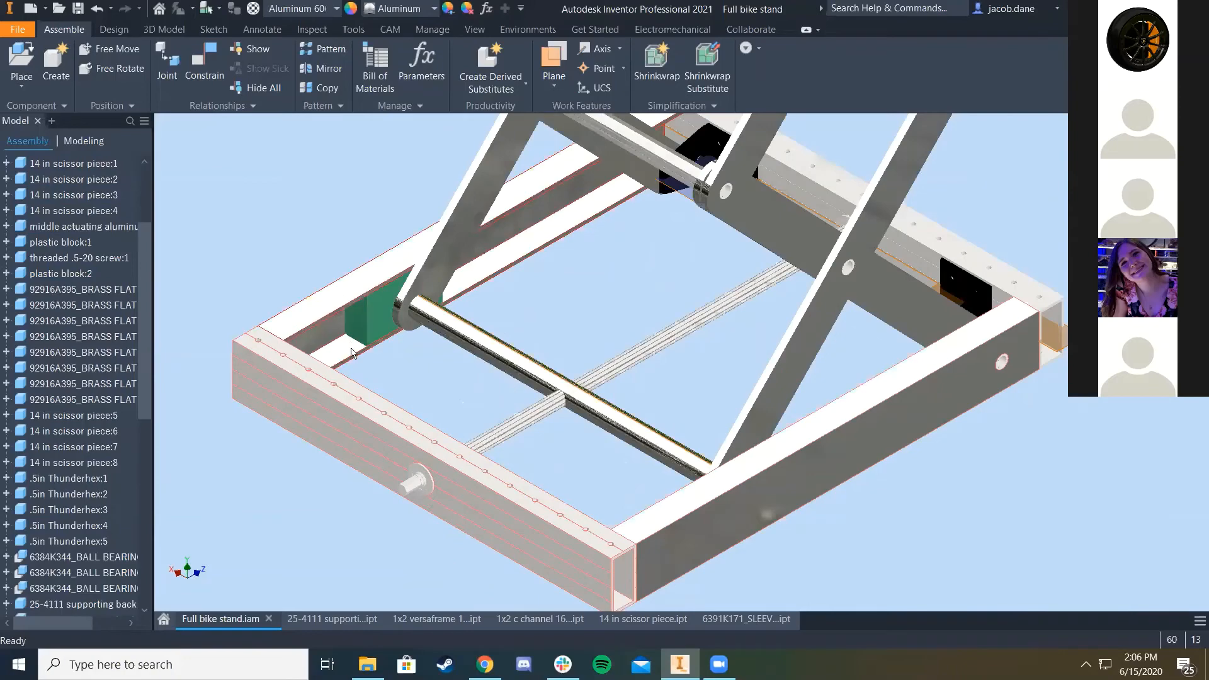
pyautogui.keyDown('ctrl'); pyautogui.click(378, 330); pyautogui.keyUp('ctrl')
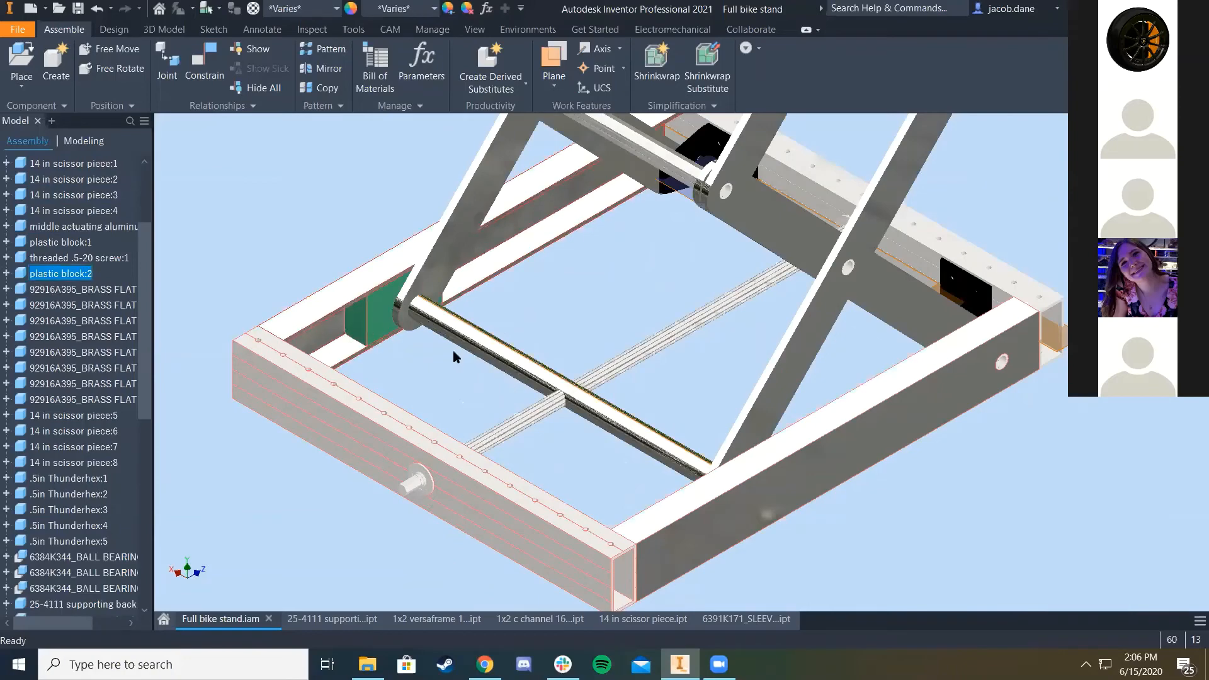
pyautogui.keyDown('ctrl'); pyautogui.click(989, 289); pyautogui.keyUp('ctrl')
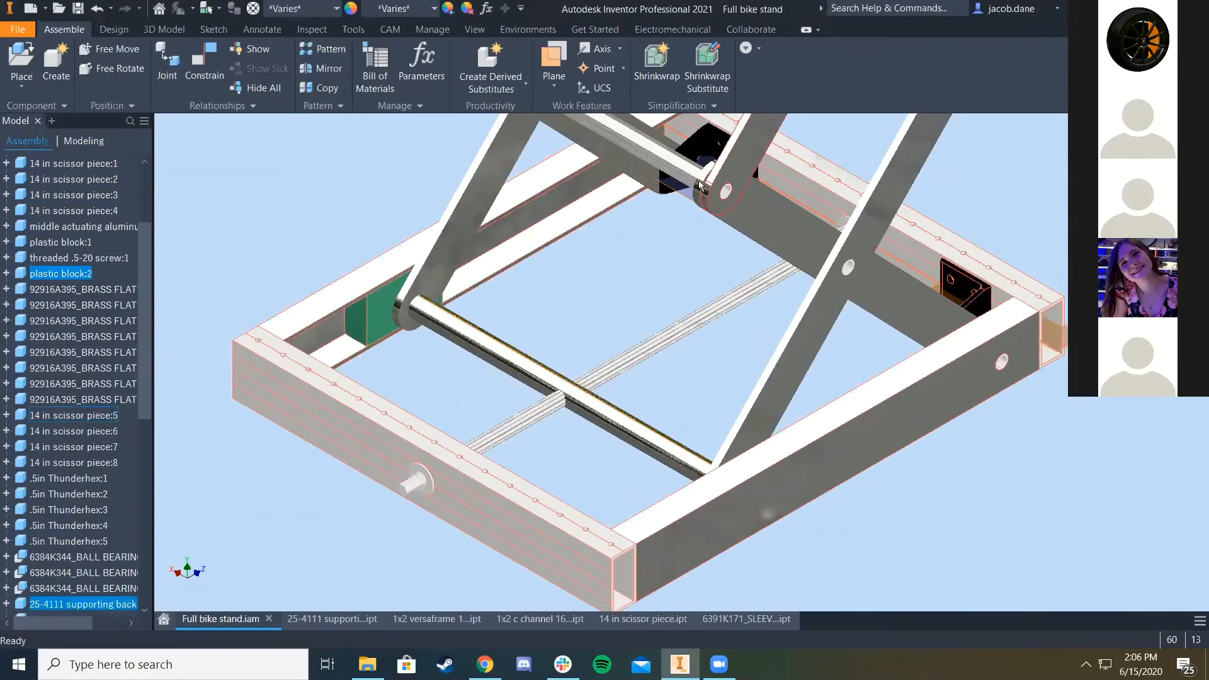
pyautogui.keyDown('ctrl'); pyautogui.click(702, 141); pyautogui.keyUp('ctrl')
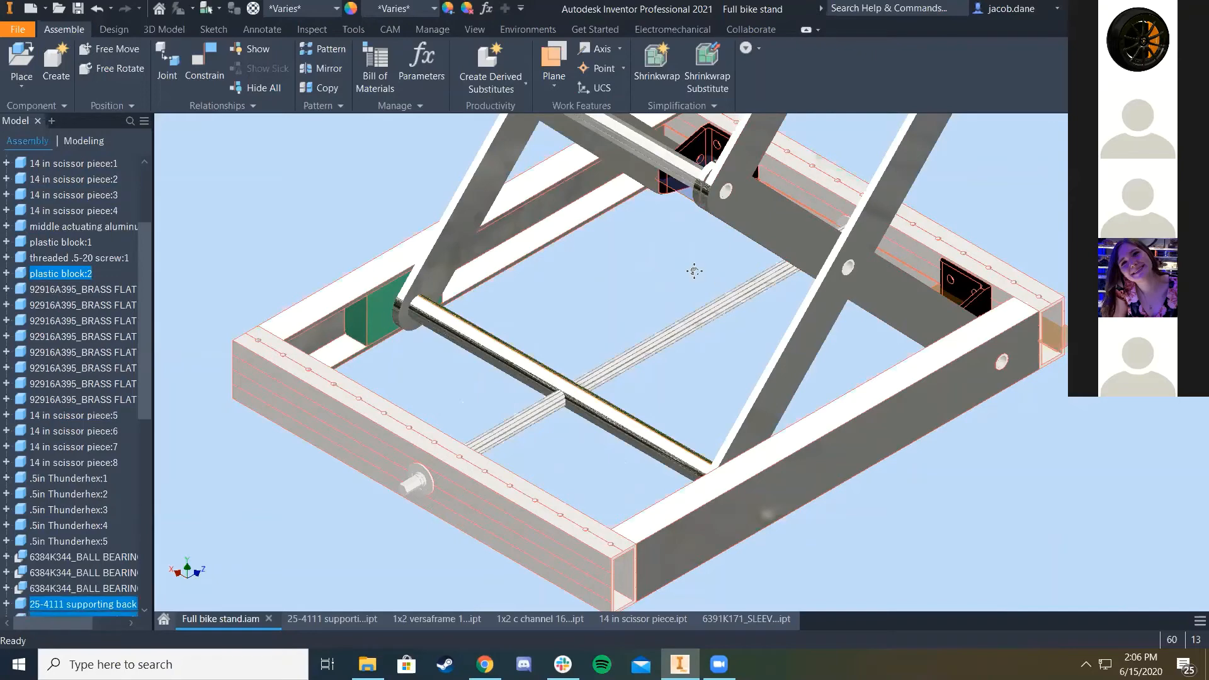
pyautogui.moveTo(693, 271); pyautogui.dragTo(632, 427, button='middle')
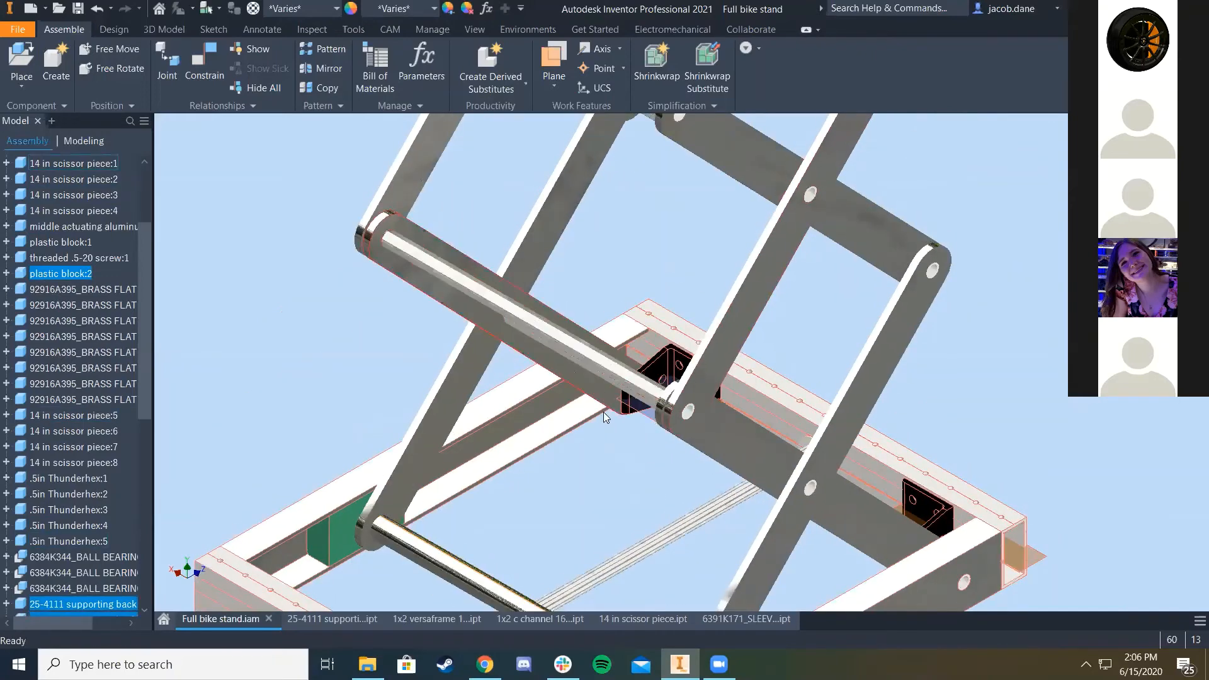
pyautogui.moveTo(949, 416); pyautogui.dragTo(1045, 256, button='middle')
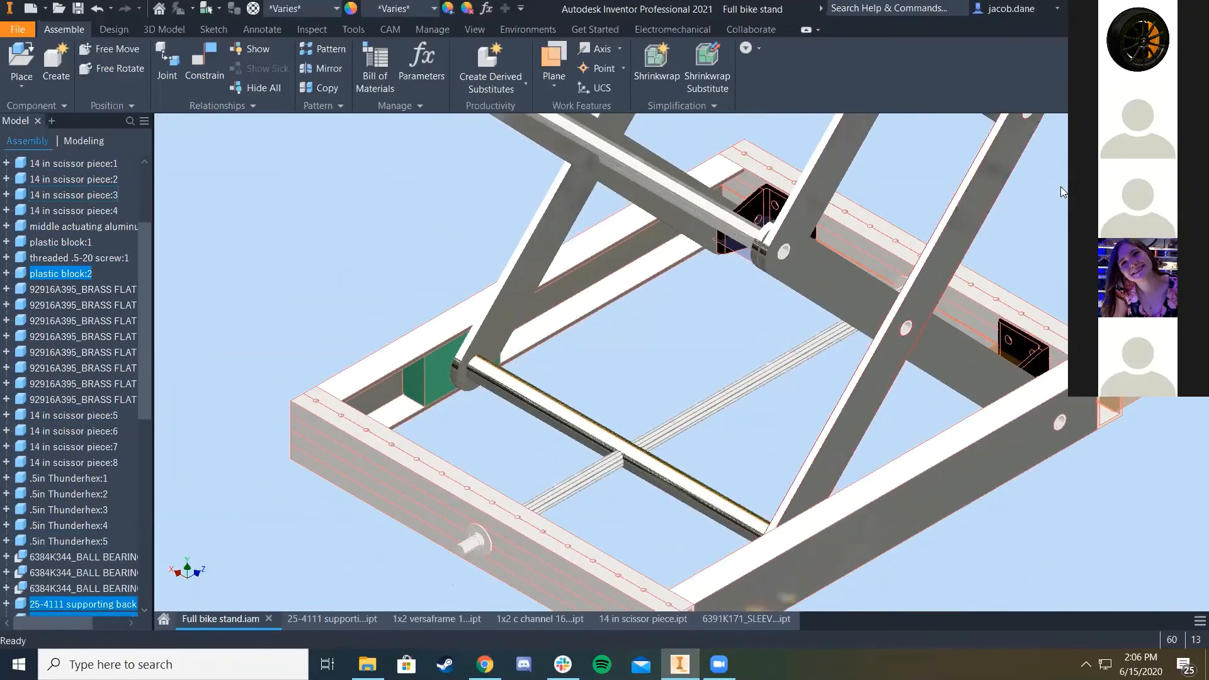
pyautogui.scroll(-3, 851, 375)
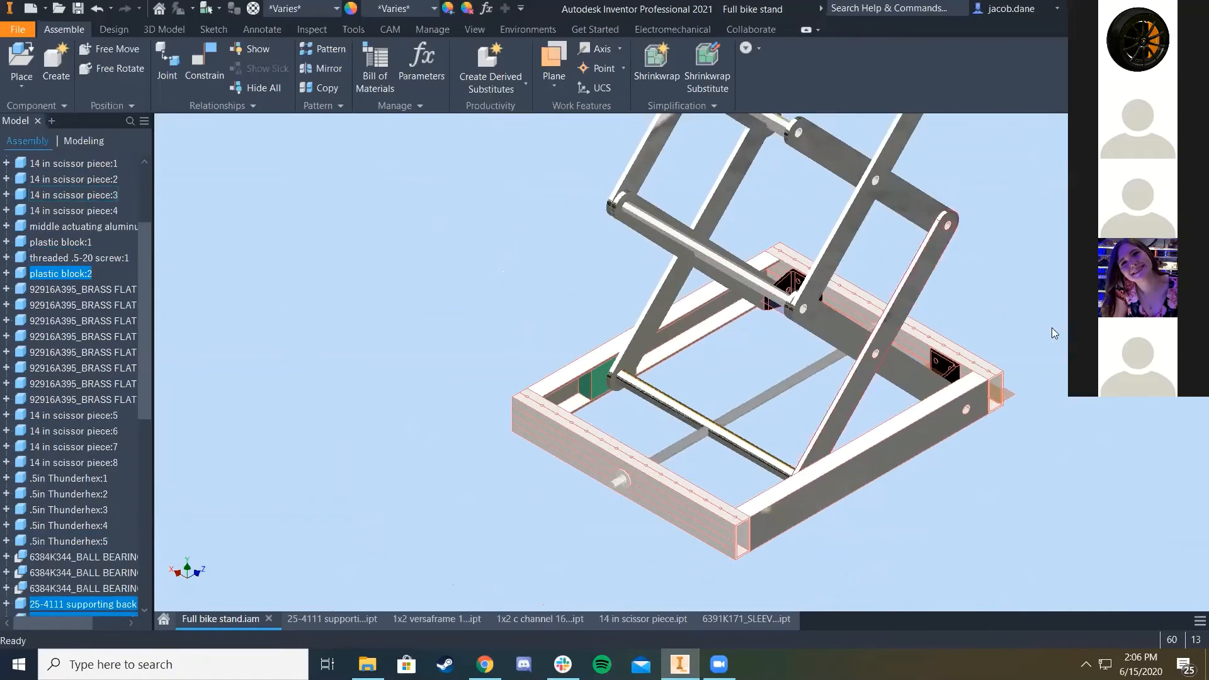
pyautogui.press('F2')
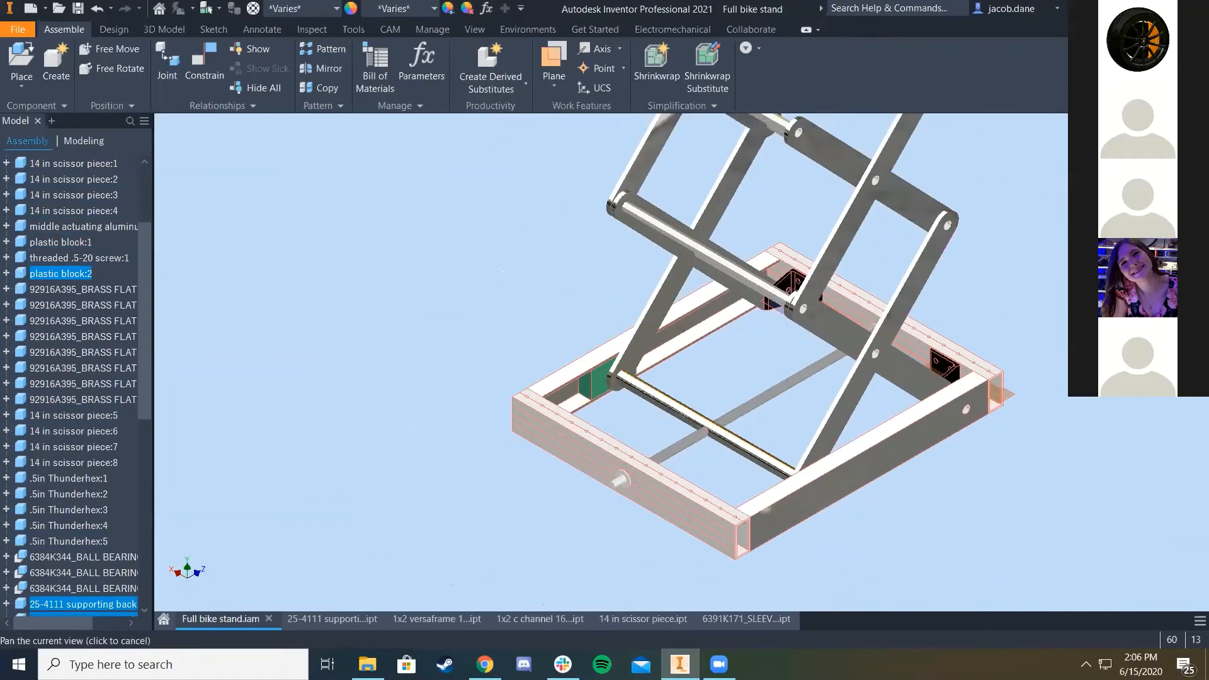
pyautogui.keyDown('shift'); pyautogui.moveTo(873, 534); pyautogui.dragTo(927, 311, button='middle'); pyautogui.keyUp('shift')
pyautogui.scroll(4, 927, 311)
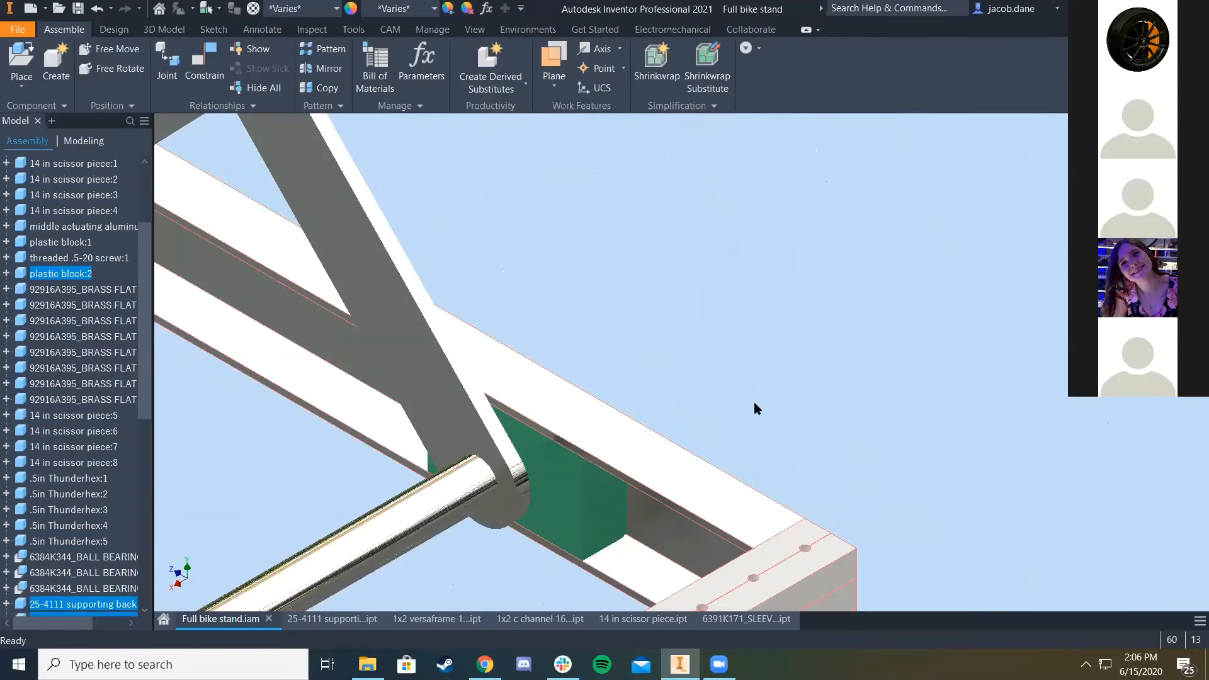
pyautogui.keyDown('ctrl'); pyautogui.click(610, 490); pyautogui.keyUp('ctrl')
pyautogui.scroll(-4, 519, 503)
pyautogui.moveTo(363, 503); pyautogui.dragTo(754, 358, button='middle')
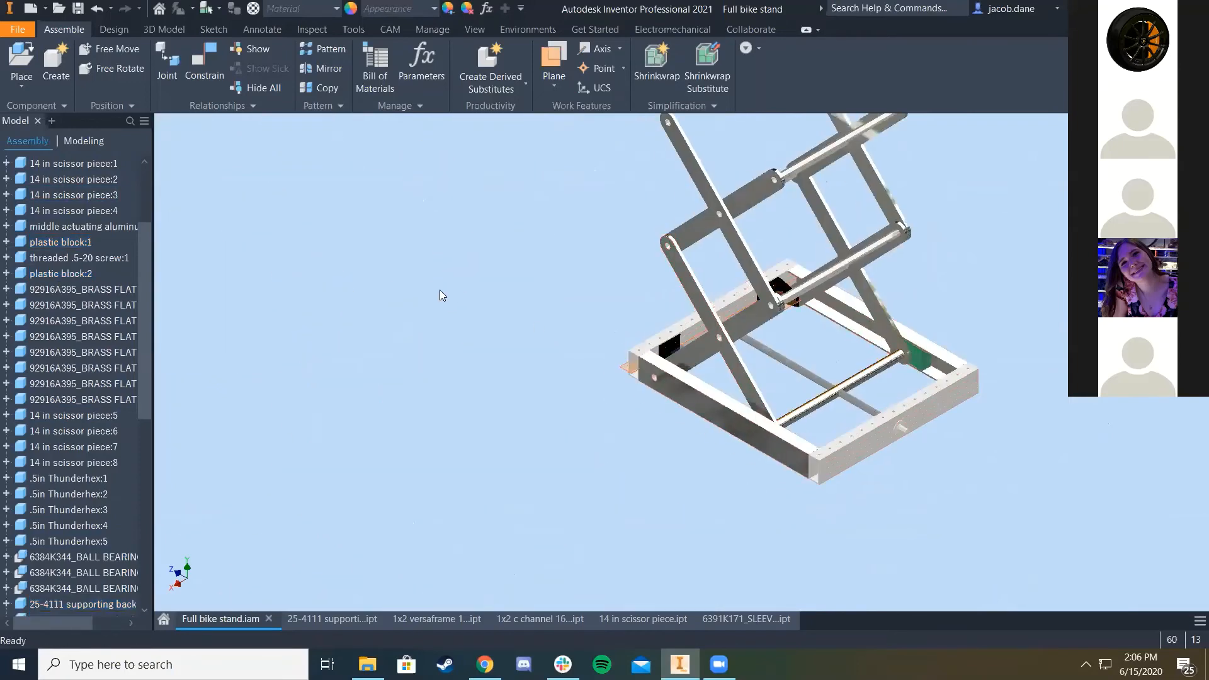
pyautogui.hotkey('ctrl', 'c')
pyautogui.hotkey('ctrl', 'v')
pyautogui.scroll(3, 349, 207)
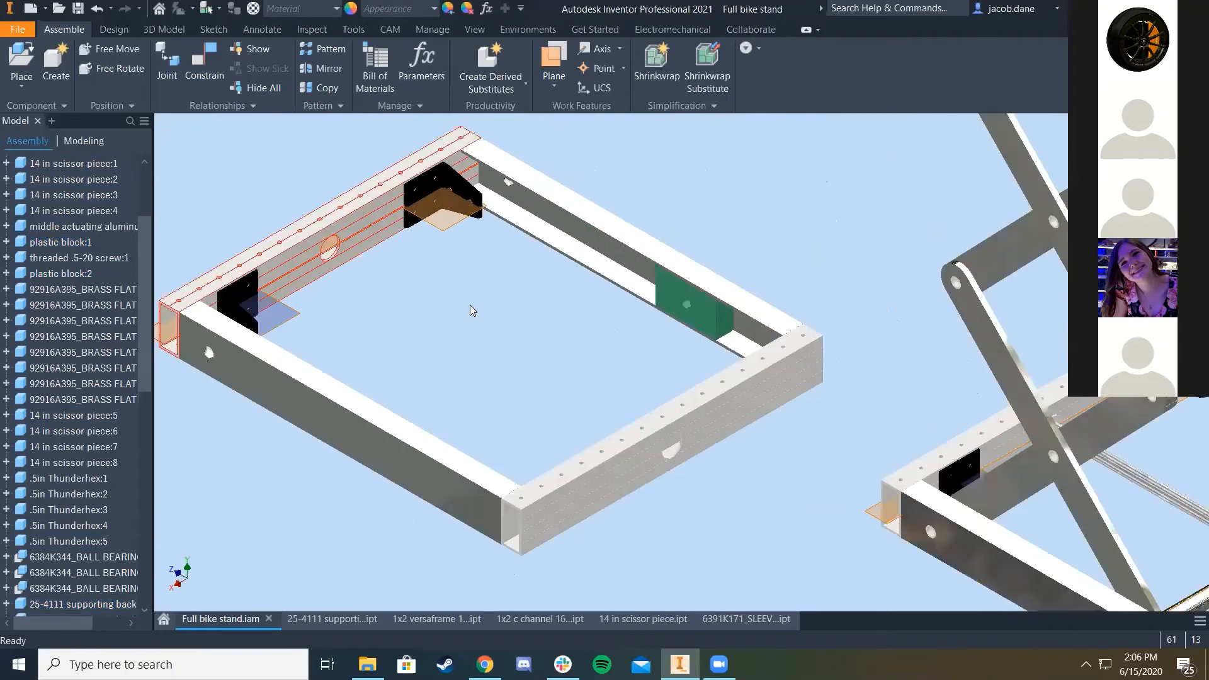
# Step: Move the pasted frame copy farther away from the original scissor stand
pyautogui.scroll(-2, 469, 305)
pyautogui.moveTo(651, 389); pyautogui.dragTo(821, 471, button='middle')
pyautogui.moveTo(701, 406); pyautogui.dragTo(679, 367, button='middle')
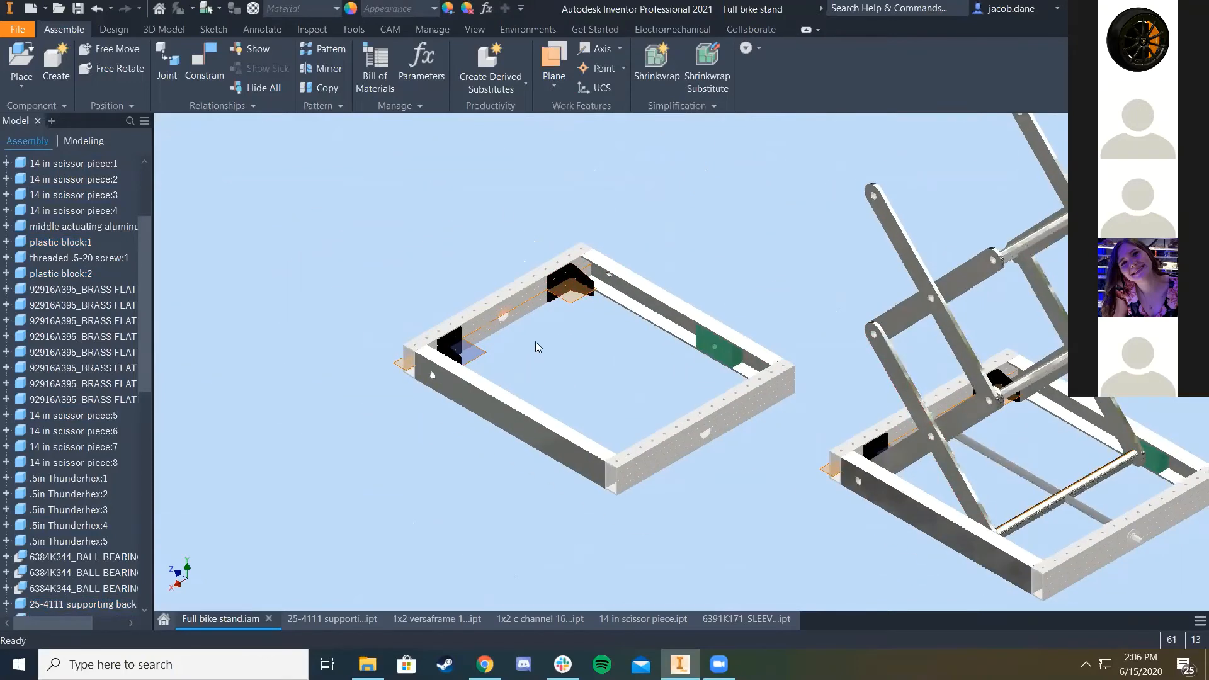
pyautogui.moveTo(674, 446); pyautogui.dragTo(527, 345)
# Step: Examine the pasted frame and the 25-4111 supporting bracket at its rear corner
pyautogui.scroll(3, 567, 296)
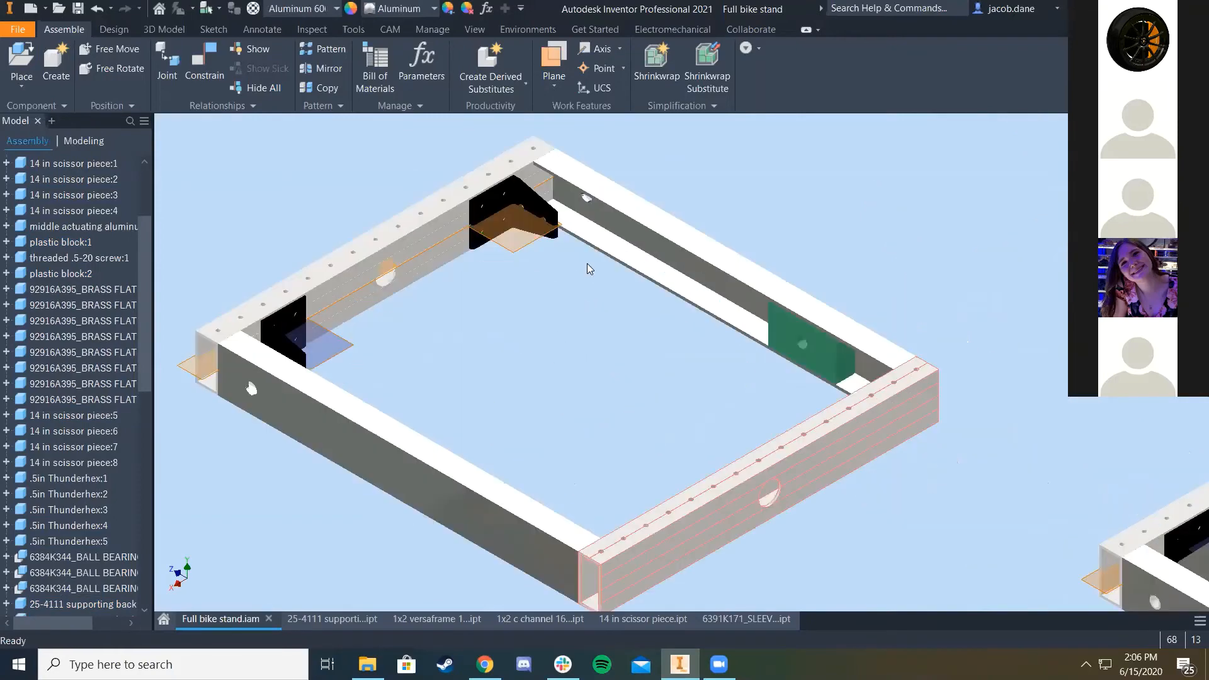
pyautogui.scroll(-2, 613, 274)
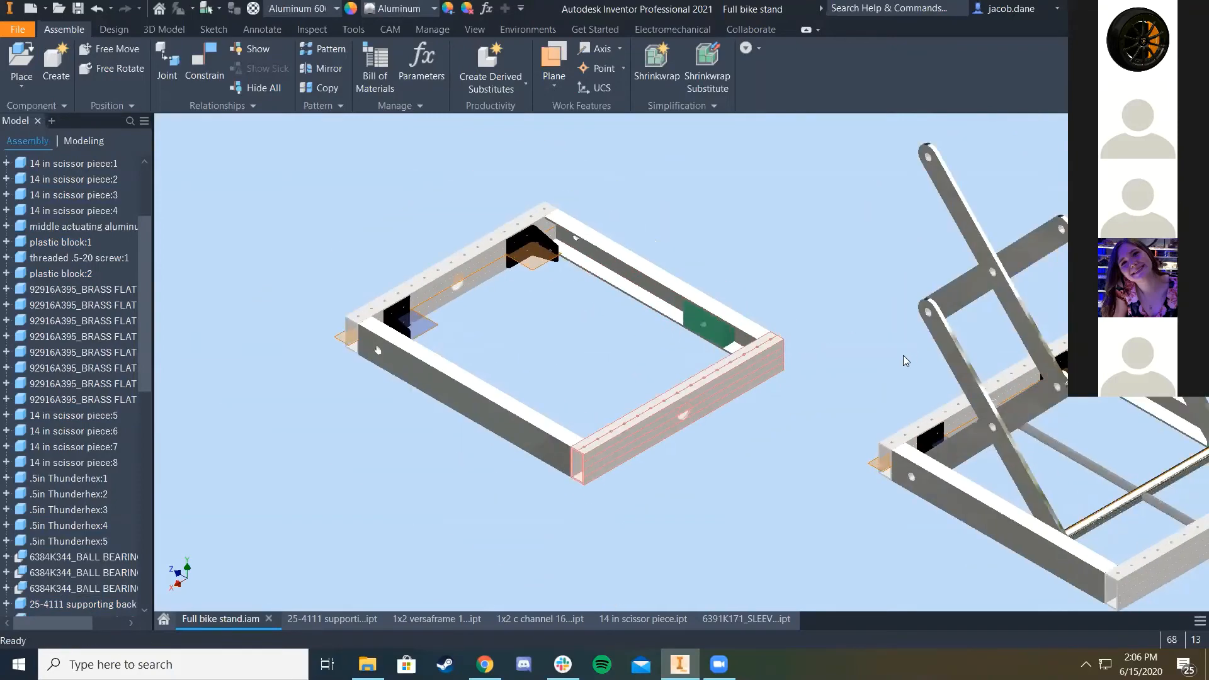
pyautogui.moveTo(865, 341); pyautogui.dragTo(865, 340, button='middle')
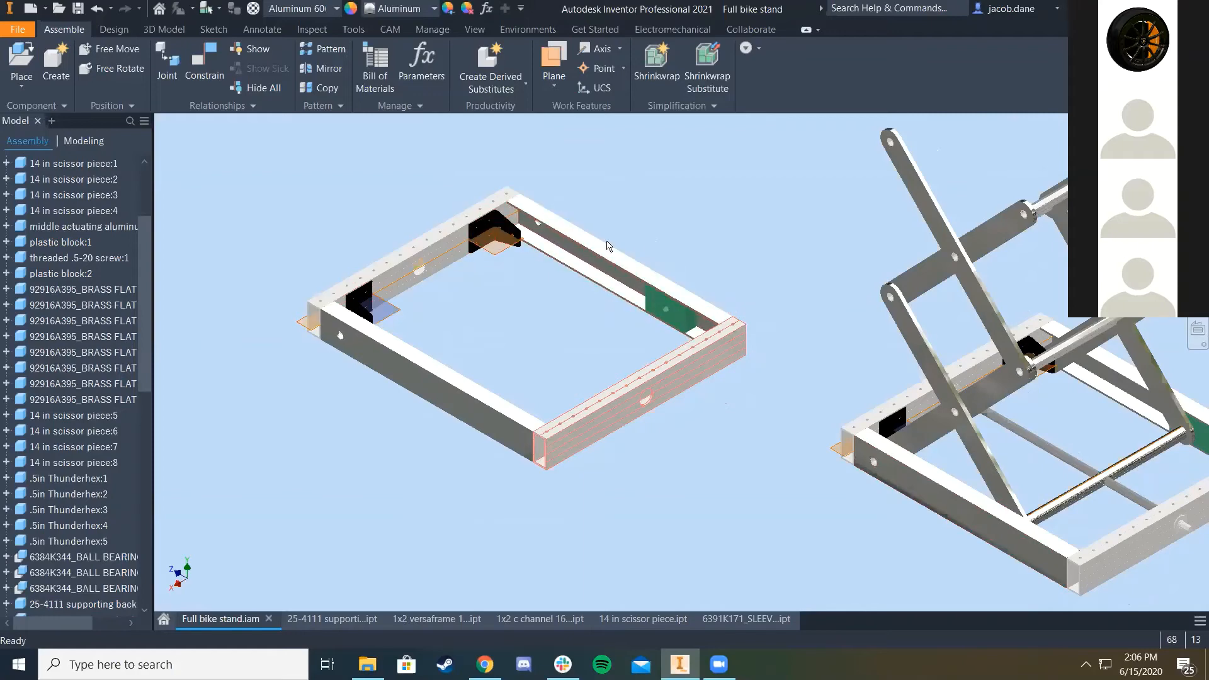
pyautogui.scroll(4, 523, 277)
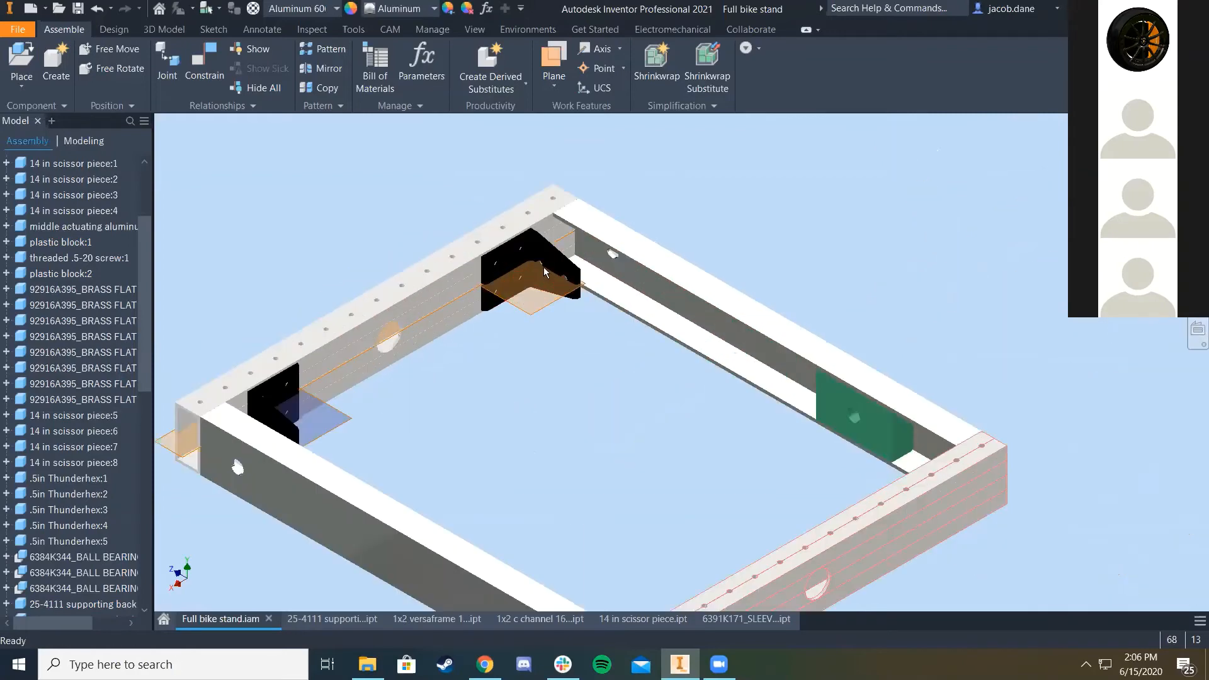
pyautogui.scroll(2, 549, 261)
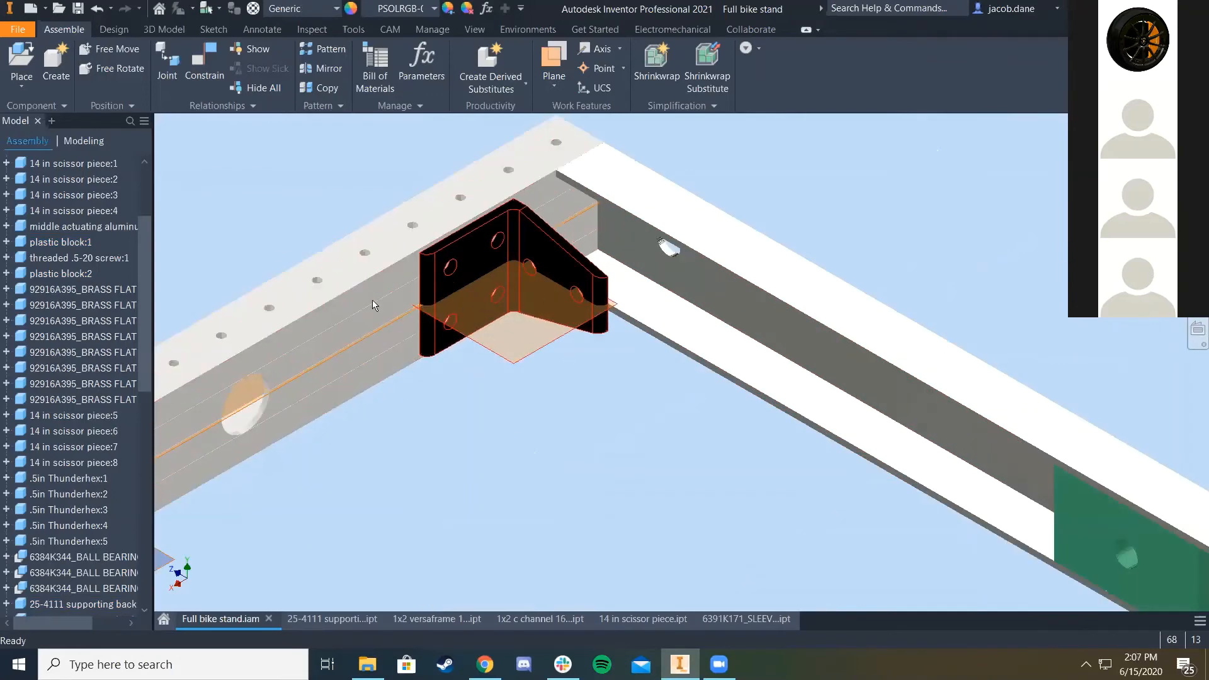
pyautogui.scroll(-5, 499, 356)
pyautogui.moveTo(500, 357); pyautogui.dragTo(787, 433, button='middle')
pyautogui.scroll(-5, 787, 432)
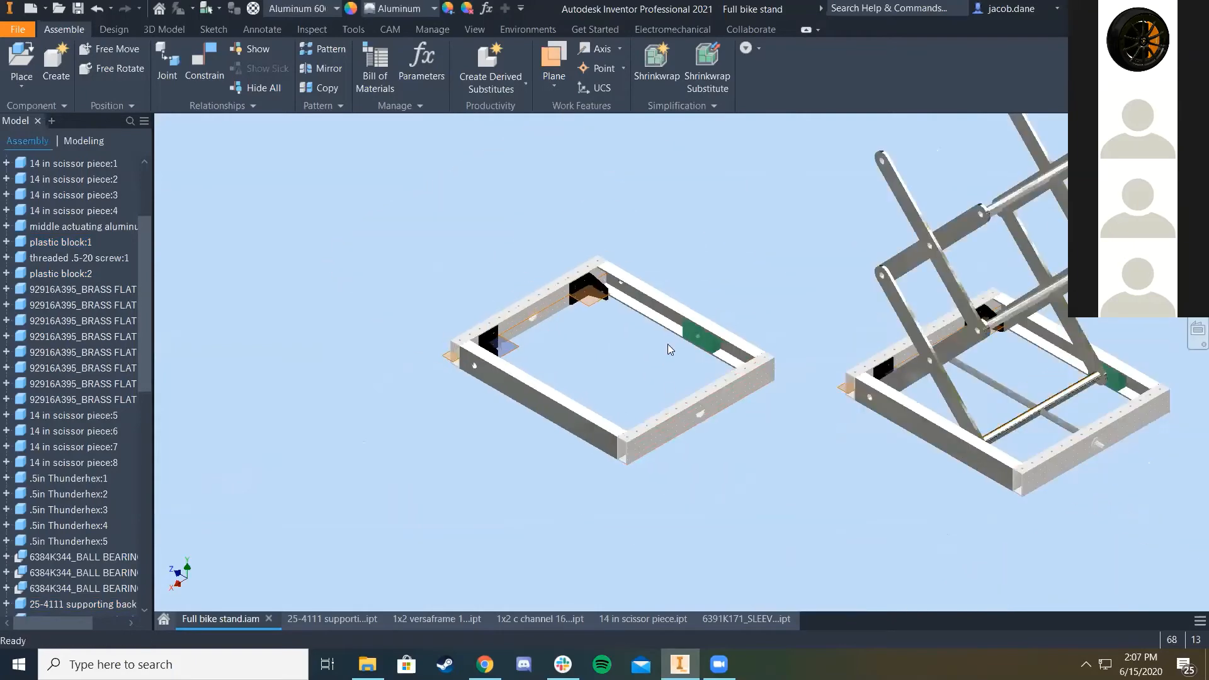
# Step: Slide the green plastic block in the pasted frame a short way along its channel toward the front tube
pyautogui.scroll(5, 667, 344)
pyautogui.moveTo(735, 353); pyautogui.dragTo(669, 365, button='middle')
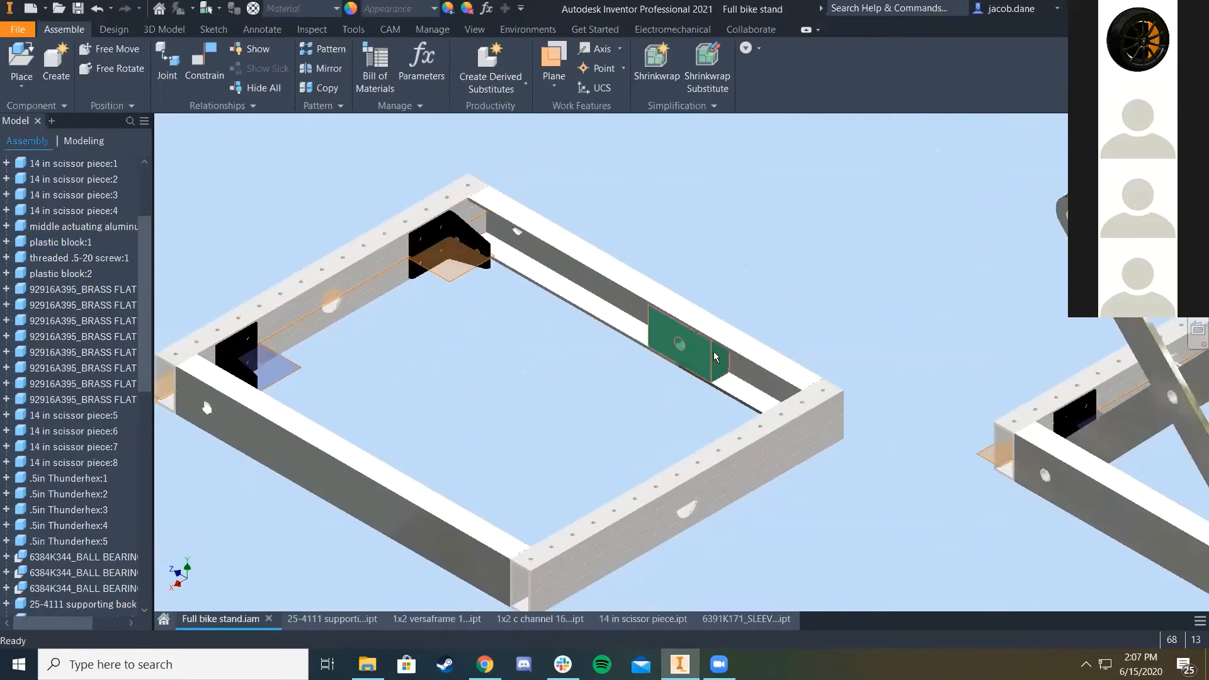
pyautogui.moveTo(713, 352); pyautogui.dragTo(745, 374)
pyautogui.scroll(-3, 595, 398)
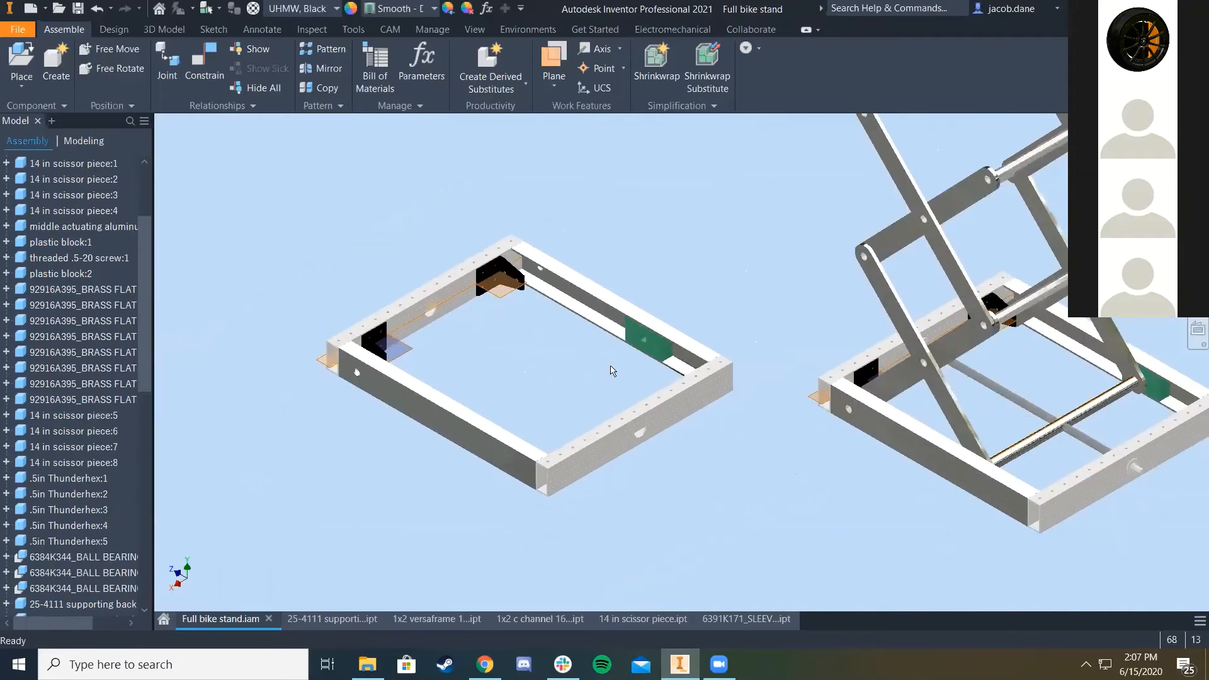
# Step: Compare the pasted frame's members with the base frame of the original scissor stand
pyautogui.scroll(6, 900, 351)
pyautogui.scroll(-5, 900, 351)
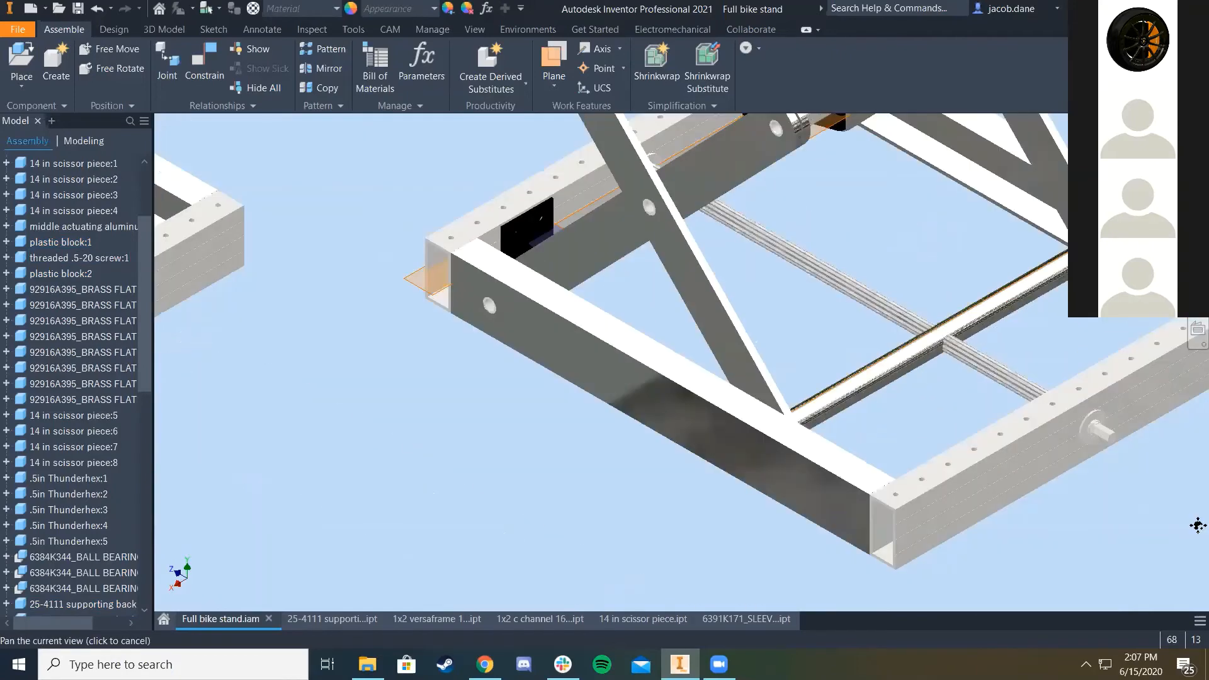
pyautogui.scroll(3, 576, 412)
pyautogui.scroll(-2, 674, 372)
pyautogui.scroll(1, 340, 176)
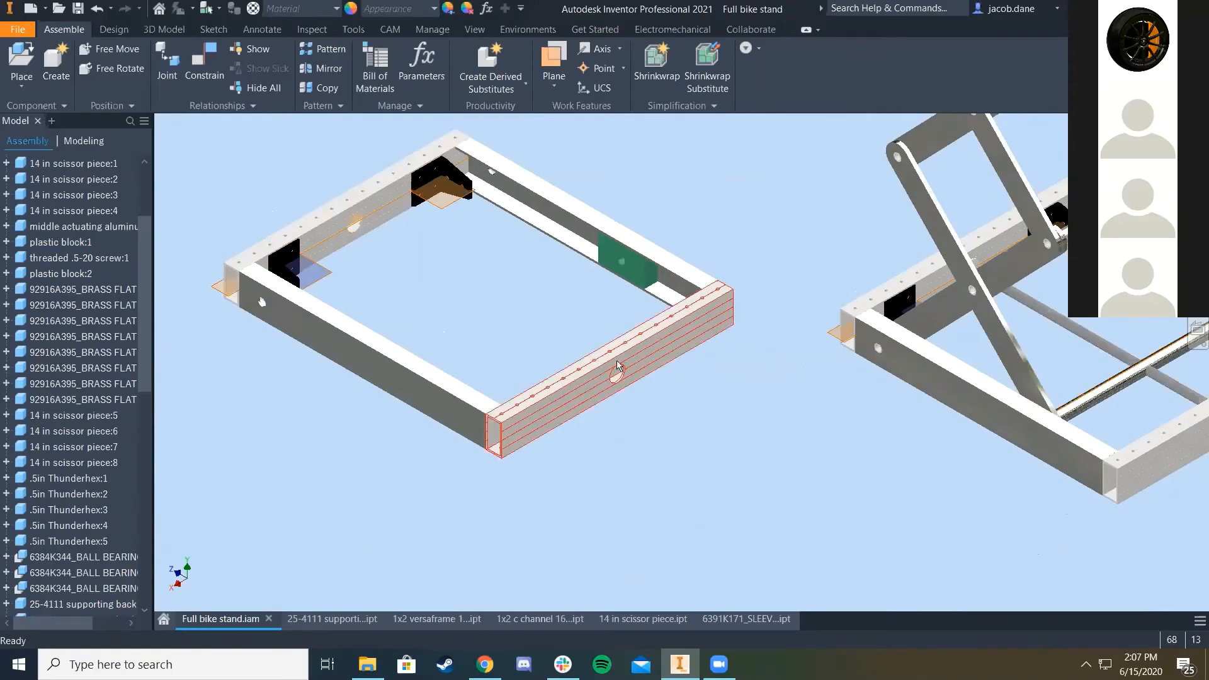
pyautogui.scroll(-2, 645, 300)
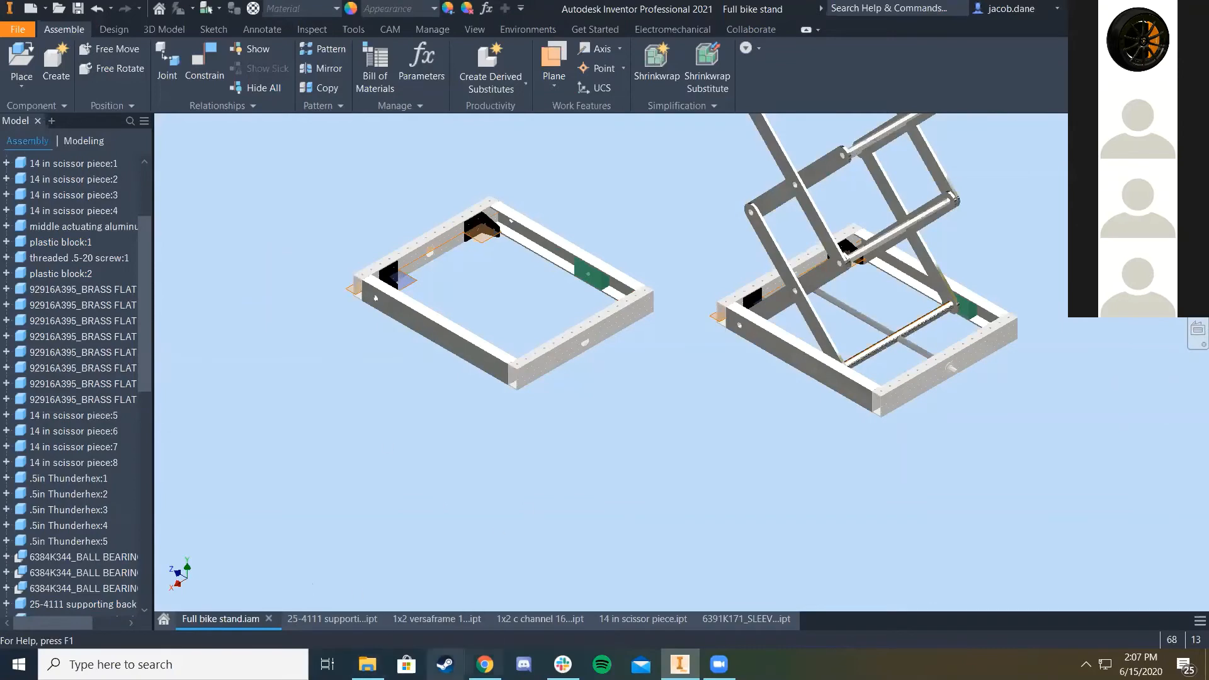
# Step: Open the part 1x2 versaframe 15 in from the CAD Class Bike Stand 2 folder in File Explorer
pyautogui.click(367, 664)
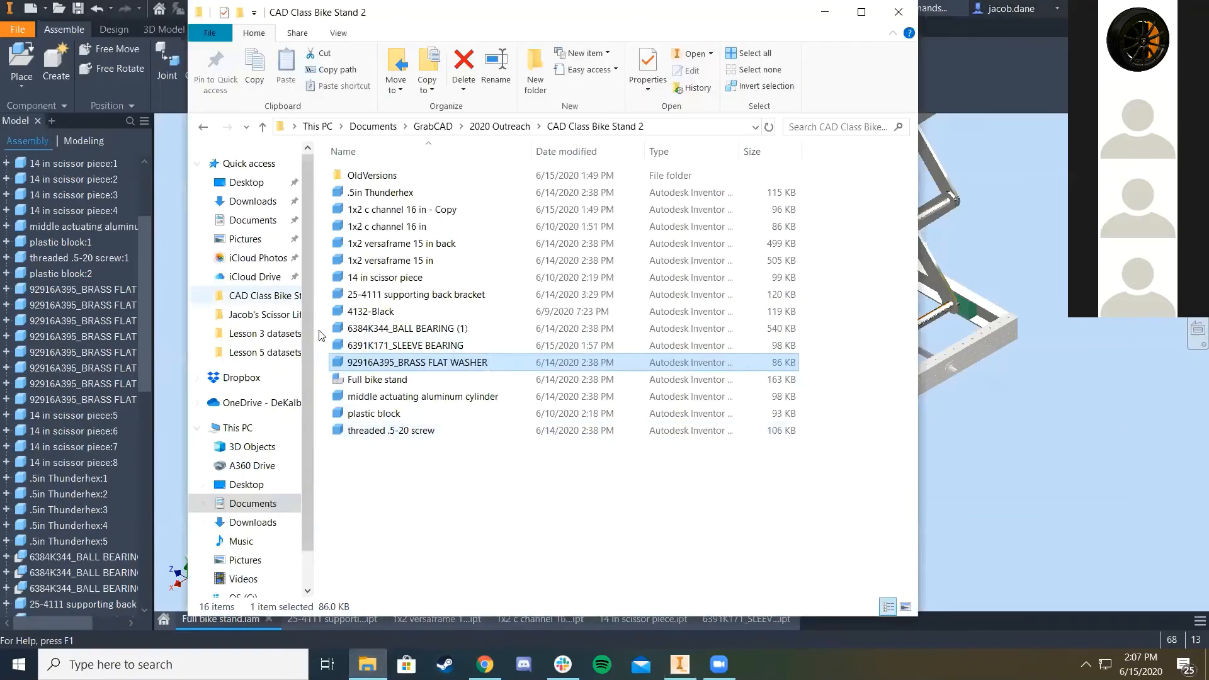
pyautogui.click(428, 260)
pyautogui.doubleClick(434, 243)
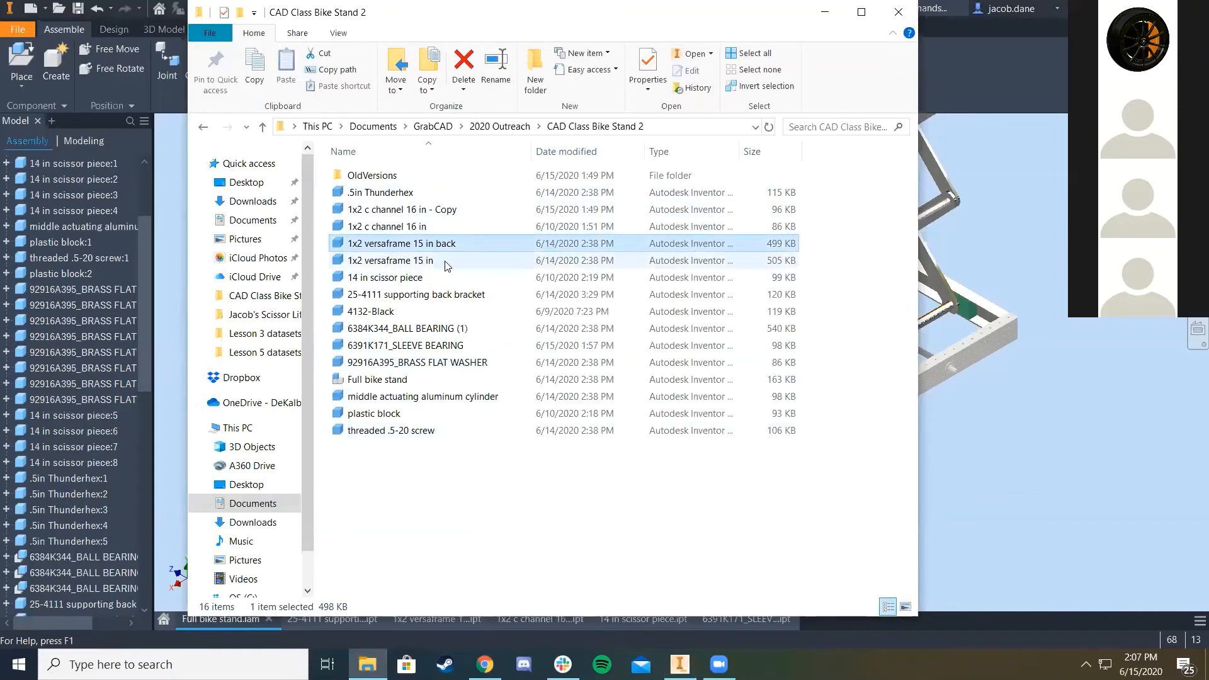
pyautogui.doubleClick(459, 267)
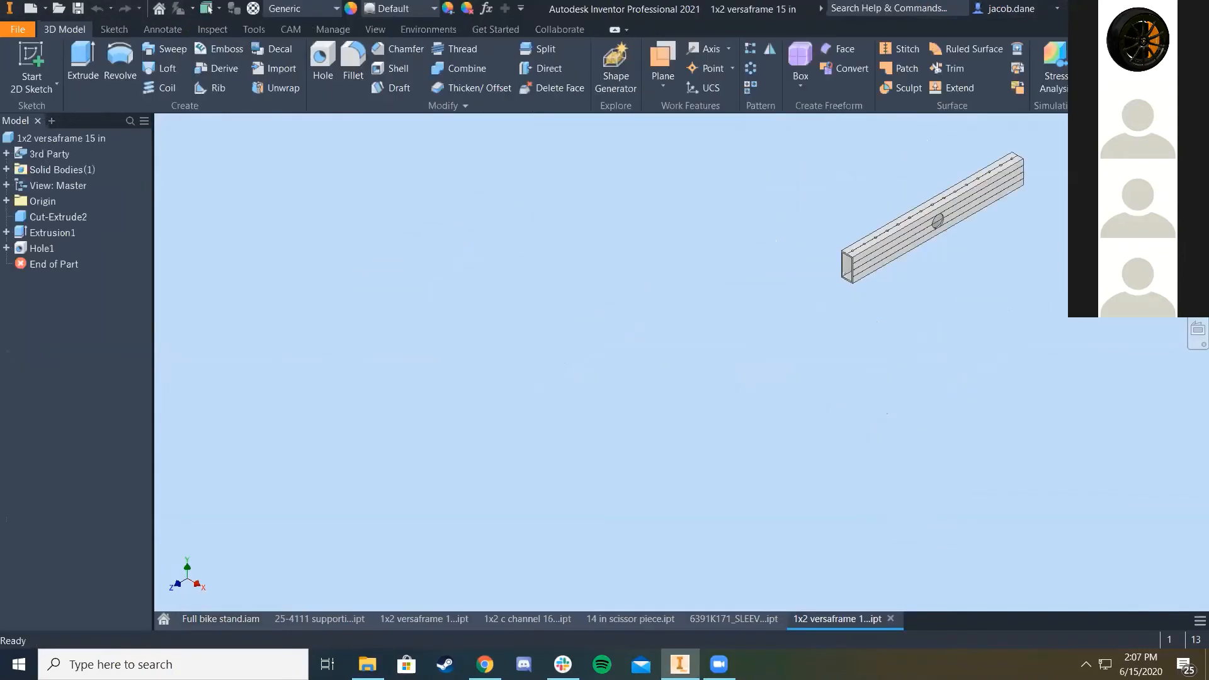
pyautogui.moveTo(836, 367); pyautogui.dragTo(701, 473, button='middle')
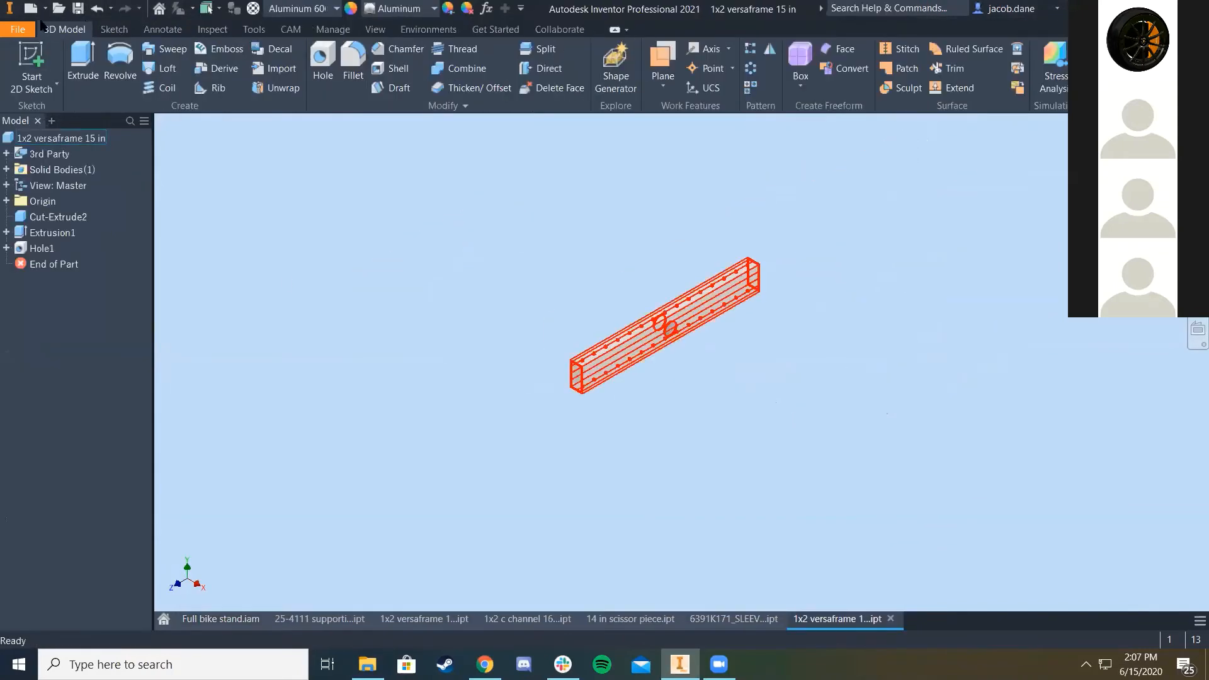
# Step: Save the open tube as a separate part named 1x2 versaframe top 15 in in the same folder
pyautogui.click(19, 30)
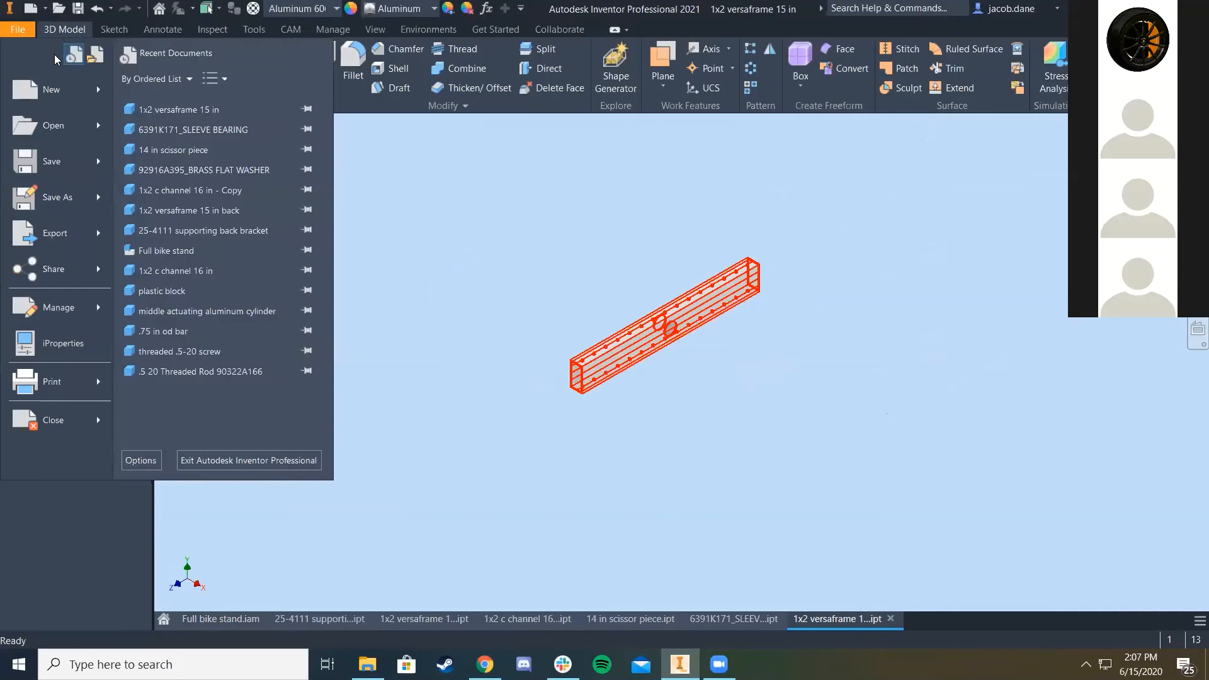
pyautogui.click(73, 202)
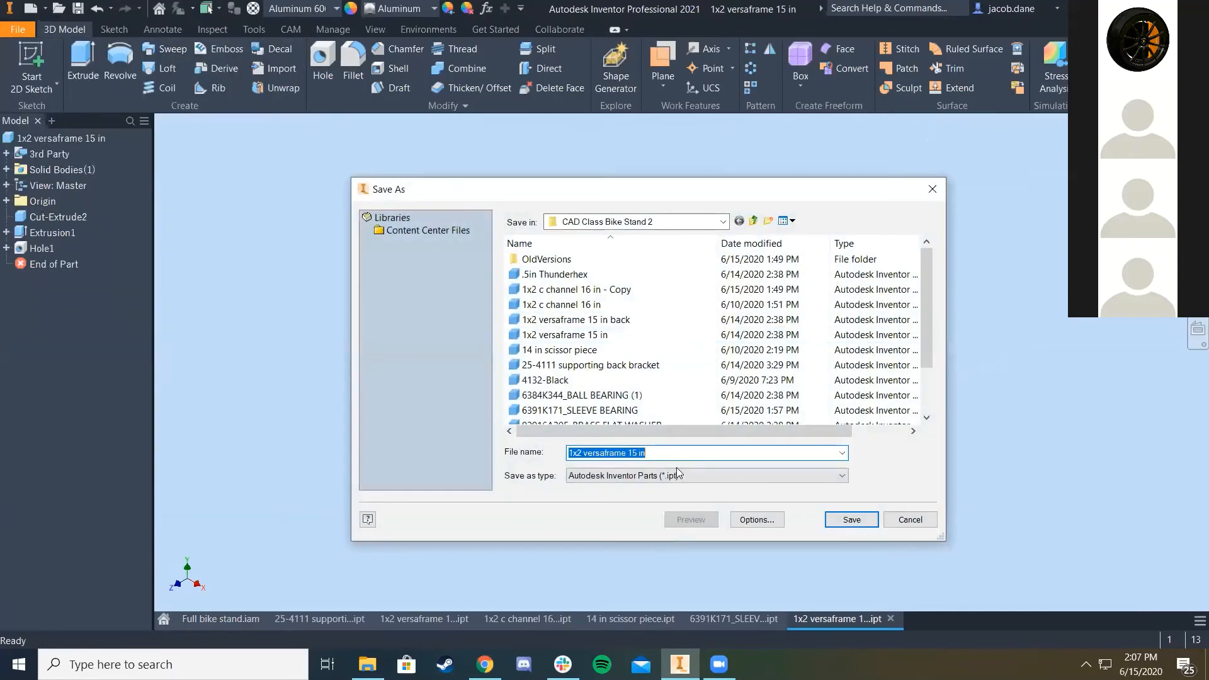
pyautogui.click(676, 457)
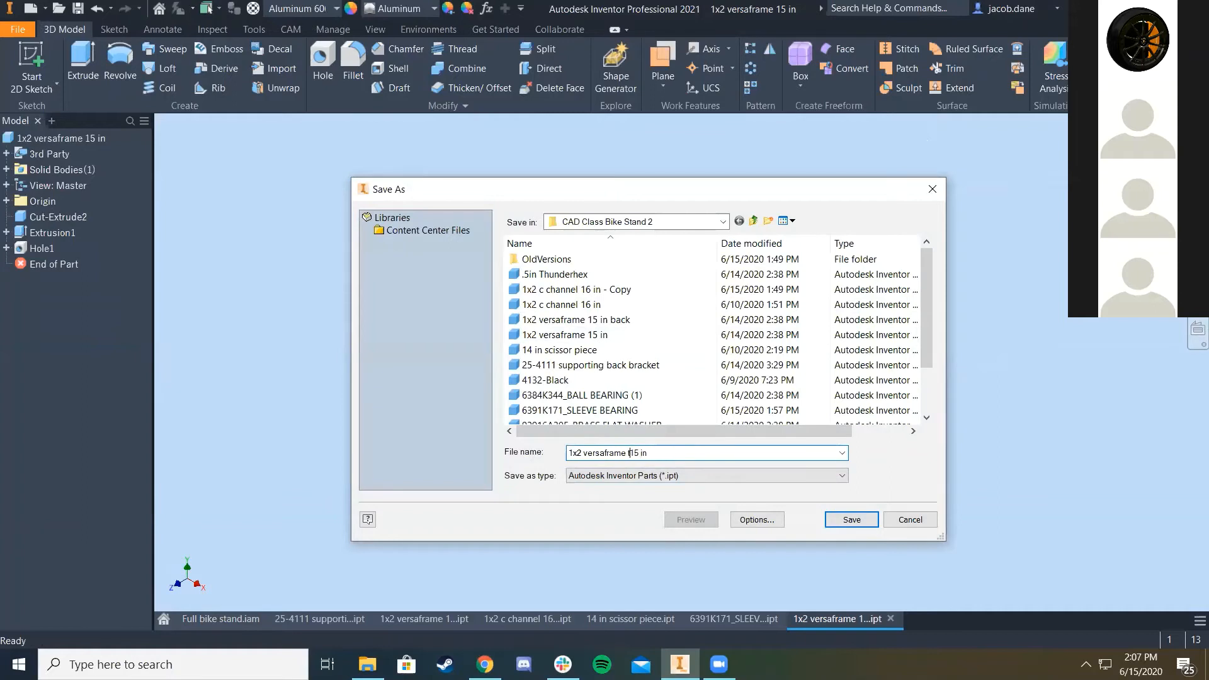
pyautogui.click(851, 520)
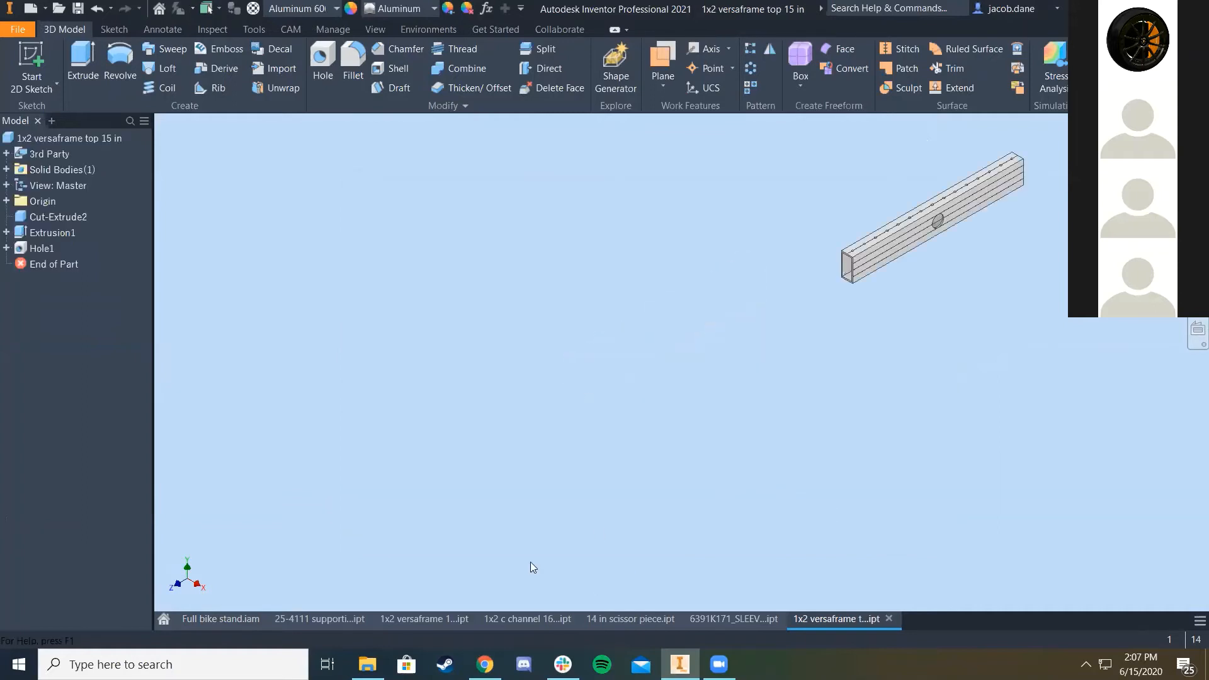
# Step: In File Explorer, rename the file 1x2 c channel 16 in - Copy to 1x2 c channel 16 in w hole
pyautogui.click(367, 664)
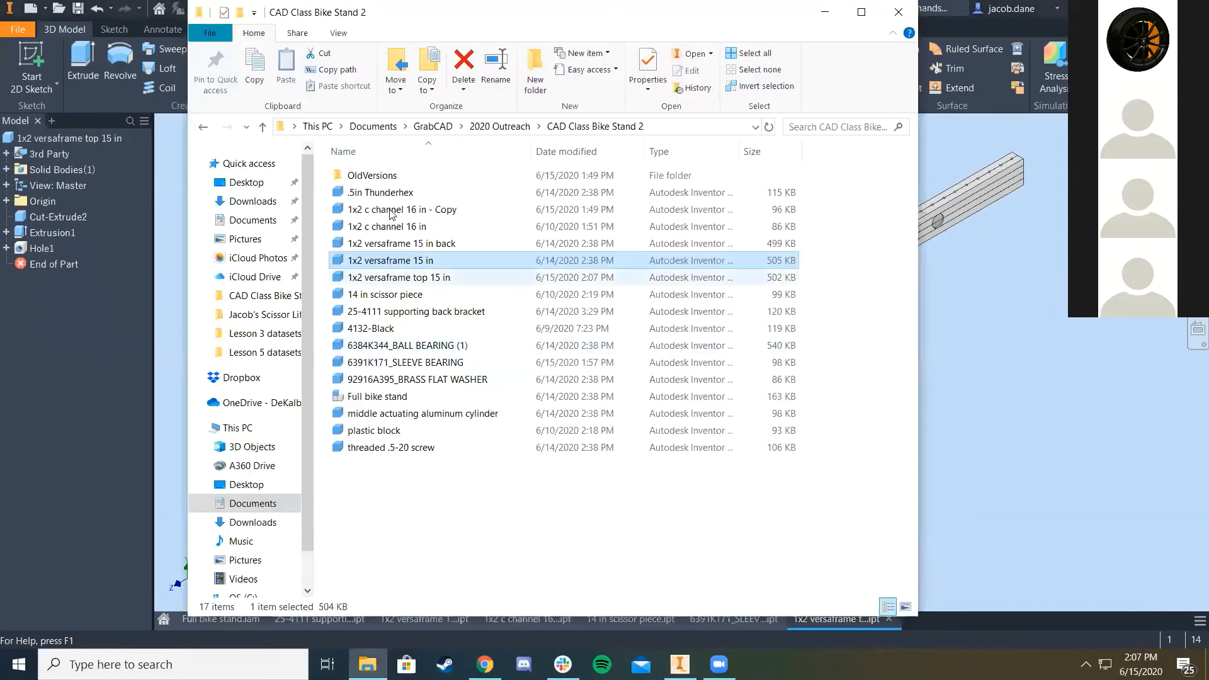
pyautogui.click(464, 489)
pyautogui.click(452, 280)
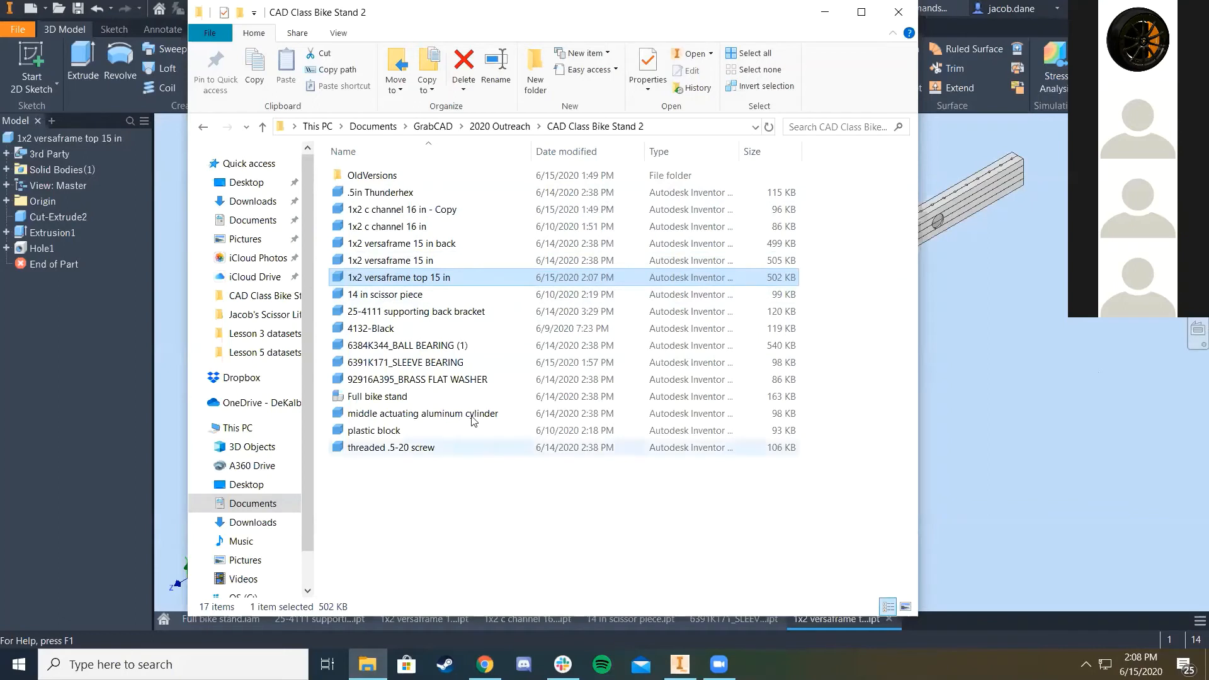
pyautogui.rightClick(462, 208)
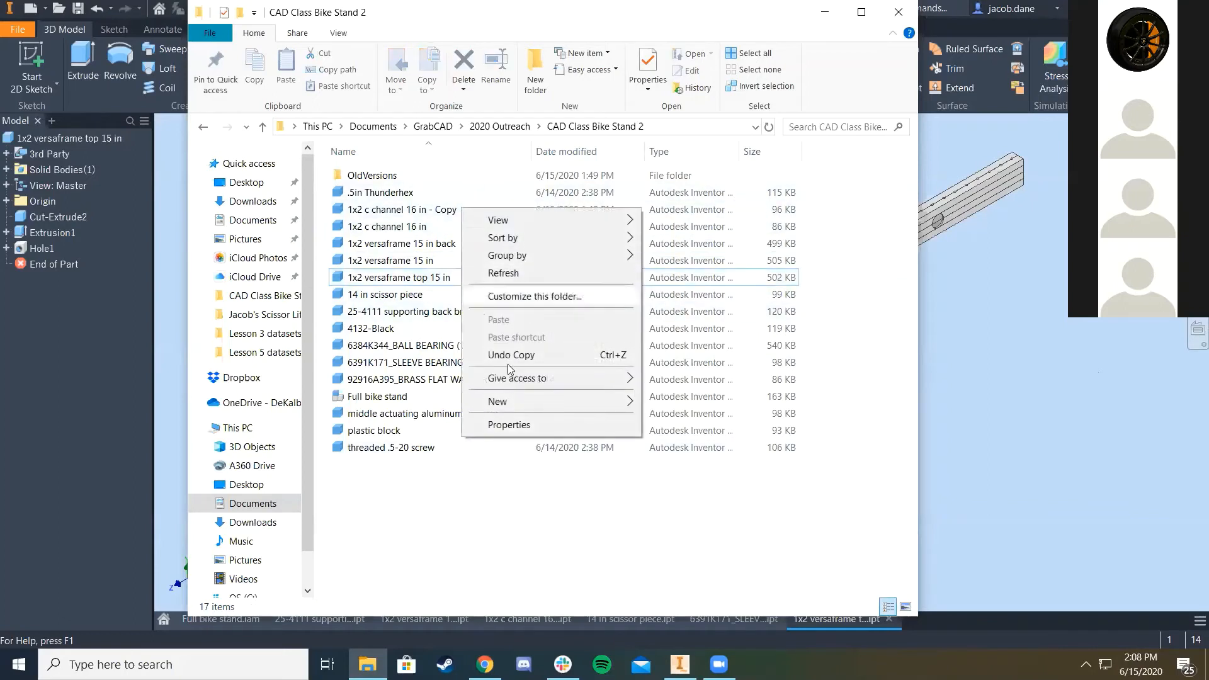
pyautogui.click(438, 464)
pyautogui.rightClick(448, 207)
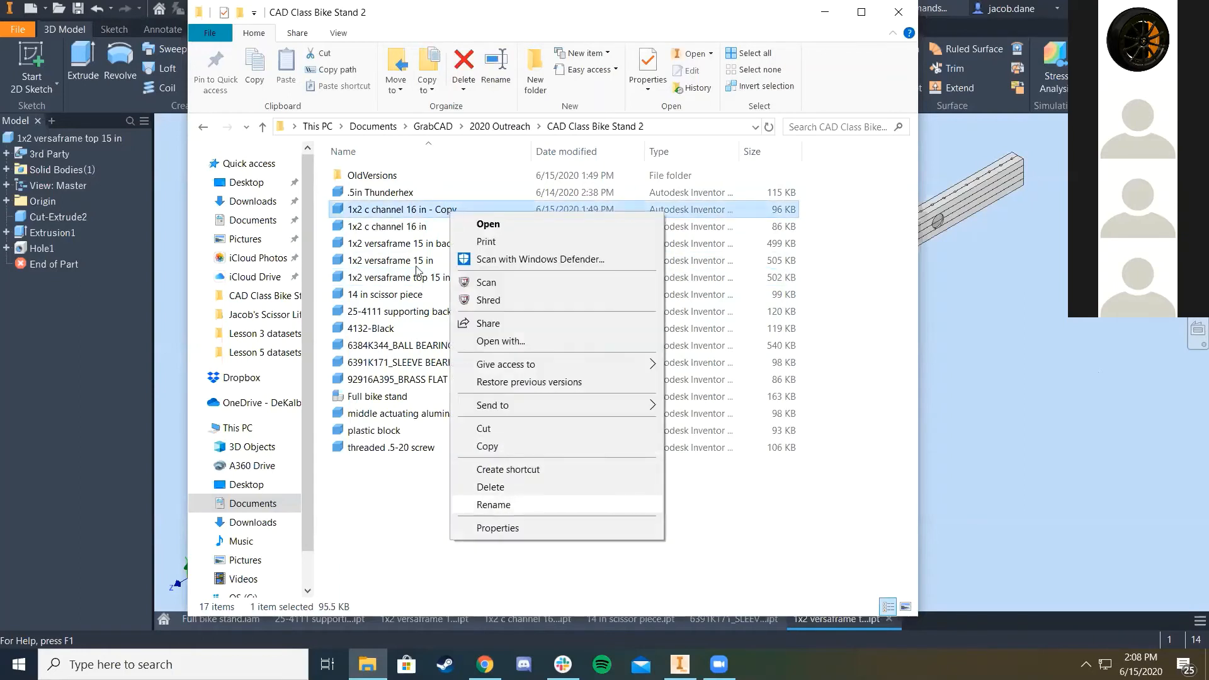
pyautogui.click(507, 504)
pyautogui.click(467, 205)
pyautogui.press('BackSpace')
pyautogui.press('BackSpace')
pyautogui.press('BackSpace')
pyautogui.press('BackSpace')
pyautogui.press('BackSpace')
pyautogui.press('BackSpace')
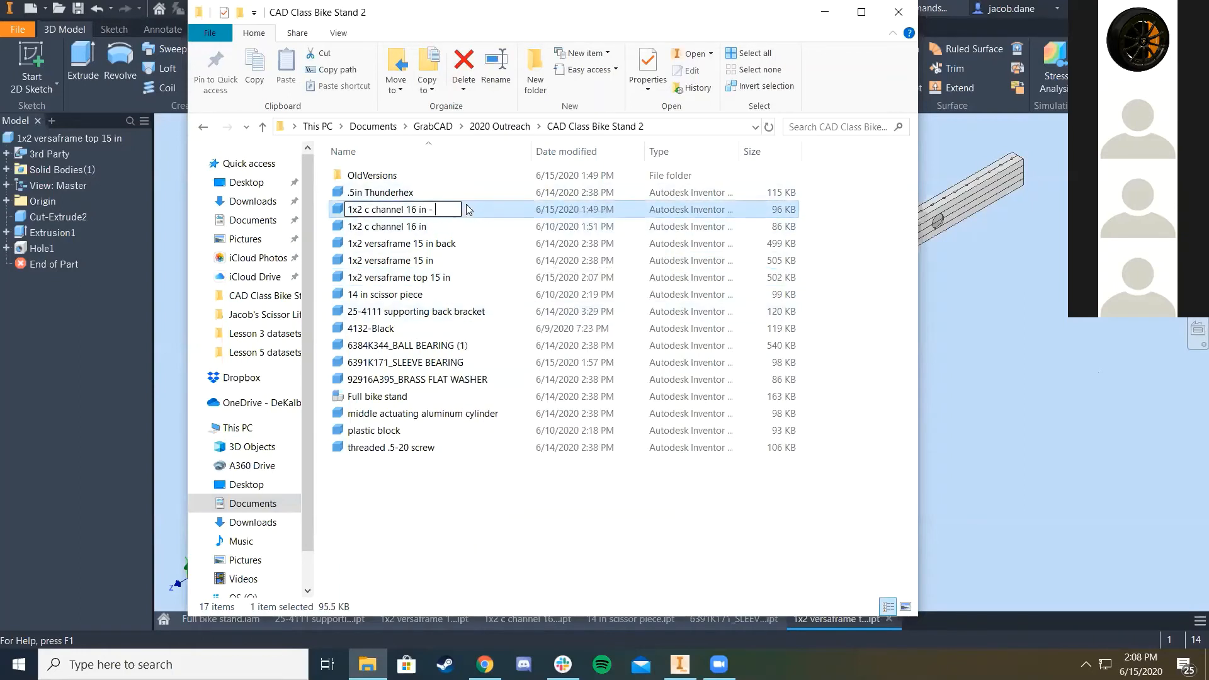
pyautogui.write('w hoe')
pyautogui.press('BackSpace')
pyautogui.write('le')
pyautogui.press('Return')
pyautogui.click(423, 244)
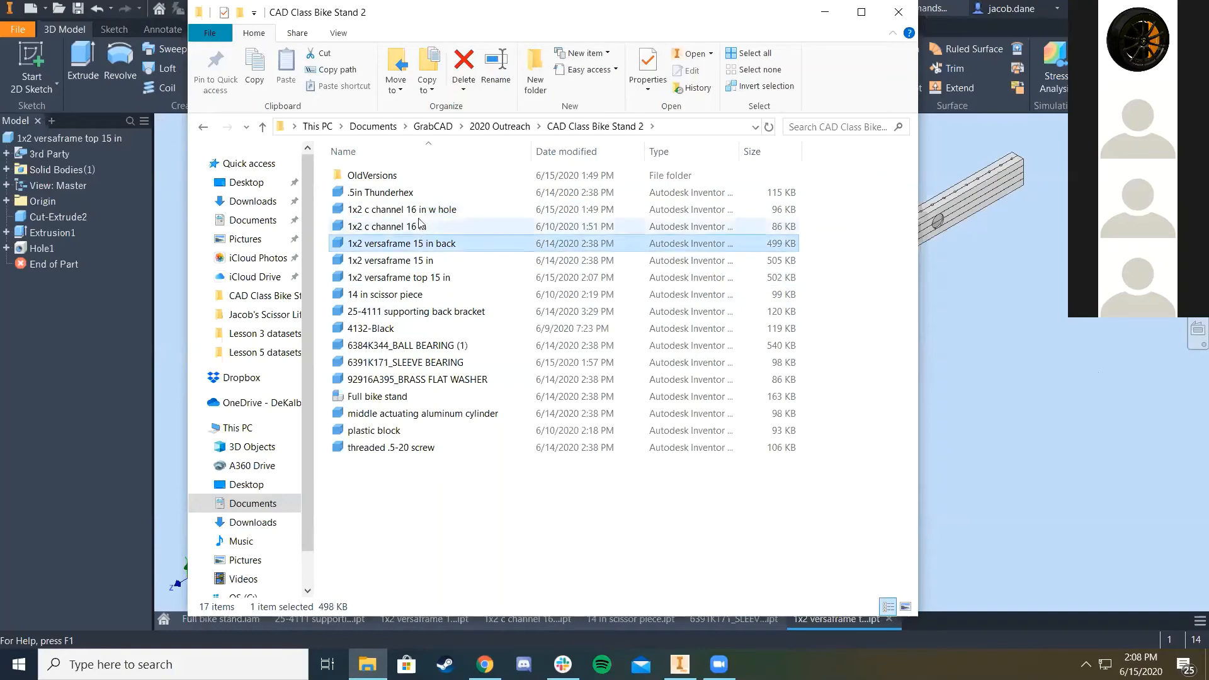
pyautogui.click(420, 226)
# Step: Back in Inventor, delete the Hole1 feature and its consumed sketch from the 1x2 versaframe top 15 in part
pyautogui.click(986, 300)
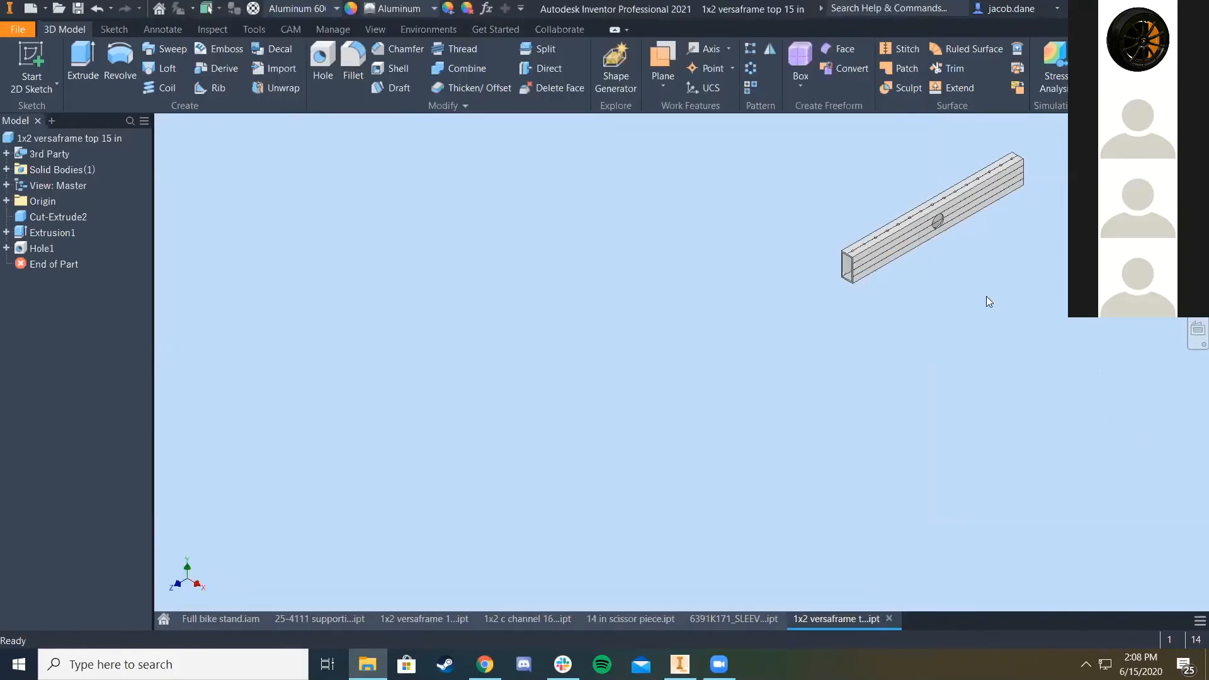
pyautogui.moveTo(913, 261); pyautogui.dragTo(769, 353, button='middle')
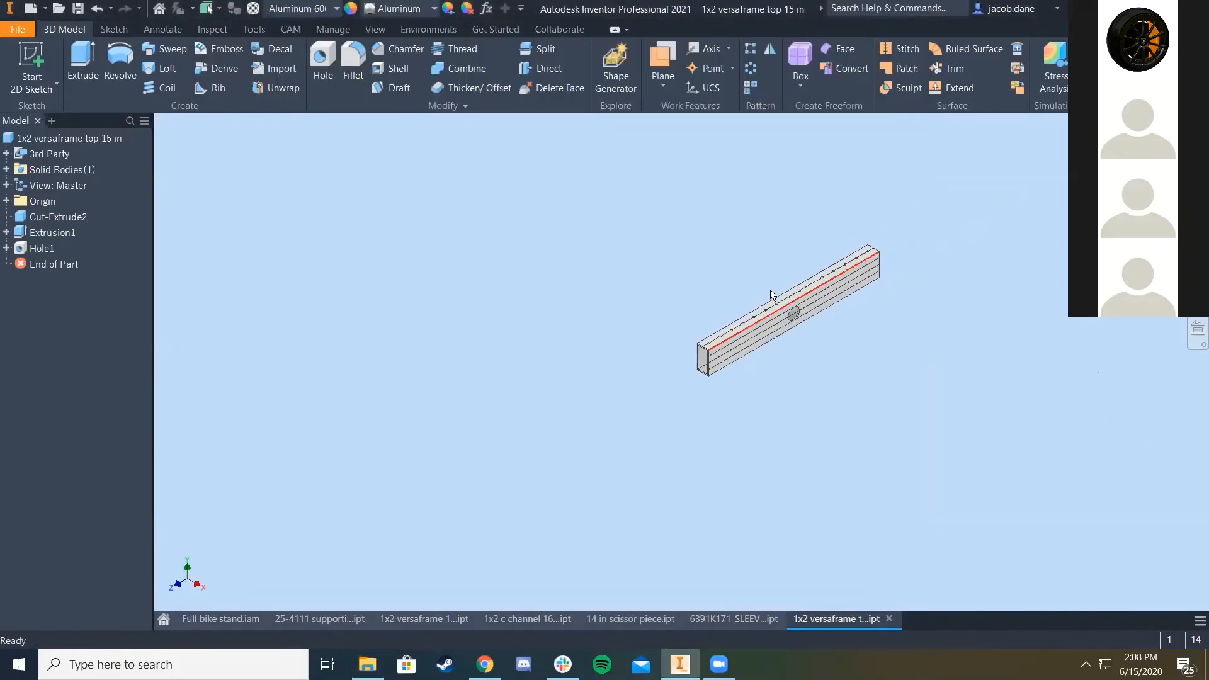
pyautogui.scroll(10, 829, 342)
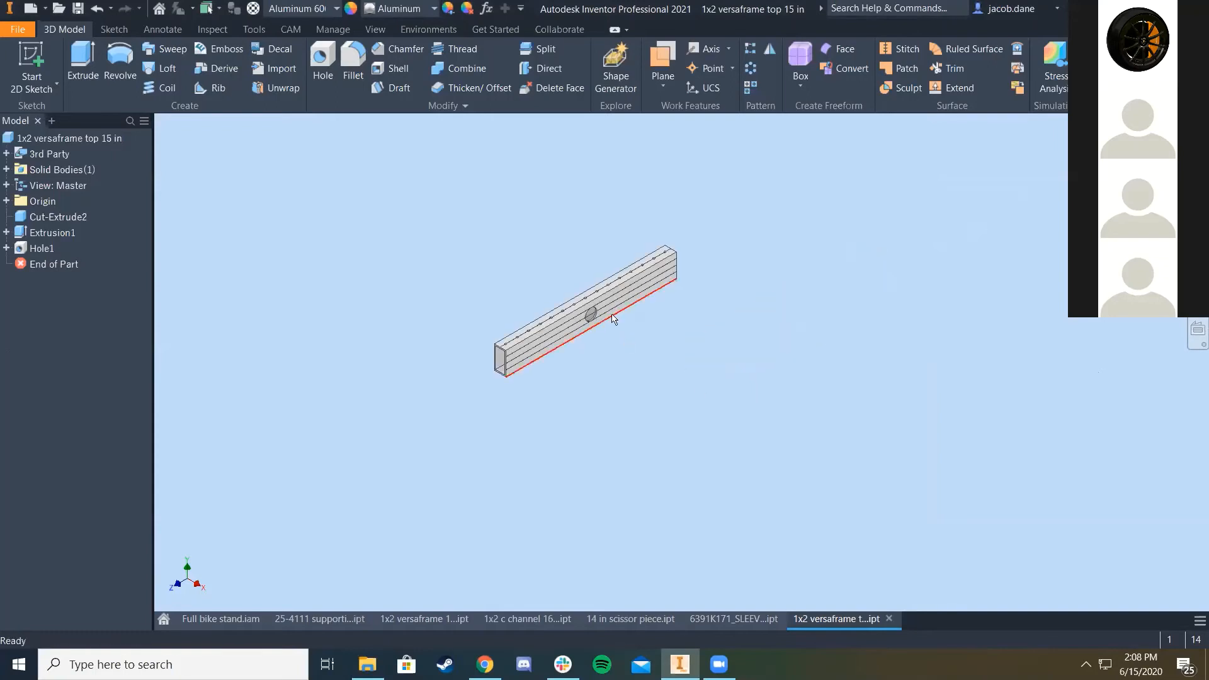
pyautogui.rightClick(43, 249)
pyautogui.click(71, 291)
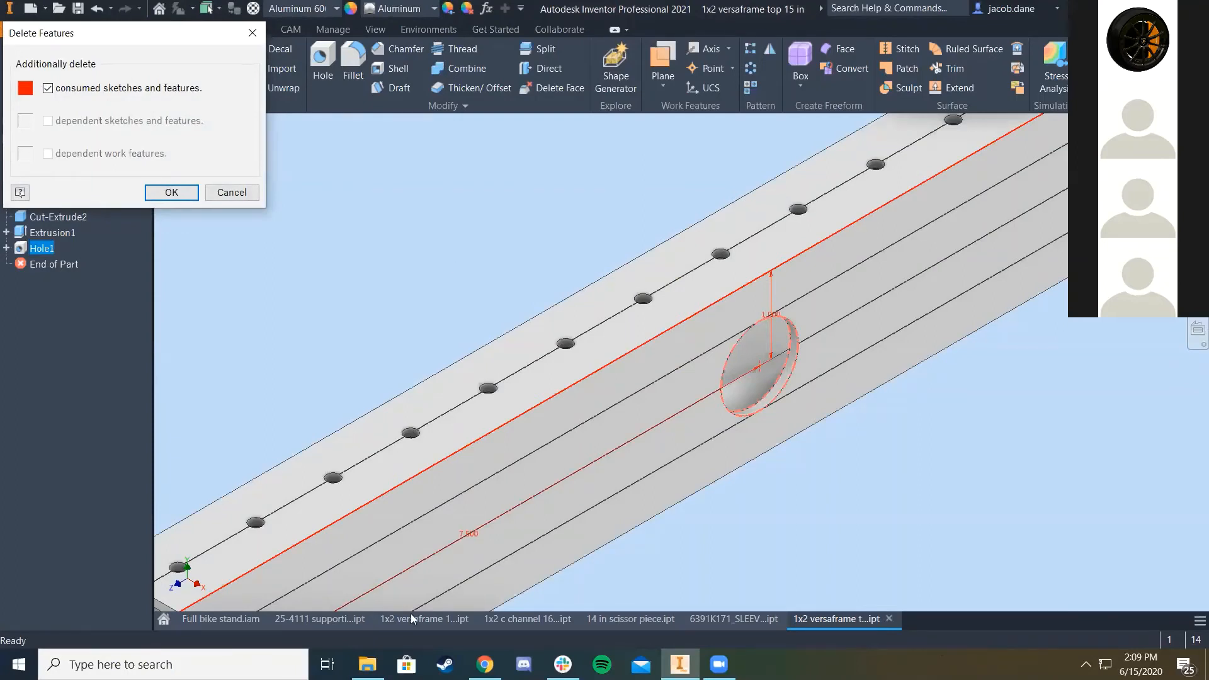
pyautogui.click(172, 192)
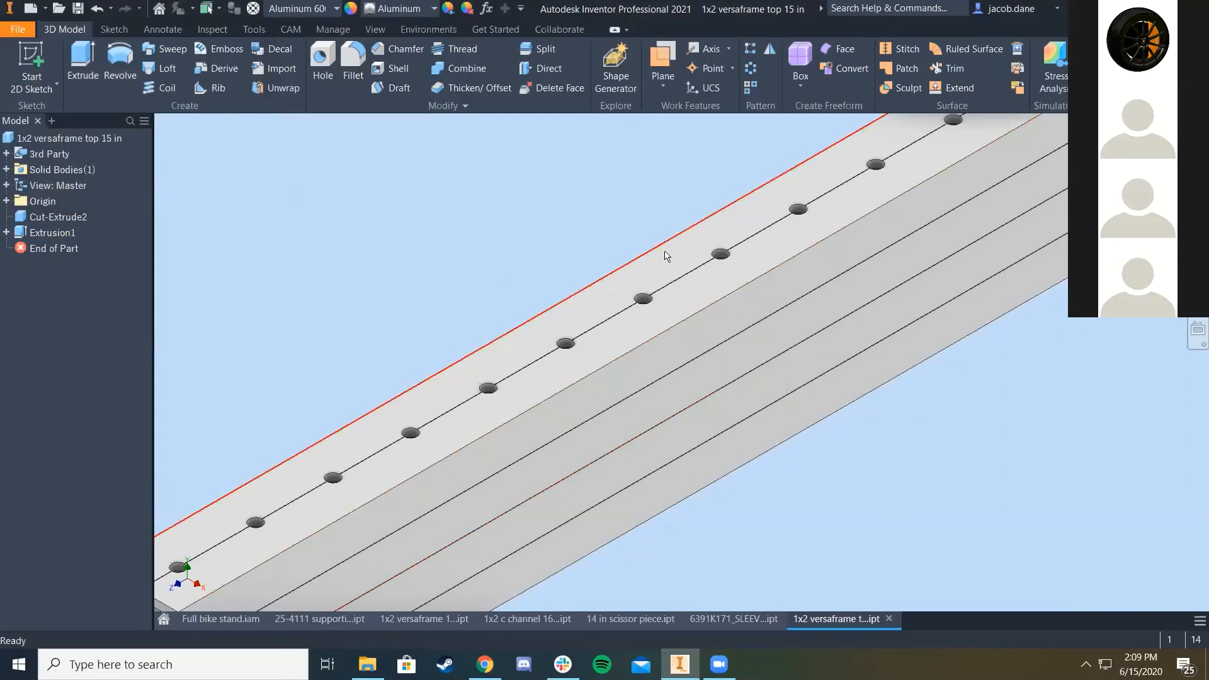
pyautogui.scroll(5, 629, 280)
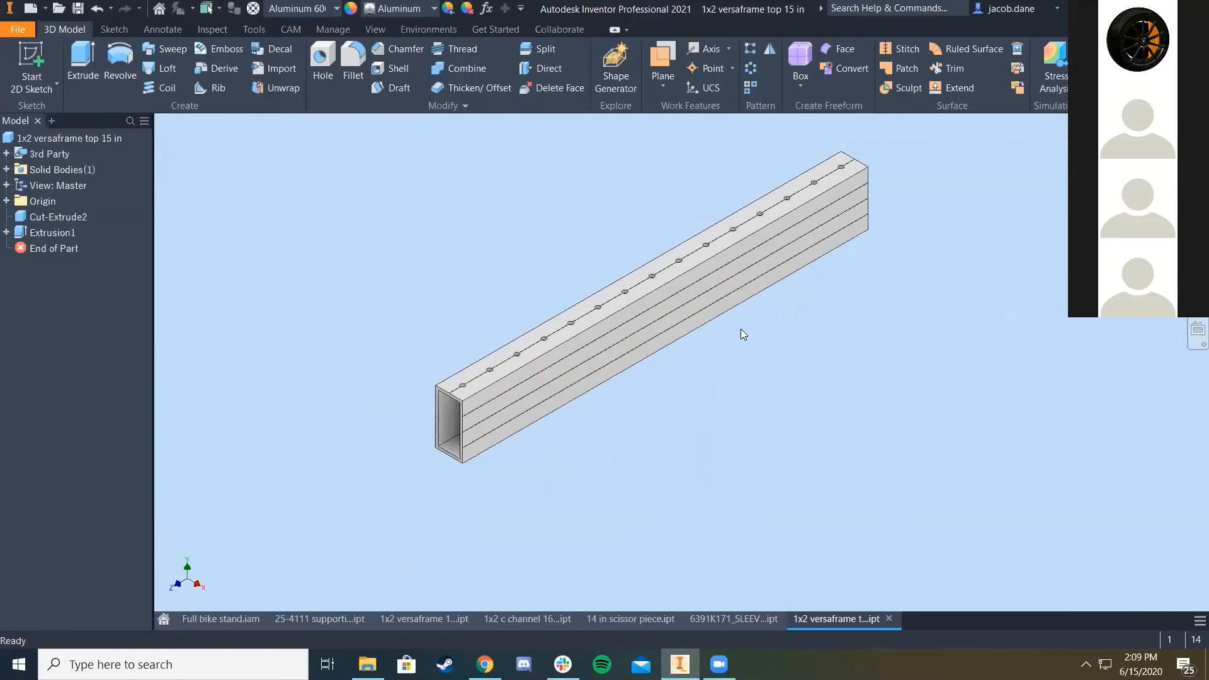
pyautogui.scroll(4, 740, 328)
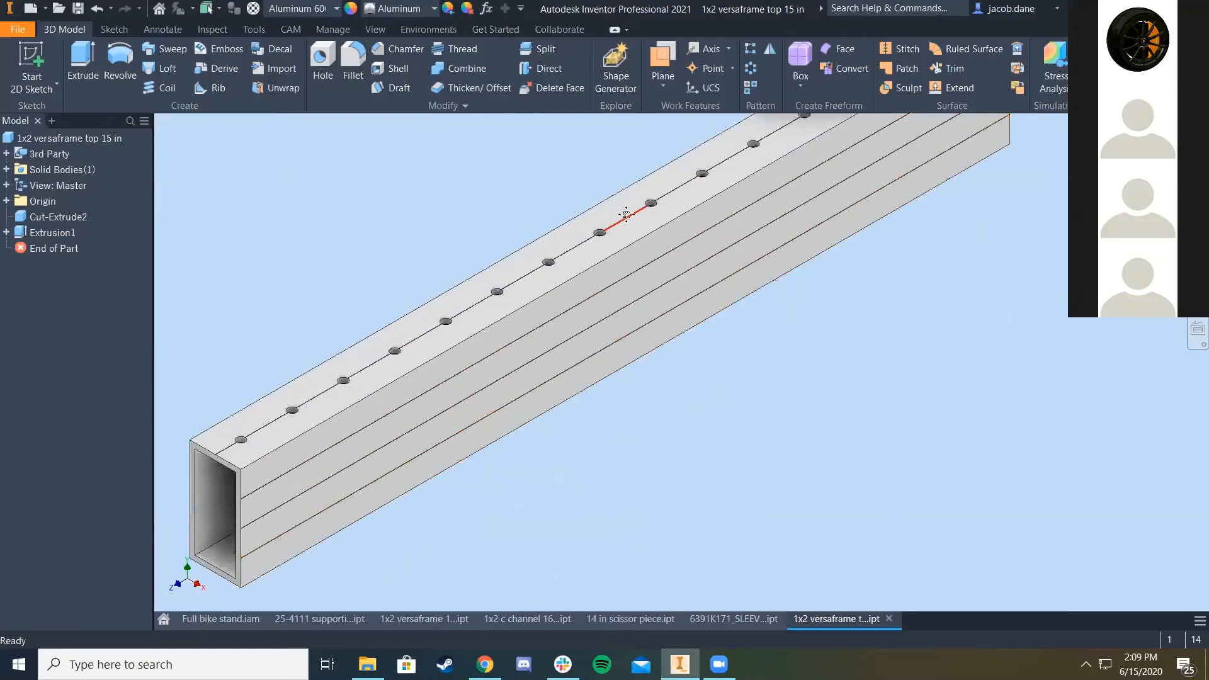
pyautogui.scroll(-2, 655, 195)
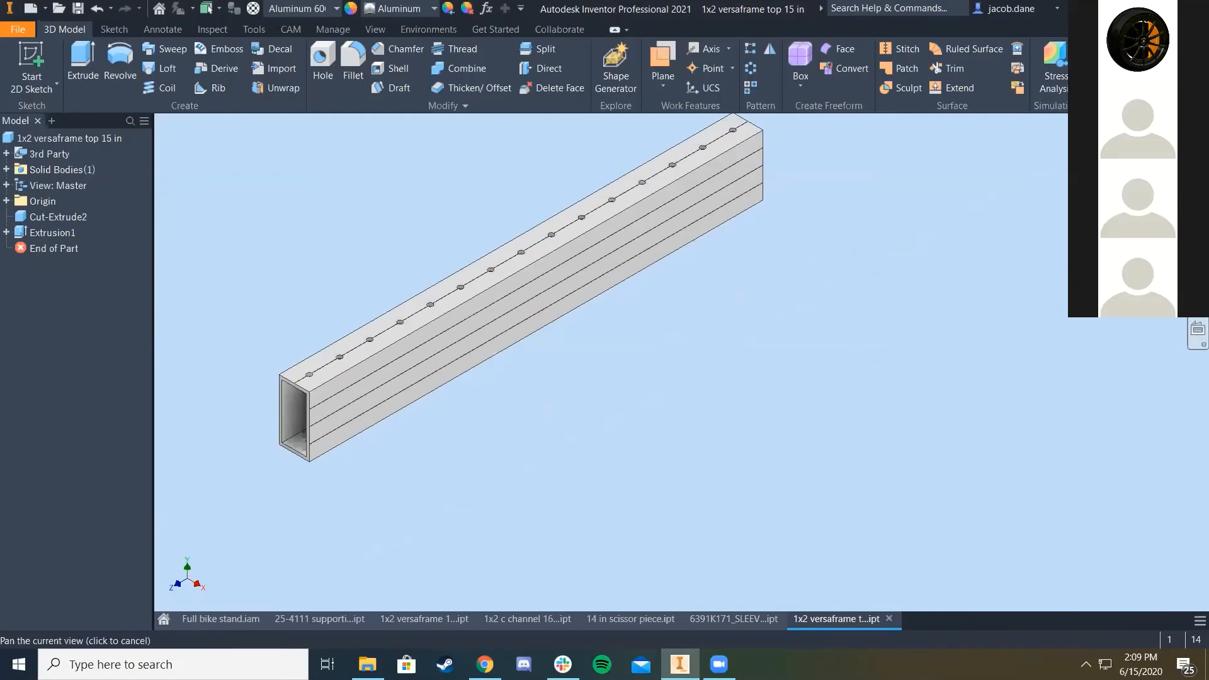
pyautogui.press('F6')
pyautogui.moveTo(285, 261); pyautogui.dragTo(175, 255, button='middle')
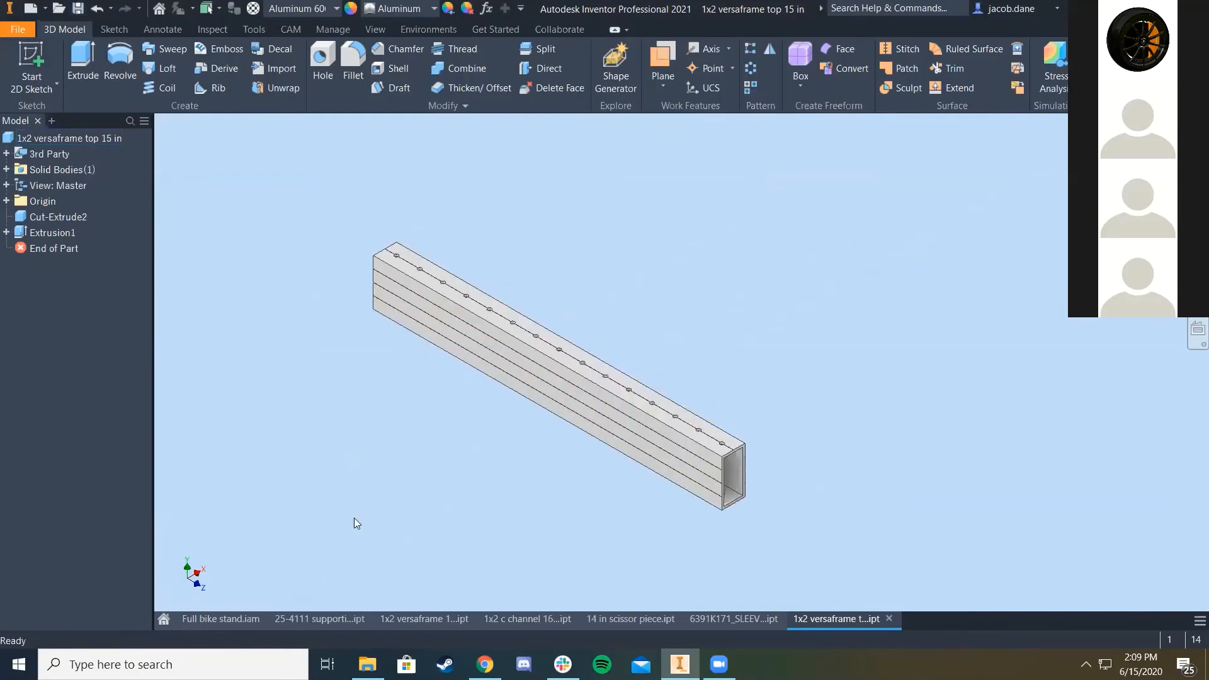
# Step: In the Full bike stand assembly, replace the pasted frame's back tube with 1x2 versaframe top 15 in, accepting the replacement
pyautogui.click(220, 620)
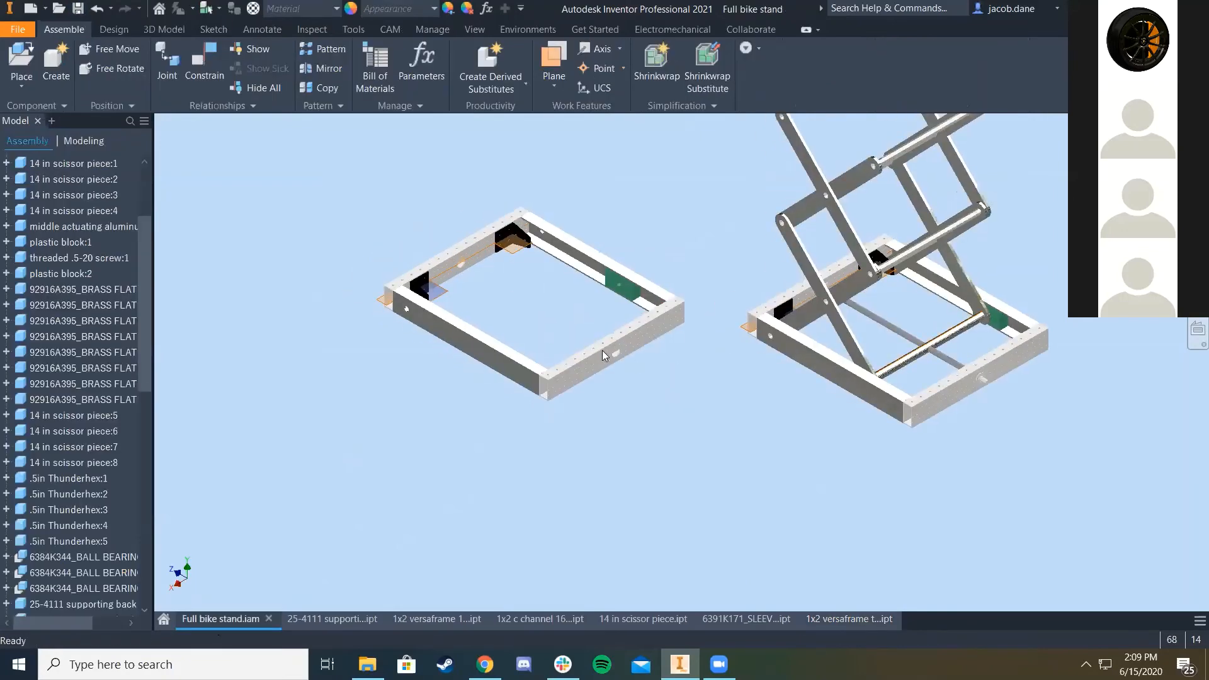
pyautogui.click(461, 250)
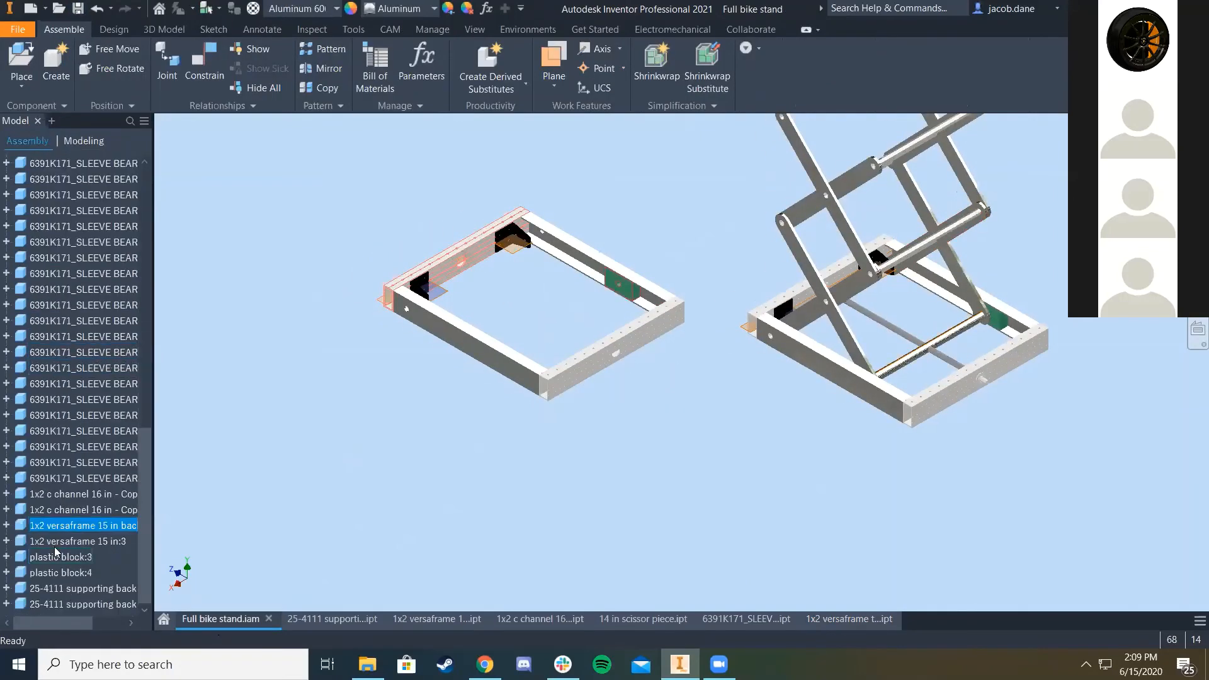
pyautogui.keyDown('ctrl'); pyautogui.click(608, 362); pyautogui.keyUp('ctrl')
pyautogui.click(485, 291)
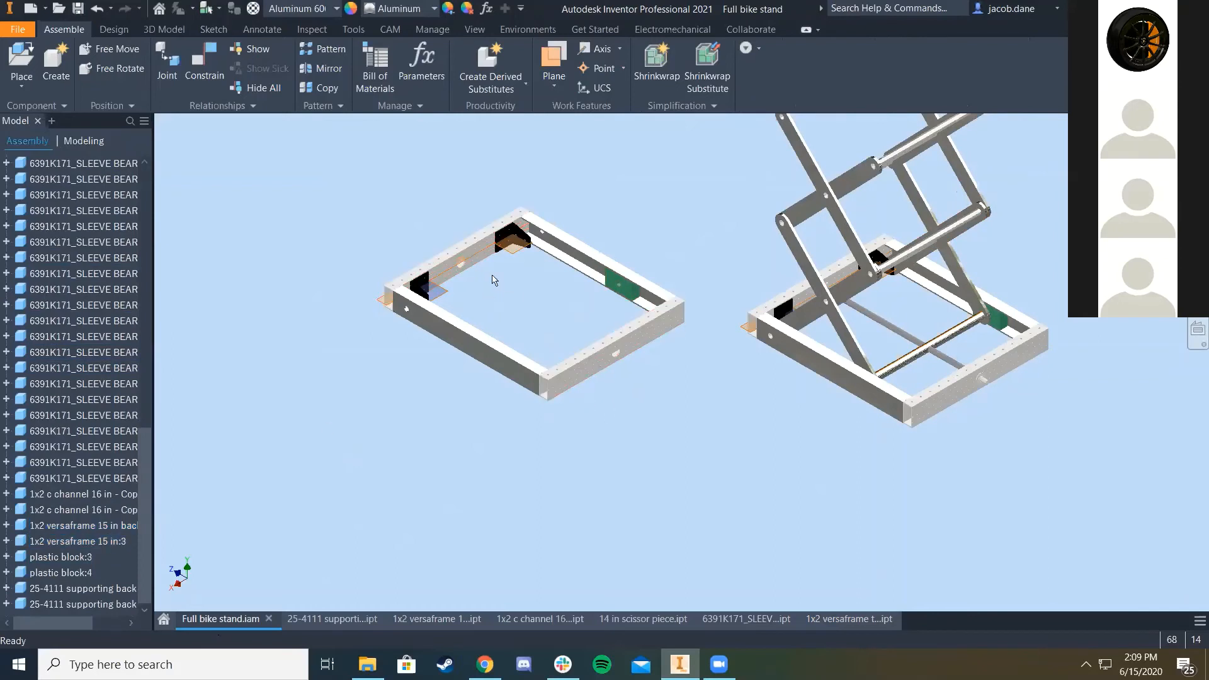
pyautogui.click(85, 526)
pyautogui.rightClick(85, 528)
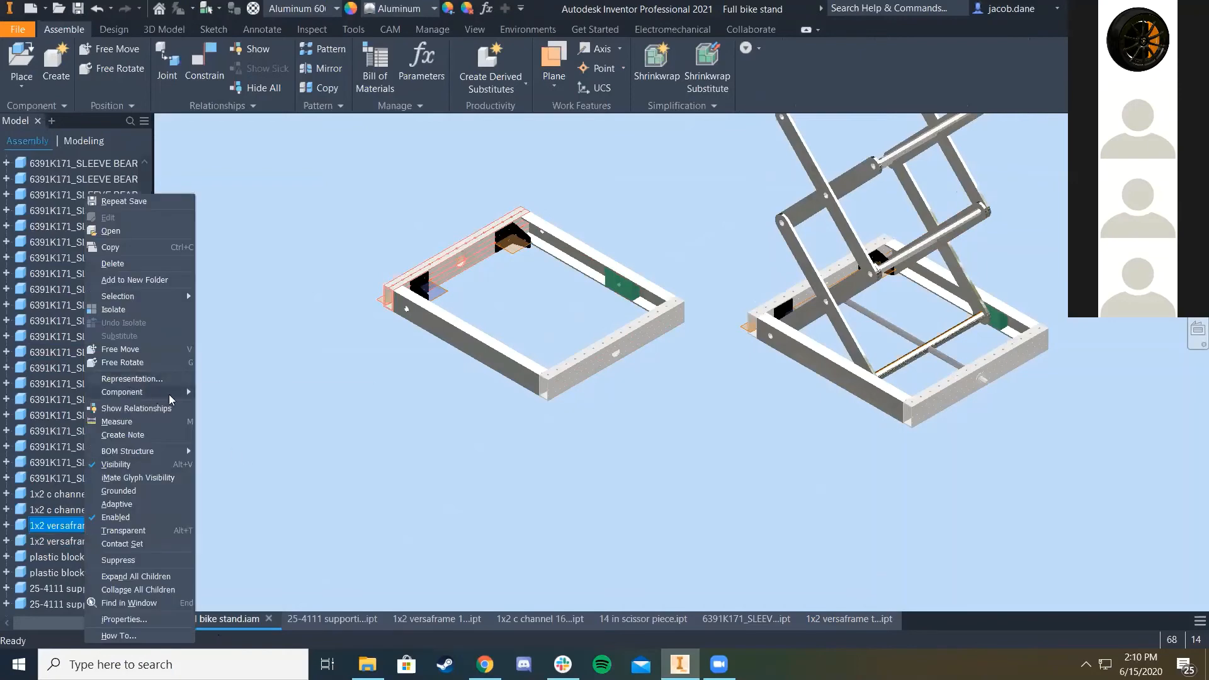
pyautogui.moveTo(170, 394)
pyautogui.click(234, 449)
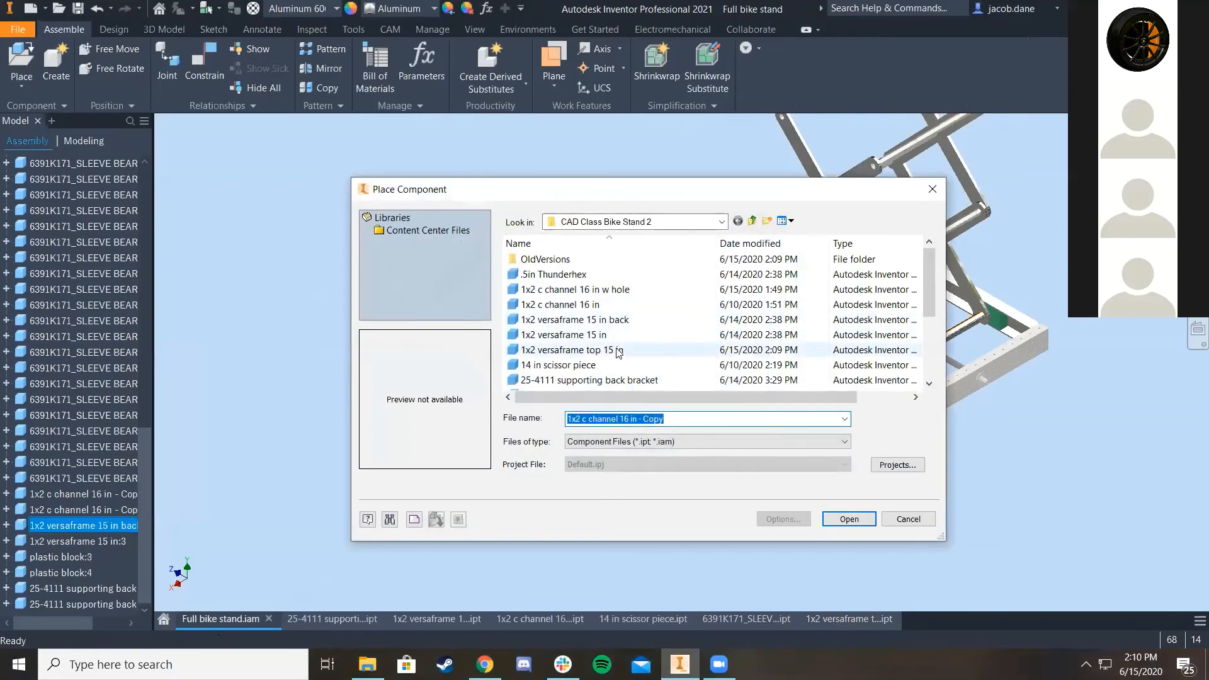
pyautogui.click(615, 350)
pyautogui.press('Return')
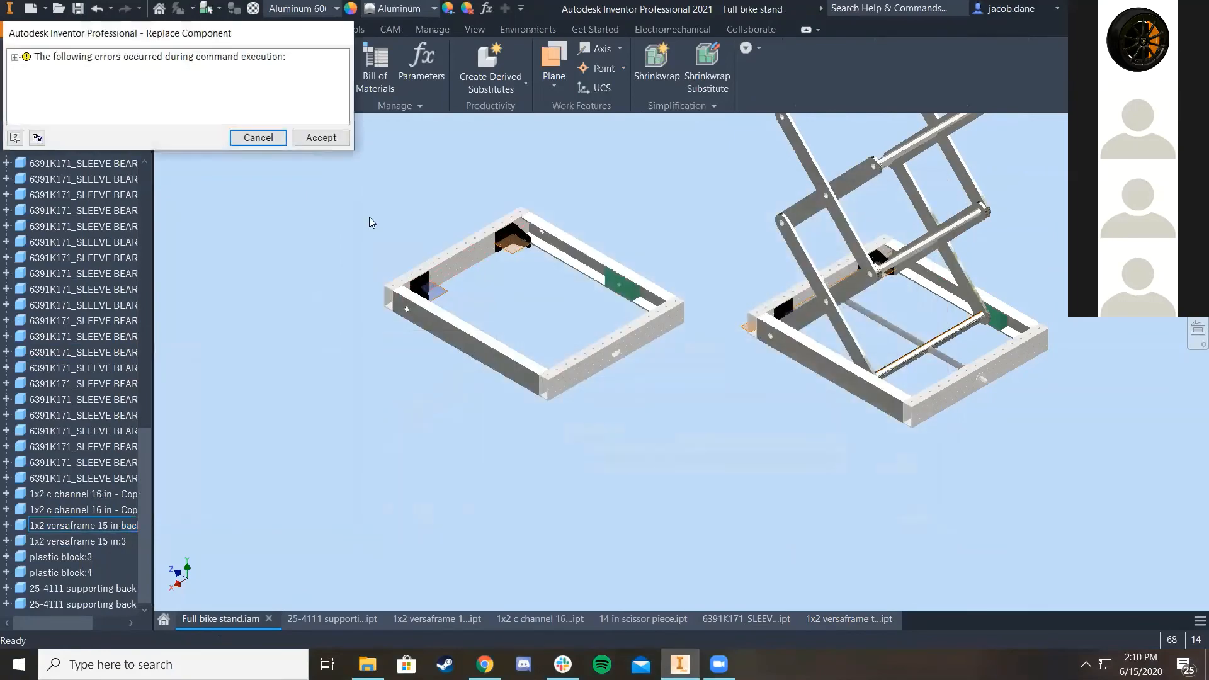
pyautogui.click(320, 138)
# Step: Test whether the replaced back tube moves and list its assembly constraints
pyautogui.scroll(5, 422, 237)
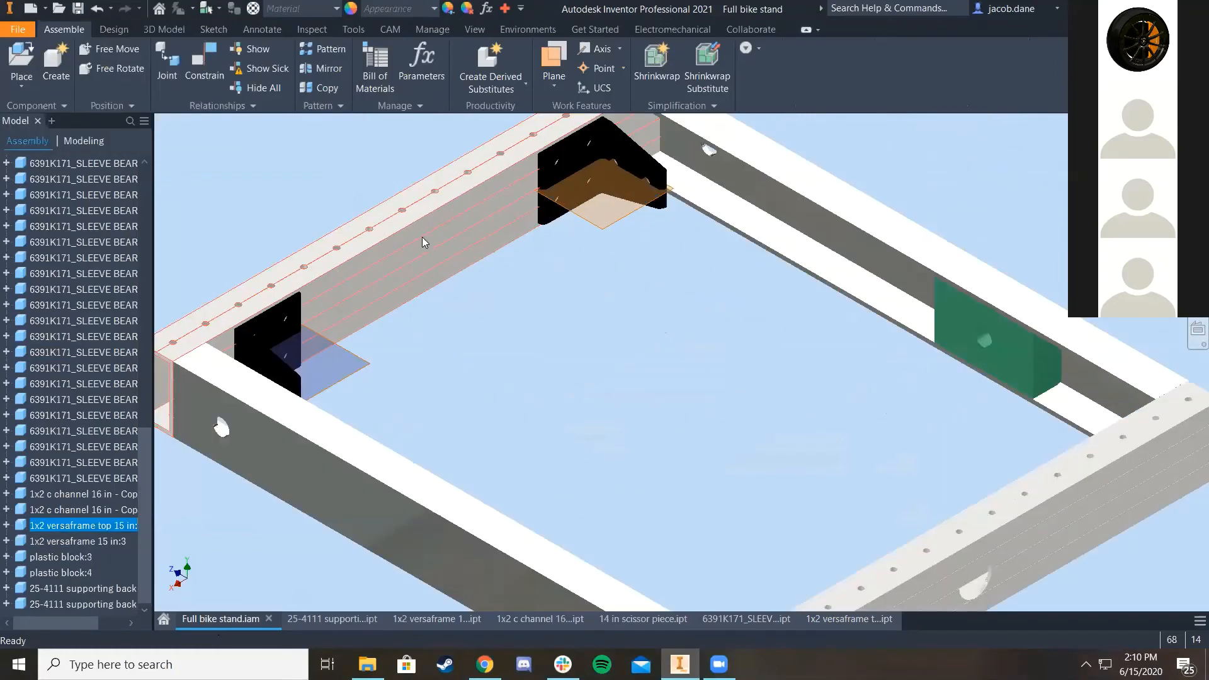
pyautogui.moveTo(422, 237); pyautogui.dragTo(392, 282)
pyautogui.scroll(3, 410, 273)
pyautogui.scroll(-4, 410, 309)
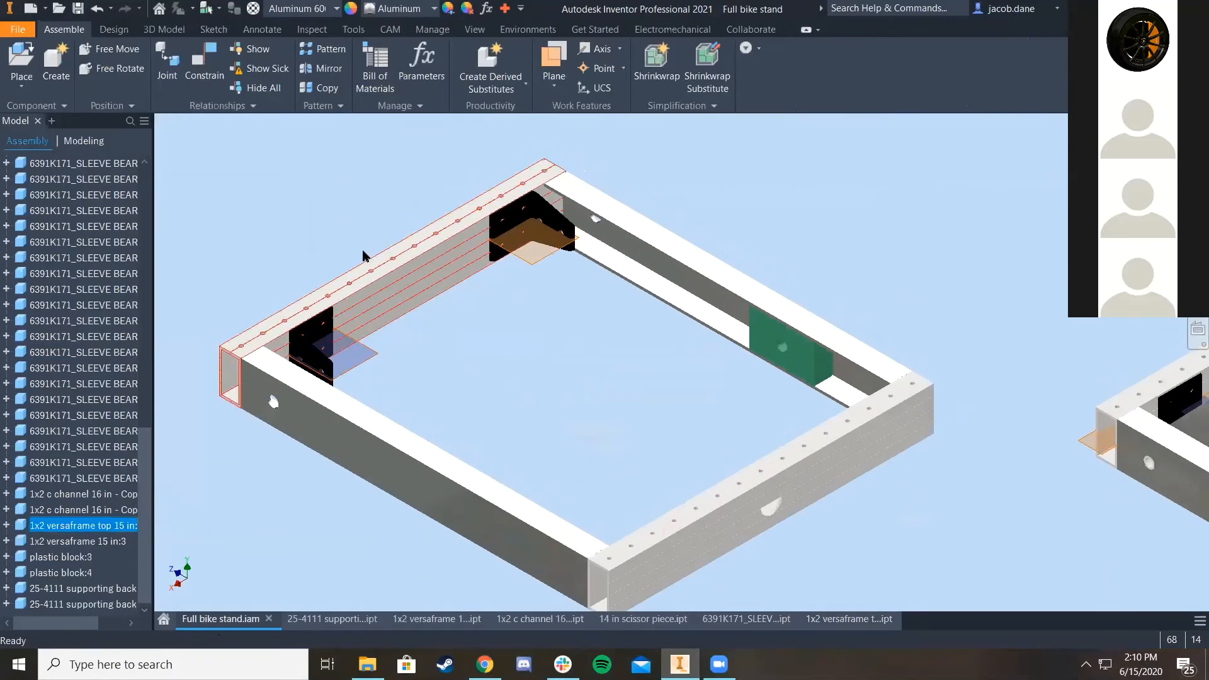
pyautogui.click(7, 525)
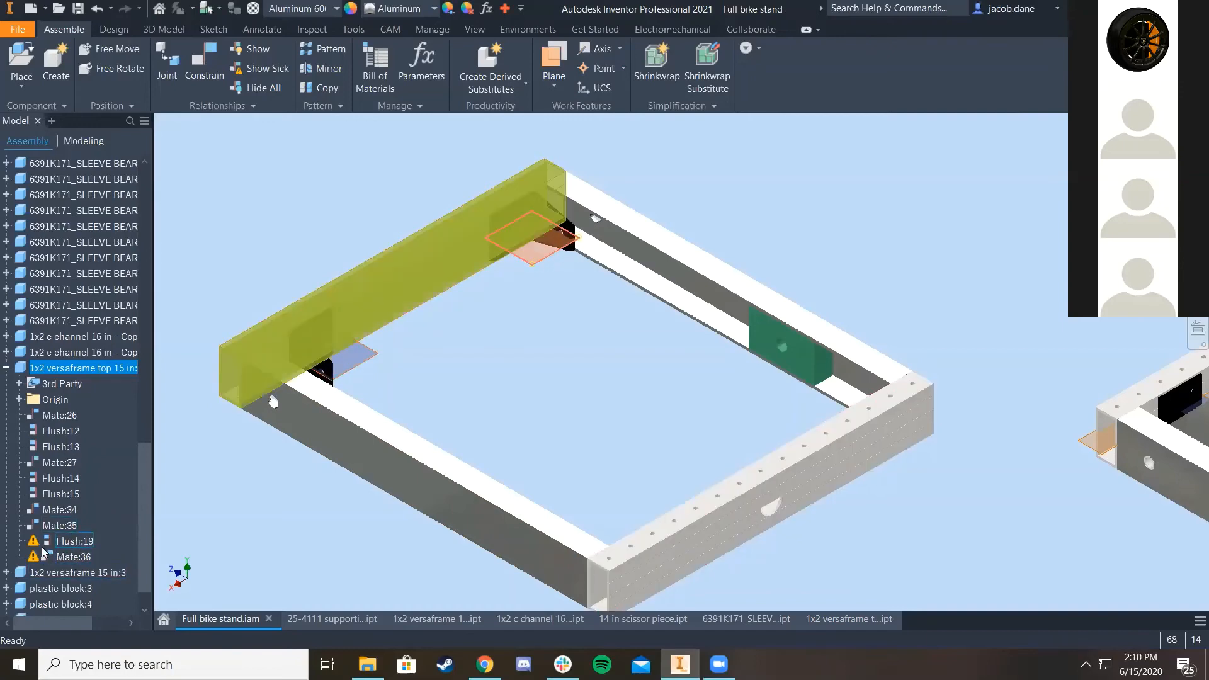
# Step: Test whether the two supporting brackets along the pasted frame's back tube still move
pyautogui.moveTo(312, 330); pyautogui.dragTo(329, 325)
pyautogui.moveTo(535, 220); pyautogui.dragTo(494, 238)
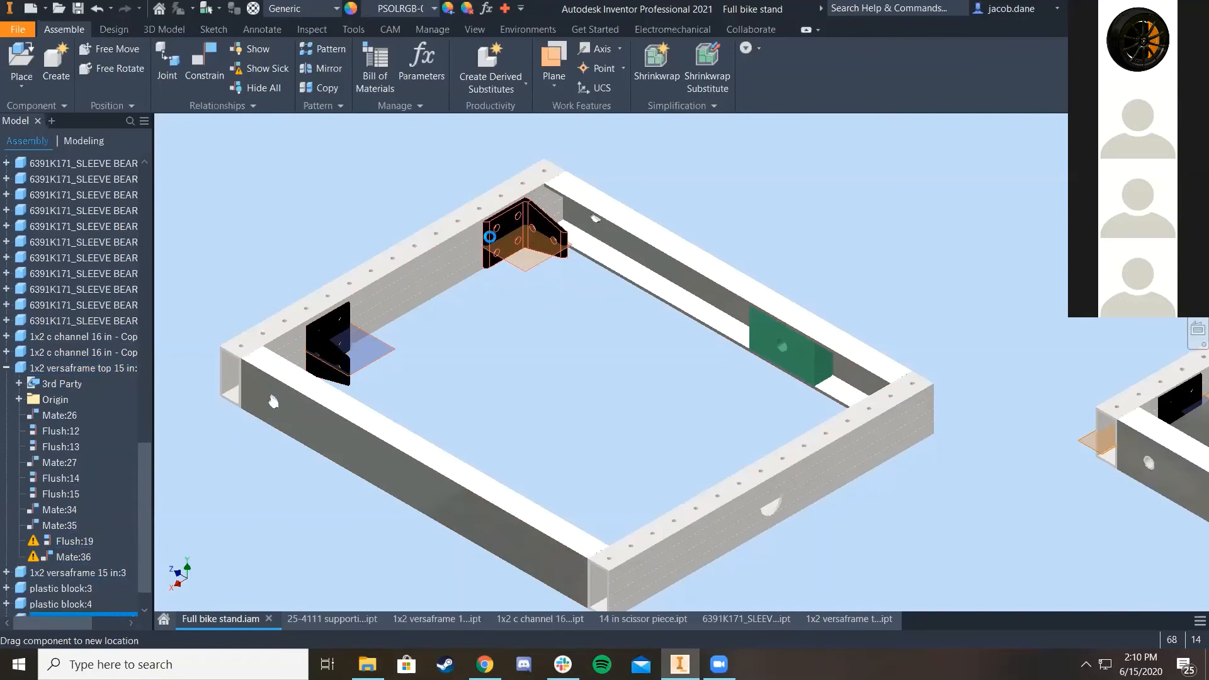
pyautogui.scroll(-5, 403, 322)
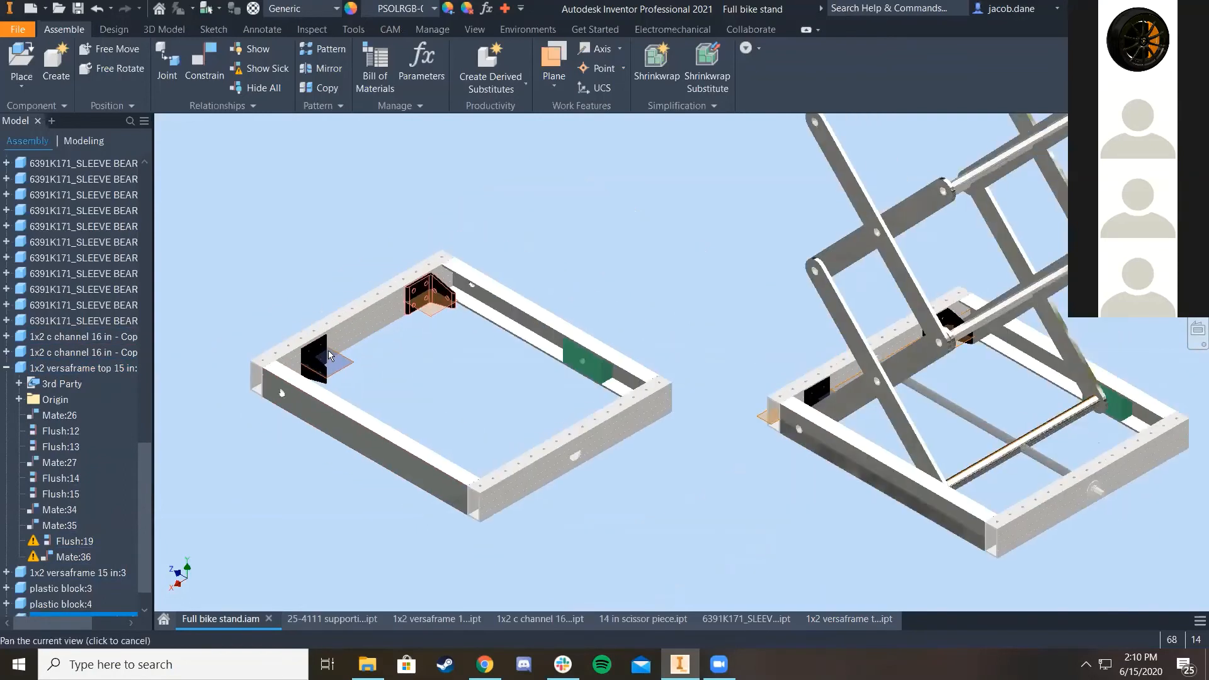
pyautogui.moveTo(417, 287); pyautogui.dragTo(423, 292)
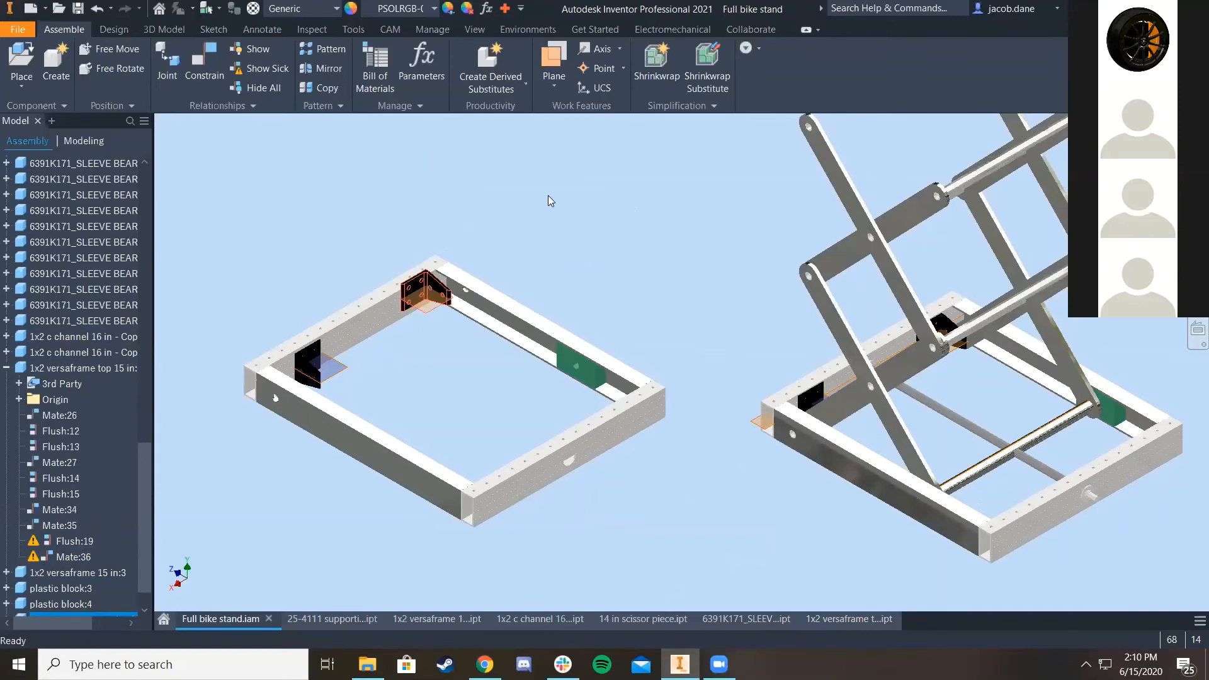
pyautogui.click(581, 211)
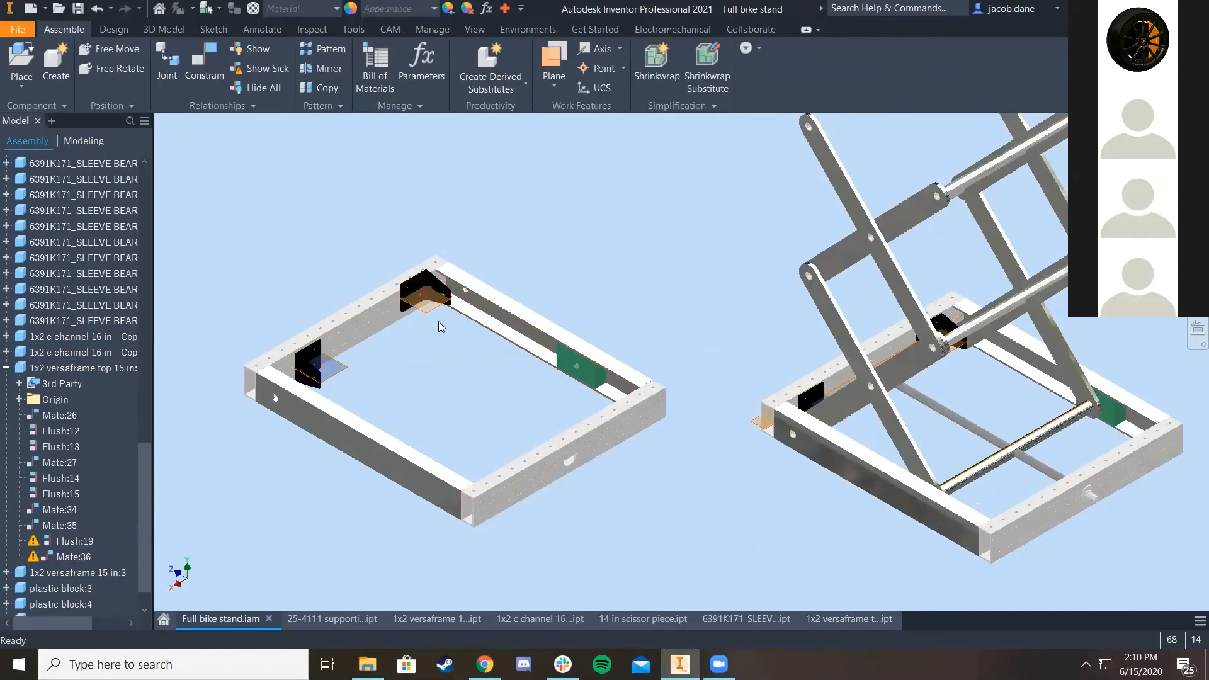
pyautogui.scroll(-3, 465, 390)
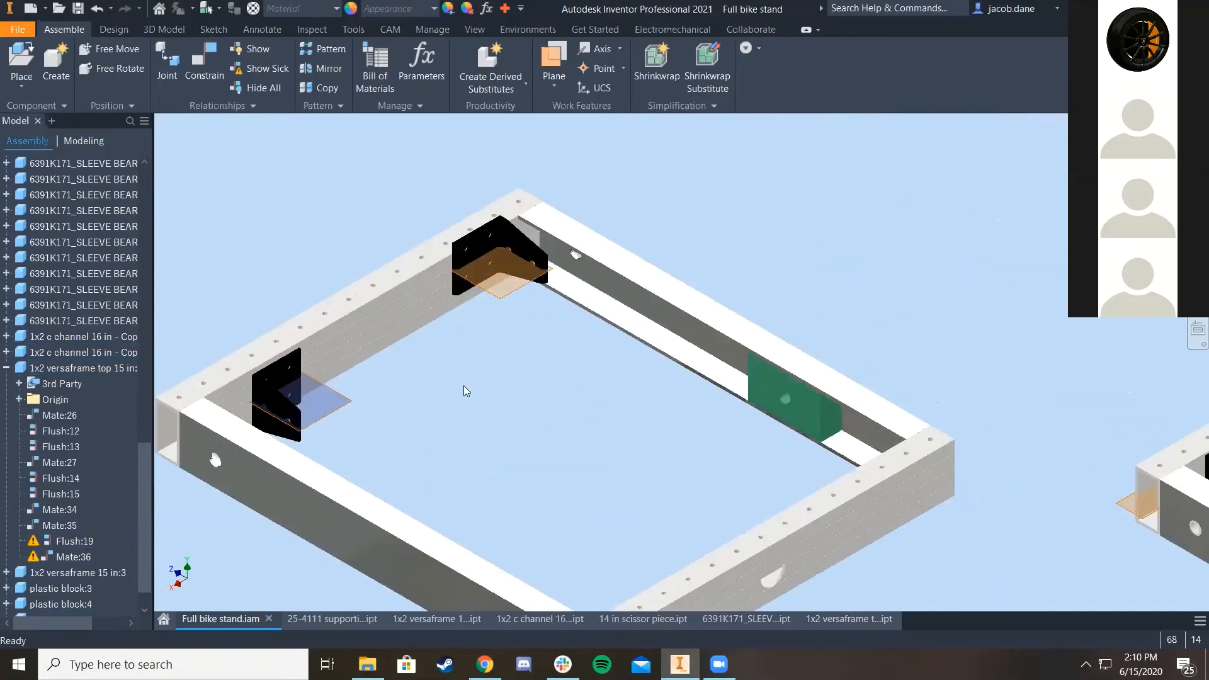
pyautogui.scroll(4, 466, 378)
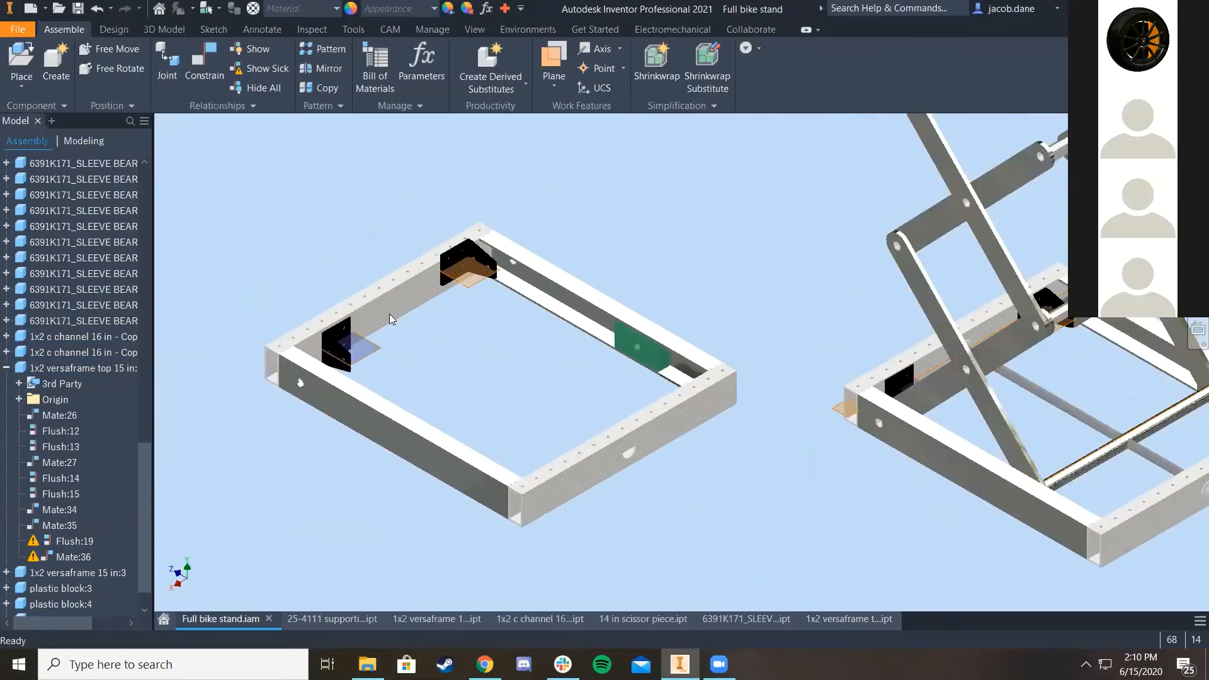
# Step: Delete the failed Flush:19 and Mate:36 constraints from the pasted frame's back tube
pyautogui.click(88, 542)
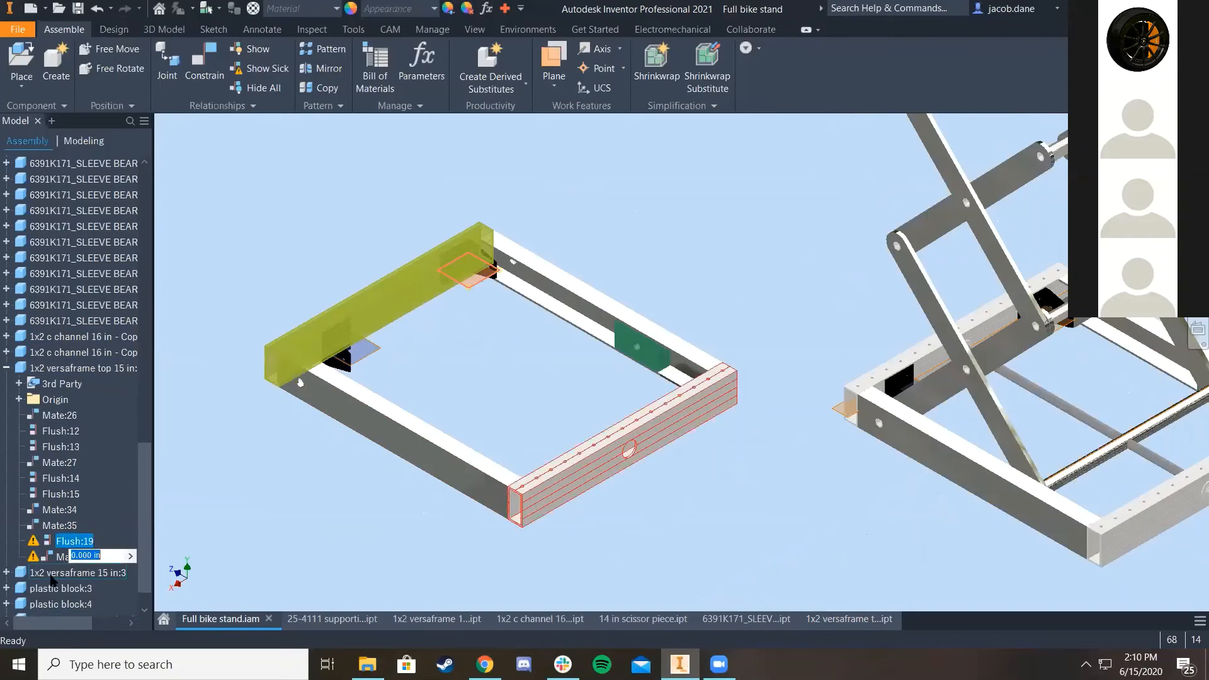
pyautogui.keyDown('ctrl'); pyautogui.click(76, 557); pyautogui.keyUp('ctrl')
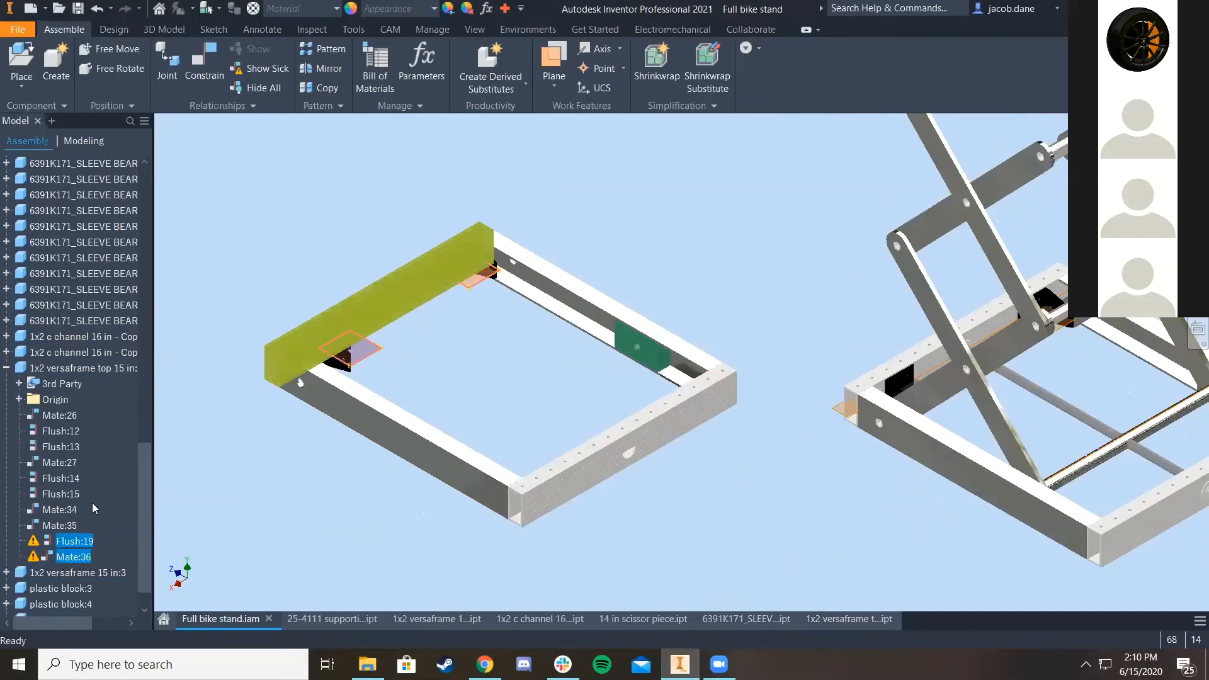
pyautogui.press('Delete')
pyautogui.scroll(2, 490, 432)
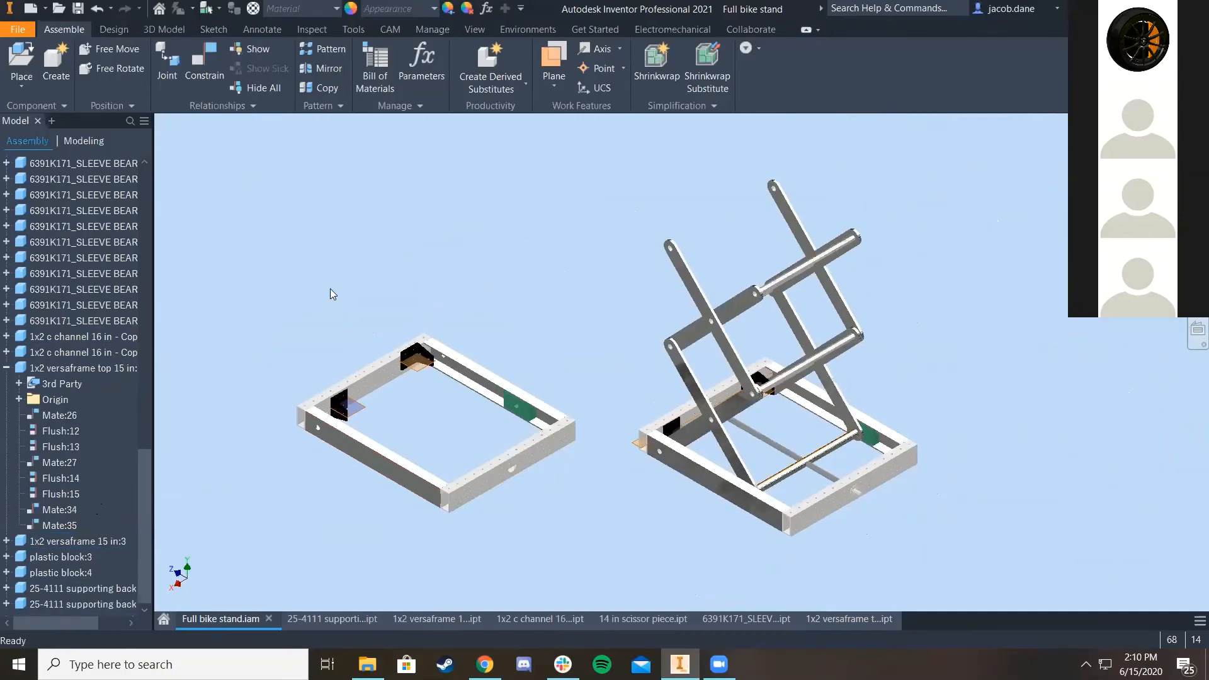
# Step: Replace the pasted frame's front tube, 1x2 versaframe 15 in:3, with 1x2 versaframe top 15 in
pyautogui.click(500, 471)
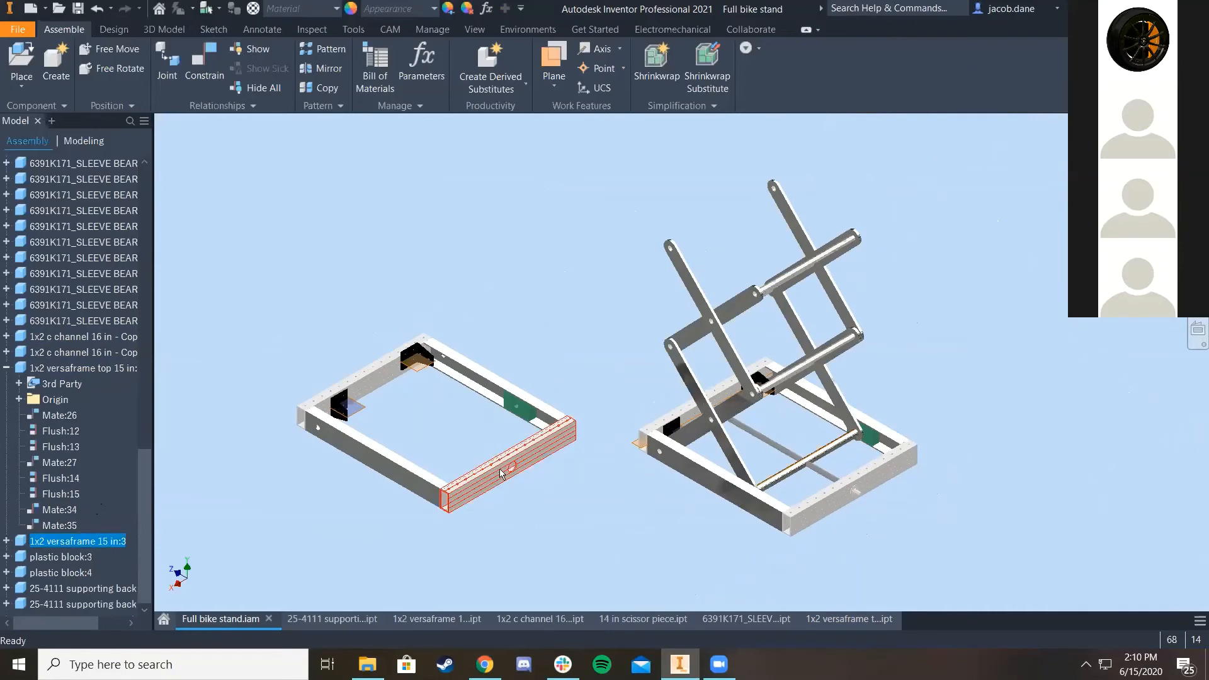
pyautogui.rightClick(102, 542)
pyautogui.click(95, 542)
pyautogui.rightClick(102, 541)
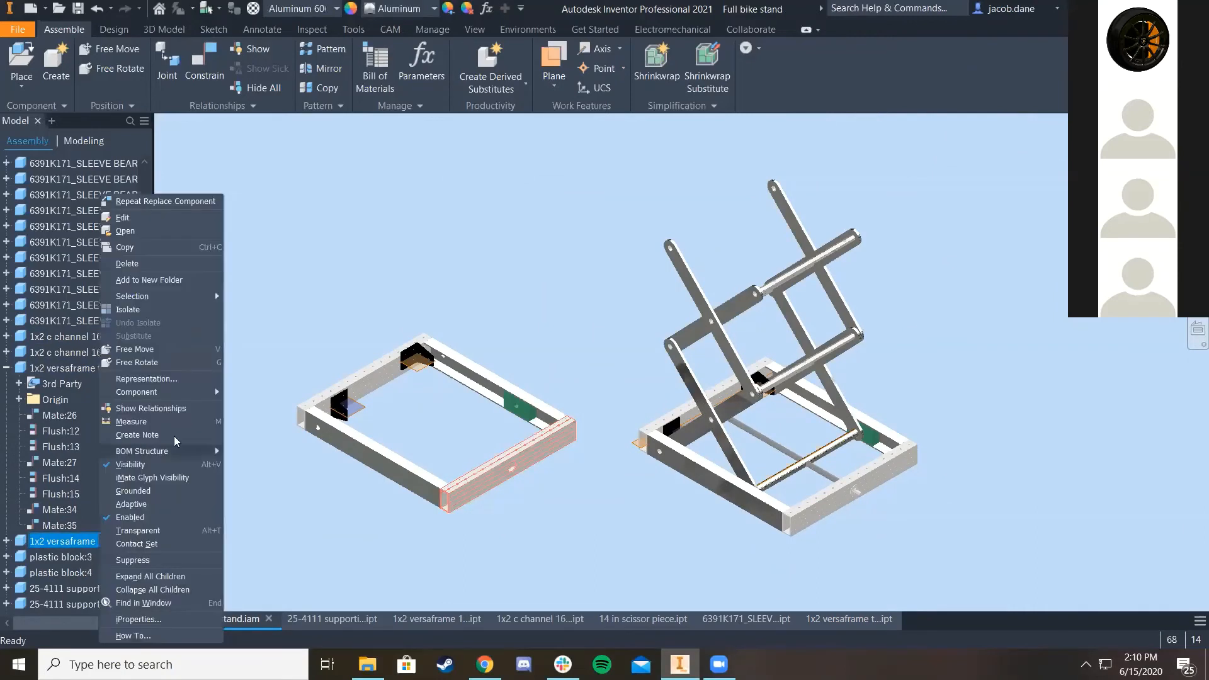
pyautogui.moveTo(175, 390)
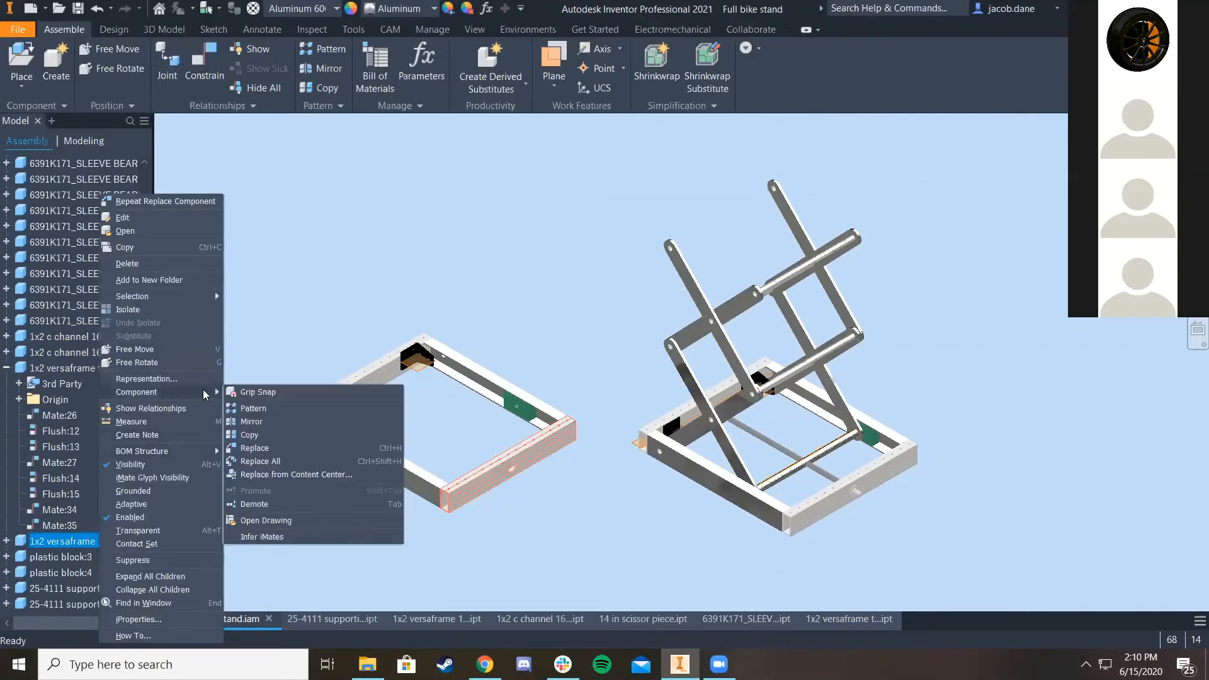
pyautogui.click(245, 447)
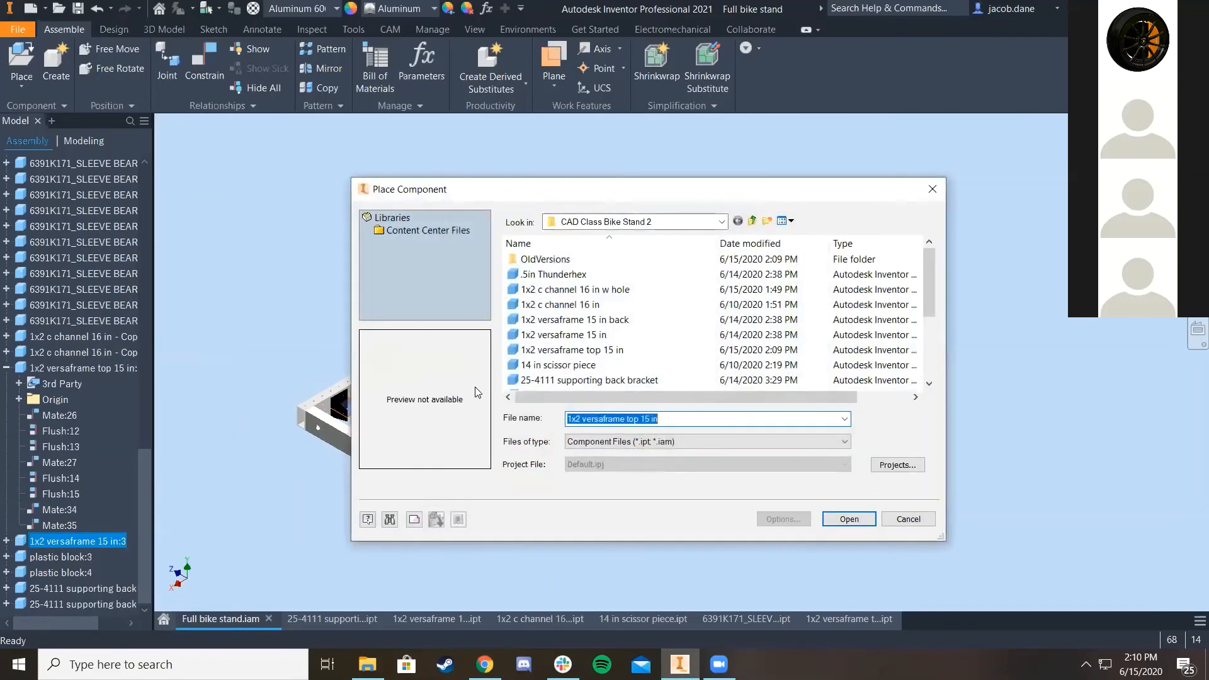
pyautogui.click(639, 352)
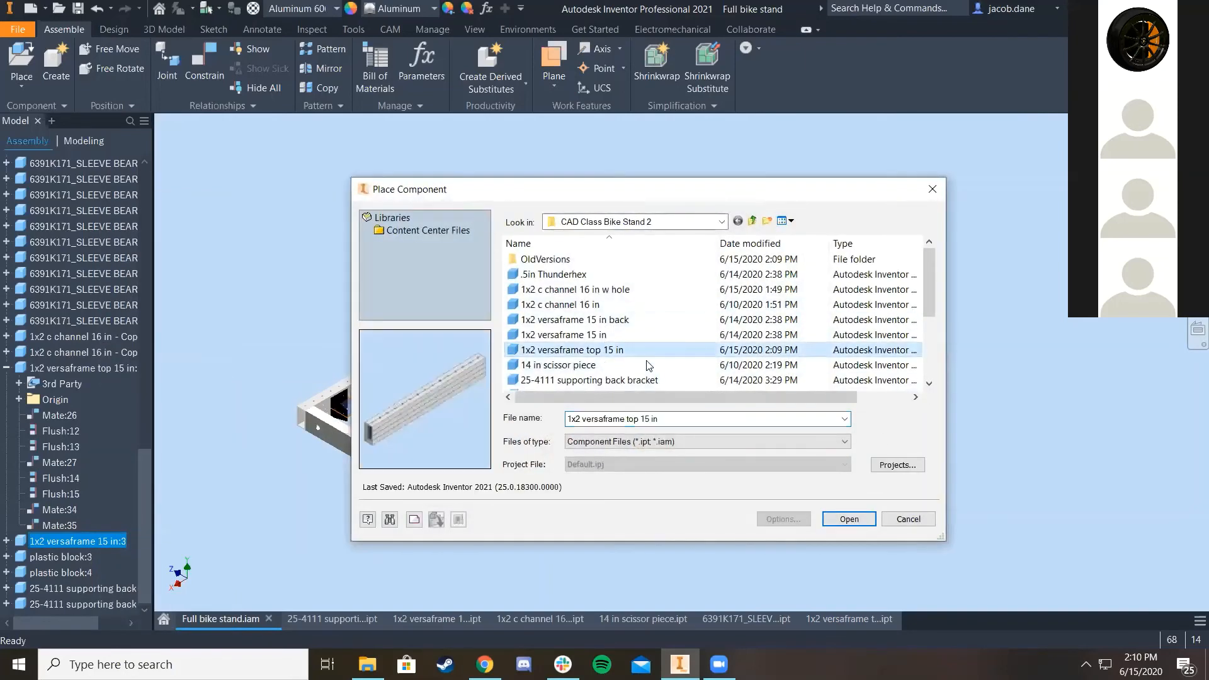
pyautogui.click(861, 520)
pyautogui.scroll(3, 389, 402)
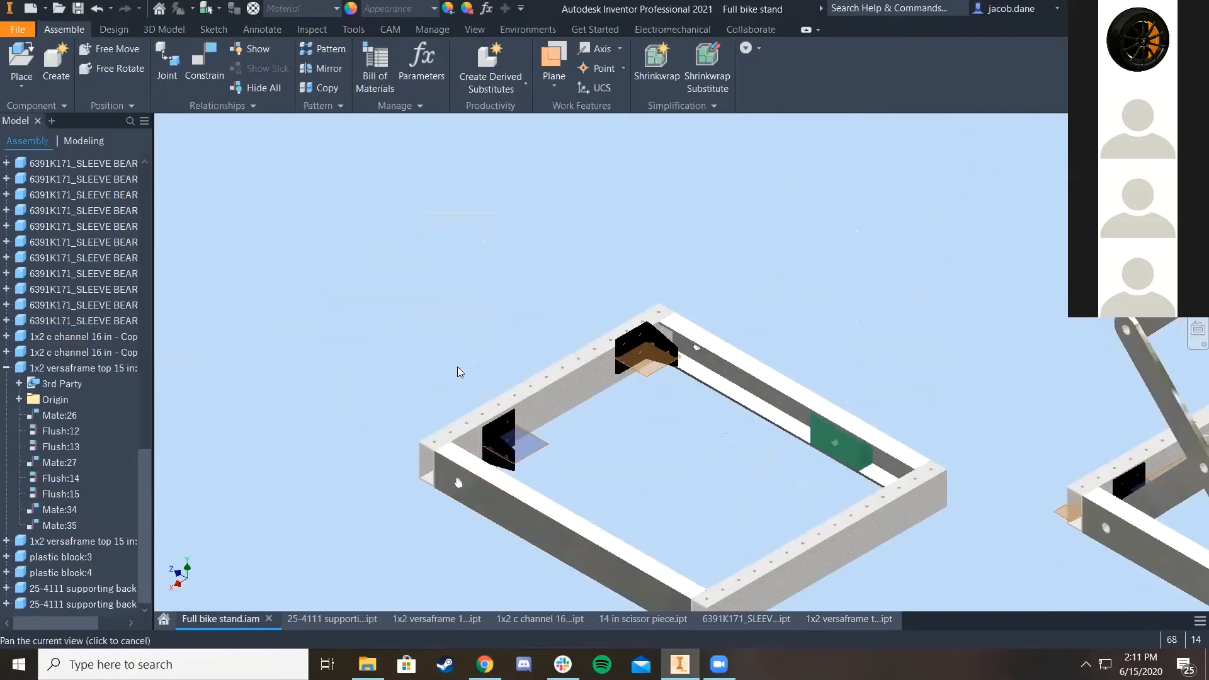
pyautogui.click(204, 67)
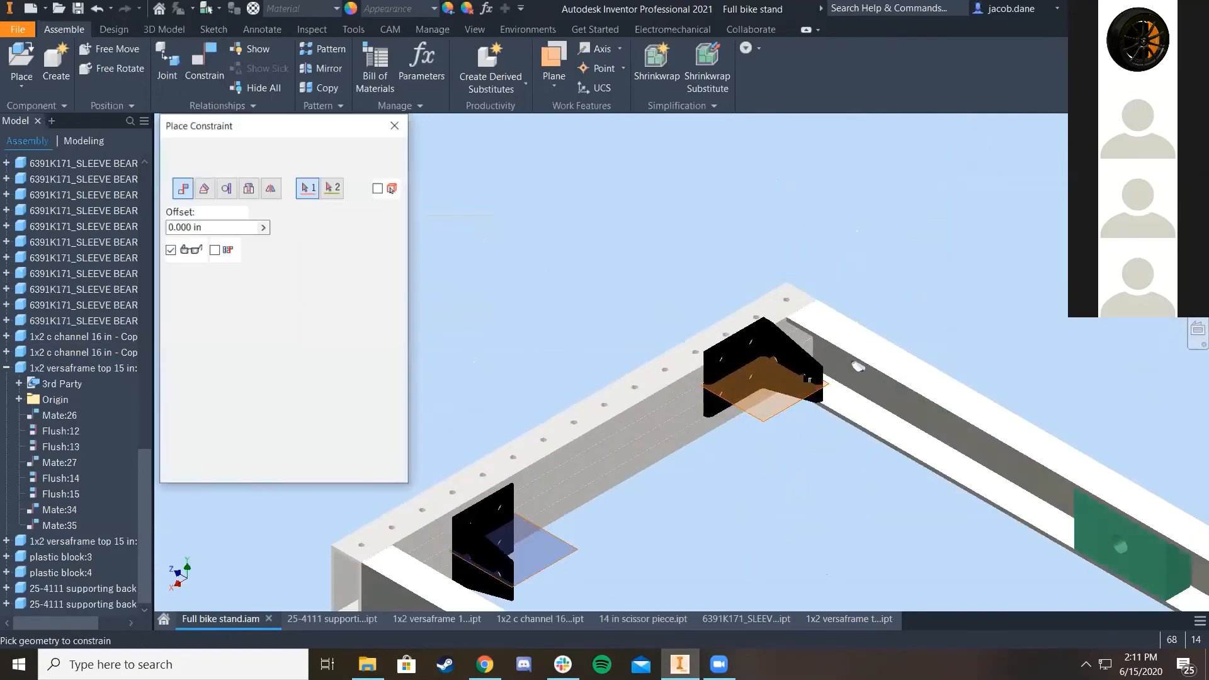
pyautogui.scroll(-3, 679, 509)
pyautogui.rightClick(691, 510)
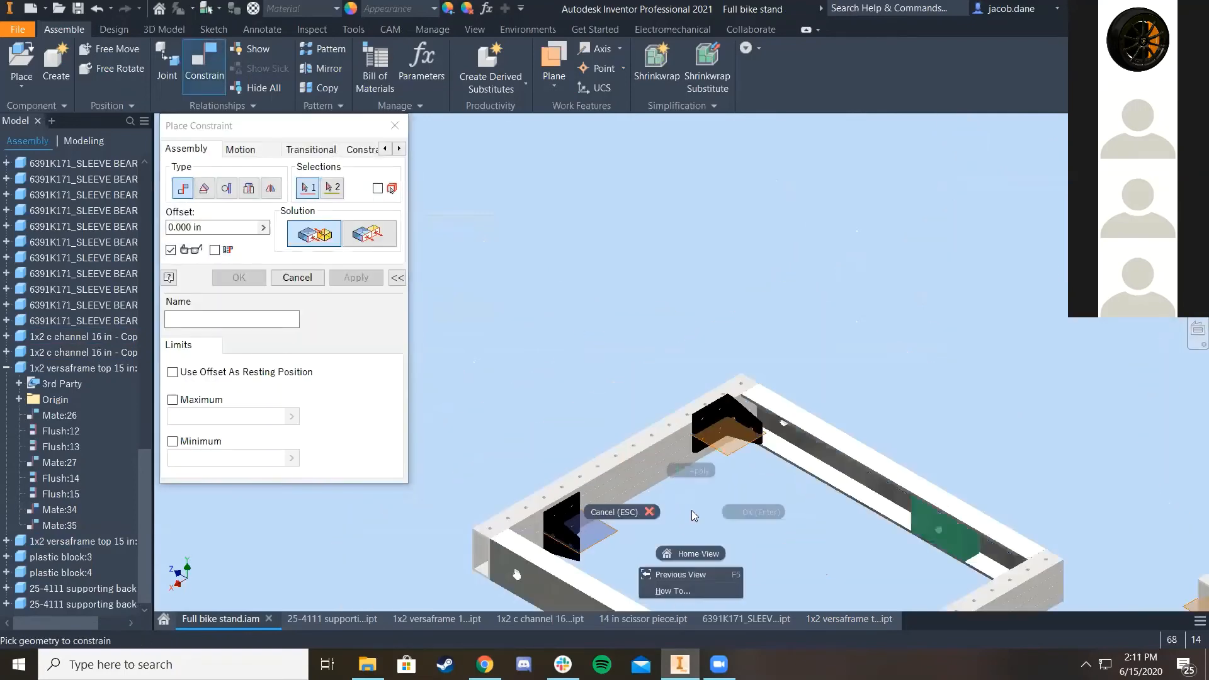
pyautogui.click(719, 541)
pyautogui.scroll(2, 566, 434)
pyautogui.press('Escape')
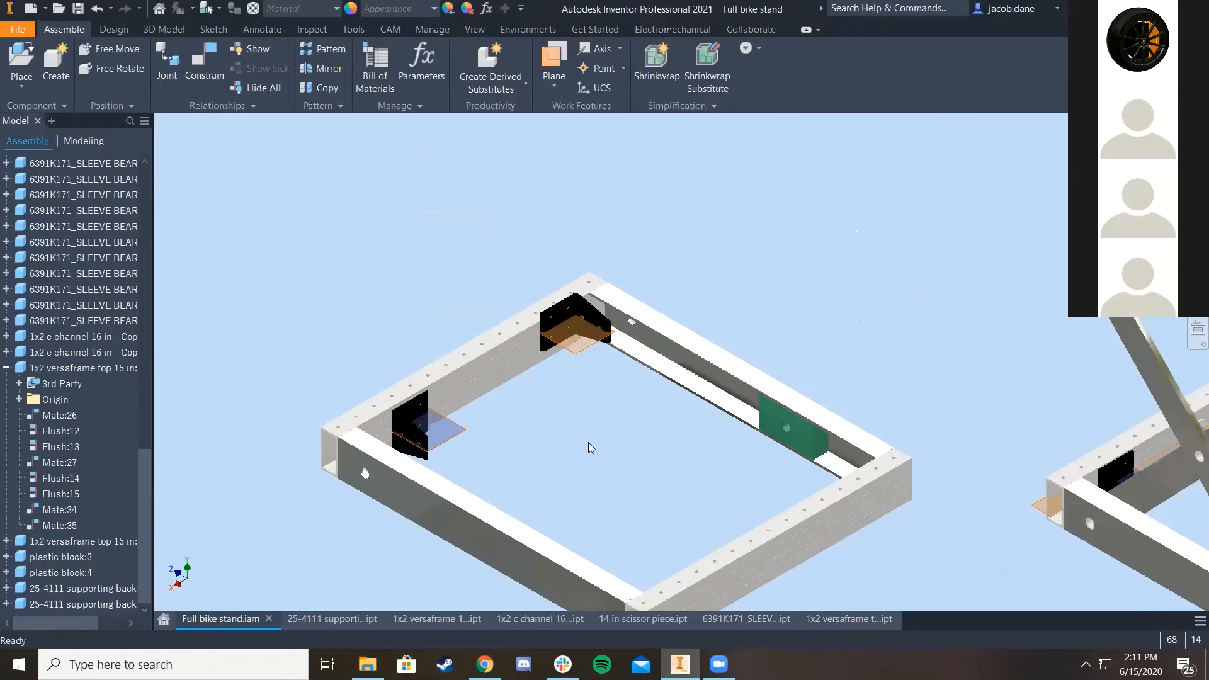
# Step: Examine the back tube and its supporting brackets on the pasted frame for geometry to constrain them with
pyautogui.moveTo(600, 365); pyautogui.dragTo(580, 338, button='middle')
pyautogui.scroll(-5, 385, 359)
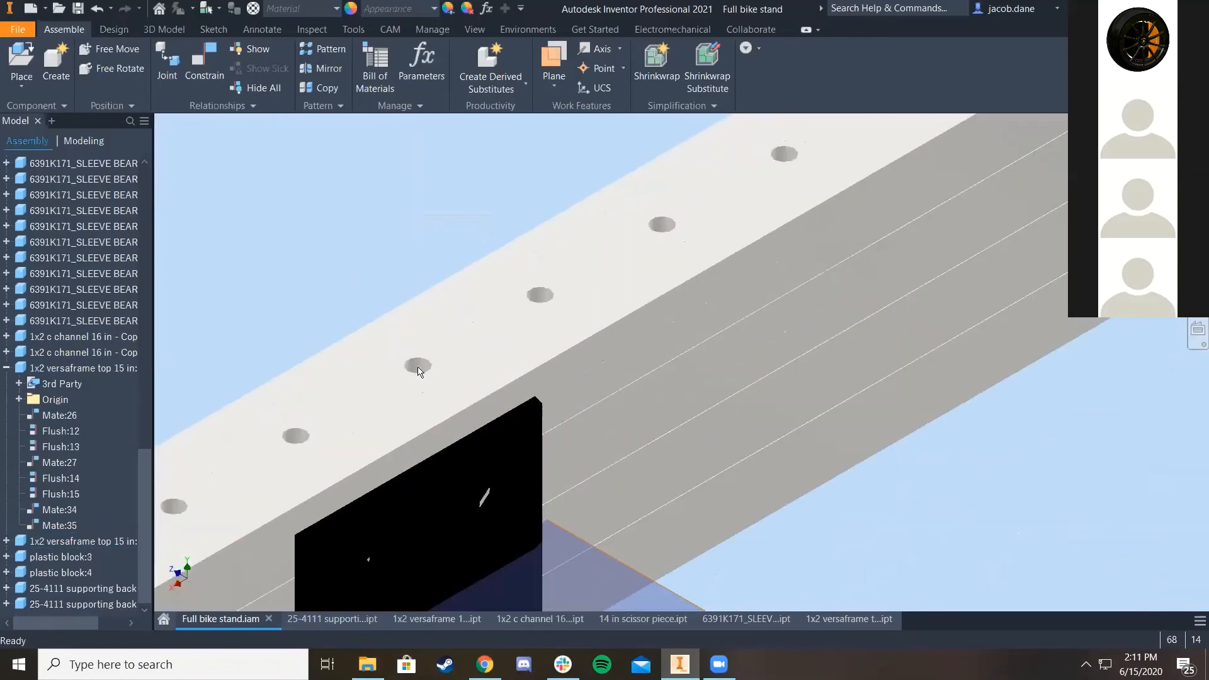
pyautogui.scroll(3, 582, 396)
pyautogui.scroll(3, 756, 388)
pyautogui.scroll(-6, 1133, 485)
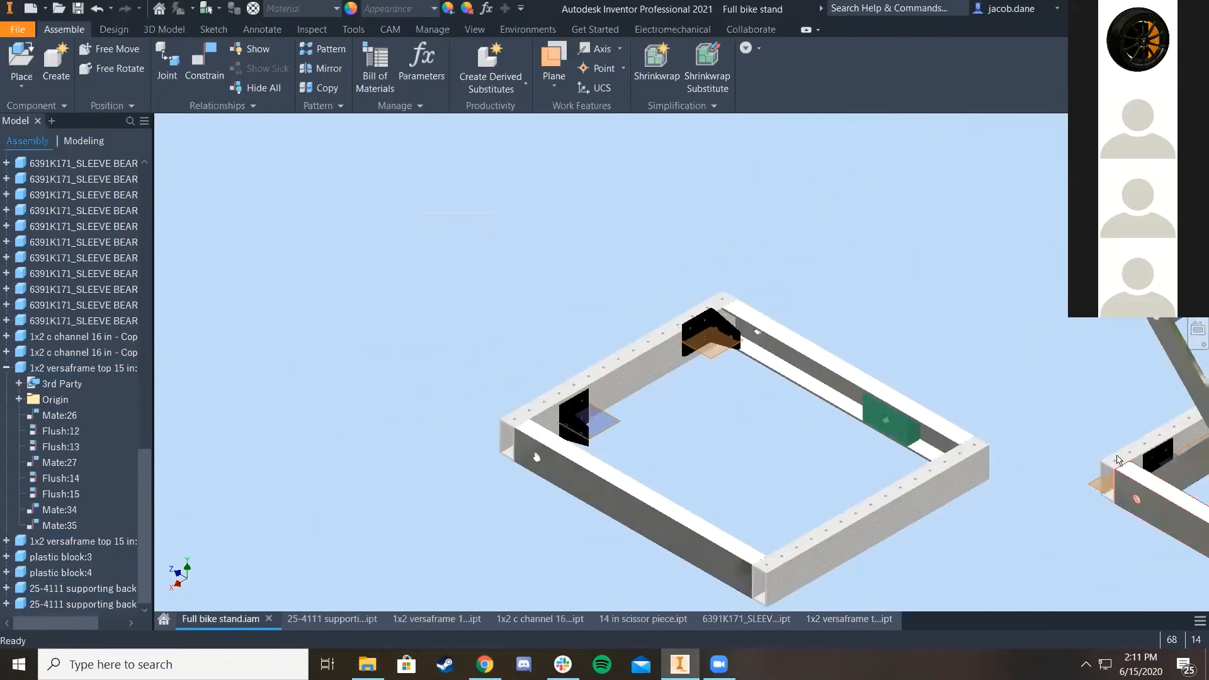
pyautogui.scroll(3, 1108, 475)
pyautogui.moveTo(883, 481); pyautogui.dragTo(1018, 497, button='middle')
pyautogui.scroll(3, 510, 272)
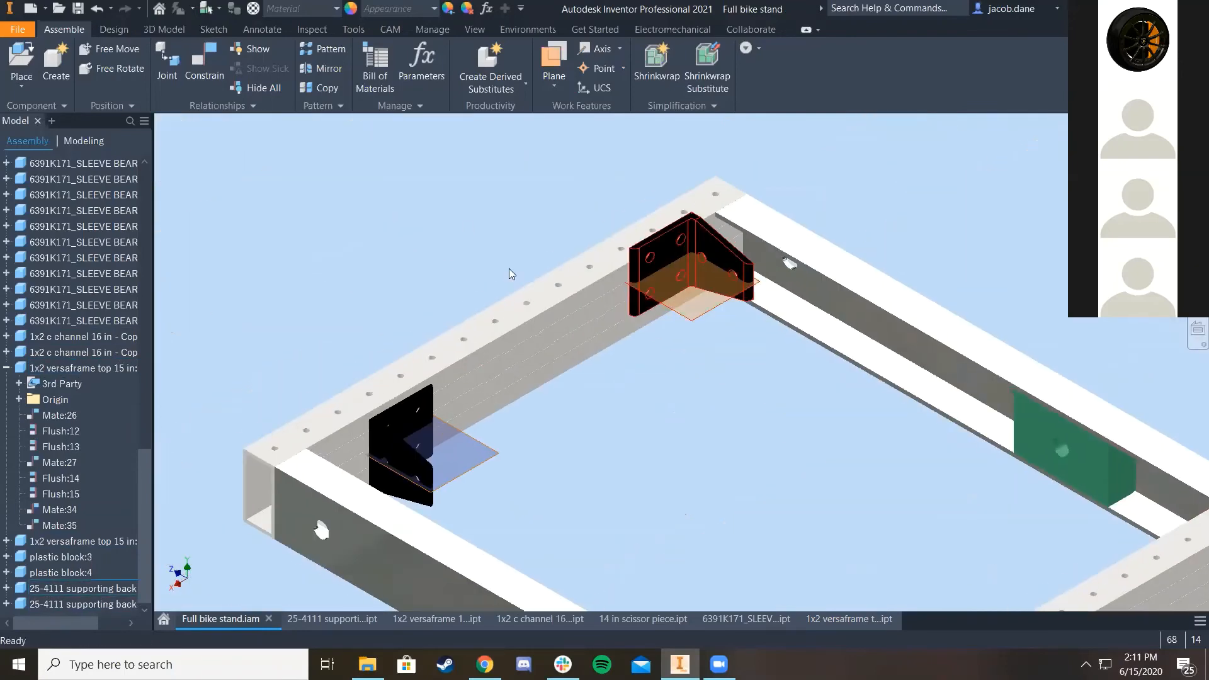
pyautogui.scroll(-2, 615, 427)
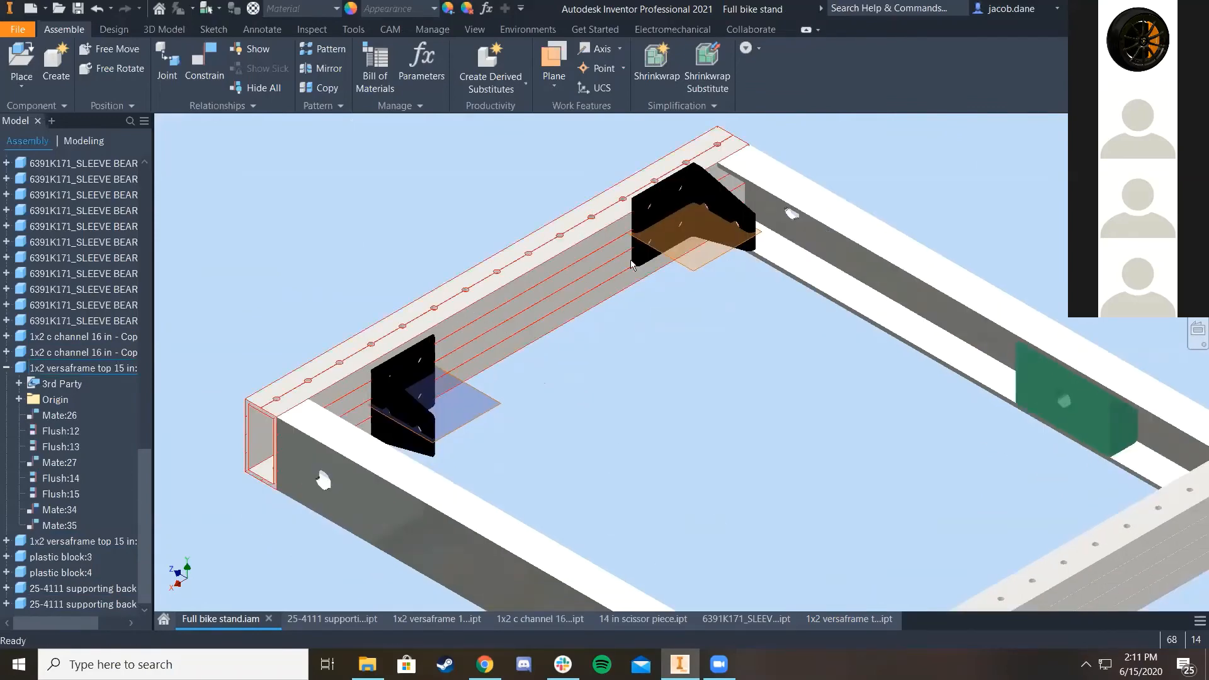
pyautogui.scroll(3, 631, 264)
pyautogui.scroll(2, 817, 592)
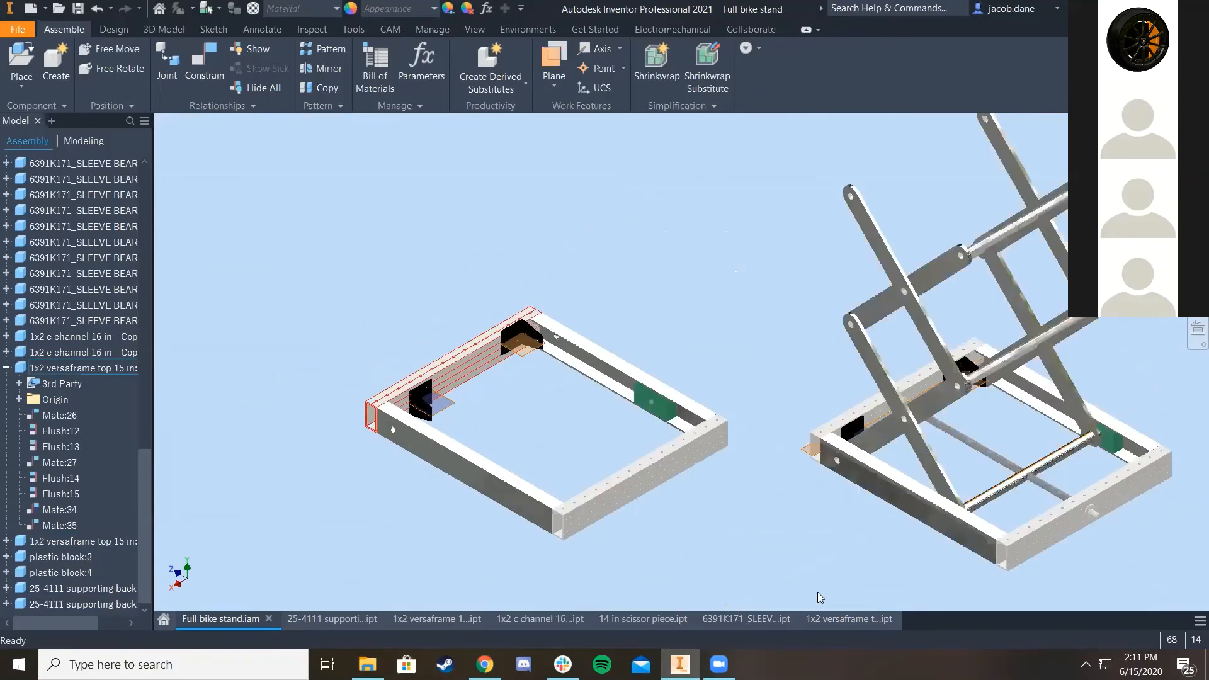
# Step: In the 1x2 versaframe top 15 in part, create a work plane midway between the tube's top and bottom faces
pyautogui.click(824, 619)
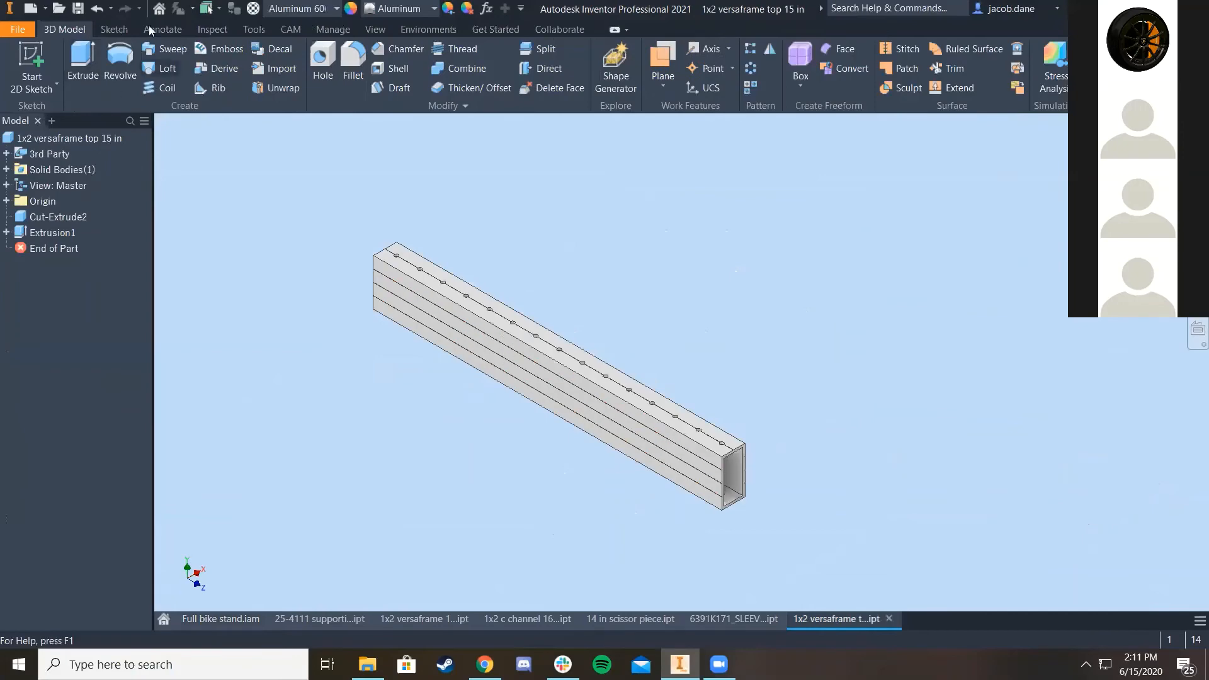
pyautogui.click(669, 78)
pyautogui.click(716, 211)
pyautogui.scroll(-5, 521, 305)
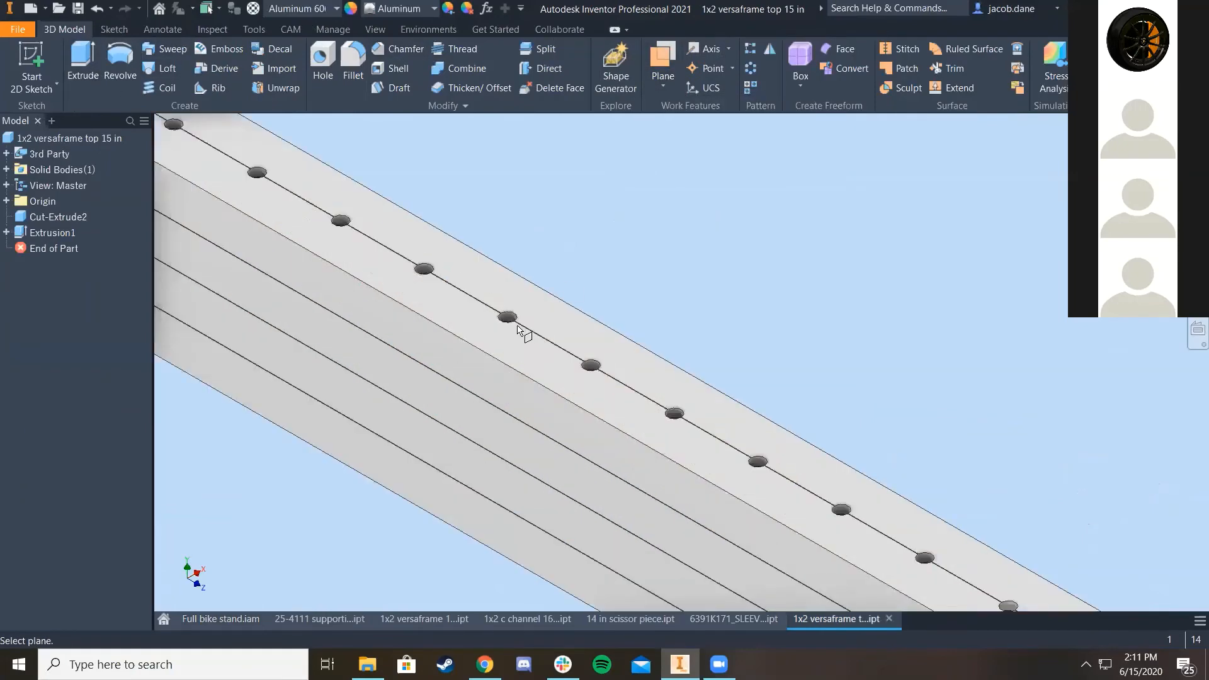
pyautogui.click(517, 326)
pyautogui.press('F6')
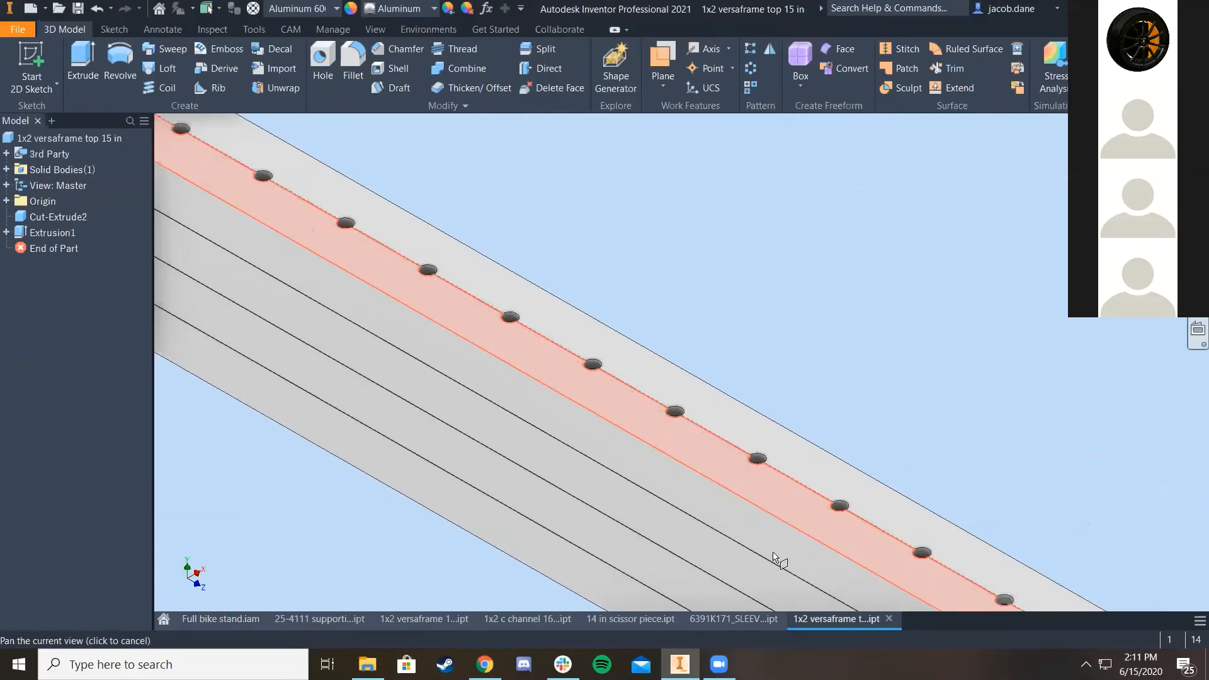
pyautogui.click(799, 310)
pyautogui.scroll(2, 615, 334)
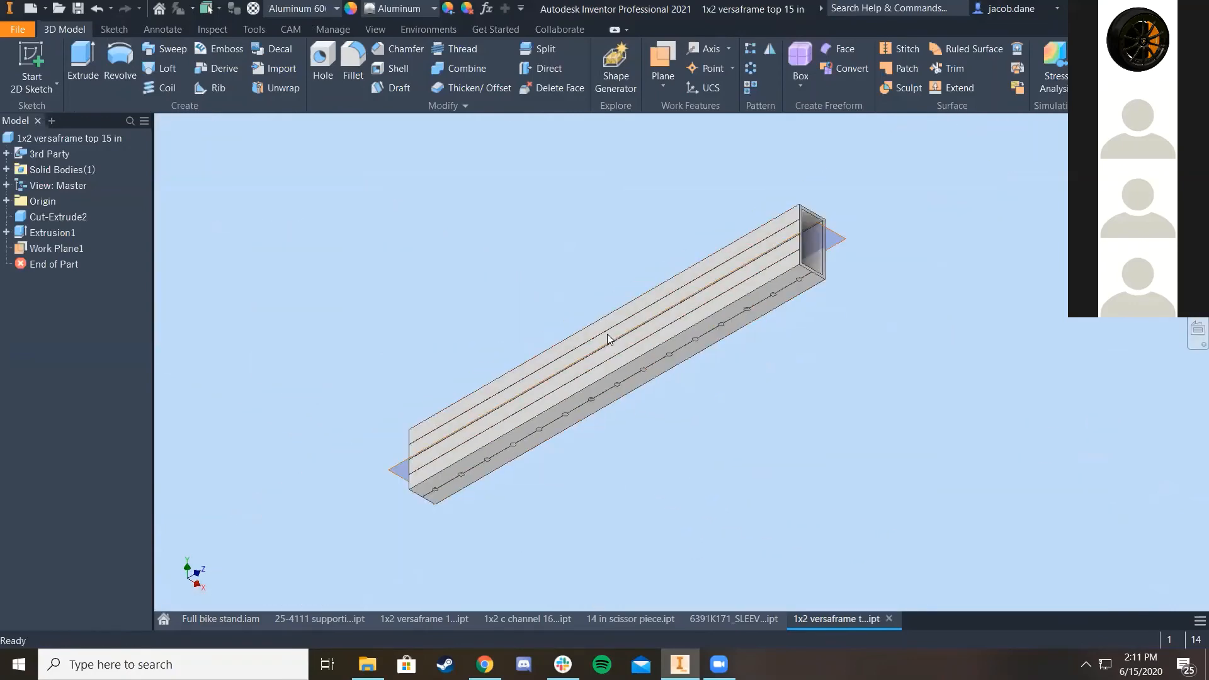
pyautogui.press('F6')
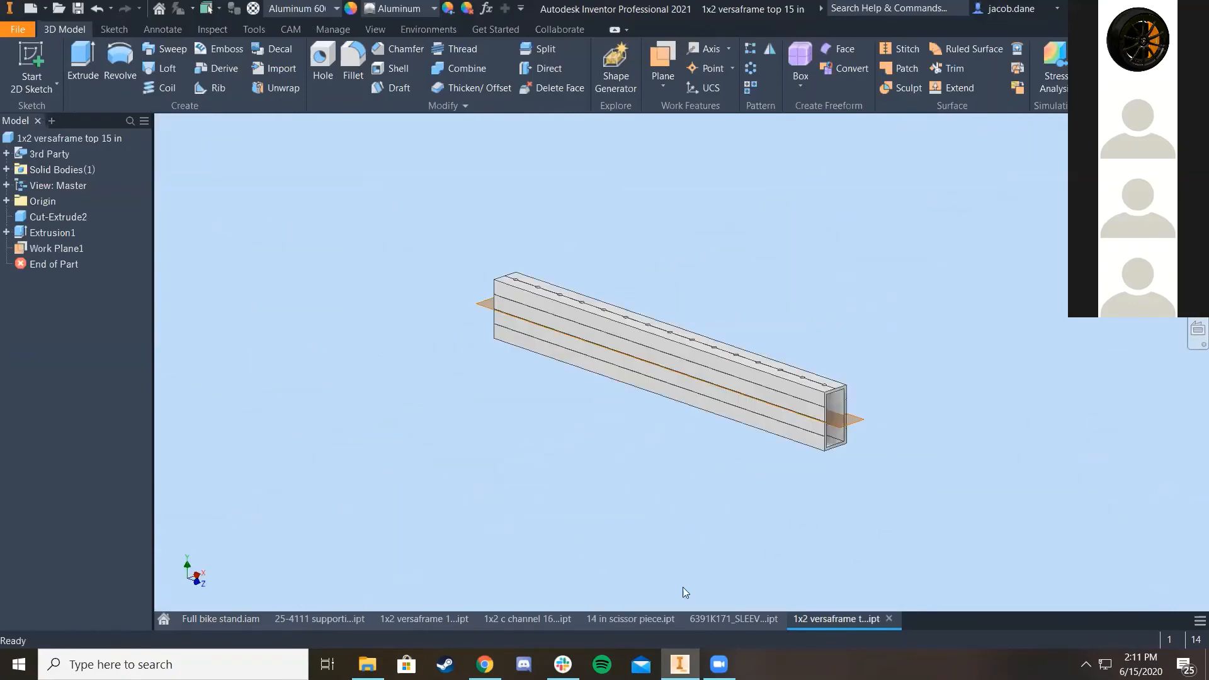
pyautogui.rightClick(629, 525)
pyautogui.click(758, 595)
# Step: In the Full bike stand assembly, mate the far supporting bracket's mounting face to the inner face of the pasted frame's back tube
pyautogui.click(221, 619)
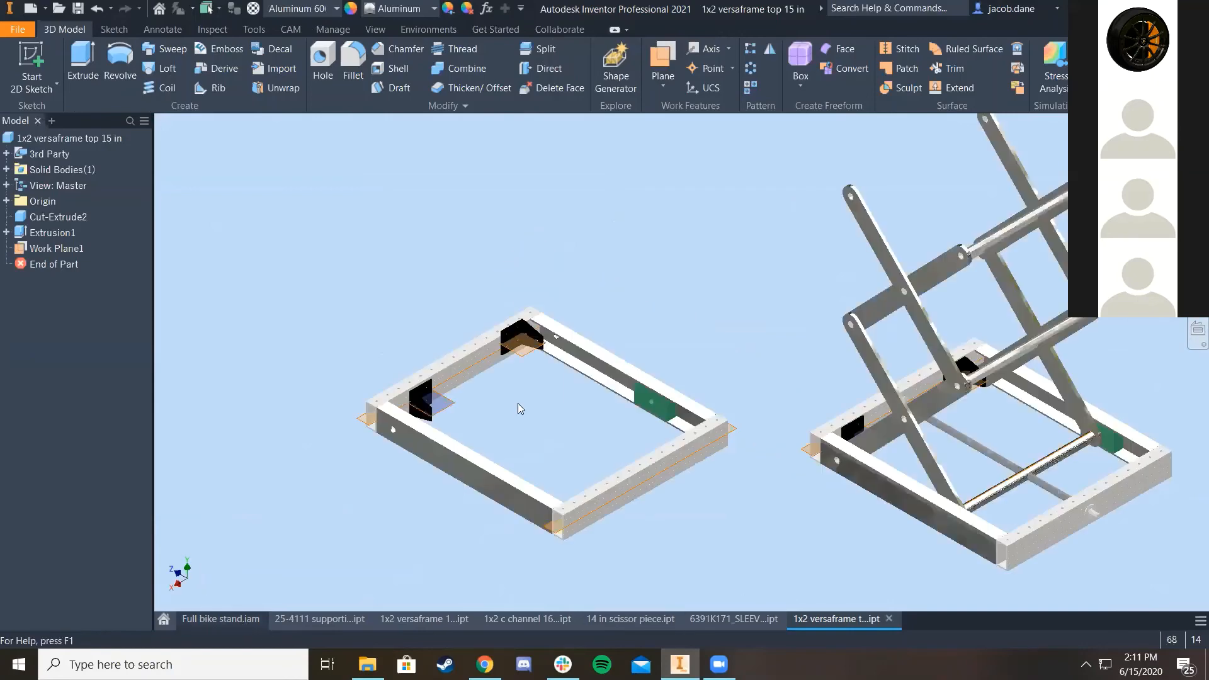
pyautogui.scroll(-3, 617, 335)
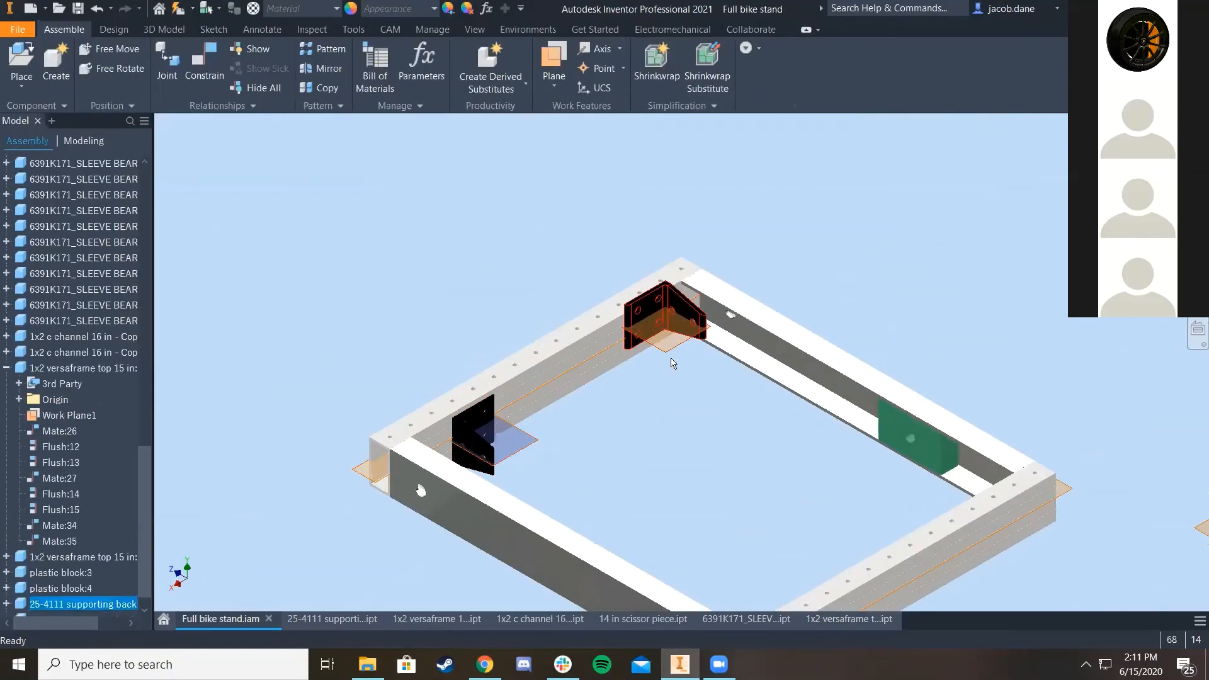
pyautogui.scroll(-4, 603, 333)
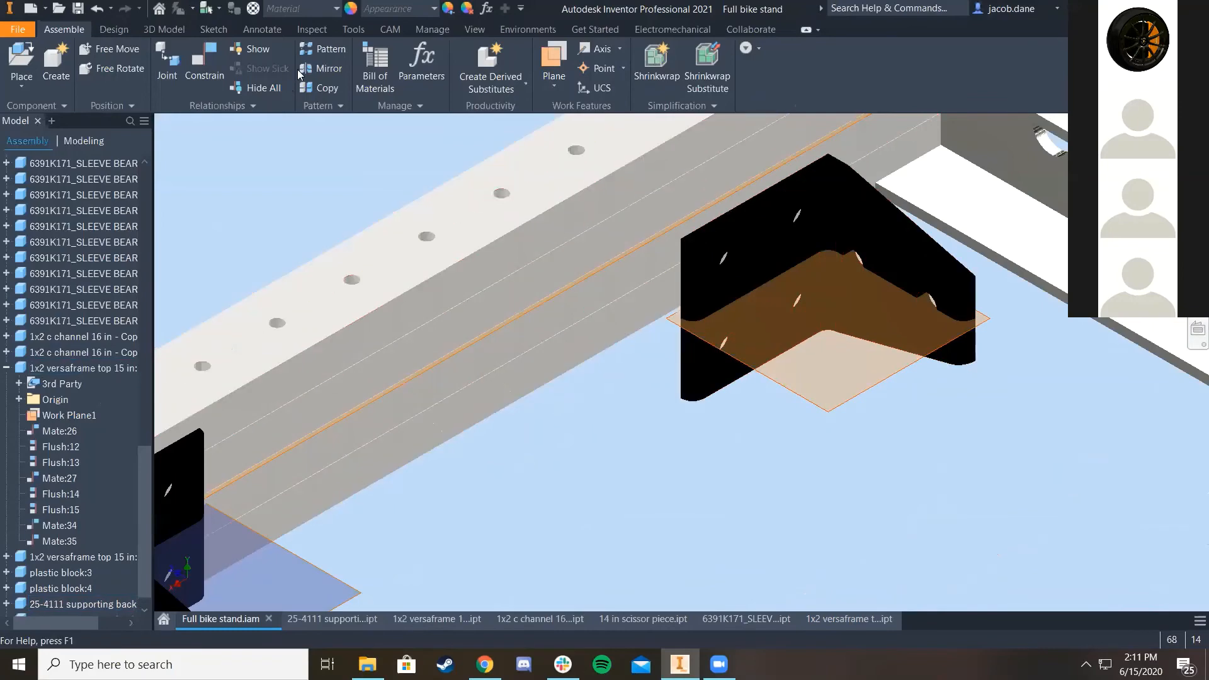
pyautogui.click(205, 63)
pyautogui.moveTo(669, 220); pyautogui.dragTo(669, 277, button='middle')
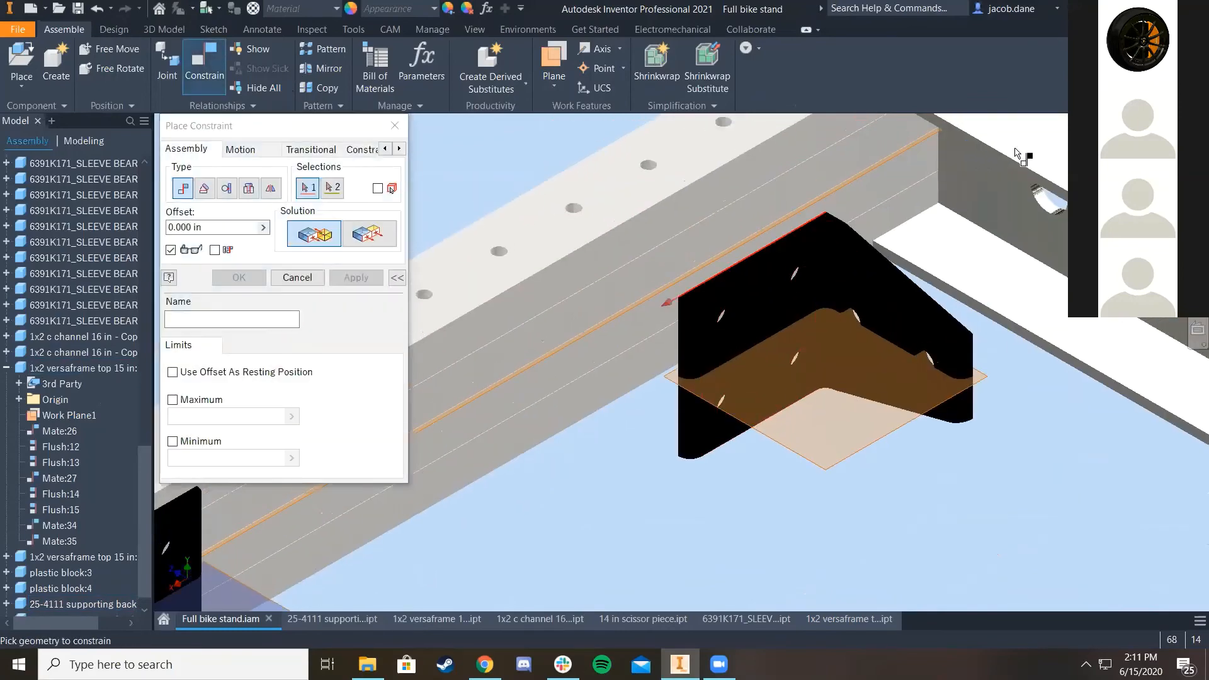
pyautogui.click(772, 162)
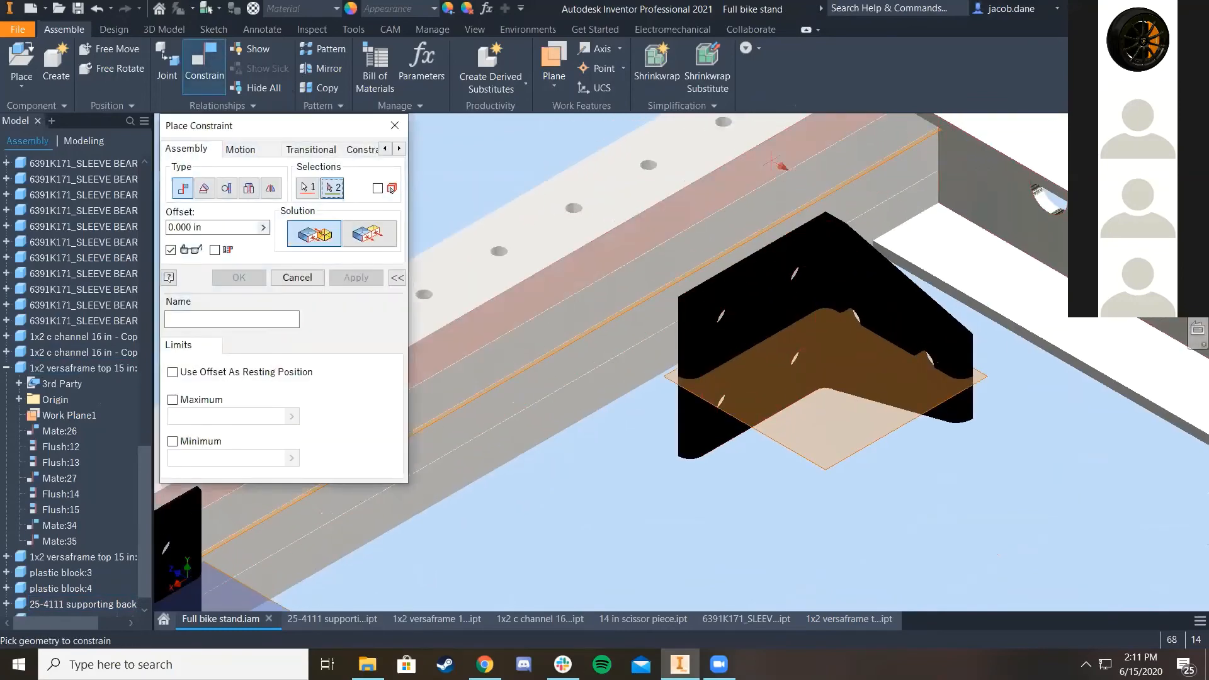
pyautogui.press('F6')
pyautogui.scroll(-5, 618, 473)
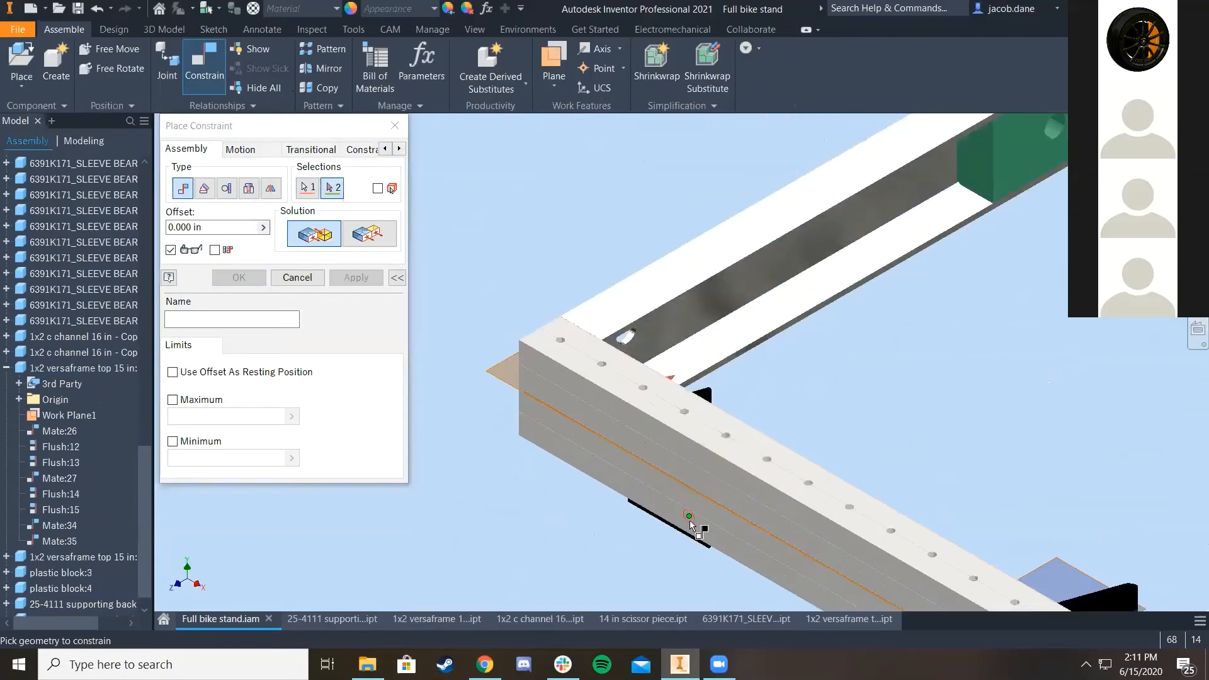
pyautogui.scroll(-5, 689, 520)
pyautogui.click(576, 557)
pyautogui.scroll(5, 554, 503)
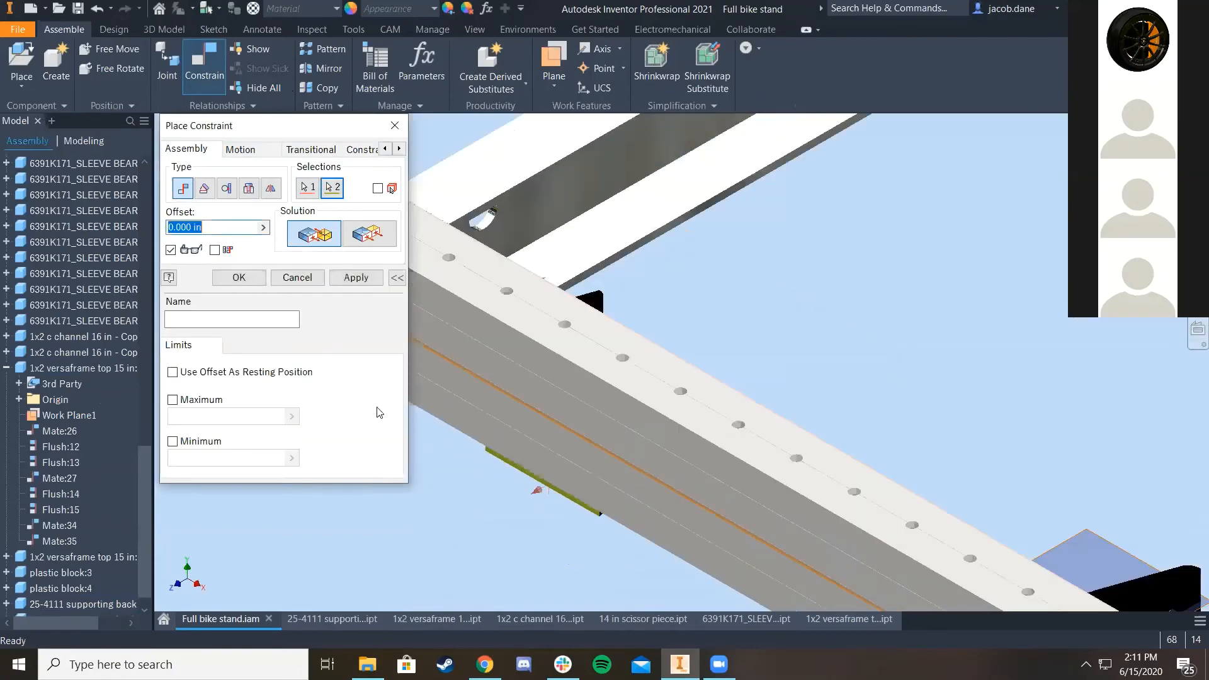
pyautogui.click(364, 280)
# Step: Move the other supporting bracket clear of the back tube so its mounting face is exposed
pyautogui.scroll(5, 432, 350)
pyautogui.scroll(-4, 567, 440)
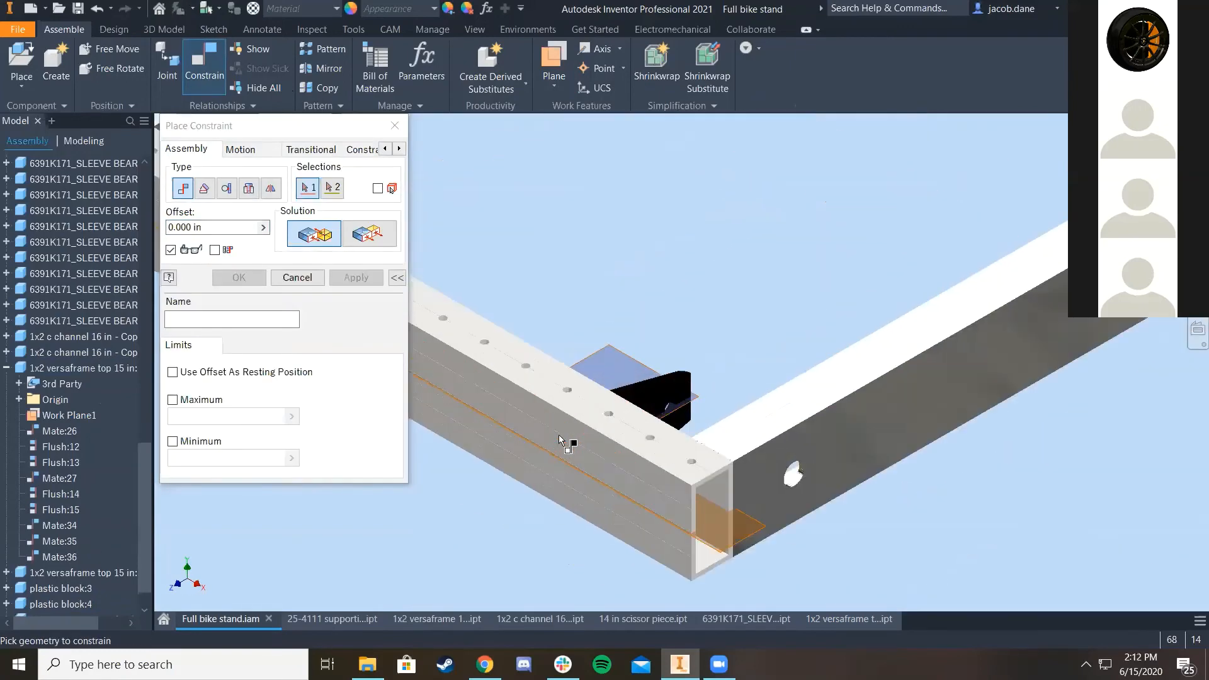
pyautogui.scroll(-3, 649, 400)
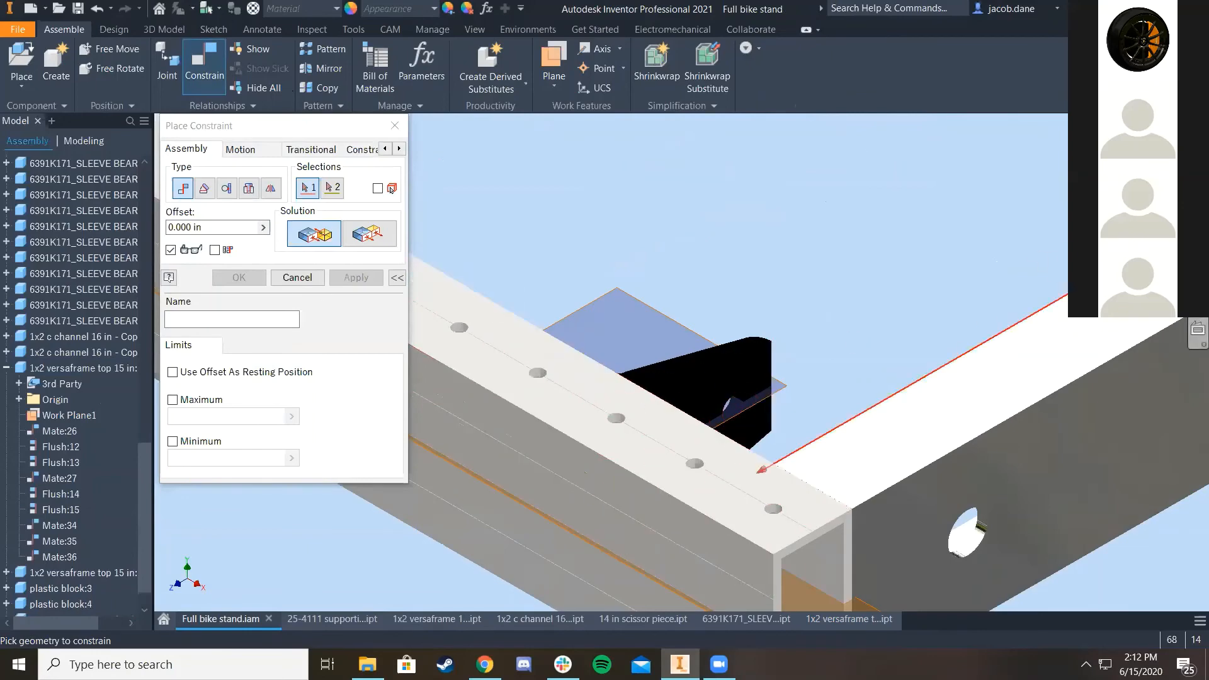
pyautogui.scroll(4, 667, 327)
pyautogui.scroll(-6, 655, 283)
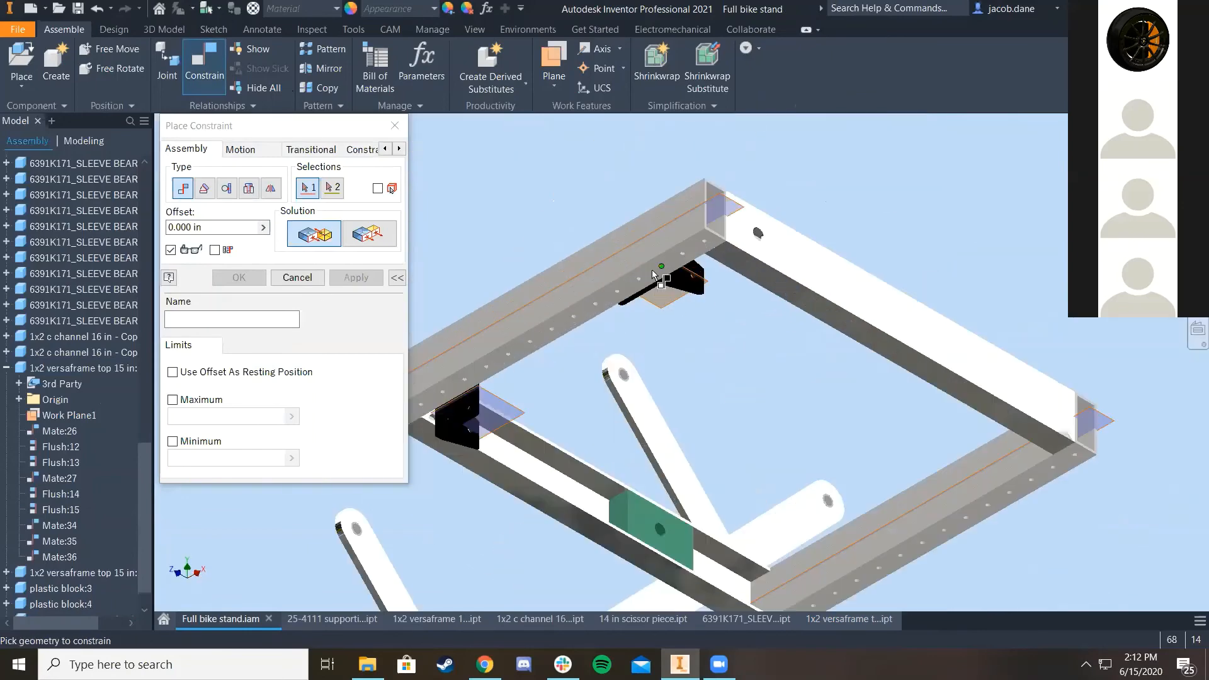
pyautogui.scroll(3, 697, 357)
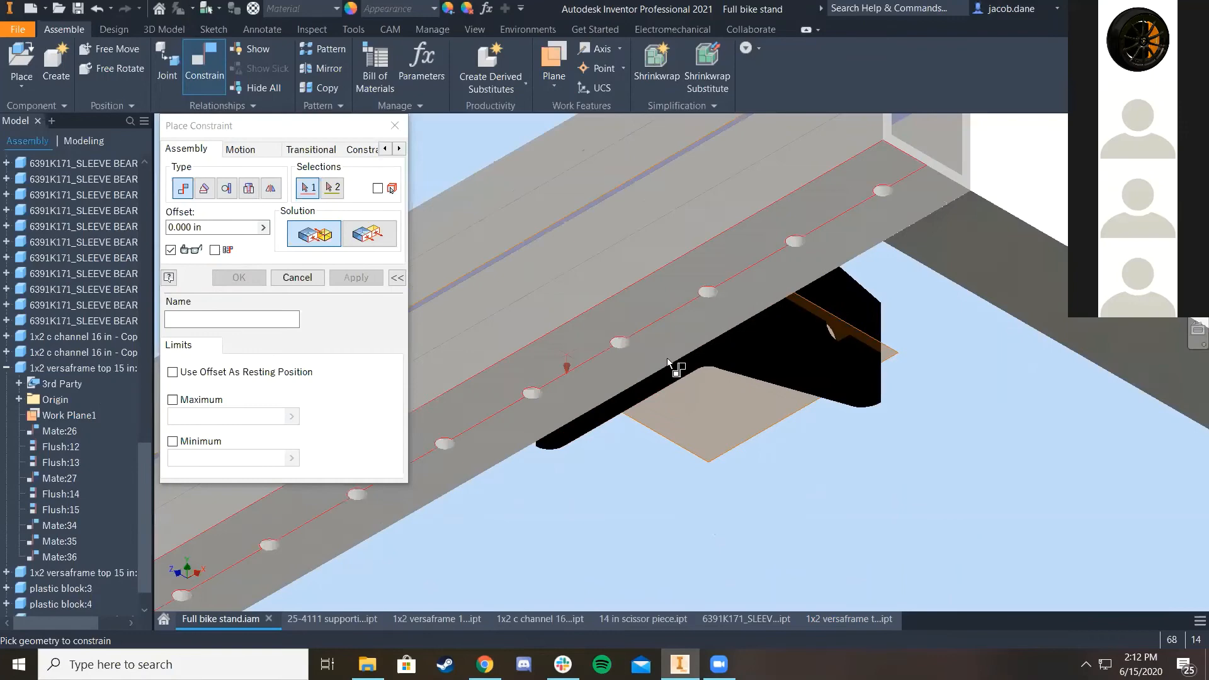
pyautogui.click(313, 279)
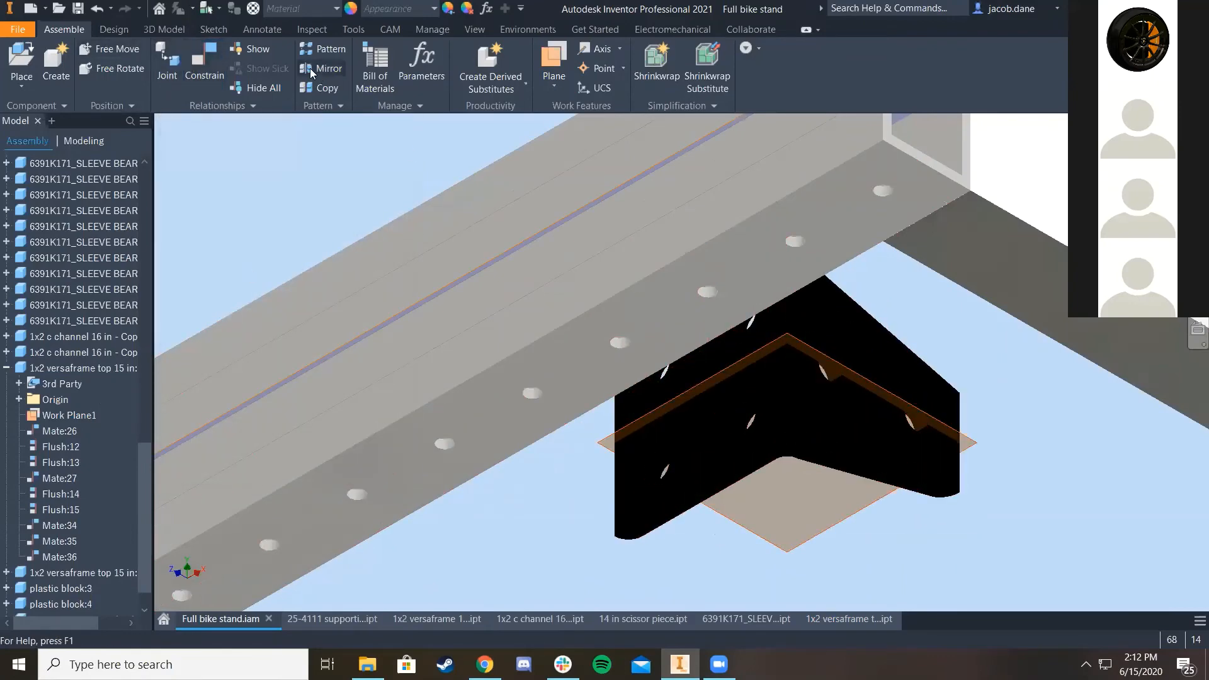
# Step: Mate the second supporting bracket's mounting face to the inner face of the back tube with 0 in offset
pyautogui.click(214, 60)
pyautogui.click(683, 431)
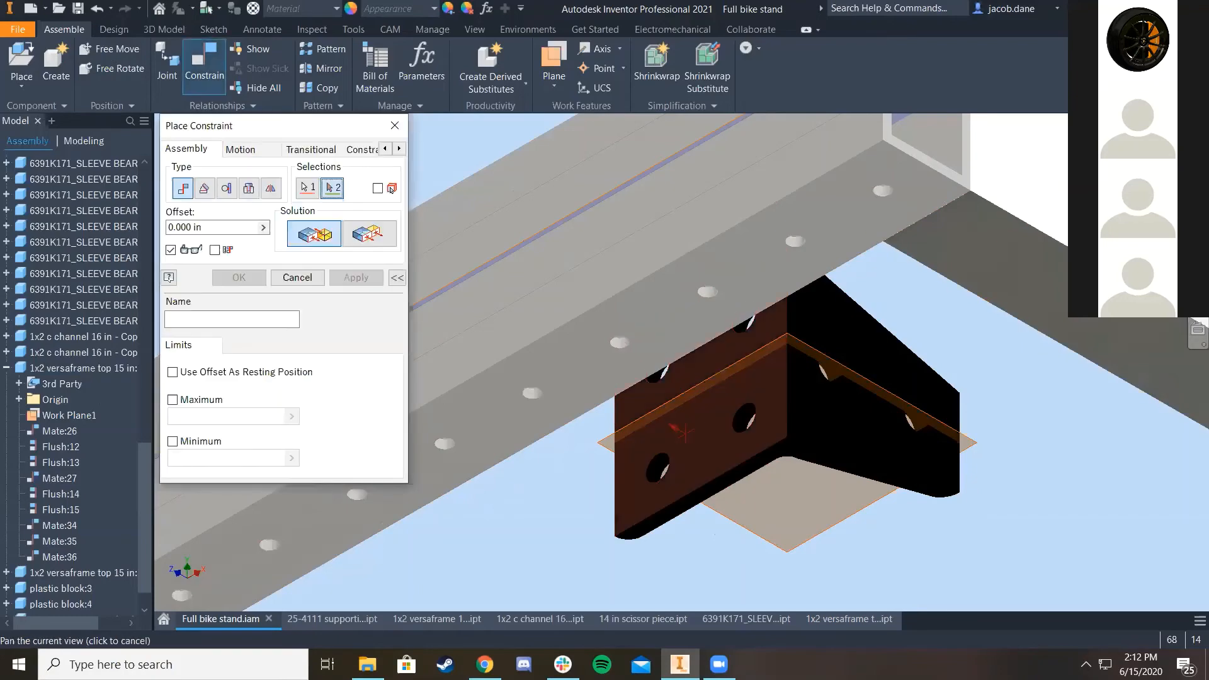
pyautogui.press('F6')
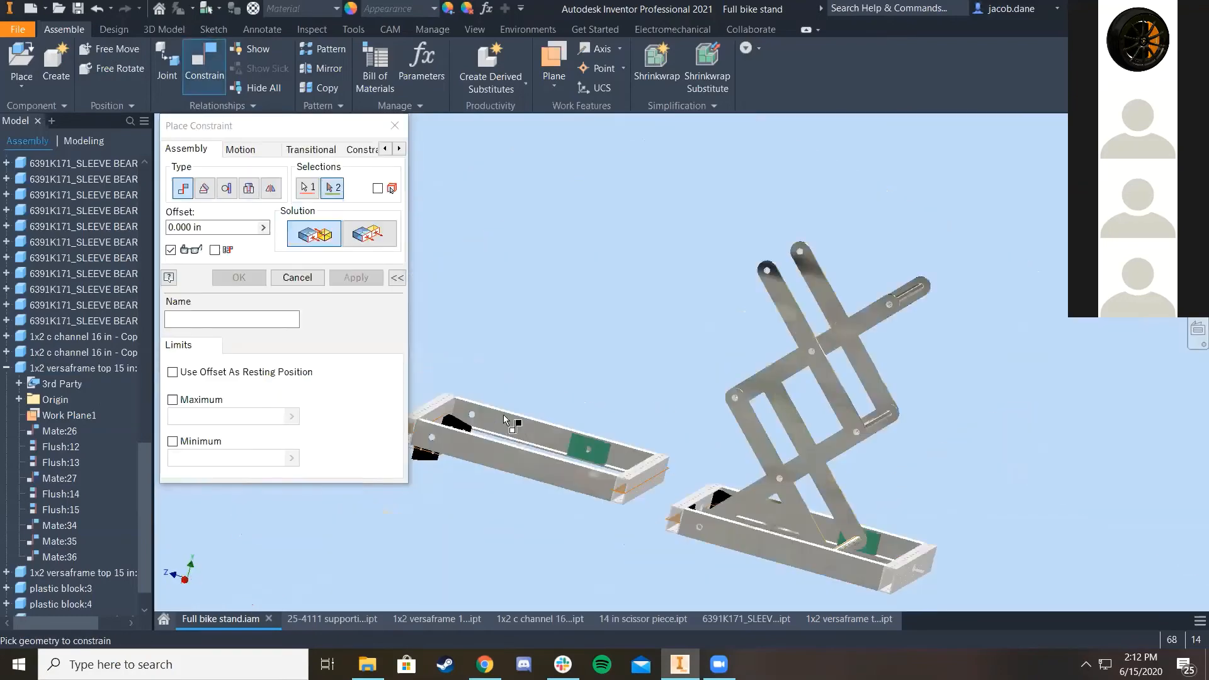
pyautogui.scroll(-5, 488, 363)
pyautogui.click(485, 415)
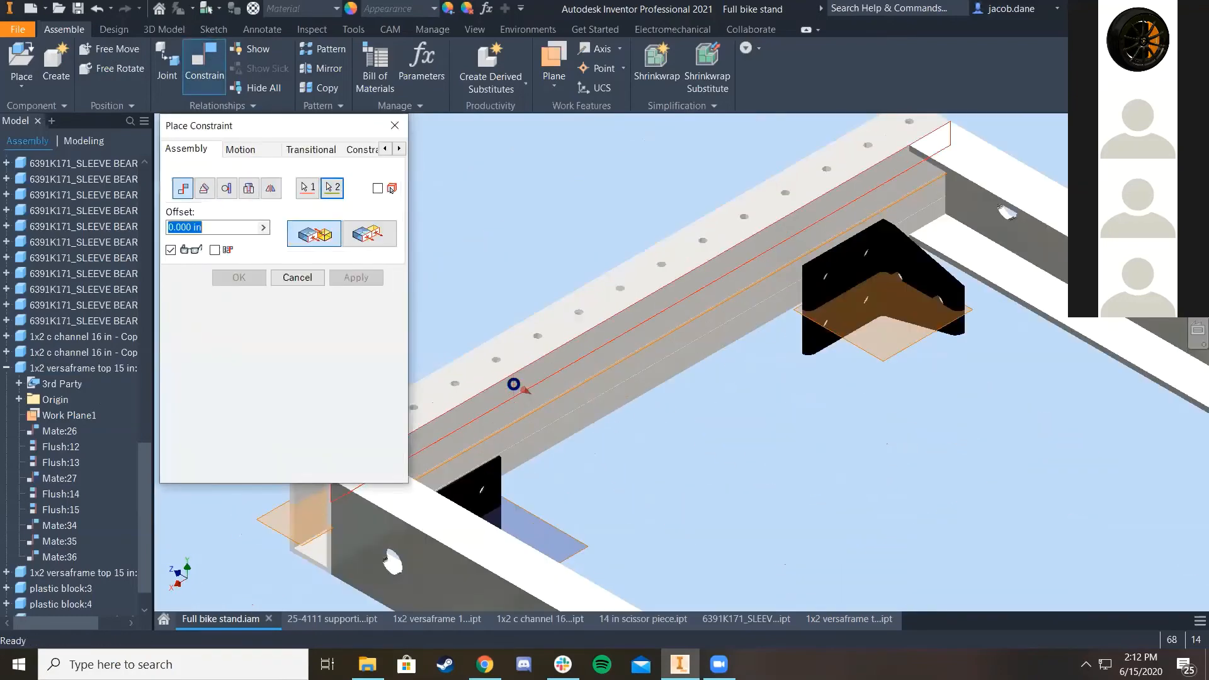
pyautogui.scroll(6, 470, 413)
pyautogui.moveTo(537, 353); pyautogui.dragTo(544, 350, button='middle')
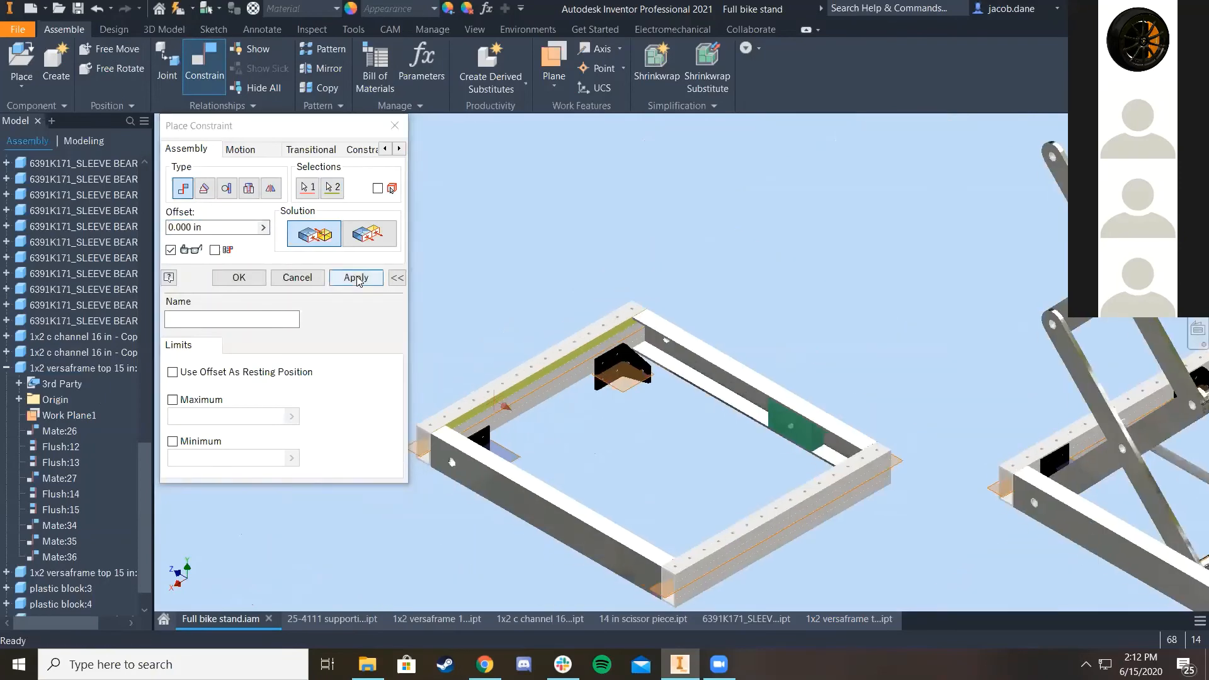
pyautogui.click(357, 281)
pyautogui.click(297, 278)
# Step: Mate the far bracket's work plane to the back tube's middle work plane with 0 in offset
pyautogui.scroll(-3, 363, 438)
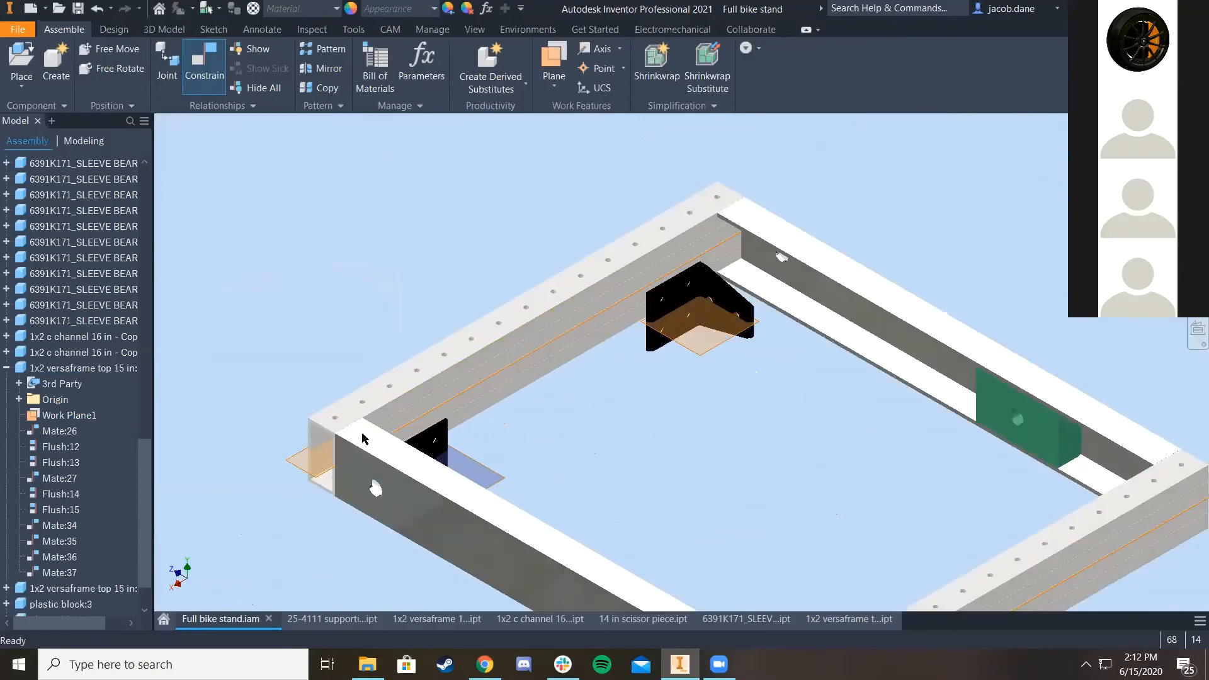
pyautogui.click(217, 69)
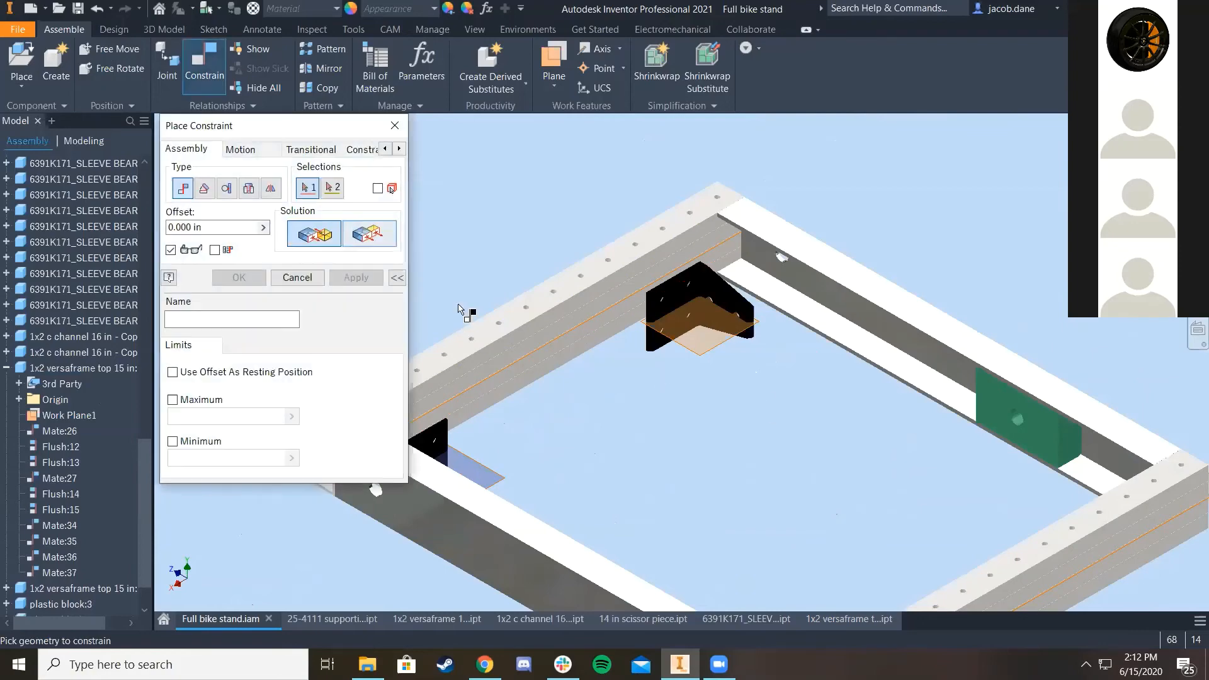
pyautogui.scroll(-3, 415, 258)
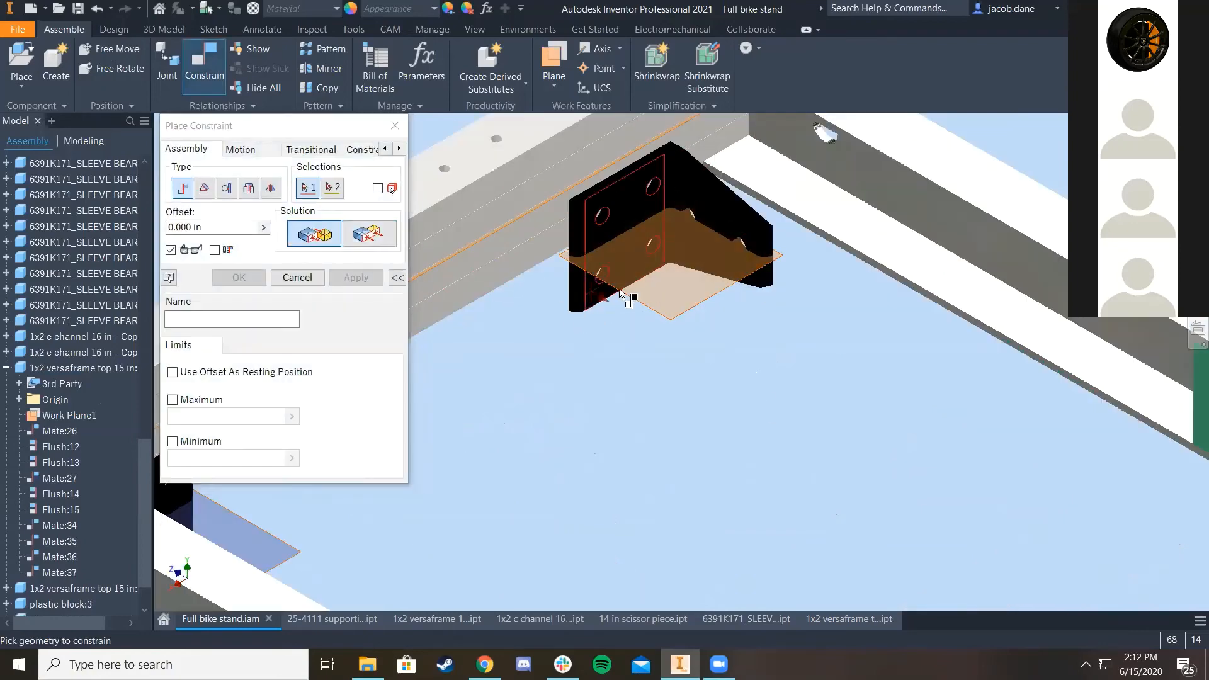
pyautogui.click(669, 312)
pyautogui.scroll(-4, 667, 366)
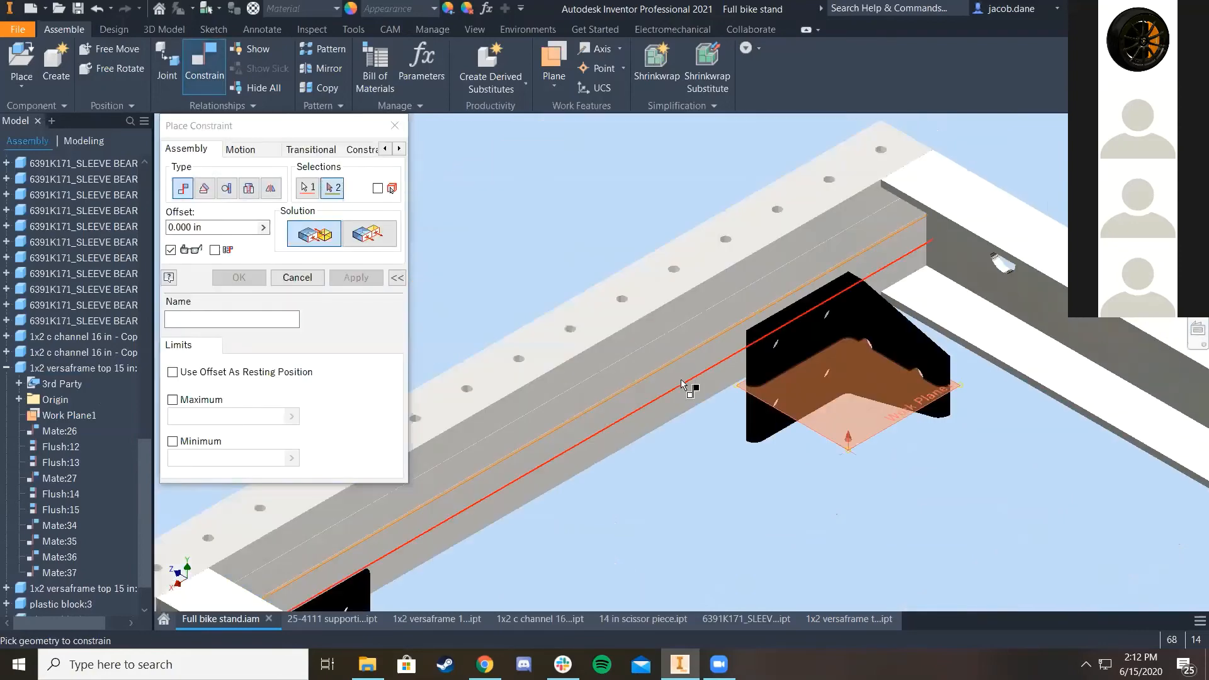
pyautogui.click(654, 330)
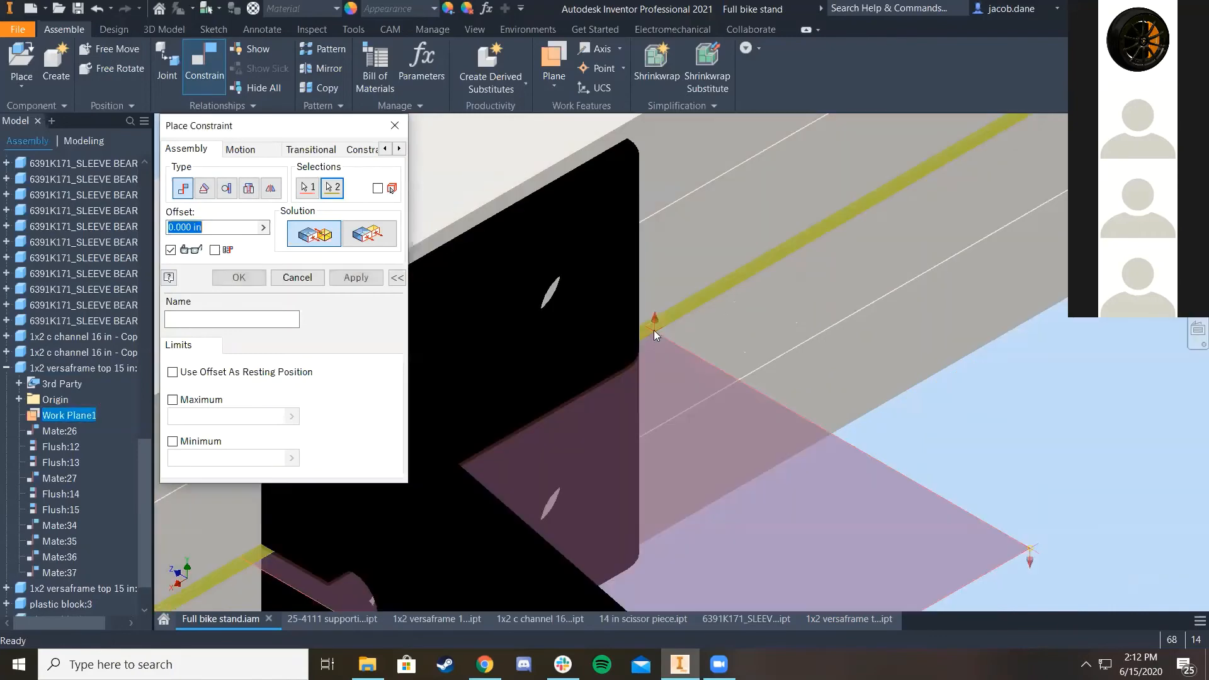
pyautogui.scroll(5, 588, 340)
pyautogui.moveTo(589, 340); pyautogui.dragTo(884, 255, button='middle')
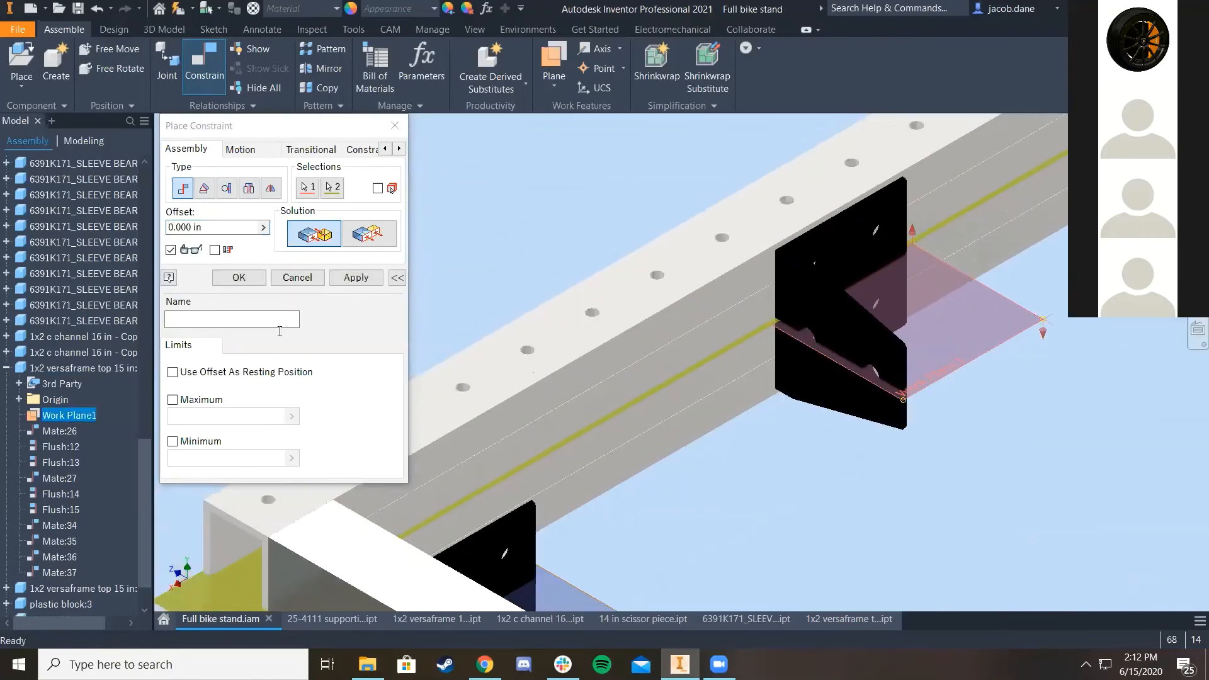
pyautogui.click(363, 278)
# Step: Mate the second bracket's work plane to the back tube's Work Plane1 with 0 in offset
pyautogui.scroll(4, 494, 351)
pyautogui.scroll(-5, 555, 481)
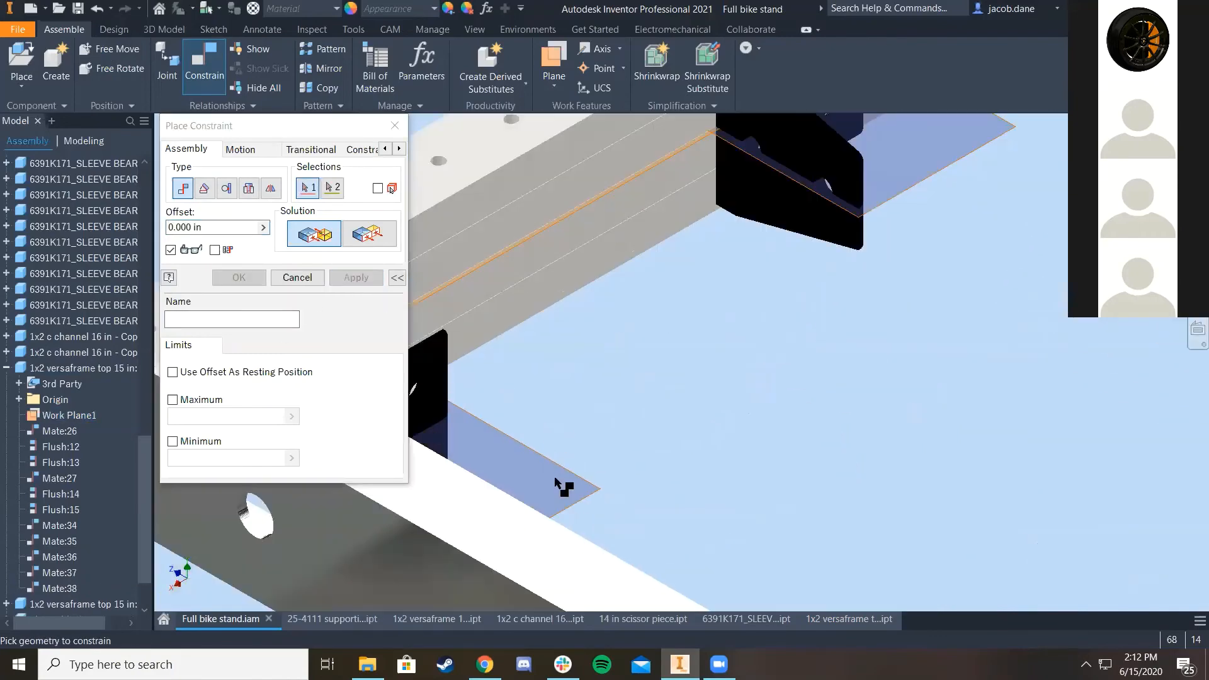
pyautogui.click(599, 493)
pyautogui.scroll(-5, 567, 371)
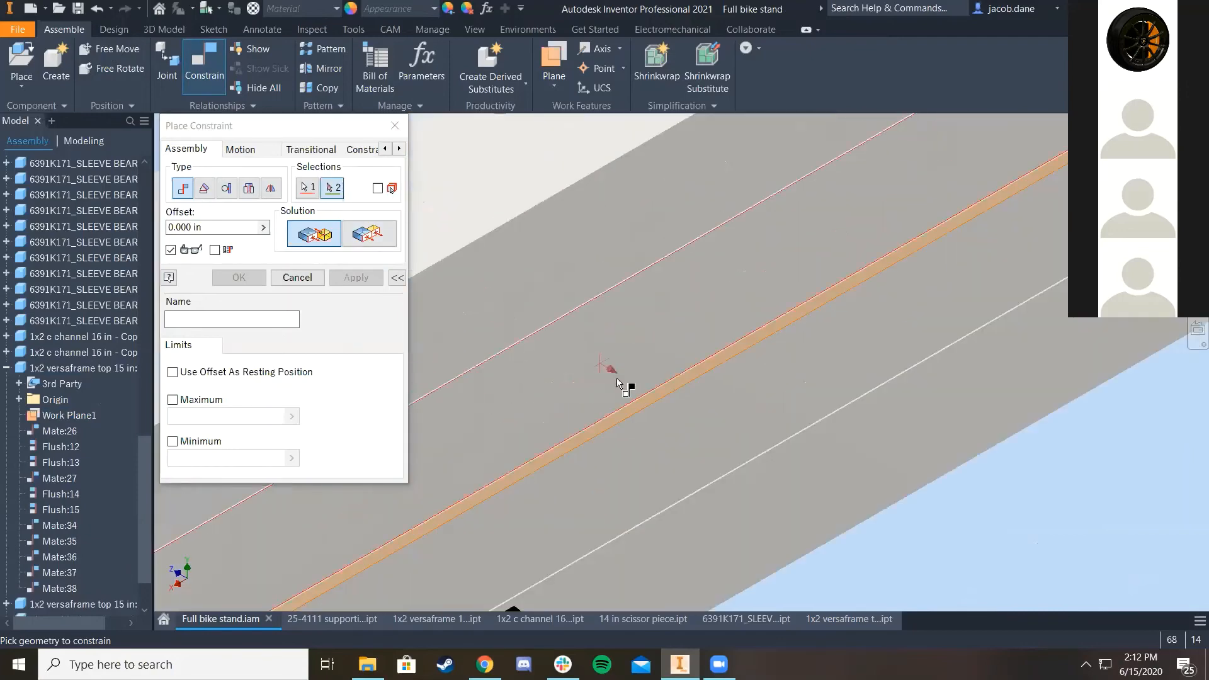
pyautogui.click(641, 407)
pyautogui.scroll(5, 641, 406)
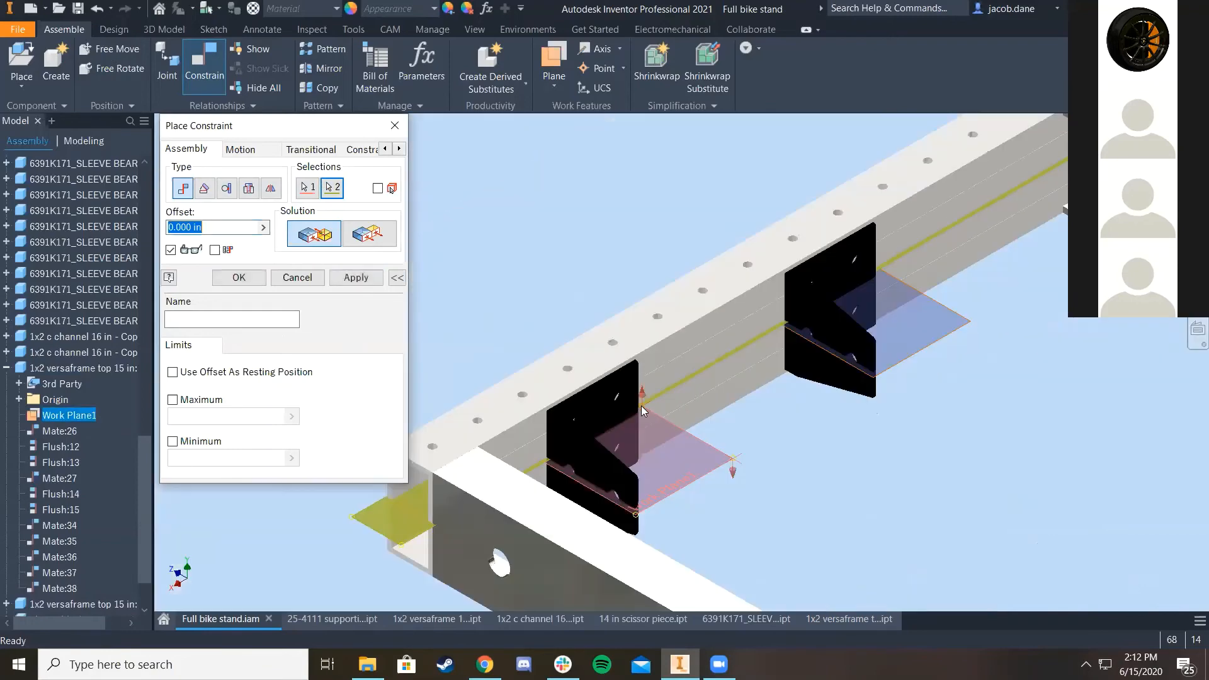
pyautogui.click(254, 280)
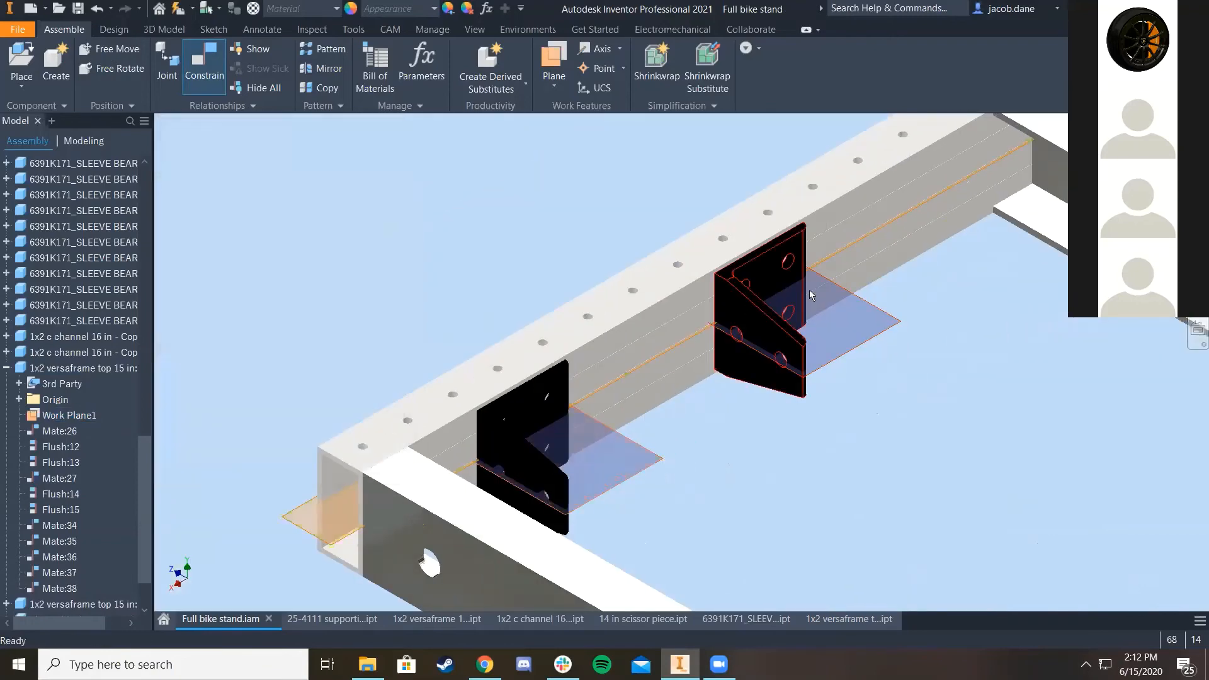
# Step: Edit the far bracket's Mate:38 constraint to use the Flush solution so the bracket turns over
pyautogui.click(5, 367)
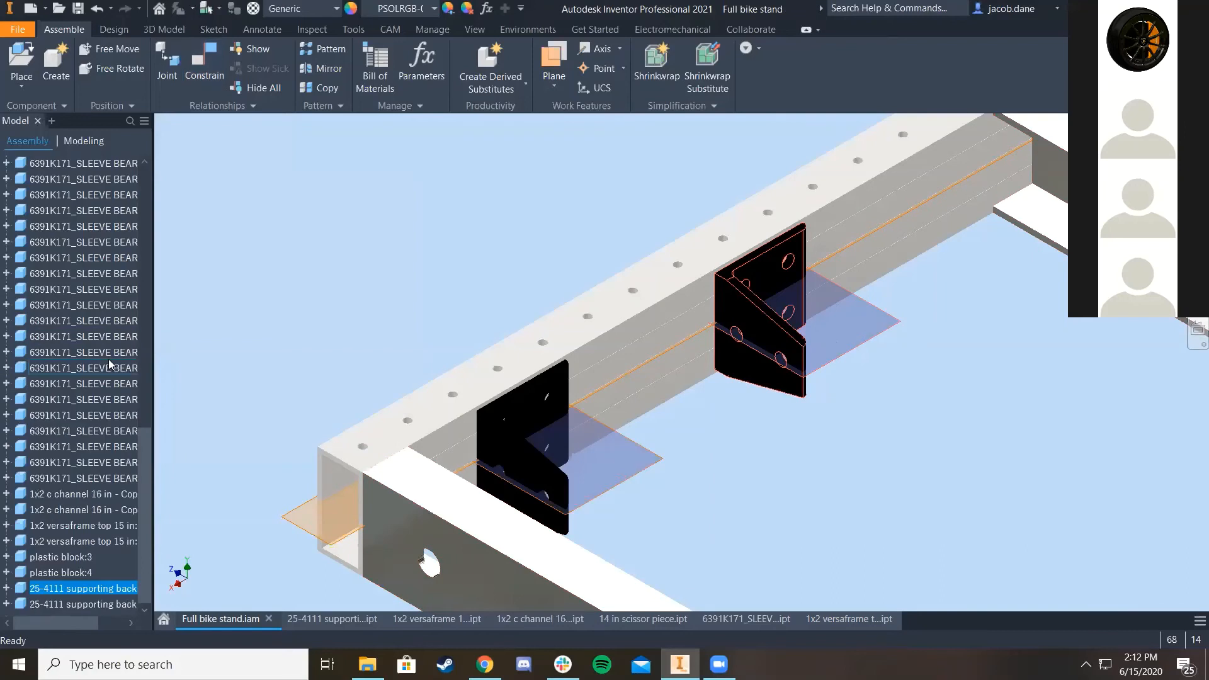
pyautogui.click(6, 587)
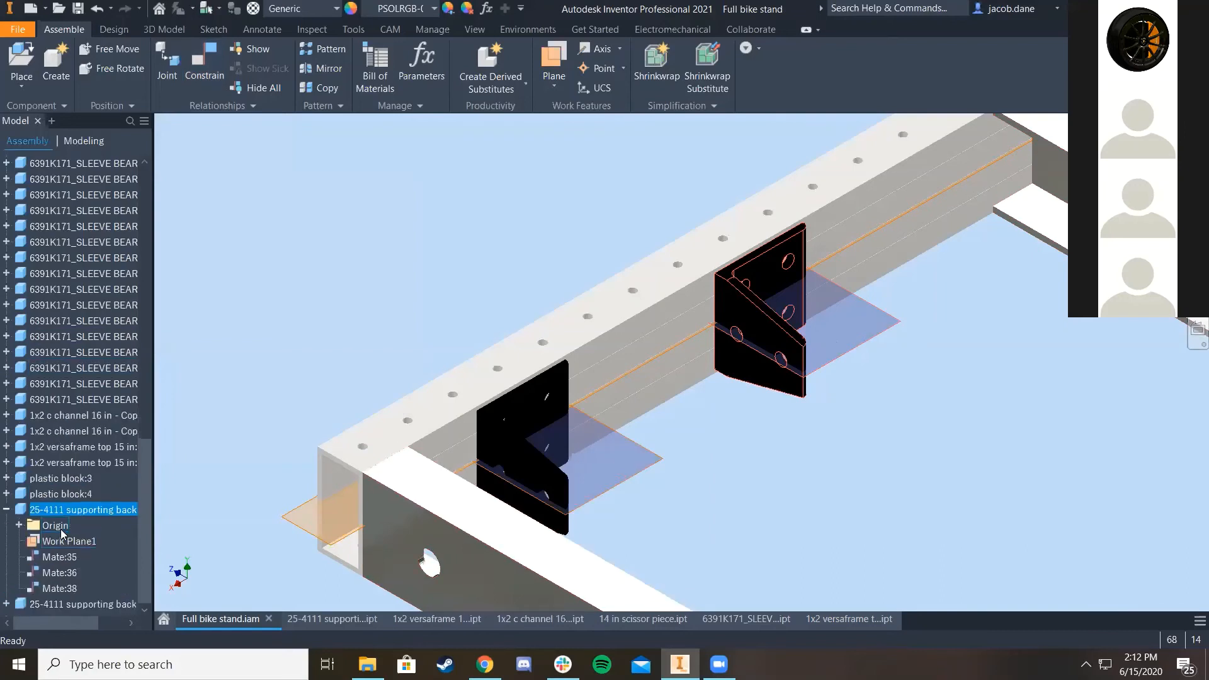
pyautogui.rightClick(55, 588)
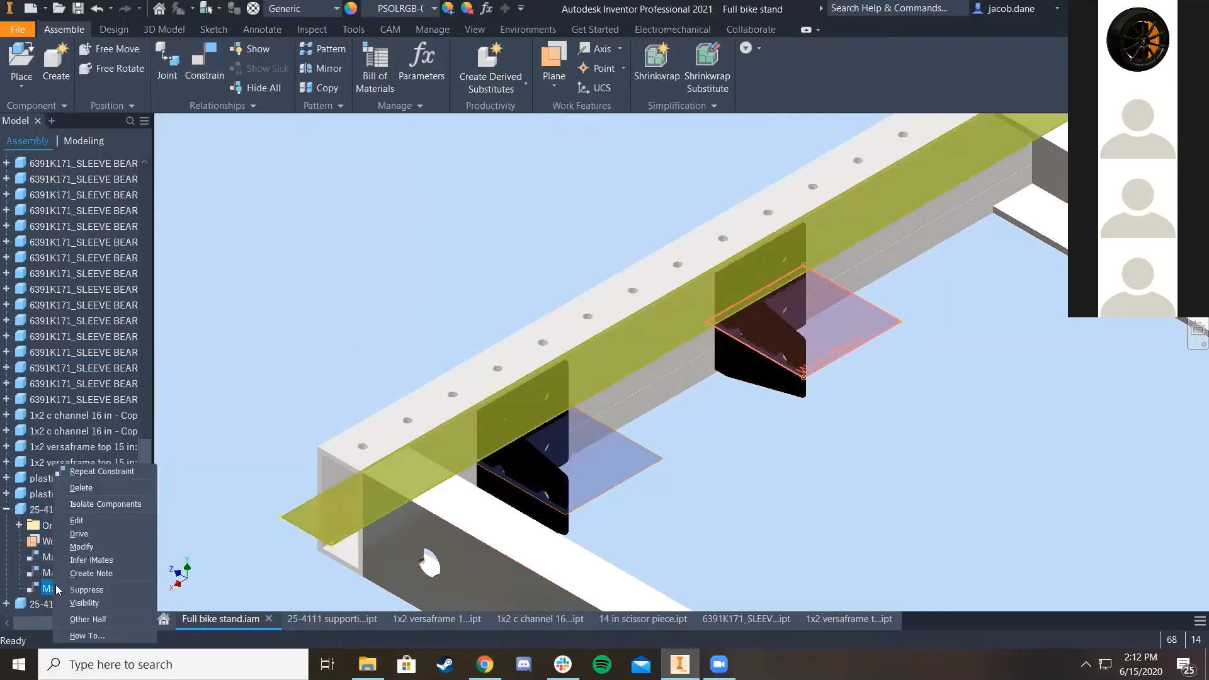
pyautogui.click(76, 521)
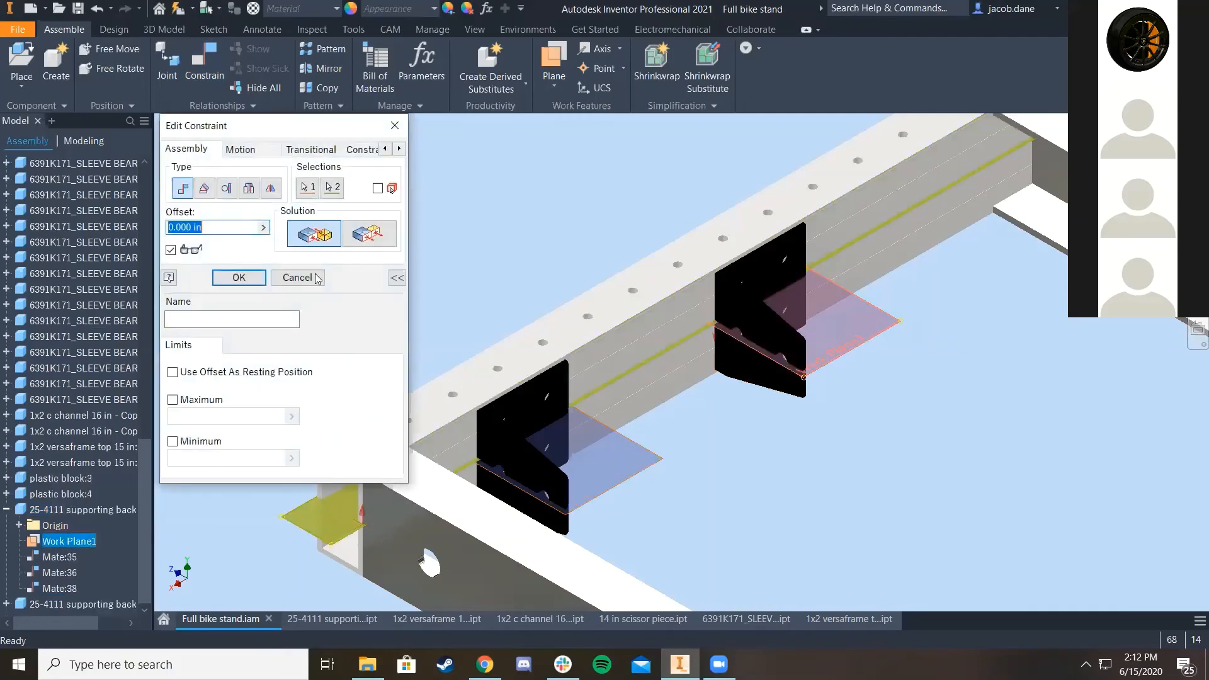
pyautogui.click(394, 242)
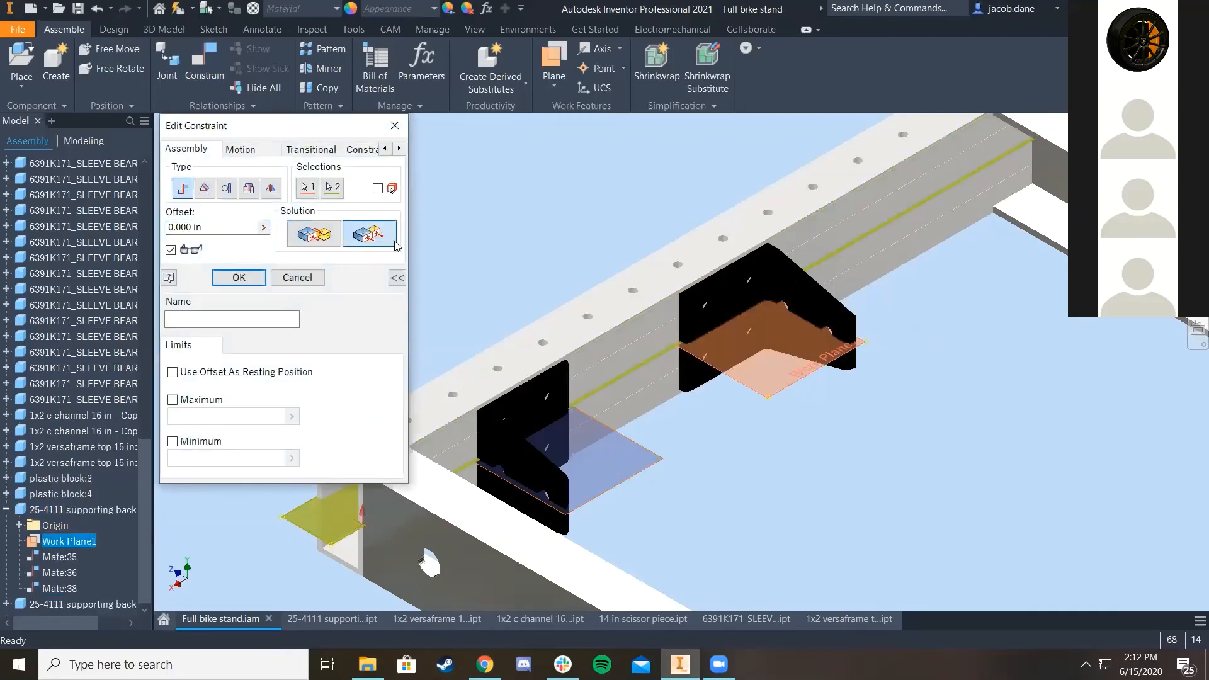
pyautogui.click(239, 277)
# Step: Slide the two supporting brackets along the pasted frame's back tube
pyautogui.scroll(-3, 540, 369)
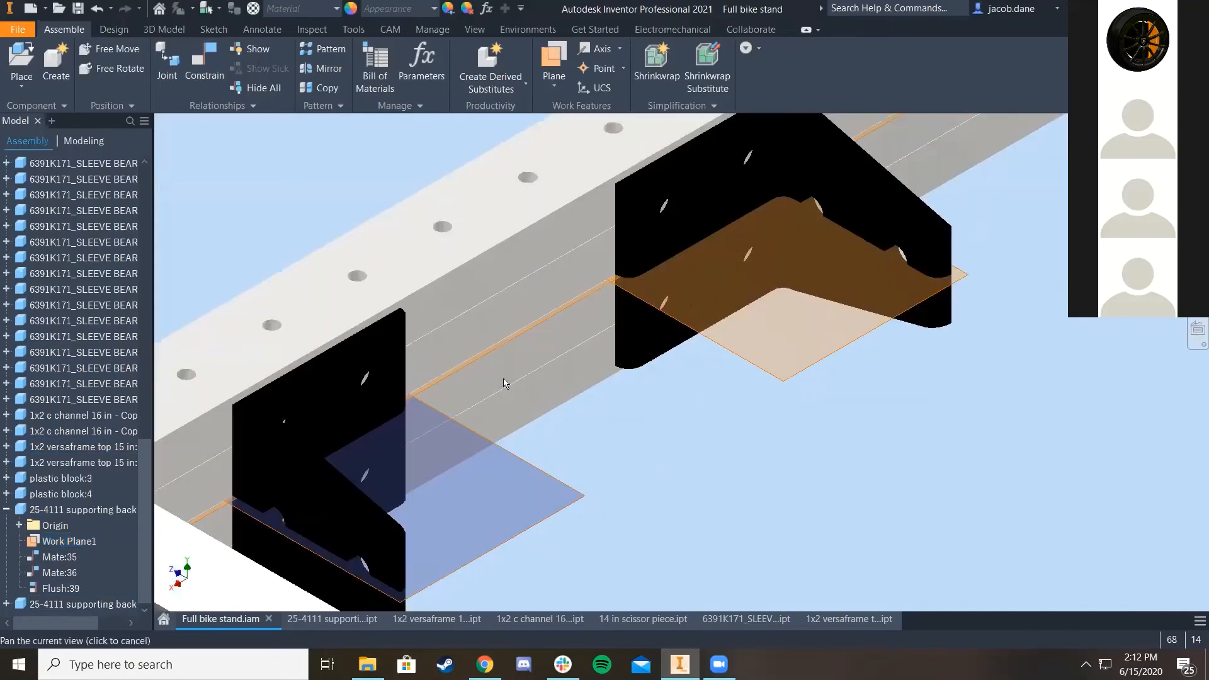
pyautogui.moveTo(540, 369); pyautogui.dragTo(398, 434, button='middle')
pyautogui.moveTo(471, 331); pyautogui.dragTo(624, 245)
pyautogui.moveTo(309, 409); pyautogui.dragTo(387, 384)
pyautogui.click(694, 453)
pyautogui.scroll(5, 668, 455)
pyautogui.moveTo(669, 431); pyautogui.dragTo(577, 351, button='middle')
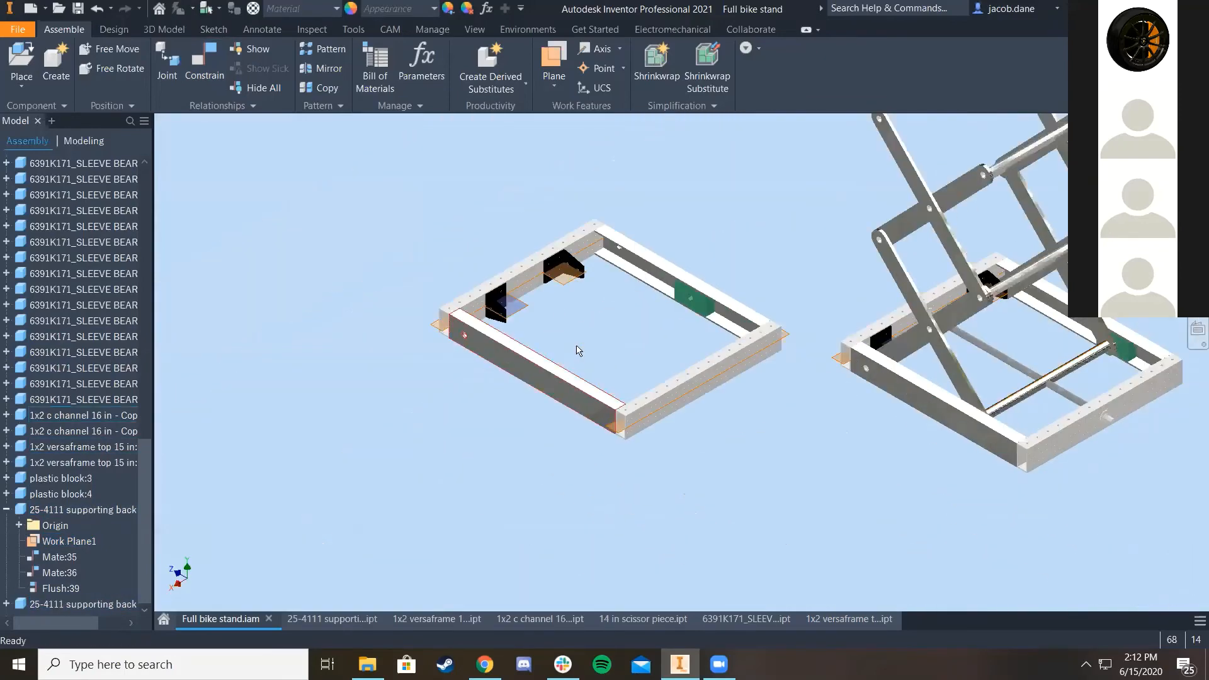
# Step: Mate the end hole axis of the copied frame's C-channel to the top hole of the scissor arm with 0 in offset
pyautogui.moveTo(671, 454); pyautogui.dragTo(610, 560, button='middle')
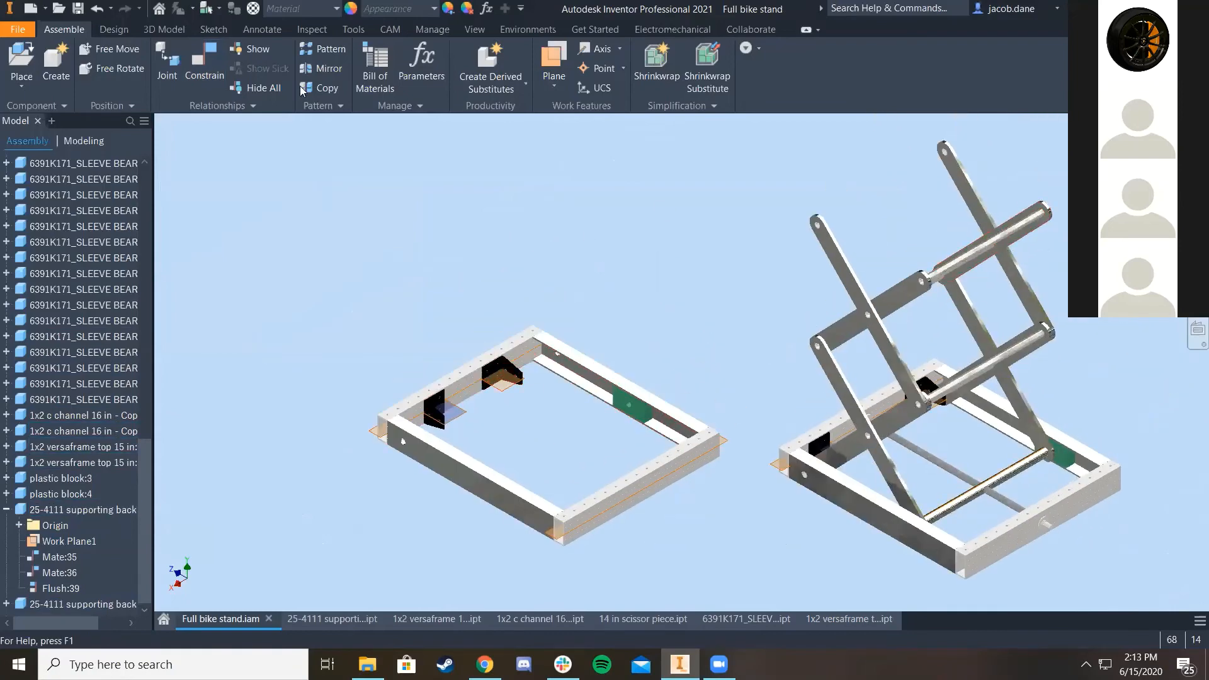
pyautogui.scroll(-5, 534, 324)
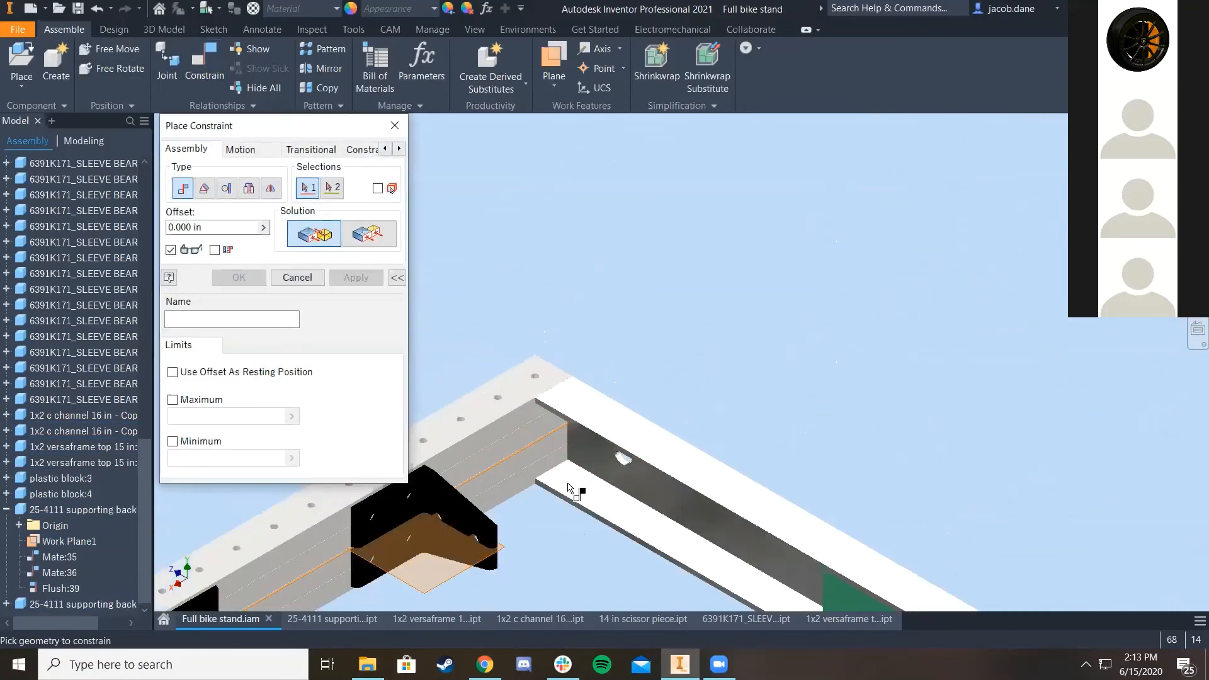
pyautogui.scroll(-5, 674, 420)
pyautogui.scroll(5, 704, 406)
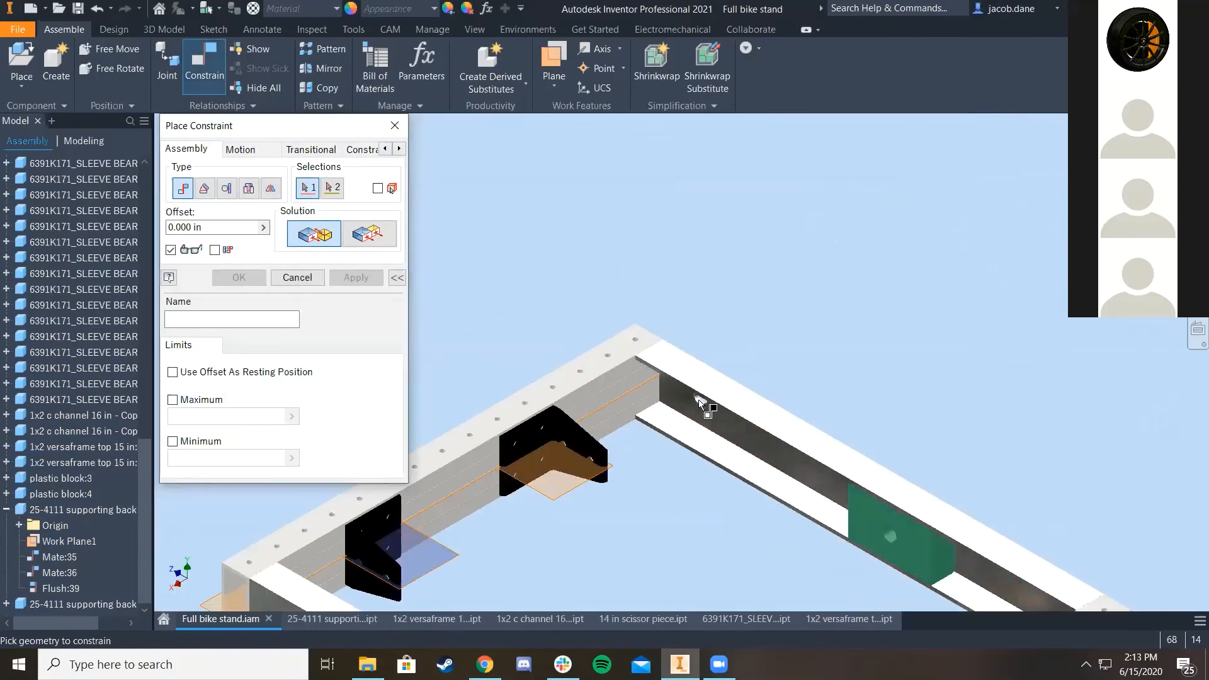
pyautogui.scroll(-5, 636, 409)
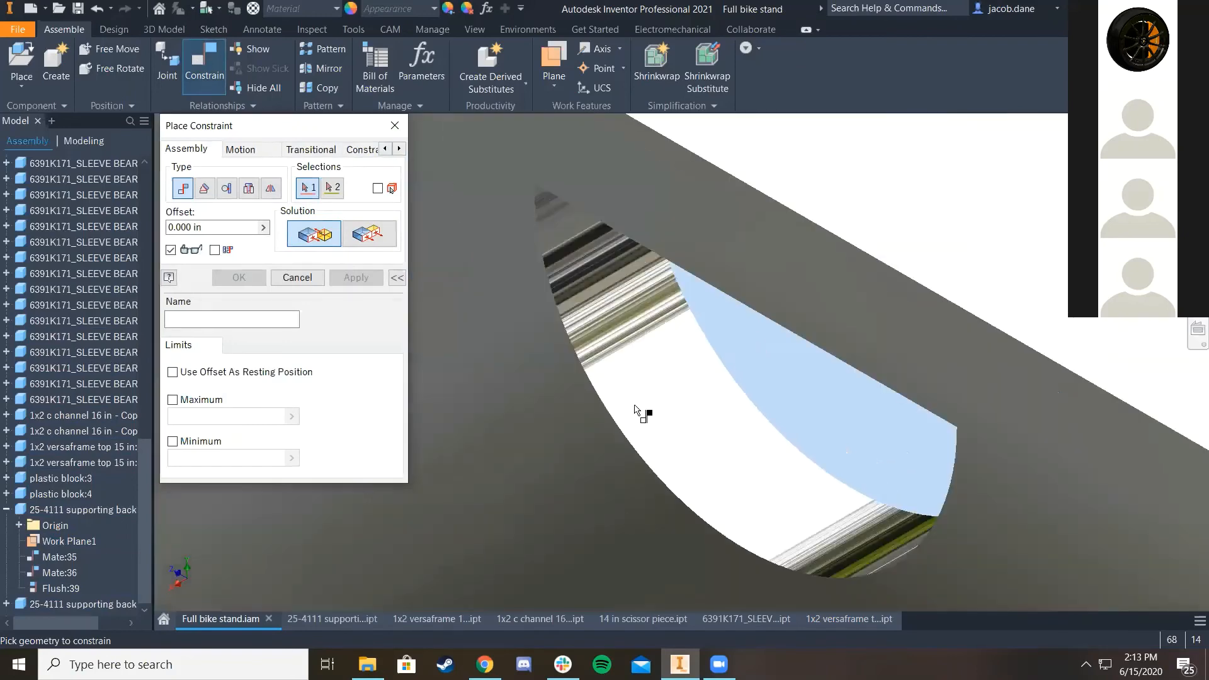
pyautogui.click(697, 456)
pyautogui.scroll(10, 666, 436)
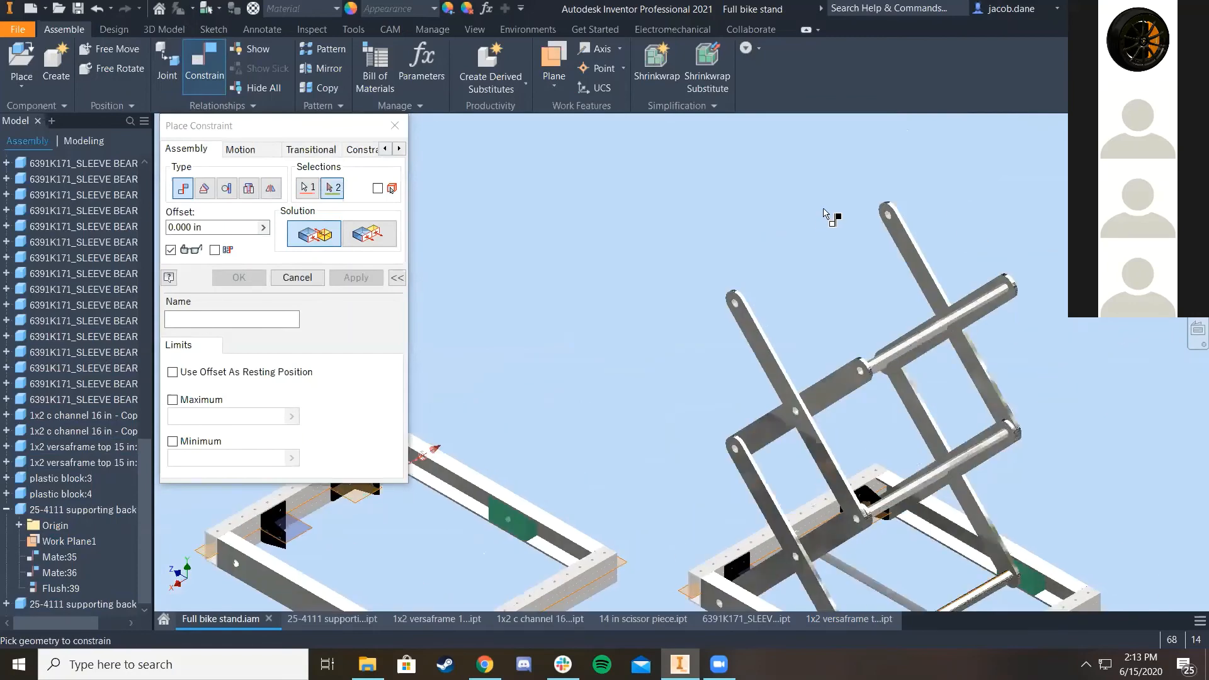
pyautogui.scroll(-10, 887, 214)
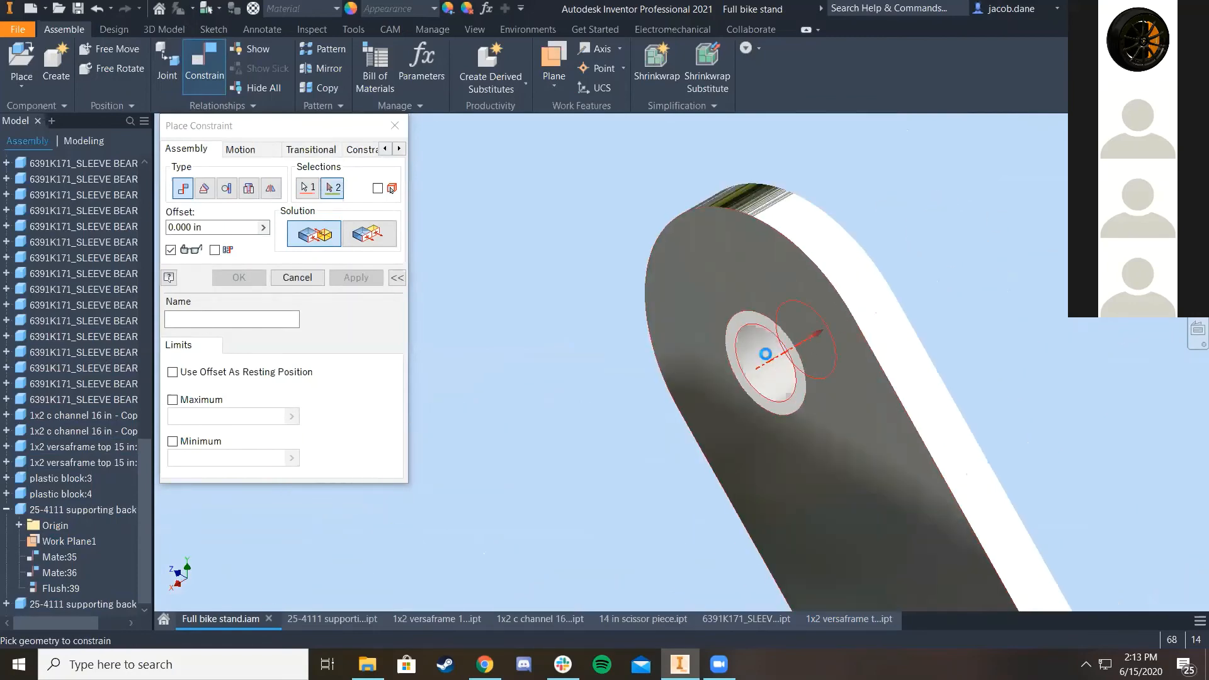
pyautogui.click(765, 354)
pyautogui.scroll(10, 700, 417)
pyautogui.scroll(-2, 553, 392)
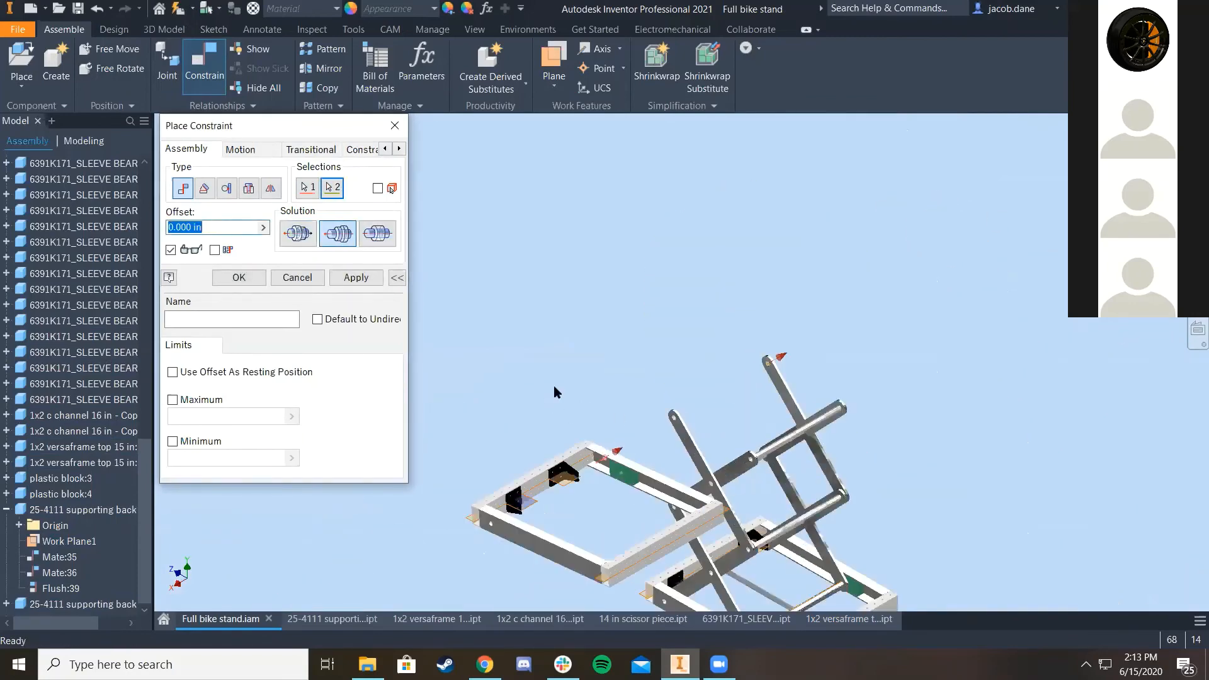
pyautogui.moveTo(554, 387); pyautogui.dragTo(542, 255, button='middle')
pyautogui.scroll(-3, 898, 375)
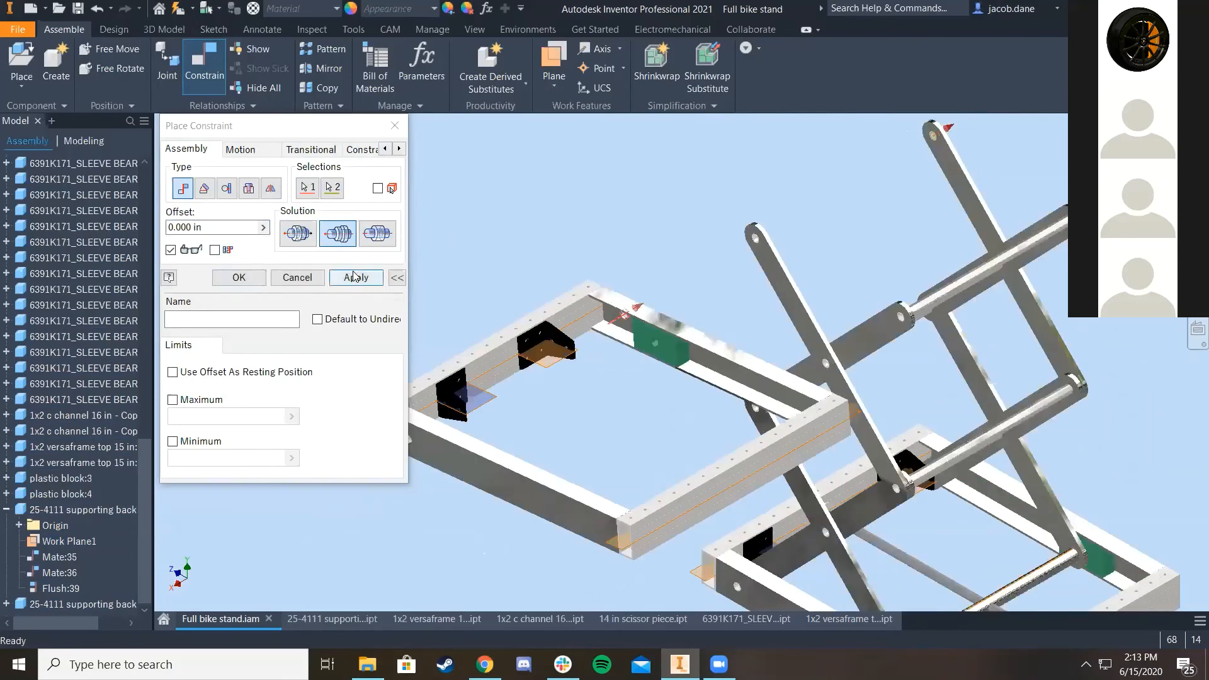
pyautogui.click(354, 276)
# Step: Mate the copied frame's plastic block hole axis to the end hole of the upper scissor piece with 0 in offset
pyautogui.moveTo(576, 356); pyautogui.dragTo(642, 337, button='middle')
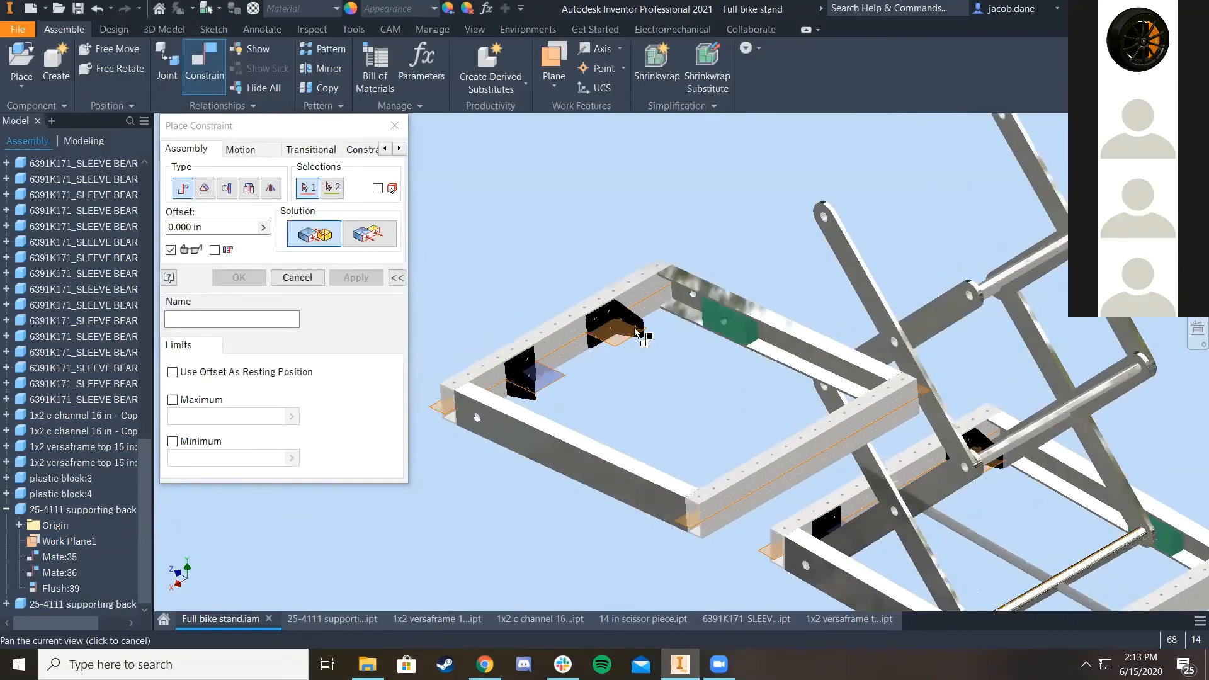
pyautogui.scroll(-5, 719, 313)
pyautogui.click(748, 327)
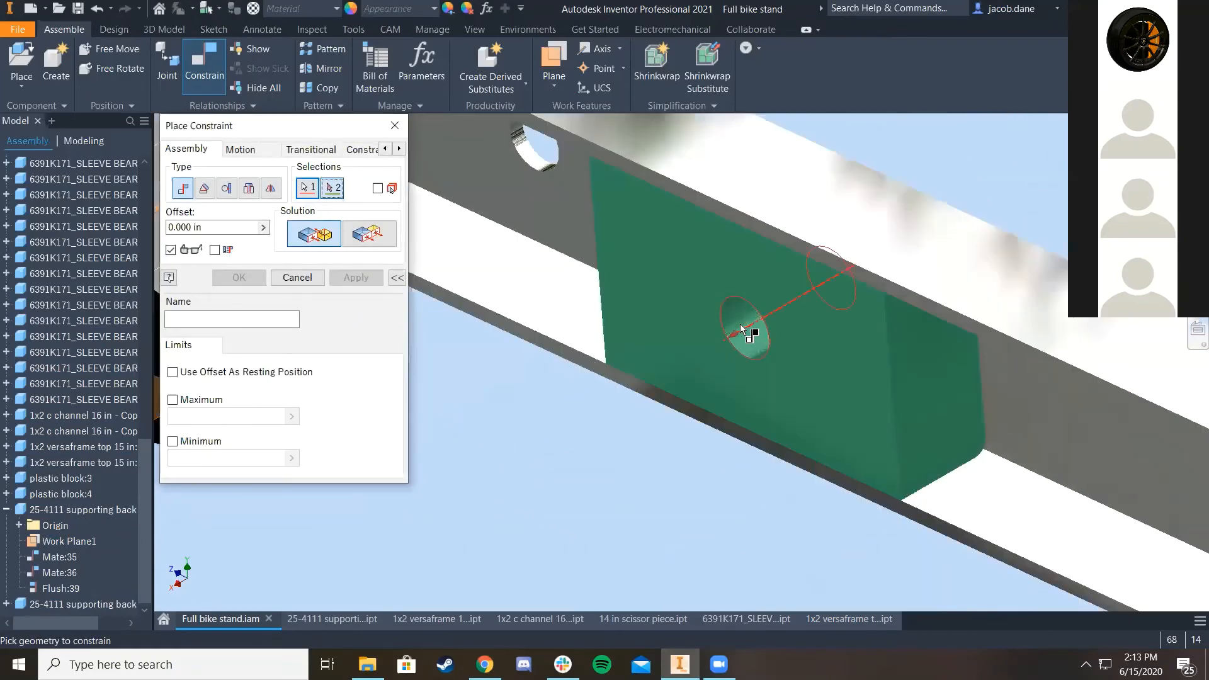
pyautogui.scroll(10, 739, 324)
pyautogui.scroll(-10, 797, 295)
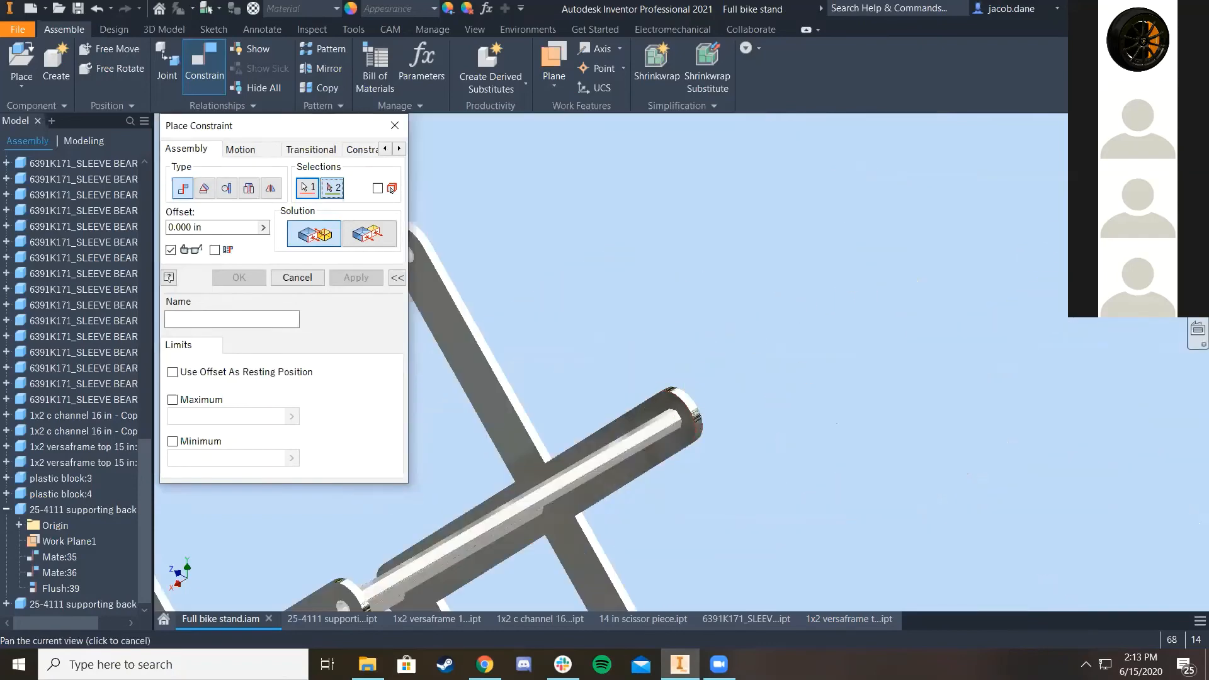
pyautogui.scroll(8, 653, 413)
pyautogui.scroll(-10, 976, 426)
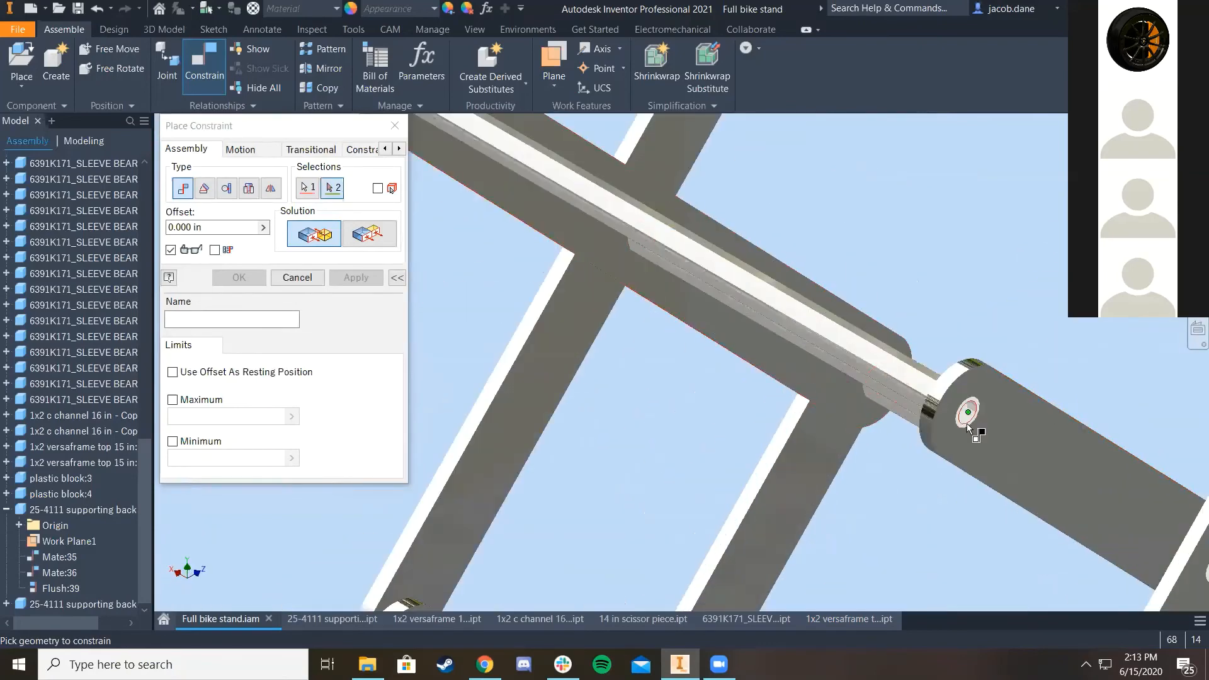
pyautogui.click(955, 412)
pyautogui.scroll(5, 945, 407)
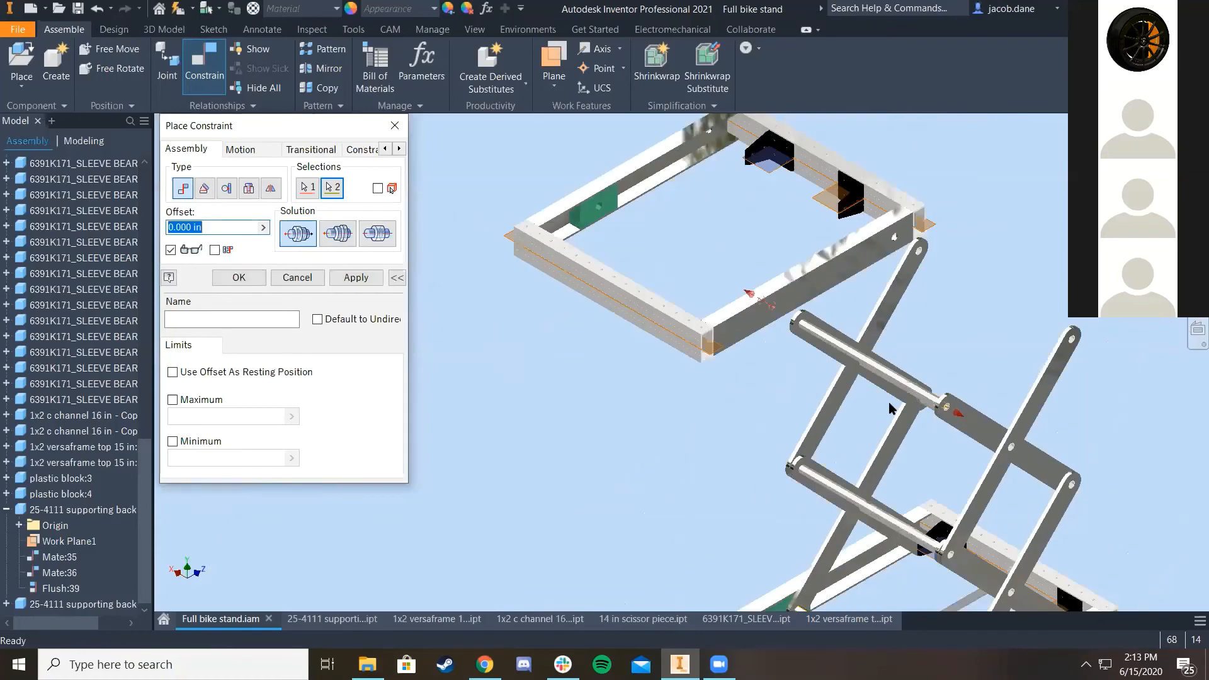
pyautogui.moveTo(889, 402); pyautogui.dragTo(938, 387, button='middle')
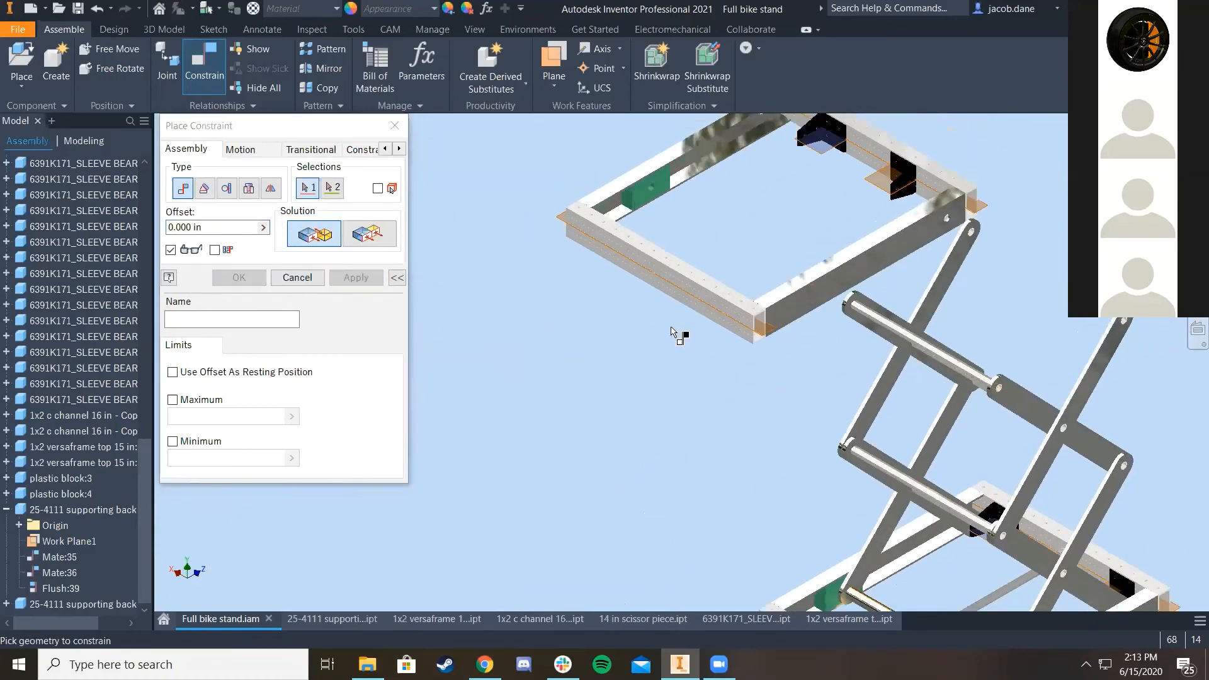
# Step: Constrain the outer side faces of the upper and lower frames' C-channels with a Flush solution and 0 in offset
pyautogui.scroll(3, 674, 331)
pyautogui.moveTo(765, 318); pyautogui.dragTo(682, 343, button='middle')
pyautogui.scroll(-4, 686, 337)
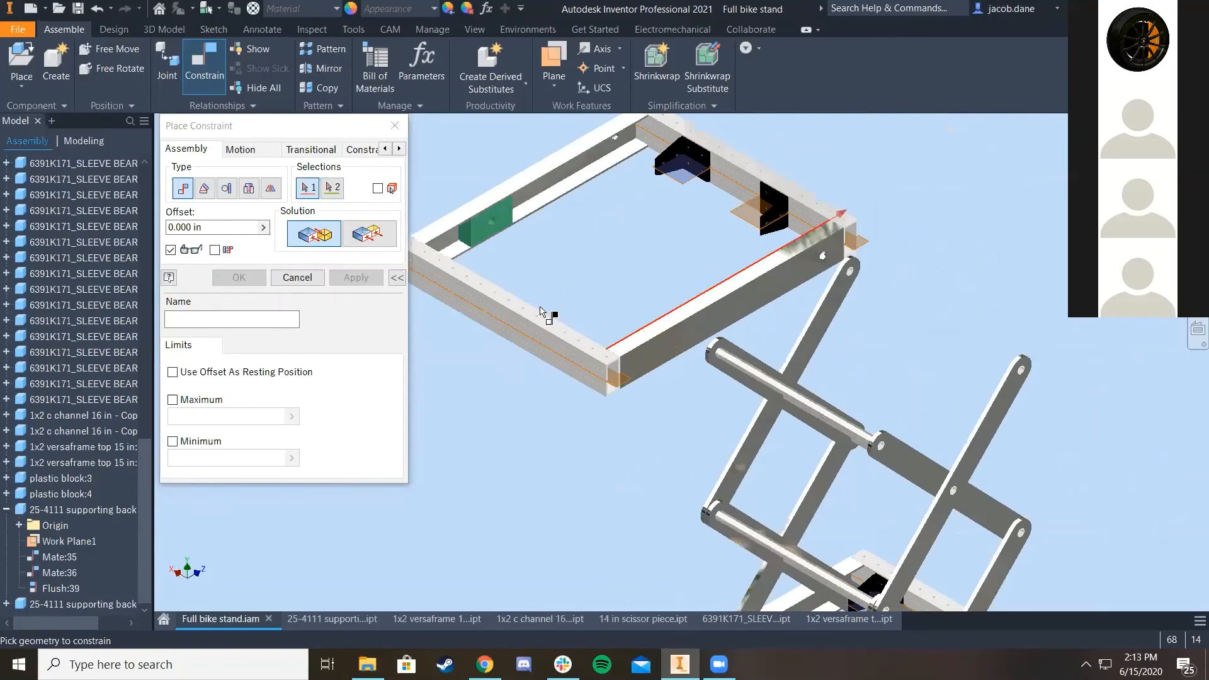
pyautogui.click(354, 246)
pyautogui.scroll(-3, 674, 346)
pyautogui.click(717, 349)
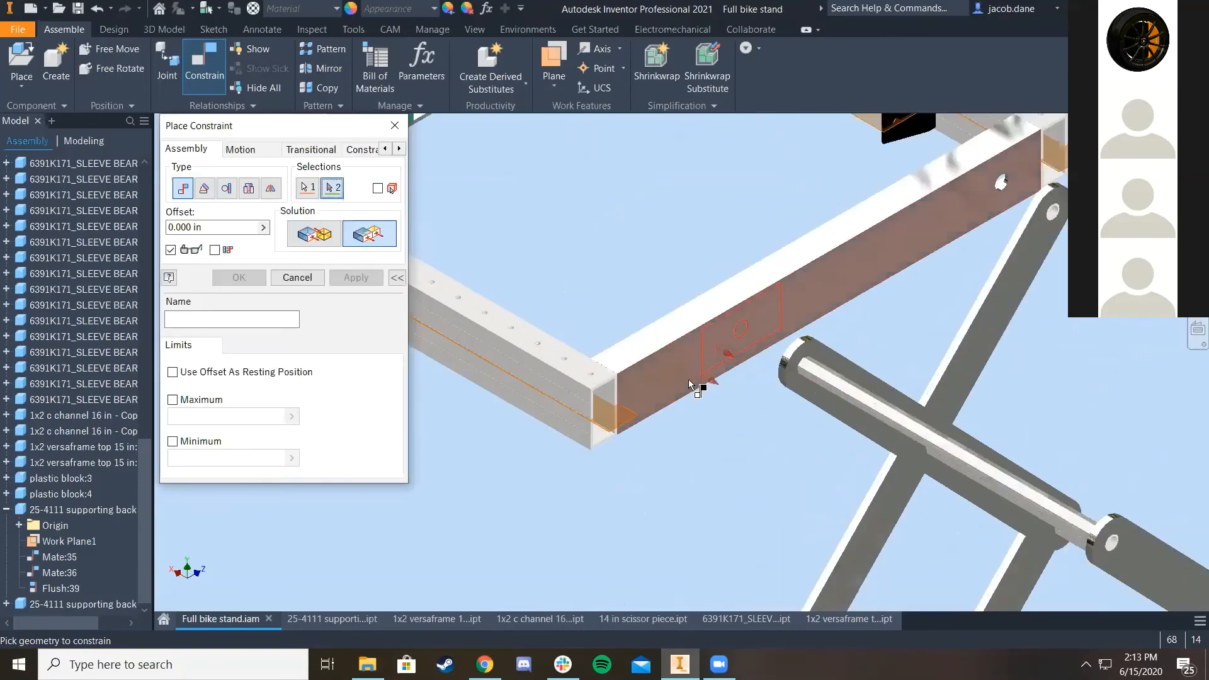
pyautogui.scroll(5, 715, 481)
pyautogui.scroll(-5, 819, 318)
pyautogui.click(794, 272)
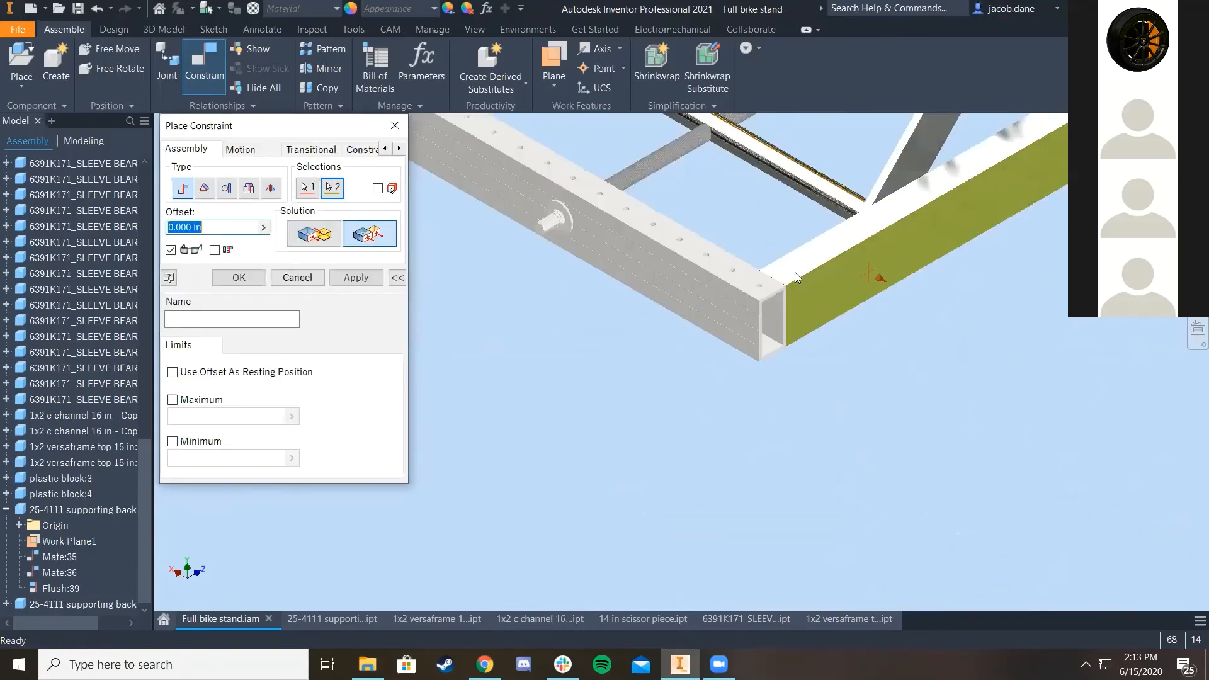
pyautogui.scroll(5, 795, 272)
pyautogui.scroll(-5, 636, 292)
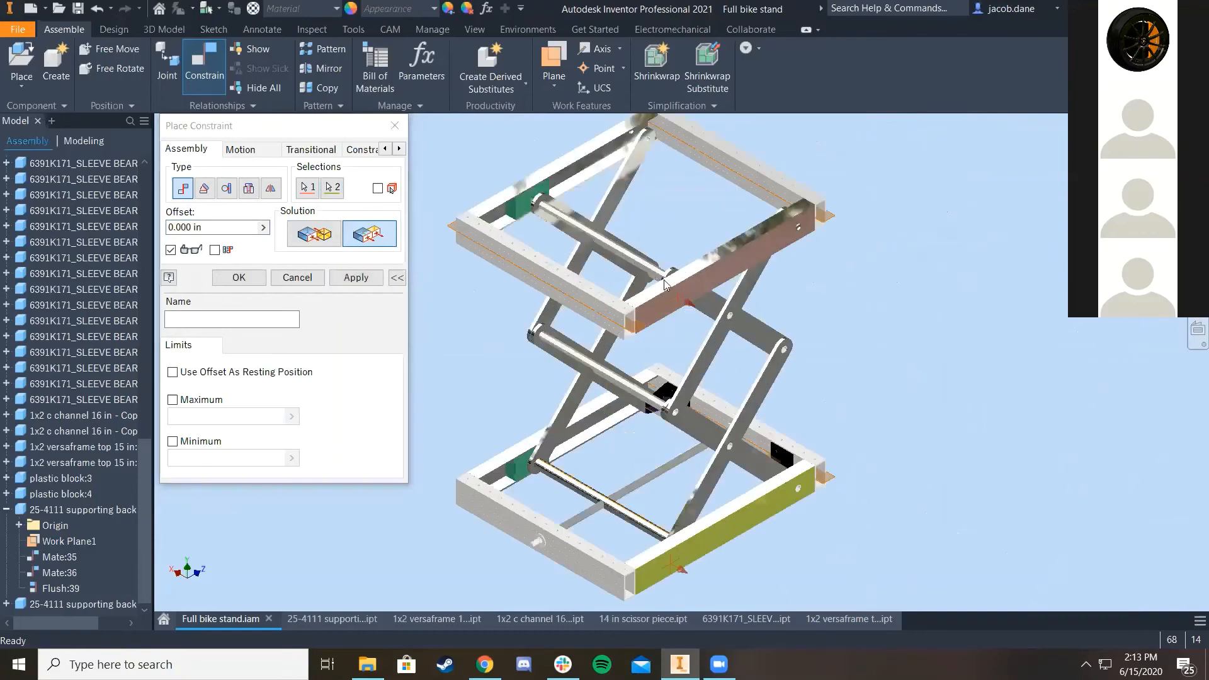
pyautogui.moveTo(665, 281); pyautogui.dragTo(650, 390, button='middle')
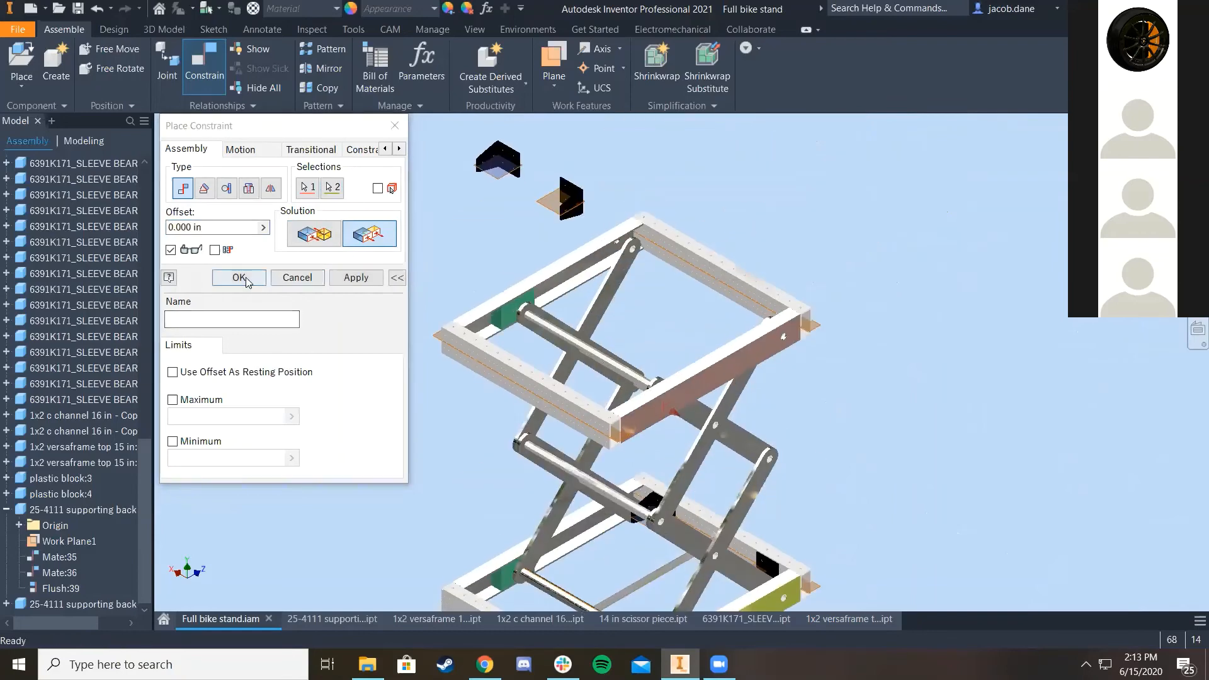
pyautogui.click(239, 277)
# Step: Mate the first upper supporting bracket's side face to the adjacent scissor arm's face with a 1/16 in offset
pyautogui.scroll(-2, 595, 188)
pyautogui.scroll(-4, 554, 237)
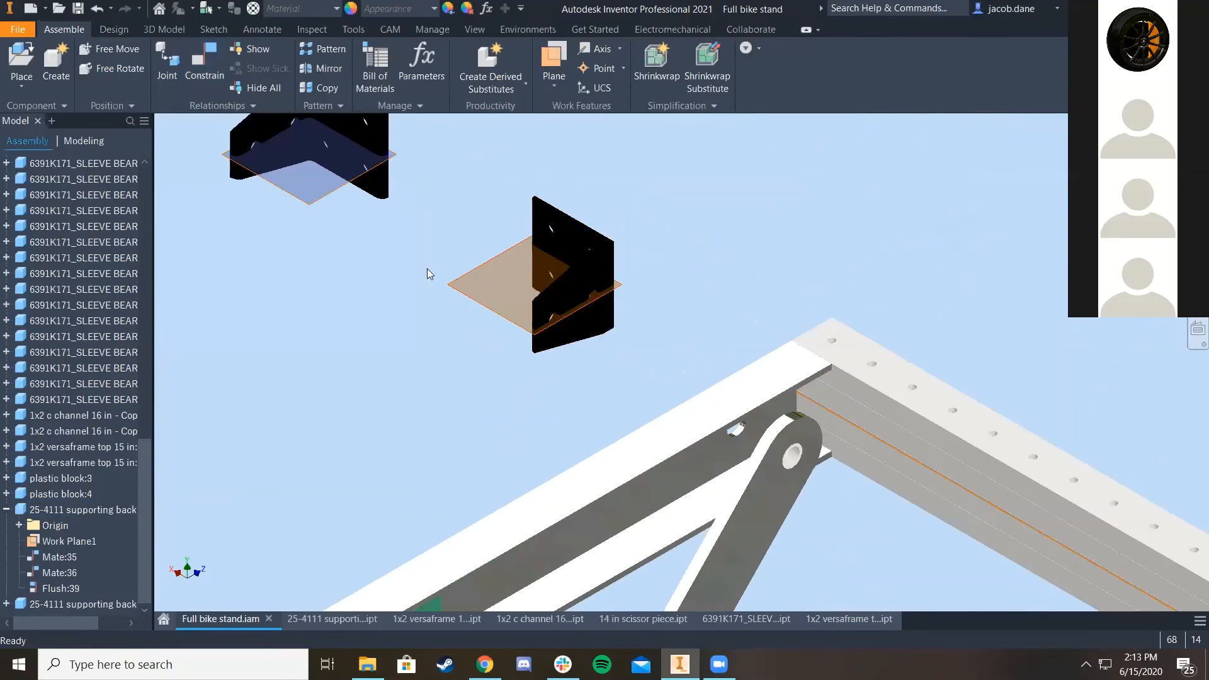
pyautogui.scroll(-3, 649, 299)
pyautogui.click(204, 67)
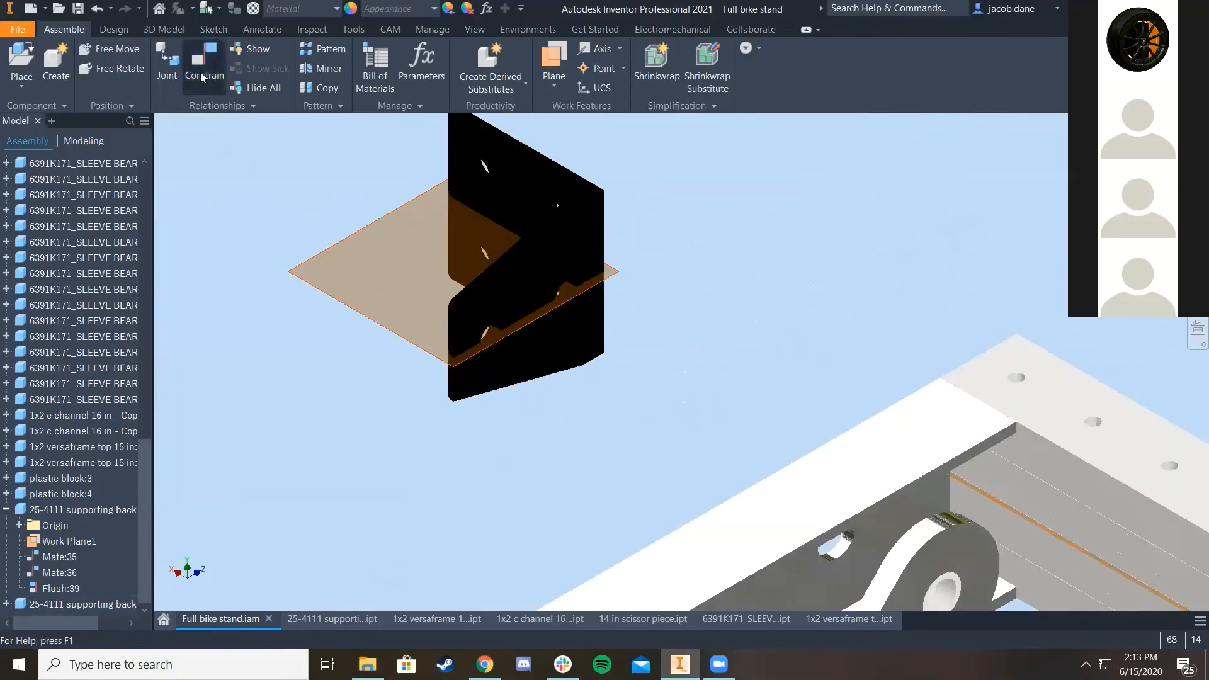
pyautogui.click(542, 284)
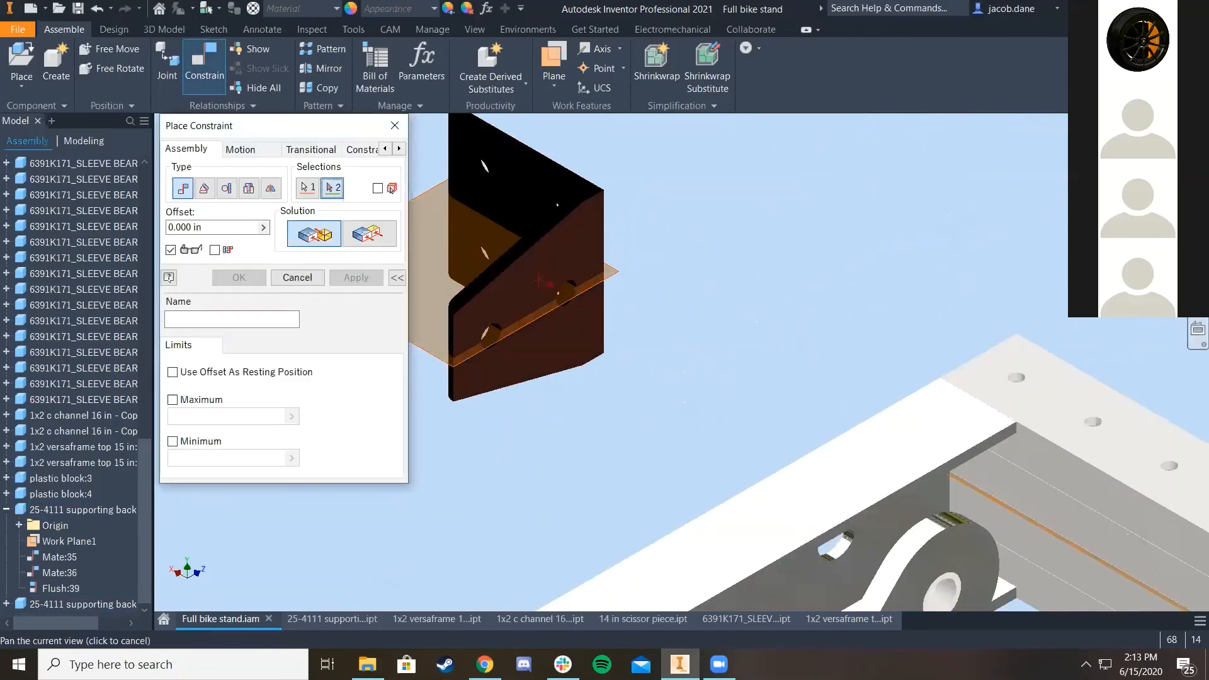
pyautogui.scroll(5, 774, 188)
pyautogui.scroll(-6, 680, 142)
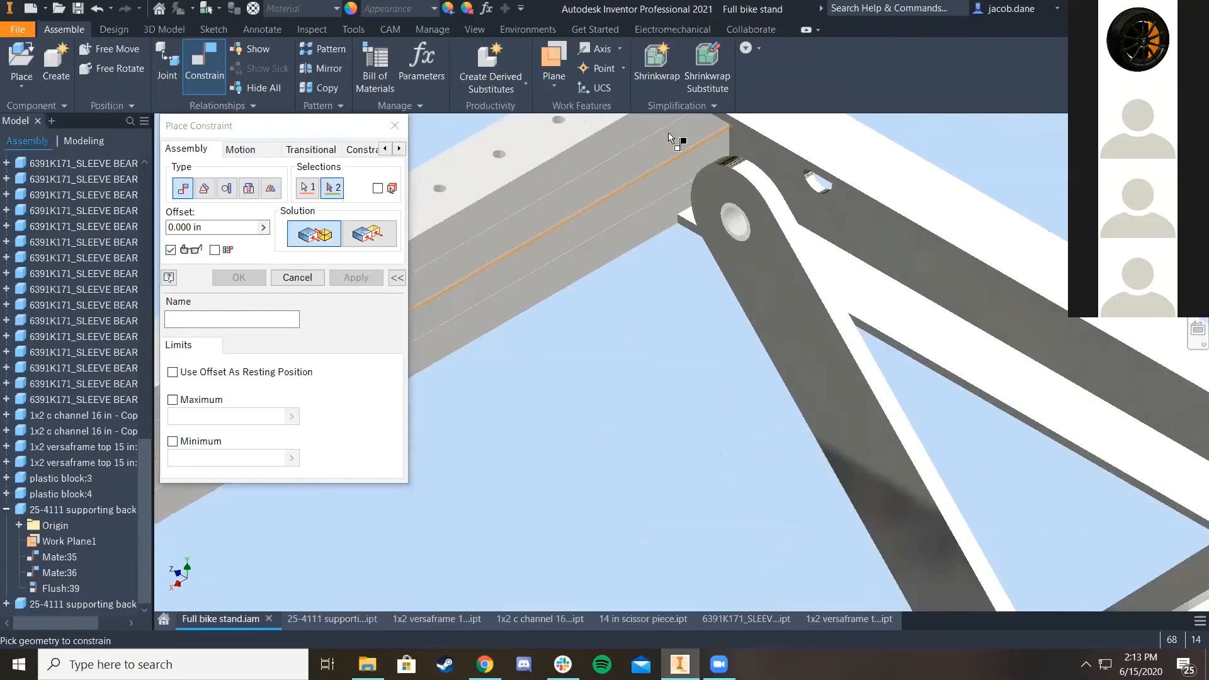
pyautogui.click(777, 248)
pyautogui.scroll(4, 742, 255)
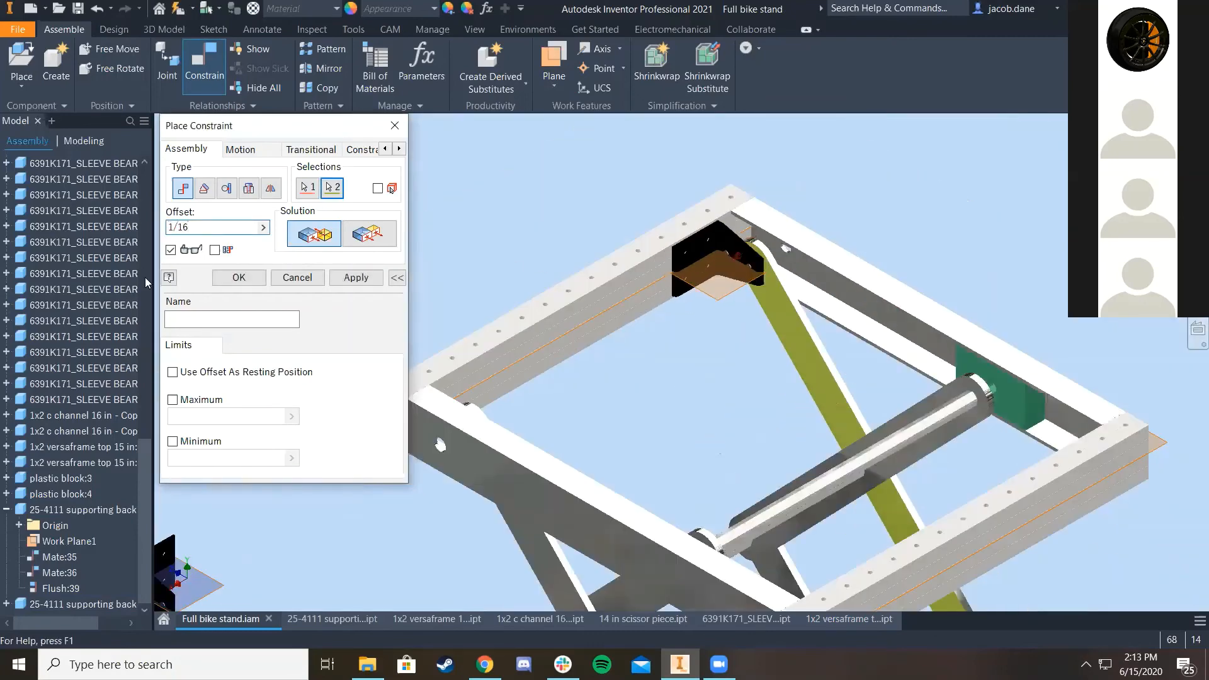
pyautogui.click(355, 277)
# Step: Mate the remaining upper supporting bracket's side face to the opposite scissor arm's face with a 1/16 in offset
pyautogui.moveTo(417, 441); pyautogui.dragTo(550, 391, button='middle')
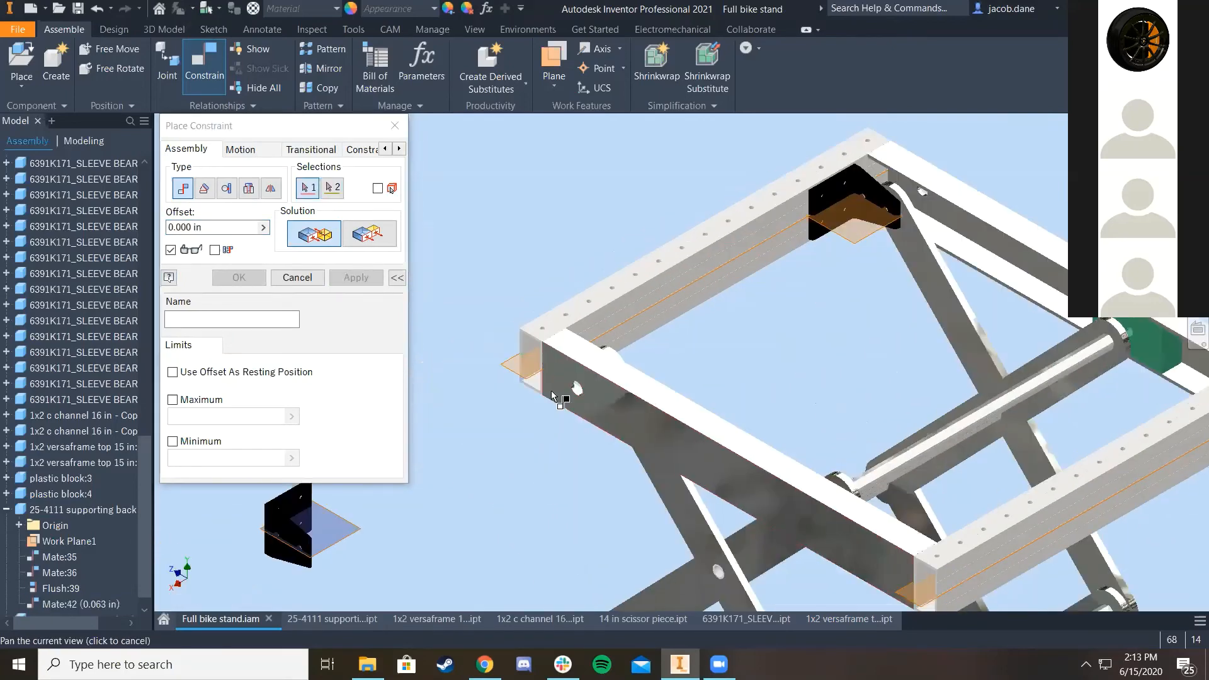
pyautogui.press('End')
pyautogui.click(488, 428)
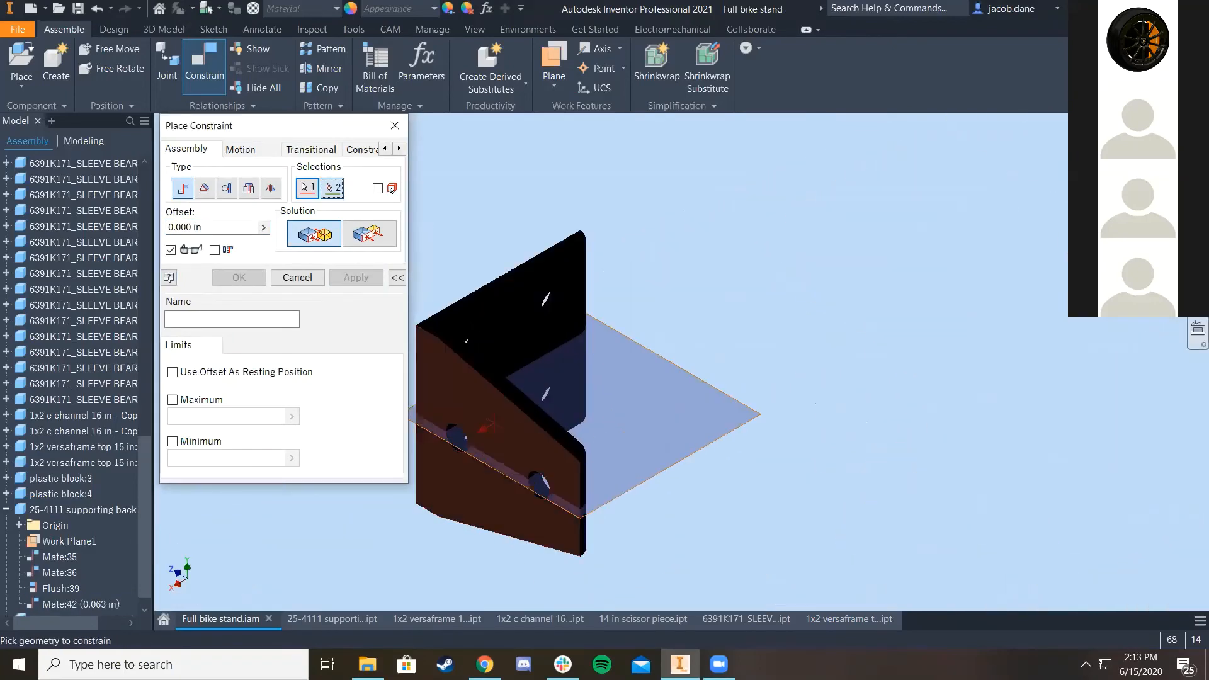
pyautogui.press('F5')
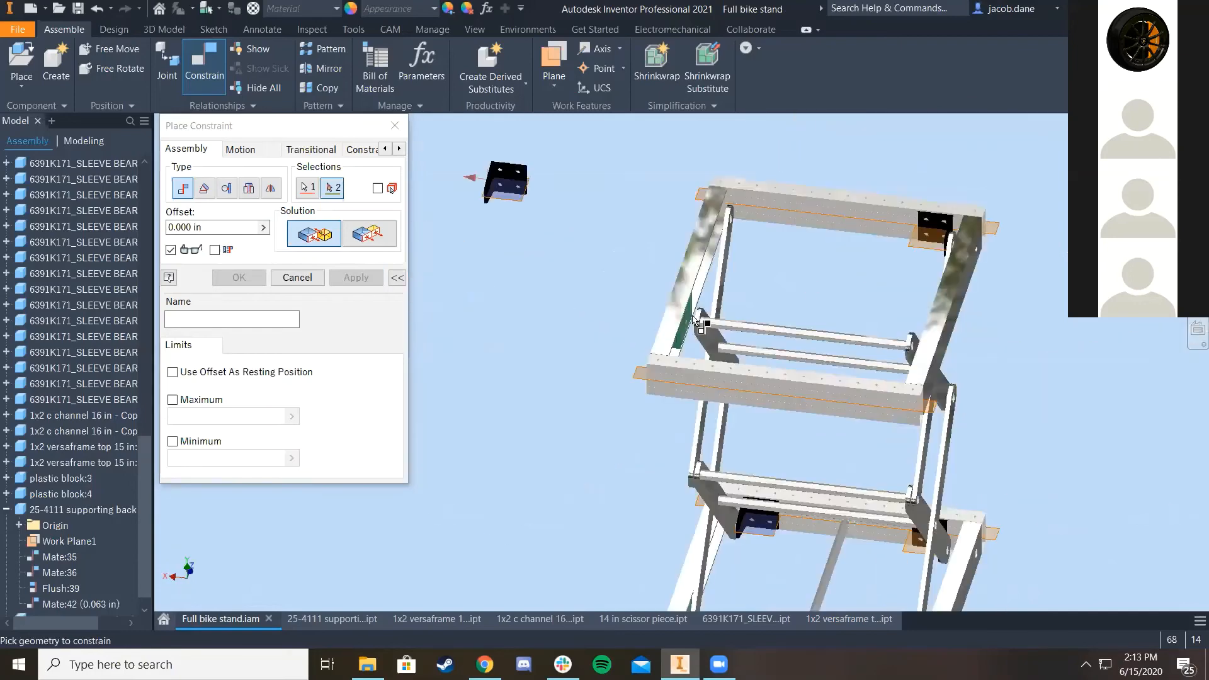
pyautogui.click(749, 218)
pyautogui.press('F5')
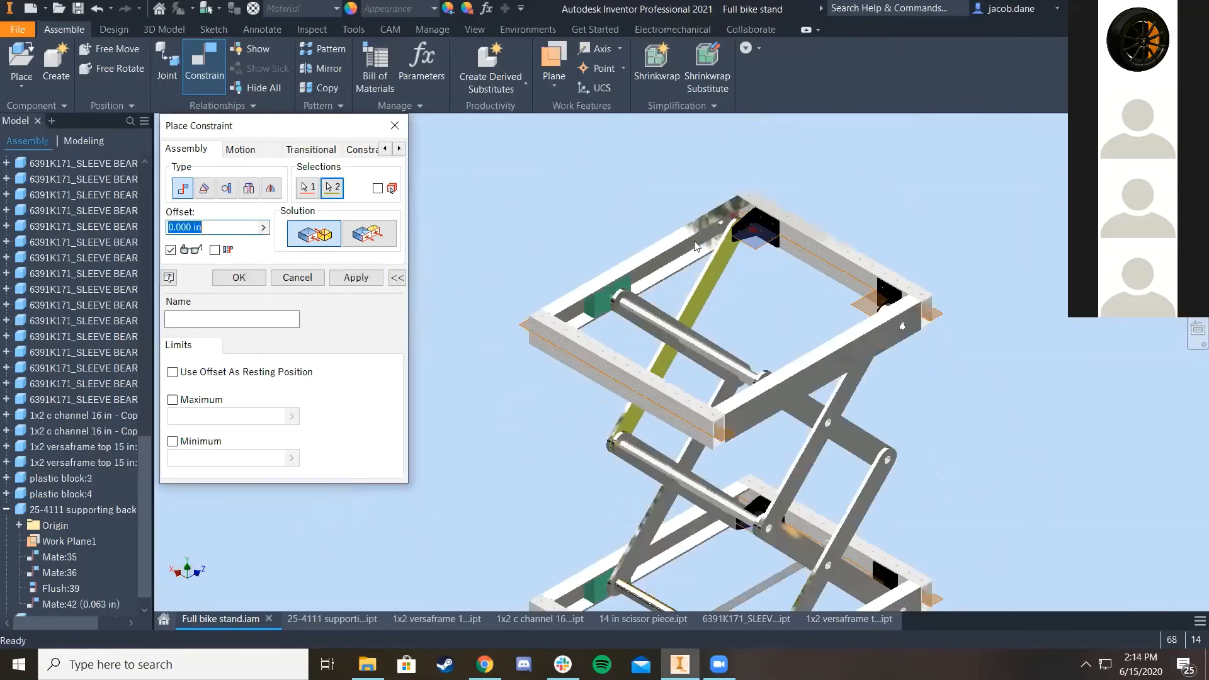
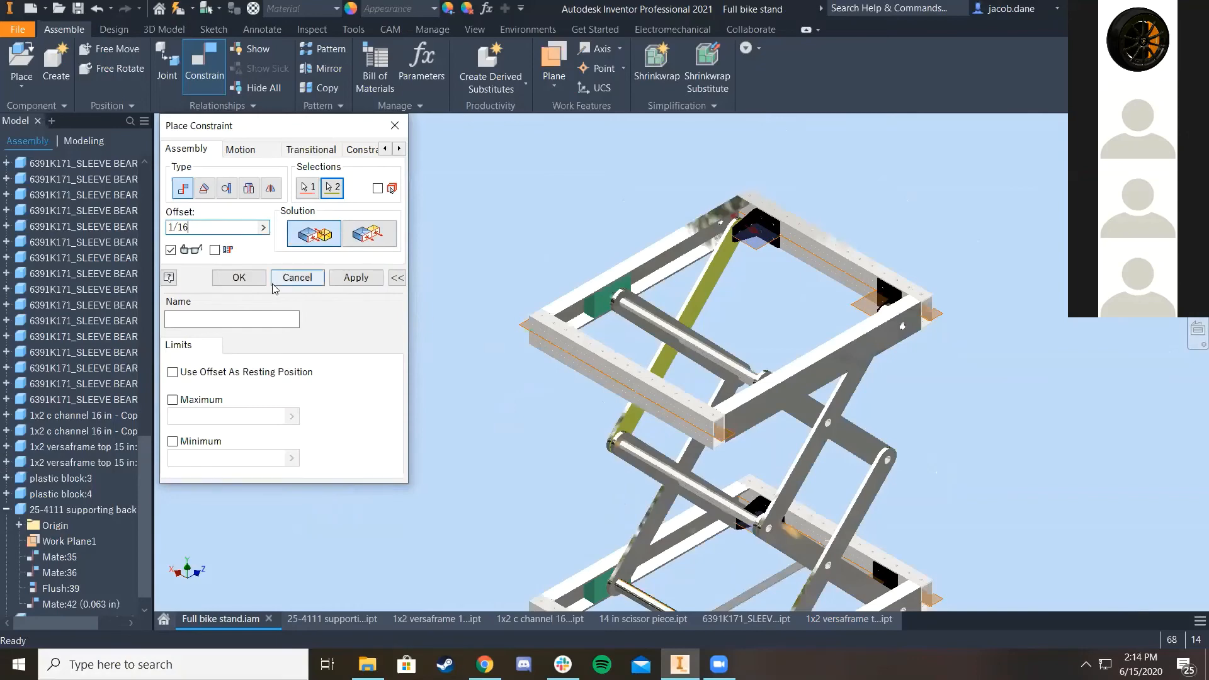
pyautogui.click(239, 277)
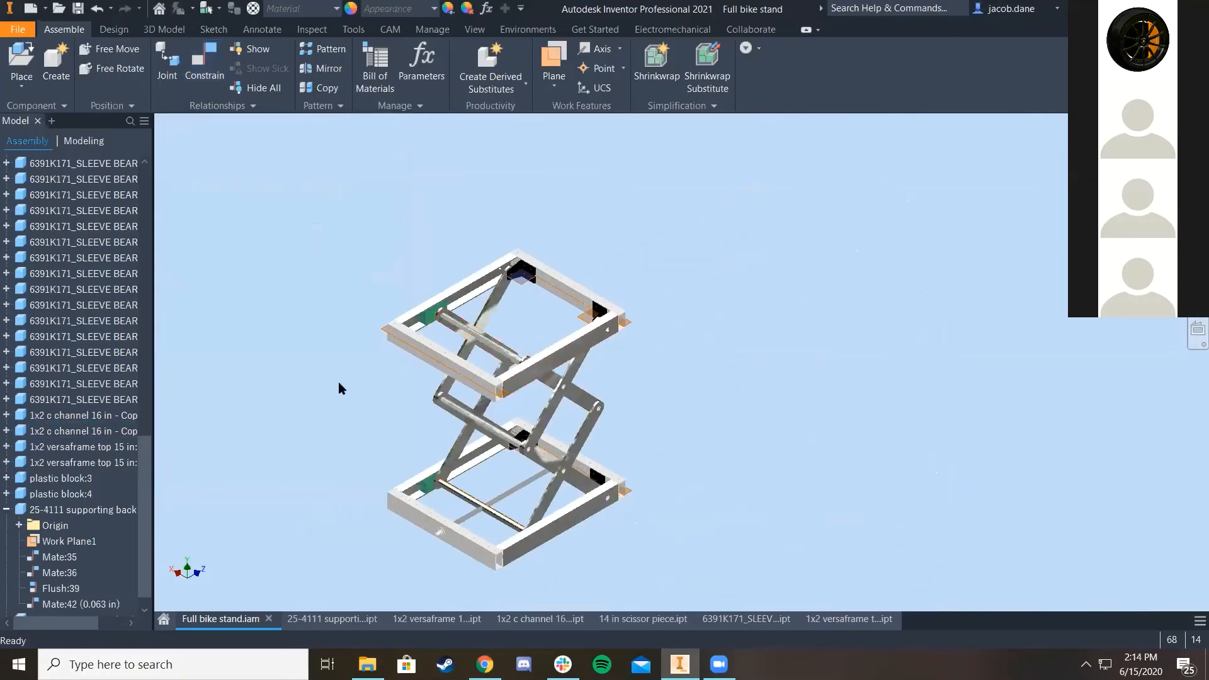
# Step: Move the upper frame and the lower plastic block to test how the scissor lift raises and lowers
pyautogui.scroll(4, 339, 384)
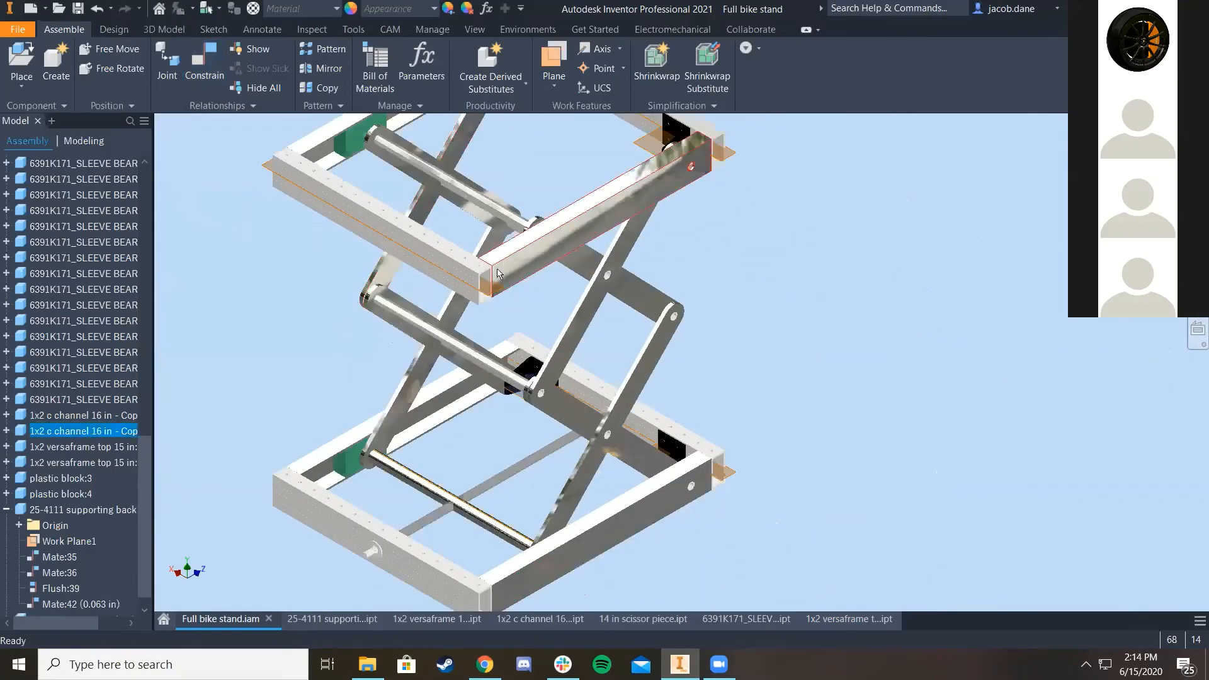
pyautogui.moveTo(497, 273); pyautogui.dragTo(473, 369)
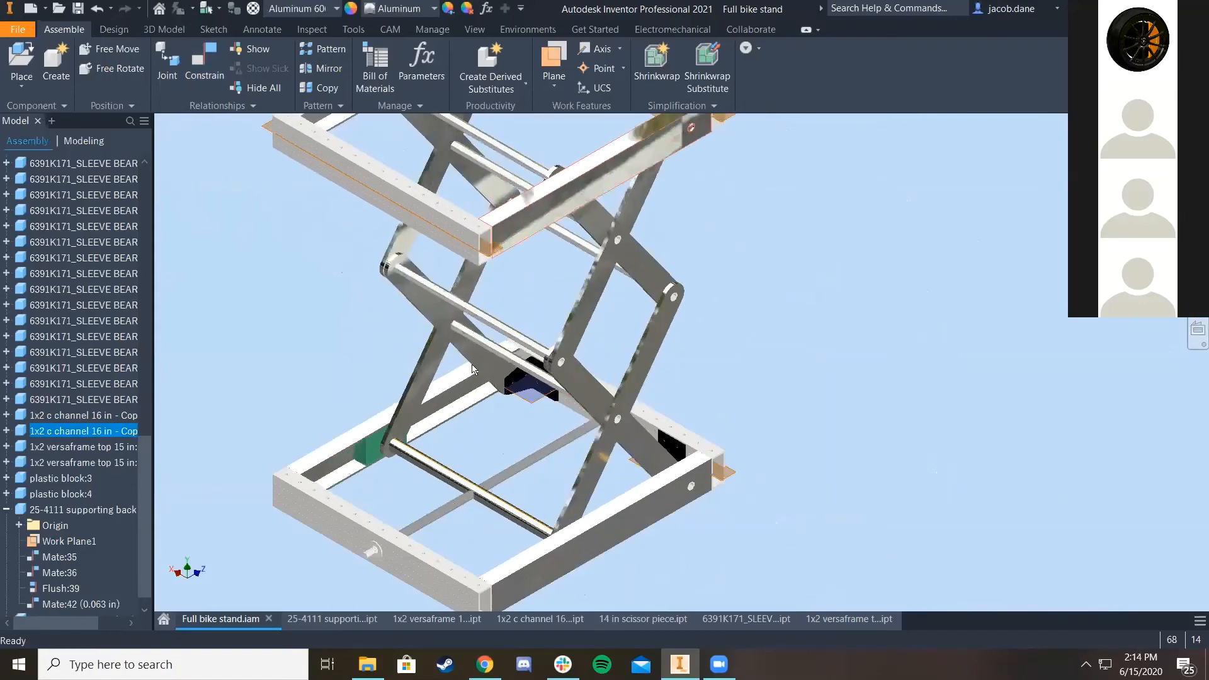
pyautogui.scroll(-5, 473, 369)
pyautogui.scroll(3, 415, 466)
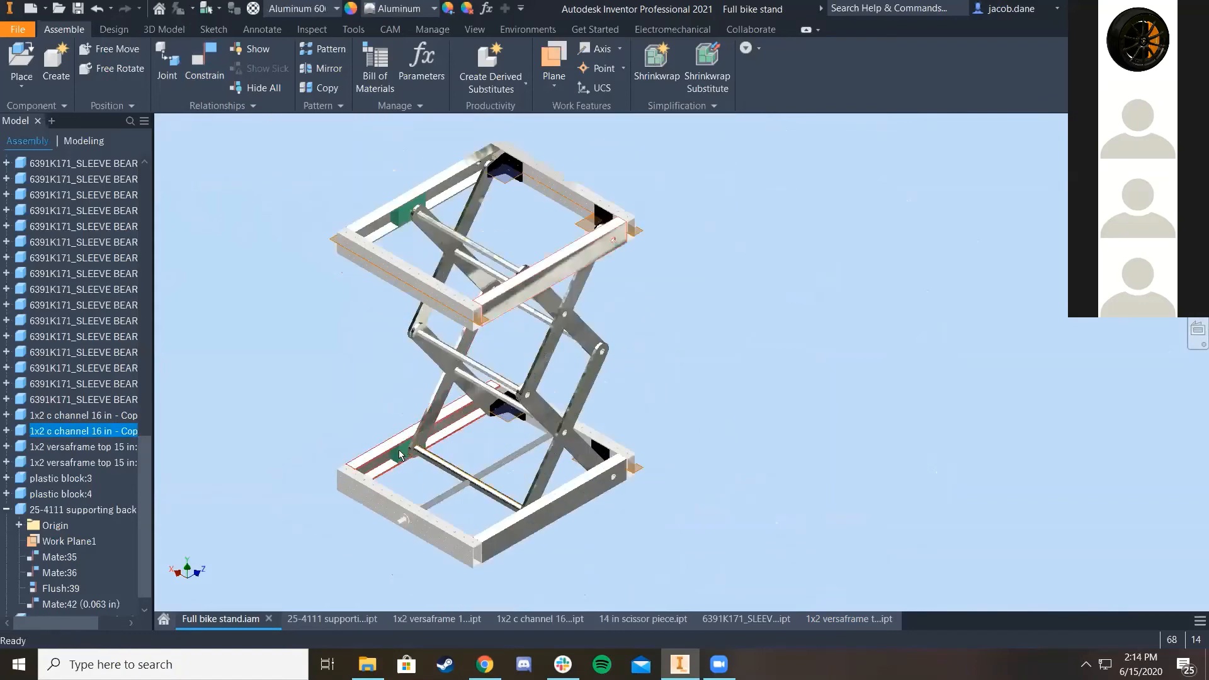
pyautogui.click(399, 455)
pyautogui.moveTo(413, 456); pyautogui.dragTo(439, 328)
pyautogui.press('Escape')
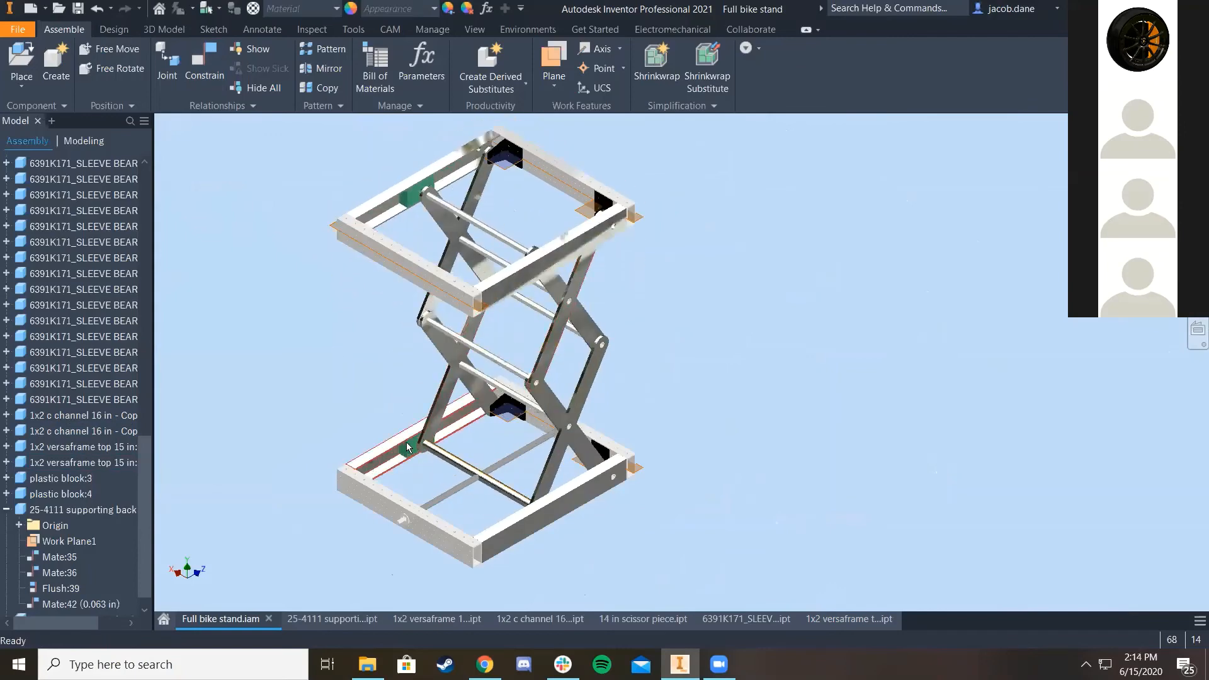
pyautogui.moveTo(407, 449); pyautogui.dragTo(345, 409)
pyautogui.press('F2')
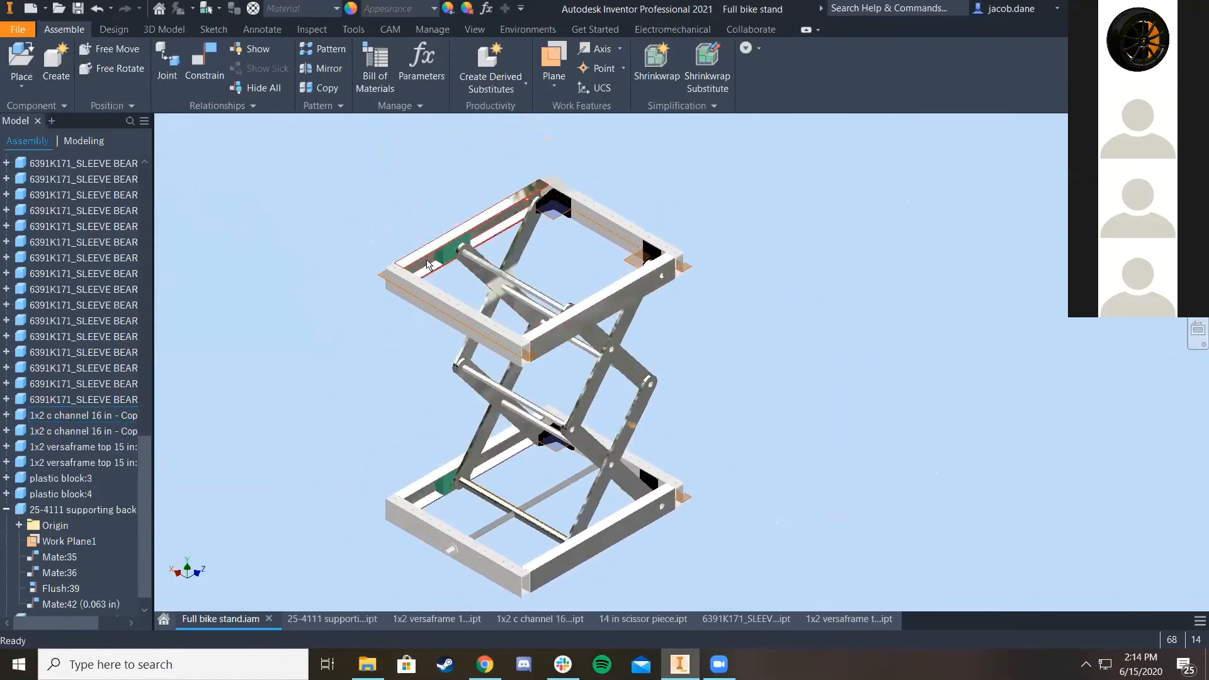
# Step: Measure the distance between the outer side faces of the upper frame's two versaframe tubes
pyautogui.scroll(5, 459, 228)
pyautogui.scroll(-3, 798, 339)
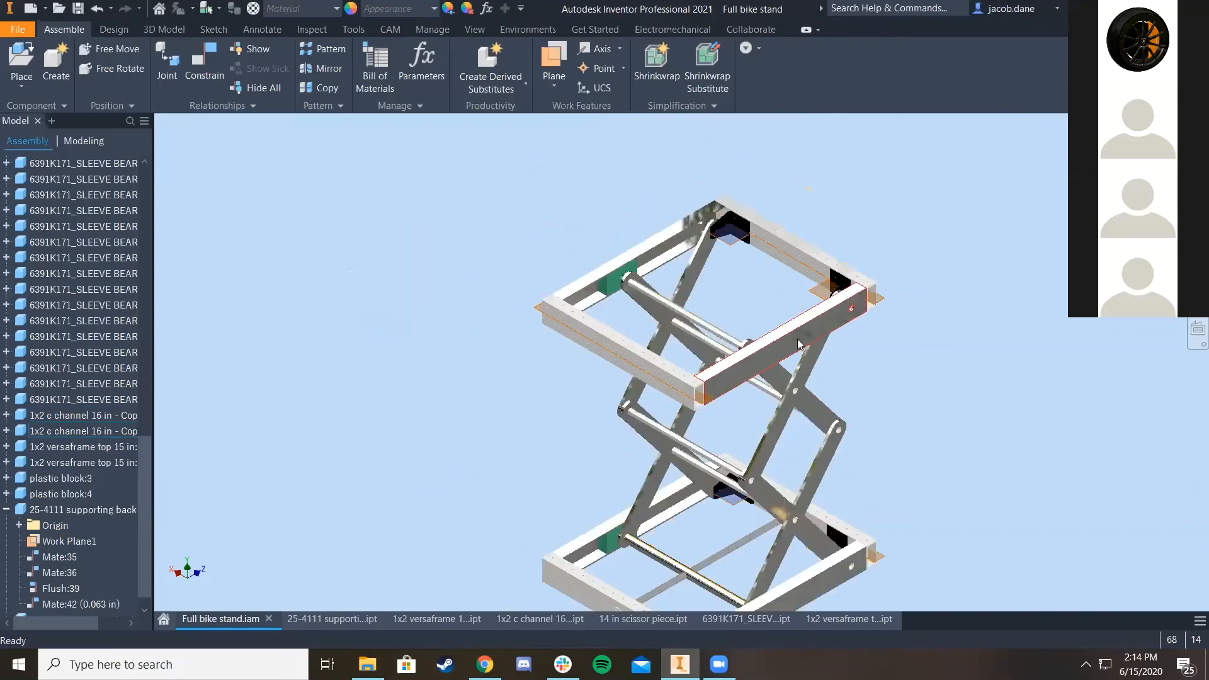
pyautogui.moveTo(926, 390); pyautogui.dragTo(863, 388, button='middle')
pyautogui.moveTo(665, 346); pyautogui.dragTo(645, 313, button='middle')
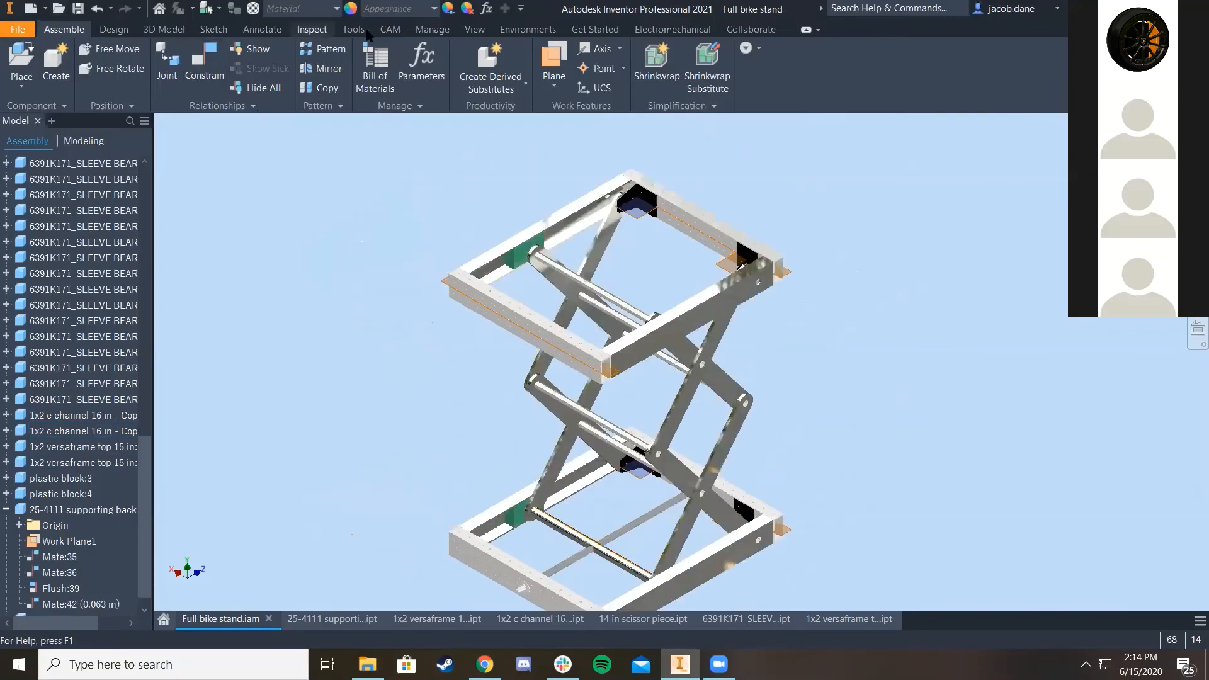
pyautogui.click(363, 30)
pyautogui.click(27, 63)
pyautogui.scroll(4, 580, 320)
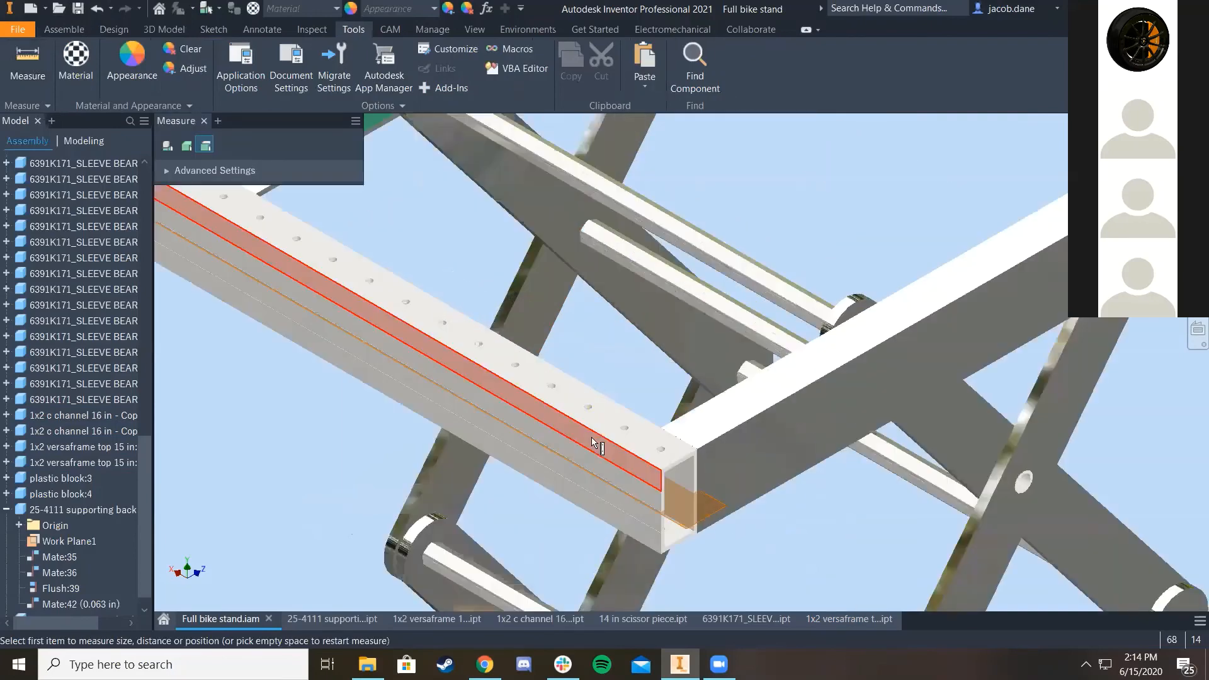
pyautogui.click(598, 444)
pyautogui.scroll(-5, 709, 286)
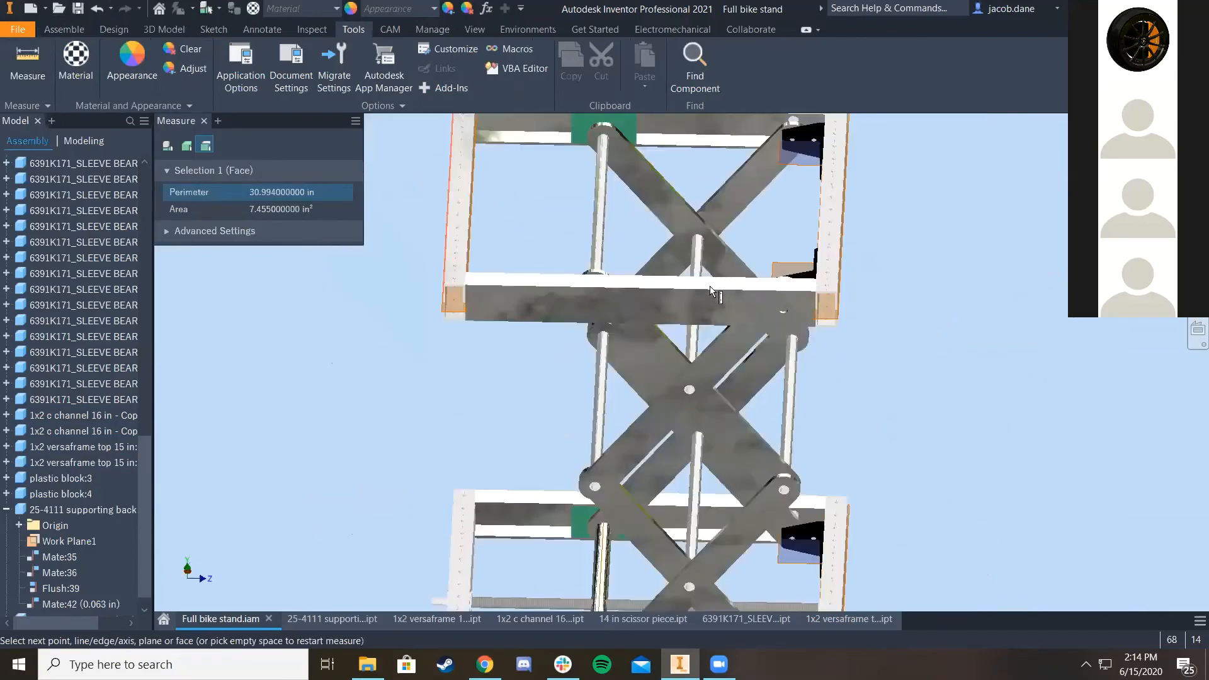
pyautogui.keyDown('shift'); pyautogui.moveTo(712, 285); pyautogui.dragTo(764, 324, button='middle'); pyautogui.keyUp('shift')
pyautogui.scroll(6, 499, 459)
pyautogui.click(812, 406)
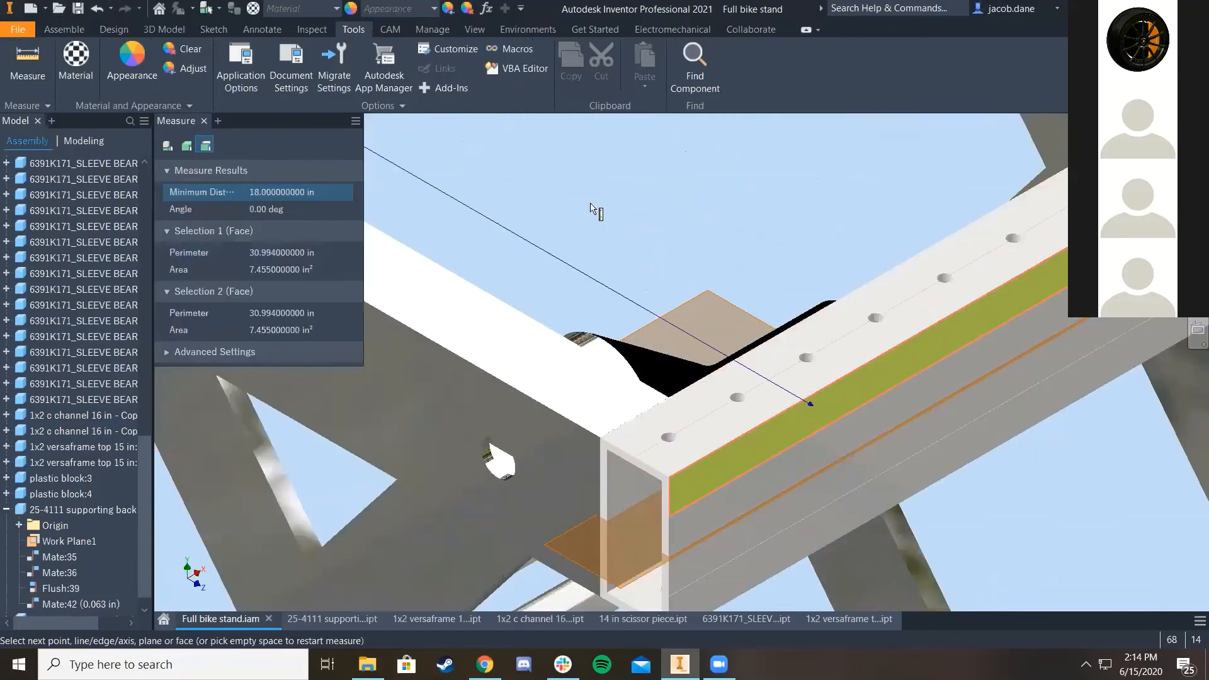
# Step: Measure the distance between the outer side faces of the upper frame's two C-channels and end the measurement
pyautogui.scroll(-5, 583, 217)
pyautogui.click(561, 256)
pyautogui.moveTo(561, 256); pyautogui.dragTo(561, 255, button='middle')
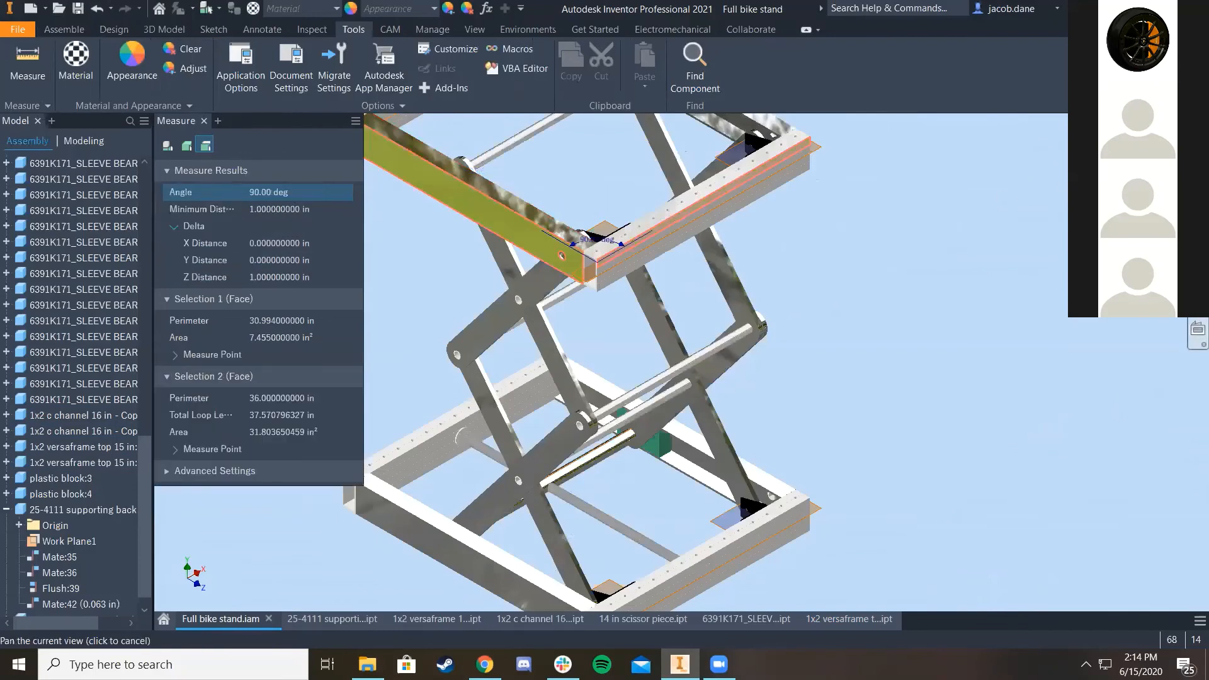
pyautogui.press('F6')
pyautogui.scroll(6, 711, 287)
pyautogui.click(712, 287)
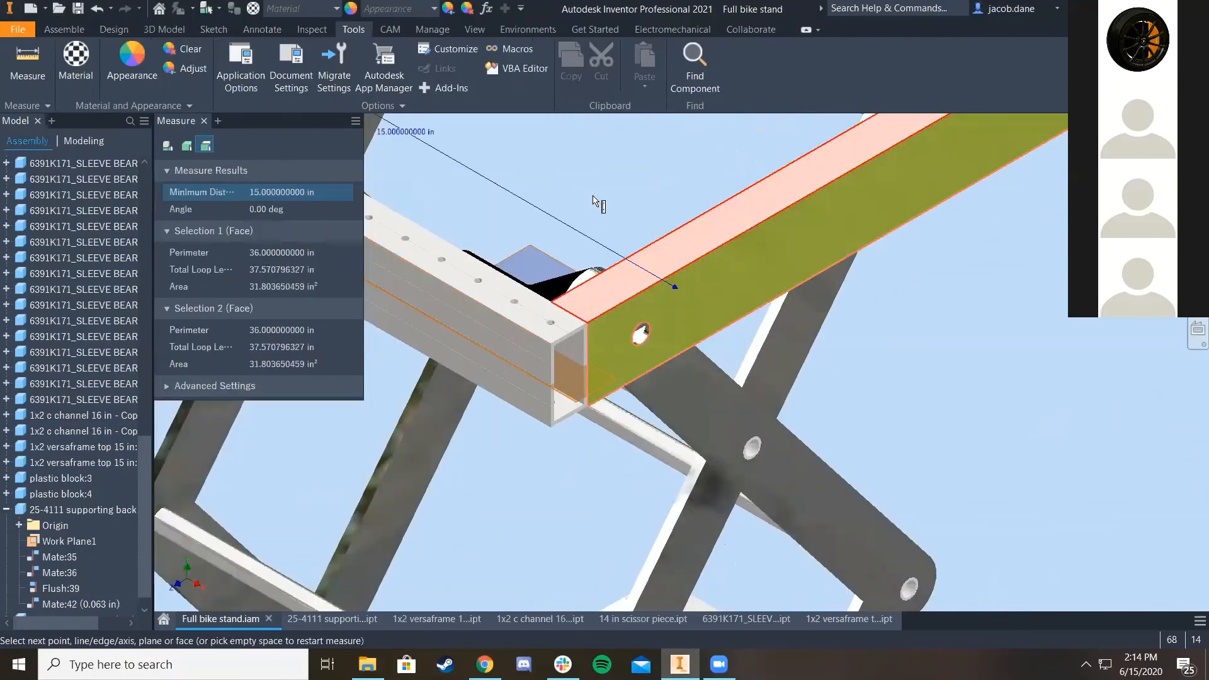
pyautogui.scroll(-6, 592, 198)
pyautogui.moveTo(589, 211); pyautogui.dragTo(552, 314, button='middle')
pyautogui.rightClick(630, 177)
pyautogui.click(687, 180)
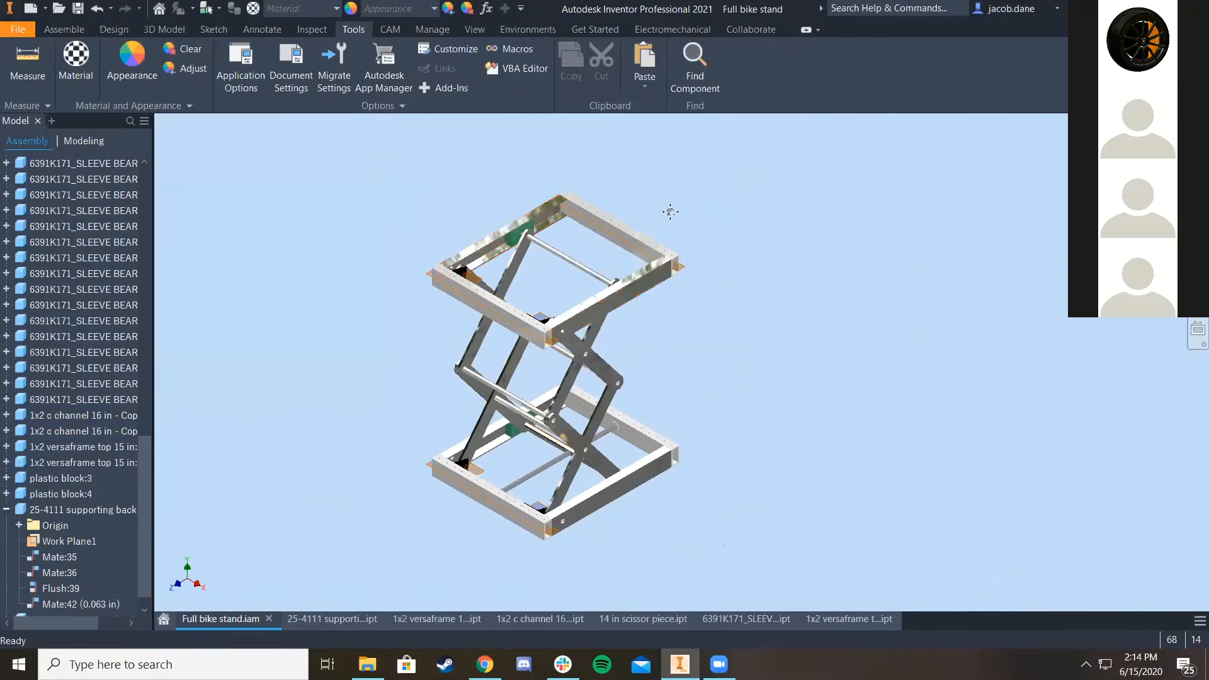
# Step: Create a new part and start a 2D sketch on its XZ plane
pyautogui.moveTo(669, 210); pyautogui.dragTo(698, 224, button='middle')
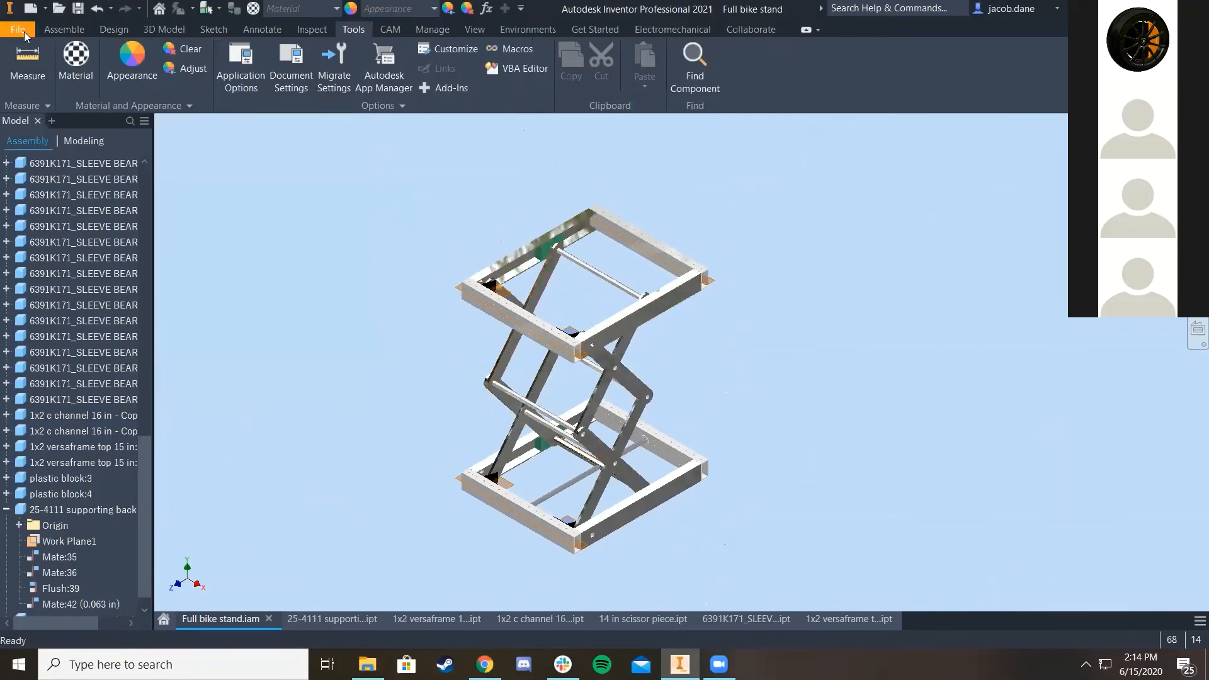
pyautogui.click(19, 30)
pyautogui.click(49, 91)
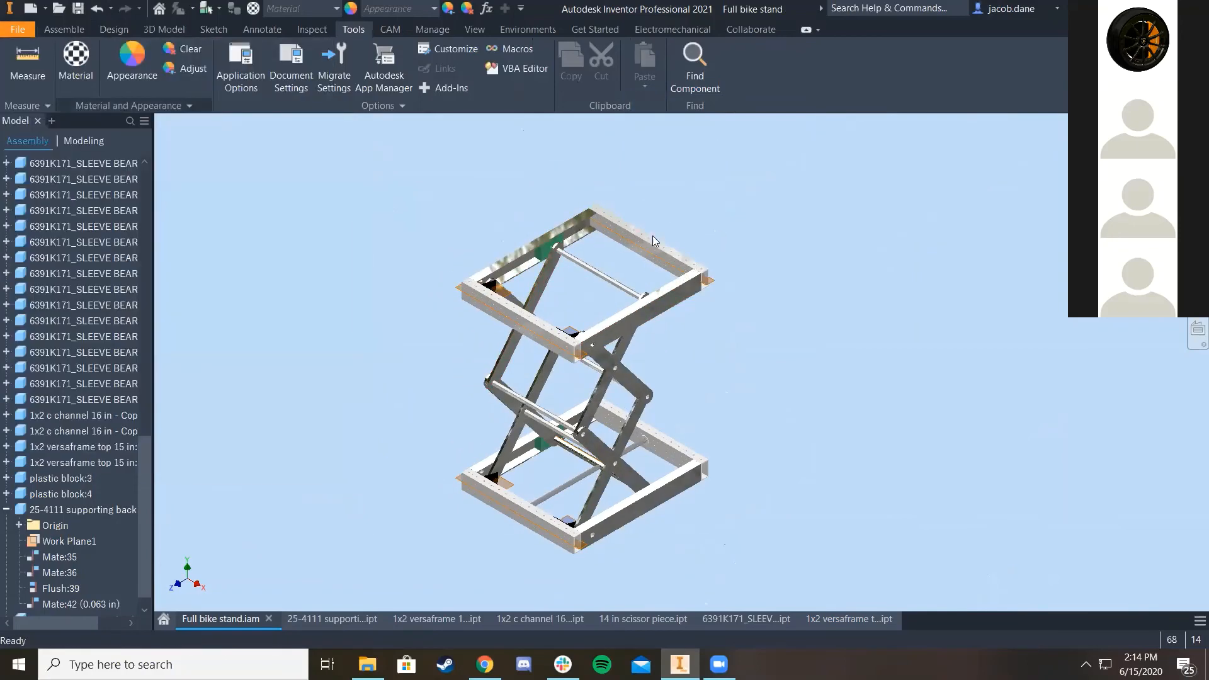
pyautogui.doubleClick(647, 249)
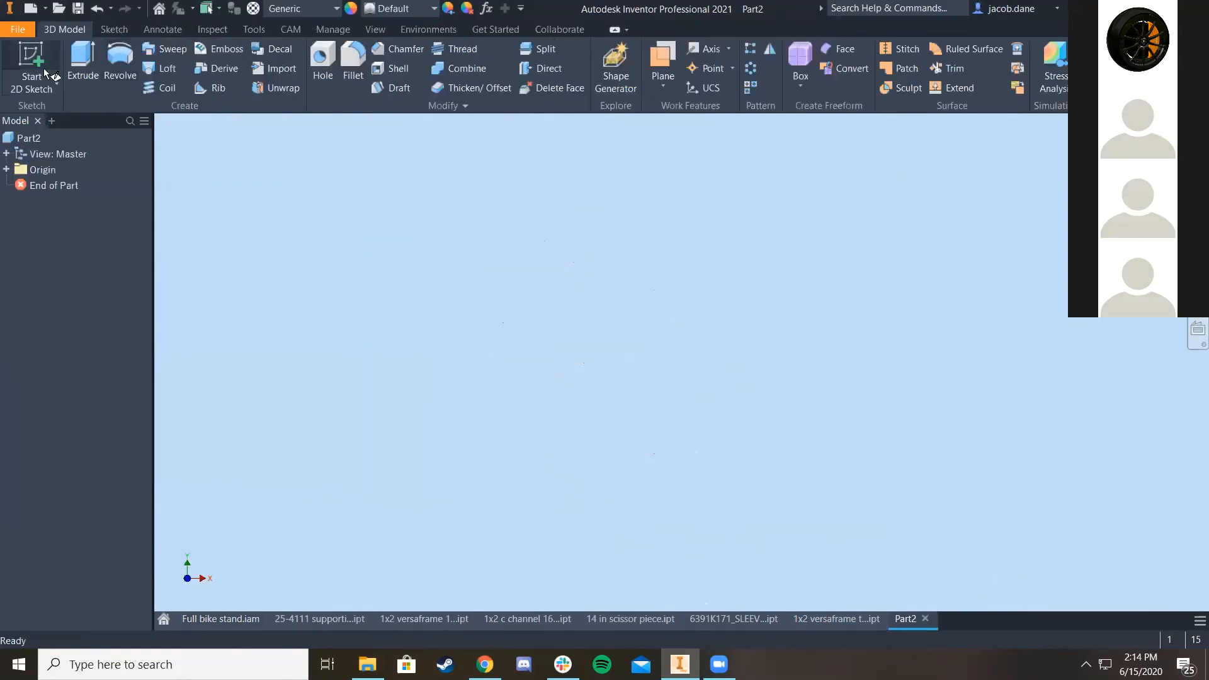
pyautogui.click(41, 68)
pyautogui.click(677, 395)
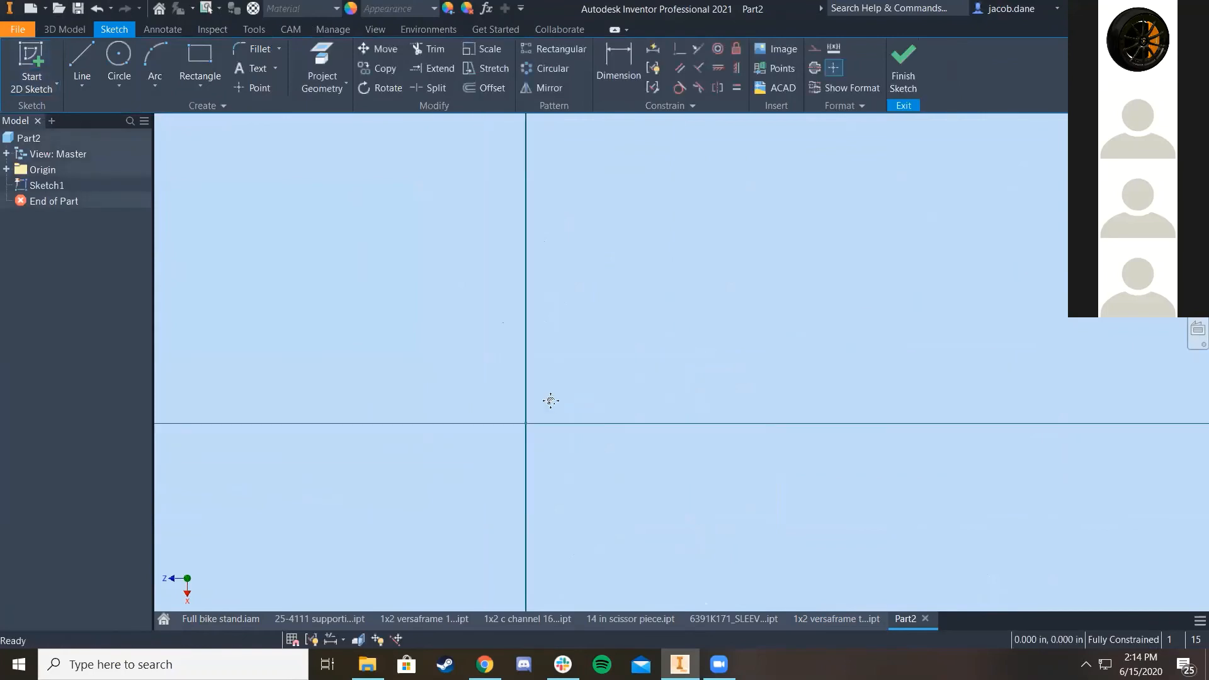
pyautogui.click(203, 56)
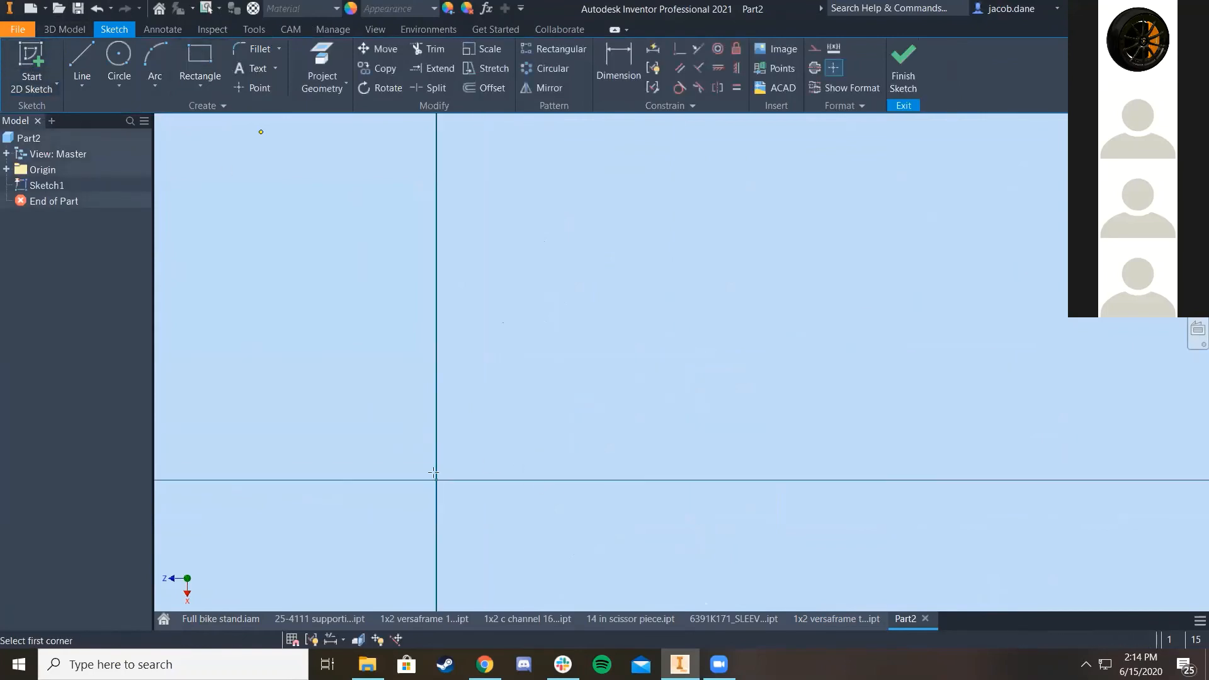
pyautogui.click(434, 480)
pyautogui.rightClick(420, 472)
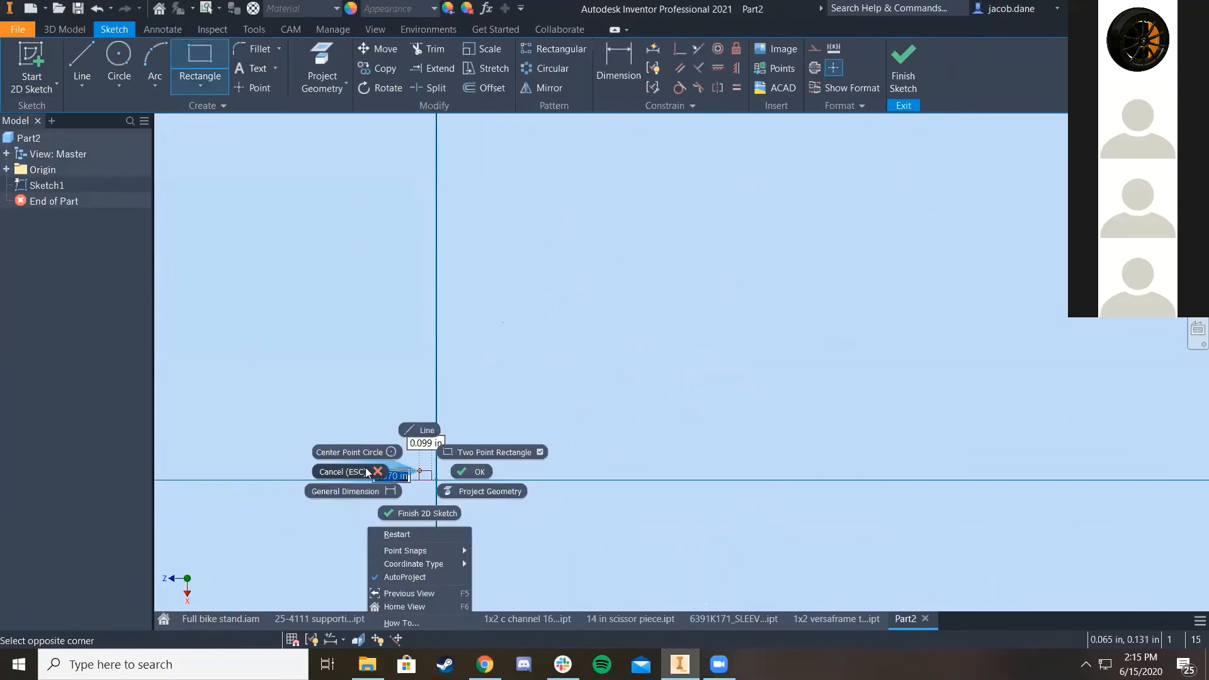
pyautogui.click(366, 472)
# Step: Draw a two-point rectangle from the origin, 15 in wide and 18 in high
pyautogui.click(189, 56)
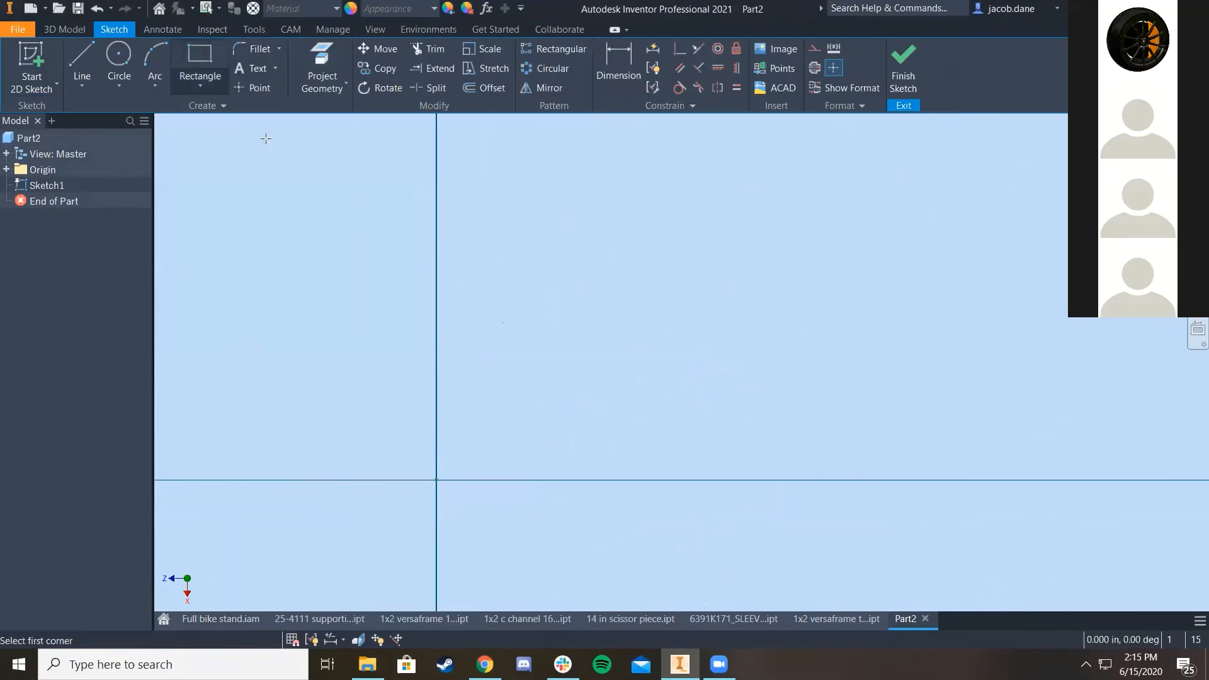
pyautogui.click(437, 480)
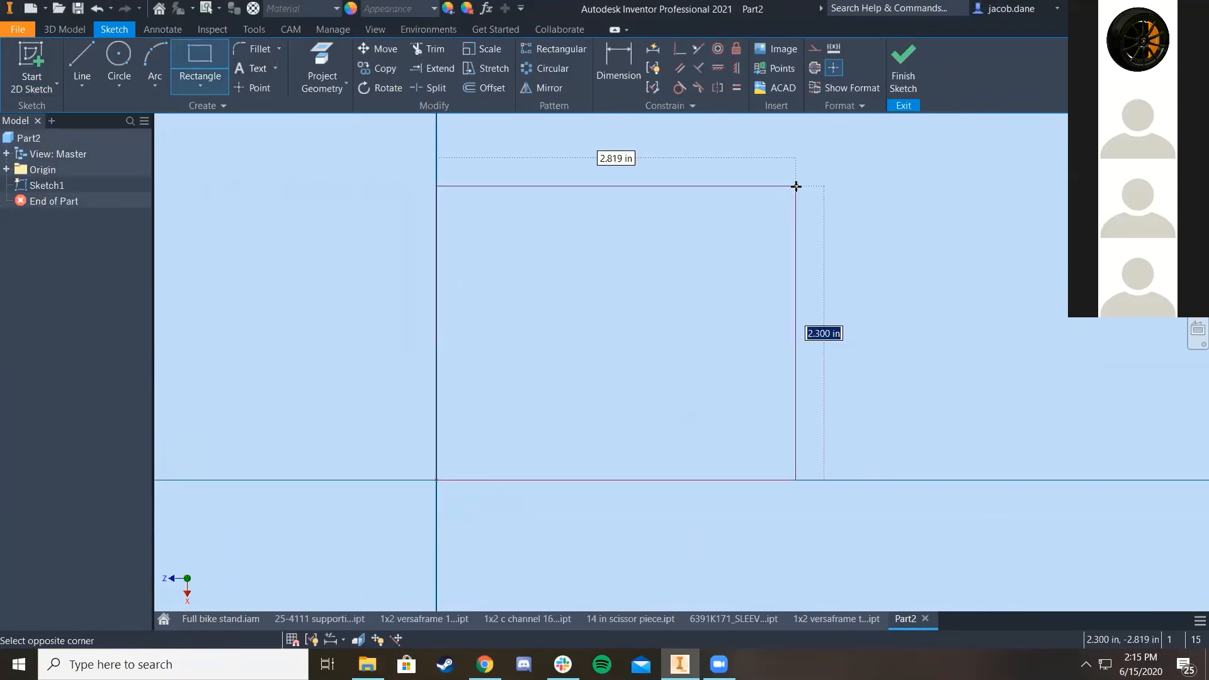
pyautogui.write('18')
pyautogui.press('Tab')
pyautogui.write('15')
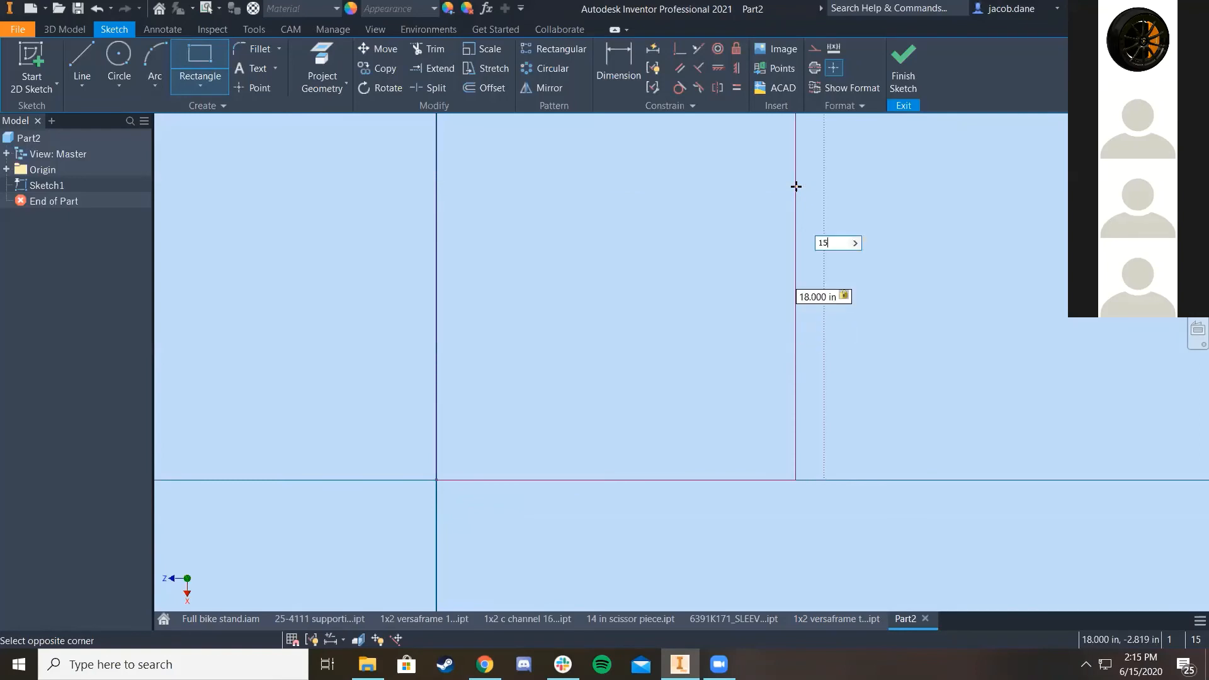
pyautogui.press('Return')
pyautogui.moveTo(696, 315); pyautogui.dragTo(488, 548, button='middle')
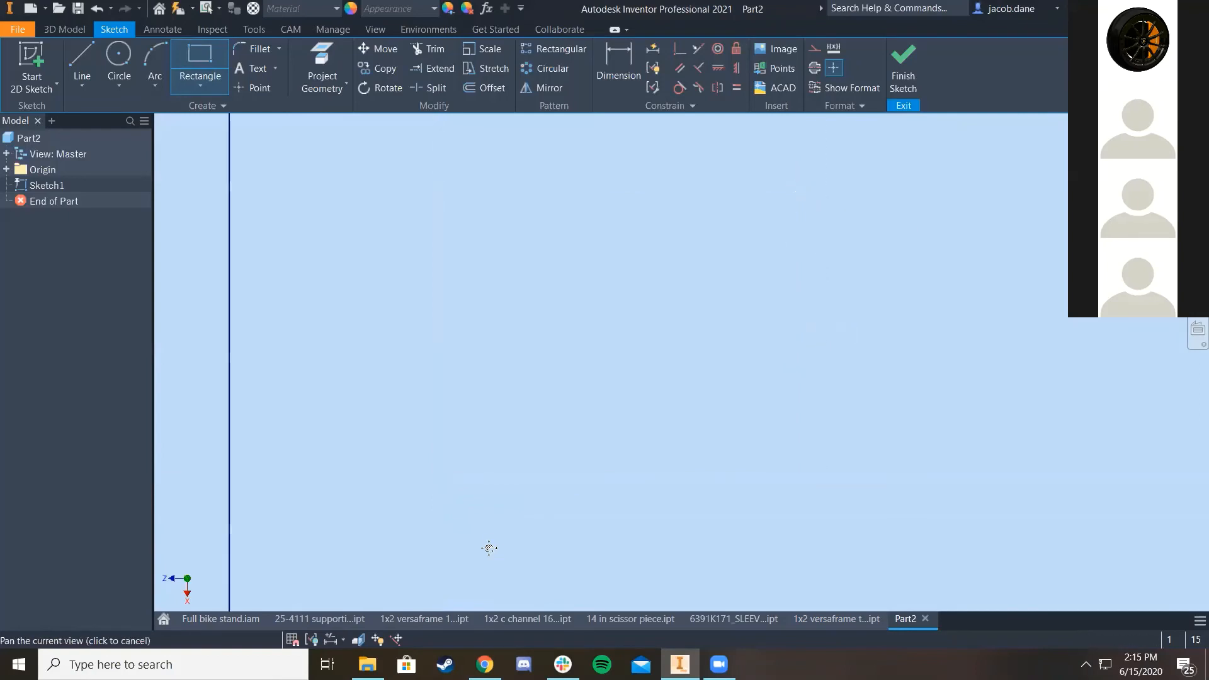
pyautogui.scroll(4, 549, 425)
pyautogui.moveTo(550, 421); pyautogui.dragTo(464, 451, button='middle')
pyautogui.scroll(3, 491, 409)
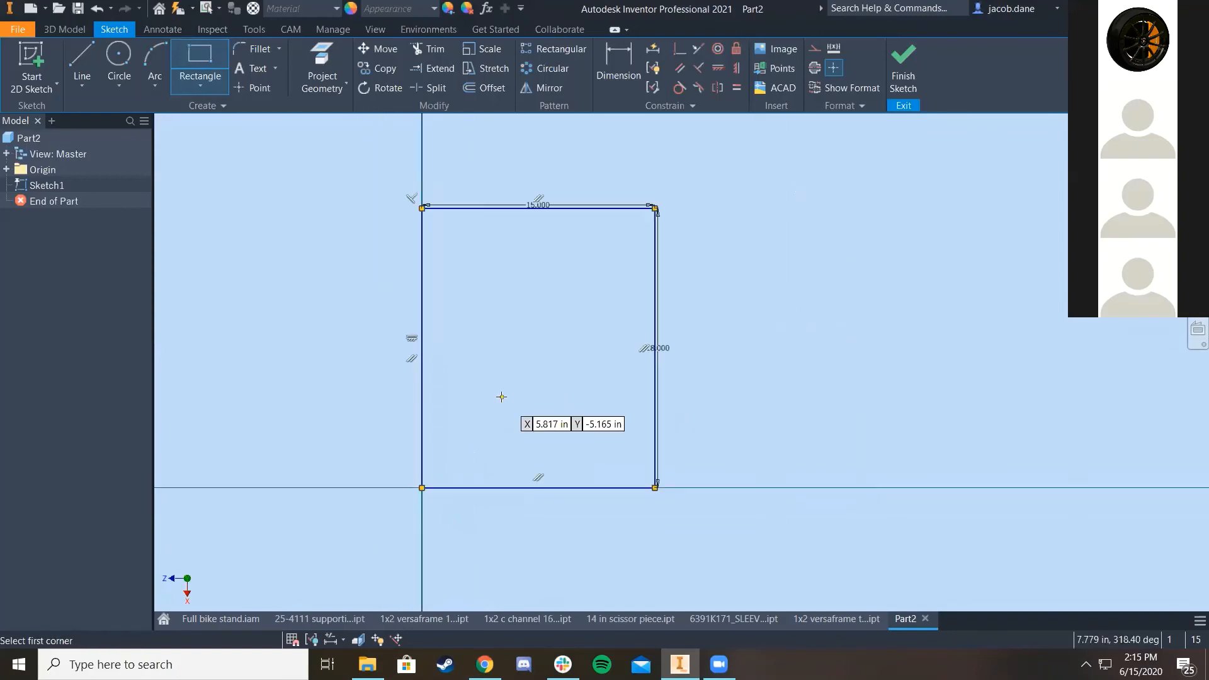
pyautogui.rightClick(538, 357)
pyautogui.click(585, 357)
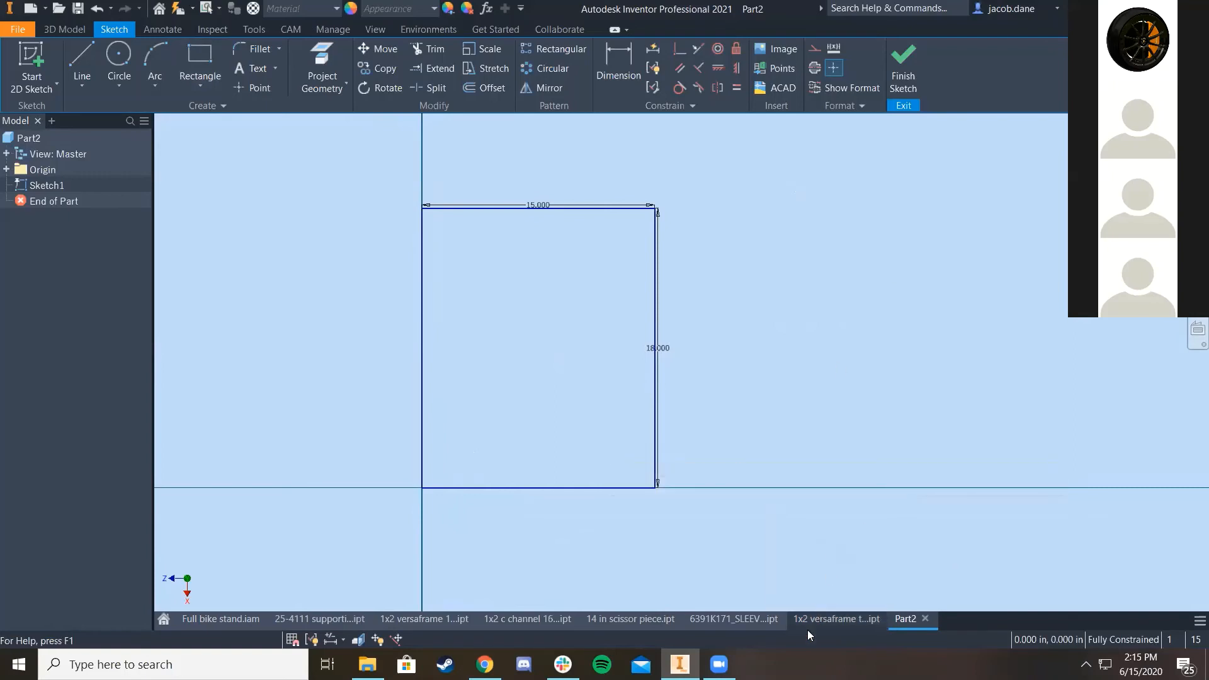
# Step: Return to the Full bike stand assembly and remeasure the distance between the upper versaframe tubes' outer faces
pyautogui.click(199, 621)
pyautogui.scroll(-5, 594, 340)
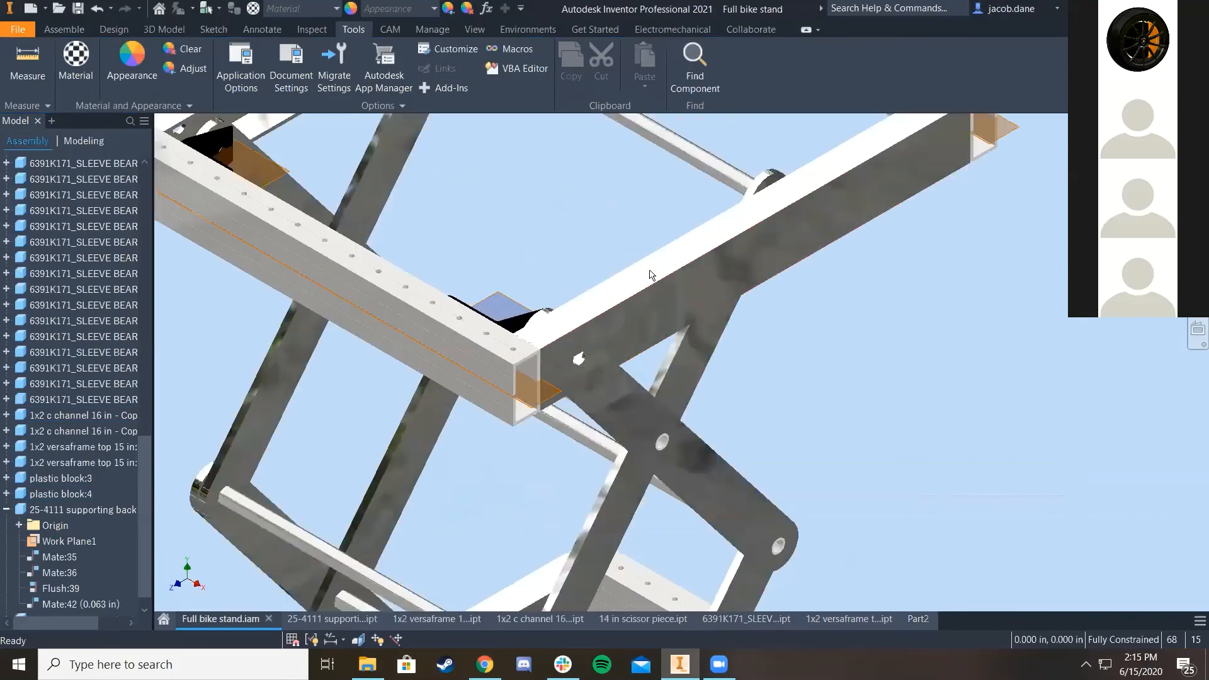
pyautogui.moveTo(554, 349); pyautogui.dragTo(546, 374, button='middle')
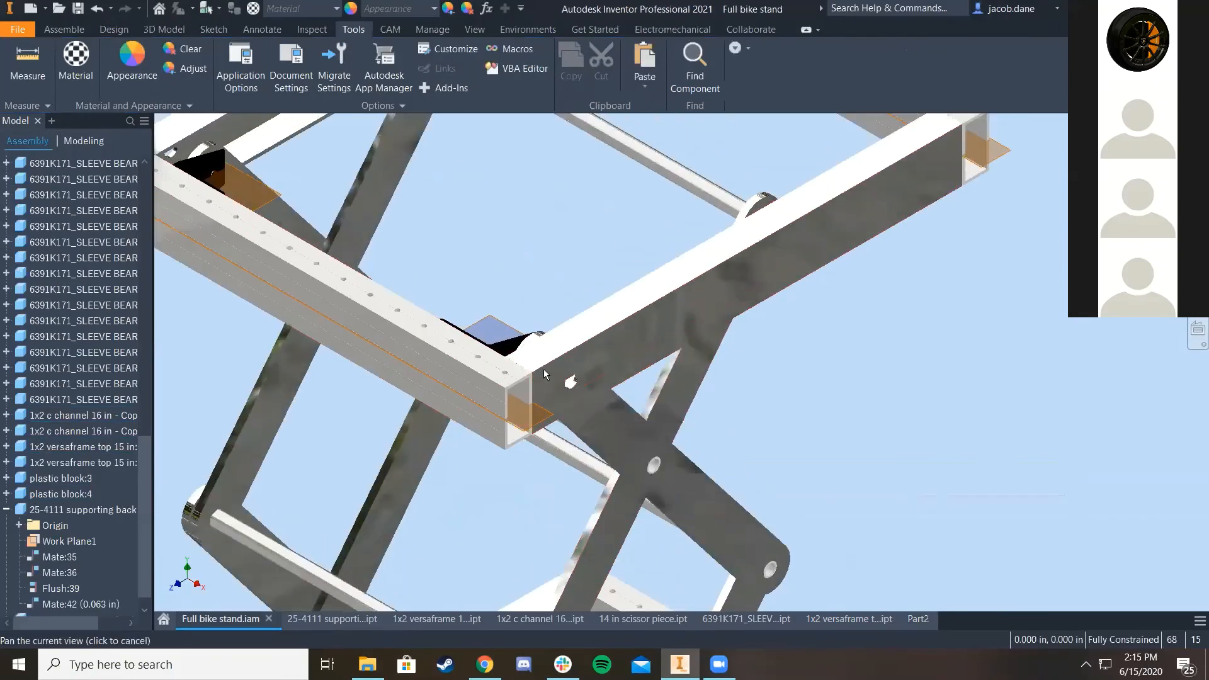
pyautogui.click(27, 63)
pyautogui.scroll(-5, 414, 381)
pyautogui.click(562, 323)
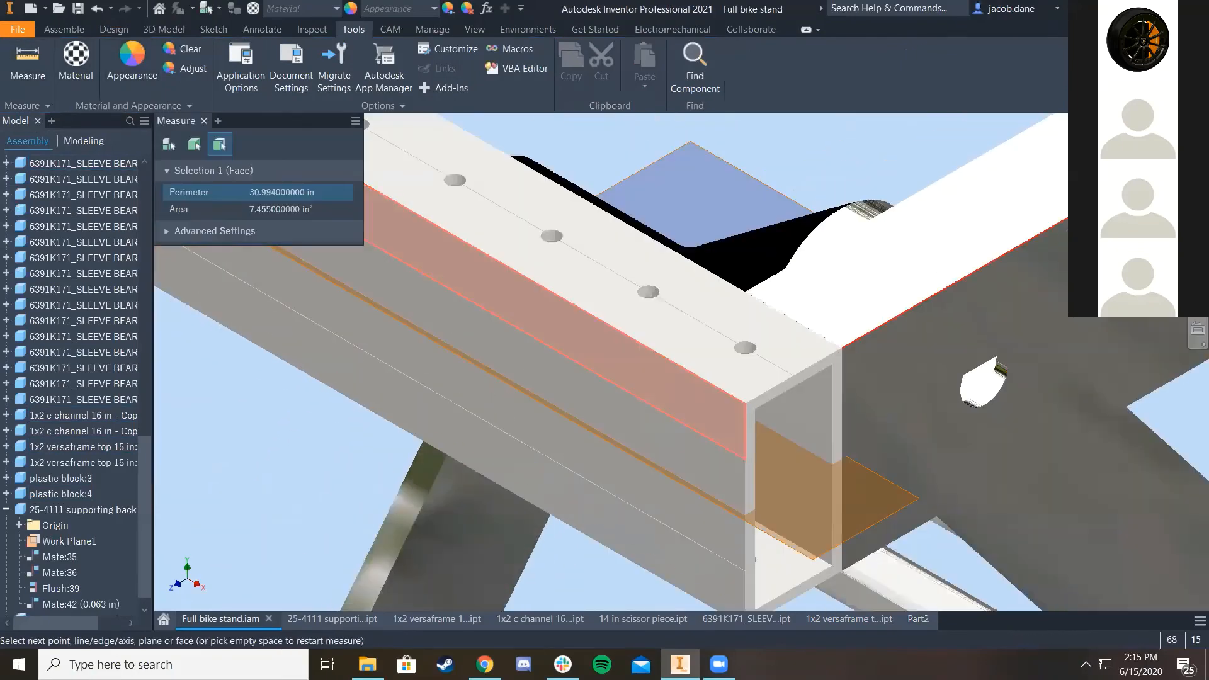
pyautogui.scroll(8, 869, 264)
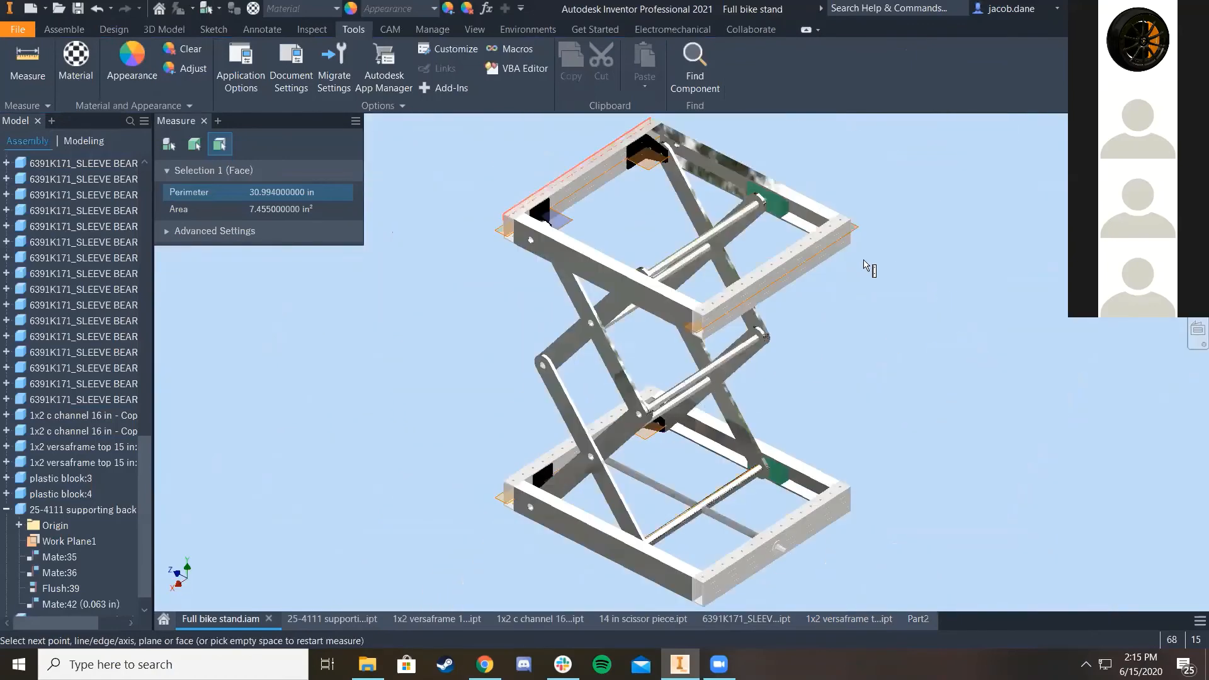
pyautogui.scroll(-6, 552, 251)
pyautogui.click(558, 275)
pyautogui.scroll(5, 452, 271)
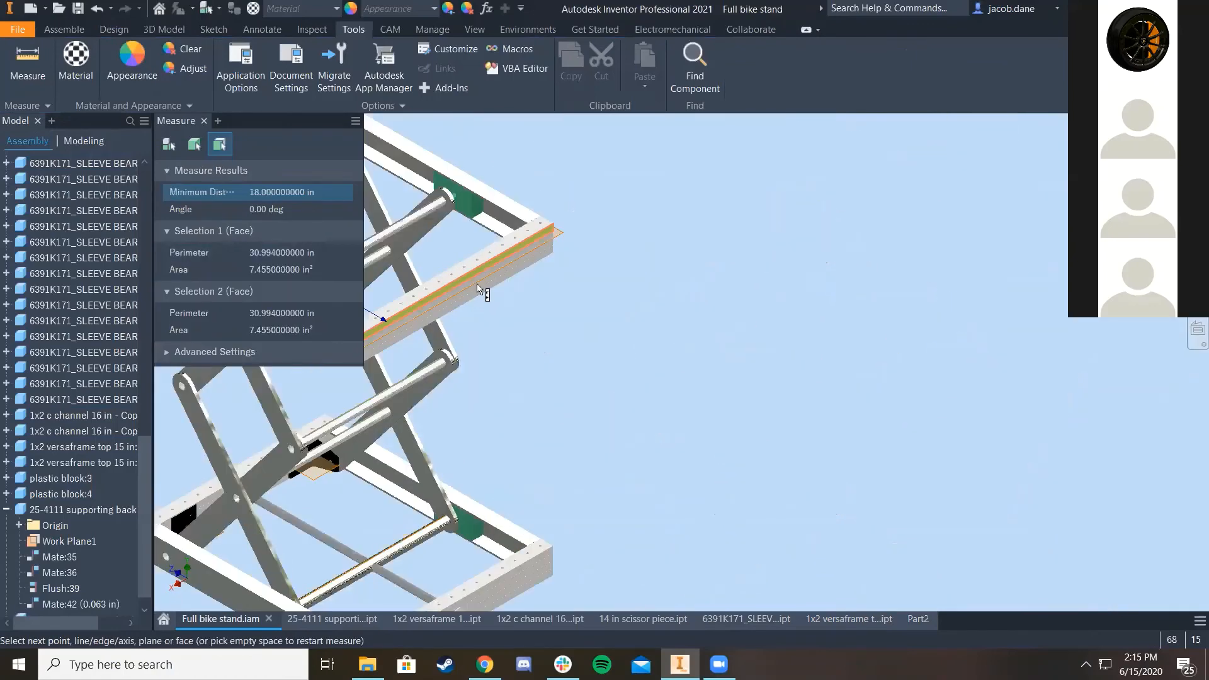
# Step: Remeasure the distance between the outer faces of the upper frame's C-channels
pyautogui.moveTo(480, 286); pyautogui.dragTo(707, 370, button='middle')
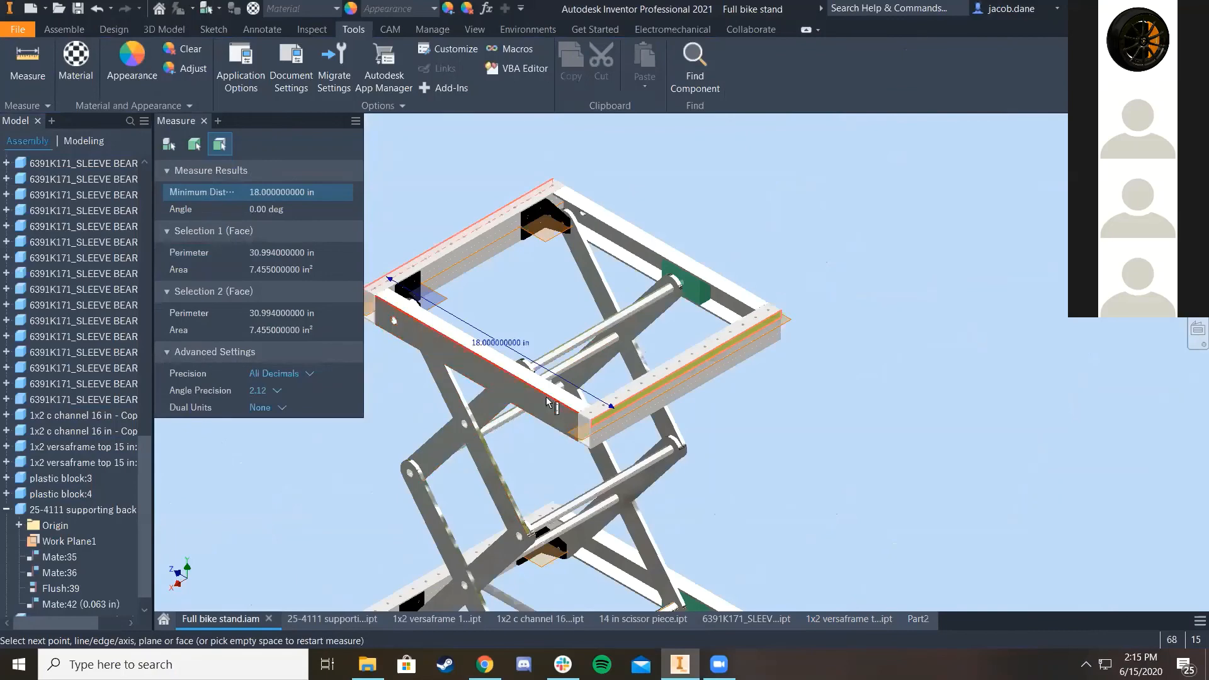
pyautogui.click(472, 369)
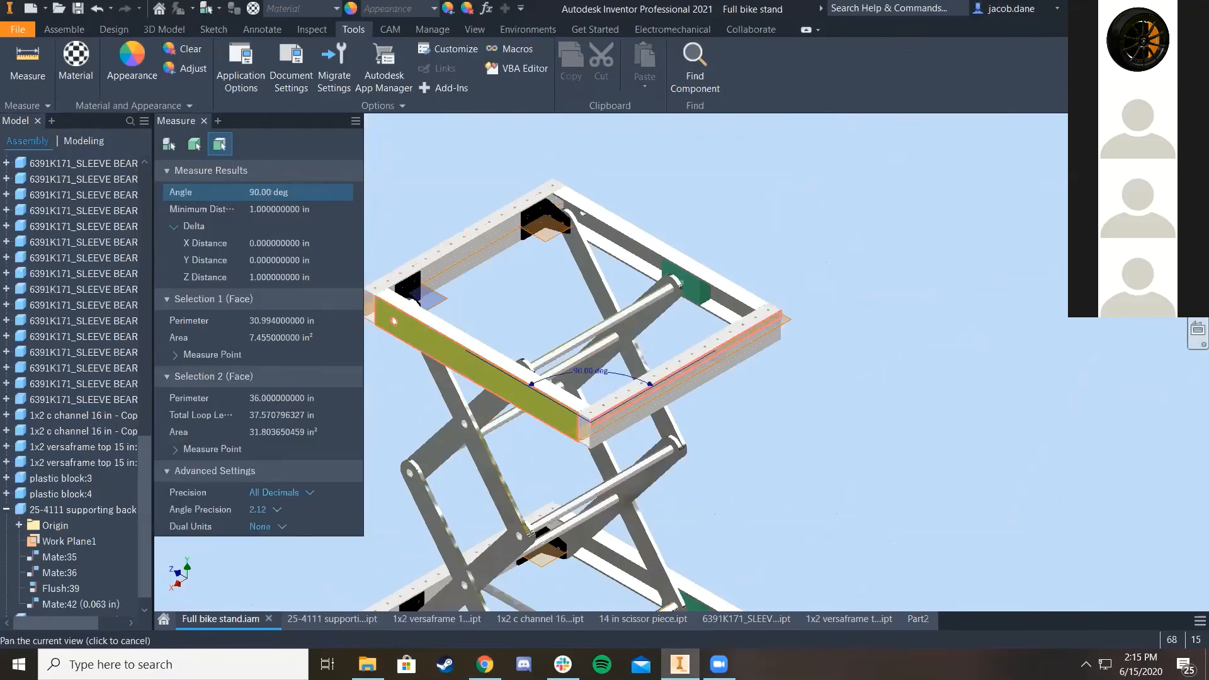
pyautogui.click(685, 288)
pyautogui.scroll(3, 583, 203)
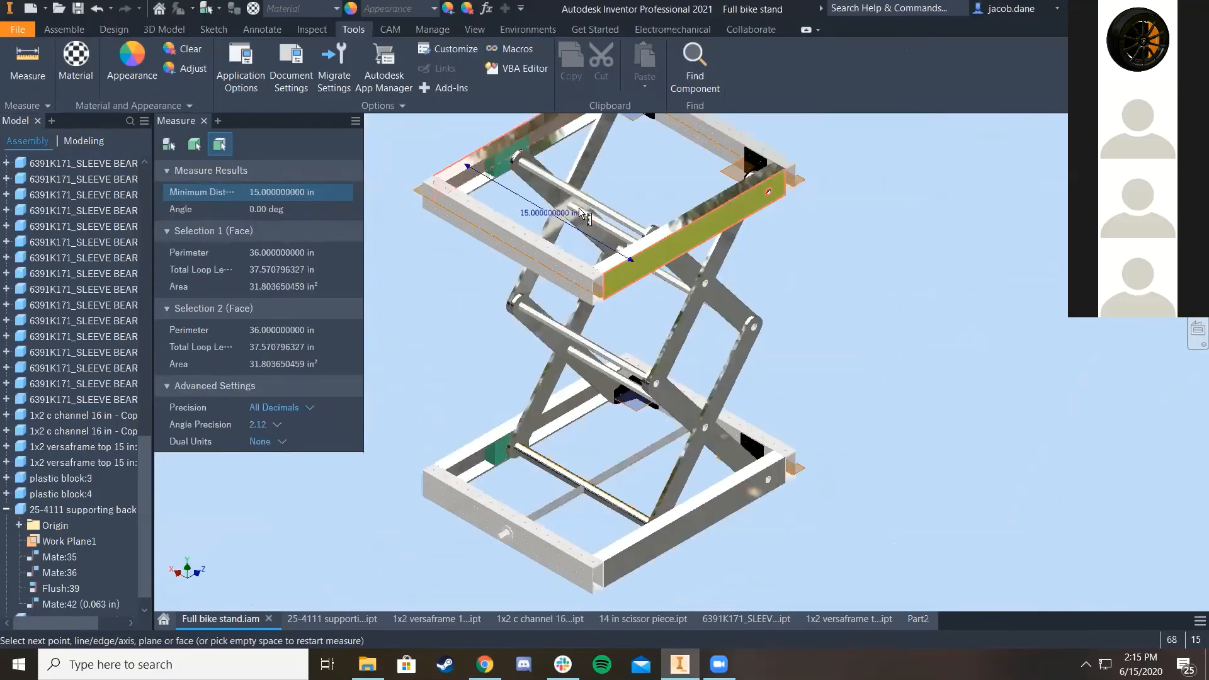
pyautogui.moveTo(582, 214); pyautogui.dragTo(566, 297, button='middle')
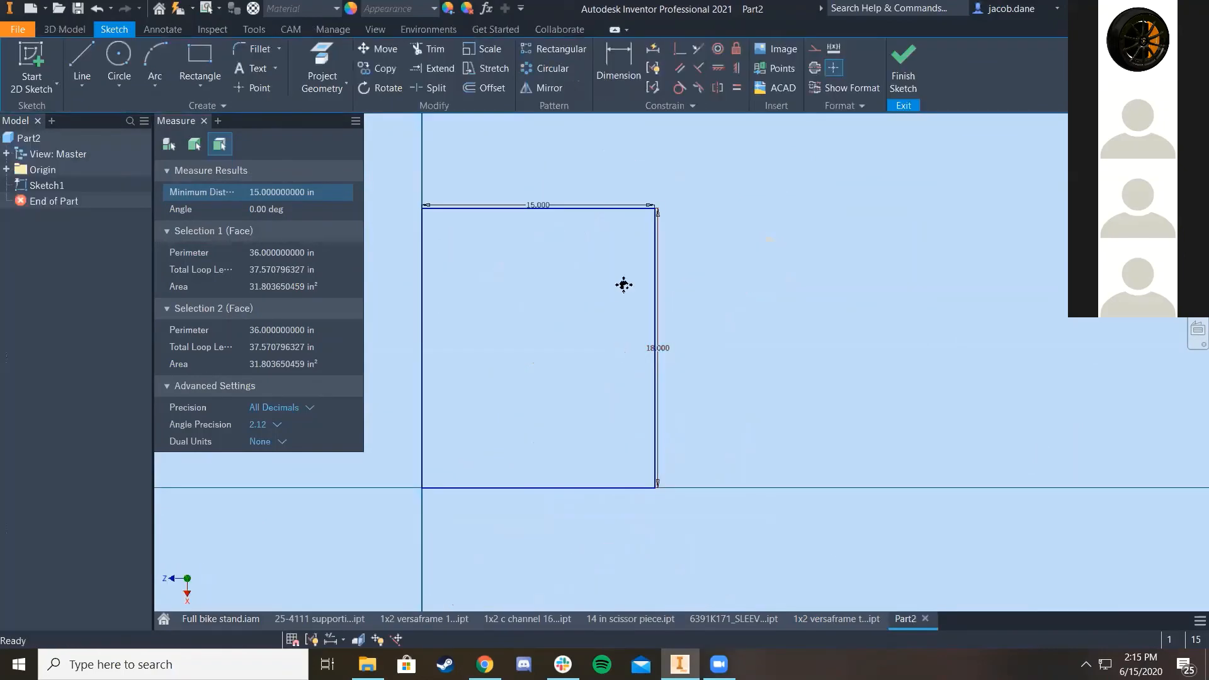
# Step: In the new part's sketch, set the rectangle's width to 17 in and its height to 20 in
pyautogui.moveTo(623, 283); pyautogui.dragTo(614, 350, button='middle')
pyautogui.doubleClick(534, 267)
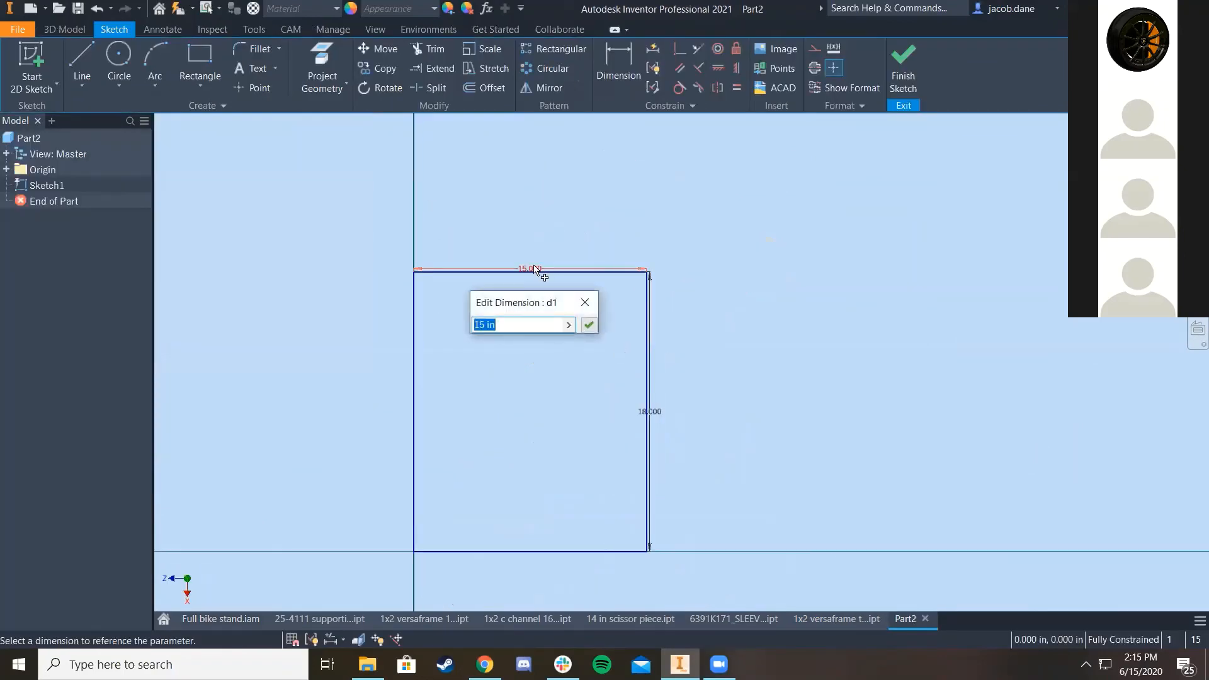
pyautogui.write('17')
pyautogui.press('Return')
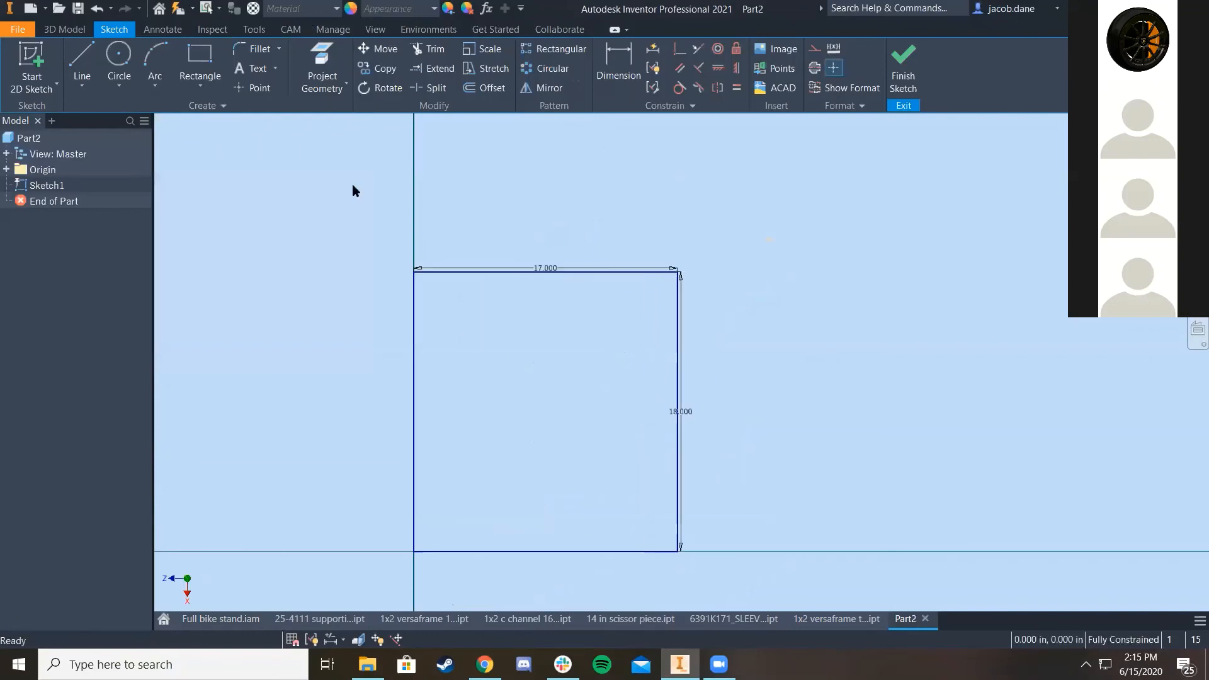
pyautogui.doubleClick(681, 412)
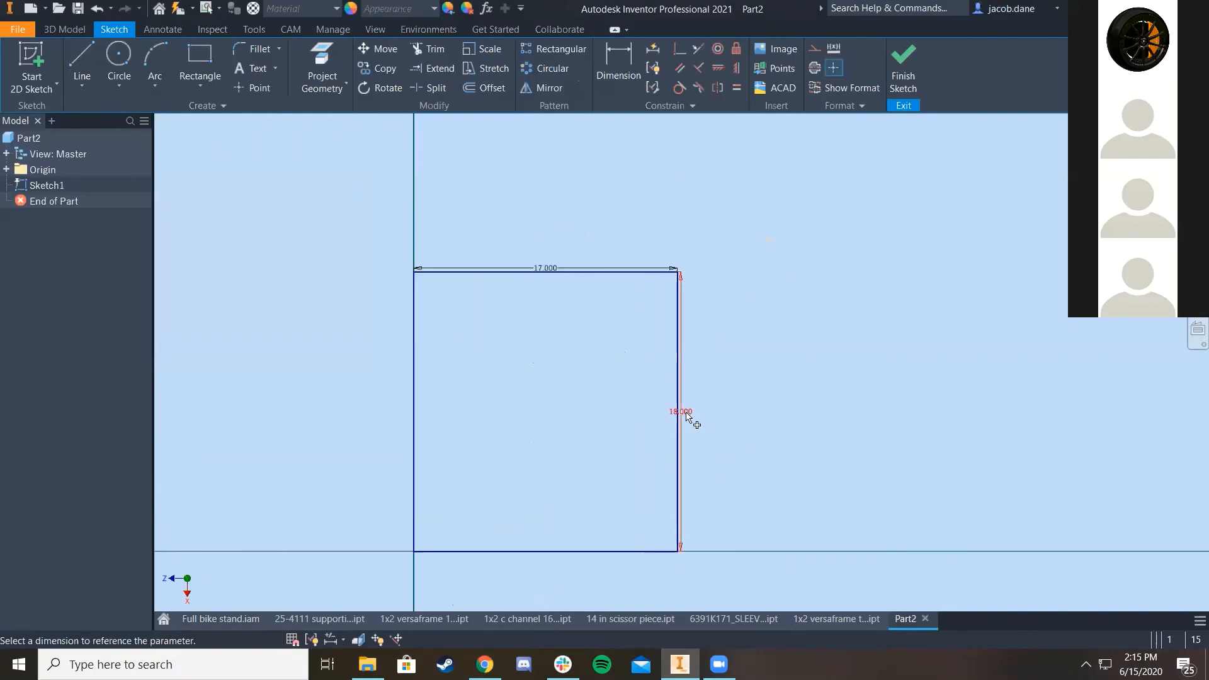
pyautogui.press('Return')
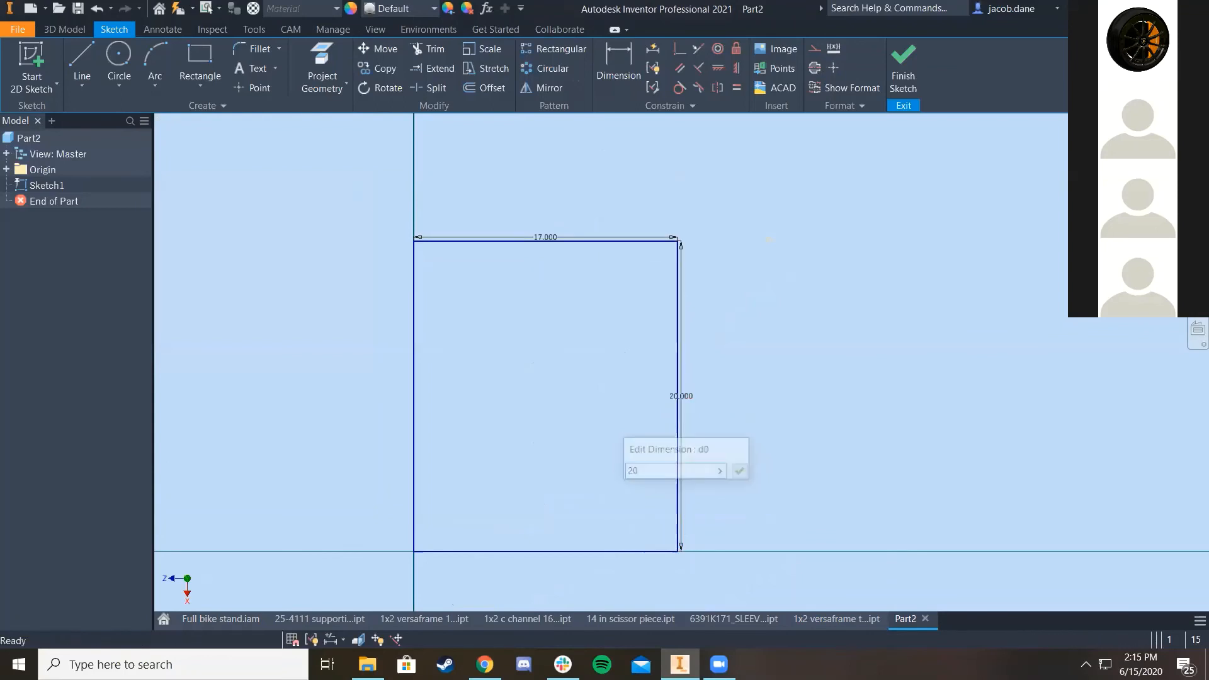
# Step: Finish the rectangle sketch and extrude its profile 0.5 in to form the plate
pyautogui.click(903, 76)
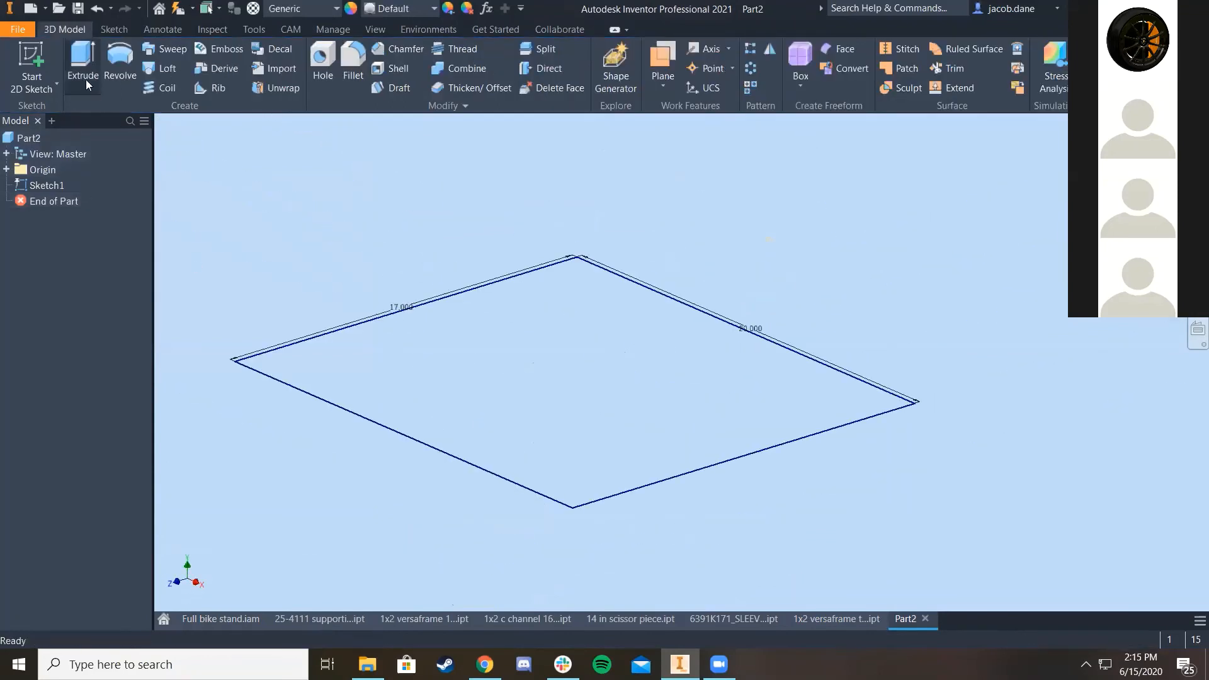
pyautogui.click(84, 75)
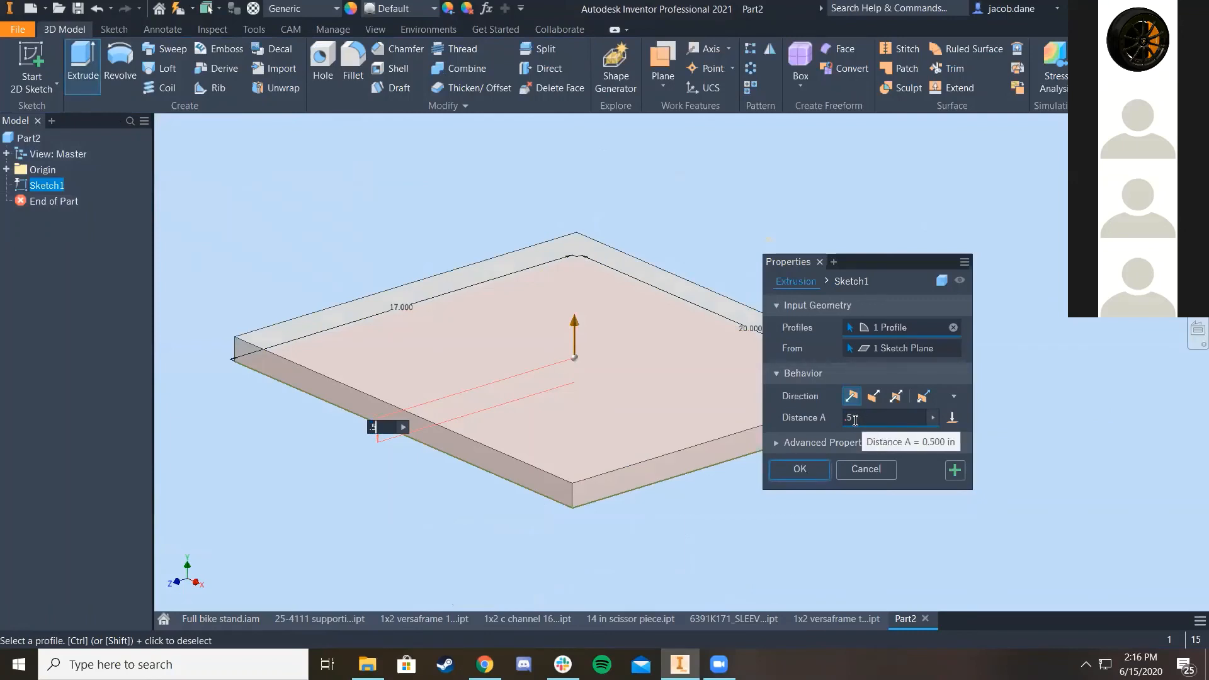
pyautogui.click(799, 469)
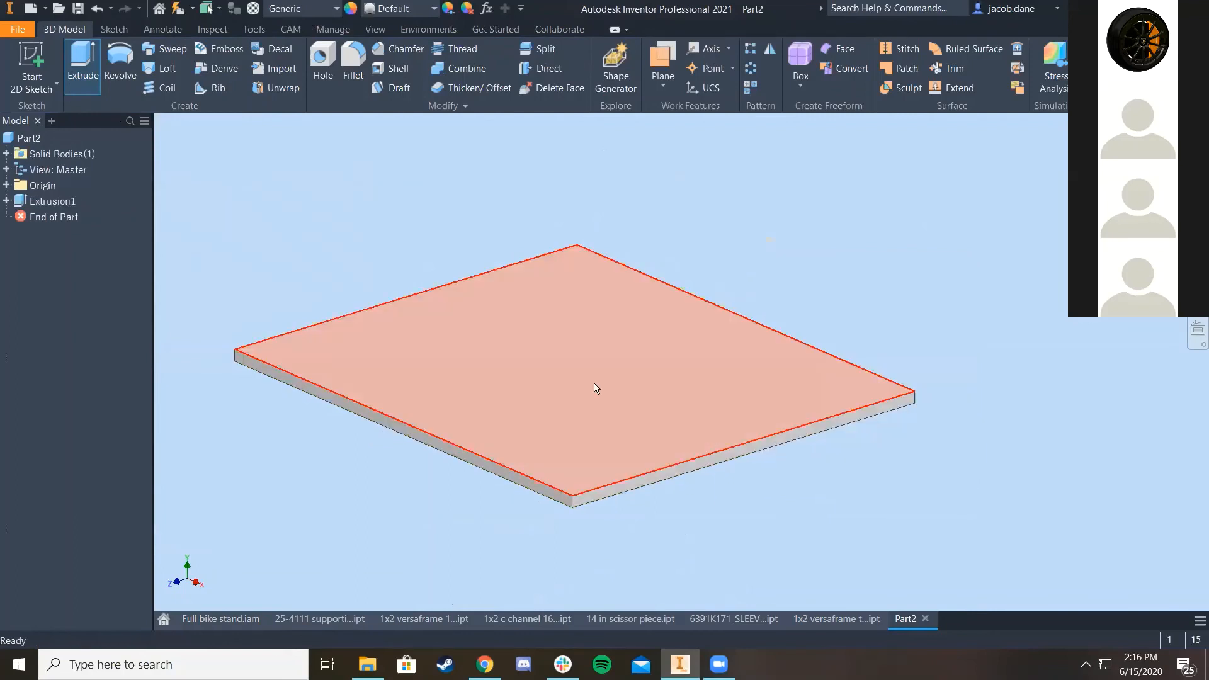
# Step: Chamfer all four bottom edges of the plate with a distance of 0.125 in
pyautogui.press('F2')
pyautogui.moveTo(390, 195); pyautogui.dragTo(386, 134, button='middle')
pyautogui.scroll(3, 457, 245)
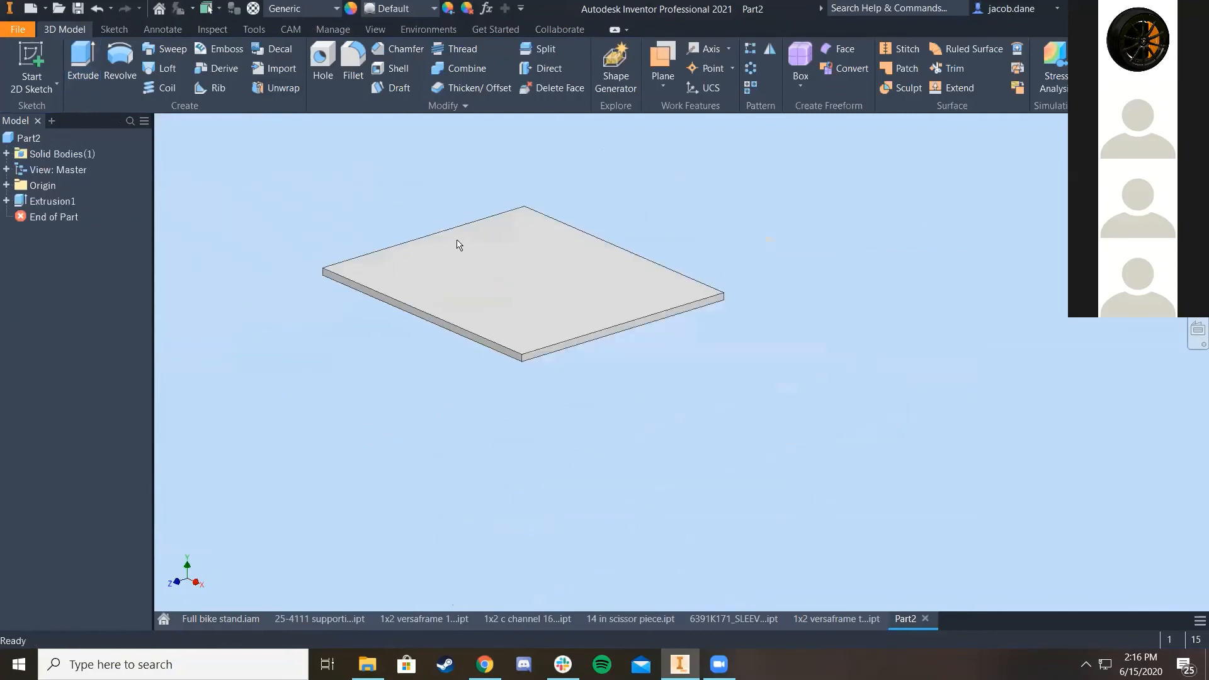
pyautogui.scroll(-3, 421, 166)
pyautogui.click(403, 55)
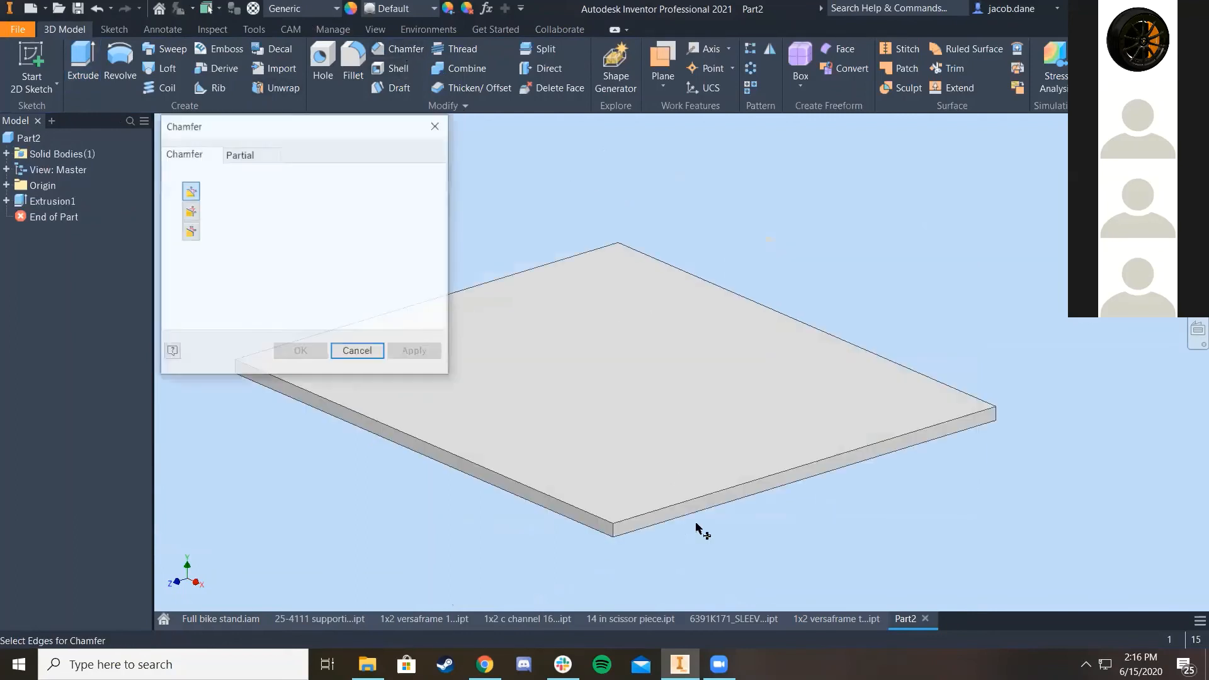
pyautogui.scroll(-3, 696, 540)
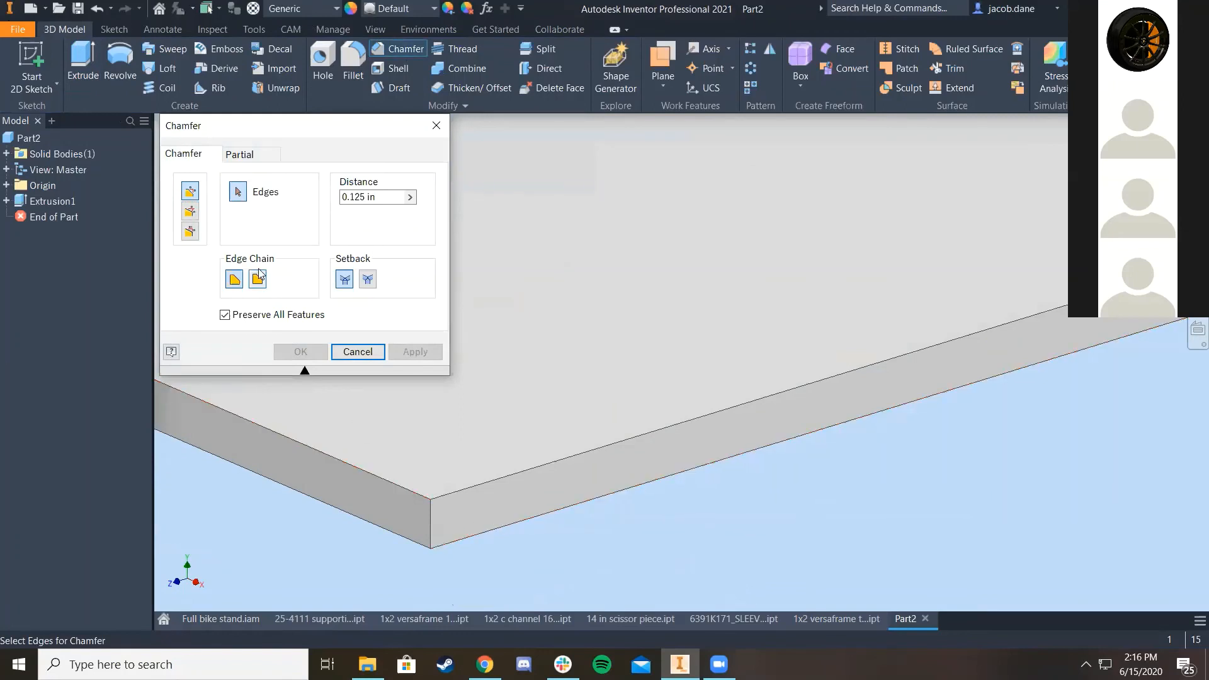
pyautogui.scroll(3, 629, 440)
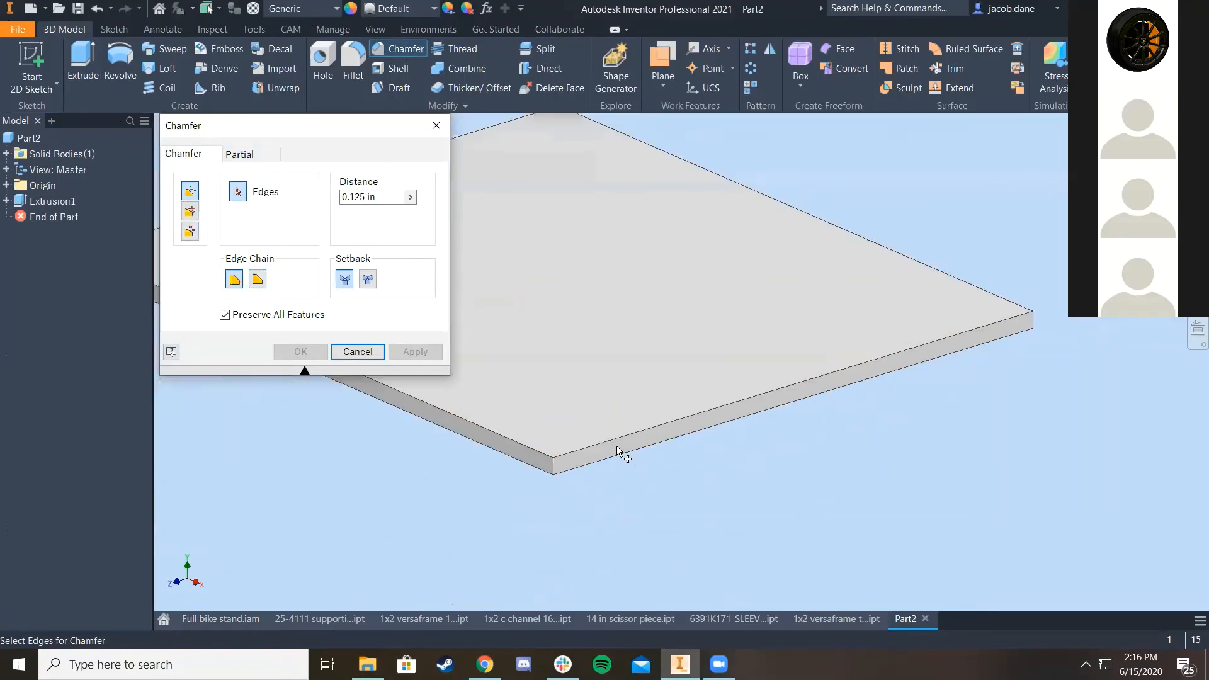
pyautogui.click(621, 452)
pyautogui.click(518, 462)
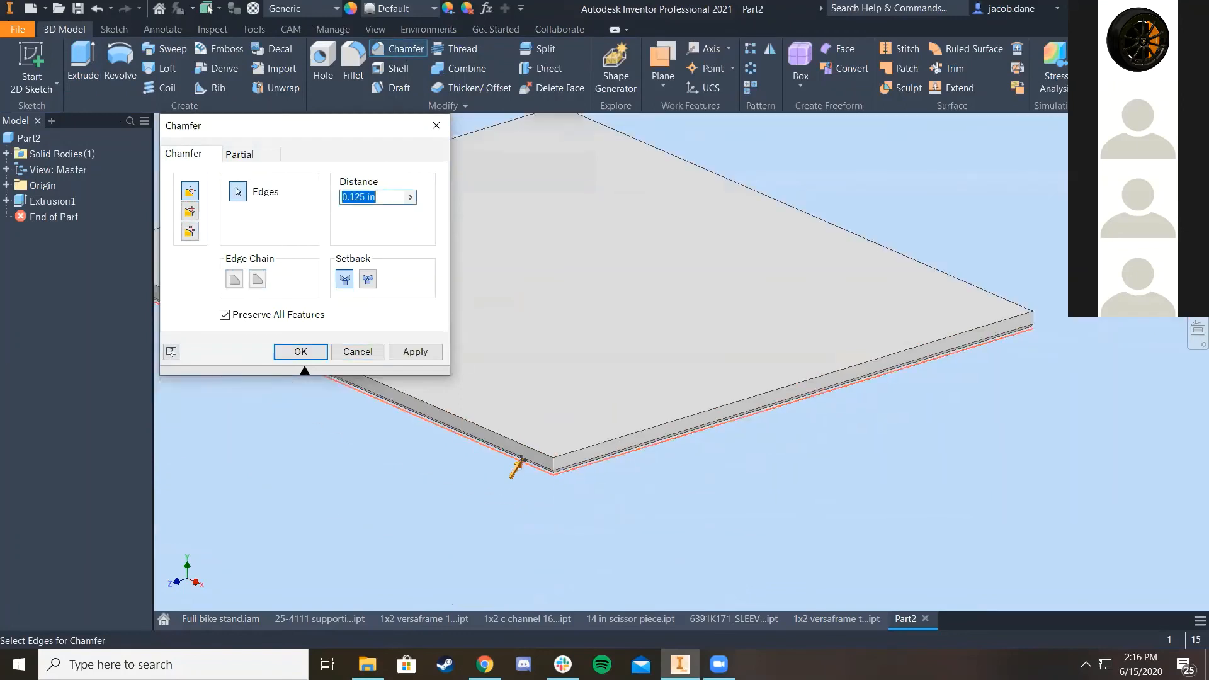
pyautogui.click(1177, 144)
pyautogui.scroll(-4, 831, 438)
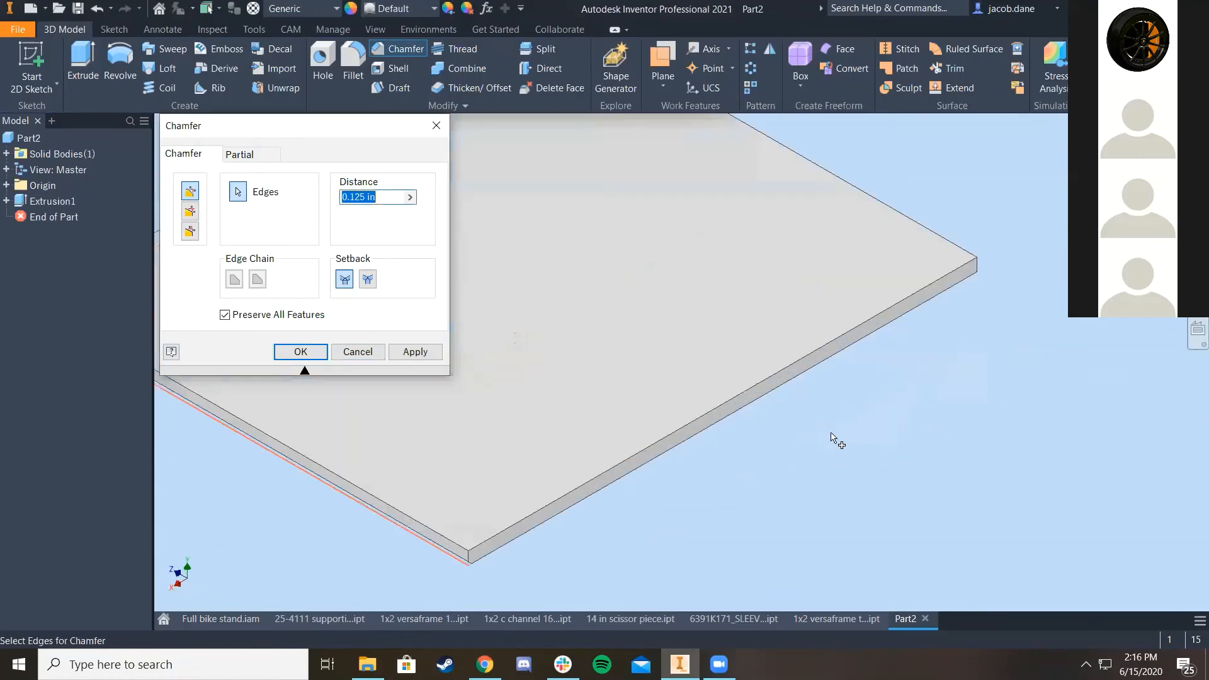
pyautogui.click(771, 308)
pyautogui.moveTo(771, 306); pyautogui.dragTo(771, 306, button='middle')
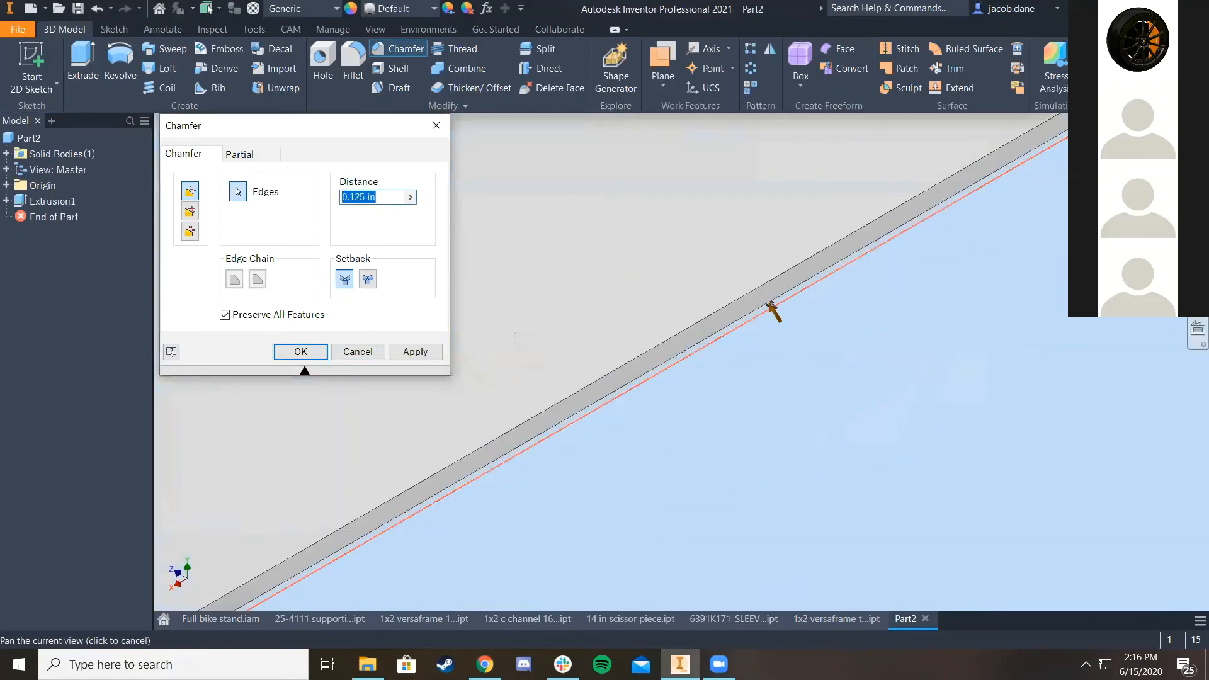
pyautogui.click(1165, 151)
pyautogui.scroll(-3, 777, 497)
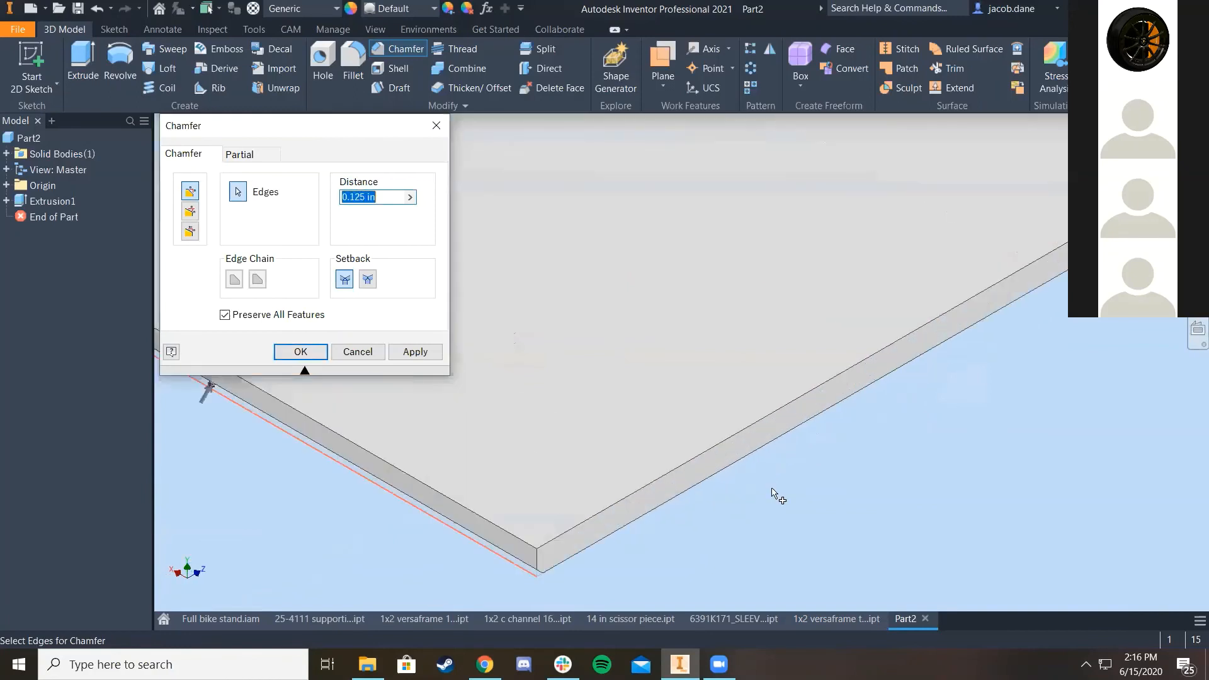
pyautogui.click(731, 472)
pyautogui.scroll(3, 734, 371)
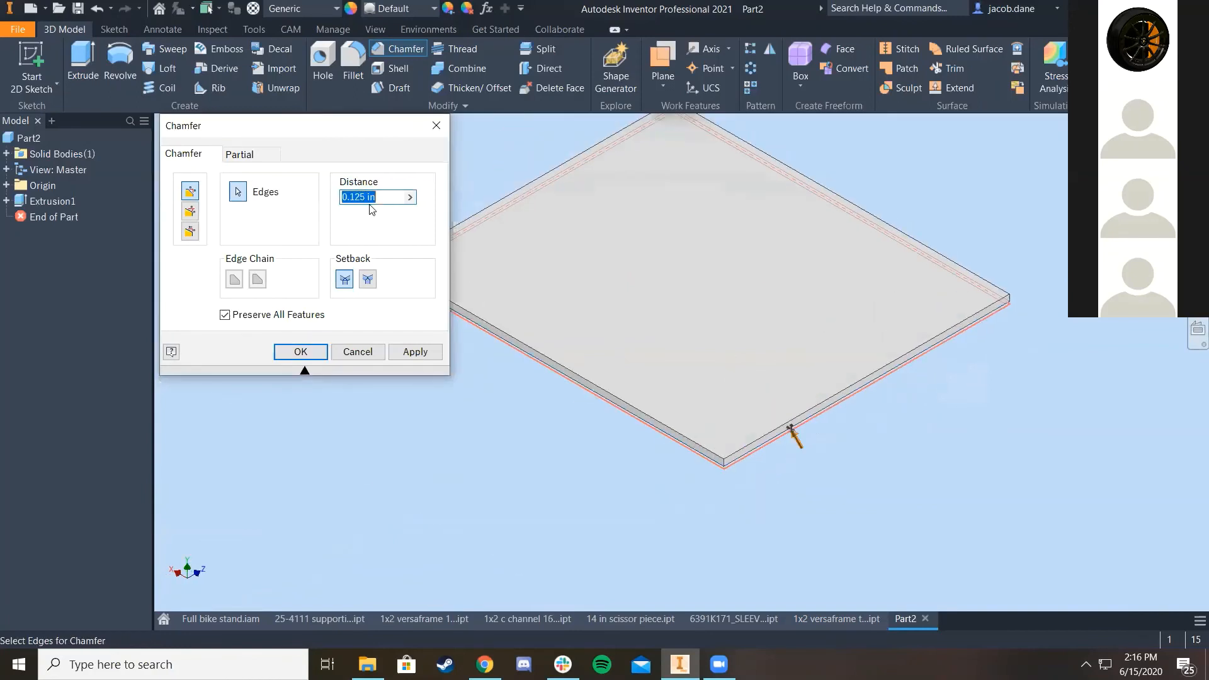
pyautogui.click(301, 352)
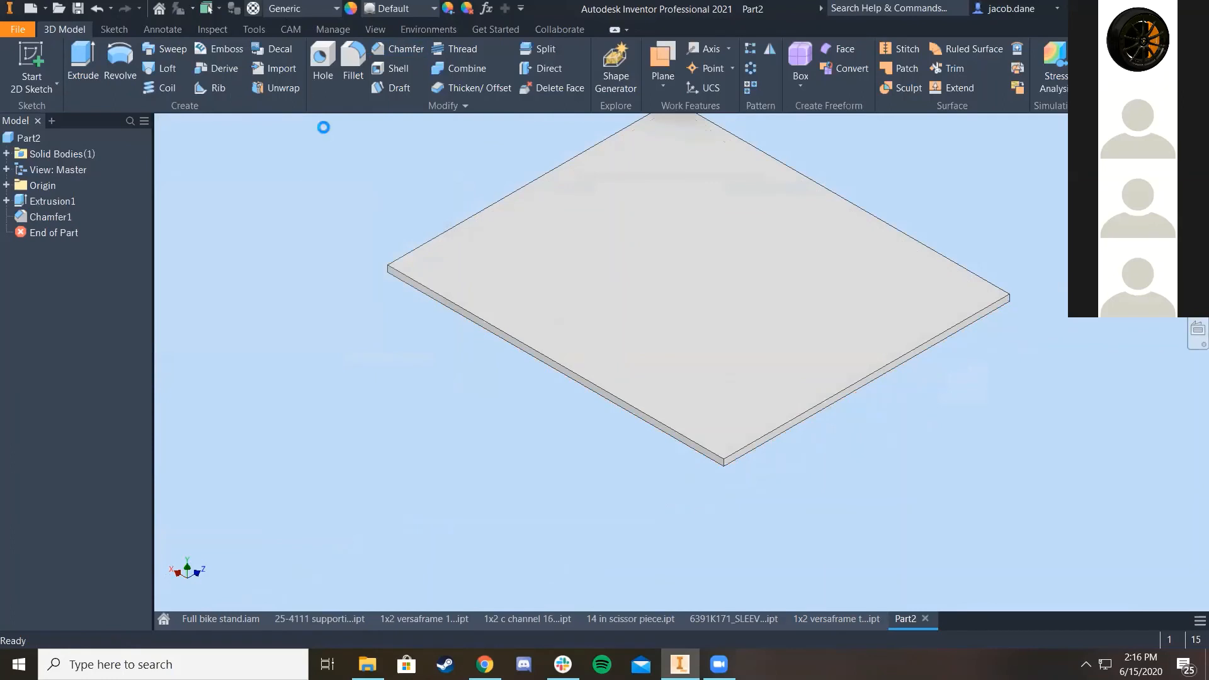
# Step: Assign the Wood (Birch) material from the Inventor Material Library to the plate
pyautogui.scroll(-15, 384, 441)
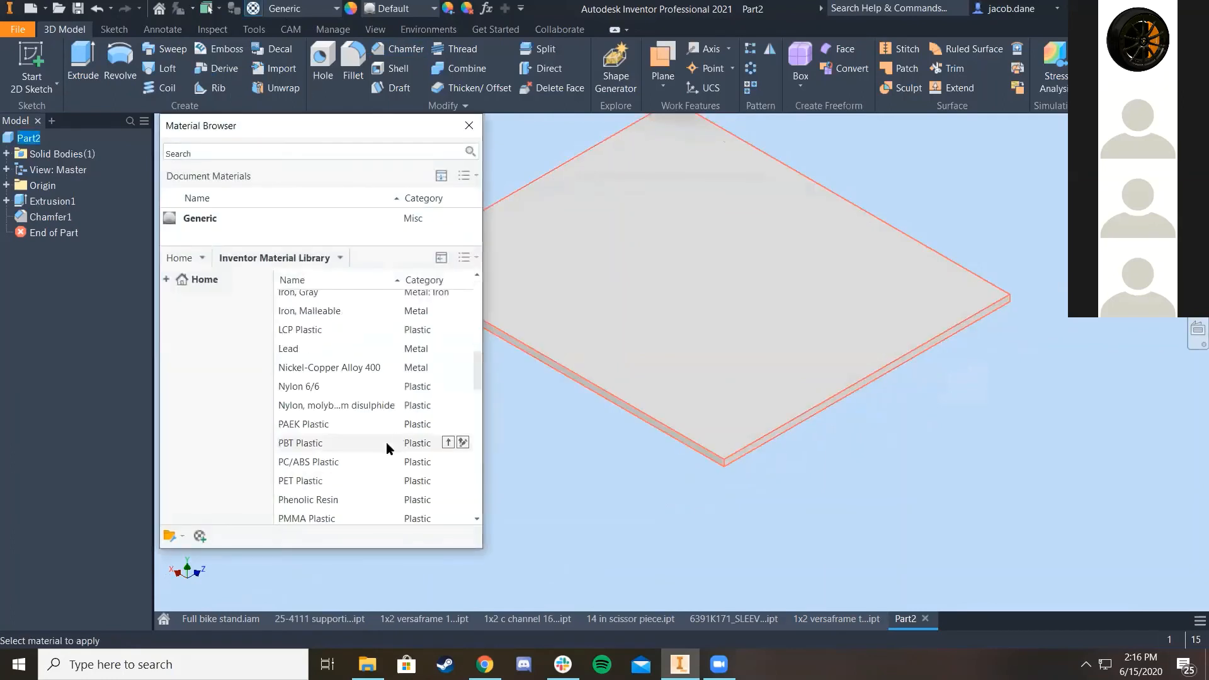
pyautogui.scroll(6, 353, 434)
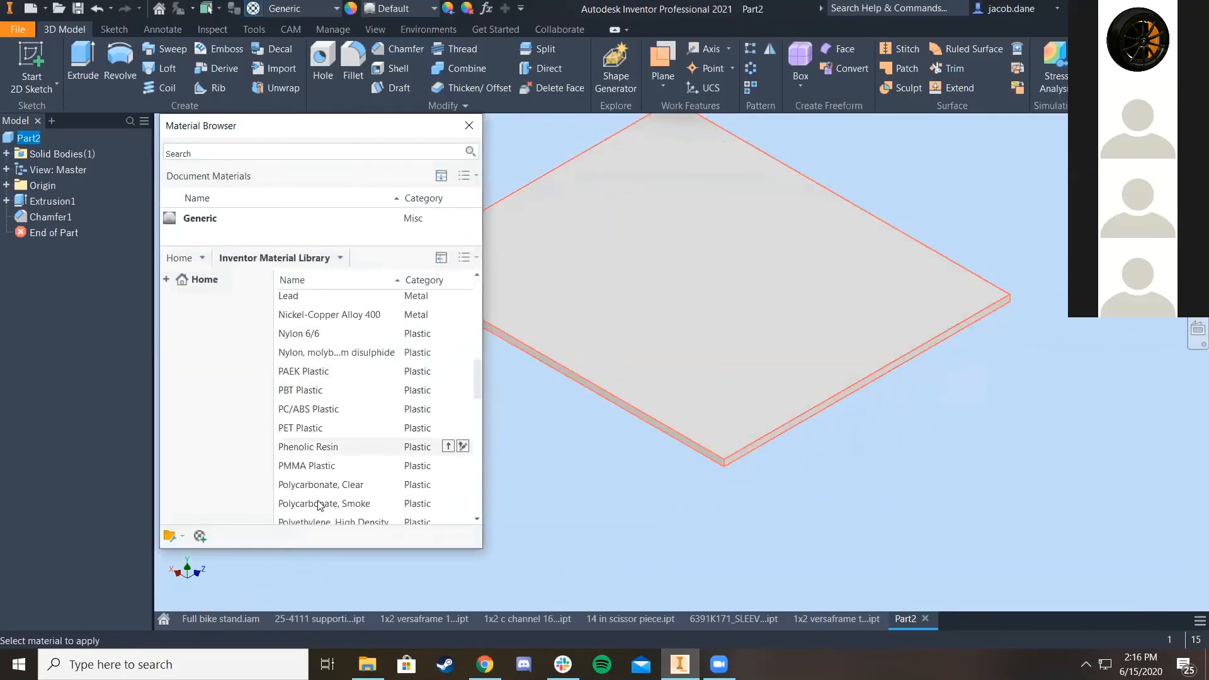
pyautogui.scroll(-2, 318, 497)
pyautogui.scroll(-2, 313, 469)
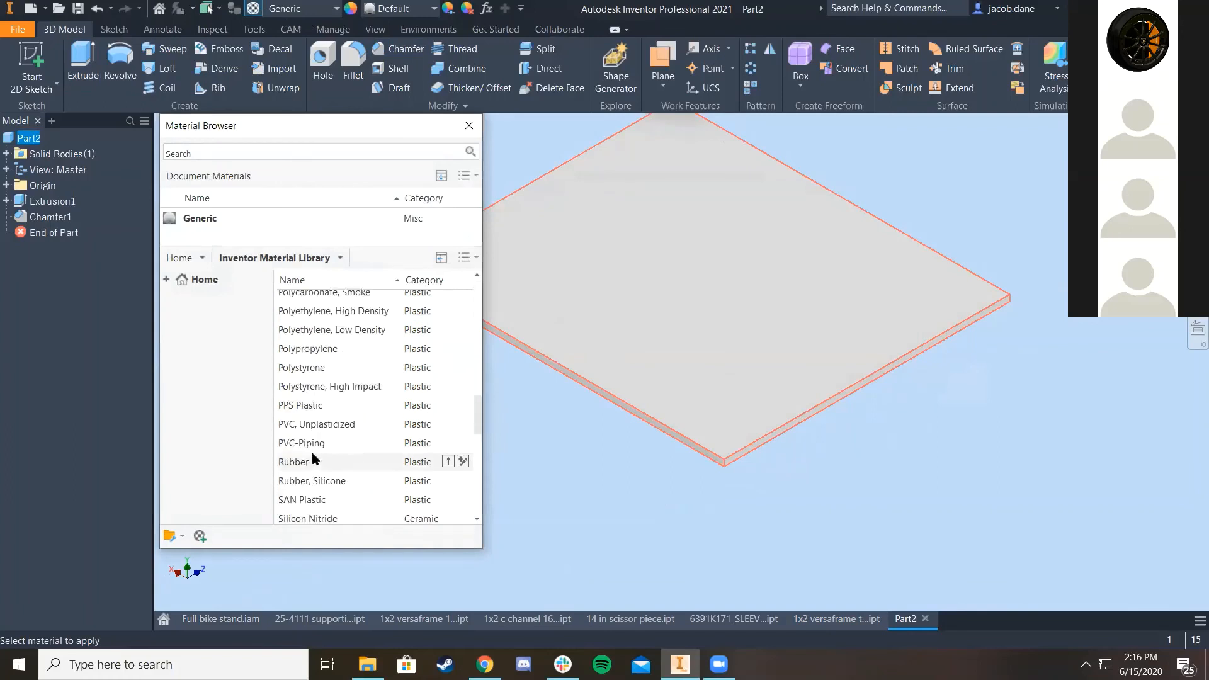
pyautogui.scroll(4, 313, 459)
pyautogui.scroll(-3, 314, 409)
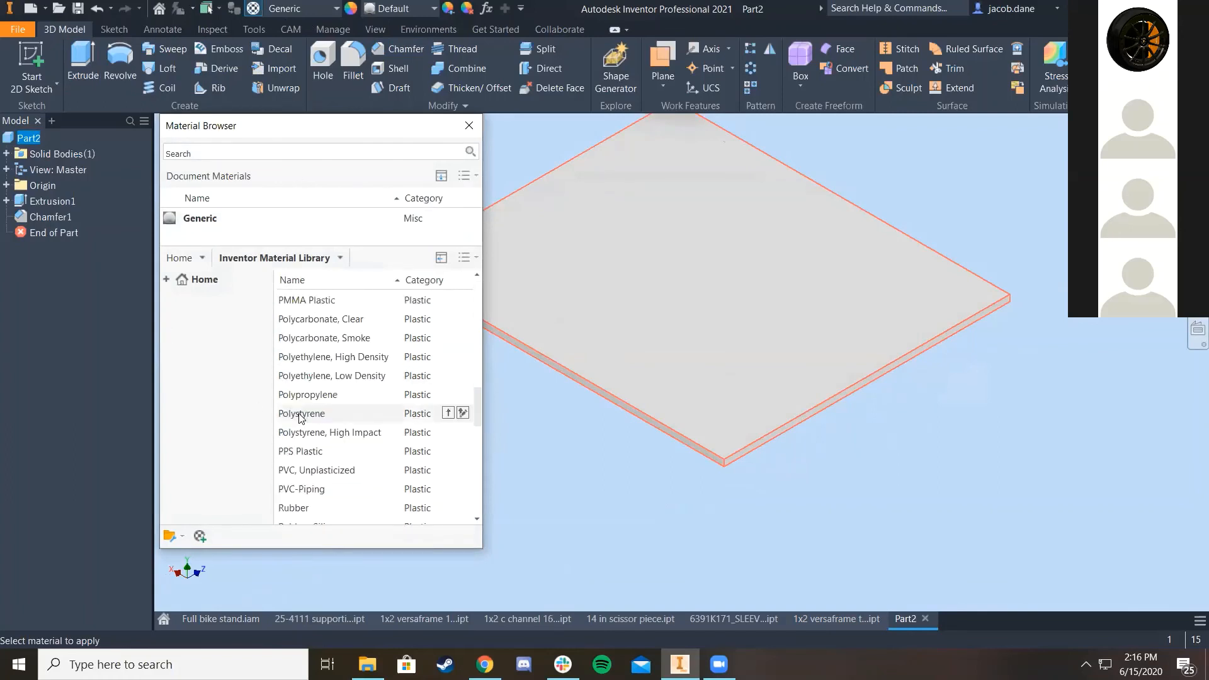
pyautogui.moveTo(349, 479)
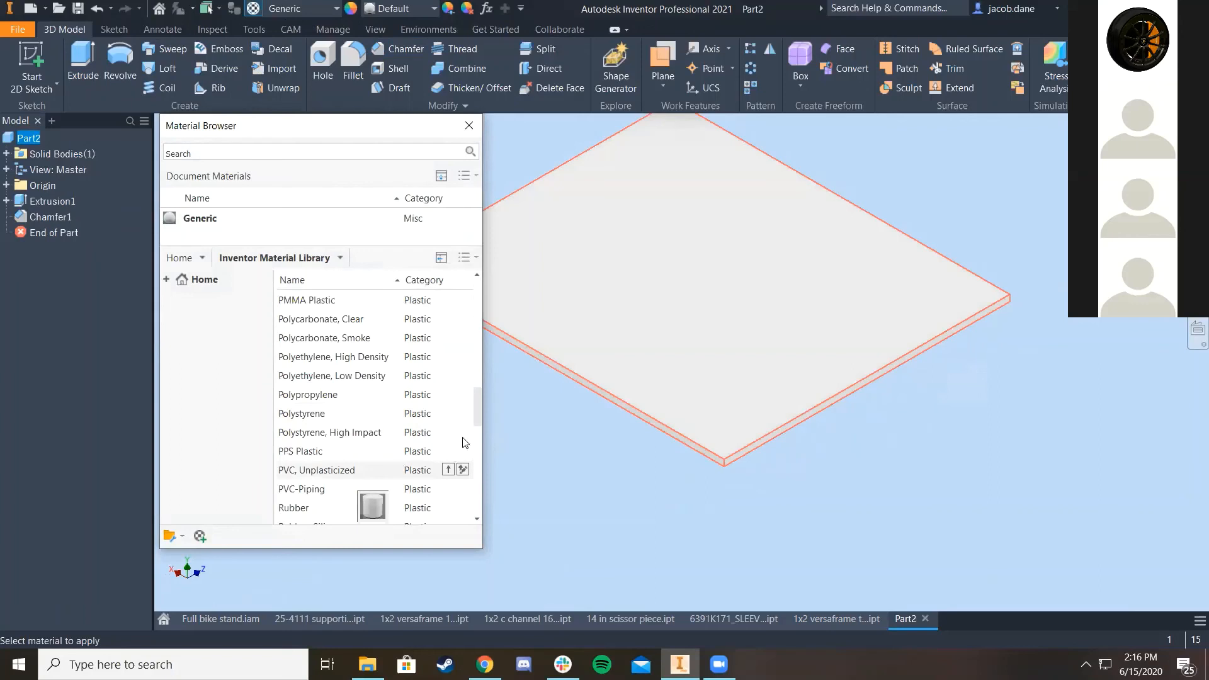
pyautogui.scroll(-8, 360, 382)
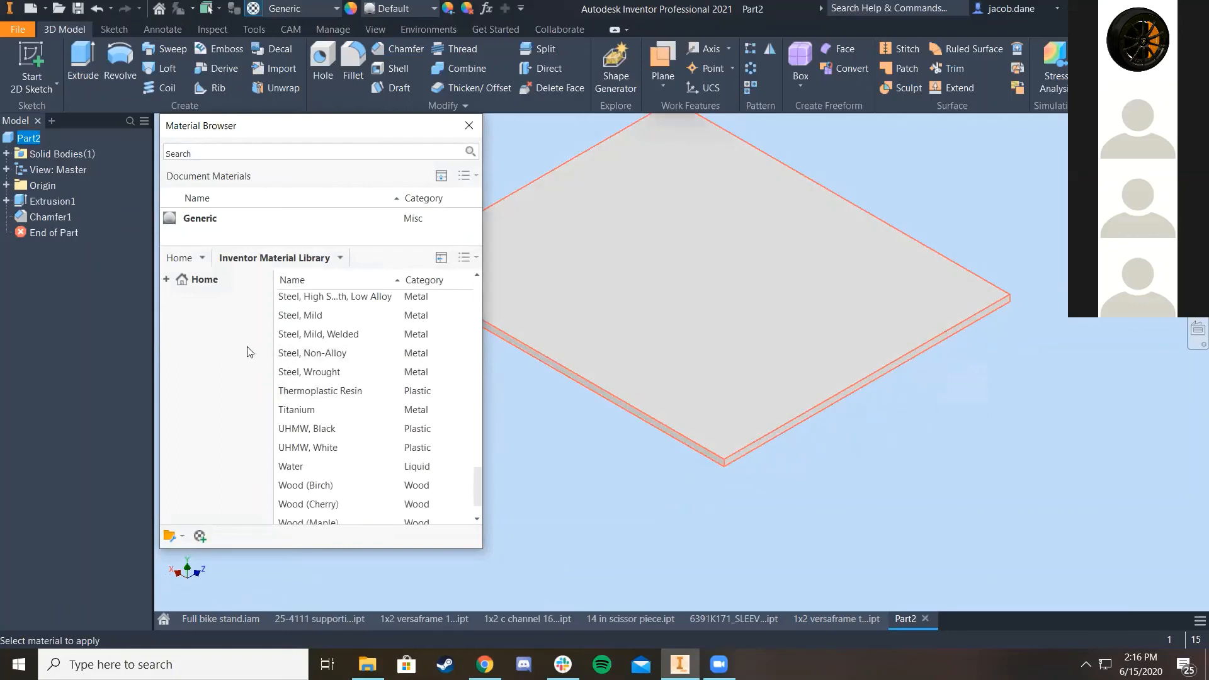
pyautogui.scroll(-2, 334, 403)
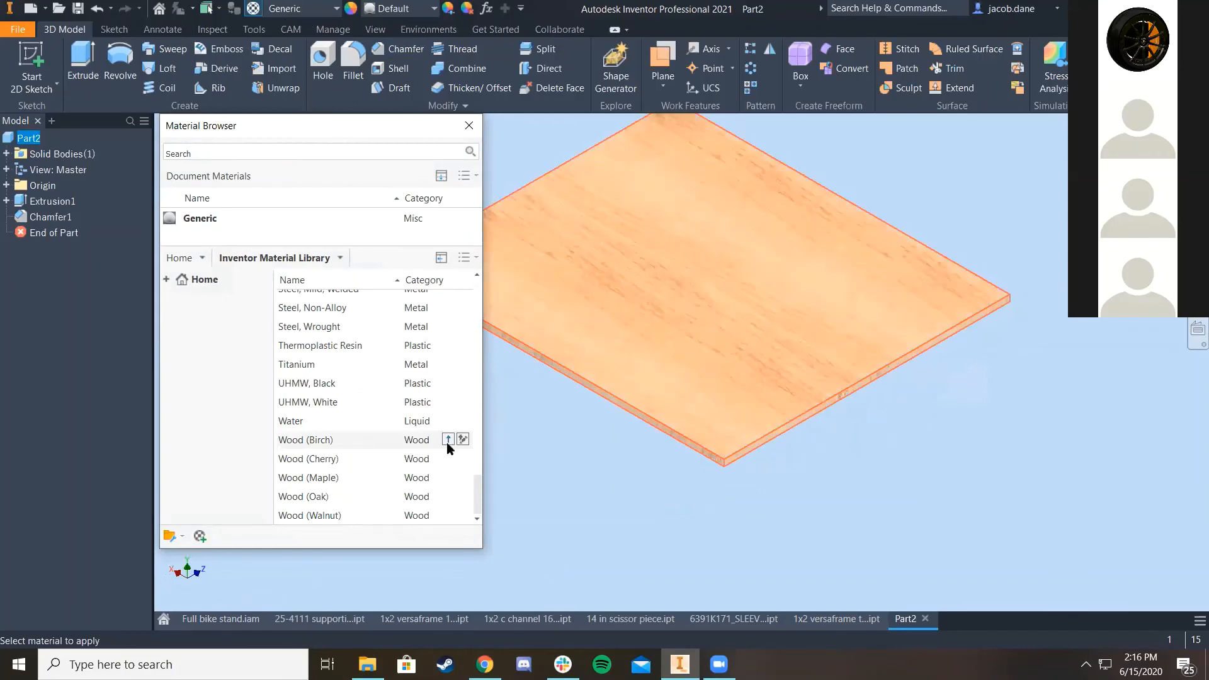
pyautogui.click(448, 439)
pyautogui.click(469, 126)
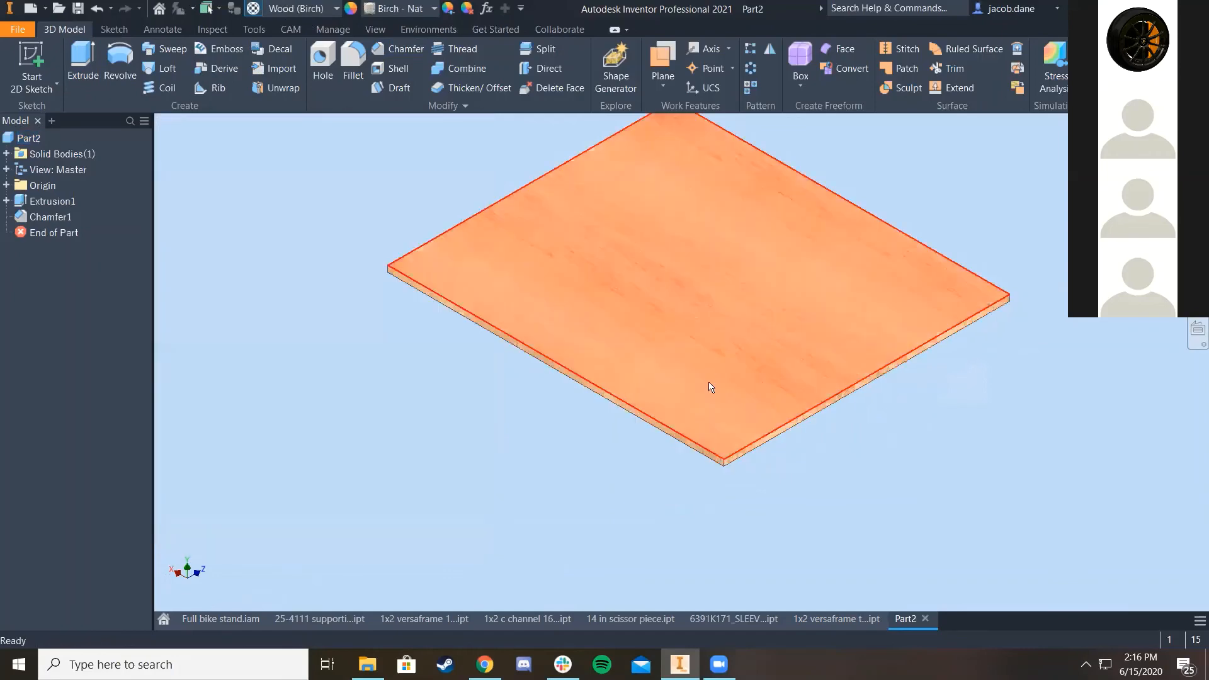
# Step: Examine the chamfered edges on the underside of the birch plate, including a close look at one corner
pyautogui.scroll(-5, 747, 439)
pyautogui.scroll(5, 747, 438)
pyautogui.keyDown('shift'); pyautogui.moveTo(655, 428); pyautogui.dragTo(643, 293, button='middle'); pyautogui.keyUp('shift')
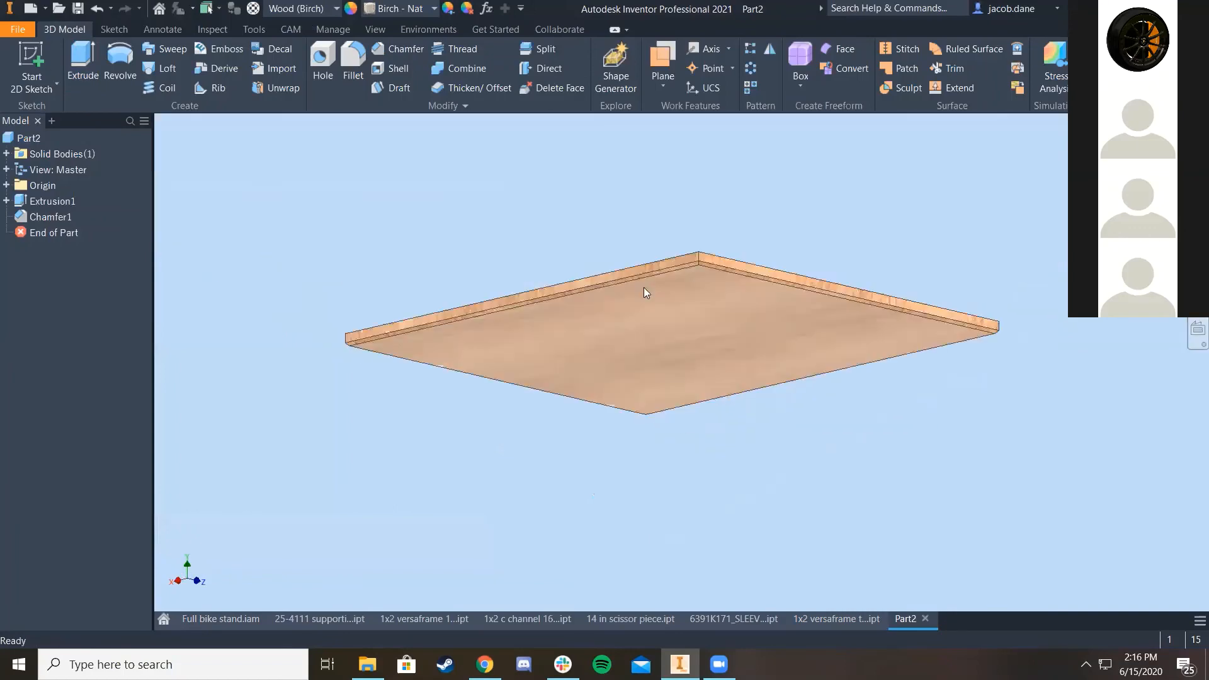
pyautogui.scroll(-5, 682, 218)
pyautogui.moveTo(724, 293); pyautogui.dragTo(724, 293, button='middle')
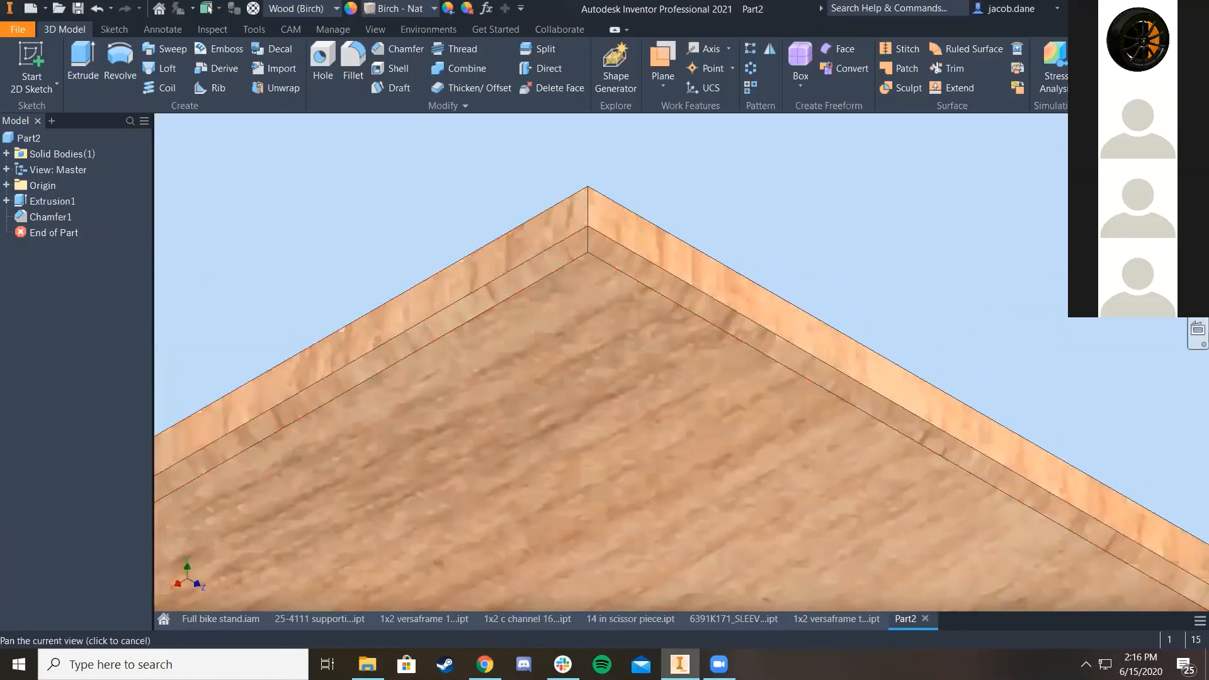
pyautogui.press('F2')
pyautogui.press('F6')
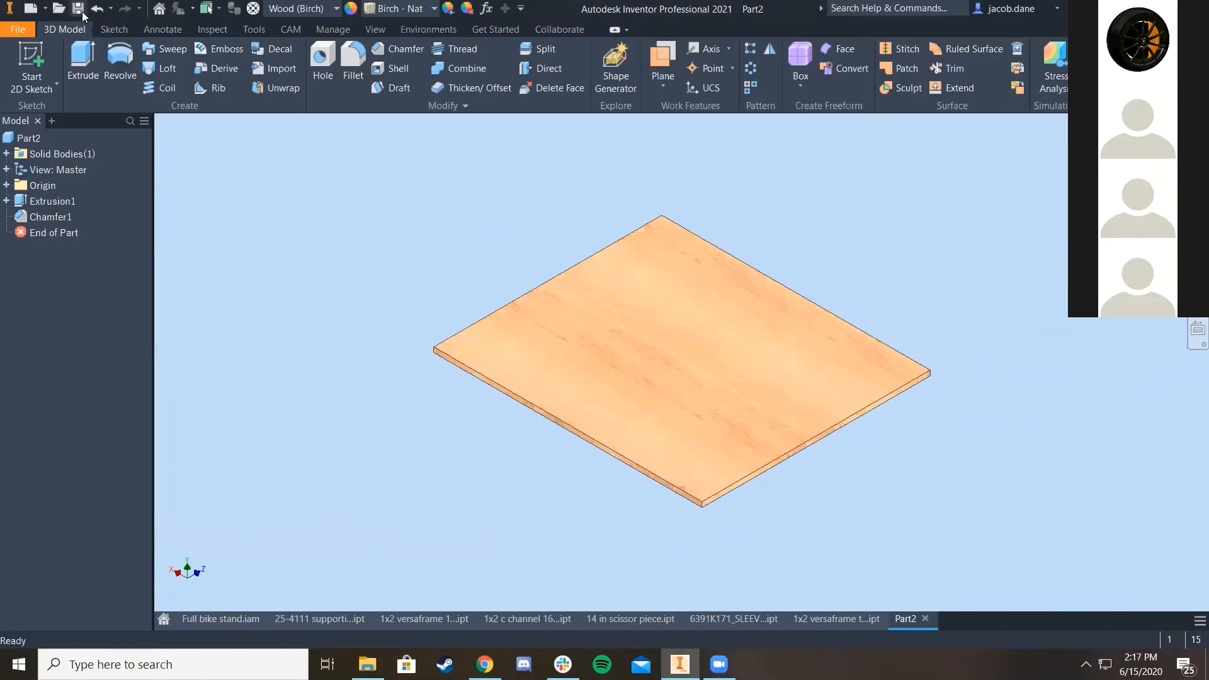
# Step: Save the part as "plywood tabletop" in the CAD Class Bike Stand 2 folder
pyautogui.hotkey('ctrl', 's')
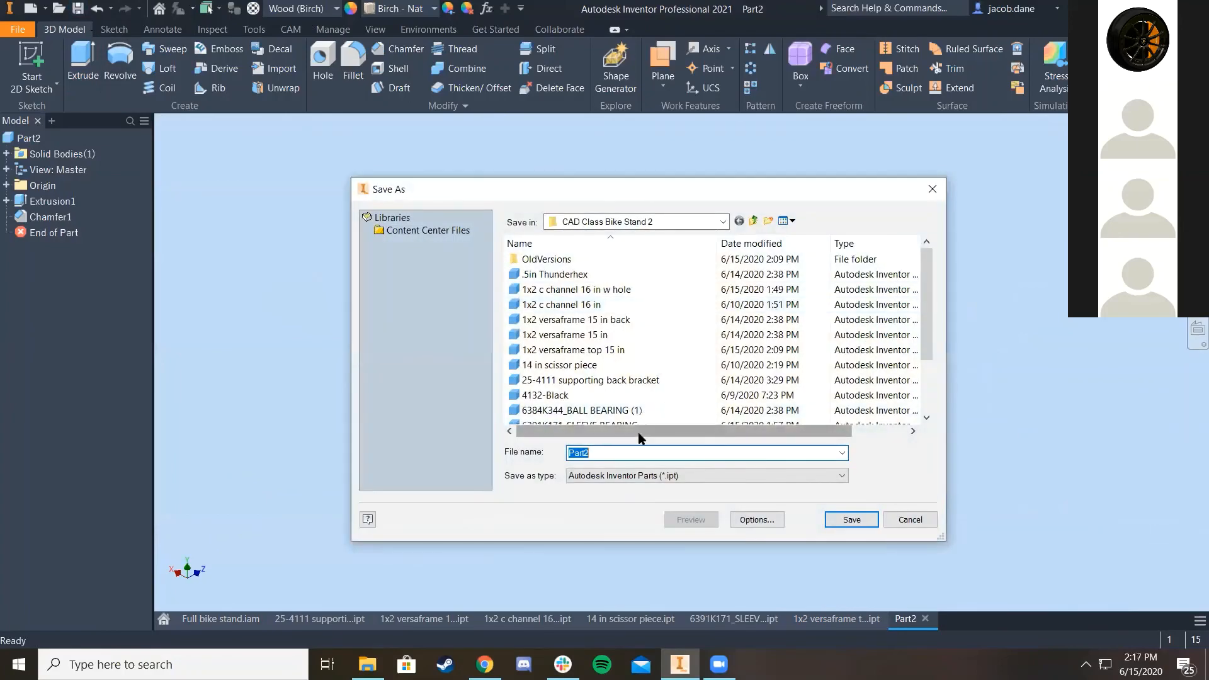
pyautogui.write('plywood tabletop')
pyautogui.click(851, 519)
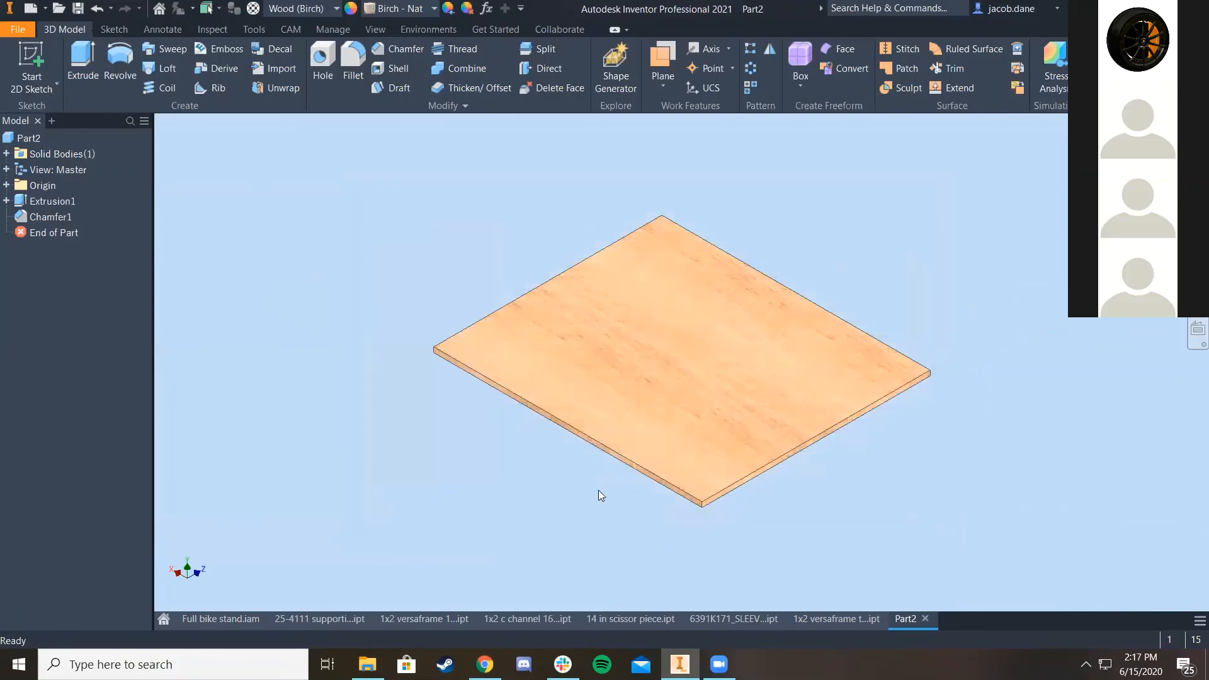
# Step: Return to the Full bike stand assembly and place one plywood tabletop component beside the scissor lift
pyautogui.click(235, 617)
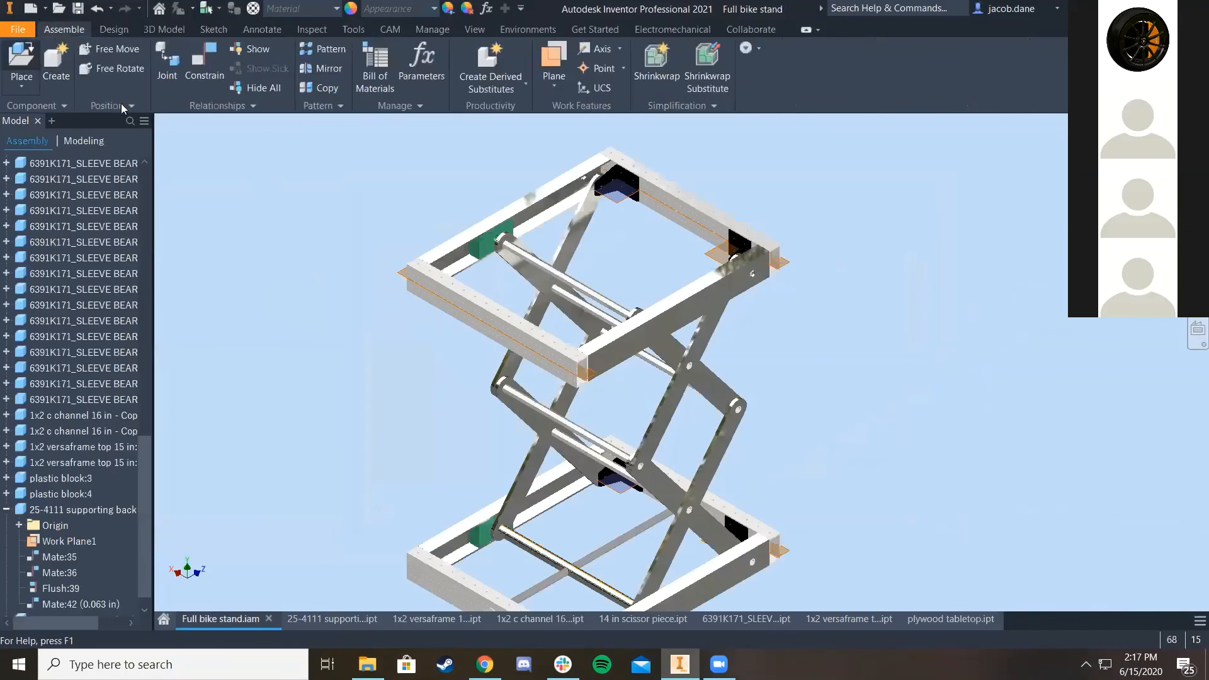
pyautogui.press('p')
pyautogui.scroll(-3, 572, 355)
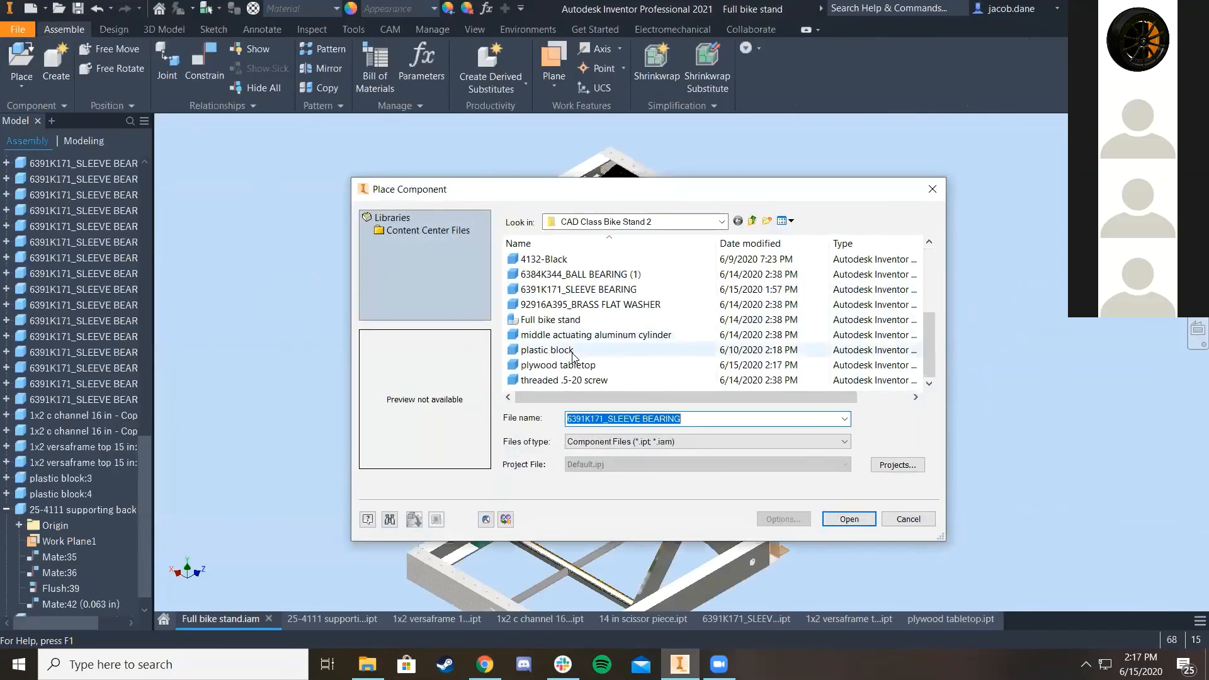
pyautogui.click(567, 365)
pyautogui.click(849, 518)
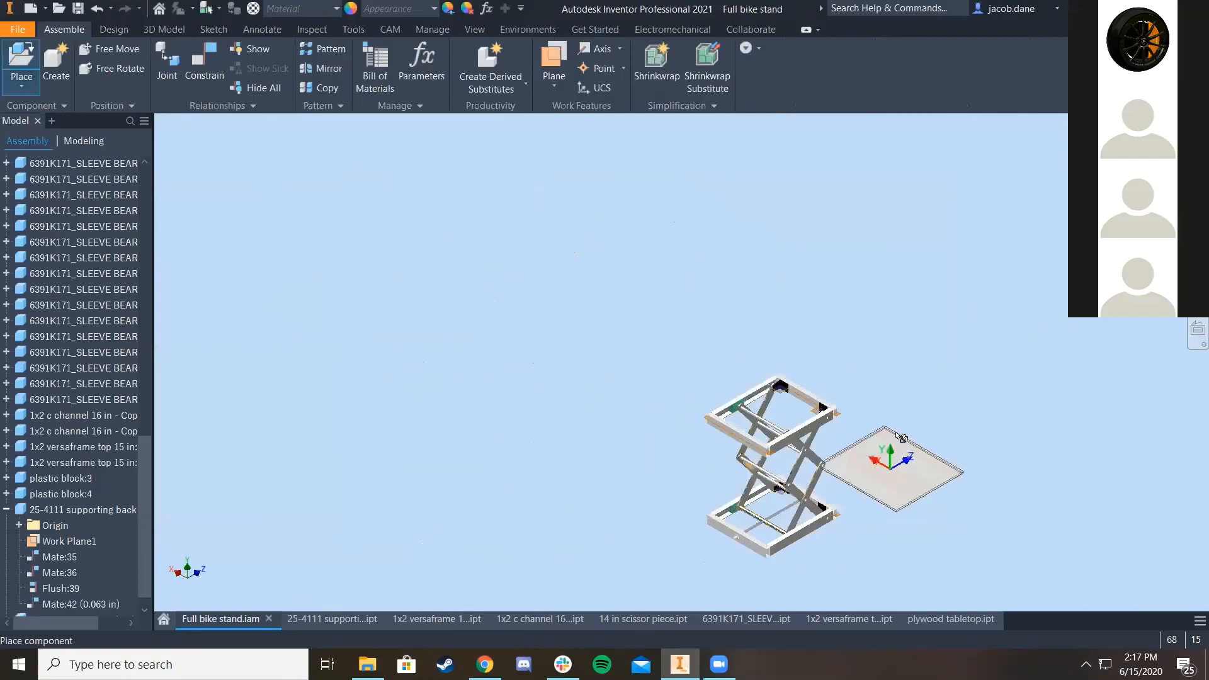
pyautogui.click(938, 368)
pyautogui.rightClick(900, 466)
pyautogui.click(952, 469)
# Step: Mate the underside of the plywood tabletop to the top face of the C channel on the scissor lift's upper frame
pyautogui.scroll(5, 970, 463)
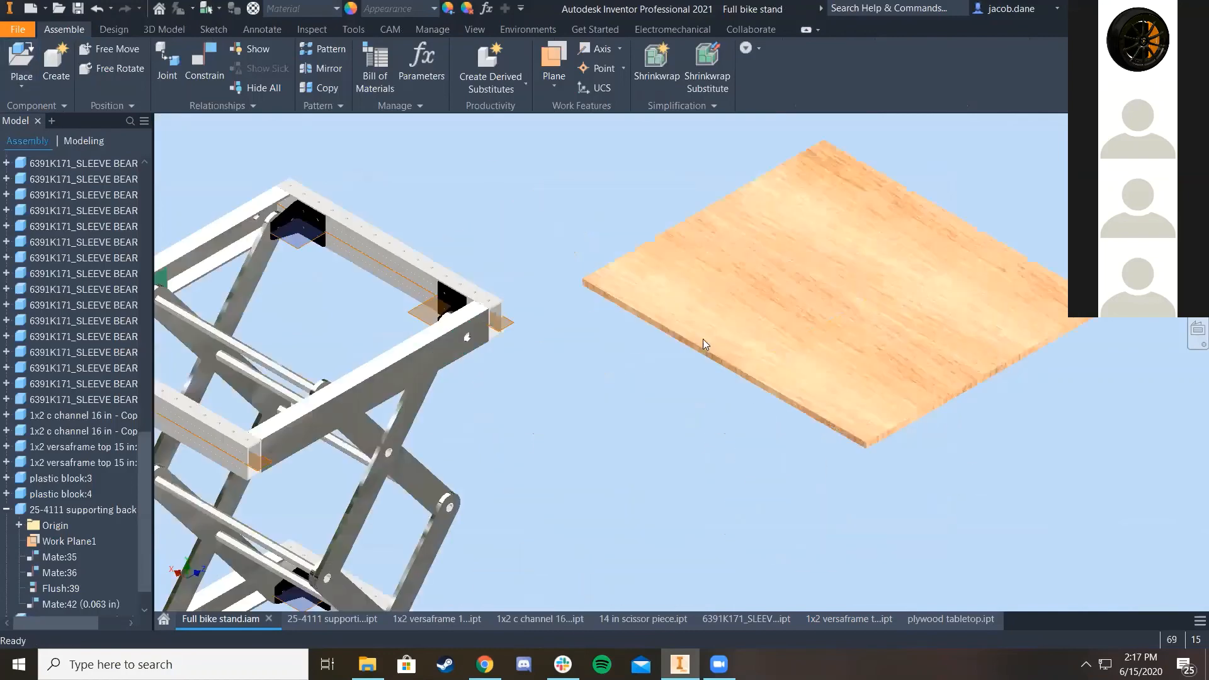
pyautogui.press('c')
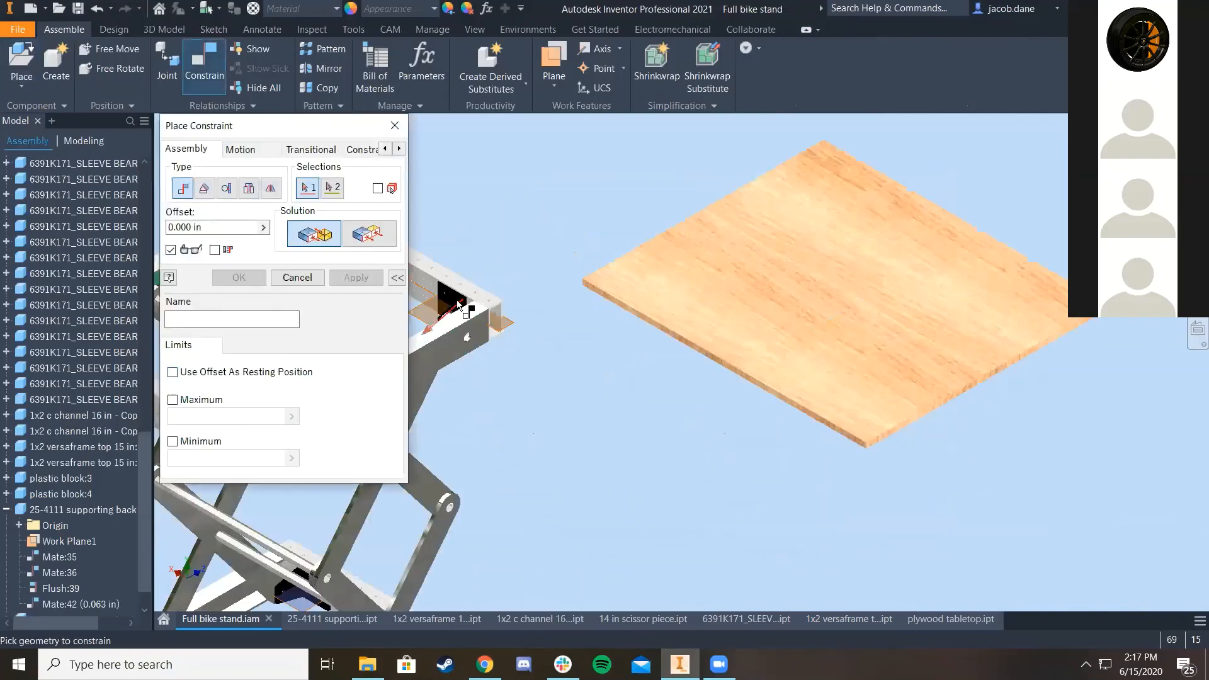
pyautogui.click(466, 309)
pyautogui.scroll(3, 466, 308)
pyautogui.press('F2')
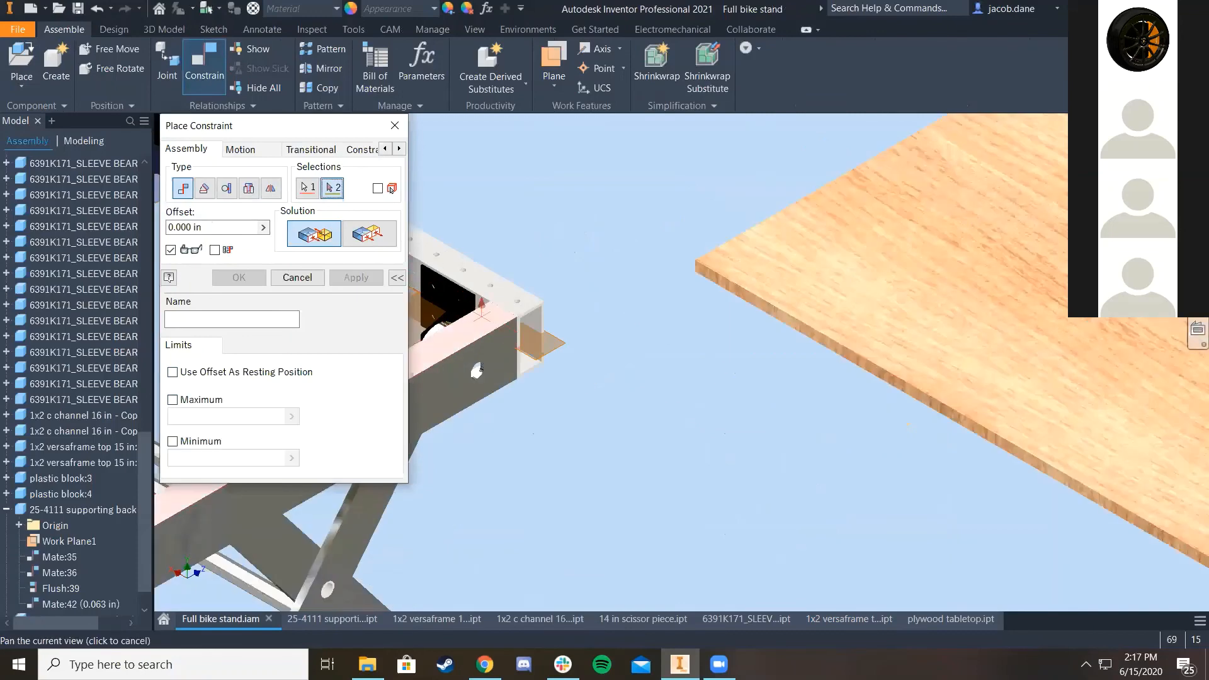
pyautogui.scroll(-5, 858, 294)
pyautogui.scroll(3, 812, 301)
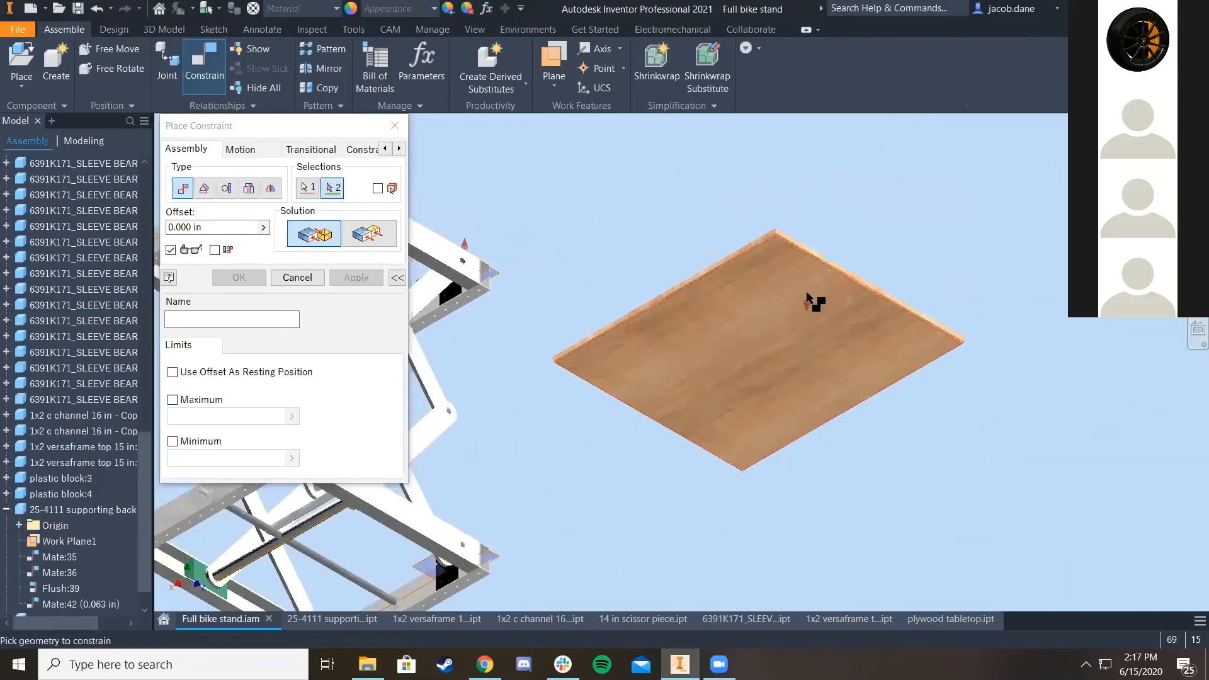
pyautogui.click(772, 275)
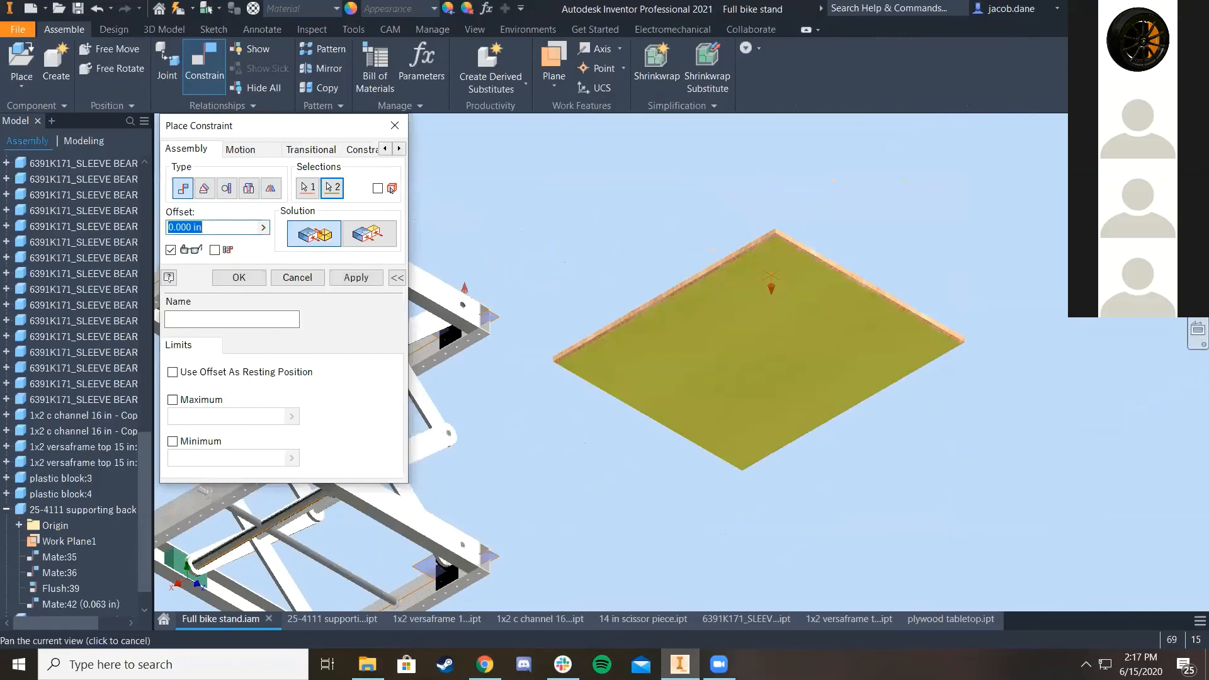
pyautogui.scroll(-4, 732, 273)
pyautogui.scroll(4, 629, 283)
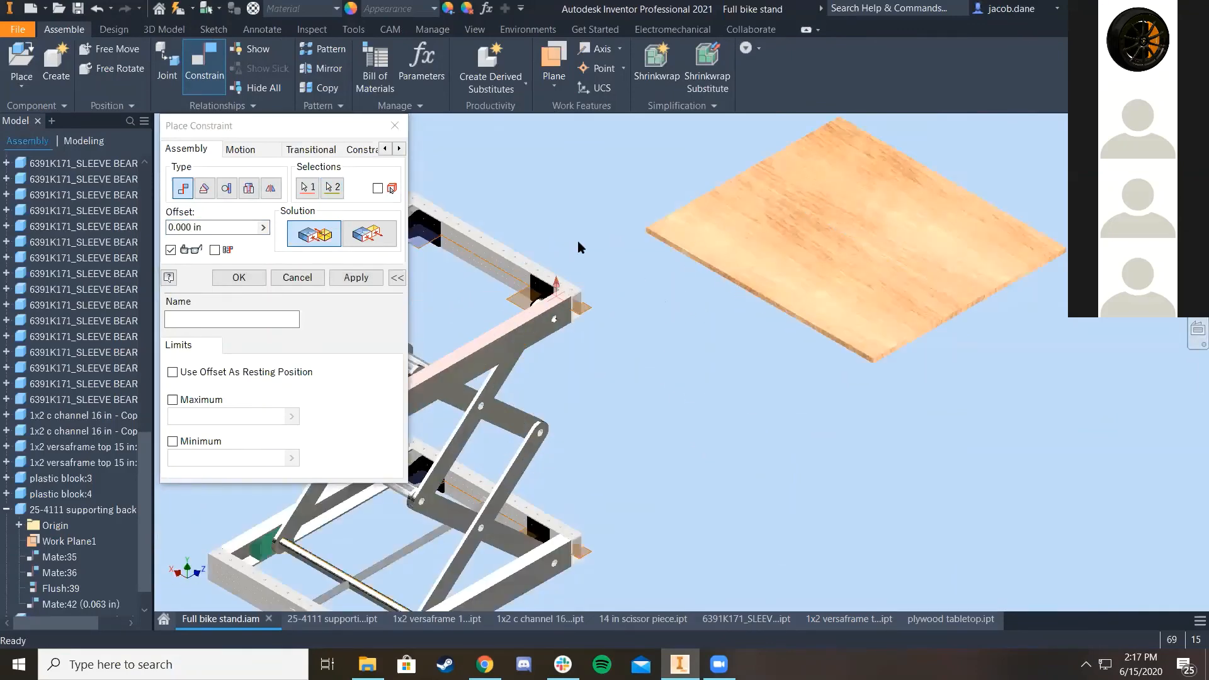
pyautogui.moveTo(690, 364); pyautogui.dragTo(761, 380, button='middle')
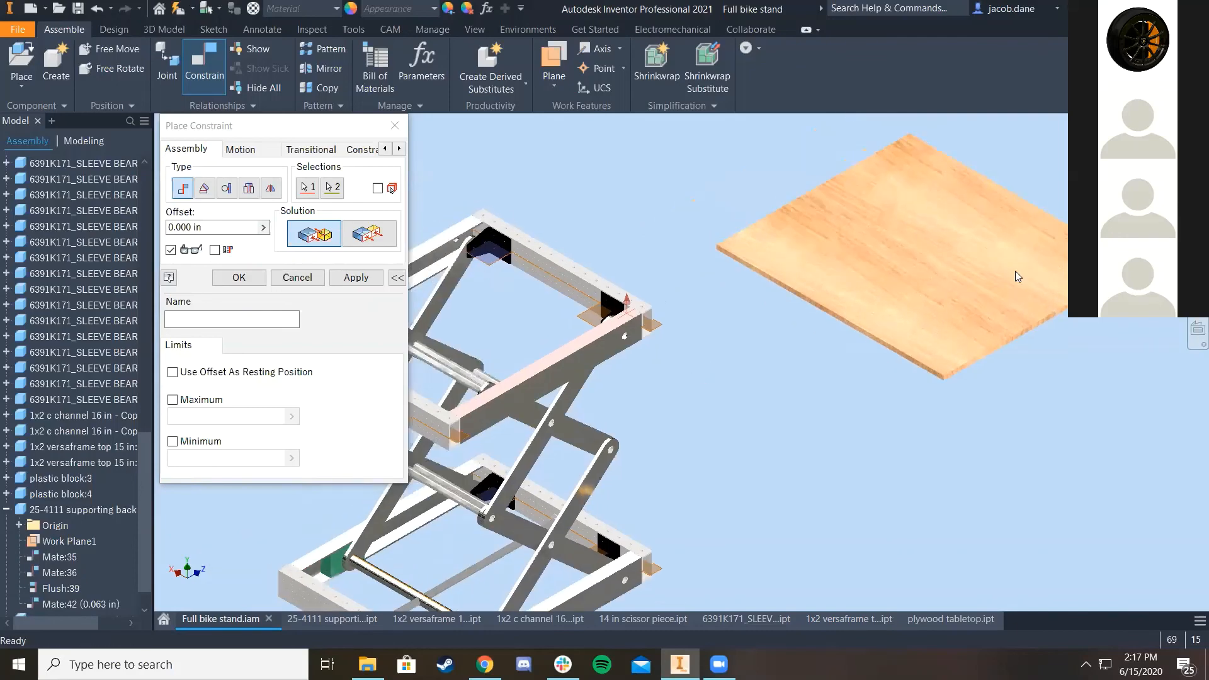
pyautogui.moveTo(659, 326); pyautogui.dragTo(858, 305, button='middle')
pyautogui.scroll(-2, 898, 324)
pyautogui.scroll(2, 857, 236)
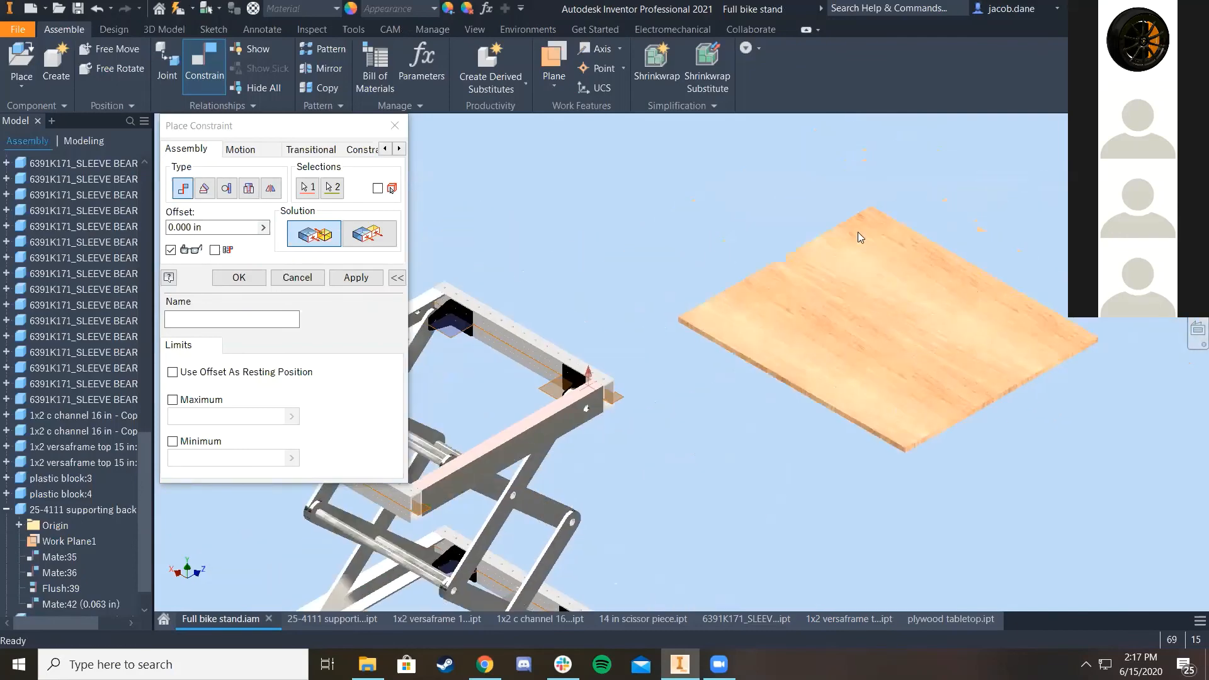
pyautogui.scroll(3, 957, 321)
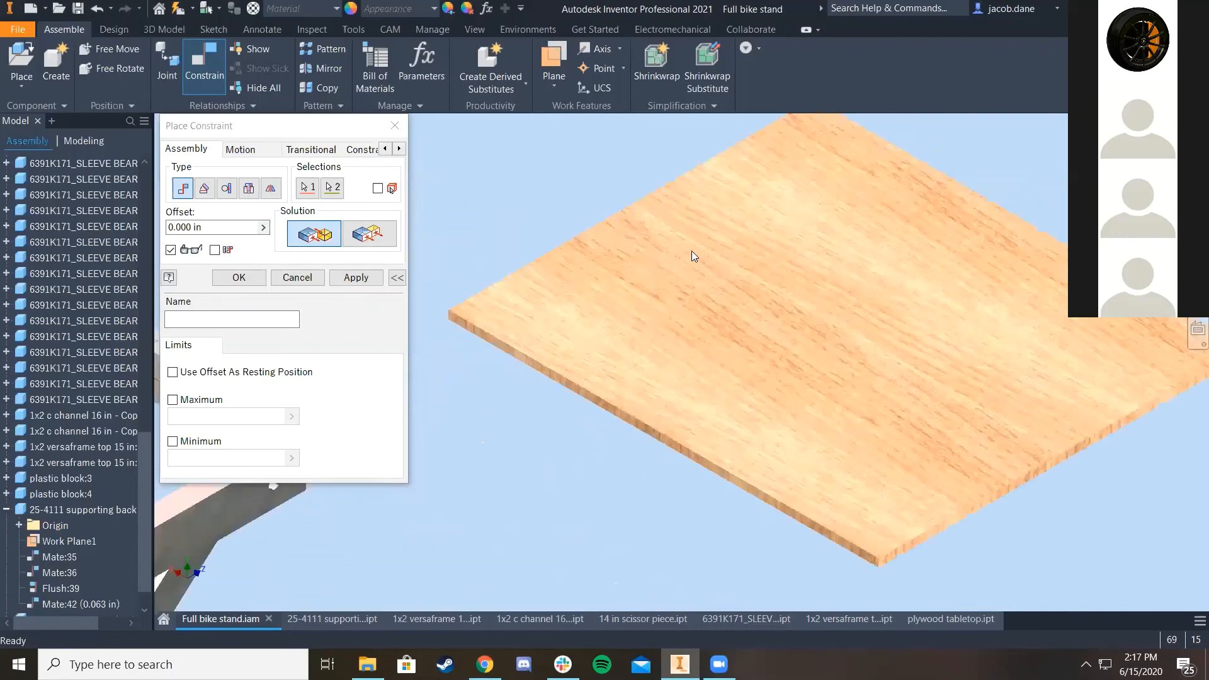
pyautogui.moveTo(691, 251); pyautogui.dragTo(895, 557, button='middle')
pyautogui.scroll(4, 791, 356)
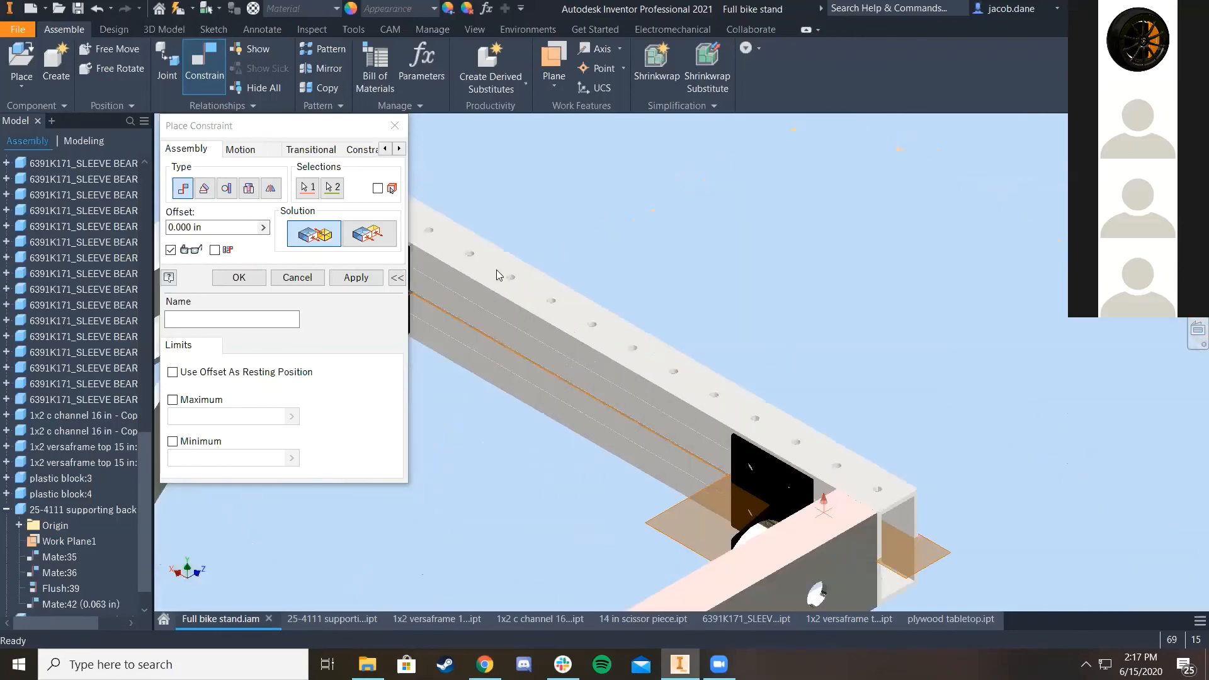
pyautogui.scroll(-5, 804, 367)
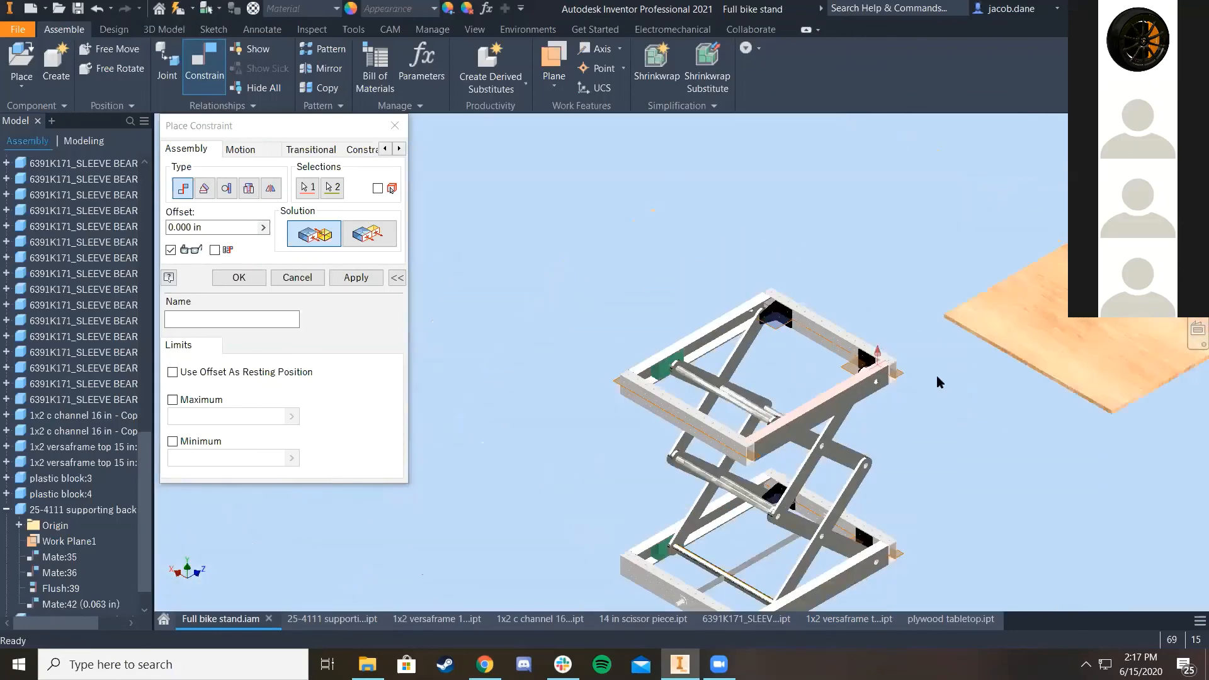
pyautogui.scroll(-5, 1064, 391)
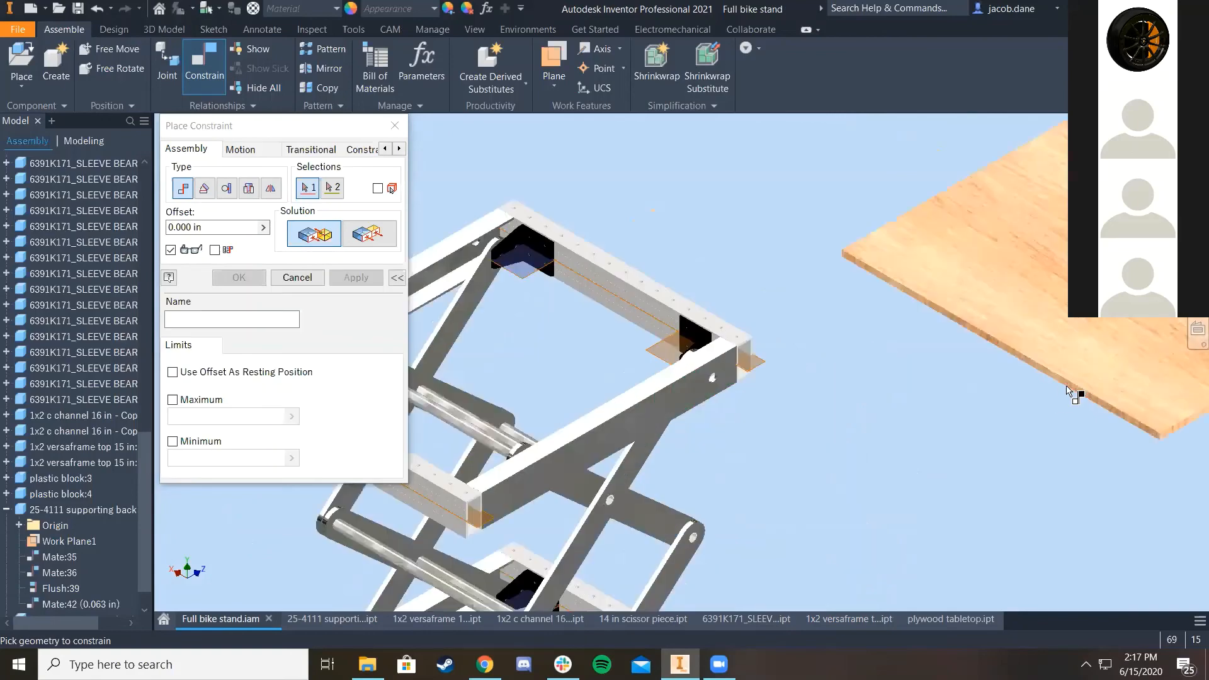
# Step: Constrain one side edge of the tabletop flush with the upper C channel's outer face at a 1 in offset
pyautogui.click(370, 233)
pyautogui.scroll(-3, 957, 418)
pyautogui.click(1020, 318)
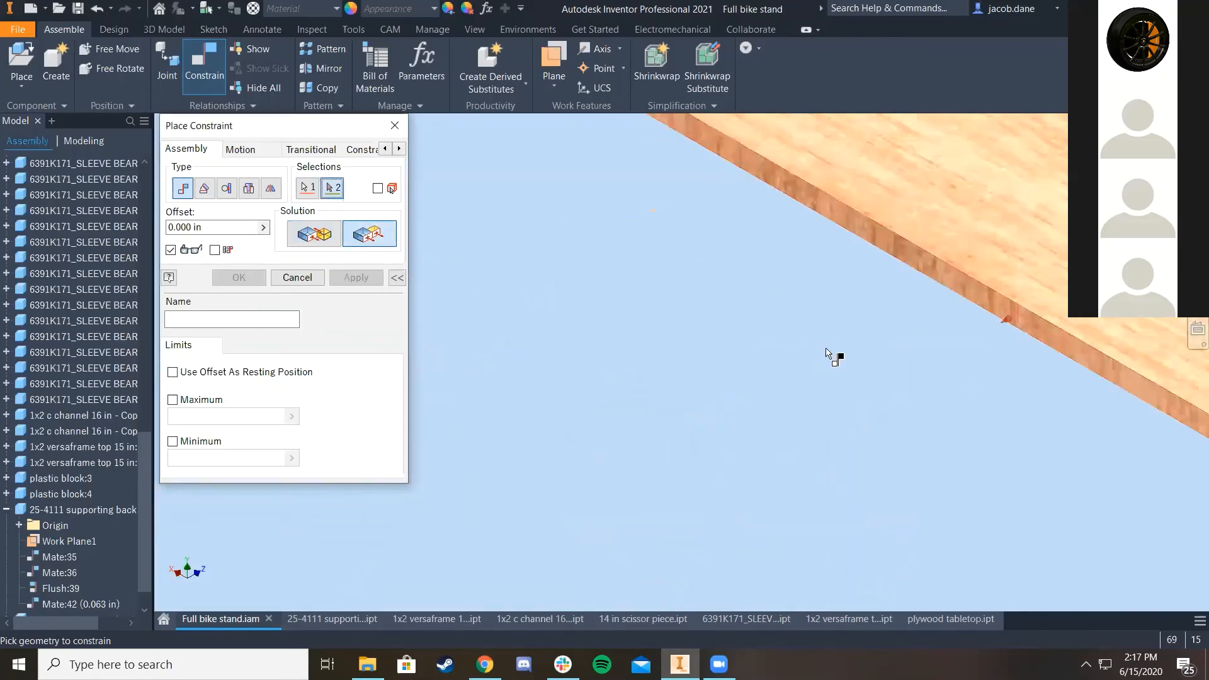
pyautogui.scroll(3, 899, 364)
pyautogui.scroll(-5, 780, 362)
pyautogui.scroll(4, 792, 352)
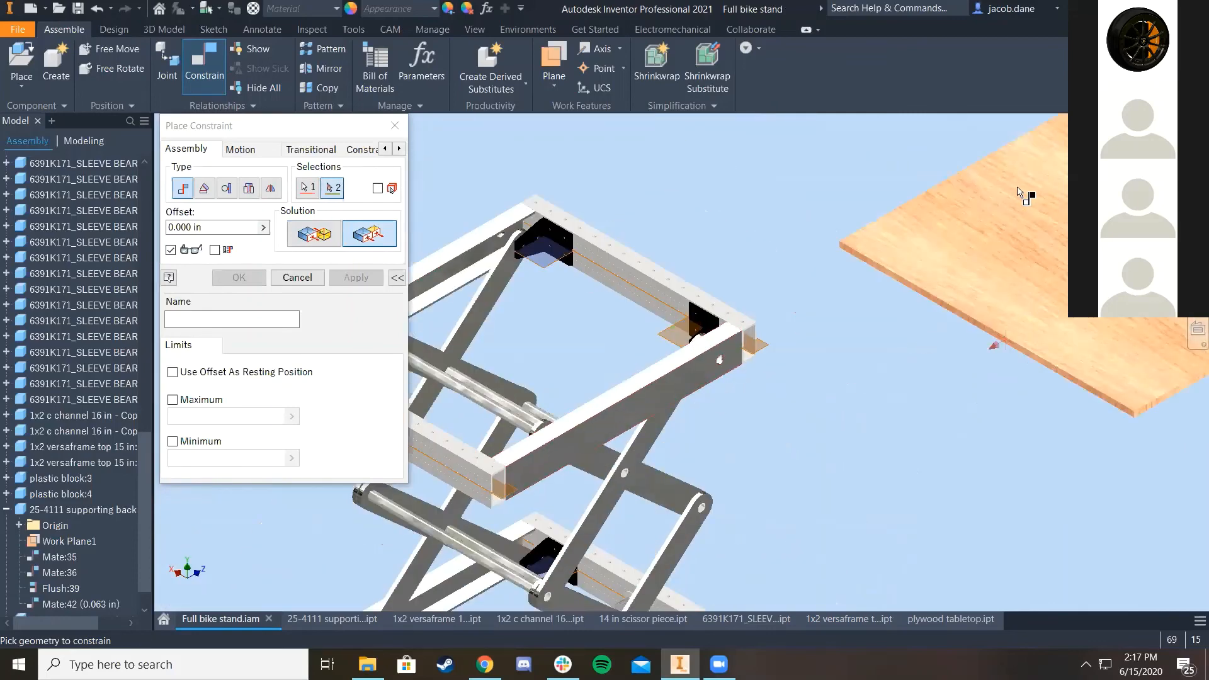
pyautogui.moveTo(719, 362); pyautogui.dragTo(790, 323, button='middle')
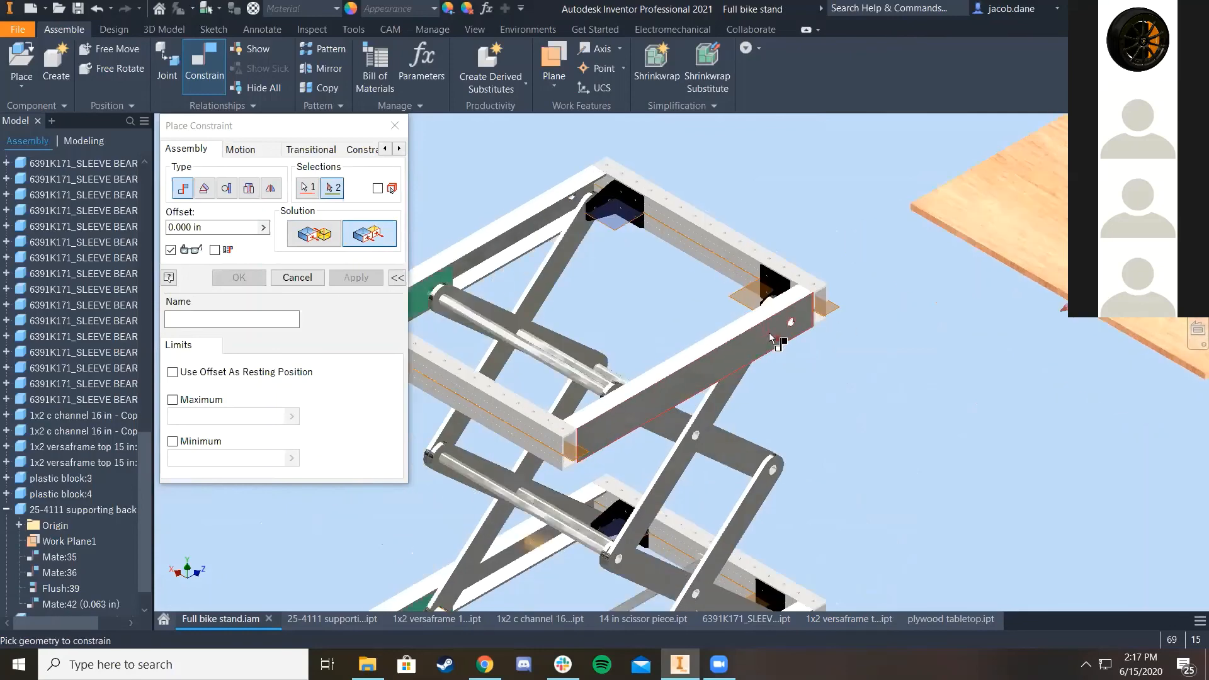
pyautogui.click(773, 335)
pyautogui.scroll(-4, 824, 277)
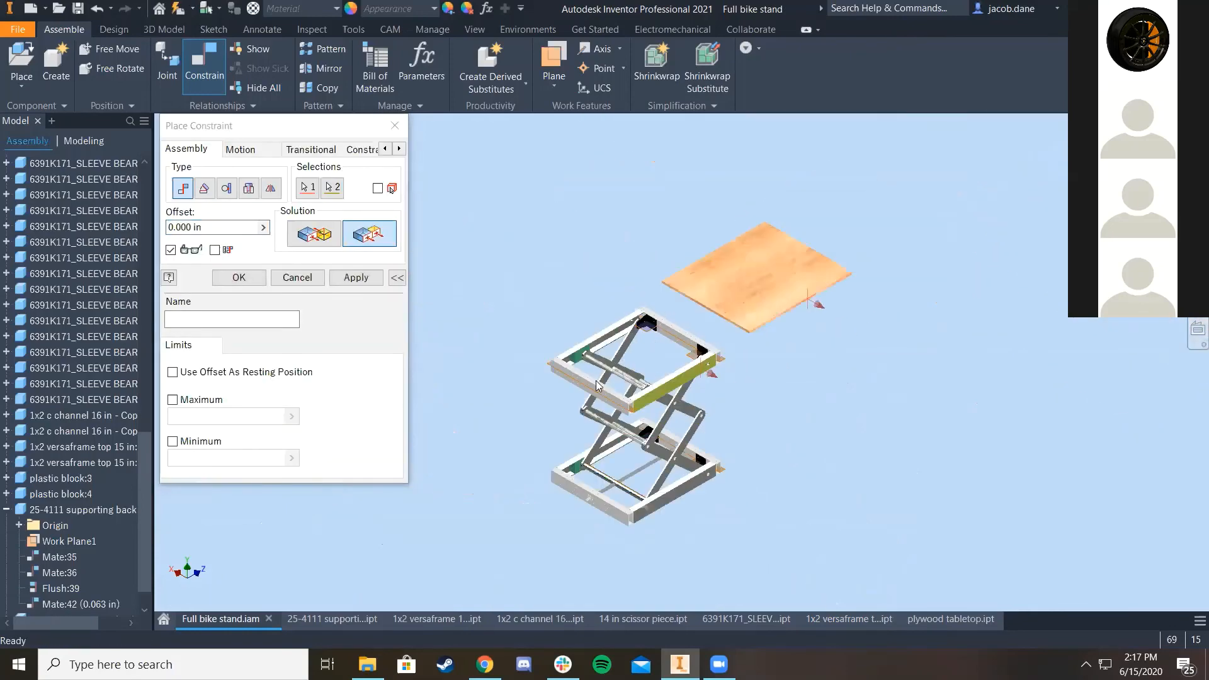
pyautogui.scroll(4, 805, 309)
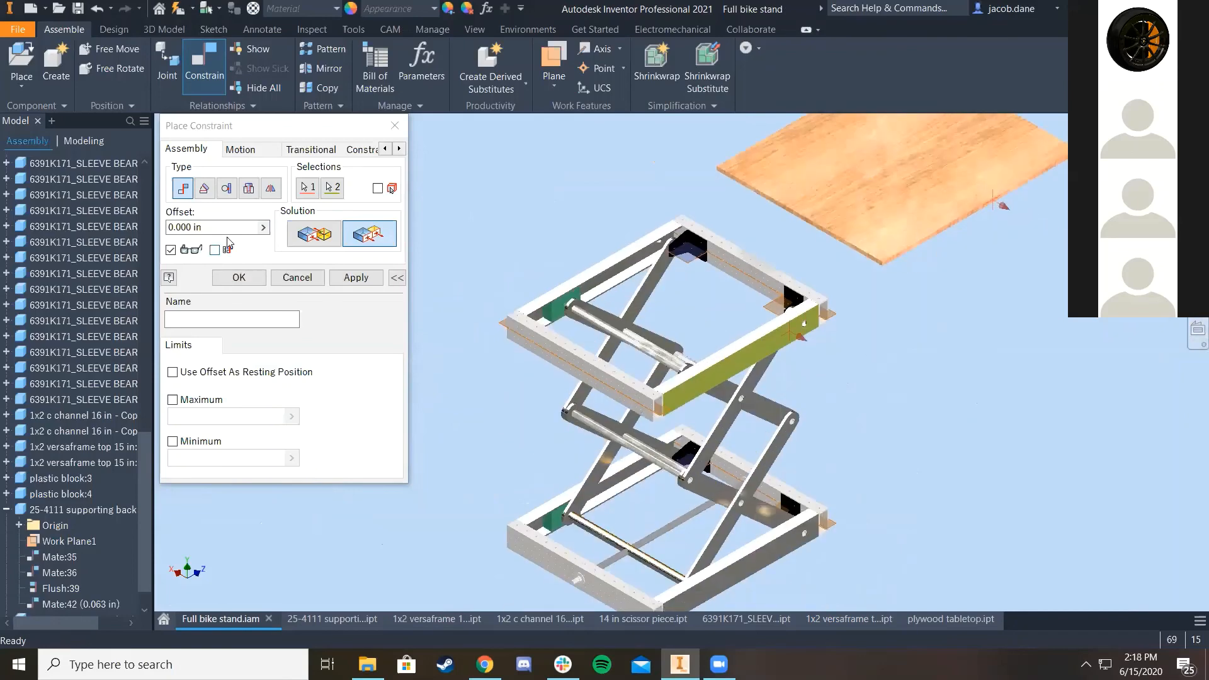
pyautogui.click(228, 241)
pyautogui.write('1')
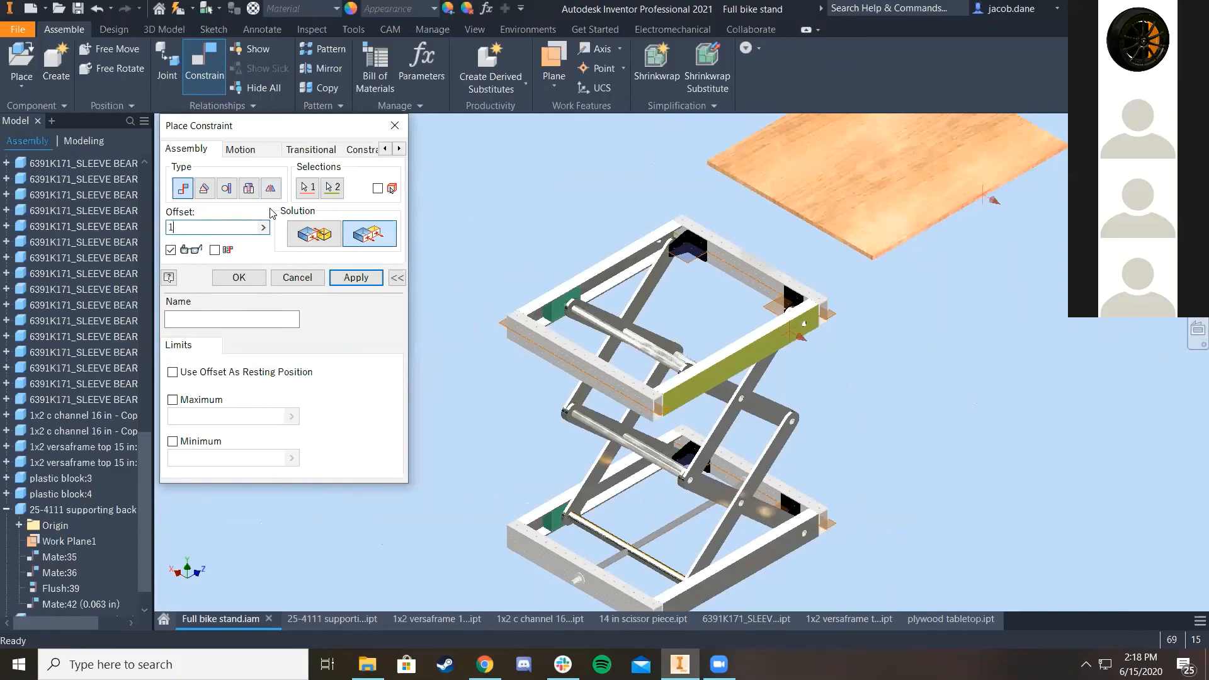
pyautogui.click(350, 279)
# Step: Set up a flush constraint between the tabletop's adjacent edge and the outer face of the upper frame's perforated tube, with offset 1
pyautogui.scroll(3, 809, 253)
pyautogui.moveTo(714, 346); pyautogui.dragTo(961, 348, button='middle')
pyautogui.scroll(-5, 758, 292)
pyautogui.click(690, 418)
pyautogui.scroll(5, 700, 465)
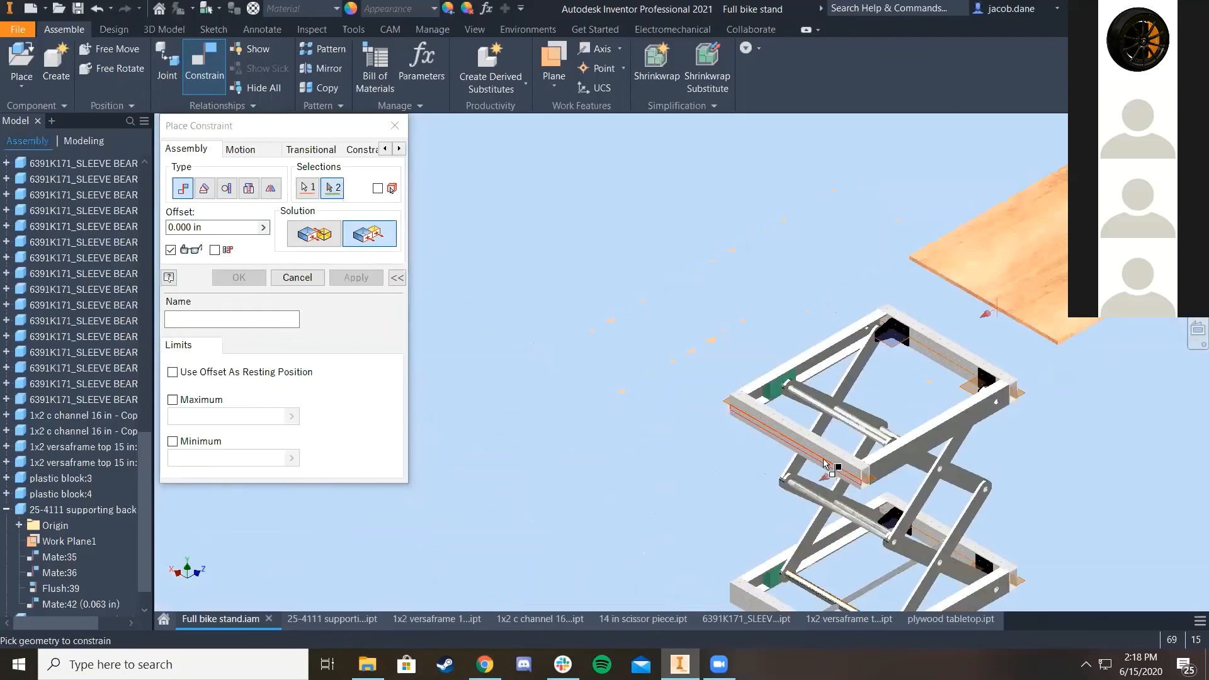
pyautogui.scroll(-4, 823, 471)
pyautogui.click(741, 392)
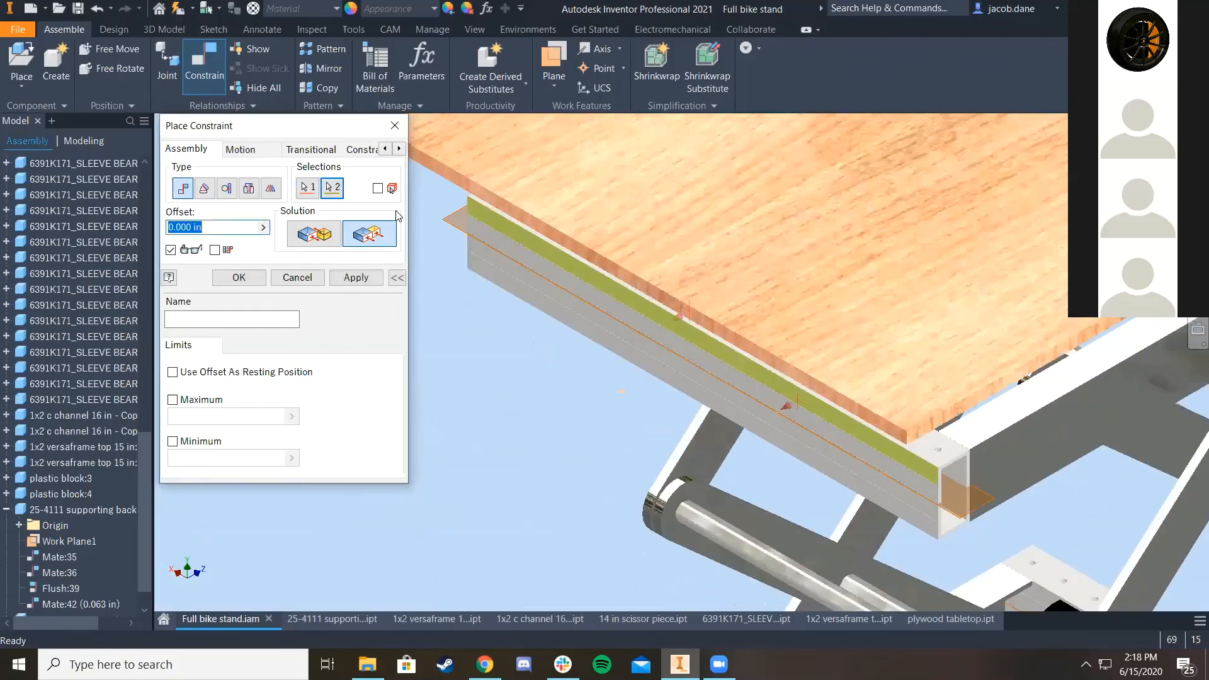
pyautogui.write('1')
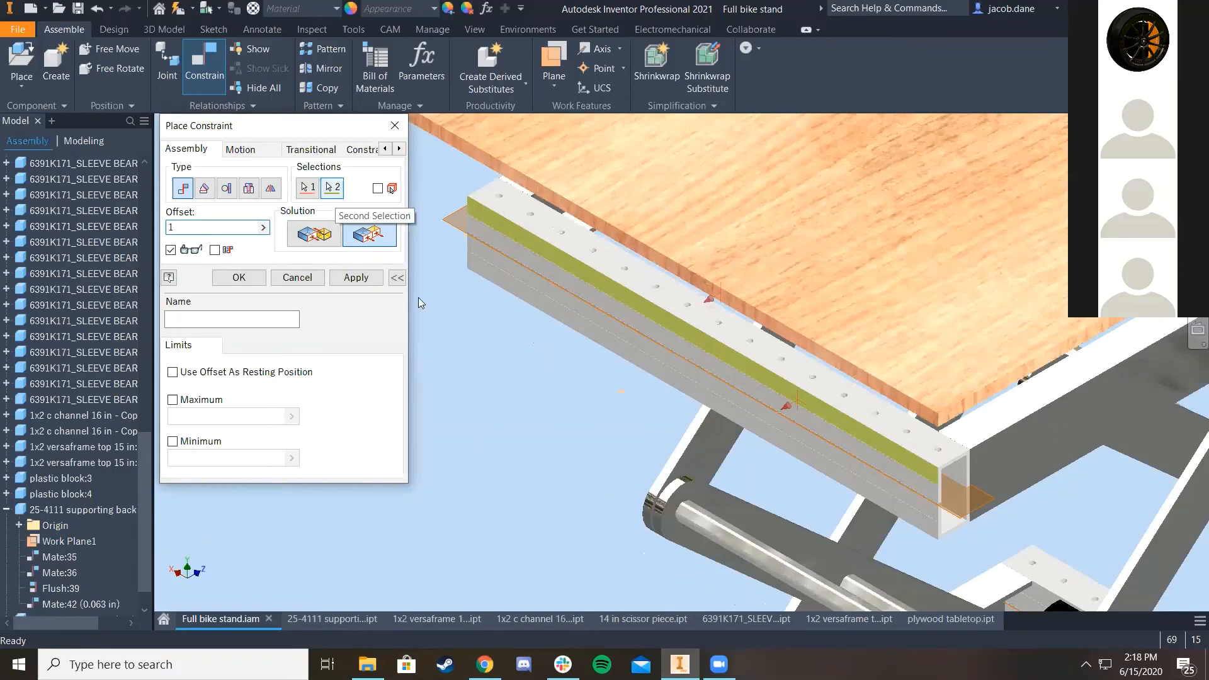
# Step: Set the second flush constraint's offset to -1 and finish placing constraints
pyautogui.moveTo(966, 365); pyautogui.dragTo(940, 360, button='middle')
pyautogui.moveTo(1118, 483); pyautogui.dragTo(950, 486, button='middle')
pyautogui.scroll(4, 704, 315)
pyautogui.moveTo(448, 264); pyautogui.dragTo(351, 255, button='middle')
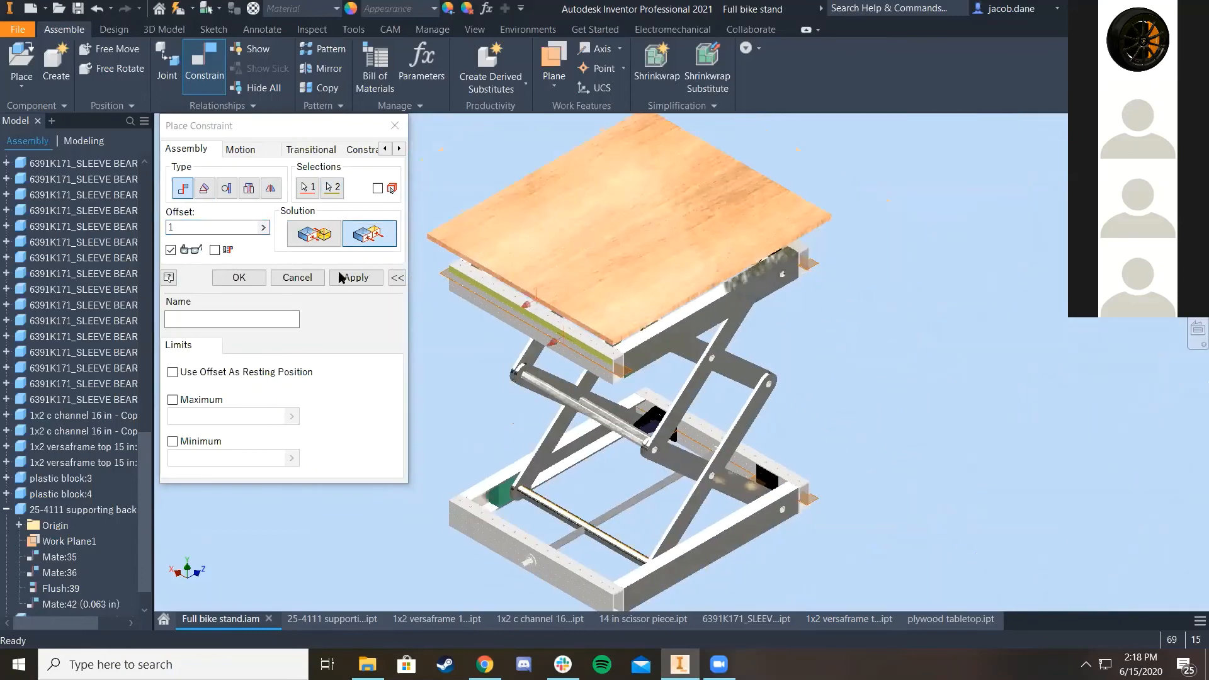
pyautogui.scroll(-4, 601, 276)
pyautogui.click(185, 224)
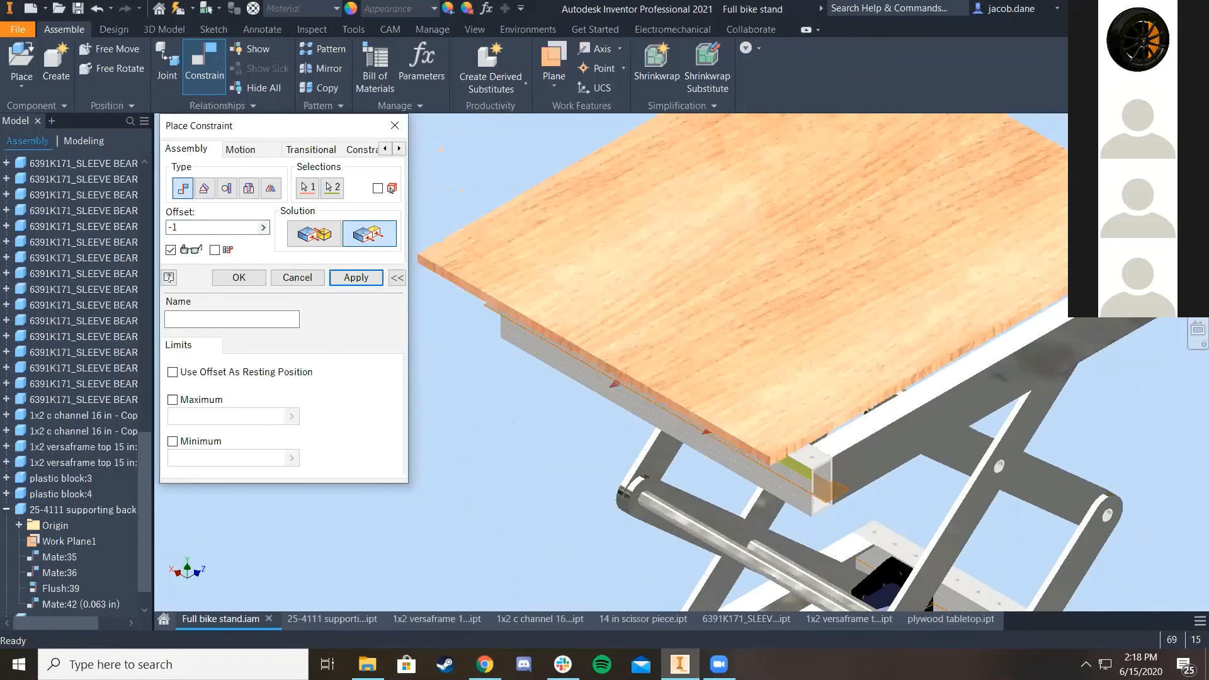
pyautogui.click(238, 277)
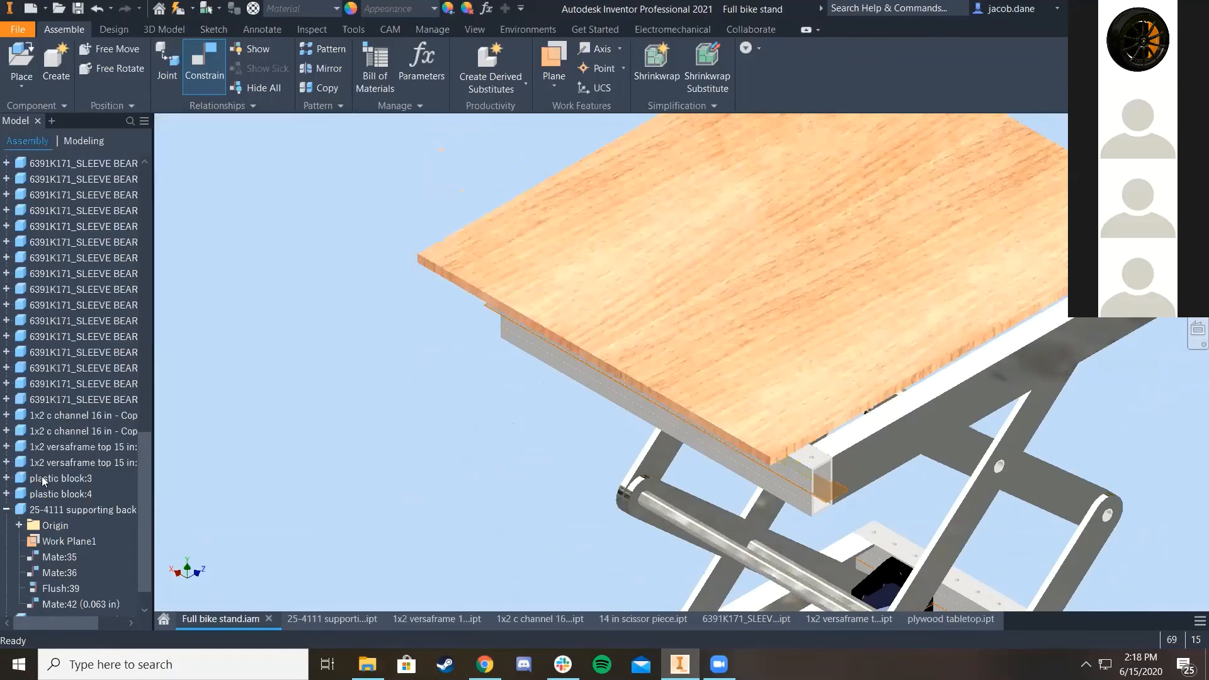
# Step: Edit the tabletop's flush constraint to the upper C channel so its offset is -1 in
pyautogui.scroll(-1, 85, 595)
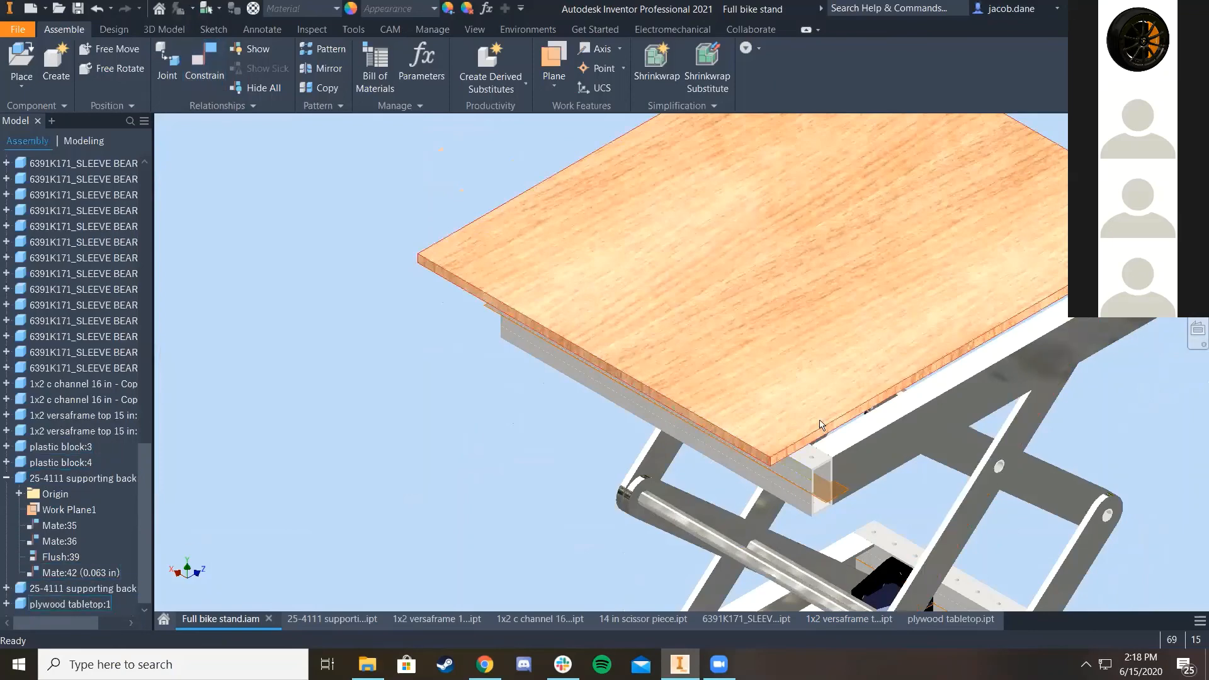
pyautogui.click(69, 604)
pyautogui.click(6, 478)
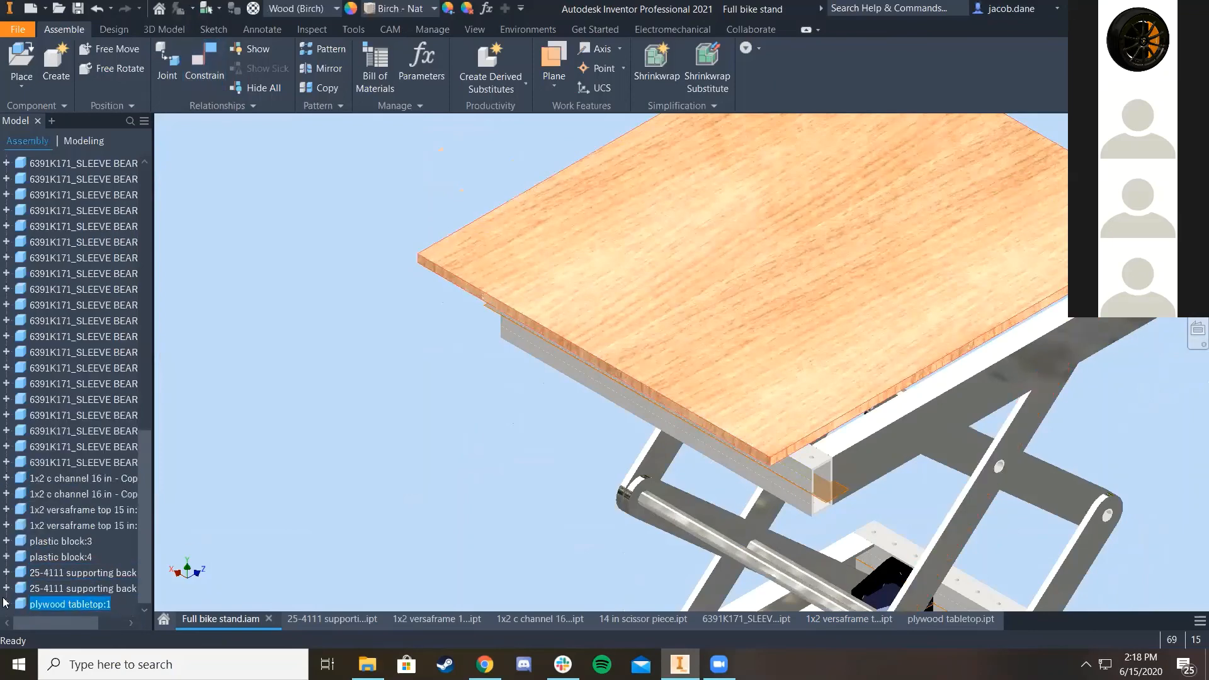
pyautogui.click(7, 604)
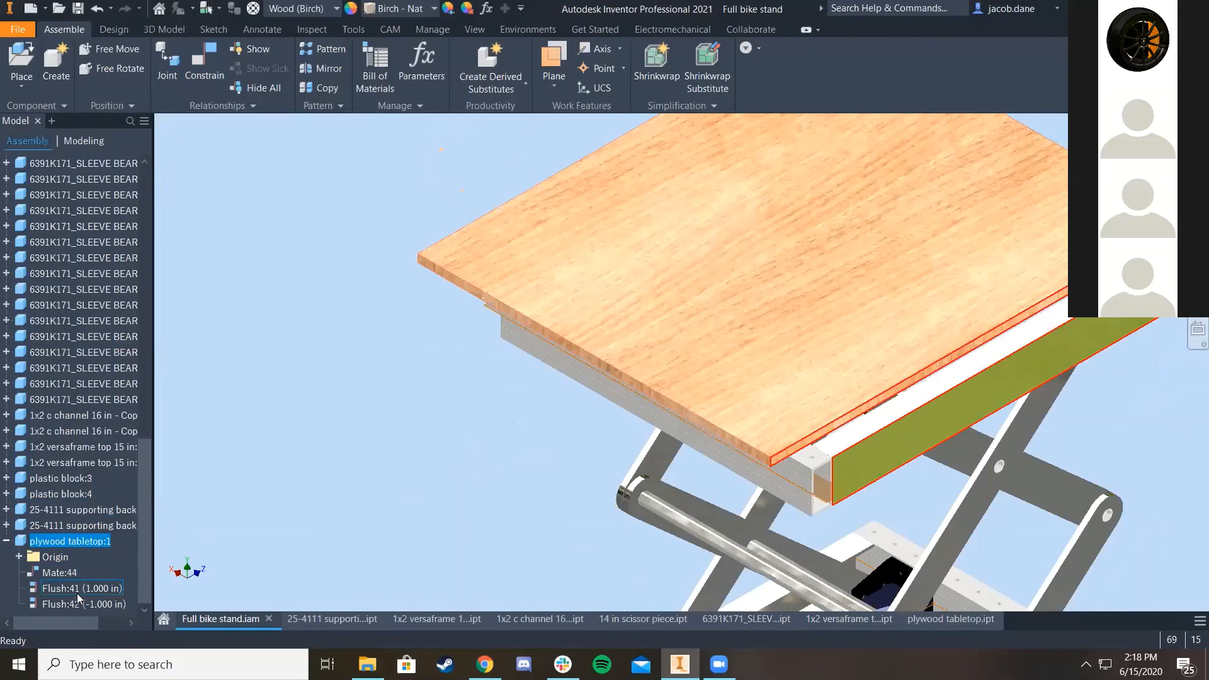
pyautogui.rightClick(77, 593)
pyautogui.click(104, 520)
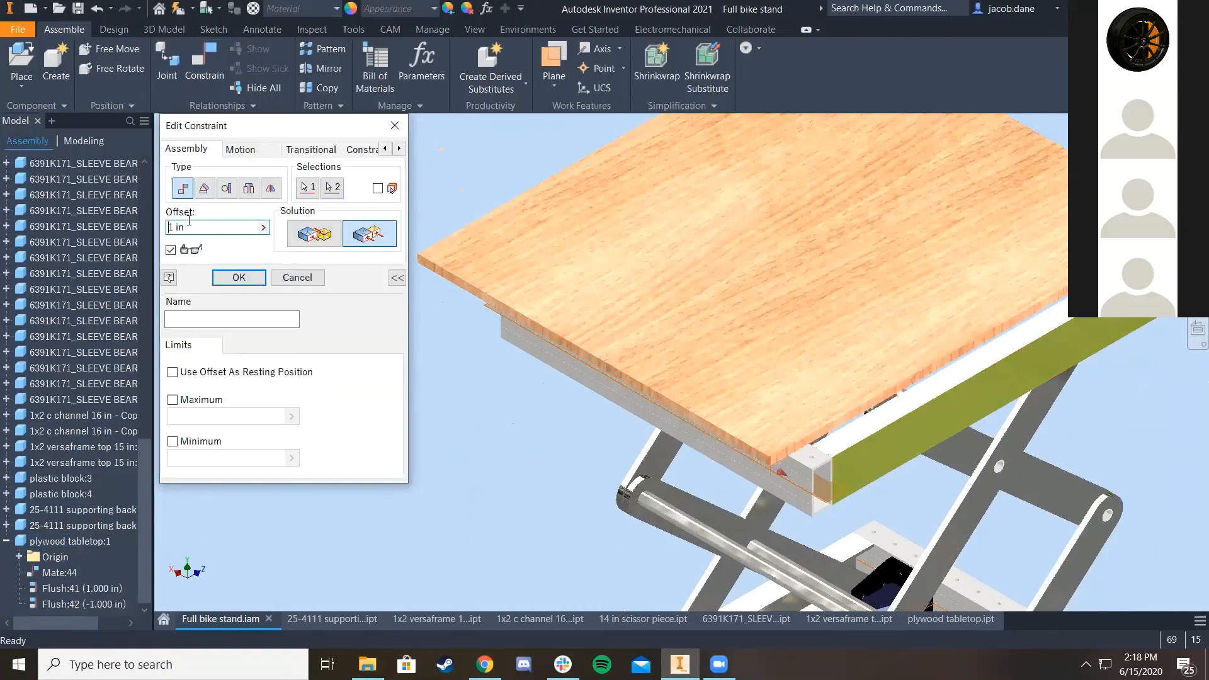
pyautogui.click(225, 272)
# Step: Raise the tabletop to extend the scissor lift and test that the top moves with the frame
pyautogui.scroll(-5, 603, 307)
pyautogui.moveTo(595, 320); pyautogui.dragTo(576, 321, button='middle')
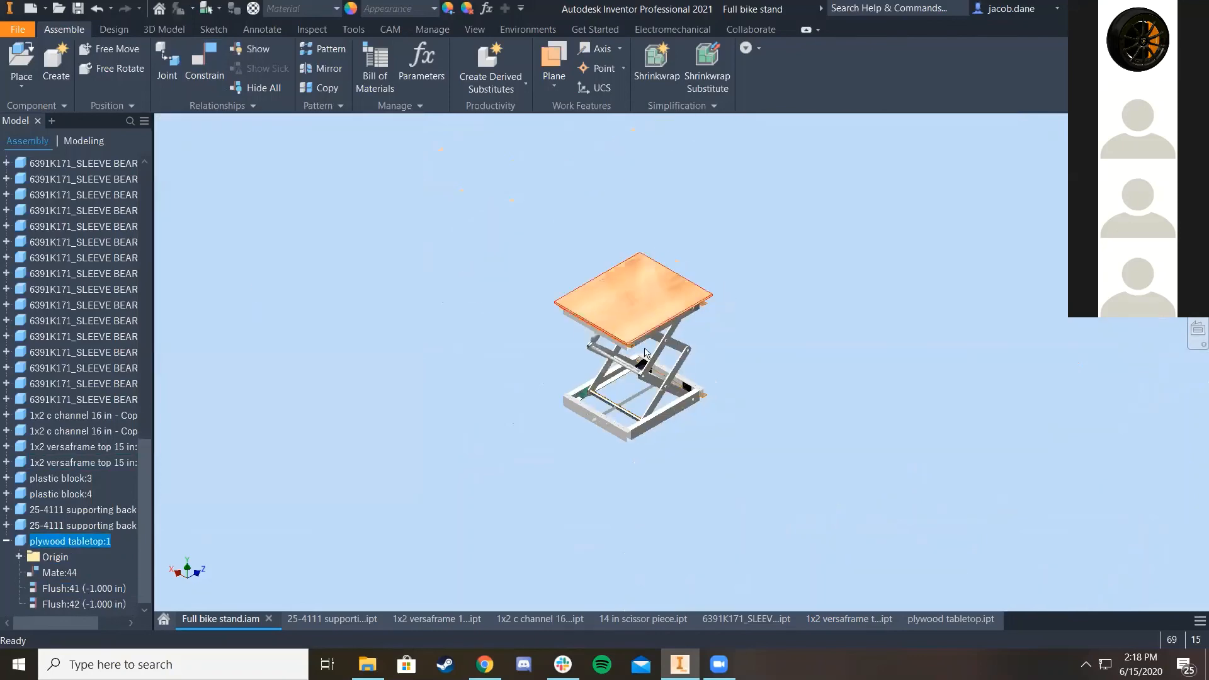
pyautogui.moveTo(644, 352); pyautogui.dragTo(653, 288)
pyautogui.moveTo(665, 343); pyautogui.dragTo(667, 340)
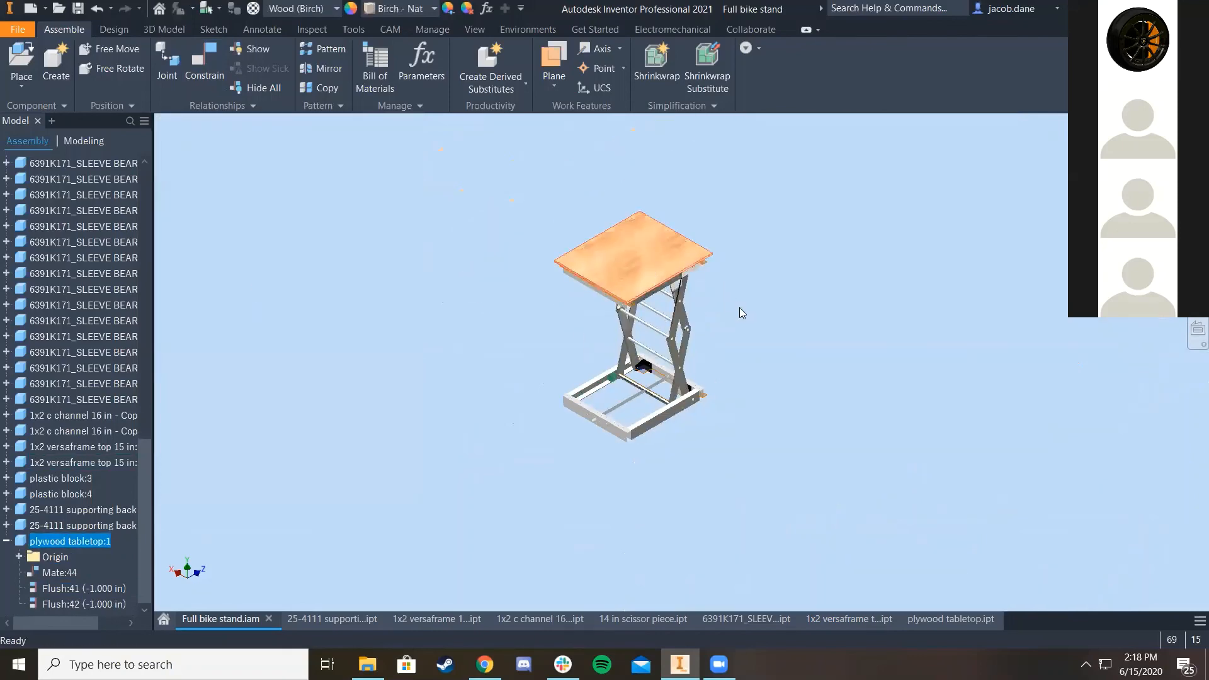
# Step: Nudge the green plastic block in the base frame and examine the base's sliding crossbar and the rod running through it
pyautogui.scroll(3, 729, 327)
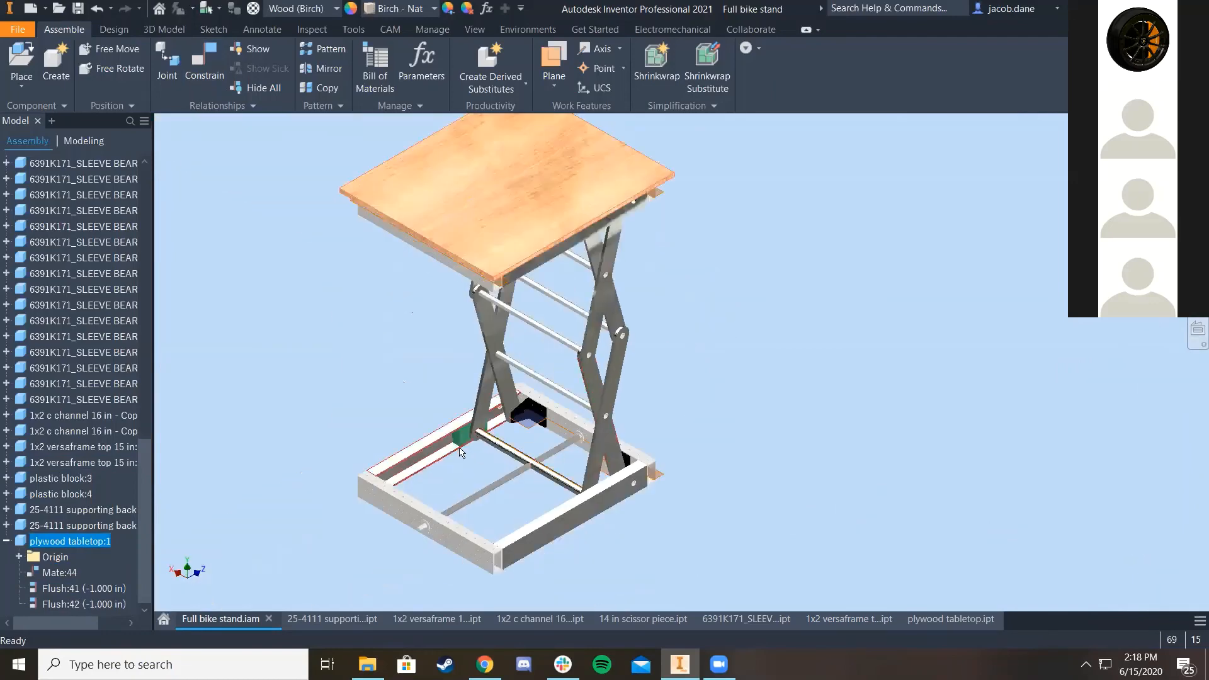
pyautogui.moveTo(464, 441); pyautogui.dragTo(457, 471)
pyautogui.scroll(5, 501, 393)
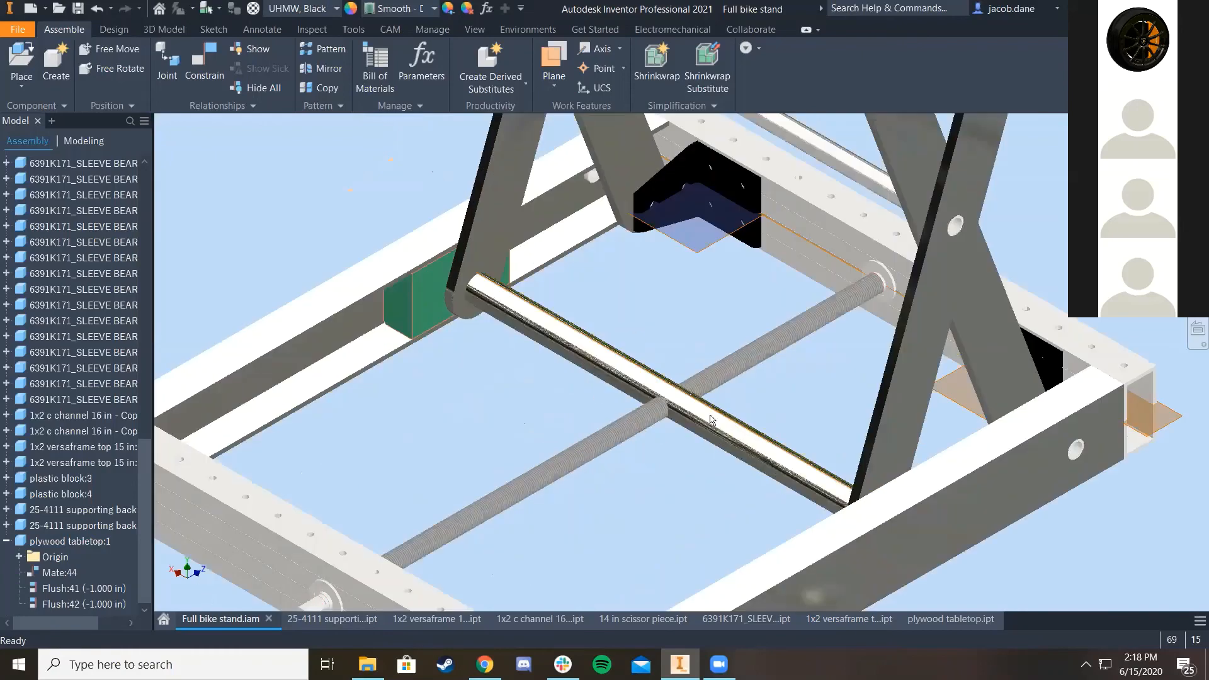
pyautogui.scroll(-6, 595, 380)
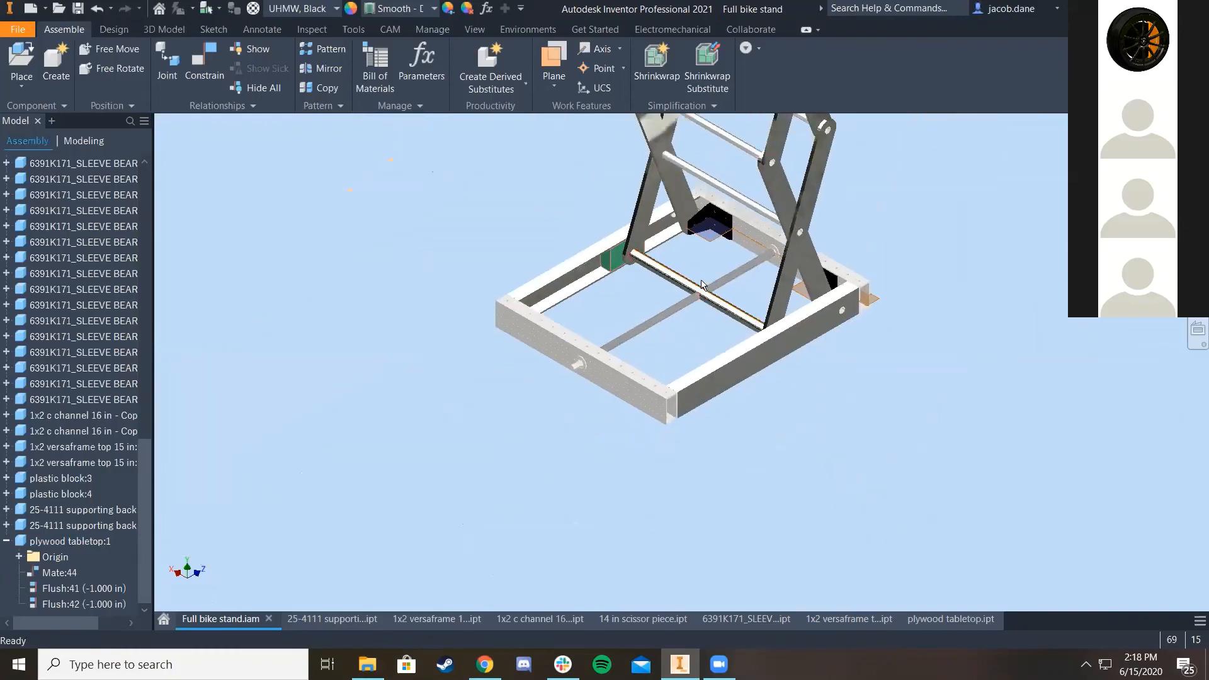
pyautogui.scroll(2, 655, 466)
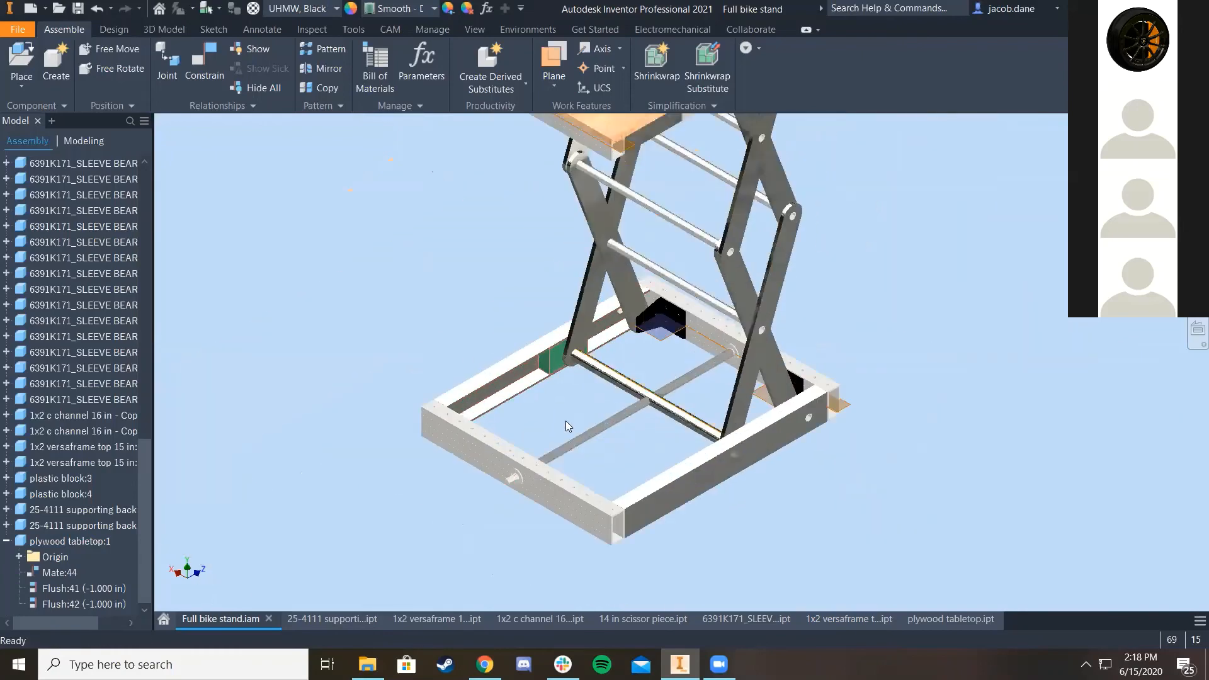
pyautogui.scroll(3, 503, 485)
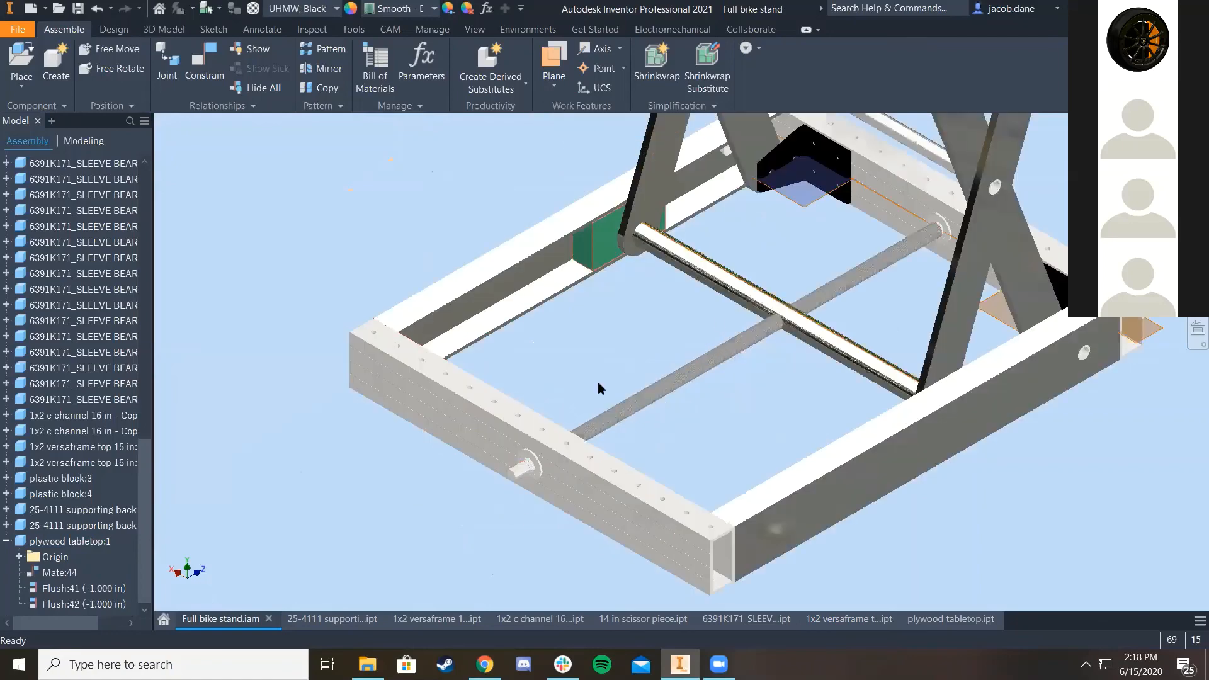
# Step: Slide the green plastic block slightly along the base channel to check the lift's motion, and examine the whole stand from base to tabletop
pyautogui.scroll(-2, 840, 332)
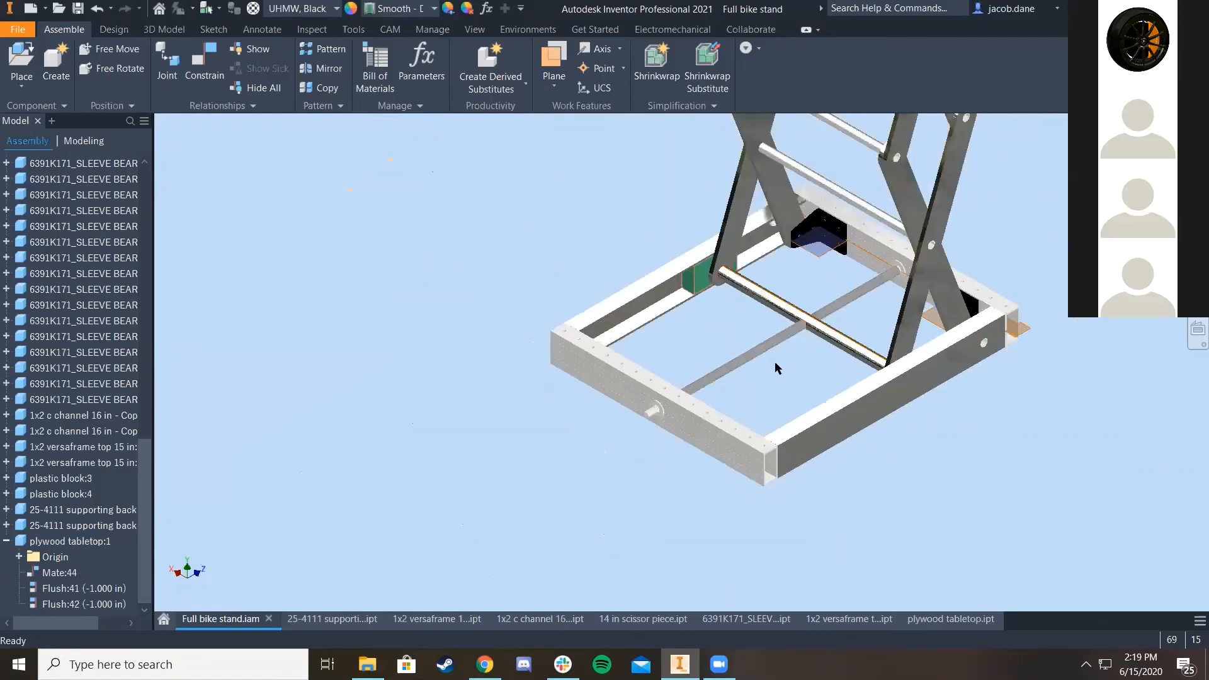
pyautogui.moveTo(670, 392); pyautogui.dragTo(609, 420, button='middle')
pyautogui.scroll(-3, 602, 360)
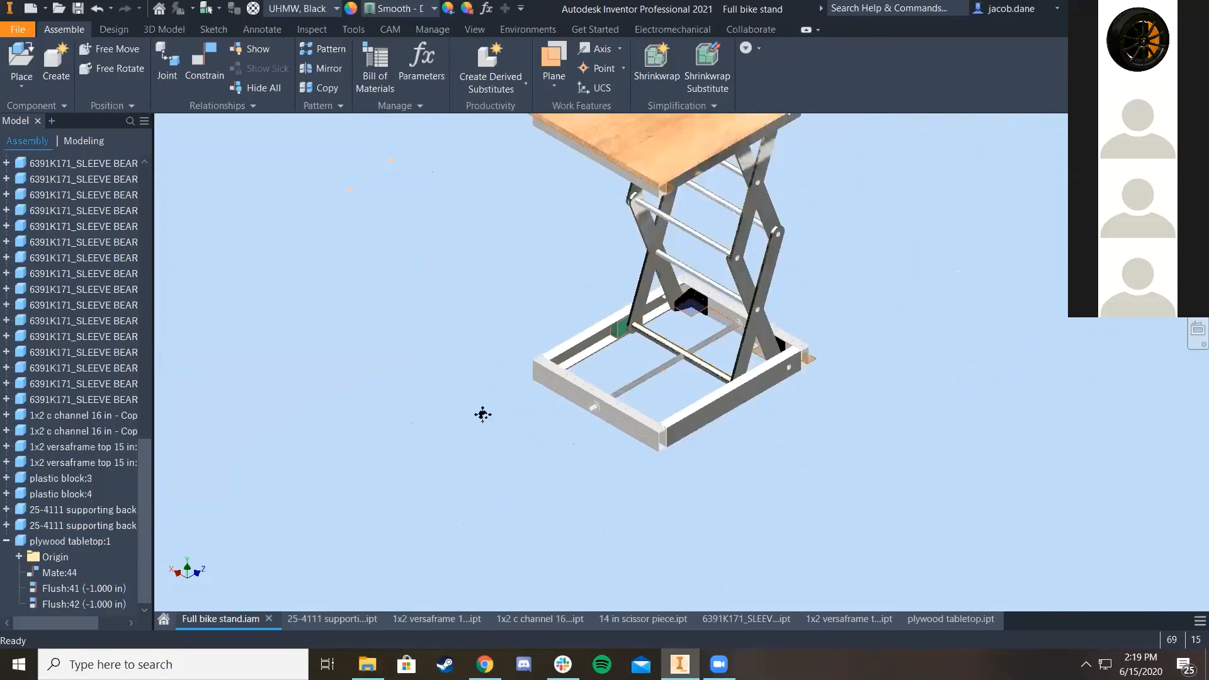
pyautogui.moveTo(484, 413); pyautogui.dragTo(501, 436, button='middle')
pyautogui.click(617, 354)
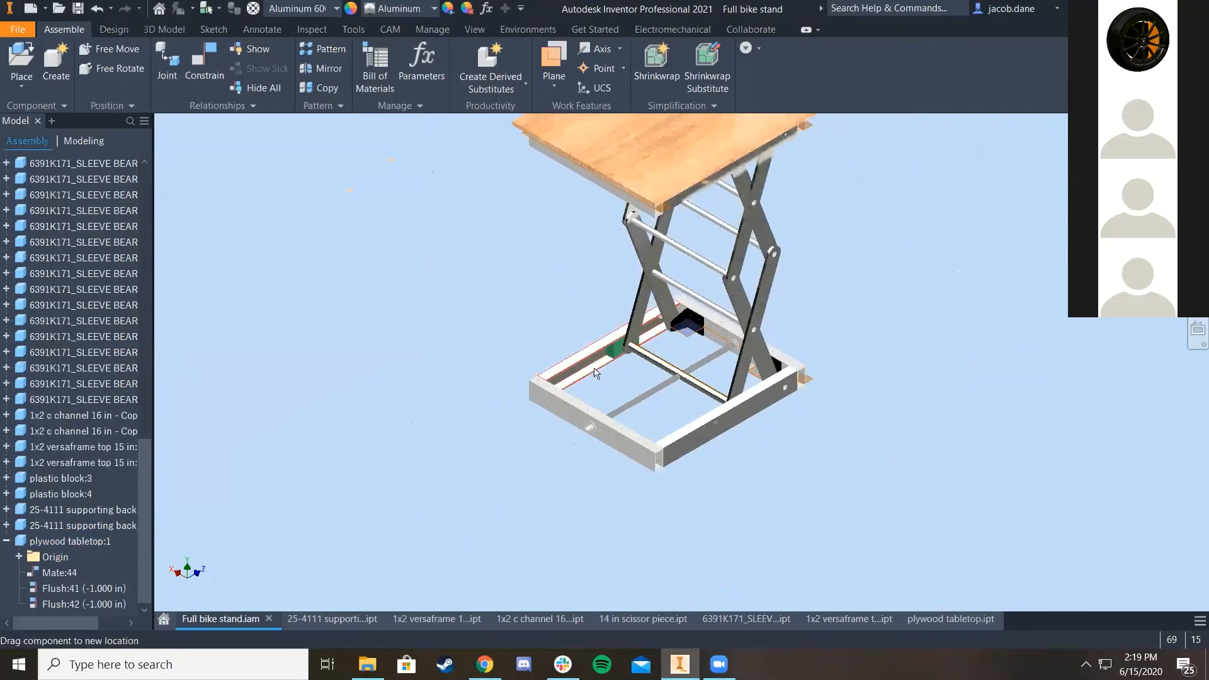
pyautogui.moveTo(617, 354)
pyautogui.mouseDown()
pyautogui.moveTo(563, 380)
pyautogui.moveTo(609, 350)
pyautogui.mouseUp()
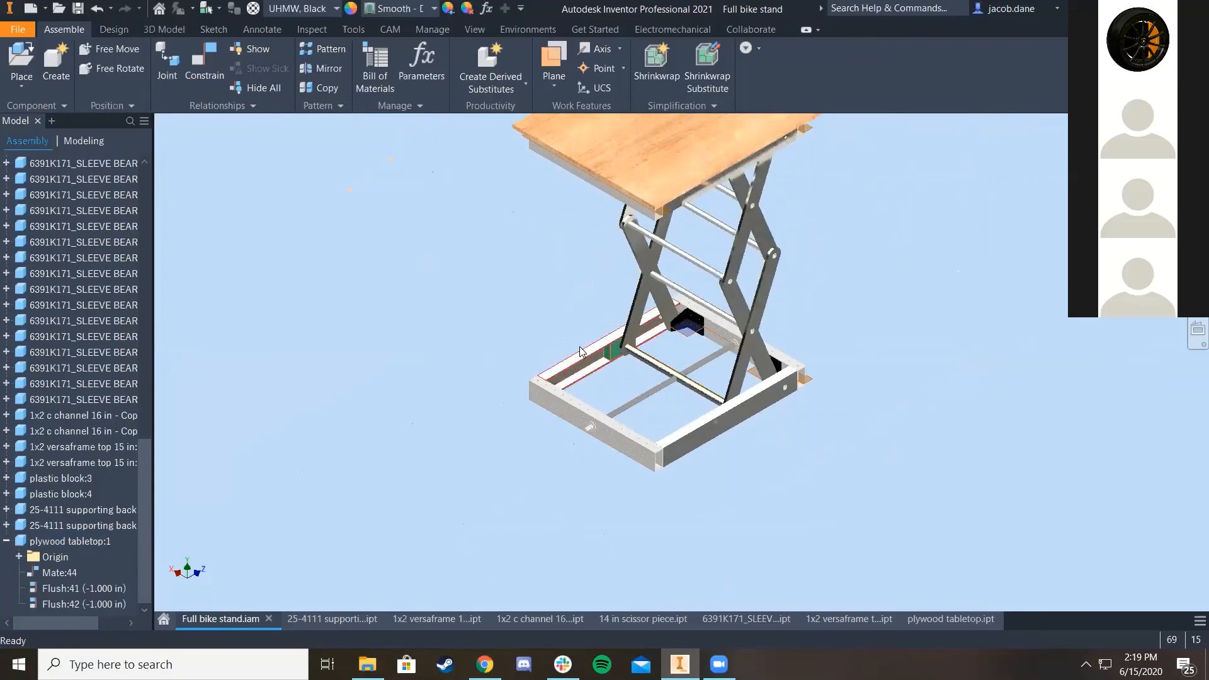
pyautogui.moveTo(434, 339); pyautogui.dragTo(339, 480, button='middle')
pyautogui.scroll(-3, 814, 390)
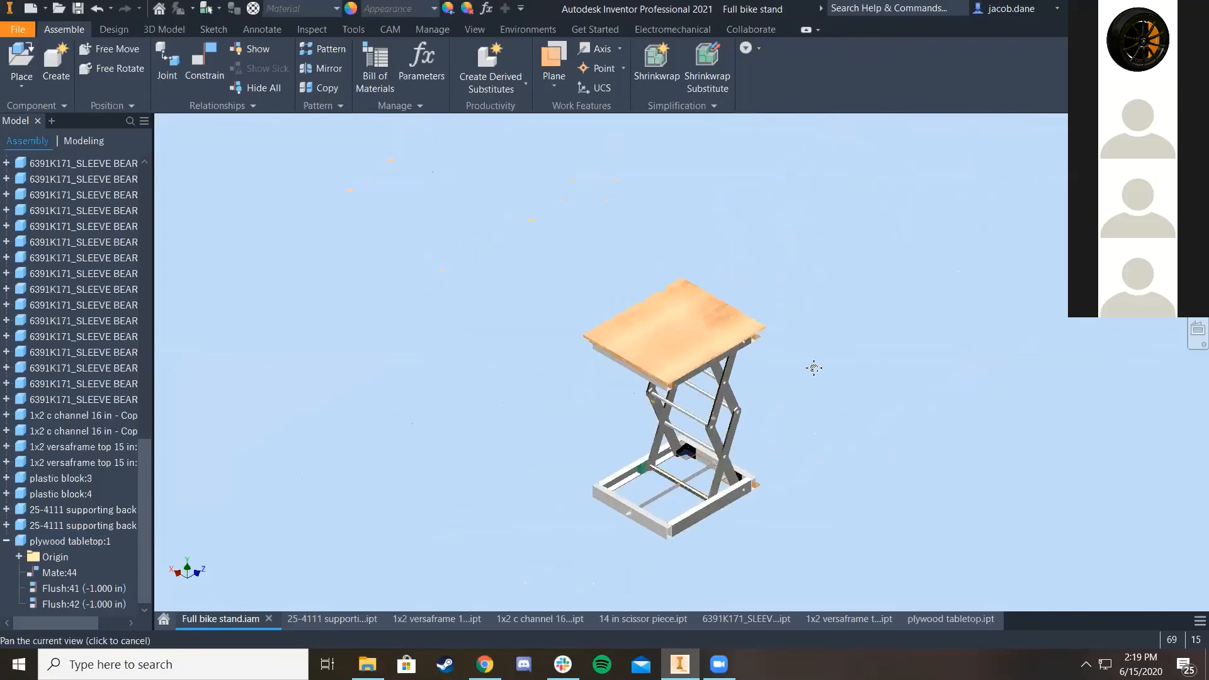
pyautogui.scroll(4, 762, 368)
pyautogui.moveTo(793, 358); pyautogui.dragTo(877, 251, button='middle')
pyautogui.moveTo(858, 369); pyautogui.dragTo(840, 447, button='middle')
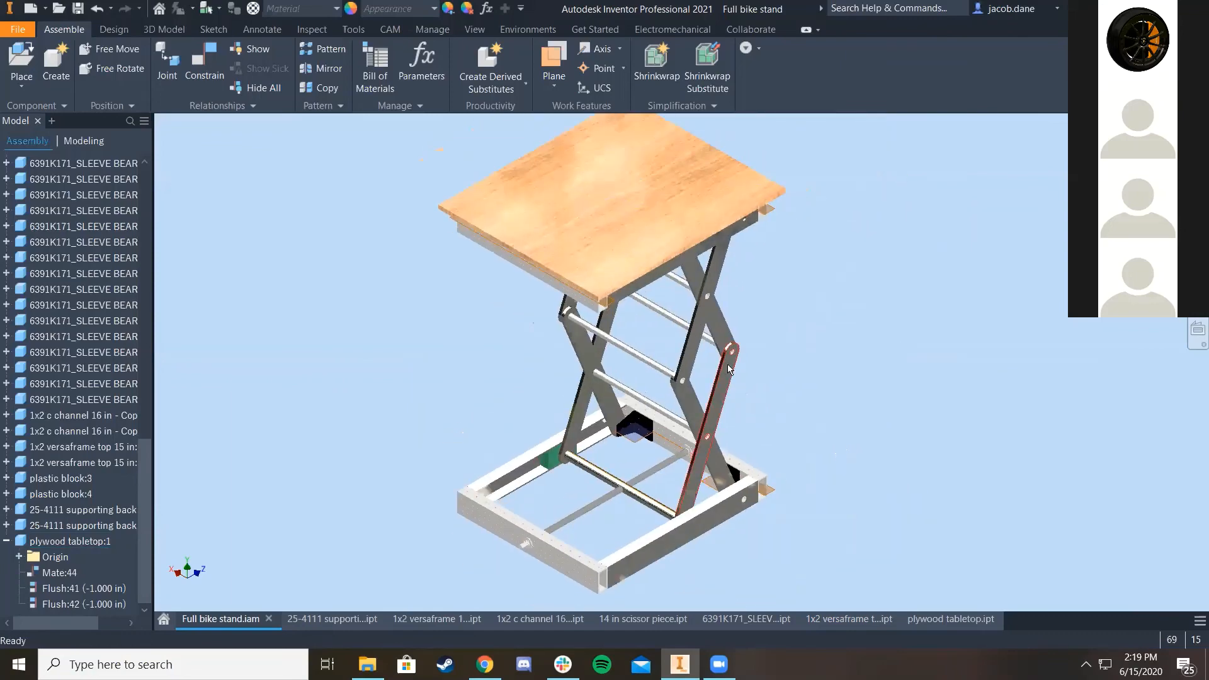
pyautogui.moveTo(728, 370)
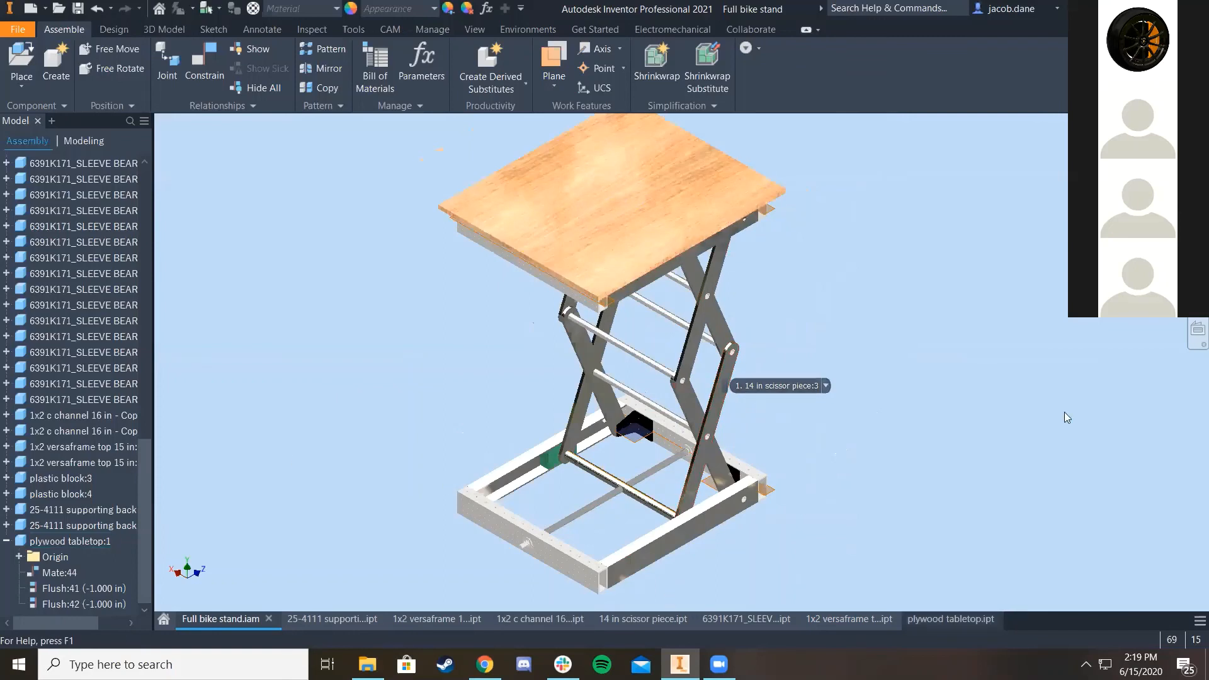